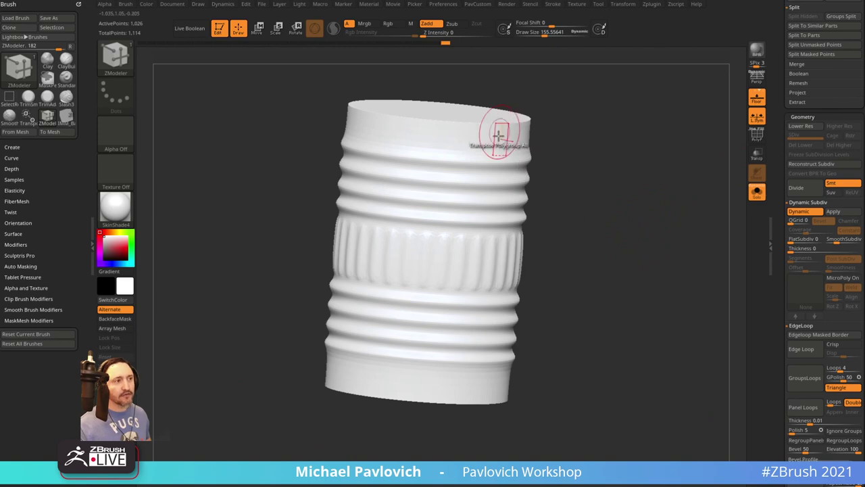
Check the number 2 pencil reference photo in the browser, and display the ferrule's polygroup wireframe back in ZBrush
mouse_move(514, 485)
left_mouse_down()
mouse_move(503, 193)
mouse_move(453, 103)
left_mouse_up()
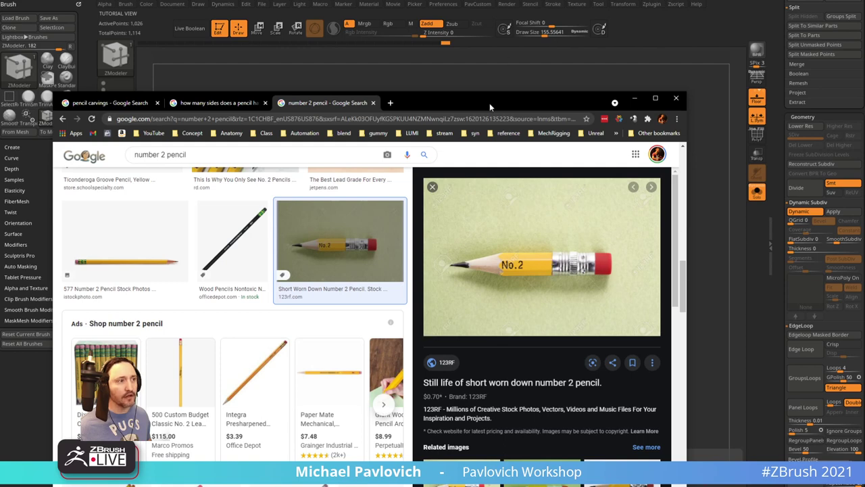
key("alt+Tab")
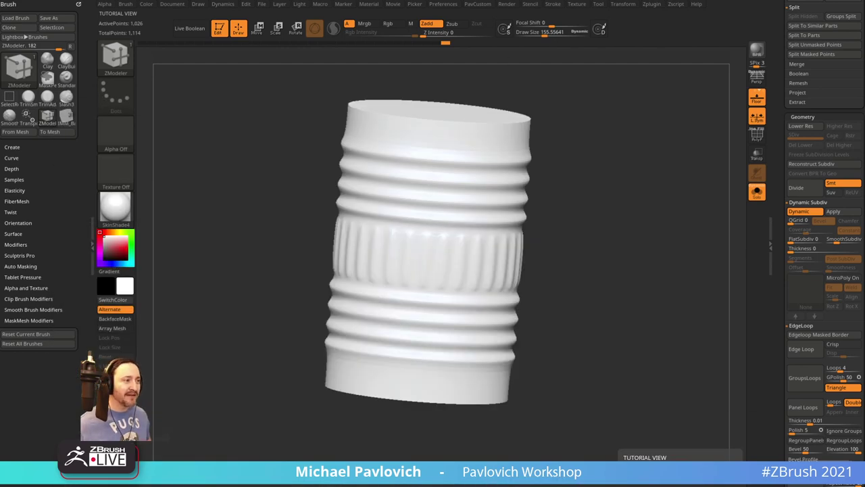
left_click_drag(607, 157, 651, 166)
key("shift+f")
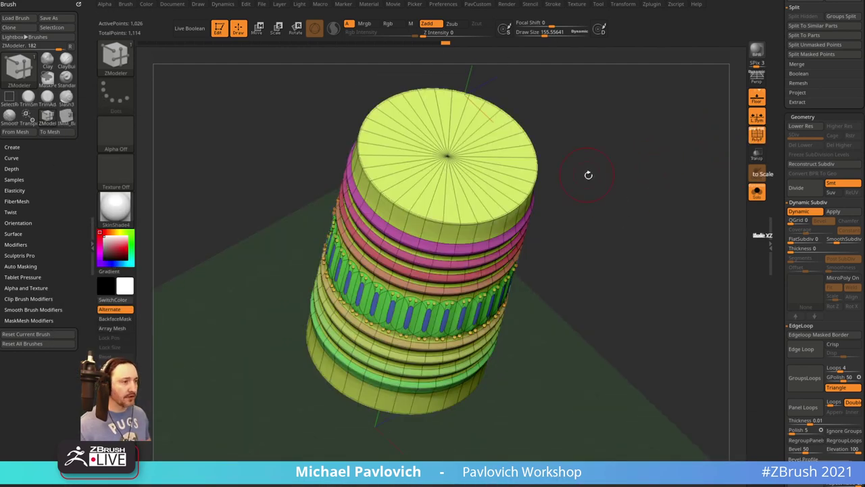
Set the ferrule's crease level to 3 and its dynamic smooth subdivision level to 4
left_click_drag(778, 255, 778, 107)
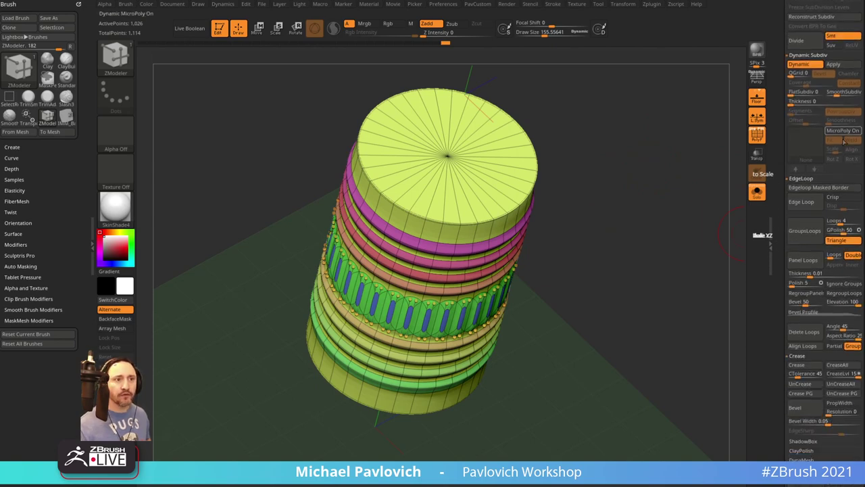
key("2")
left_click(683, 357)
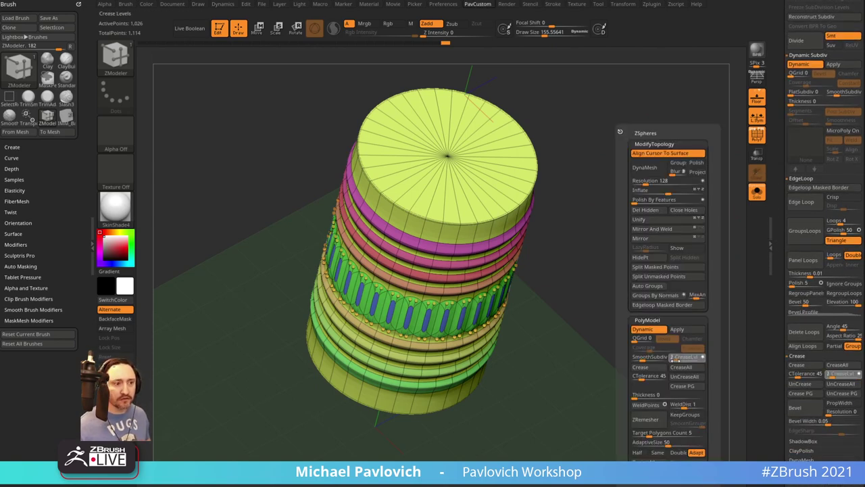
type("2")
key("Return")
left_click_drag(644, 357, 680, 359)
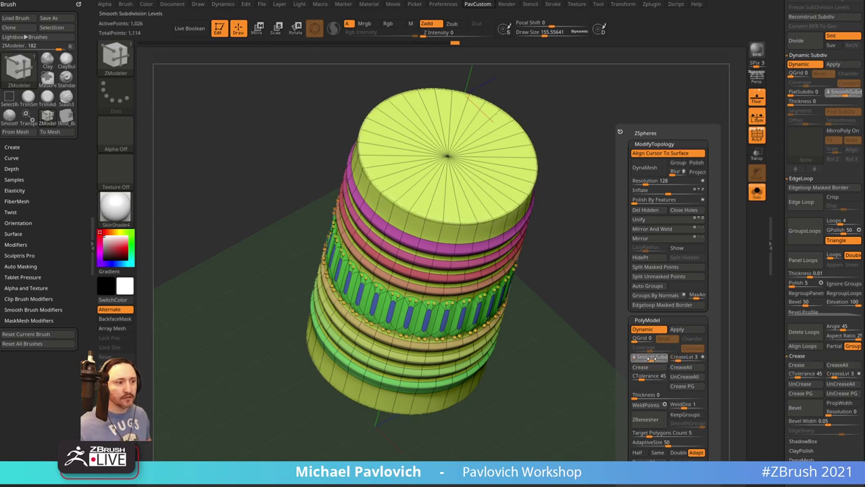
Try to insert a single edge loop around the ferrule's end cap with ZModeler
left_click_drag(540, 430, 479, 180)
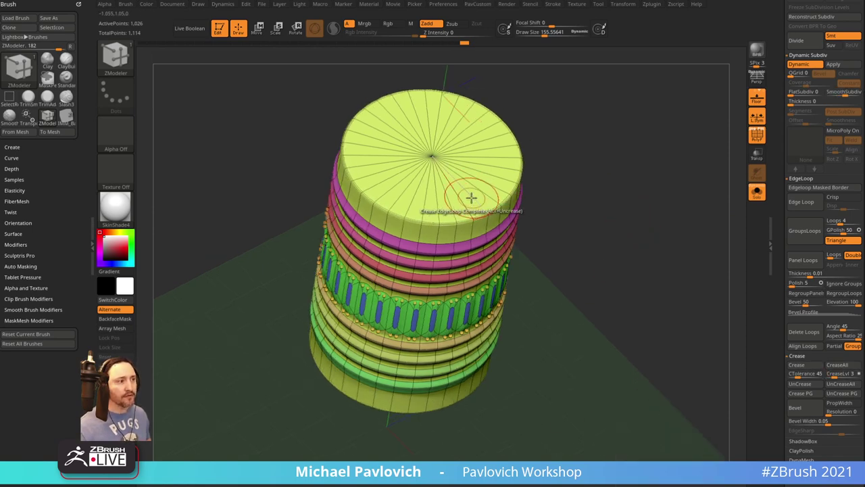
key("space")
left_click(449, 216)
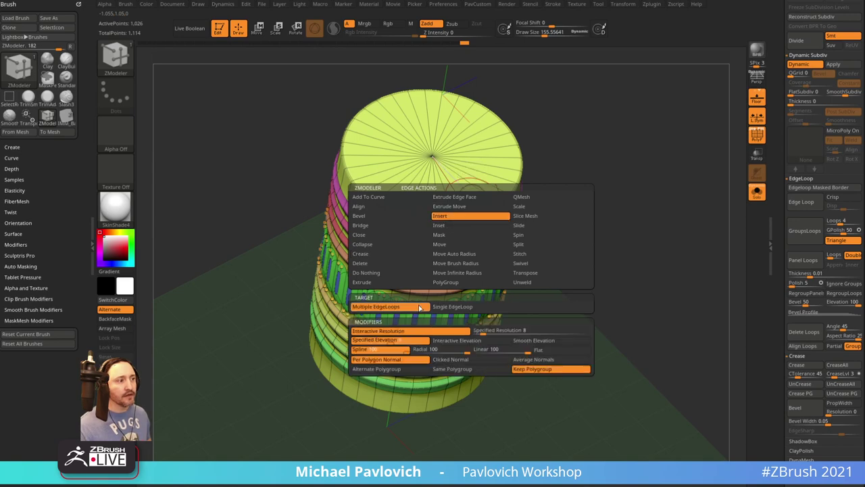
left_click(442, 307)
left_click(457, 193)
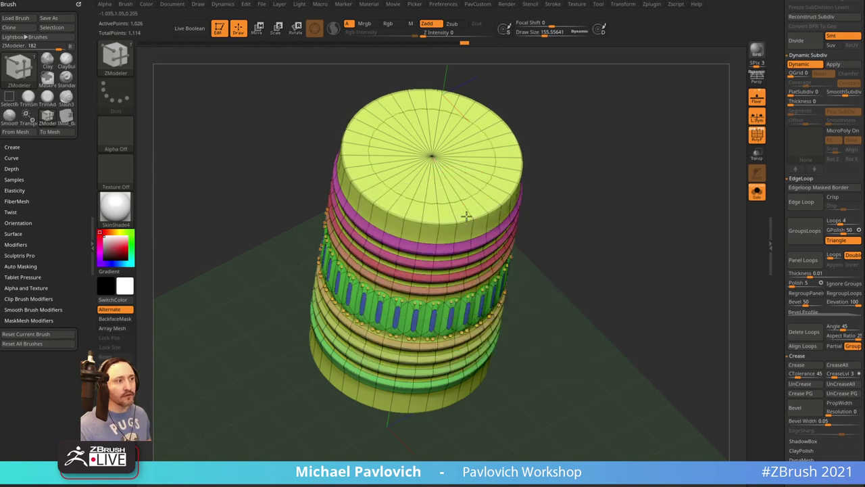
left_click_drag(554, 203, 604, 197)
key("ctrl+z")
Turn off the wireframe and show the pencil reference image behind the ferrule in a straight side view
left_click(756, 138)
left_click_drag(680, 172, 631, 226, "shift")
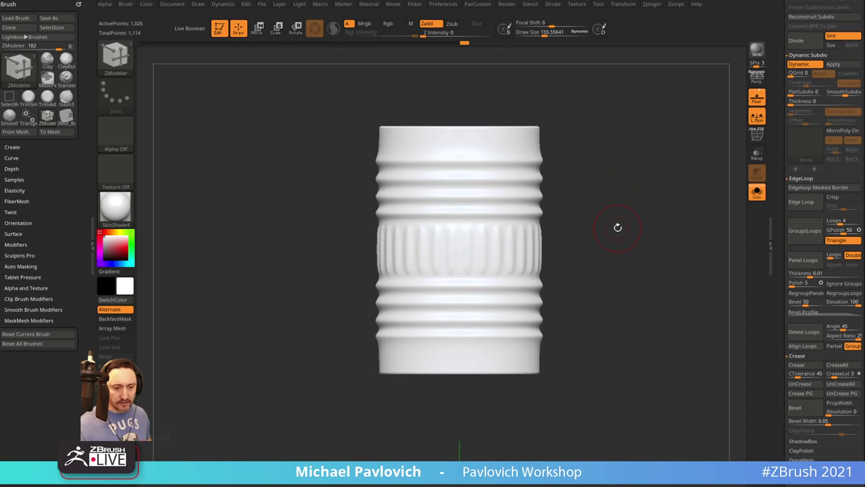
key("shift+z")
key("shift+Left")
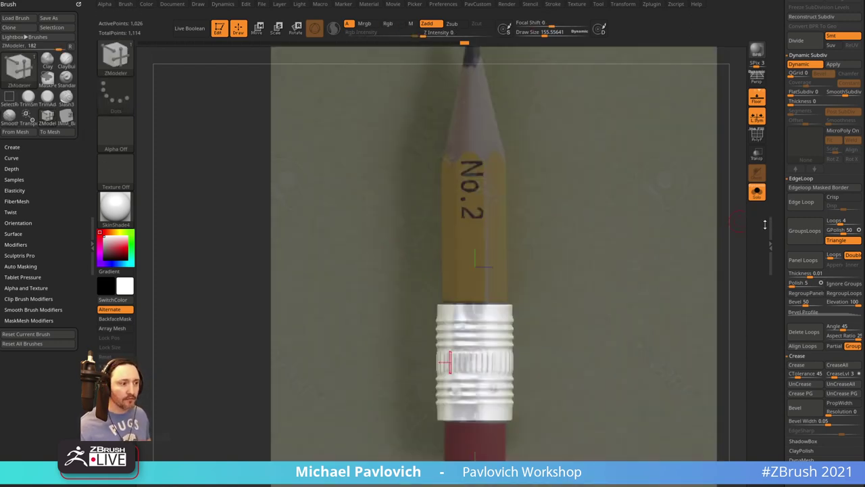
Stretch the ferrule lengthwise by a factor of about 1.13 to match the reference, and show the other pencil parts again
key("w")
mouse_move(479, 356)
left_mouse_down()
mouse_move(470, 366)
mouse_move(476, 353)
left_mouse_up()
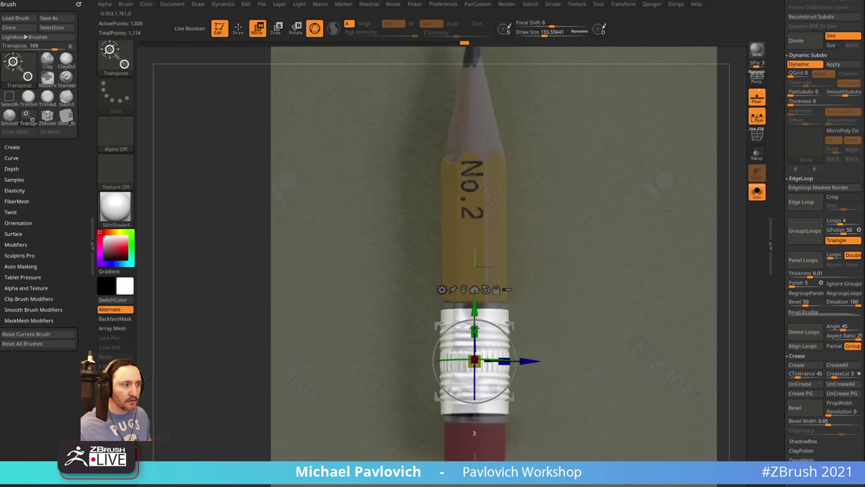
left_click_drag(474, 330, 477, 316)
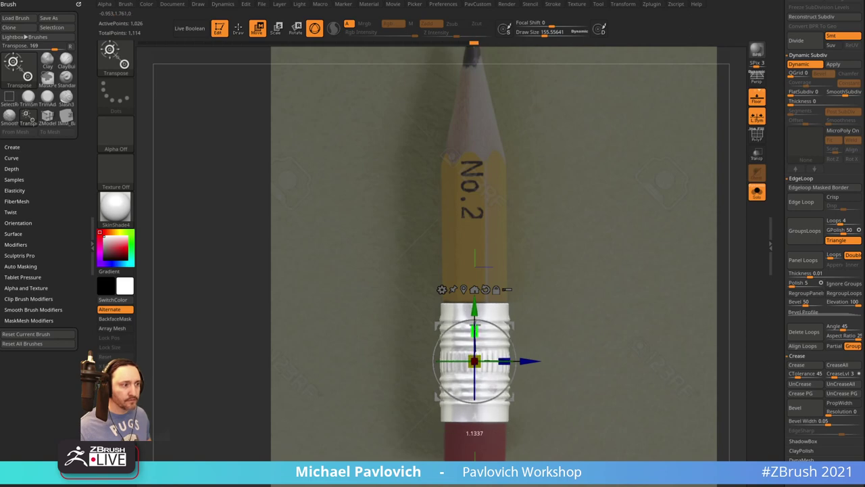
left_click(757, 191)
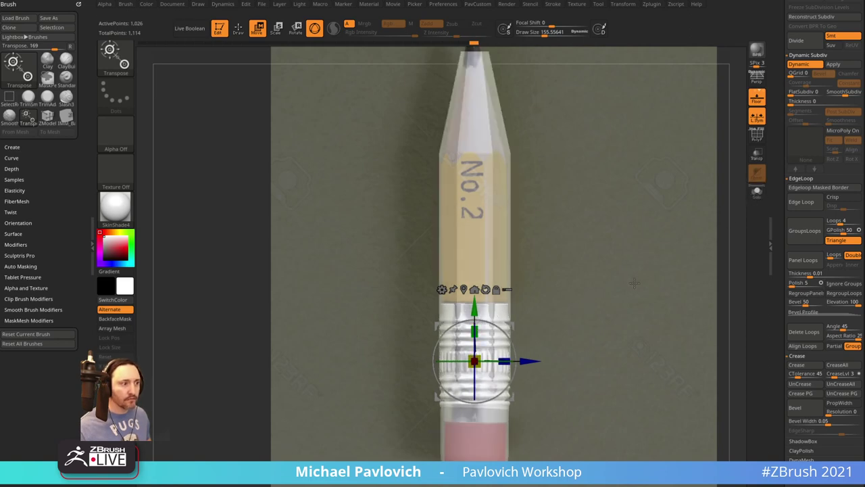
Select the hexagonal pencil body and scale it down in width to fit the reference pencil
left_click(503, 231, "alt")
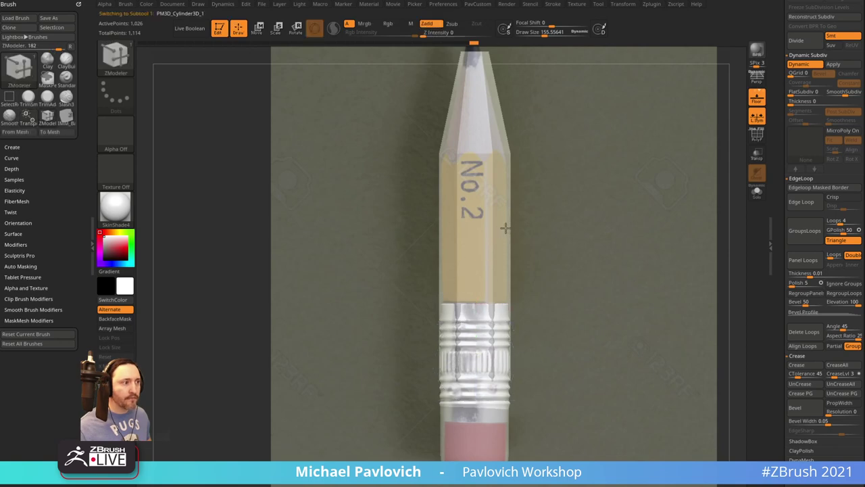
right_click_drag(488, 67, 488, 173, "alt")
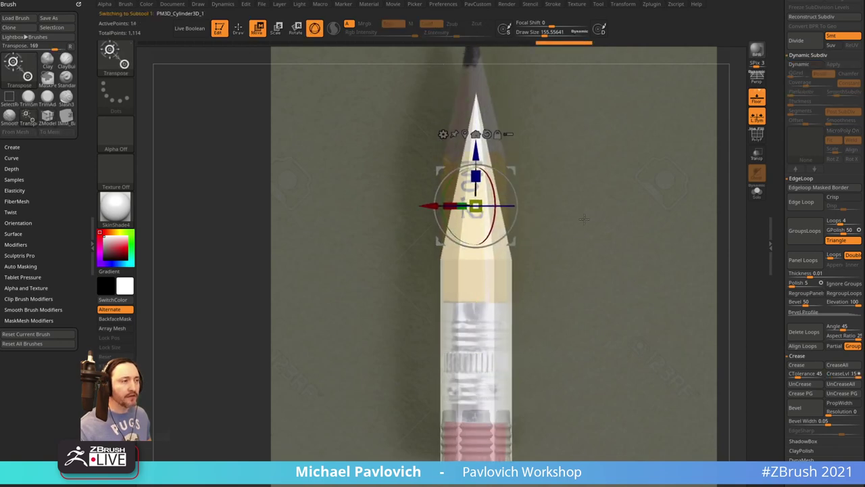
left_click(487, 136, "alt")
left_click_drag(475, 207, 476, 291)
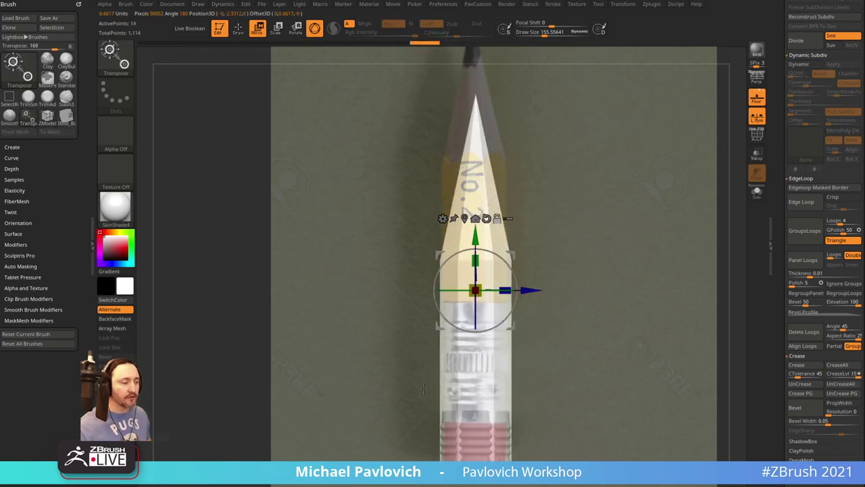
key("f")
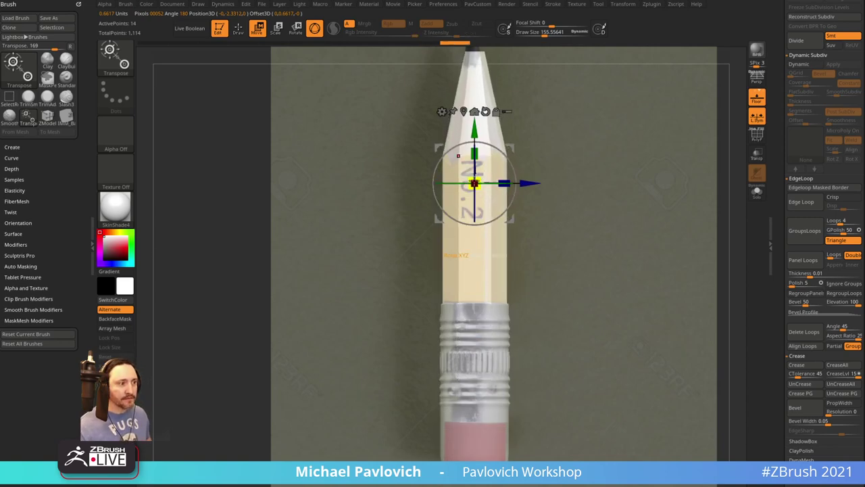
key("q")
Select the eraser and scale it down in width to match the reference eraser
left_click(480, 445, "alt")
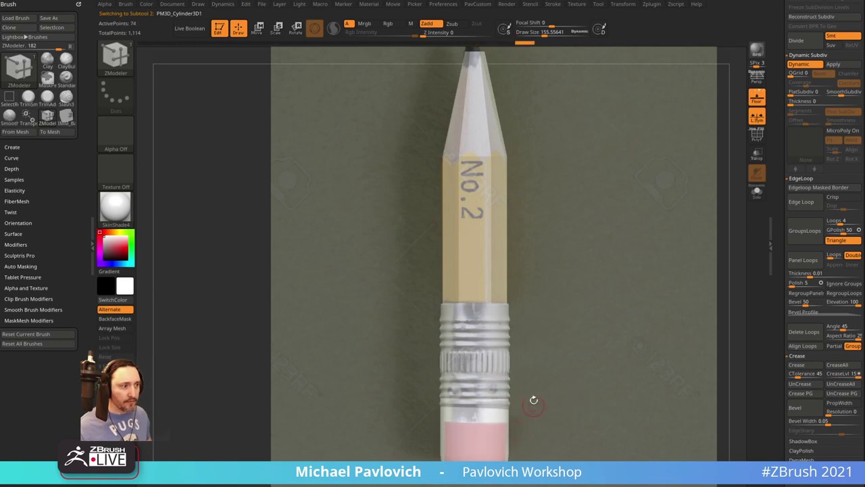
key("w")
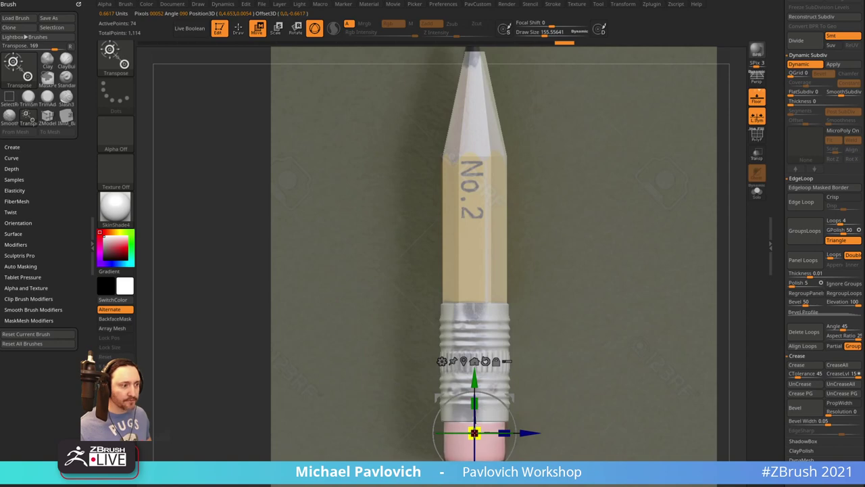
key("q")
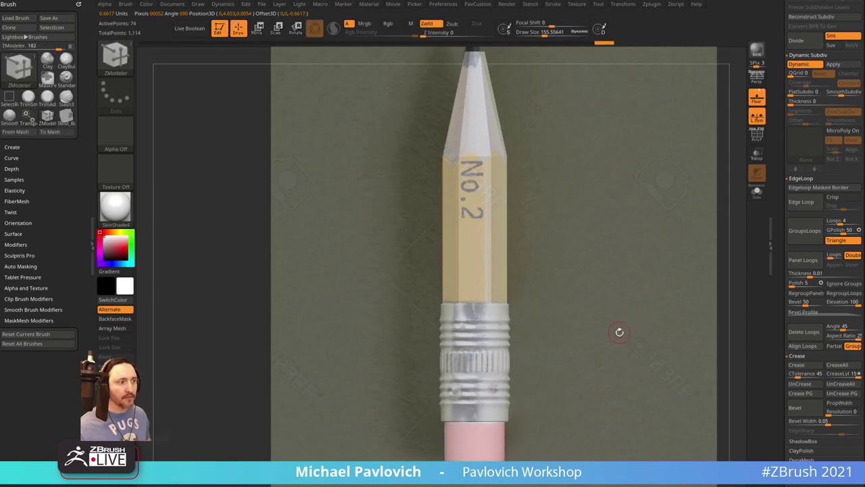
Make the ferrule the active subtool and switch to the Standard brush
left_click(501, 355, "alt")
key("b")
key("s")
key("t")
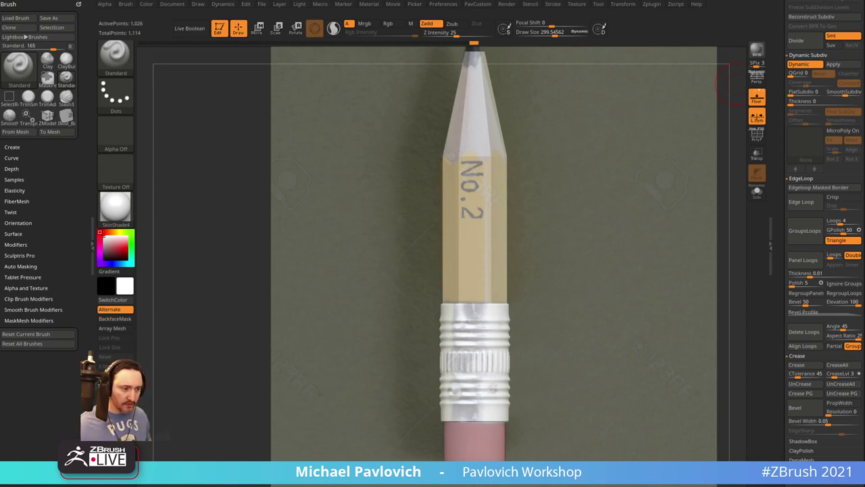
Switch to the ArtStation portfolio in the browser, open the ZBrush 2021.6 10 Videos project, select its address, and return to the portfolio
key("alt+Tab")
scroll(436, 292, "down", 3)
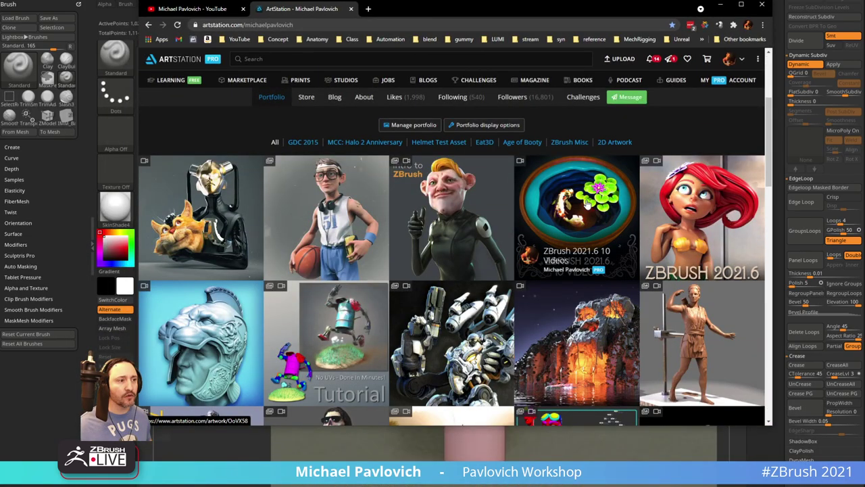
left_click(587, 203)
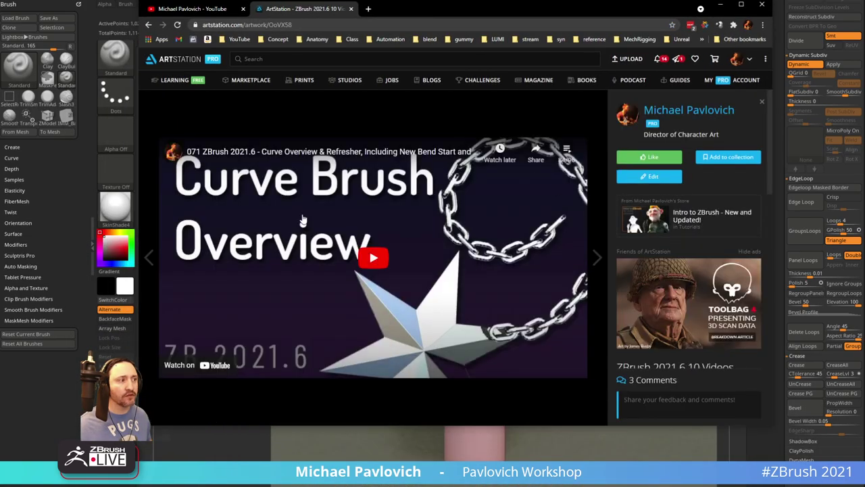
left_click(449, 24)
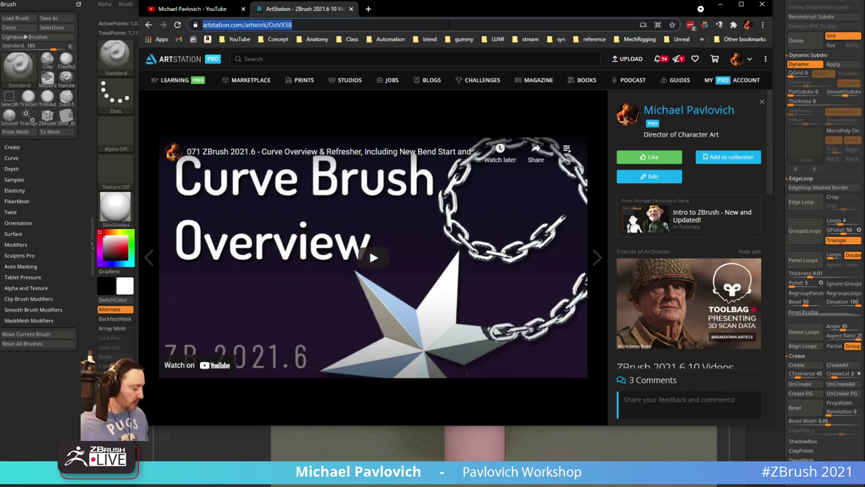
left_click(149, 25)
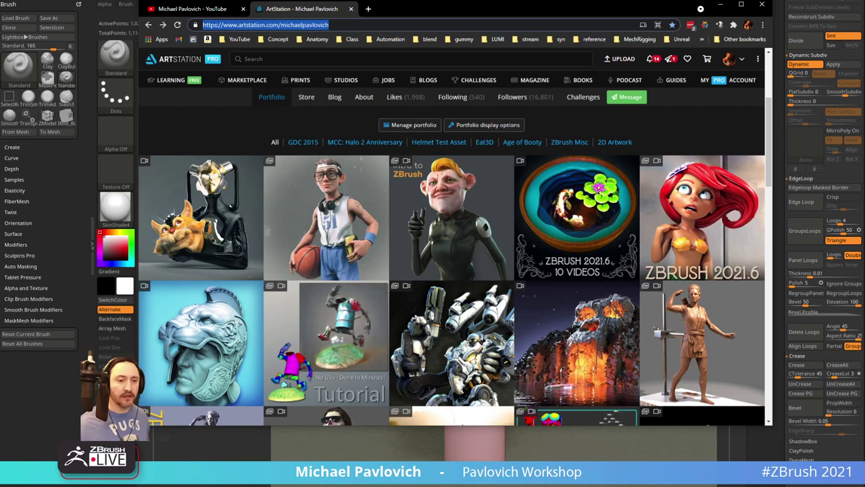
key("alt+Tab")
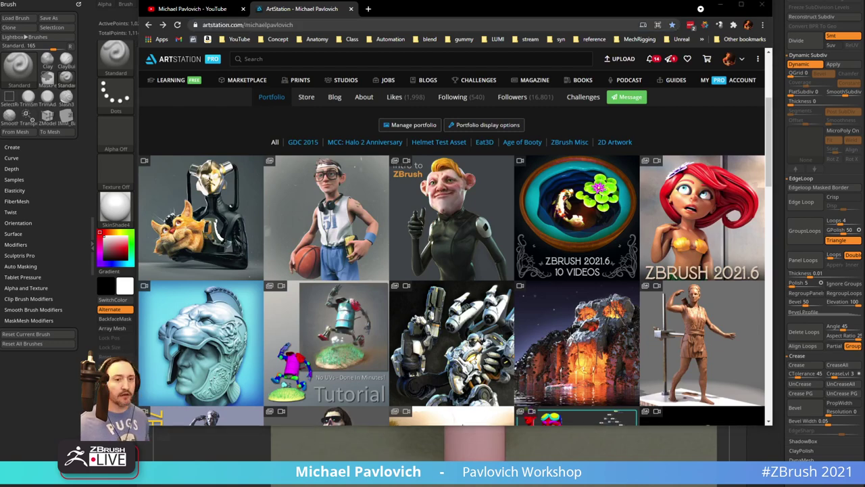
Open the project's embedded Curve Overview video on YouTube and look through the ZBrush 2021 - What's New playlist
left_click(549, 206)
left_click(384, 259)
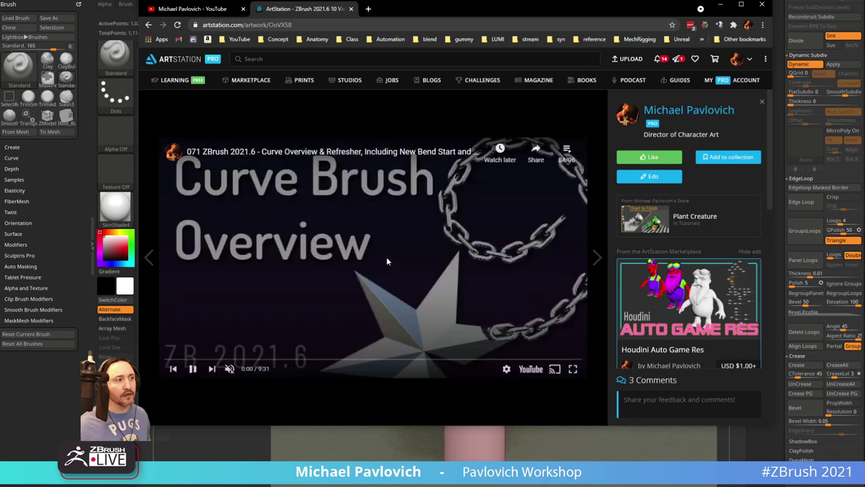
left_click(529, 369)
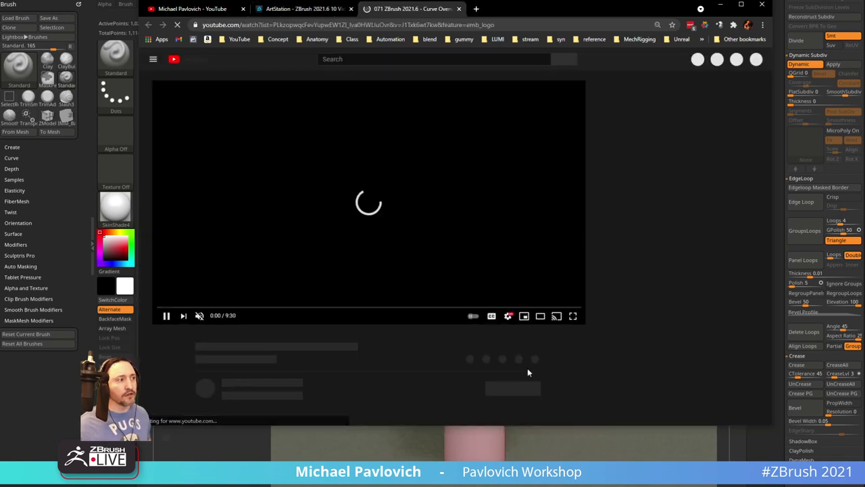
scroll(643, 179, "up", 10)
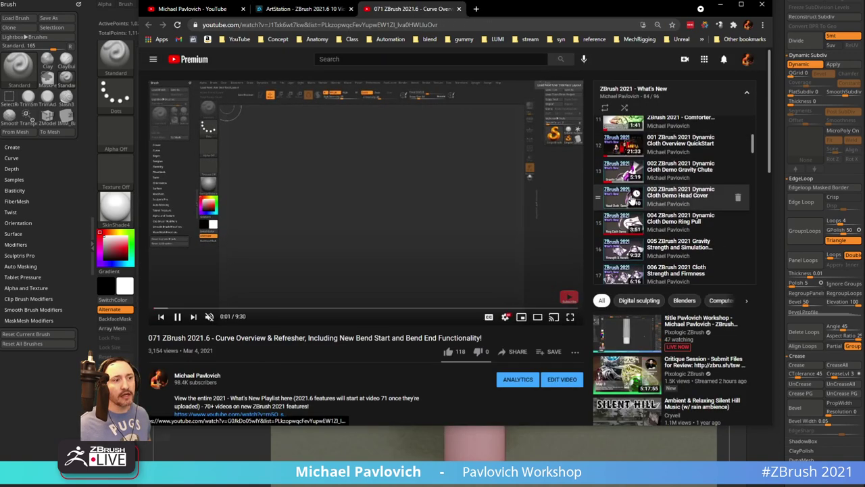
scroll(644, 179, "down", 15)
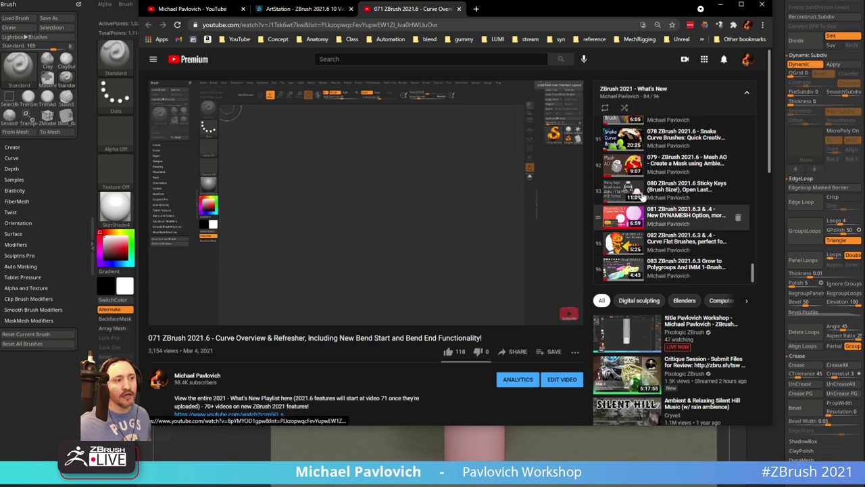
Open video 082 on Curve Flat Brushes from the playlist, skip ahead to about 3:45 and pause it
left_click(663, 247)
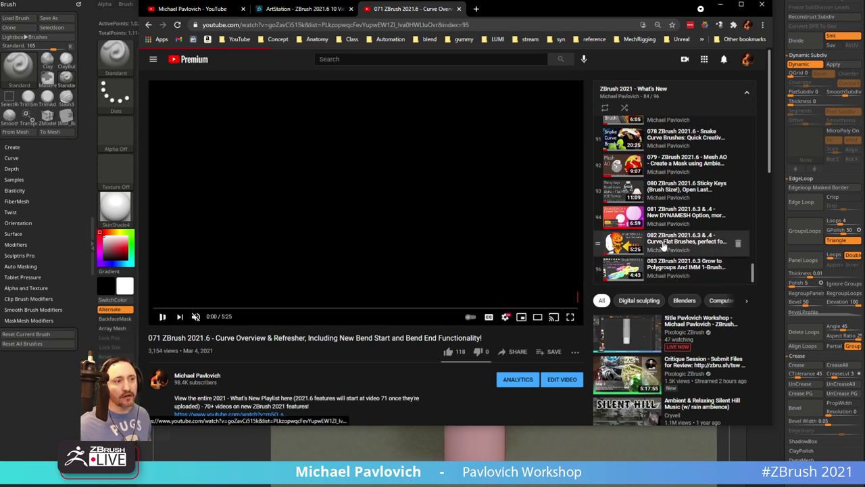
left_click(337, 311)
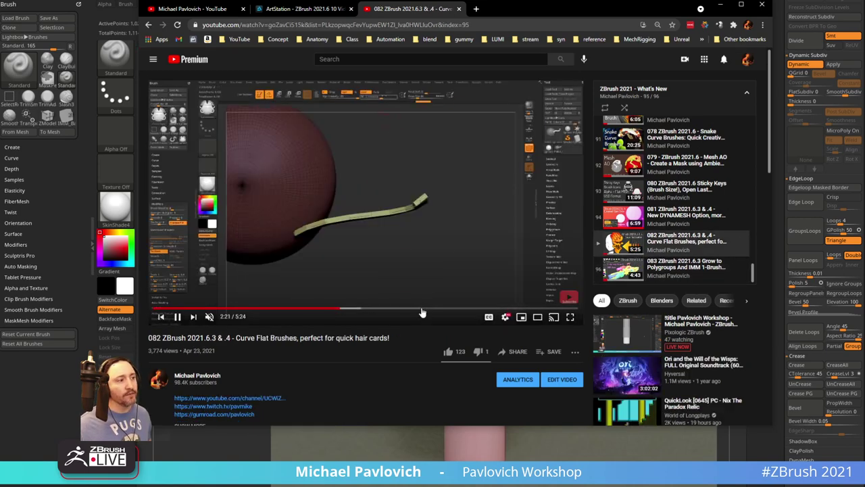
left_click(423, 310)
left_click(447, 309)
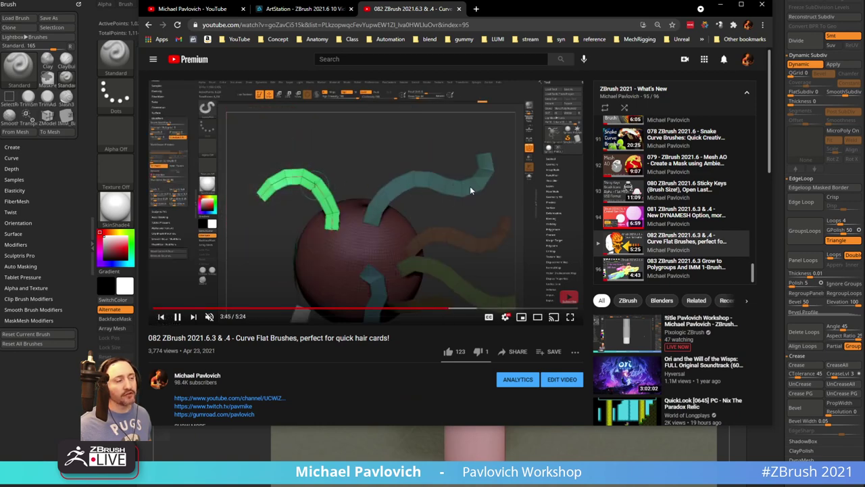
left_click(178, 317)
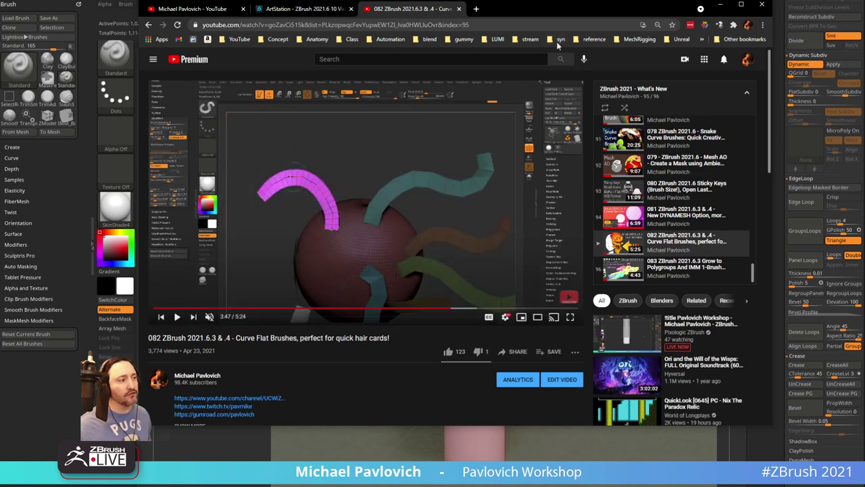
Return from the browser to ZBrush and clear the reference photo from view around the pencil
left_click_drag(526, 10, 864, 115)
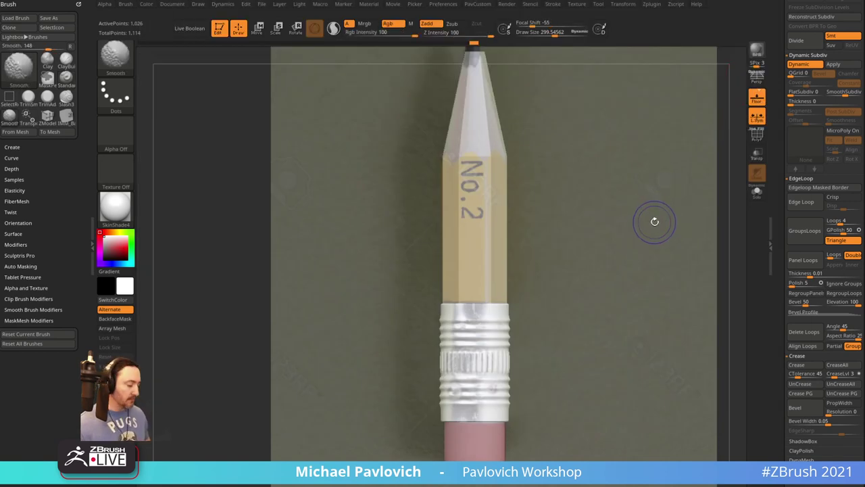
key("shift+z")
left_click_drag(662, 224, 624, 244, "alt")
key("ctrl+n")
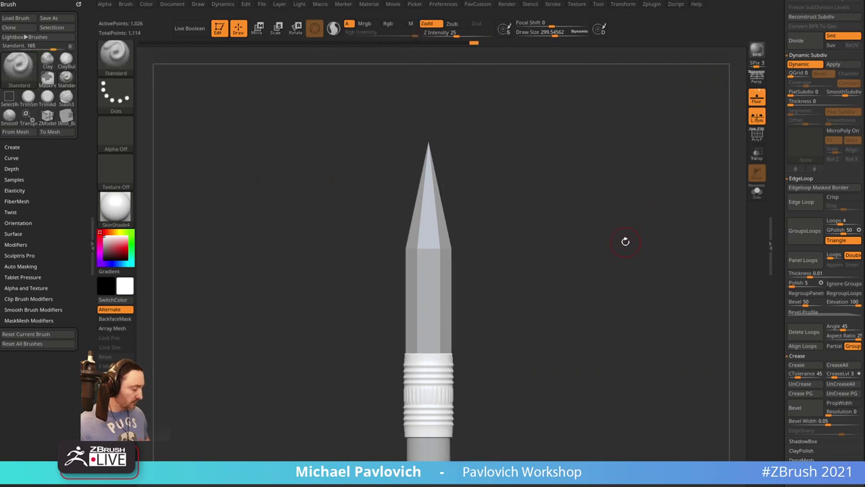
Draw a wavy flat strip outward from the pencil body with the CurveFlat brush
key("b")
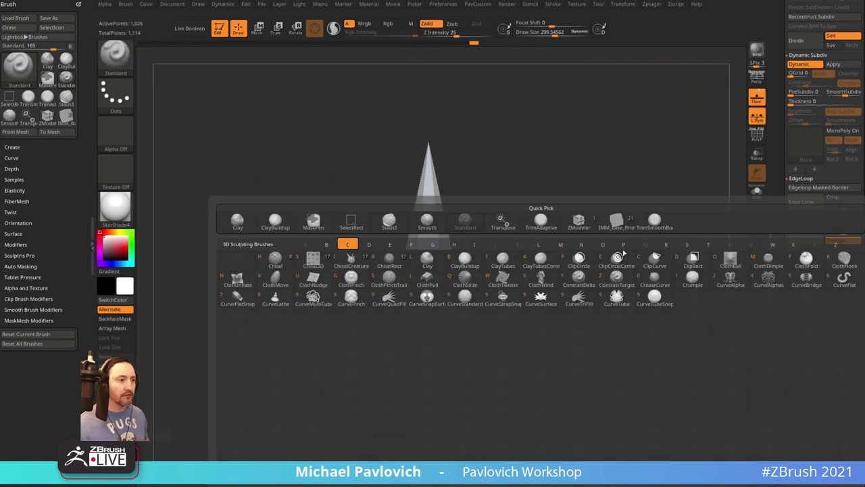
left_click(845, 278)
left_click_drag(390, 282, 572, 150)
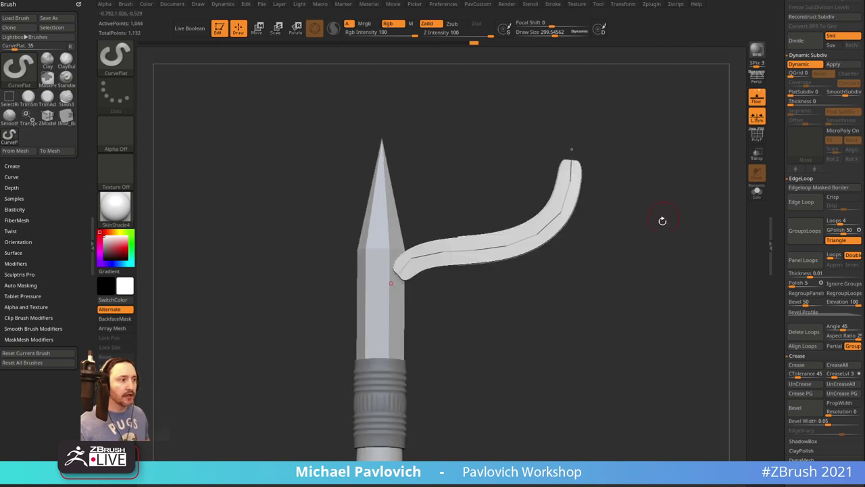
Turn off Dynamic Subdiv on the active subtool and display its PolyFrame wireframe
mouse_move(666, 208)
left_mouse_down()
mouse_move(694, 303)
mouse_move(646, 174)
mouse_move(595, 228)
left_mouse_up()
key("shift+d")
left_click(755, 142)
Draw an arched flat strip beside the pencil tip and split it into its own subtool
mouse_move(525, 190)
left_mouse_down()
mouse_move(383, 454)
mouse_move(331, 246)
mouse_move(686, 258)
mouse_move(247, 325)
mouse_move(661, 289)
left_mouse_up()
left_click_drag(599, 299, 605, 276)
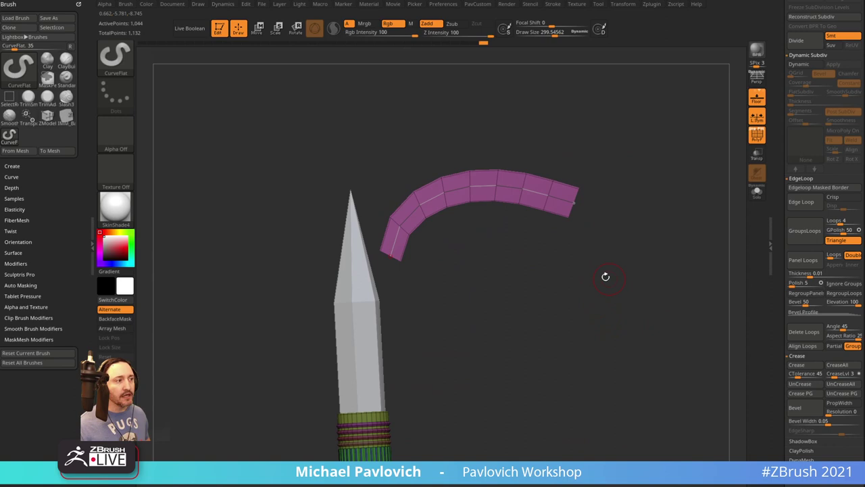
left_click(364, 346)
key("1")
left_click(691, 269)
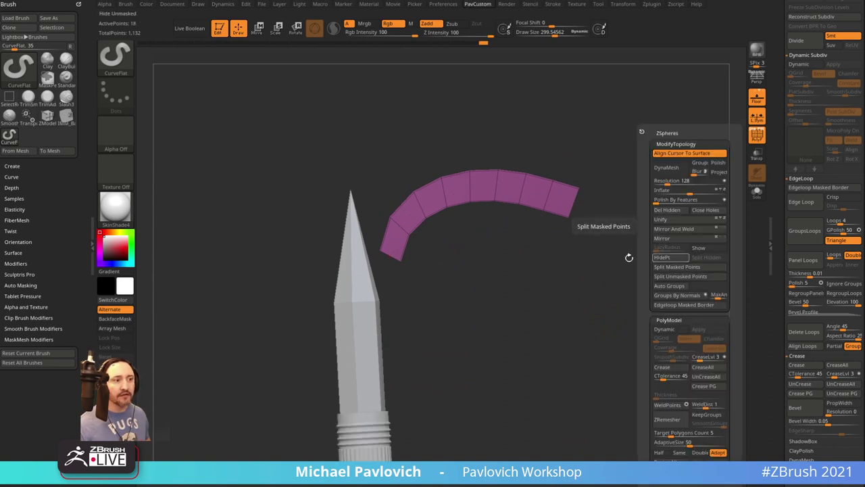
left_click_drag(629, 257, 599, 296)
key("shift")
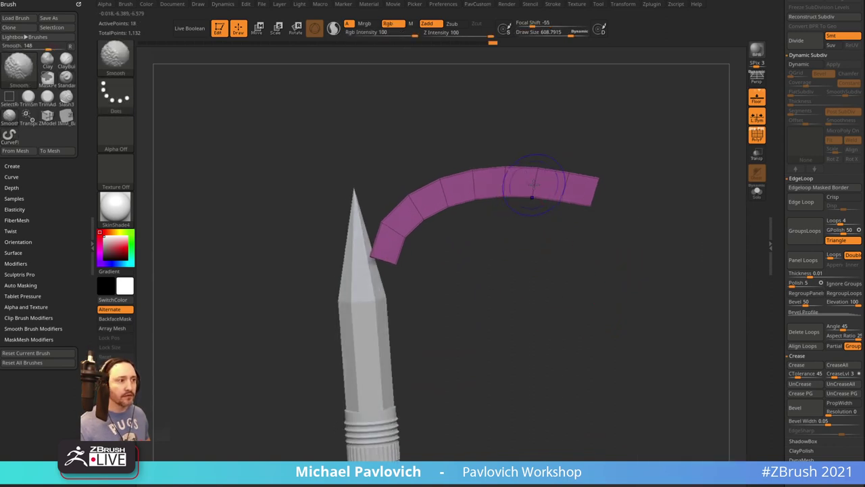
Show the Smooth Brush Modifiers and smooth across the strip at two places to pinch its width
left_click(20, 327)
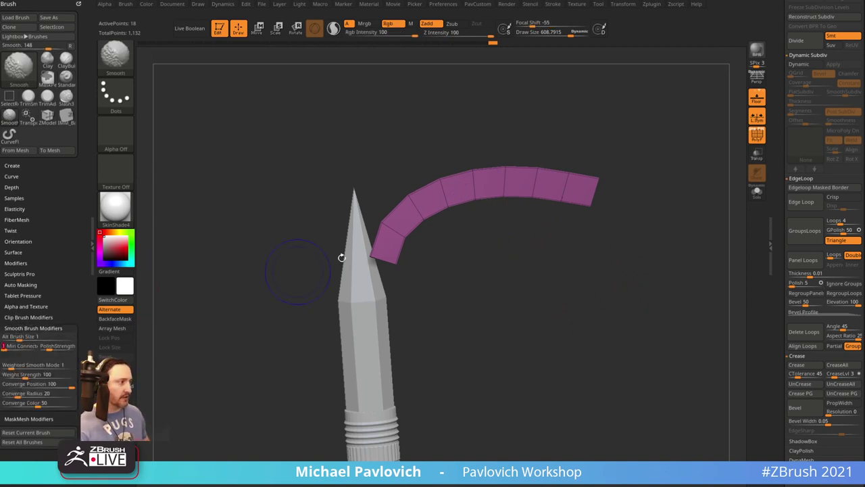
mouse_move(534, 184)
left_mouse_down("shift")
mouse_move(500, 186)
mouse_move(408, 237)
mouse_move(603, 183)
mouse_move(538, 198)
mouse_move(566, 204)
left_mouse_up("shift")
key("ctrl+z")
key("shift")
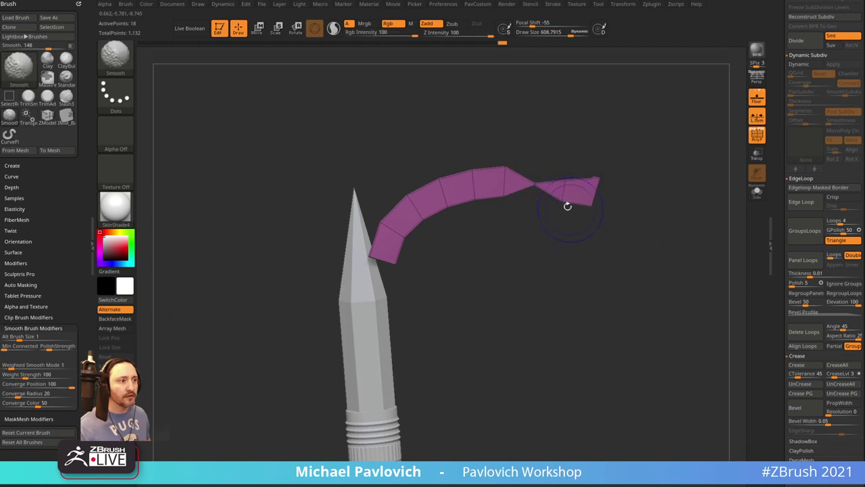
mouse_move(580, 254)
left_mouse_down()
mouse_move(561, 256)
mouse_move(571, 230)
left_mouse_up()
left_click_drag(471, 159, 476, 199, "shift")
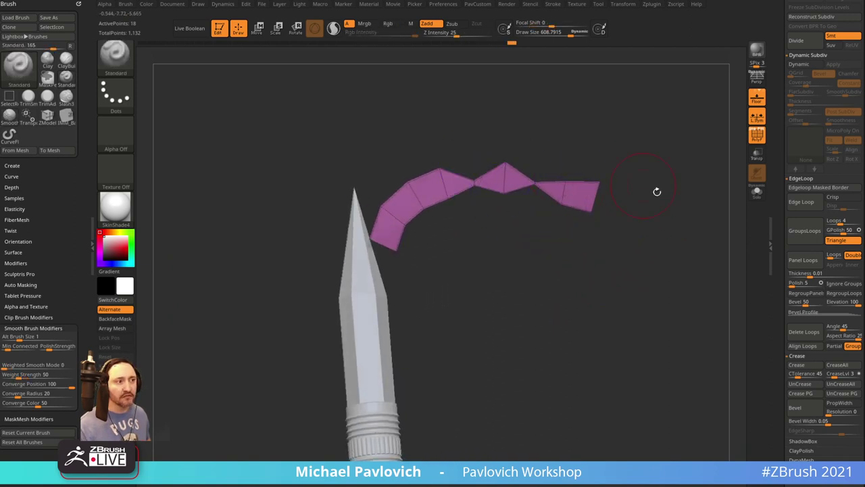
Delete the flat strip's subtool, accepting the non-undoable operation
left_click_drag(657, 191, 671, 277)
key("space")
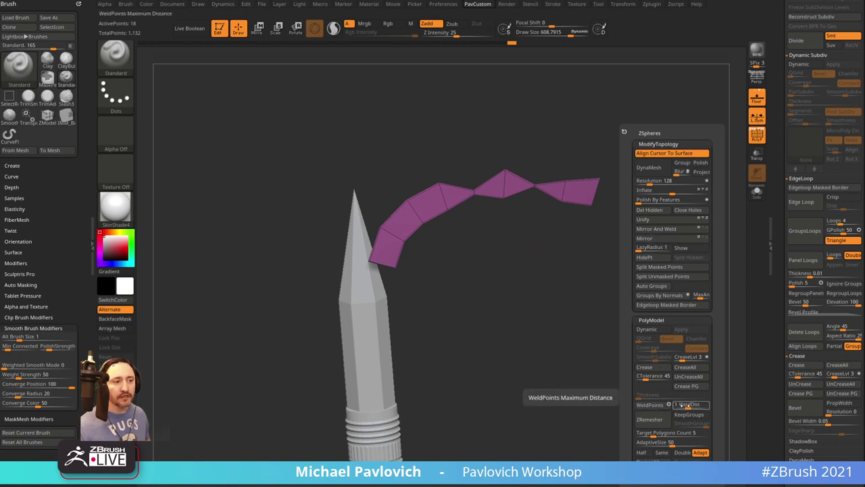
left_click_drag(777, 267, 776, 328)
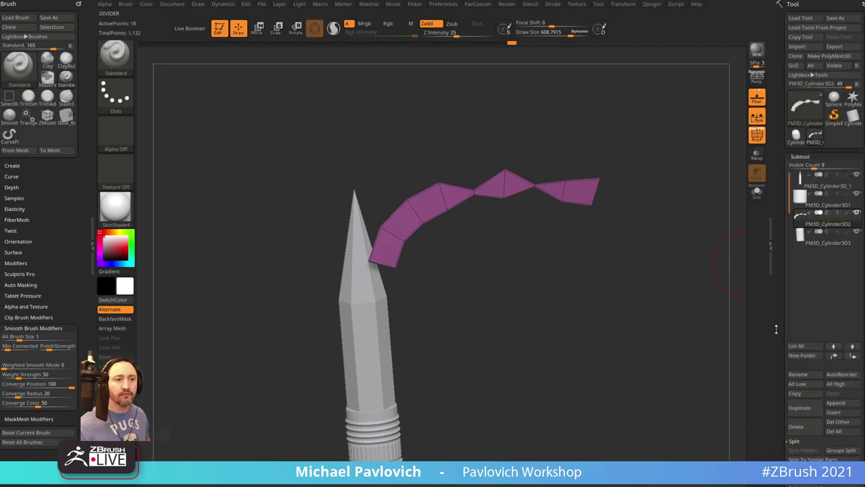
left_click(803, 428)
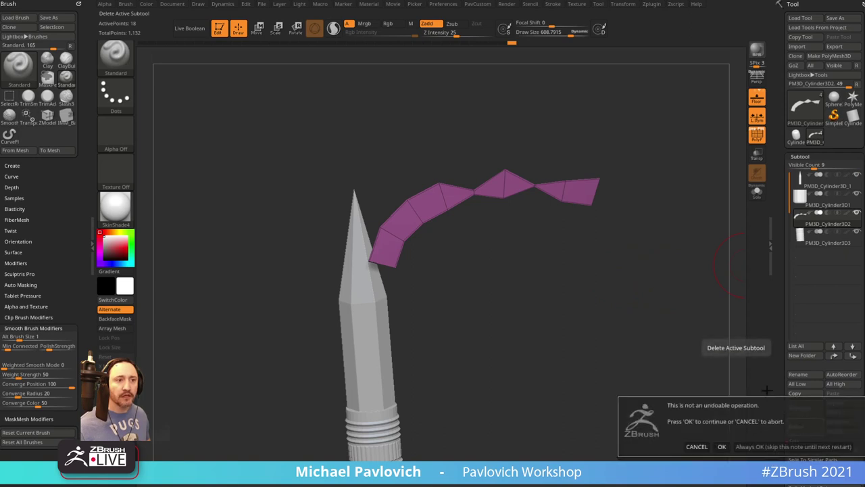
left_click(777, 449)
Make the pencil body the active subtool in a straight front view and set the draw size to about 251
mouse_move(548, 325)
left_mouse_down("shift")
mouse_move(537, 328)
mouse_move(497, 294)
left_mouse_up("shift")
key("s")
left_click(439, 275, "alt")
left_click_drag(536, 207, 531, 280, "alt")
key("1")
mouse_move(563, 254)
left_mouse_down("alt")
mouse_move(566, 225)
mouse_move(561, 267)
mouse_move(567, 219)
left_mouse_up("alt")
key("s")
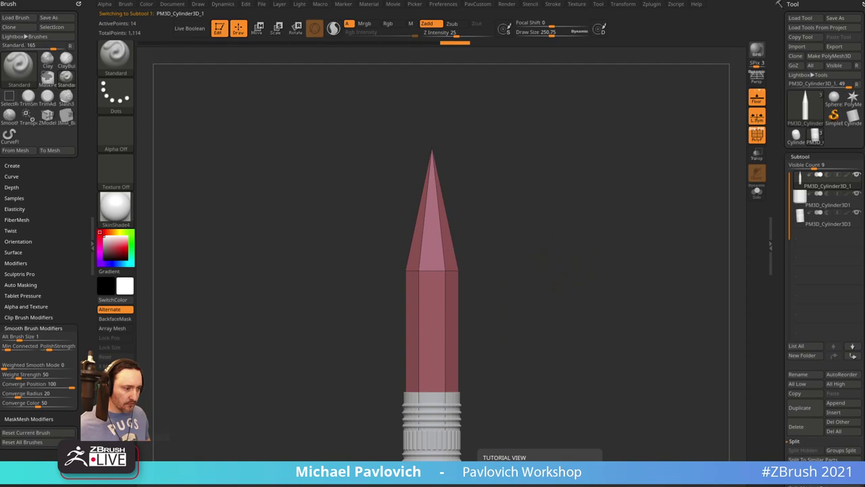
Examine the pencil carvings image results in the browser and return to the pencil model in ZBrush
mouse_move(513, 486)
left_mouse_down()
mouse_move(504, 373)
mouse_move(356, 65)
left_mouse_up()
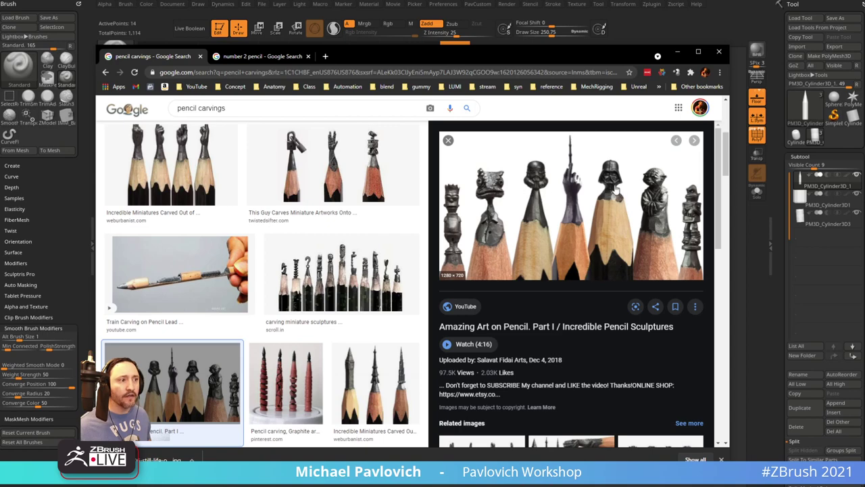
left_click_drag(578, 57, 575, 484)
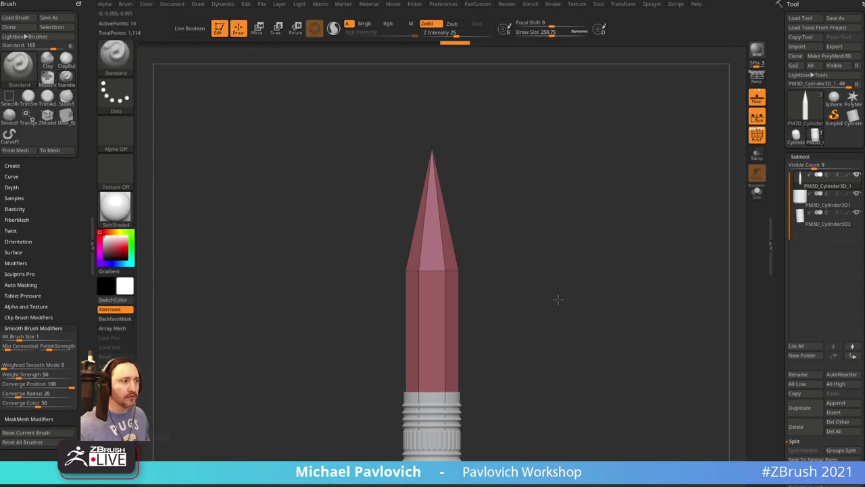
left_click_drag(558, 299, 530, 274)
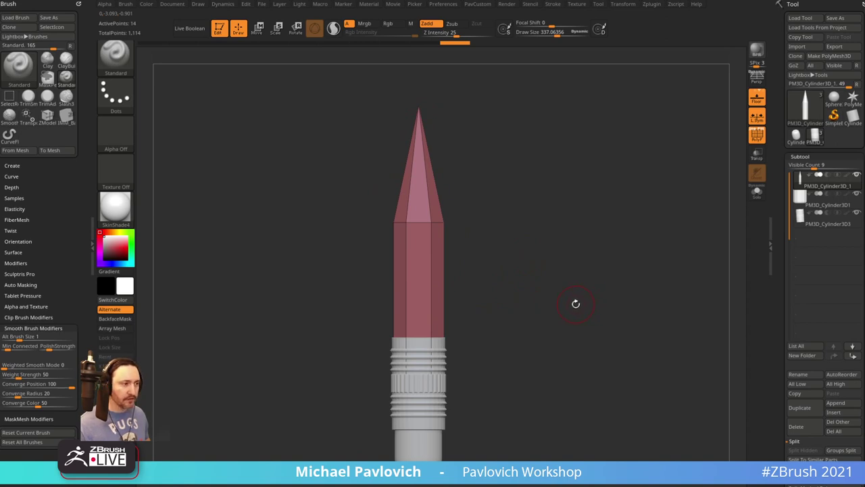
Show the pencil over the reference photo, set the draw size to about 377, and duplicate the pencil body subtool
key("shift+z")
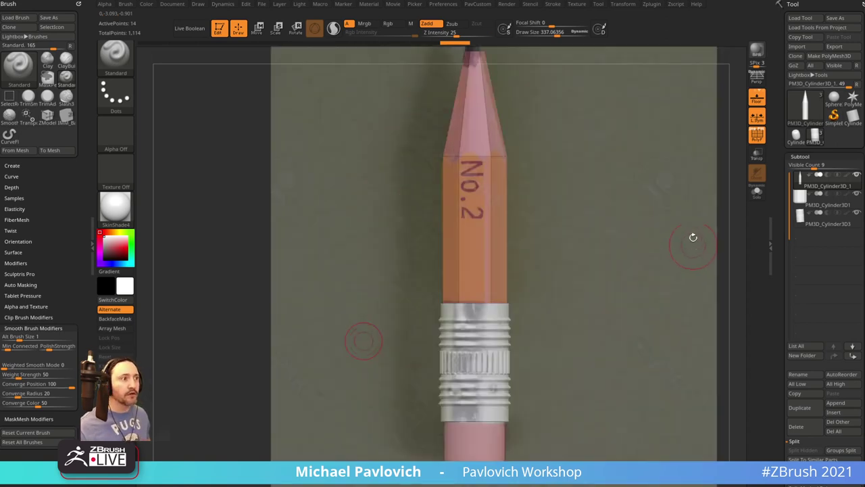
key("s")
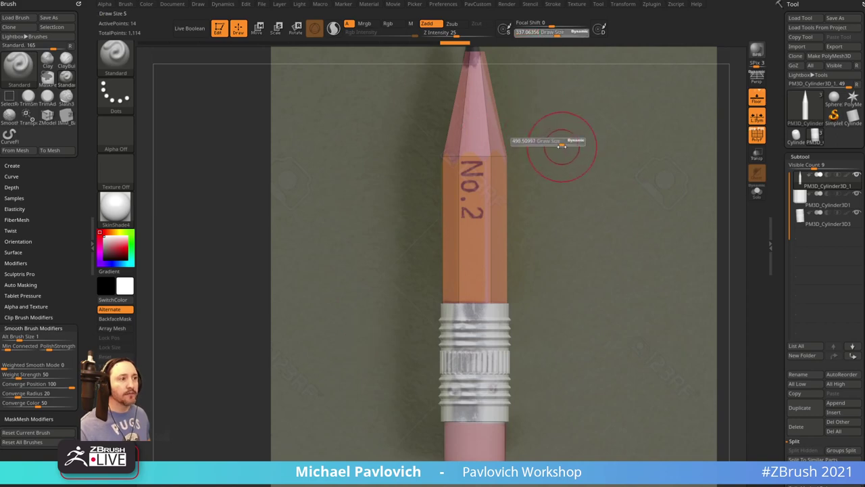
left_click_drag(553, 143, 556, 142)
scroll(777, 298, "down", 3)
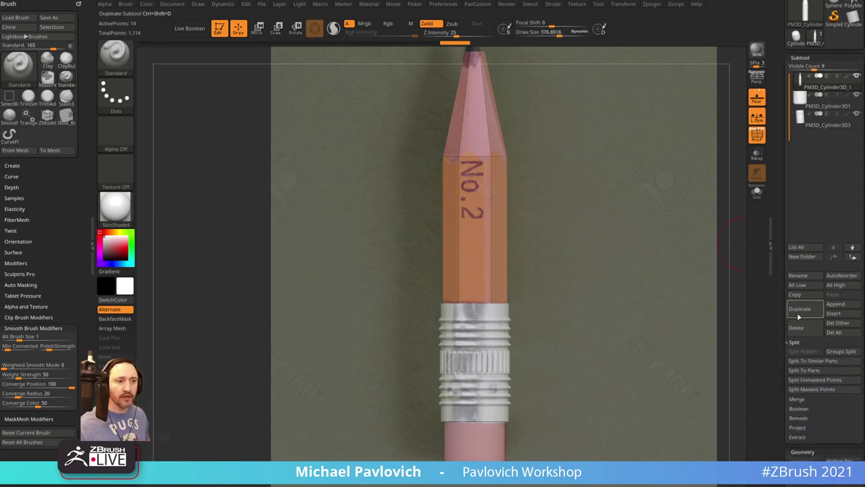
left_click(799, 310)
Insert an edge loop around the duplicate's sharpened cone near the tip with the ZModeler brush
key("b")
key("z")
key("m")
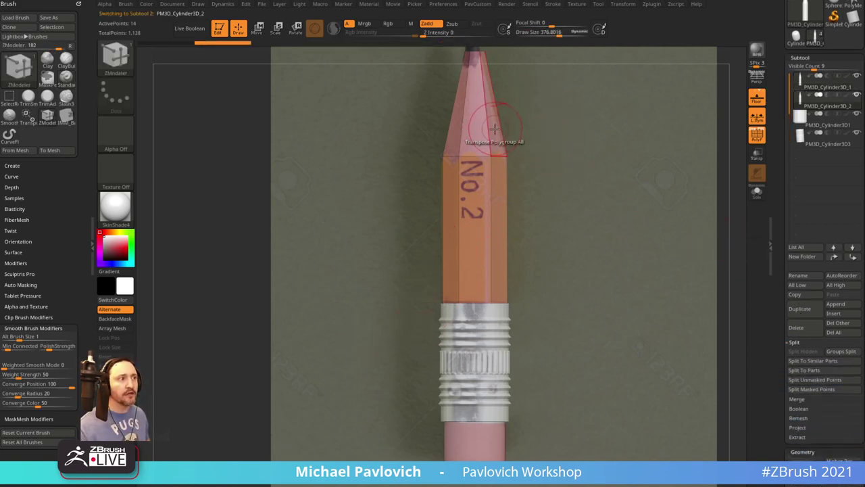
key("space")
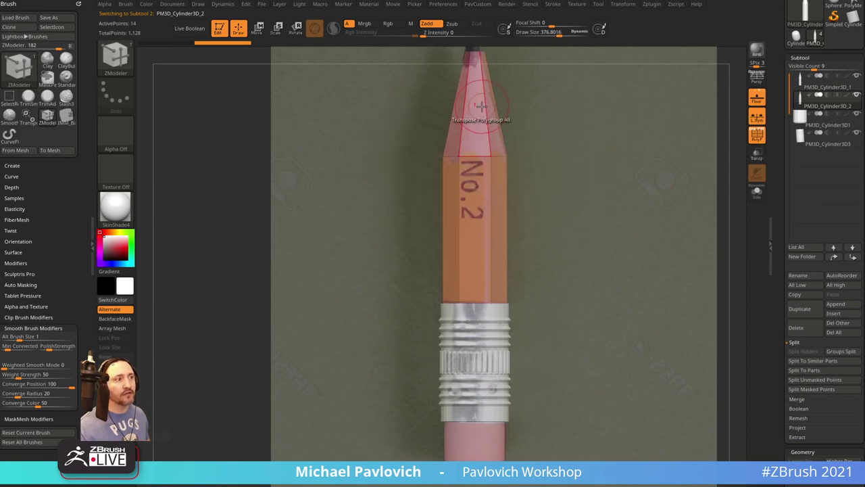
left_click_drag(485, 114, 482, 72)
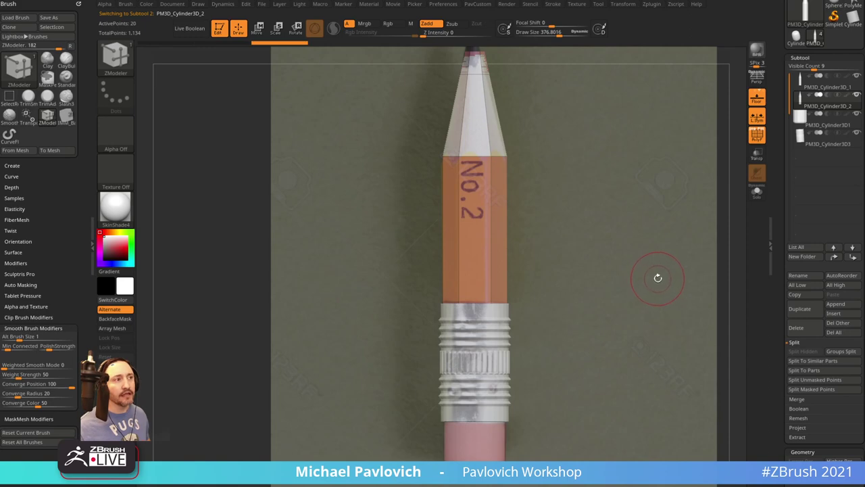
Isolate the duplicate, hide the reference photo, and delete everything below the new edge loop, keeping only the tip
left_click(759, 194)
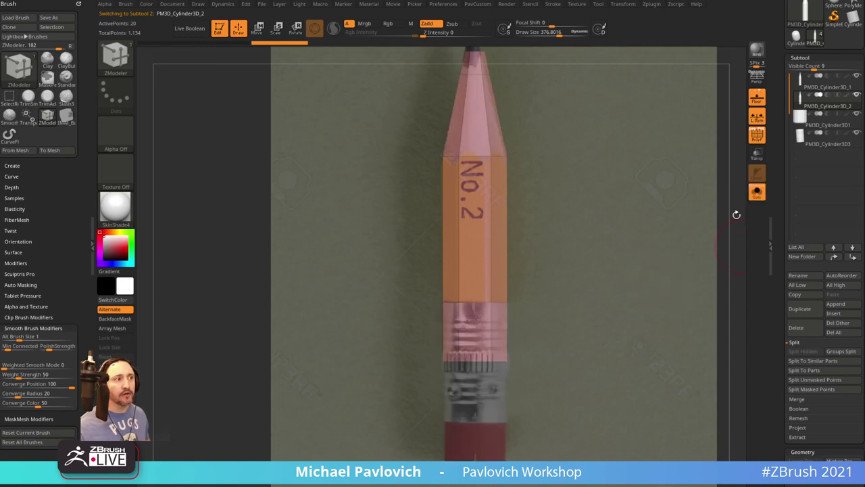
left_click_drag(644, 209, 657, 290)
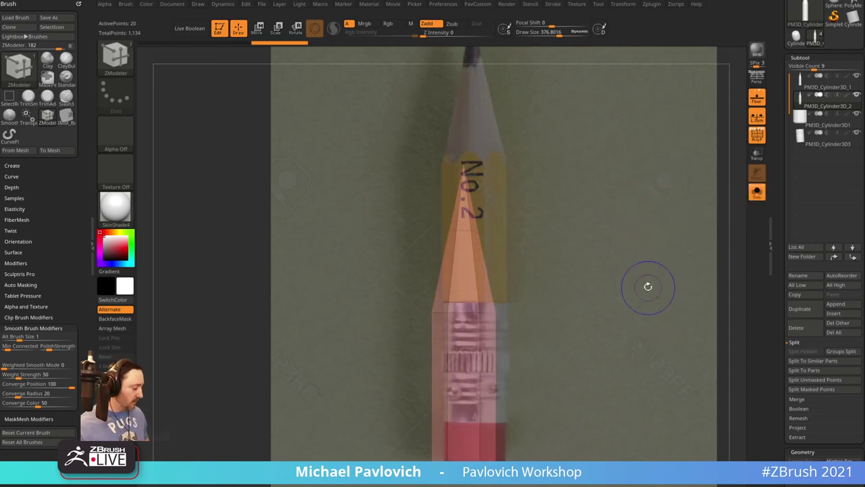
key("shift+z")
left_click_drag(414, 116, 565, 240, "ctrl+shift")
key("1")
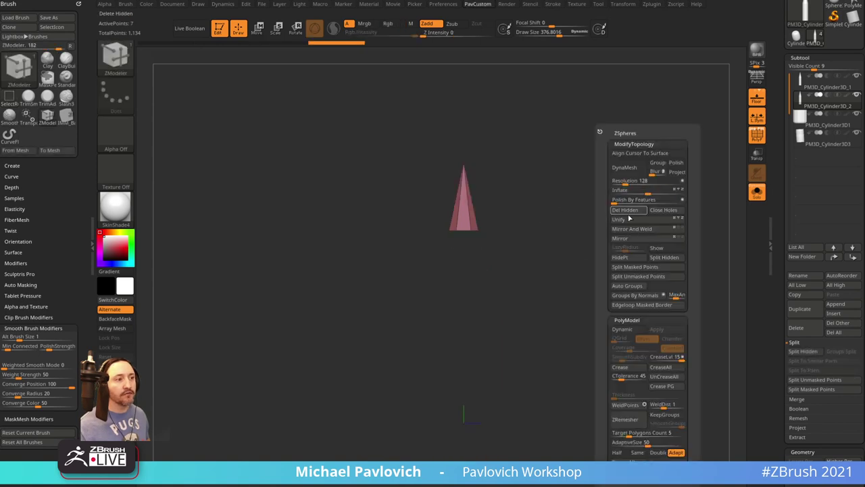
left_click(626, 210)
Close the open base of the pencil tip with Close Holes and reduce the draw size to 112
left_click_drag(626, 213, 649, 232)
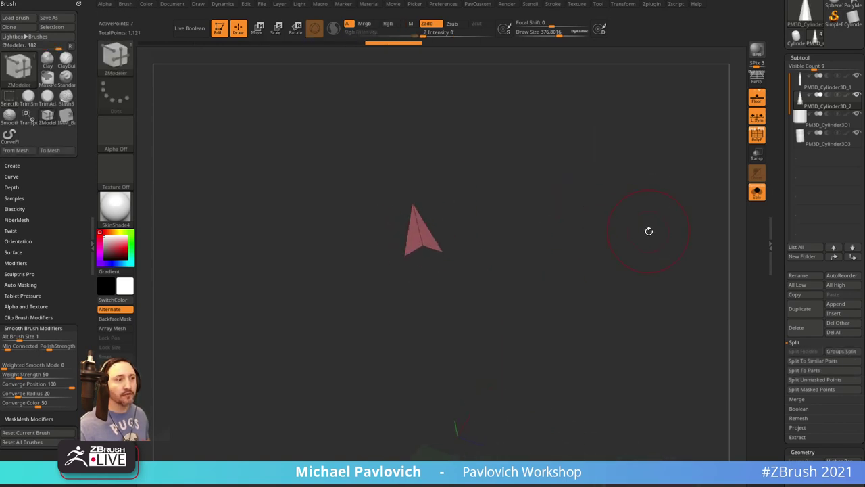
key("g")
left_click(649, 228)
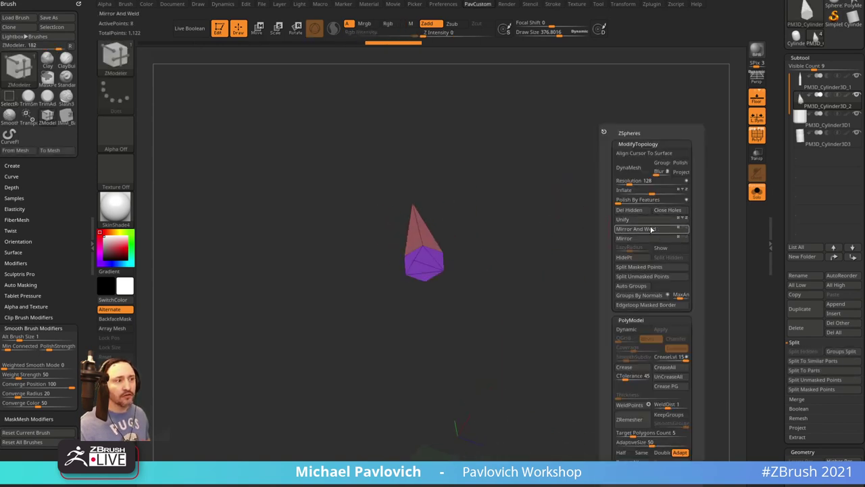
key("s")
mouse_move(569, 245)
left_mouse_down()
mouse_move(545, 245)
mouse_move(560, 240)
mouse_move(544, 218)
mouse_move(565, 214)
left_mouse_up()
key("s")
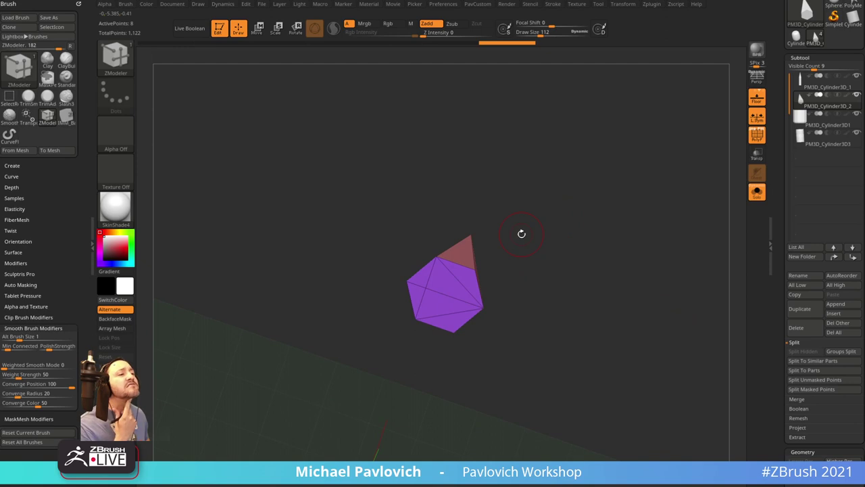
Use ZModeler to slide the inner point of the tip's hexagonal base toward the middle of the cap
left_click_drag(521, 233, 659, 209)
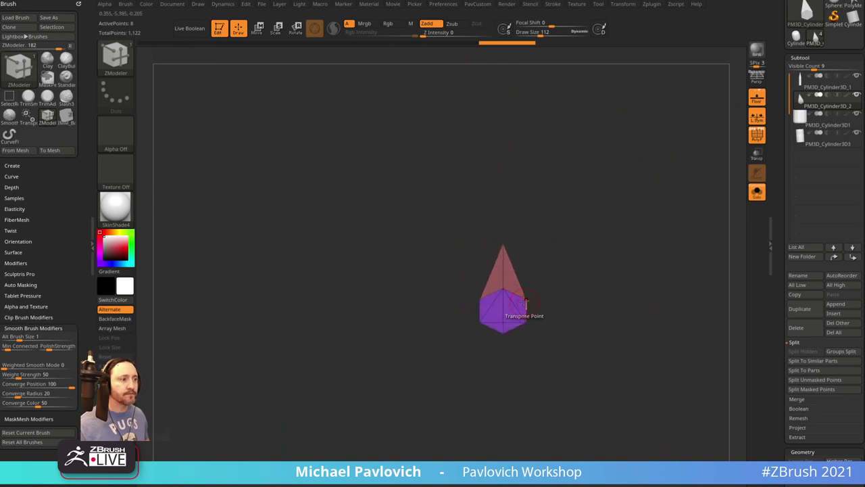
mouse_move(570, 252)
left_mouse_down("alt")
mouse_move(579, 246)
mouse_move(589, 254)
mouse_move(561, 248)
left_mouse_up("alt")
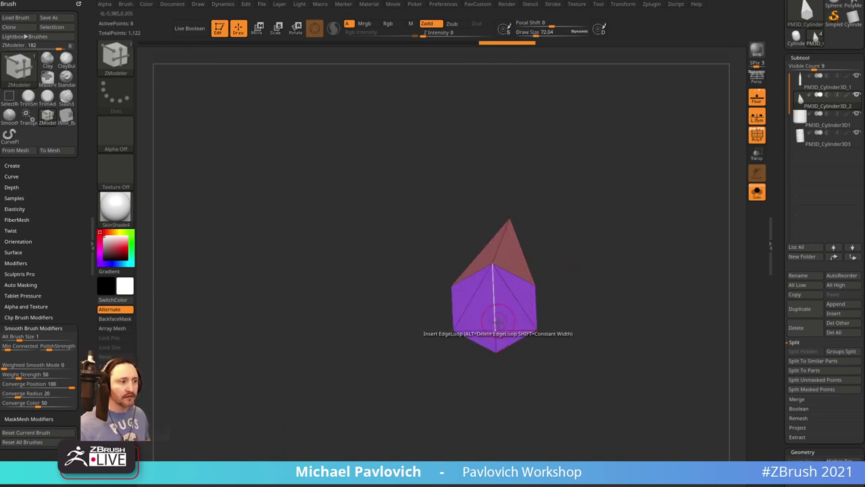
key("space")
left_click(538, 331)
left_click(536, 320)
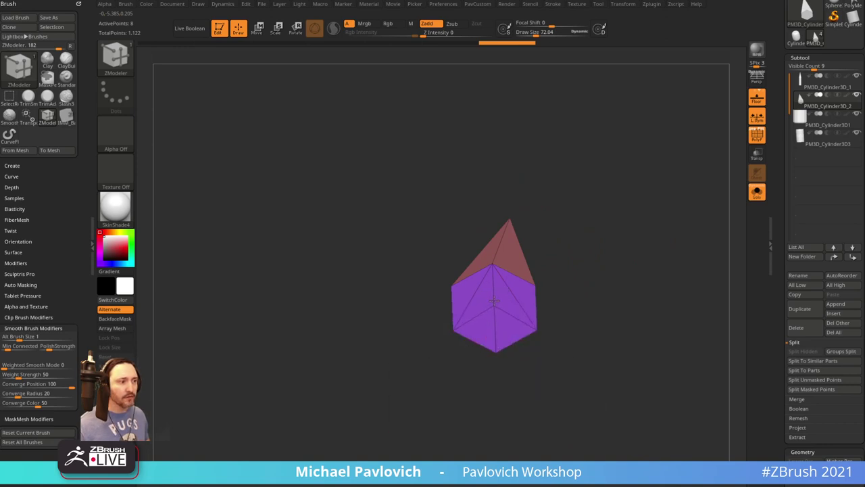
Set the ZModeler edge action to Spin and spin the cap's diagonal edges so all six meet at the center point
mouse_move(572, 286)
left_mouse_down("shift")
mouse_move(579, 288)
mouse_move(579, 271)
left_mouse_up("shift")
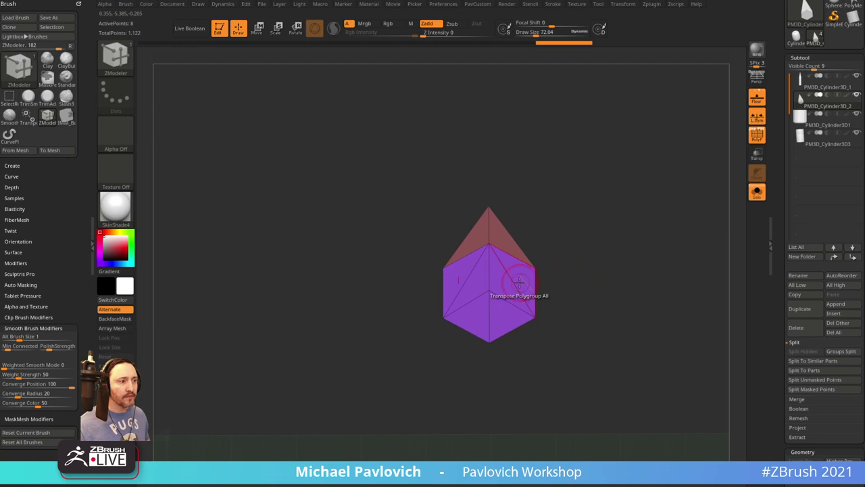
key("space")
left_click(566, 246)
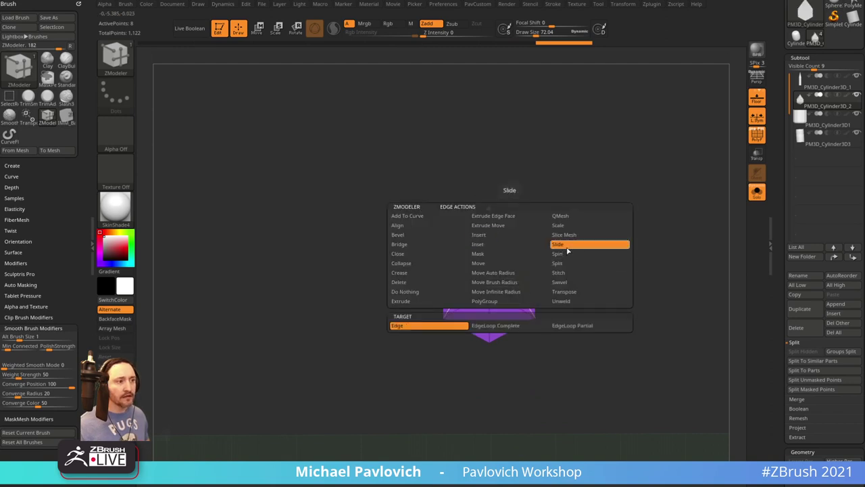
left_click(568, 254)
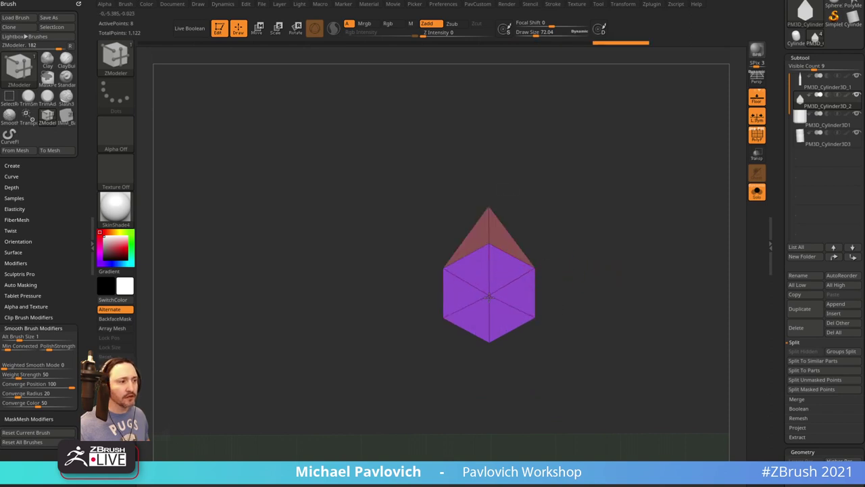
Turn off solo mode, select the main pencil body subtool, and show the reference photo again
right_click_drag(548, 262, 578, 261, "ctrl")
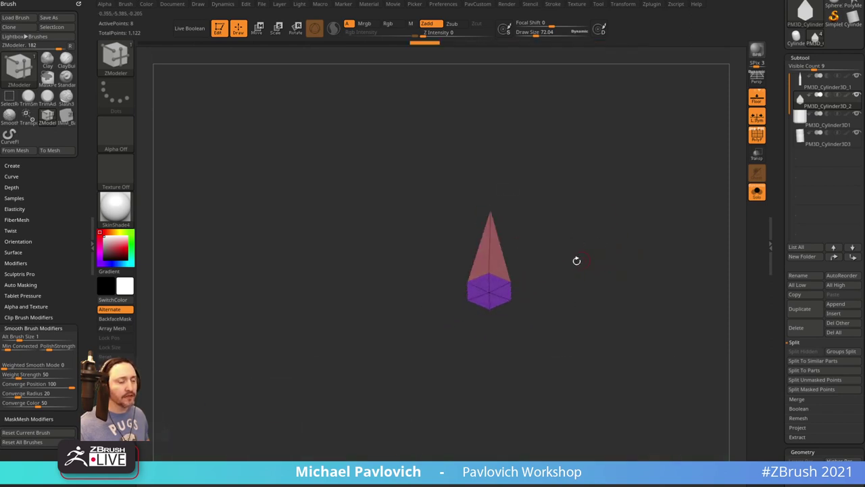
left_click_drag(610, 220, 642, 262)
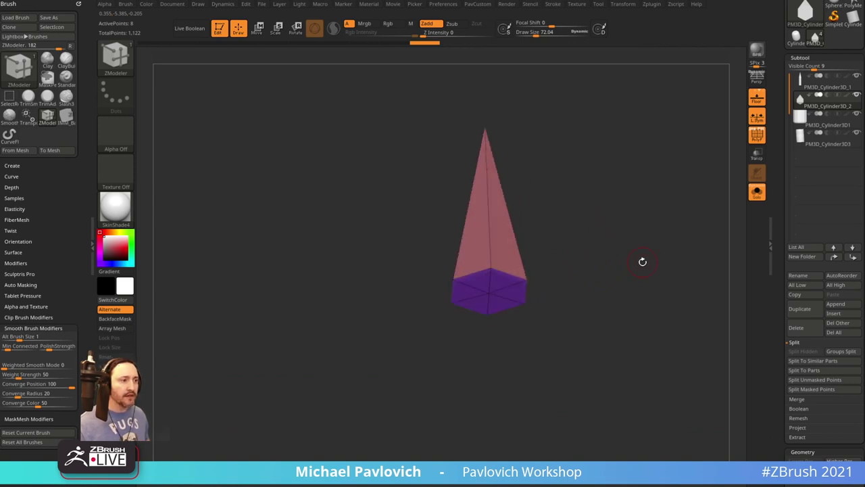
left_click_drag(595, 233, 603, 265)
left_click(756, 193)
left_click_drag(572, 214, 517, 314, "alt")
left_click(485, 341, "alt")
left_click_drag(575, 273, 590, 245, "alt")
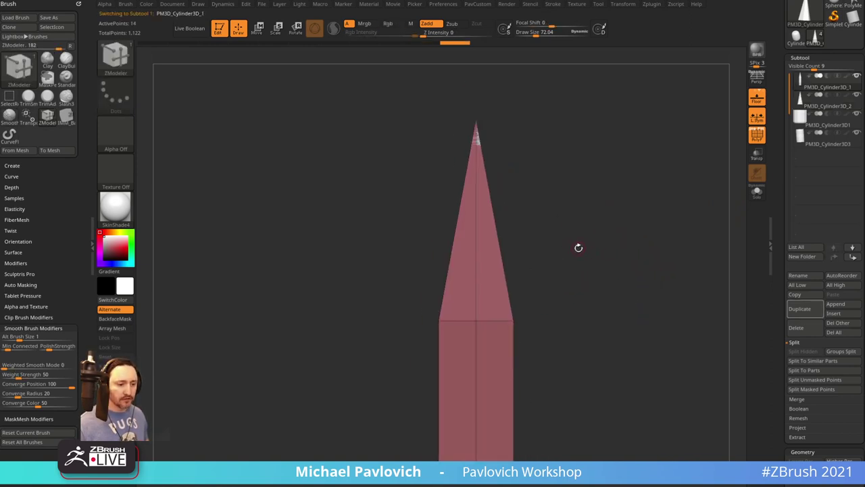
key("shift")
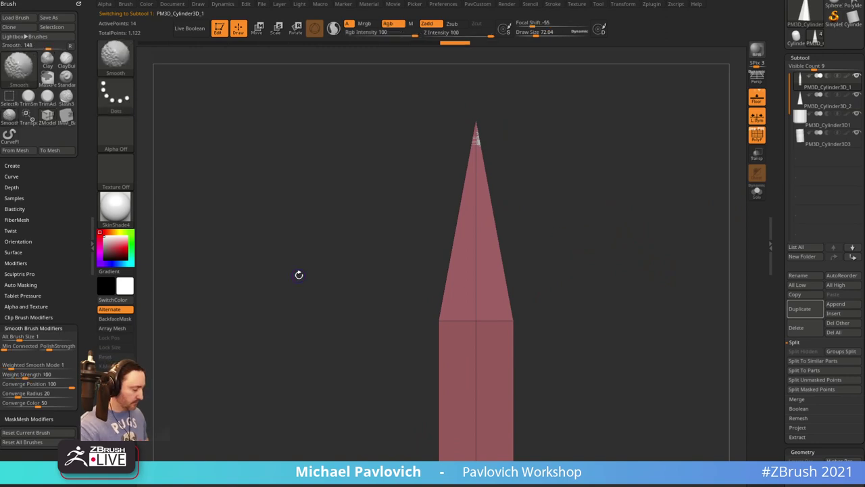
key("shift+z")
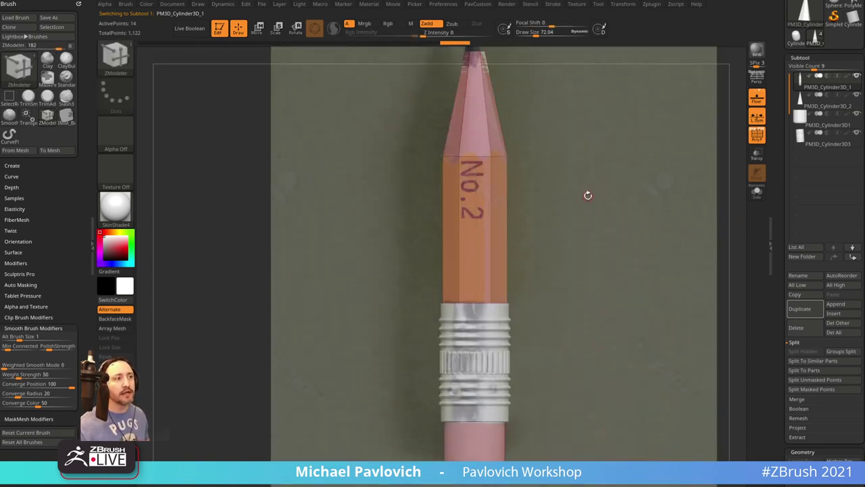
key("s")
left_click_drag(589, 195, 595, 193)
key("b")
key("s")
key("t")
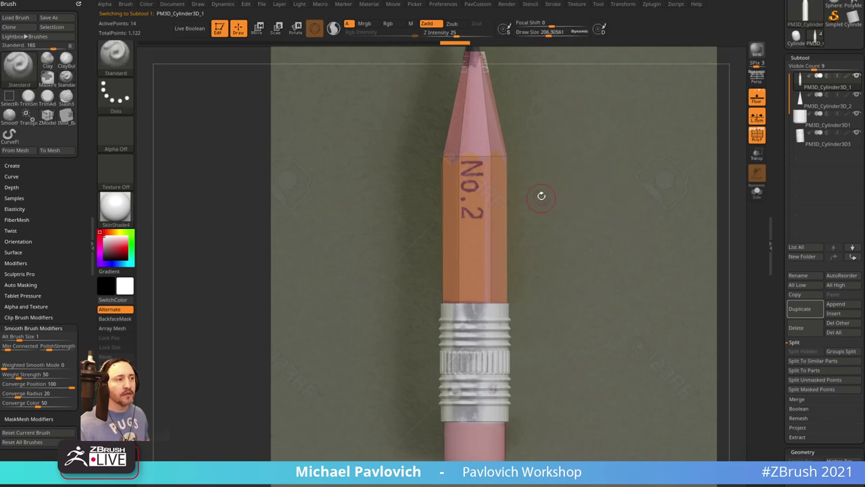
key("s")
key("s")
left_click_drag(533, 184, 543, 183)
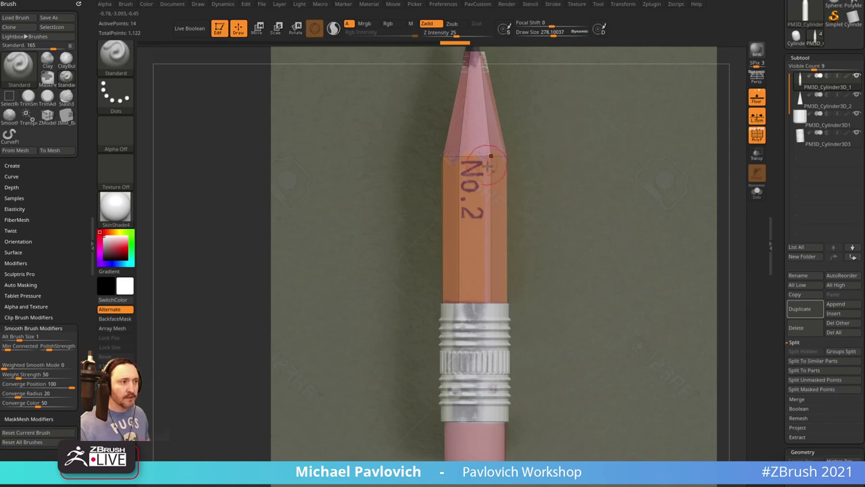
Set the ZModeler edge action to Bevel and bevel the edge loop where the pencil's cone meets the shaft
key("b")
key("z")
key("m")
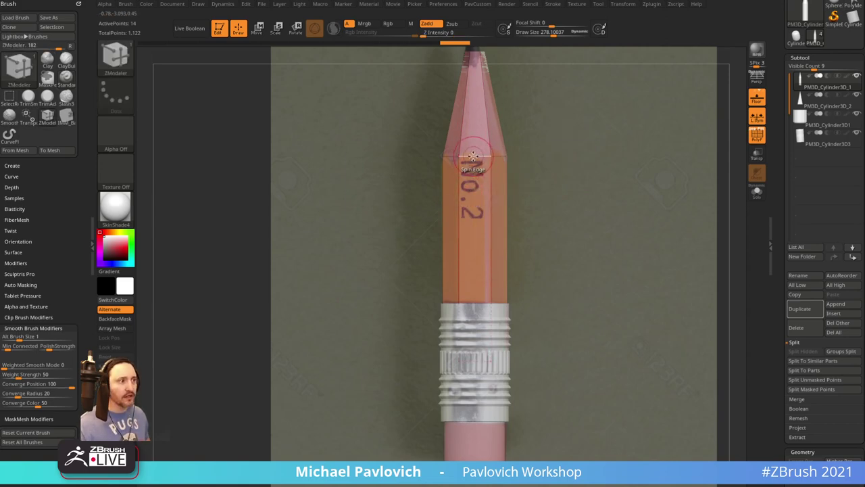
key("space")
left_click(382, 174)
left_click_drag(483, 156, 482, 159)
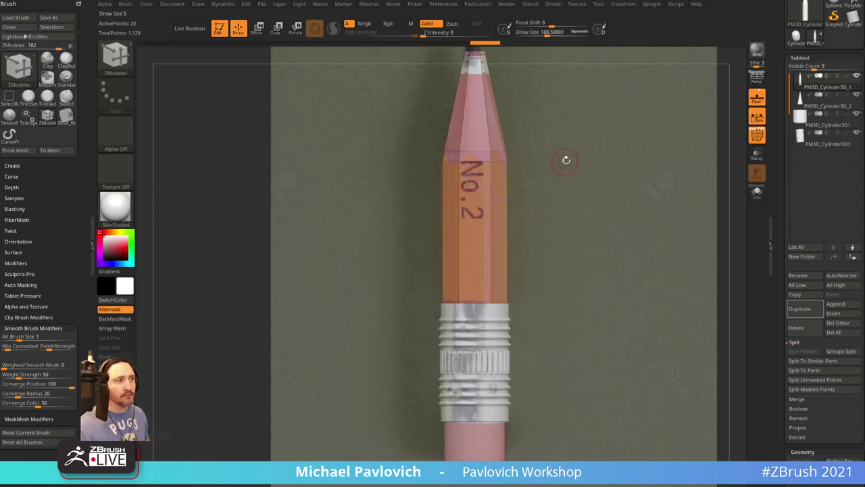
Rename the pencil body subtool as Wood and duplicate it
left_click(815, 275)
type("Wood")
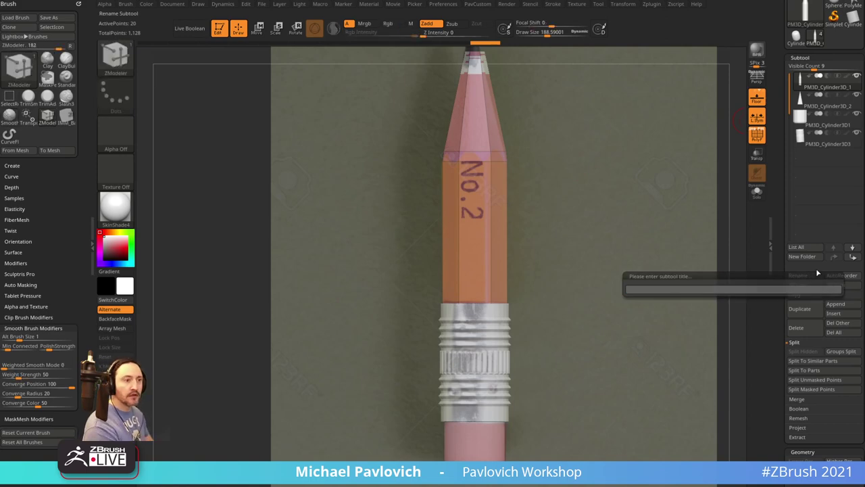
key("Return")
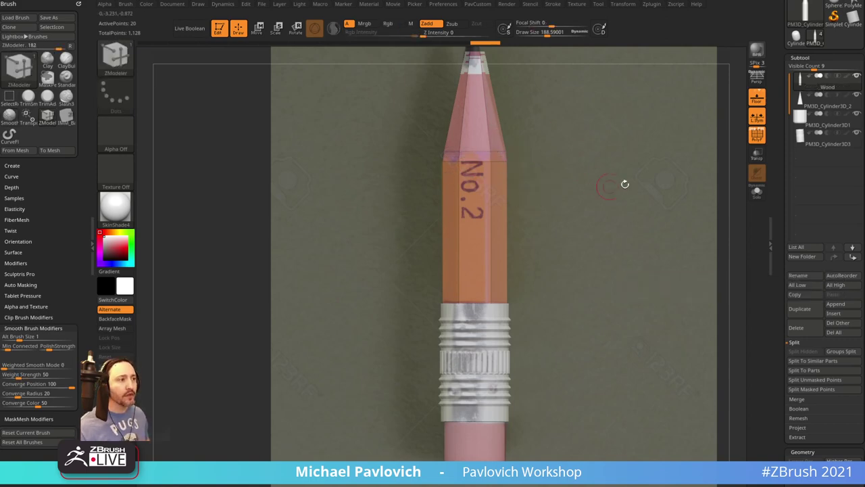
left_click(800, 308)
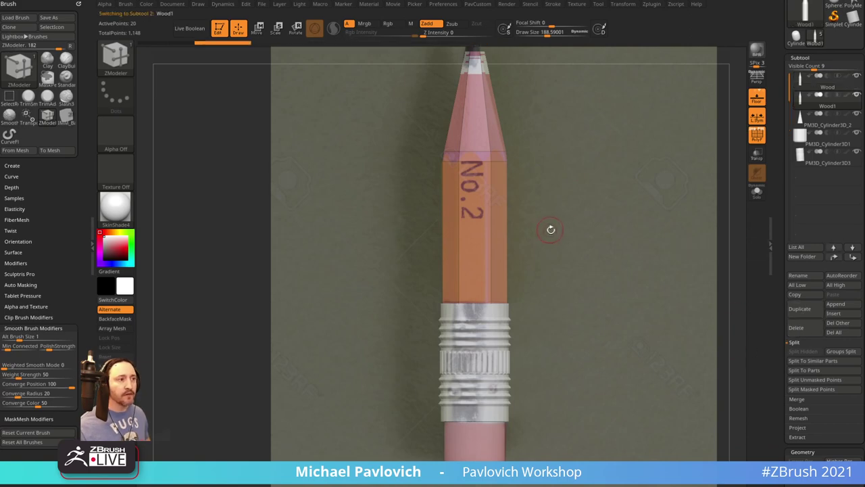
Isolate the Wood duplicate and delete everything except the sides of its hexagonal shaft
key("s")
left_click_drag(551, 230, 547, 232)
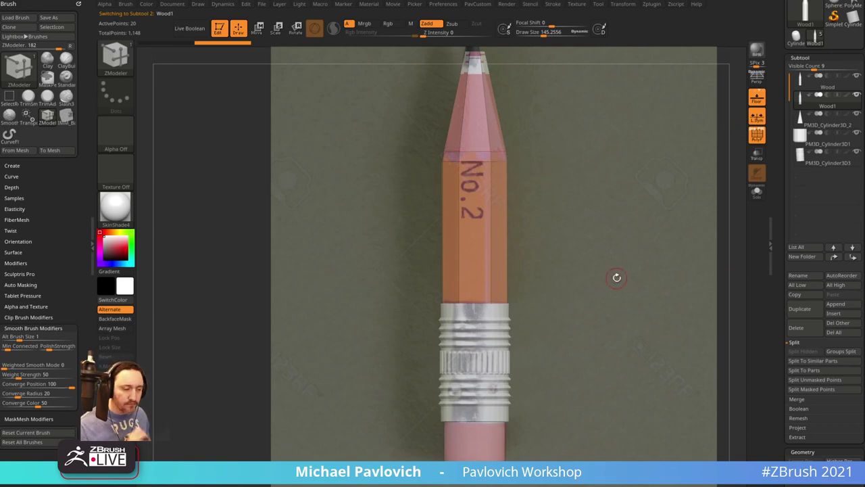
left_click(757, 193)
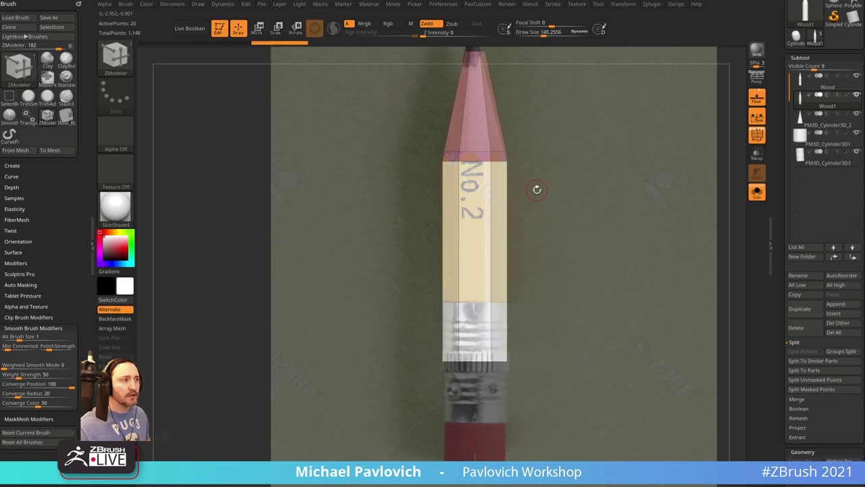
mouse_move(537, 189)
left_mouse_down()
mouse_move(548, 186)
mouse_move(554, 203)
mouse_move(546, 182)
mouse_move(585, 164)
mouse_move(572, 177)
mouse_move(566, 169)
mouse_move(559, 189)
mouse_move(578, 141)
mouse_move(523, 183)
mouse_move(527, 199)
mouse_move(524, 174)
mouse_move(558, 186)
mouse_move(558, 155)
mouse_move(643, 154)
mouse_move(674, 173)
mouse_move(599, 194)
left_mouse_up()
left_click(458, 206, "ctrl+shift")
key("3")
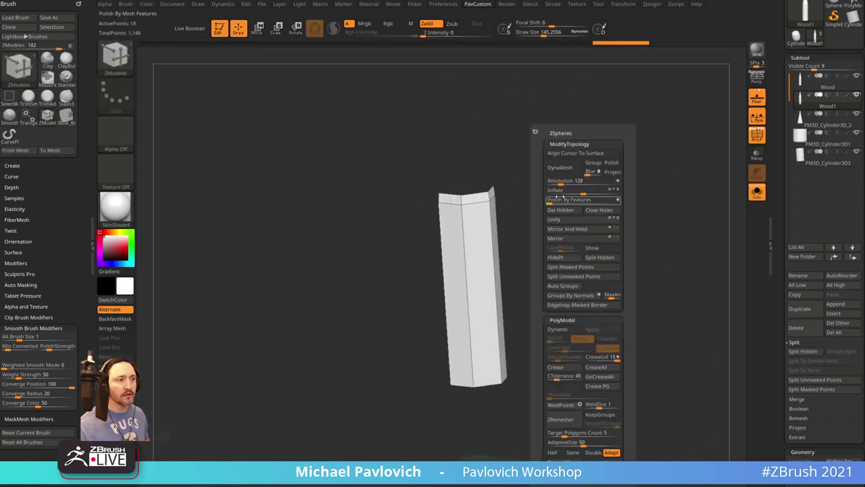
left_click(560, 209)
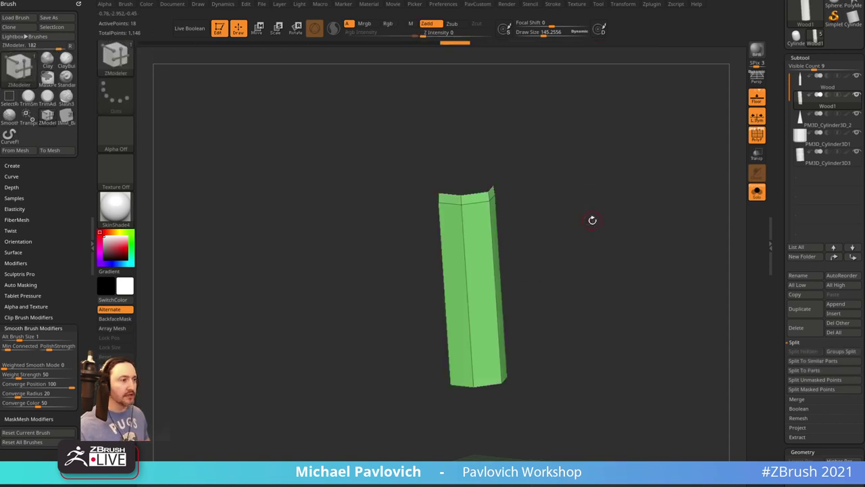
Turn off X symmetry and enable radial symmetry around the Y axis for the open shaft shell
left_click_drag(593, 219, 653, 180)
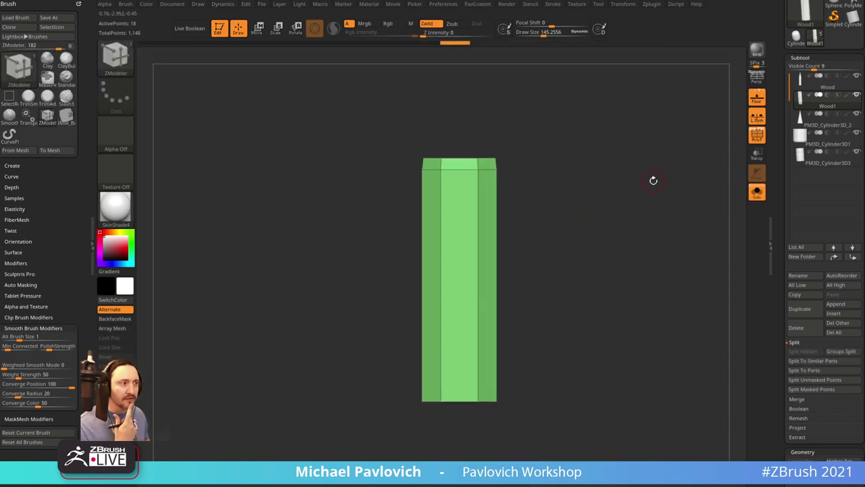
left_click_drag(599, 226, 599, 247)
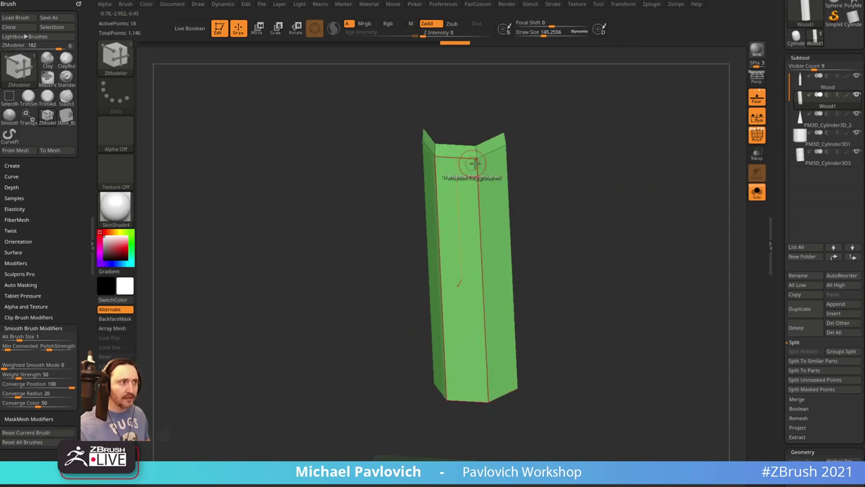
left_click_drag(554, 182, 588, 159)
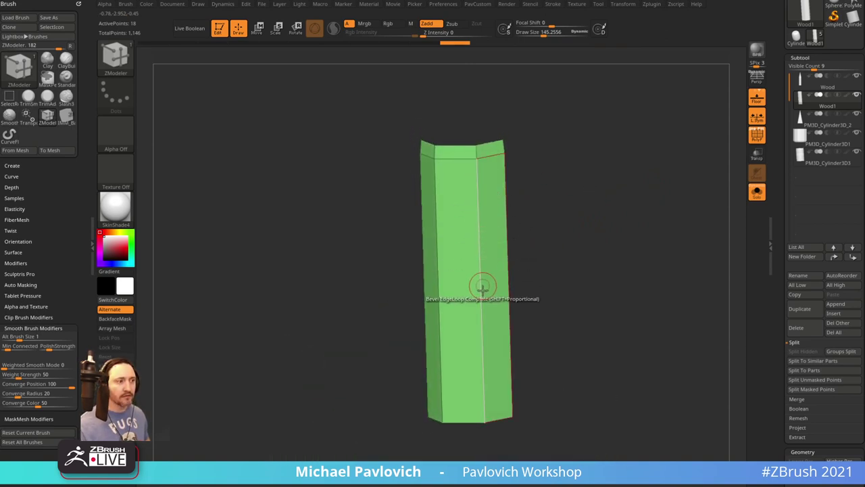
mouse_move(586, 202)
left_mouse_down()
mouse_move(570, 207)
mouse_move(582, 200)
left_mouse_up()
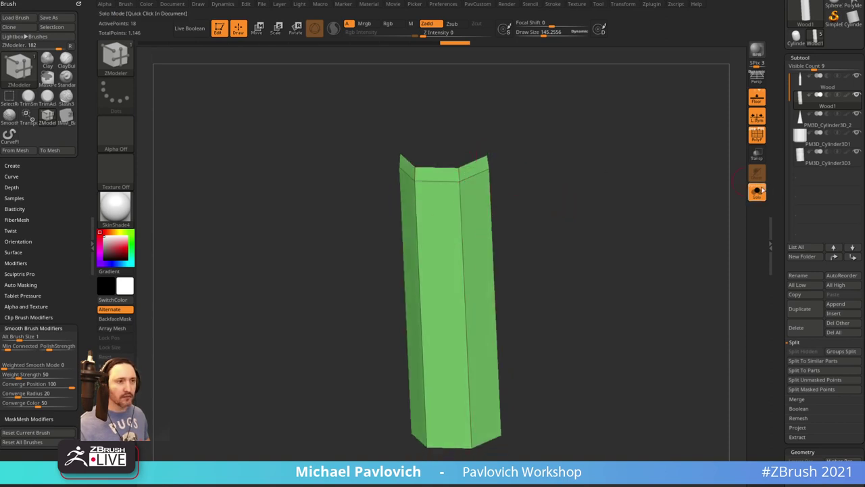
key("shift")
left_click(736, 172, "shift")
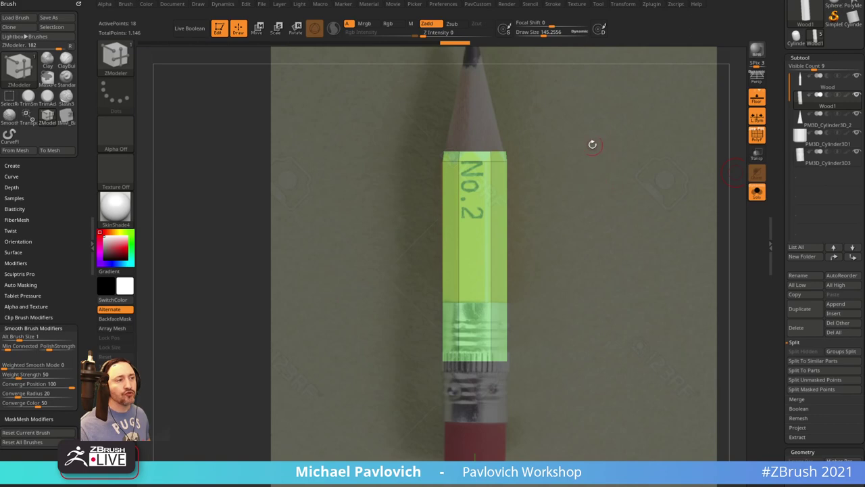
left_click_drag(592, 144, 595, 263)
left_click_drag(588, 211, 601, 109)
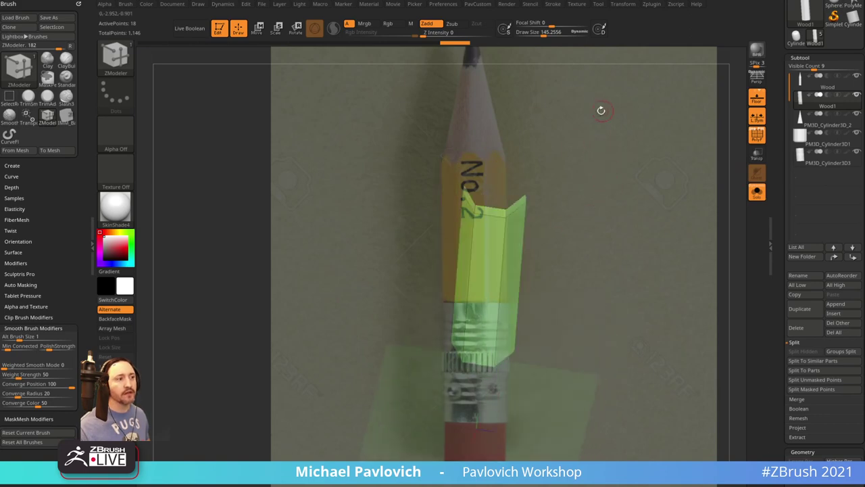
left_click(623, 4)
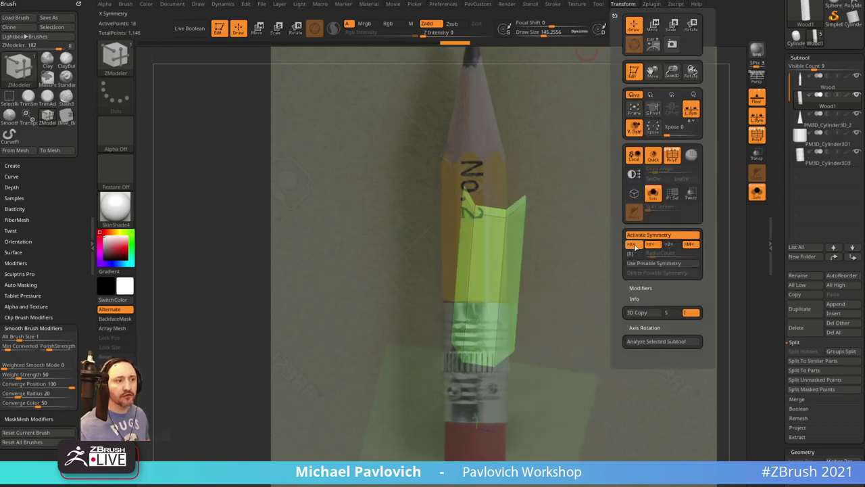
left_click(632, 244)
left_click(630, 253)
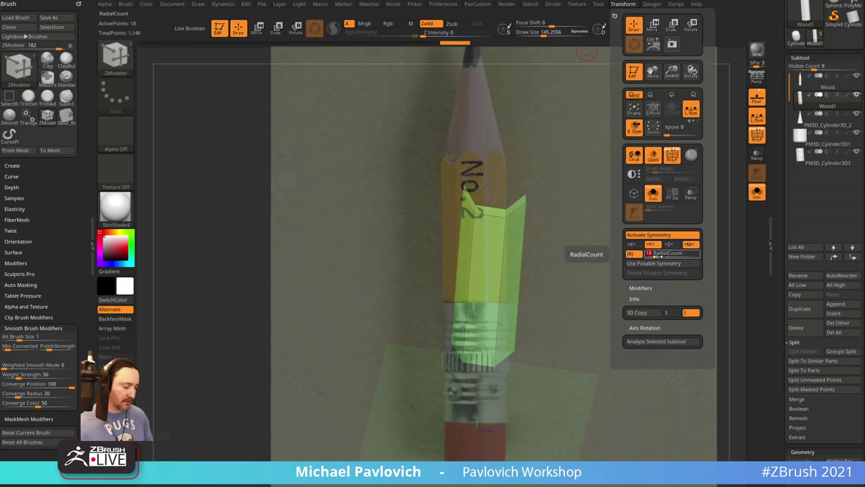
Bevel the lengthwise corner edges of the shaft shell into narrow strips with the ZModeler Bevel EdgeLoop Complete action
key("space")
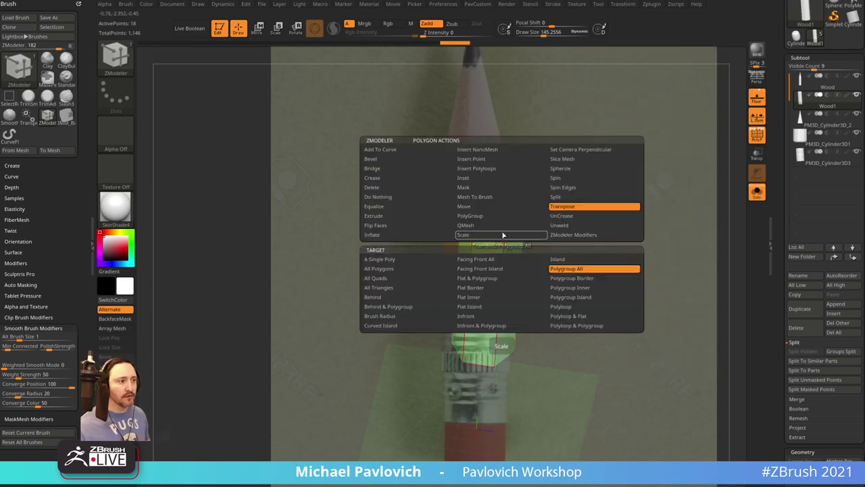
key("space")
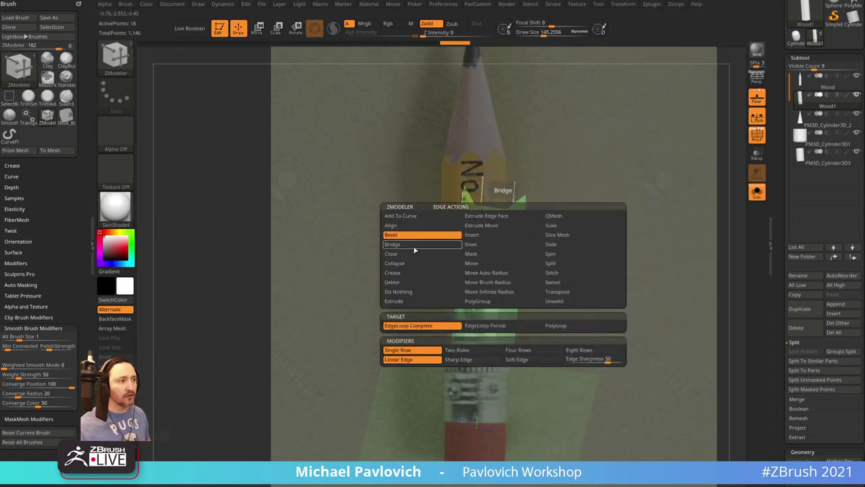
left_click(414, 249)
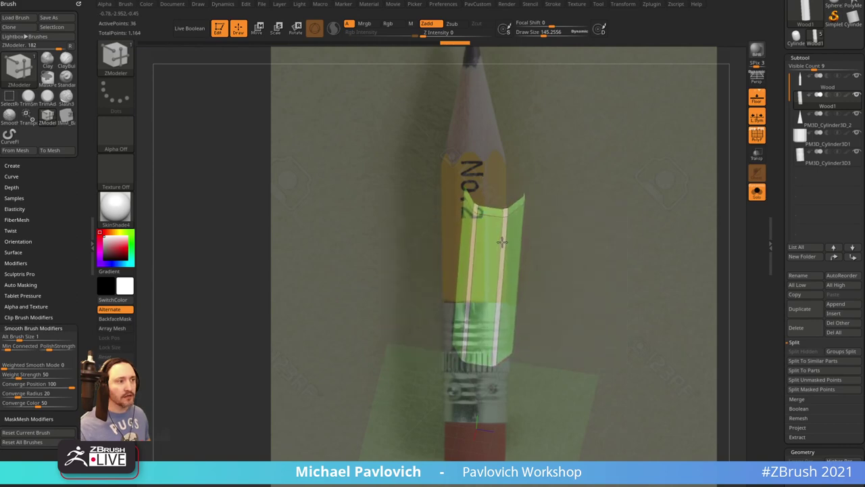
mouse_move(599, 183)
left_mouse_down()
mouse_move(603, 201)
mouse_move(599, 184)
left_mouse_up()
Set the ZModeler polygon action to Delete with A Single Poly and remove the short upper polygon of each corner strip
key("s")
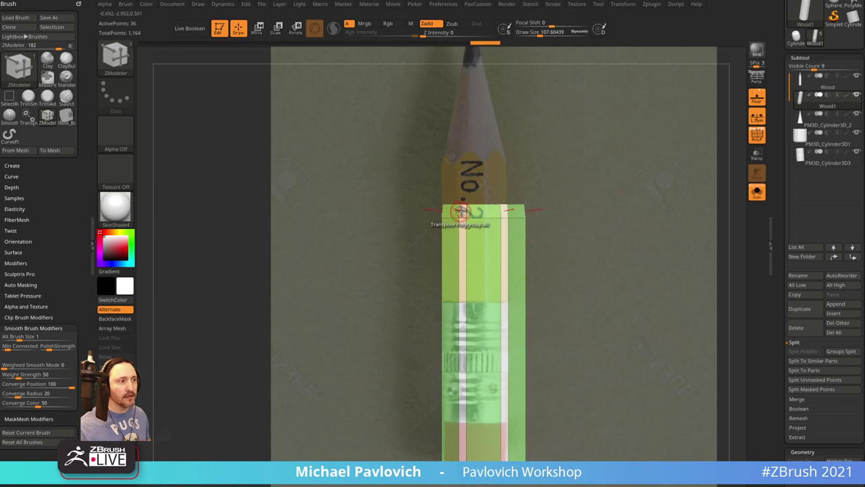
key("space")
left_click(348, 187)
left_click(342, 259)
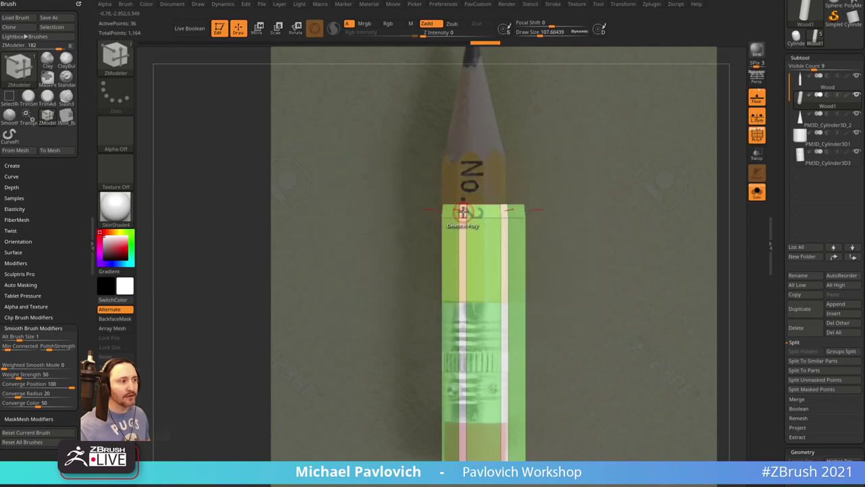
left_click_drag(588, 172, 601, 204)
key("b")
key("m")
key("v")
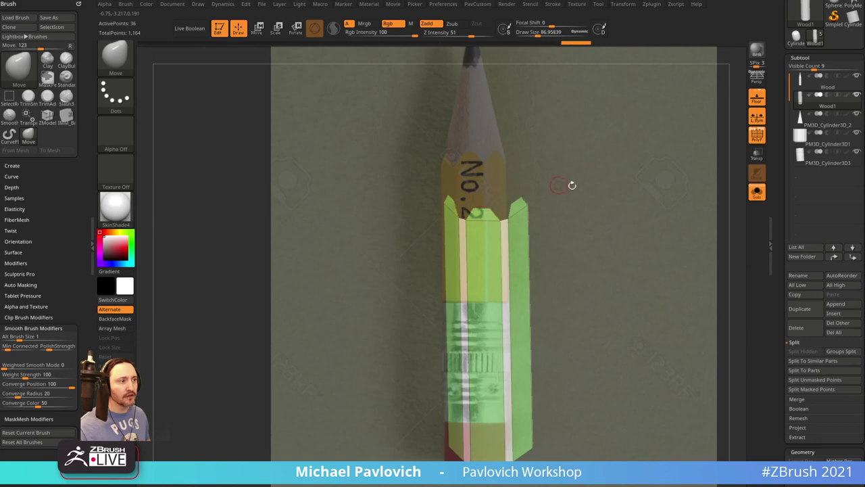
mouse_move(572, 185)
left_mouse_down()
mouse_move(629, 194)
mouse_move(530, 214)
left_mouse_up()
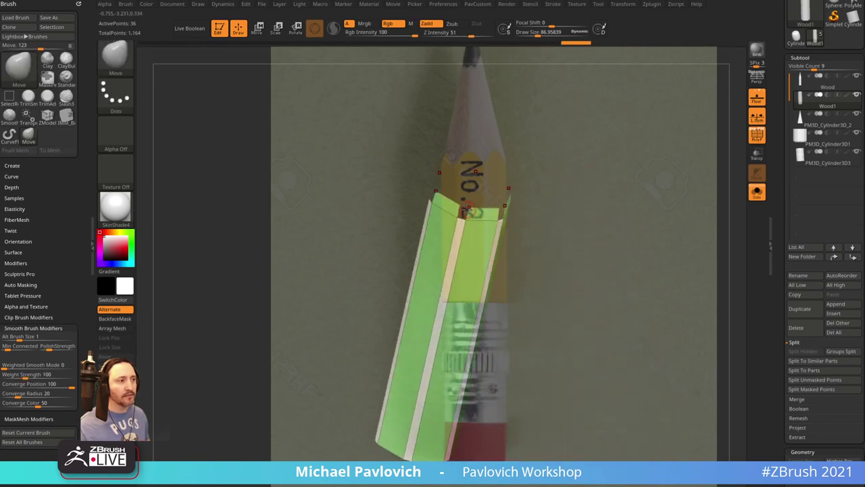
key("space")
Slide the upper corner points with ZModeler to taper each tab of the shaft shell, and compare it with the reference photo
key("b")
key("z")
key("m")
key("space")
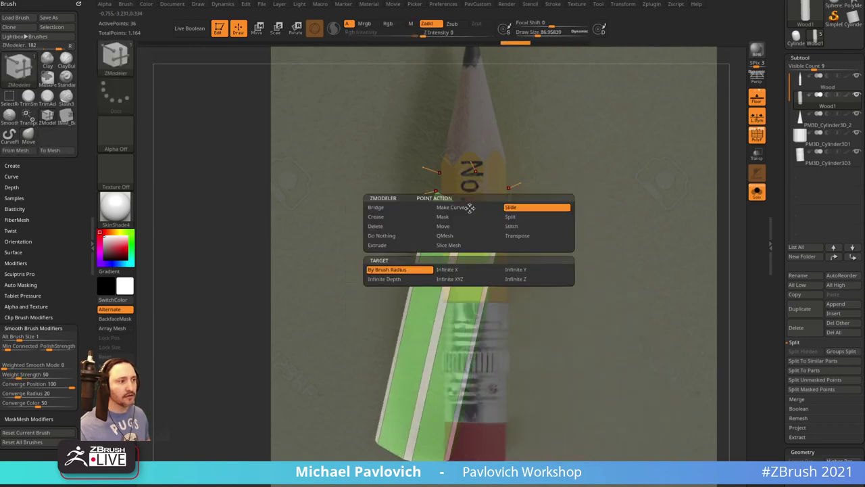
left_click_drag(545, 185, 522, 187)
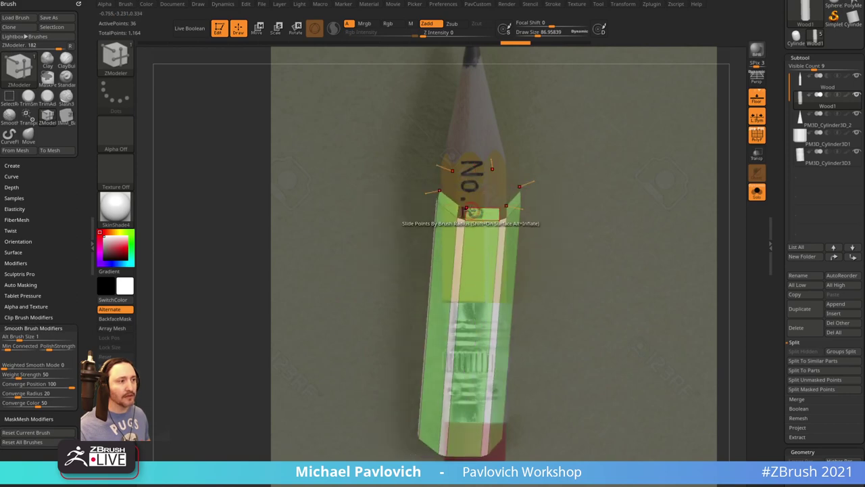
left_click_drag(471, 209, 486, 210)
left_click_drag(586, 208, 597, 189, "shift")
key("1")
key("shift+z")
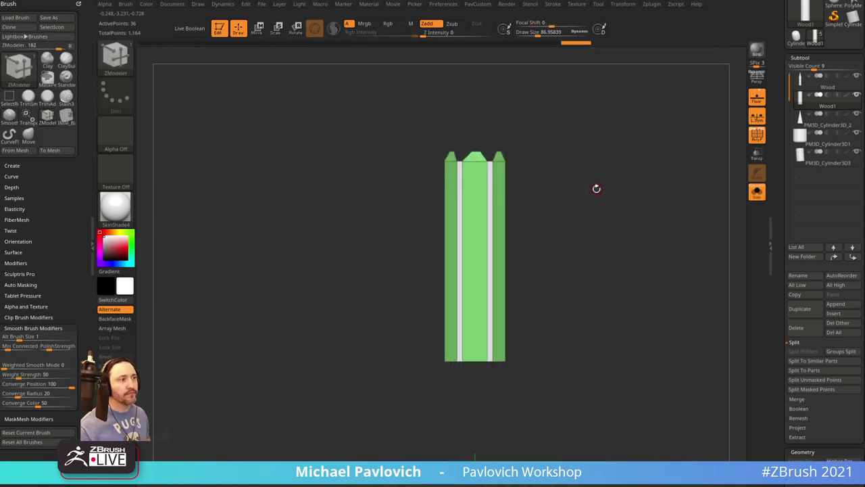
key("shift+z")
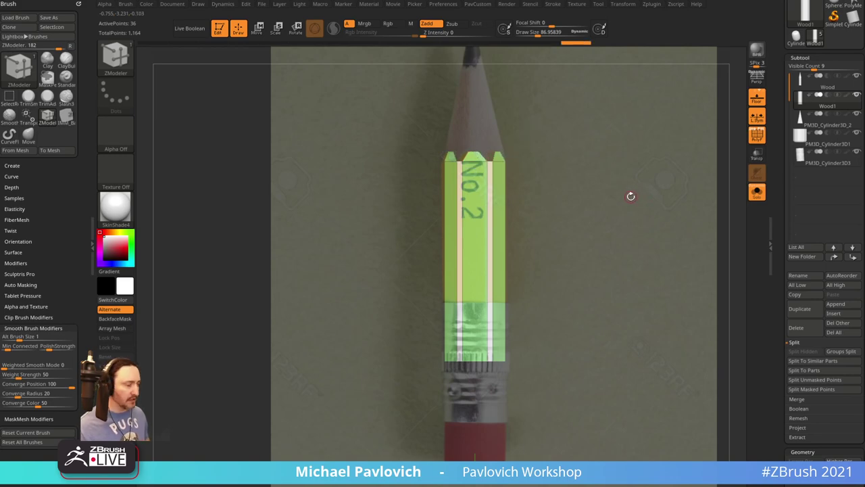
Try subdividing the open shaft shell once, and undo the subdivision
key("ctrl")
key("ctrl+d")
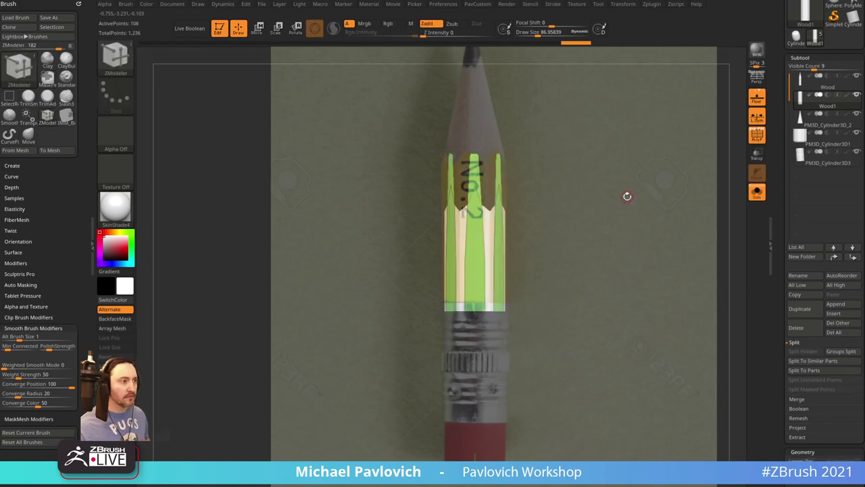
key("ctrl+shift+z")
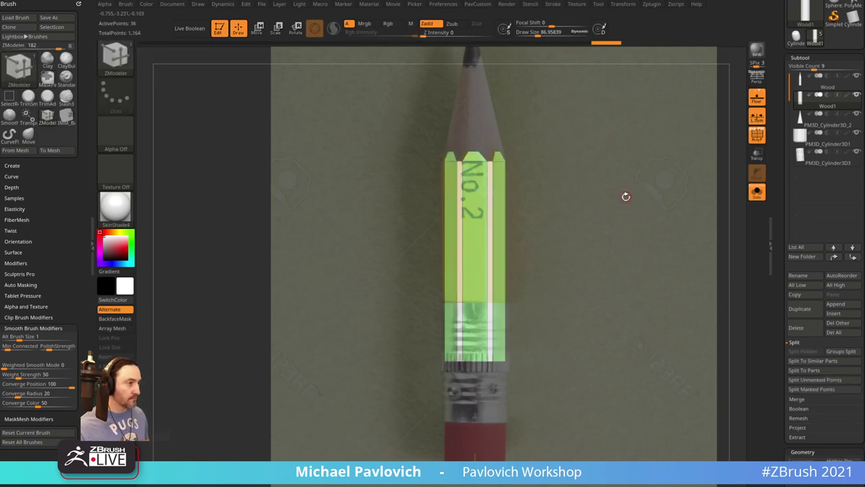
Insert an edge loop lengthwise down the middle of each narrow corner strip of the shaft shell with ZModeler, with the reference photo hidden
key("b")
key("z")
key("m")
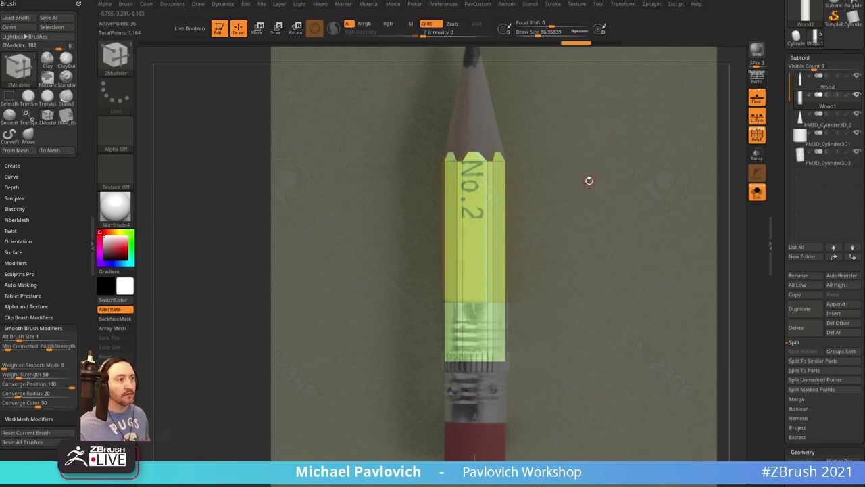
mouse_move(593, 221)
left_mouse_down()
mouse_move(594, 206)
mouse_move(616, 201)
mouse_move(607, 194)
mouse_move(621, 177)
left_mouse_up()
key("shift+z")
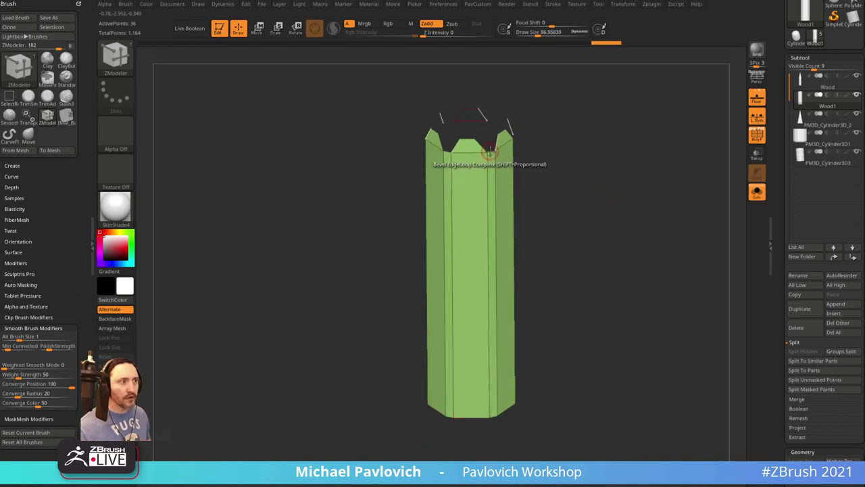
key("space")
left_click(473, 167)
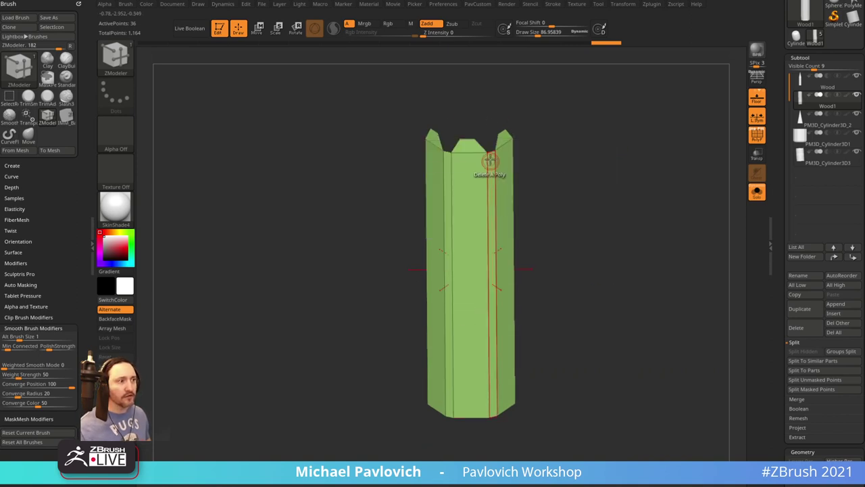
key("space")
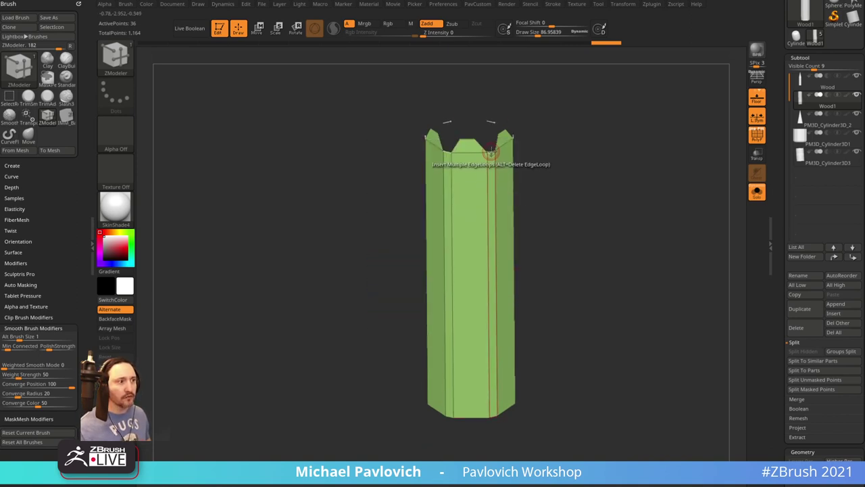
key("ctrl+z")
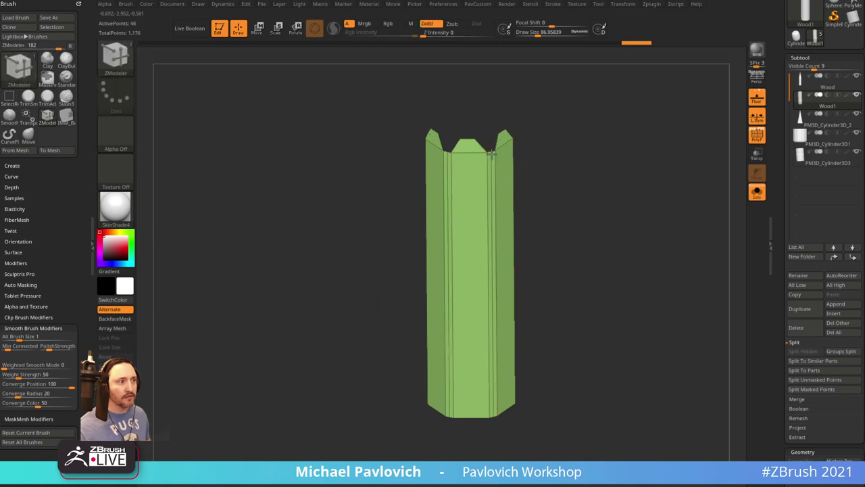
left_click_drag(492, 154, 540, 160)
Isolate the middle loops of the corner strips with ZModeler's Transpose EdgeLoop Complete action and shift them slightly with the gizmo
key("space")
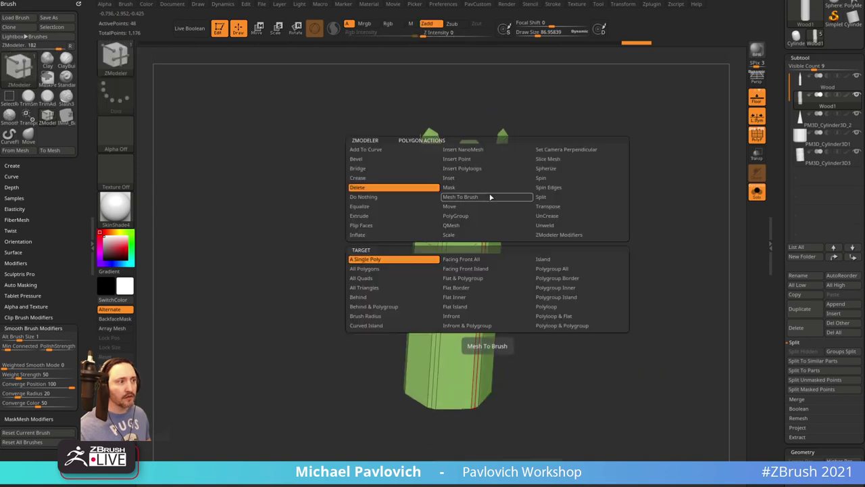
key("space")
left_click(534, 270)
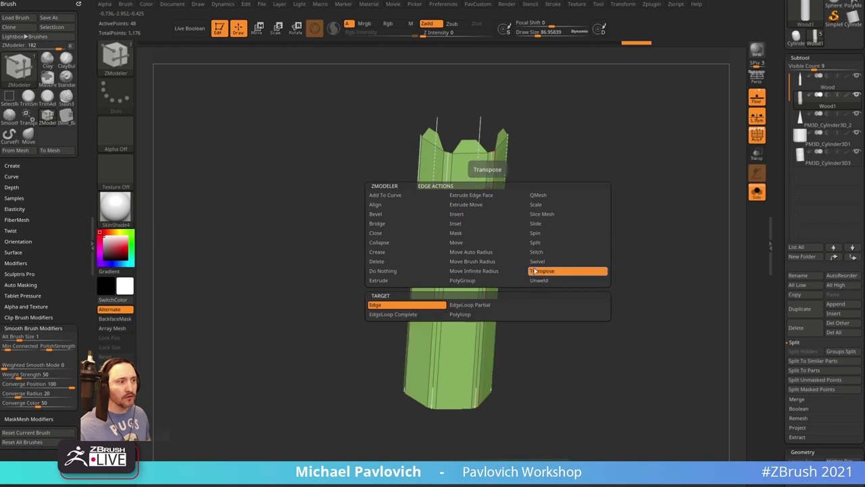
left_click(432, 314)
left_click_drag(558, 180, 553, 208)
left_click(490, 228)
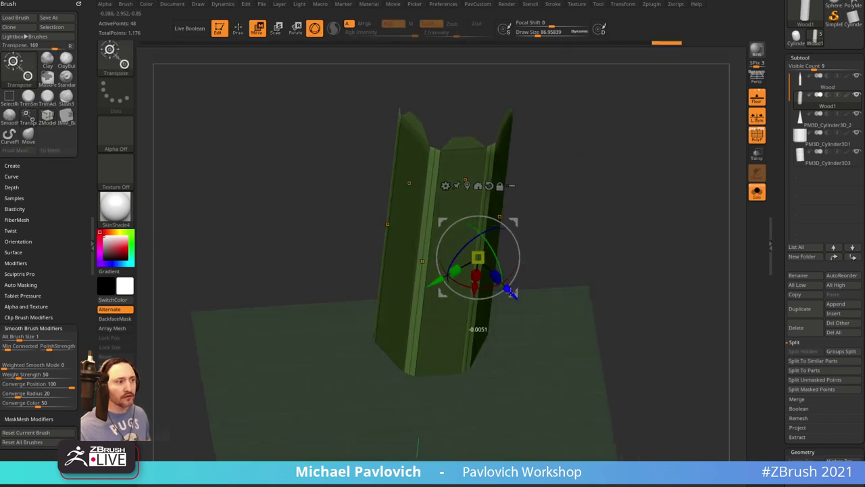
left_click_drag(508, 292, 511, 295)
left_click_drag(580, 231, 581, 173, "shift")
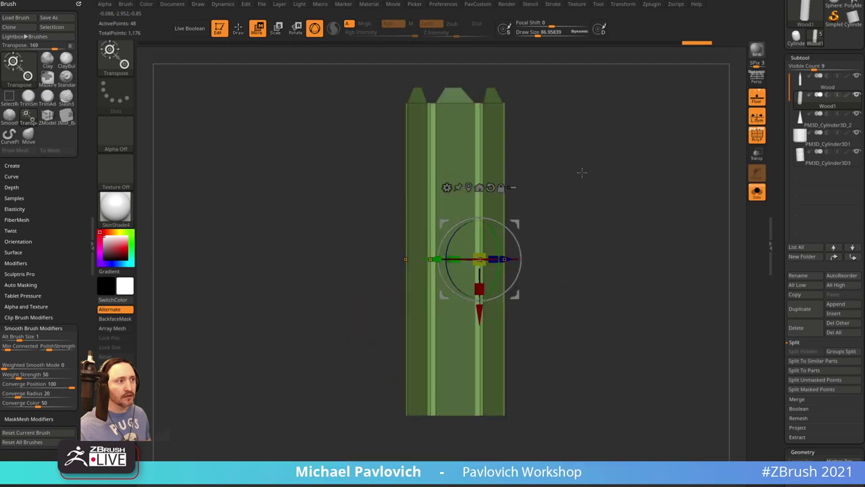
Return to Draw mode and turn off Solo to show the shaft shell together with the other pencil parts
left_click_drag(609, 224, 601, 254, "alt")
key("q")
mouse_move(599, 202)
left_mouse_down()
mouse_move(664, 201)
mouse_move(673, 190)
left_mouse_up()
left_click(756, 195)
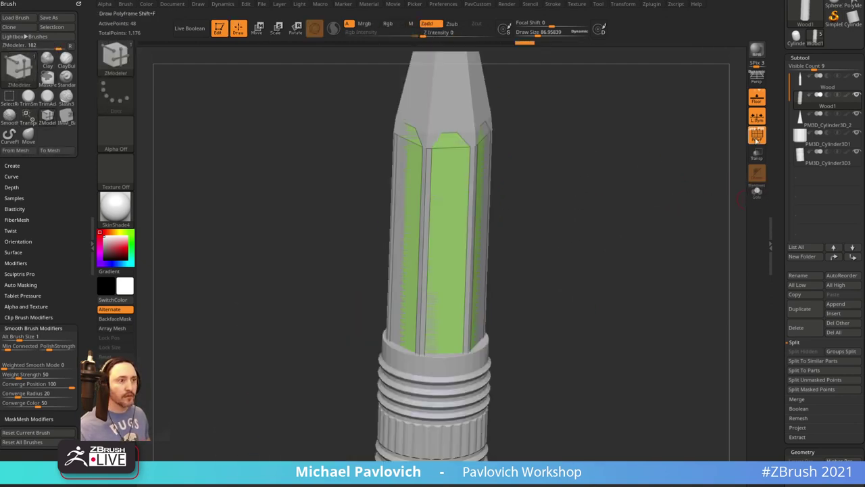
Enable Dynamic Subdiv on the shaft shell with SmoothSubdiv 0 and Thickness 0.03314, with the polyframe hidden
scroll(776, 187, "down", 2)
scroll(776, 188, "down", 5)
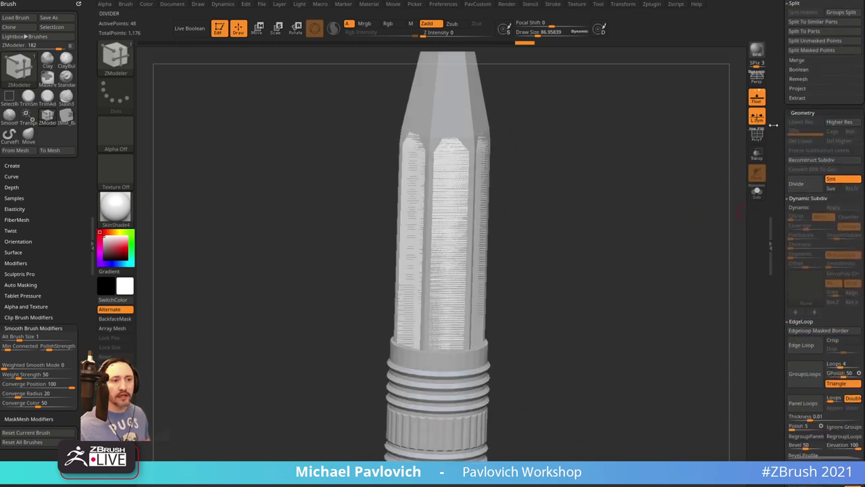
left_click(803, 207)
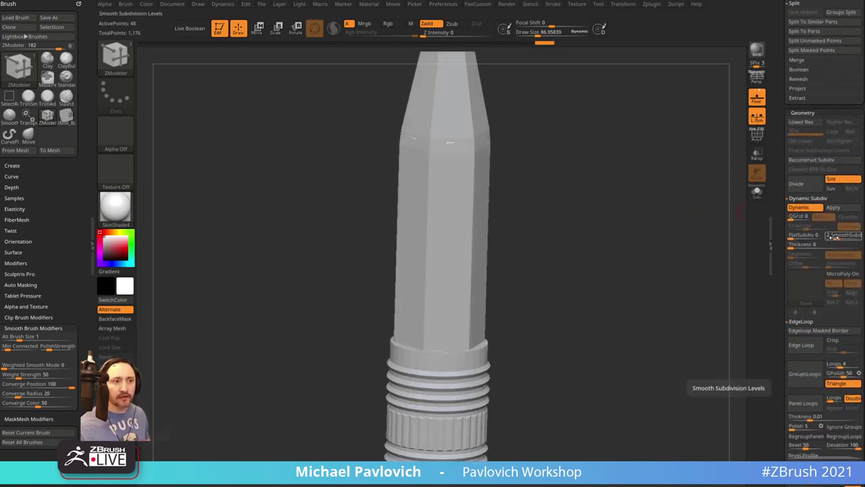
left_click_drag(791, 246, 813, 244)
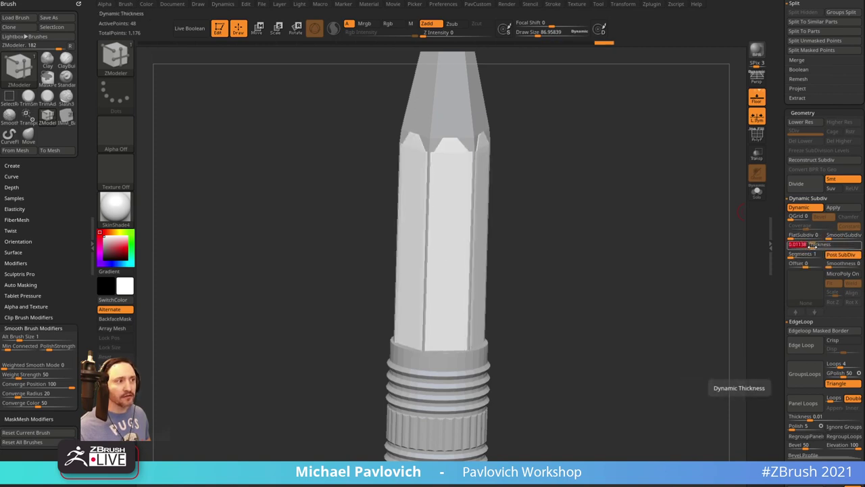
mouse_move(685, 206)
left_mouse_down()
mouse_move(561, 227)
mouse_move(608, 227)
left_mouse_up()
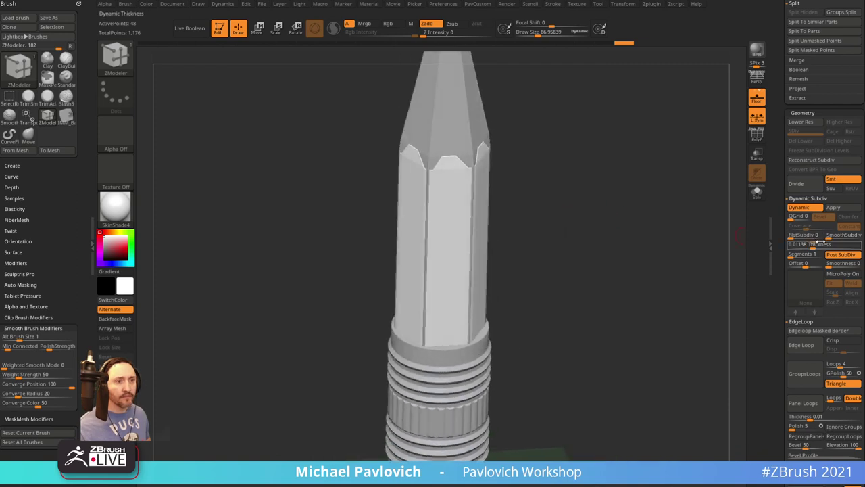
left_click_drag(817, 246, 820, 246)
mouse_move(627, 235)
left_mouse_down()
mouse_move(612, 240)
mouse_move(643, 234)
mouse_move(560, 252)
mouse_move(612, 239)
mouse_move(574, 288)
mouse_move(615, 285)
mouse_move(628, 252)
mouse_move(620, 229)
left_mouse_up()
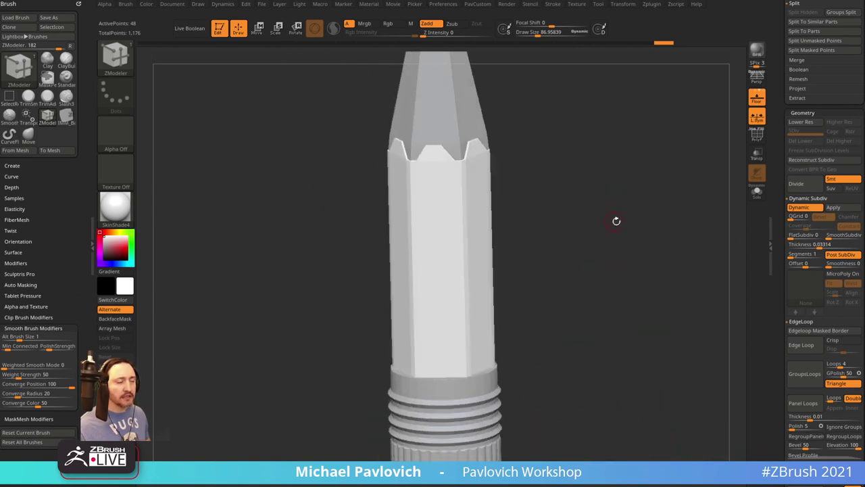
Show the polyframe and apply the Dynamic Subdiv thickness to the shaft shell as real geometry
mouse_move(671, 198)
left_mouse_down()
mouse_move(681, 205)
mouse_move(685, 247)
mouse_move(671, 251)
mouse_move(643, 198)
mouse_move(576, 186)
mouse_move(614, 241)
mouse_move(633, 234)
mouse_move(637, 195)
mouse_move(648, 206)
left_mouse_up()
key("shift+f")
left_click(846, 208)
mouse_move(579, 173)
left_mouse_down()
mouse_move(601, 166)
mouse_move(518, 180)
left_mouse_up()
Push points of the tabs along the shaft shell's upper edge with the Move brush to vary their outlines
key("b")
key("m")
key("v")
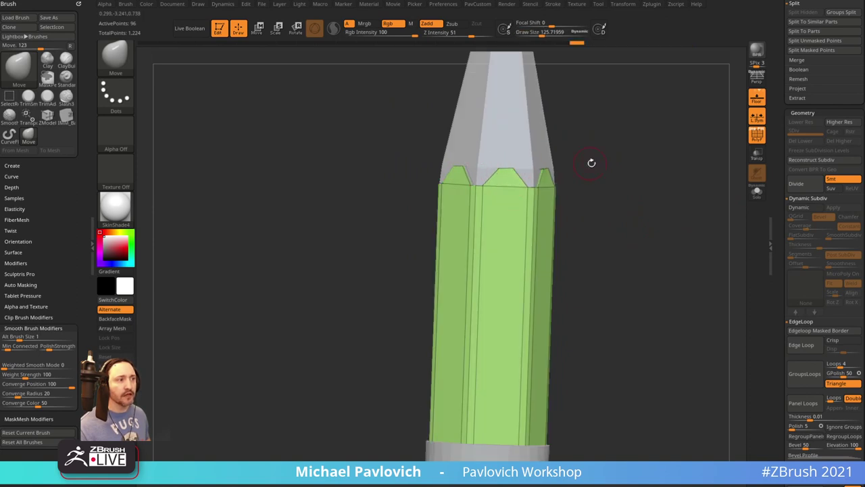
left_click_drag(592, 162, 512, 168)
mouse_move(595, 164)
left_mouse_down()
mouse_move(575, 162)
mouse_move(618, 165)
mouse_move(638, 150)
left_mouse_up()
left_click_drag(552, 160, 509, 186)
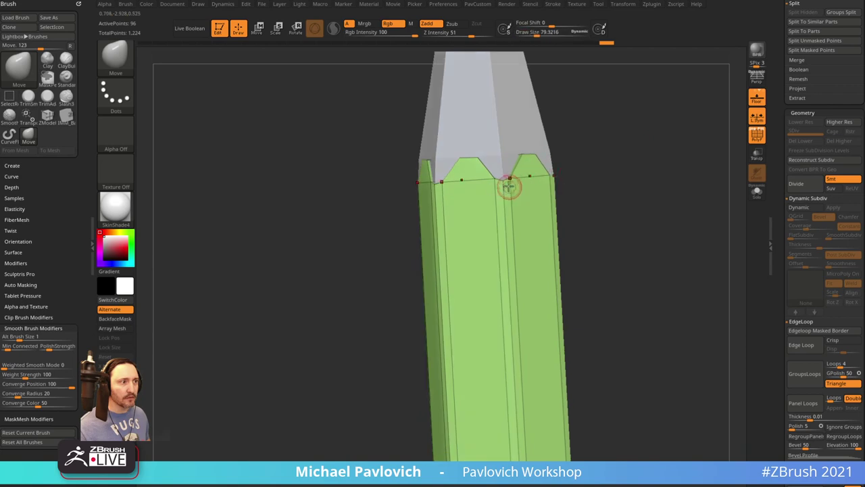
left_click_drag(629, 155, 528, 152)
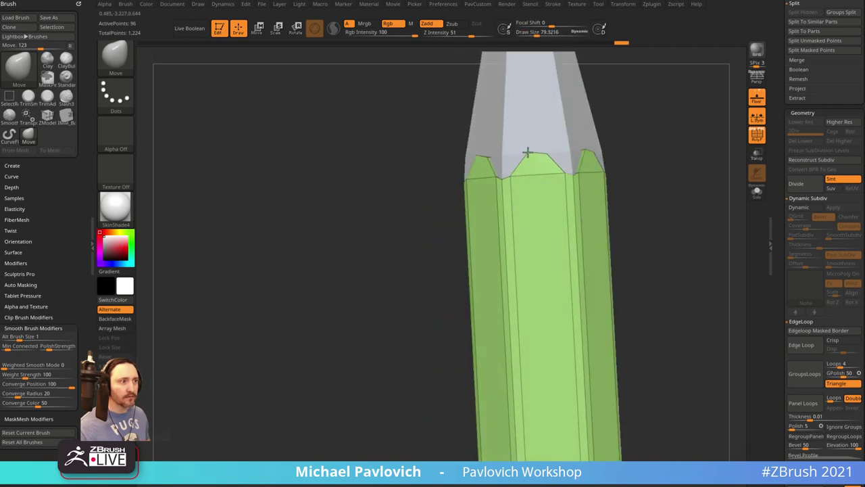
left_click_drag(587, 152, 568, 172)
Undo and redo the latest Move strokes on the shaft shell to compare the tab shapes
key("ctrl+z")
key("ctrl+z")
key("ctrl+z")
key("ctrl+z")
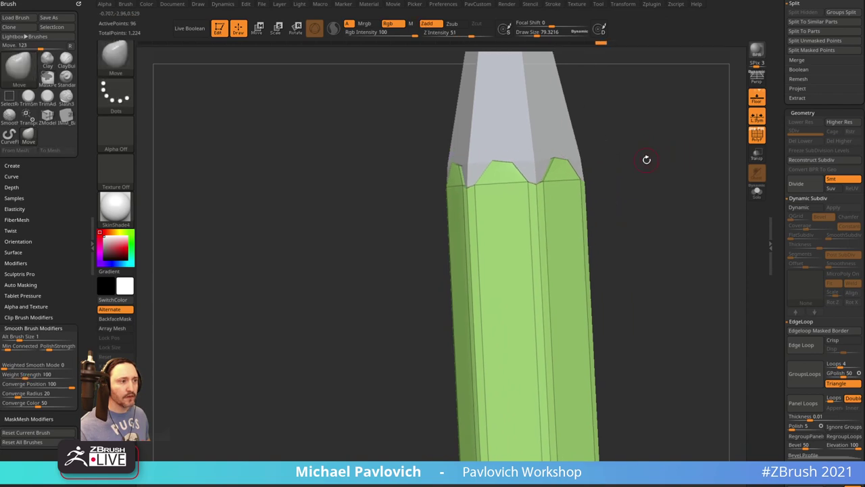
mouse_move(656, 162)
left_mouse_down()
mouse_move(622, 165)
mouse_move(637, 203)
left_mouse_up()
key("ctrl+shift+z")
key("ctrl+shift+z")
key("ctrl+shift+z")
key("ctrl+shift+z")
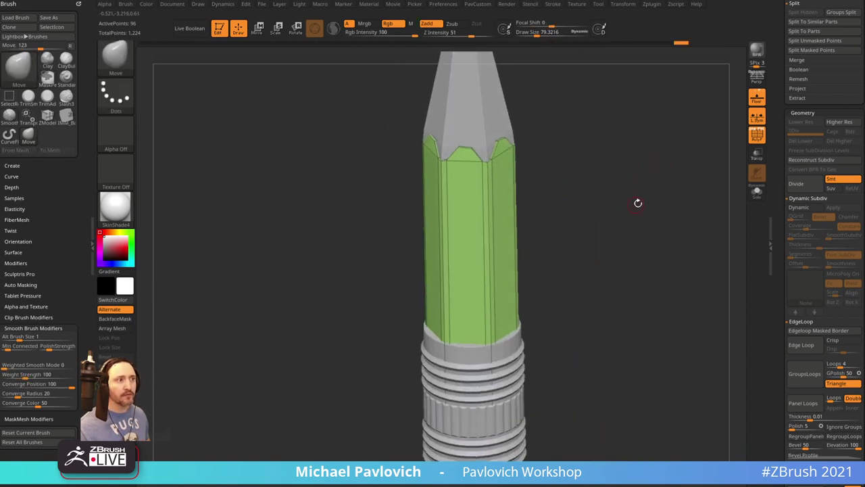
key("1")
left_click(635, 368)
left_click_drag(574, 248, 592, 287, "alt")
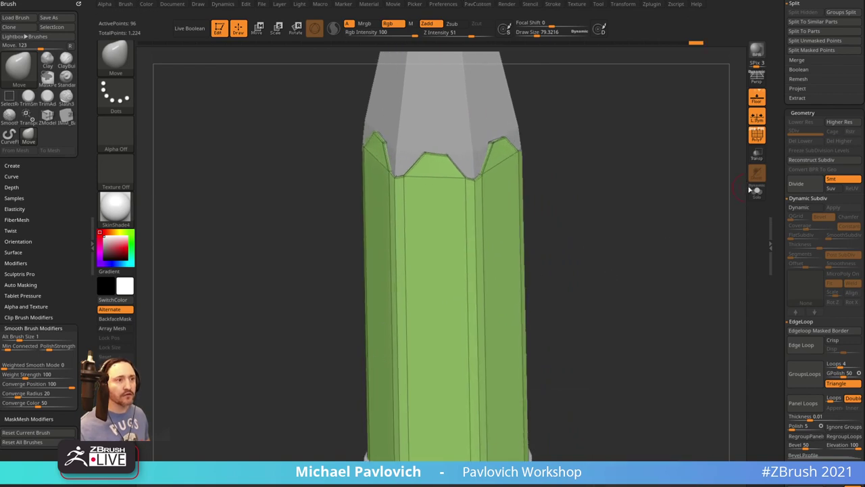
Isolate the shaft shell with Solo and turn on Dynamic Subdiv with Thickness 0 and SmoothSubdiv 2
left_click(757, 191)
left_click_drag(662, 189, 628, 264)
left_click_drag(524, 156, 629, 177)
left_click_drag(628, 177, 640, 145)
key("d")
left_click_drag(628, 220, 647, 215)
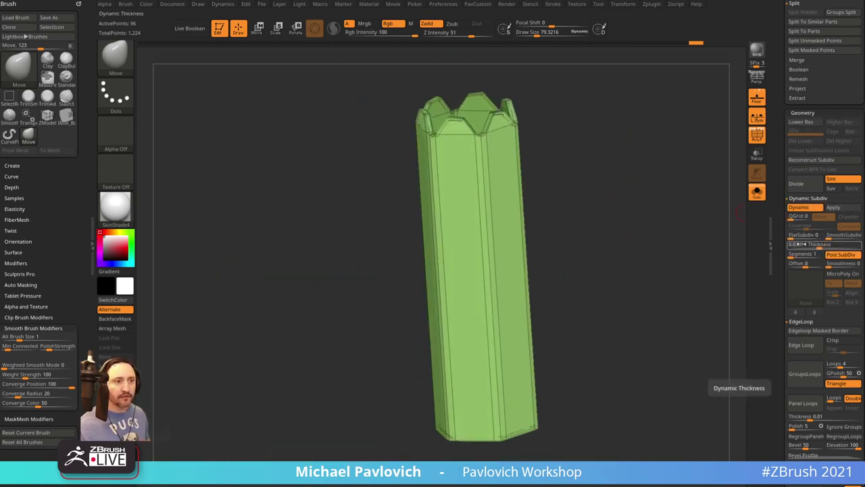
left_click_drag(795, 247, 765, 249)
left_click_drag(701, 251, 723, 236)
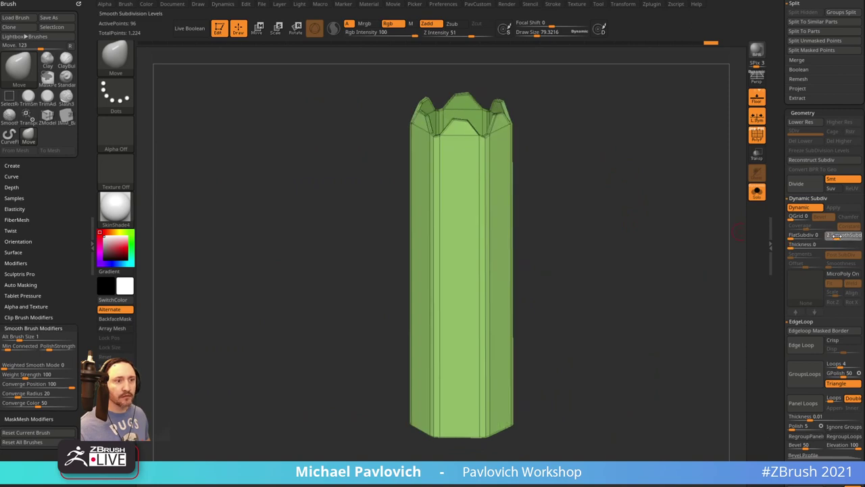
left_click(837, 236)
left_click_drag(637, 214, 651, 197)
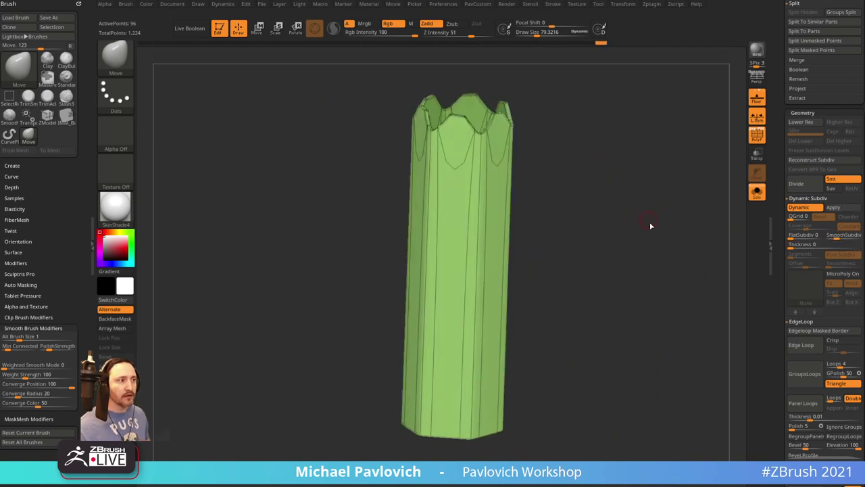
Hide the polyframe and turn off Solo to check the smoothed shaft shell against the rest of the pencil
key("space")
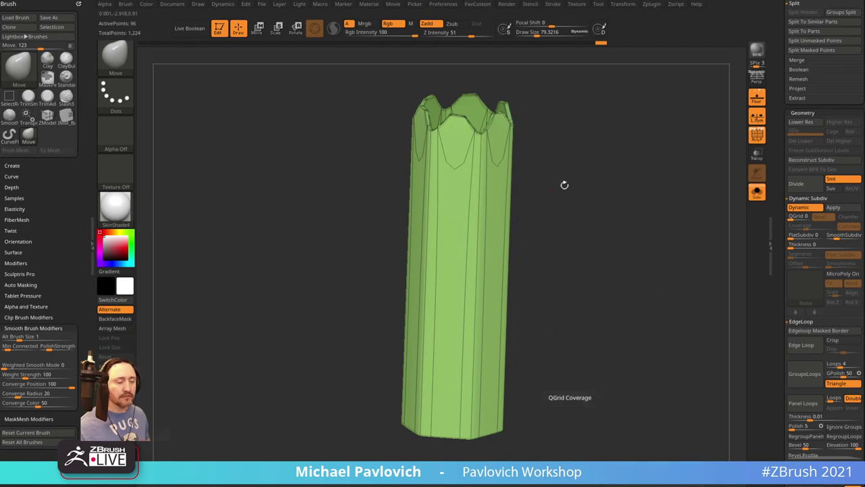
left_click_drag(564, 183, 666, 185)
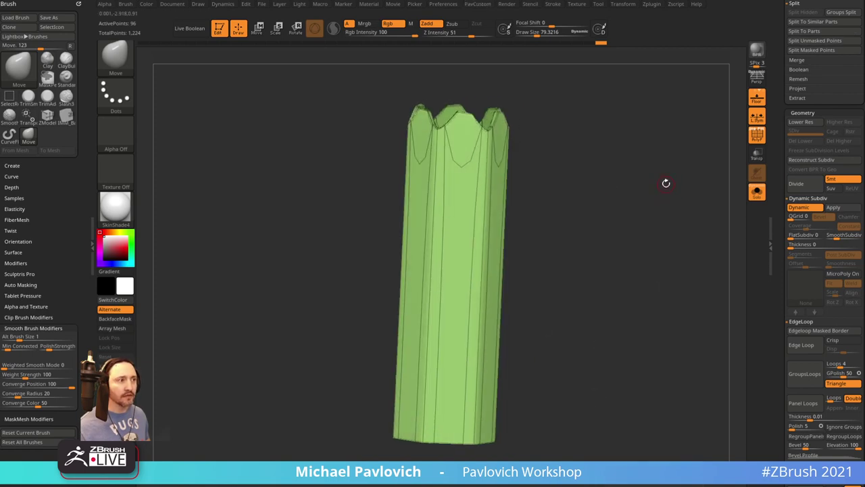
left_click(757, 172)
left_click(758, 194)
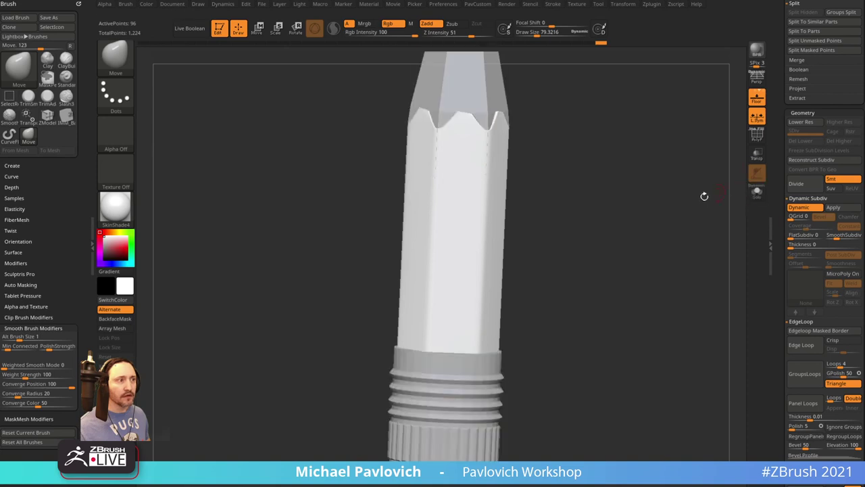
mouse_move(701, 195)
left_mouse_down()
mouse_move(672, 202)
mouse_move(662, 189)
mouse_move(621, 191)
mouse_move(656, 156)
mouse_move(659, 182)
mouse_move(630, 183)
left_mouse_up()
Select the Wood subtool, isolate it with Solo and show its polyframe
key("s")
key("1")
key("s")
left_click_drag(536, 142, 529, 142)
left_click(489, 134, "alt")
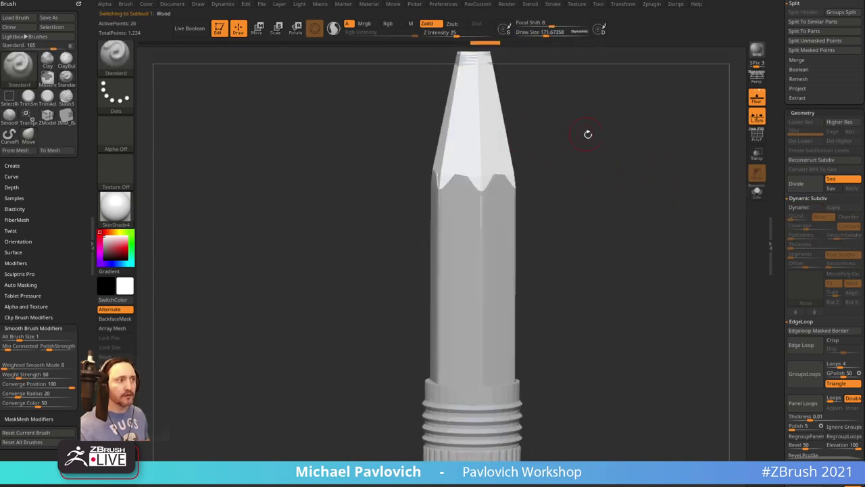
mouse_move(588, 134)
left_mouse_down("alt")
mouse_move(577, 162)
mouse_move(623, 187)
left_mouse_up("alt")
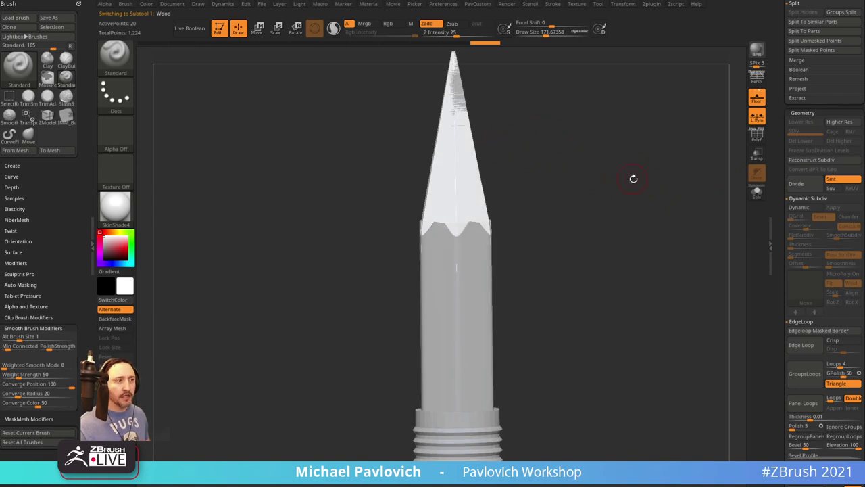
key("grave")
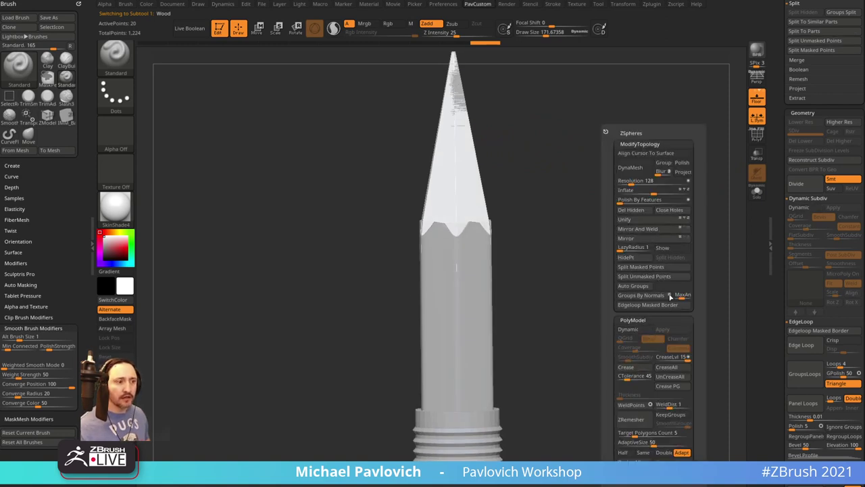
left_click(758, 192)
key("shift+f")
left_click_drag(678, 190, 676, 253)
Crease the edges of the Wood subtool at crease level 1 and turn on Dynamic Subdiv with SmoothSubdiv 3
key("grave")
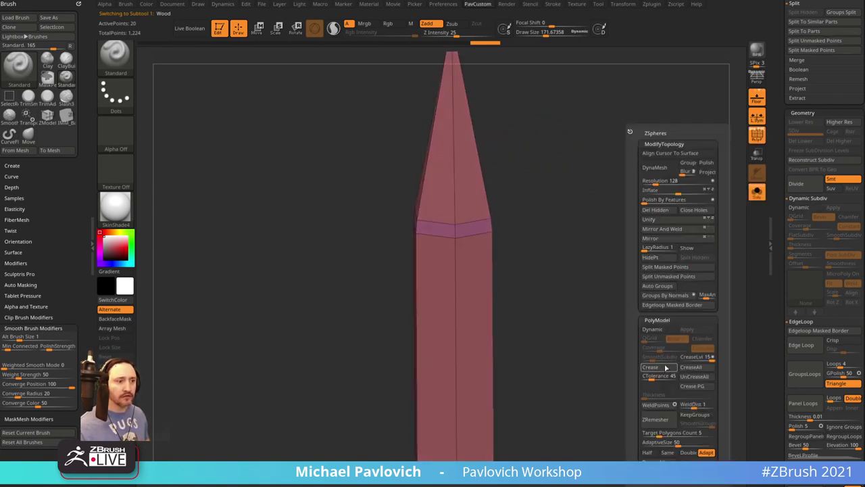
left_click_drag(691, 357, 686, 360)
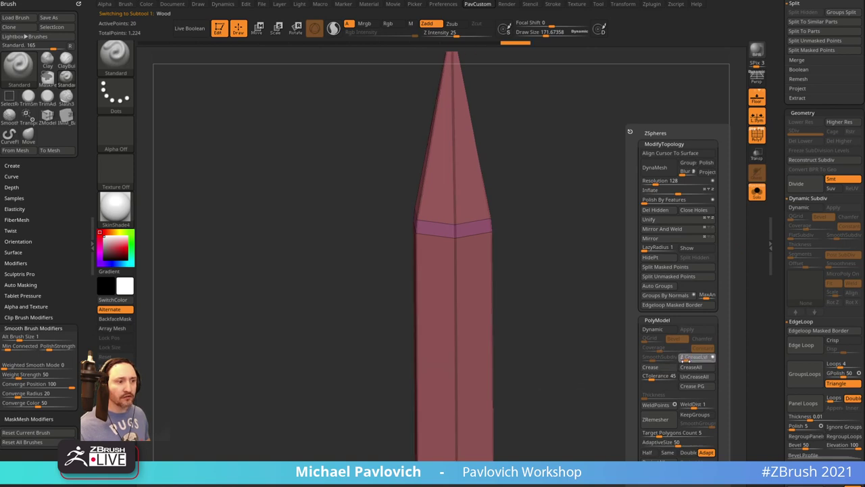
left_click(653, 330)
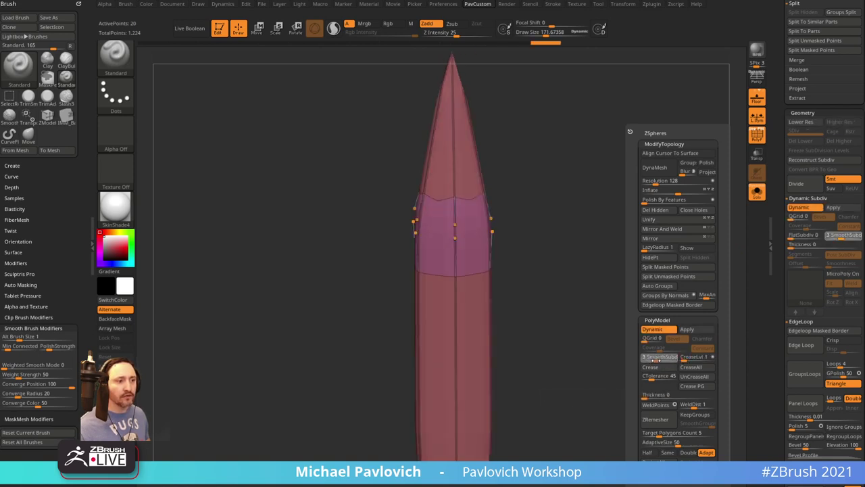
Insert a single edge loop near the base of the Wood subtool with the ZModeler Insert edge action
left_click_drag(653, 360, 658, 360)
key("f")
key("b")
key("z")
key("m")
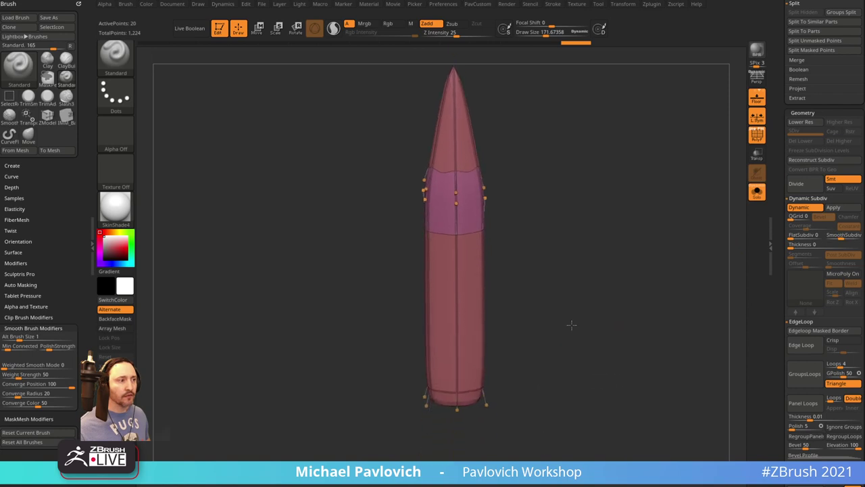
left_click_drag(572, 324, 489, 263)
key("space")
left_click(429, 237)
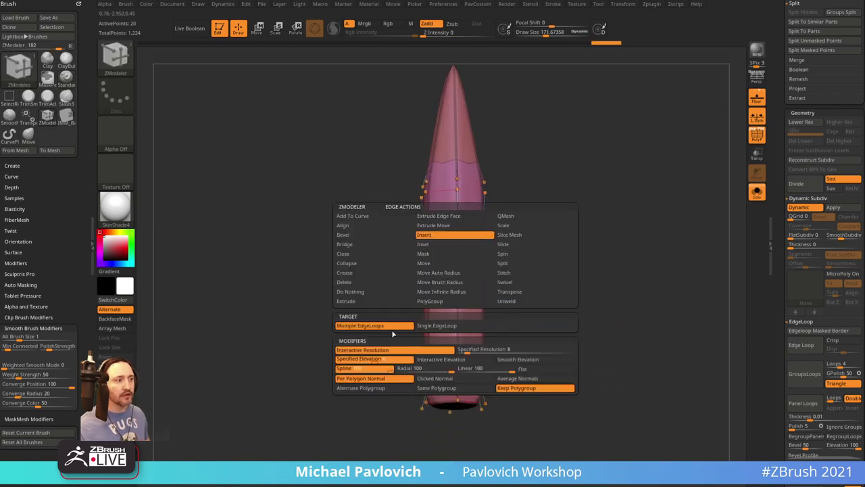
left_click(456, 325)
left_click(460, 370)
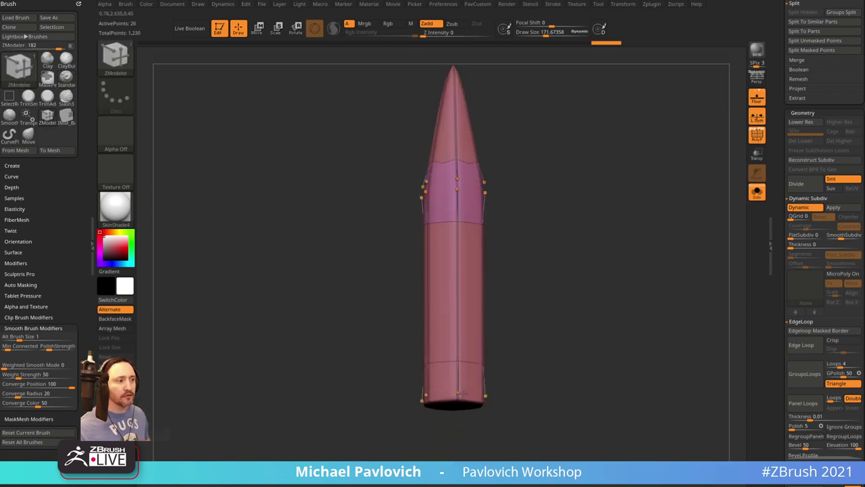
Try an extra edge loop around the wood's shoulder, check it against the whole pencil, and undo it
left_click_drag(545, 261, 548, 292)
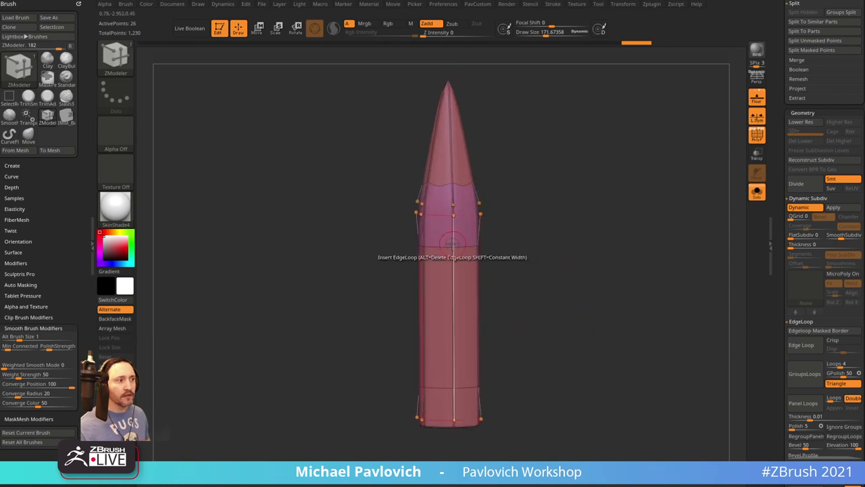
left_click(453, 216)
key("ctrl+z")
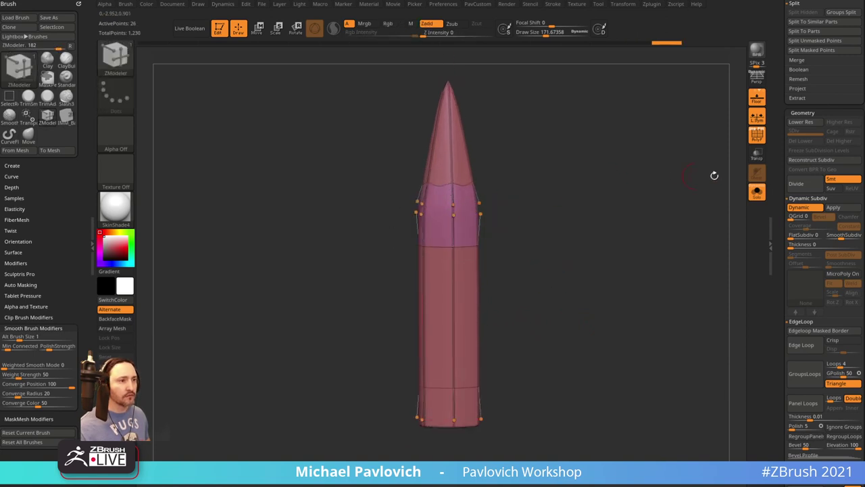
left_click(757, 191)
left_click(758, 136)
left_click(454, 255)
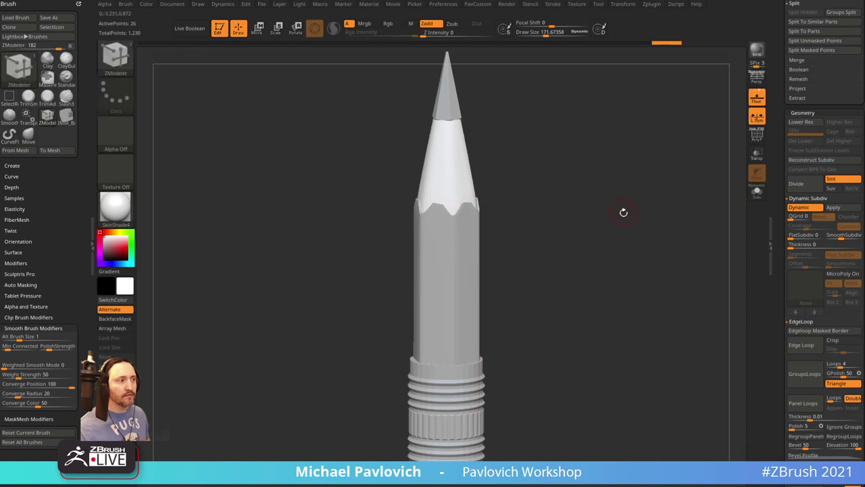
left_click_drag(624, 212, 611, 206)
key("ctrl+z")
left_click_drag(687, 200, 681, 207, "alt")
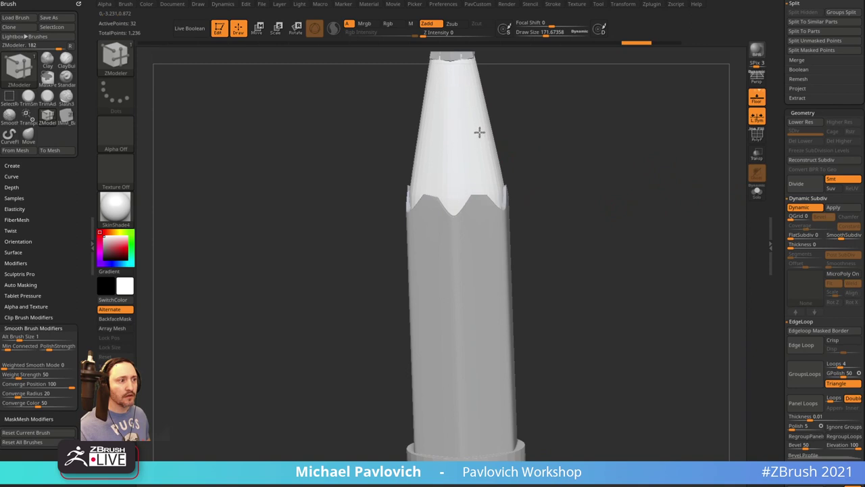
key("shift+f")
key("ctrl+z")
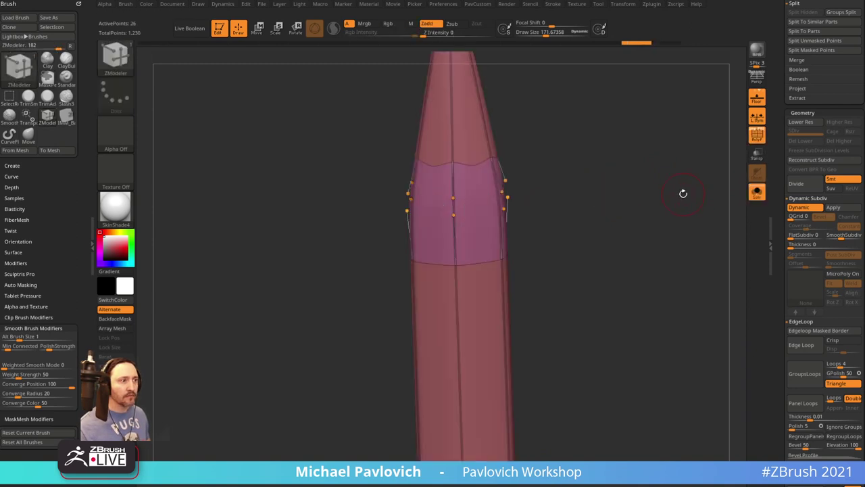
With the Dynamic Subdiv preview off, insert edge loops above, below and within the purple shoulder band, and turn the preview back on
key("ctrl+shift+z")
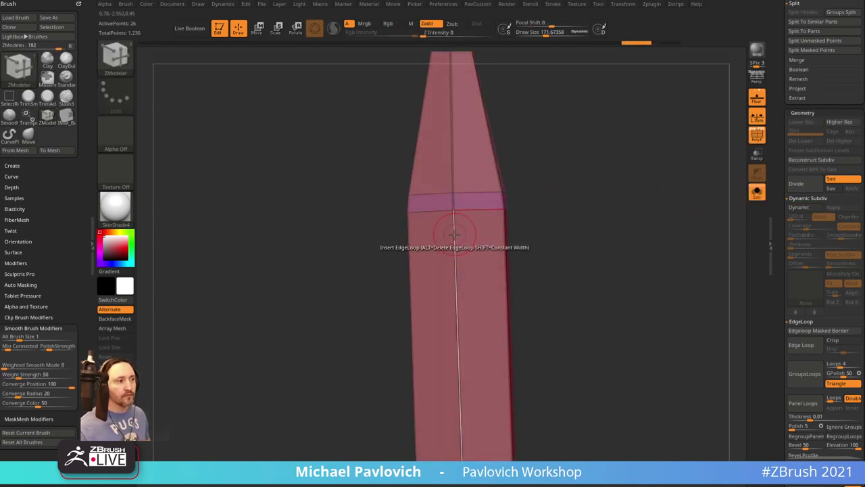
left_click(452, 182)
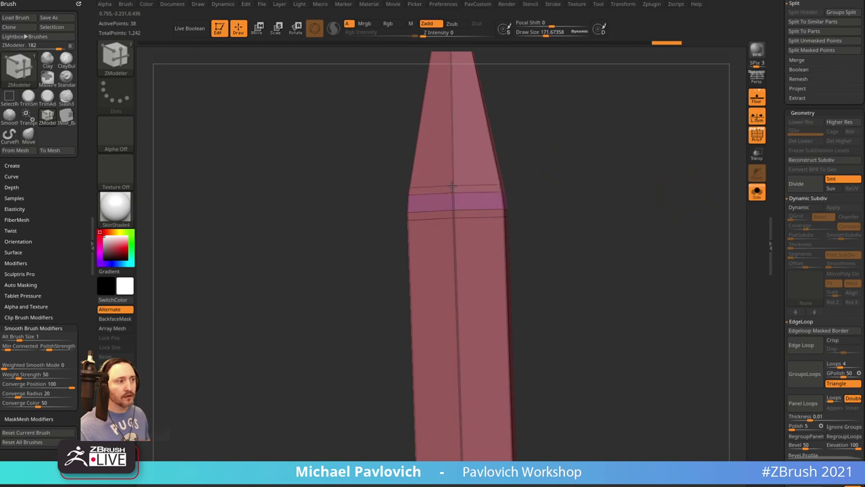
left_click(461, 197)
key("d")
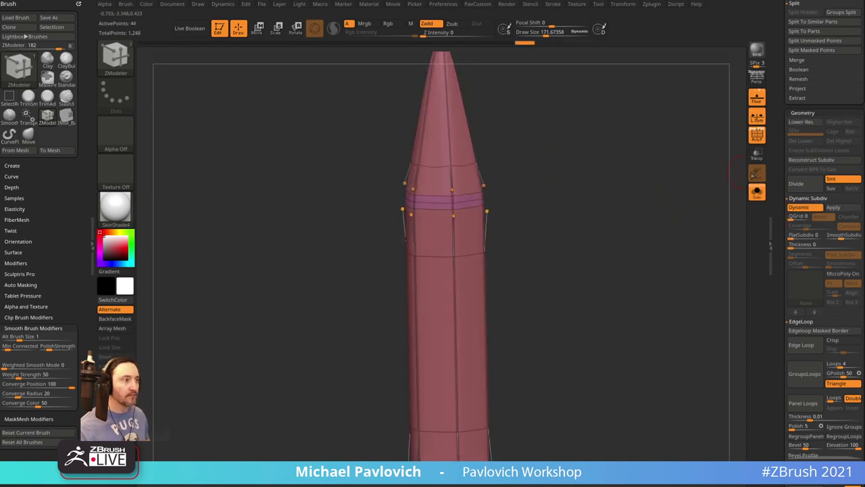
Turn off Solo and the polyframe and set the wood's SmoothSubdiv to 4
left_click(761, 190)
key("shift+f")
mouse_move(686, 184)
right_mouse_down("ctrl")
mouse_move(682, 169)
mouse_move(599, 185)
mouse_move(667, 182)
mouse_move(650, 199)
right_mouse_up("ctrl")
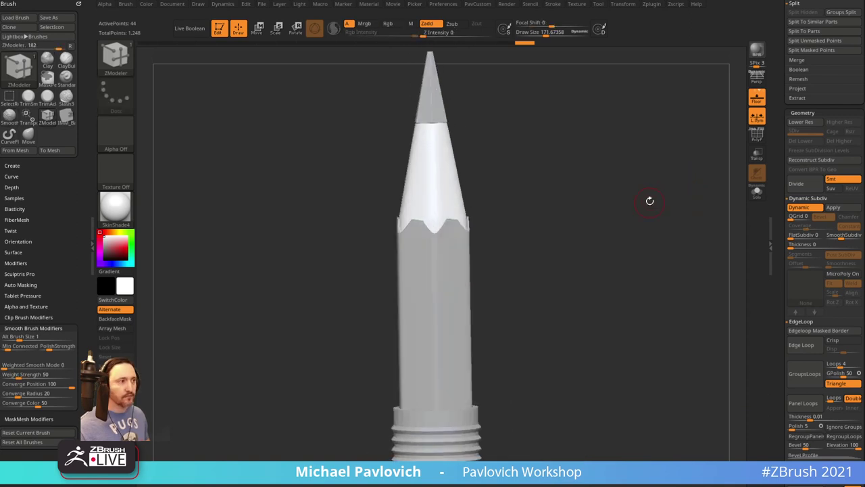
key("grave")
left_click(638, 358)
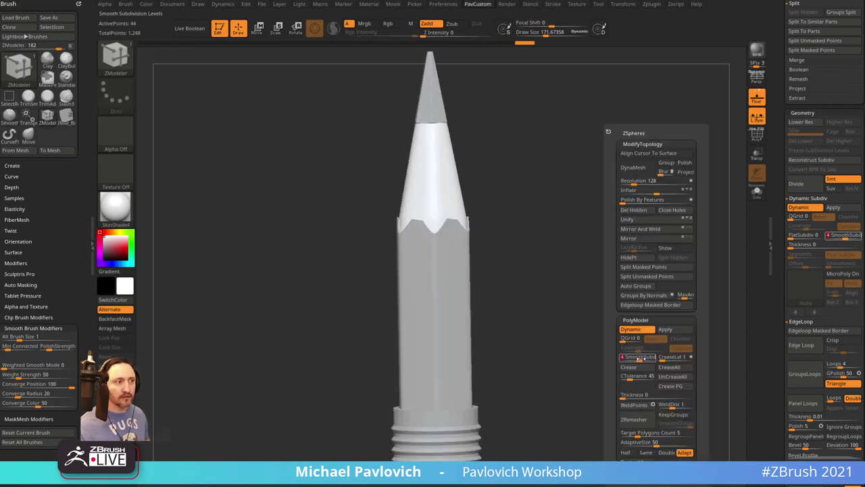
mouse_move(580, 298)
right_mouse_down("ctrl")
mouse_move(580, 280)
mouse_move(616, 294)
right_mouse_up("ctrl")
Set the crease level of the wood to 2
key("grave")
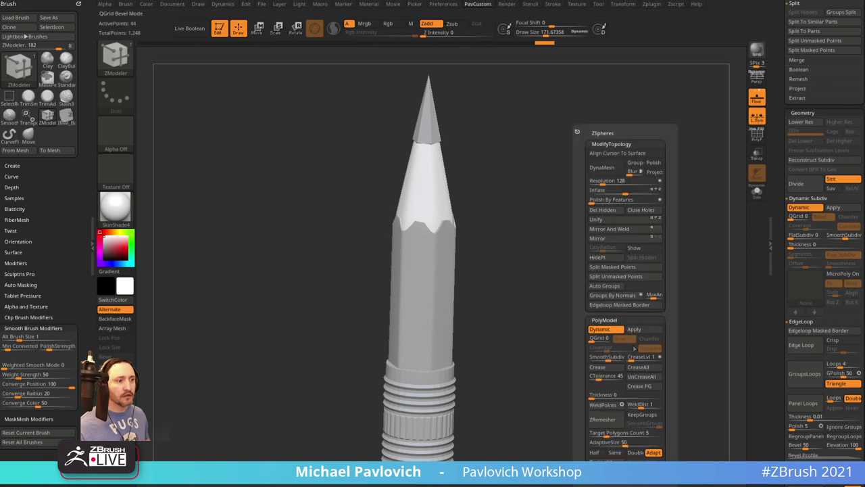
left_click(632, 357)
left_click(629, 357)
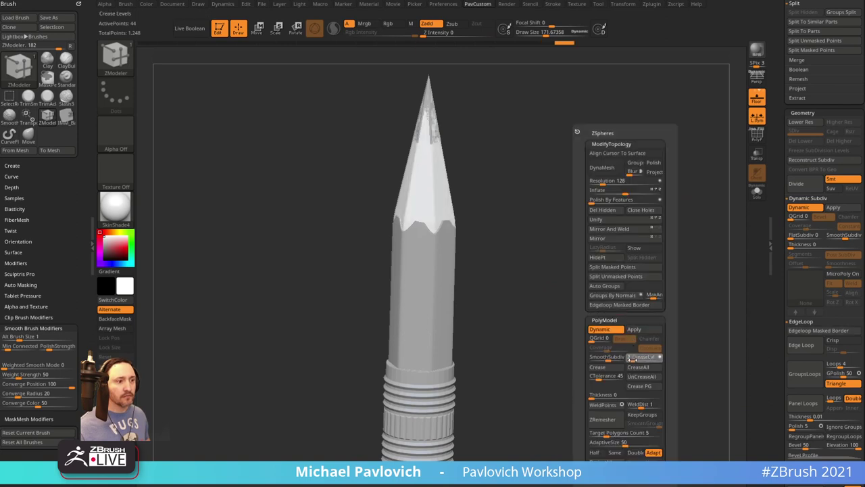
key("space")
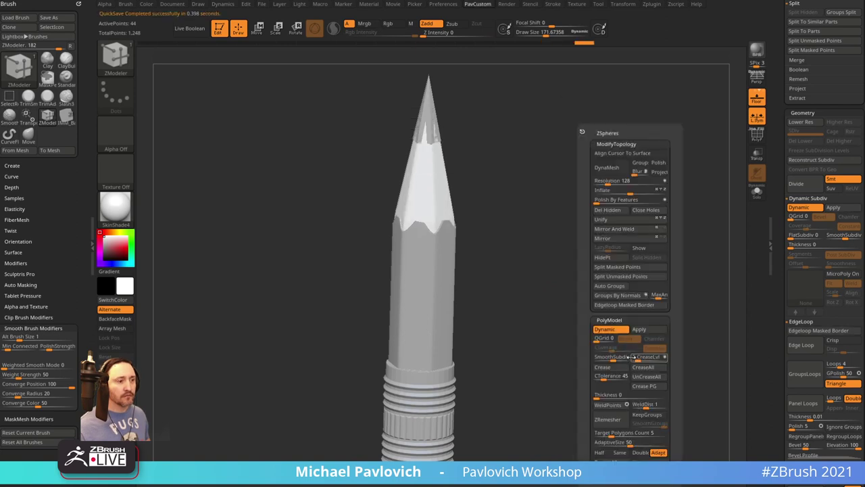
left_click(634, 359)
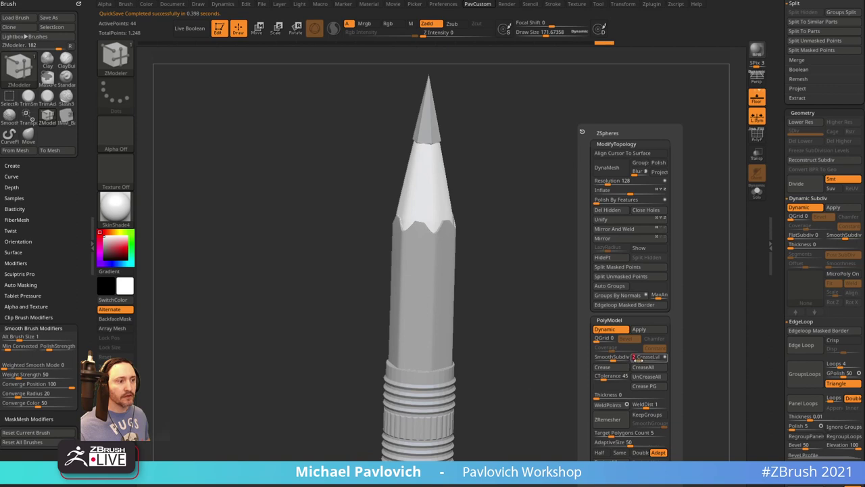
Switch to the Standard brush and select the graphite tip subtool
mouse_move(539, 236)
left_mouse_down()
mouse_move(580, 217)
mouse_move(586, 262)
left_mouse_up()
key("s")
key("b")
key("s")
key("t")
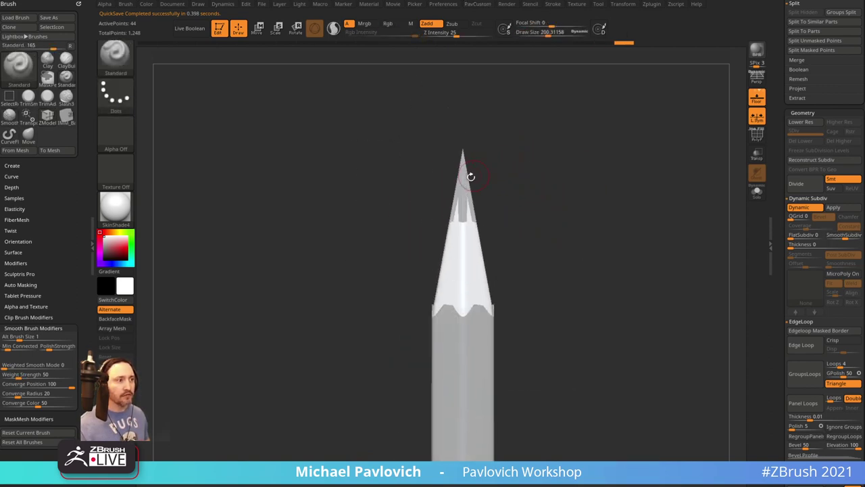
left_click(471, 176, "alt")
left_click_drag(599, 229, 599, 205, "alt")
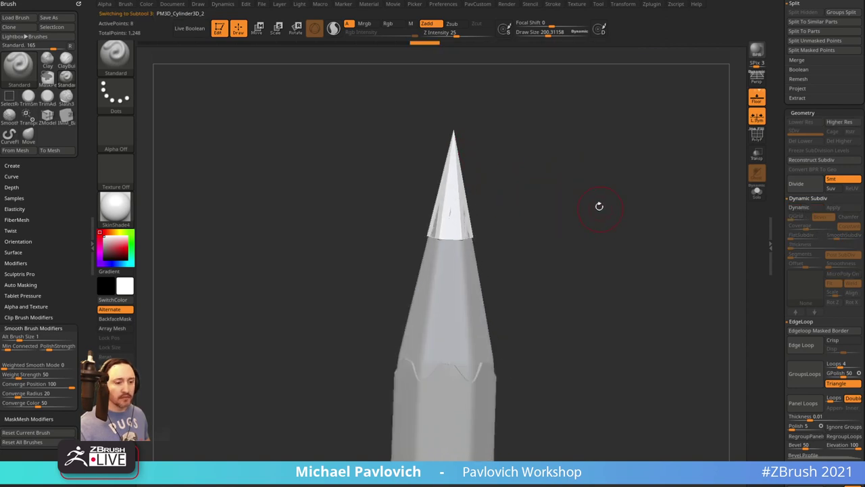
Turn on Dynamic Subdiv for the graphite tip and set its crease level to 2
key("3")
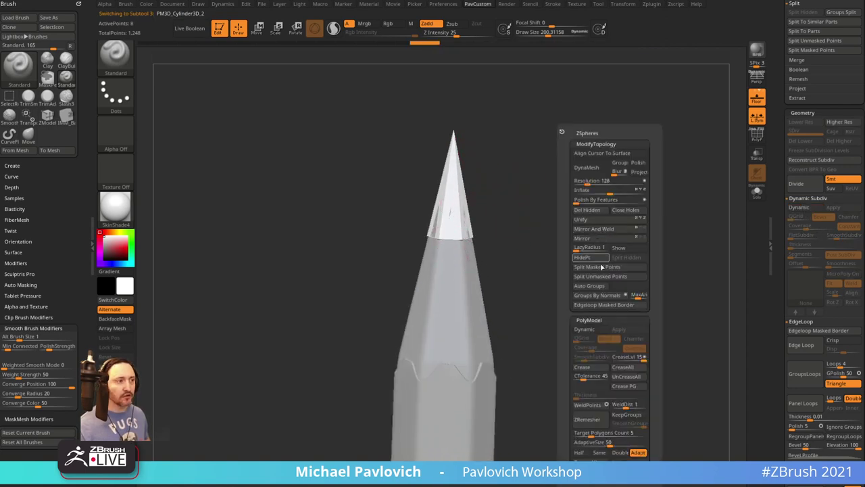
key("d")
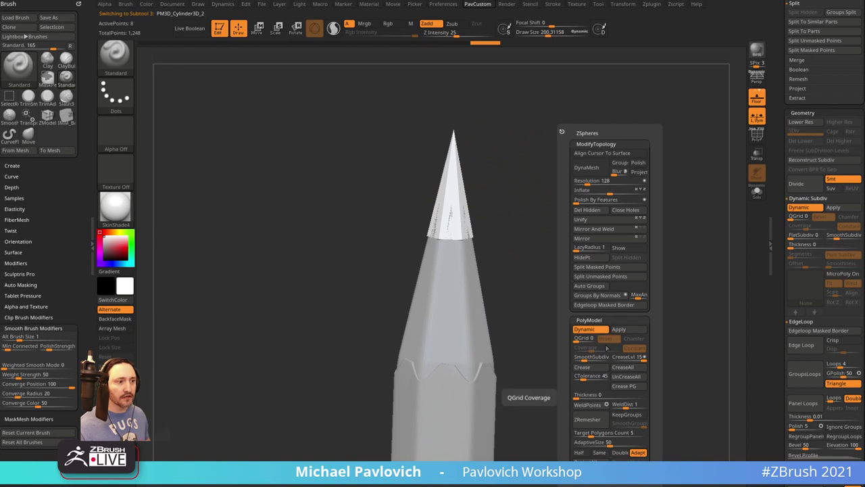
left_click_drag(622, 360, 618, 362)
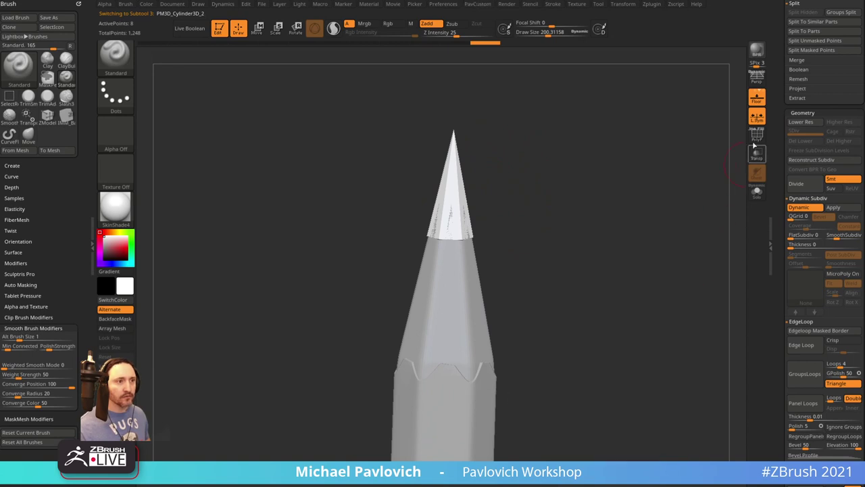
Show the graphite tip's polyframe and uncrease all of its edges
left_click(758, 136)
key("3")
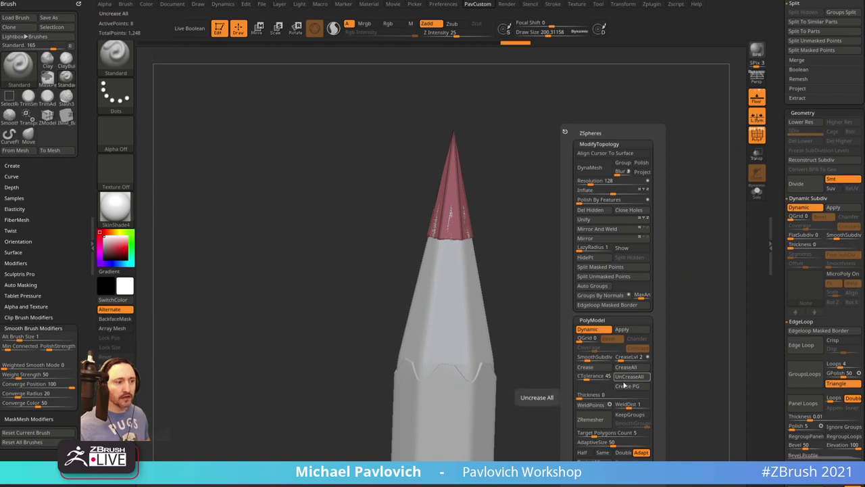
left_click(623, 379)
left_click_drag(594, 378, 595, 370)
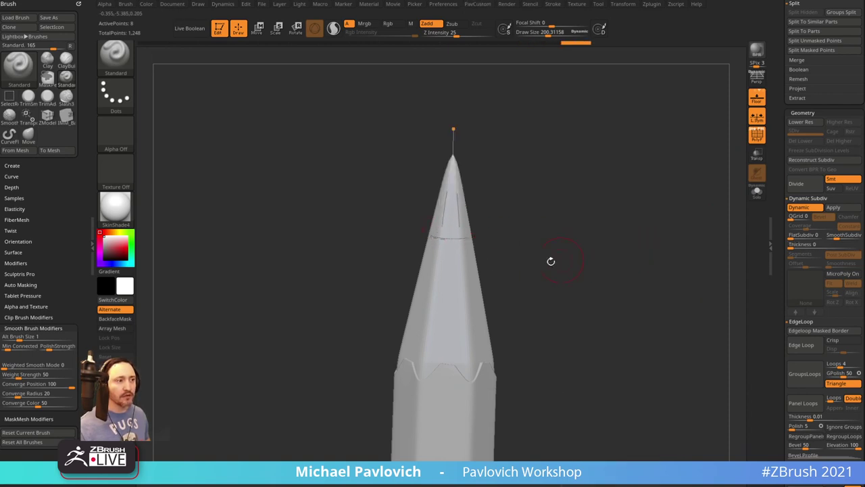
Select the ferrule, turn on its Dynamic Subdiv, and isolate it with Solo with the polyframe hidden
mouse_move(550, 265)
left_mouse_down("alt")
mouse_move(549, 248)
mouse_move(576, 350)
mouse_move(607, 157)
mouse_move(618, 223)
mouse_move(674, 248)
mouse_move(671, 271)
mouse_move(654, 243)
mouse_move(627, 261)
left_mouse_up("alt")
left_click(486, 324, "alt")
key("shift+d")
key("2")
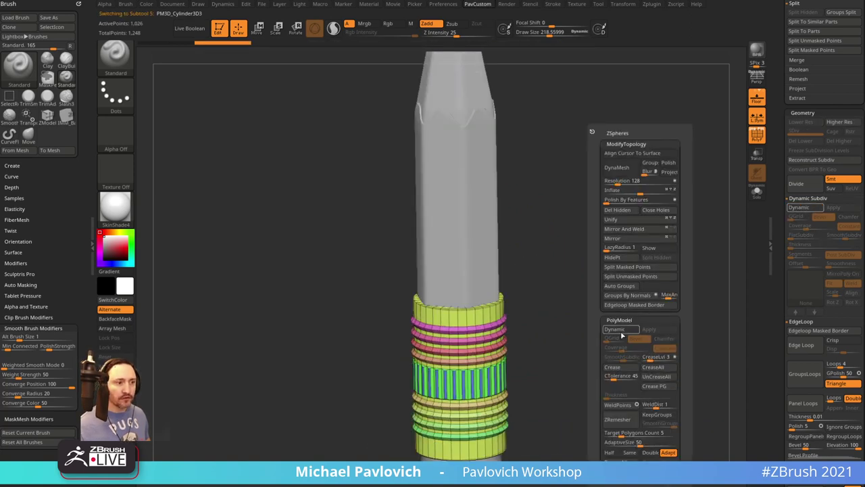
left_click(619, 330)
left_click(757, 135)
left_click(757, 193)
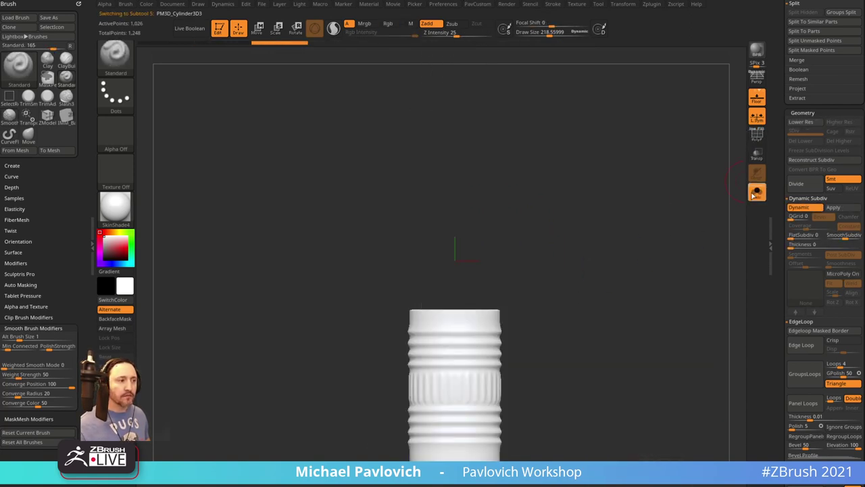
Compare the smoothed ferrule and the whole pencil with the reference photo, with Solo off again
key("shift+z")
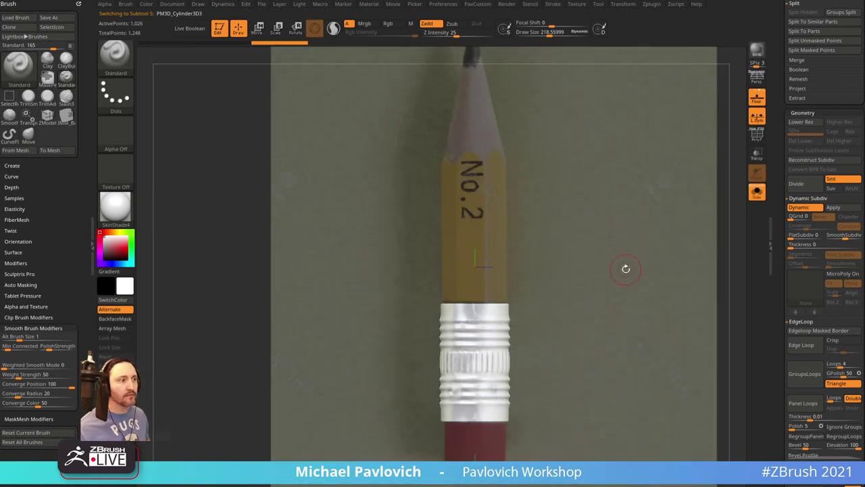
key("bracketright")
left_click(757, 193)
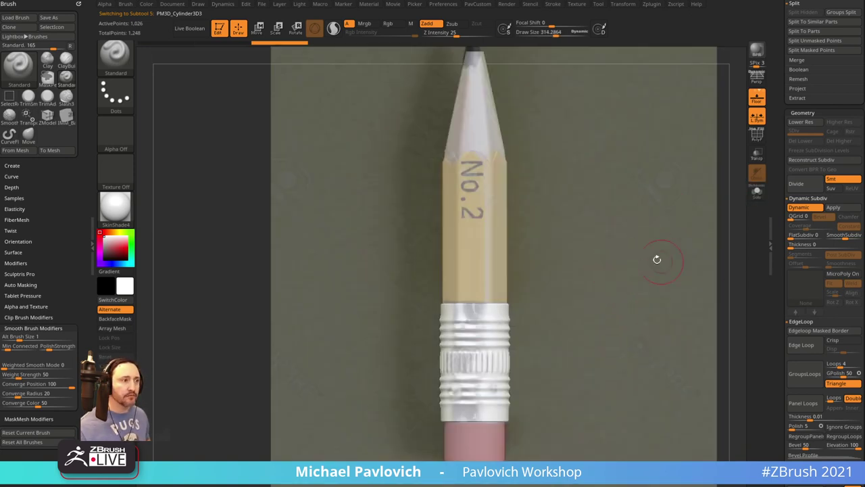
key("shift+z")
key("f")
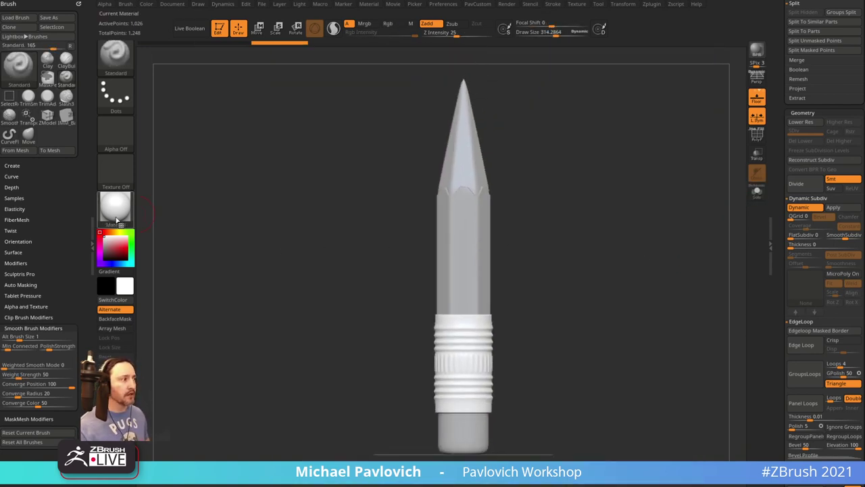
Change the current material to StartupMaterial and frame the whole pencil
left_click(116, 220)
left_click(165, 251)
key("f")
mouse_move(643, 219)
left_mouse_down()
mouse_move(546, 236)
mouse_move(623, 218)
left_mouse_up()
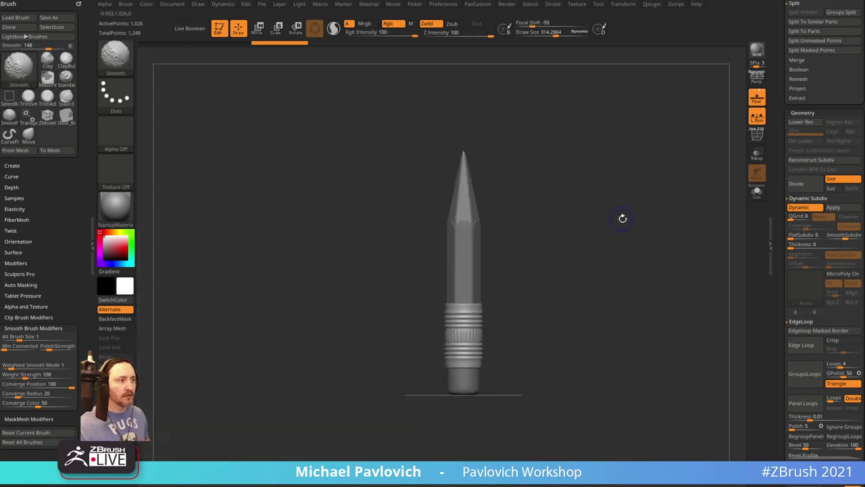
key("f")
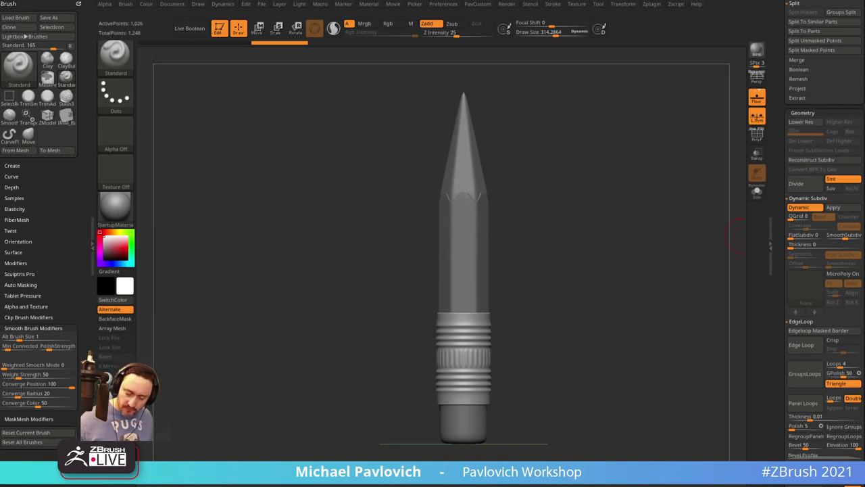
Expand the subtool Merge options and check the No. 2 pencil reference image in the web browser
left_click_drag(785, 95, 784, 174)
left_click(797, 275)
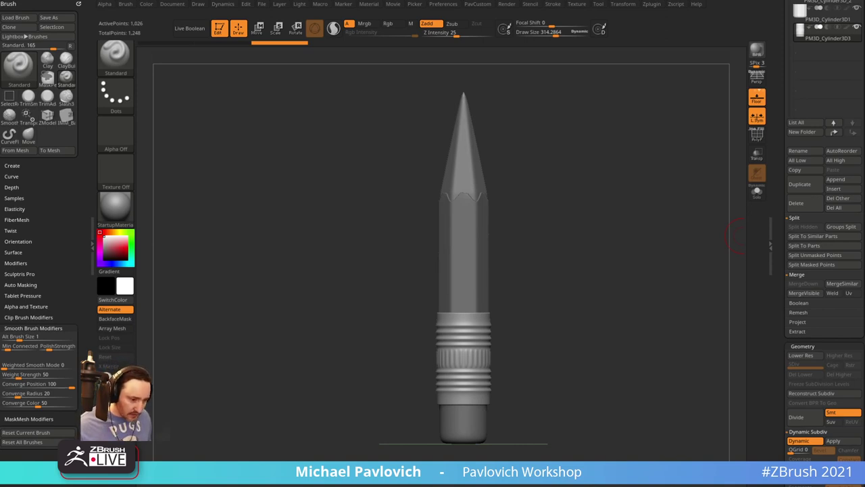
left_click_drag(666, 474, 612, 100)
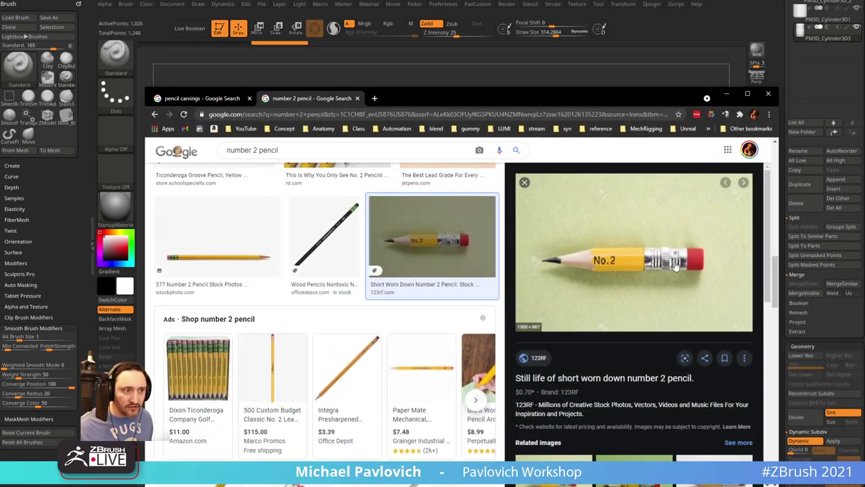
key("alt+Tab")
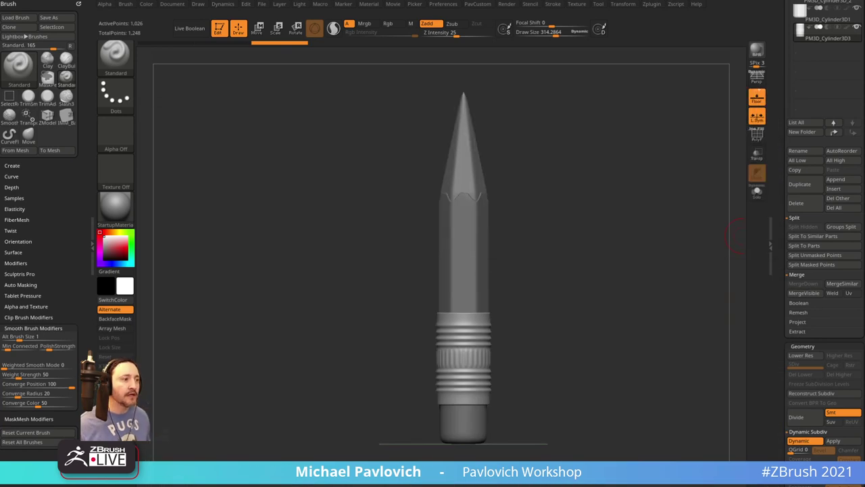
Select the painted shaft shell, Wood1, and show its polyframe
right_click_drag(562, 257, 576, 259, "ctrl")
key("s")
left_click(555, 264)
key("s")
left_click(505, 258)
left_click(482, 258, "alt")
left_click(757, 137)
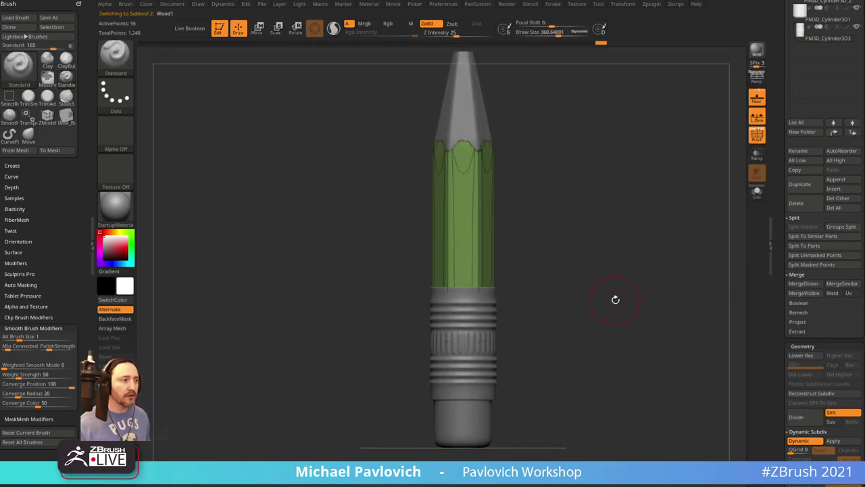
Mask the painted shaft around its lower end inside the ferrule, invert the mask and move the unmasked end upward
key("ctrl")
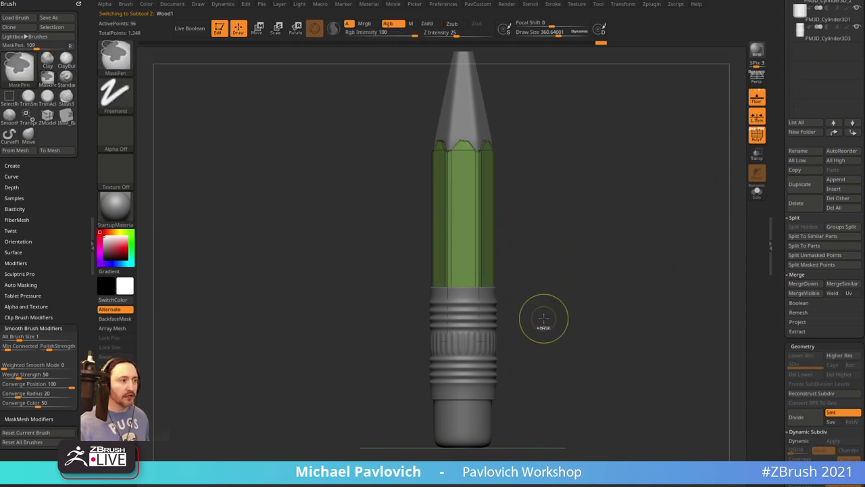
left_click_drag(544, 318, 425, 370, "ctrl")
left_click(425, 370, "ctrl")
key("w")
left_click_drag(478, 297, 478, 246)
key("q")
Select the ferrule, reset its gizmo orientation and apply the Deformer with additional divisions along its height
left_click(475, 301, "alt")
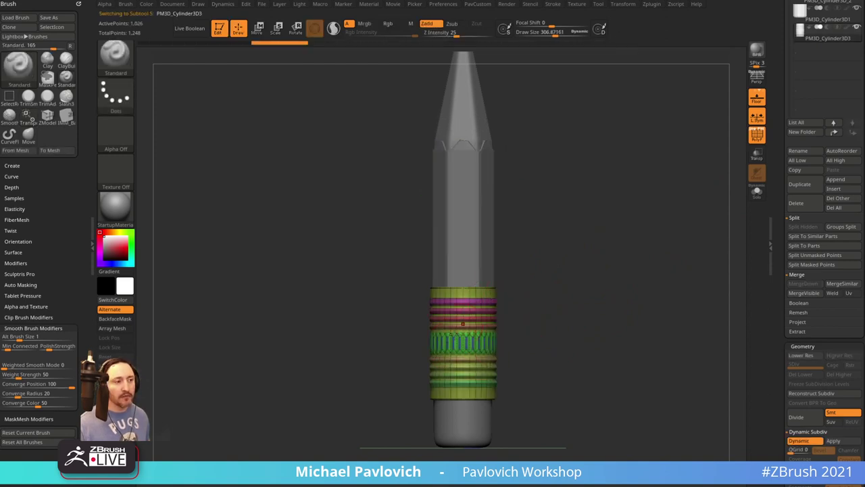
key("w")
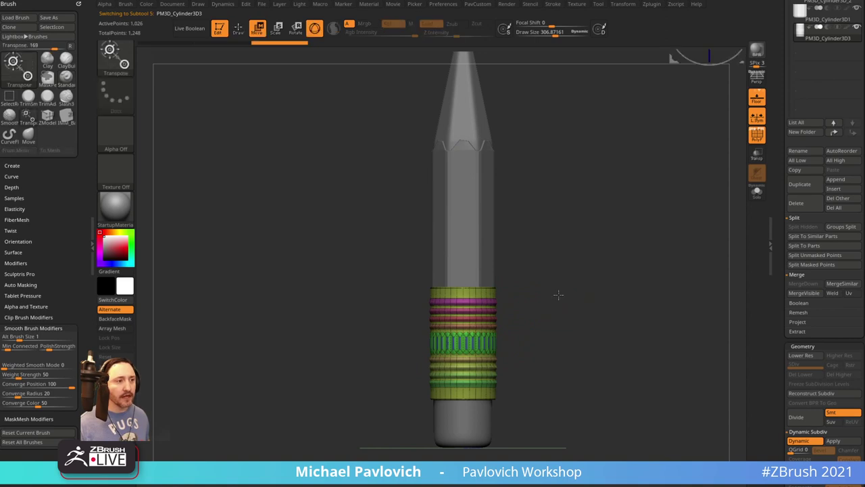
left_click(483, 331)
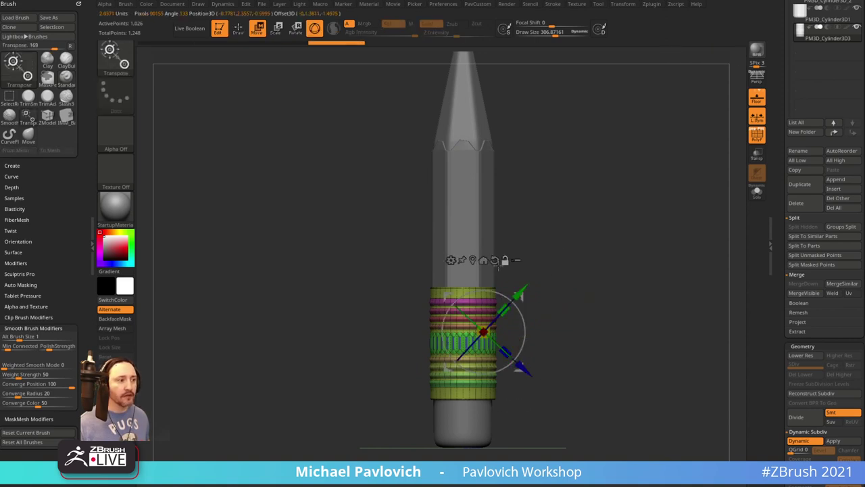
left_click(496, 261)
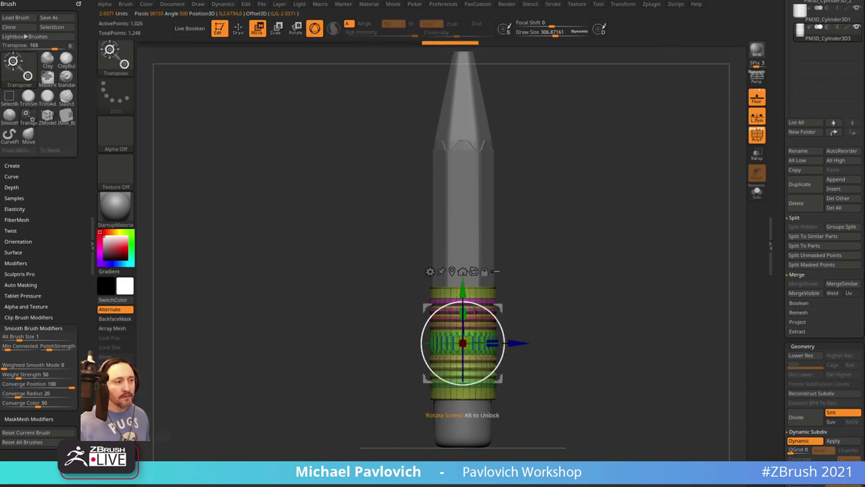
left_click(430, 271)
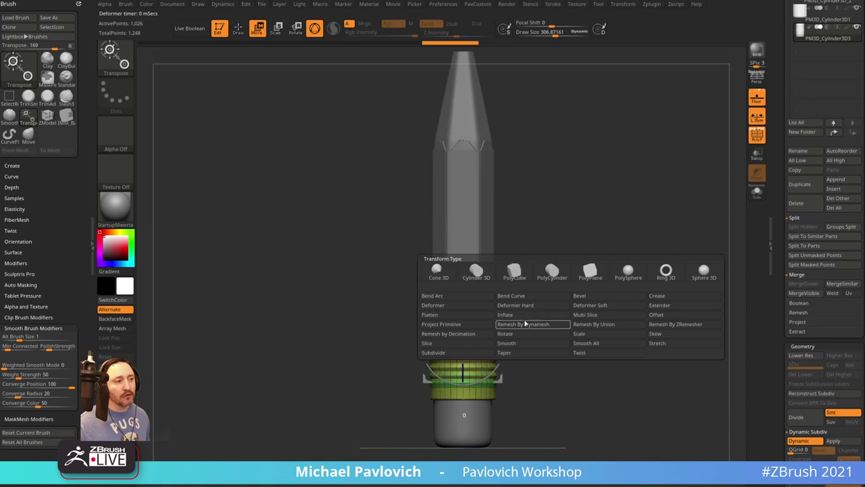
left_click(456, 306)
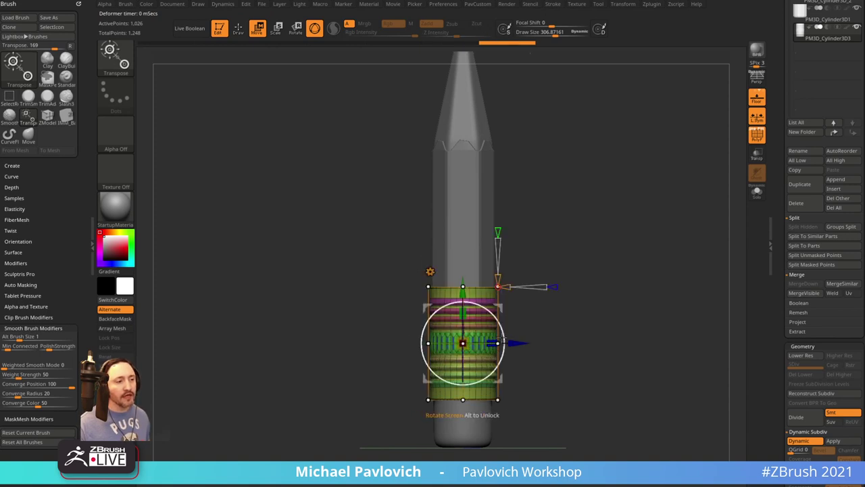
left_click_drag(499, 275, 499, 266)
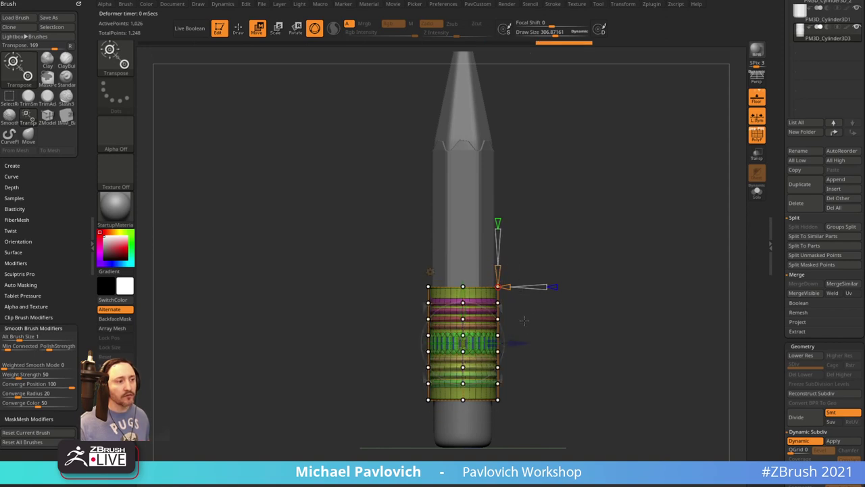
Limit the deformer's active points to the four middle rows around the ferrule and try scaling them outward
left_click_drag(536, 311, 396, 393, "ctrl")
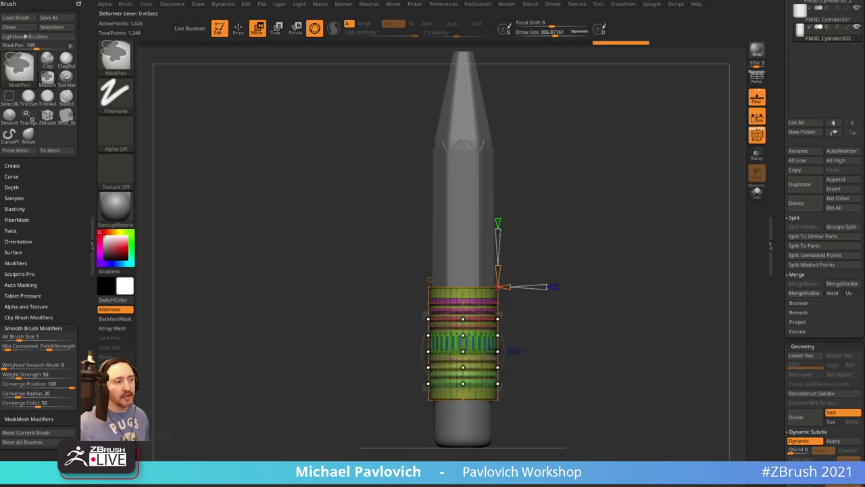
left_click_drag(541, 327, 550, 354, "ctrl")
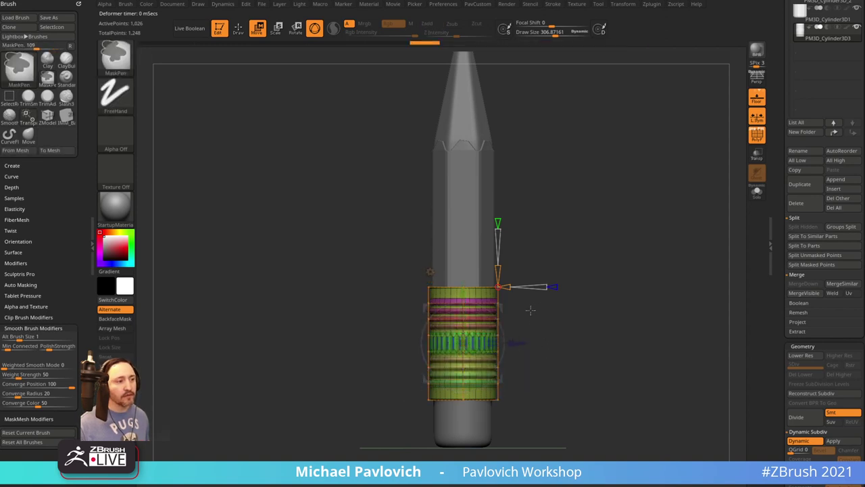
mouse_move(533, 310)
left_mouse_down("ctrl")
mouse_move(506, 318)
mouse_move(488, 345)
mouse_move(409, 387)
left_mouse_up("ctrl")
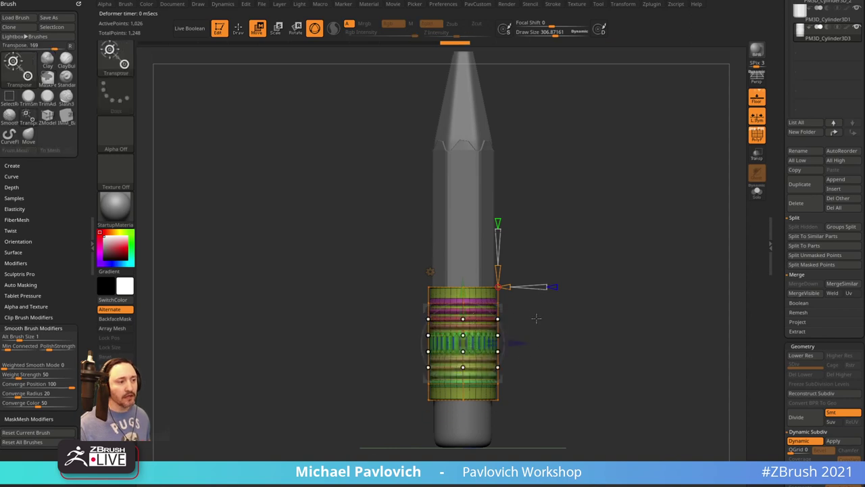
left_click_drag(536, 318, 575, 340)
mouse_move(480, 351)
left_mouse_down()
mouse_move(491, 359)
mouse_move(491, 340)
mouse_move(502, 338)
left_mouse_up()
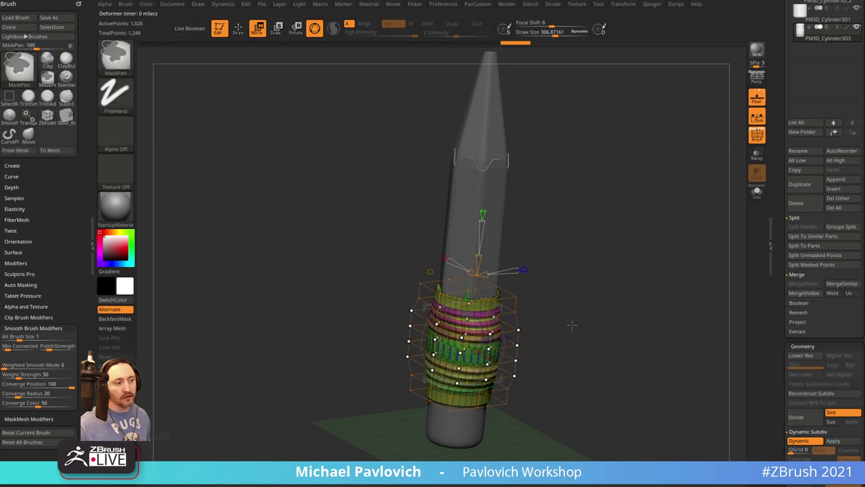
key("ctrl+z")
key("ctrl+z")
Scale the ferrule's four middle deformer rows slightly inward and leave the deformer
left_click_drag(578, 336, 567, 343)
left_click_drag(464, 315, 464, 316)
left_click_drag(551, 318, 565, 314, "shift")
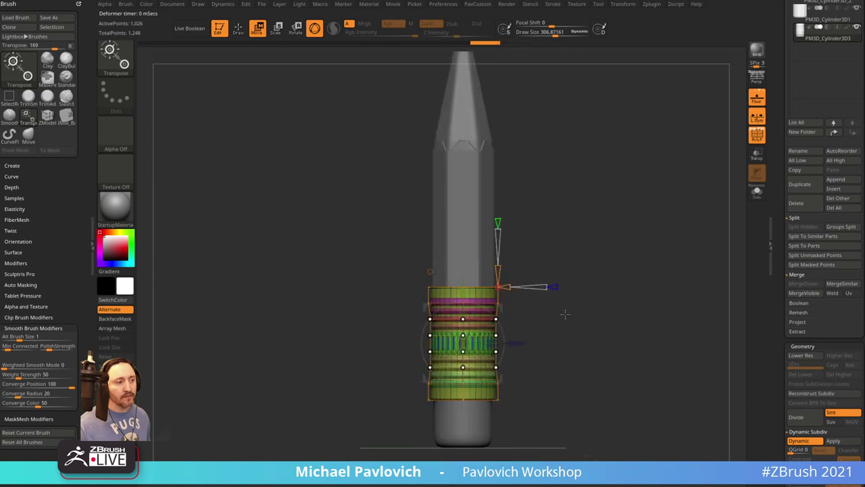
key("q")
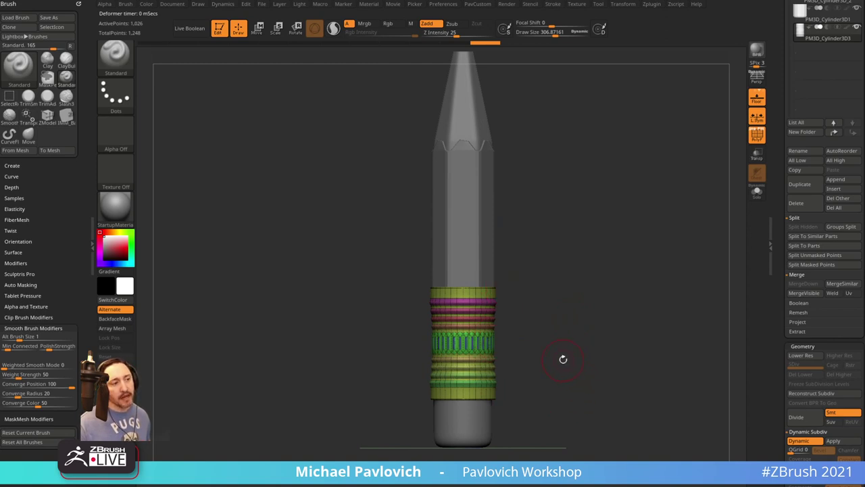
Choose the Move brush for the ferrule and check the symmetry settings for Y-axis radial symmetry with a count of 32
left_click_drag(552, 261, 561, 283)
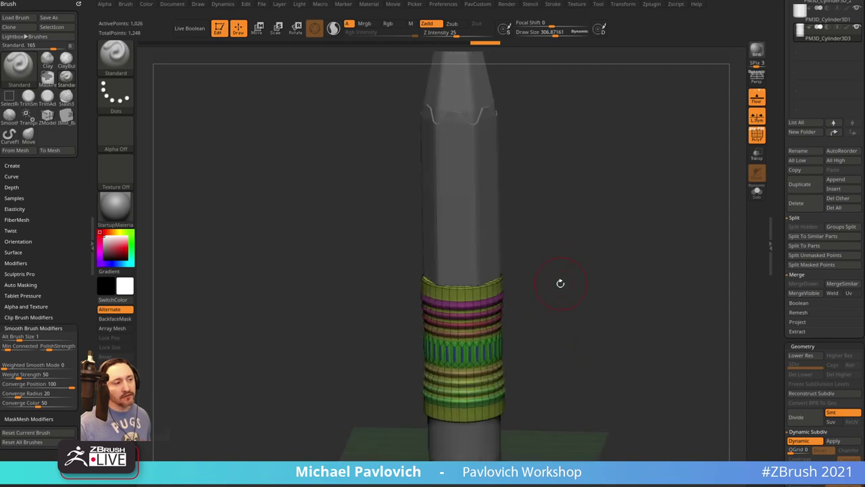
key("s")
key("b")
key("m")
key("v")
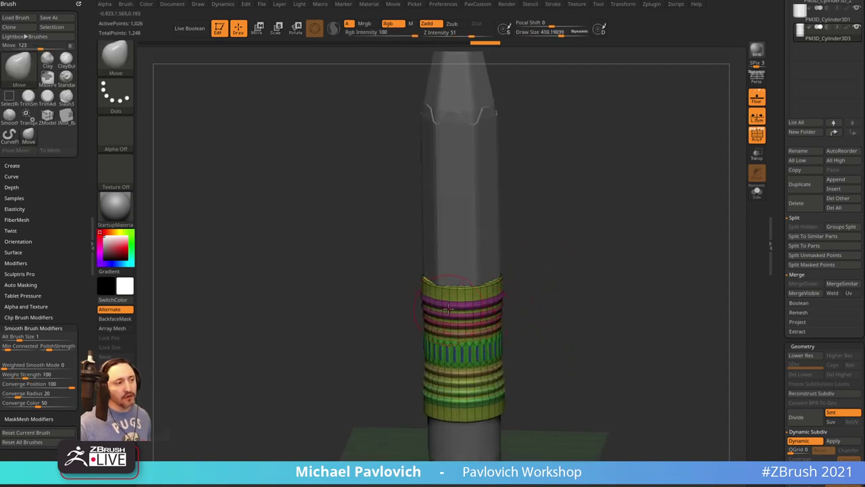
left_click(622, 4)
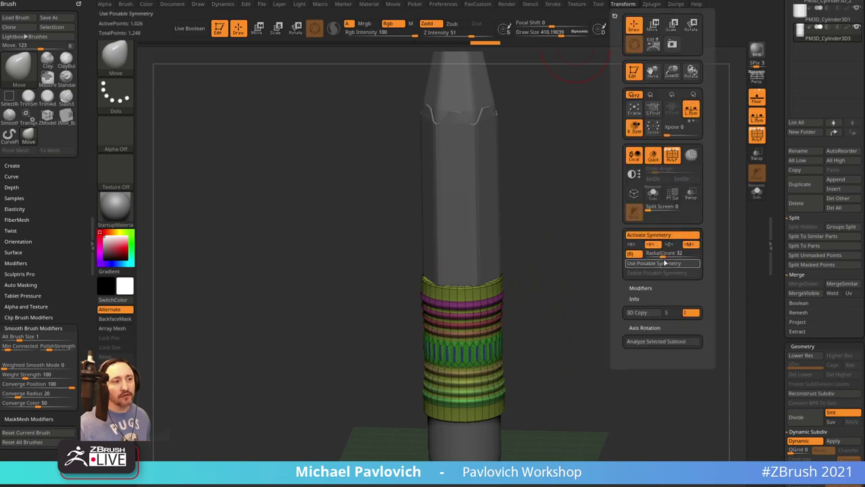
Nudge the ferrule's uppermost ring slightly inward with the Move brush and turn off the polyframe
mouse_move(584, 278)
left_mouse_down("alt")
mouse_move(589, 248)
mouse_move(523, 262)
left_mouse_up("alt")
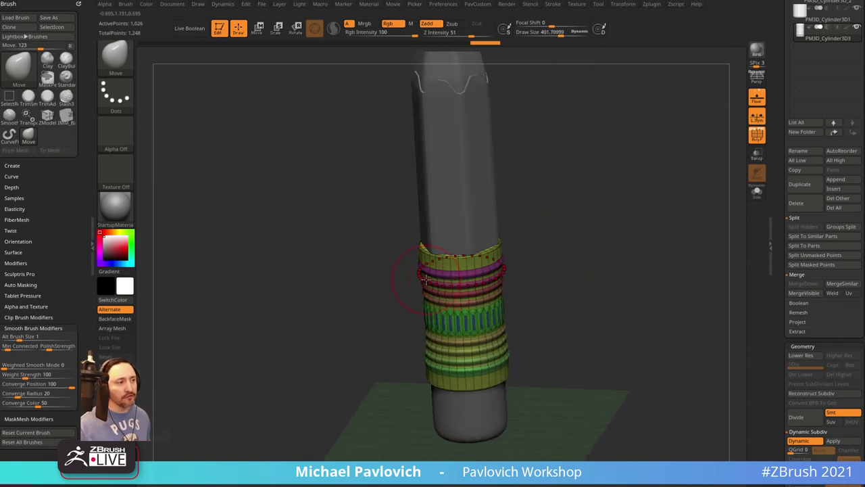
key("ctrl")
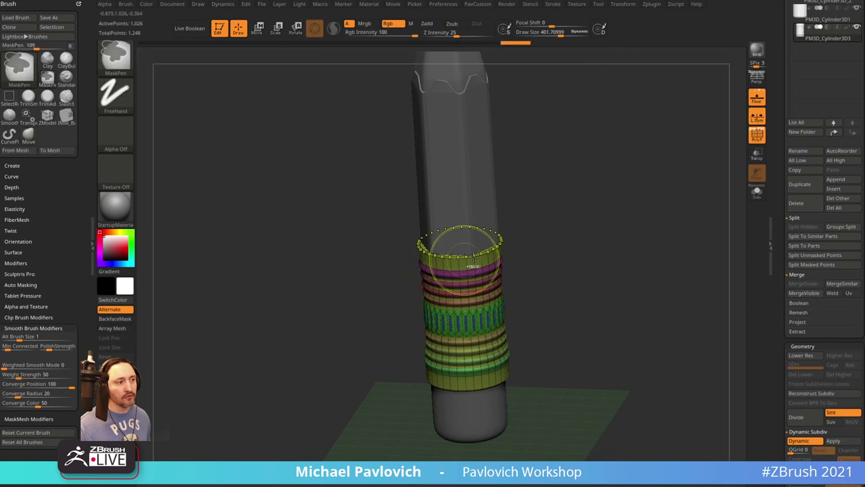
mouse_move(552, 228)
left_mouse_down("alt")
mouse_move(557, 245)
mouse_move(545, 241)
left_mouse_up("alt")
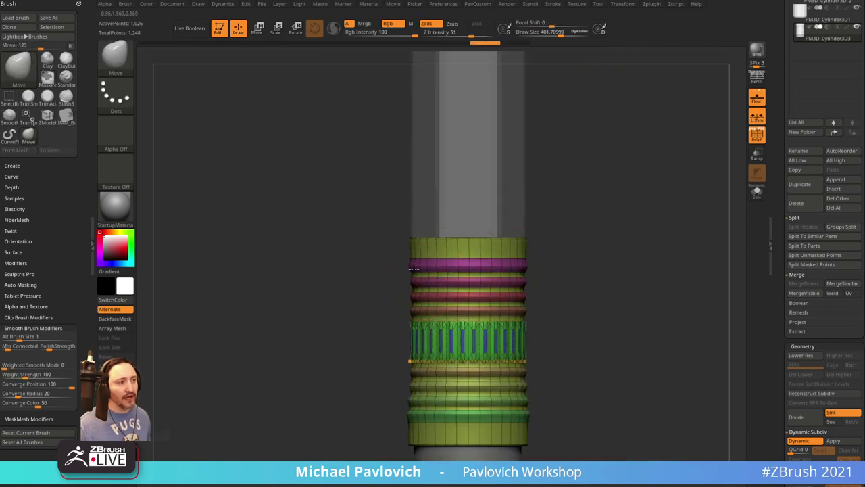
right_click_drag(414, 265, 411, 235, "alt")
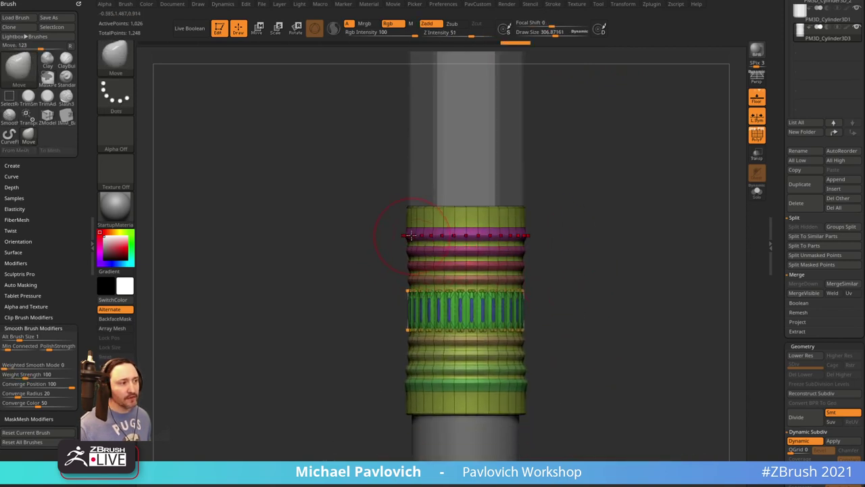
left_click_drag(409, 235, 411, 236)
left_click_drag(595, 311, 587, 256, "alt")
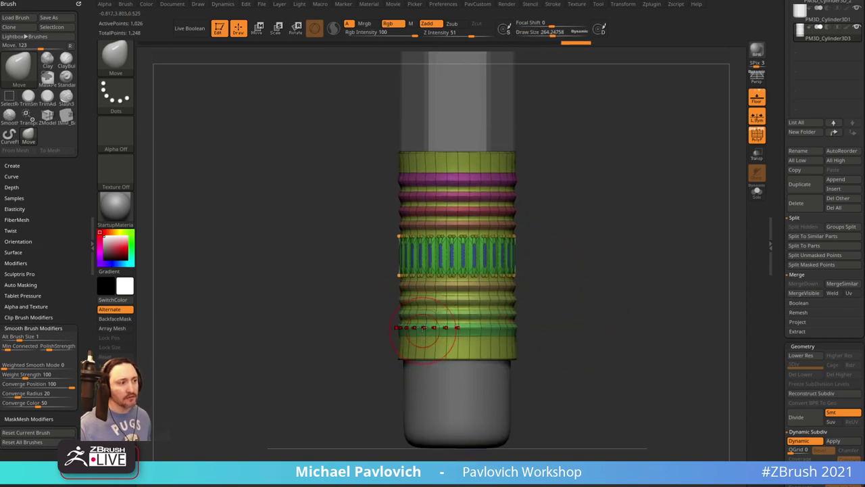
left_click_drag(593, 243, 593, 198, "alt")
key("shift+f")
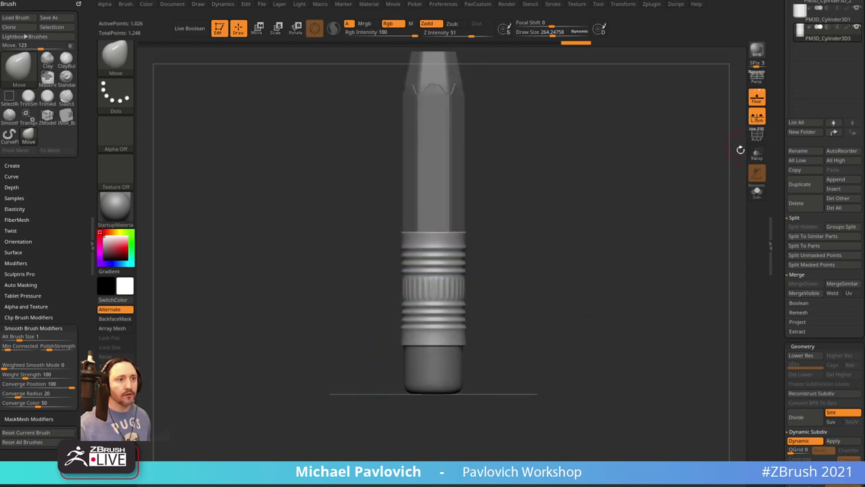
mouse_move(665, 244)
left_mouse_down()
mouse_move(579, 257)
mouse_move(569, 272)
mouse_move(601, 267)
left_mouse_up()
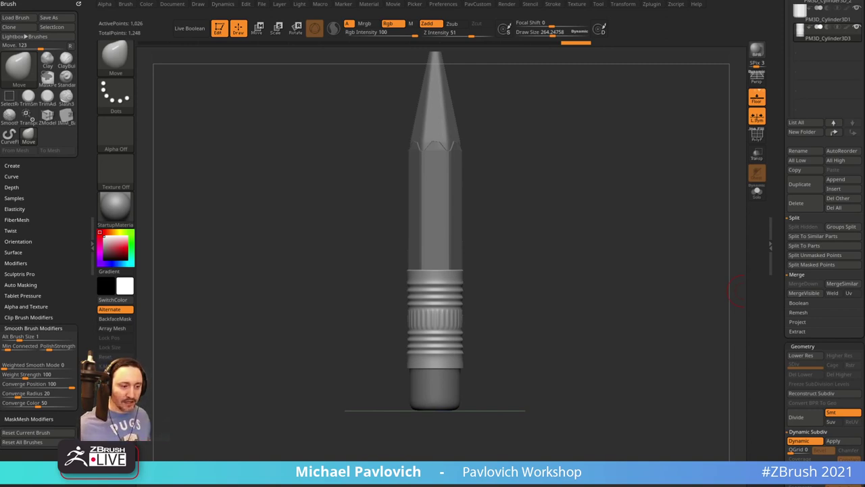
Switch to the web browser, open the 1420 WOLF Unreal Engine 4 artwork on ArtStation and select its page address
key("alt+Tab")
scroll(328, 158, "down", 3)
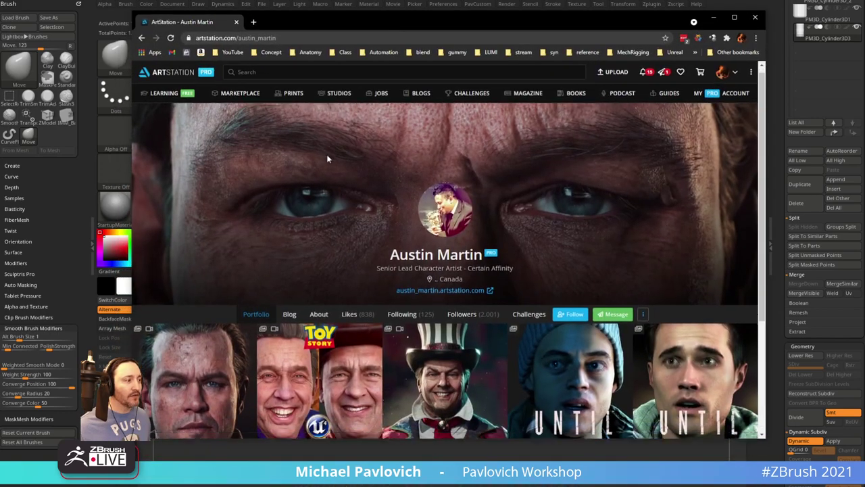
left_click(200, 212)
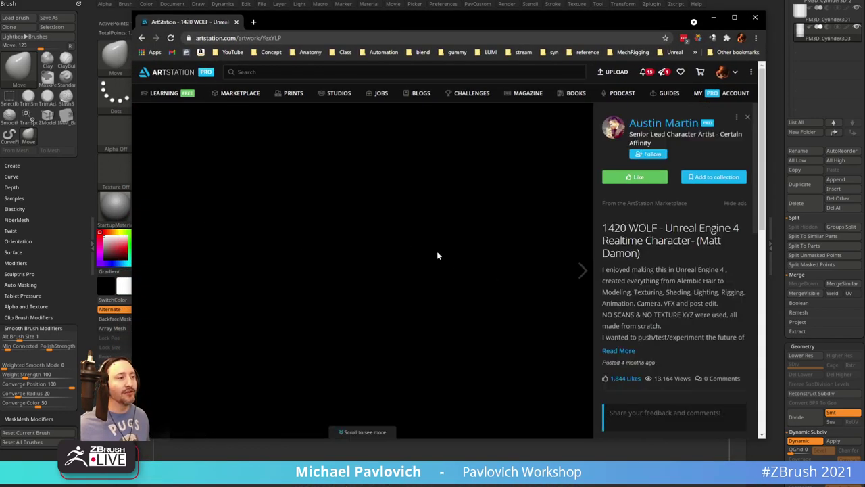
left_click(343, 38)
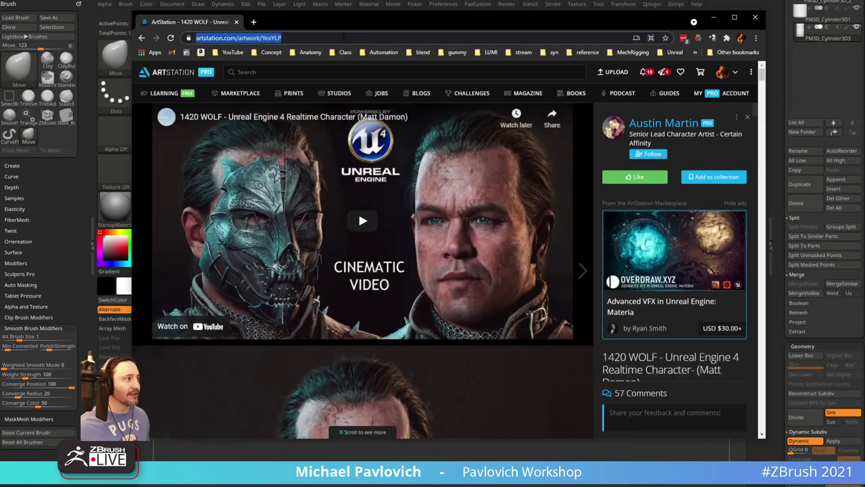
key("alt+Tab")
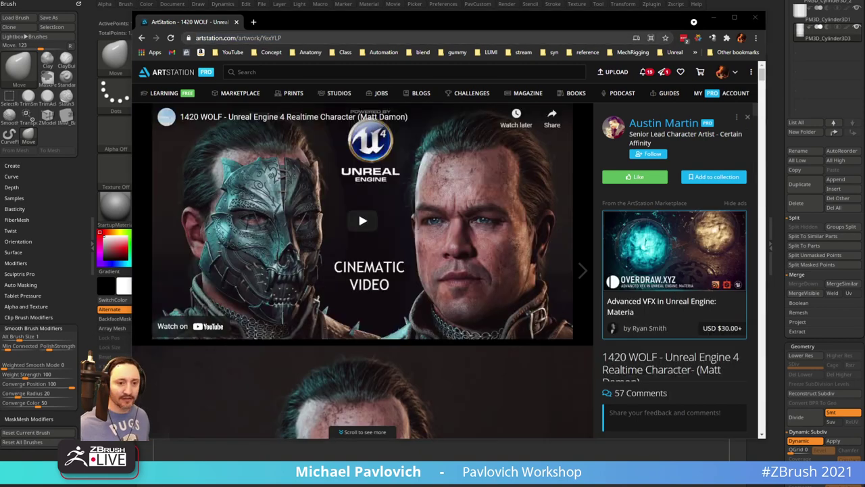
Look through the 1420 WOLF renders of the character's face, leather armour and engraved metal mask
scroll(406, 298, "down", 8)
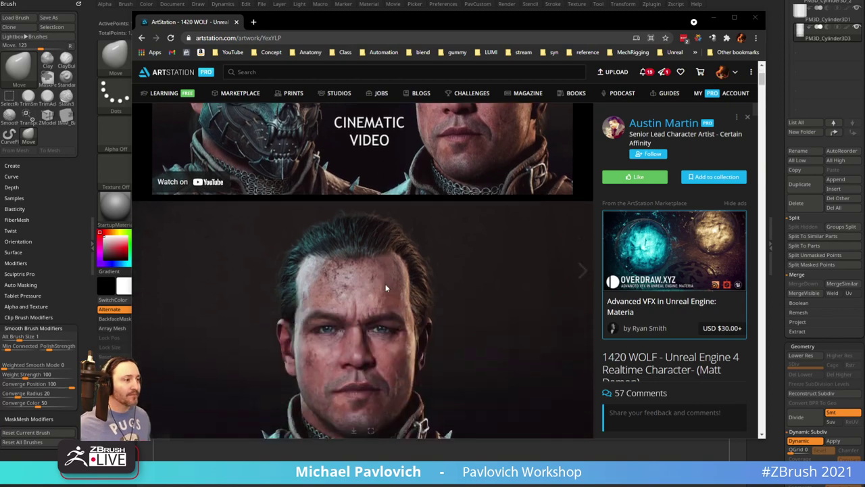
scroll(422, 303, "down", 3)
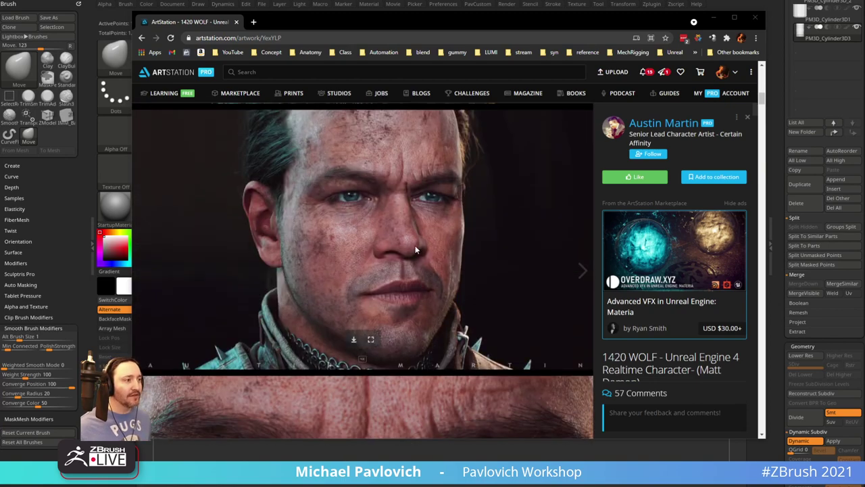
scroll(422, 264, "down", 5)
scroll(422, 265, "down", 10)
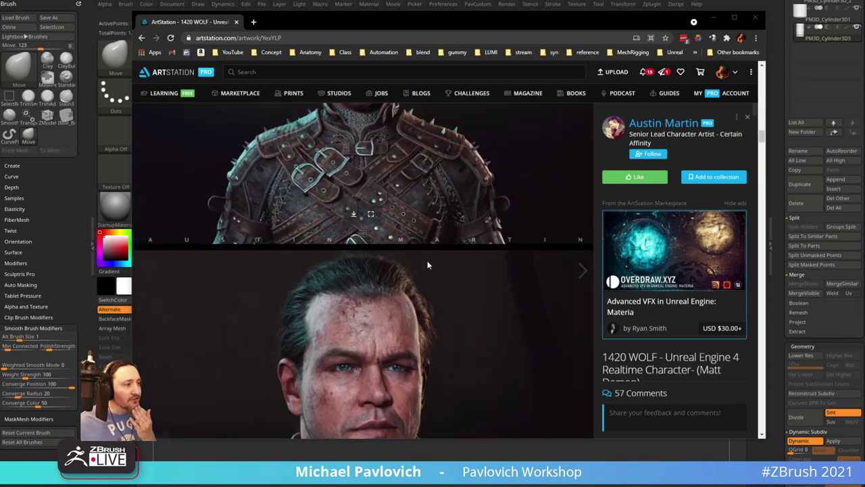
scroll(443, 285, "down", 6)
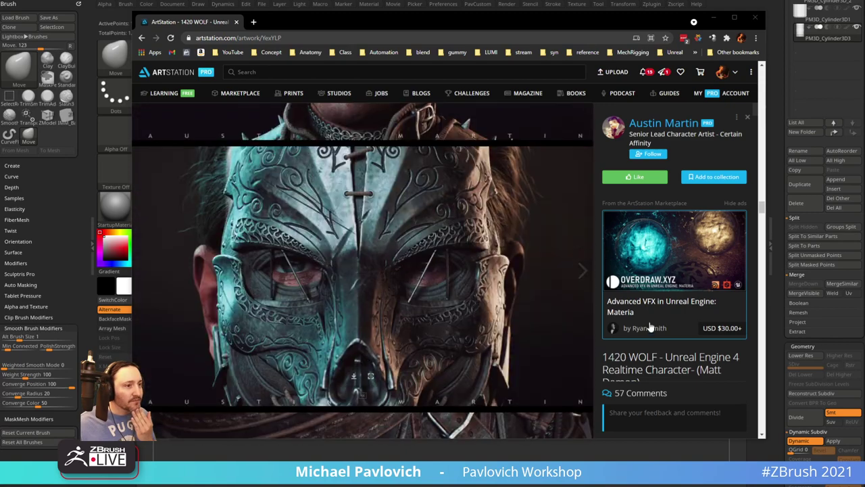
Return to the start of the artwork page, play the cinematic video and skip ahead in it
left_click_drag(761, 208, 761, 67)
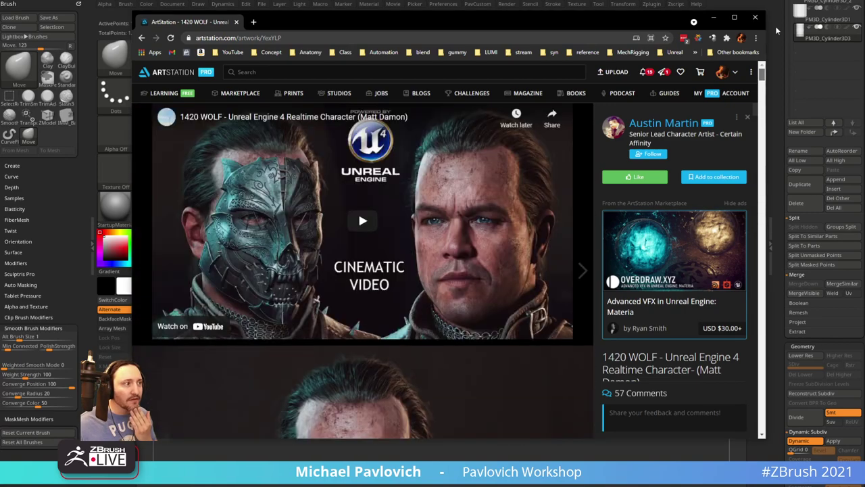
left_click(356, 230)
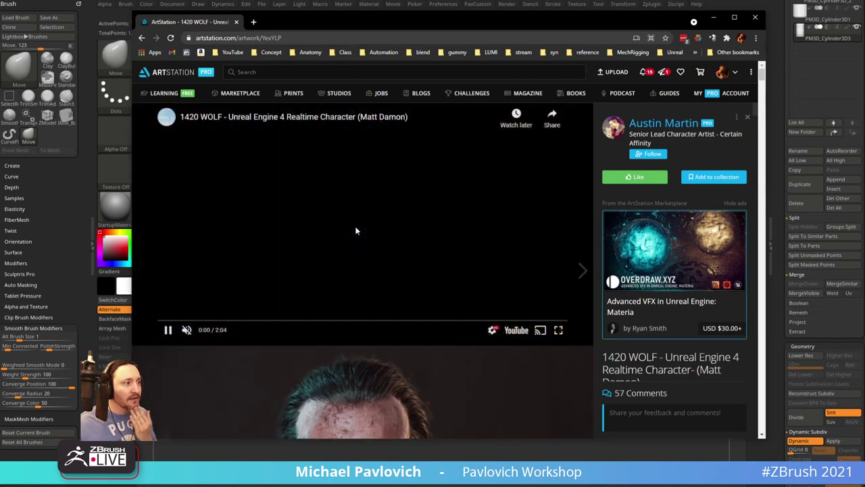
left_click(203, 321)
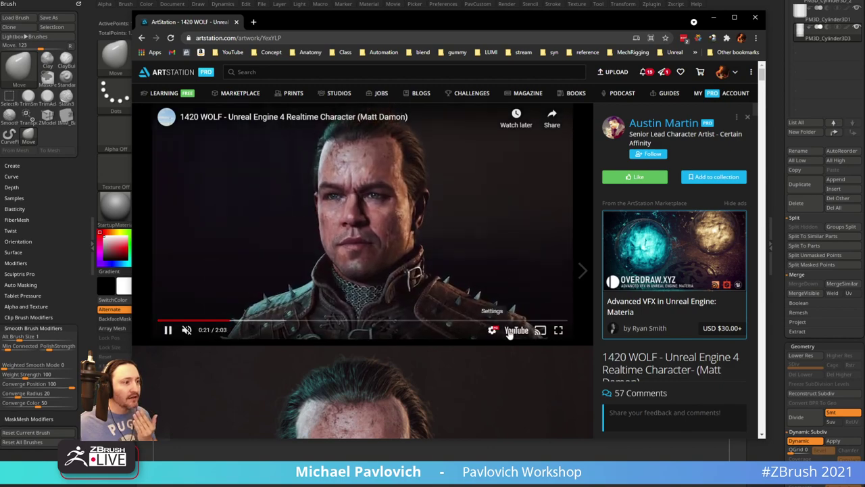
Watch the character cinematic in full screen, leave full screen and return to ZBrush
left_click(558, 330)
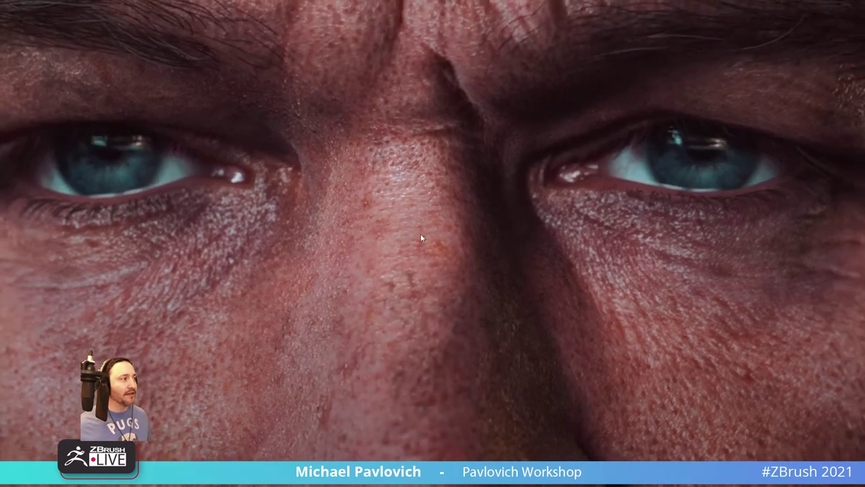
key("Escape")
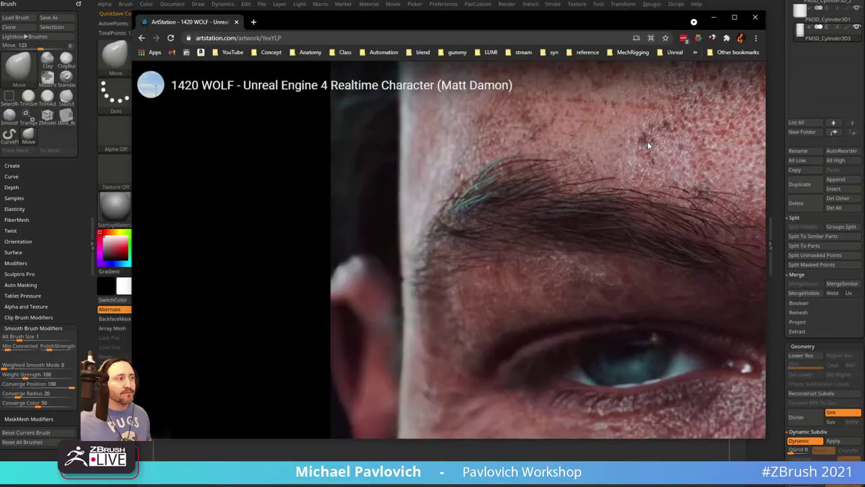
left_click_drag(518, 19, 864, 23)
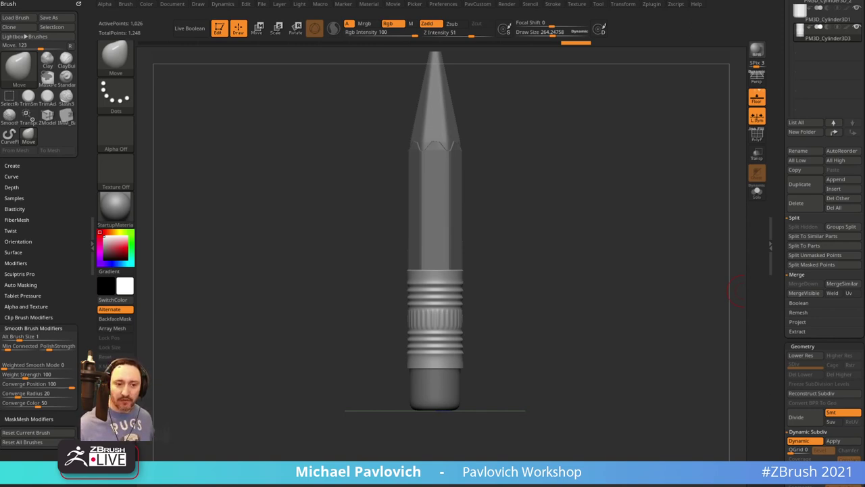
Choose the Standard brush, make the painted shell the active subtool and display its polyframe
left_click_drag(590, 311, 584, 300)
mouse_move(565, 217)
left_mouse_down("shift")
mouse_move(586, 207)
mouse_move(484, 192)
left_mouse_up("shift")
key("b")
key("s")
key("t")
key("s")
left_click(460, 129, "alt")
mouse_move(569, 86)
left_mouse_down("alt")
mouse_move(556, 228)
mouse_move(568, 270)
left_mouse_up("alt")
left_click_drag(579, 283, 544, 303, "ctrl")
left_click(757, 136)
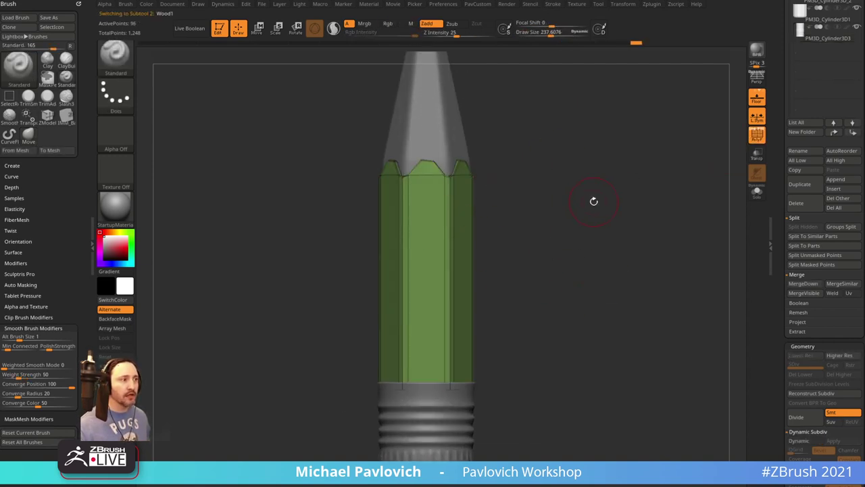
Preview the painted shell with dynamic subdivision on and the polyframe hidden
left_click_drag(593, 201, 603, 217)
key("s")
left_click(602, 219)
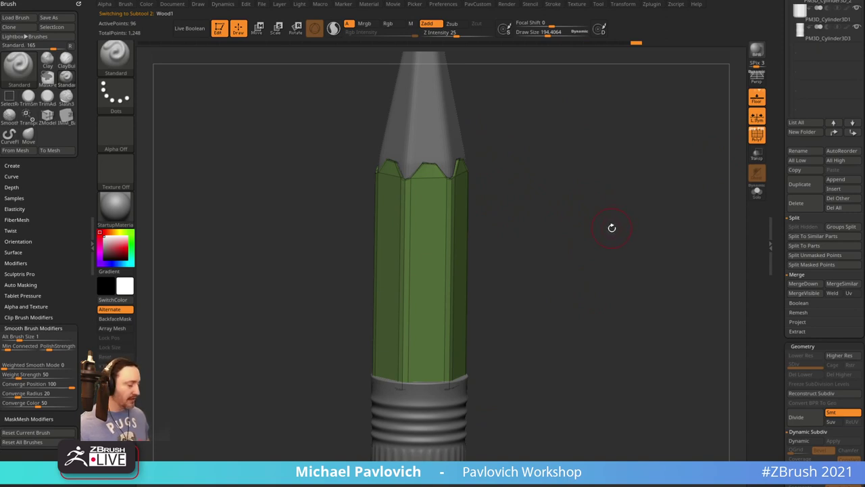
key("d")
left_click(757, 134)
left_click_drag(645, 198, 614, 206)
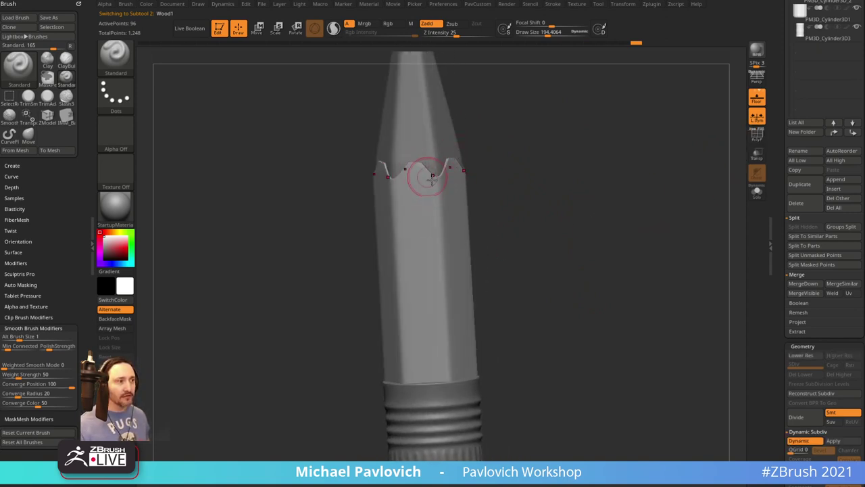
Select the wood subtool, show its polyframe and turn off its dynamic subdivision
mouse_move(572, 187)
left_mouse_down("shift")
mouse_move(581, 219)
mouse_move(545, 208)
mouse_move(570, 174)
mouse_move(493, 163)
left_mouse_up("shift")
left_click(467, 187, "alt")
mouse_move(522, 106)
left_mouse_down()
mouse_move(562, 196)
mouse_move(536, 159)
mouse_move(582, 171)
left_mouse_up()
left_click(757, 134)
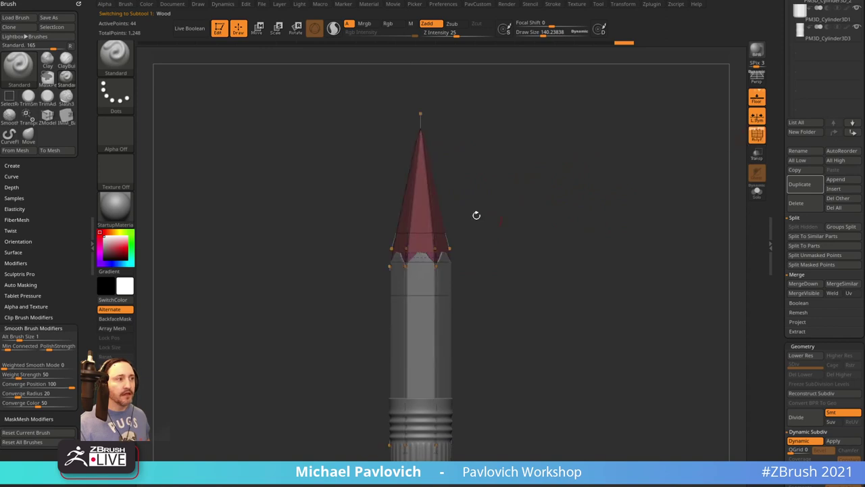
mouse_move(553, 232)
left_mouse_down("alt")
mouse_move(560, 178)
mouse_move(575, 217)
left_mouse_up("alt")
key("shift+d")
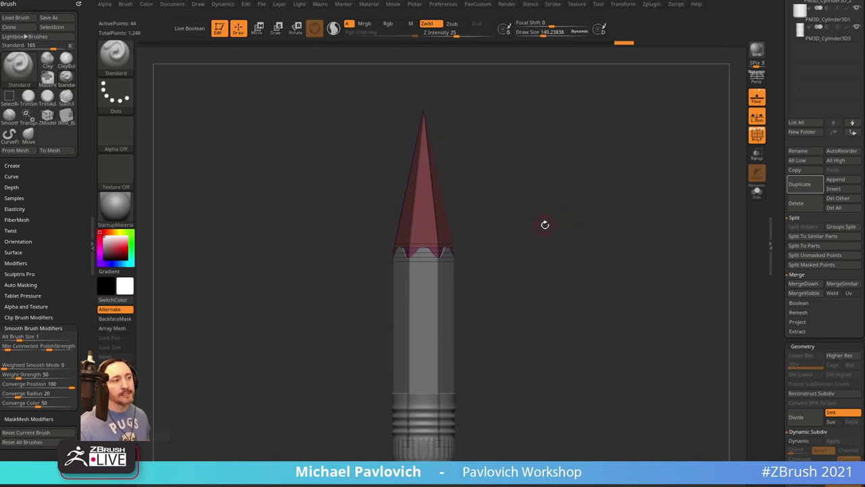
Make the painted shell active again and turn off its dynamic subdivision
left_click(432, 293, "alt")
left_click_drag(530, 265, 541, 251, "alt")
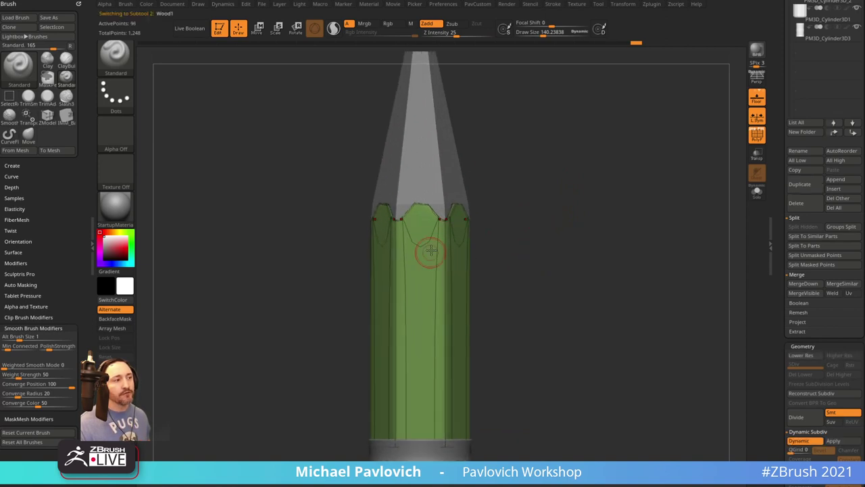
key("shift+d")
key("shift+d")
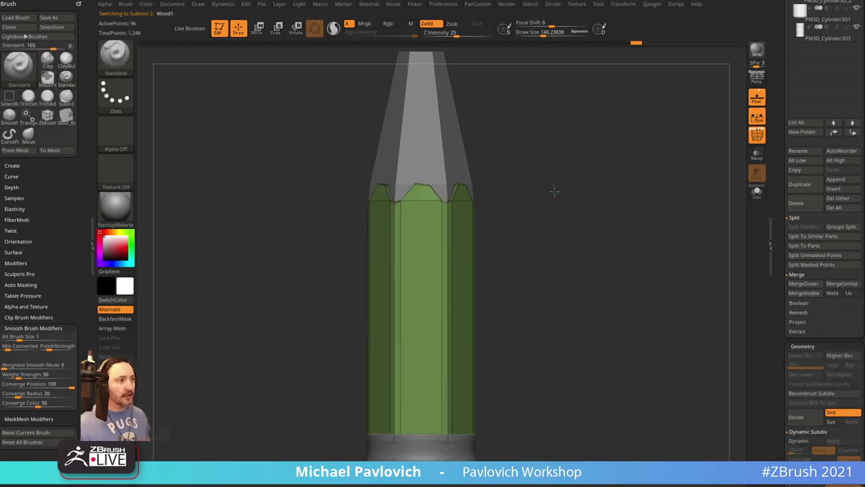
Add evenly spaced edge loops across and along the painted shell with ZModeler's Insert Multiple EdgeLoops action
key("b")
key("z")
key("m")
key("space")
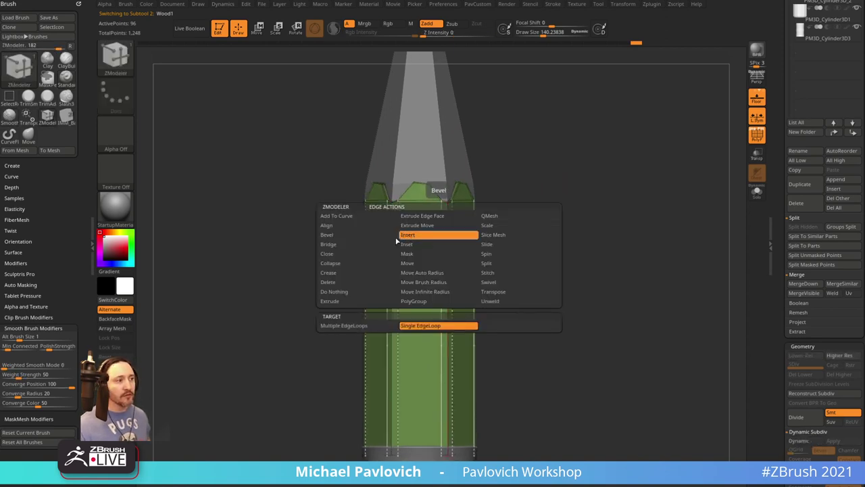
left_click(343, 325)
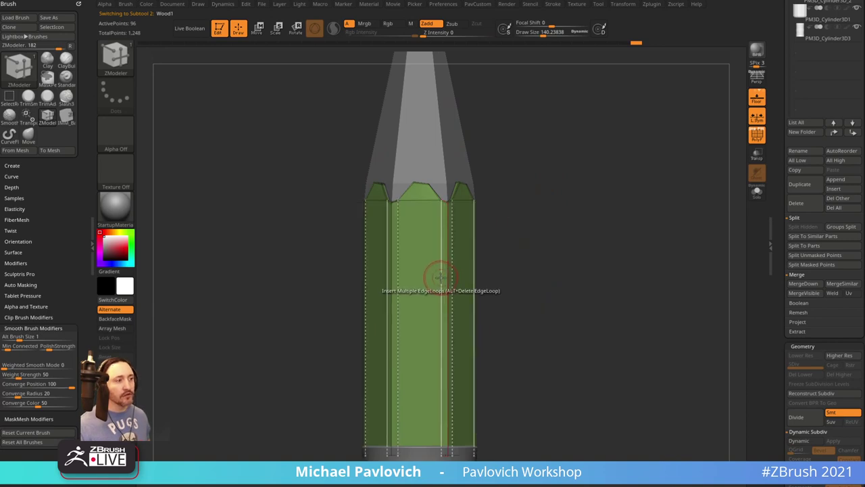
mouse_move(440, 277)
left_mouse_down()
mouse_move(441, 223)
mouse_move(418, 210)
mouse_move(424, 198)
left_mouse_up()
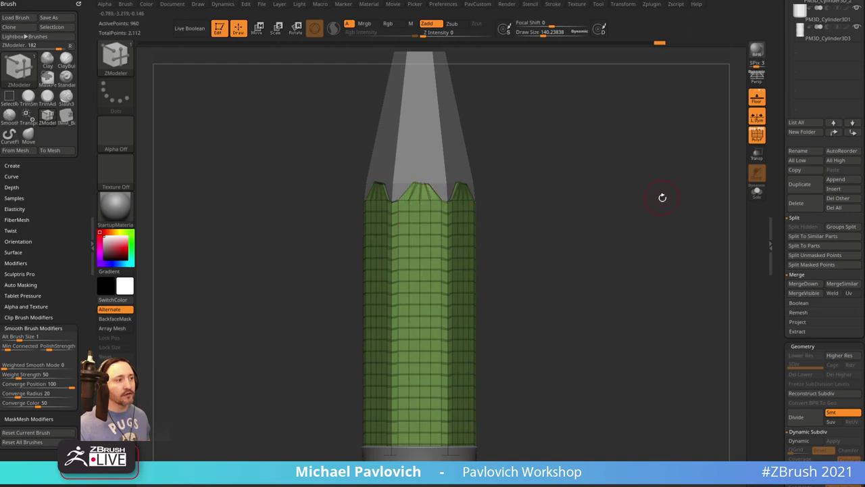
Uncrease all edges of the painted shell, apply Crease to it again and turn on dynamic subdivision with the polyframe hidden
mouse_move(662, 198)
left_mouse_down()
mouse_move(498, 211)
mouse_move(587, 210)
mouse_move(580, 254)
left_mouse_up()
key("space")
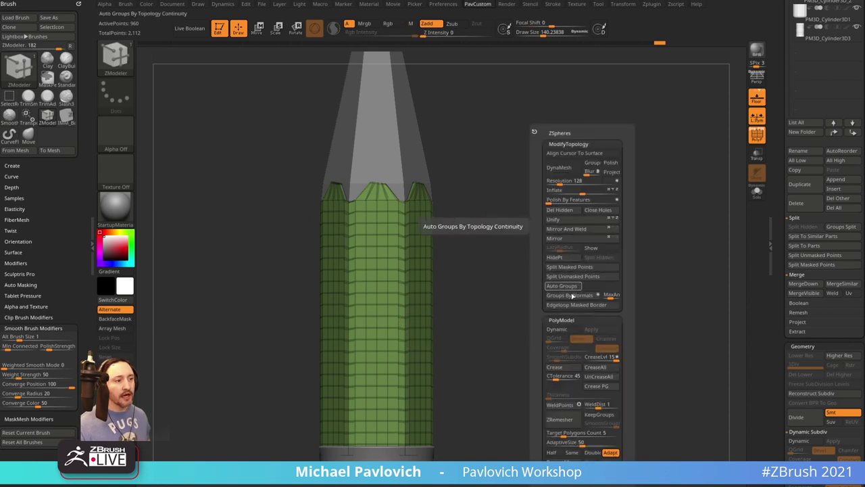
left_click(590, 377)
left_click(589, 375)
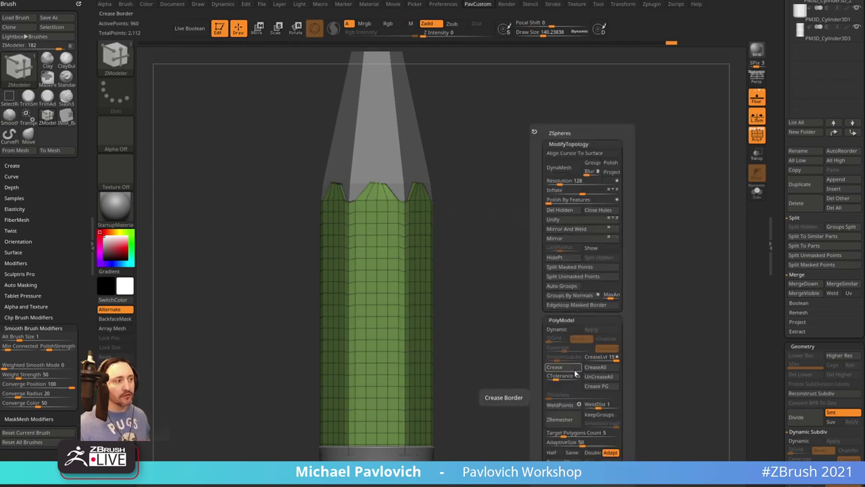
key("d")
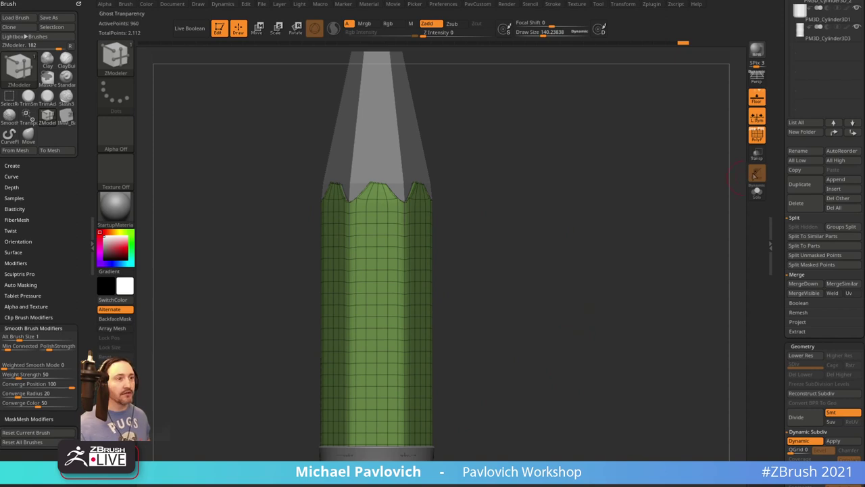
left_click(756, 135)
Return to the Standard brush and set the painted shell's crease level to 2 and smooth subdivisions to 3
mouse_move(661, 187)
left_mouse_down()
mouse_move(569, 217)
mouse_move(469, 162)
left_mouse_up()
key("b")
key("s")
key("t")
key("space")
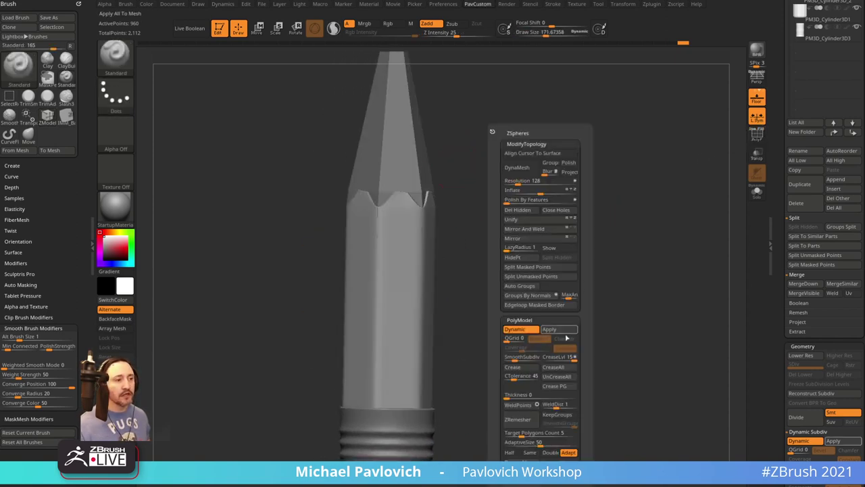
left_click(522, 358)
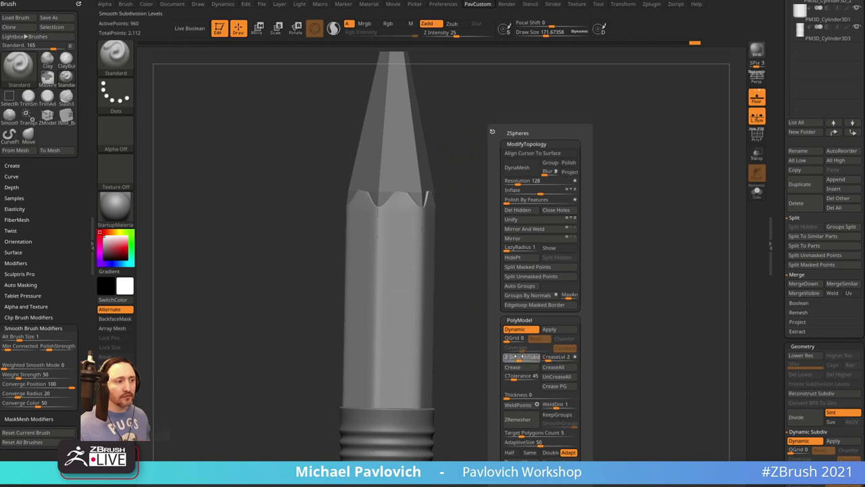
type("3")
mouse_move(415, 300)
left_mouse_down()
mouse_move(498, 292)
mouse_move(483, 236)
left_mouse_up()
Turn on dynamic subdivision for the wood subtool and apply it as real subdivision levels
left_click(391, 166, "alt")
mouse_move(566, 232)
left_mouse_down("shift")
mouse_move(578, 225)
mouse_move(570, 242)
mouse_move(568, 233)
mouse_move(581, 238)
left_mouse_up("shift")
key("d")
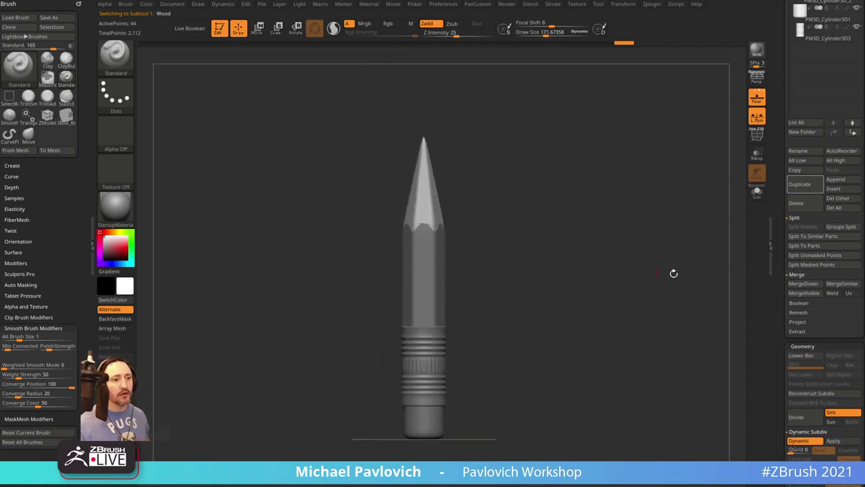
left_click_drag(778, 321, 780, 122)
left_click(836, 242)
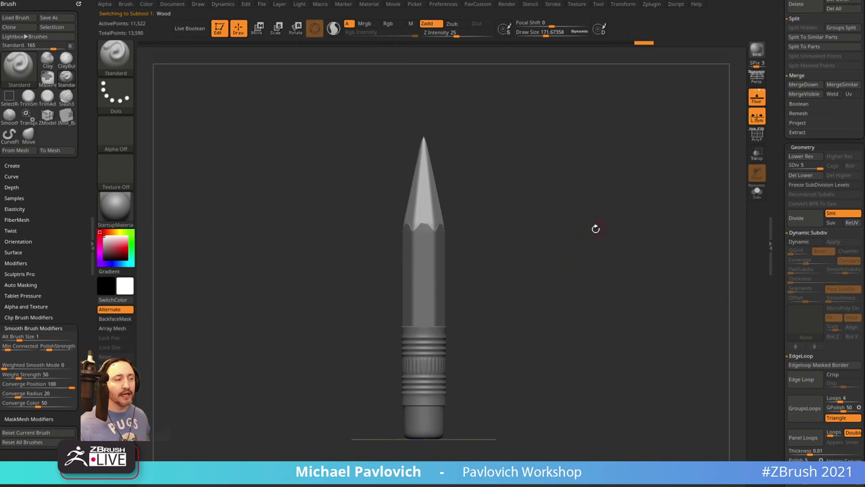
DynaMesh the wood subtool, declining to freeze its subdivision levels
key("2")
left_click(566, 167)
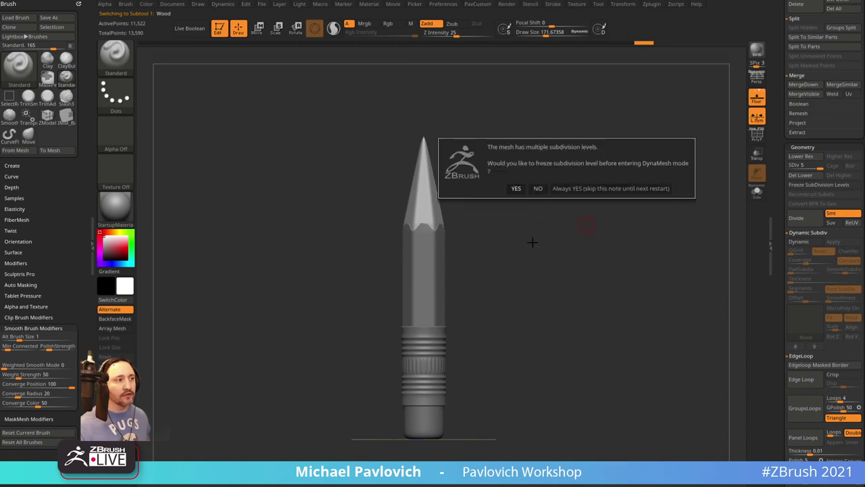
left_click(538, 191)
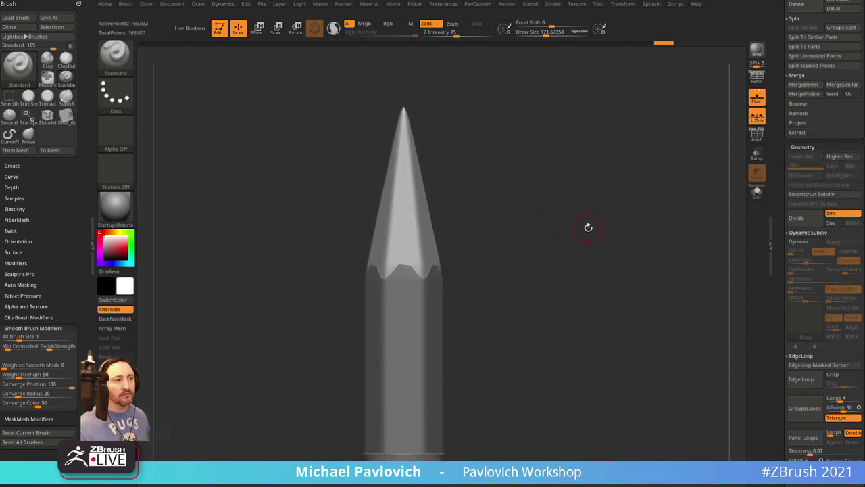
Examine the remeshed wood in isolation and with its polyframe displayed over the whole pencil
key("t")
mouse_move(535, 195)
left_mouse_down("alt")
mouse_move(522, 223)
mouse_move(529, 251)
left_mouse_up("alt")
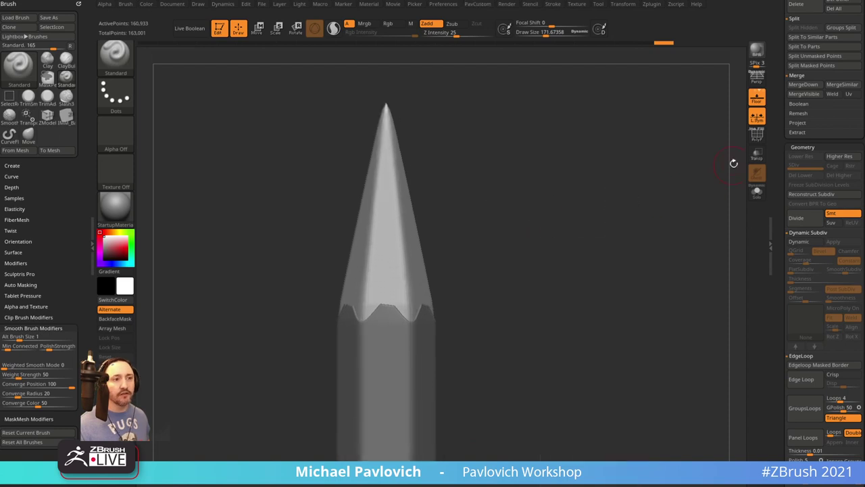
left_click(754, 193)
left_click_drag(659, 207, 665, 202)
left_click(756, 192)
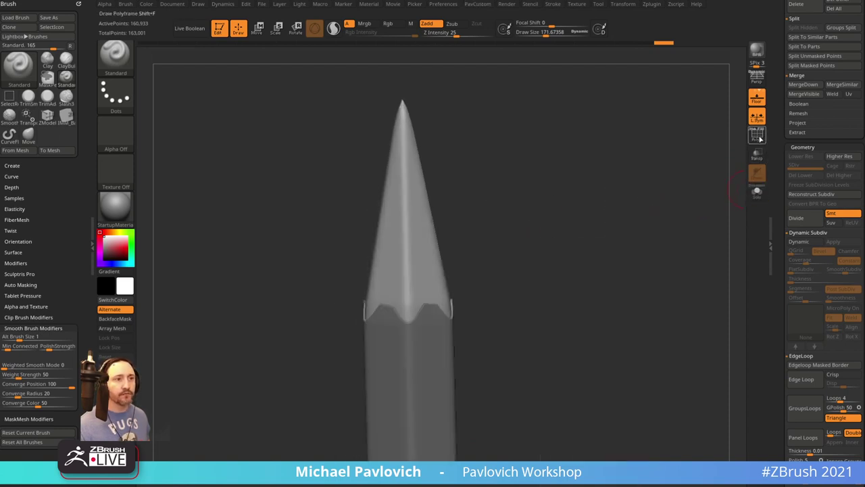
left_click(757, 135)
mouse_move(612, 195)
left_mouse_down()
mouse_move(591, 201)
mouse_move(651, 203)
mouse_move(612, 186)
mouse_move(514, 266)
left_mouse_up()
key("f")
Trim away the wood's lower section inside the painted shell with a straight TrimCurve cut just below the scalloped edge
left_click(115, 58, "ctrl+shift")
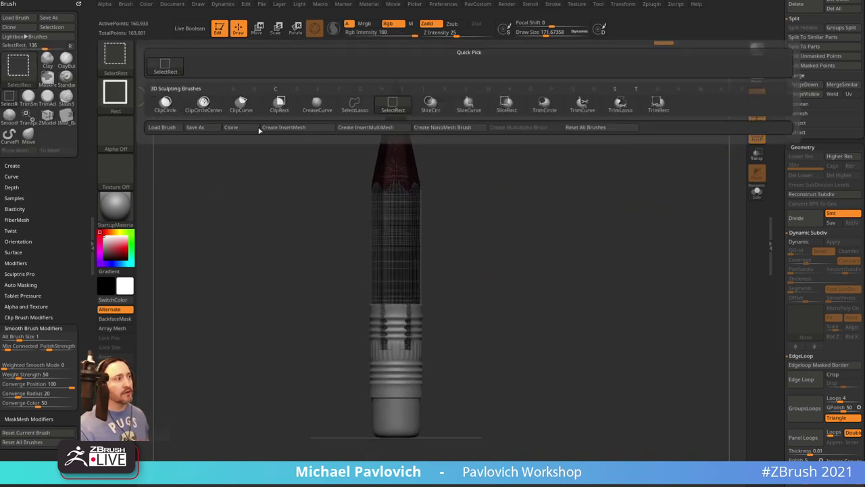
key("ctrl+shift+b")
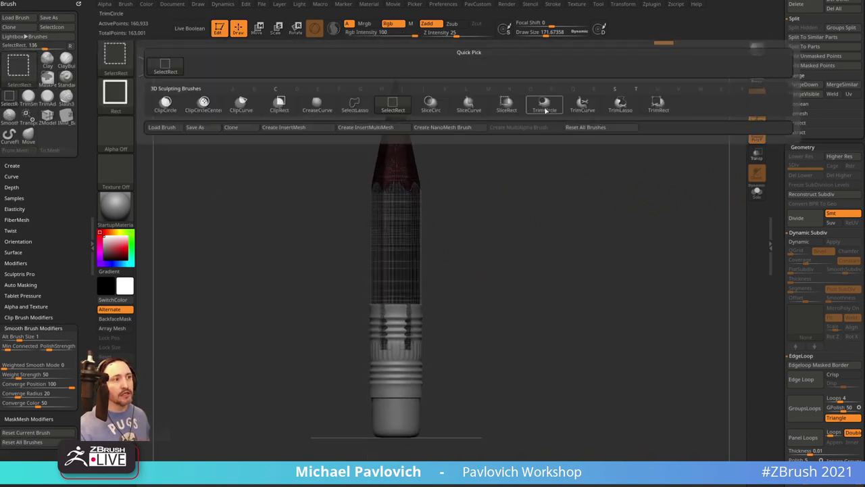
left_click(544, 103)
mouse_move(659, 252)
left_mouse_down("ctrl+shift")
mouse_move(230, 249)
mouse_move(263, 205)
left_mouse_up("ctrl+shift")
left_click_drag(626, 230, 501, 215)
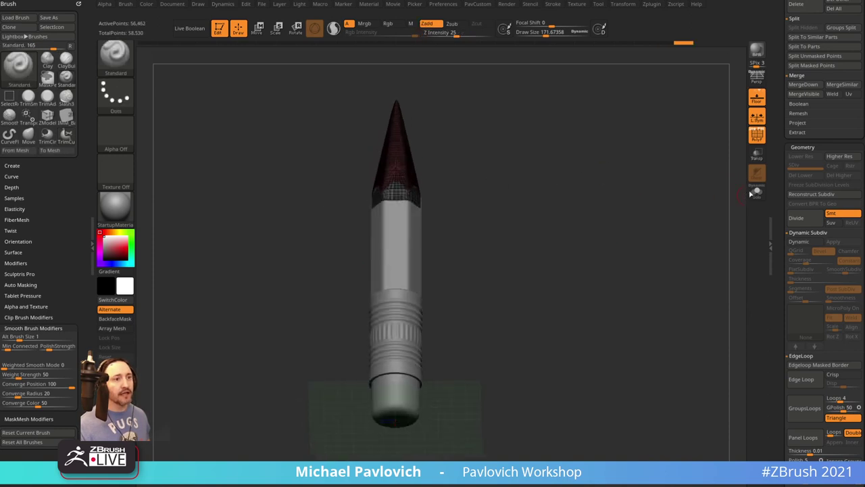
Isolate the wood to inspect the underside of the cut, and bring back the full pencil without polyframe
left_click(758, 192)
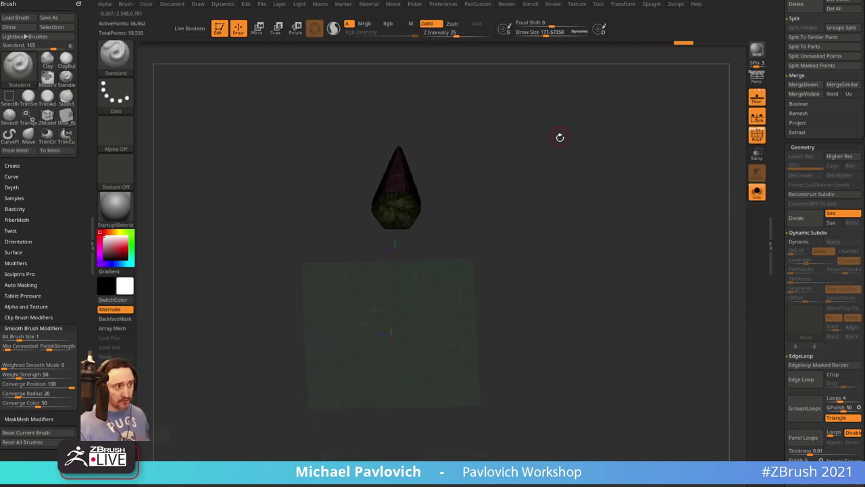
left_click_drag(560, 138, 574, 218, "shift")
left_click(757, 192)
left_click_drag(629, 178, 639, 228, "alt")
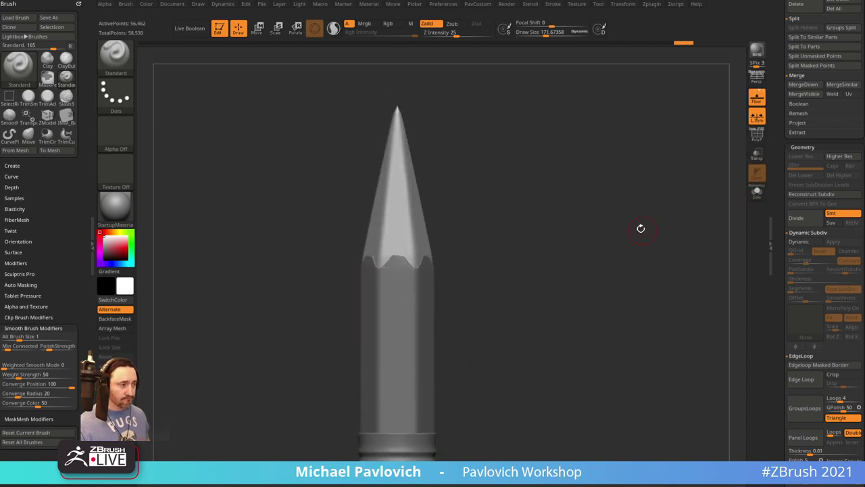
Re-DynaMesh the trimmed wood and check it in isolation
key("s")
left_click_drag(558, 133, 571, 168, "ctrl")
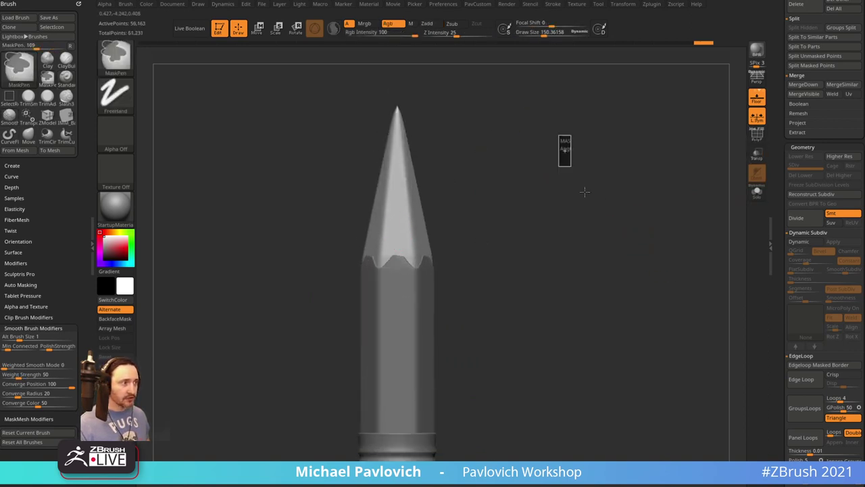
mouse_move(624, 248)
left_mouse_down("alt")
mouse_move(622, 217)
mouse_move(539, 223)
mouse_move(601, 193)
left_mouse_up("alt")
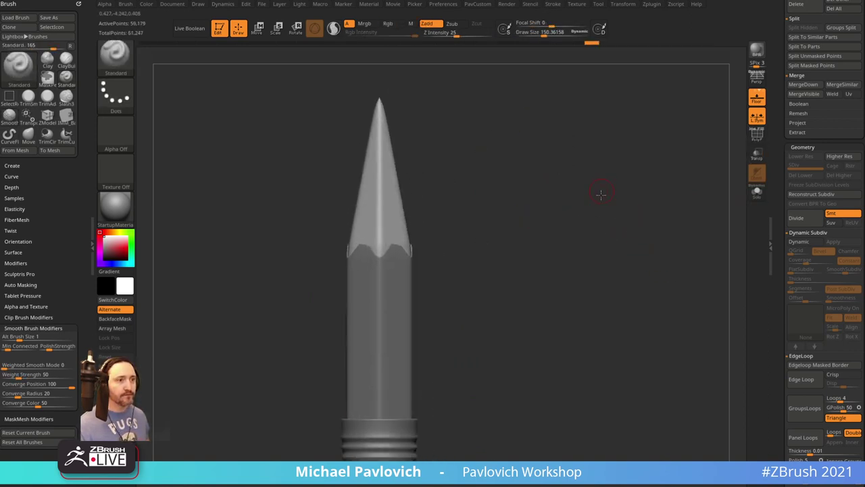
left_click(757, 192)
left_click(757, 192)
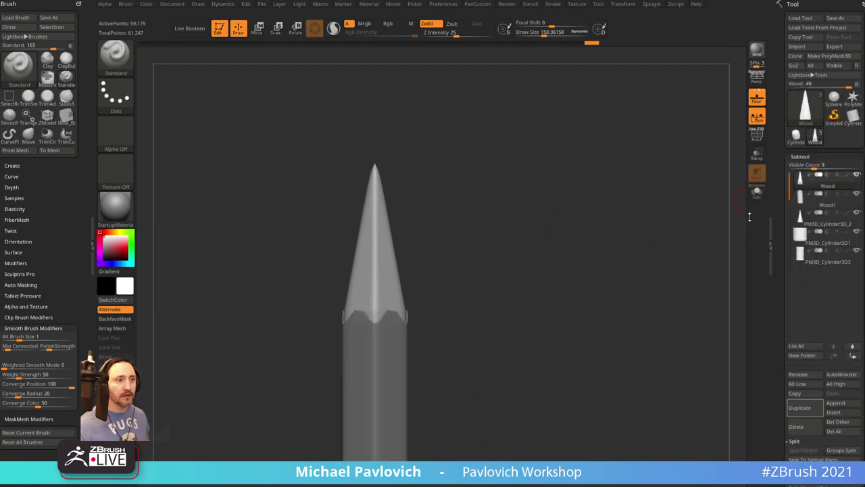
Turn on ghost transparency to locate the graphite, and trim the pointed end off the wood with TrimCurve to expose it
left_click(824, 223)
left_click(757, 154)
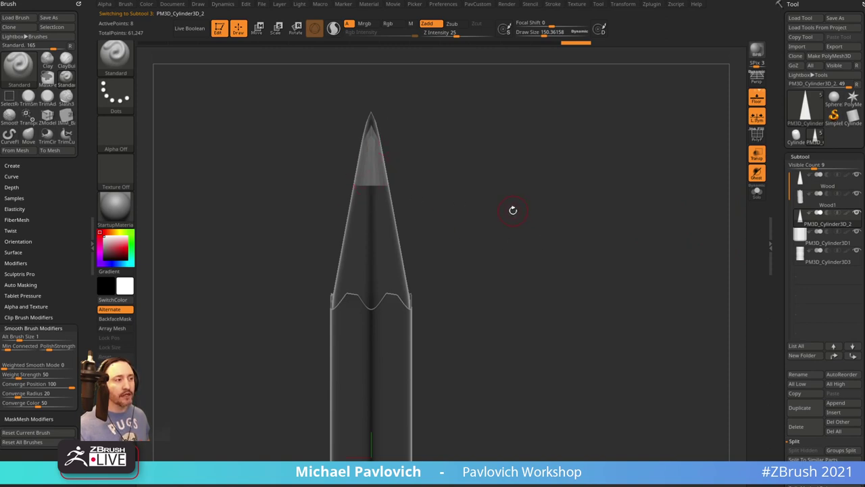
left_click(387, 225, "alt")
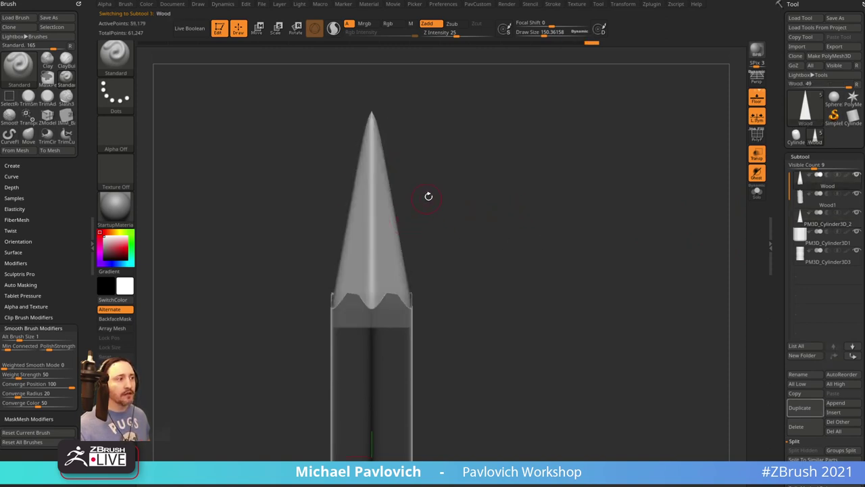
mouse_move(254, 174)
left_mouse_down("ctrl+shift")
mouse_move(518, 148)
mouse_move(569, 162)
mouse_move(575, 174)
left_mouse_up("ctrl+shift")
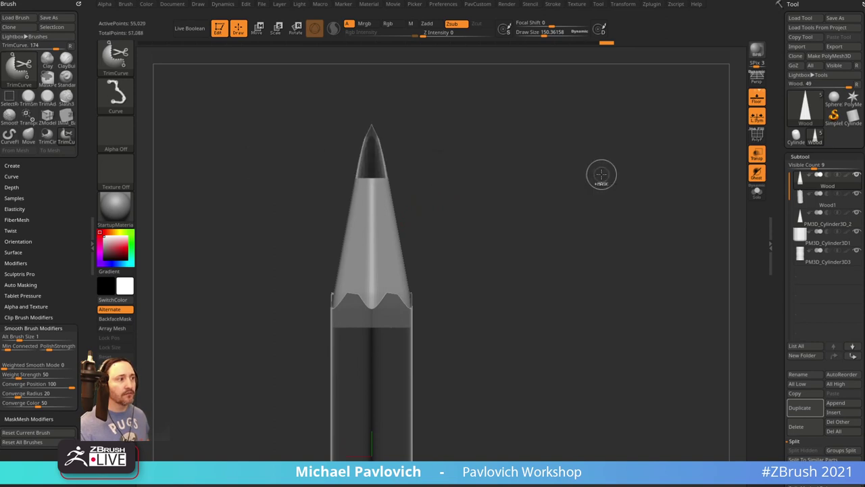
Turn off transparency, select the graphite cone, crease all its edges and set its crease level to 1
left_click(756, 156)
left_click(374, 155, "alt")
key("space")
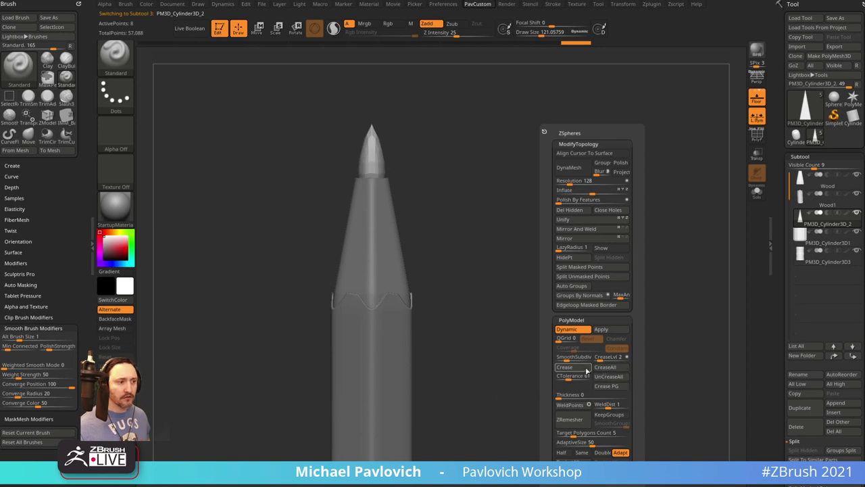
left_click(605, 369)
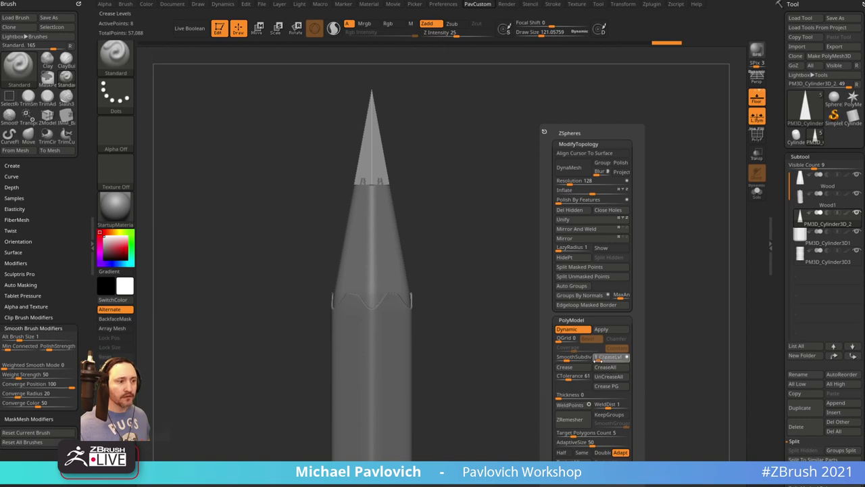
Set the graphite's dynamic smooth subdivision levels to 3
left_click(565, 358)
mouse_move(494, 284)
left_mouse_down()
mouse_move(606, 286)
mouse_move(548, 296)
mouse_move(591, 292)
left_mouse_up()
key("2")
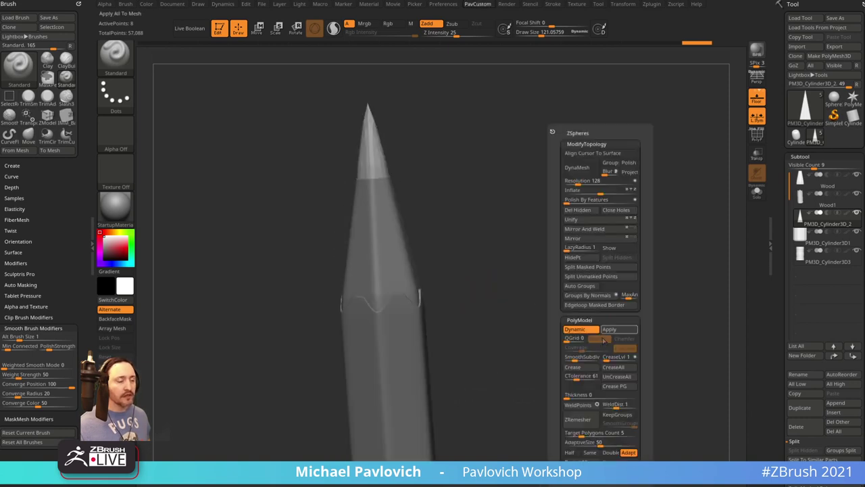
left_click_drag(574, 357, 581, 357)
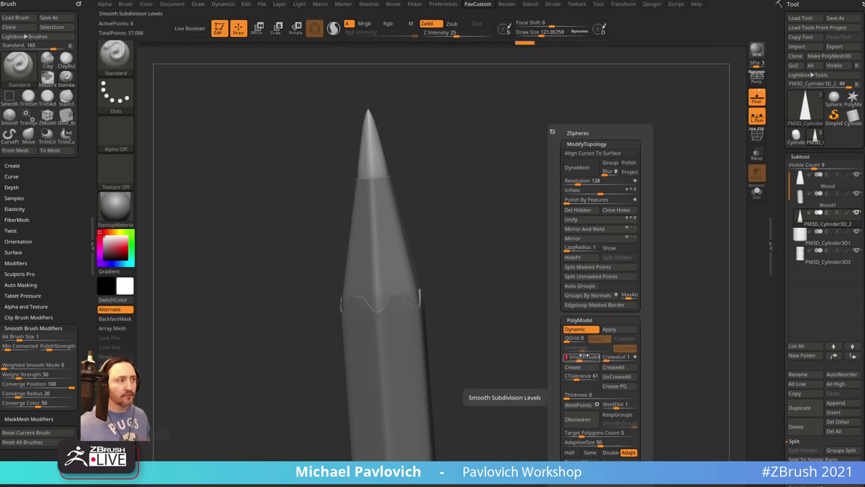
Isolate the graphite, insert single edge loops near its base and tip with ZModeler, and bring back the full pencil
left_click(757, 193)
key("b")
key("z")
key("m")
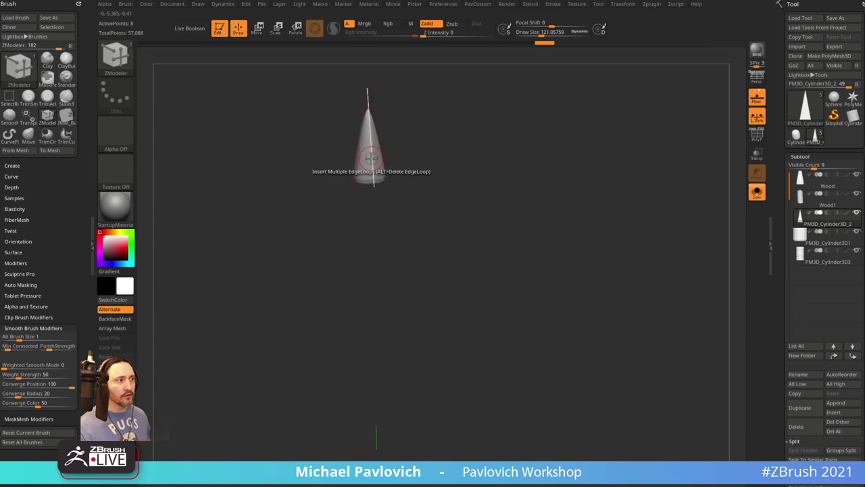
key("space")
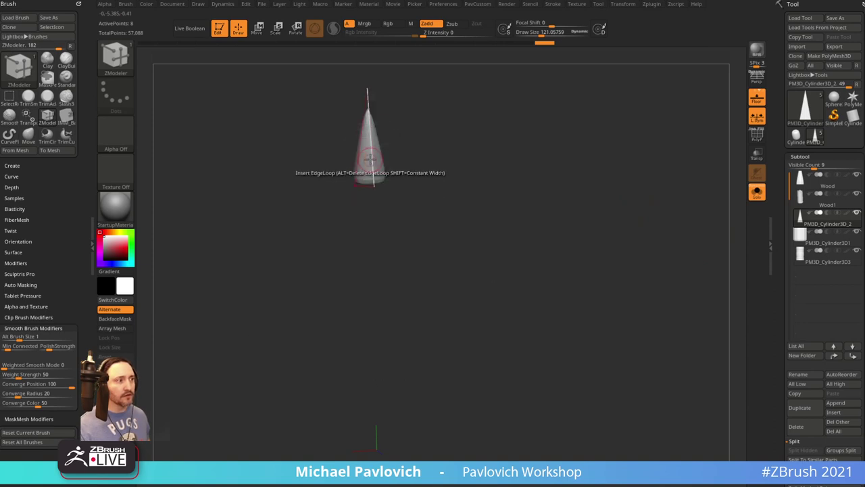
left_click(373, 178)
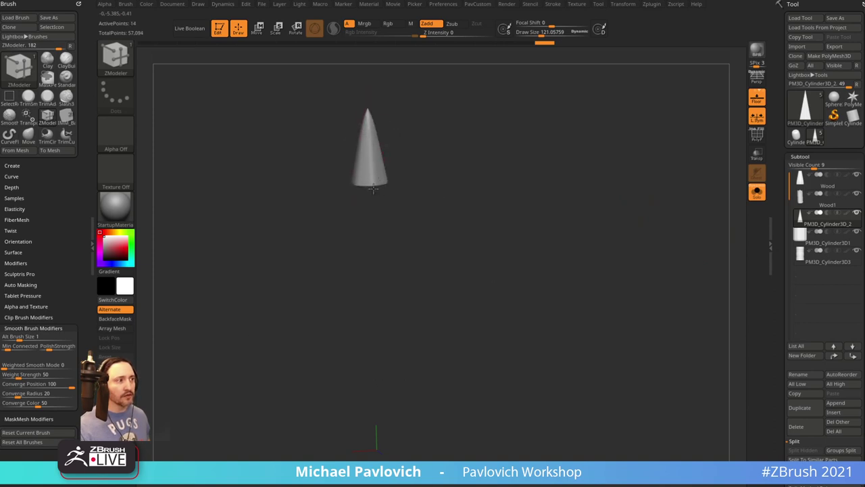
key("shift+d")
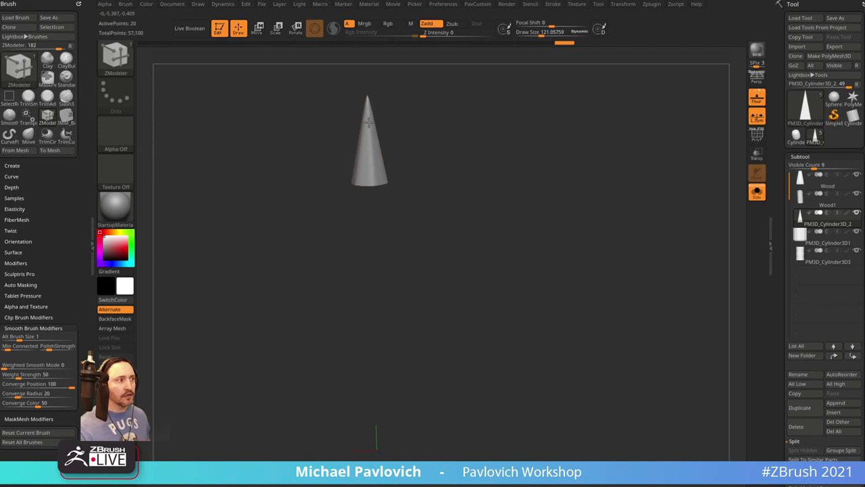
left_click(757, 191)
Center the transform gizmo on the graphite in a straight front view, scale it to 0.96 and lower it about 0.04 units
left_click_drag(652, 227, 612, 237)
key("w")
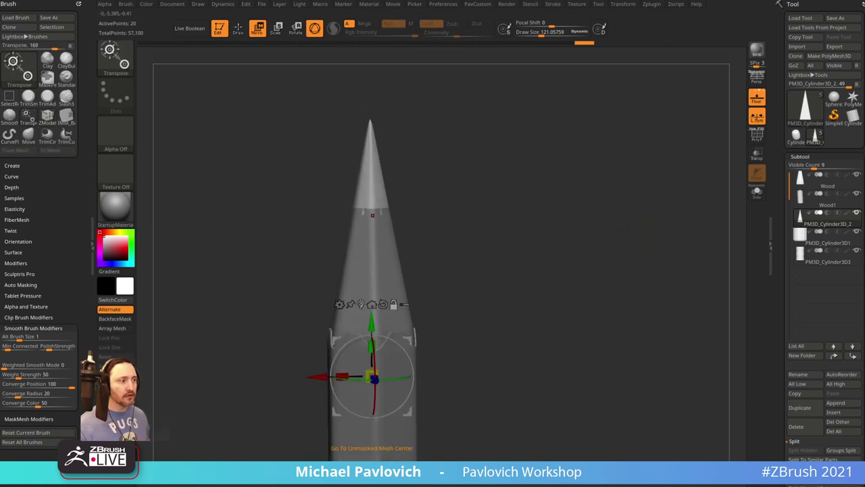
left_click(361, 305)
left_click_drag(452, 230, 447, 231, "shift")
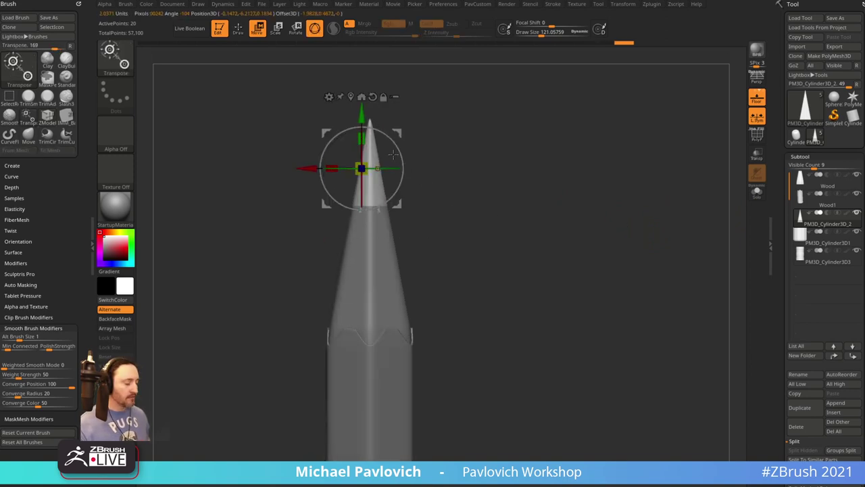
left_click(352, 97)
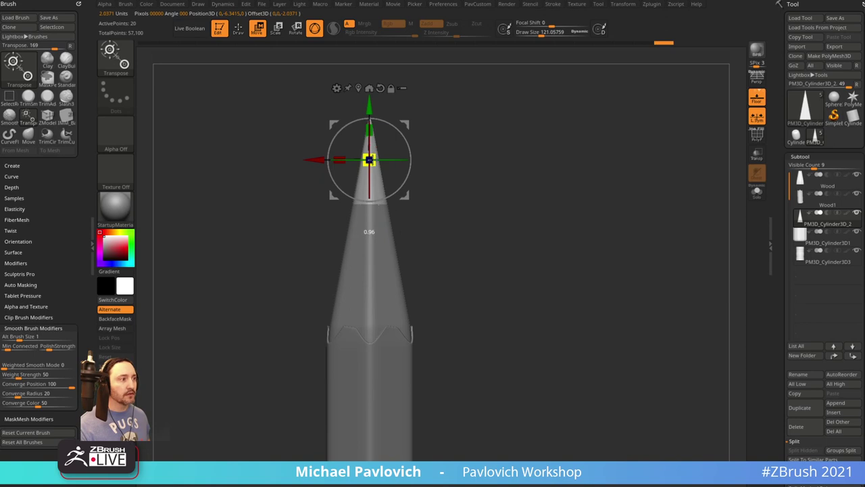
left_click_drag(368, 117, 369, 119)
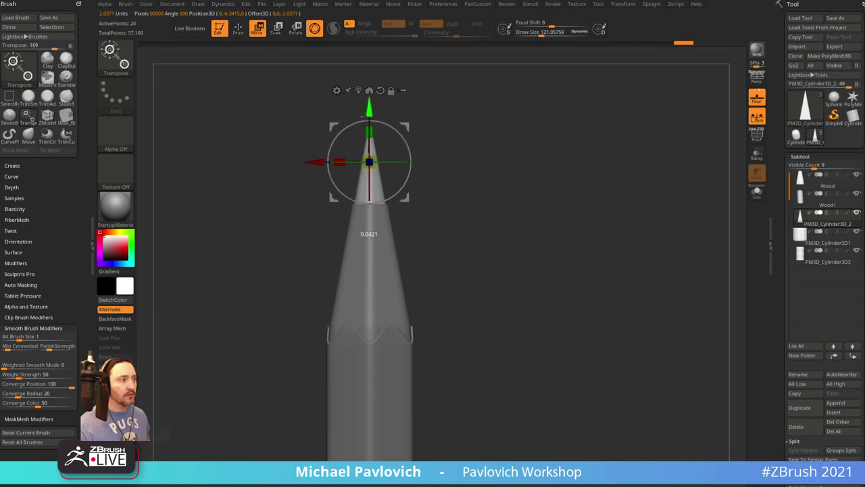
key("q")
Check the graphite tip against the whole pencil, and switch to the Standard brush with a draw size of about 200
right_click_drag(565, 248, 555, 218, "ctrl")
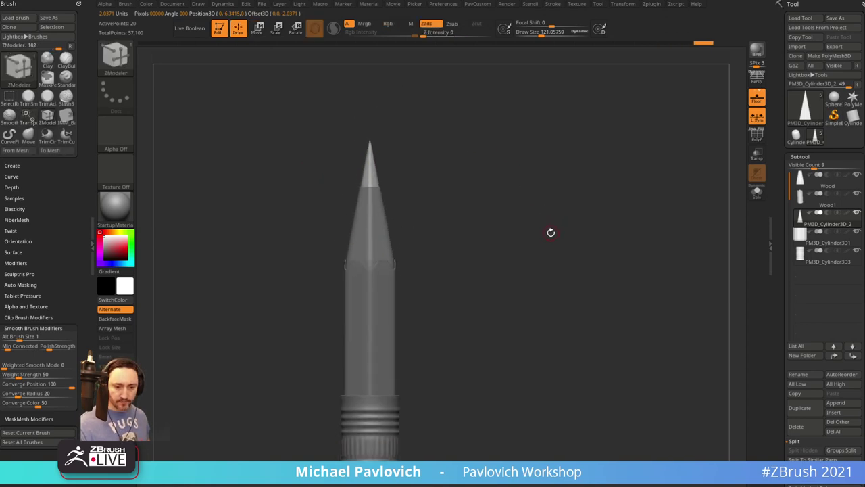
mouse_move(388, 198)
left_mouse_down()
mouse_move(399, 230)
mouse_move(464, 186)
mouse_move(466, 221)
left_mouse_up()
right_click_drag(465, 222, 488, 180, "alt")
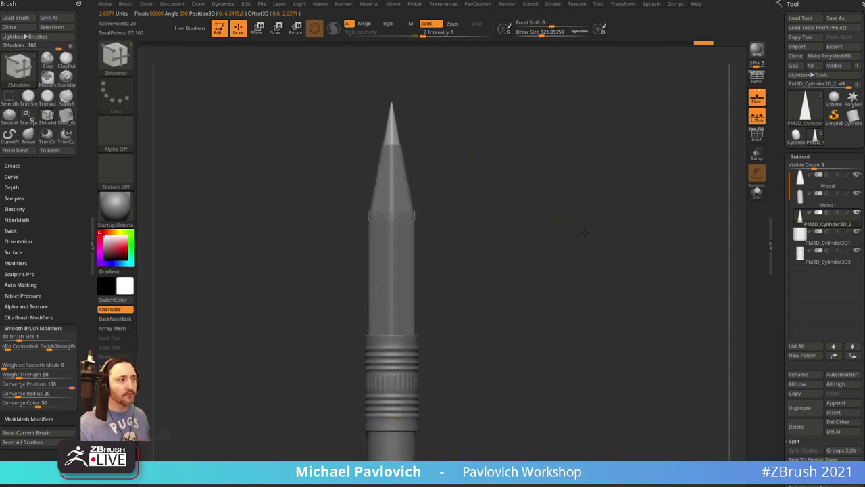
mouse_move(585, 231)
right_mouse_down("ctrl")
mouse_move(541, 203)
mouse_move(609, 242)
right_mouse_up("ctrl")
key("s")
left_click_drag(549, 225, 557, 223)
key("b")
key("s")
key("t")
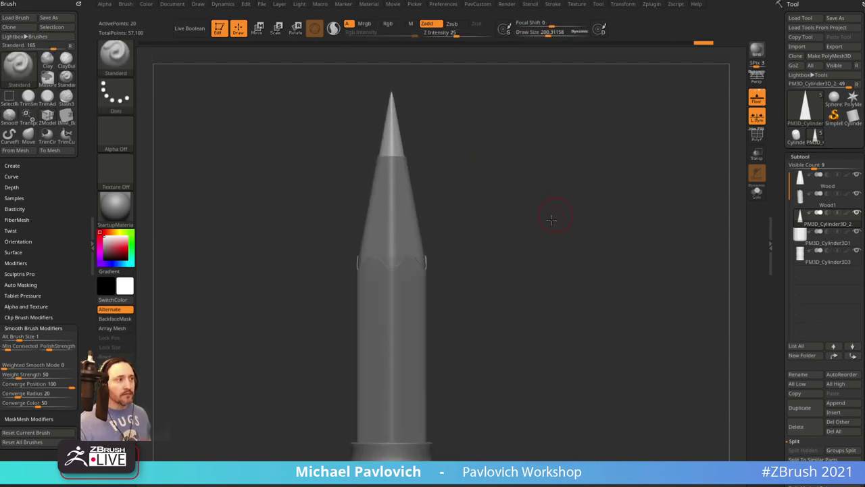
right_click_drag(562, 208, 551, 227, "alt")
Apply the graphite's dynamic subdivision and DynaMesh it at resolution 128 without freezing its subdivision levels
key("grave")
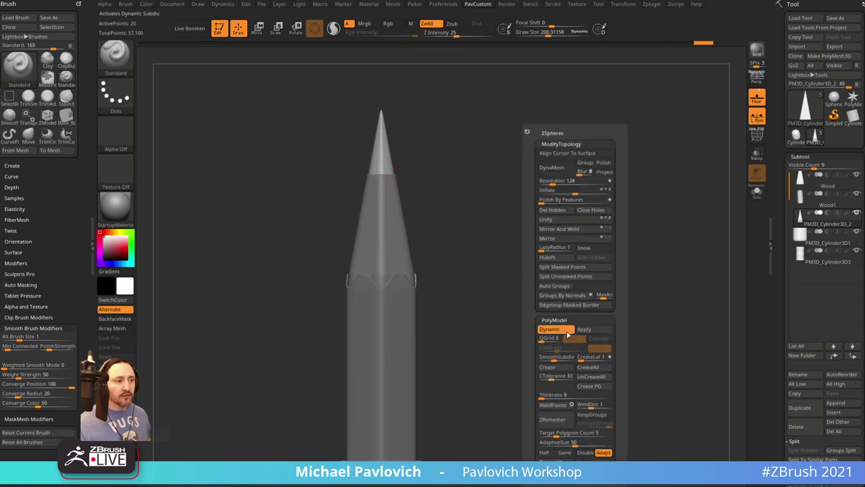
left_click(584, 329)
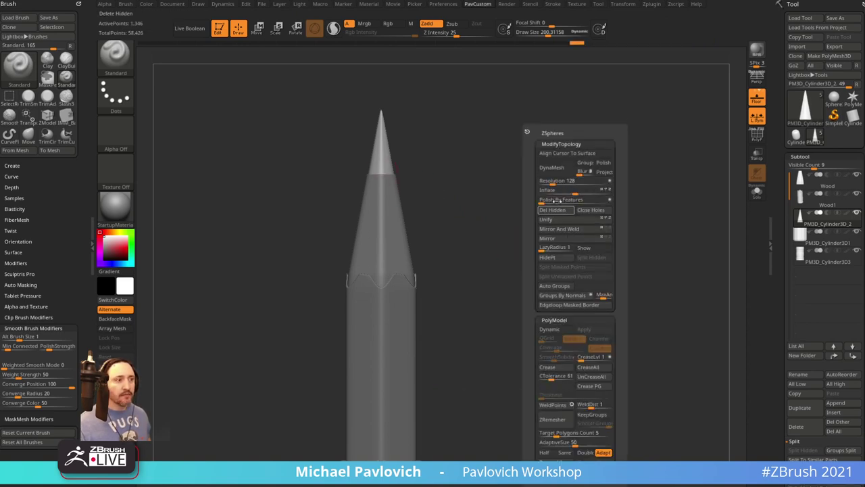
left_click(551, 168)
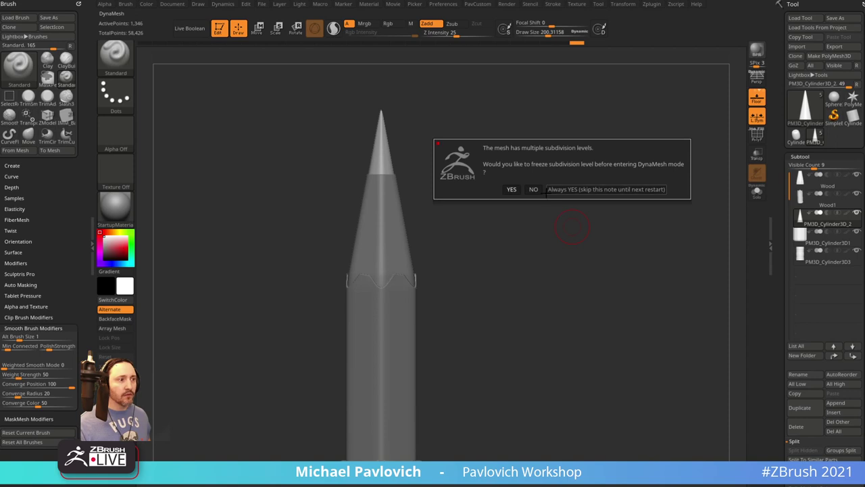
left_click(533, 190)
scroll(780, 256, "down", 2)
scroll(780, 257, "down", 6)
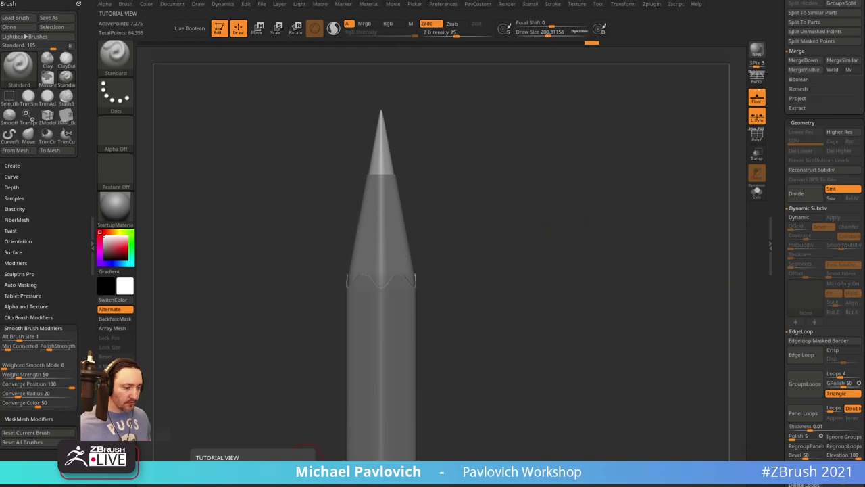
Switch to the browser, open the Intro to ZBrush artwork on ArtStation, and look through its YouTube playlist with the video paused
left_click_drag(486, 485, 512, 71)
left_click(163, 88)
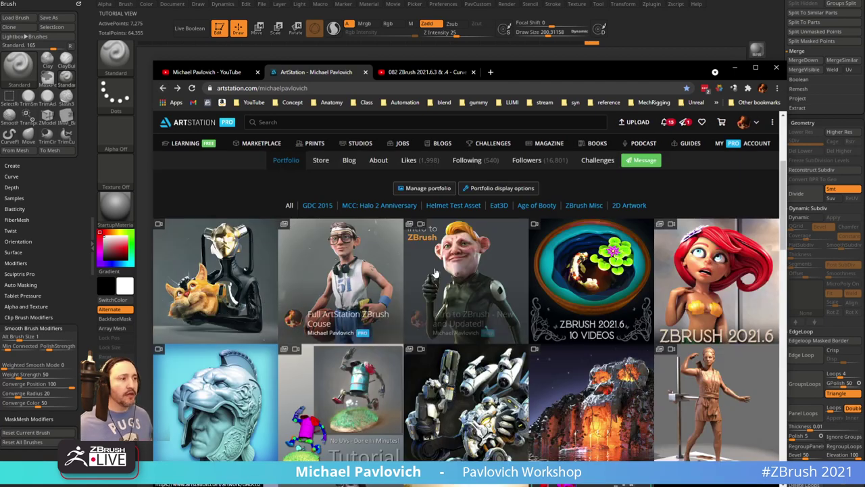
left_click(449, 262)
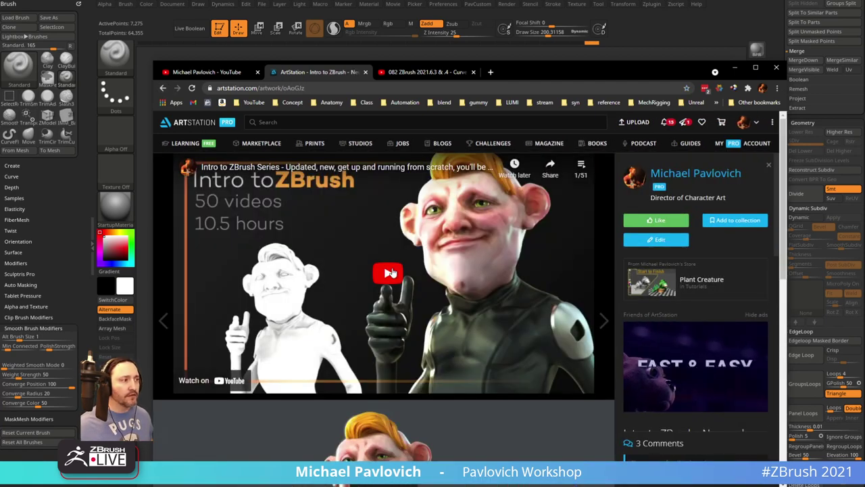
left_click(534, 353)
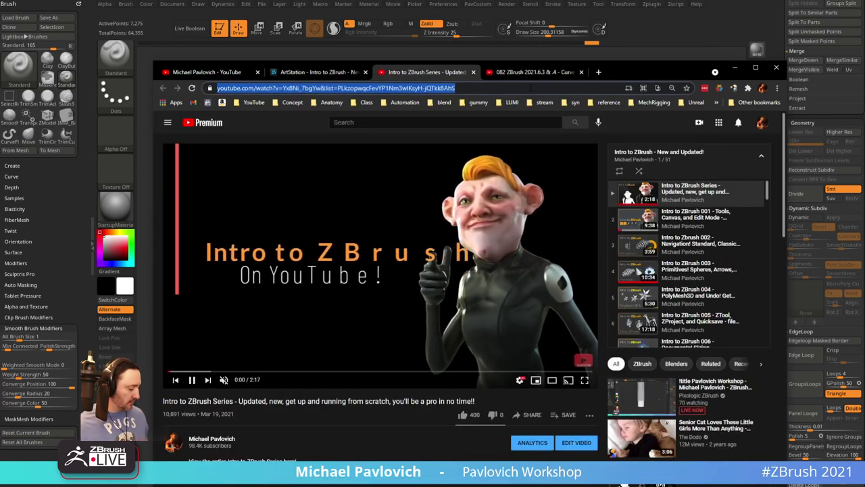
left_click(192, 380)
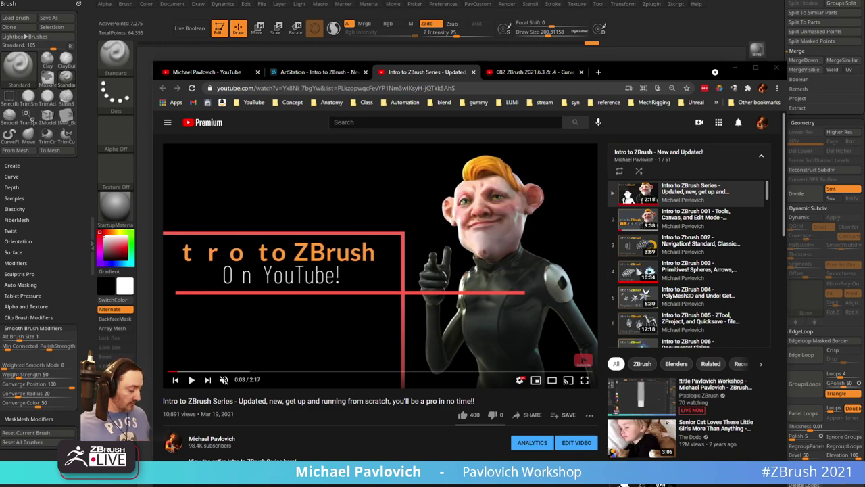
scroll(683, 220, "down", 2)
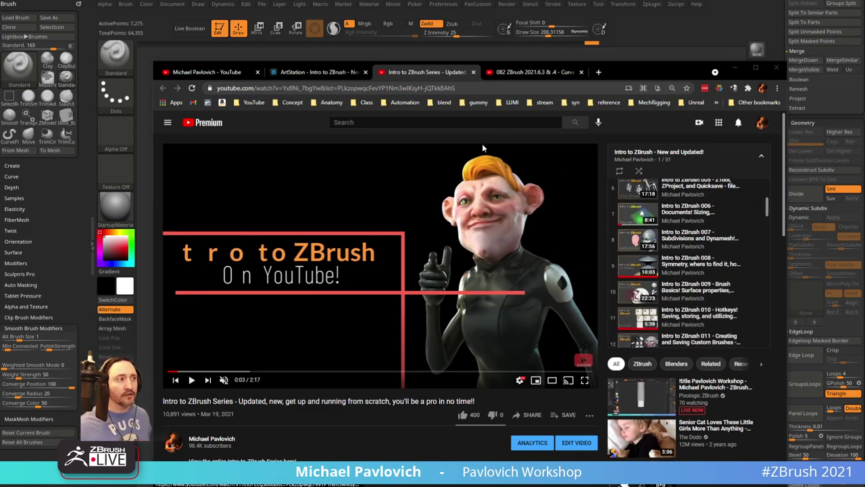
Open the full NEW Intro to ZBrush - ZBrush for Ideation playlist from the channel's YouTube playlists and select its web address
left_click(510, 74)
left_click(259, 103)
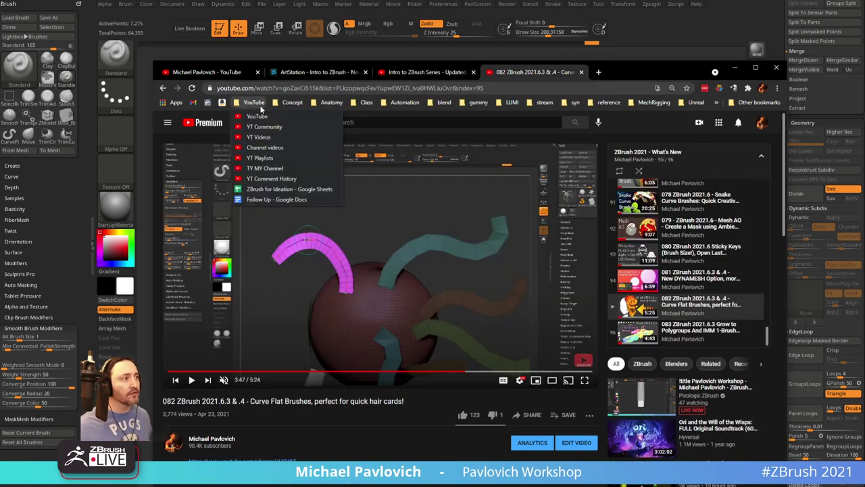
left_click(263, 159)
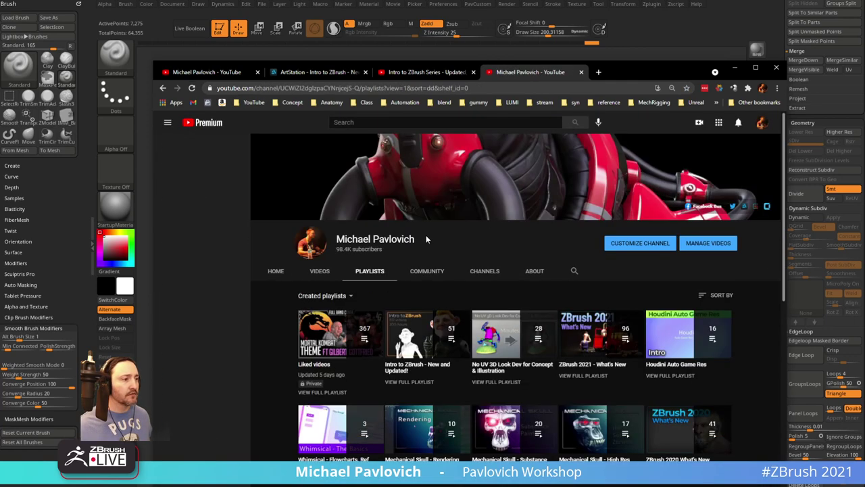
scroll(426, 284, "down", 3)
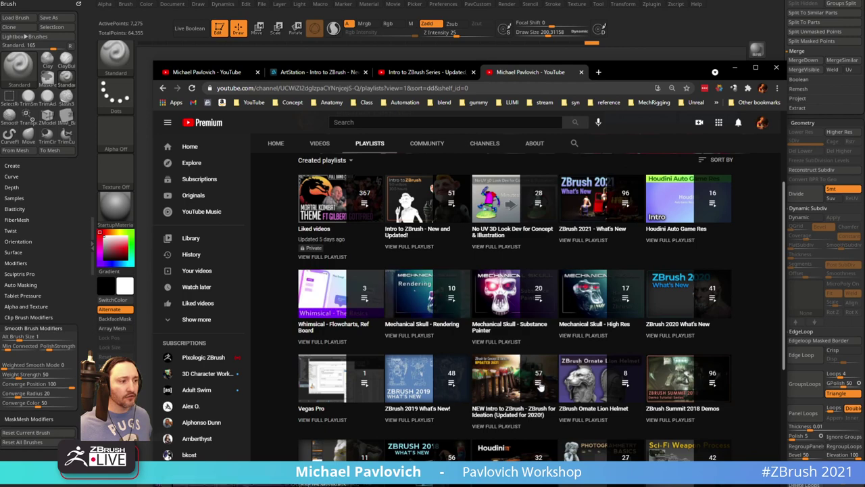
left_click(511, 428)
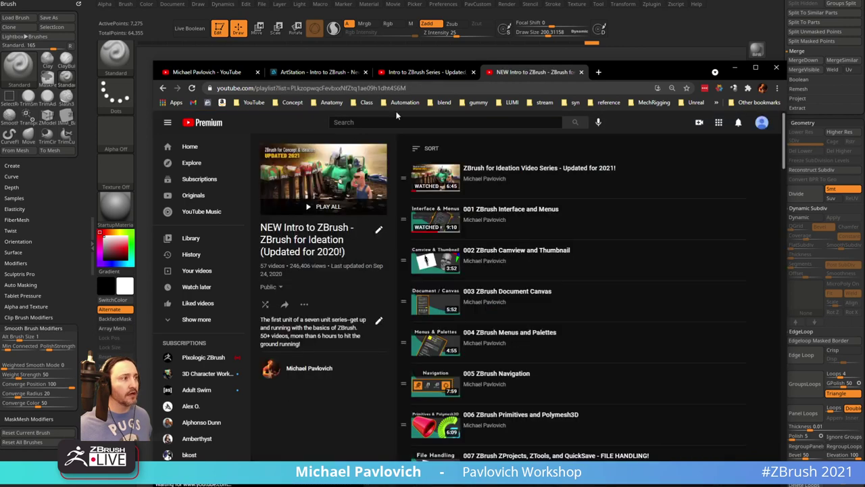
left_click(410, 88)
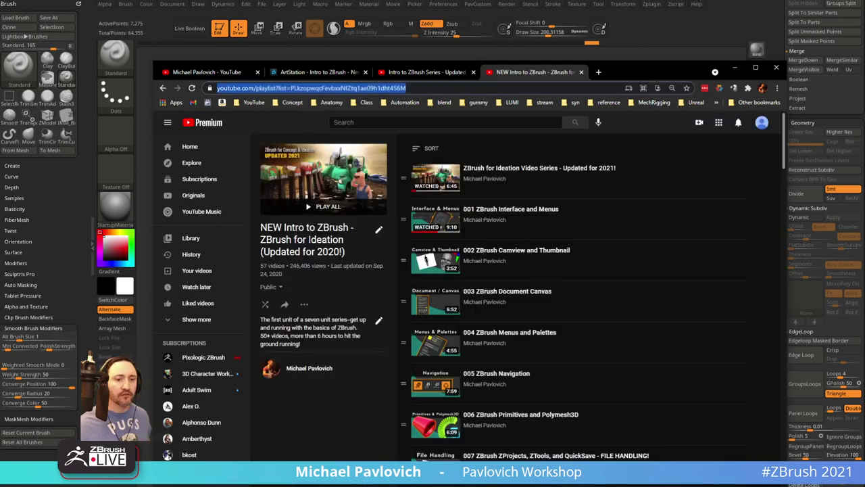
key("alt+Tab")
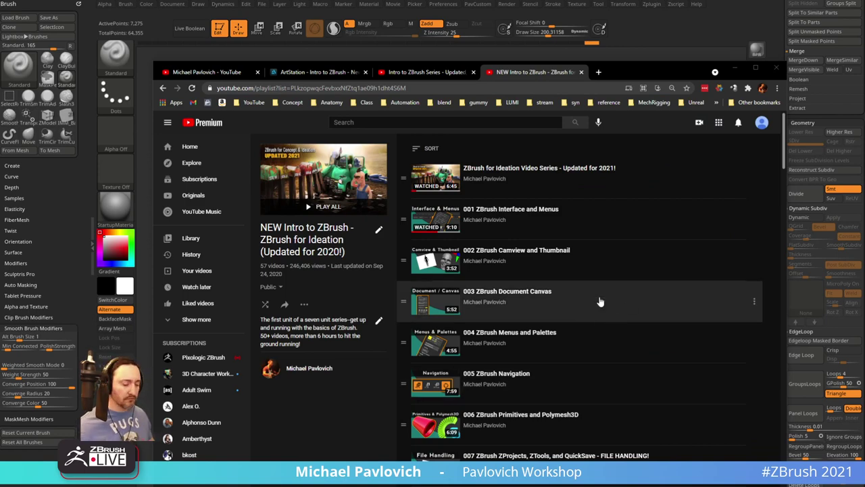
Search the ZBrush for Ideation playlist page for "custom" and go to the second match
left_click(544, 78)
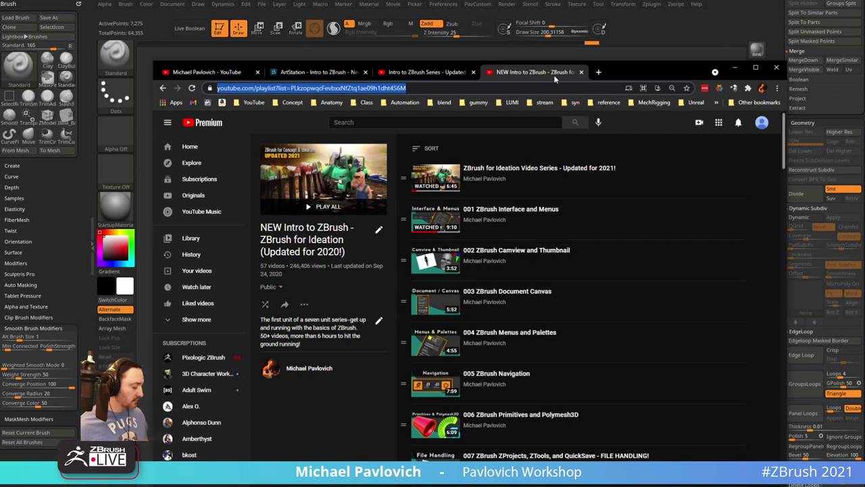
key("ctrl+f")
type("custom")
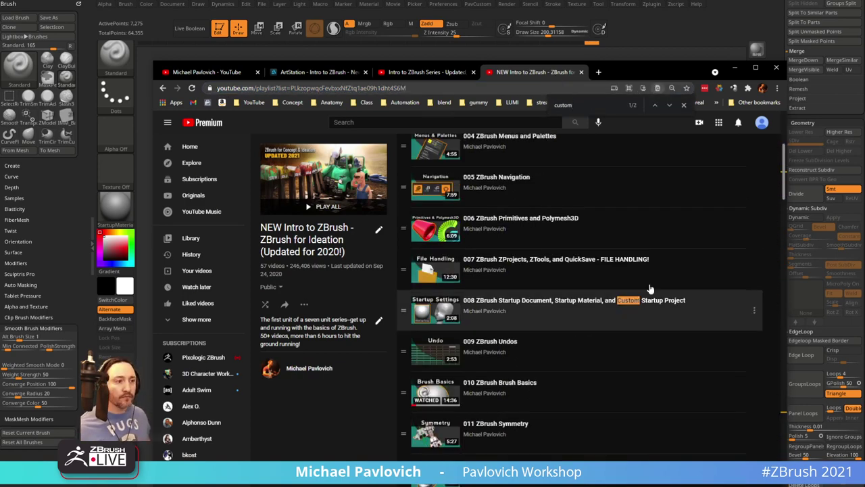
left_click(669, 104)
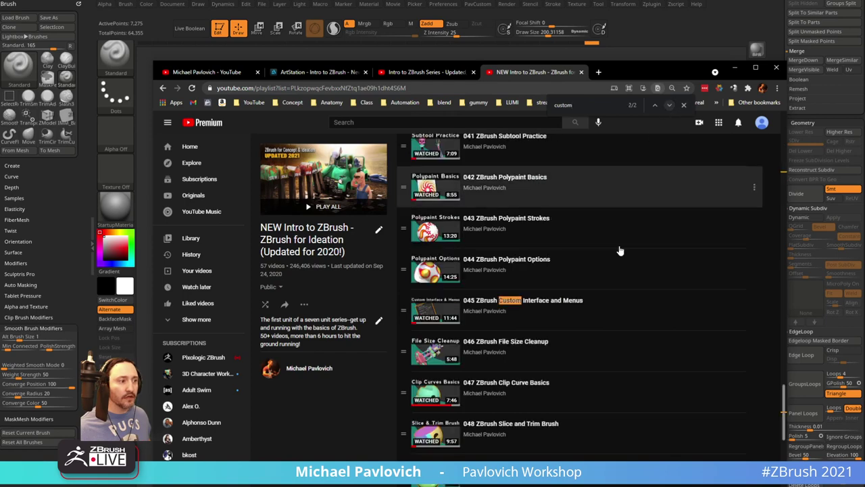
Search the Intro to ZBrush - New and Updated! video playlist for "custom" and go to the second match
left_click(425, 73)
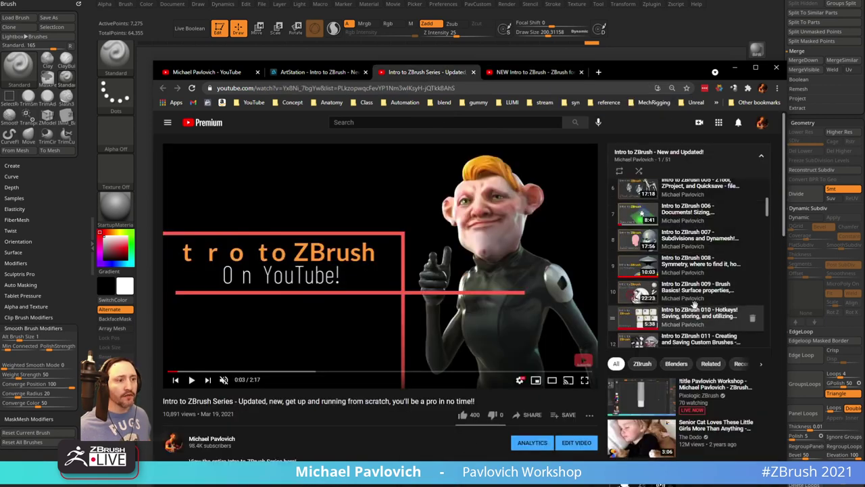
scroll(761, 217, "down", 3)
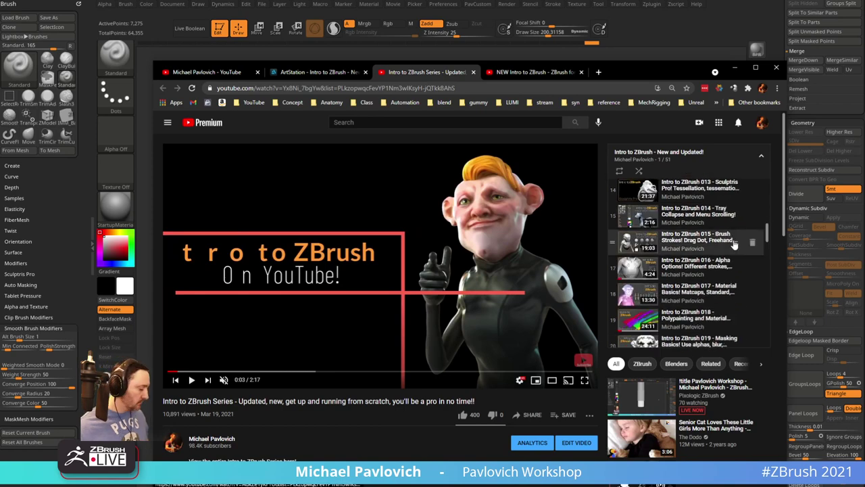
key("ctrl+f")
type("custom")
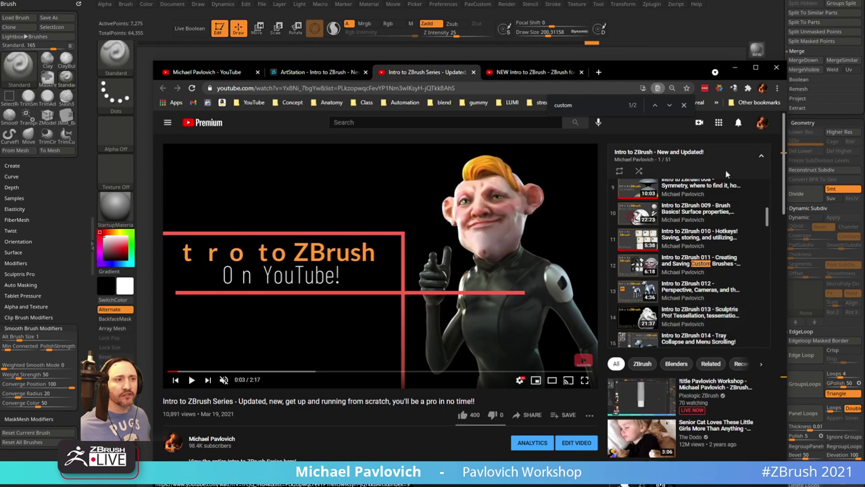
left_click(656, 105)
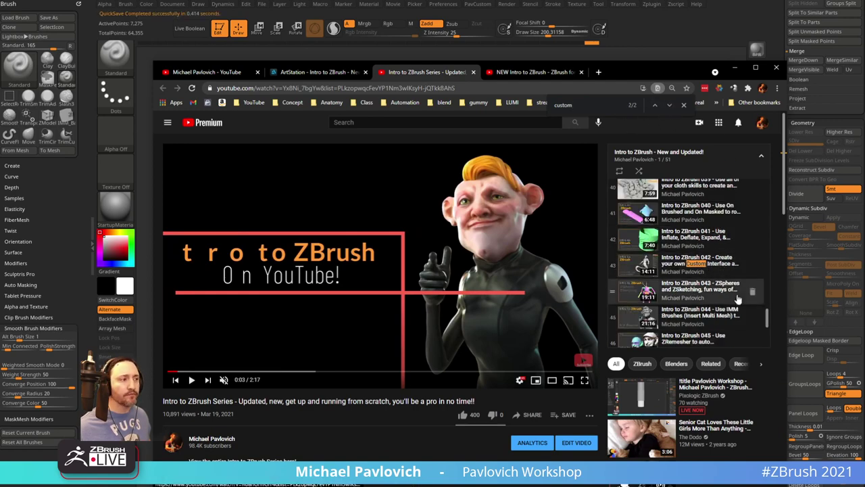
Switch back to ZBrush, append a ZSphere as a new subtool of the pencil, and make it the active subtool
left_click_drag(614, 72, 646, 486)
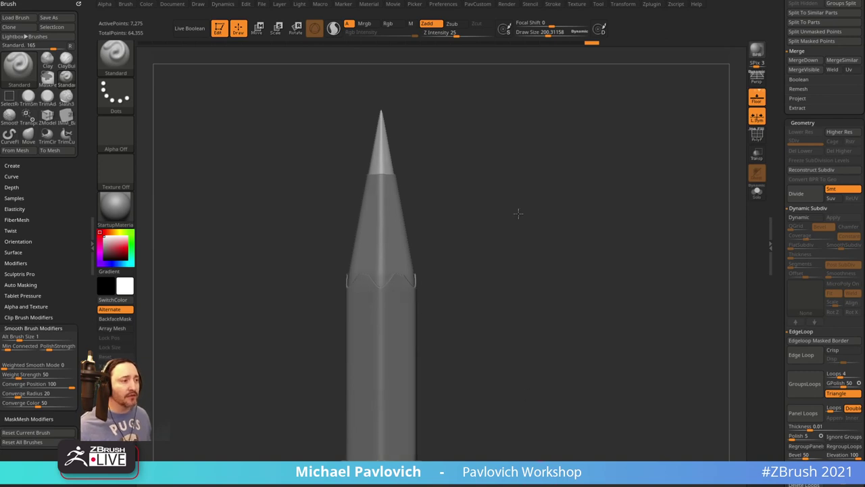
left_click_drag(518, 213, 503, 216)
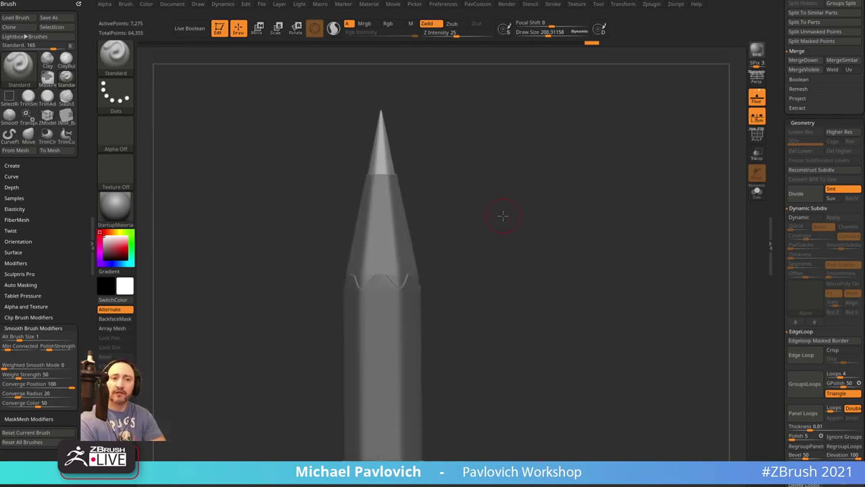
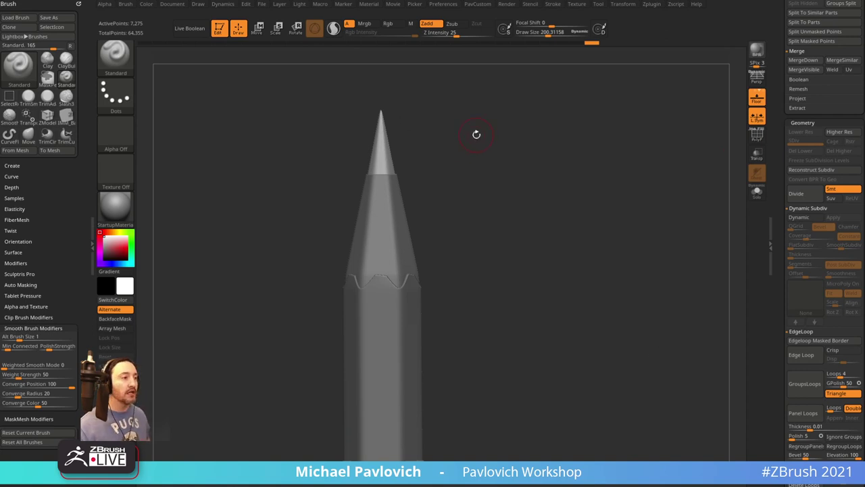
left_click_drag(475, 133, 573, 189)
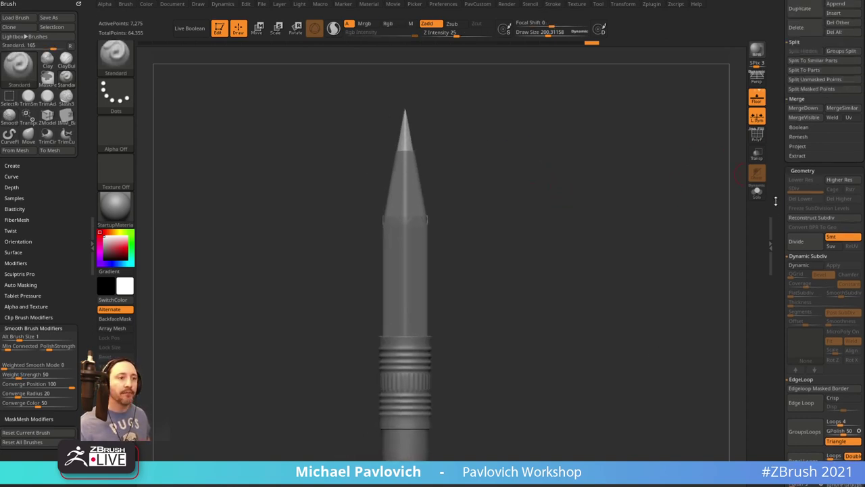
scroll(808, 336, "up", 10)
scroll(808, 336, "down", 3)
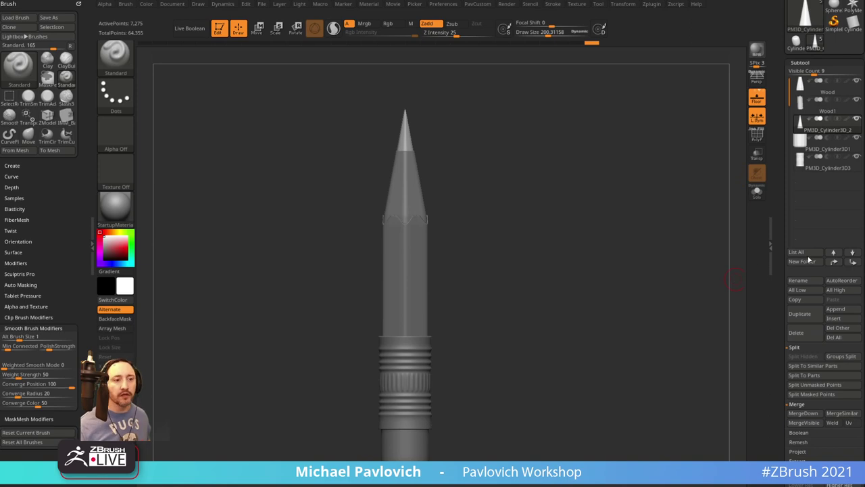
left_click(837, 309)
left_click(722, 380)
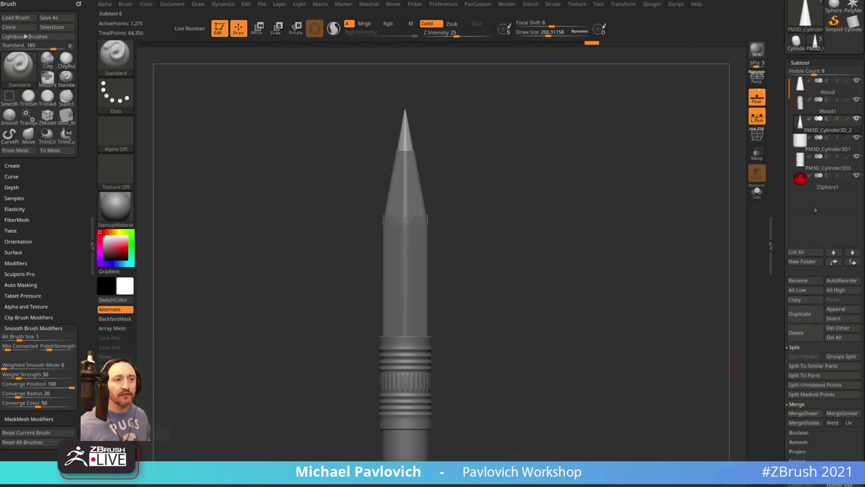
left_click(760, 157)
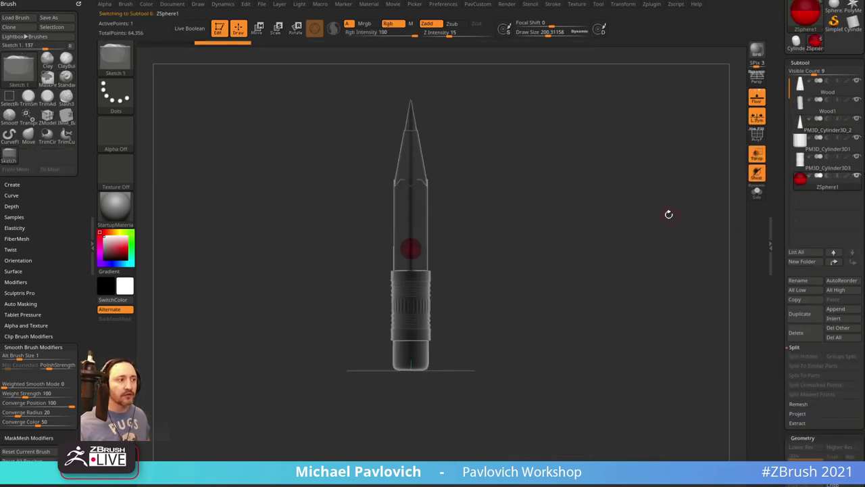
Move the root ZSphere to the side of the pencil barrel, add a child ZSphere to it, and pull the child outward
key("w")
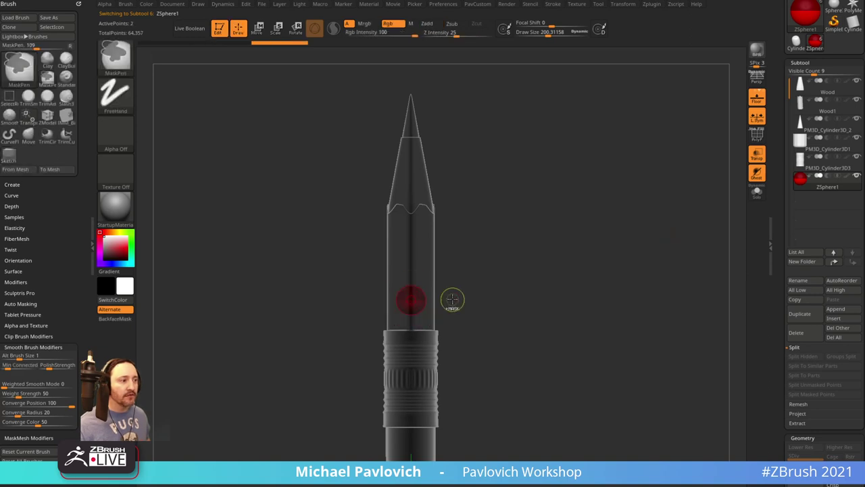
left_click_drag(414, 301, 438, 305)
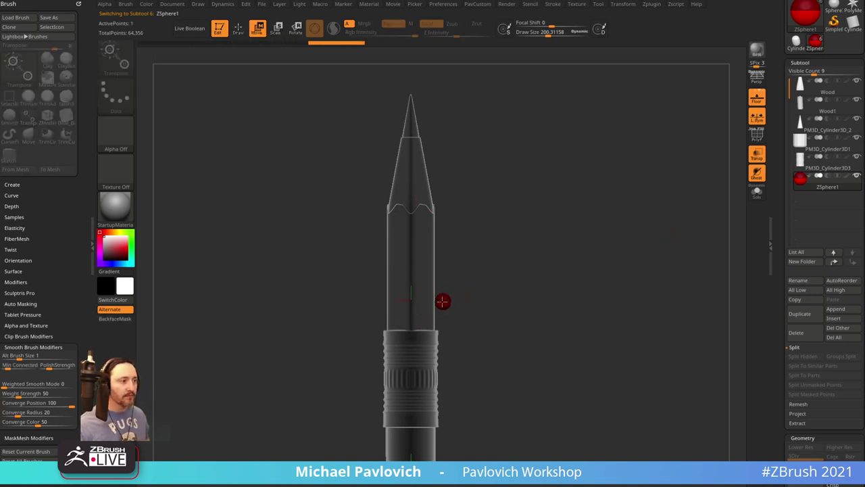
key("q")
mouse_move(479, 261)
right_mouse_down("ctrl")
mouse_move(495, 292)
mouse_move(496, 278)
mouse_move(452, 281)
right_mouse_up("ctrl")
left_click(430, 285)
key("w")
left_click_drag(426, 286, 372, 261)
right_click_drag(542, 199, 576, 209, "shift")
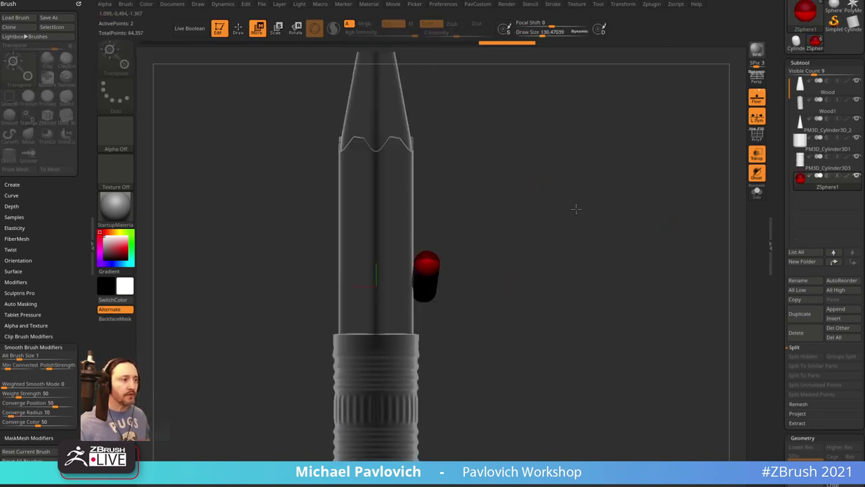
left_click_drag(429, 260, 350, 217)
right_click_drag(331, 238, 409, 251)
Insert a ZSphere midway along the link and reposition it and the end sphere to bend the chain around the barrel
key("q")
left_click(456, 247)
key("w")
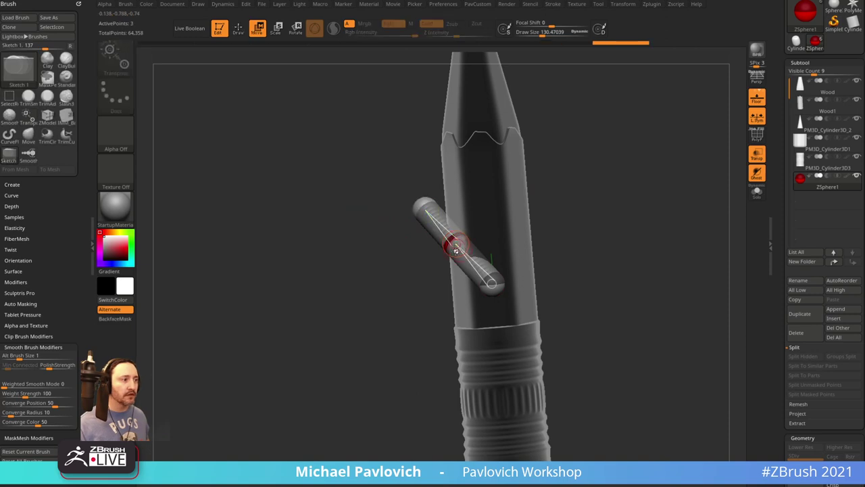
left_click_drag(457, 247, 441, 255)
right_click_drag(569, 214, 583, 260)
left_click_drag(430, 189, 450, 191)
right_click_drag(549, 187, 578, 184)
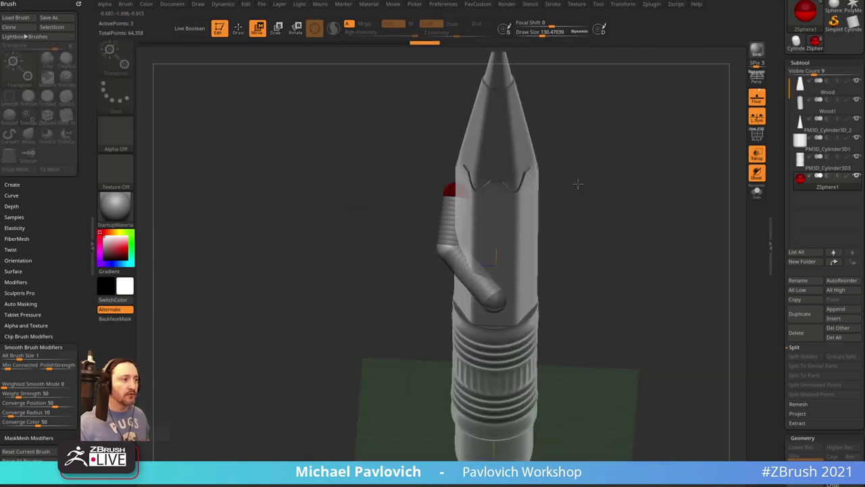
Insert a fourth ZSphere near the chain's free end and pull the end sphere across to the far side of the barrel
left_click_drag(578, 183, 619, 243)
key("q")
right_click_drag(604, 237, 572, 186)
key("w")
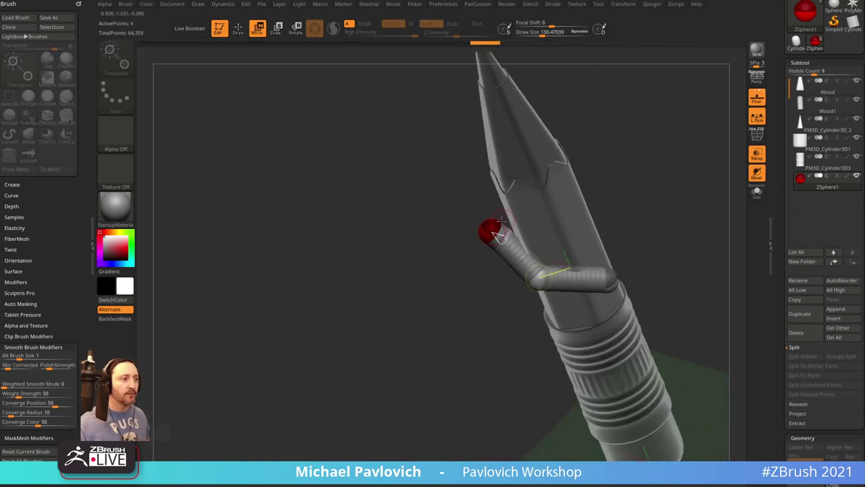
left_click_drag(496, 233, 577, 176)
Add a fifth ZSphere within the newest link and shift the surrounding spheres so the chain clears the barrel's faces
mouse_move(620, 158)
right_mouse_down()
mouse_move(640, 176)
mouse_move(653, 220)
right_mouse_up()
key("q")
left_click(516, 201)
key("w")
mouse_move(540, 166)
left_mouse_down()
mouse_move(534, 160)
mouse_move(545, 168)
left_mouse_up()
left_click_drag(519, 205, 494, 179)
mouse_move(589, 152)
right_mouse_down()
mouse_move(629, 133)
mouse_move(624, 125)
right_mouse_up()
left_click_drag(553, 195, 564, 200)
right_click_drag(599, 177, 615, 167)
Add a sixth ZSphere and move the end sphere so the chain nearly encircles the pencil
mouse_move(615, 166)
left_mouse_down()
mouse_move(683, 185)
mouse_move(484, 212)
mouse_move(404, 174)
mouse_move(396, 150)
left_mouse_up()
key("q")
key("w")
left_click_drag(547, 114, 528, 192)
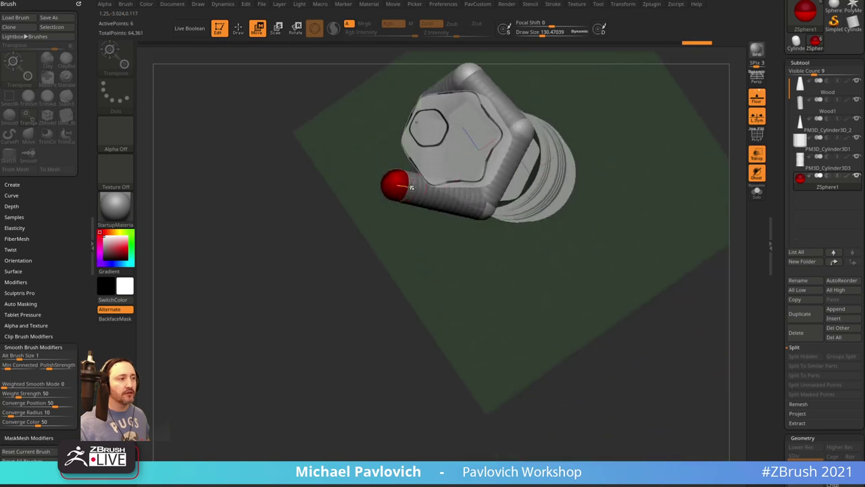
left_click_drag(397, 184, 406, 168)
left_click_drag(391, 201, 399, 135)
Insert a seventh ZSphere in the middle of the last link and pull it outward from the barrel
key("q")
left_click(438, 203)
left_click_drag(548, 153, 525, 158)
key("w")
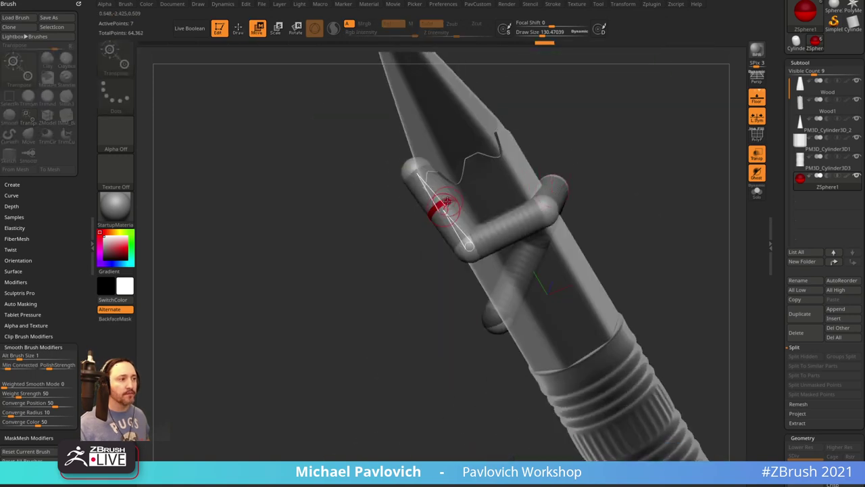
left_click_drag(443, 205, 430, 209)
left_click_drag(644, 193, 459, 221)
Add an eighth ZSphere at the joint on the barrel's front and draw it out as a side branch
key("q")
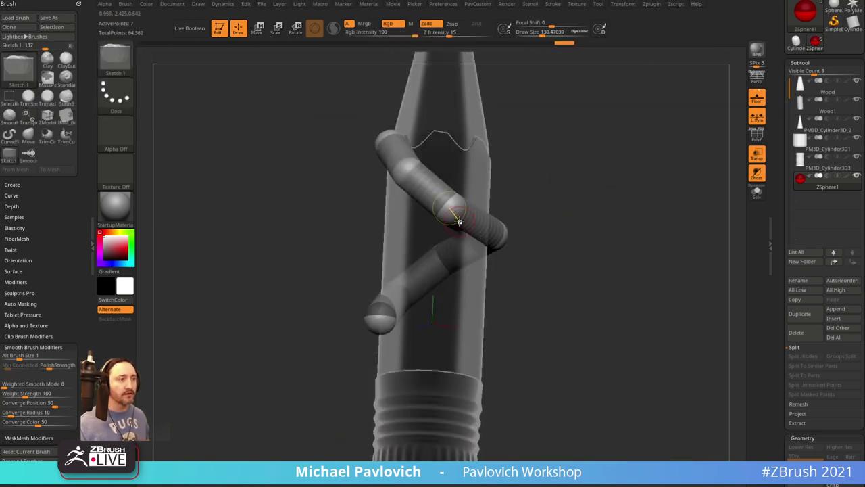
left_click(451, 218)
left_click_drag(538, 192, 500, 196)
key("w")
mouse_move(443, 219)
left_mouse_down()
mouse_move(429, 236)
mouse_move(396, 241)
mouse_move(560, 230)
mouse_move(525, 251)
mouse_move(533, 244)
mouse_move(490, 235)
left_mouse_up()
Add a ninth ZSphere along the branch and position its spheres so the branch wraps across the barrel
key("q")
left_click(424, 246)
key("w")
mouse_move(411, 246)
left_mouse_down()
mouse_move(342, 226)
mouse_move(267, 255)
left_mouse_up()
left_click_drag(444, 229, 396, 231)
mouse_move(474, 230)
left_mouse_down()
mouse_move(435, 205)
mouse_move(292, 217)
left_mouse_up()
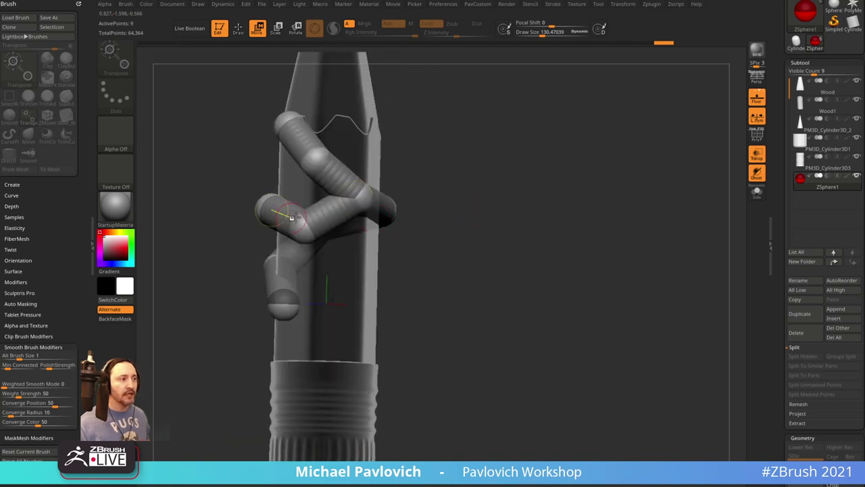
Dock the Stroke palette in the tray, expand Curves Helper, and try to create a curve with Append New enabled
mouse_move(492, 206)
left_mouse_down("alt")
mouse_move(556, 220)
mouse_move(577, 213)
mouse_move(500, 236)
mouse_move(624, 232)
mouse_move(574, 234)
mouse_move(622, 222)
mouse_move(611, 142)
left_mouse_up("alt")
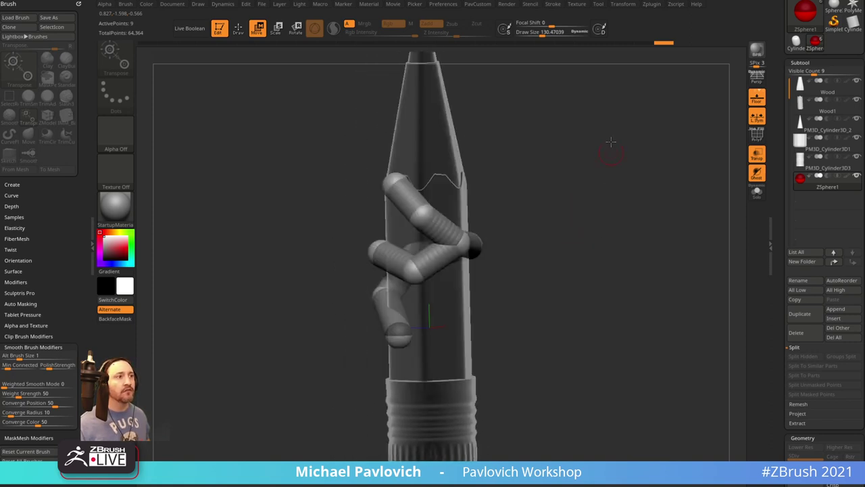
left_click(631, 5)
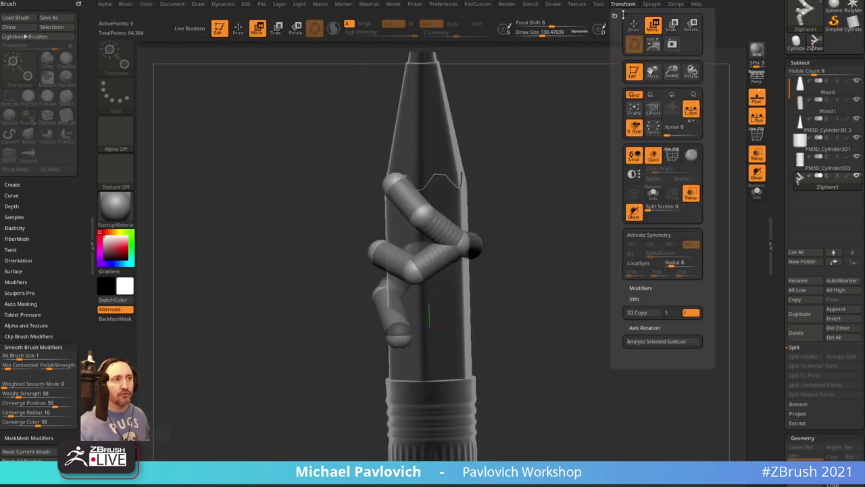
left_click(554, 5)
mouse_move(565, 19)
left_mouse_down()
mouse_move(332, 72)
mouse_move(66, 88)
left_mouse_up()
left_click(23, 186)
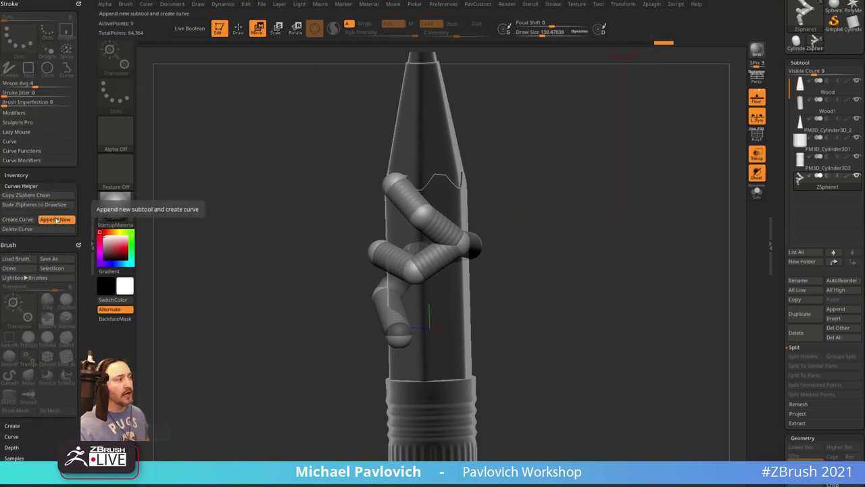
left_click(25, 221)
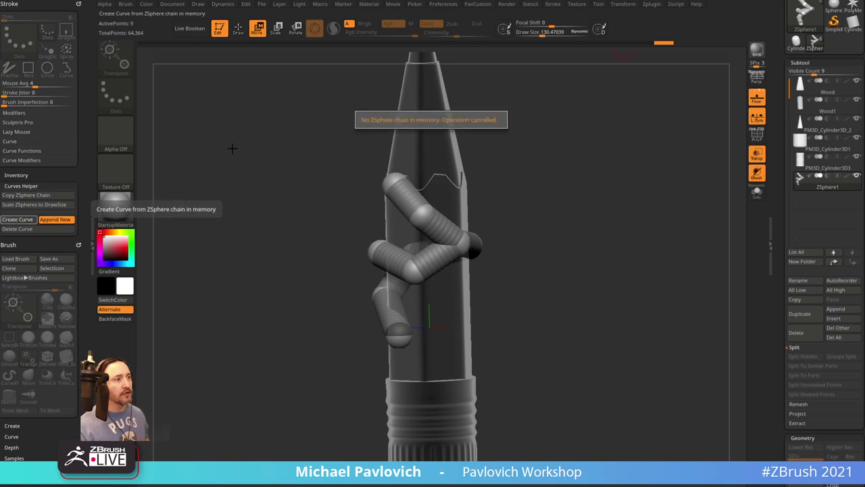
Copy the ZSphere chain, create a curve from it in a new subtool, and hide the ZSphere subtool
left_click(26, 195)
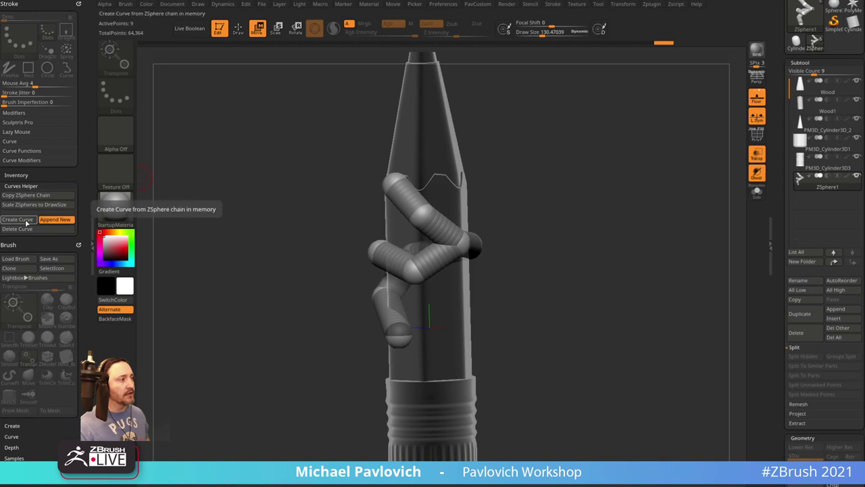
left_click(21, 220)
left_click(858, 176)
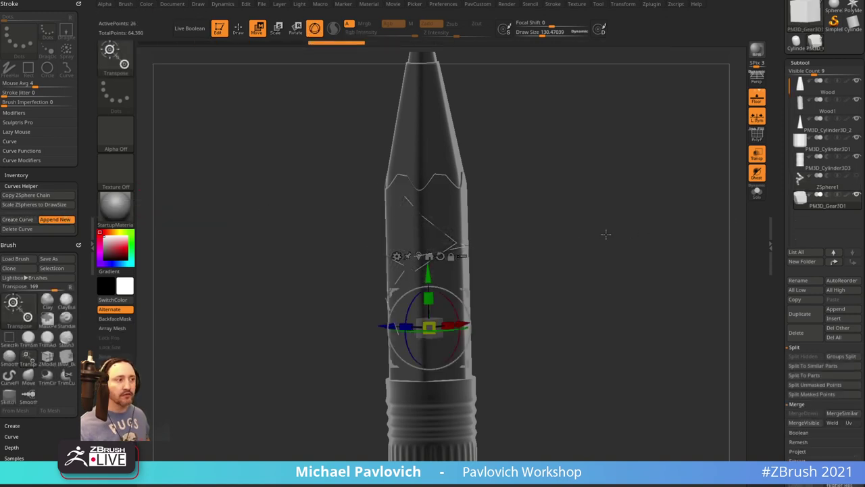
mouse_move(606, 235)
left_mouse_down()
mouse_move(654, 245)
mouse_move(499, 282)
left_mouse_up()
mouse_move(576, 221)
left_mouse_down()
mouse_move(559, 249)
mouse_move(571, 243)
left_mouse_up()
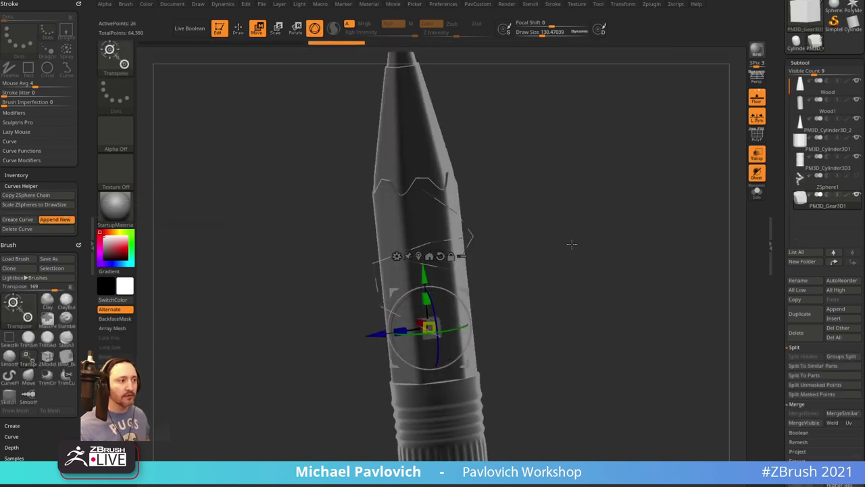
Choose the IMM Army Curve brush and its Bike Chain mesh
key("q")
key("b")
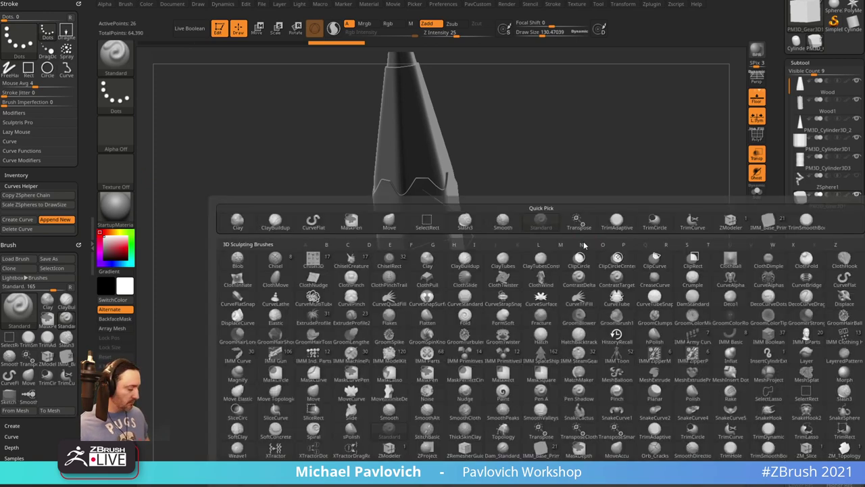
key("i")
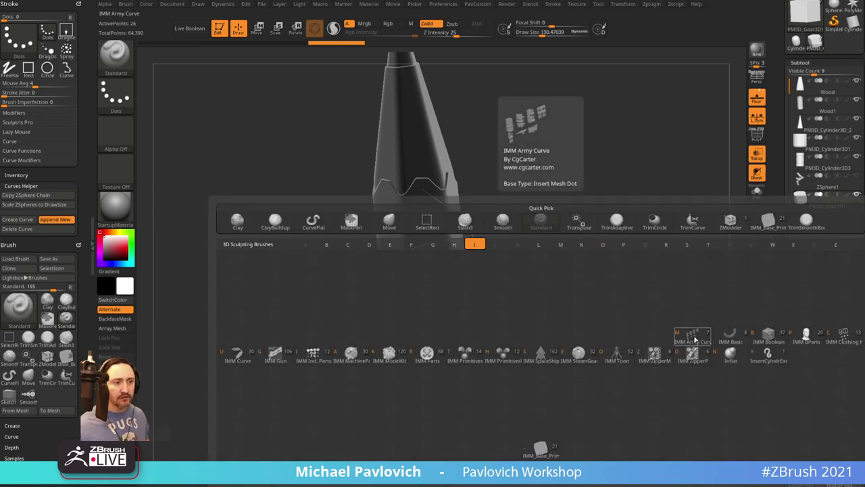
left_click(696, 340)
key("m")
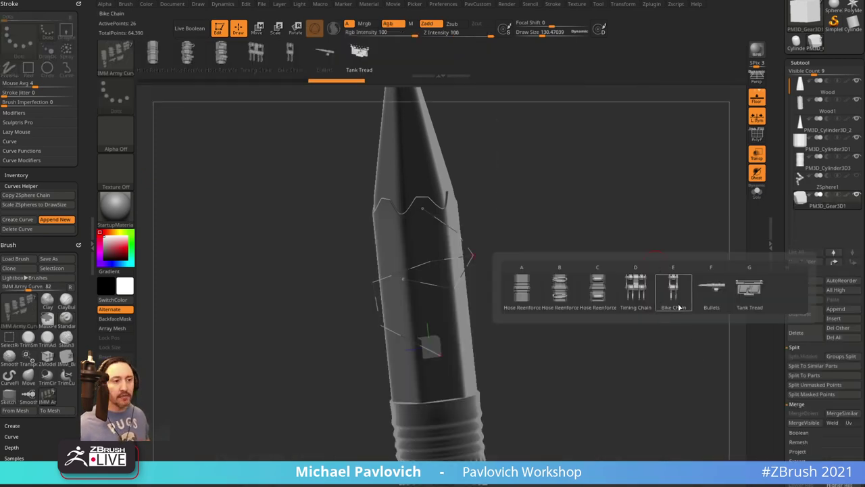
left_click(673, 291)
Apply the Bike Chain mesh along the branching curve and inspect how it wraps around the pencil barrel
left_click_drag(585, 300, 608, 253)
left_click(437, 204)
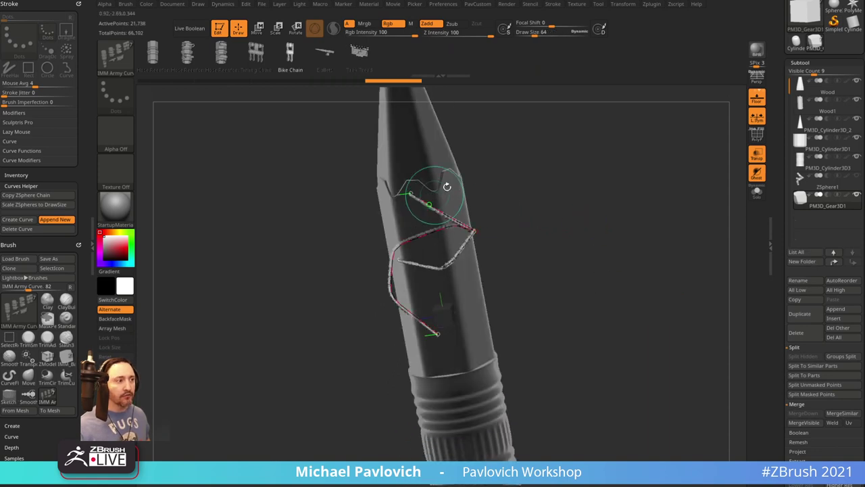
mouse_move(632, 193)
left_mouse_down()
mouse_move(608, 198)
mouse_move(624, 187)
mouse_move(685, 198)
mouse_move(559, 215)
left_mouse_up()
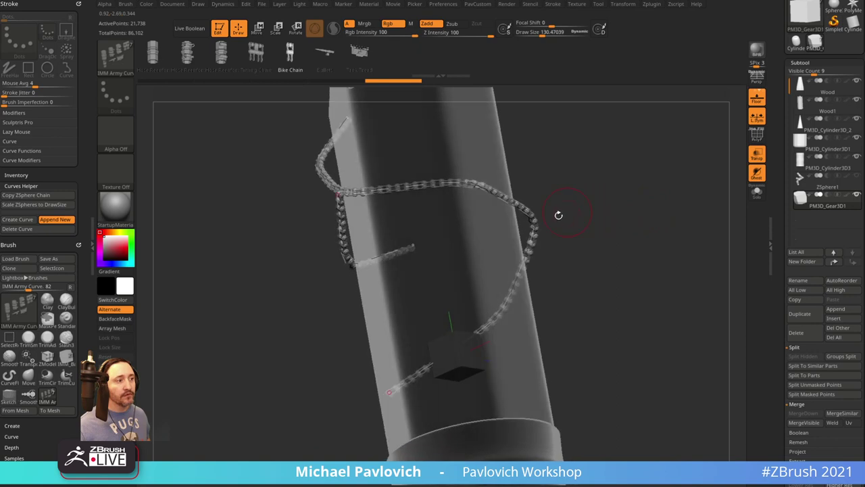
mouse_move(507, 135)
left_mouse_down()
mouse_move(629, 189)
mouse_move(594, 186)
mouse_move(605, 183)
left_mouse_up()
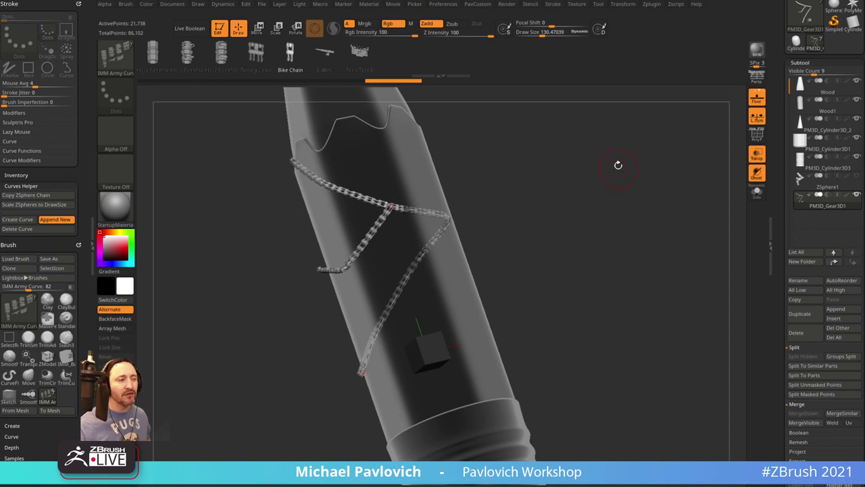
left_click_drag(619, 165, 687, 175)
mouse_move(558, 202)
left_mouse_down()
mouse_move(526, 215)
mouse_move(354, 226)
left_mouse_up()
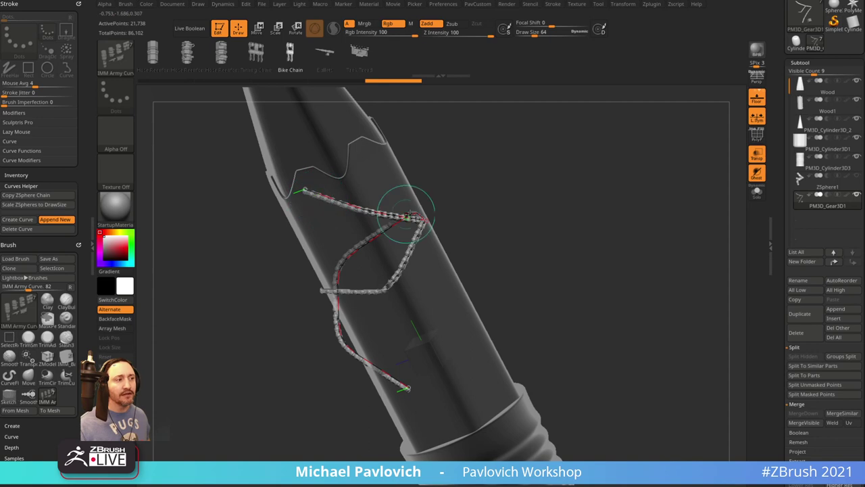
Expand the Curve, Curve Functions and Curve Modifiers settings of the Stroke palette
left_click_drag(504, 202, 386, 230)
left_click_drag(443, 205, 552, 175)
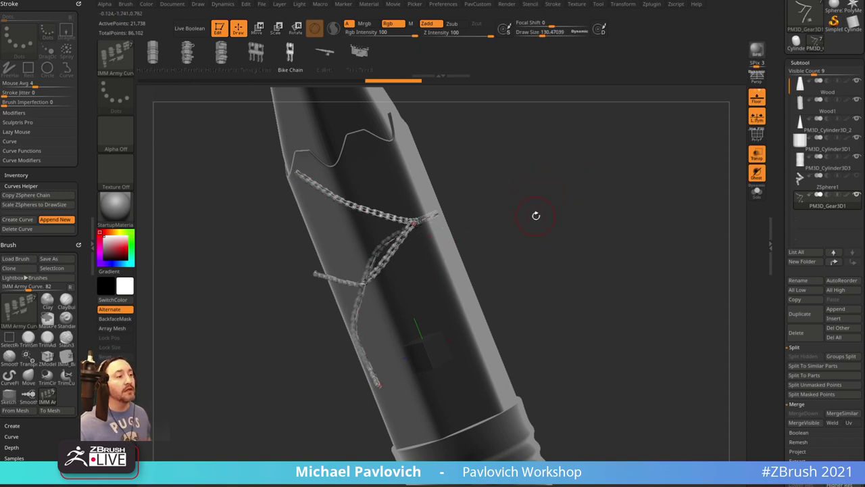
left_click_drag(536, 216, 513, 165)
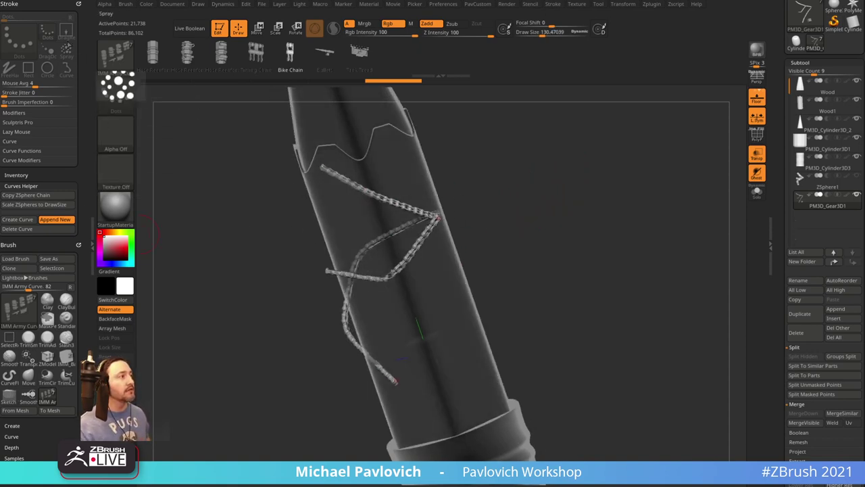
left_click(23, 160, "shift")
left_click(24, 151, "shift")
left_click(21, 141, "shift")
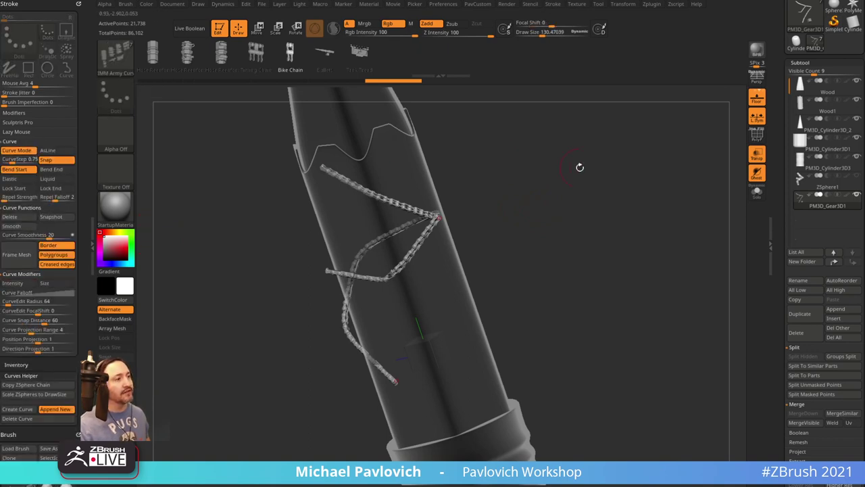
key("b")
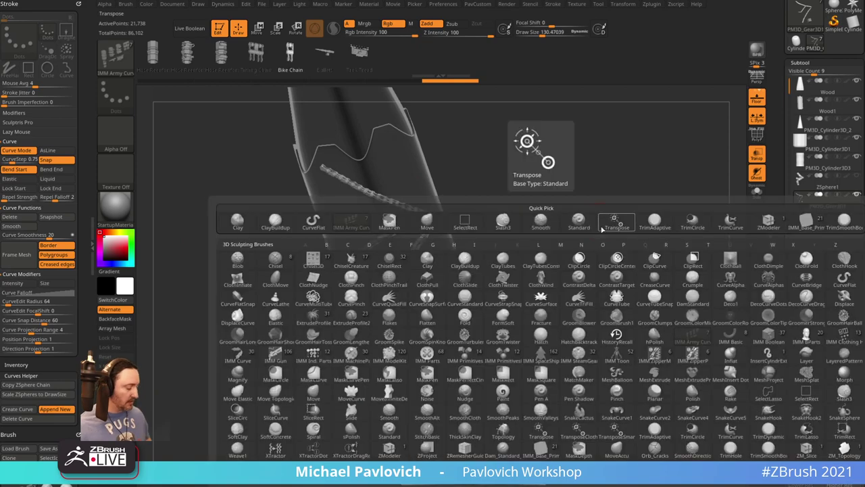
key("i")
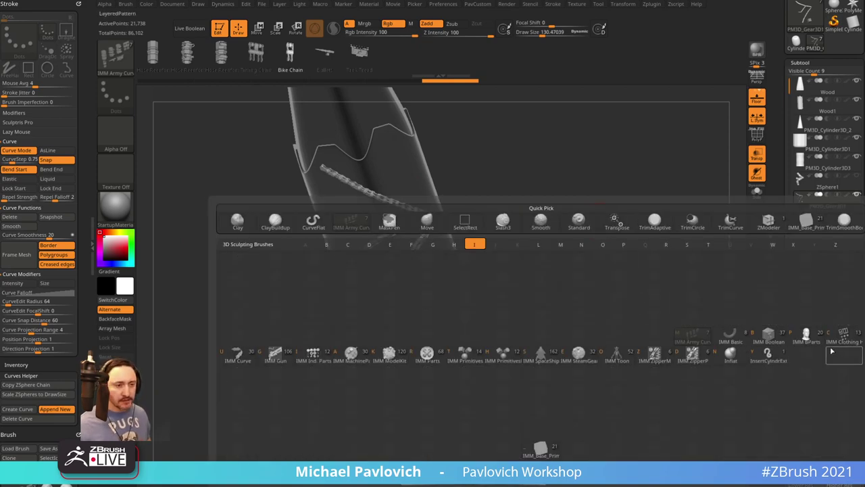
key("ctrl+shift")
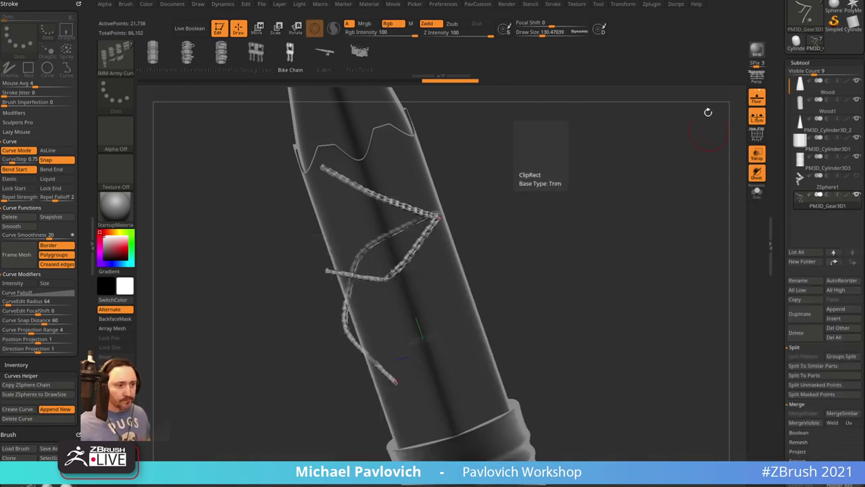
Try the Bullets mesh along the branching curve in place of the bike chain, and undo the replacement
key("m")
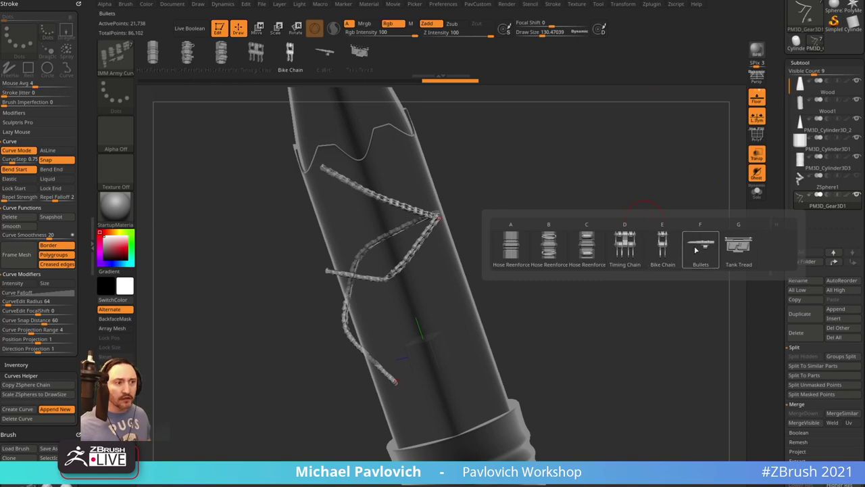
left_click(702, 238)
left_click_drag(685, 223, 558, 202)
left_click(408, 235)
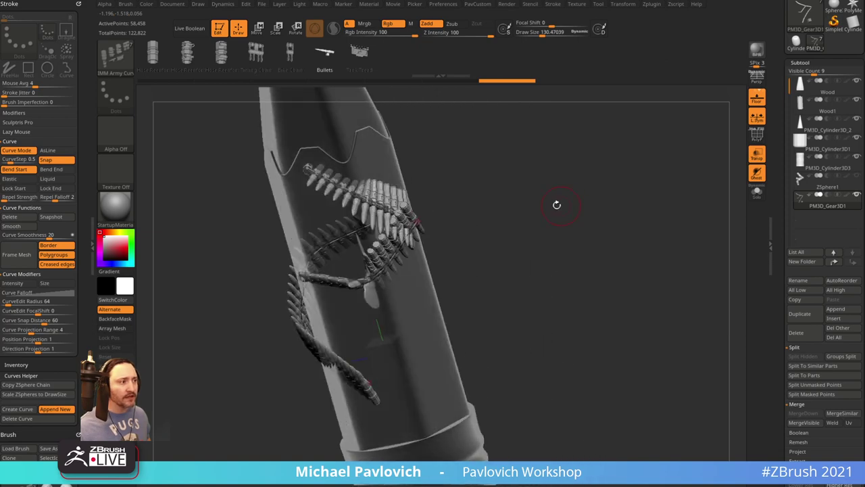
key("ctrl+z")
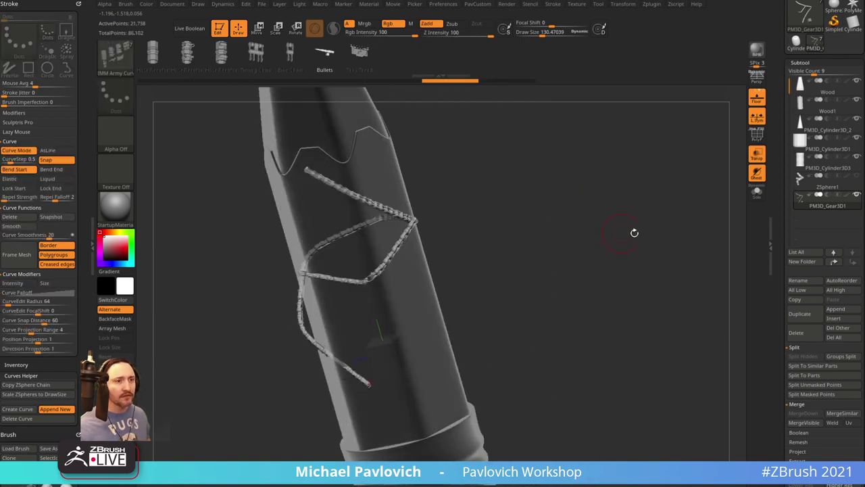
mouse_move(828, 207)
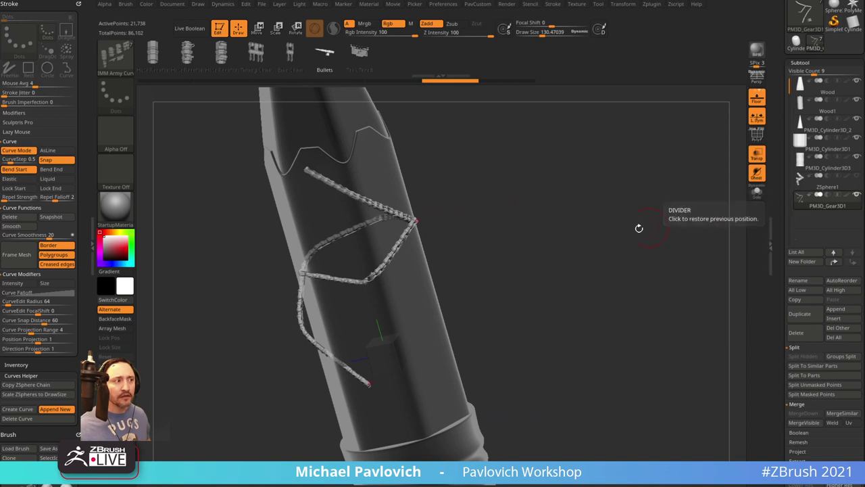
Split the masked points of the chain mesh off into their own subtool
key("2")
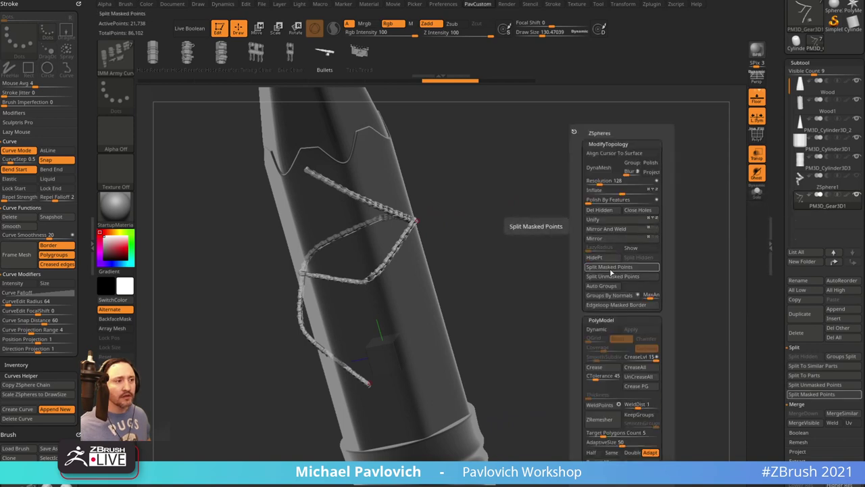
left_click(613, 270)
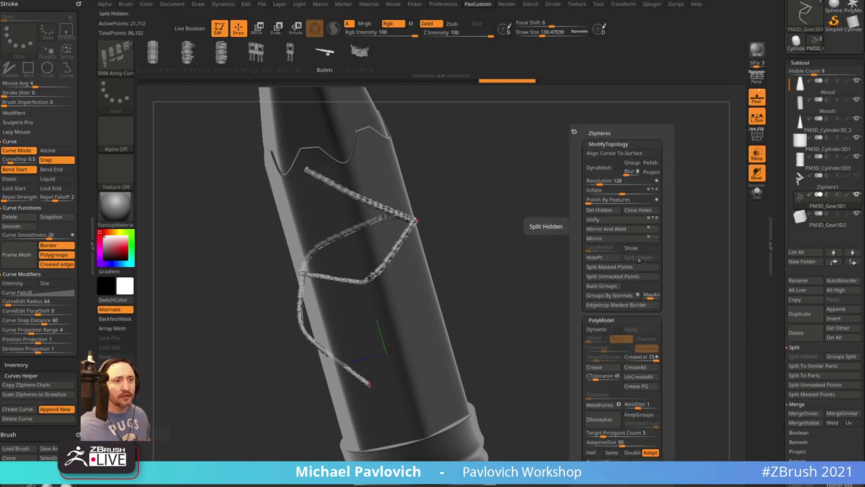
mouse_move(838, 217)
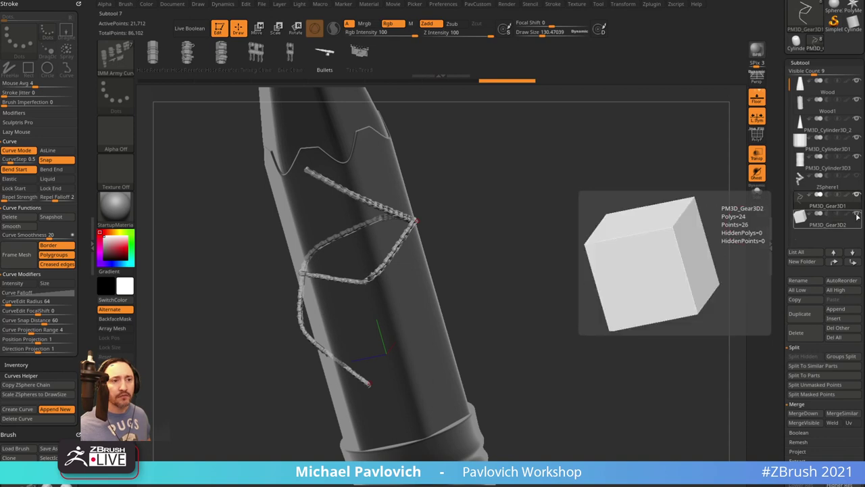
Load the Bracelet Link mesh of the IMM Curve brush and apply it to the curves wrapped around the cylinder
mouse_move(583, 198)
left_mouse_down()
mouse_move(560, 199)
mouse_move(616, 199)
mouse_move(574, 222)
left_mouse_up()
key("b")
key("i")
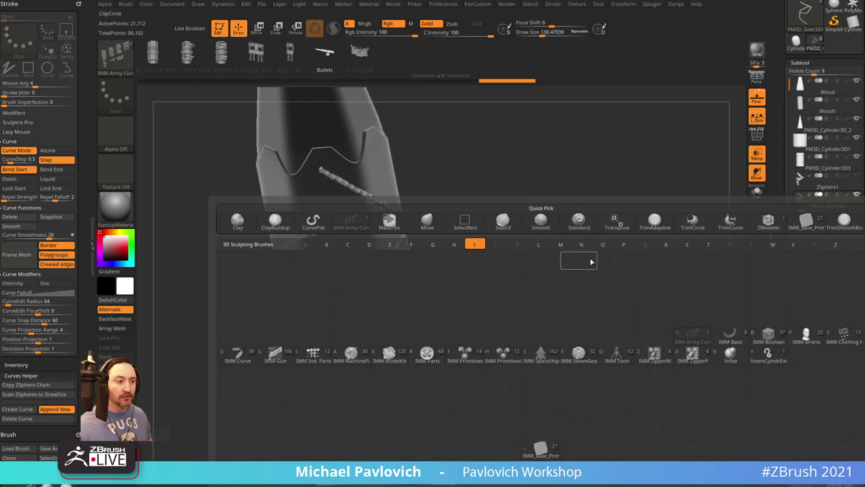
left_click(237, 353)
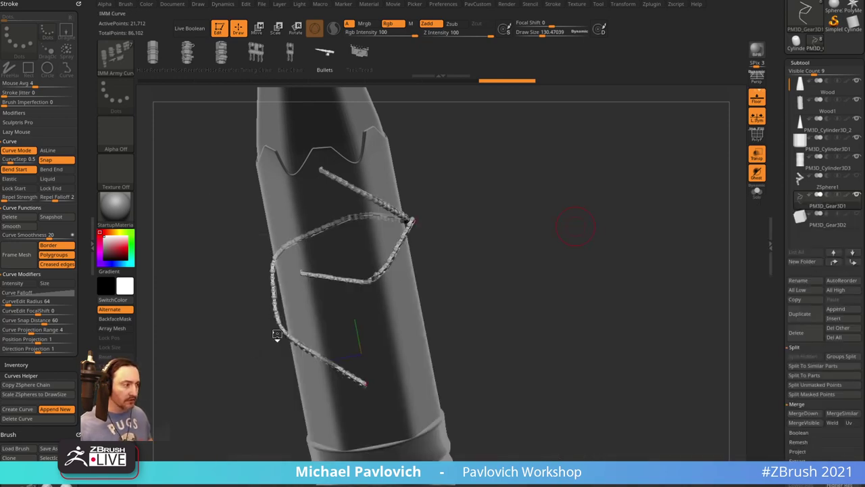
key("m")
left_click(564, 346)
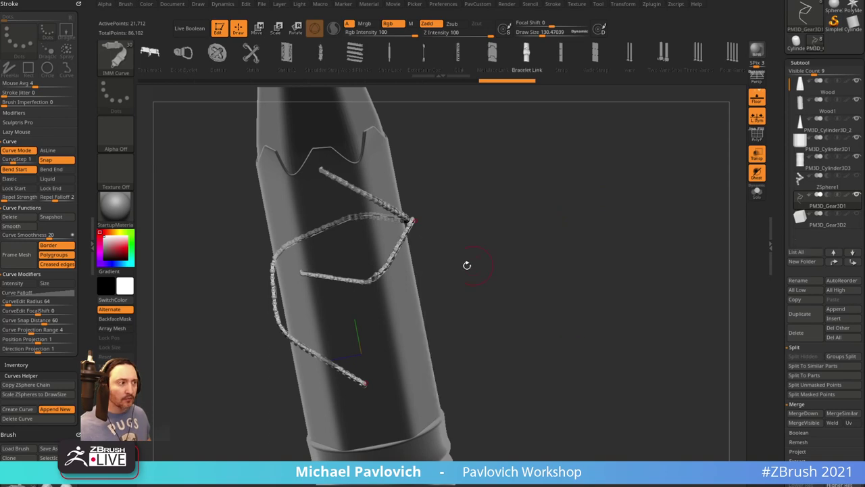
left_click(397, 260)
Isolate the chain subtool in Solo mode and show its polyframe wireframe and polygroups
left_click_drag(529, 224, 449, 237)
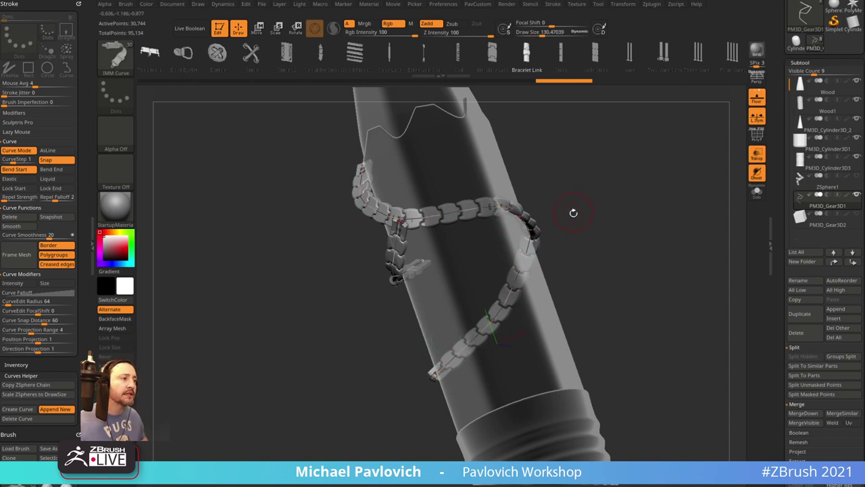
mouse_move(610, 228)
left_mouse_down()
mouse_move(613, 237)
mouse_move(572, 228)
left_mouse_up()
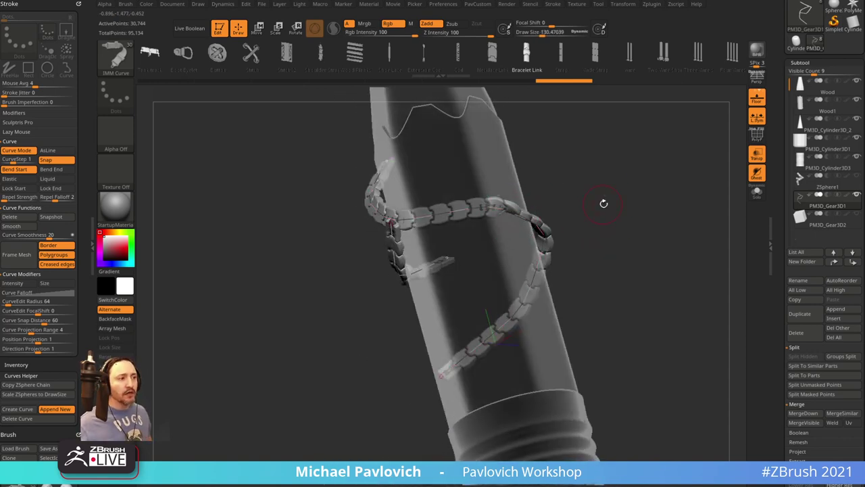
left_click_drag(604, 199, 604, 209)
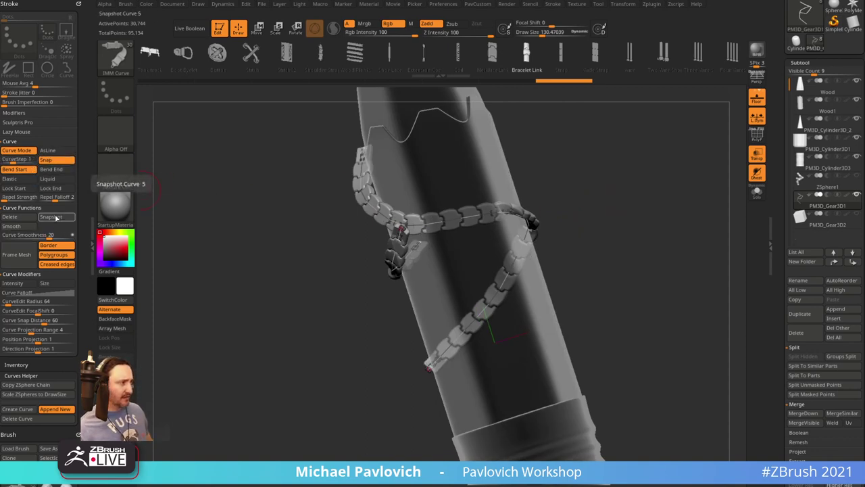
left_click_drag(606, 180, 614, 180)
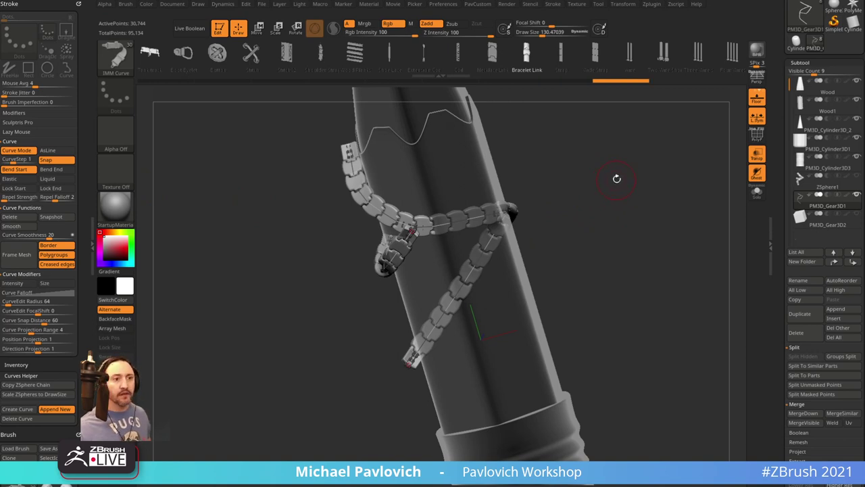
left_click(757, 191)
left_click(757, 135)
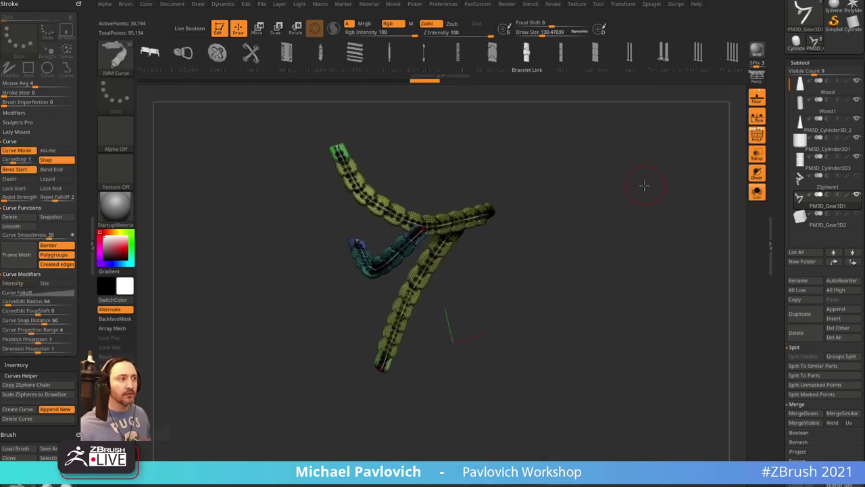
Reduce the draw size to about 41 and delete the curves from the chain subtool
key("s")
mouse_move(644, 185)
left_mouse_down("alt")
mouse_move(654, 222)
mouse_move(648, 205)
left_mouse_up("alt")
left_click(635, 222)
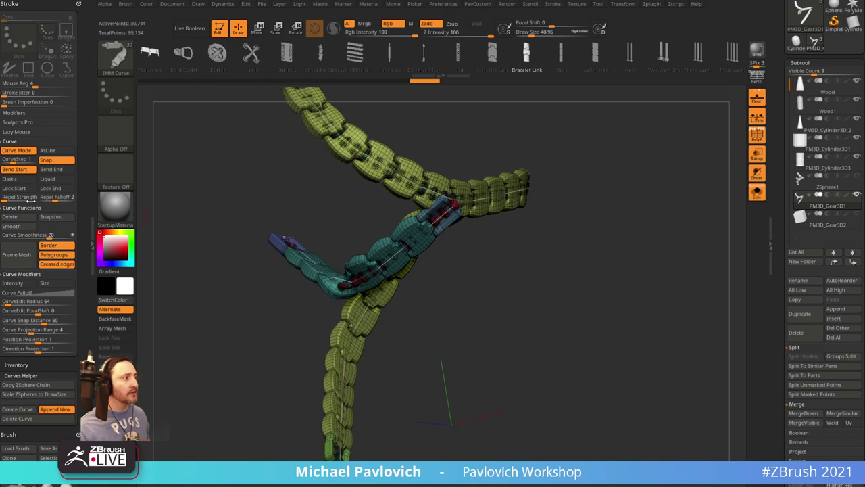
left_click(19, 217)
left_click_drag(425, 124, 419, 146)
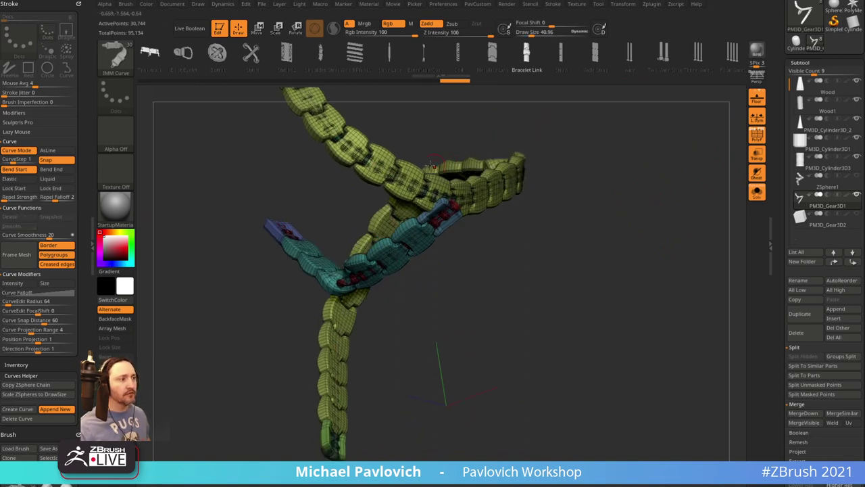
Set the selection brush to SelectRect and hide the wide yellow bracelet links
left_click(413, 169, "ctrl+shift")
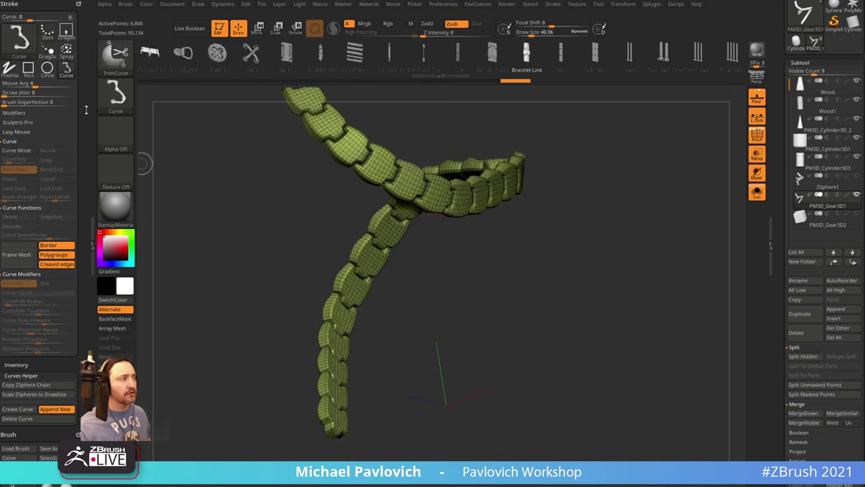
left_click(116, 54)
left_click(167, 75)
left_click_drag(514, 258, 542, 303, "ctrl+shift")
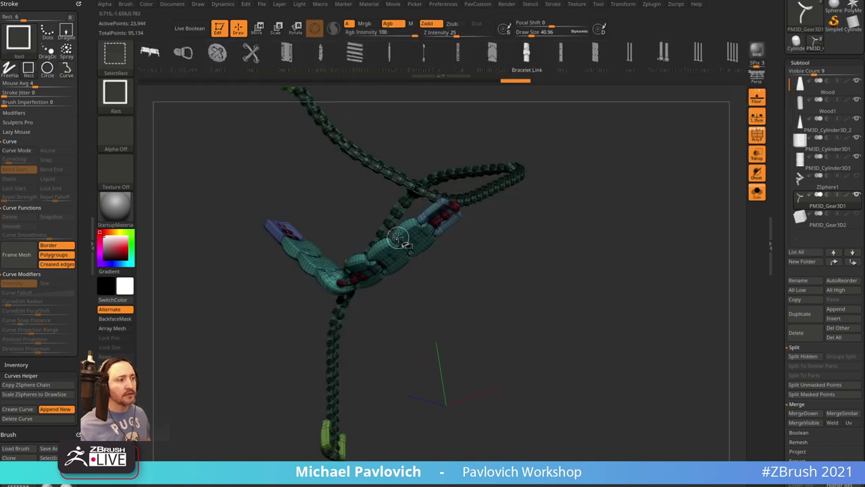
Hide the remaining bracelet link polygroups, leaving only the narrow original chain visible, and split the hidden links into a separate subtool
left_click(403, 240, "ctrl+shift")
left_click(408, 203, "ctrl+shift")
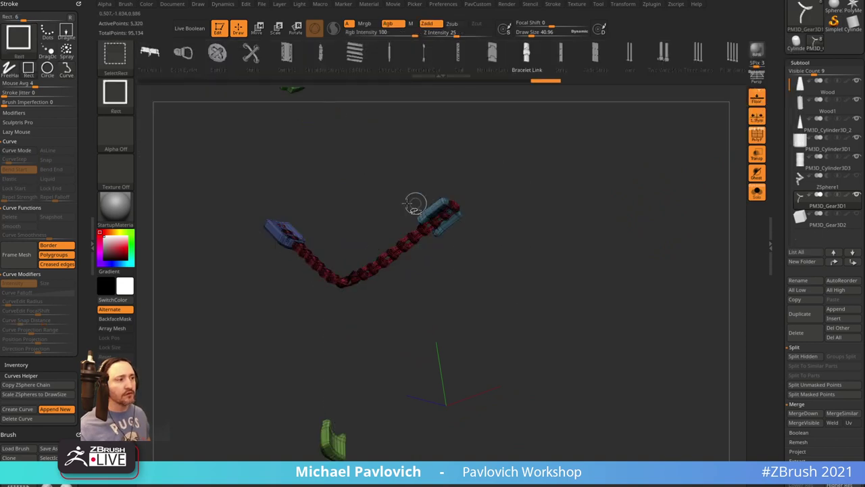
left_click(324, 196, "ctrl+shift")
left_click(442, 218, "ctrl+shift")
left_click_drag(532, 213, 558, 285, "ctrl+shift")
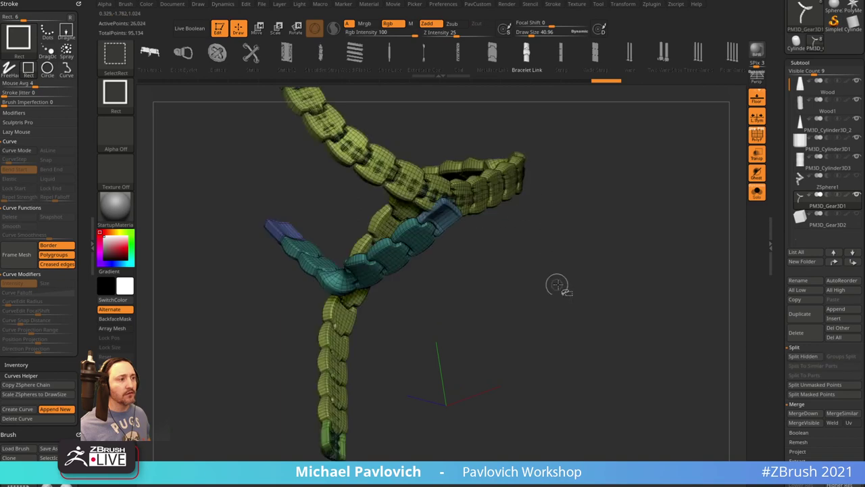
left_click(436, 195, "ctrl+shift")
left_click_drag(643, 183, 662, 234, "ctrl+shift")
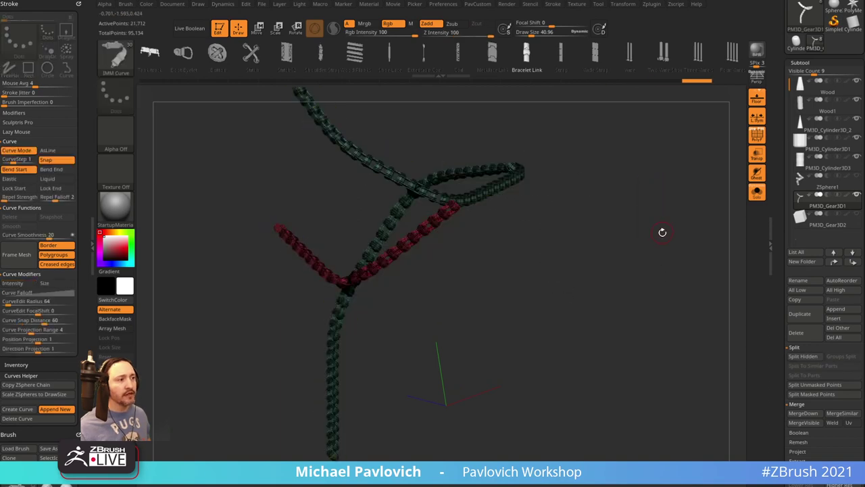
key("3")
left_click(677, 250)
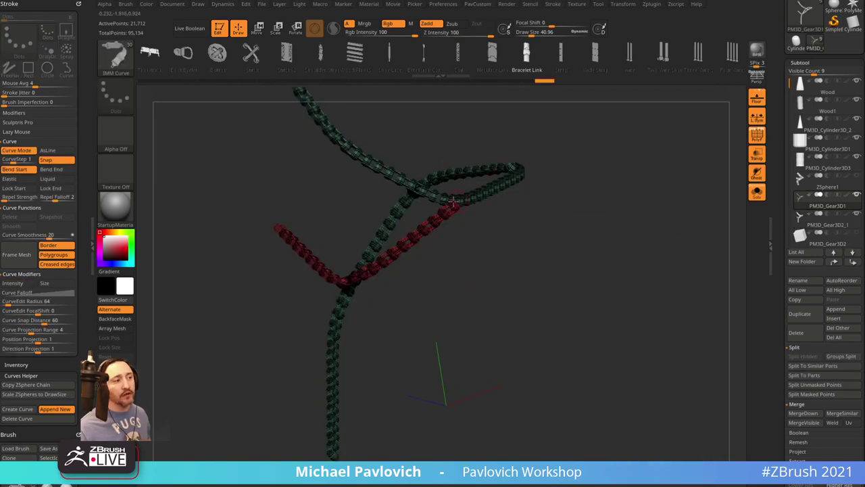
Hide the red branch of the narrow chain and delete the hidden geometry
right_click_drag(368, 175, 502, 229)
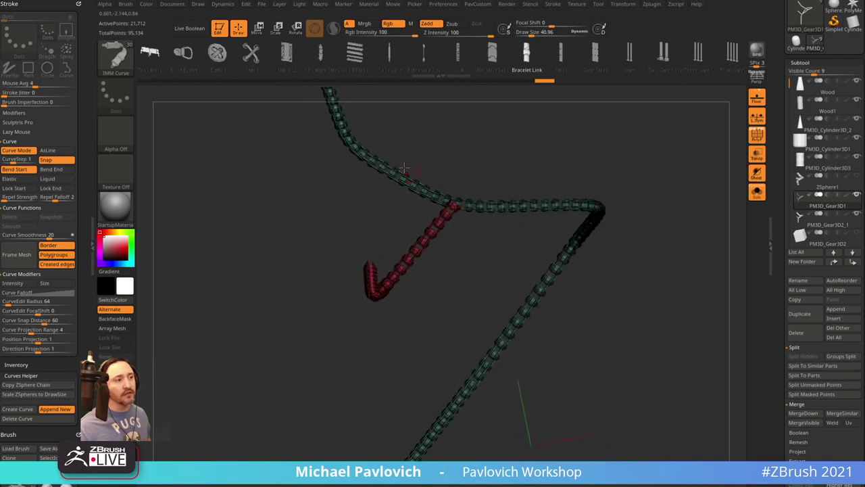
right_click_drag(326, 296, 406, 290)
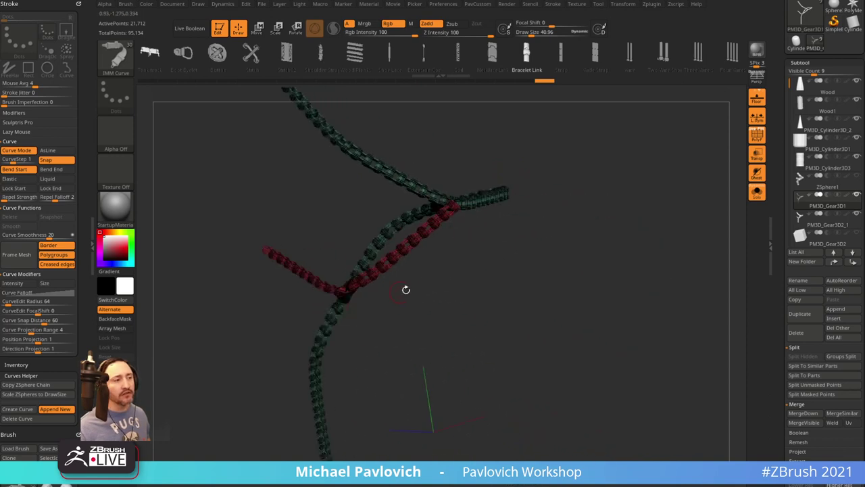
left_click(409, 244, "ctrl+shift")
left_click_drag(636, 190, 659, 266, "ctrl+shift")
key("3")
left_click(637, 209)
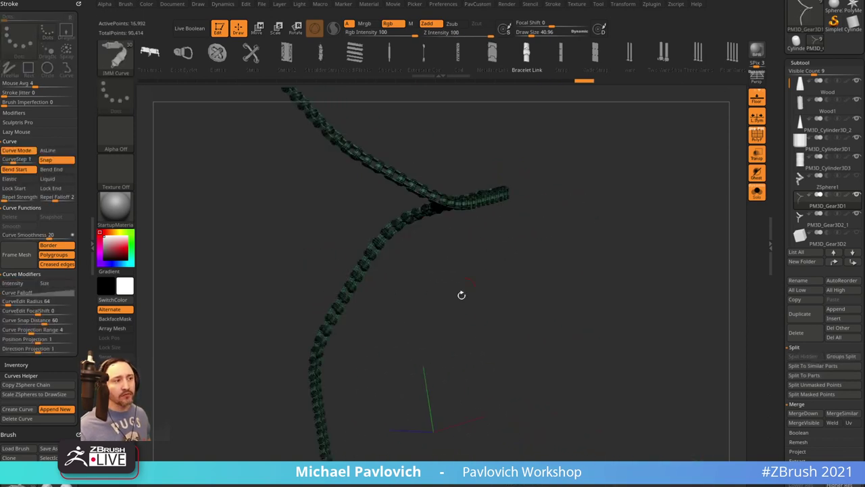
Turn off Solo, Ghost and Transparency and make the bracelet link subtool active
left_click(756, 192)
right_click_drag(656, 228, 716, 194)
left_click(757, 174)
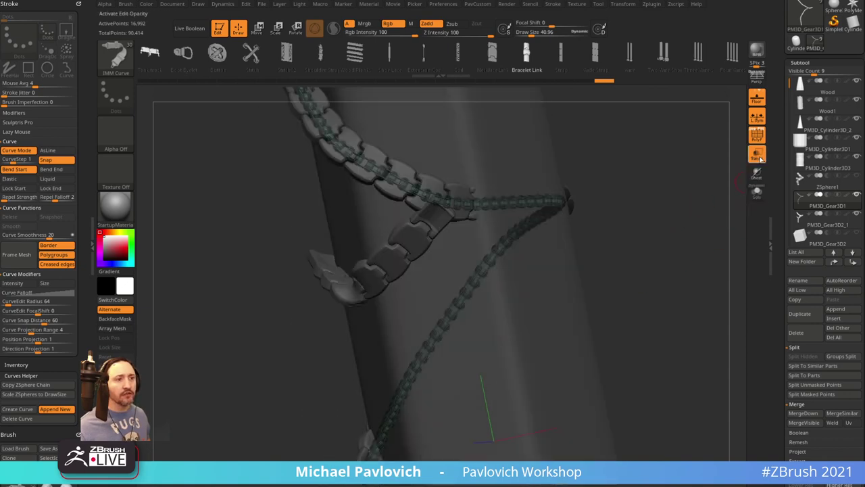
left_click(756, 155)
mouse_move(653, 203)
right_mouse_down("ctrl")
mouse_move(632, 199)
mouse_move(654, 194)
right_mouse_up("ctrl")
left_click(436, 228, "alt")
right_click_drag(498, 207, 577, 185, "ctrl")
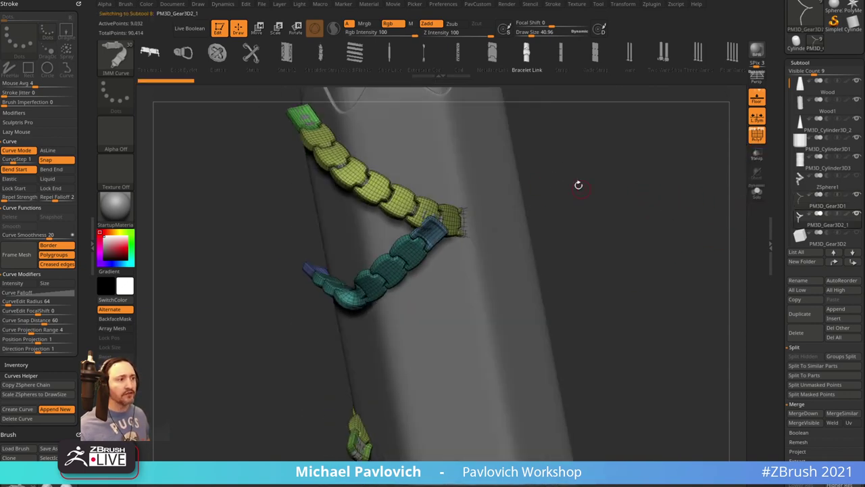
Hide the yellow and green bracelet link polygroups and delete them, keeping the teal links and their blue end caps
left_click(409, 253, "ctrl+shift")
left_click_drag(546, 194, 531, 231, "ctrl+shift")
left_click(433, 235, "ctrl+shift")
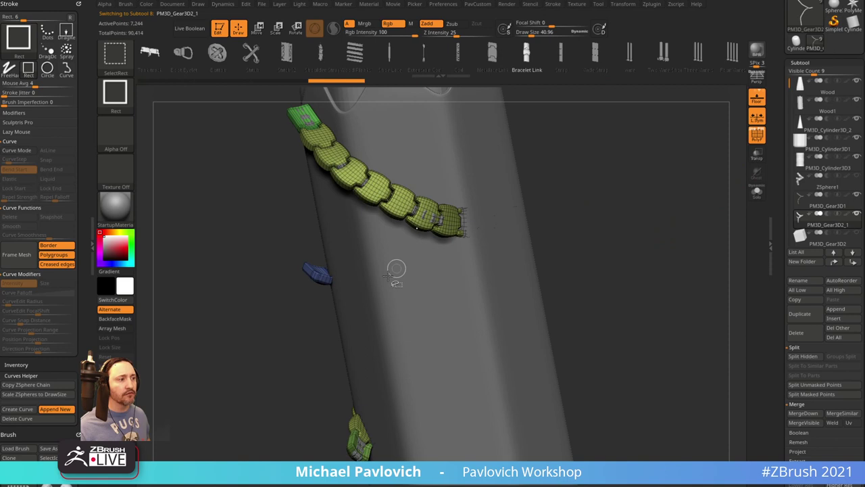
left_click(312, 272, "ctrl+shift")
left_click(622, 209, "ctrl+shift")
left_click(404, 211, "ctrl+shift")
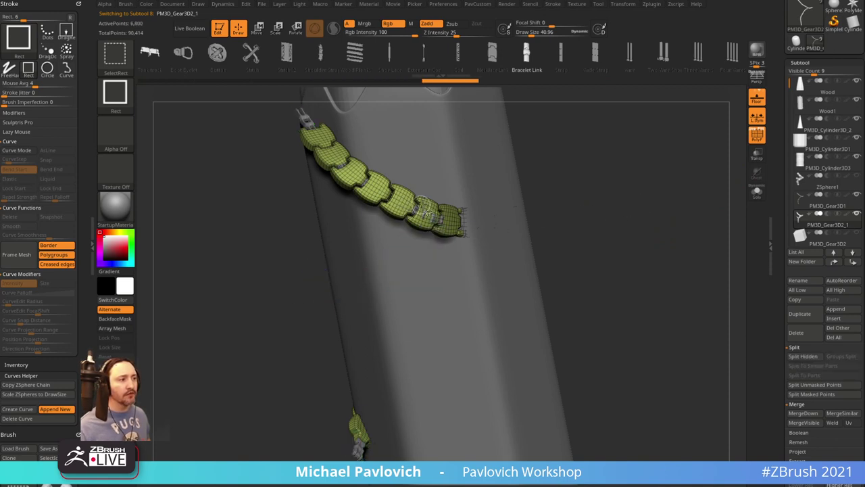
left_click_drag(625, 152, 568, 196, "ctrl+shift")
left_click(442, 323, "ctrl+shift")
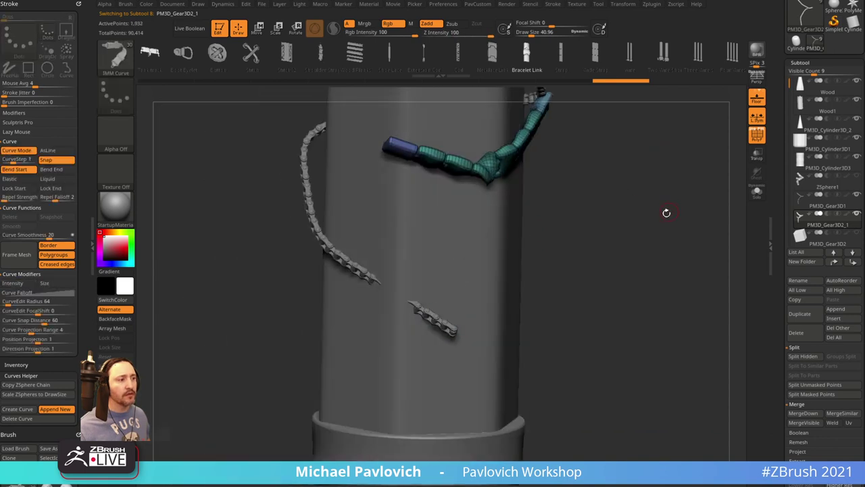
key("3")
left_click_drag(530, 259, 634, 239)
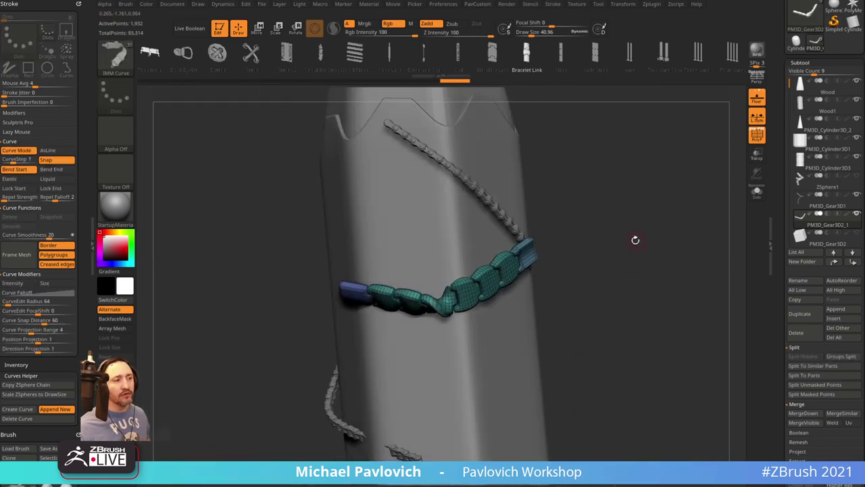
Roll back the bracelet link subtool to its full set of links and the chain subtool to its bracelet links with live curves
left_click_drag(451, 85, 103, 88)
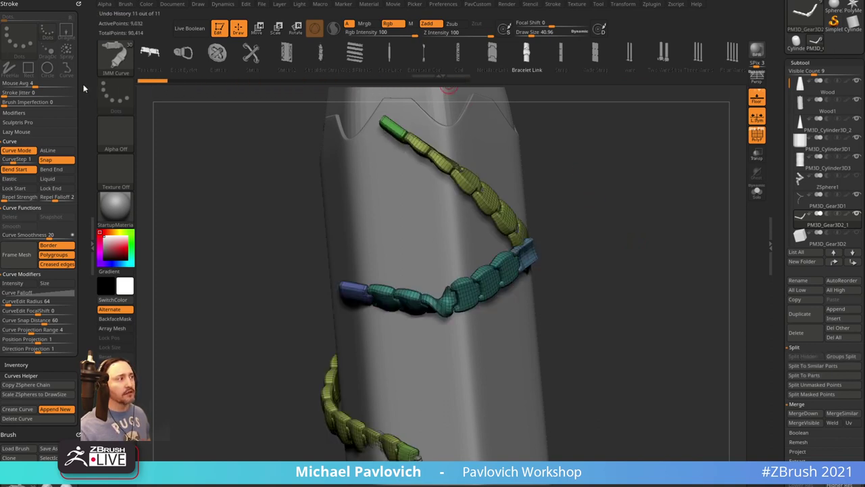
left_click(831, 205)
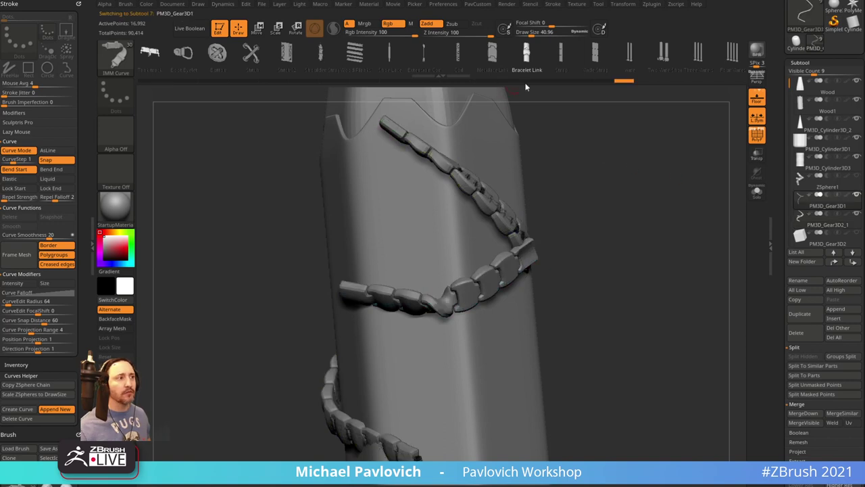
mouse_move(625, 82)
left_mouse_down()
mouse_move(212, 76)
mouse_move(303, 79)
left_mouse_up()
mouse_move(550, 145)
left_mouse_down()
mouse_move(637, 209)
mouse_move(634, 220)
mouse_move(651, 213)
mouse_move(650, 223)
mouse_move(611, 203)
mouse_move(610, 225)
left_mouse_up()
Increase the draw size to about 156 and switch through the ZModeler brush to the Standard brush
key("s")
key("b")
key("z")
key("m")
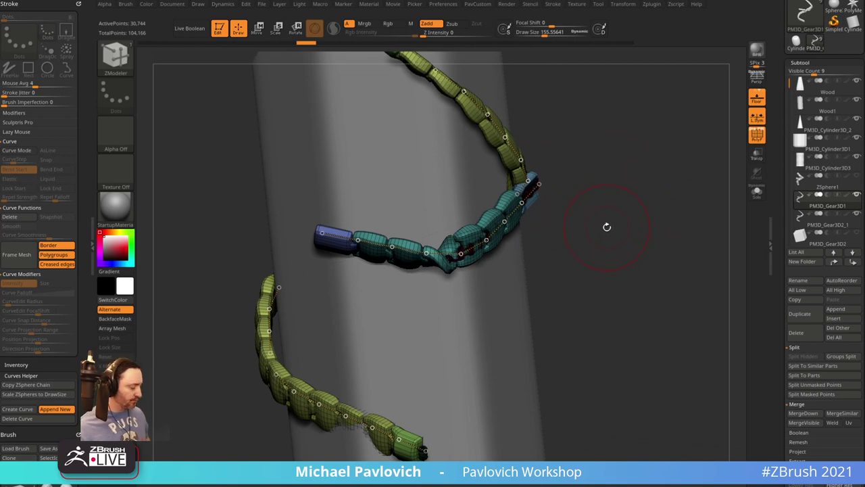
key("b")
key("s")
key("t")
Switch to the IMM Army Curve brush and back to the IMM Curve brush with its Bracelet Link mesh
key("b")
key("i")
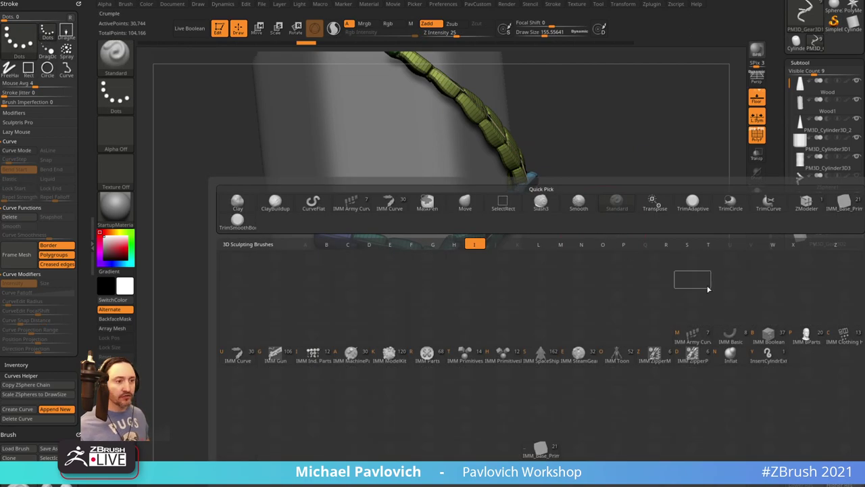
left_click(692, 334)
key("b")
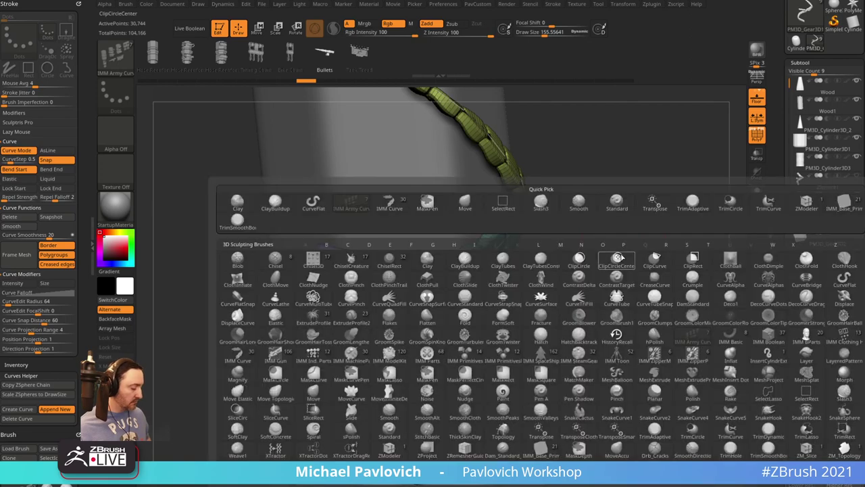
key("i")
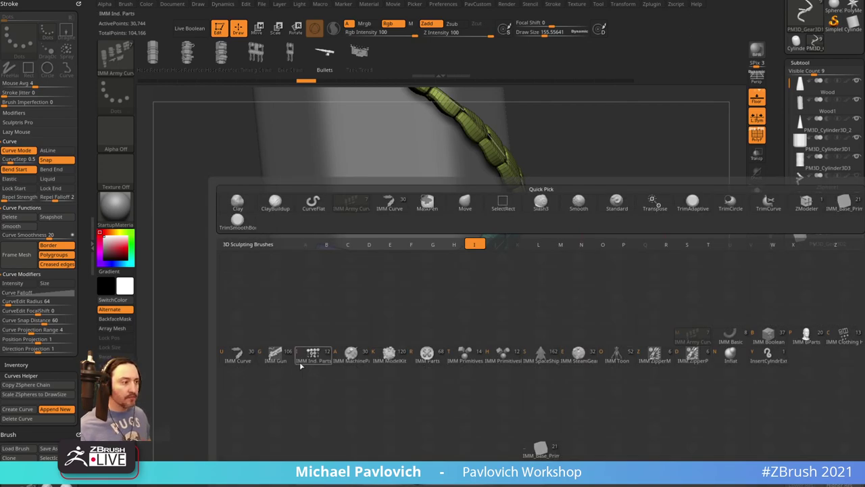
left_click(240, 353)
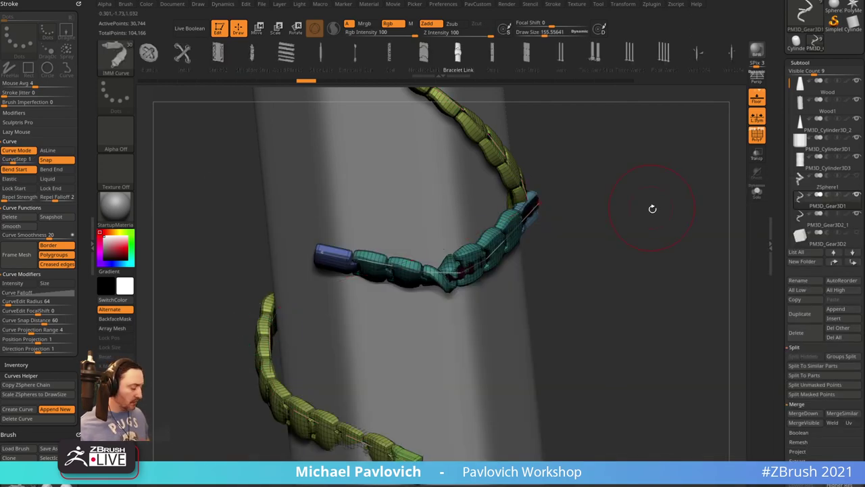
key("b")
key("Escape")
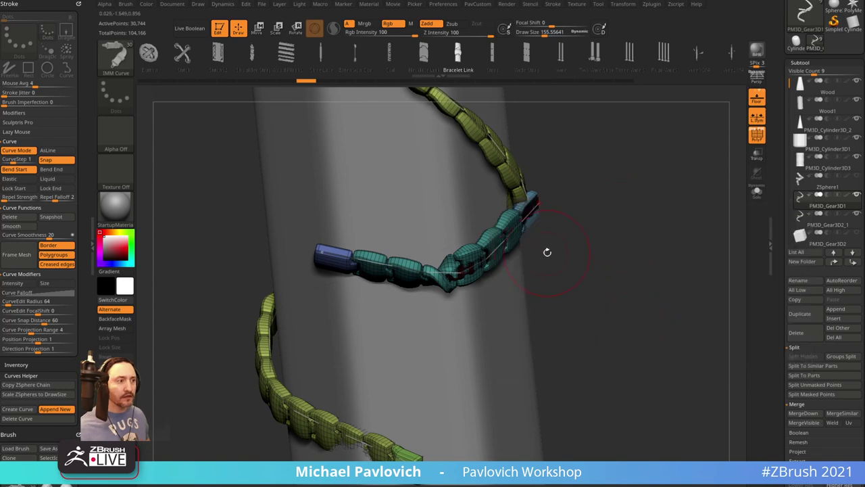
left_click(497, 249)
key("ctrl+z")
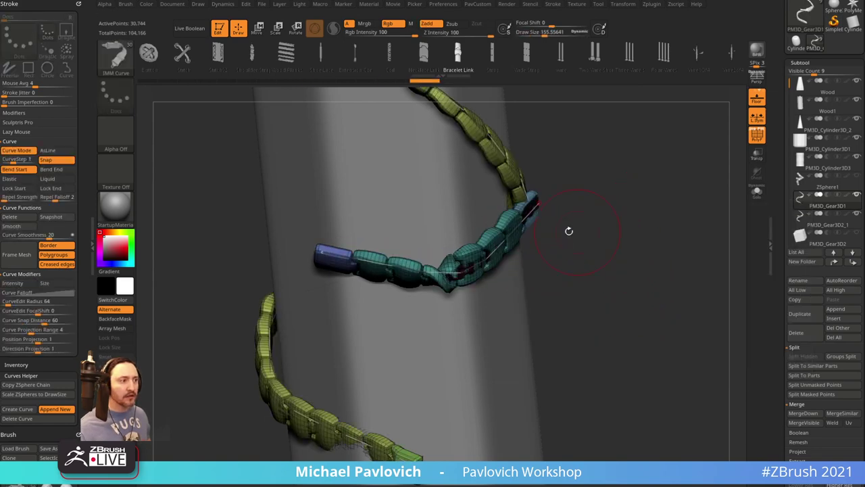
key("ctrl+z")
left_click_drag(599, 237, 575, 237)
key("ctrl+shift+z")
Set the draw size to about 44 and insert a smaller bracelet link chain along the existing curves
key("s")
left_click_drag(553, 237, 527, 238)
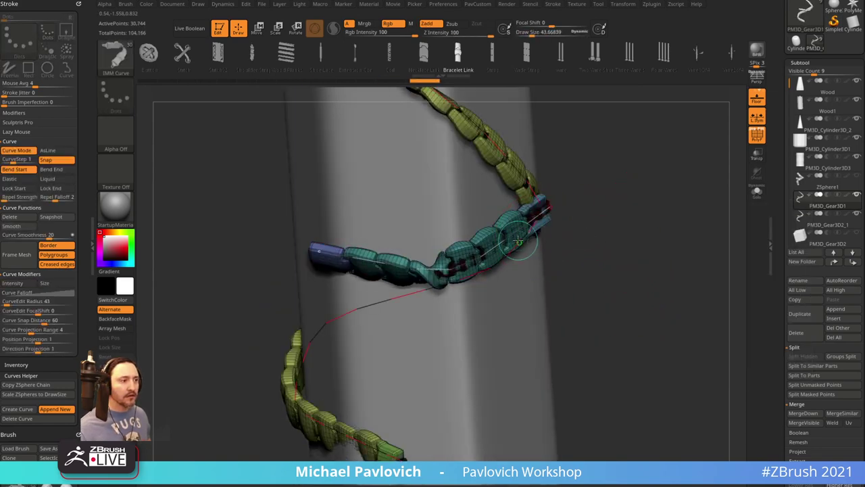
left_click(509, 241)
mouse_move(599, 220)
left_mouse_down()
mouse_move(577, 228)
mouse_move(602, 220)
left_mouse_up()
left_click(757, 192)
left_click(757, 190)
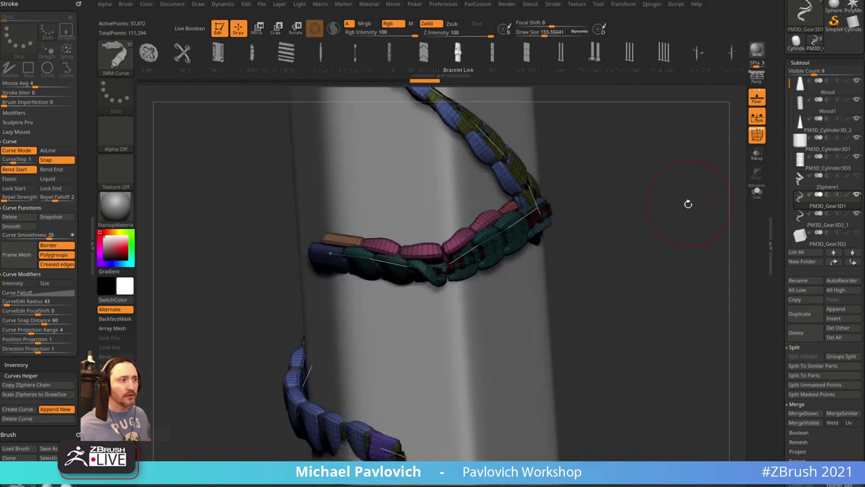
Invert the mask and try to split the smaller bracelet links from the original chain into a separate subtool
key("2")
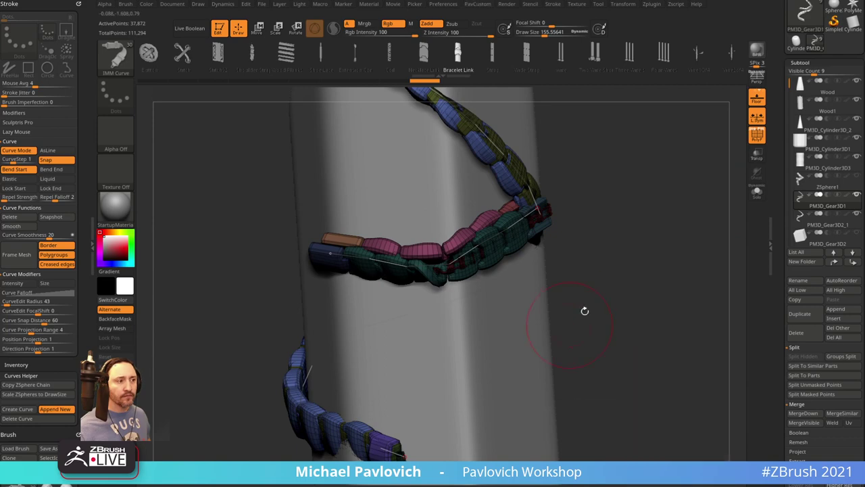
key("Right")
key("space")
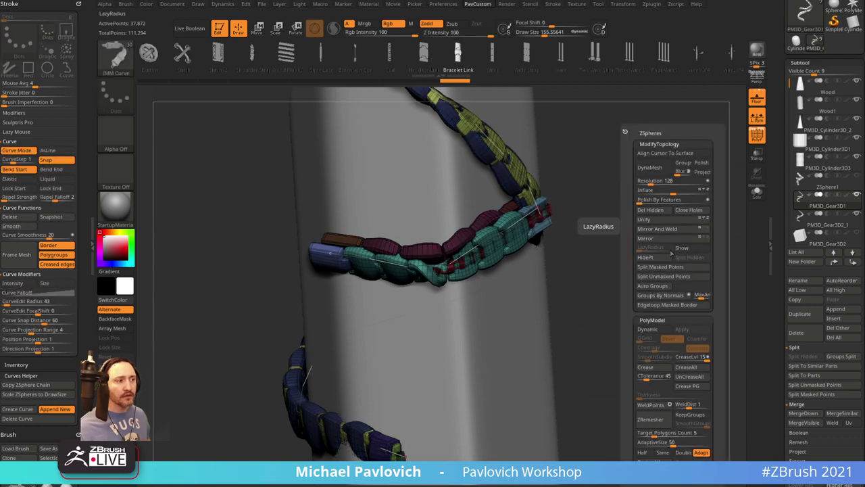
key("space")
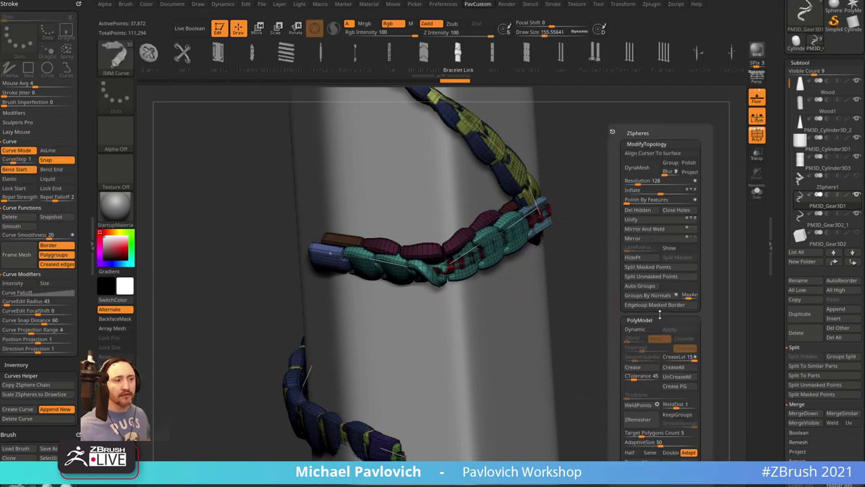
left_click(655, 268)
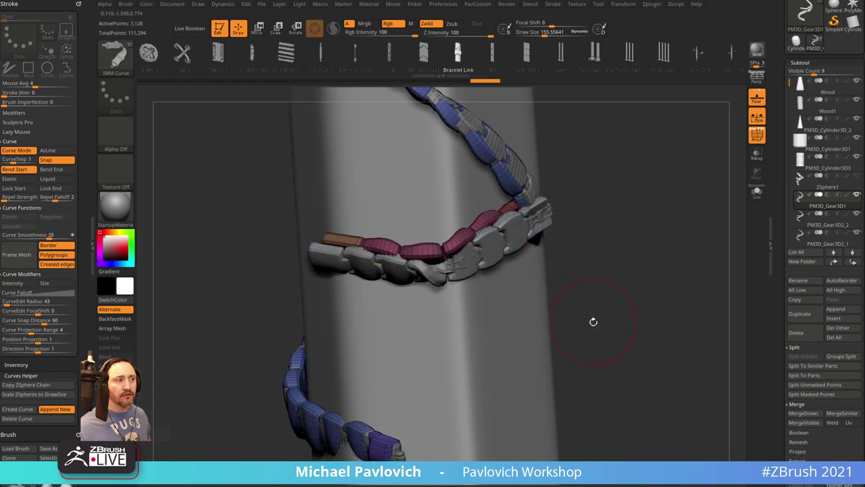
mouse_move(622, 298)
left_mouse_down()
mouse_move(624, 329)
mouse_move(616, 285)
left_mouse_up()
key("ctrl+z")
left_click_drag(622, 255, 598, 252)
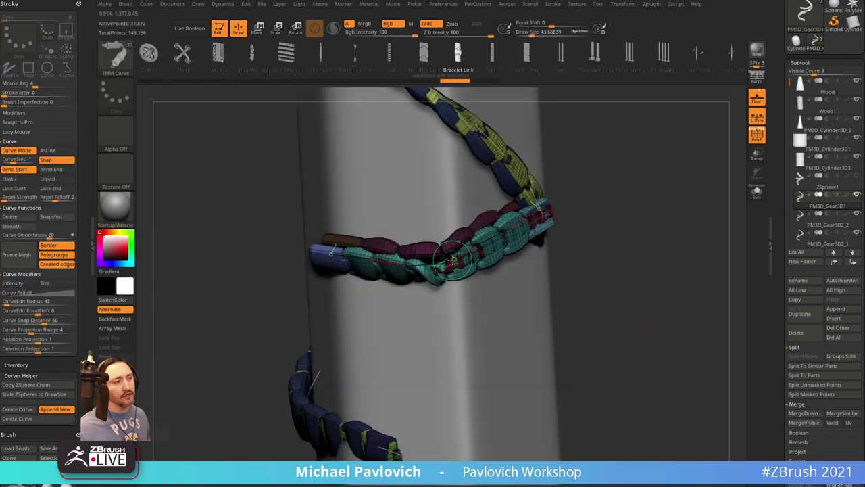
Invert the mask, set the draw size to about 126 and try to update the bracelet links along the middle curve
left_click_drag(596, 219, 587, 231, "ctrl")
key("s")
left_click(584, 224, "ctrl")
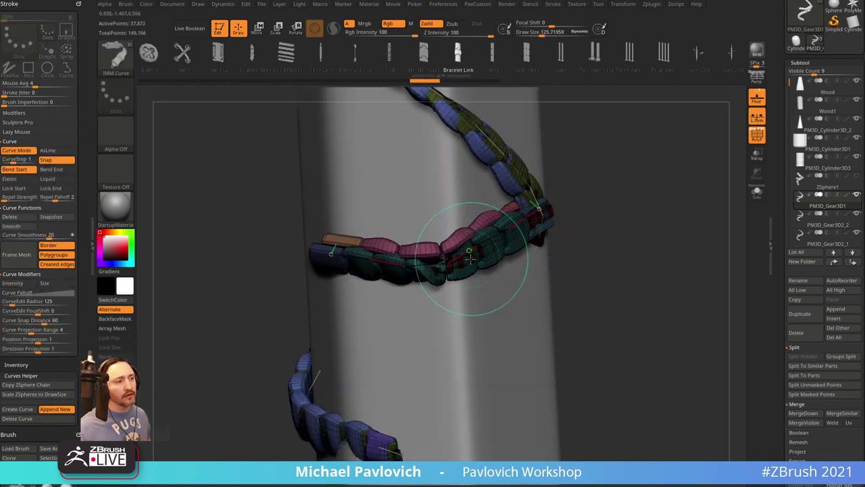
left_click(429, 270)
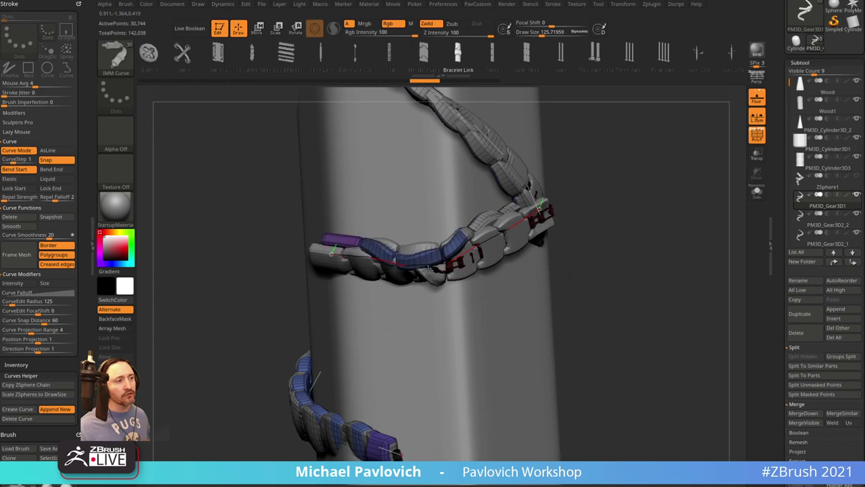
mouse_move(382, 288)
left_mouse_down()
mouse_move(459, 265)
mouse_move(416, 297)
mouse_move(483, 276)
left_mouse_up()
key("ctrl+z")
key("ctrl+z")
Turn off curve snapping for the IMM Curve brush
left_click(61, 161)
key("ctrl+shift+z")
key("ctrl+z")
Delete all bracelet link Gear3D subtools and the ZSphere1 subtool, keeping only the pencil's wood and cylinder subtools
left_click_drag(653, 287, 686, 260, "alt")
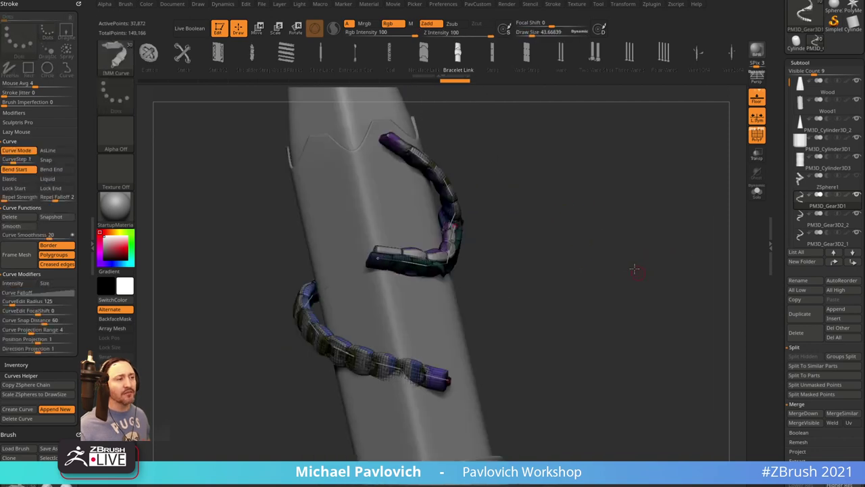
left_click_drag(633, 268, 637, 291, "shift")
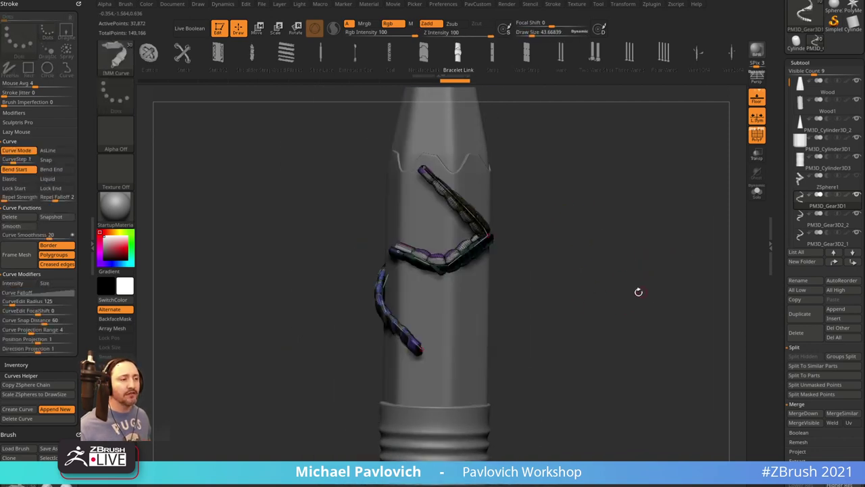
left_click(796, 333)
left_click(799, 336)
left_click(799, 336)
left_click(799, 336)
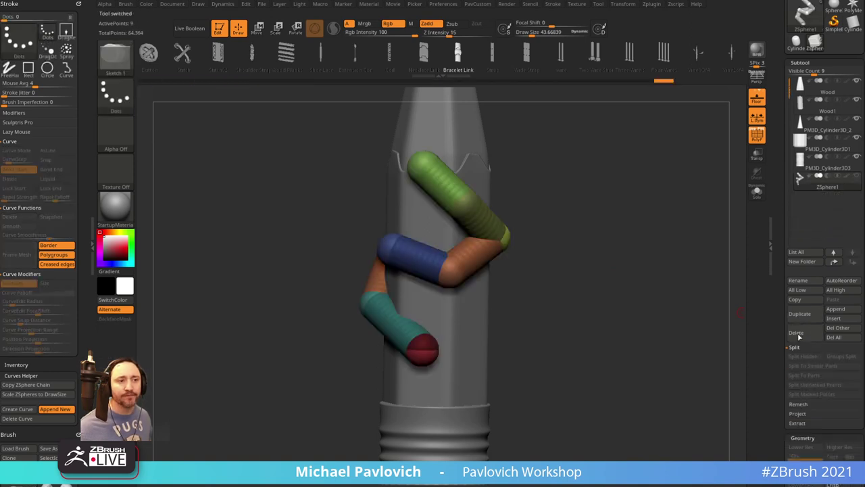
left_click(799, 336)
left_click_drag(670, 309, 643, 257, "shift")
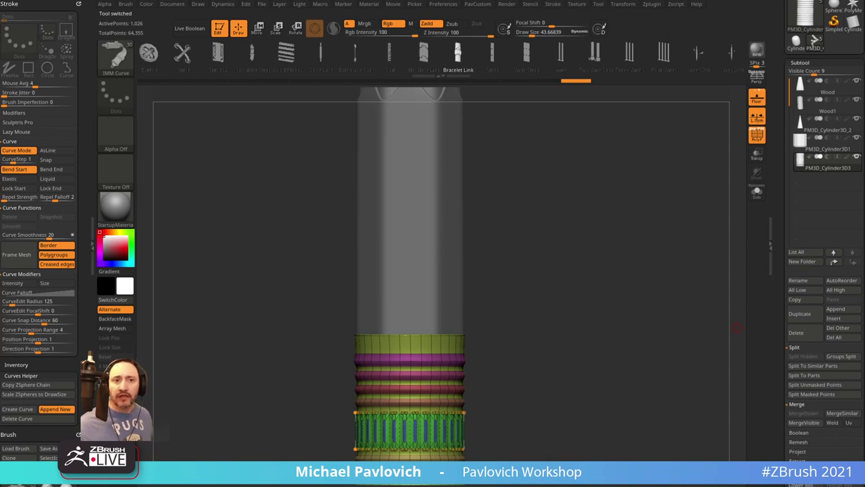
Review the performance and memory preferences, including the maximum polygons per mesh
left_click(436, 5)
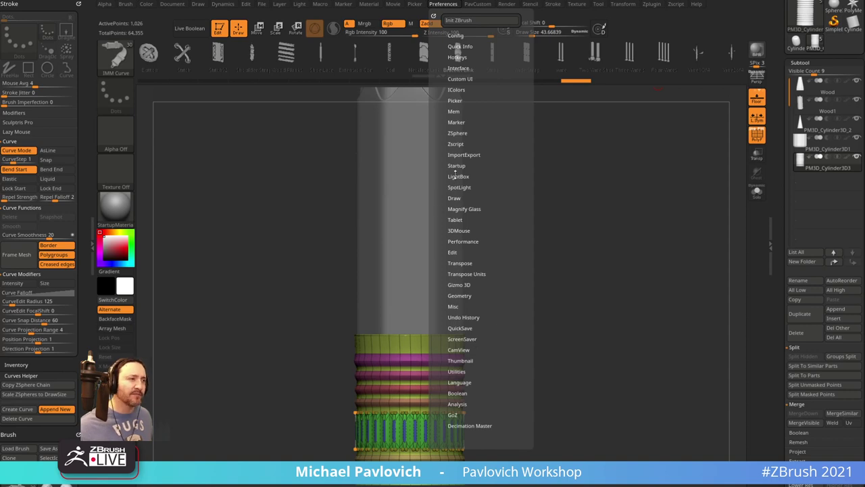
key("shift")
left_click(462, 240)
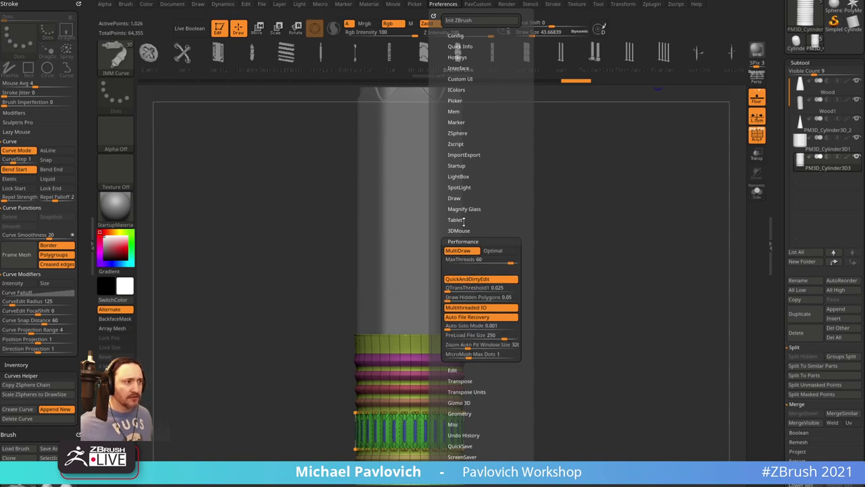
left_click(453, 240)
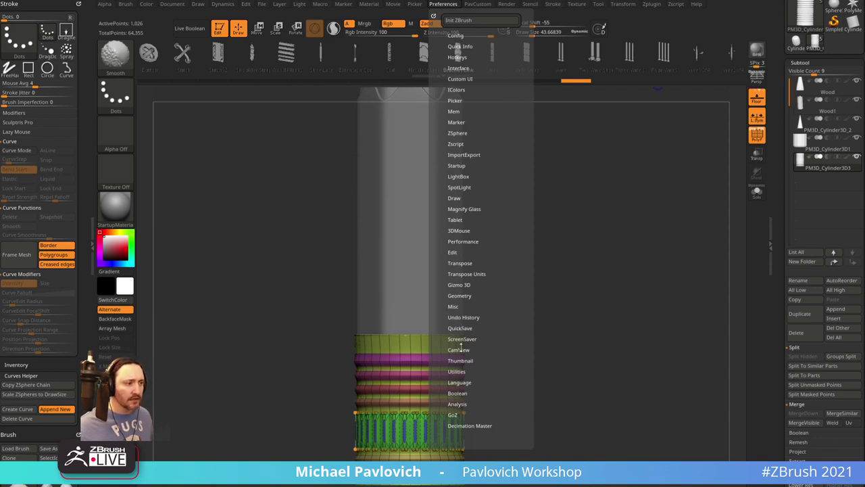
key("shift")
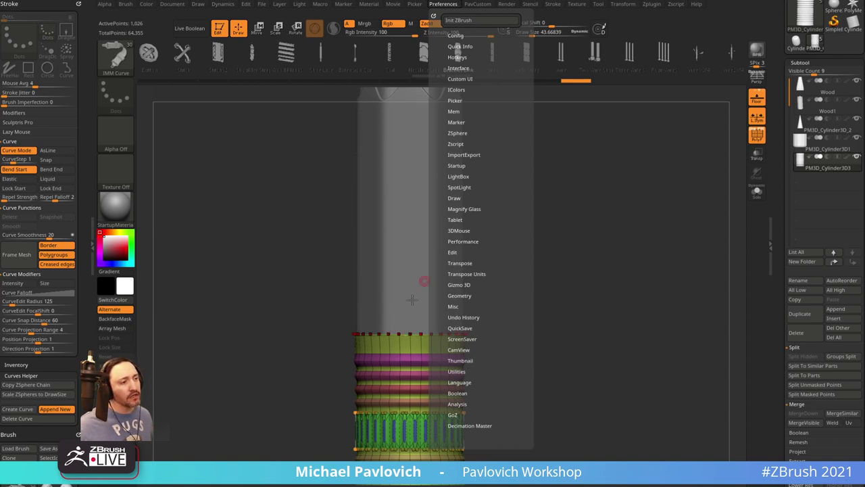
left_click(446, 7)
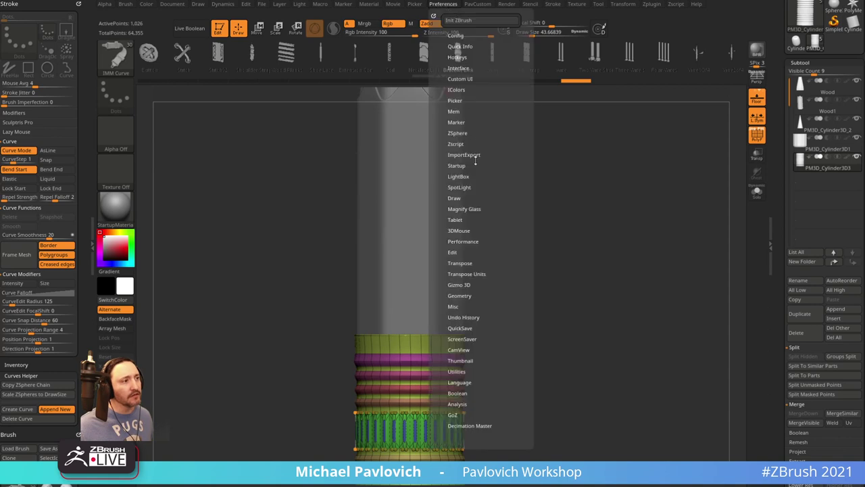
left_click(453, 112)
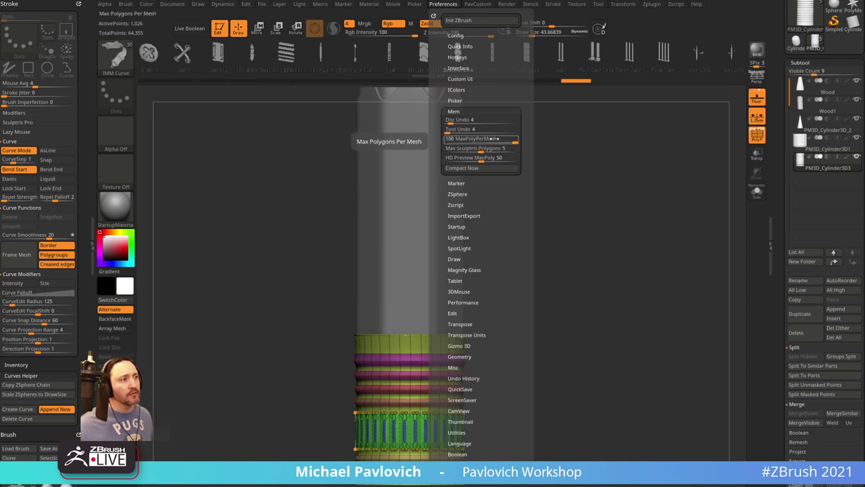
key("ctrl")
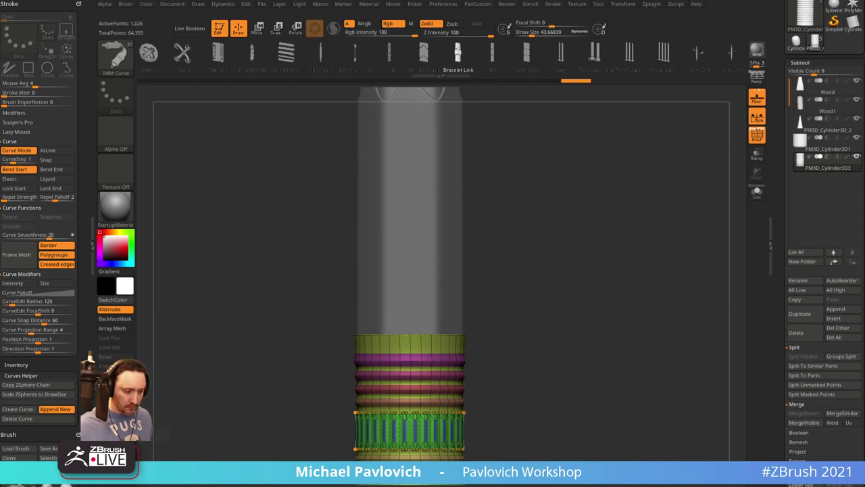
left_click_drag(525, 164, 519, 100)
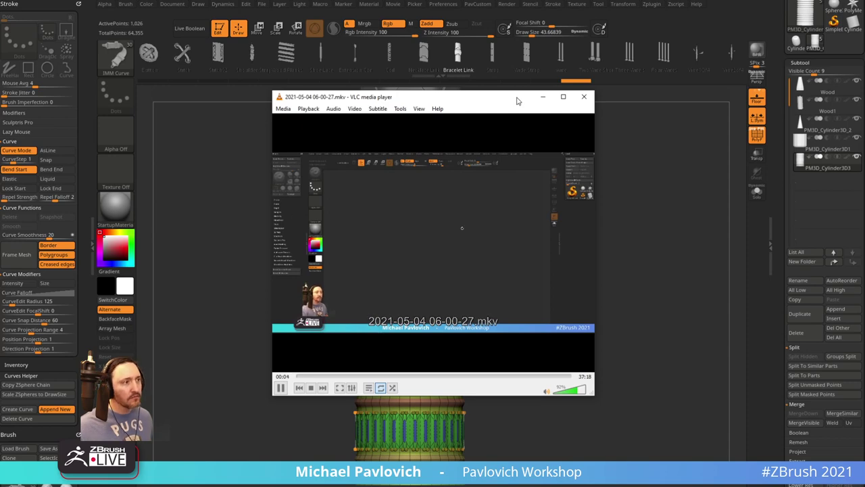
left_click(542, 97)
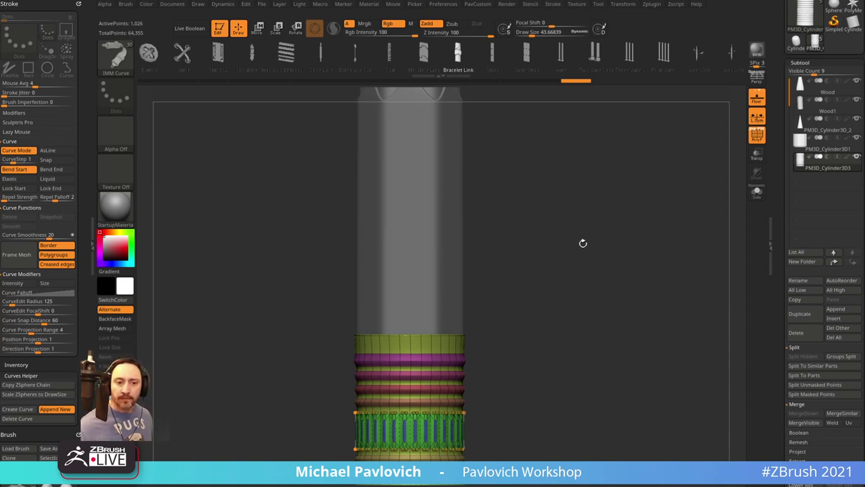
Switch to the Standard brush and set the draw size to about 166
left_click_drag(591, 219, 616, 227)
key("s")
key("b")
key("s")
key("t")
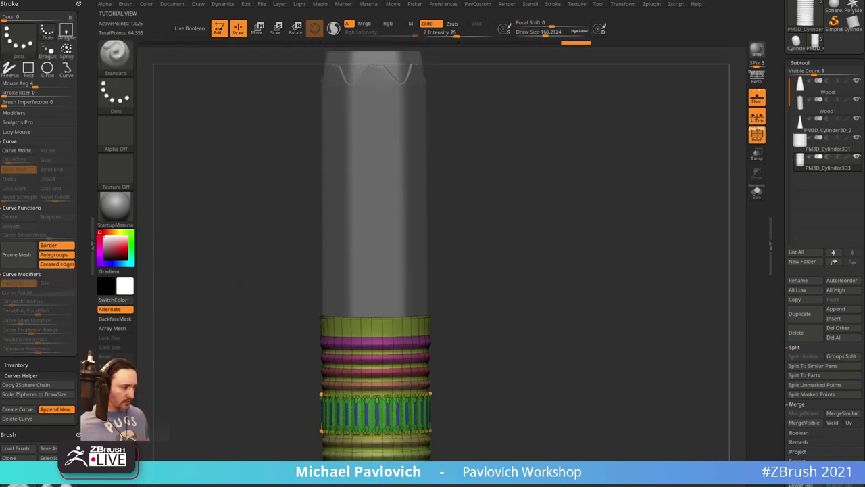
left_click_drag(101, 486, 165, 0)
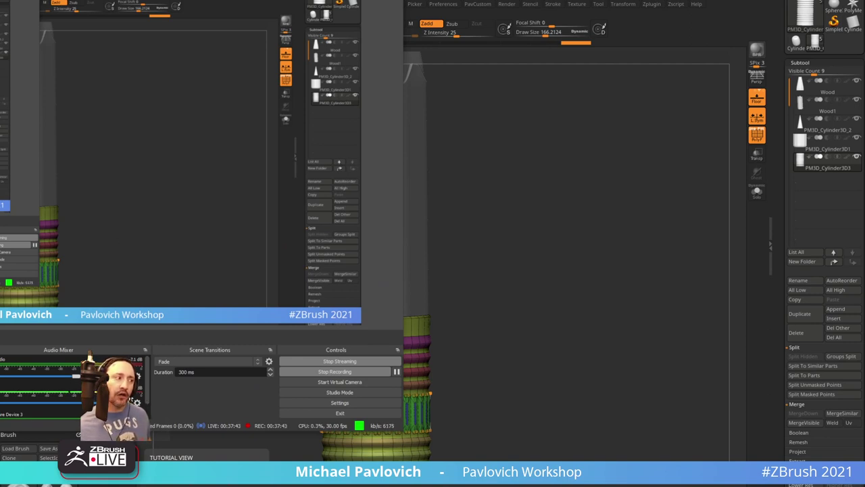
left_click_drag(161, 1, 210, 485)
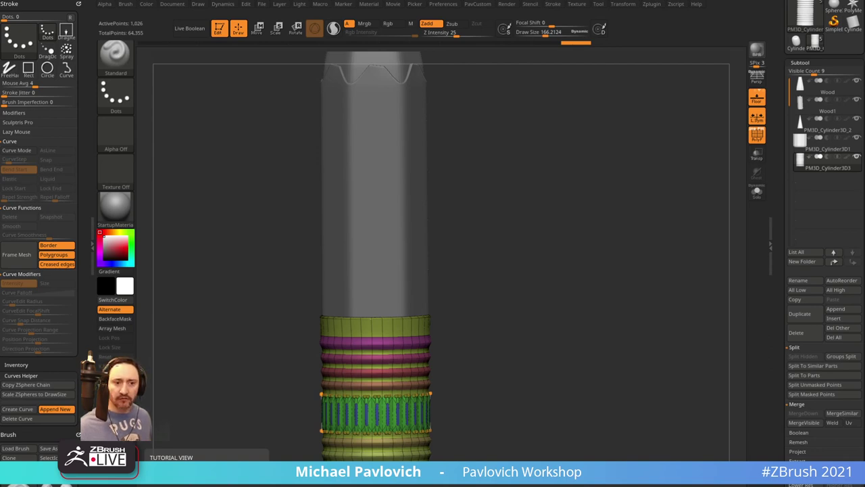
Turn off the polyframe display on the pencil model and increase the draw size to about 292
mouse_move(564, 211)
left_mouse_down()
mouse_move(576, 224)
mouse_move(649, 169)
left_mouse_up()
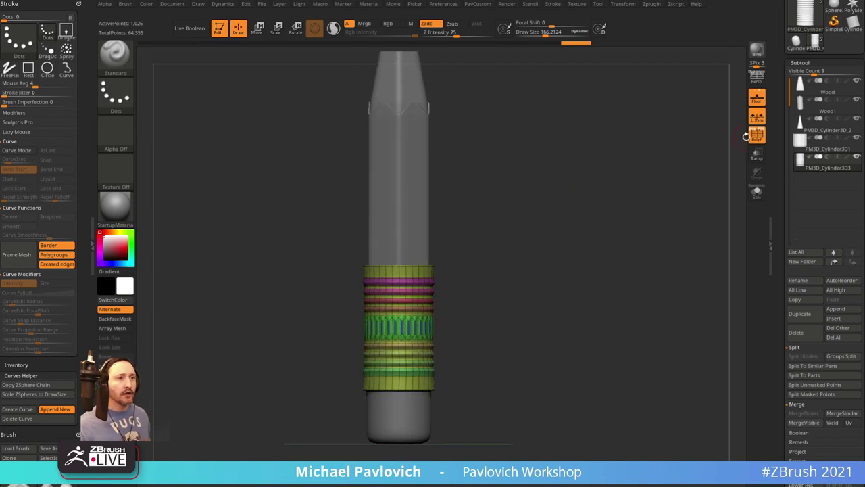
left_click(756, 135)
mouse_move(642, 260)
left_mouse_down("alt")
mouse_move(534, 173)
mouse_move(525, 221)
left_mouse_up("alt")
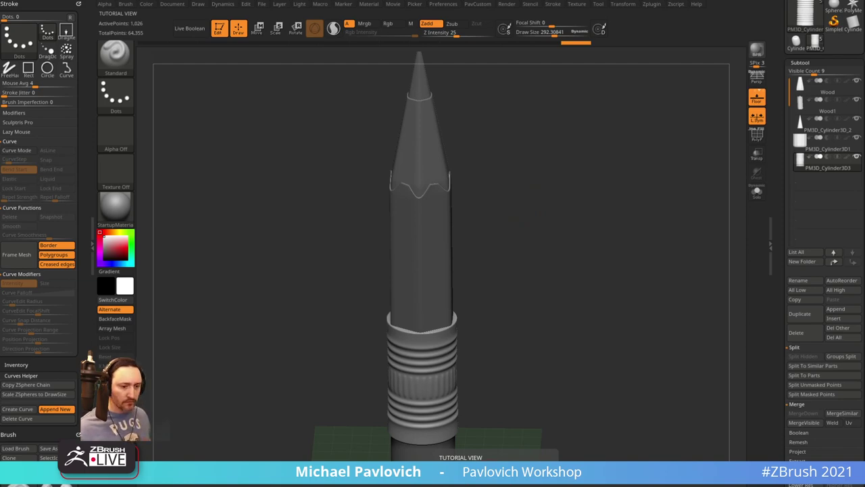
Look at the pencil carvings reference images in the web browser and return to ZBrush
mouse_move(473, 485)
left_mouse_down()
mouse_move(464, 214)
mouse_move(415, 52)
left_mouse_up()
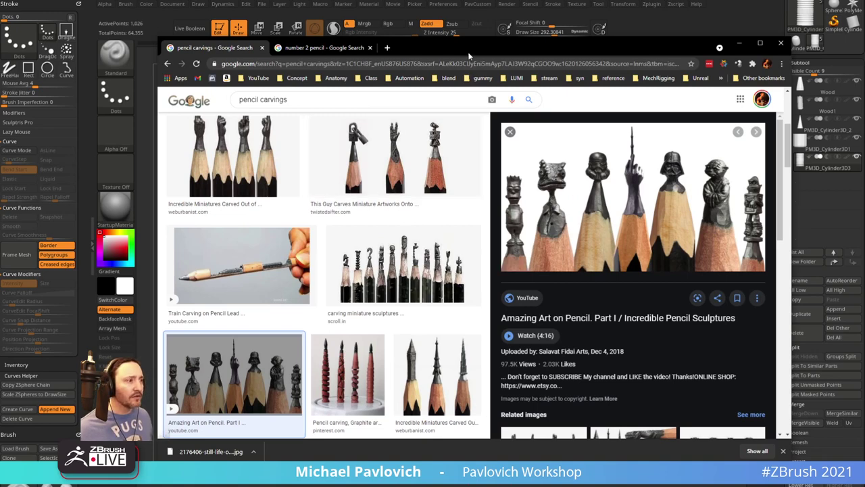
key("alt+Tab")
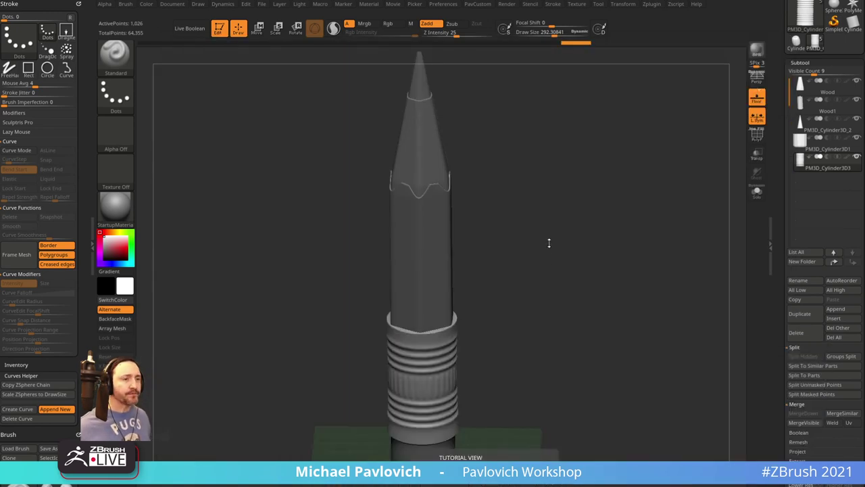
Set the draw size to about 244 and make the pencil's Wood subtool active
left_click_drag(778, 225, 777, 145)
mouse_move(678, 216)
left_mouse_down("shift")
mouse_move(615, 163)
mouse_move(574, 207)
left_mouse_up("shift")
key("s")
left_click_drag(506, 196, 494, 205)
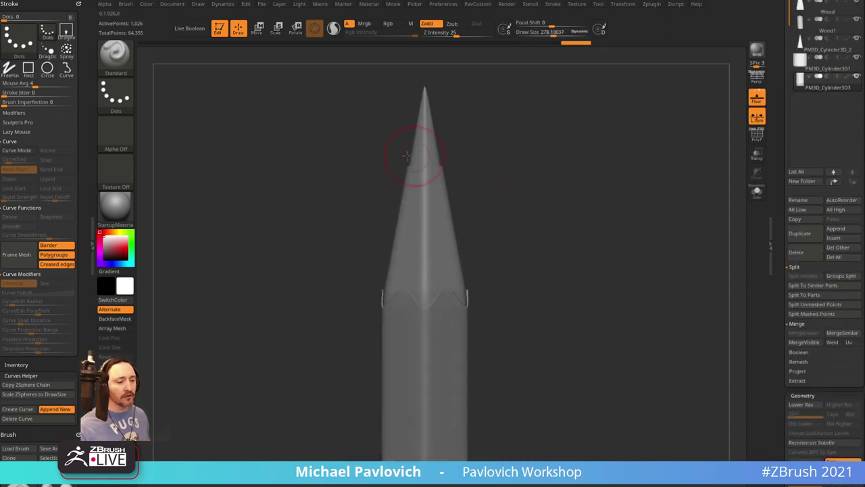
key("s")
mouse_move(492, 174)
left_mouse_down("alt")
mouse_move(499, 203)
mouse_move(477, 211)
left_mouse_up("alt")
left_click(448, 243, "alt")
key("ctrl+shift+d")
left_click_drag(591, 257, 575, 238, "alt")
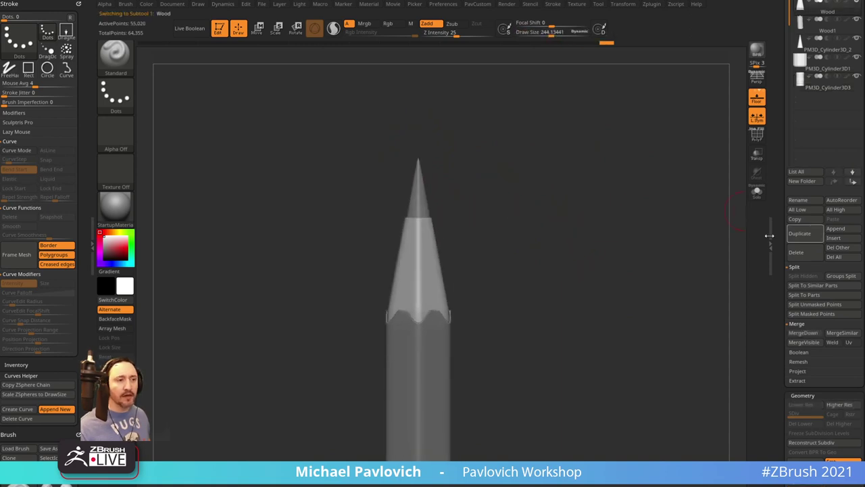
Open the mesh picker for appending a subtool and make the Sphere3D primitive the active tool
left_click_drag(778, 231, 780, 242)
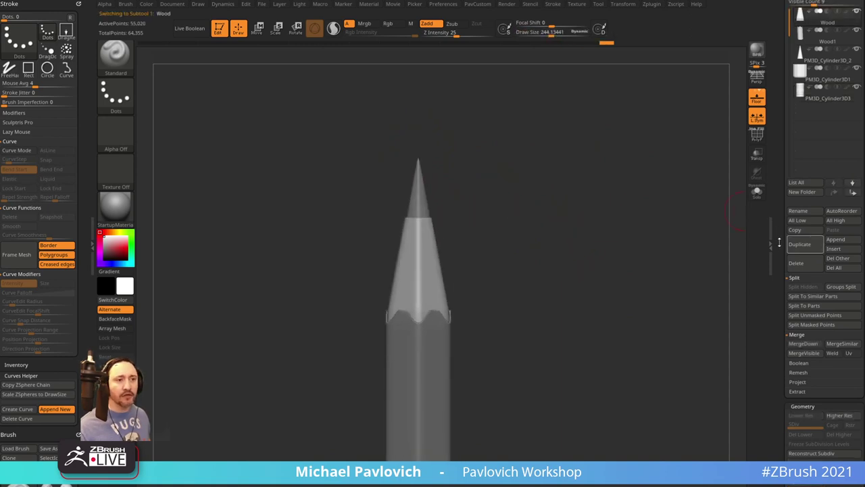
left_click(837, 240)
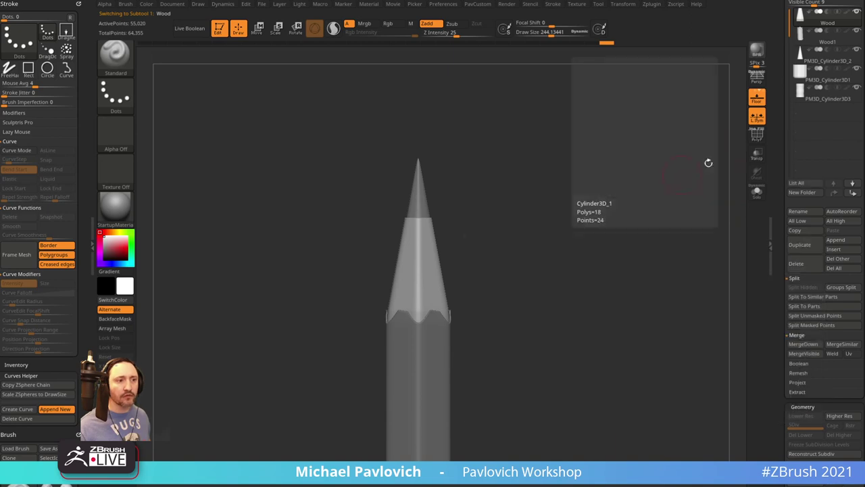
left_click_drag(780, 157, 781, 299)
left_click(836, 105)
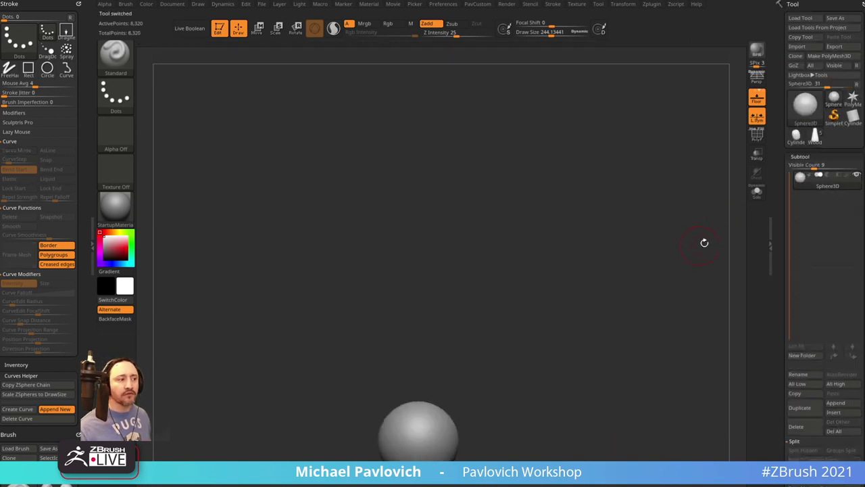
left_click(655, 1)
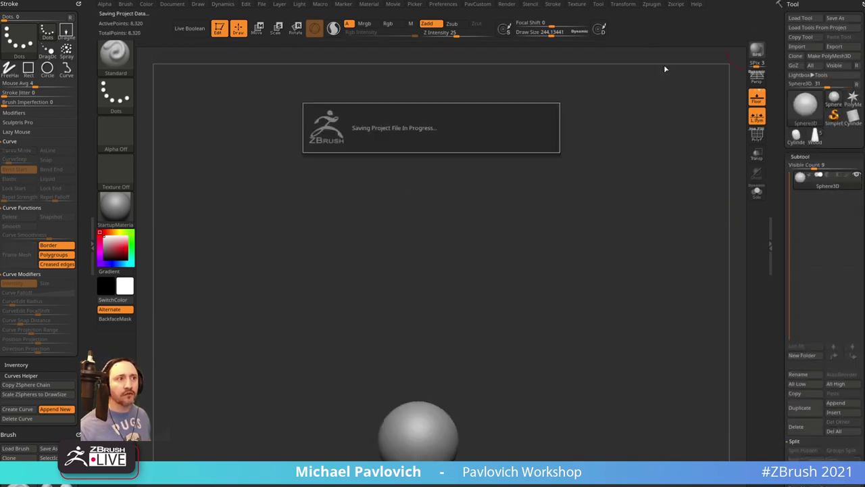
Show the sphere's polyframe and initialize it with HDivide 16 and VDivide 16
left_click_drag(779, 284, 774, 182)
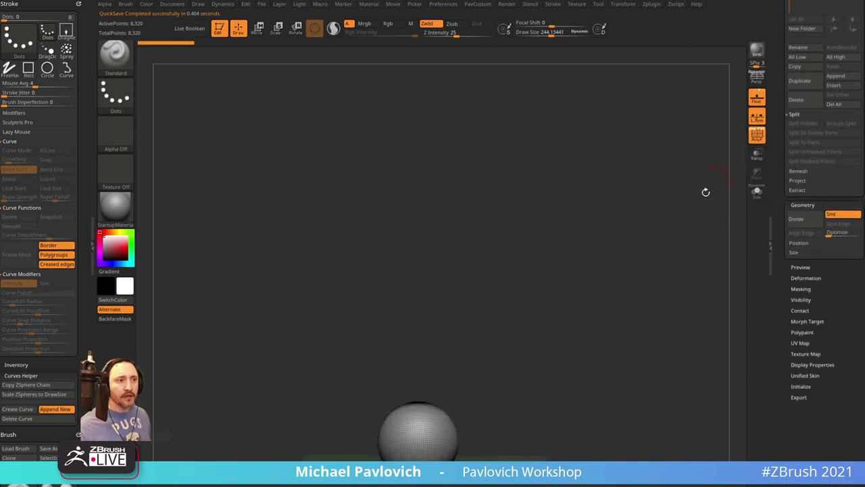
scroll(813, 286, "down", 5)
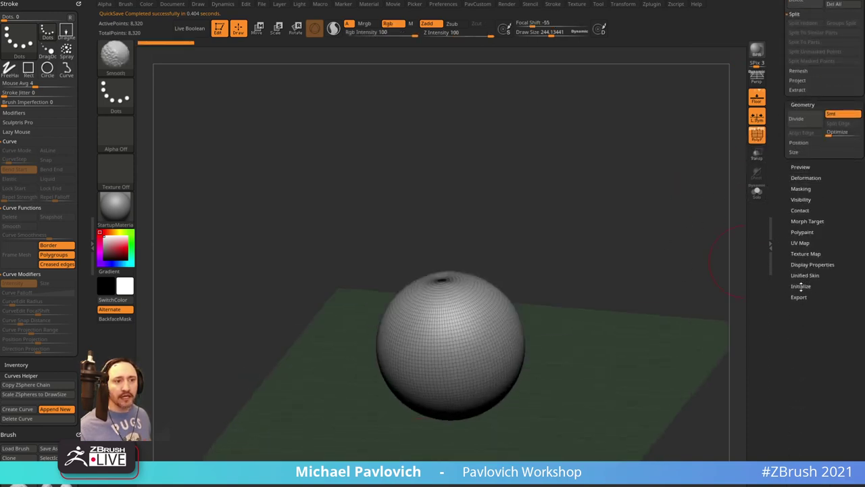
left_click(803, 287)
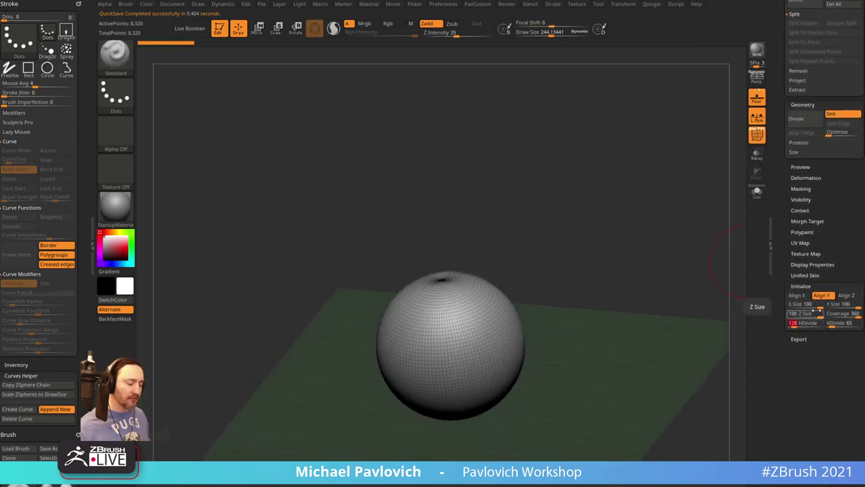
type("16")
key("Tab")
type("16")
key("Tab")
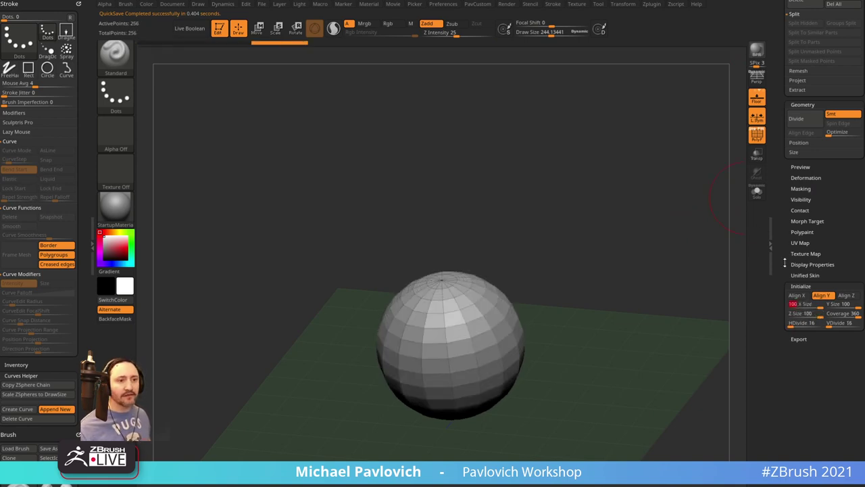
Convert the low-resolution sphere to a PolyMesh3D
left_click_drag(783, 255, 782, 263)
scroll(779, 256, "up", 10)
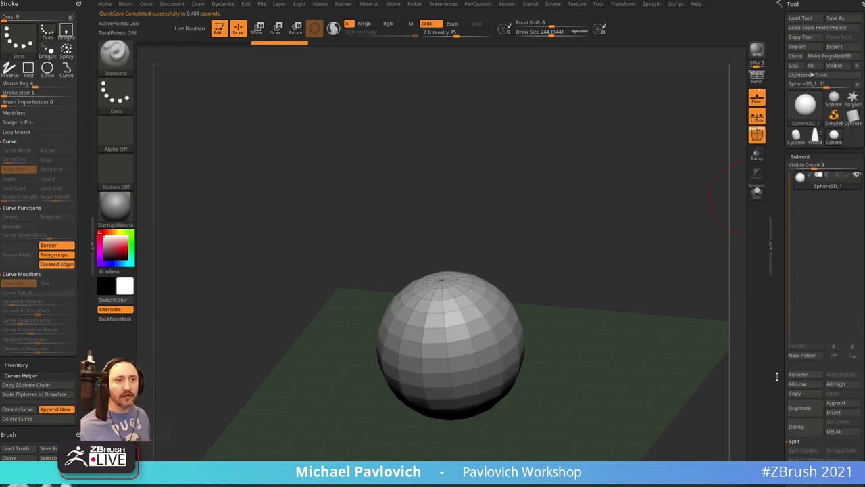
left_click(834, 56)
left_click_drag(602, 244, 585, 250)
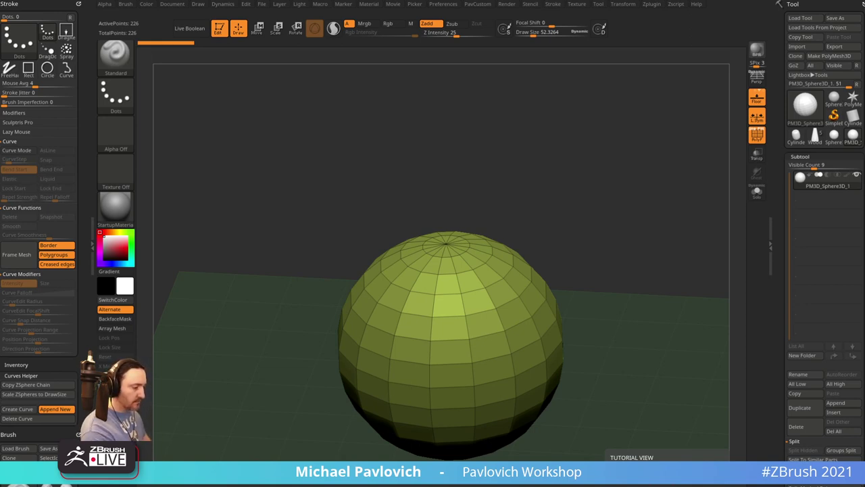
Add the dark 232 x 217 texture to Spotlight, then shrink the pencil reference and place it beside the sphere
left_click(577, 4)
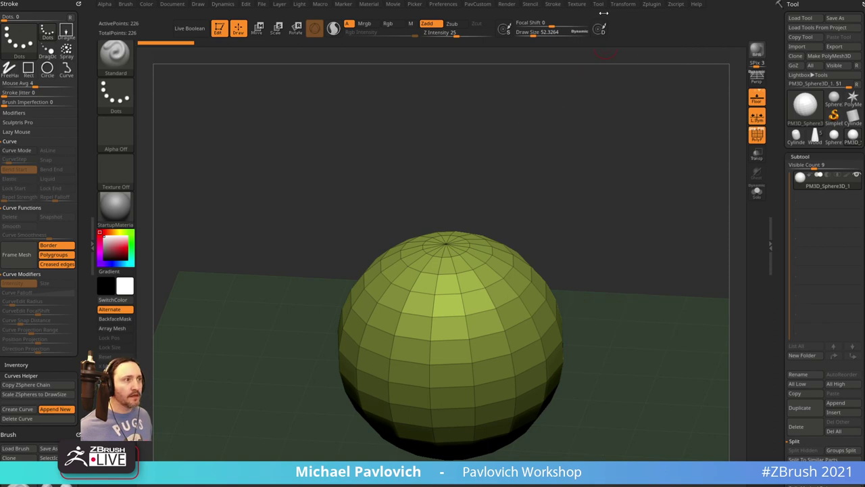
left_click(576, 4)
left_click(595, 115)
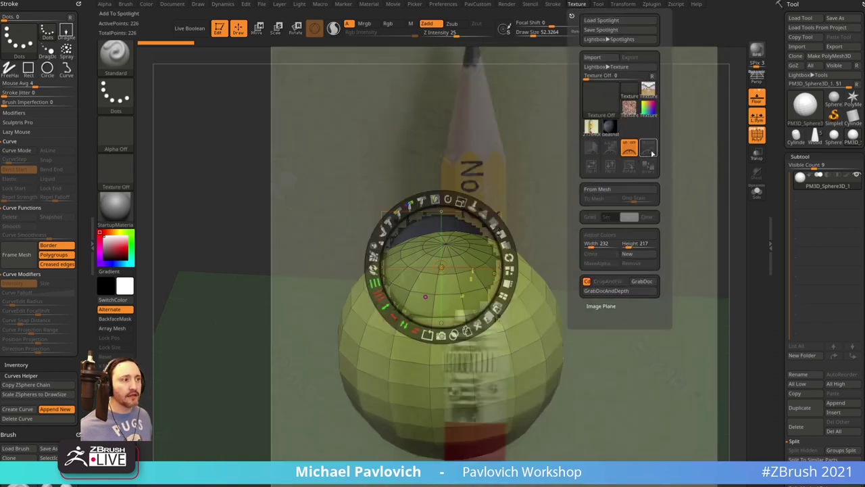
mouse_move(311, 267)
left_mouse_down()
mouse_move(161, 264)
mouse_move(142, 154)
mouse_move(238, 180)
mouse_move(247, 194)
left_mouse_up()
left_click_drag(340, 126, 268, 129)
left_click_drag(334, 193, 214, 211)
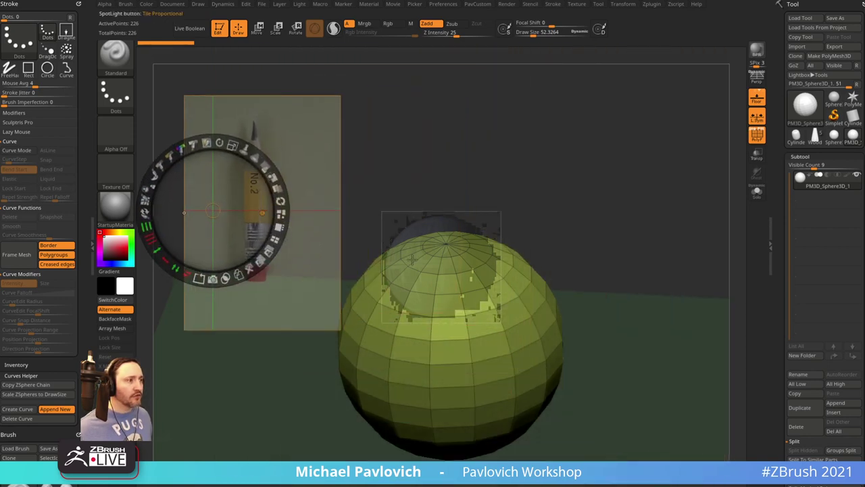
Move and enlarge the dark reference image next to the pencil, adjust its intensity, and leave Spotlight editing
left_click_drag(415, 255, 433, 197)
left_click_drag(442, 156, 574, 171)
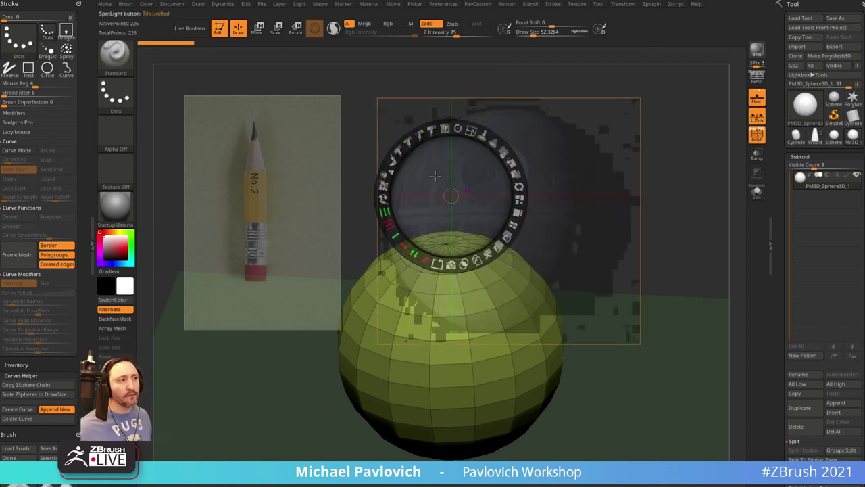
left_click(430, 129)
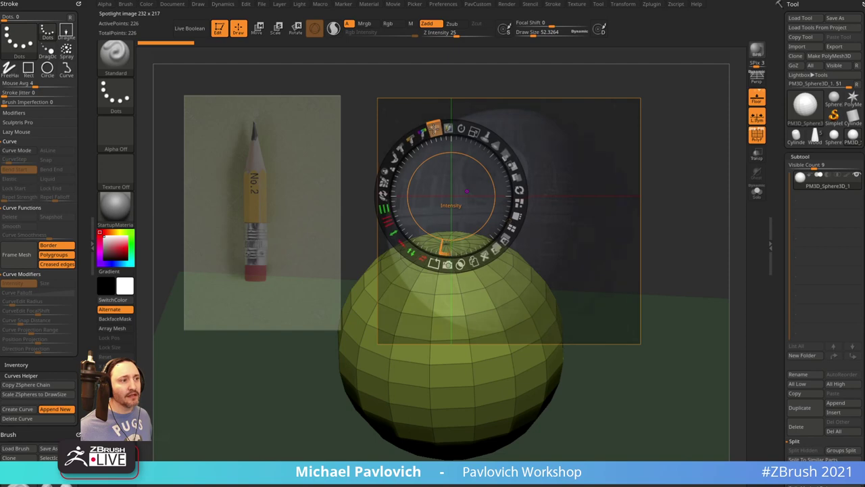
left_click_drag(430, 129, 432, 128)
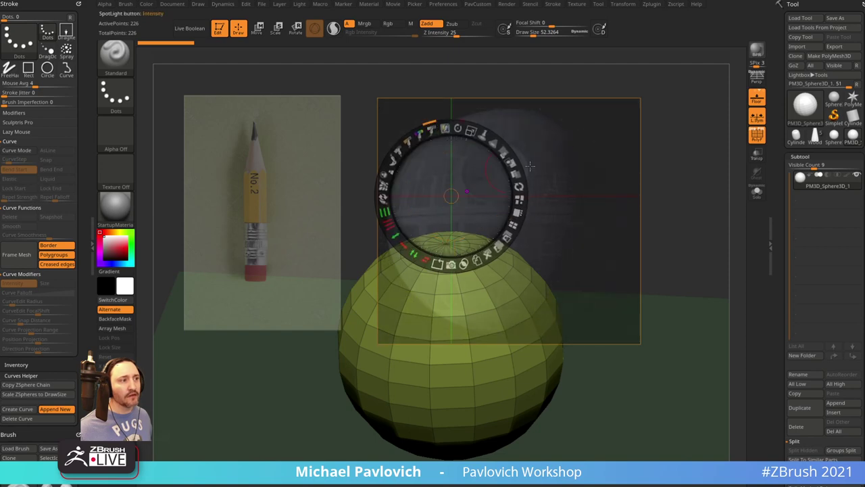
key("z")
Switch to the ZModeler brush and set the draw size to about 87
left_click_drag(608, 215, 716, 211)
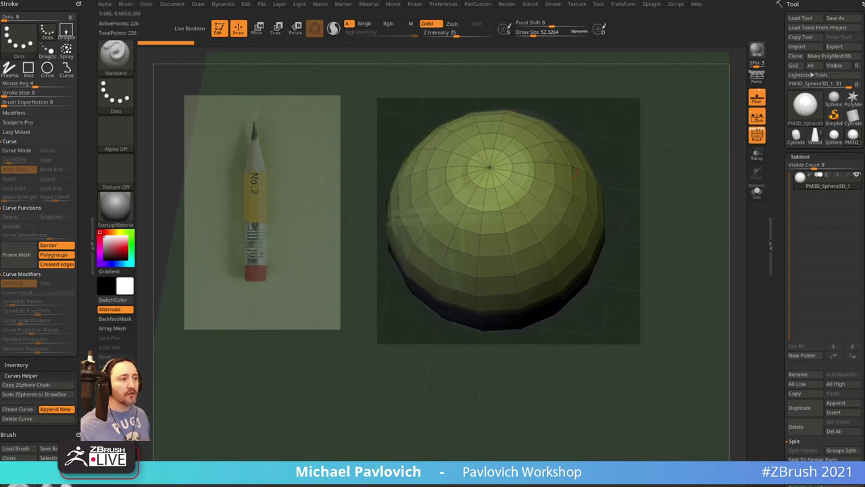
mouse_move(658, 246)
left_mouse_down("shift")
mouse_move(653, 189)
mouse_move(663, 160)
mouse_move(654, 195)
left_mouse_up("shift")
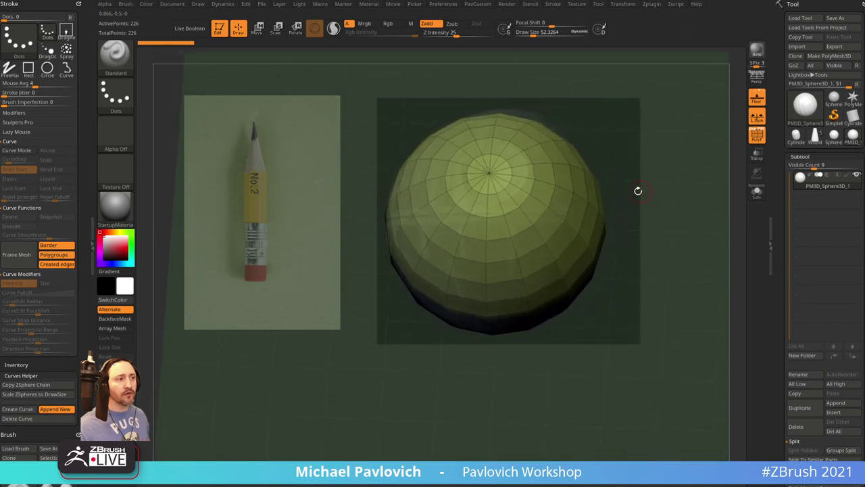
key("b")
key("z")
key("m")
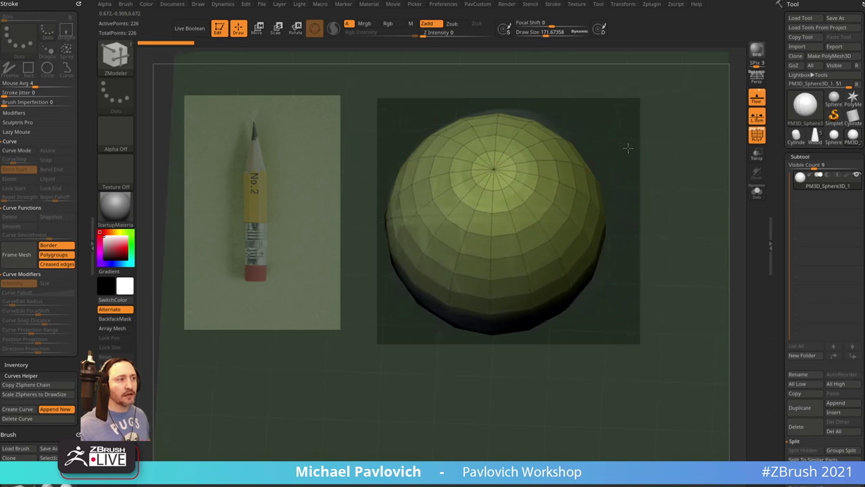
key("s")
left_click(519, 180)
Set the ZModeler edge action to Slide with EdgeLoop Complete and delete the polygons around the sphere's pole
key("space")
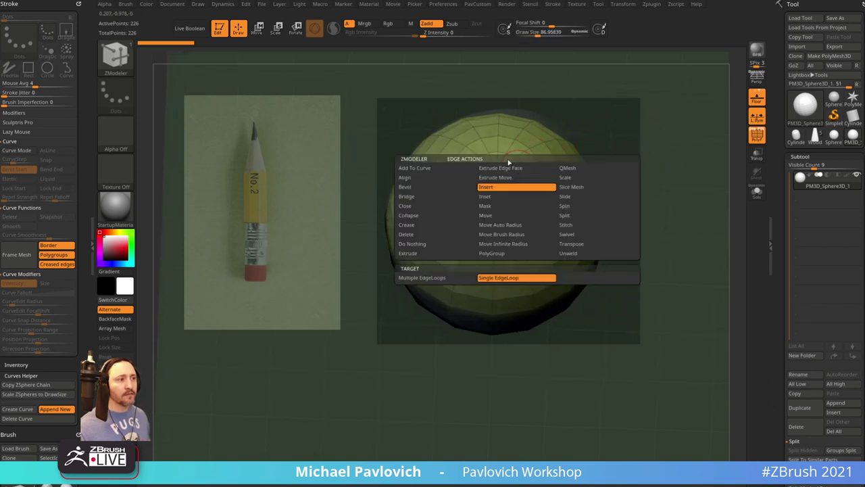
left_click(564, 196)
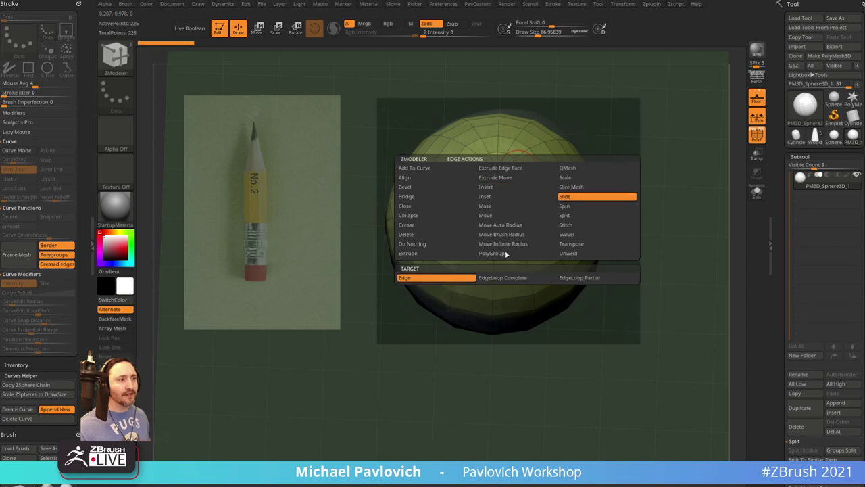
left_click(495, 281)
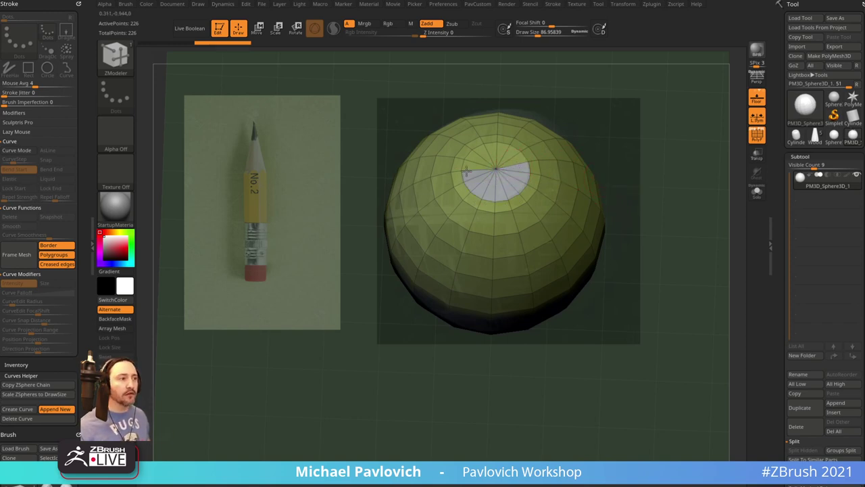
key("space")
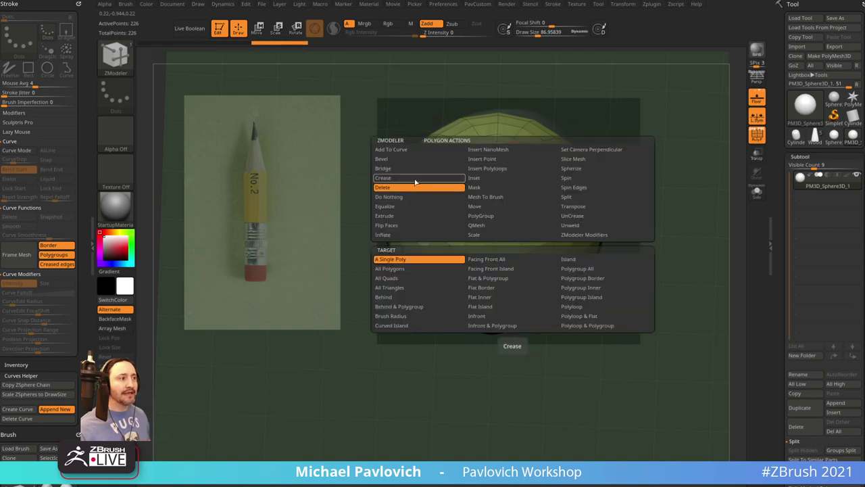
left_click(414, 193)
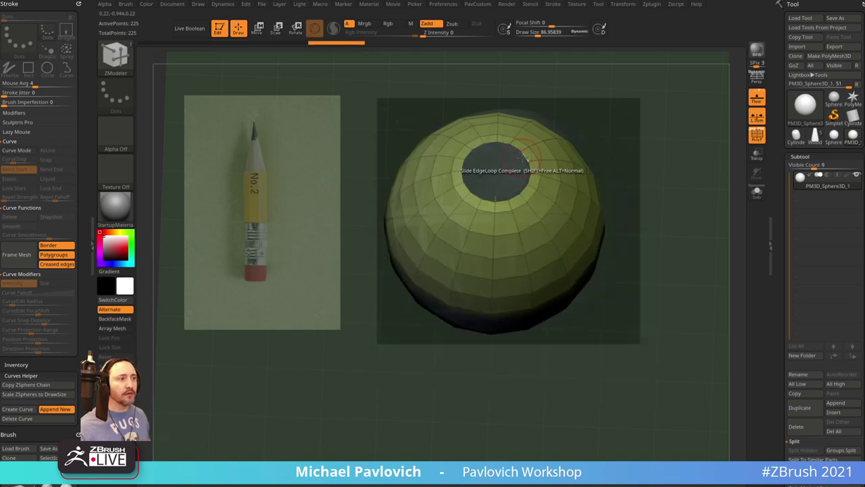
Set the edge action to Insert Multiple EdgeLoops with Interactive Elevation and try inserting loops beside the hole, undoing each attempt
key("space")
left_click(521, 174)
left_click(441, 265)
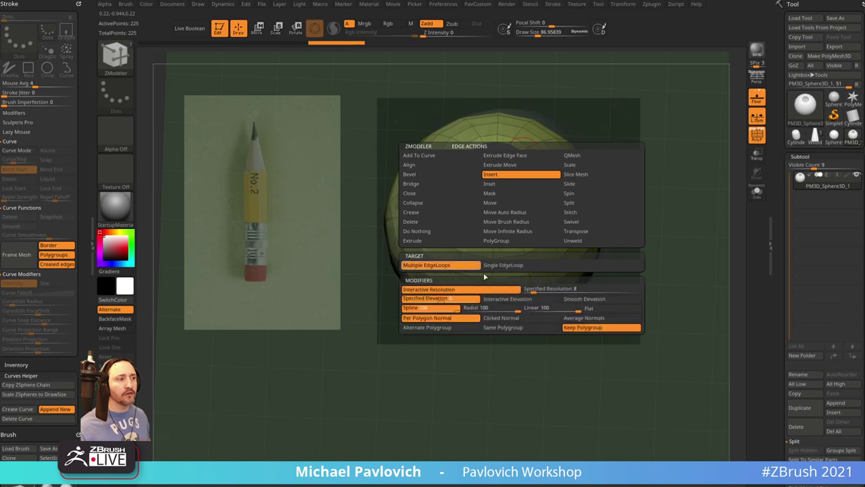
left_click(529, 298)
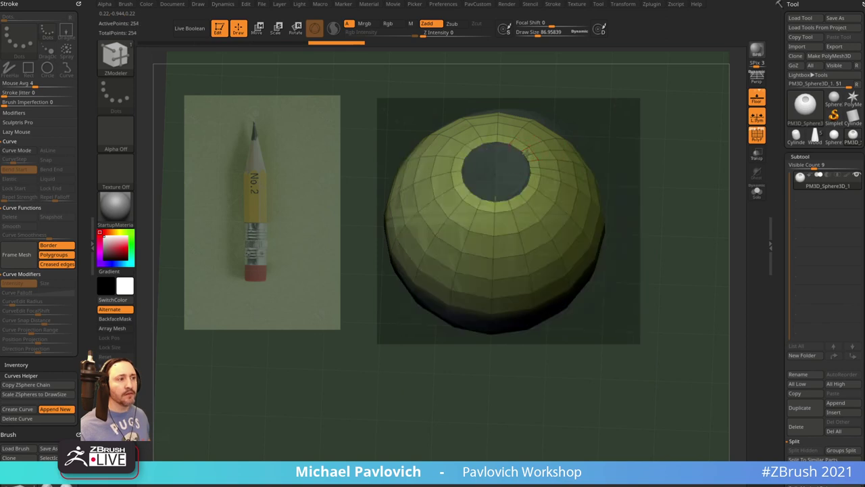
left_click_drag(527, 153, 618, 144)
key("ctrl+z")
left_click_drag(523, 149, 608, 146)
key("ctrl+z")
key("2")
left_click(634, 210)
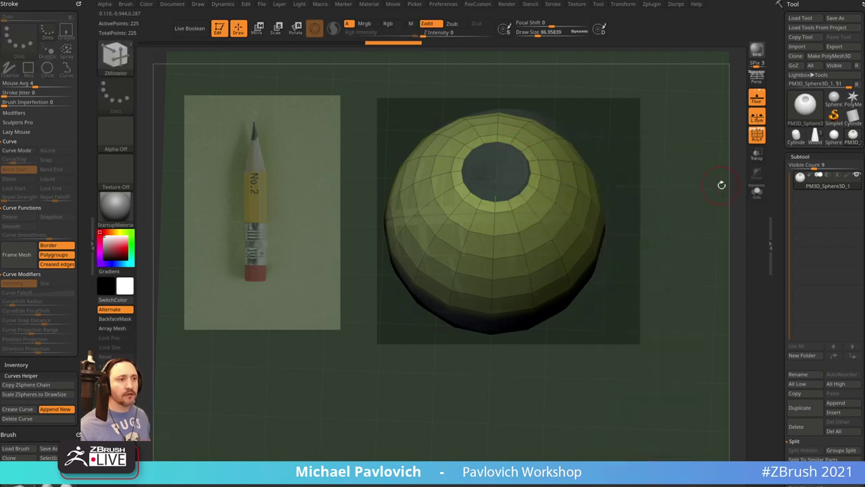
Hide the Spotlight references, try inserting elevated edge loops at the hole's rim, and undo the insertion
left_click(756, 192)
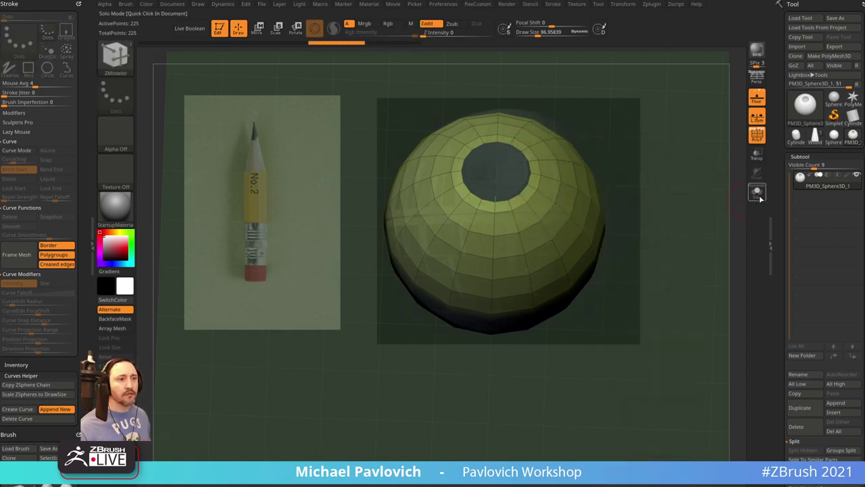
left_click_drag(655, 129, 681, 159)
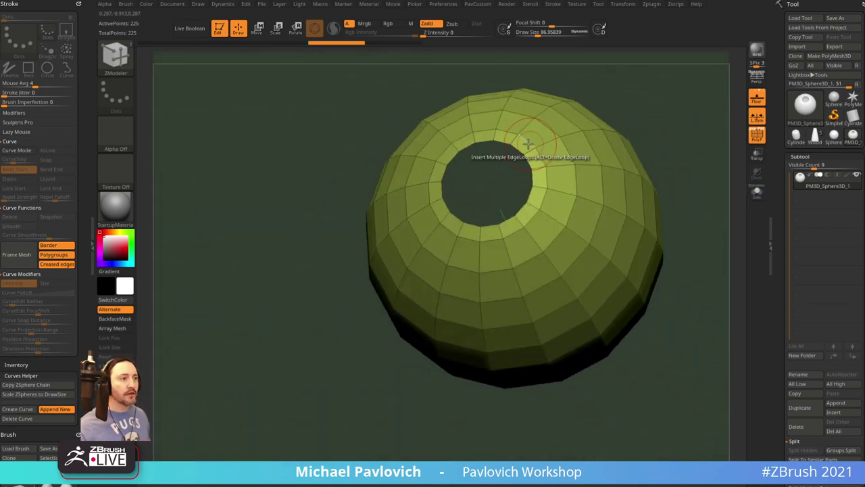
left_click_drag(518, 140, 473, 170)
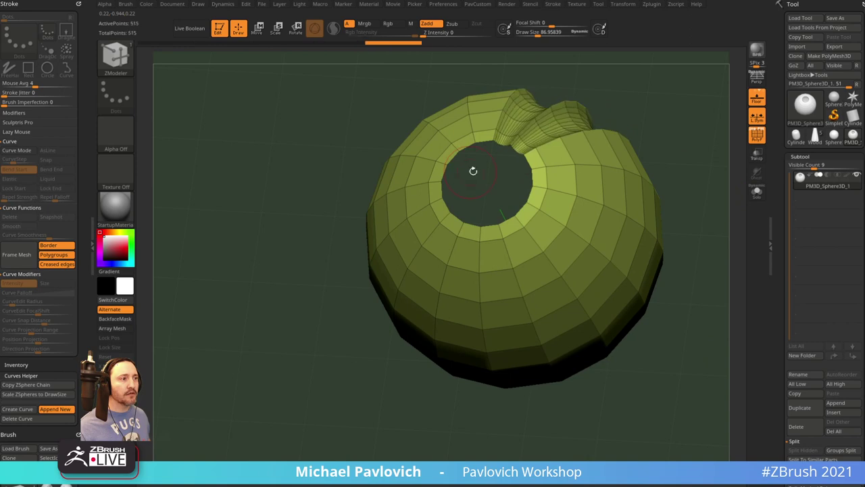
key("ctrl+z")
left_click_drag(665, 112, 469, 174)
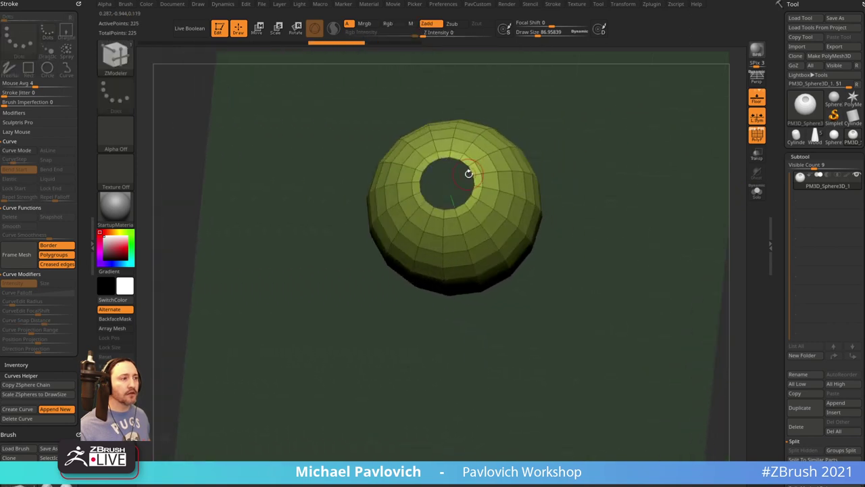
Set the edge action to Close with the Convex Hole target, try capping the sphere's hole, and undo it
key("space")
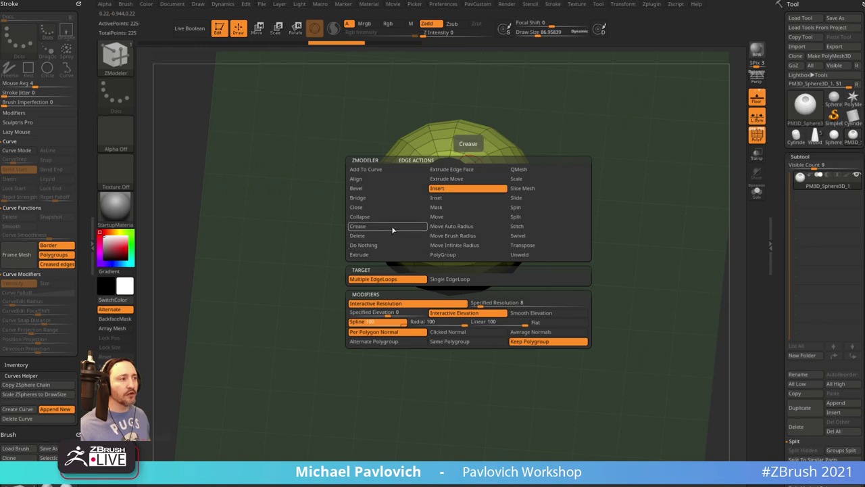
left_click(369, 206)
left_click(443, 279)
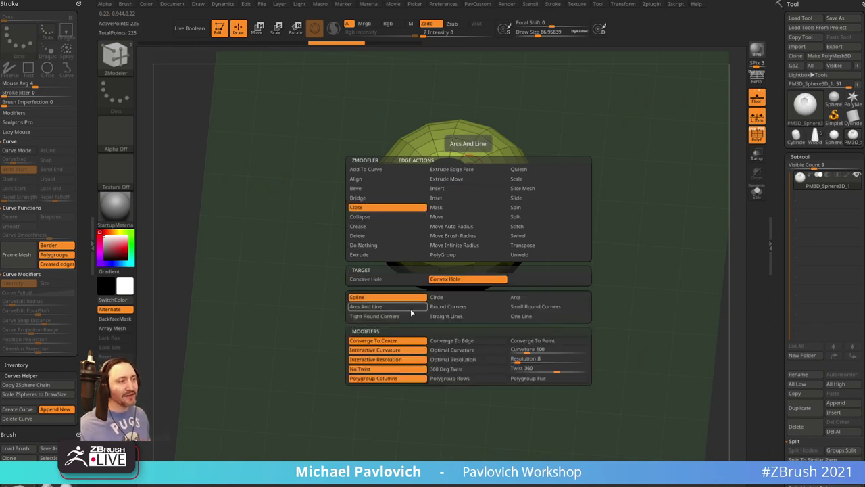
left_click_drag(467, 168, 522, 115)
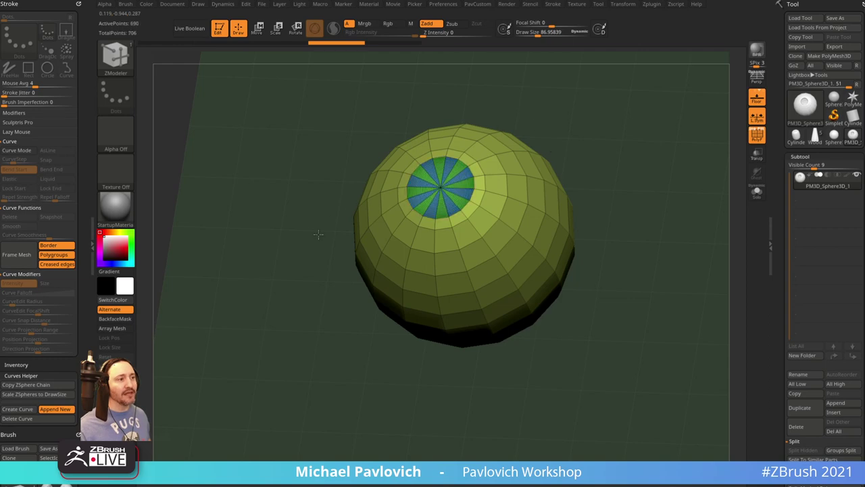
key("ctrl+z")
Open the Display Properties settings and close the sphere's pole hole with a multi-ring cap curving inward
left_click_drag(785, 377, 785, 204)
left_click(796, 365)
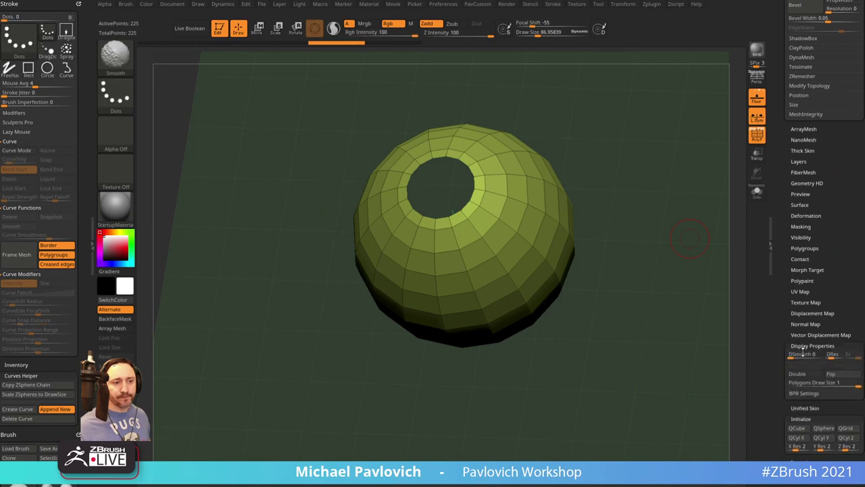
left_click_drag(718, 392, 518, 180)
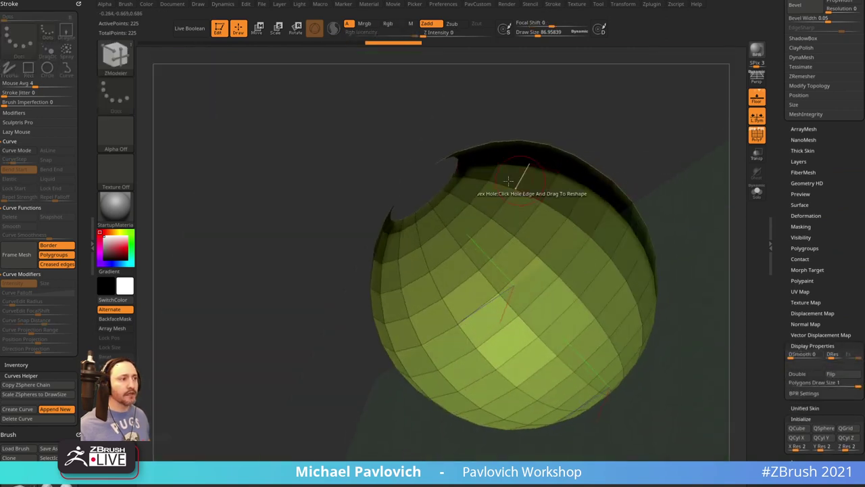
left_click(448, 181)
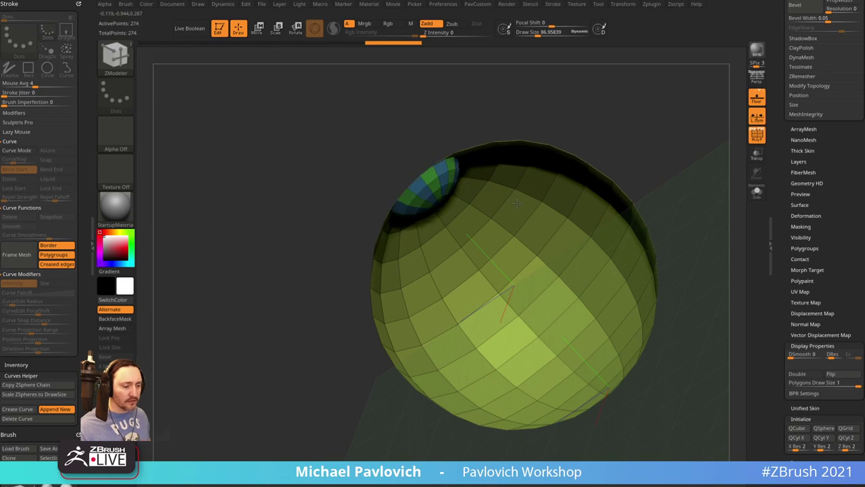
left_click_drag(643, 130, 679, 179)
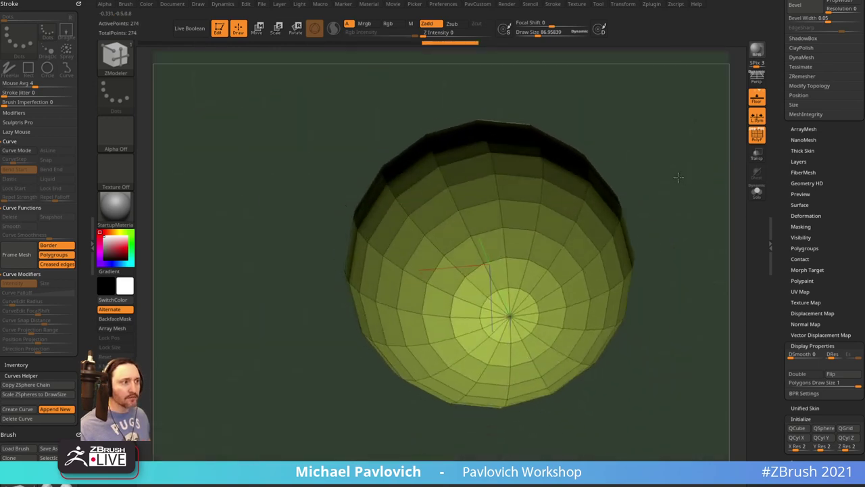
left_click(835, 375)
left_click_drag(699, 211, 612, 180)
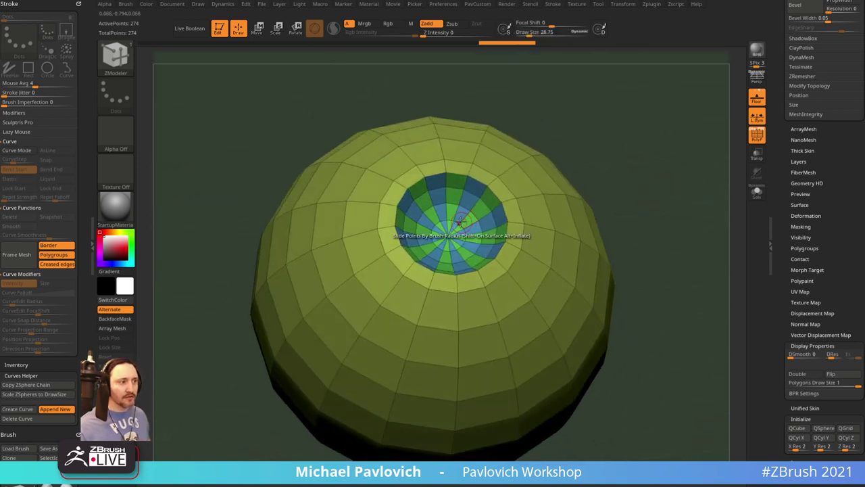
Set the ZModeler point action to Transpose and shift the point at the cap's center slightly with the gizmo
key("space")
left_click(515, 246)
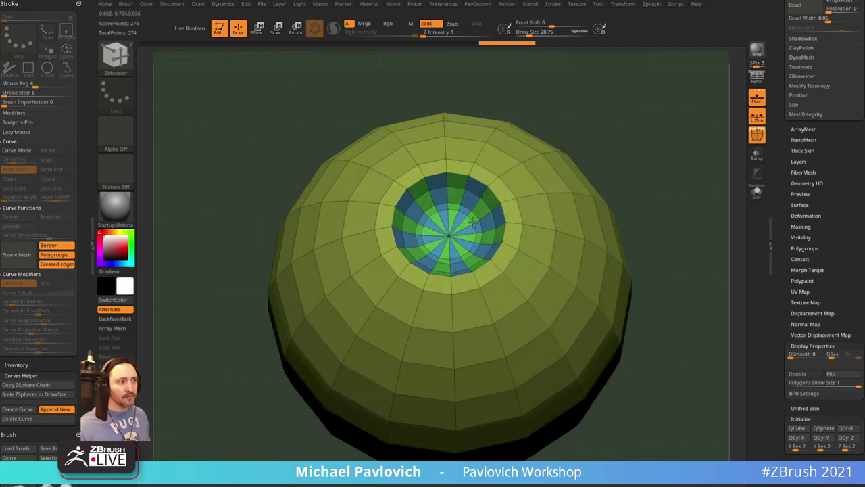
mouse_move(655, 187)
left_mouse_down()
mouse_move(660, 170)
mouse_move(650, 175)
left_mouse_up()
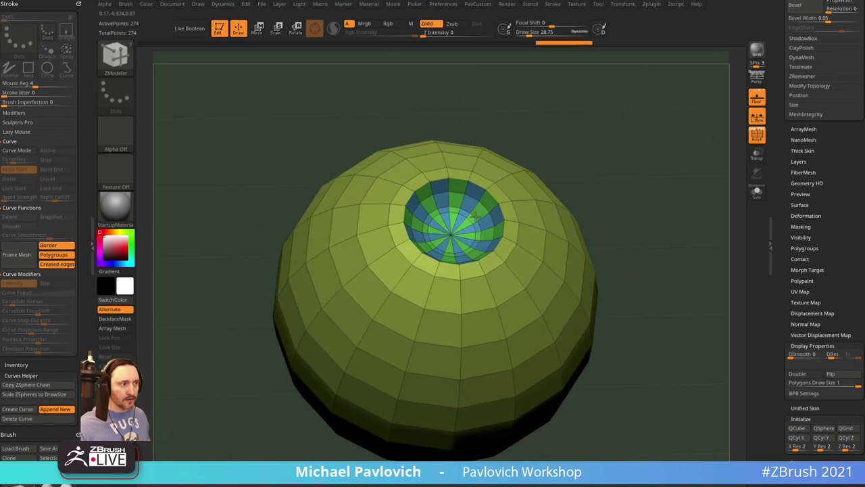
key("space")
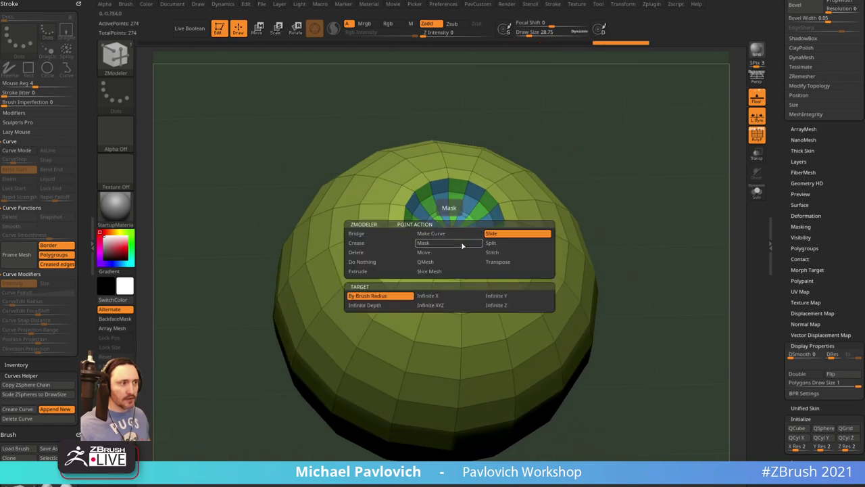
left_click(489, 264)
key("w")
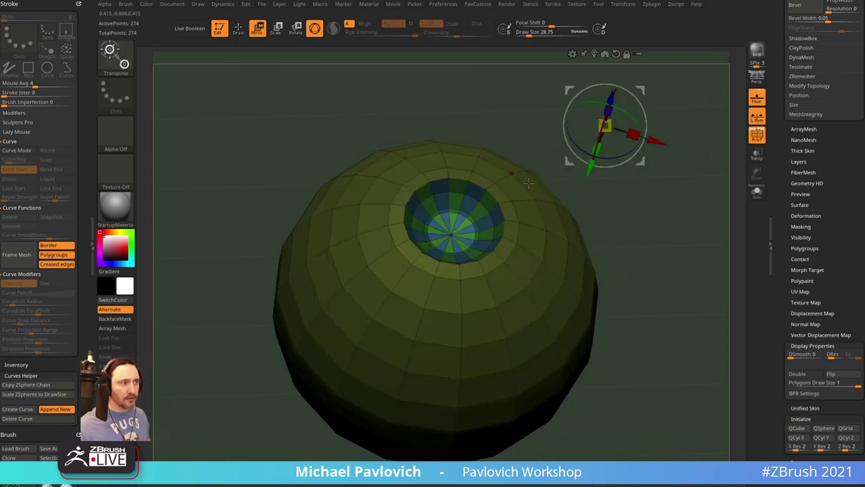
left_click(451, 235)
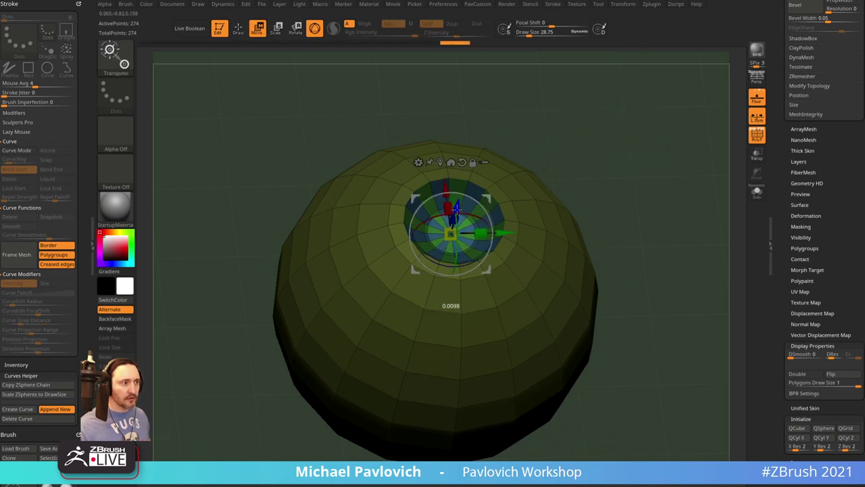
key("q")
mouse_move(674, 207)
left_mouse_down()
mouse_move(664, 168)
mouse_move(676, 177)
left_mouse_up()
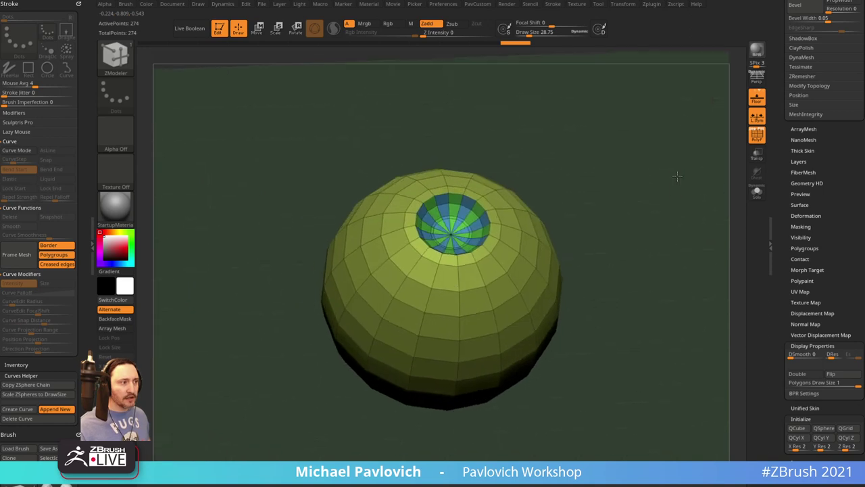
Isolate the recessed cap, assign it a single polygroup, and show the whole sphere again
left_click(451, 234, "ctrl+shift")
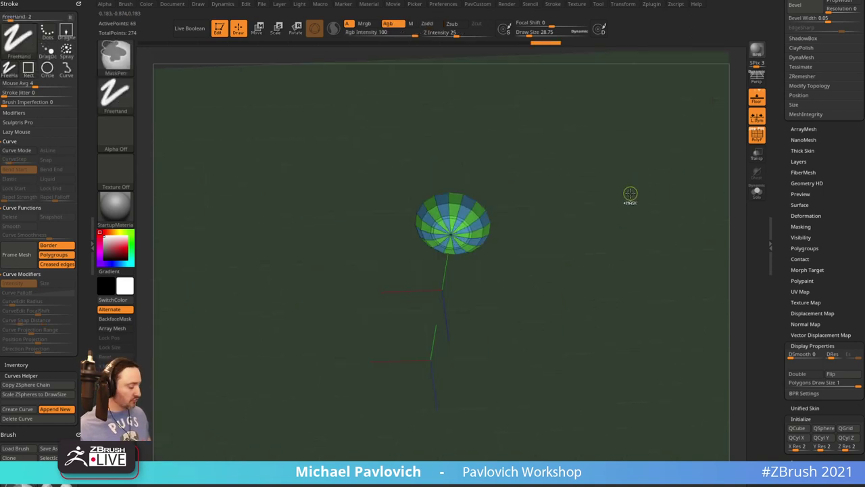
left_click(628, 199, "ctrl+shift")
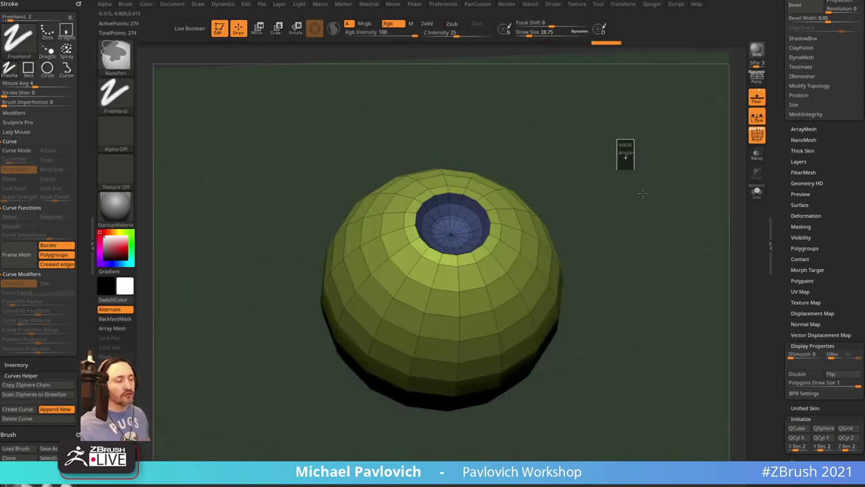
left_click_drag(626, 153, 666, 215)
Center the gizmo on the cap, mask the rest of the sphere, and adjust the cap along the Y axis
key("w")
left_click(297, 377, "alt")
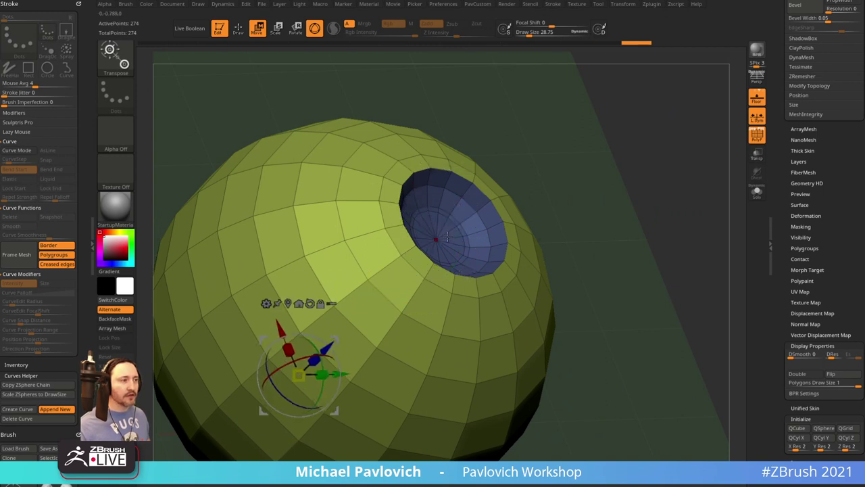
left_click(468, 218, "ctrl")
left_click_drag(509, 193, 523, 118, "shift")
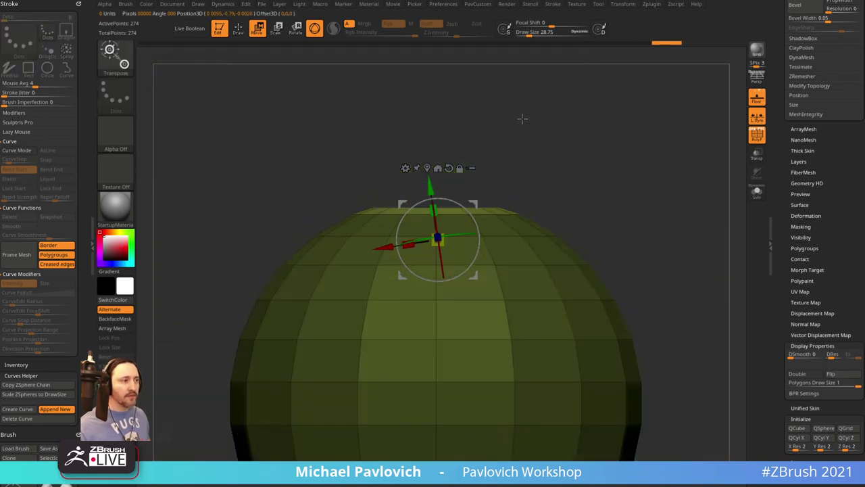
left_click_drag(431, 189, 435, 154)
left_click_drag(513, 135, 497, 168)
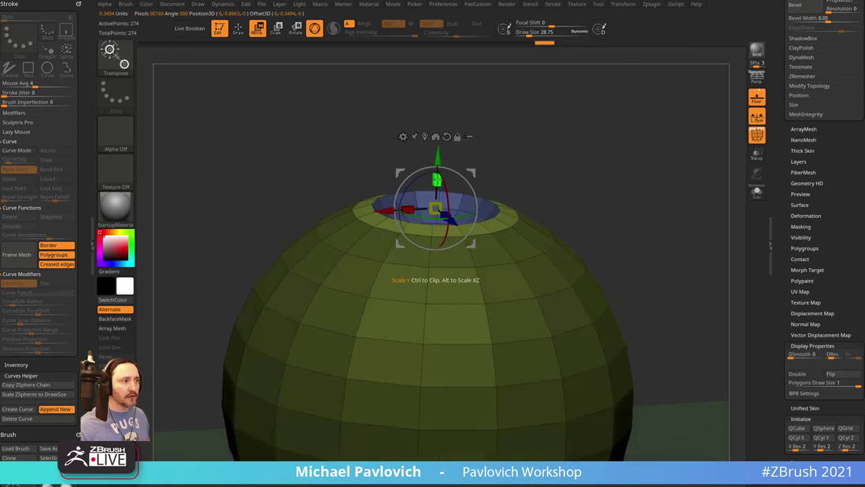
key("q")
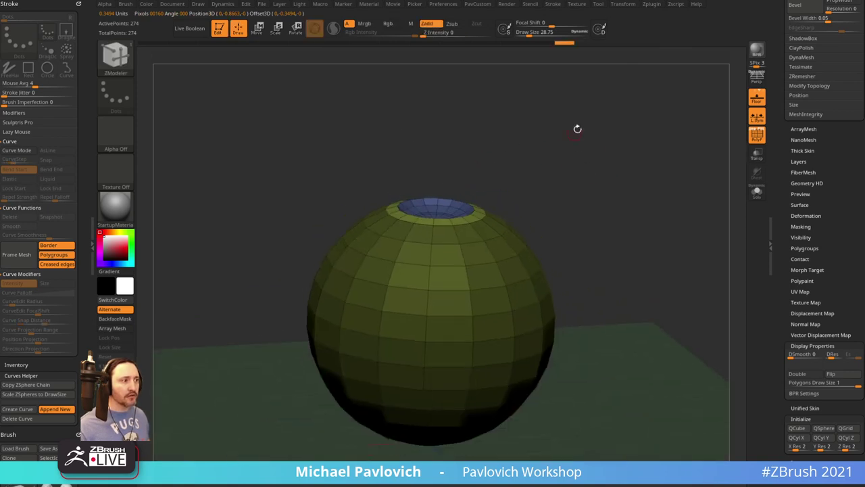
Show the Spotlight references and line the sphere up with the reference image so the recessed dish matches
mouse_move(575, 128)
left_mouse_down()
mouse_move(672, 170)
mouse_move(686, 204)
mouse_move(676, 156)
left_mouse_up()
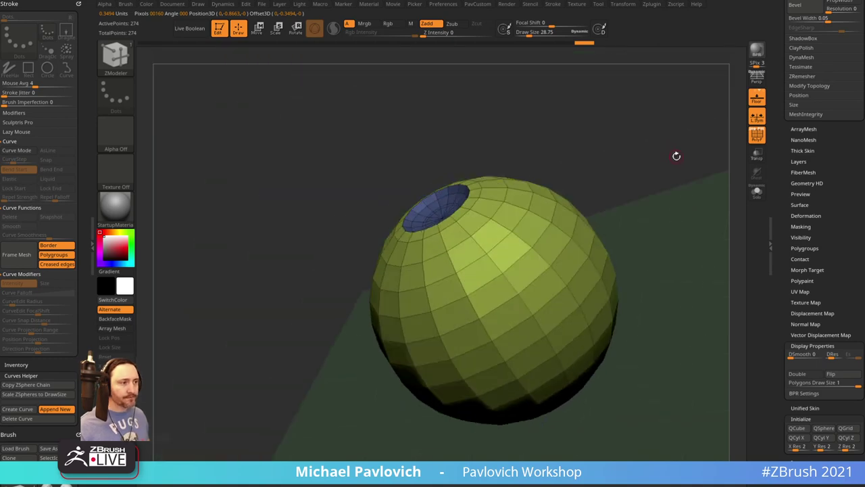
left_click_drag(653, 172, 649, 149)
key("shift+z")
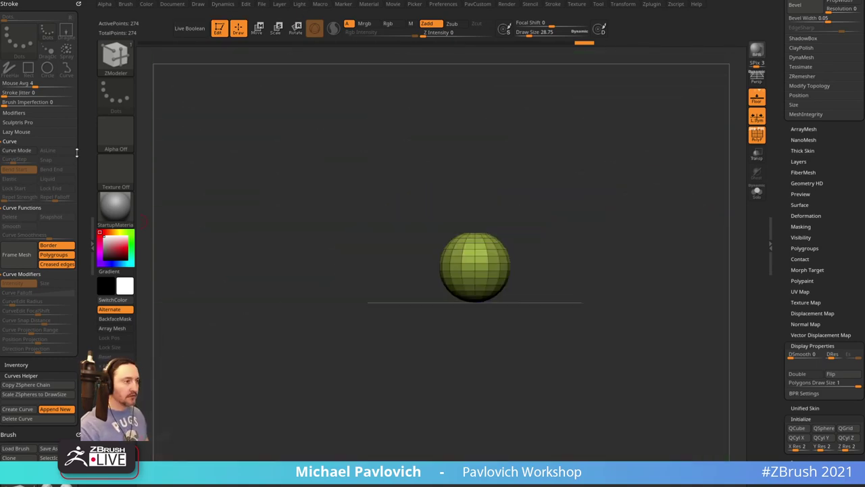
mouse_move(655, 180)
left_mouse_down()
mouse_move(651, 212)
mouse_move(710, 223)
mouse_move(714, 250)
mouse_move(716, 228)
left_mouse_up()
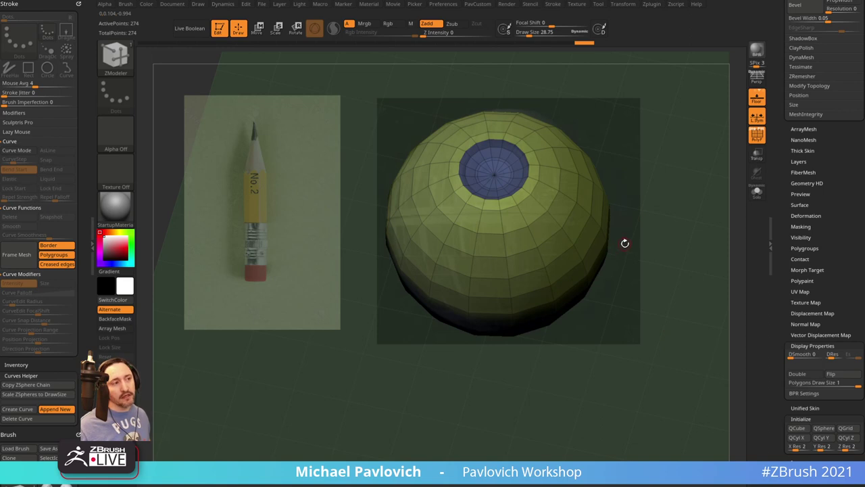
Switch to the Standard brush and duplicate the sphere subtool
key("s")
key("1")
key("s")
left_click(631, 223)
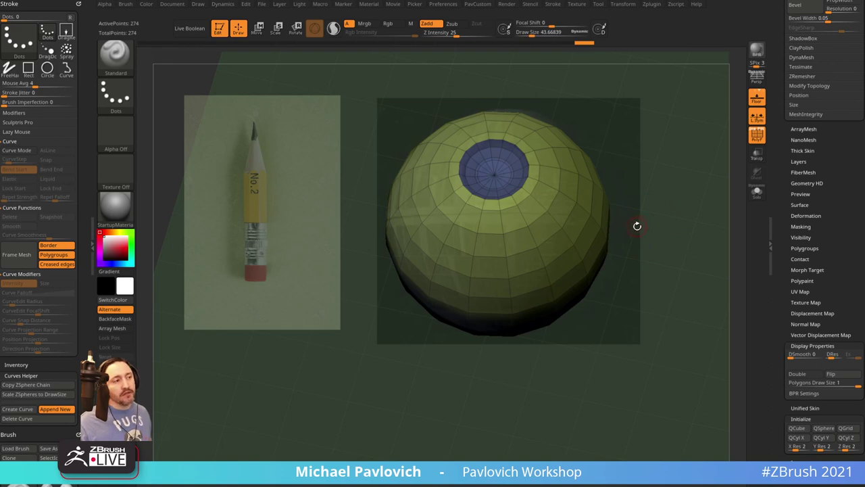
left_click_drag(790, 172, 788, 331)
scroll(804, 325, "down", 2)
left_click(800, 346)
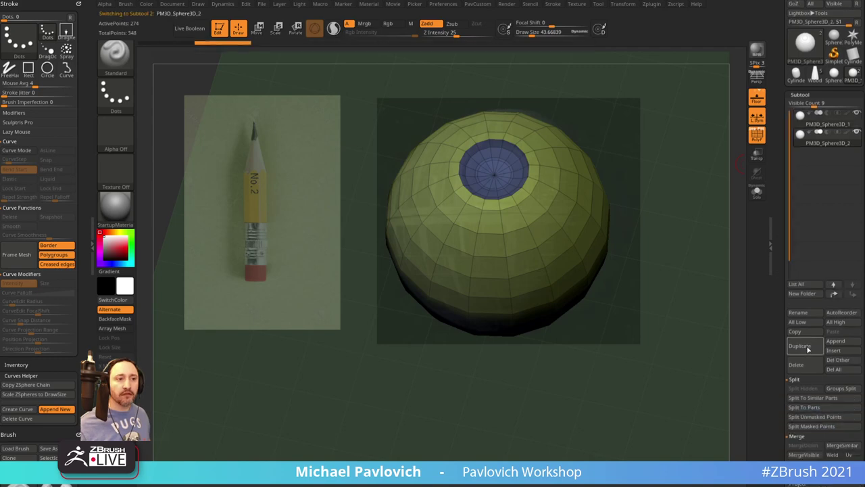
Turn on Dynamic Subdivision for both sphere subtools and crease the polygroup border around the dish
key("space")
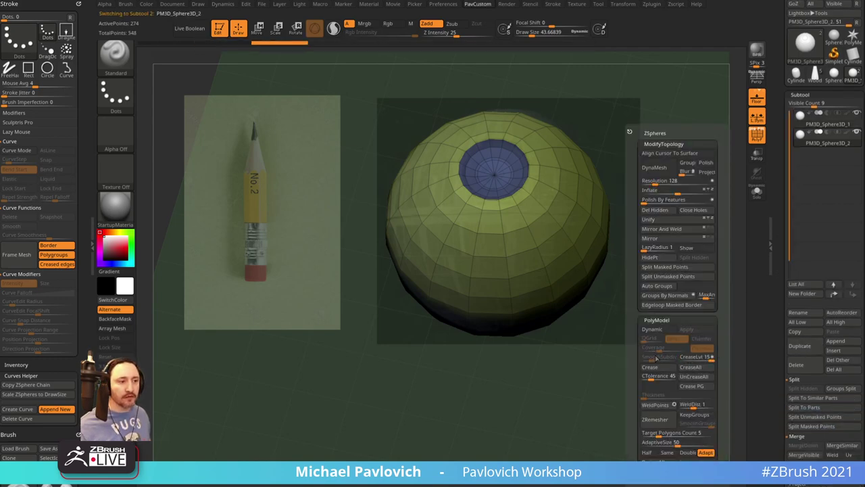
left_click(652, 329)
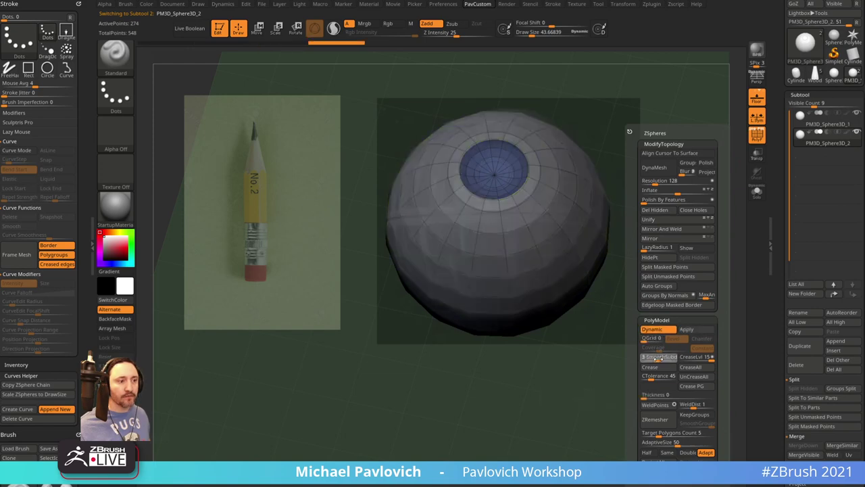
left_click(820, 127)
key("space")
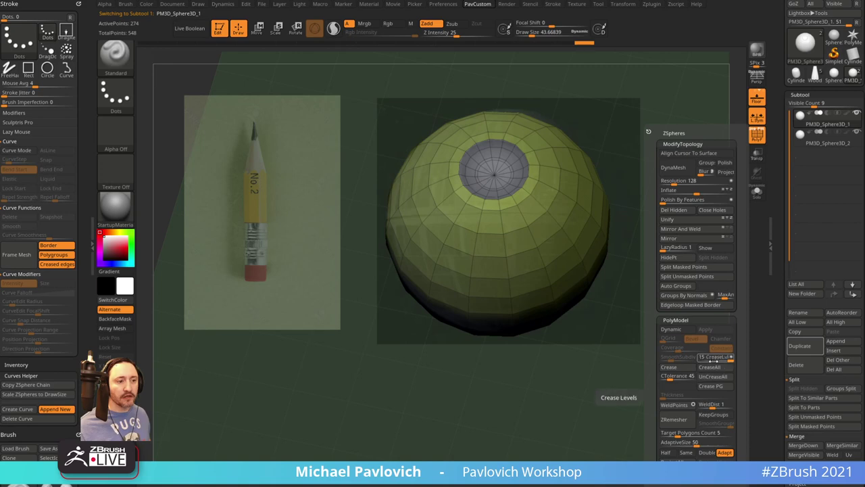
left_click(680, 330)
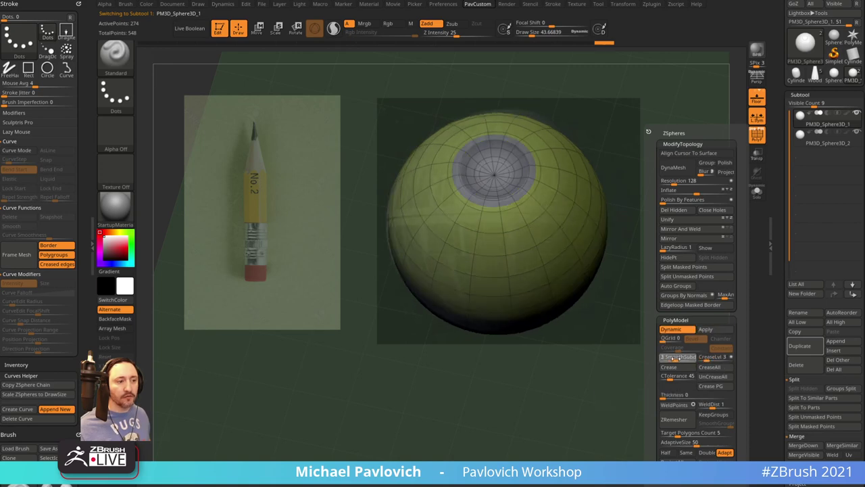
left_click(680, 359)
left_click(708, 387)
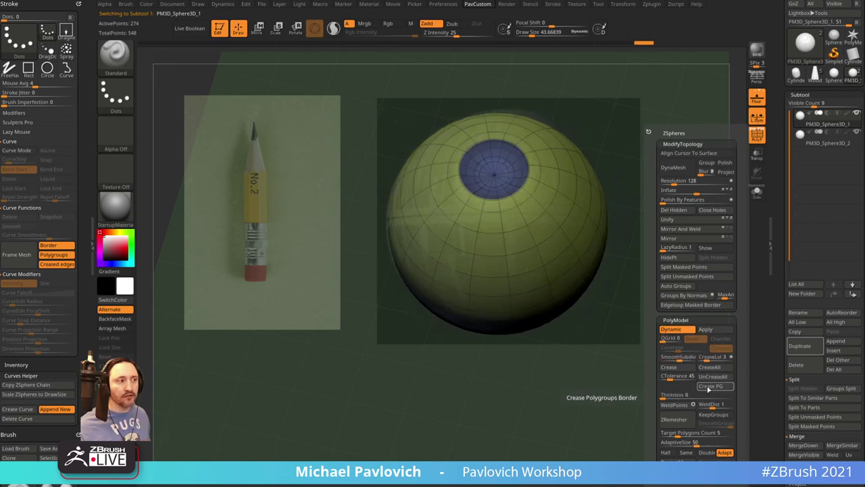
Hide the Spotlight references, solo the duplicated sphere, and apply its dynamic subdivision to the mesh
key("shift+z")
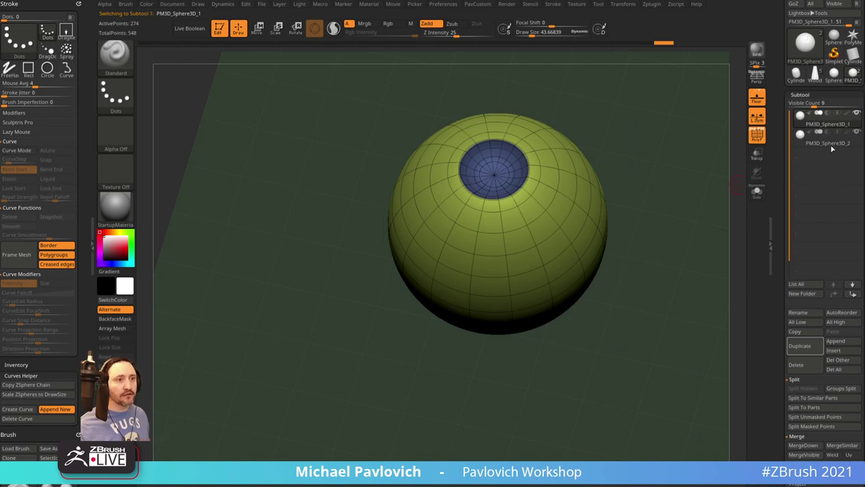
left_click(832, 145)
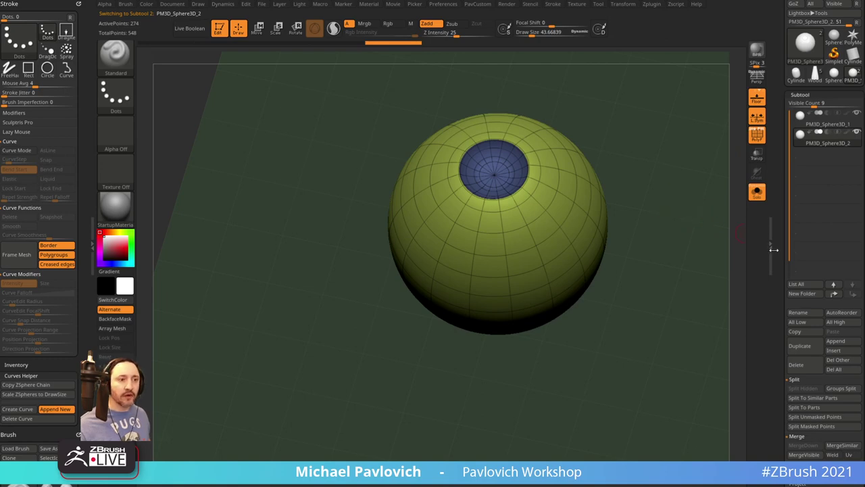
scroll(825, 250, "down", 5)
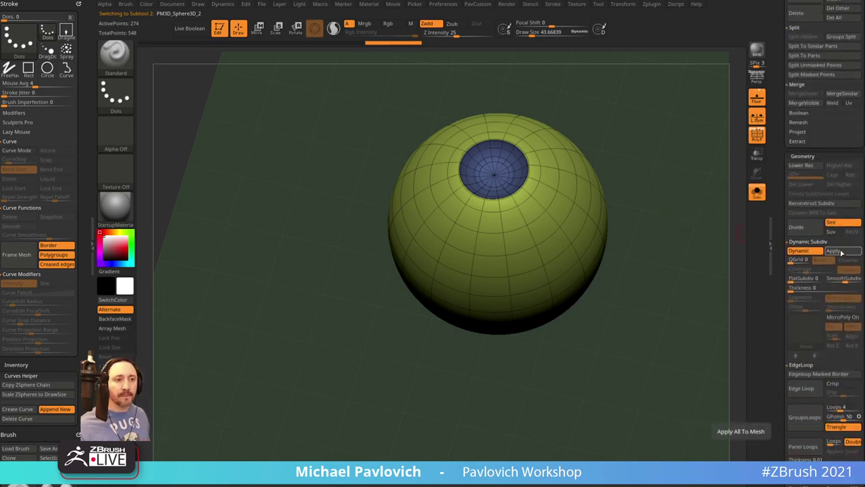
left_click(841, 253)
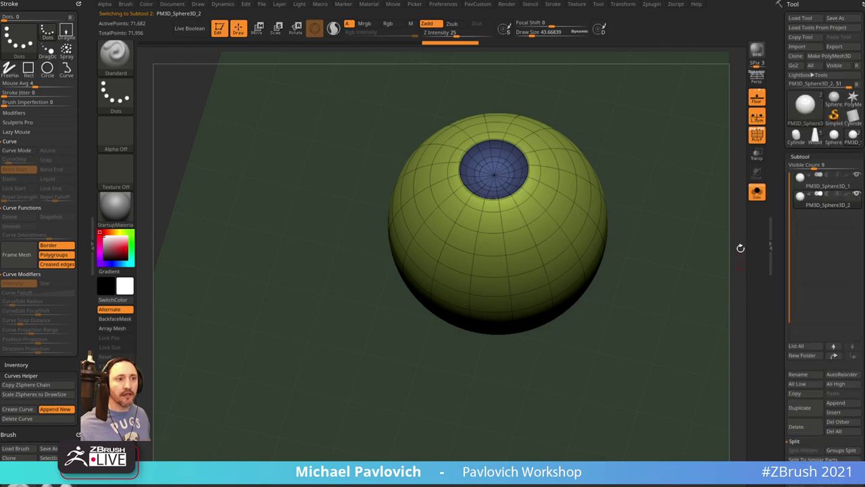
Delete the duplicated sphere's lower subdivision levels and slice it horizontally along the reference's equator with the SliceCurve brush
key("shift+f")
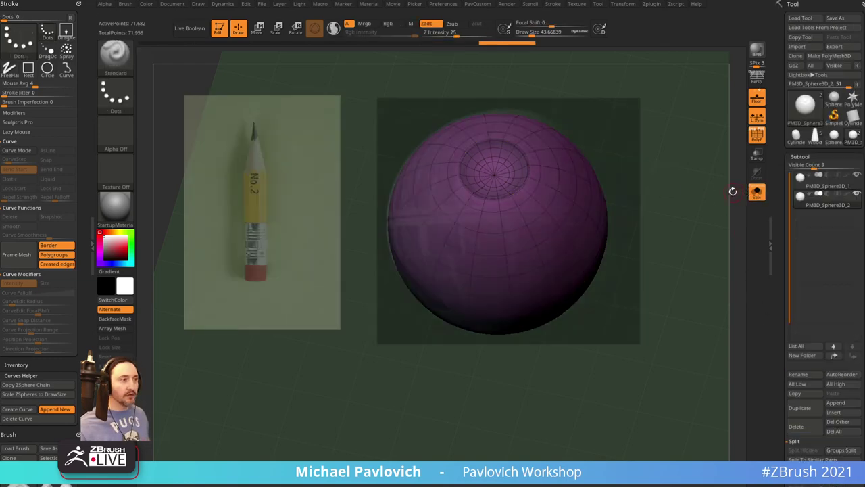
left_click(131, 72, "ctrl+shift")
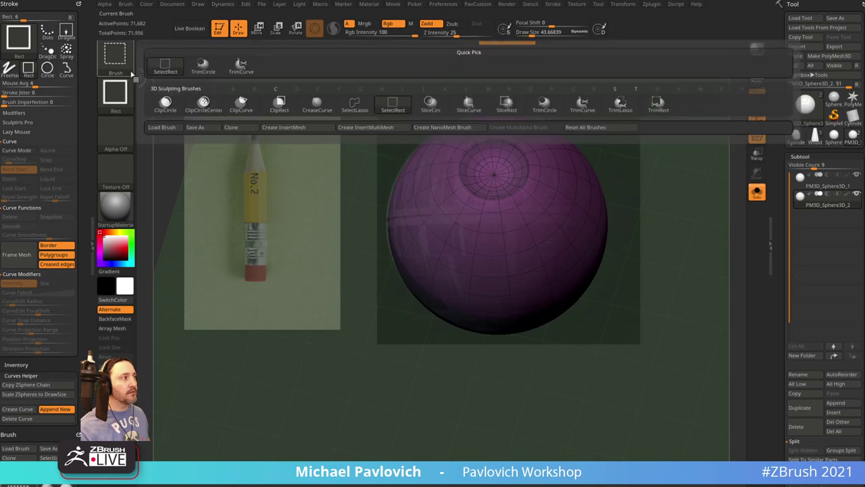
left_click(471, 105, "ctrl+shift")
left_click_drag(777, 263, 779, 91)
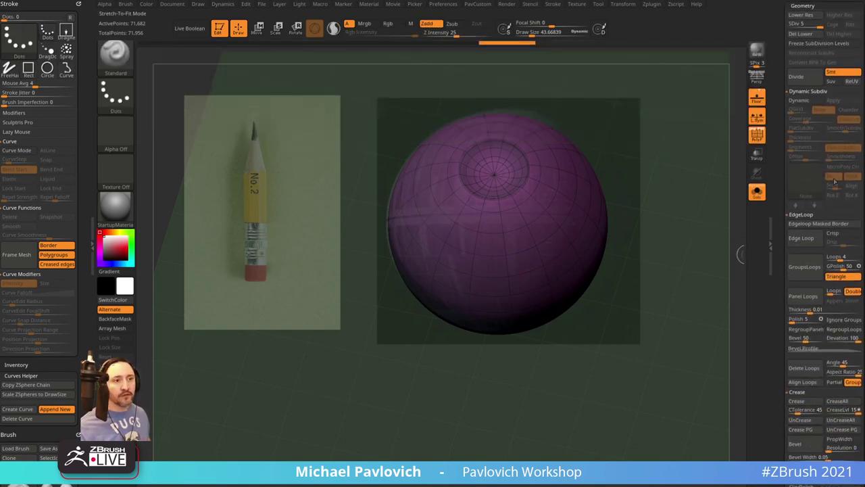
left_click(816, 33)
mouse_move(707, 219)
left_mouse_down("ctrl+shift")
mouse_move(280, 226)
mouse_move(287, 220)
left_mouse_up("ctrl+shift")
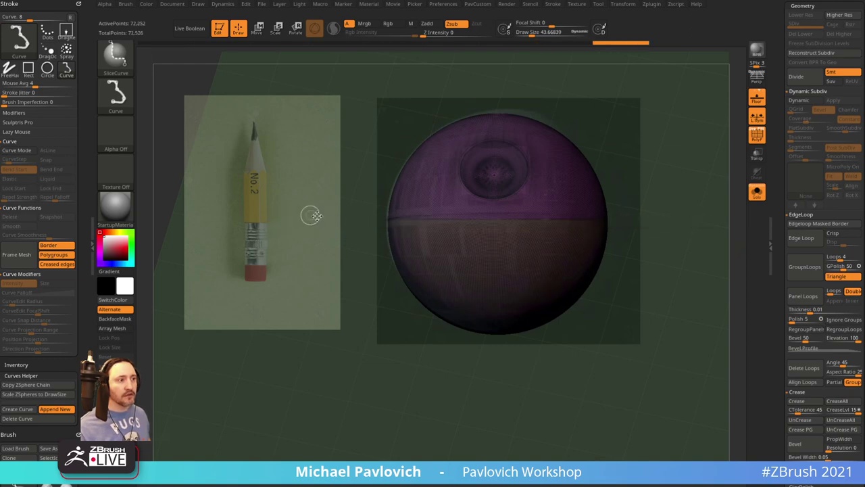
Turn off Solo mode for the sliced sphere and hide the Spotlight reference images
left_click(757, 192)
key("shift+z")
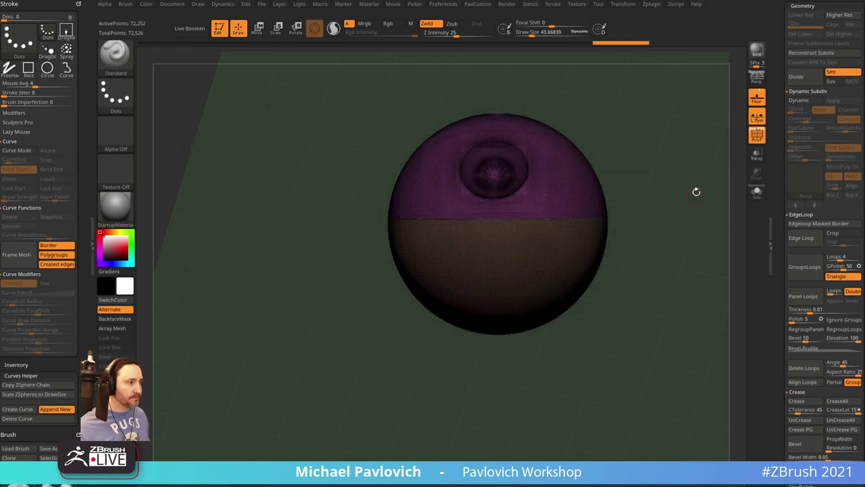
key("f")
left_click_drag(709, 187, 692, 210)
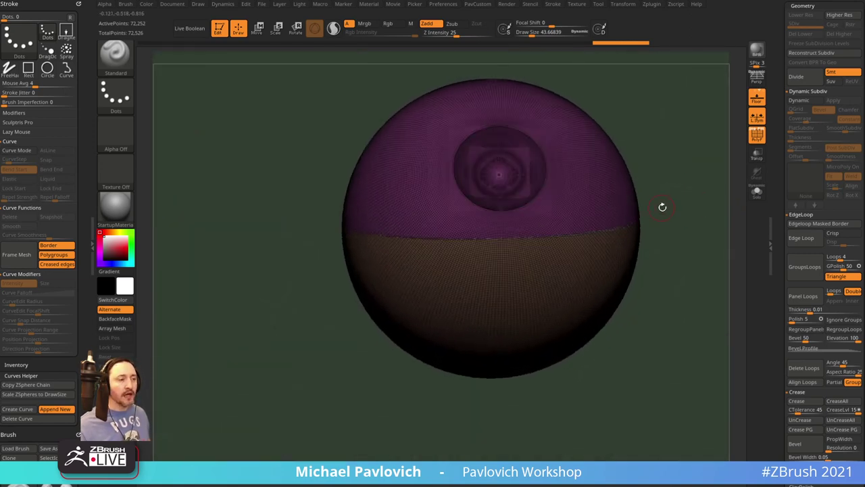
Set ZRemesher to KeepGroups with AdaptiveSize 0, try a remesh of the sliced sphere, and undo that remesh
mouse_move(772, 246)
left_mouse_down()
mouse_move(774, 138)
mouse_move(767, 183)
left_mouse_up()
key("shift")
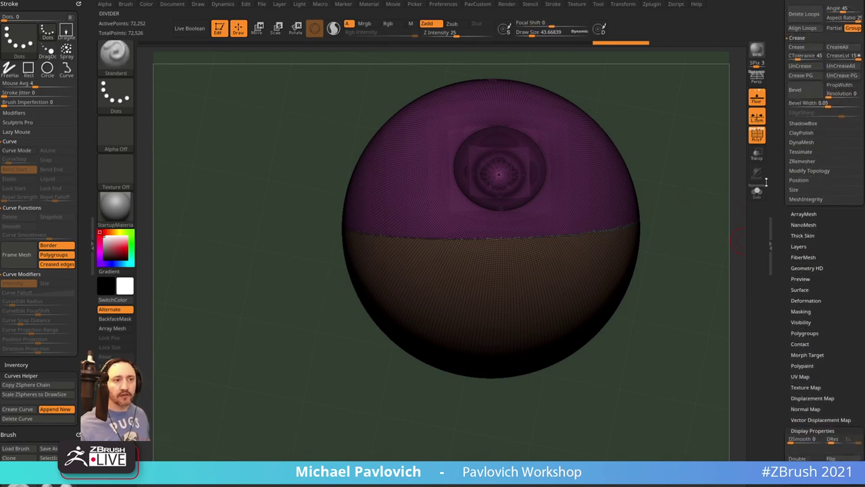
scroll(784, 162, "down", 5)
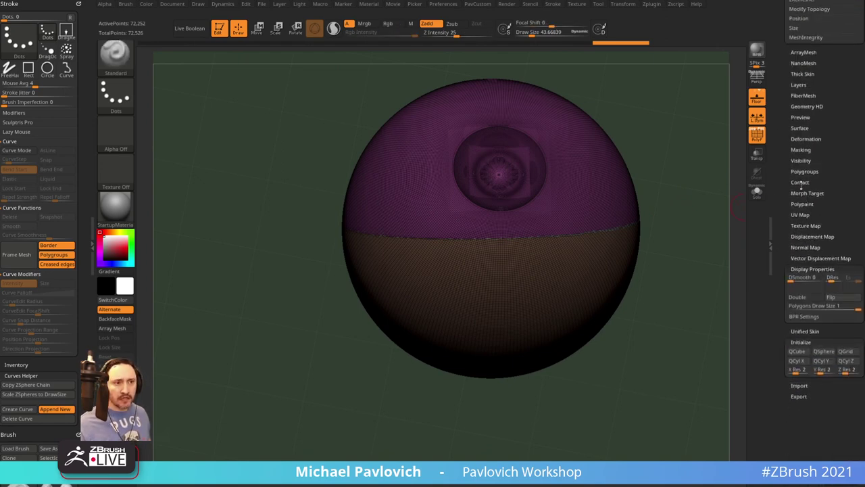
scroll(792, 163, "up", 10)
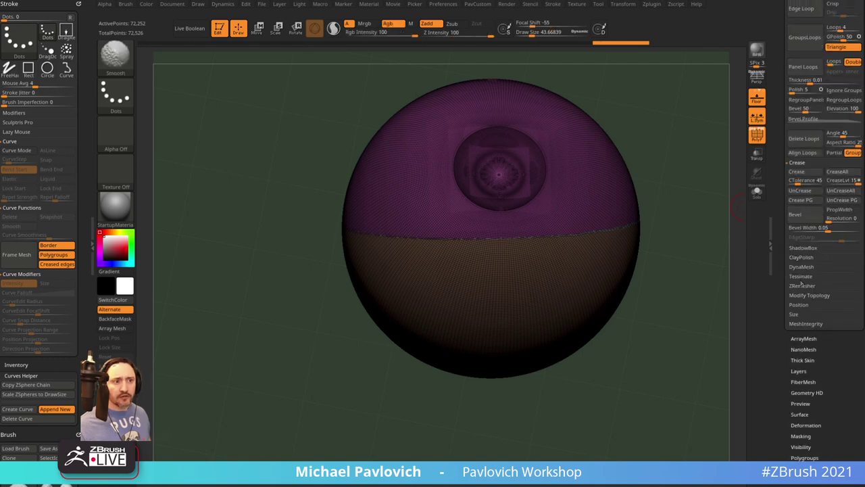
scroll(783, 289, "down", 3)
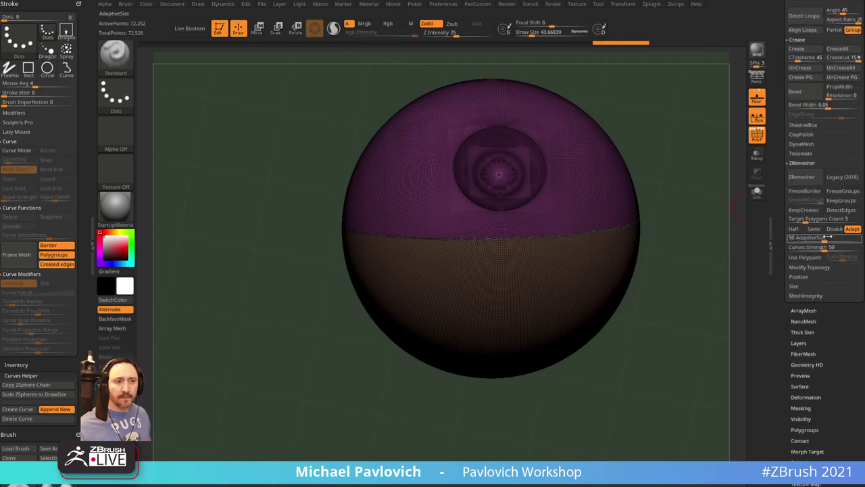
left_click(841, 200)
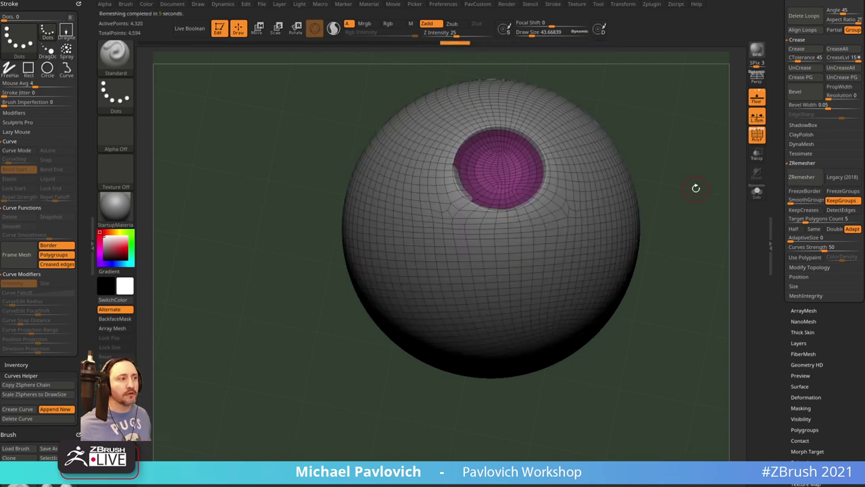
key("ctrl+z")
Solo the sliced sphere and isolate its upper polygroup using the SelectRect brush
left_click(757, 192)
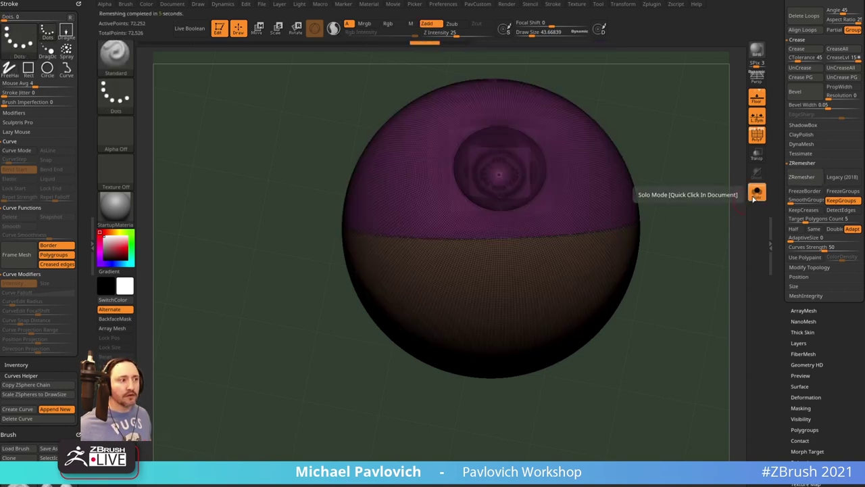
left_click_drag(700, 193, 701, 198)
key("ctrl+shift")
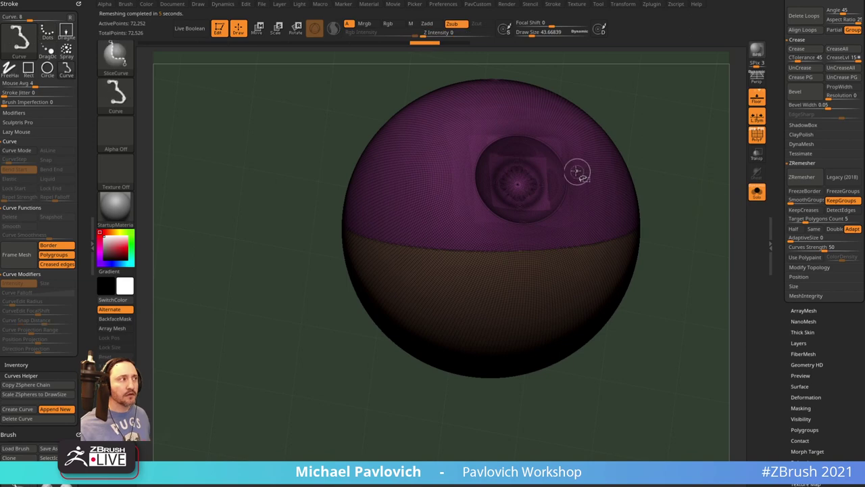
left_click(132, 59, "ctrl+shift")
left_click(166, 66, "ctrl+shift")
left_click(580, 175, "ctrl+shift")
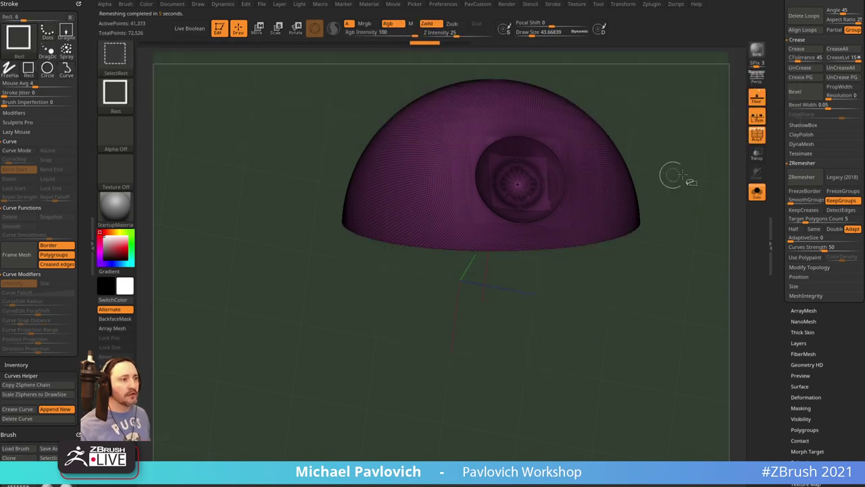
Show the whole soloed sphere and ZRemesh it with KeepGroups, repeating the remesh with the Half option
left_click(710, 175, "ctrl+shift")
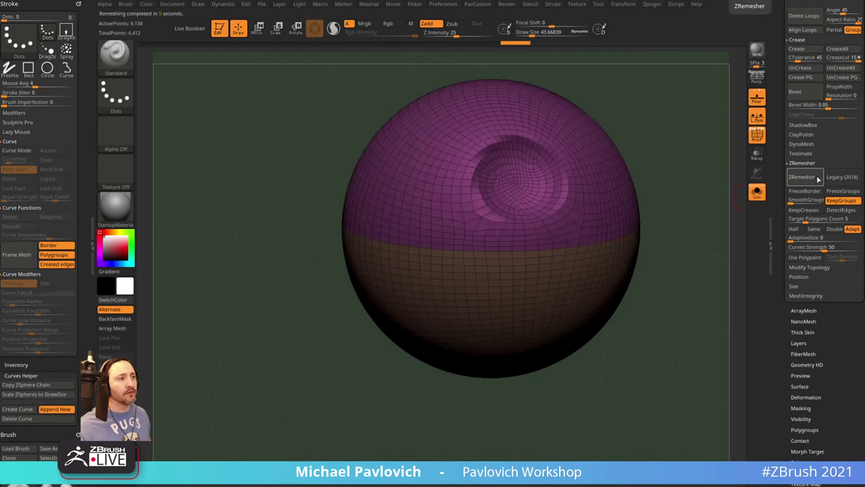
left_click_drag(703, 191, 667, 188)
left_click_drag(659, 228, 684, 231)
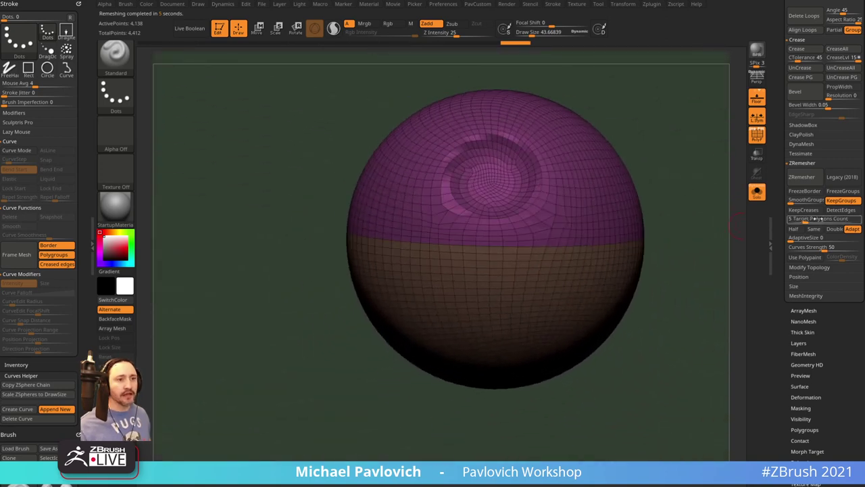
left_click(794, 229)
left_click(802, 177)
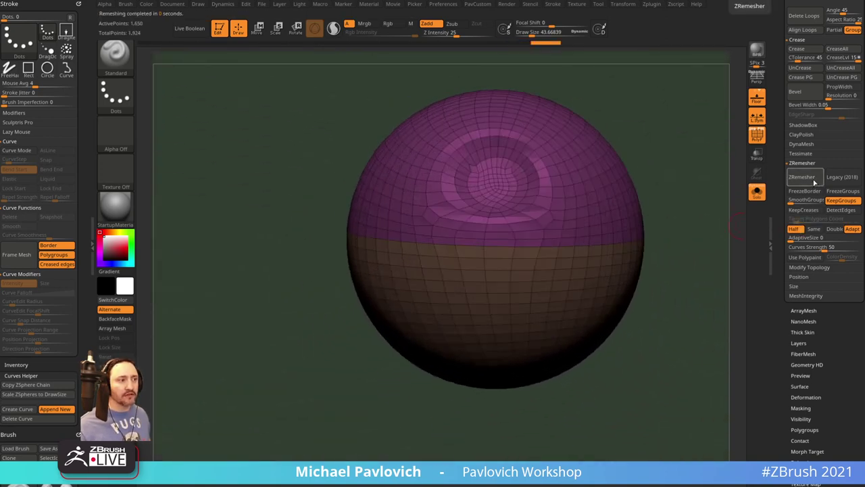
left_click_drag(725, 201, 674, 205)
Switch to the ZModeler brush with the PolyGroup edge action on EdgeLoop Complete, and apply the SketchShaded2 material
key("b")
key("z")
key("m")
key("space")
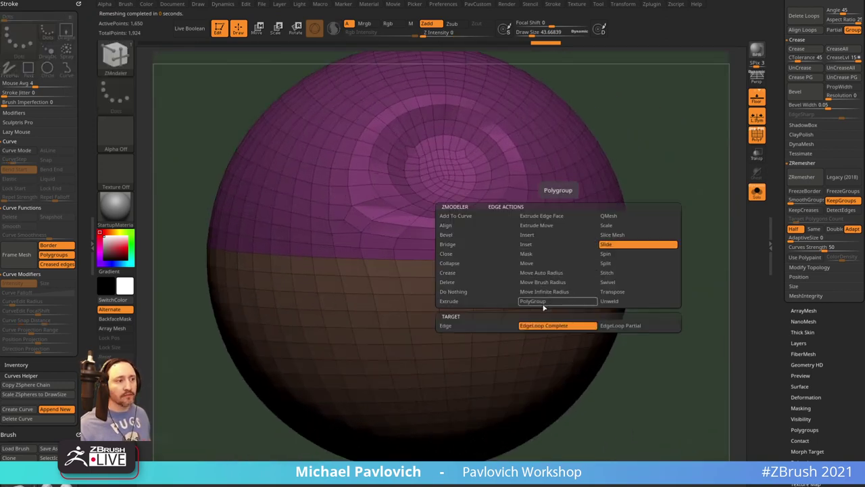
left_click(543, 303)
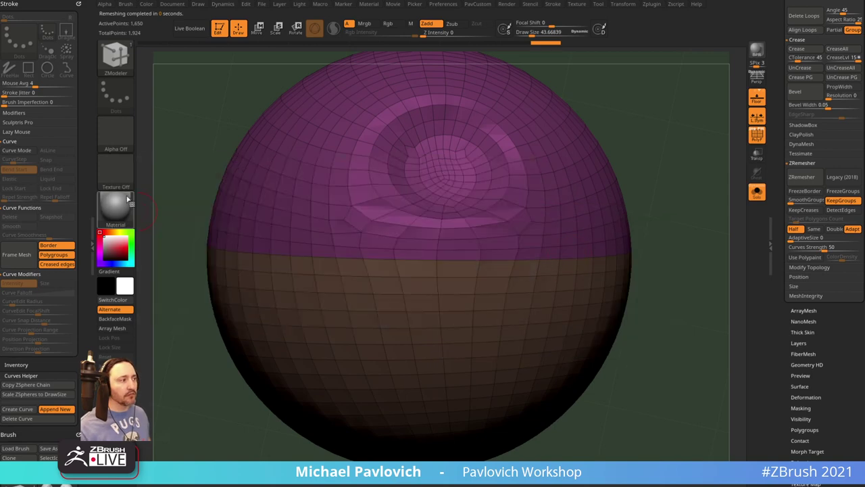
left_click(115, 205)
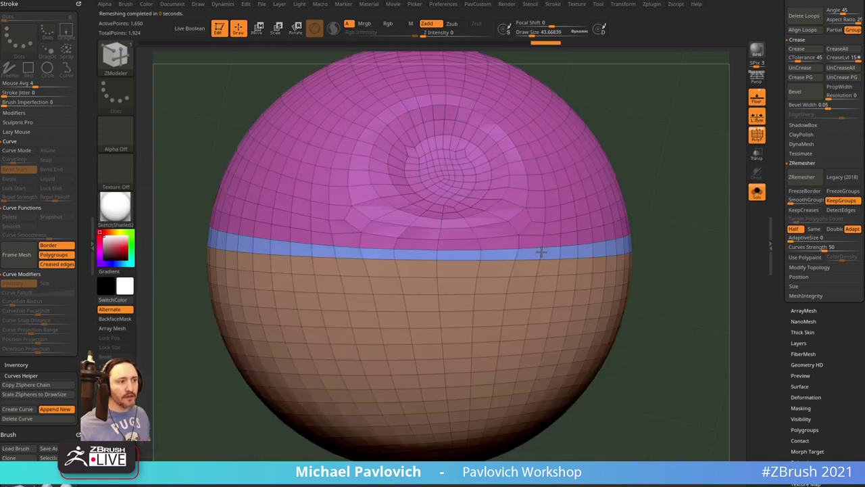
Give the polygon rows directly above and below the equator new polygroups and delete everything except this band
left_click(536, 266)
key("alt")
left_click(563, 259, "ctrl+shift")
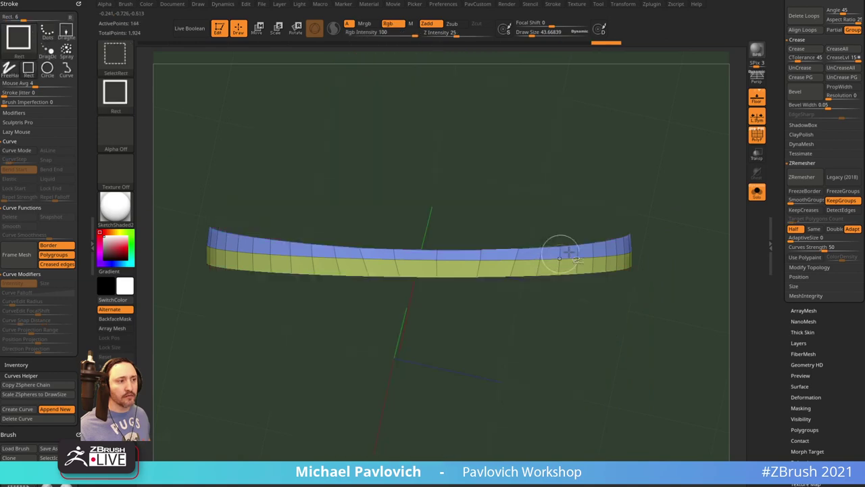
key("4")
left_click(648, 210)
key("f")
key("f")
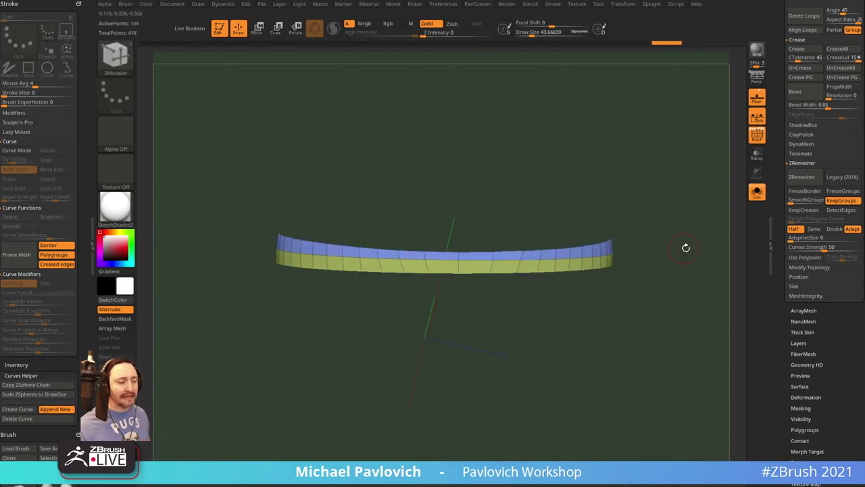
Switch to the ExtrudeProfile brush at a draw size of about 17 and choose its 3 horizontal lines profile
left_click_drag(684, 223, 513, 269)
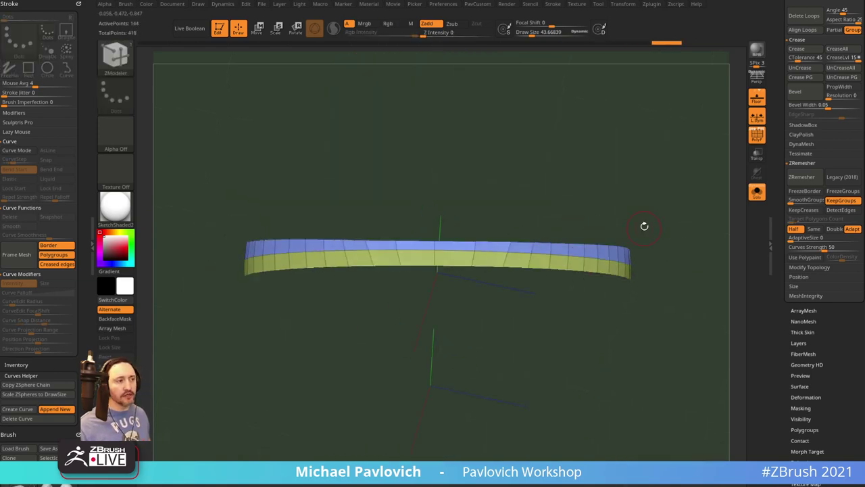
left_click_drag(643, 226, 680, 242)
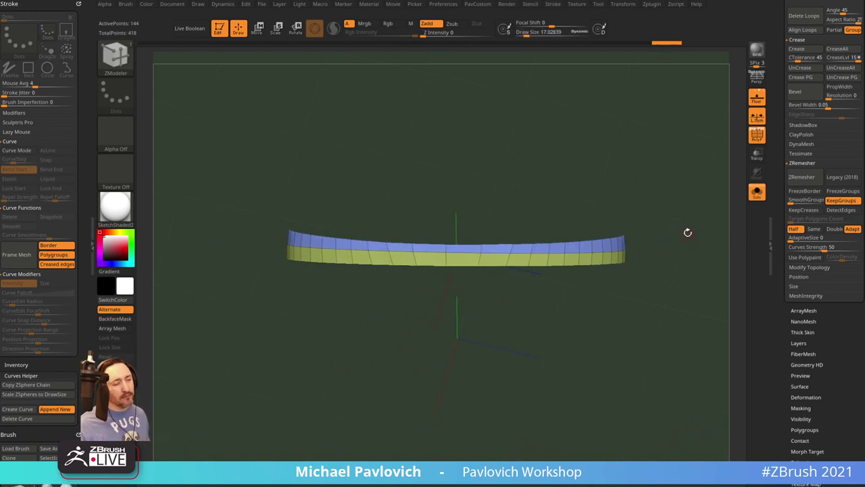
key("b")
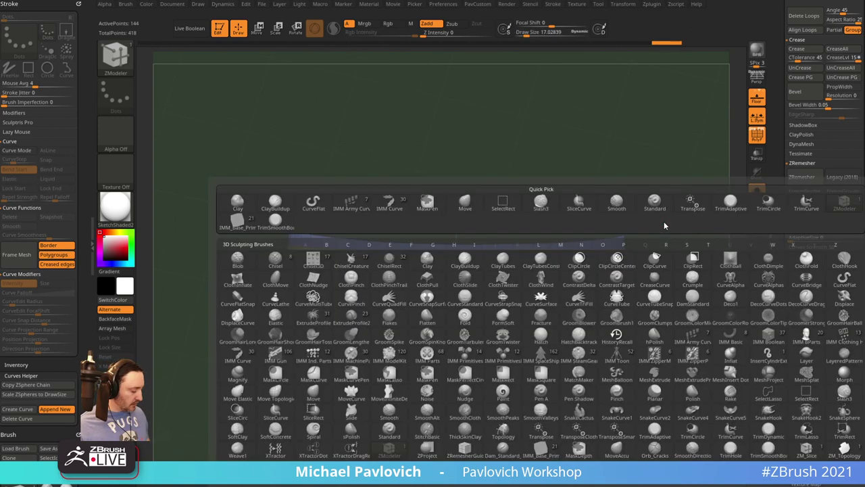
key("e")
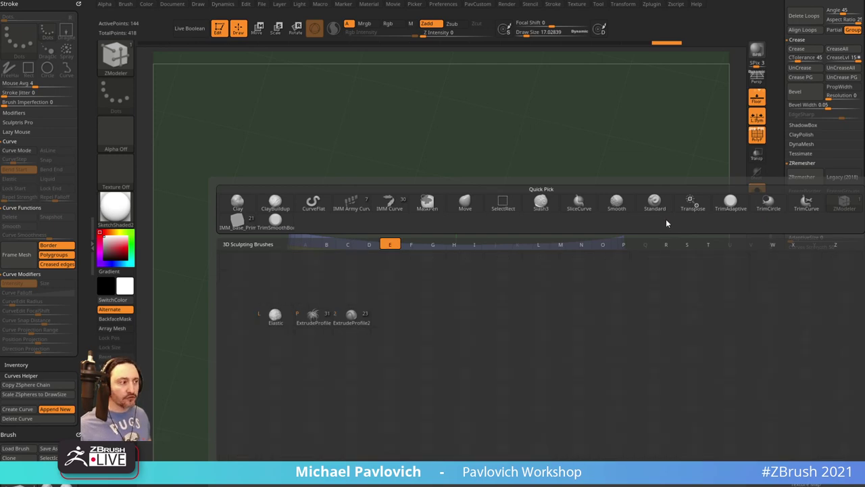
left_click(306, 317)
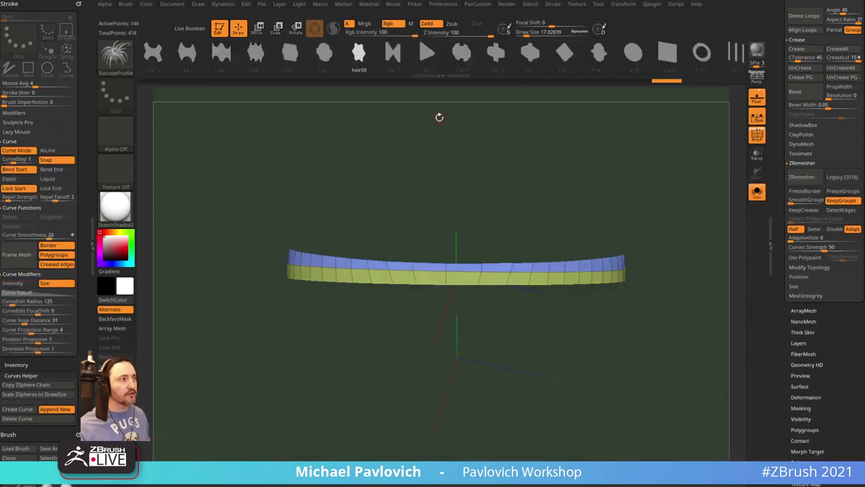
left_click(430, 64)
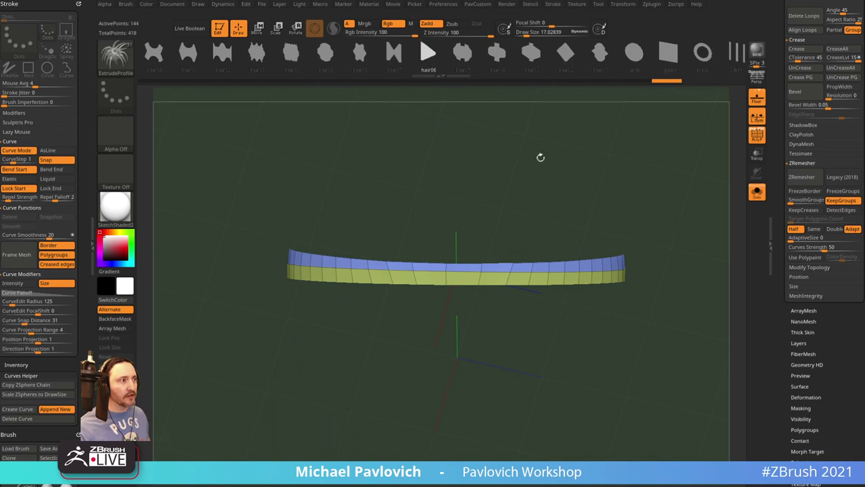
scroll(586, 62, "down", 6)
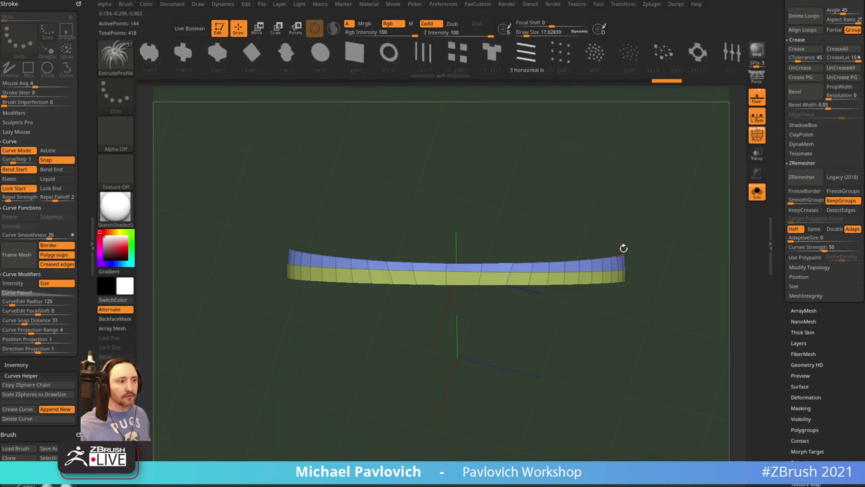
left_click_drag(624, 248, 669, 144)
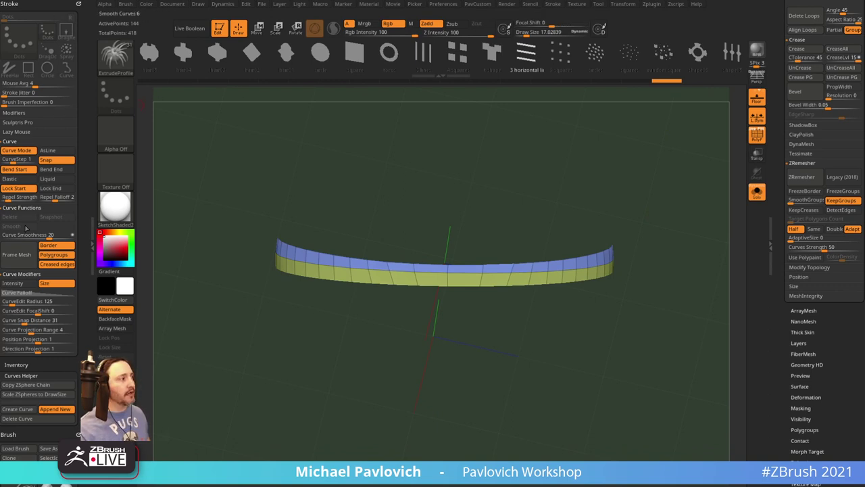
Frame the band's mesh with curves along Polygroups only, without Border or Creased edges, and extrude the profile along the equator curve
left_click(53, 247)
left_click(20, 256)
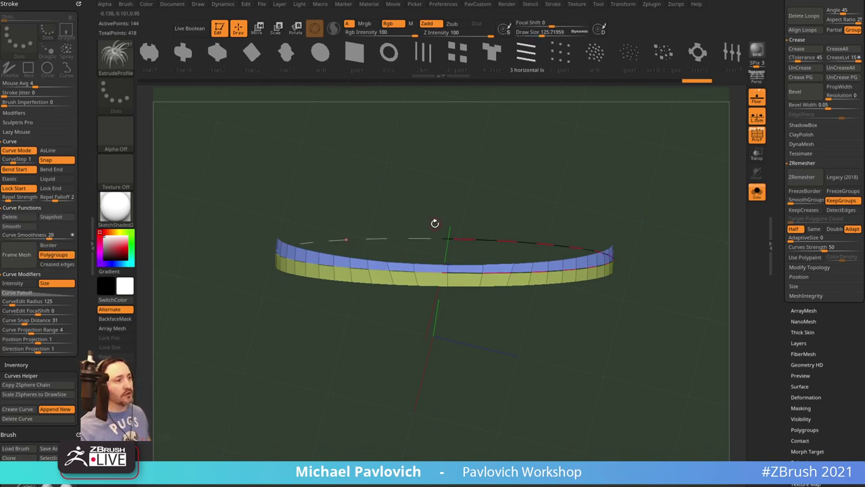
left_click_drag(696, 173, 703, 204)
left_click_drag(623, 230, 624, 214)
left_click(570, 259)
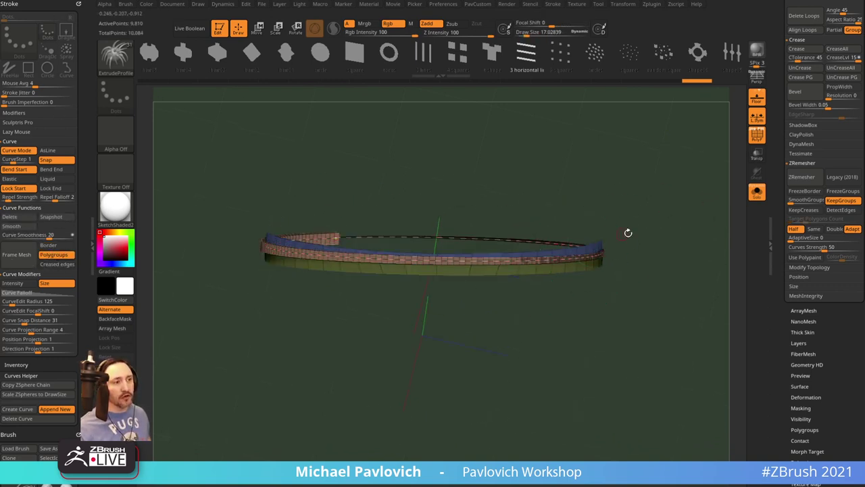
Replace the extruded profile with hair02 and turn off the Size curve modifier to give the ring an even thickness
left_click_drag(686, 215, 683, 255)
left_click(252, 53)
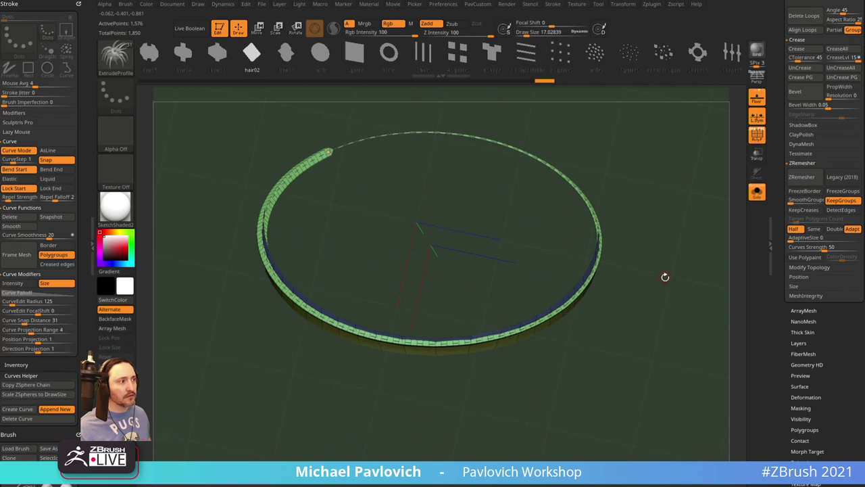
left_click_drag(665, 277, 655, 251)
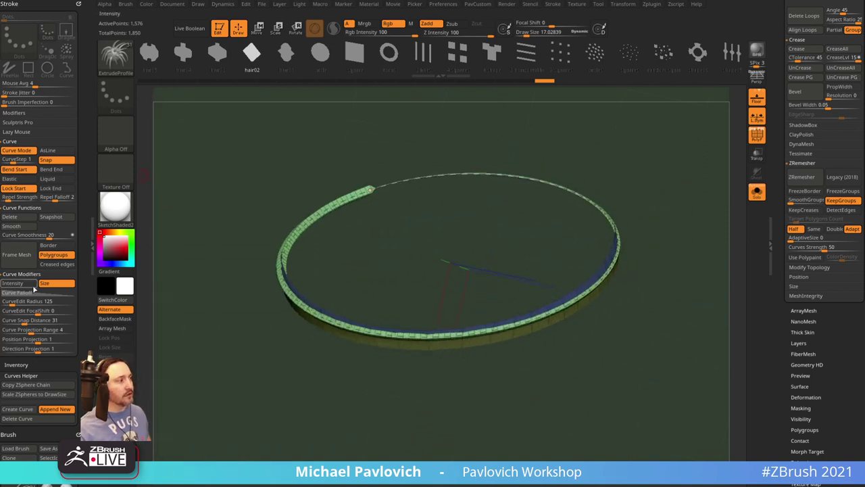
left_click_drag(544, 301, 643, 275)
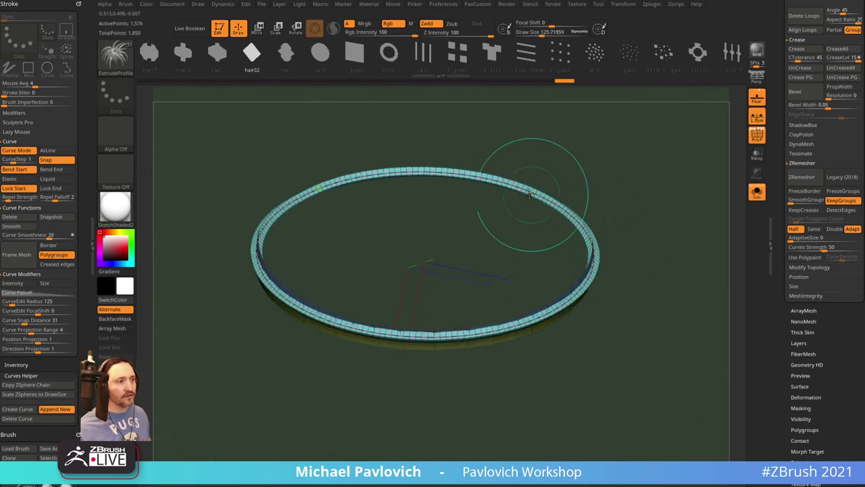
Set the ring subtool to Boolean subtraction and display it against the sphere with Solo off and Live Boolean on
left_click_drag(787, 202, 787, 359)
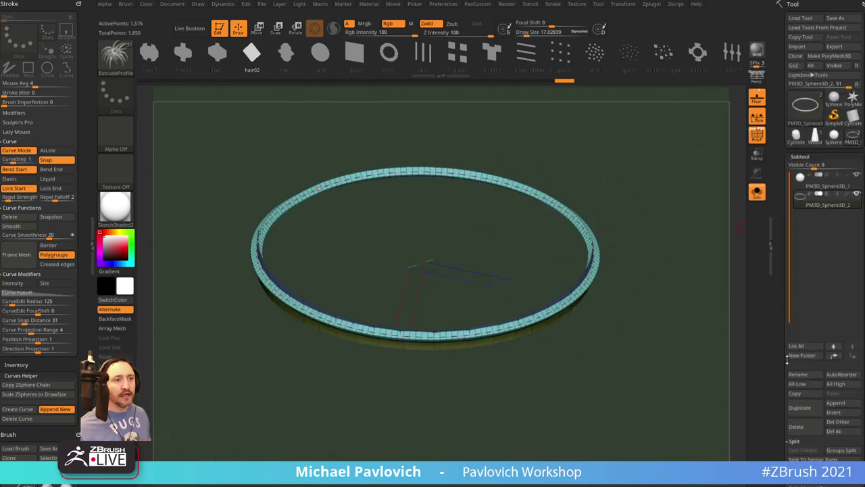
left_click(828, 194)
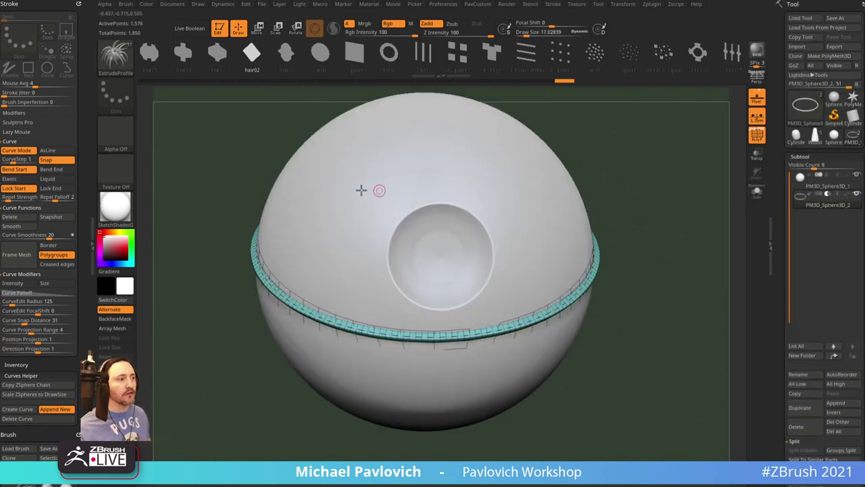
left_click(189, 28)
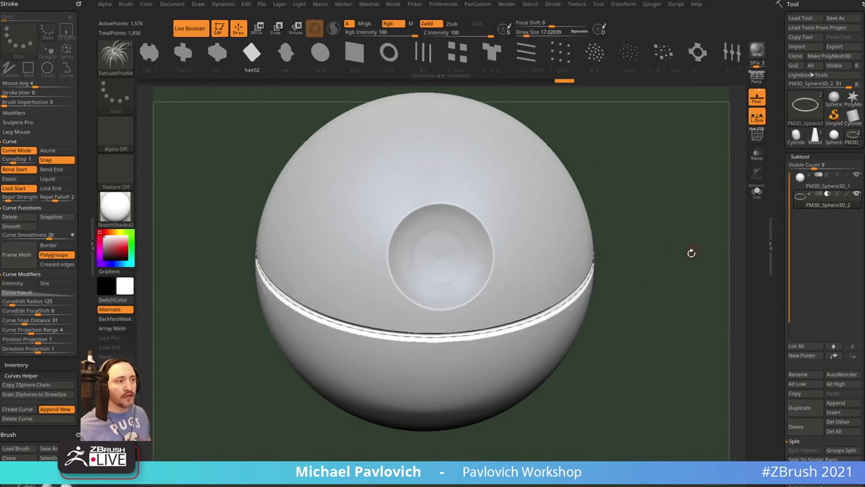
mouse_move(745, 251)
left_mouse_down()
mouse_move(693, 218)
mouse_move(696, 189)
mouse_move(686, 230)
mouse_move(711, 220)
mouse_move(659, 255)
mouse_move(651, 250)
mouse_move(692, 233)
mouse_move(675, 231)
mouse_move(662, 247)
mouse_move(700, 244)
mouse_move(680, 240)
mouse_move(678, 256)
mouse_move(660, 251)
mouse_move(699, 274)
mouse_move(712, 270)
left_mouse_up()
Thin the equatorial groove by reapplying the curve profile at smaller draw sizes, ending at 5.44
key("s")
left_click(628, 255)
key("s")
left_click(585, 266)
key("s")
left_click(598, 264)
left_click(581, 251)
Choose the hair06 profile for the ExtrudeProfile brush
key("f")
left_click_drag(647, 230, 668, 241)
mouse_move(678, 235)
left_mouse_down()
mouse_move(697, 244)
mouse_move(683, 211)
left_mouse_up()
left_click_drag(284, 55, 413, 46)
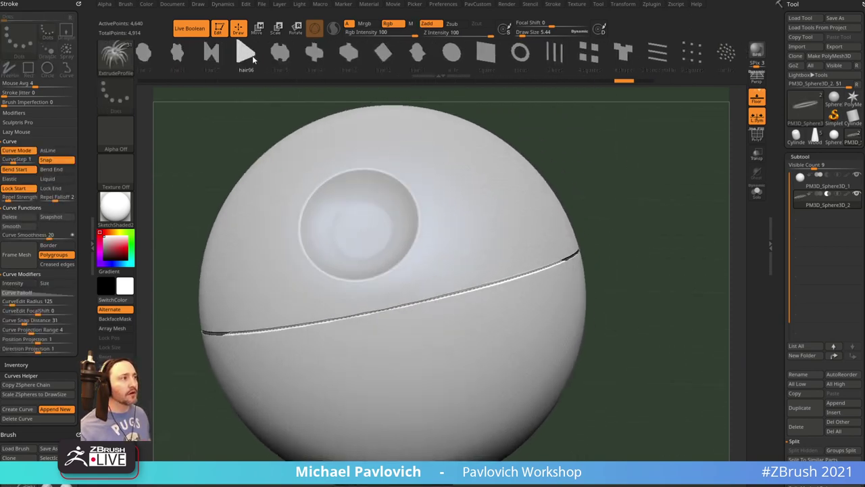
Rebuild the equatorial ring with the hair06 profile at draw size 9.70239 to widen the groove in the sphere
left_click_drag(252, 55, 263, 57)
left_click(546, 267)
mouse_move(641, 227)
left_mouse_down("alt")
mouse_move(645, 237)
mouse_move(614, 241)
mouse_move(646, 223)
mouse_move(639, 243)
mouse_move(647, 248)
mouse_move(646, 228)
left_mouse_up("alt")
key("s")
key("s")
left_click(646, 251)
left_click(830, 187)
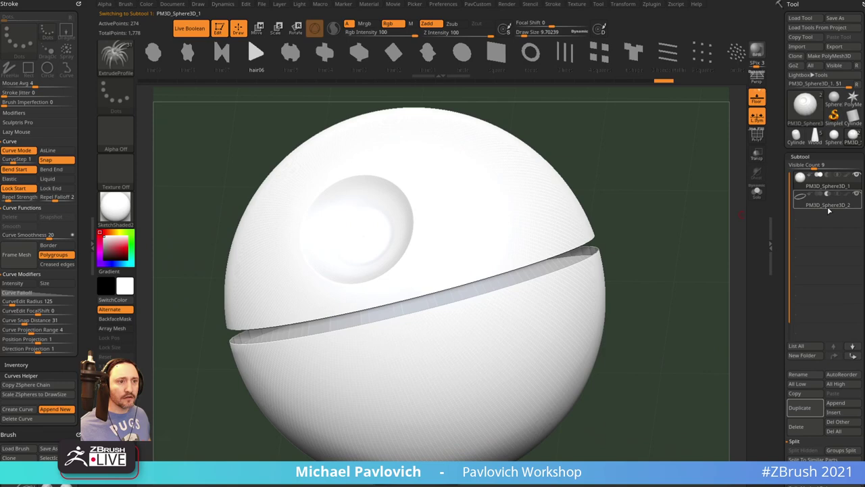
left_click(828, 202)
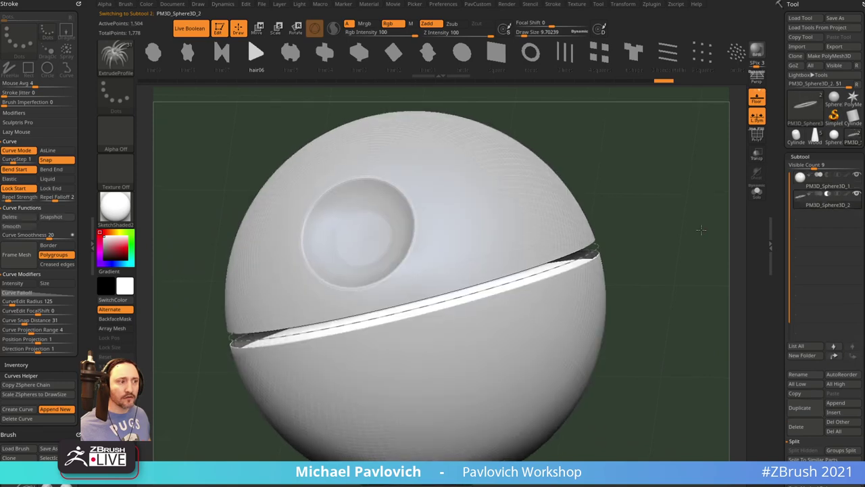
Reapply the hair06 profile to the equatorial curve at draw size 8.50359
left_click_drag(703, 257, 655, 212)
left_click(585, 247)
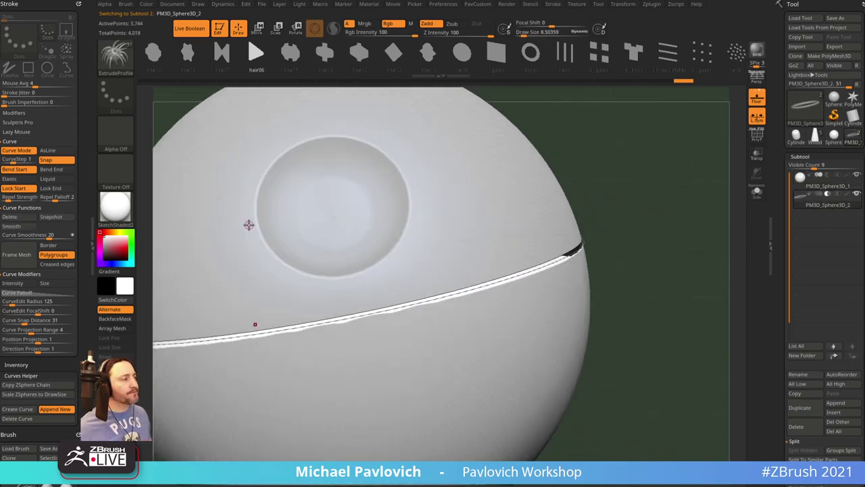
left_click(116, 203)
left_click(465, 272)
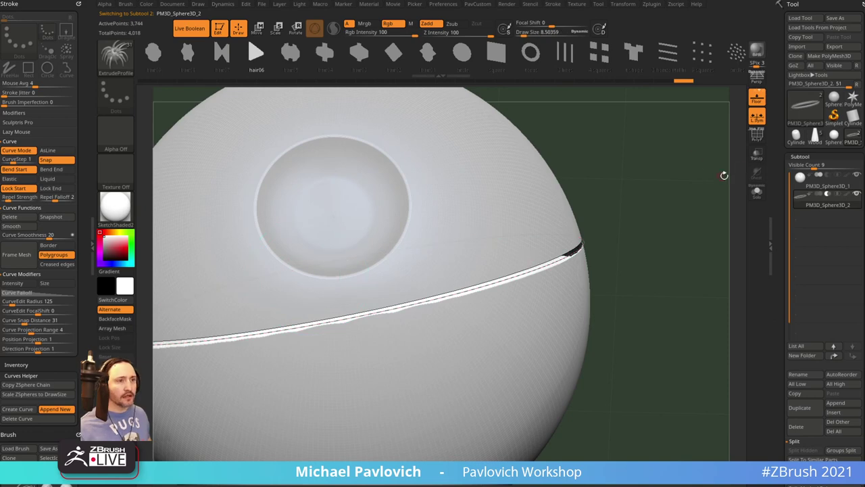
Show the polyframe, isolate the ring with Solo, and undo the profile extrusions back to the plain two-band strip
key("shift+f")
mouse_move(709, 155)
left_mouse_down()
mouse_move(710, 178)
mouse_move(672, 260)
mouse_move(637, 276)
mouse_move(705, 239)
mouse_move(696, 213)
mouse_move(676, 218)
mouse_move(682, 213)
left_mouse_up()
left_click(630, 281)
key("f")
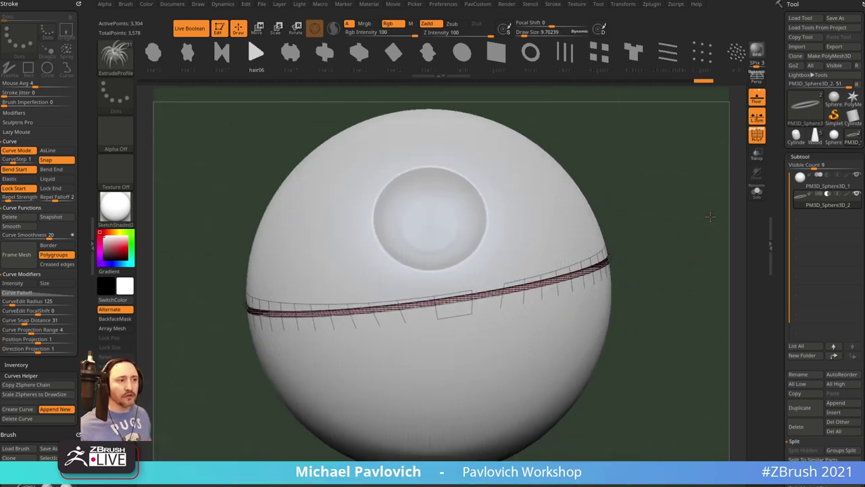
left_click(757, 192)
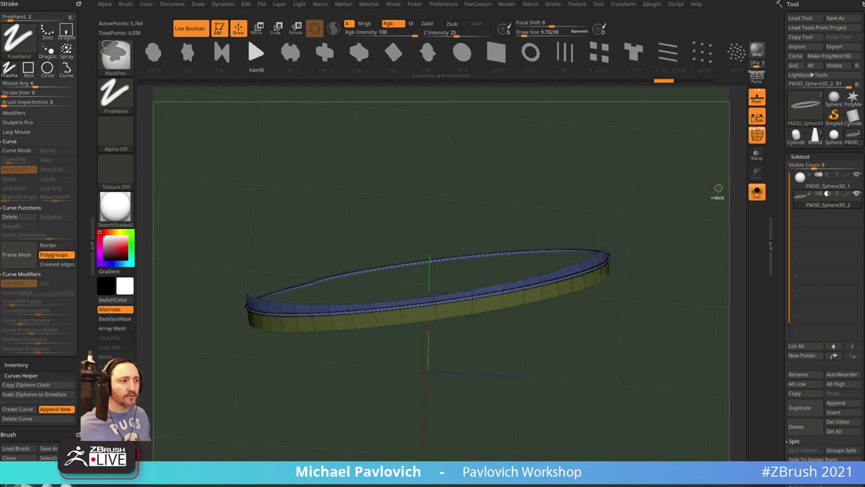
key("ctrl+z")
key("ctrl+z")
key("ctrl+z")
key("ctrl+z")
key("ctrl+z")
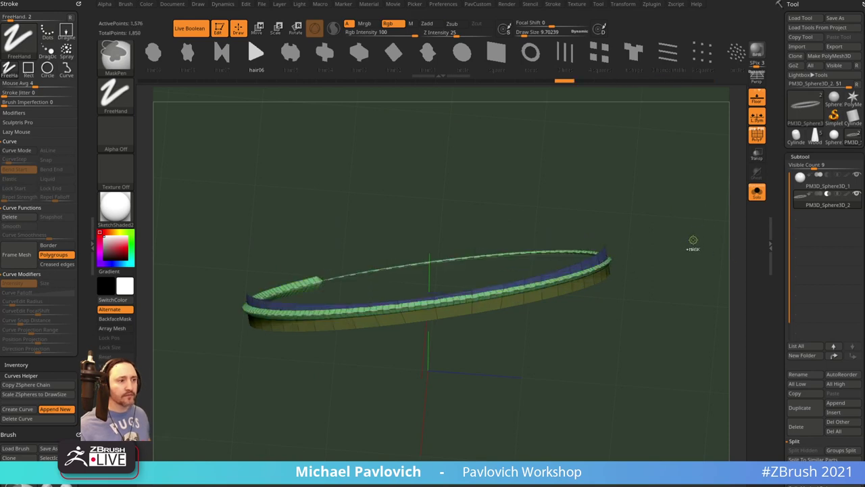
key("ctrl+z")
key("ctrl+z")
key("ctrl+z")
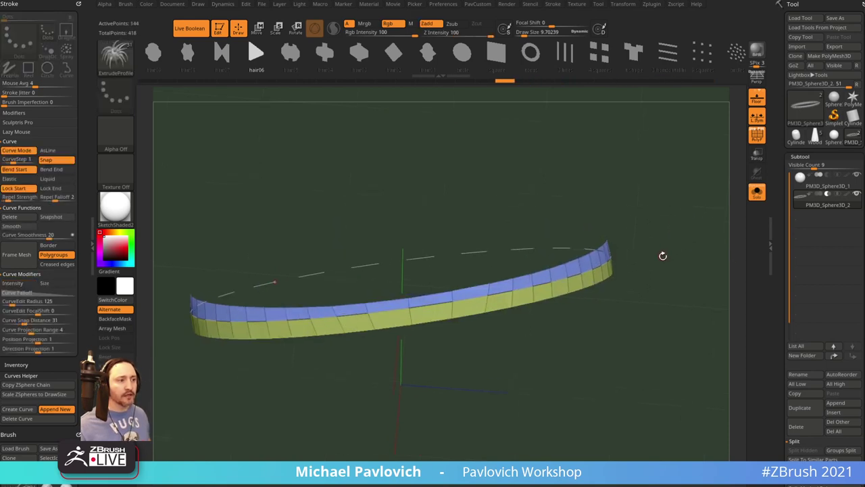
Delete the active curve and bevel the strip's centre edge loop into a separate middle band with ZModeler
left_click(33, 221)
right_click_drag(477, 223, 705, 261)
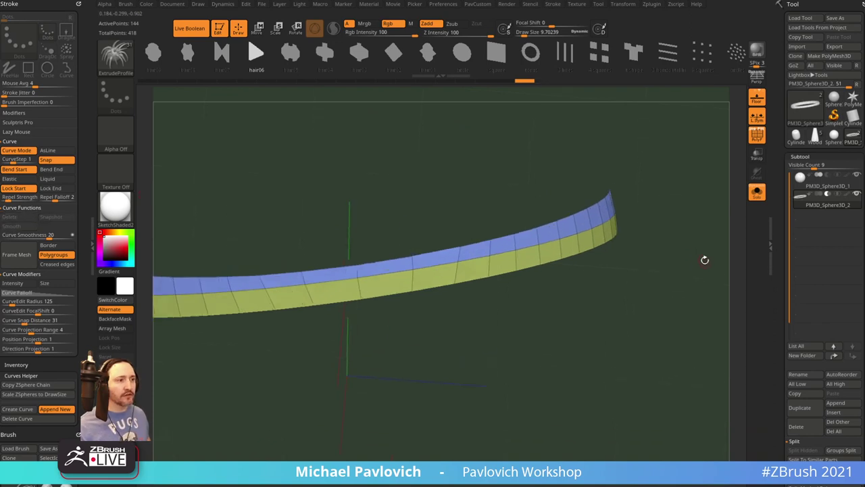
key("b")
key("z")
key("m")
key("space")
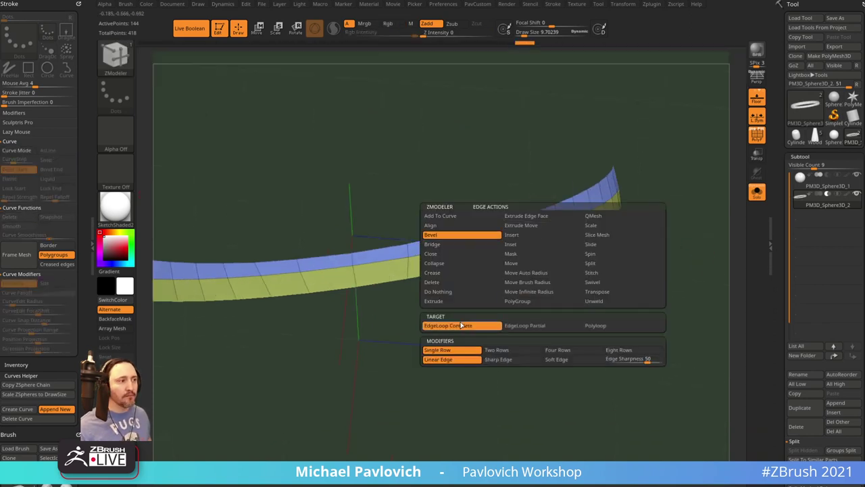
left_click(559, 224)
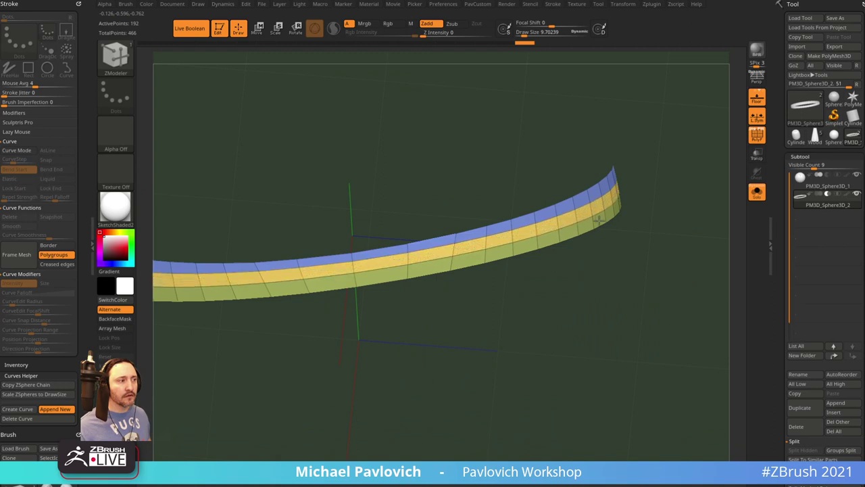
Isolate the strip's bevelled middle band and delete the hidden polygons
left_click(578, 200, "ctrl+shift")
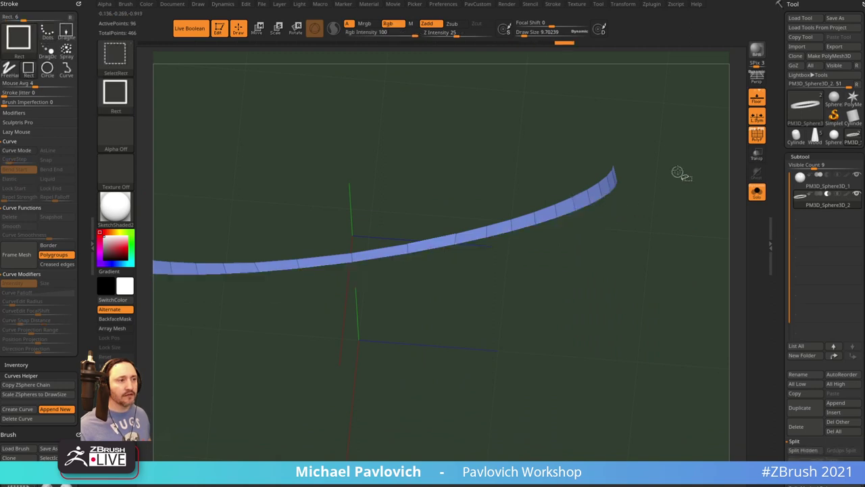
left_click_drag(678, 172, 687, 242, "ctrl+shift")
left_click(576, 235, "ctrl+shift")
key("4")
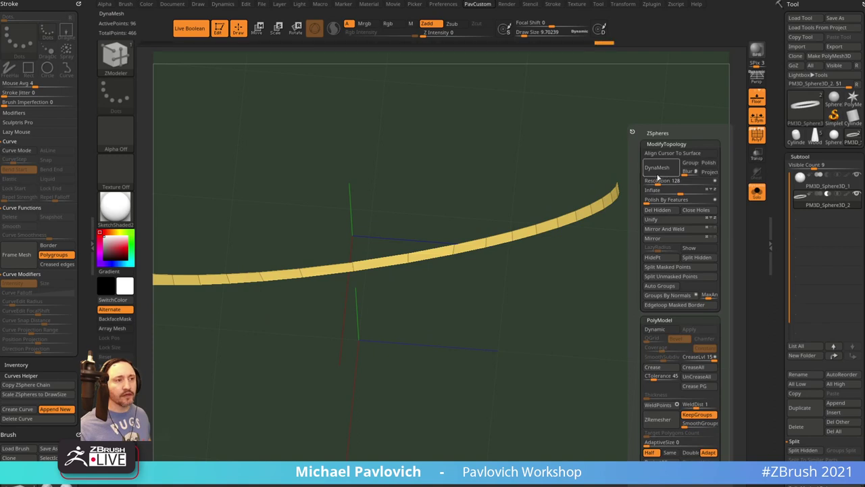
left_click(655, 211)
Extrude the whole band with QMesh targeting Polygroup All to give the ring thickness
left_click_drag(601, 257, 639, 199)
key("space")
left_click(531, 226)
left_click(648, 268)
left_click(576, 215)
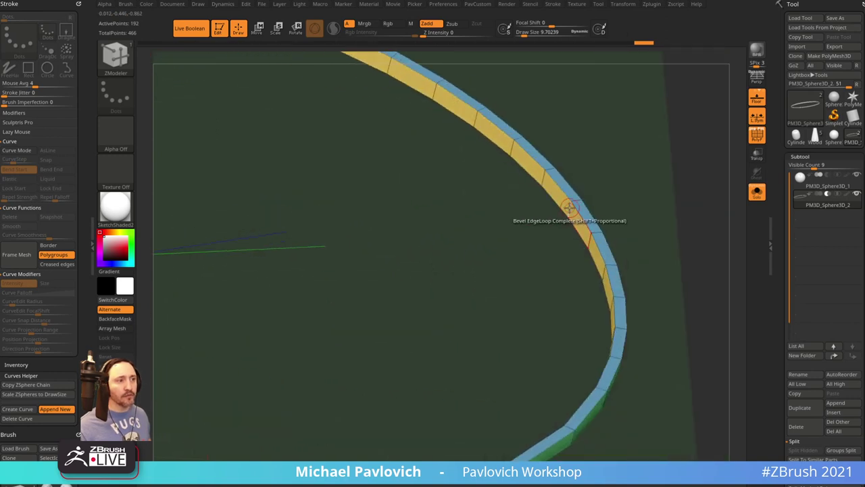
Insert a single edge loop around the middle of the ring's inner face
key("space")
left_click(549, 226)
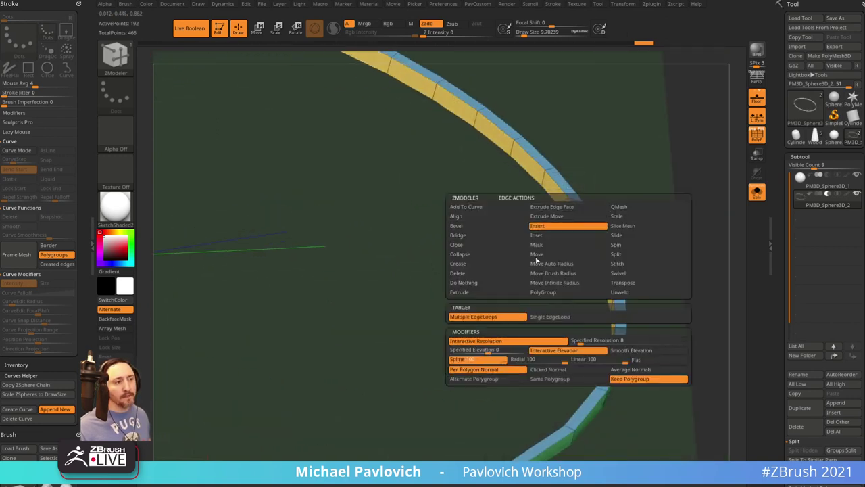
left_click(549, 316)
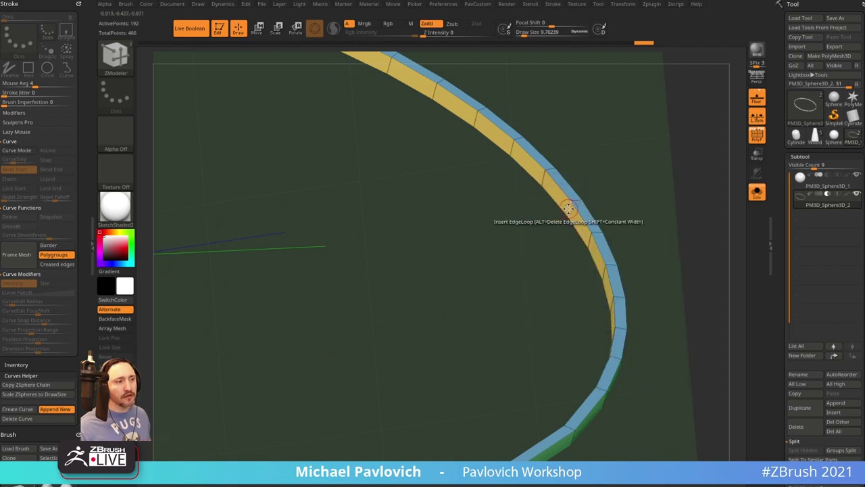
key("space")
left_click(573, 207)
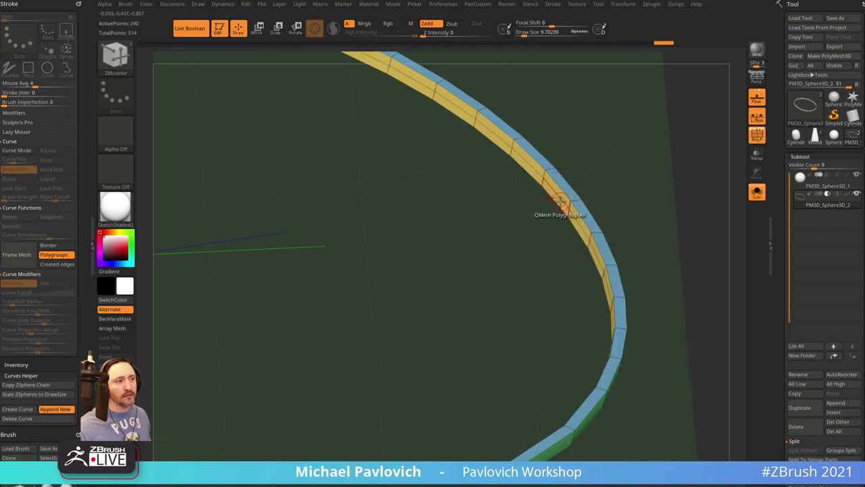
Bevel the inserted edge loop into a narrow centre strip and push the strip inward to taper the ring's inner side
key("space")
left_click(483, 219)
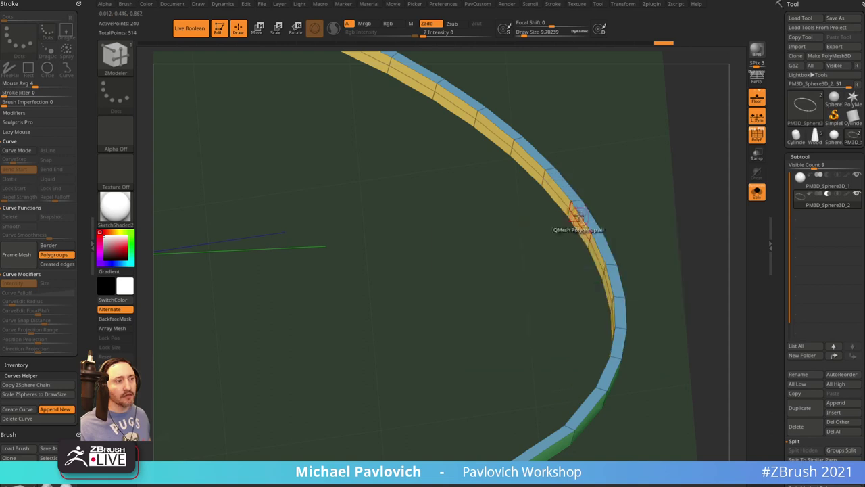
left_click(557, 195)
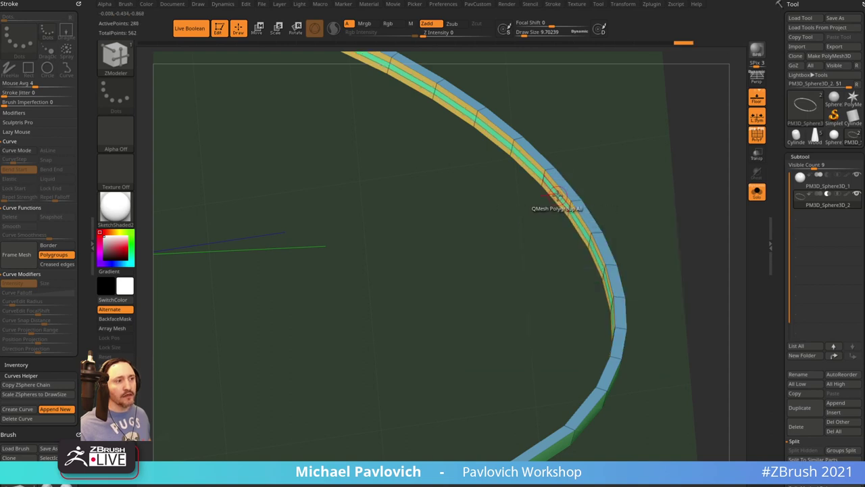
key("space")
right_click_drag(659, 205, 560, 197)
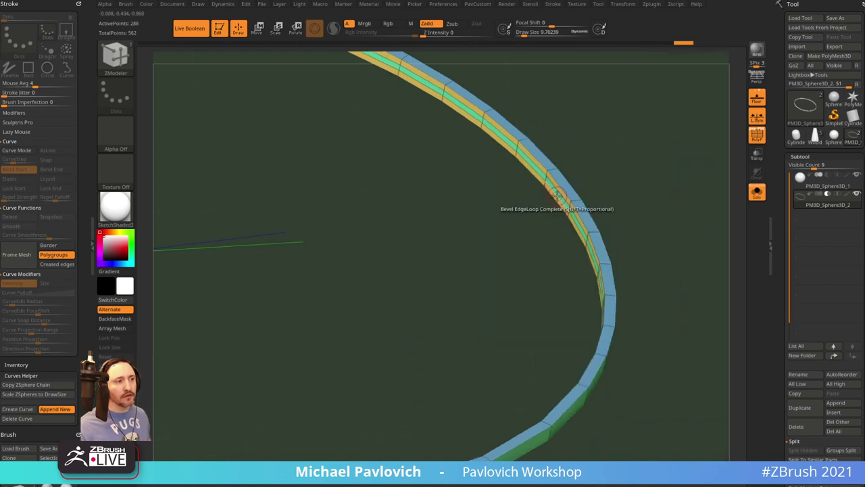
left_click(556, 195)
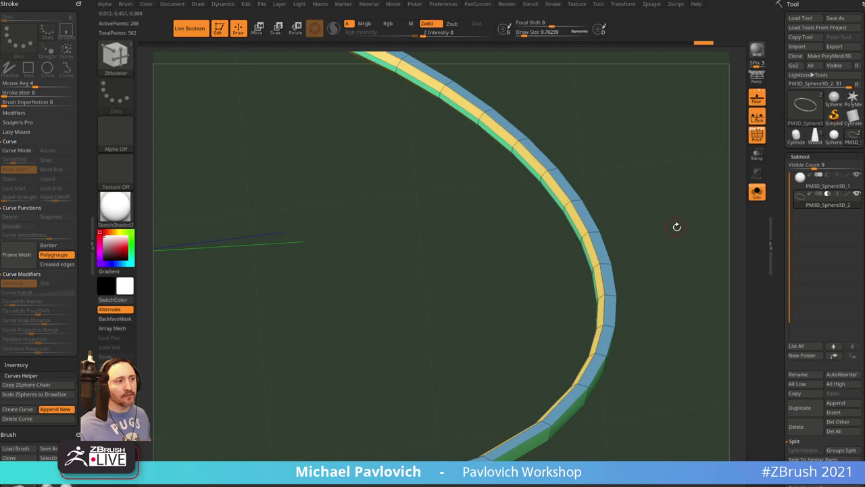
Crease all of the ring's edges, set the crease level to 3, and turn on Dynamic Subdivision
right_click_drag(677, 227, 687, 254)
key("2")
left_click(708, 368)
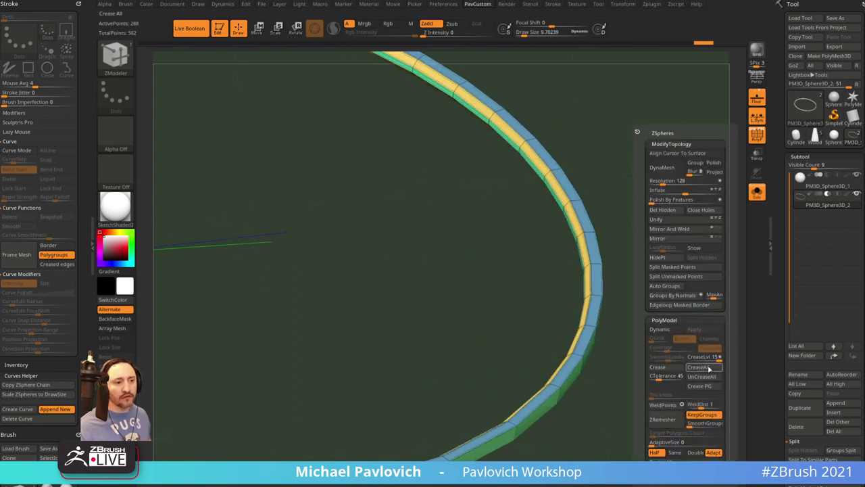
left_click_drag(701, 360, 699, 390)
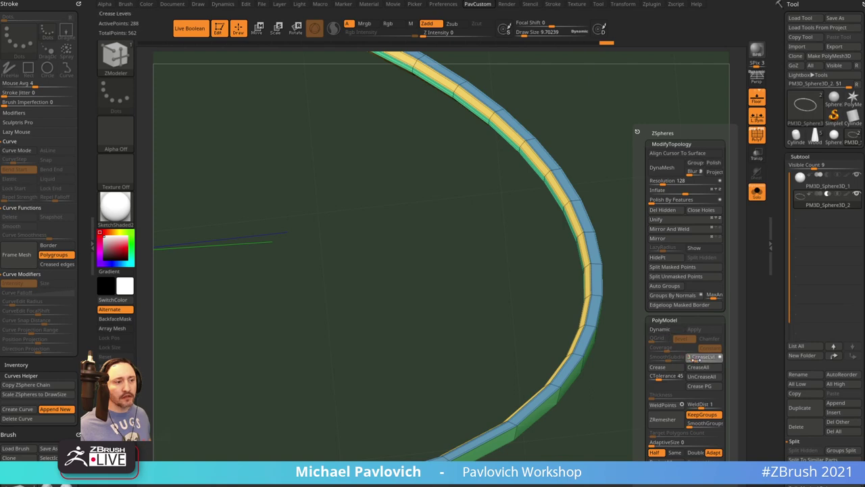
key("d")
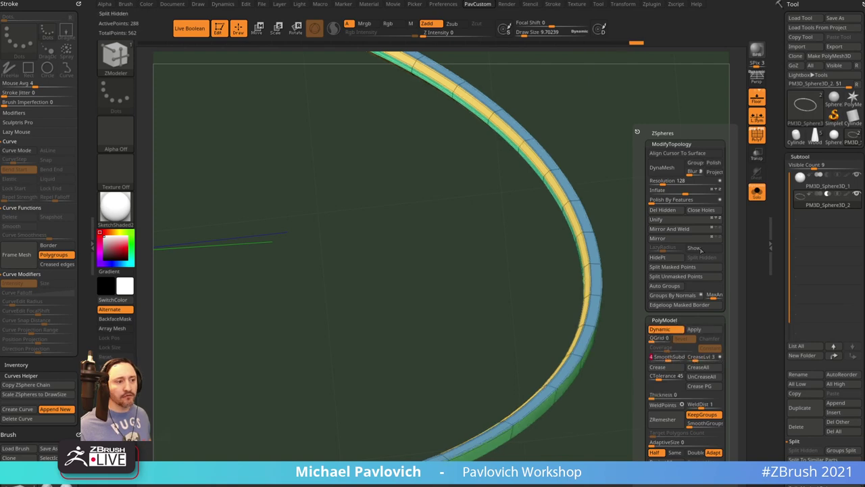
Turn off Solo and the polyframe to display the trench in the sphere, and activate the Move gizmo
left_click(758, 191)
key("shift+f")
left_click_drag(698, 260, 701, 242, "alt")
key("w")
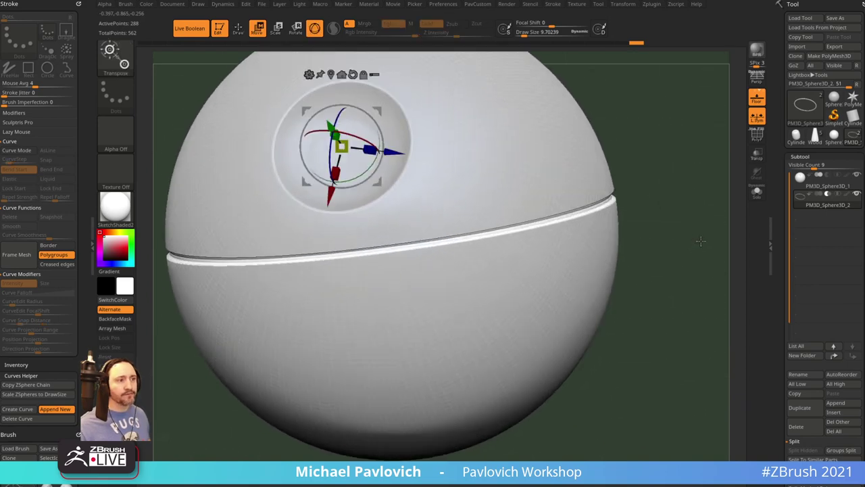
Hide the sphere subtool and centre the transform gizmo on the ring
left_click(857, 176)
left_click_drag(676, 250, 659, 314)
key("shift+f")
left_click_drag(694, 157, 668, 216, "alt")
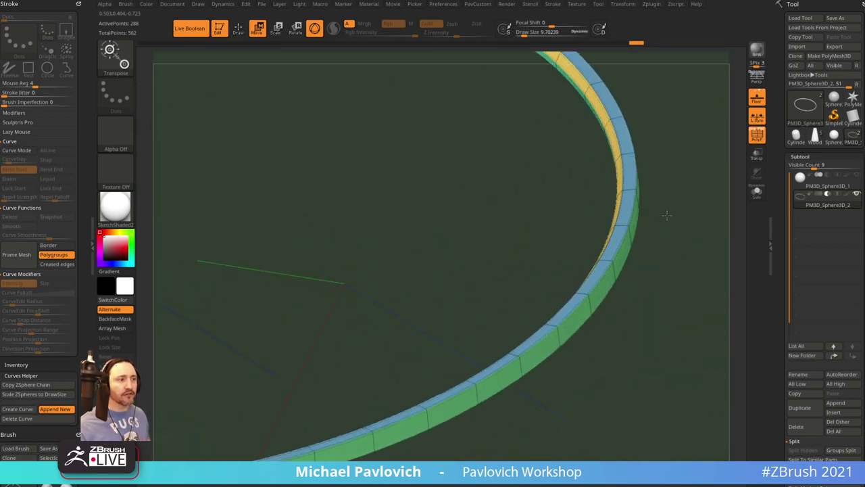
left_click(626, 205, "alt")
key("f")
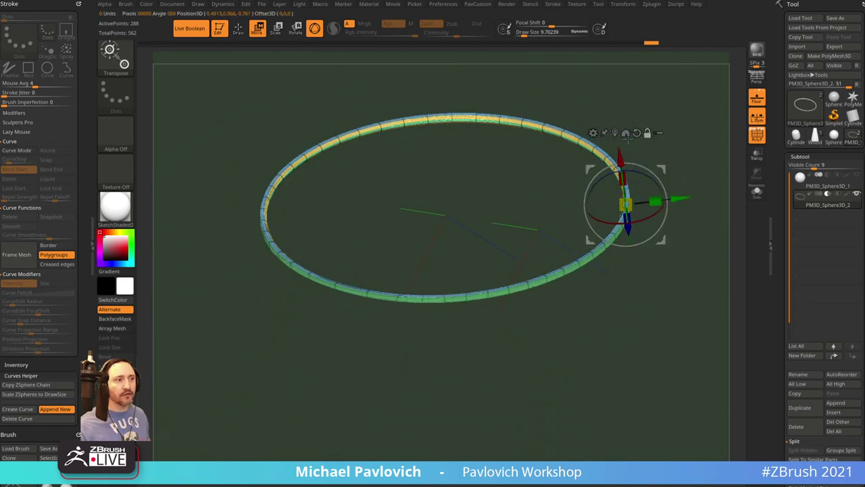
left_click(616, 134)
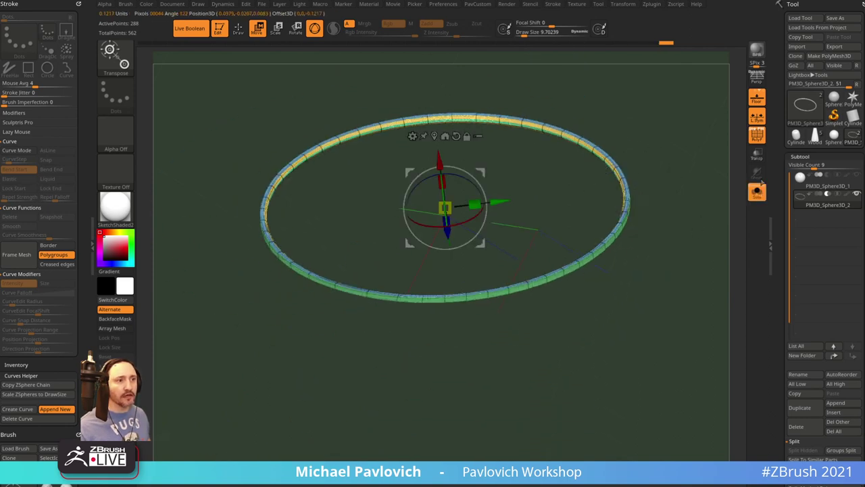
Show the sphere again without the polyframe and scale the ring along its X axis to adjust the trench thickness
left_click(757, 135)
left_click(857, 175)
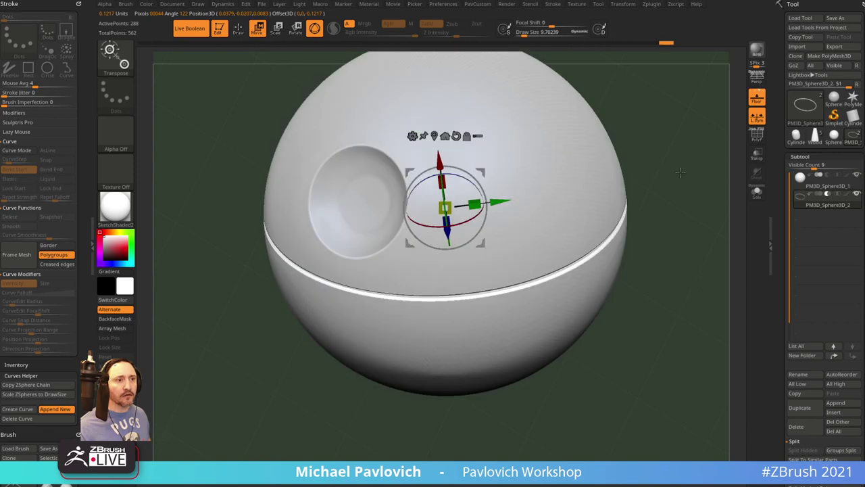
left_click_drag(682, 170, 599, 150)
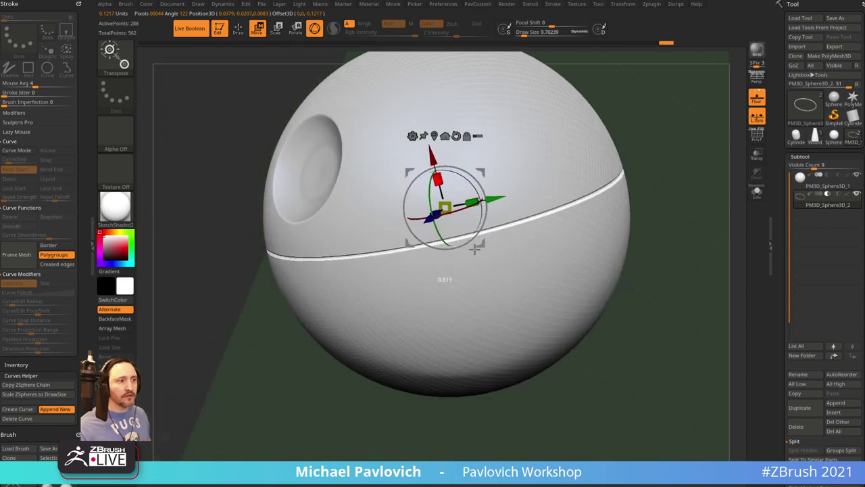
left_click(748, 194)
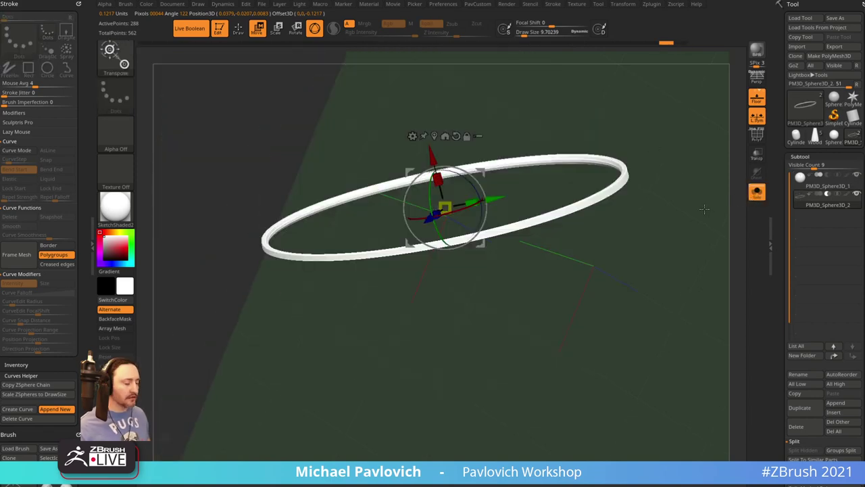
mouse_move(704, 209)
left_mouse_down()
mouse_move(696, 204)
mouse_move(704, 196)
left_mouse_up()
left_click(757, 192)
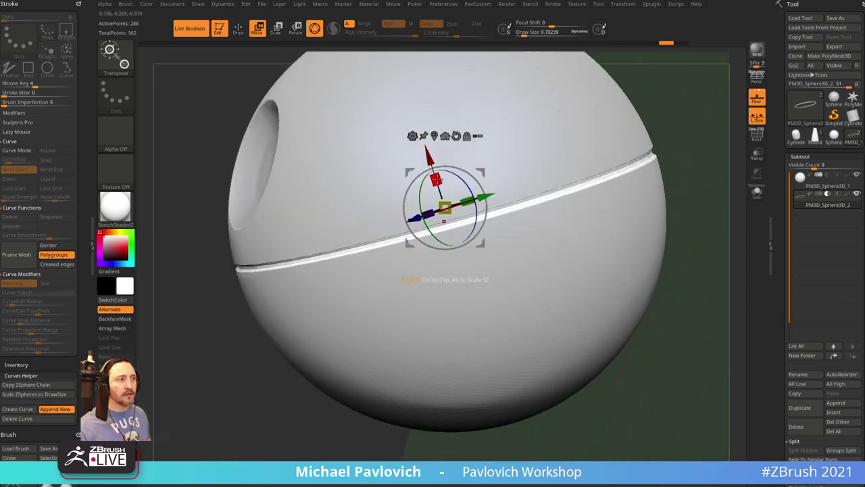
left_click_drag(436, 179, 490, 263)
Isolate the ring, recentre its gizmo, and place the gizmo on the band's surface
left_click(757, 192)
left_click_drag(706, 220, 711, 245)
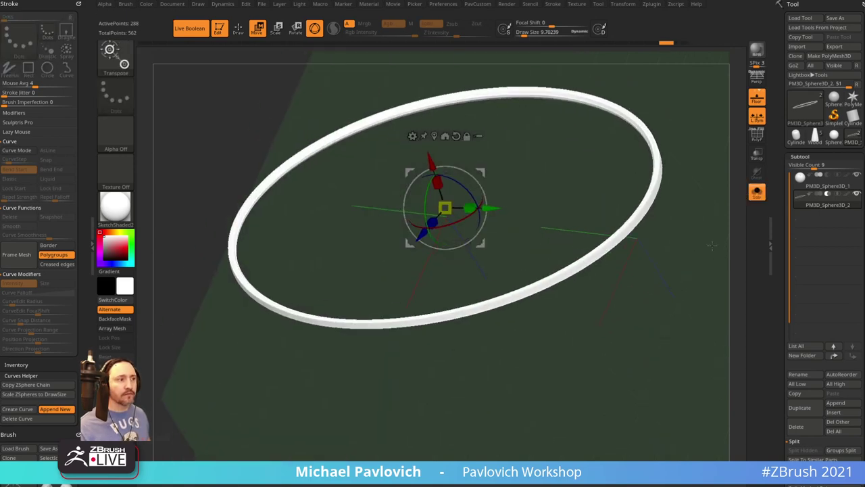
left_click(435, 137)
left_click_drag(682, 290, 662, 303, "alt")
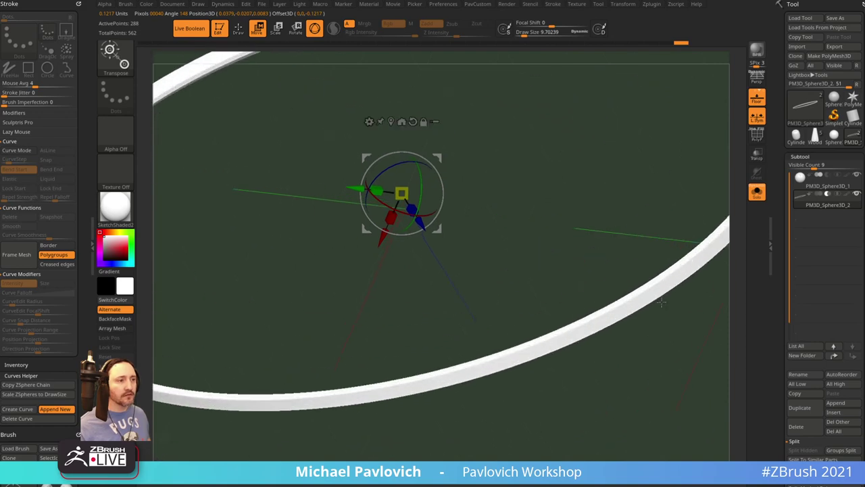
left_click(642, 289, "alt")
mouse_move(700, 357)
left_mouse_down()
mouse_move(649, 264)
mouse_move(630, 278)
mouse_move(657, 338)
mouse_move(626, 261)
mouse_move(641, 304)
left_mouse_up()
left_click(632, 216)
Turn off Solo to show the trench in the sphere, return to Draw mode, and set the draw size to 40.96
left_click(758, 195)
key("q")
mouse_move(450, 410)
left_mouse_down()
mouse_move(530, 365)
mouse_move(808, 356)
mouse_move(532, 293)
mouse_move(328, 268)
mouse_move(533, 149)
mouse_move(707, 205)
mouse_move(662, 204)
mouse_move(670, 223)
mouse_move(690, 234)
left_mouse_up()
key("s")
key("s")
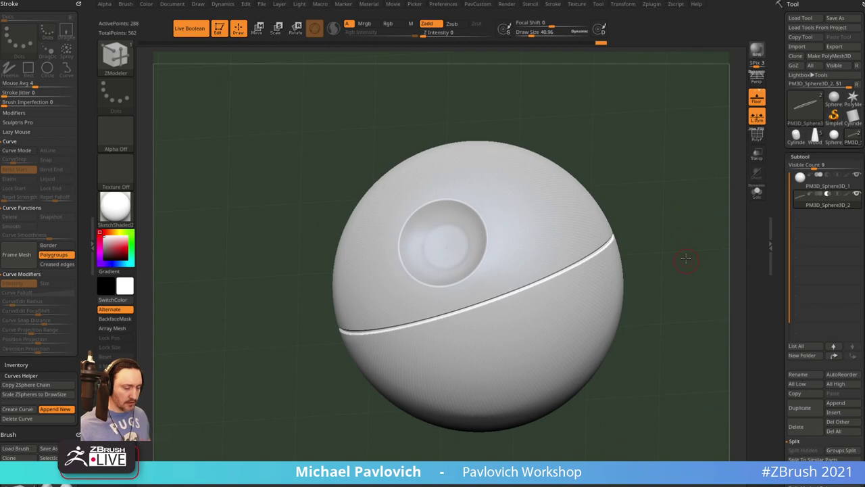
Try to shift the ring subtool along its red axis and undo the move
left_click_drag(686, 257, 523, 241)
key("w")
left_click_drag(458, 232, 454, 218)
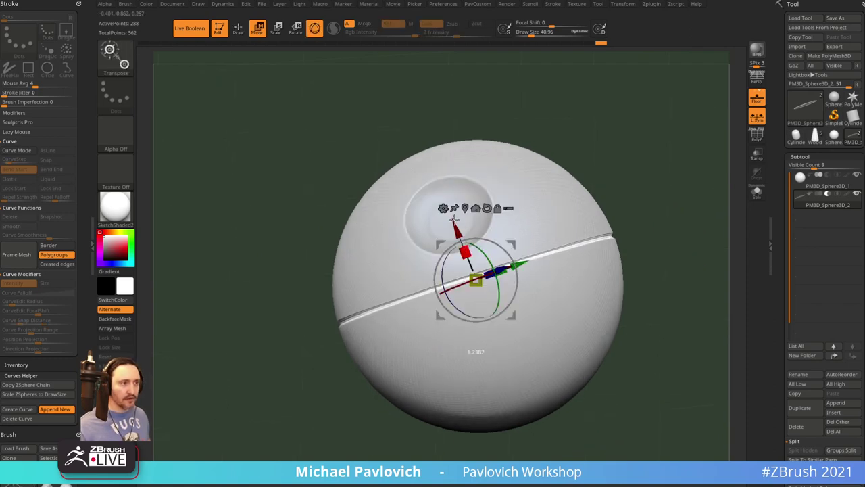
mouse_move(634, 215)
left_mouse_down()
mouse_move(676, 228)
mouse_move(726, 348)
left_mouse_up()
key("ctrl+z")
Inspect the isolated ring with its polyframe, and return to the full sphere view in Draw mode with the polyframe off
left_click(756, 192)
left_click(762, 140)
key("f")
left_click_drag(674, 198, 554, 238)
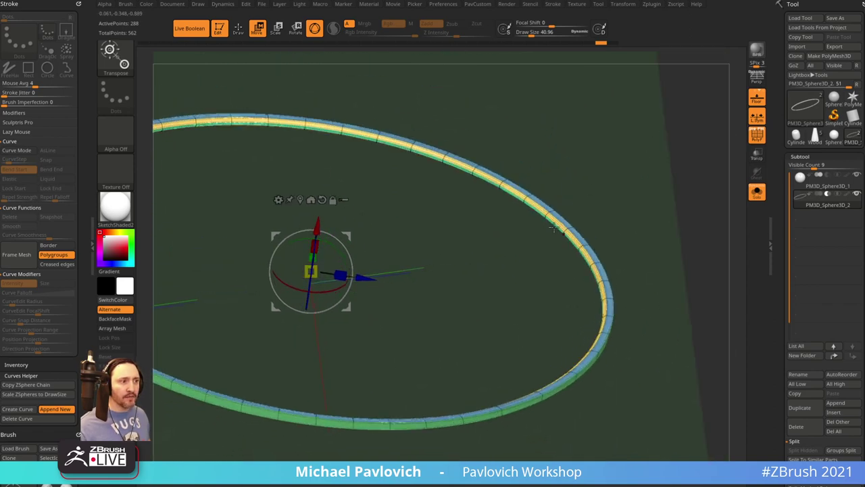
key("q")
left_click(758, 193)
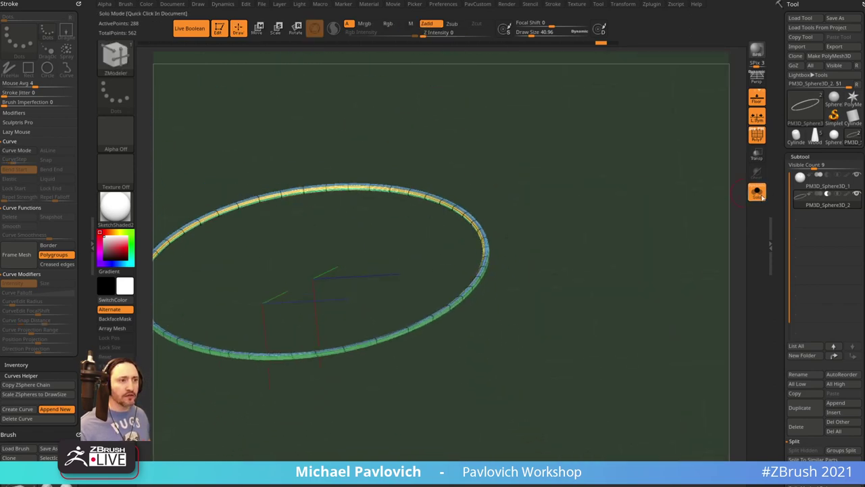
left_click(758, 136)
left_click(757, 192)
mouse_move(715, 189)
left_mouse_down("alt")
mouse_move(595, 200)
mouse_move(636, 203)
mouse_move(593, 221)
mouse_move(626, 234)
left_mouse_up("alt")
Switch to the Standard brush
key("b")
key("s")
key("t")
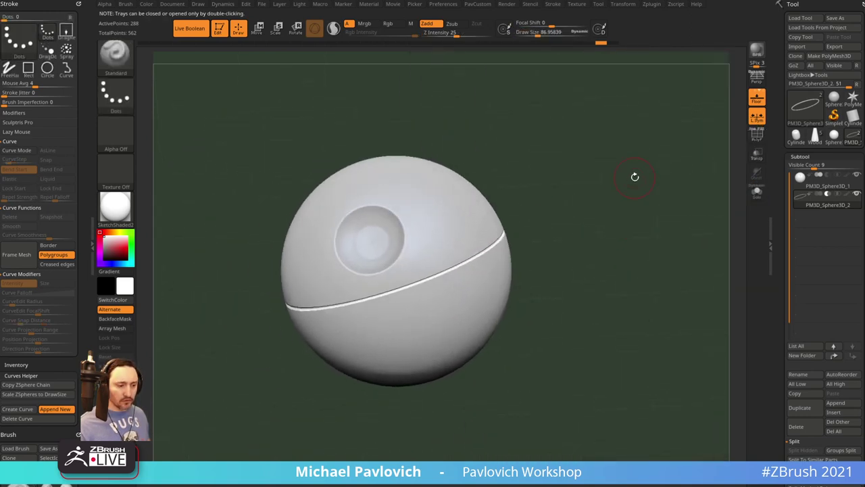
Make a Boolean mesh from the sphere and the subtracting ring subtools
scroll(795, 245, "down", 2)
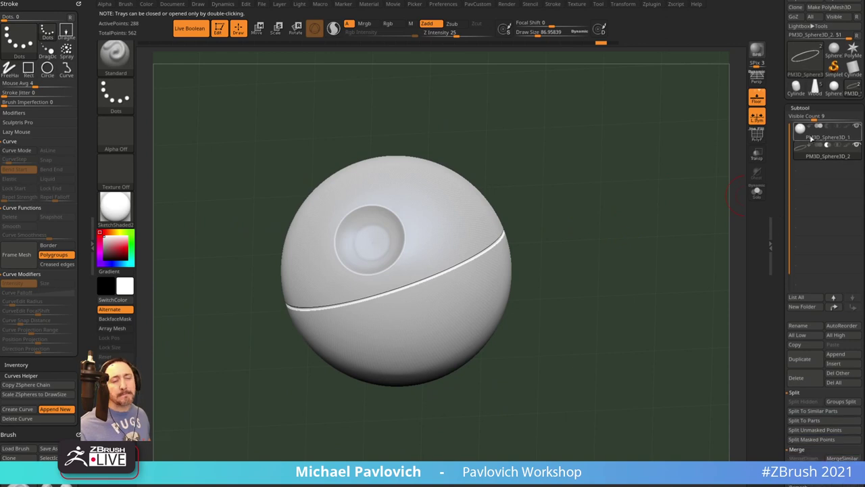
scroll(786, 214, "down", 4)
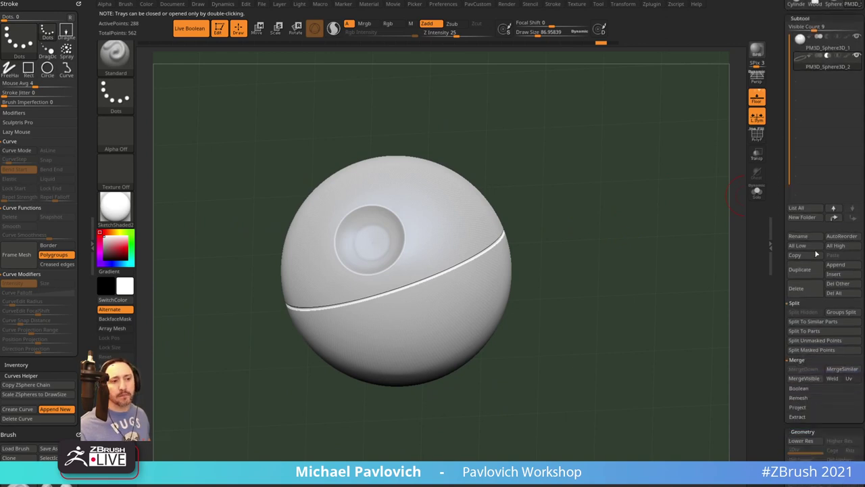
key("shift")
left_click(800, 388)
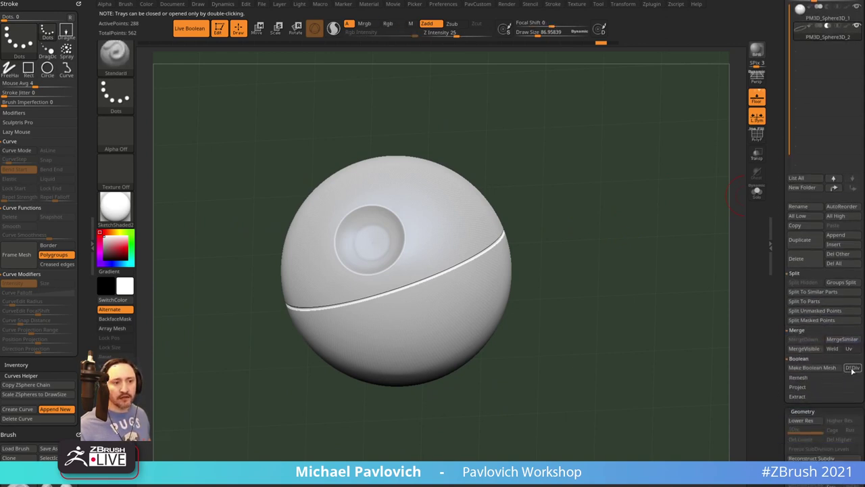
left_click(823, 368)
scroll(780, 419, "up", 6)
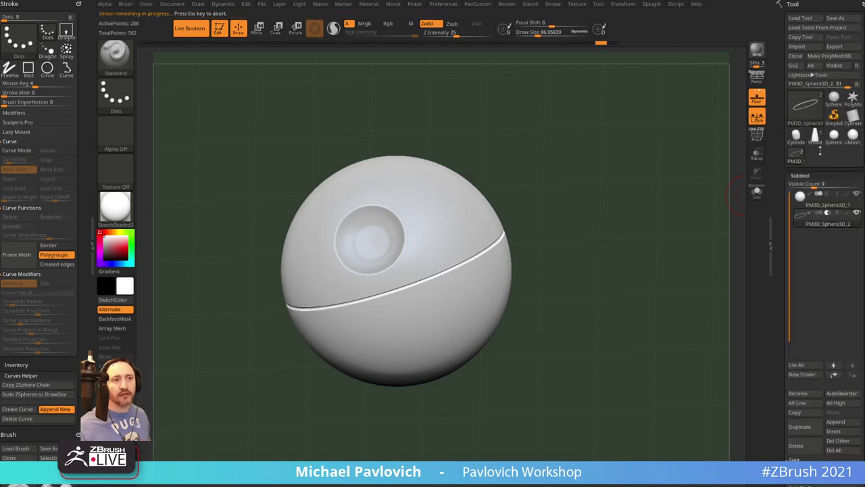
Switch to the Wood pencil tool and append UMesh_PM3D_Sphere3D_1 to it as a new subtool
mouse_move(856, 140)
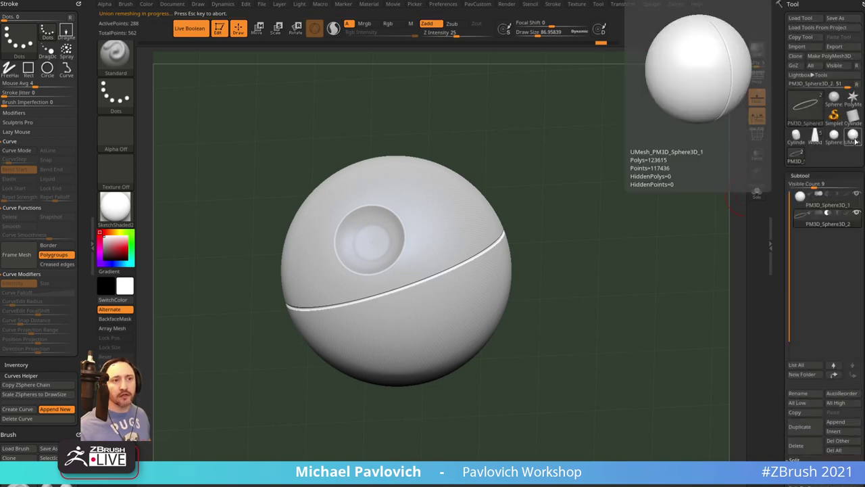
left_click(816, 139)
key("f")
mouse_move(609, 149)
left_mouse_down("shift")
mouse_move(654, 174)
mouse_move(603, 218)
left_mouse_up("shift")
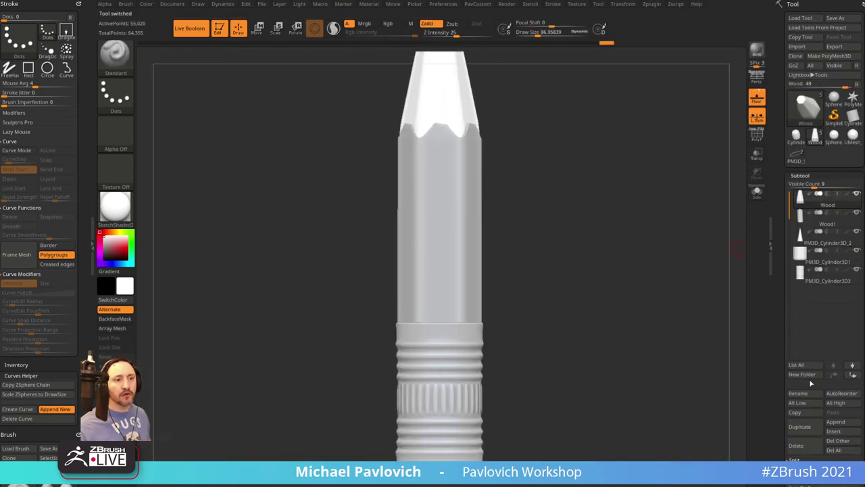
left_click(837, 422)
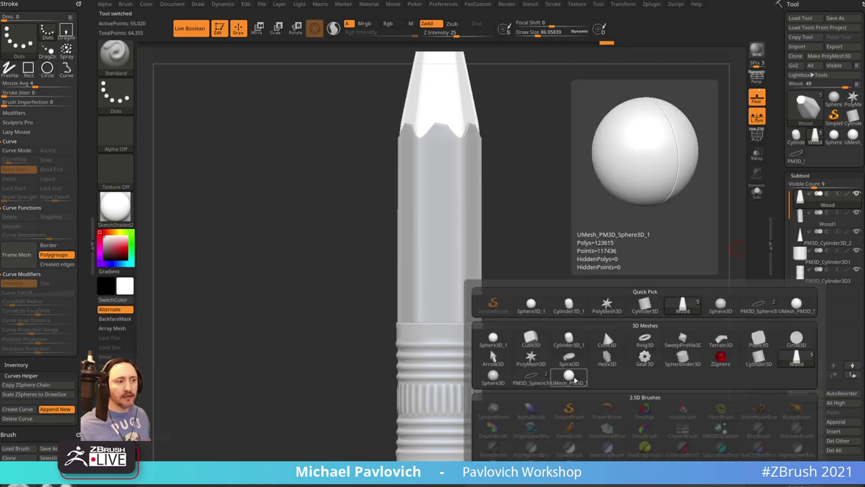
left_click(577, 380)
mouse_move(639, 315)
left_mouse_down("alt")
mouse_move(614, 299)
mouse_move(618, 327)
left_mouse_up("alt")
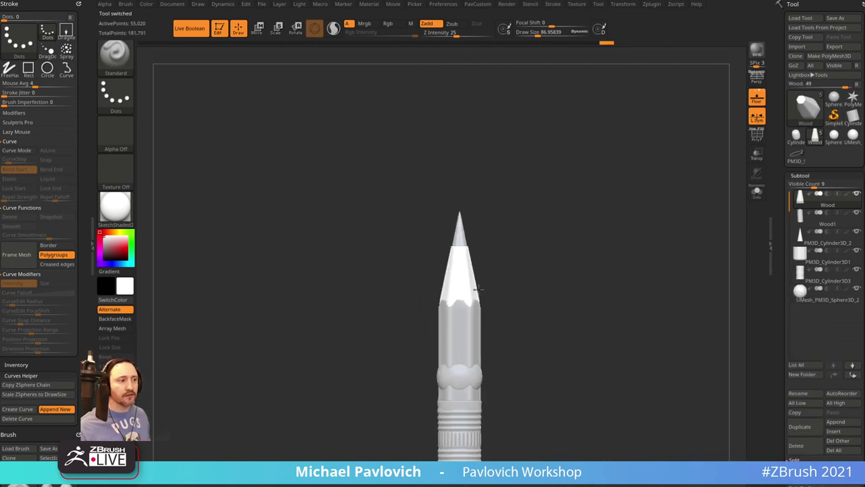
key("w")
left_click_drag(459, 268, 460, 135)
key("ctrl+z")
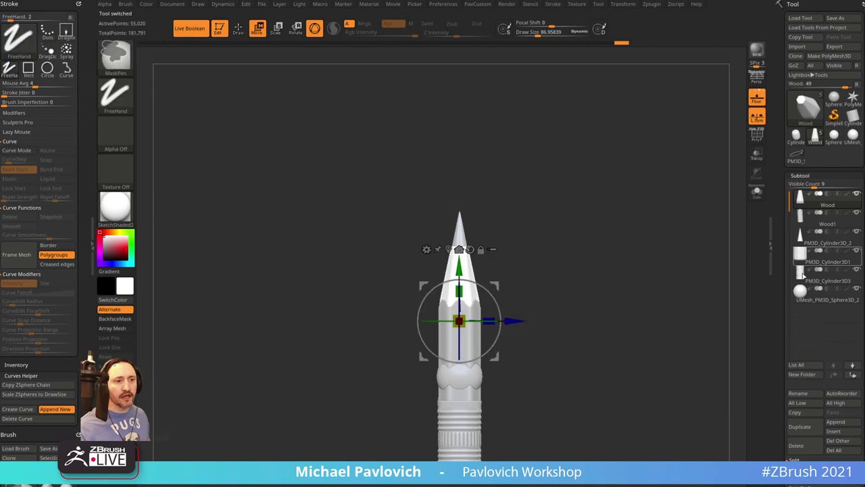
Select the appended Death Star sphere subtool and raise it vertically onto the tip of the pencil
left_click(802, 290)
mouse_move(460, 318)
left_mouse_down()
mouse_move(460, 129)
mouse_move(460, 147)
left_mouse_up()
key("q")
mouse_move(569, 178)
left_mouse_down()
mouse_move(595, 182)
mouse_move(557, 181)
left_mouse_up()
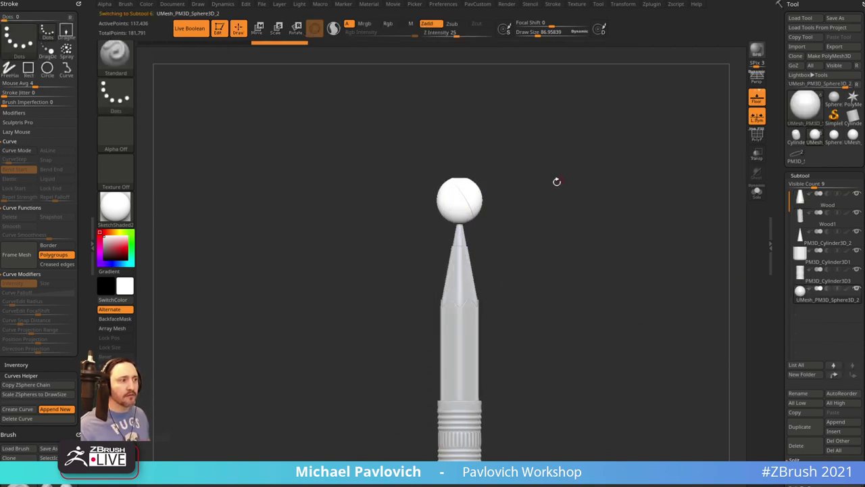
Reset the gizmo's orientation and rotate the sphere so its trench runs horizontally above the pencil tip
key("w")
left_click_drag(536, 150, 534, 177, "alt")
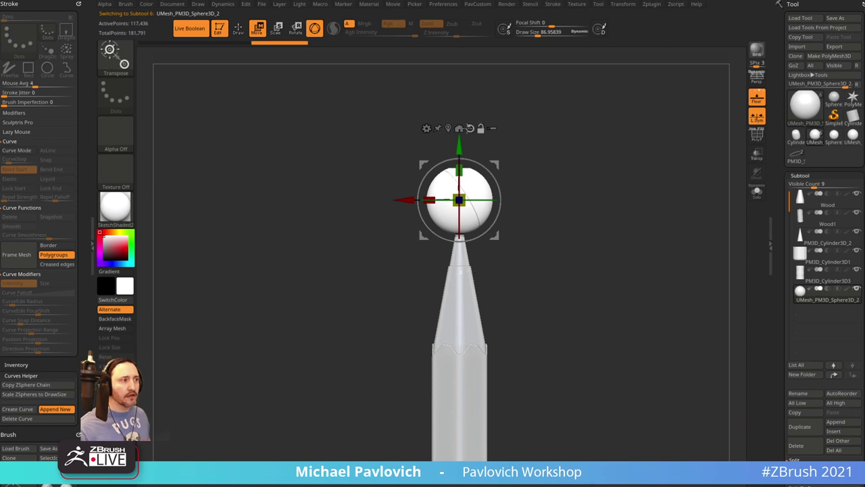
left_click(470, 128, "alt")
mouse_move(484, 233)
left_mouse_down()
mouse_move(536, 157)
mouse_move(571, 165)
left_mouse_up()
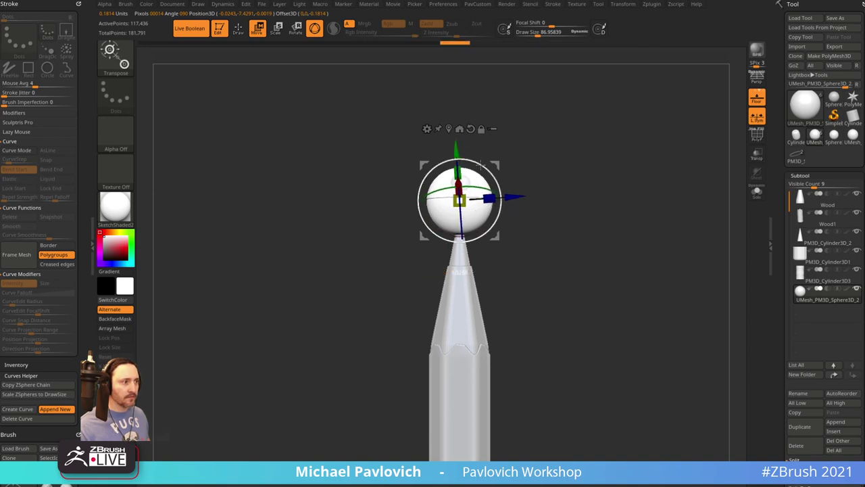
left_click(470, 128)
mouse_move(540, 158)
left_mouse_down()
mouse_move(481, 177)
mouse_move(457, 206)
left_mouse_up()
key("q")
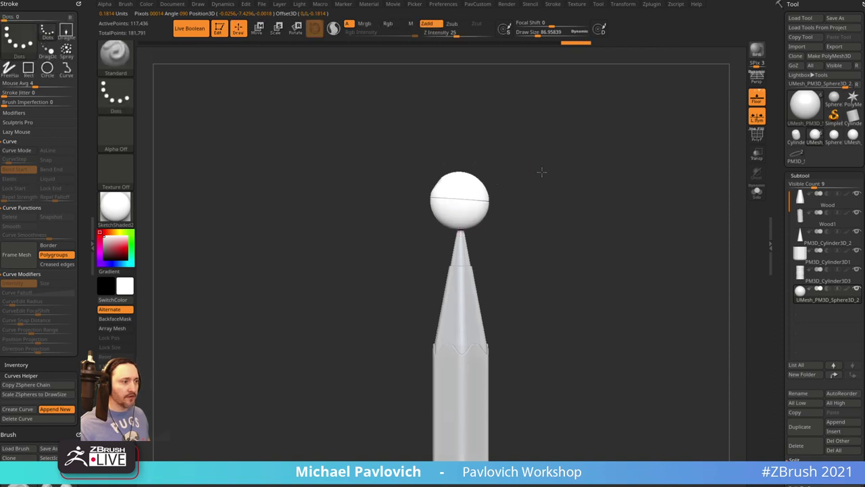
Fine-tune the sphere's placement on the pencil tip, return to Draw mode, and set the draw size to about 155.56
left_click_drag(542, 172, 589, 198)
key("w")
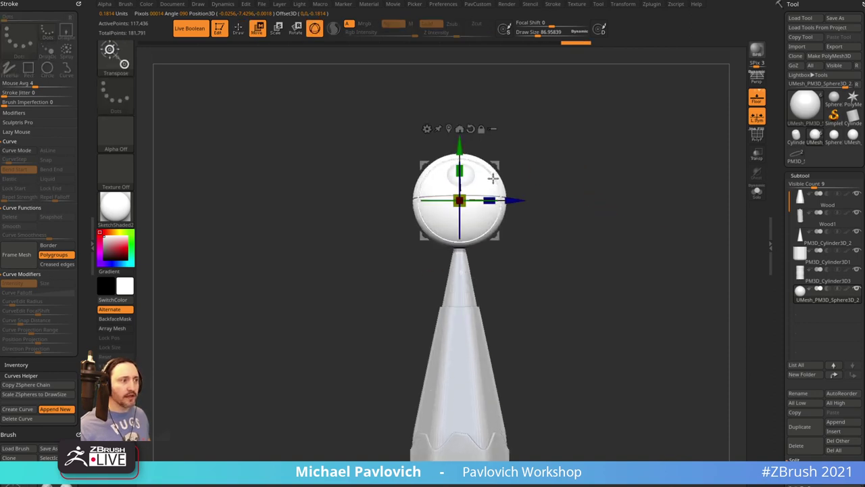
left_click_drag(478, 198, 459, 200)
key("q")
mouse_move(553, 154)
left_mouse_down()
mouse_move(567, 156)
mouse_move(468, 181)
mouse_move(552, 178)
mouse_move(556, 146)
mouse_move(620, 244)
mouse_move(613, 278)
mouse_move(597, 270)
left_mouse_up()
key("s")
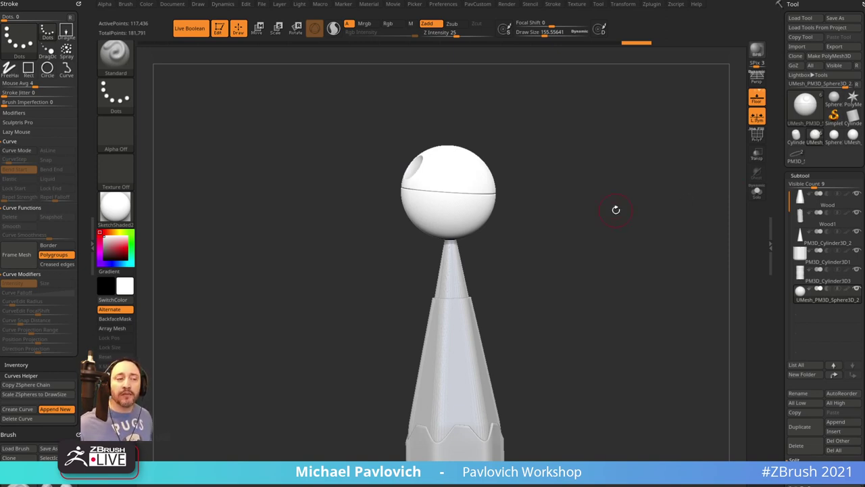
View the custom popup menu of ModifyTopology and PolyModel tools, and compare it with the tool's regular Geometry options
right_click_drag(628, 203, 641, 200)
key("3")
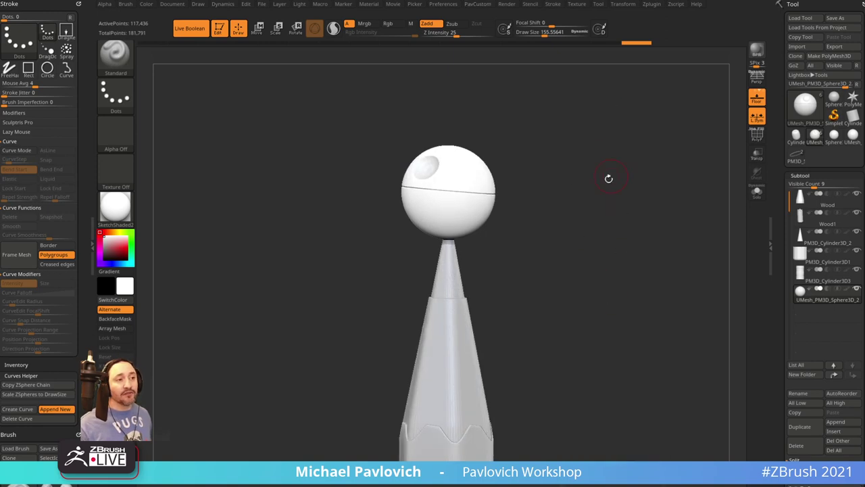
key("space")
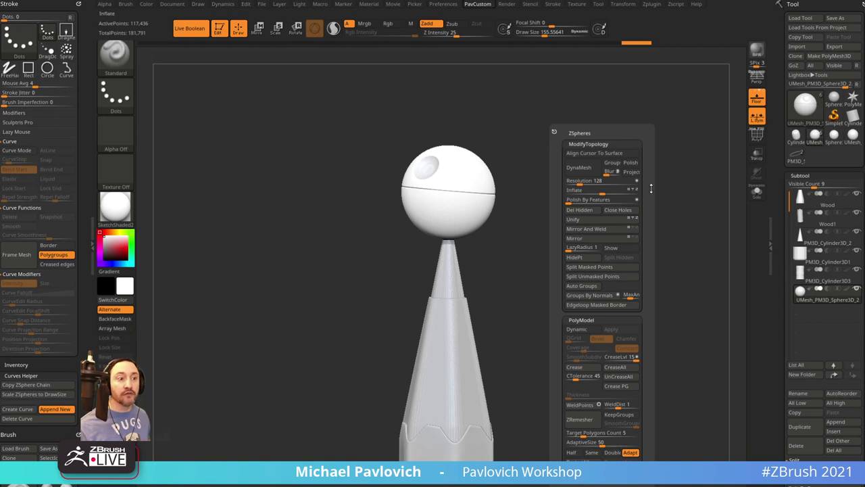
left_click_drag(786, 230, 785, 172)
scroll(784, 172, "down", 4)
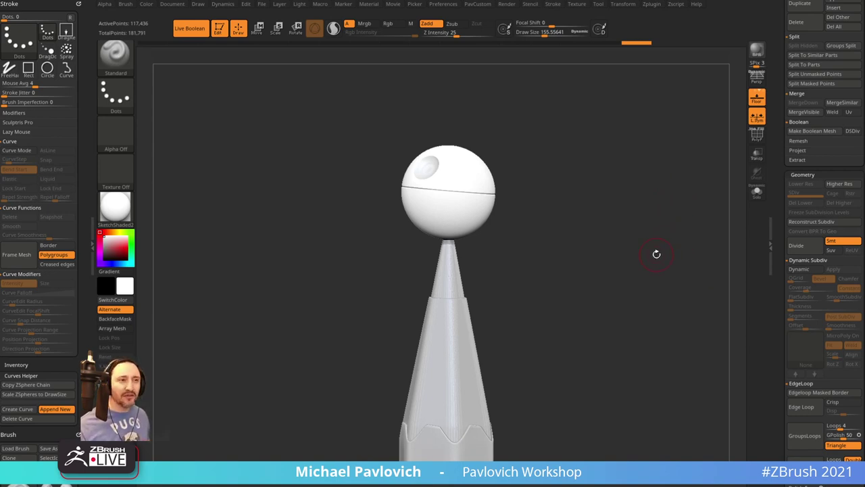
Look through the Mem and Config preferences and point out the Enable Customize option
left_click(443, 5)
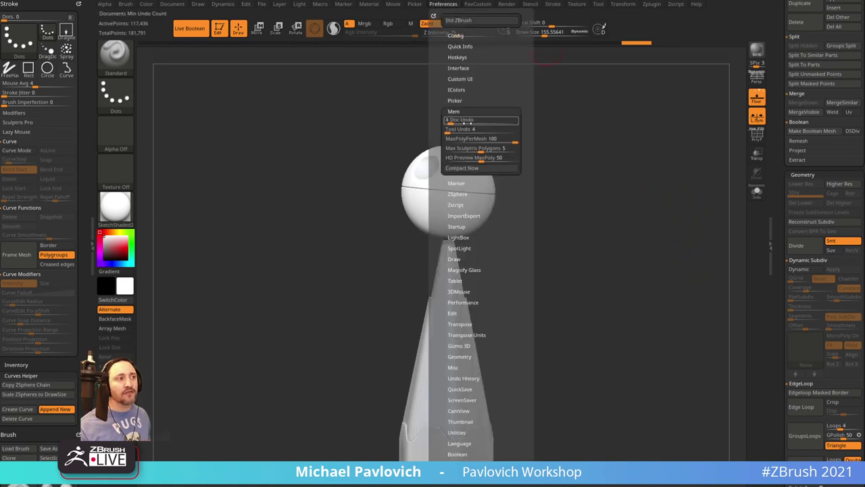
left_click(462, 112)
left_click(456, 34)
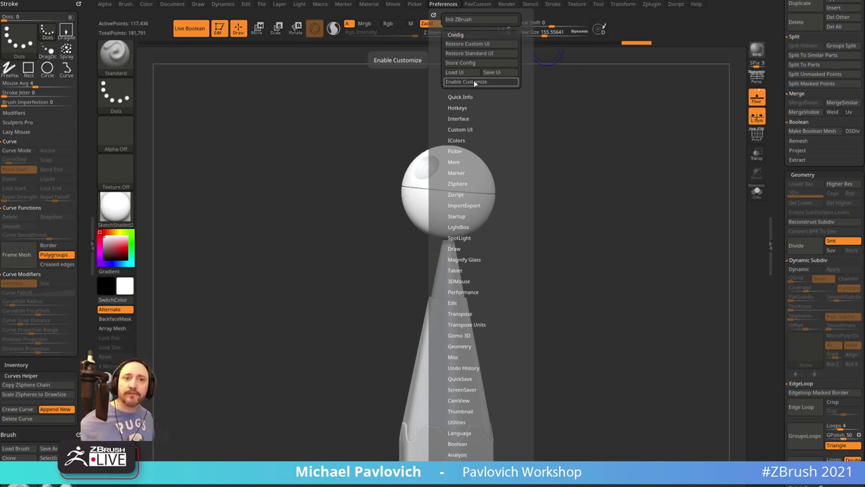
left_click(475, 82)
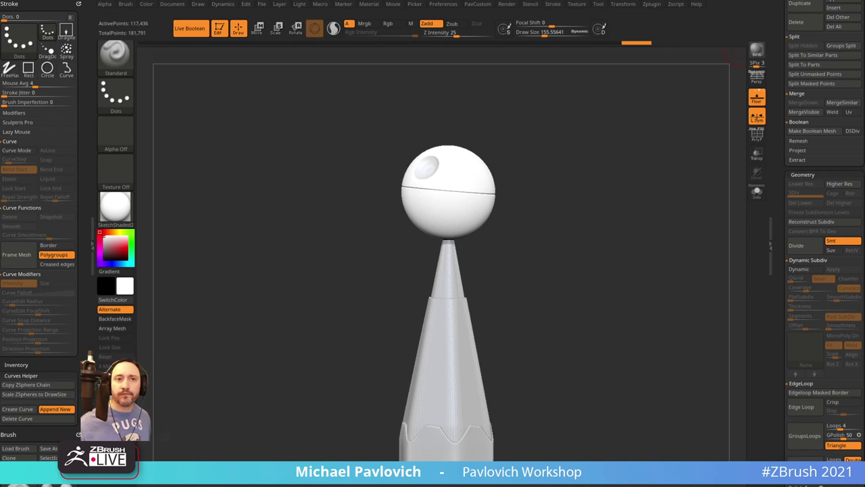
Bring up the custom popup menu again to review its ModifyTopology commands, and view the sphere on the pencil from another angle
left_click_drag(590, 203, 612, 207)
key("space")
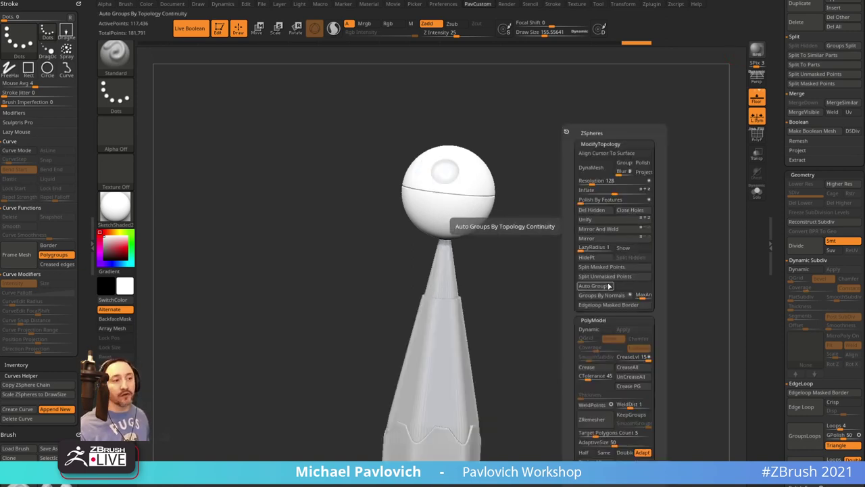
left_click(607, 231)
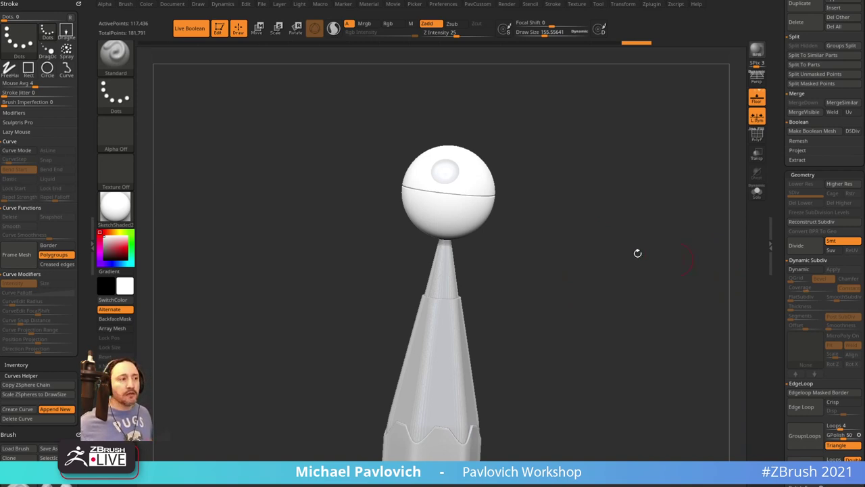
mouse_move(557, 224)
left_mouse_down()
mouse_move(534, 179)
mouse_move(500, 184)
left_mouse_up()
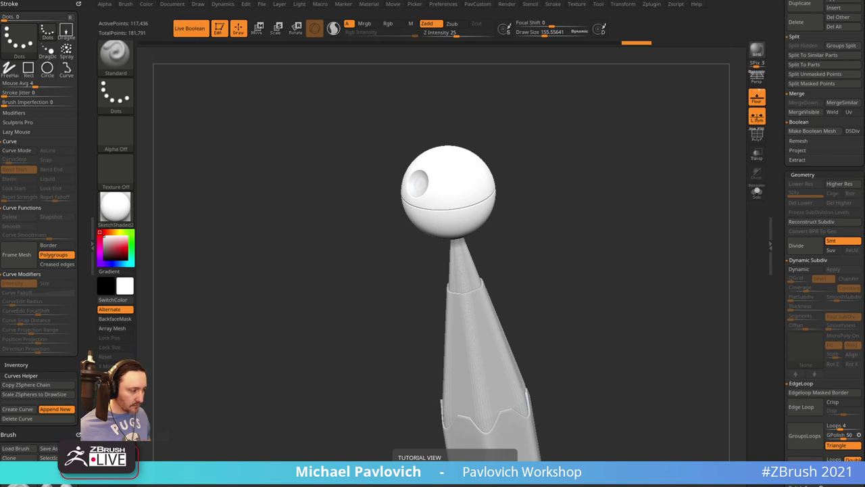
Switch to the web browser and examine the Google image results for "warhammer space marine helmet" as modelling reference
left_click_drag(571, 484, 583, 22)
scroll(440, 250, "down", 2)
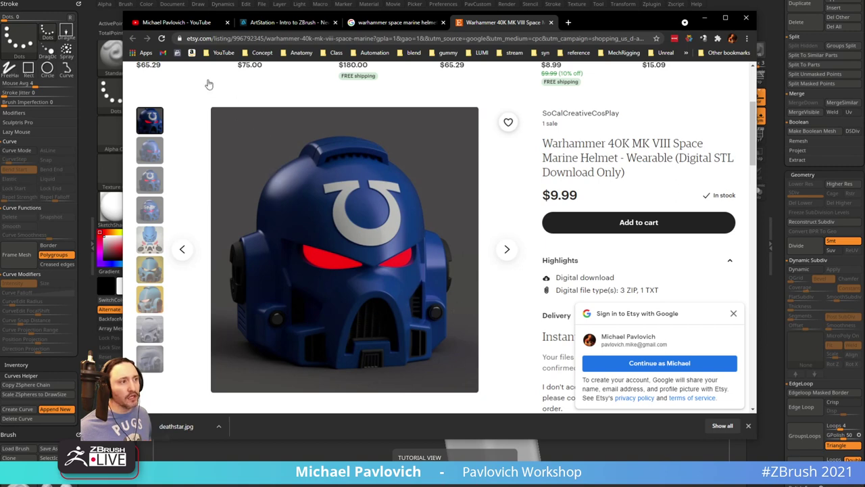
left_click(426, 22)
scroll(377, 242, "down", 3)
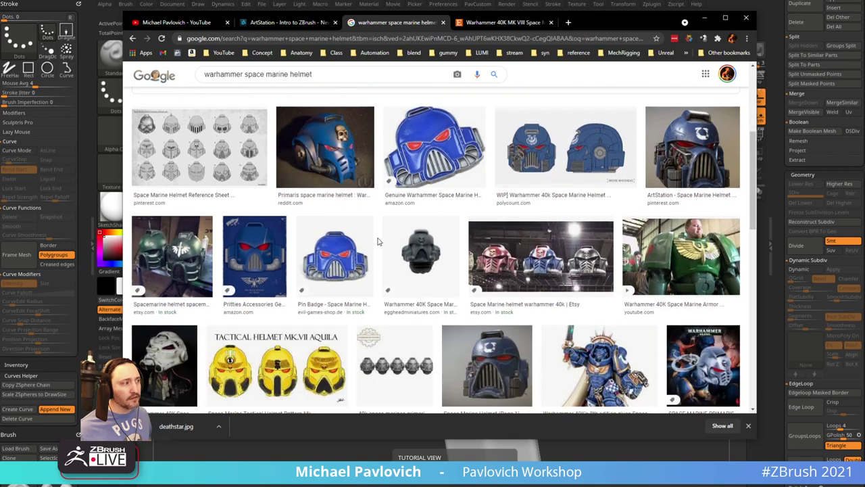
scroll(450, 371, "down", 1)
scroll(450, 371, "down", 2)
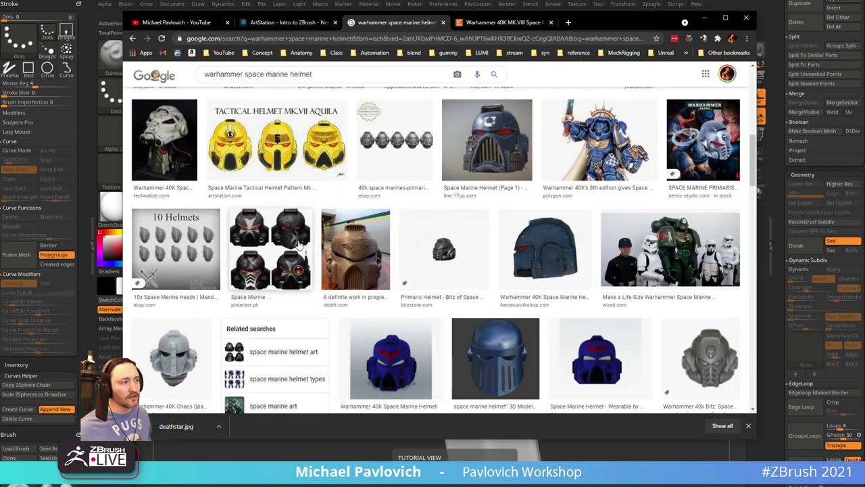
scroll(361, 295, "up", 6)
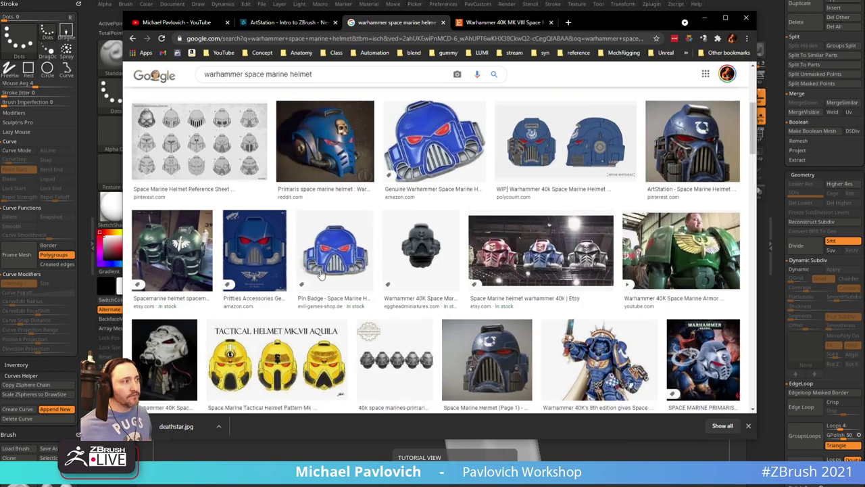
scroll(174, 237, "up", 1)
mouse_move(174, 237)
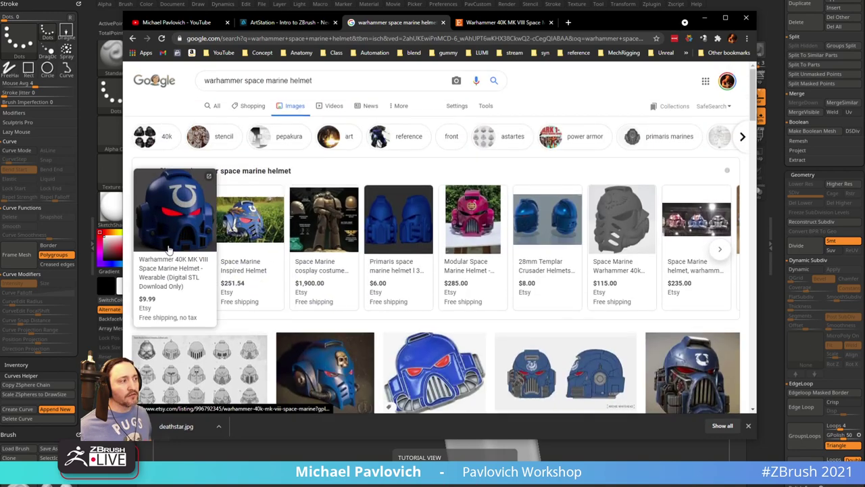
scroll(284, 230, "down", 3)
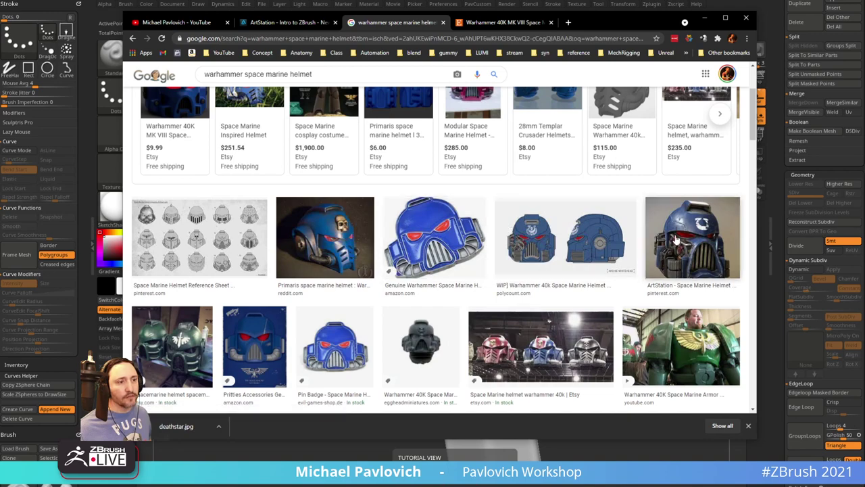
scroll(642, 234, "down", 3)
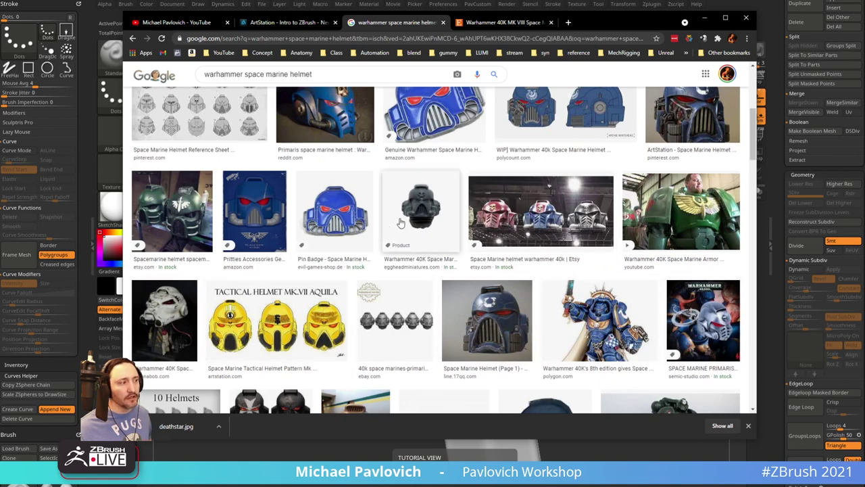
Look further through the space marine helmet image results and put the browser window away
scroll(389, 286, "down", 3)
scroll(391, 284, "down", 3)
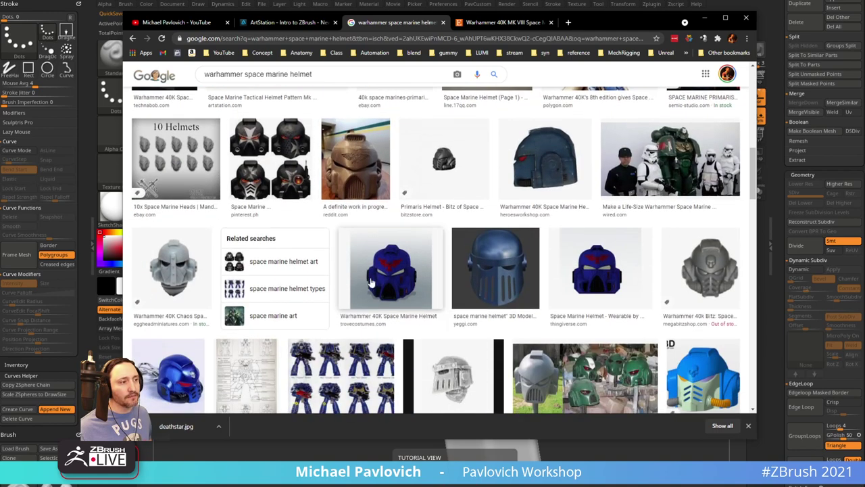
left_click_drag(586, 23, 864, 23)
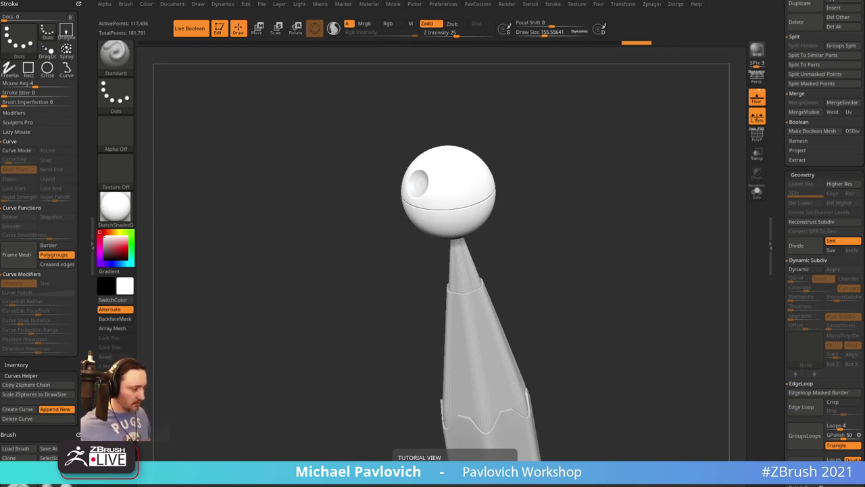
Bring up the AskZBrush YouTube video about IMM brushes preserving UVs and Polypaint, skim its later parts, and put the browser away
left_click_drag(135, 486, 610, 24)
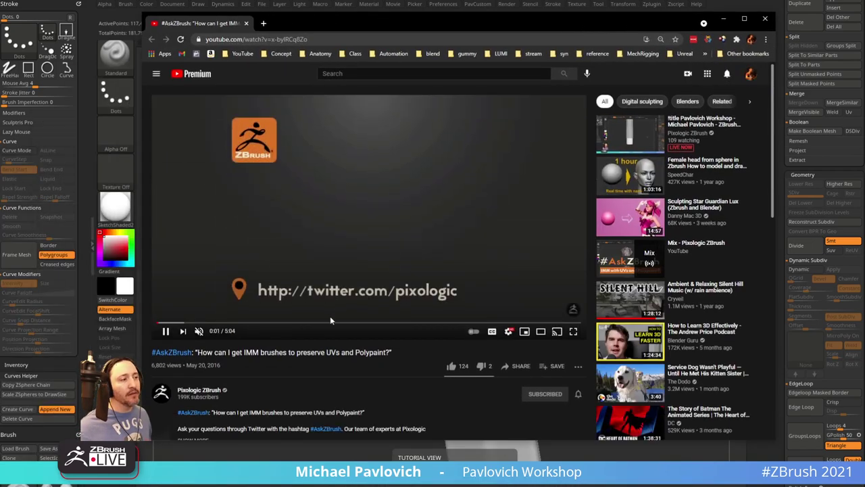
left_click(338, 330)
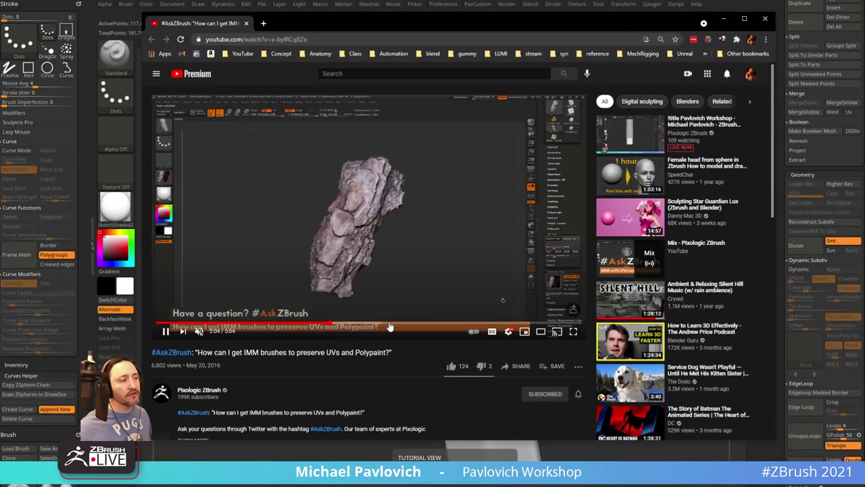
left_click(391, 331)
left_click(462, 327)
left_click(536, 327)
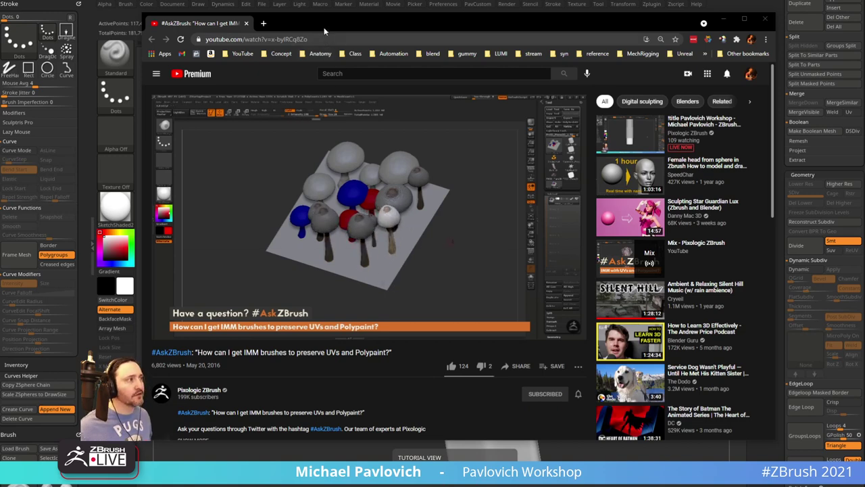
left_click_drag(324, 30, 325, 0)
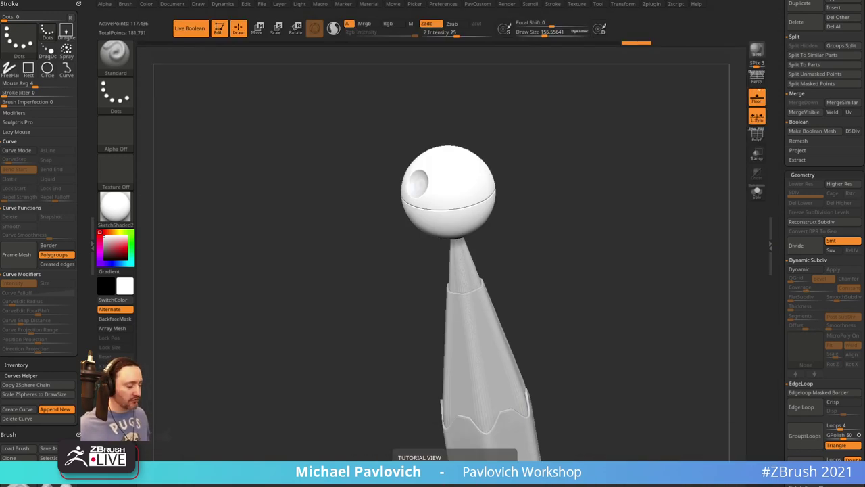
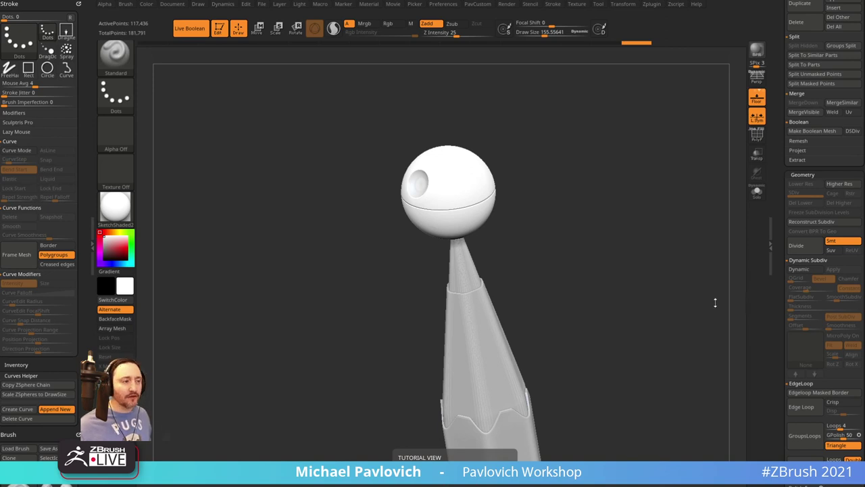
mouse_move(676, 297)
left_mouse_down()
mouse_move(625, 280)
mouse_move(658, 301)
mouse_move(649, 257)
left_mouse_up()
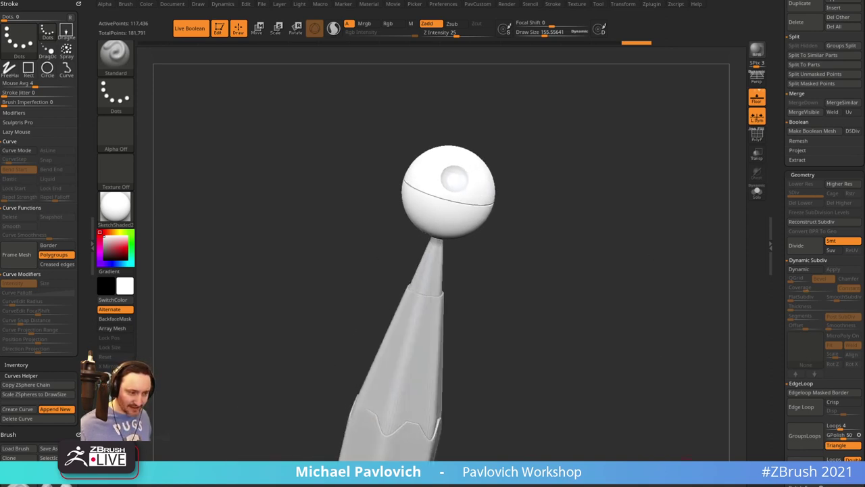
mouse_move(558, 214)
left_mouse_down()
mouse_move(551, 160)
mouse_move(438, 151)
mouse_move(615, 214)
mouse_move(562, 169)
mouse_move(564, 138)
mouse_move(531, 158)
mouse_move(327, 179)
mouse_move(591, 147)
mouse_move(469, 128)
mouse_move(548, 177)
mouse_move(547, 210)
left_mouse_up()
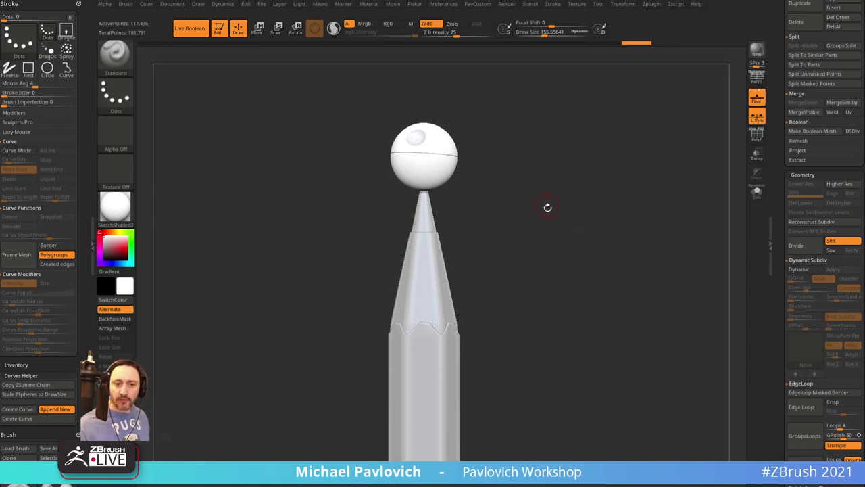
left_click_drag(616, 207, 600, 214)
key("s")
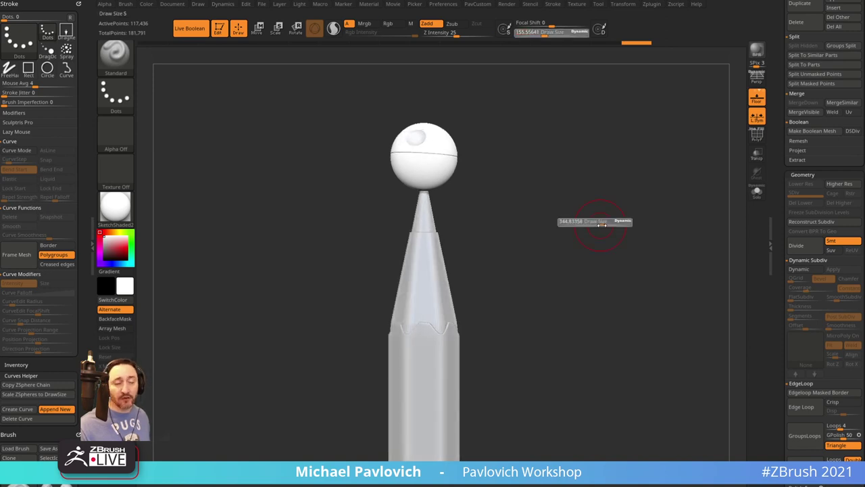
key("[")
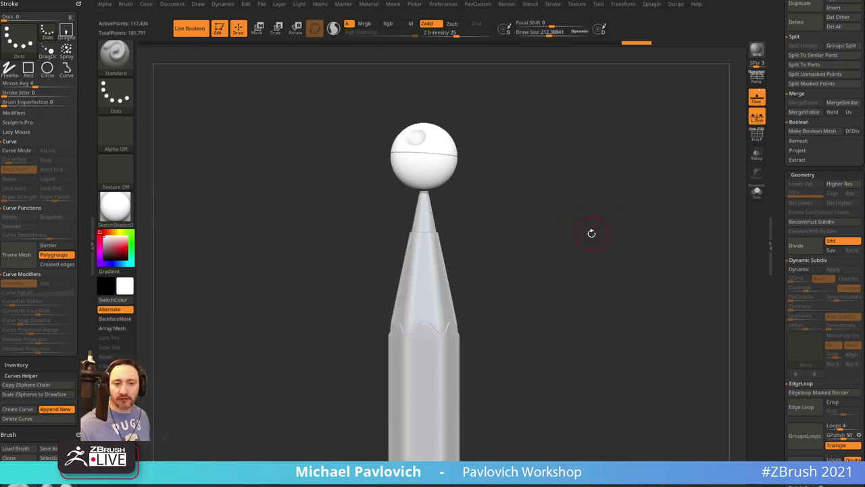
mouse_move(588, 205)
left_mouse_down()
mouse_move(602, 192)
mouse_move(626, 241)
mouse_move(579, 251)
mouse_move(612, 245)
mouse_move(634, 144)
left_mouse_up()
key("s")
key("s")
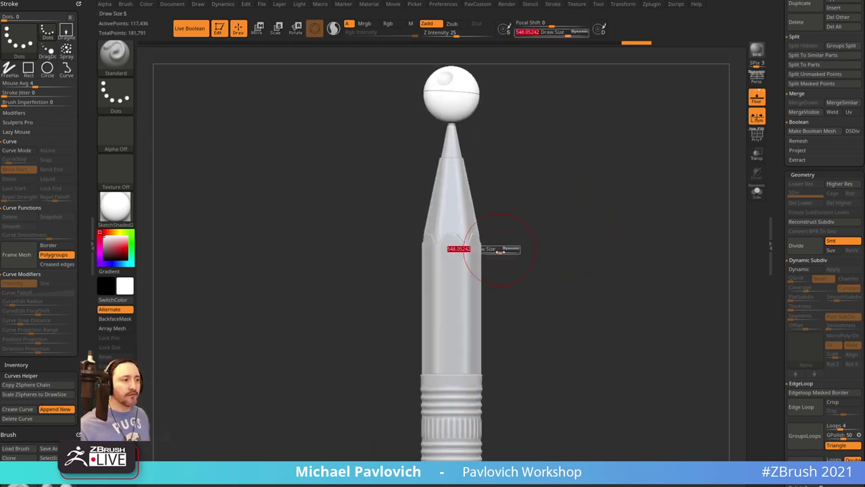
Select the pencil's hexagonal wood body subtool, and turn off local symmetry and the floor grid
left_click(473, 253, "alt")
left_click(759, 118)
left_click(759, 98)
mouse_move(647, 213)
left_mouse_down()
mouse_move(641, 213)
mouse_move(653, 211)
left_mouse_up()
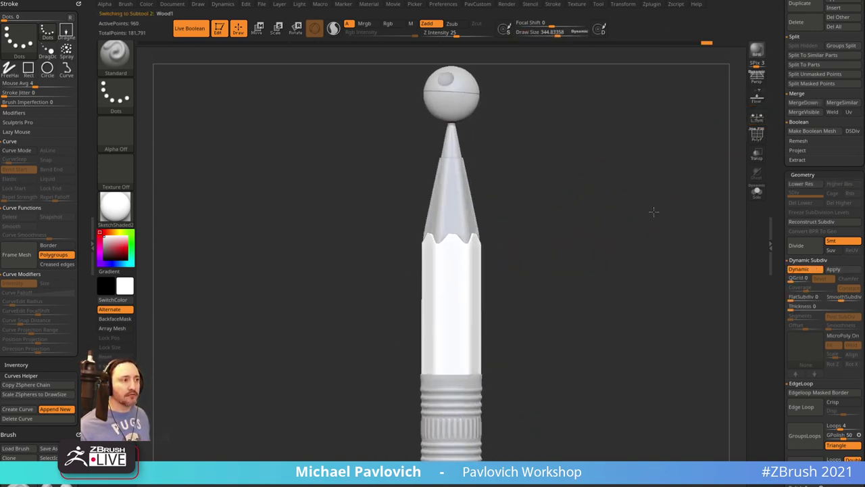
Apply Dynamic Subdiv on the hexagonal wood body to convert it to real subdivision levels, and check its wireframe
mouse_move(618, 244)
left_mouse_down("alt")
mouse_move(639, 203)
mouse_move(642, 217)
mouse_move(605, 197)
mouse_move(626, 239)
mouse_move(473, 228)
left_mouse_up("alt")
key("s")
left_click(564, 282)
key("s")
left_click(527, 272)
key("s")
left_click_drag(560, 195, 550, 195)
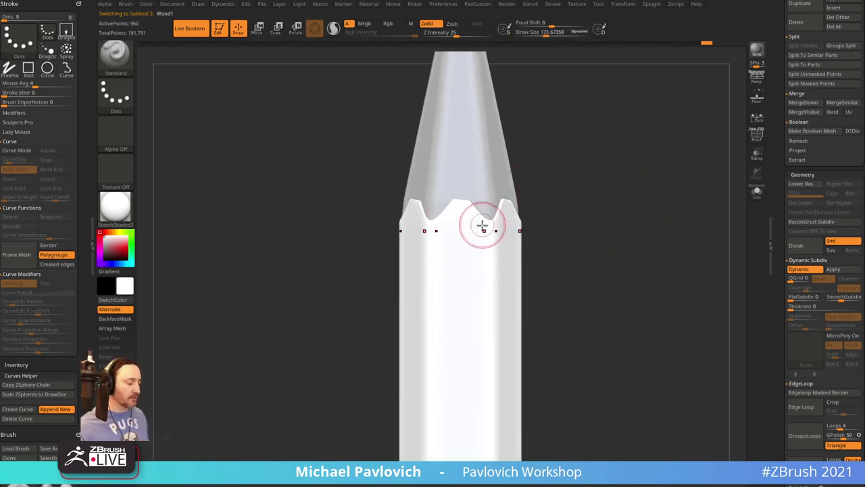
mouse_move(586, 169)
left_mouse_down("alt")
mouse_move(575, 187)
mouse_move(629, 230)
left_mouse_up("alt")
key("space")
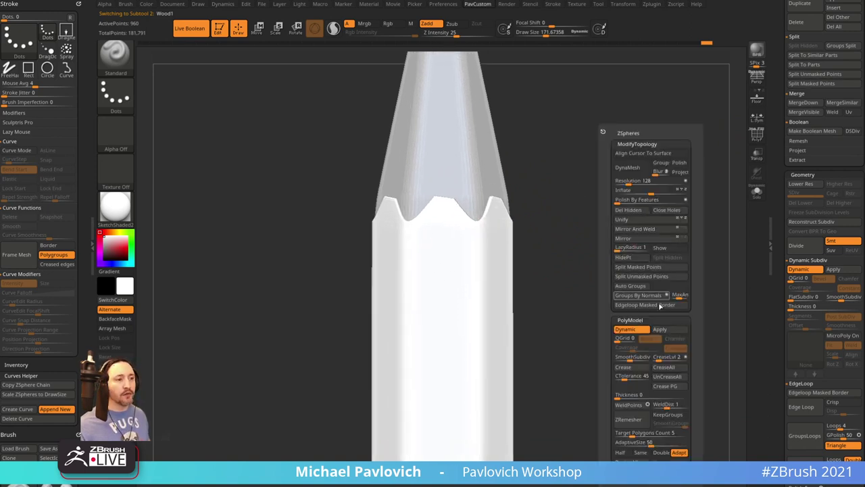
left_click(654, 329)
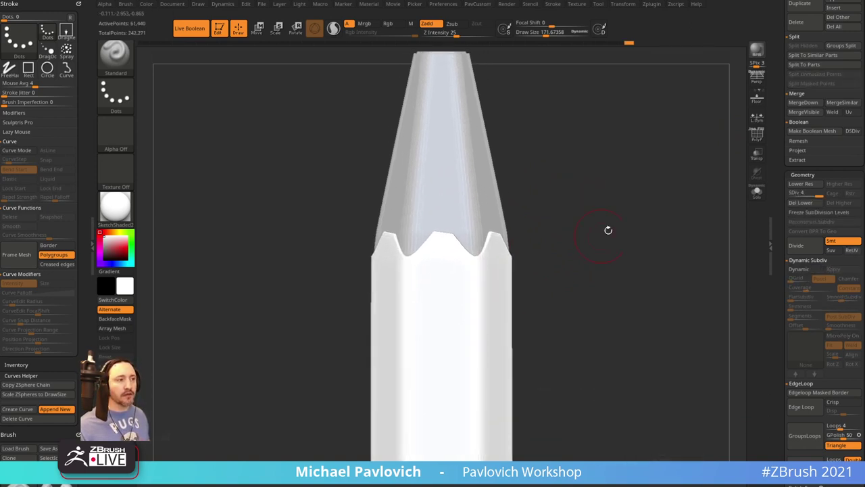
left_click(758, 133)
left_click(758, 134)
Reshape the scallops around the wood body's upper edge with the Move brush at draw size 90.91, making them irregular
key("shift")
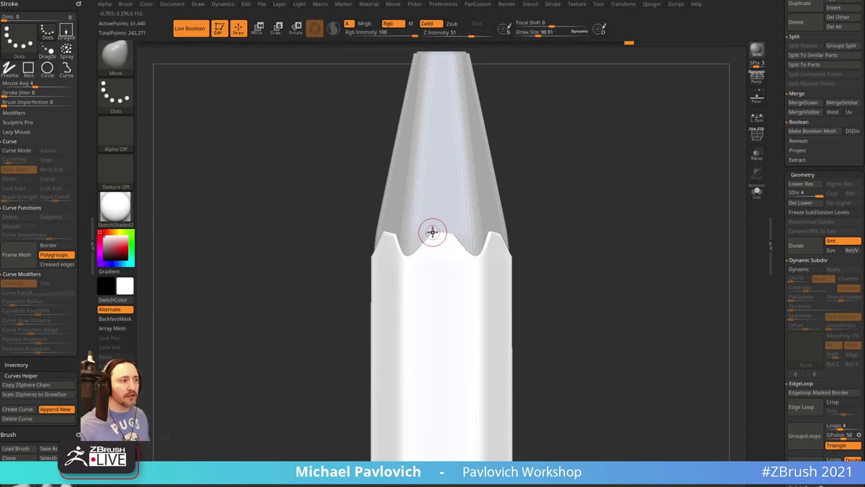
left_click_drag(477, 257, 487, 243, "shift")
left_click_drag(551, 238, 587, 236)
left_click_drag(481, 246, 508, 233, "shift")
left_click_drag(583, 233, 618, 227)
left_click_drag(530, 233, 520, 238, "shift")
mouse_move(649, 211)
left_mouse_down()
mouse_move(608, 220)
mouse_move(617, 220)
left_mouse_up()
mouse_move(511, 258)
left_mouse_down("shift")
mouse_move(481, 257)
mouse_move(520, 246)
left_mouse_up("shift")
left_click_drag(565, 205, 601, 205)
left_click_drag(536, 236, 568, 216, "shift")
left_click_drag(625, 181, 678, 172)
left_click_drag(446, 260, 481, 253, "shift")
Shave the rim of the scalloped edge on several sides of the pencil with the TrimDynamic brush
mouse_move(622, 183)
left_mouse_down("alt")
mouse_move(632, 210)
mouse_move(599, 207)
left_mouse_up("alt")
key("b")
key("t")
key("d")
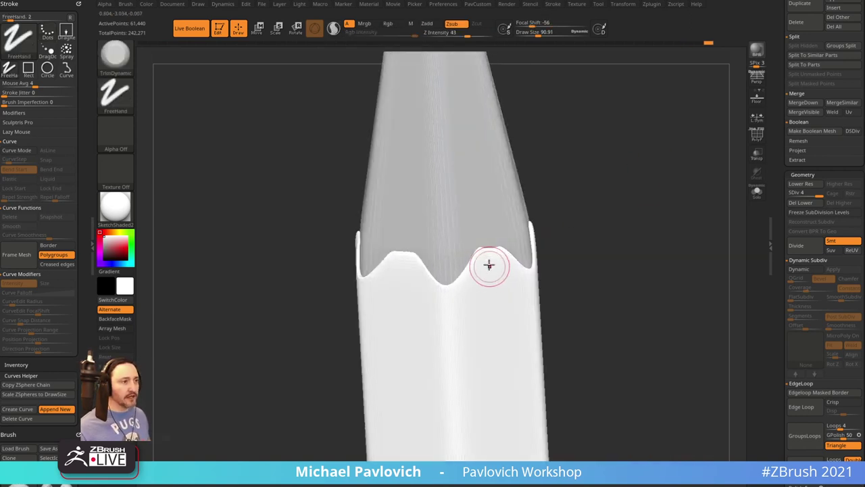
mouse_move(488, 265)
left_mouse_down()
mouse_move(485, 242)
mouse_move(466, 280)
left_mouse_up()
mouse_move(586, 233)
left_mouse_down("alt")
mouse_move(591, 218)
mouse_move(636, 209)
mouse_move(629, 221)
left_mouse_up("alt")
left_click_drag(423, 232, 444, 241)
left_click_drag(575, 222, 550, 224)
mouse_move(480, 249)
left_mouse_down()
mouse_move(496, 236)
mouse_move(515, 241)
left_mouse_up()
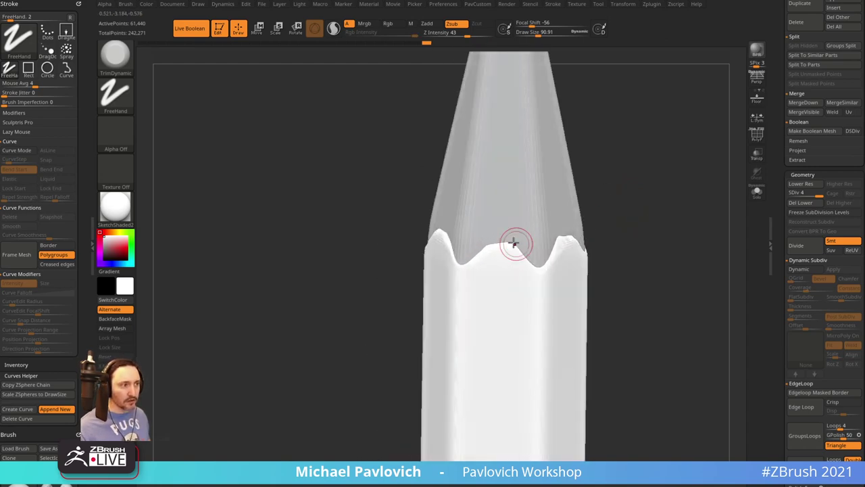
Switch the material to StartupMaterial and trim more of the scalloped rim with TrimDynamic
left_click(115, 207)
left_click(167, 218)
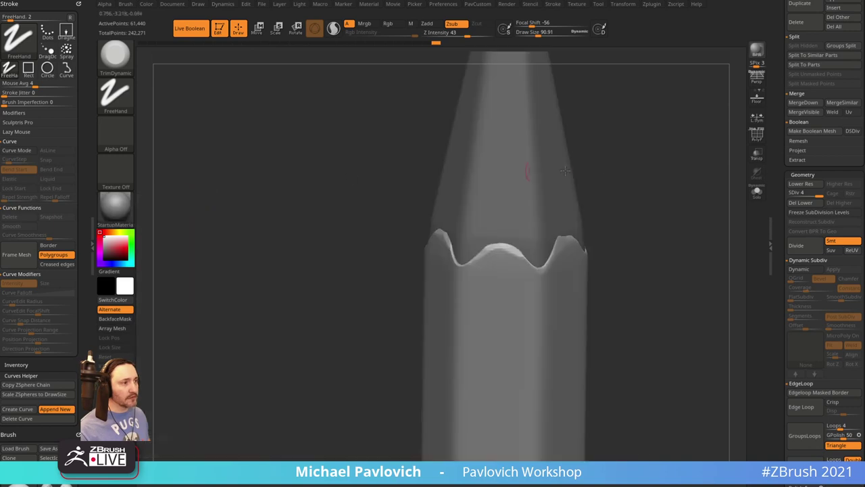
mouse_move(602, 177)
left_mouse_down()
mouse_move(642, 180)
mouse_move(629, 184)
left_mouse_up()
left_click_drag(478, 240, 495, 238)
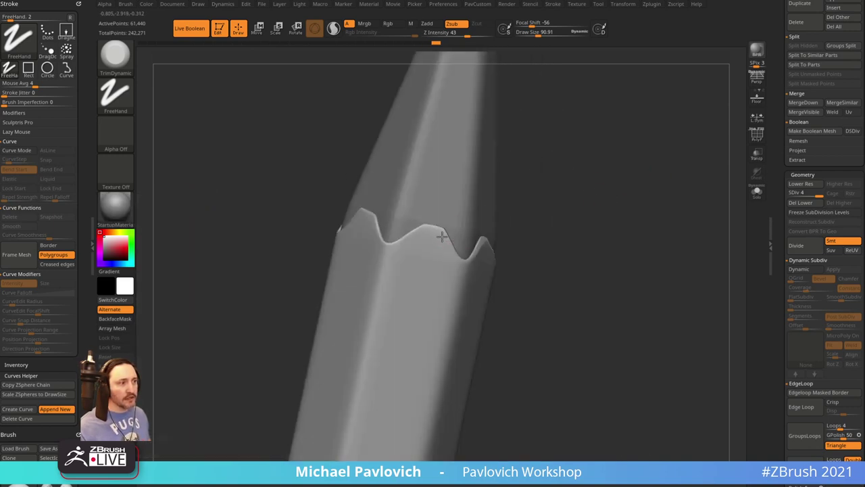
left_click_drag(558, 217, 573, 224)
mouse_move(415, 278)
left_mouse_down()
mouse_move(396, 265)
mouse_move(408, 272)
mouse_move(391, 278)
left_mouse_up()
left_click_drag(619, 227, 637, 224)
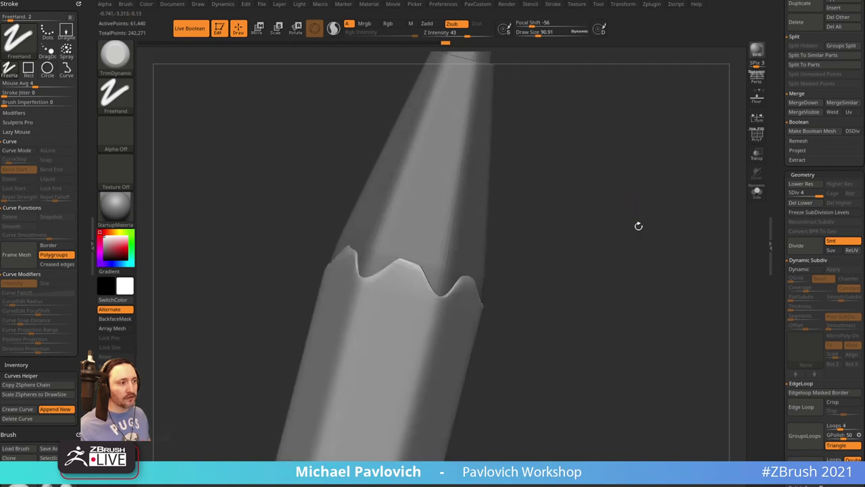
Work around to the remaining sides of the pencil and flatten their scallop edges with TrimDynamic
left_click_drag(541, 265, 603, 257)
mouse_move(542, 241)
left_mouse_down()
mouse_move(586, 258)
mouse_move(575, 225)
left_mouse_up()
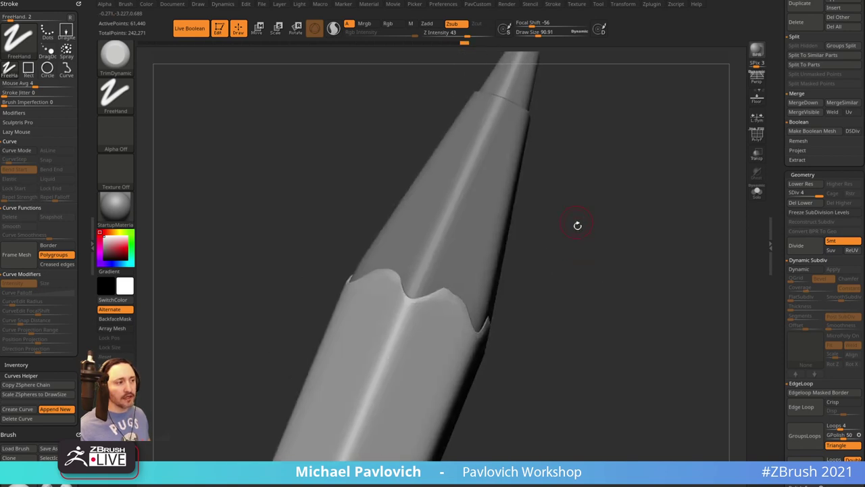
left_click_drag(576, 265, 628, 289)
mouse_move(399, 304)
left_mouse_down()
mouse_move(409, 346)
mouse_move(406, 301)
left_mouse_up()
mouse_move(593, 263)
left_mouse_down()
mouse_move(635, 266)
mouse_move(634, 306)
left_mouse_up()
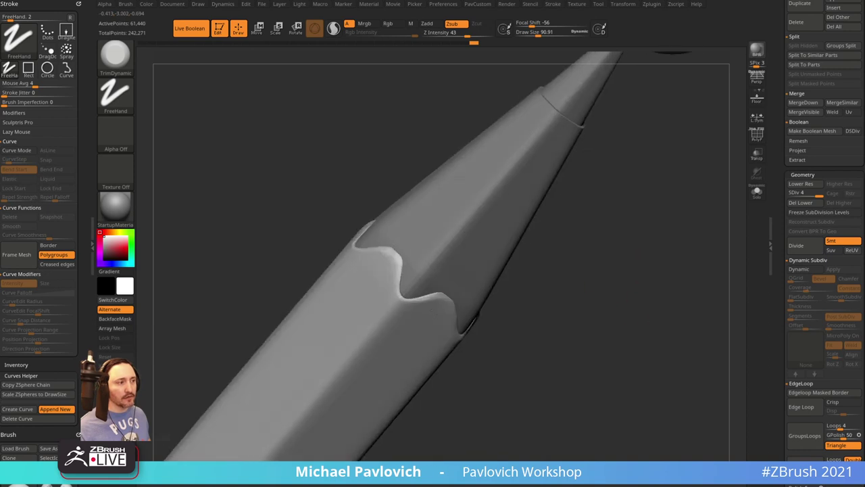
left_click_drag(426, 303, 436, 299)
mouse_move(574, 288)
left_mouse_down("shift")
mouse_move(637, 257)
mouse_move(564, 238)
left_mouse_up("shift")
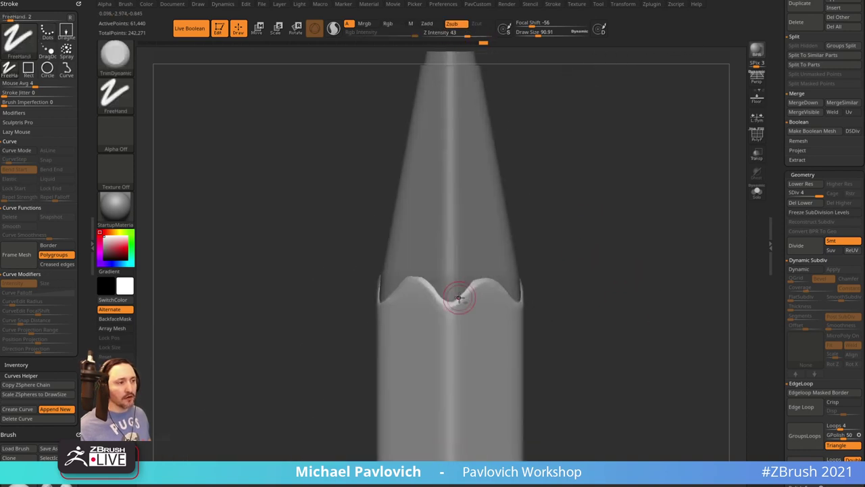
Build up a scallop along the wood body's edge with the Standard brush at draw size about 62
key("b")
key("s")
key("t")
left_click_drag(449, 303, 476, 281)
mouse_move(591, 263)
left_mouse_down()
mouse_move(588, 233)
mouse_move(595, 256)
mouse_move(553, 240)
left_mouse_up()
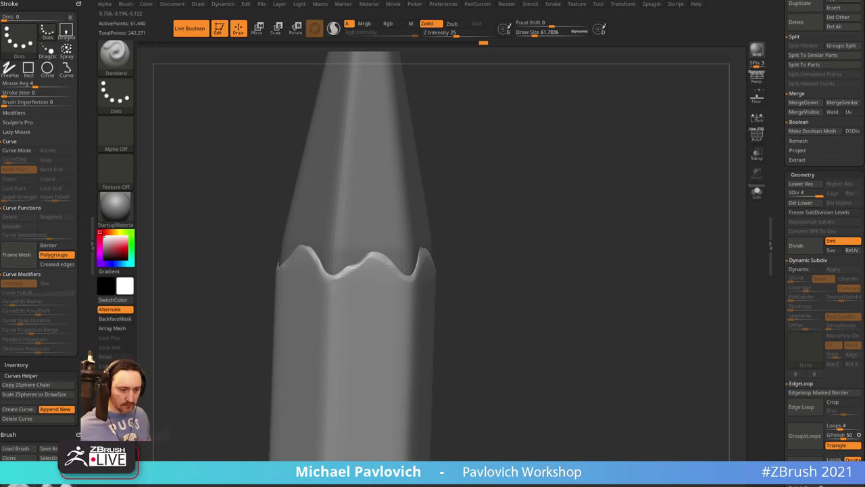
Check the pencil carvings photos in the browser, return to ZBrush, and reshape the scallops with the Move brush at draw size about 126
left_click_drag(419, 0, 353, 91)
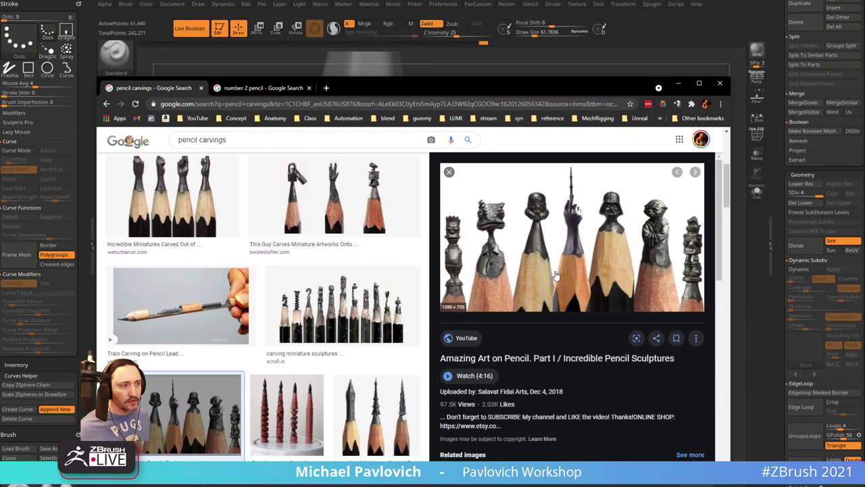
key("alt+Tab")
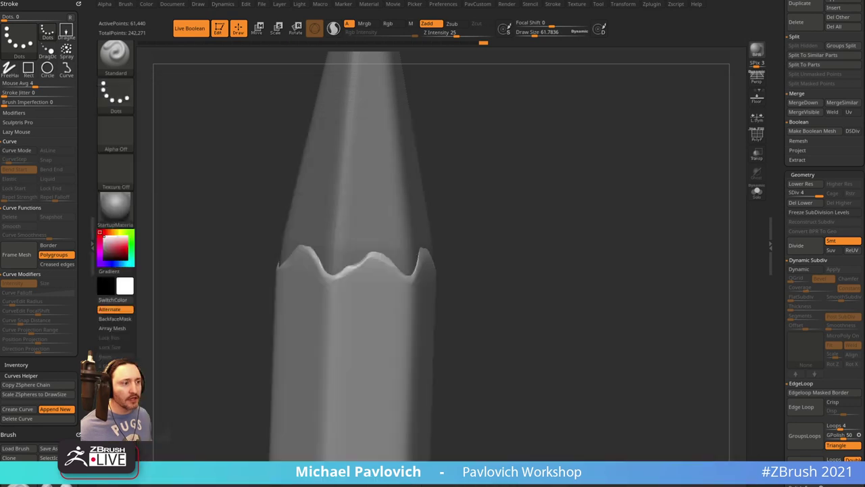
left_click_drag(551, 148, 513, 194)
key("b")
key("m")
key("v")
left_click_drag(437, 250, 437, 226)
key("s")
left_click(437, 237)
left_click_drag(407, 282, 408, 288)
left_click_drag(529, 219, 504, 229)
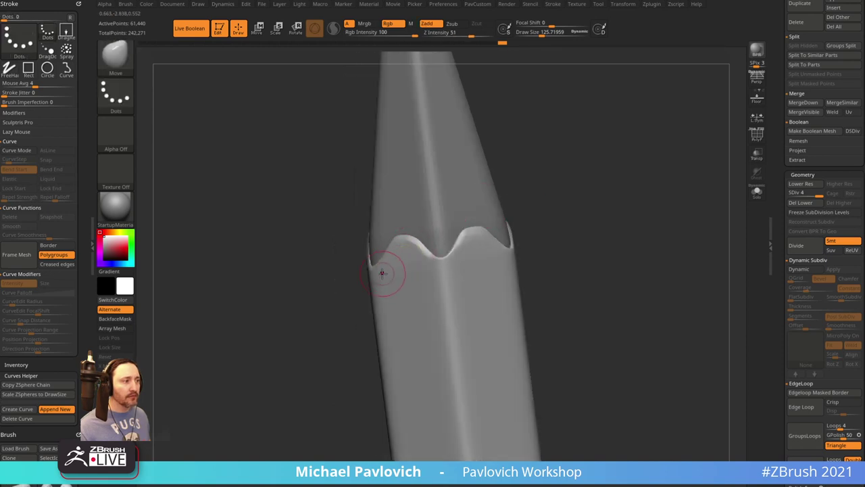
Pull one scallop peak up into a sharper point with the Move brush at draw size 112
key("bracketright")
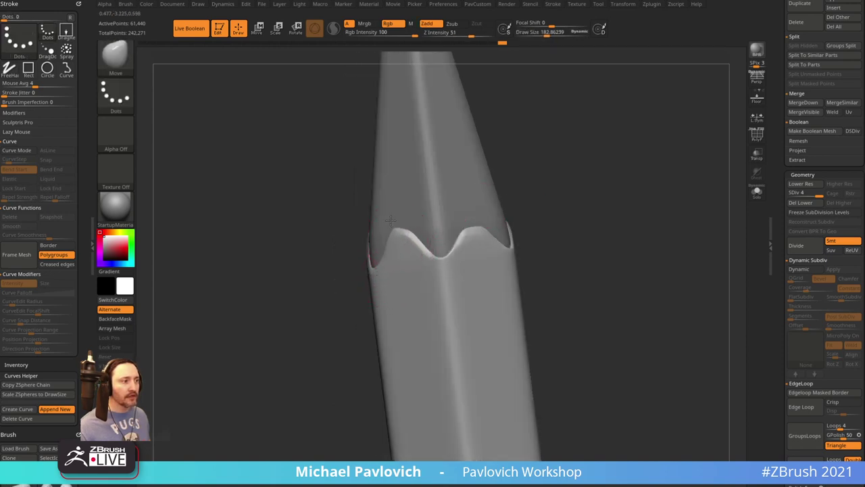
key("bracketleft")
left_click_drag(393, 224, 392, 216)
right_click_drag(404, 201, 506, 189, "shift")
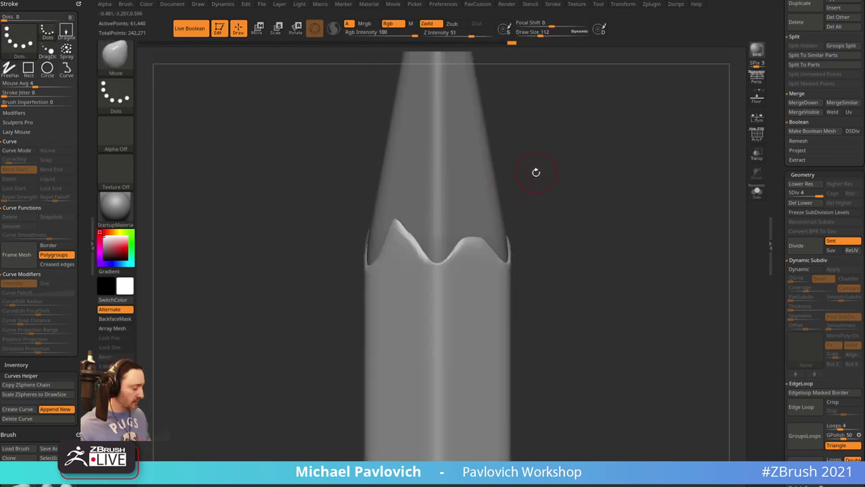
Trim the sharpened scallops around the wood body with the TrimDynamic brush at draw size 112
key("b")
key("t")
key("d")
right_click_drag(541, 164, 583, 170)
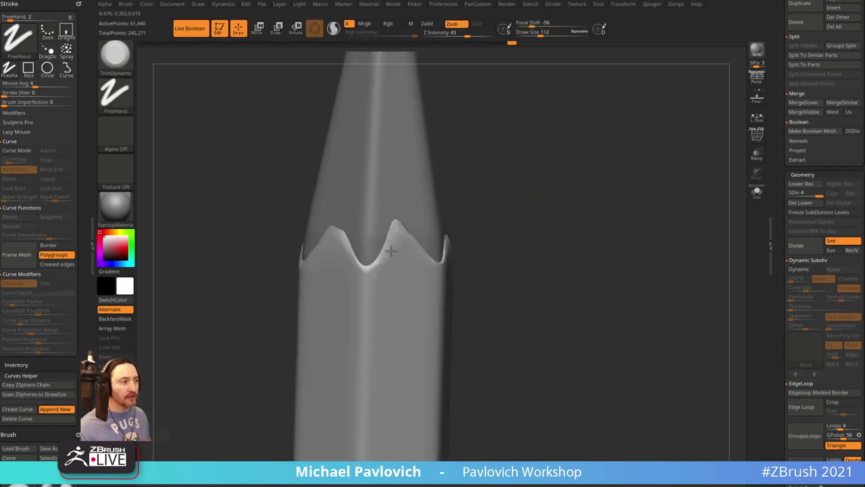
mouse_move(391, 250)
right_mouse_down()
mouse_move(579, 209)
mouse_move(574, 180)
mouse_move(326, 270)
right_mouse_up()
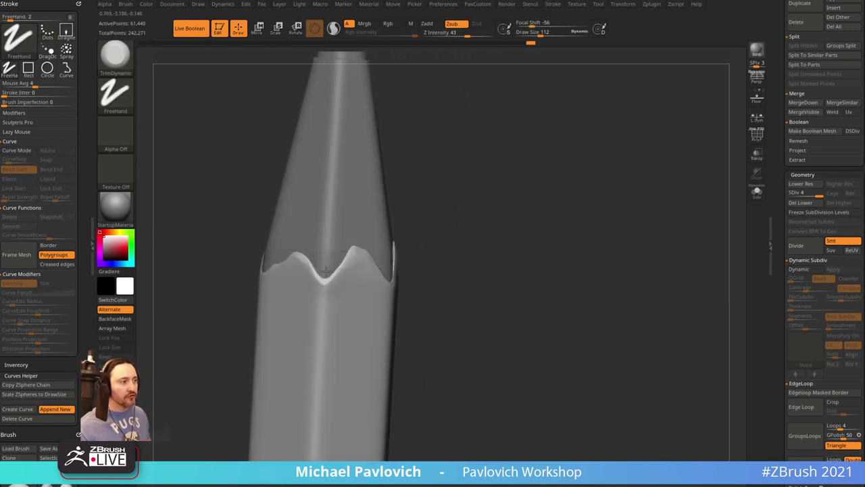
right_click_drag(398, 222, 489, 199)
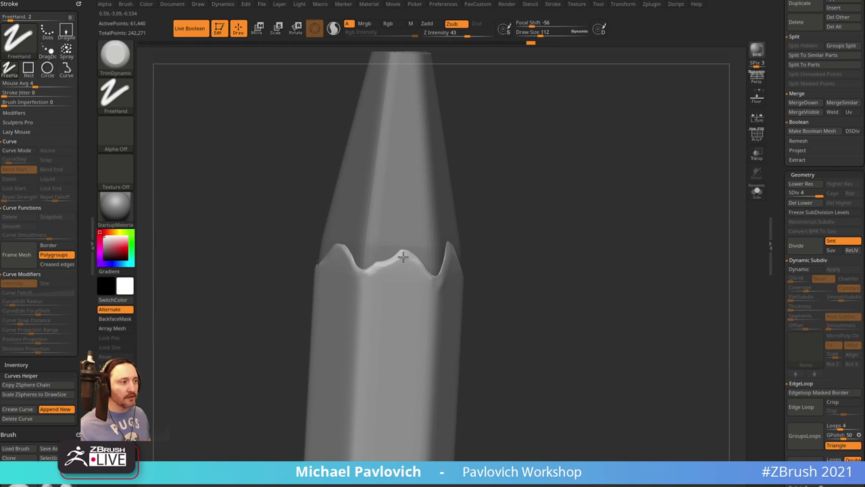
left_click_drag(403, 256, 426, 234)
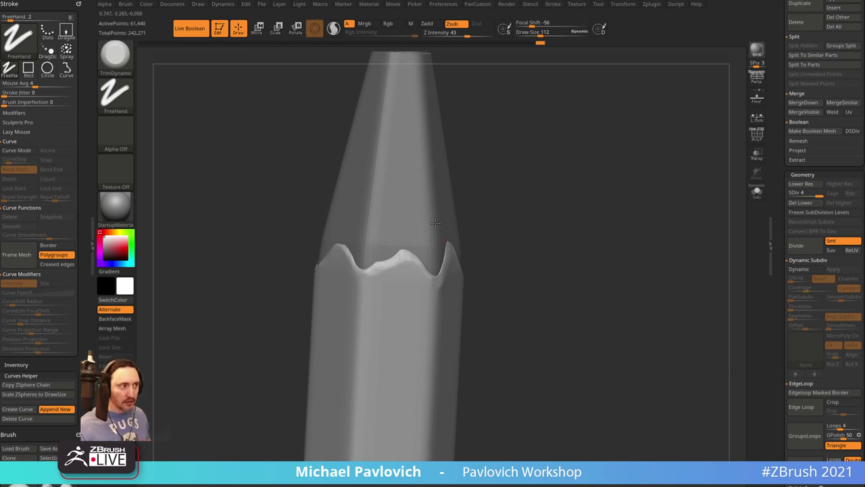
Select the Wood subtool and set up the TrimDynamic brush with the square Alpha 28 at draw size about 251
left_click(436, 224, "alt")
right_click_drag(595, 251, 602, 255, "shift")
key("3")
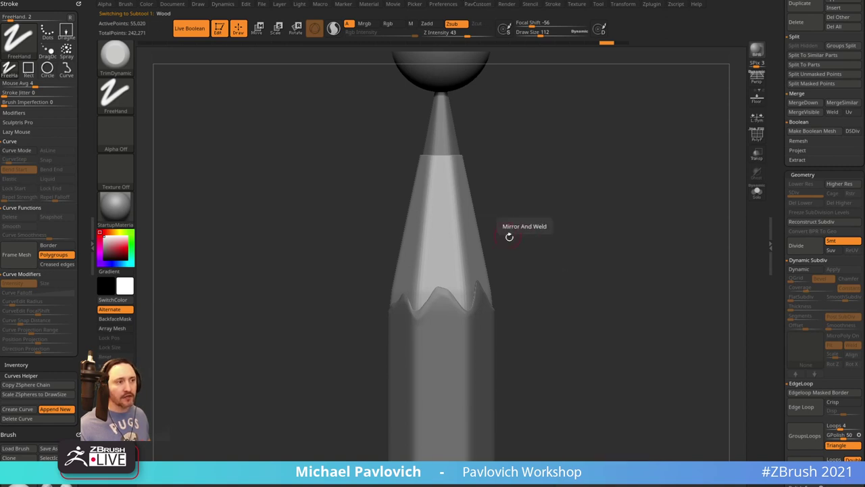
right_click_drag(508, 234, 554, 244)
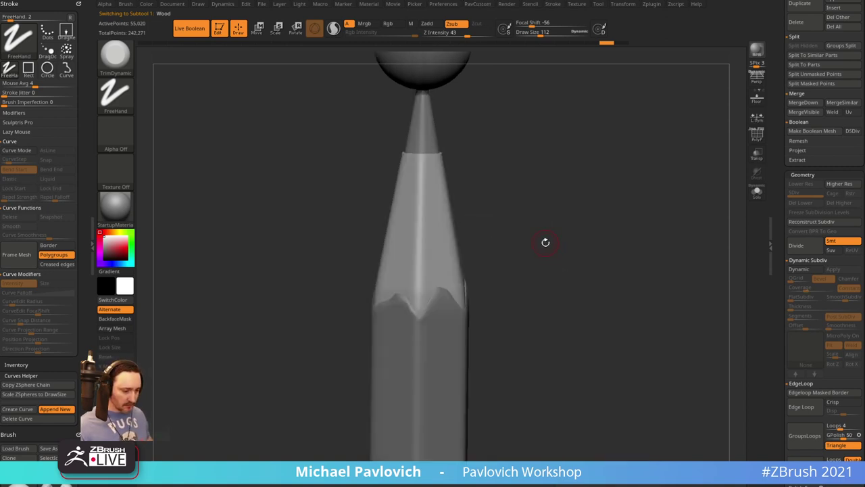
key("s")
mouse_move(424, 217)
left_mouse_down()
mouse_move(450, 212)
mouse_move(423, 184)
mouse_move(427, 253)
left_mouse_up()
left_click(130, 143)
left_click(243, 141)
key("s")
Carve lengthwise flat facets around the sharpened wood cone with the TrimDynamic brush at draw size about 251
left_click_drag(467, 212, 480, 193)
mouse_move(426, 210)
left_mouse_down()
mouse_move(419, 167)
mouse_move(413, 280)
left_mouse_up()
left_click_drag(469, 242, 458, 235)
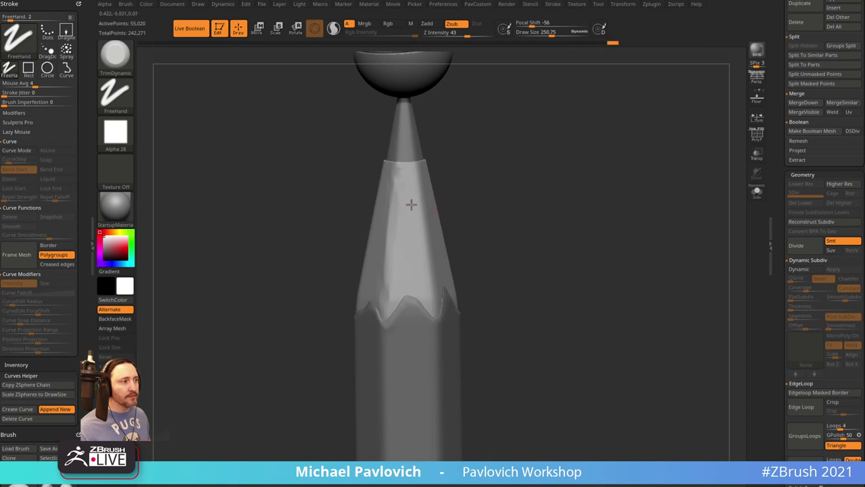
left_click_drag(411, 204, 416, 280)
left_click_drag(479, 238, 463, 239)
left_click_drag(408, 255, 407, 210)
left_click_drag(407, 209, 409, 269)
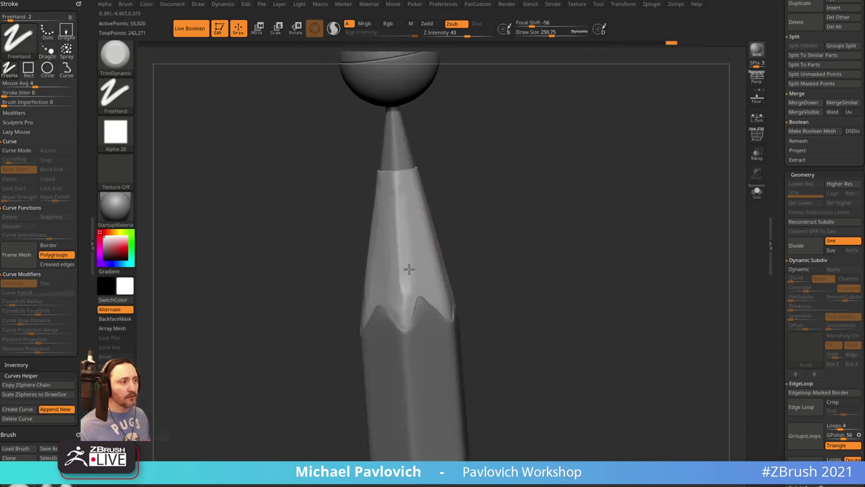
right_click_drag(455, 219, 396, 236)
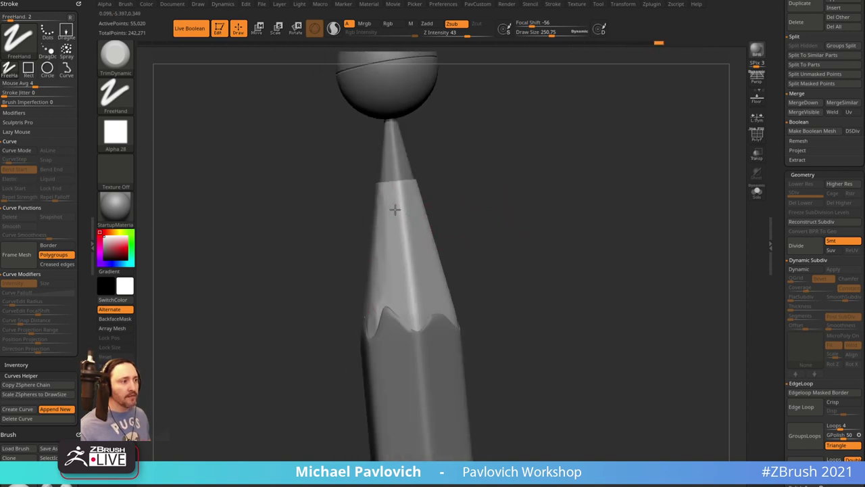
left_click_drag(395, 210, 409, 291)
left_click_drag(529, 217, 479, 221, "shift")
left_click_drag(374, 230, 369, 317)
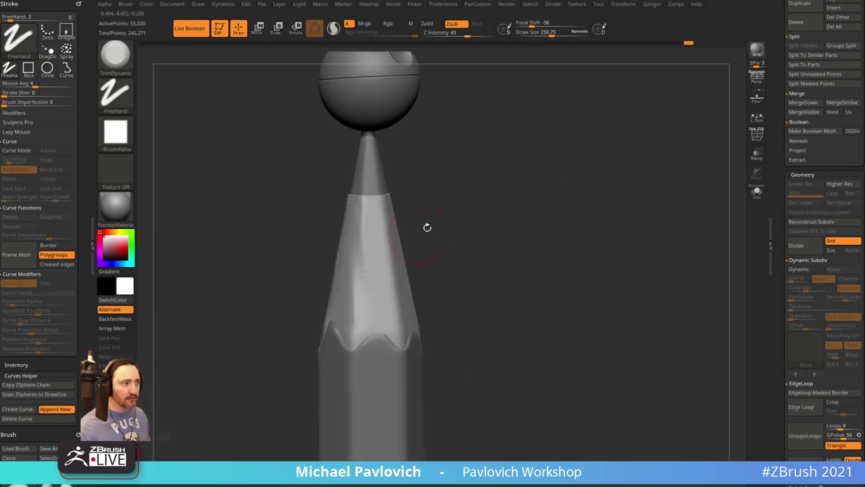
mouse_move(428, 227)
left_mouse_down()
mouse_move(408, 231)
mouse_move(397, 323)
left_mouse_up()
left_click_drag(438, 245, 410, 248)
left_click_drag(379, 227, 389, 289)
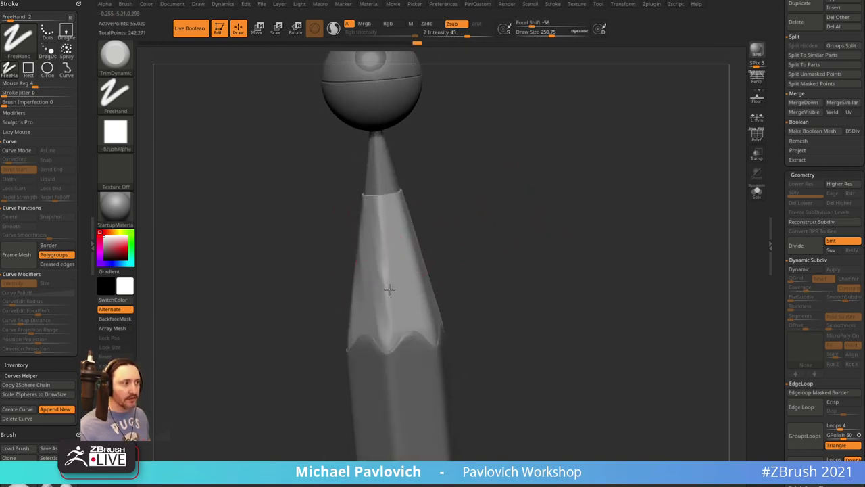
mouse_move(398, 302)
right_mouse_down()
mouse_move(487, 232)
mouse_move(471, 228)
right_mouse_up()
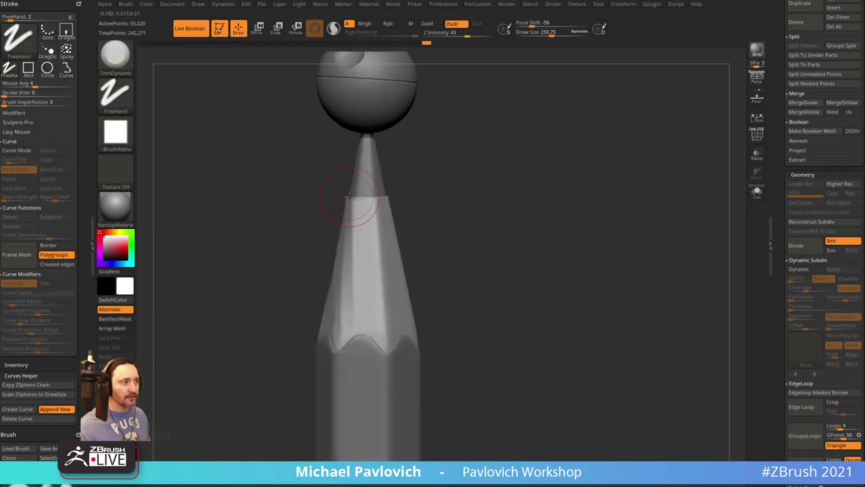
Shave more facets up to the wood cone's narrow rim, raising the TrimDynamic draw size to about 271
right_click_drag(386, 222, 437, 214)
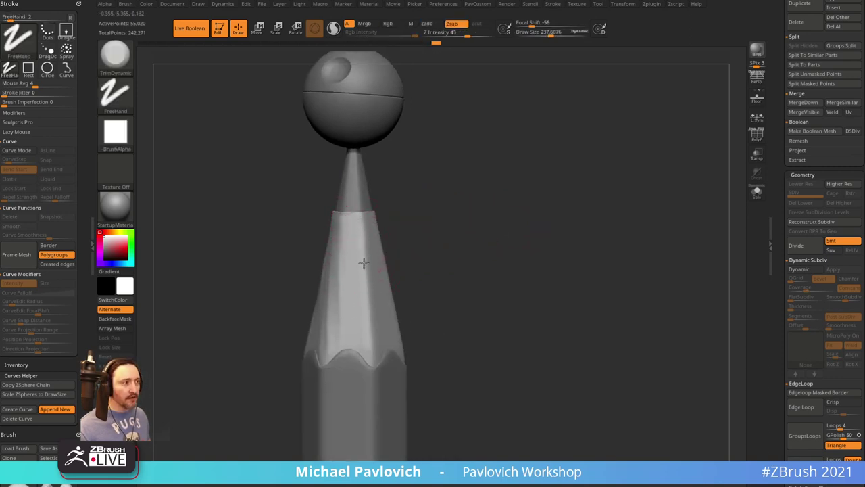
left_click_drag(364, 292, 360, 231)
mouse_move(399, 224)
right_mouse_down()
mouse_move(431, 223)
mouse_move(407, 229)
right_mouse_up()
key("bracketright")
left_click_drag(344, 238, 343, 228)
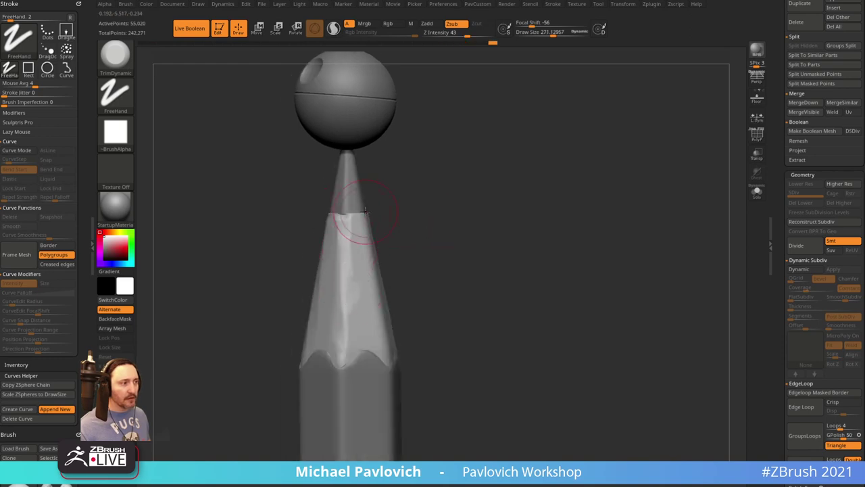
right_click_drag(501, 214, 546, 213)
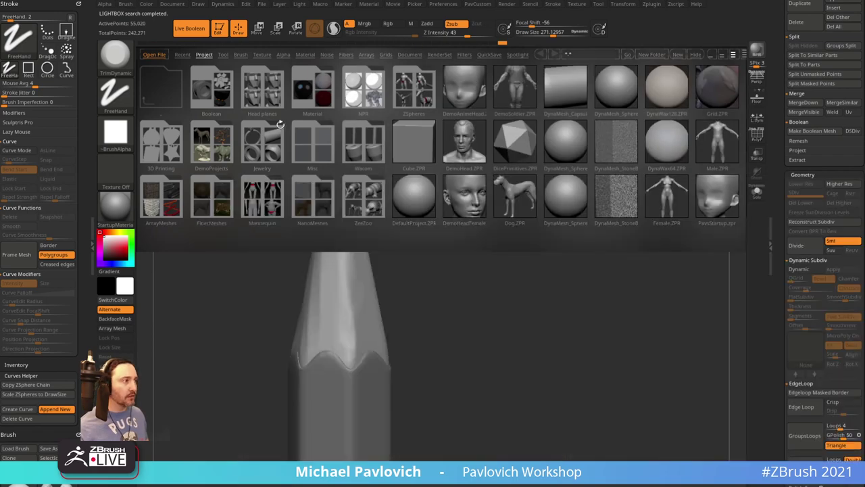
Load the TrimSmoothBorder brush from the Trim folder of the brush library and give it a square alpha
left_click(240, 55)
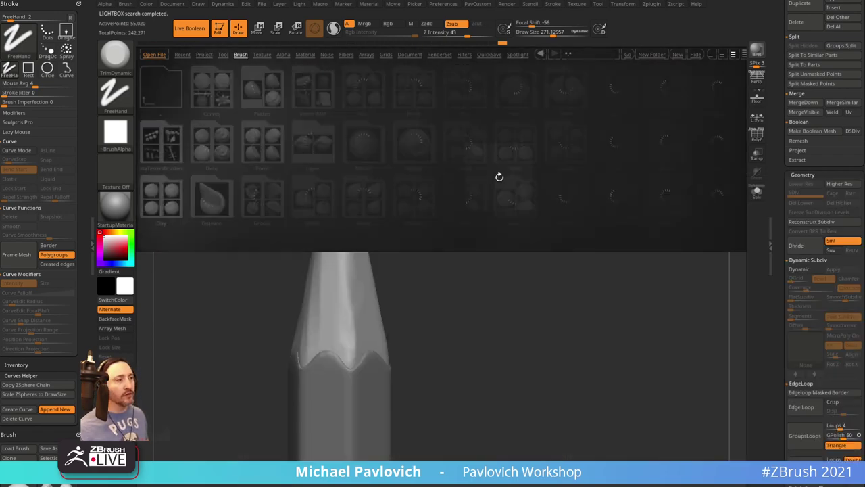
left_click_drag(500, 175, 331, 177)
left_click_drag(586, 197, 577, 208)
left_click(577, 207)
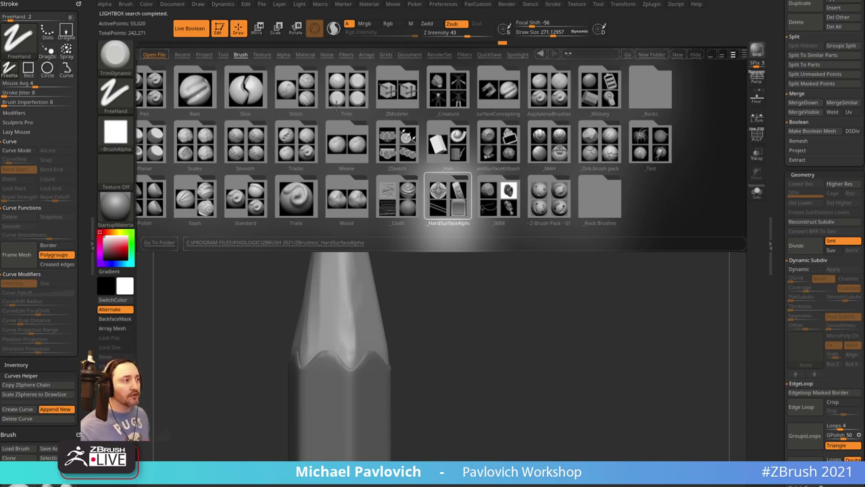
left_click(338, 98)
double_click(251, 191)
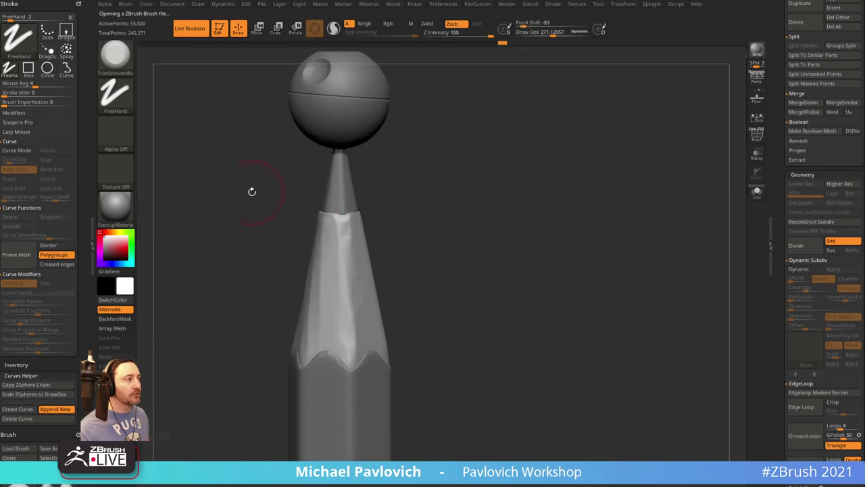
left_click(116, 132)
left_click(317, 141)
Cut knife-like facets along the wood cone with the TrimSmoothBorder brush, raising the draw size to about 353
left_click_drag(466, 222, 499, 203, "alt")
left_click_drag(374, 233, 376, 332)
left_click_drag(457, 253, 465, 253)
left_click_drag(372, 238, 376, 330)
left_click_drag(480, 246, 448, 250)
key("s")
mouse_move(362, 247)
left_mouse_down()
mouse_move(386, 297)
mouse_move(388, 327)
left_mouse_up()
left_click_drag(466, 282, 452, 281)
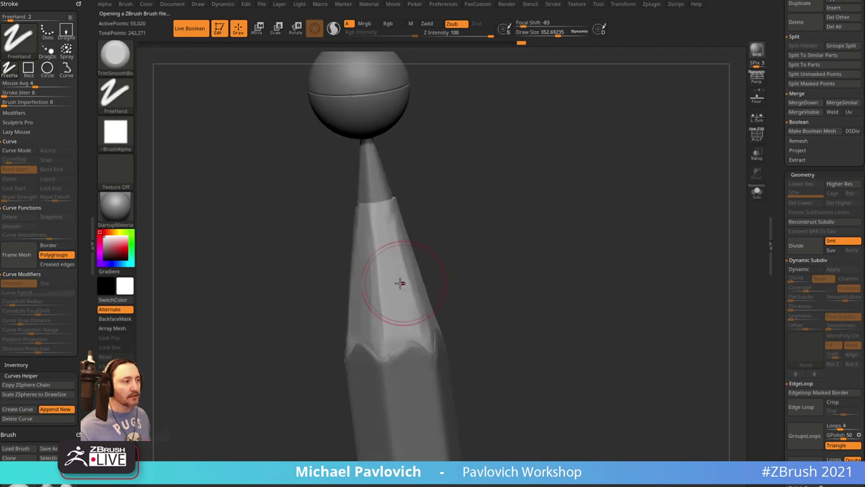
left_click_drag(399, 284, 424, 325)
left_click_drag(472, 270, 456, 271)
left_click_drag(417, 315, 406, 257)
Add narrower shaved cuts down to the scalloped edge with the TrimSmoothBorder brush at draw size about 251
left_click_drag(477, 247, 434, 279)
mouse_move(402, 284)
left_mouse_down()
mouse_move(377, 228)
mouse_move(386, 220)
left_mouse_up()
left_click_drag(474, 266, 457, 271)
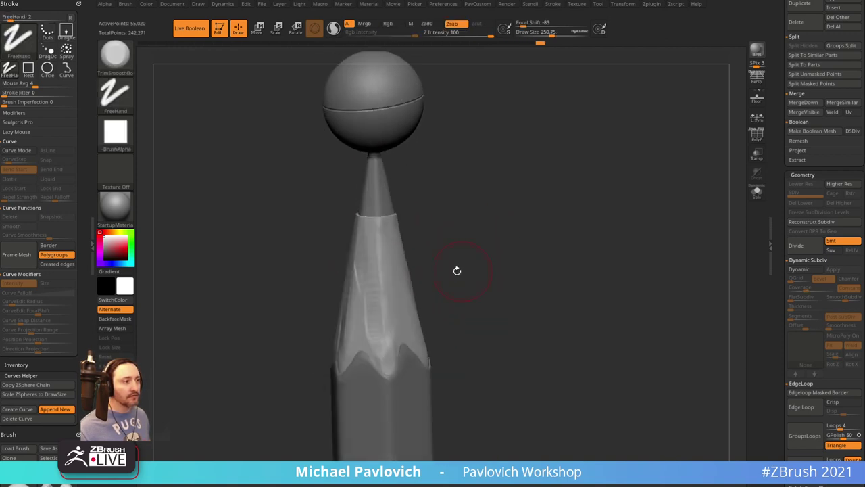
left_click_drag(372, 278, 377, 331)
left_click_drag(378, 298, 389, 328)
mouse_move(461, 262)
left_mouse_down()
mouse_move(428, 267)
mouse_move(408, 335)
left_mouse_up()
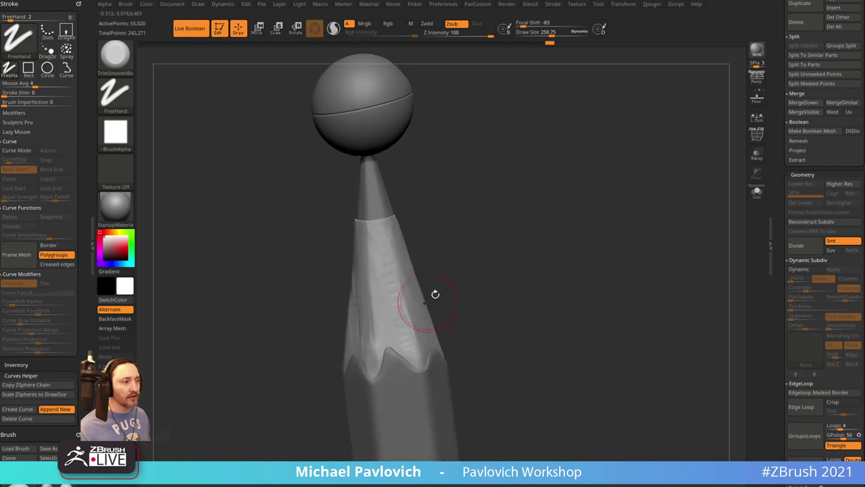
left_click_drag(436, 294, 441, 270)
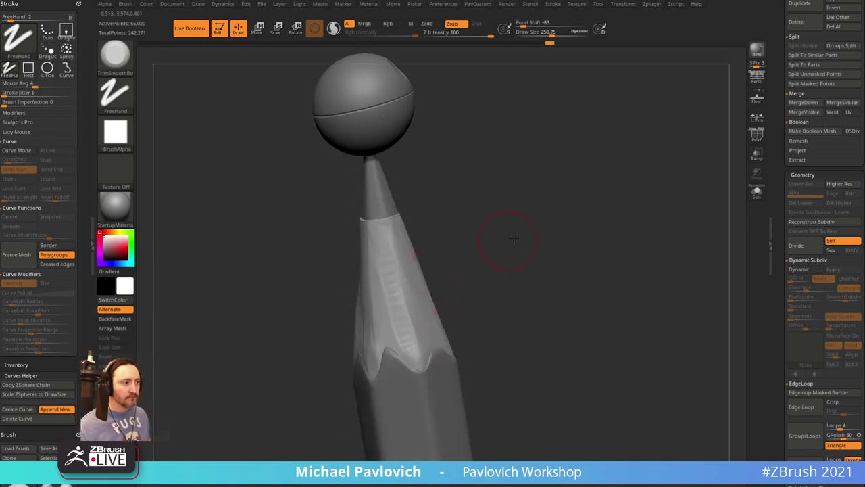
Trim smaller facets between the cuts on the wood cone with the TrimDynamic brush, reducing the draw size to about 166
mouse_move(514, 239)
left_mouse_down()
mouse_move(525, 213)
mouse_move(473, 244)
left_mouse_up()
key("b")
key("t")
key("d")
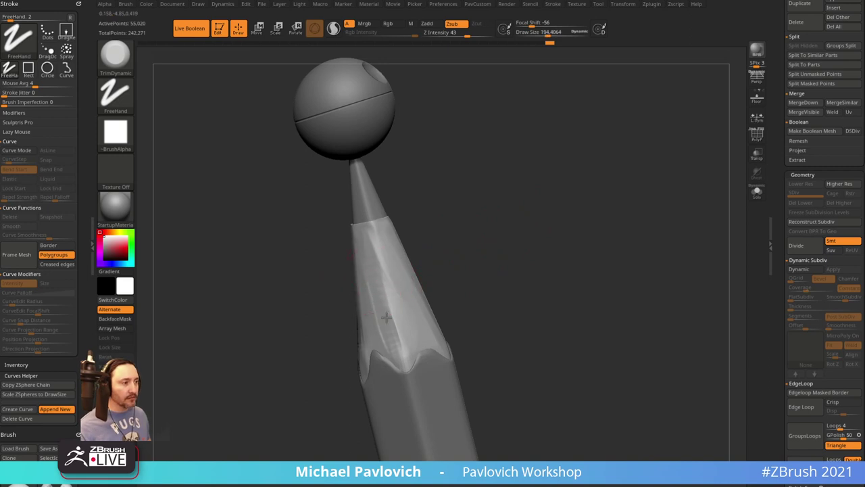
mouse_move(426, 227)
left_mouse_down()
mouse_move(407, 221)
mouse_move(383, 238)
mouse_move(390, 269)
left_mouse_up()
left_click_drag(384, 342, 386, 270)
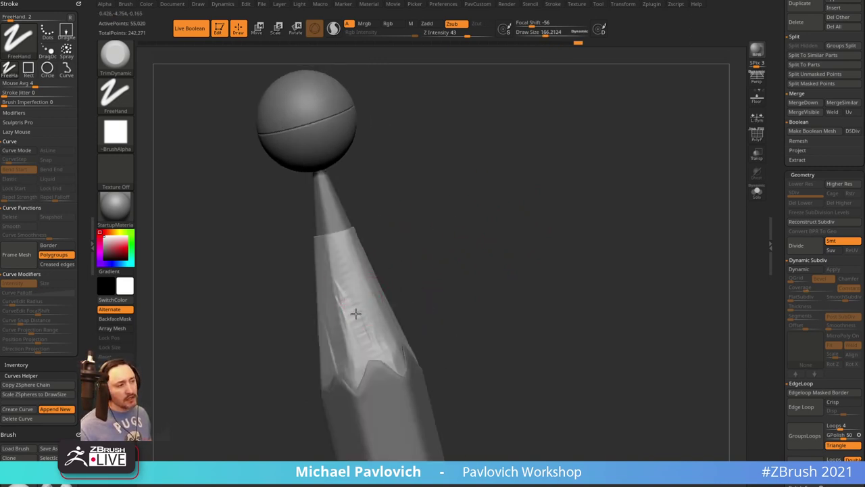
left_click_drag(404, 237, 362, 265)
left_click_drag(367, 295, 340, 247)
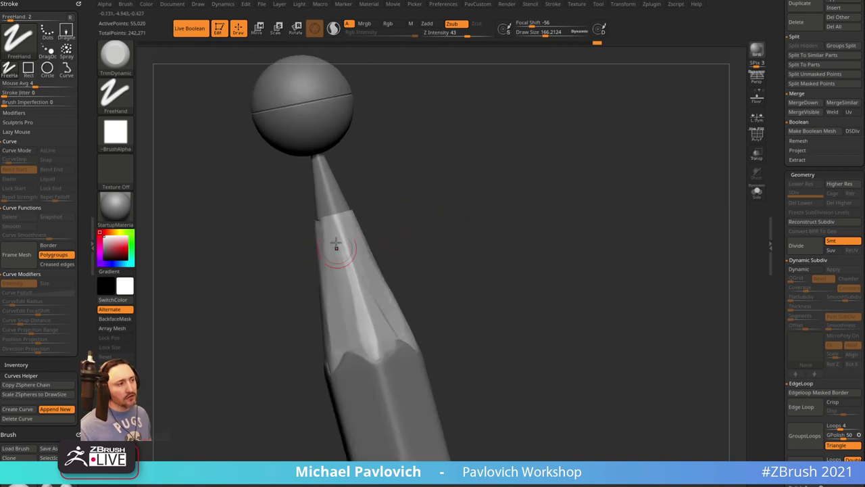
mouse_move(372, 325)
left_mouse_down()
mouse_move(349, 276)
mouse_move(437, 199)
mouse_move(440, 234)
mouse_move(363, 247)
mouse_move(417, 242)
mouse_move(435, 226)
mouse_move(439, 255)
left_mouse_up()
Pull the wood cone's rim around the graphite tip into an irregular wavy edge with the Move brush at draw size about 103
key("s")
mouse_move(414, 193)
left_mouse_down("alt")
mouse_move(409, 214)
mouse_move(392, 212)
mouse_move(397, 222)
left_mouse_up("alt")
key("b")
key("m")
key("v")
left_click_drag(344, 250, 352, 249)
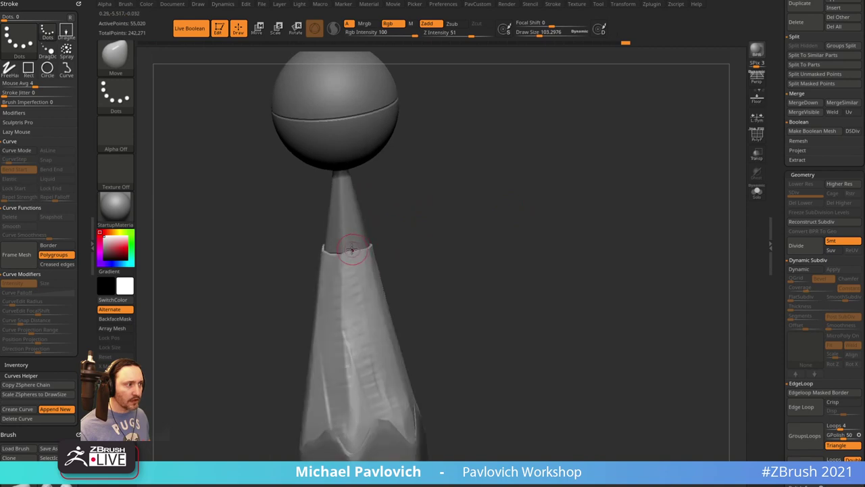
mouse_move(395, 219)
left_mouse_down()
mouse_move(337, 252)
mouse_move(362, 249)
left_mouse_up()
mouse_move(419, 206)
left_mouse_down()
mouse_move(320, 249)
mouse_move(313, 271)
mouse_move(306, 265)
left_mouse_up()
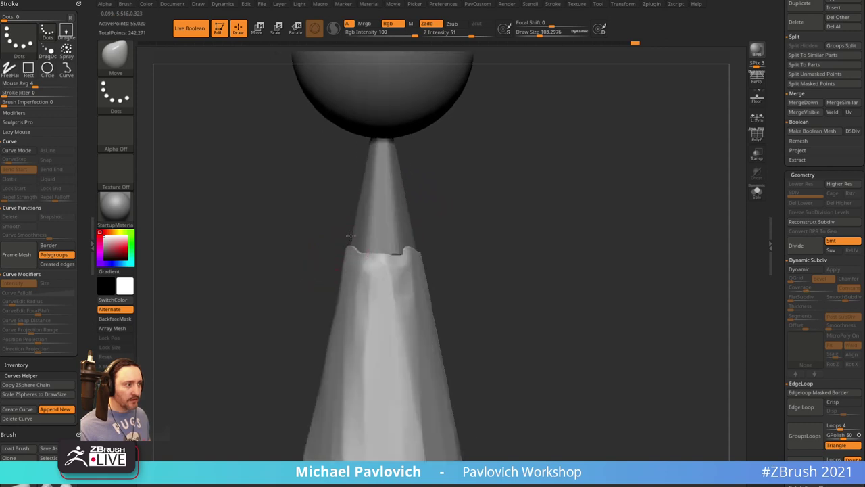
left_click_drag(356, 224, 405, 215)
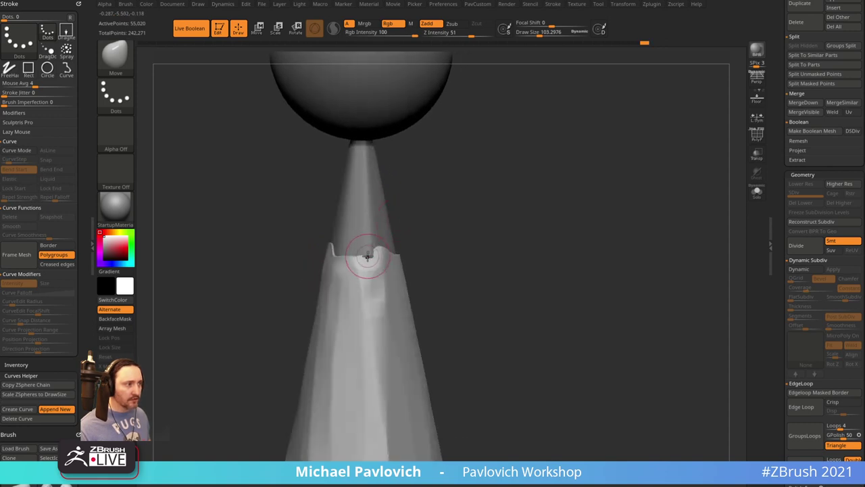
right_click_drag(389, 232, 371, 244)
right_click_drag(434, 215, 386, 253)
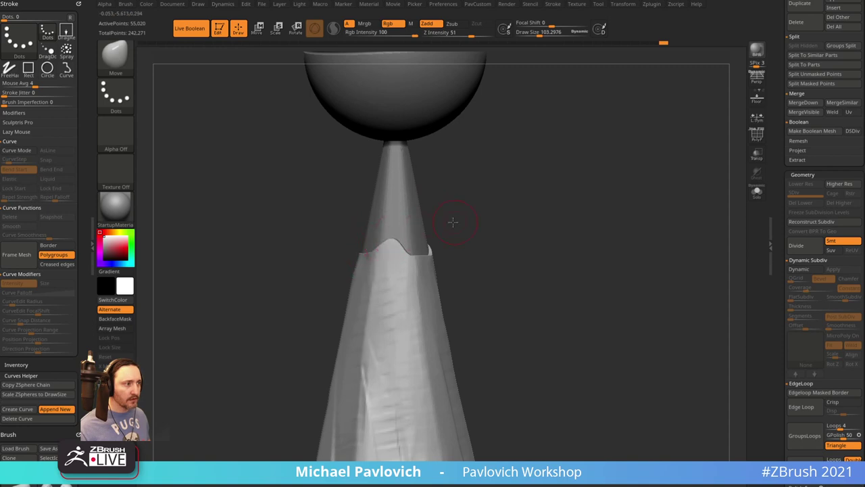
Thin and flatten the wavy wood rim around the graphite with the TrimDynamic brush at draw size about 69
mouse_move(453, 222)
right_mouse_down()
mouse_move(369, 272)
mouse_move(373, 261)
mouse_move(483, 212)
mouse_move(469, 214)
mouse_move(468, 243)
right_mouse_up()
key("b")
key("t")
key("d")
key("s")
left_click(336, 284)
left_click_drag(324, 268, 342, 260)
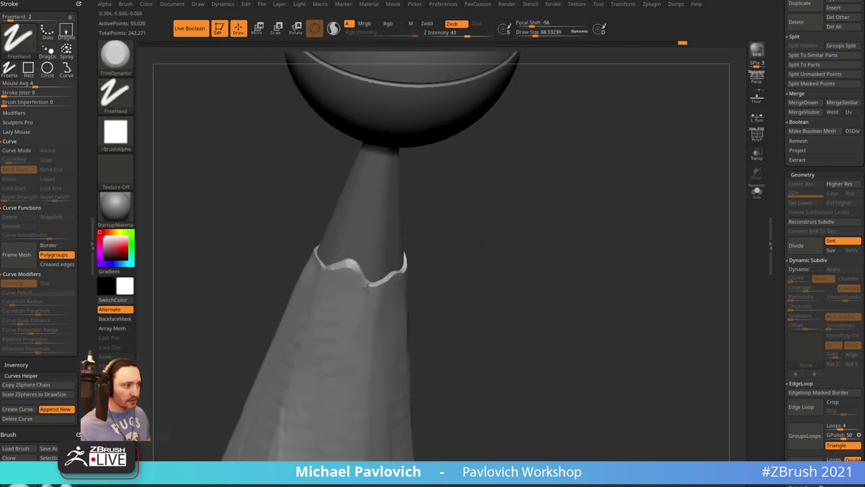
left_click_drag(367, 289, 384, 283)
left_click_drag(464, 264, 448, 266)
left_click_drag(376, 286, 409, 276)
left_click_drag(478, 240, 412, 265)
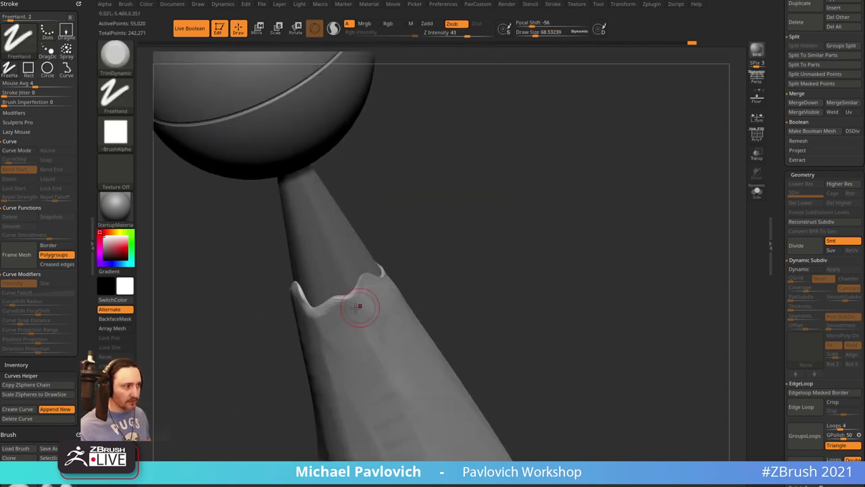
left_click_drag(357, 290, 368, 285)
Remesh the Wood subtool with DynaMesh at resolution 192
key("grave")
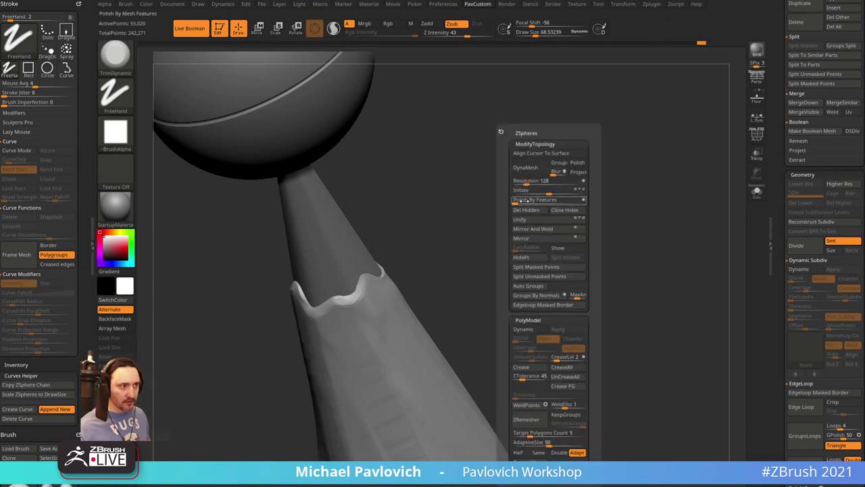
left_click(528, 182)
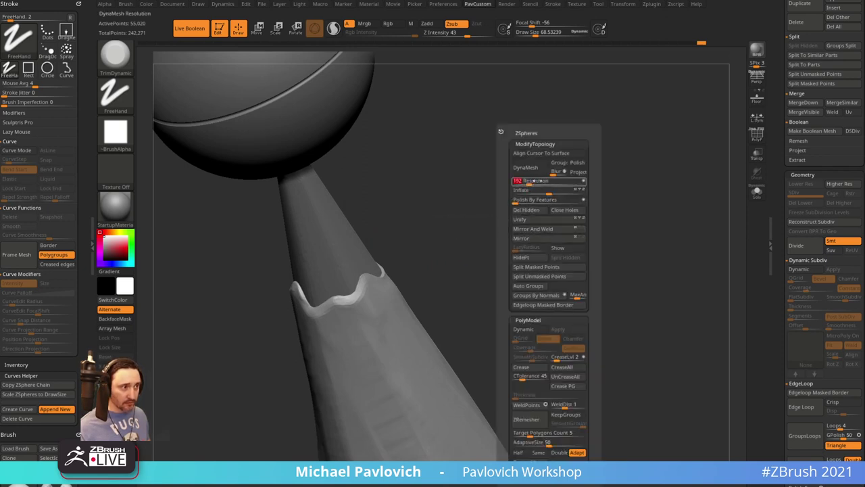
left_click(553, 173)
left_click(537, 171)
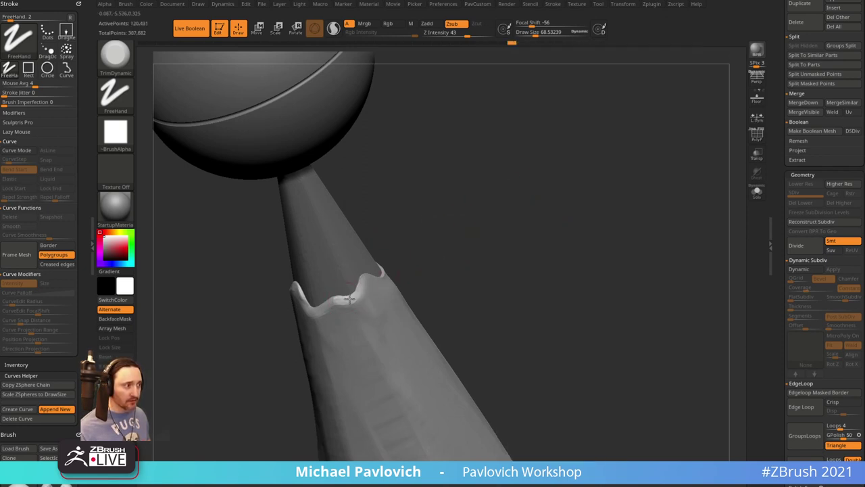
Trim the remeshed wood rim from all sides of the graphite tip with the TrimDynamic brush at draw size about 69
left_click_drag(419, 251, 414, 255, "shift")
mouse_move(338, 304)
left_mouse_down()
mouse_move(313, 312)
mouse_move(287, 289)
left_mouse_up()
mouse_move(401, 234)
left_mouse_down("alt")
mouse_move(451, 218)
mouse_move(349, 278)
mouse_move(356, 272)
left_mouse_up("alt")
mouse_move(441, 236)
left_mouse_down()
mouse_move(462, 230)
mouse_move(464, 211)
mouse_move(477, 208)
left_mouse_up()
left_click_drag(371, 274, 366, 278)
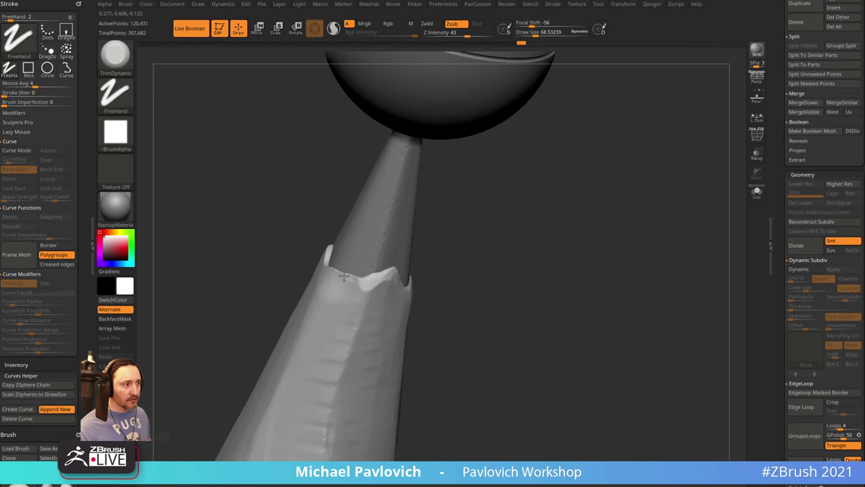
left_click_drag(443, 237, 491, 260)
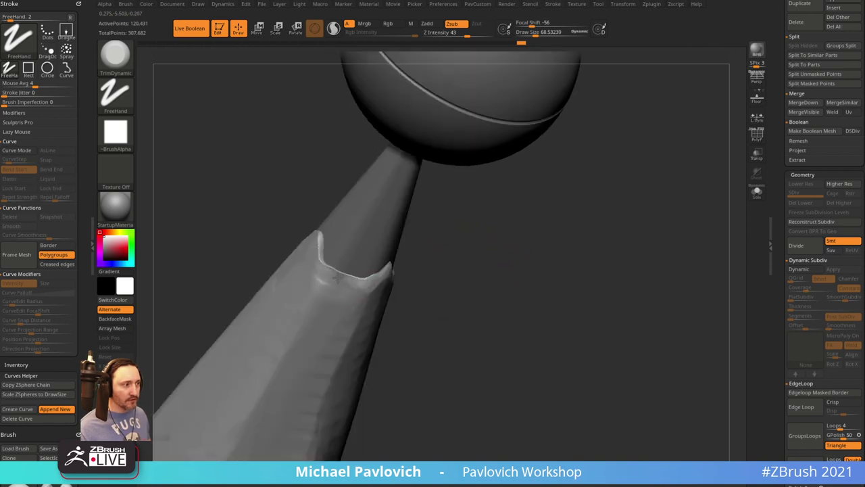
left_click_drag(338, 277, 332, 313)
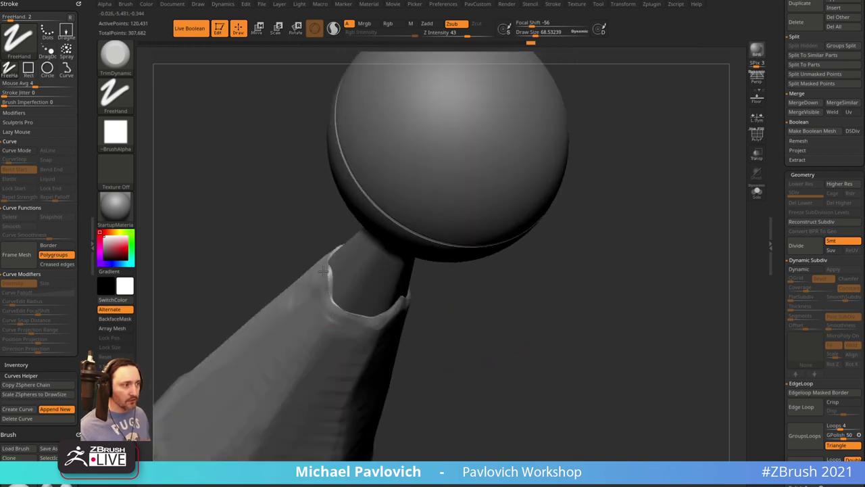
mouse_move(327, 276)
left_mouse_down()
mouse_move(334, 315)
mouse_move(343, 268)
left_mouse_up()
right_click_drag(343, 268, 335, 268)
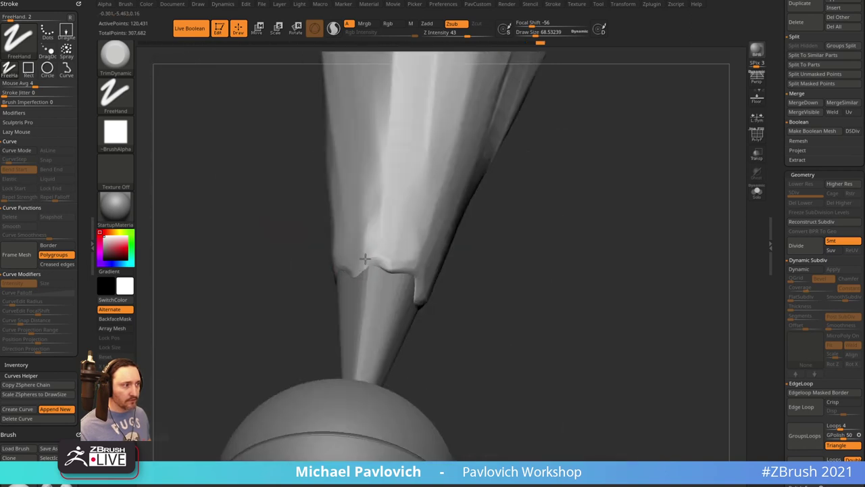
left_click_drag(394, 264, 398, 262)
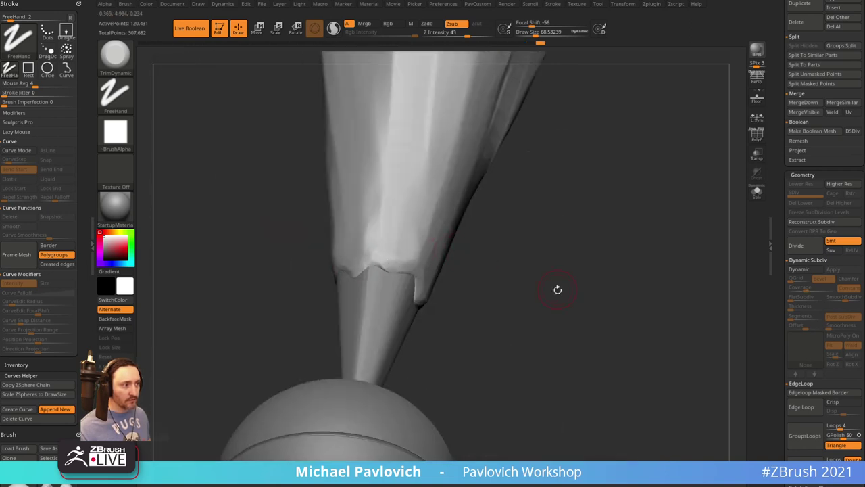
mouse_move(558, 289)
left_mouse_down()
mouse_move(618, 186)
mouse_move(403, 262)
mouse_move(501, 257)
mouse_move(476, 268)
left_mouse_up()
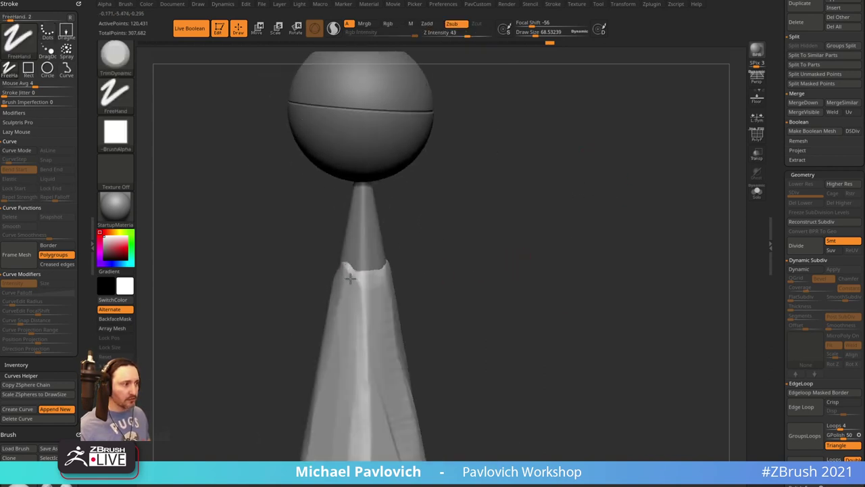
key("b")
key("d")
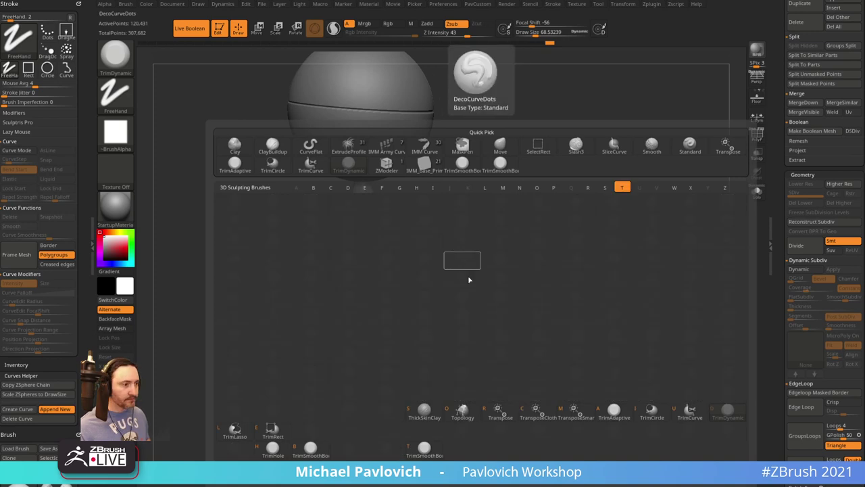
key("r")
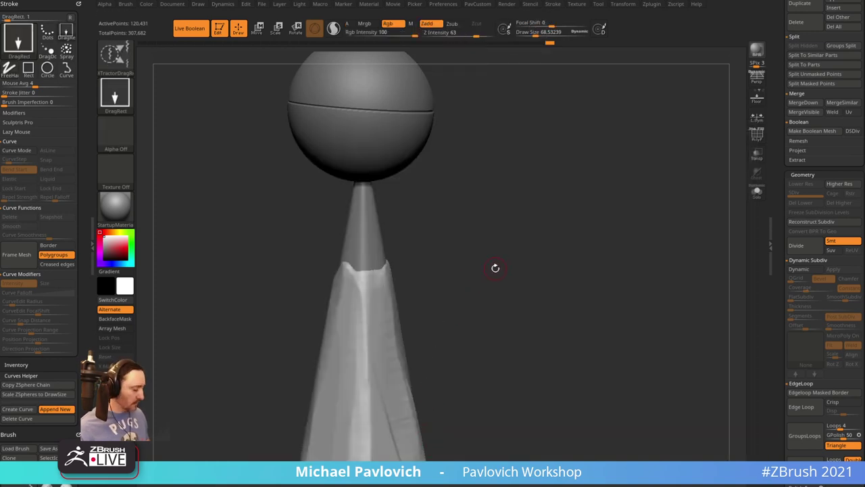
key("b")
key("t")
key("s")
left_click_drag(493, 271, 497, 250, "alt")
key("s")
left_click_drag(351, 275, 357, 275)
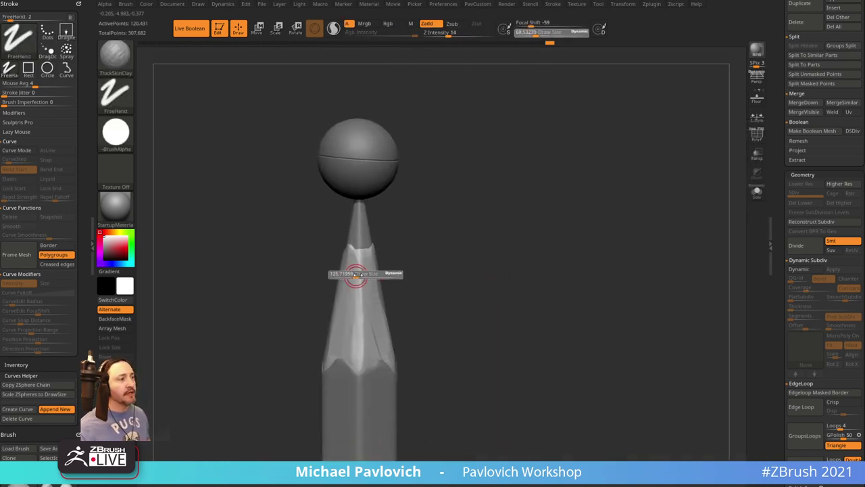
scroll(448, 243, "up", 2)
Carve knife-cut facets down the wood cone below the graphite with the TrimSmoothBorder brush at draw size about 172
key("b")
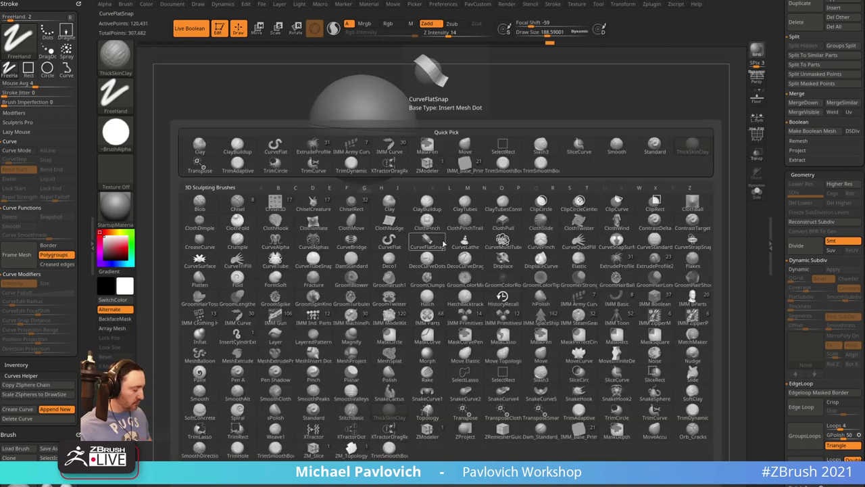
key("t")
key("s")
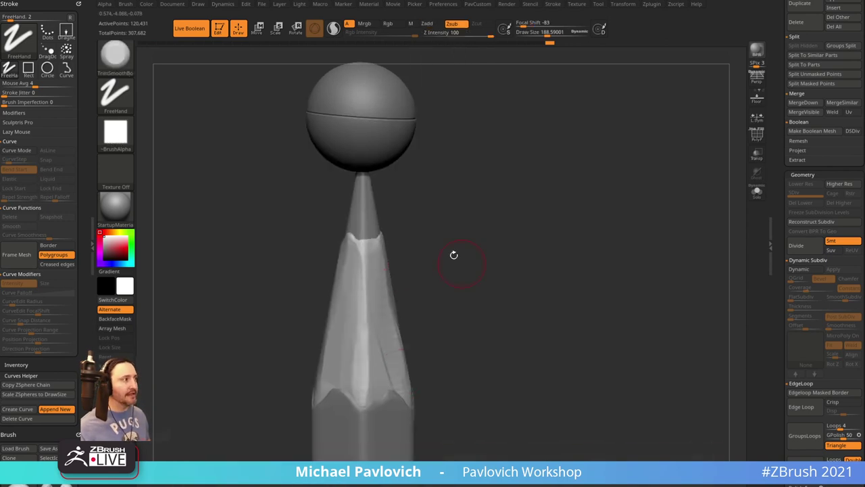
left_click_drag(362, 272, 361, 259)
mouse_move(421, 233)
left_mouse_down()
mouse_move(435, 232)
mouse_move(432, 254)
left_mouse_up()
key("s")
left_click_drag(353, 252, 348, 251)
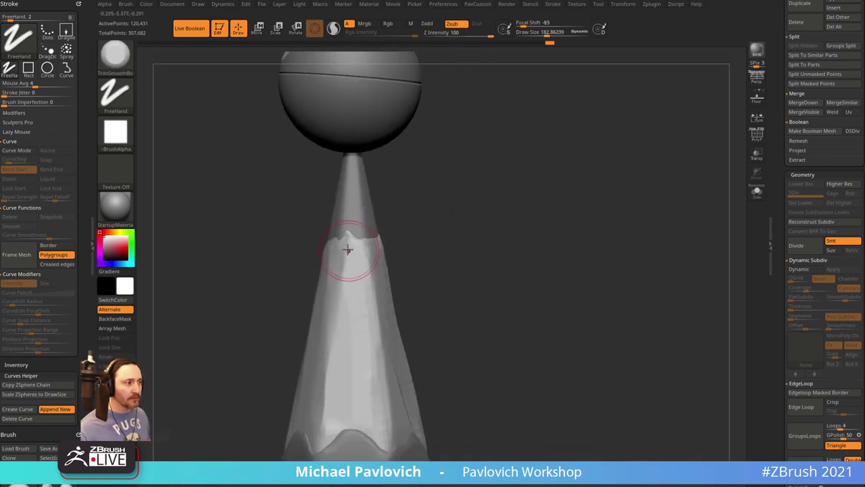
scroll(344, 246, "down", 2)
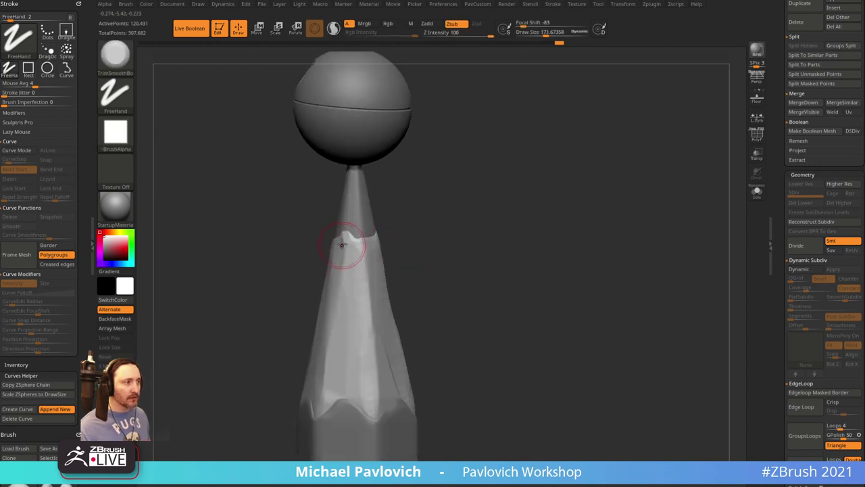
left_click_drag(412, 249, 358, 284)
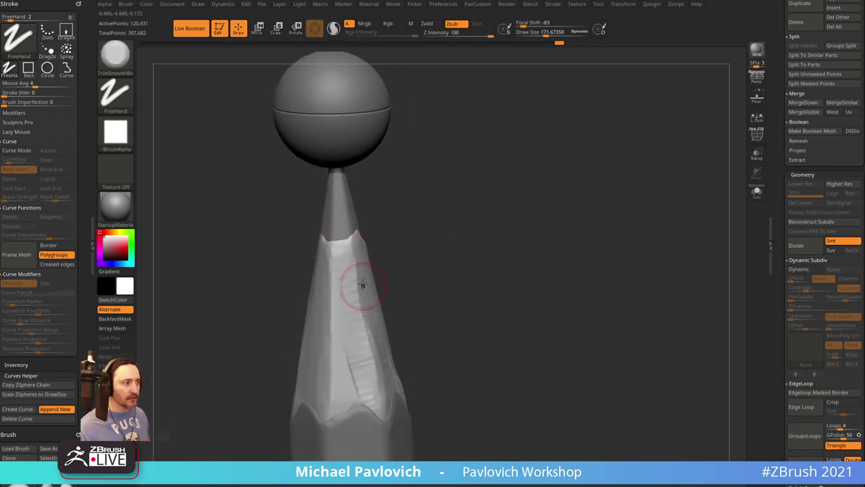
mouse_move(428, 272)
left_mouse_down()
mouse_move(468, 248)
mouse_move(486, 195)
left_mouse_up()
Continue the ridged knife cuts around the wood cone toward the Death Star's dish side with the TrimSmoothBorder brush
left_click(558, 9)
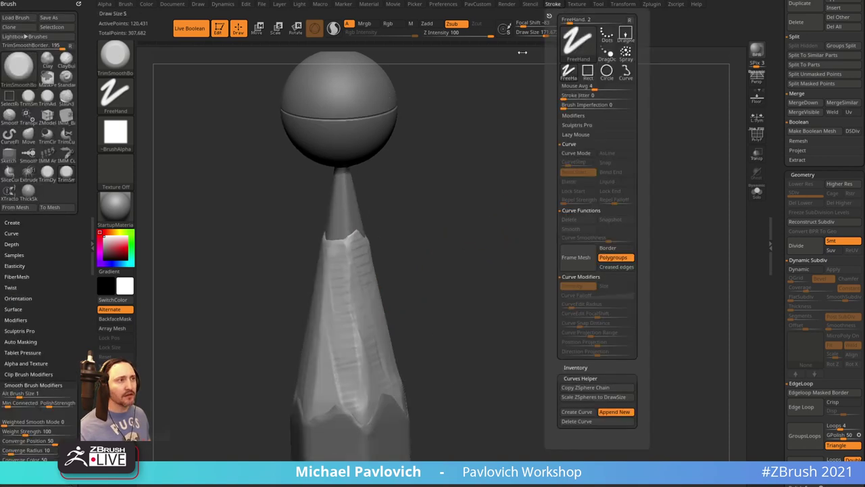
key("2")
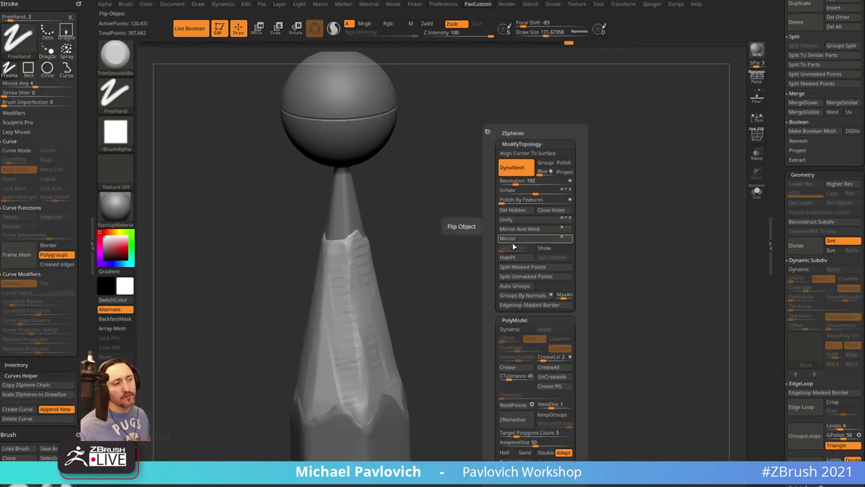
left_click_drag(468, 248, 425, 238)
mouse_move(480, 265)
left_mouse_down()
mouse_move(371, 257)
mouse_move(446, 249)
mouse_move(350, 250)
left_mouse_up()
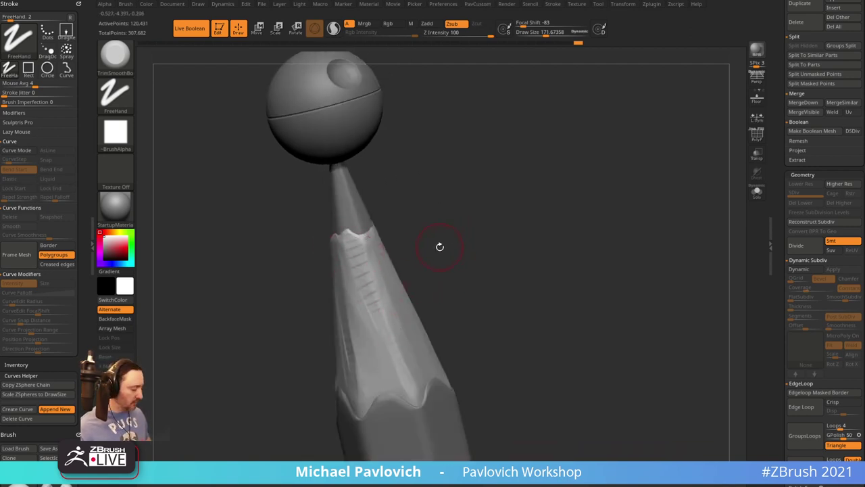
Make the pencil's hexagonal body the active subtool and trim its scalloped upper edge with the TrimDynamic brush
mouse_move(440, 246)
left_mouse_down()
mouse_move(371, 272)
mouse_move(349, 320)
left_mouse_up()
mouse_move(432, 284)
left_mouse_down()
mouse_move(485, 212)
mouse_move(367, 309)
left_mouse_up()
mouse_move(504, 221)
left_mouse_down("alt")
mouse_move(501, 212)
mouse_move(431, 214)
mouse_move(472, 240)
mouse_move(417, 243)
left_mouse_up("alt")
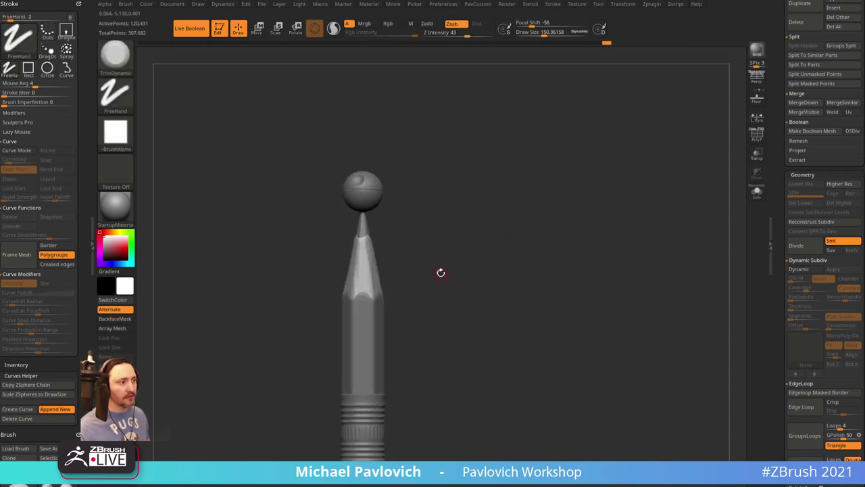
right_click_drag(440, 273, 374, 263, "ctrl")
left_click(371, 336, "alt")
mouse_move(478, 281)
left_mouse_down("alt")
mouse_move(472, 221)
mouse_move(399, 255)
mouse_move(426, 232)
mouse_move(442, 248)
mouse_move(286, 255)
mouse_move(411, 214)
mouse_move(290, 188)
mouse_move(424, 218)
left_mouse_up("alt")
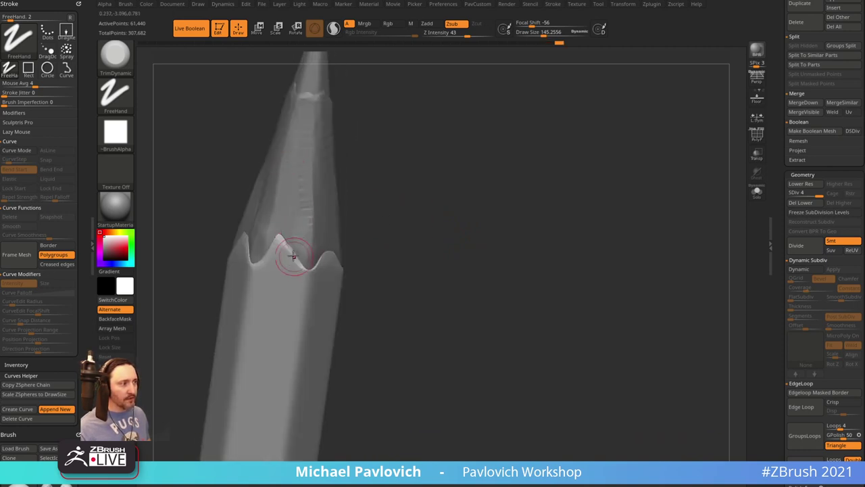
left_click_drag(280, 243, 290, 256)
left_click_drag(348, 200, 402, 211)
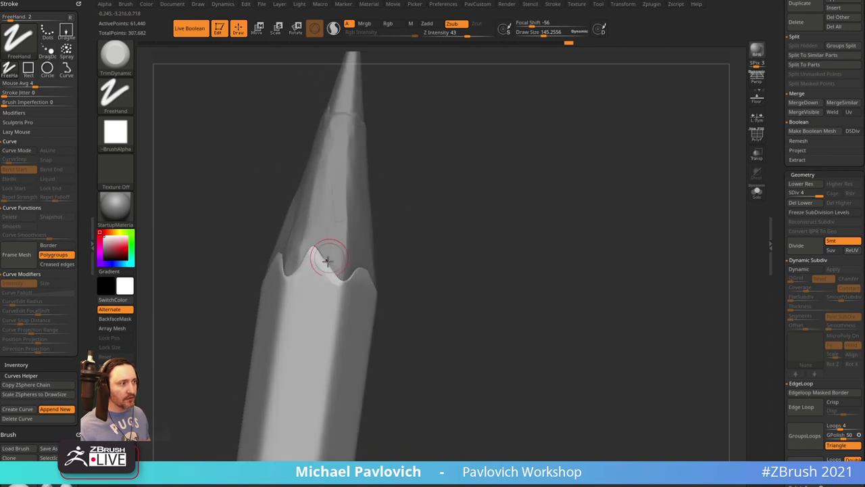
left_click_drag(324, 259, 313, 261)
left_click_drag(386, 207, 397, 195, "shift")
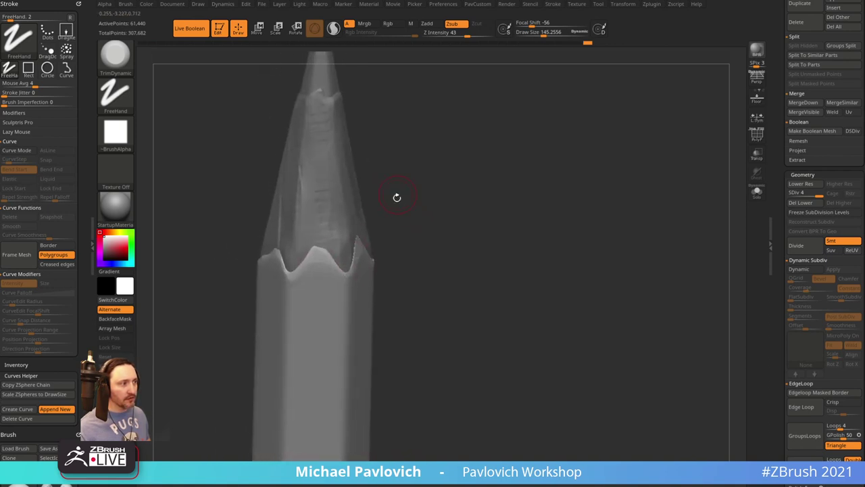
mouse_move(354, 219)
left_mouse_down("shift")
mouse_move(392, 195)
mouse_move(543, 215)
left_mouse_up("shift")
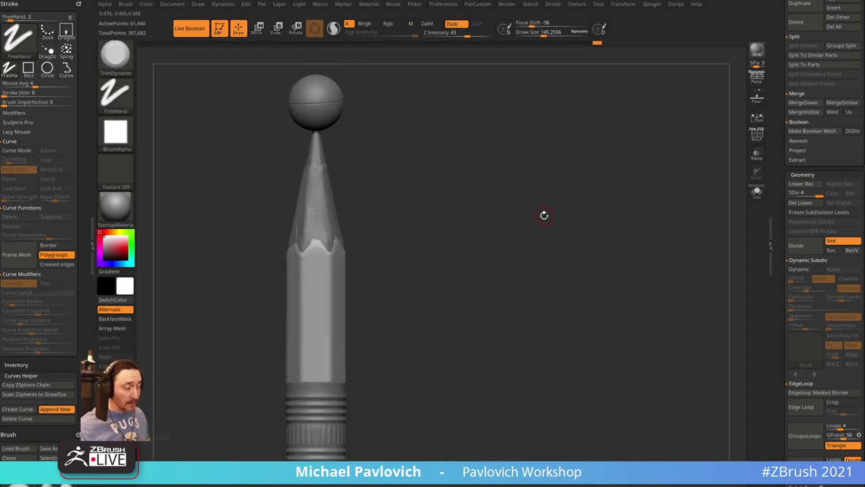
mouse_move(498, 282)
left_mouse_down("alt")
mouse_move(480, 245)
mouse_move(534, 263)
left_mouse_up("alt")
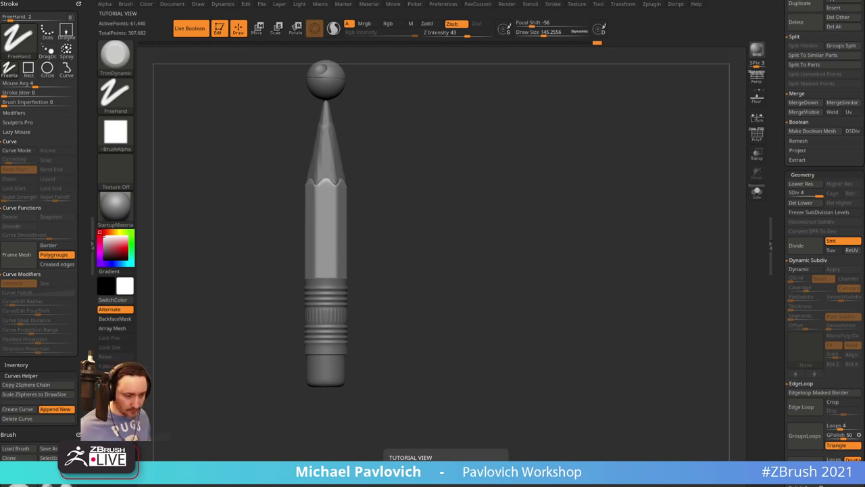
Look at the No. 2 pencil reference photo in the browser, return to ZBrush and quick-save the project
left_click_drag(498, 0, 527, 54)
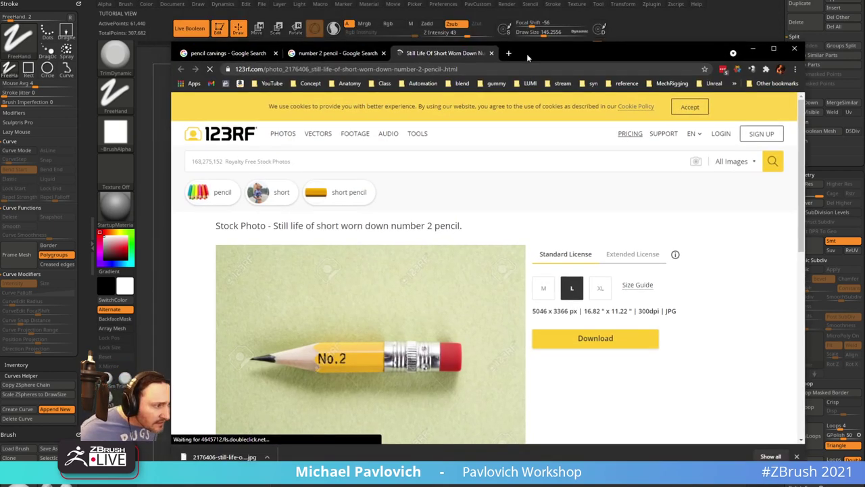
key("alt+Tab")
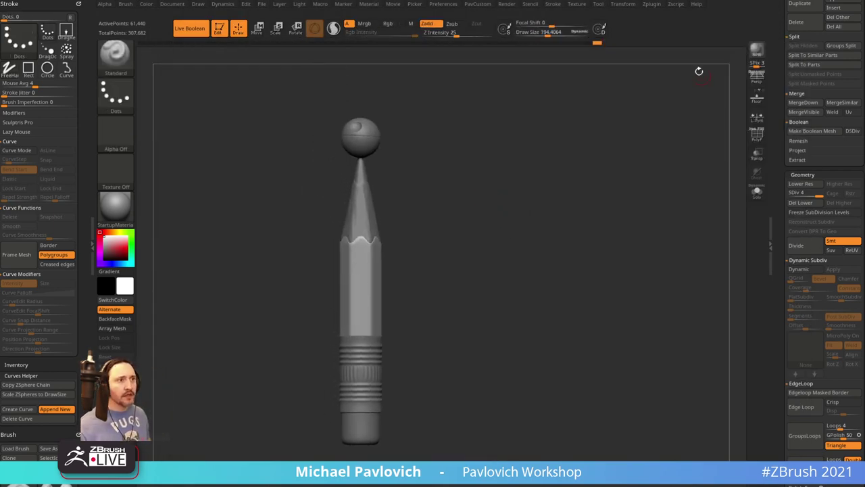
key("ctrl+s")
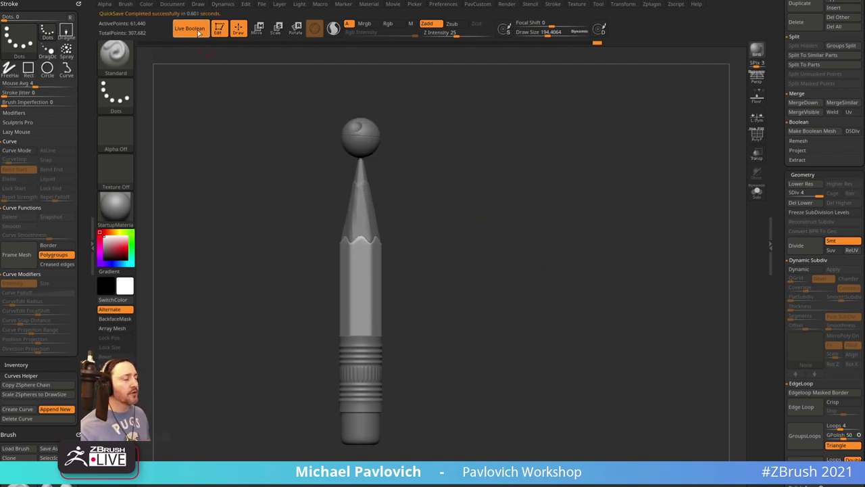
Turn off Live Boolean, leave Edit mode for the pencil and clear the canvas
left_click(199, 31)
left_click(219, 31)
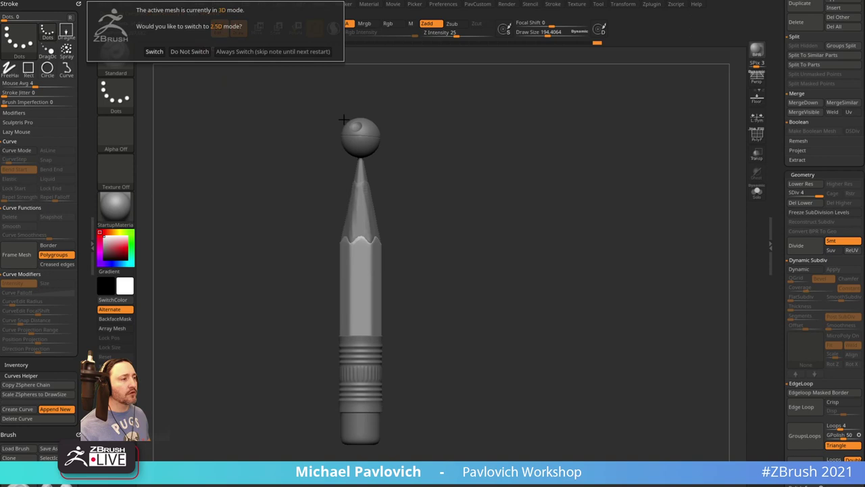
left_click(257, 54)
key("ctrl+n")
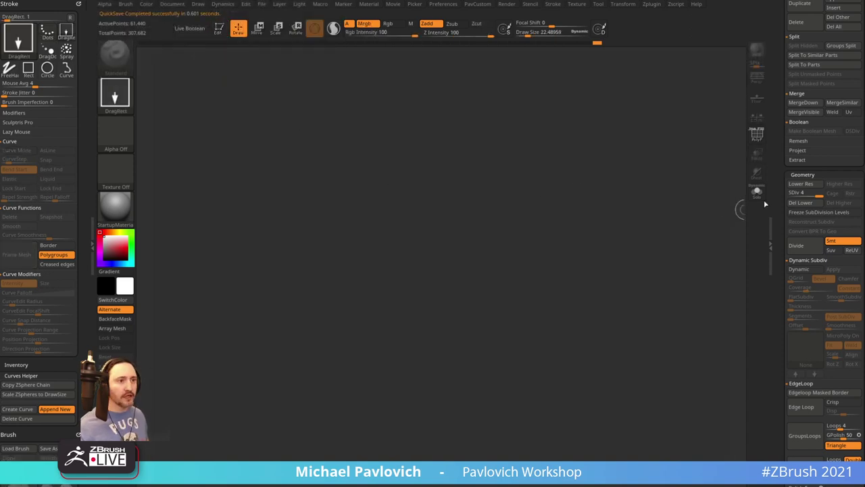
Draw a PolyMesh3D star on the empty canvas, put it in Edit mode and snap it to the front view
left_click_drag(779, 190, 792, 382)
left_click(854, 99)
left_click_drag(434, 245, 394, 208)
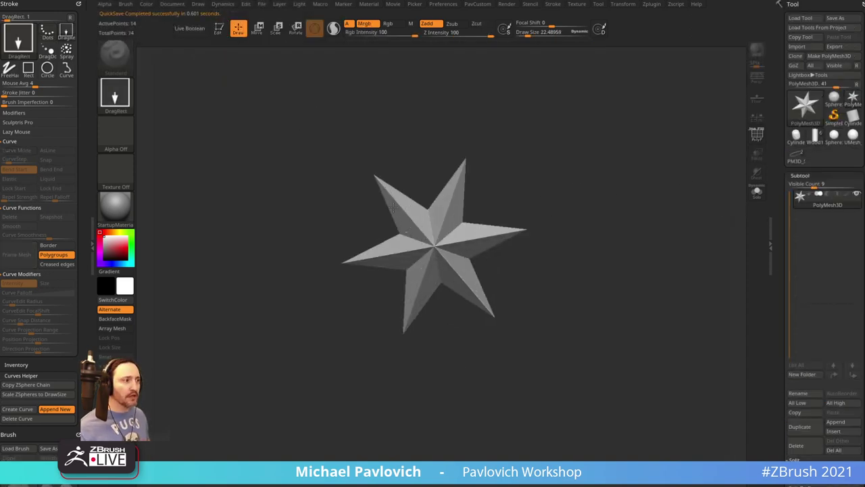
left_click(220, 29)
left_click_drag(538, 180, 549, 183, "shift")
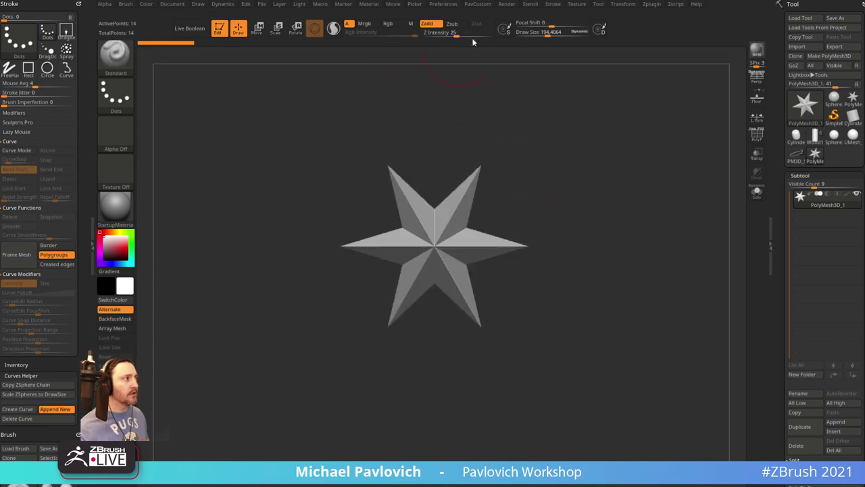
Create a new 3D text reading "No. 2" with the Text 3D & Vector Shapes plugin
left_click(651, 5)
left_click(645, 9)
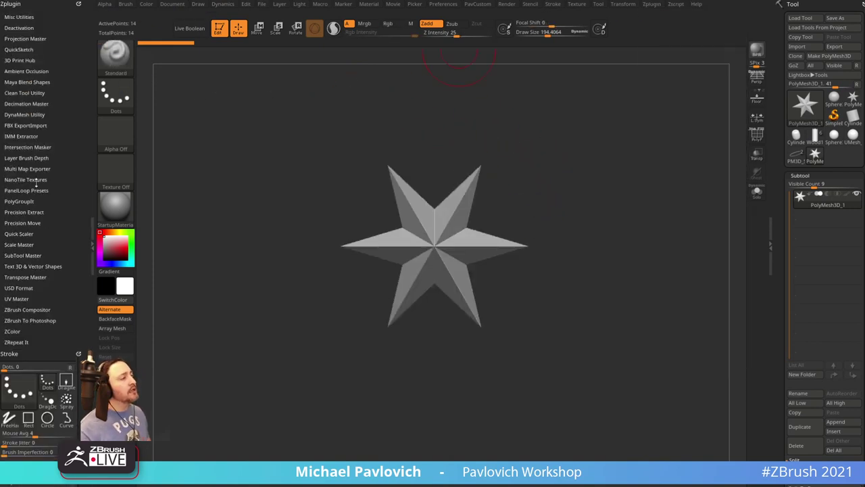
left_click(28, 266)
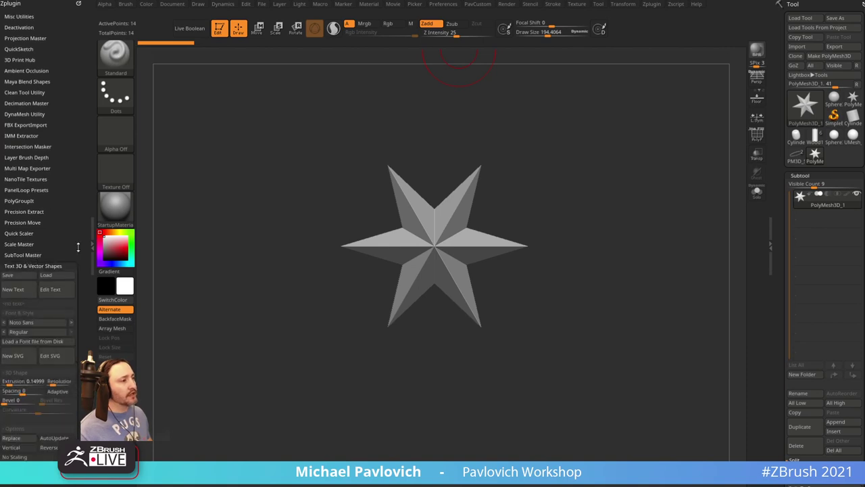
left_click(16, 292)
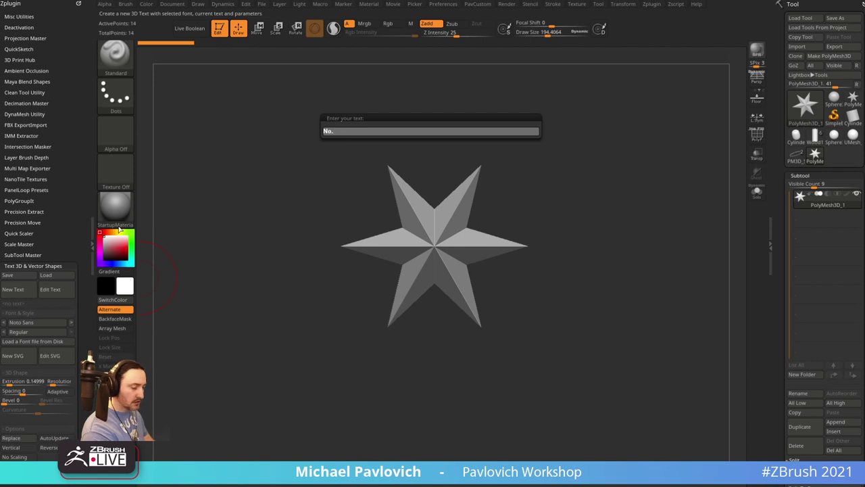
type("No. 2")
key("Return")
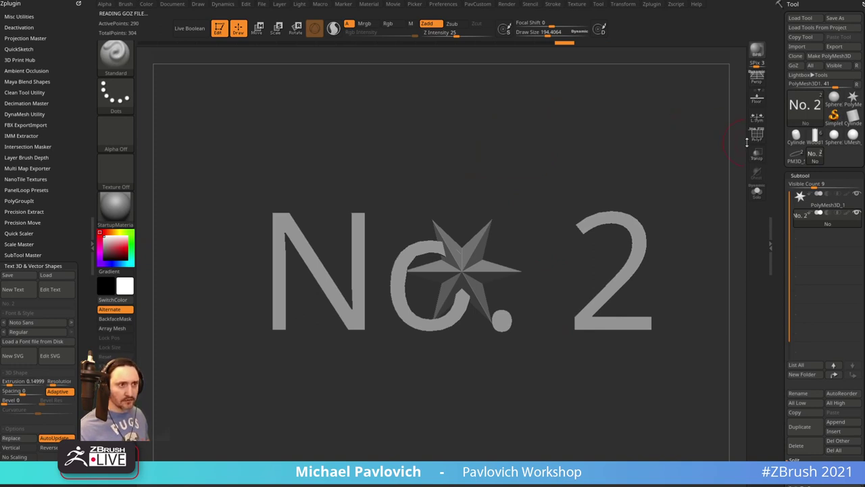
Show the polyframe on the No. 2 text and hide the star subtool
left_click(755, 137)
left_click_drag(637, 182, 700, 145)
left_click(856, 194)
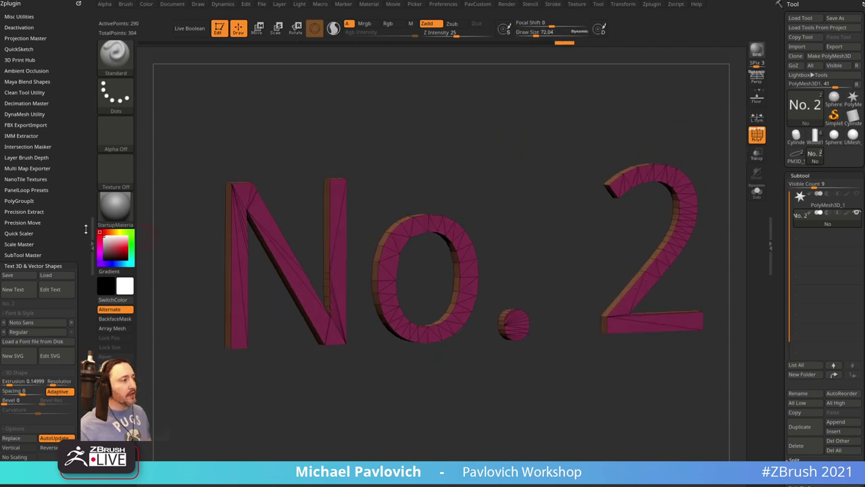
Turn off the Adaptive option for the 3D text to get more even topology
scroll(73, 223, "down", 3)
left_click(58, 278)
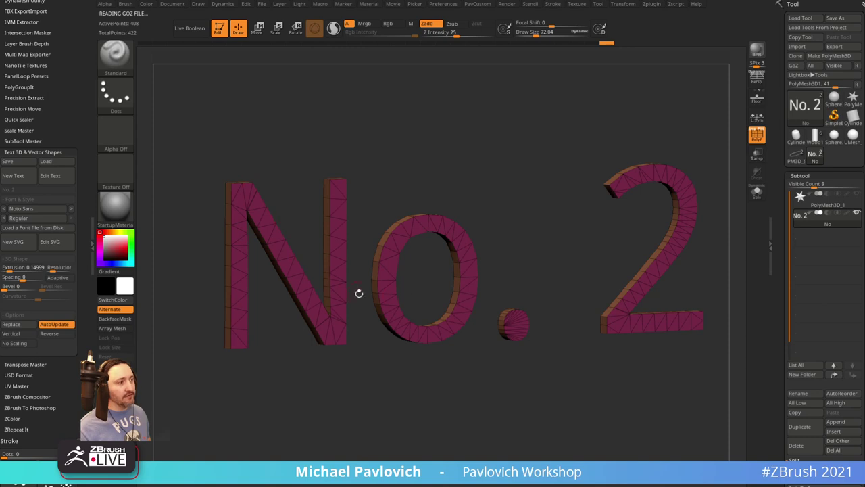
left_click_drag(721, 177, 665, 155)
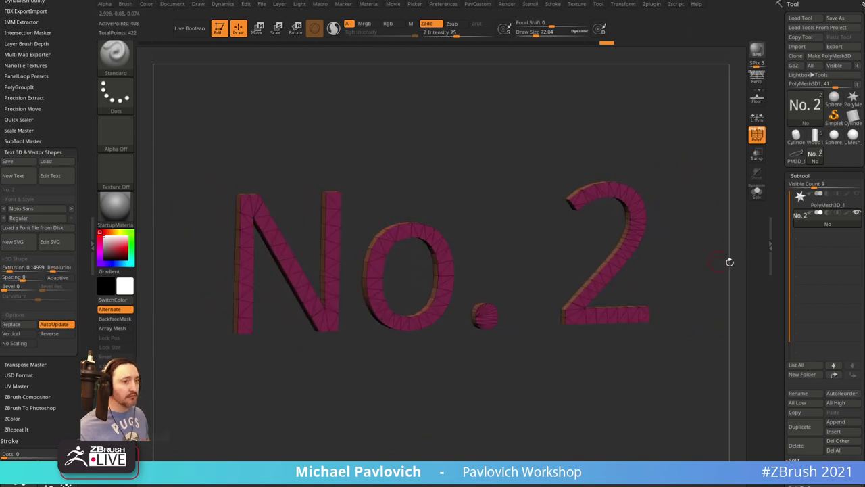
Create a new InsertMesh brush from the No. 2 text, viewed from the front
left_click_drag(730, 261, 655, 171)
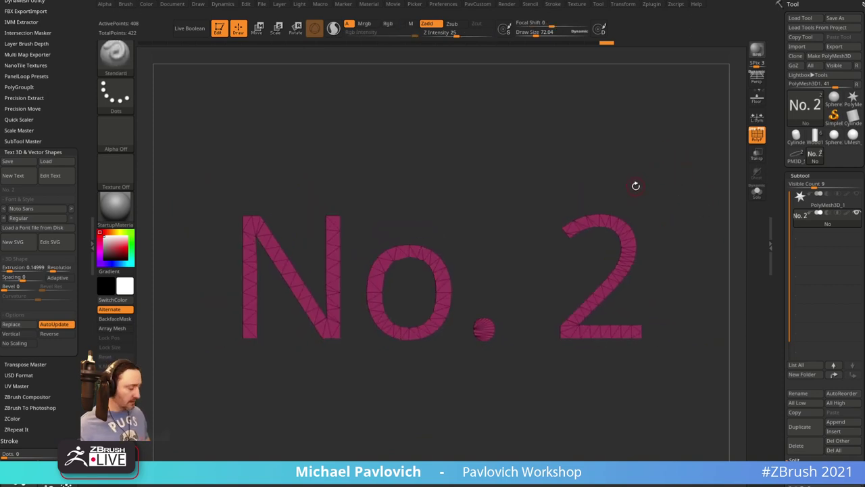
key("b")
left_click(441, 471)
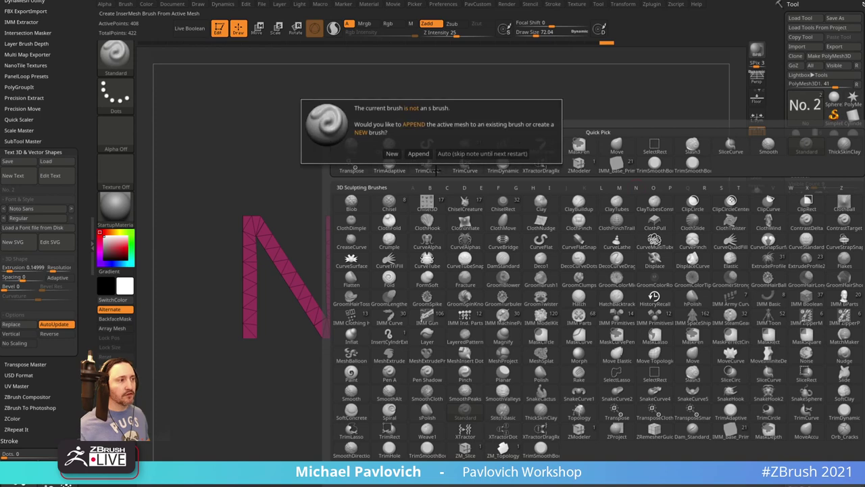
left_click(392, 154)
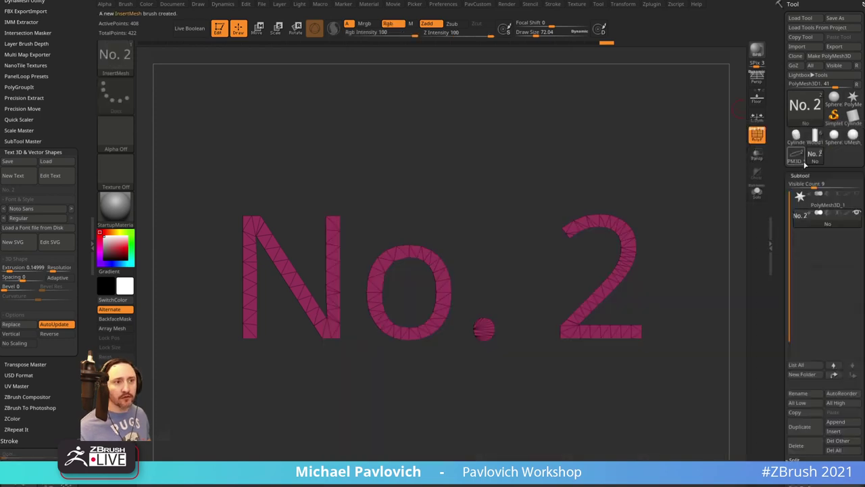
Switch back to the pencil tool, face one of its flat sides and turn off the polyframe display
left_click(796, 156)
left_click(816, 138)
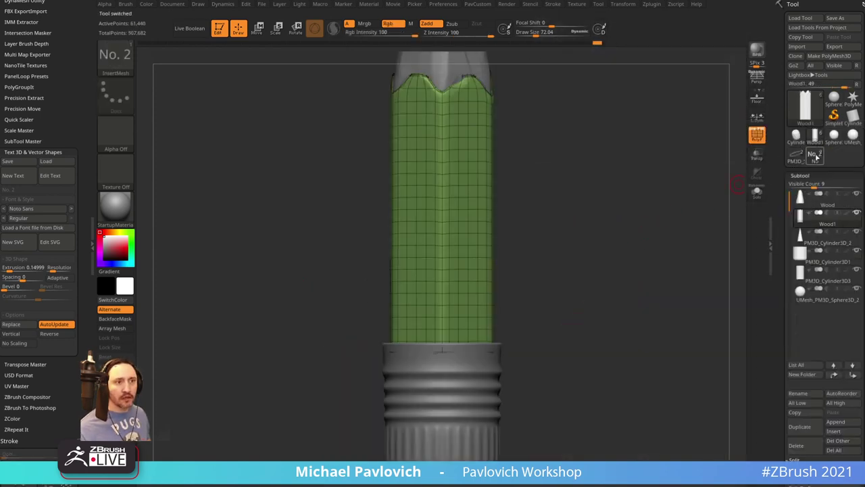
mouse_move(641, 215)
left_mouse_down()
mouse_move(676, 226)
mouse_move(626, 207)
mouse_move(621, 286)
left_mouse_up()
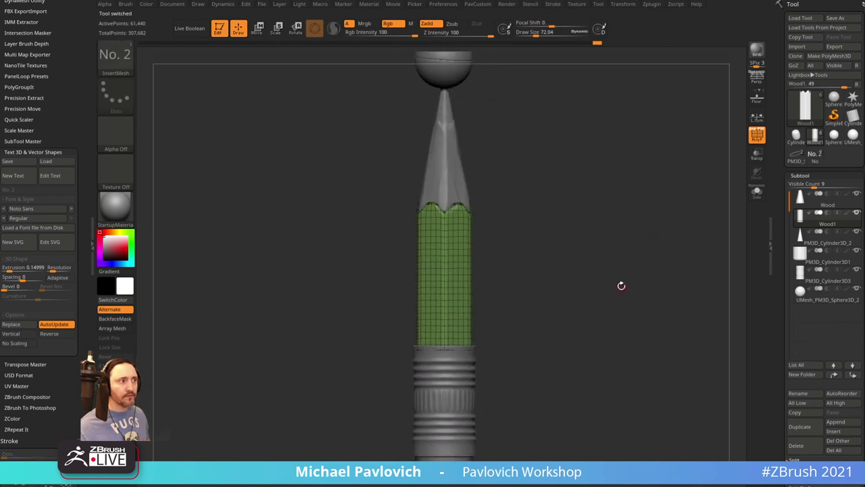
left_click_drag(610, 256, 607, 241, "alt")
mouse_move(580, 203)
left_mouse_down("alt")
mouse_move(587, 231)
mouse_move(576, 244)
mouse_move(536, 231)
mouse_move(555, 205)
mouse_move(562, 223)
left_mouse_up("alt")
left_click(764, 139)
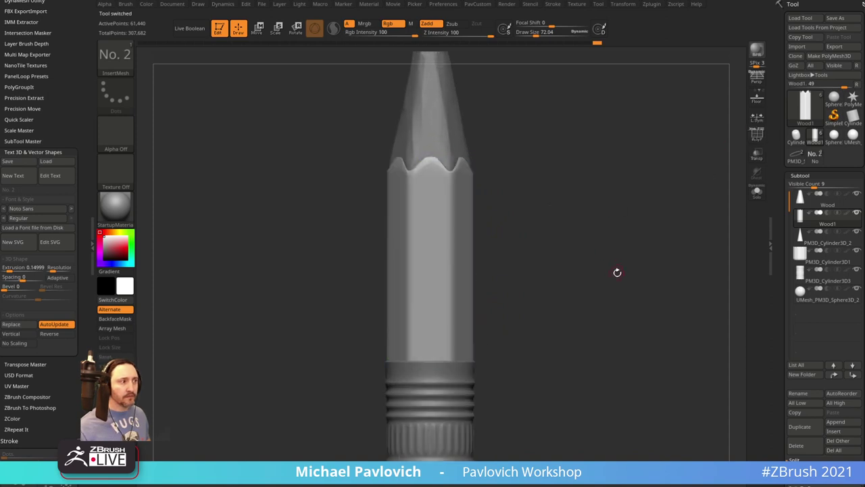
Try to insert the No. 2 text mesh onto the pencil with the Wood1 subtool active
left_click_drag(618, 273, 638, 254)
left_click_drag(780, 292, 784, 214)
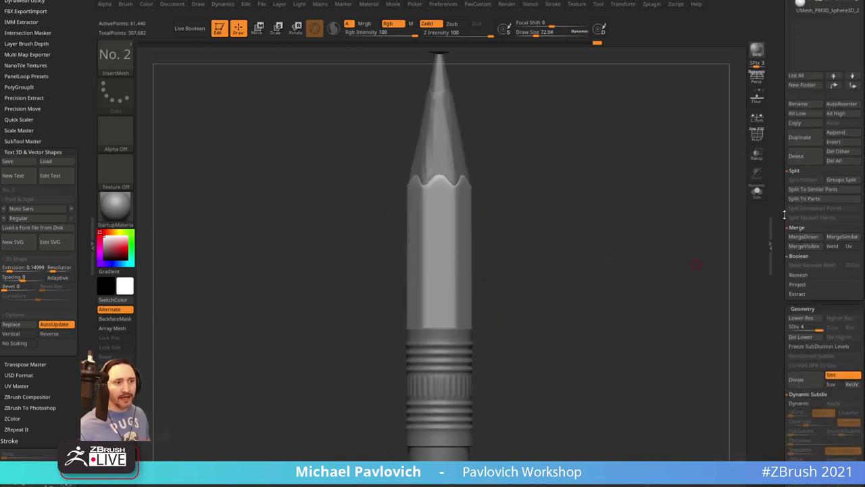
left_click_drag(518, 379, 508, 346, "alt")
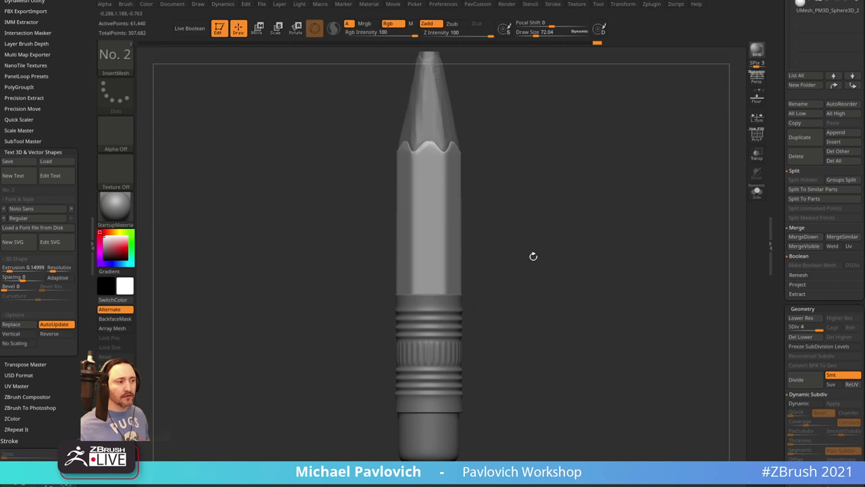
left_click_drag(512, 246, 507, 343, "alt")
left_click(426, 211)
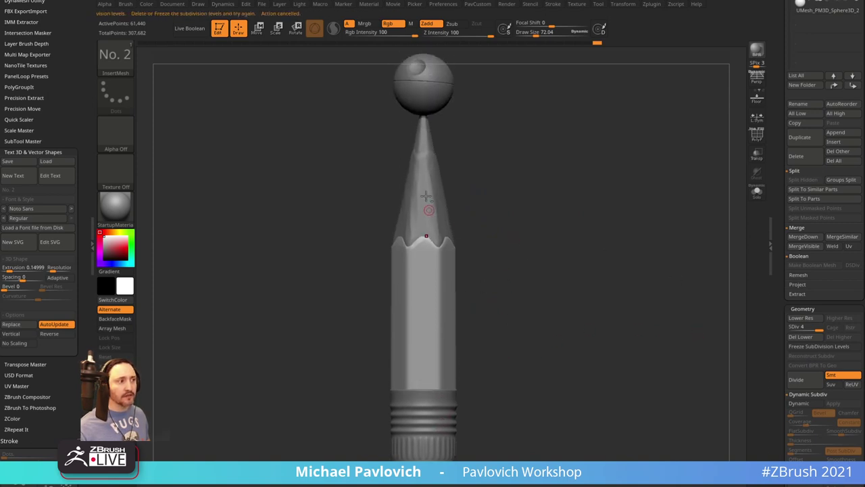
Switch to the Standard brush and make the carved Wood subtool active
key("b")
key("s")
key("t")
left_click(435, 205, "alt")
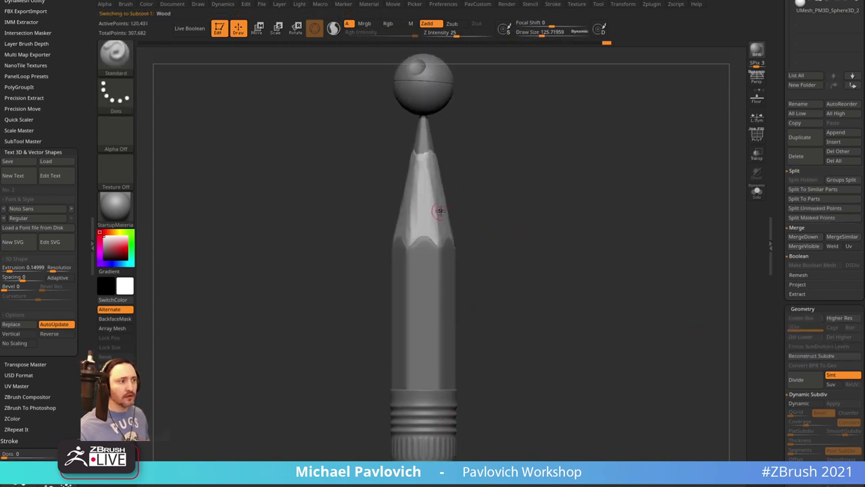
Choose the custom No. 2 InsertMesh brush from the brush library
left_click_drag(565, 259, 568, 217, "alt")
key("b")
key("i")
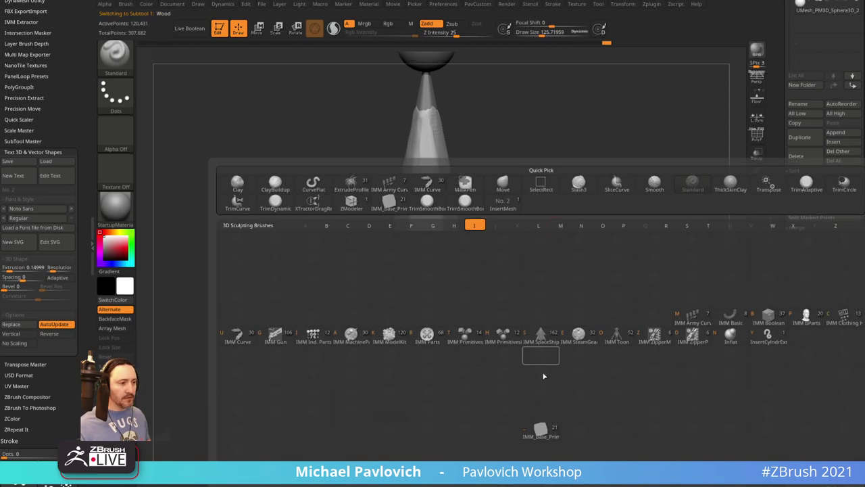
key("Escape")
key("b")
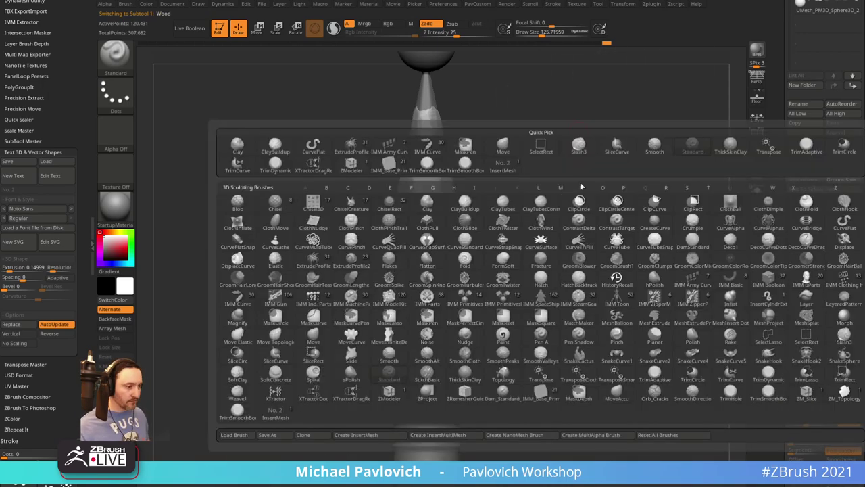
left_click(275, 411)
Turn the pencil horizontal and insert the No. 2 text upright on its flat side near the scalloped edge
mouse_move(608, 213)
left_mouse_down()
mouse_move(608, 203)
mouse_move(541, 211)
mouse_move(626, 209)
mouse_move(657, 224)
mouse_move(635, 264)
mouse_move(508, 328)
mouse_move(456, 241)
left_mouse_up()
left_click_drag(445, 207, 445, 229)
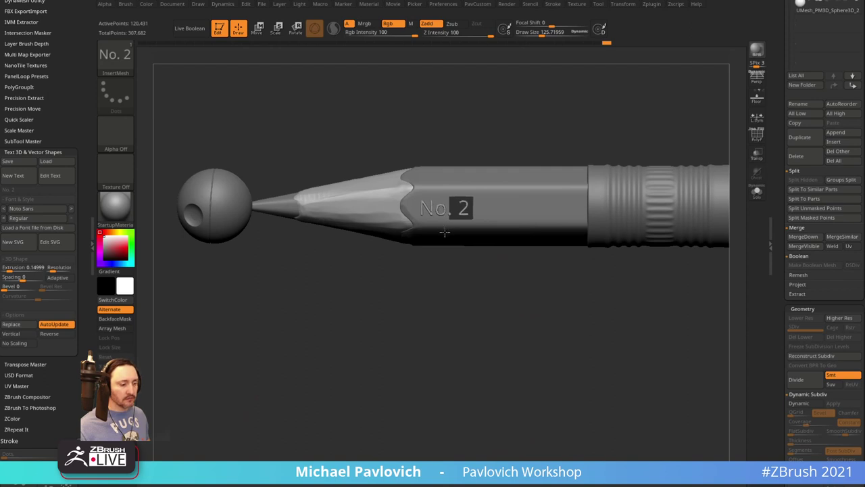
left_click_drag(443, 234, 446, 255)
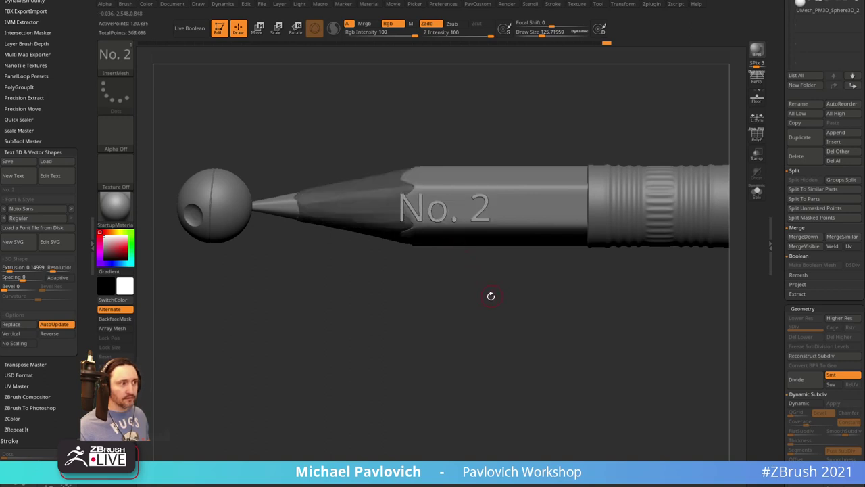
Move the inserted No. 2 text about 0.44 along the pencil's length, toward the ferrule
left_click_drag(490, 296, 497, 326, "alt")
key("w")
left_click_drag(377, 223, 404, 222)
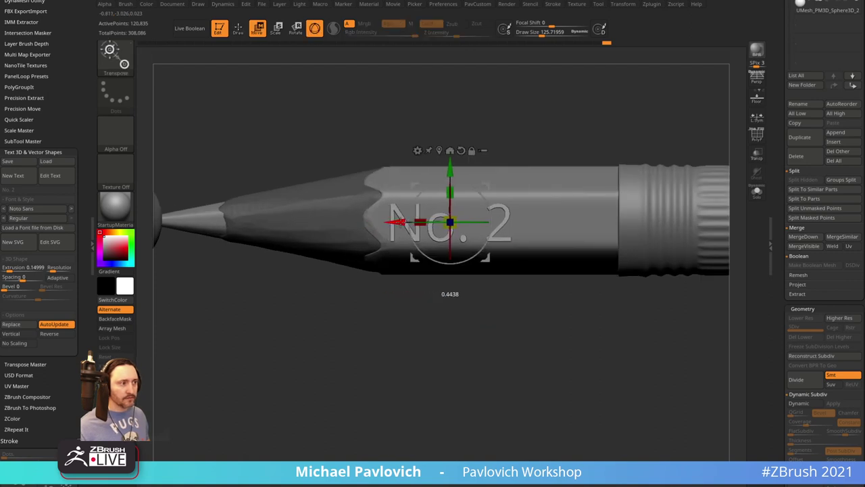
Show the Spotlight references, move the Death Star image out of the way and place the pencil photo over the model
key("q")
left_click_drag(412, 321, 393, 319, "alt")
key("shift+z")
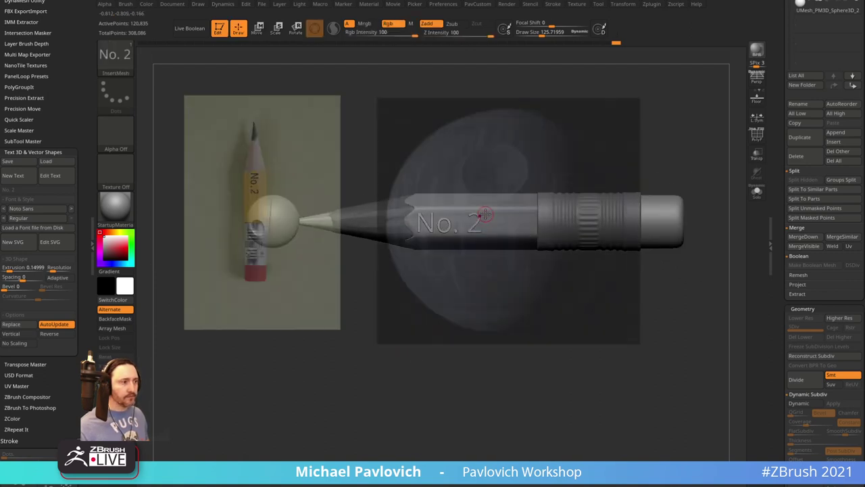
key("z")
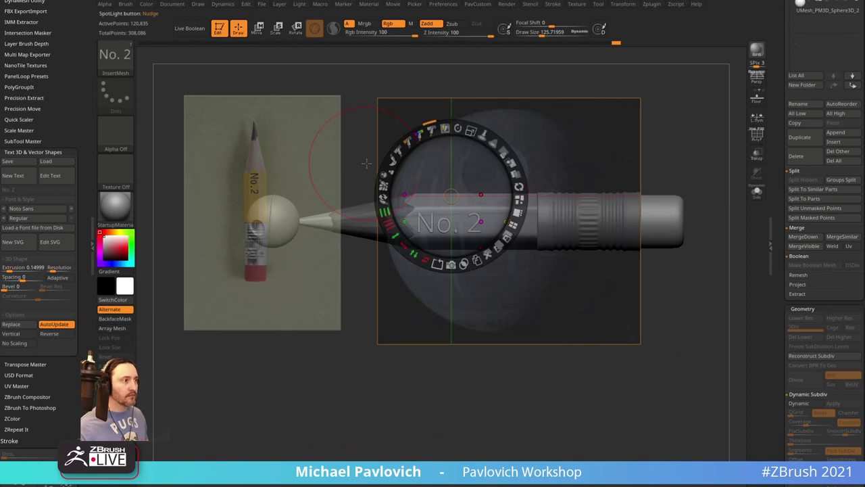
left_click(298, 151)
left_click(460, 142)
mouse_move(569, 131)
left_mouse_down()
mouse_move(359, 373)
mouse_move(336, 376)
left_mouse_up()
mouse_move(305, 159)
left_mouse_down()
mouse_move(330, 170)
mouse_move(561, 180)
left_mouse_up()
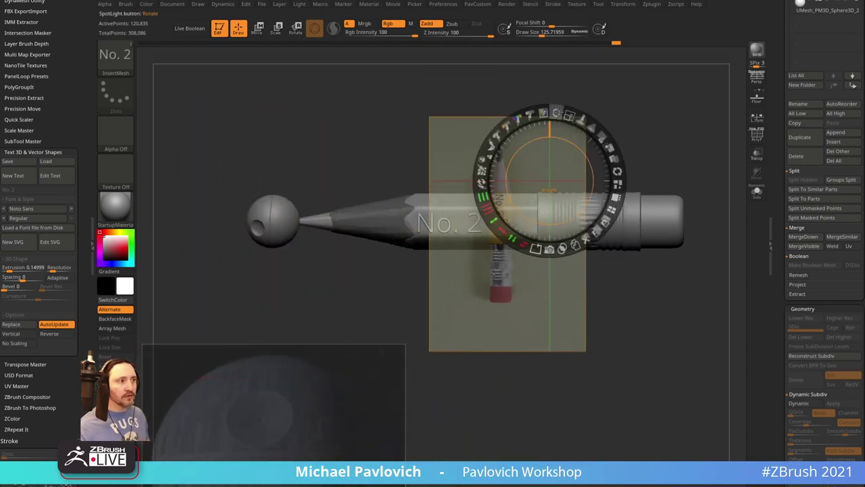
Rotate the pencil photo to horizontal and scale and position it so it lines up with the pencil model
left_click_drag(564, 114, 477, 173)
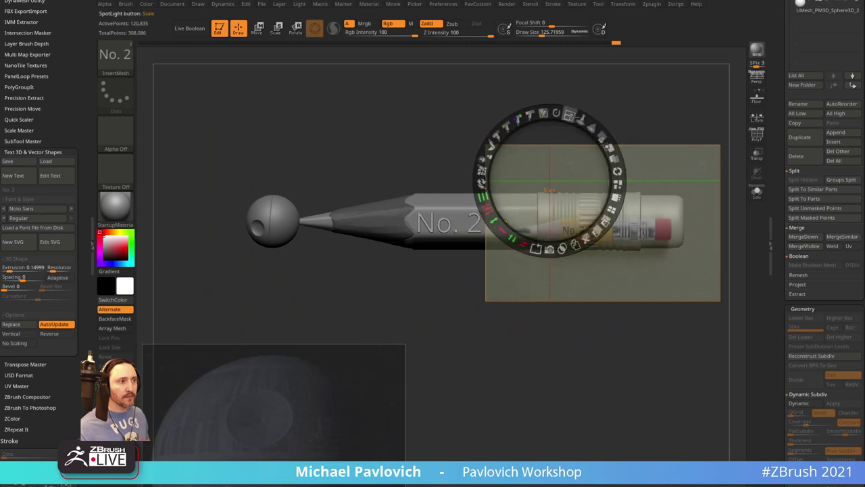
left_click_drag(577, 122, 598, 160)
left_click_drag(637, 286, 490, 226)
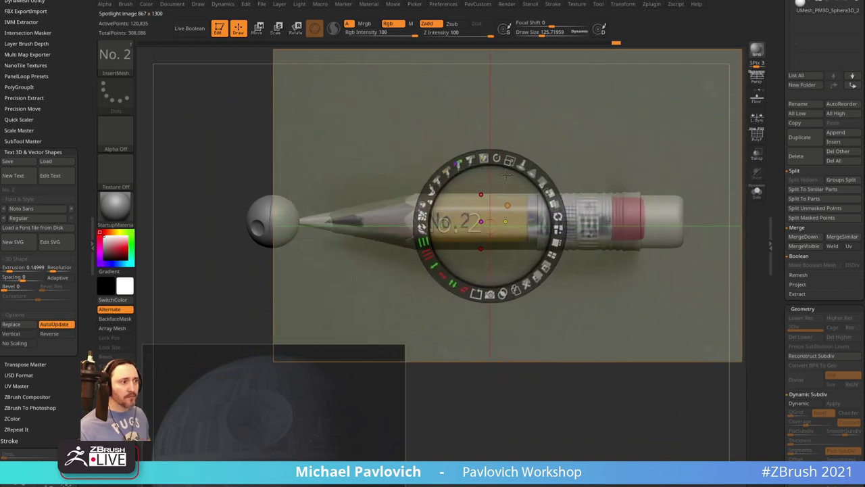
left_click_drag(508, 160, 523, 166)
left_click_drag(591, 132, 586, 136)
key("z")
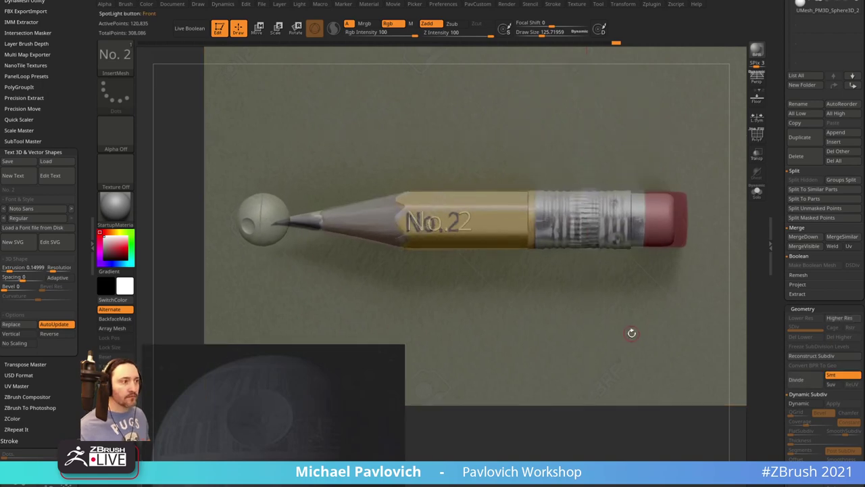
right_click_drag(632, 334, 633, 333, "ctrl")
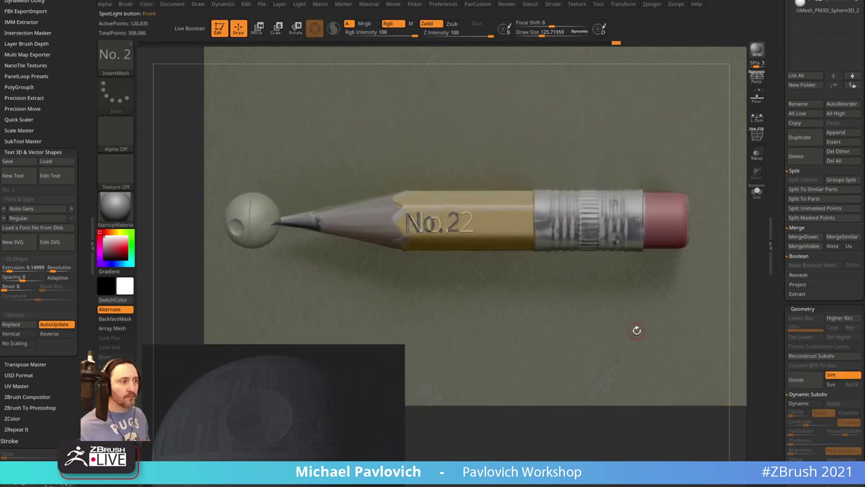
Switch to the Standard brush and set its draw size to about 121
key("b")
key("s")
key("t")
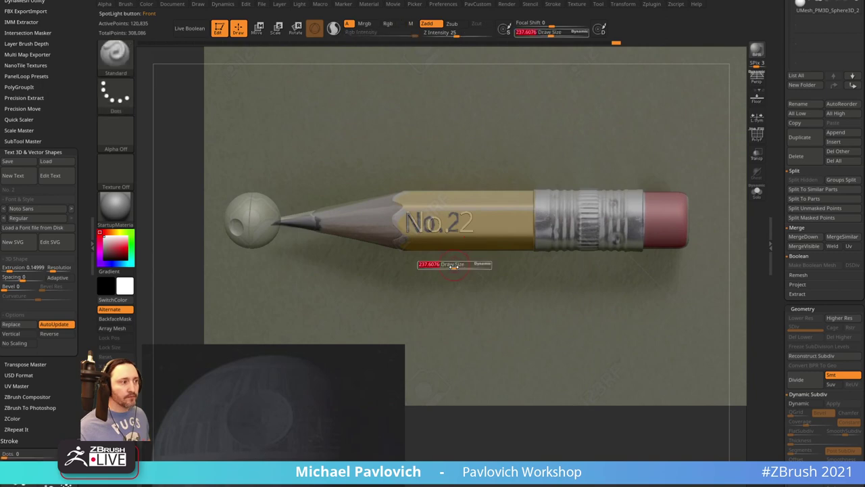
key("s")
left_click_drag(445, 255, 437, 256)
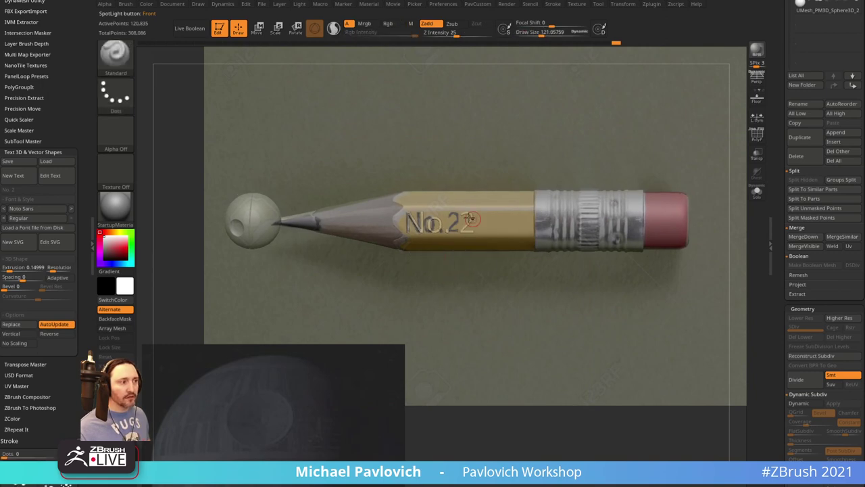
Show the polyframe and split the No. 2 text from the pencil body into its own subtool
left_click(757, 135)
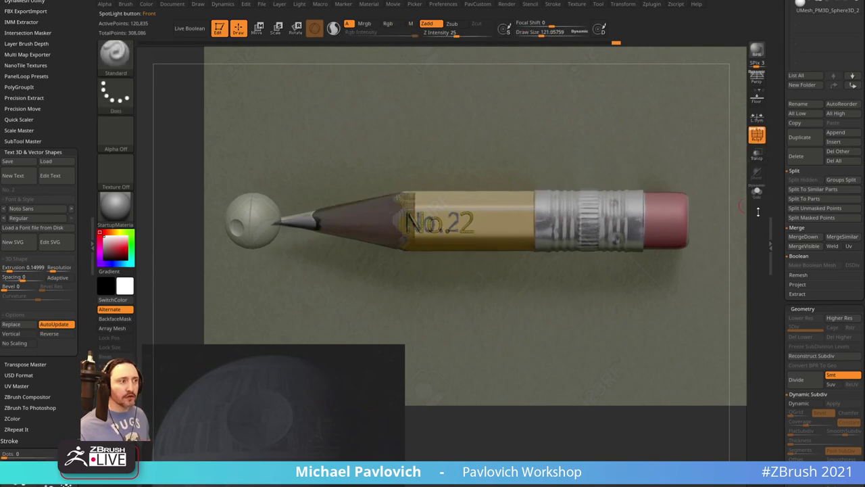
key("3")
left_click(712, 270)
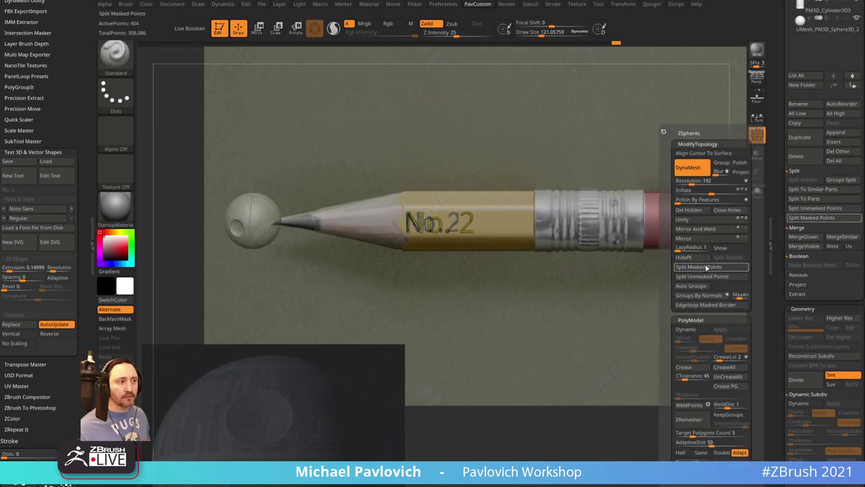
key("v")
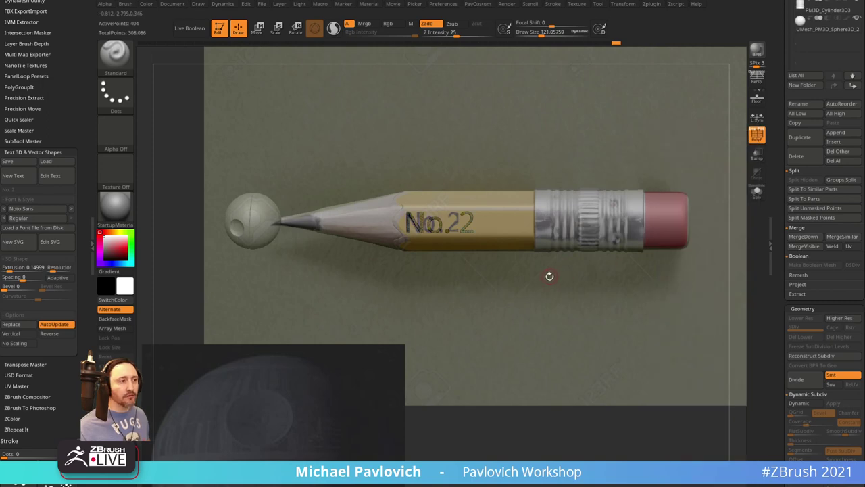
Reset the gizmo orientation and move the No. 2 text toward the tip to match the photo's lettering
key("w")
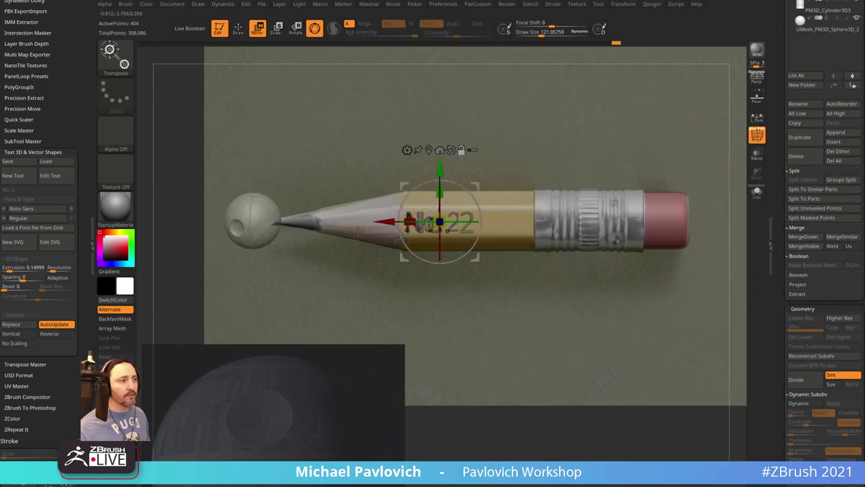
left_click(451, 151, "alt")
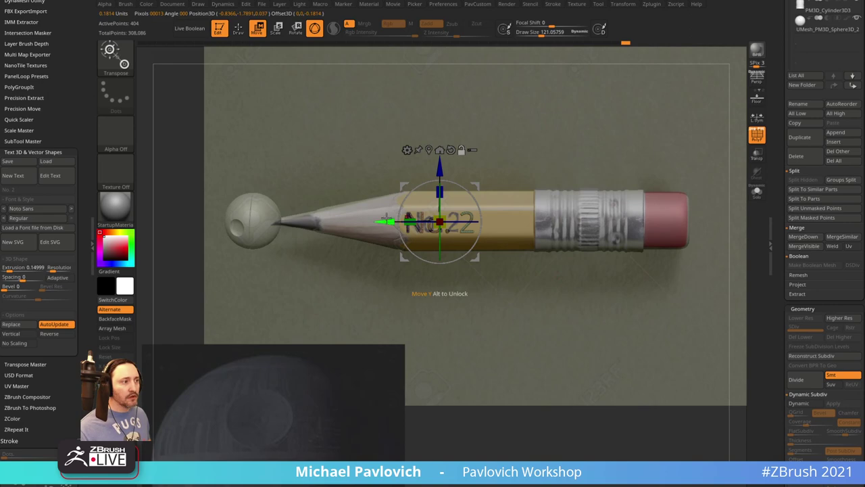
mouse_move(387, 226)
left_mouse_down("alt")
mouse_move(346, 228)
mouse_move(381, 217)
left_mouse_up("alt")
key("q")
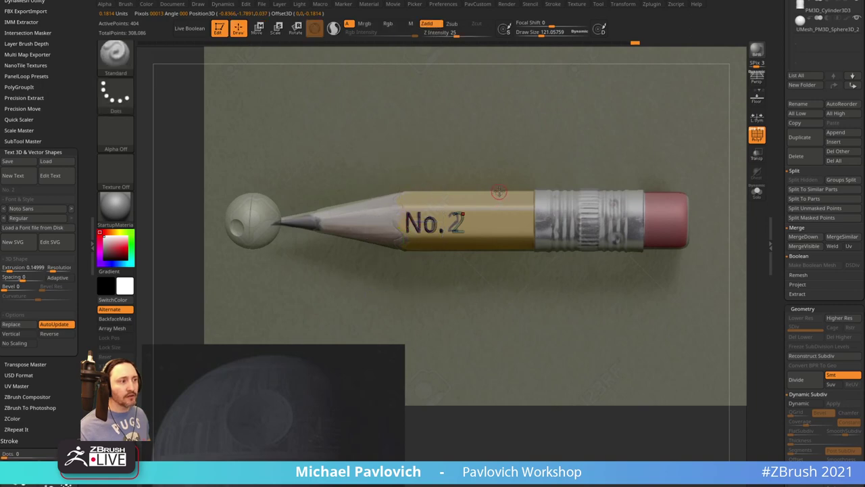
Give the characters separate polygroups and shift only the 2 closer to the period to match the photo
left_click_drag(541, 123, 539, 128, "ctrl")
key("space")
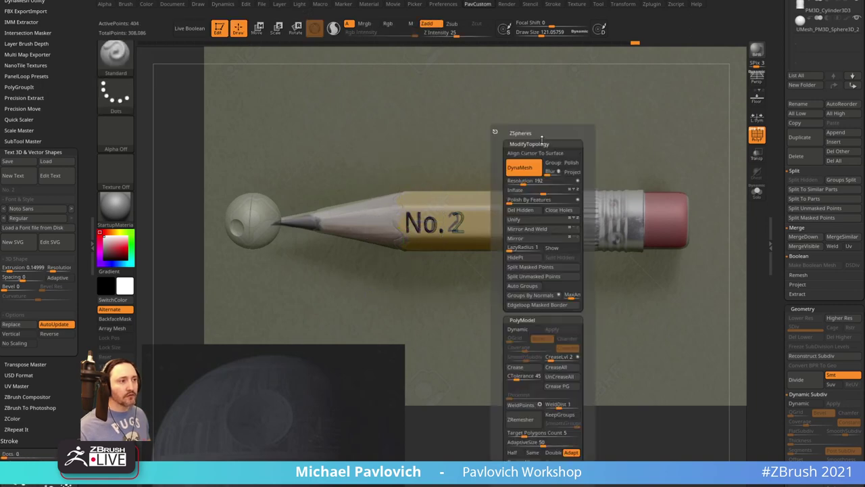
mouse_move(512, 158)
left_mouse_down("ctrl")
mouse_move(464, 279)
mouse_move(442, 289)
left_mouse_up("ctrl")
key("w")
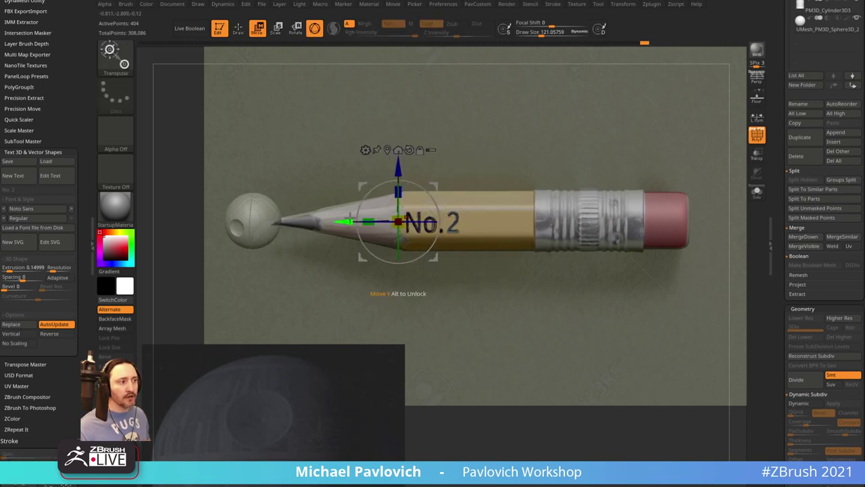
key("q")
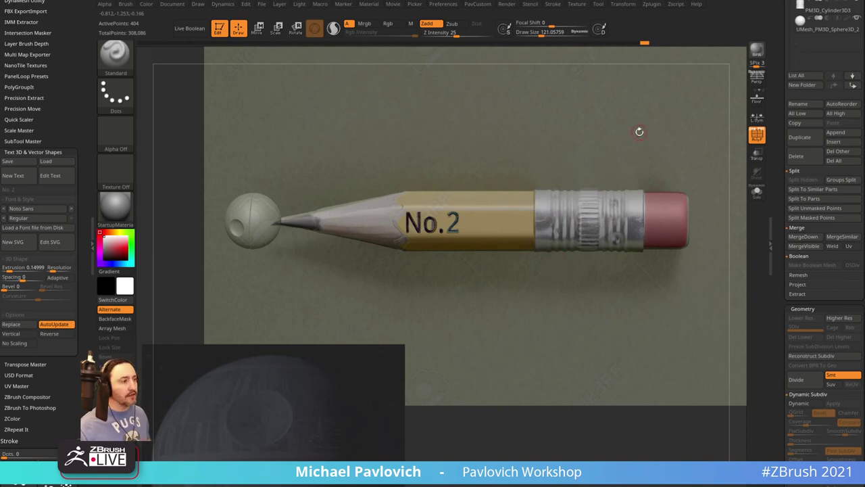
Hide the reference images, turn the pencil upright and set the draw size to about 200
mouse_move(666, 135)
left_mouse_down()
mouse_move(718, 137)
mouse_move(672, 147)
mouse_move(697, 97)
mouse_move(636, 164)
mouse_move(646, 185)
left_mouse_up()
key("shift+z")
left_click_drag(656, 220, 653, 208, "alt")
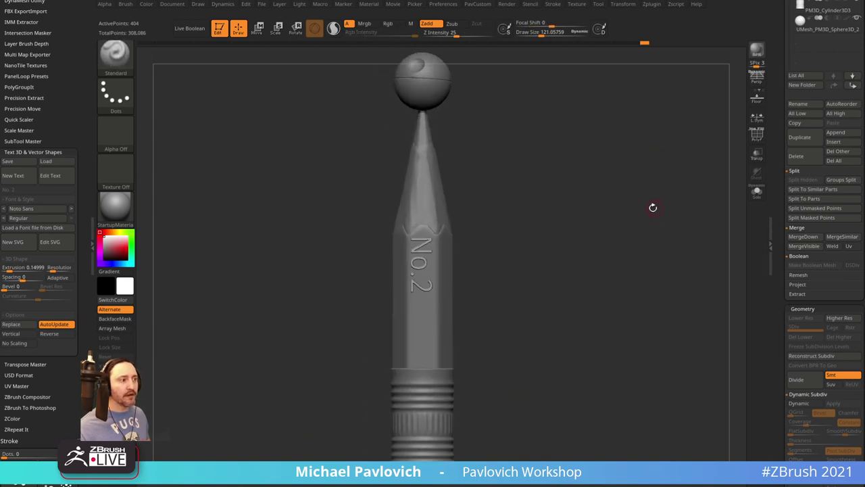
key("s")
left_click(652, 208)
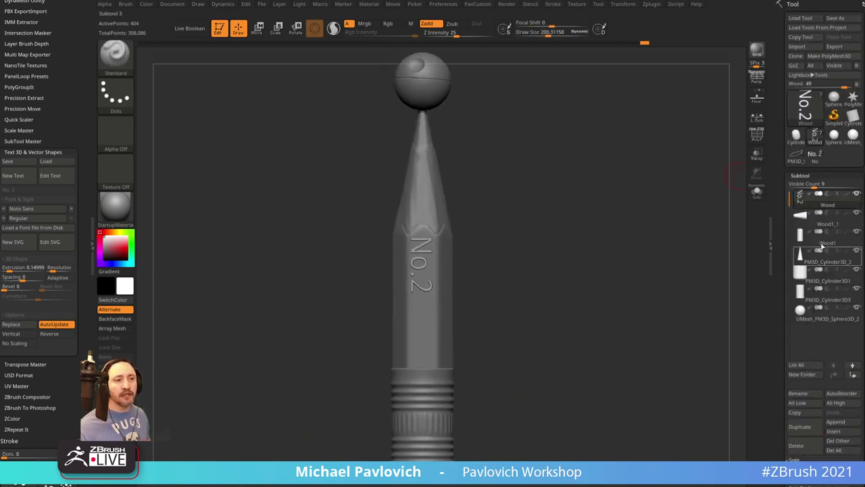
Place the pencil body directly above the No. 2 text at the end of the subtool list and preview subtracting the text with Live Boolean
left_click_drag(821, 246, 839, 317)
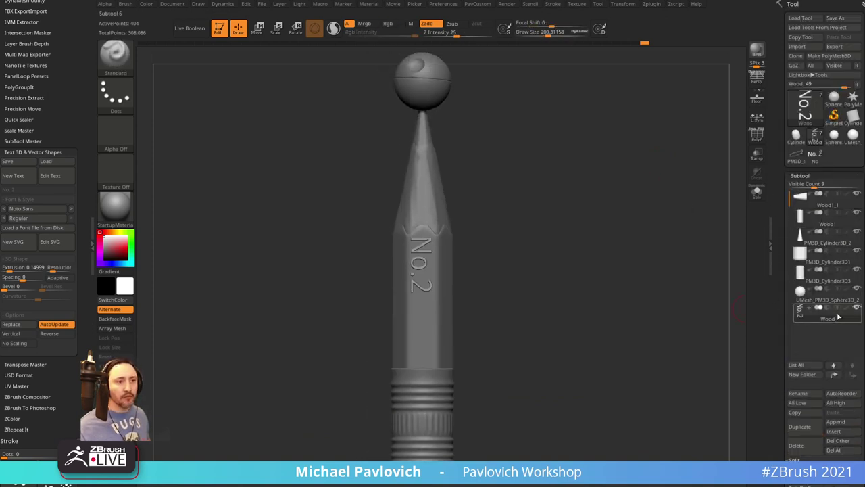
left_click(433, 330, "alt")
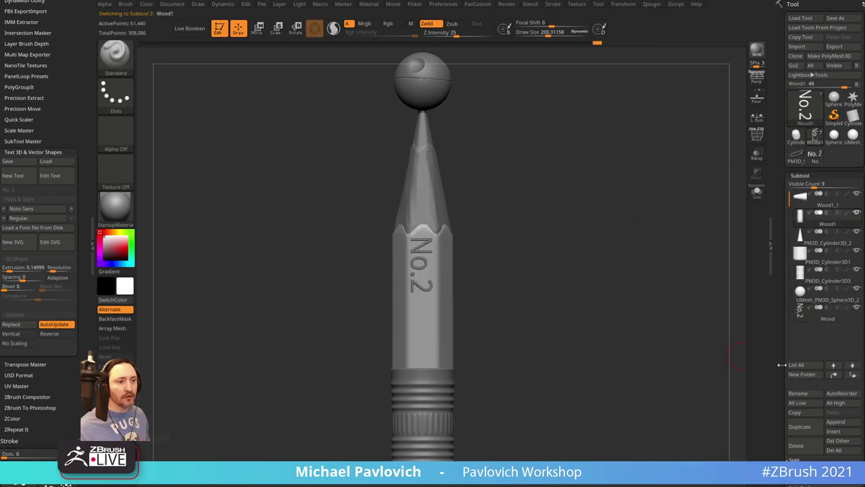
left_click(852, 374, "shift")
left_click(834, 375)
left_click(829, 308)
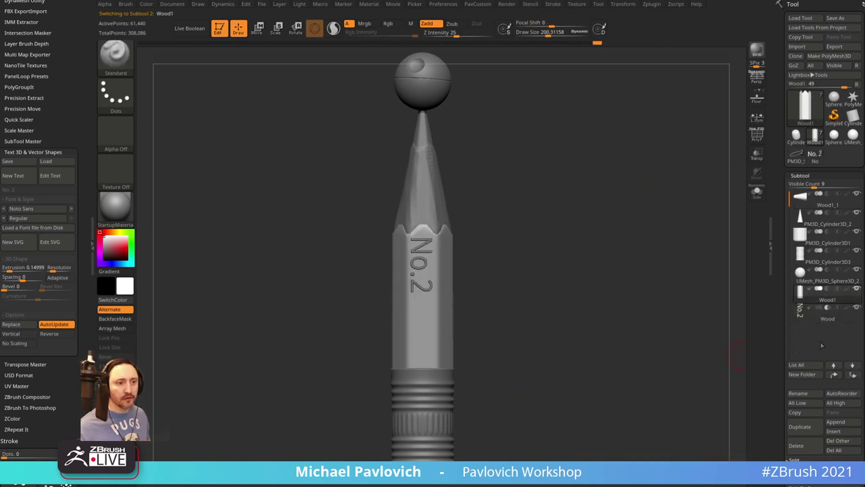
left_click(192, 30)
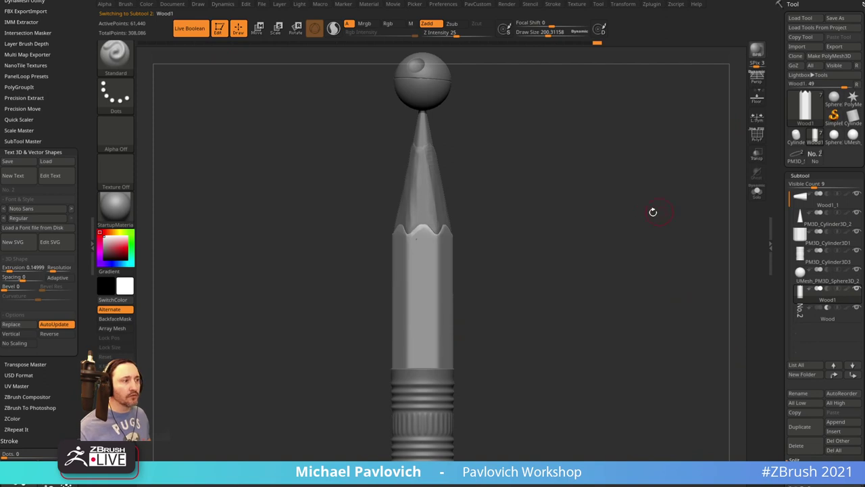
Center the gizmo on the No. 2 text and move the text outward until it cuts into the pencil's flat face
left_click_drag(653, 212, 649, 253, "alt")
key("w")
left_click(828, 319)
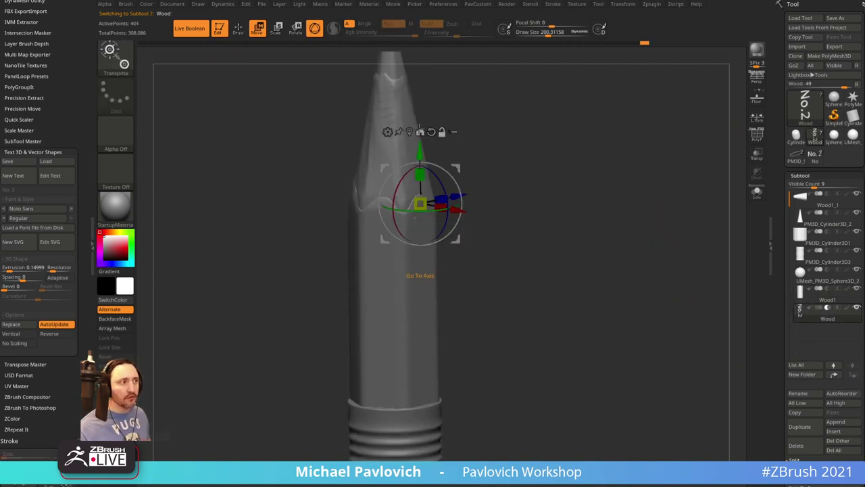
left_click(410, 132)
left_click_drag(504, 117, 499, 160)
left_click_drag(455, 271, 451, 268)
key("q")
left_click_drag(501, 250, 540, 234, "shift")
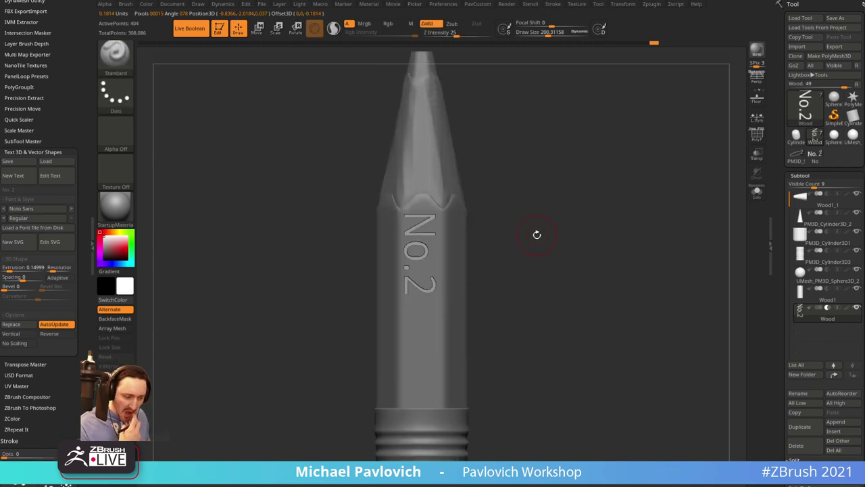
Examine the engraved No. 2 lettering up close and set the draw size to about 72
mouse_move(586, 238)
left_mouse_down()
mouse_move(586, 226)
mouse_move(581, 234)
mouse_move(591, 236)
mouse_move(565, 238)
left_mouse_up()
mouse_move(565, 203)
left_mouse_down()
mouse_move(597, 234)
mouse_move(588, 236)
left_mouse_up()
key("s")
left_click_drag(590, 239, 592, 258)
key("s")
left_click_drag(592, 259, 589, 258)
left_click(587, 258)
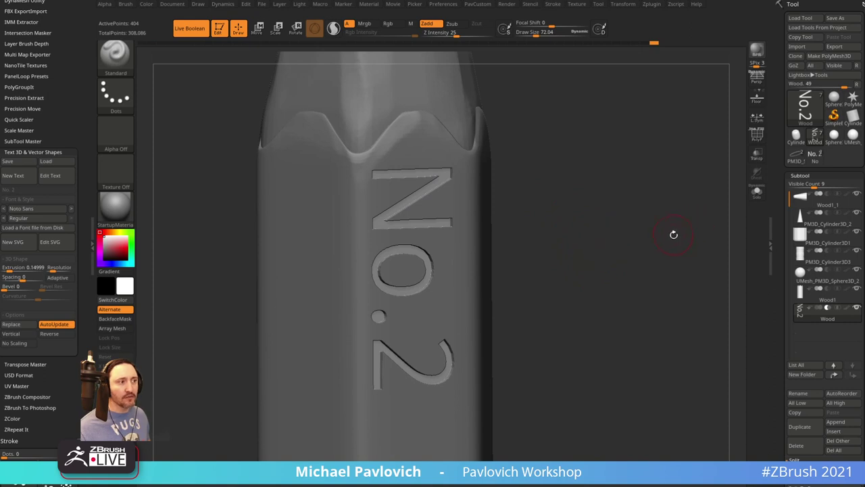
Turn off Live Boolean and isolate the No. 2 text with its polyframe visible
key("space")
left_click(757, 192)
left_click(753, 138)
left_click_drag(710, 216, 249, 121)
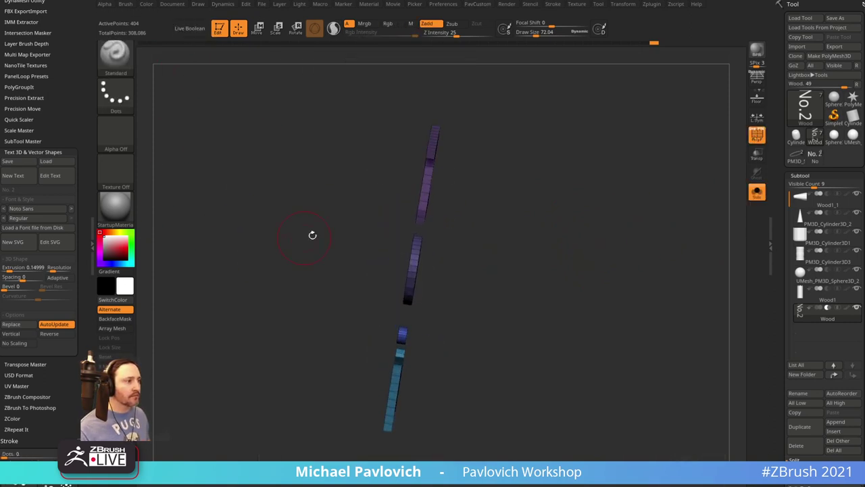
left_click_drag(312, 235, 494, 214)
Apply the SketchShaded2 material and set the draw size to about 49
left_click(128, 219)
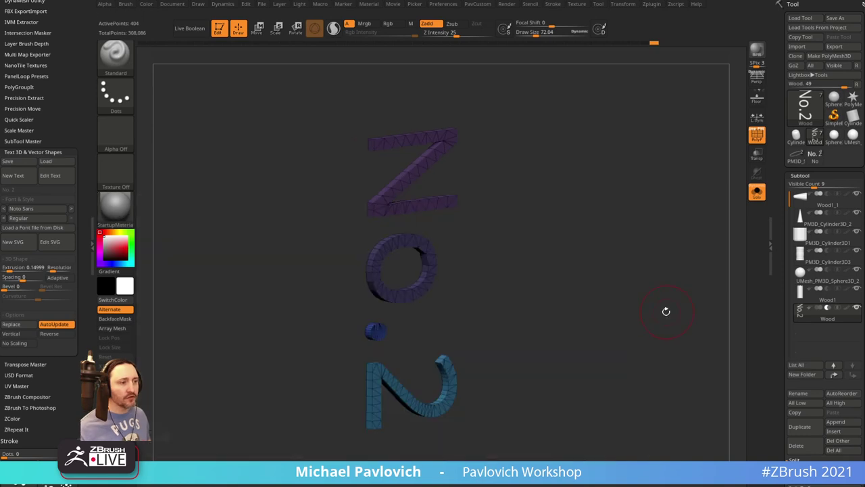
left_click(125, 210)
left_click(621, 307)
mouse_move(626, 298)
left_mouse_down()
mouse_move(647, 265)
mouse_move(622, 284)
mouse_move(438, 146)
left_mouse_up()
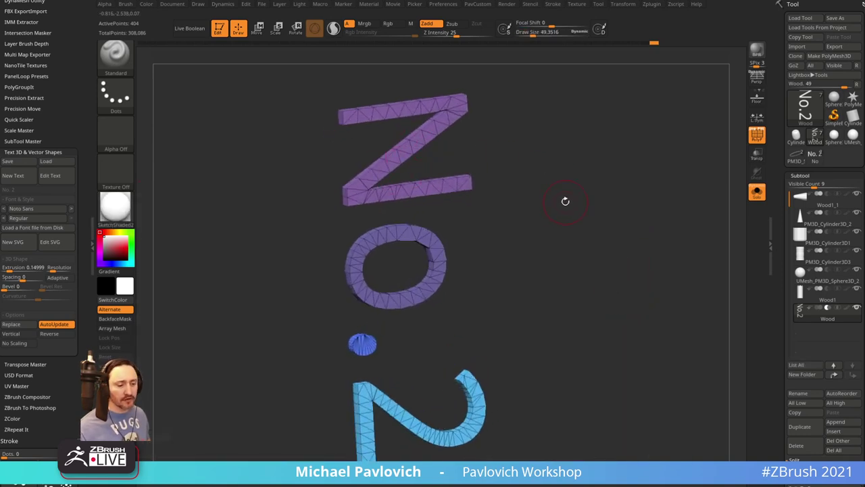
Try a slight Noise deformation on the No. 2 text
scroll(811, 298, "down", 10)
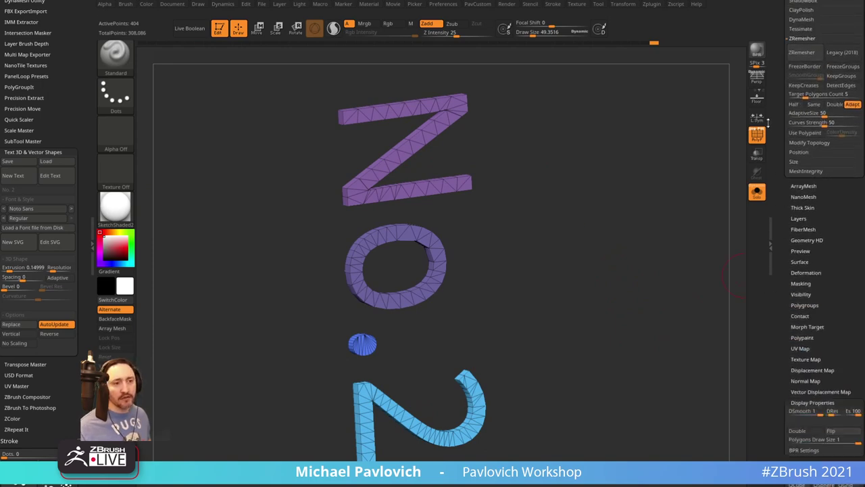
key("shift")
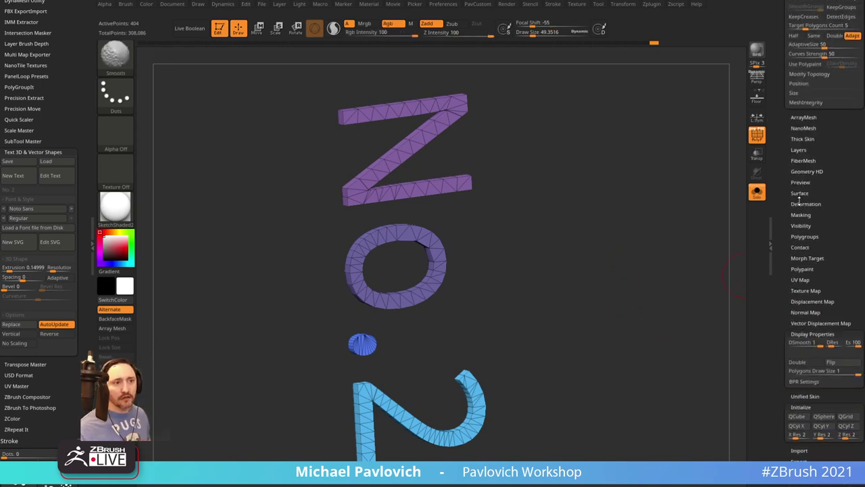
left_click(802, 203)
left_click_drag(824, 346, 832, 348)
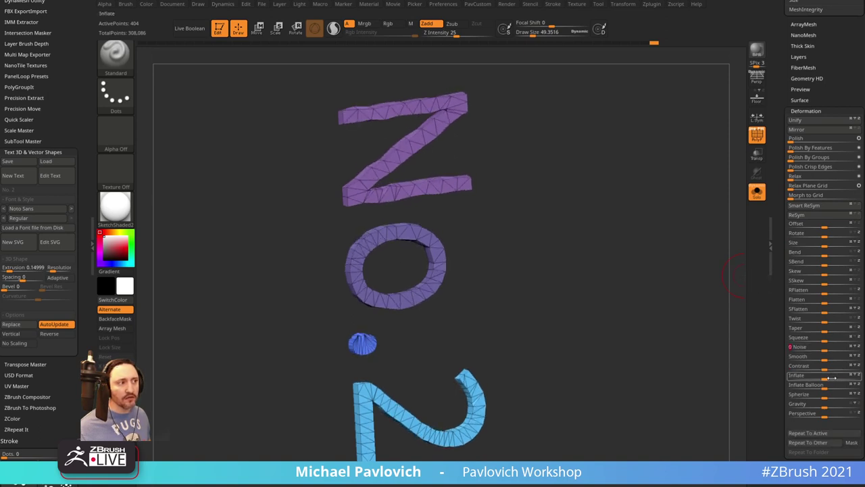
Isolate the front faces of the No. 2 text and group them into one polygroup, then show all the lettering again
left_click_drag(757, 283, 641, 244)
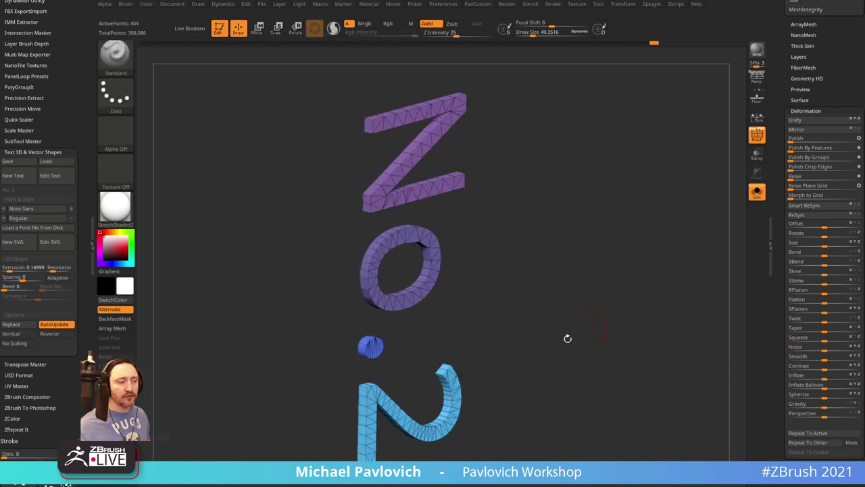
key("2")
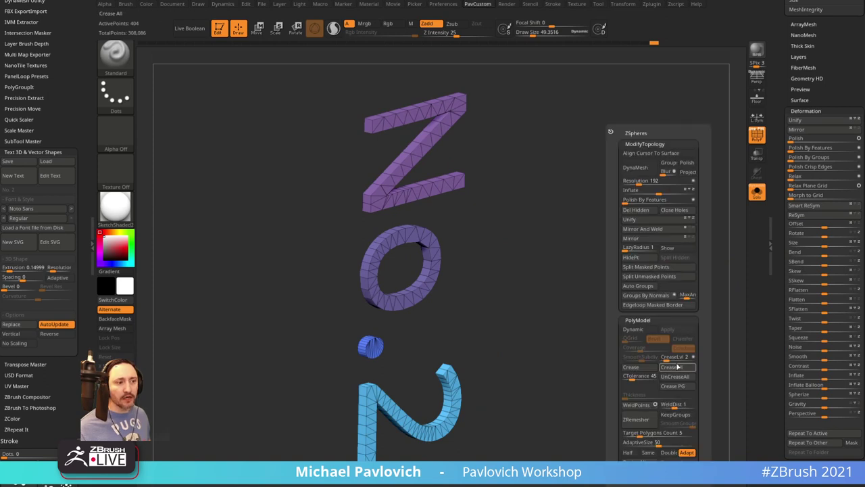
left_click_drag(595, 363, 592, 327, "shift")
mouse_move(325, 108)
left_mouse_down("ctrl+shift")
mouse_move(351, 170)
mouse_move(413, 462)
mouse_move(415, 452)
left_mouse_up("ctrl+shift")
mouse_move(487, 302)
left_mouse_down()
mouse_move(658, 293)
mouse_move(584, 271)
left_mouse_up()
key("ctrl+w")
left_click(650, 300, "ctrl+shift")
left_click_drag(521, 130, 412, 461, "ctrl+shift")
mouse_move(481, 305)
left_mouse_down()
mouse_move(622, 284)
mouse_move(686, 261)
mouse_move(593, 277)
mouse_move(659, 336)
mouse_move(610, 288)
mouse_move(627, 276)
left_mouse_up()
key("ctrl+w")
left_click(622, 291, "ctrl+shift")
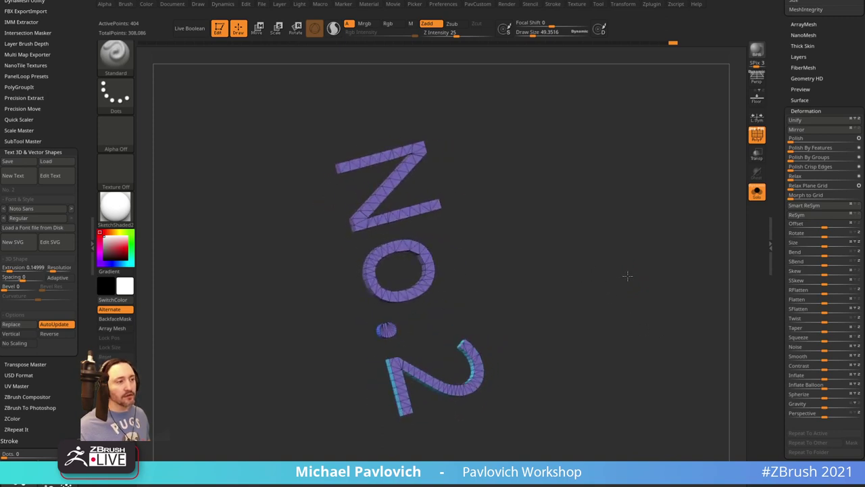
Try beveling the edges of the No. 2 text with a Bevel Width of about 0.046
left_click_drag(582, 237, 590, 254)
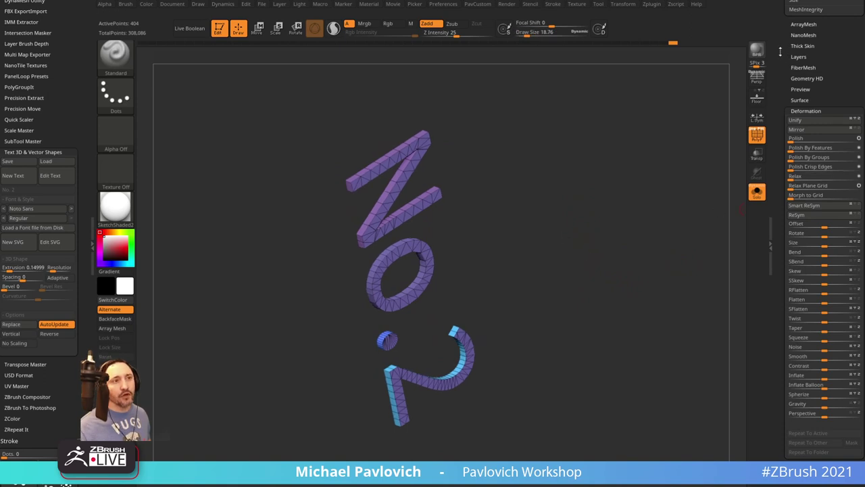
left_click_drag(796, 85, 796, 125)
scroll(801, 127, "up", 5)
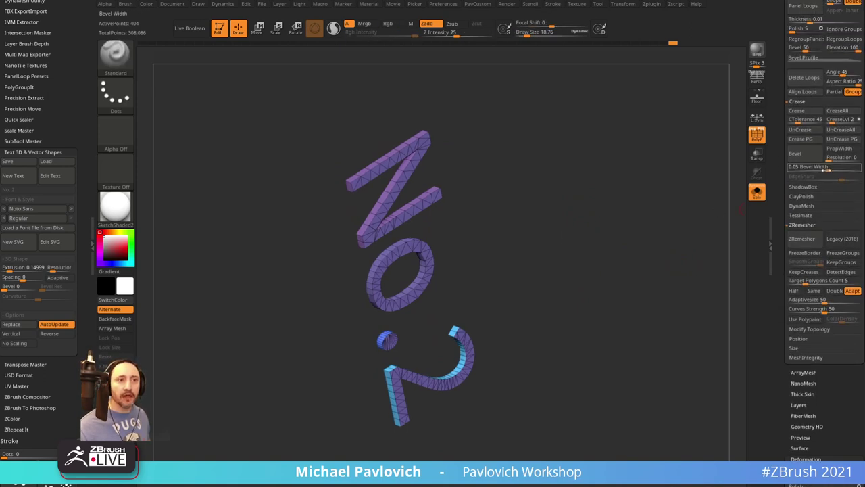
left_click_drag(829, 170, 828, 170, "ctrl")
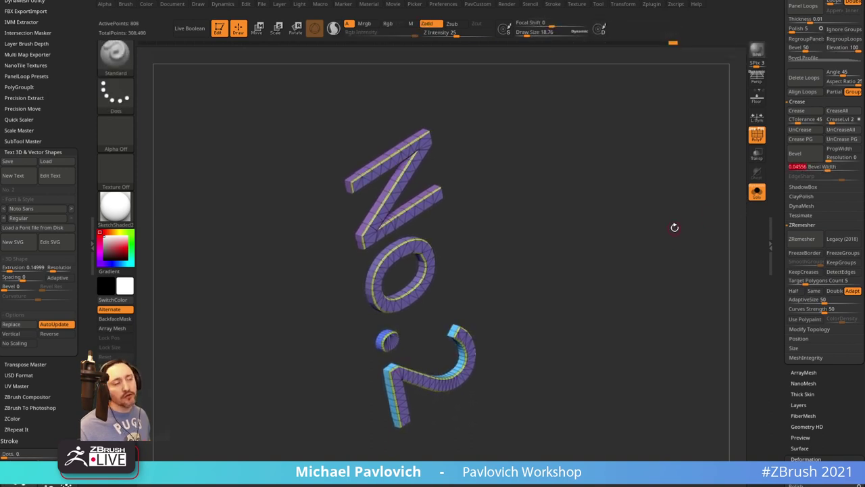
key("ctrl+z")
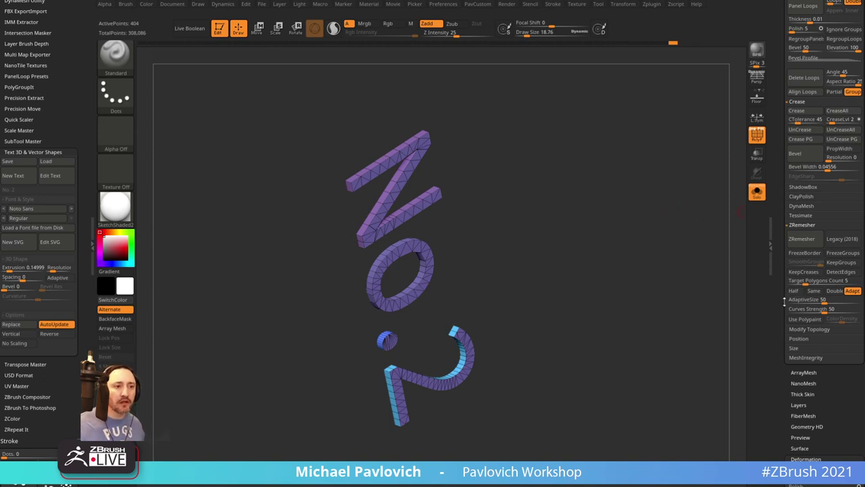
Set the text's crease level to 1 and enable Dynamic Subdivision with 2 smooth subdivision levels
scroll(801, 216, "up", 3)
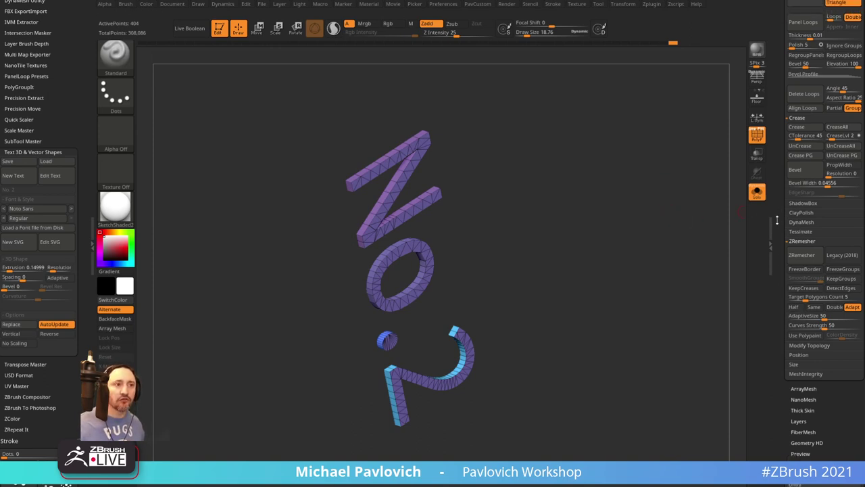
left_click(833, 186)
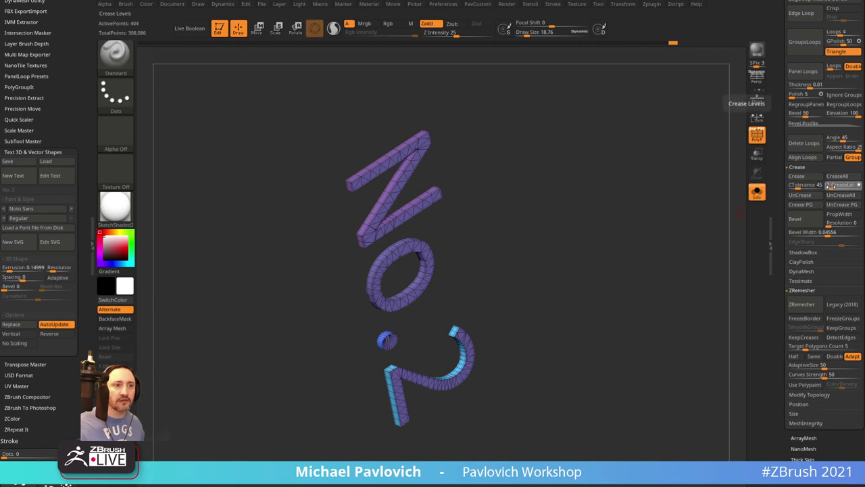
left_click(832, 186)
key("Return")
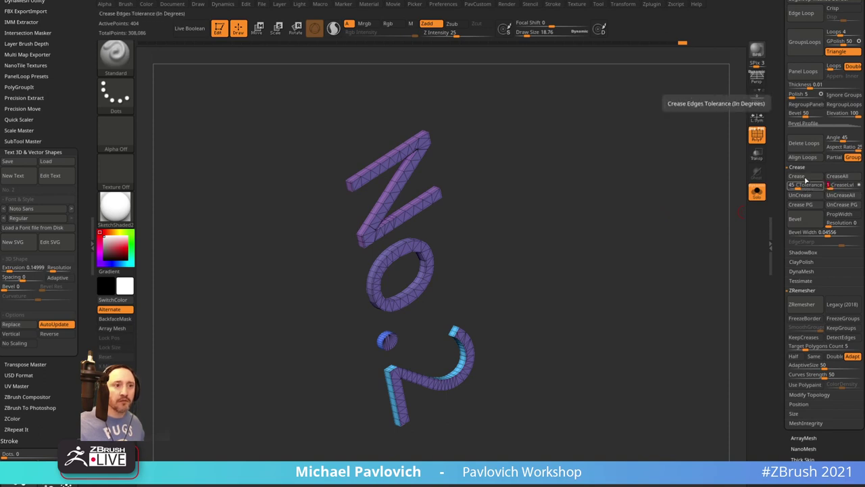
key("space")
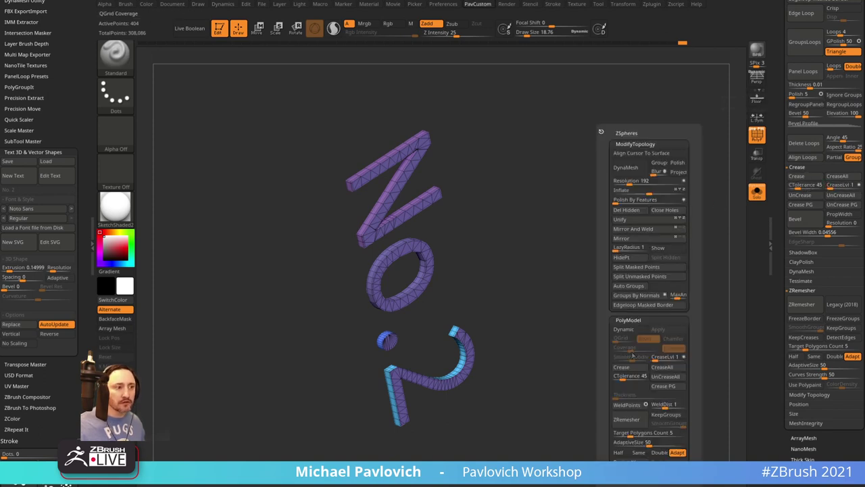
key("d")
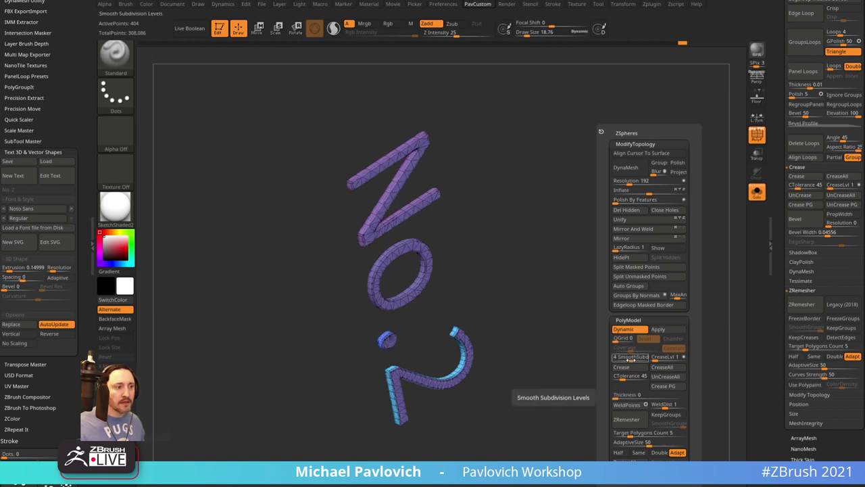
left_click_drag(631, 361, 627, 360)
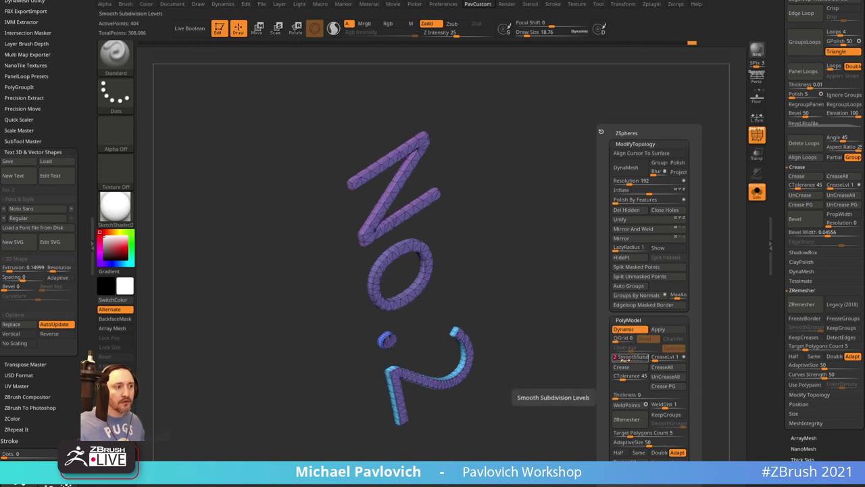
Show the whole pencil again without the polyframe and turn Live Boolean back on
left_click(757, 191)
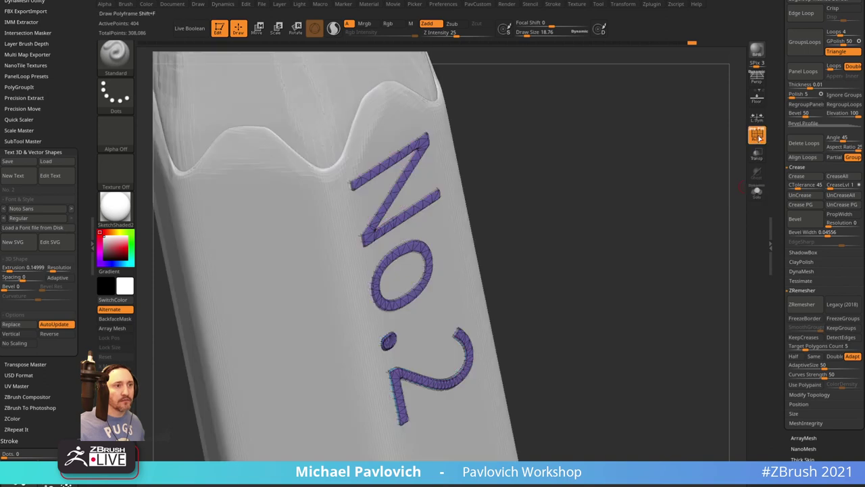
left_click(758, 135)
mouse_move(676, 216)
left_mouse_down()
mouse_move(661, 207)
mouse_move(690, 196)
mouse_move(662, 205)
mouse_move(659, 185)
mouse_move(678, 212)
mouse_move(709, 222)
left_mouse_up()
left_click(190, 29)
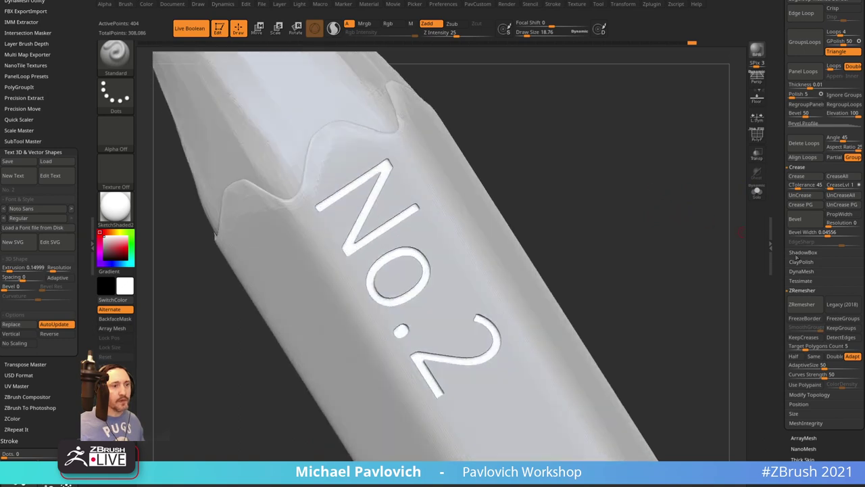
Try a Noise deformation on the engraved No. 2 text and inspect the roughened edges
left_click_drag(782, 272, 786, 171)
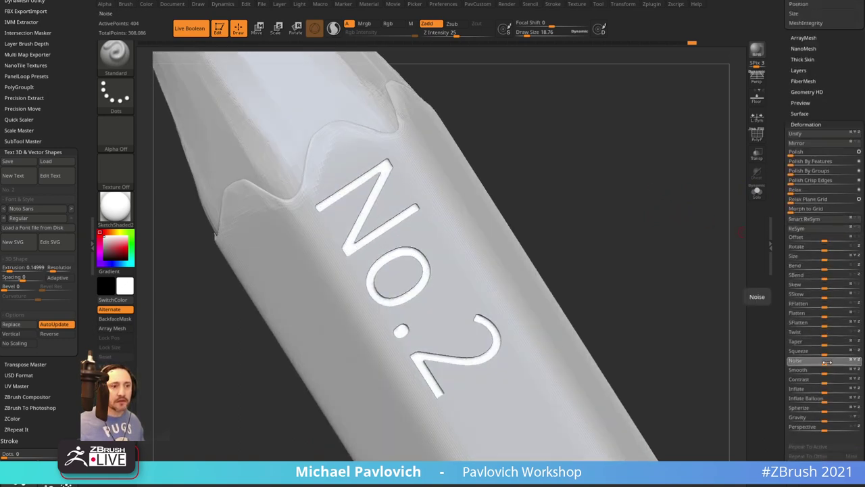
mouse_move(825, 360)
left_mouse_down()
mouse_move(852, 362)
mouse_move(818, 364)
left_mouse_up()
mouse_move(676, 272)
left_mouse_down()
mouse_move(709, 245)
mouse_move(669, 232)
mouse_move(692, 272)
left_mouse_up()
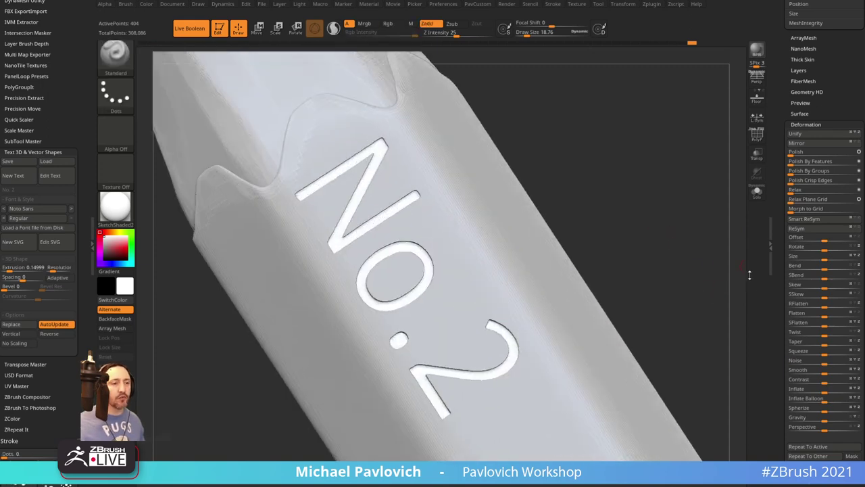
scroll(776, 275, "down", 10)
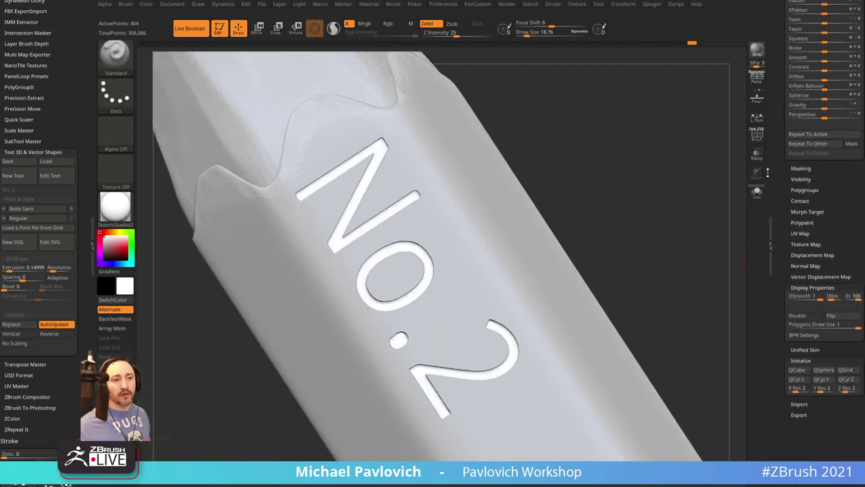
scroll(799, 190, "up", 8)
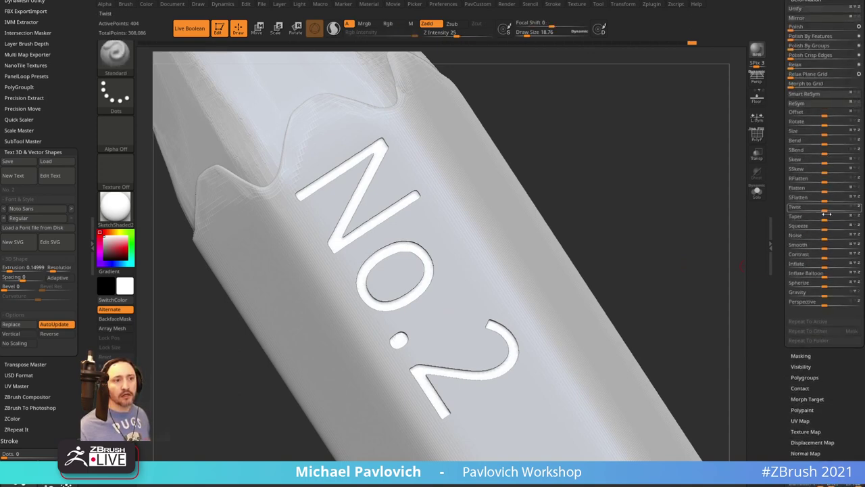
left_click(828, 238)
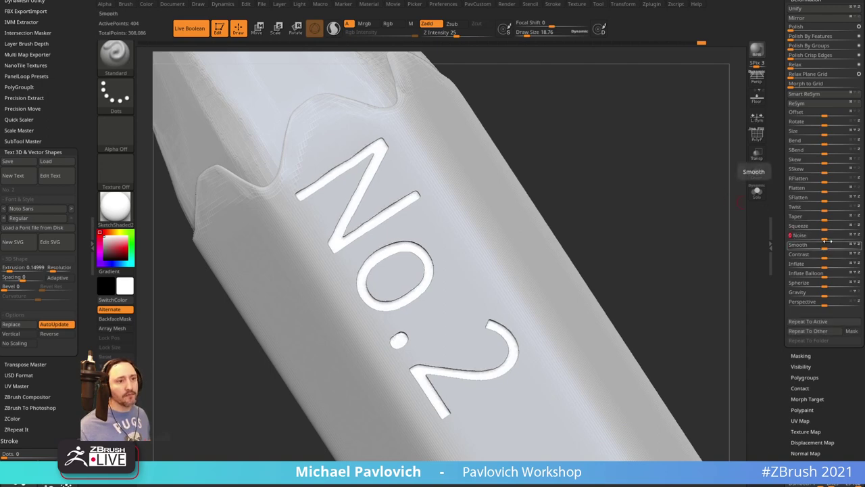
left_click(829, 238)
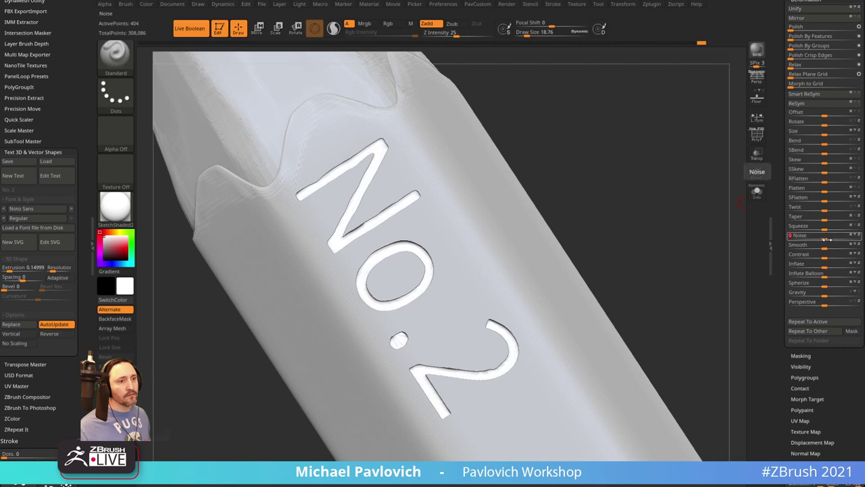
left_click(829, 238)
mouse_move(632, 238)
left_mouse_down()
mouse_move(630, 187)
mouse_move(636, 207)
mouse_move(512, 216)
mouse_move(622, 178)
mouse_move(620, 189)
left_mouse_up()
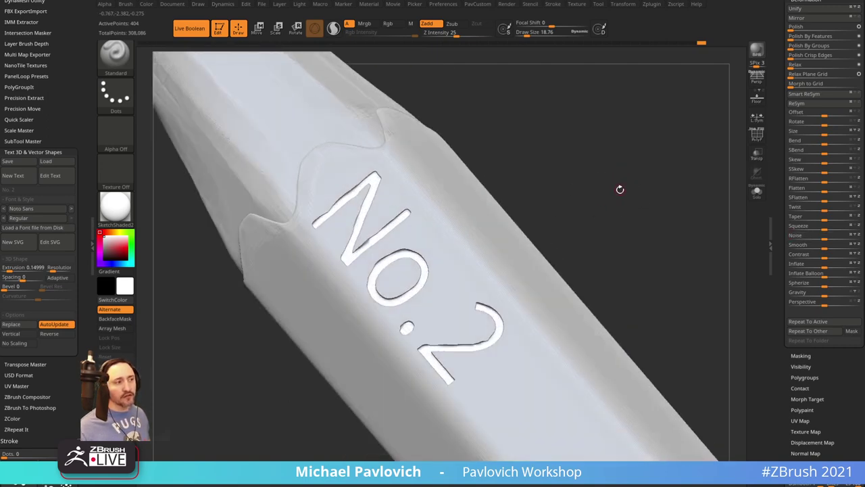
key("b")
key("m")
key("l")
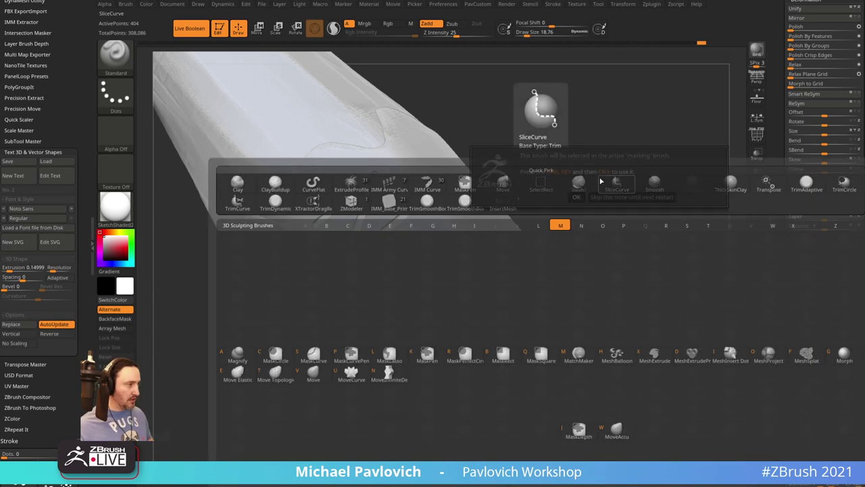
left_click(602, 201)
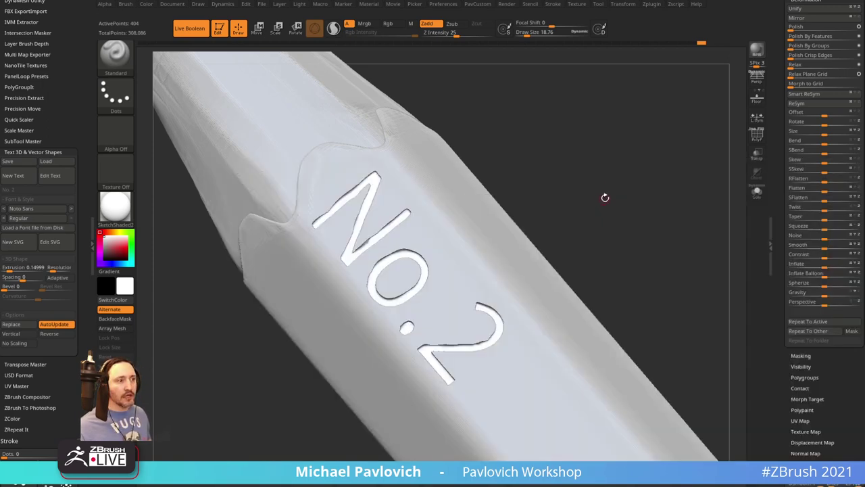
left_click_drag(605, 197, 619, 180)
Try painting the noise back out of the lettering with the Morph brush at a draw size of about 83
key("b")
key("m")
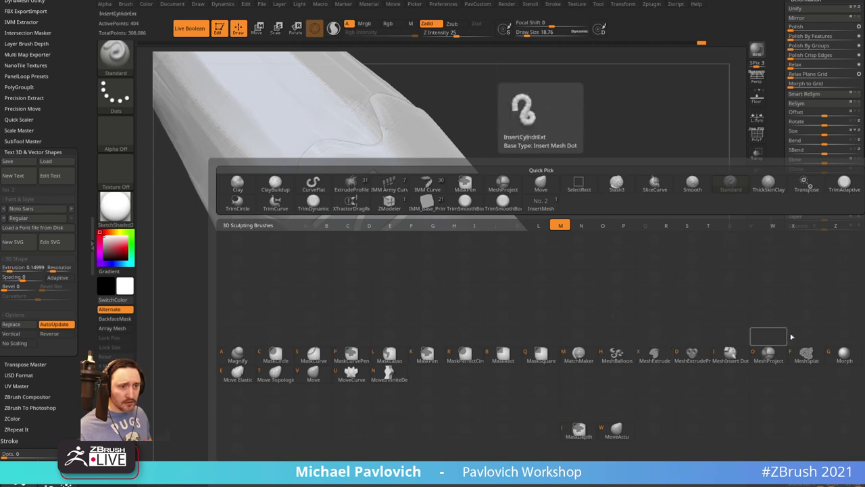
left_click(843, 356)
left_click_drag(549, 146, 563, 137)
key("s")
mouse_move(386, 254)
left_mouse_down()
mouse_move(396, 252)
mouse_move(376, 249)
left_mouse_up()
left_click_drag(491, 167, 473, 170)
left_click_drag(369, 210, 355, 199)
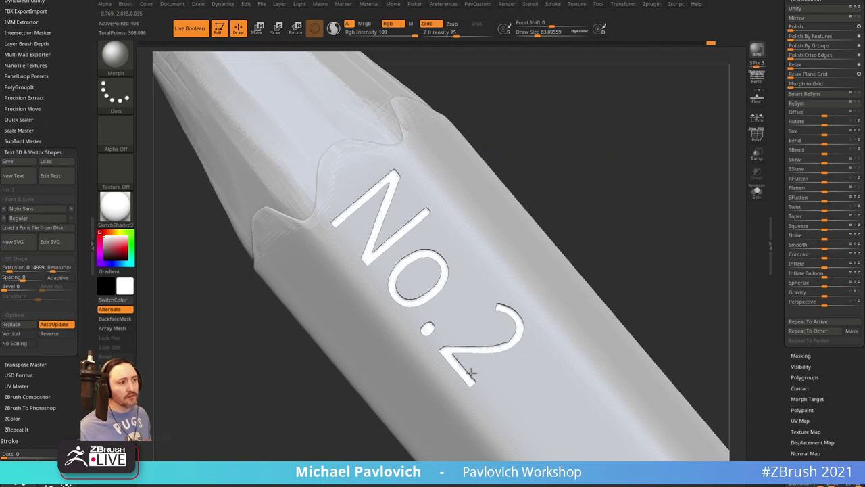
Roll the undo history back to before the Noise deformation and try the Morph brush on the lettering again
mouse_move(712, 43)
left_mouse_down()
mouse_move(643, 47)
mouse_move(696, 50)
left_mouse_up()
left_click(664, 46)
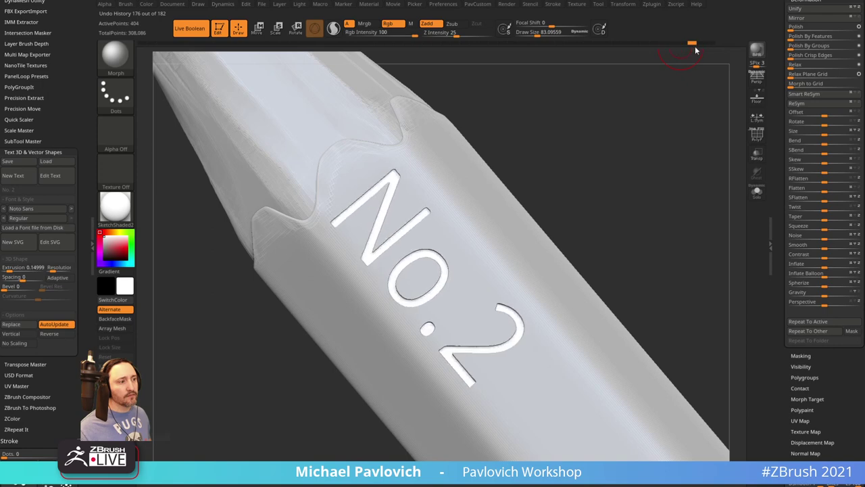
left_click_drag(632, 200, 636, 185, "alt")
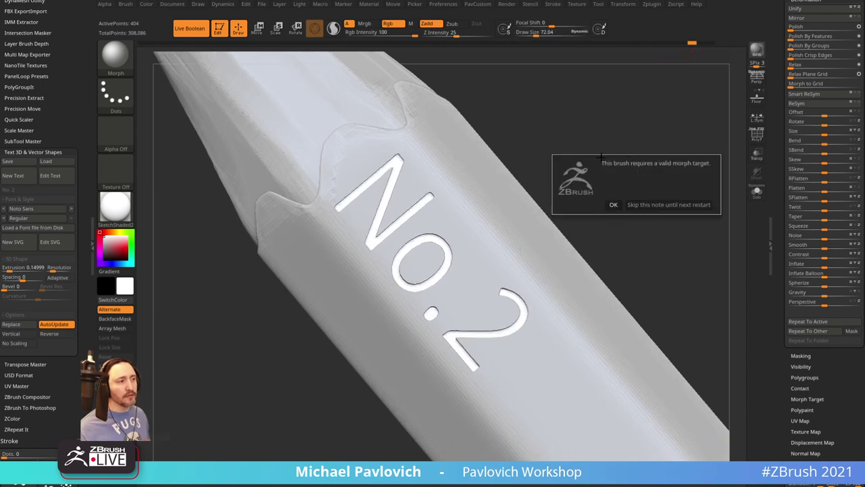
left_click(618, 205)
left_click_drag(613, 136, 630, 171, "alt")
left_click(430, 245)
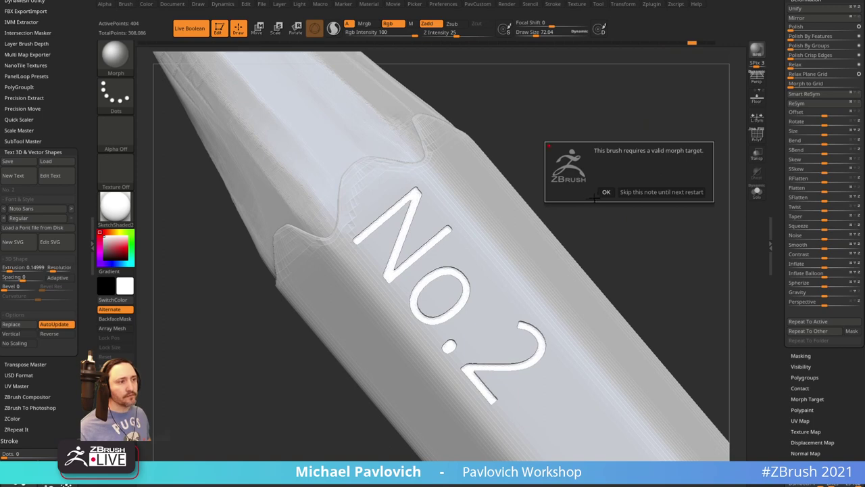
left_click(632, 195)
key("b")
key("s")
key("t")
left_click_drag(562, 178, 560, 171)
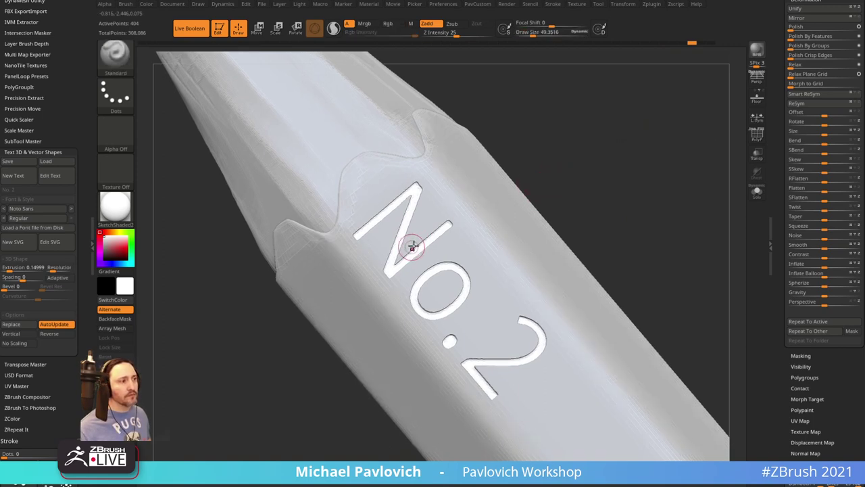
key("b")
key("m")
key("v")
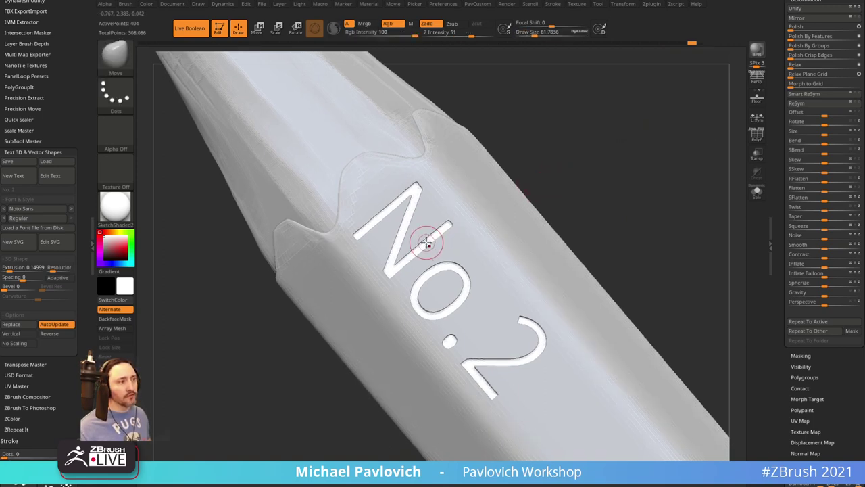
Pinch the strokes of the N and the o with the Pinch brush at a draw size of about 62
key("b")
key("p")
key("i")
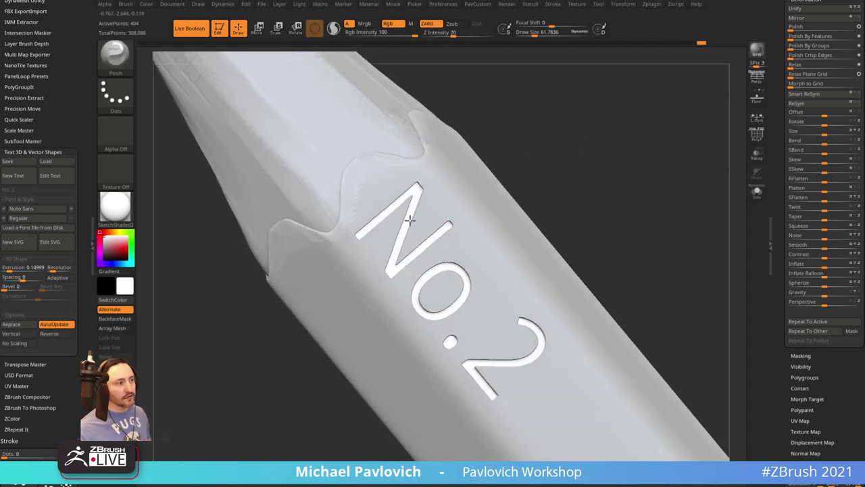
mouse_move(409, 220)
left_mouse_down()
mouse_move(392, 211)
mouse_move(361, 230)
left_mouse_up()
left_click_drag(473, 162, 447, 180)
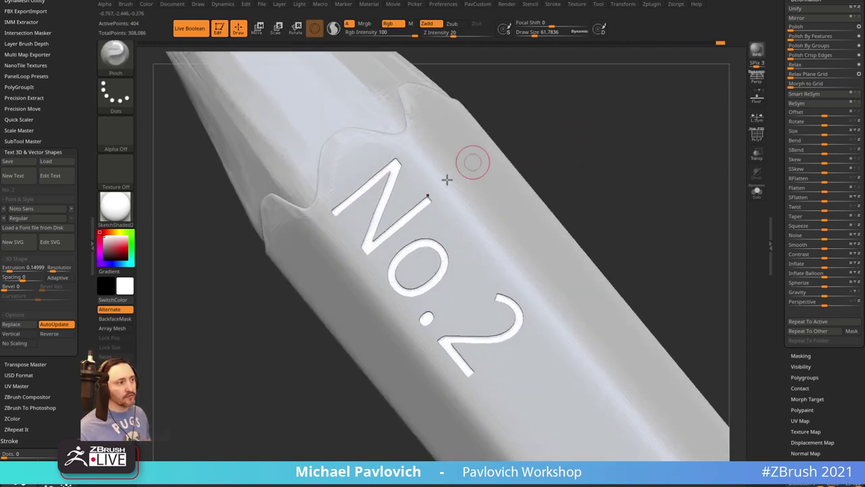
left_click_drag(576, 169, 541, 189)
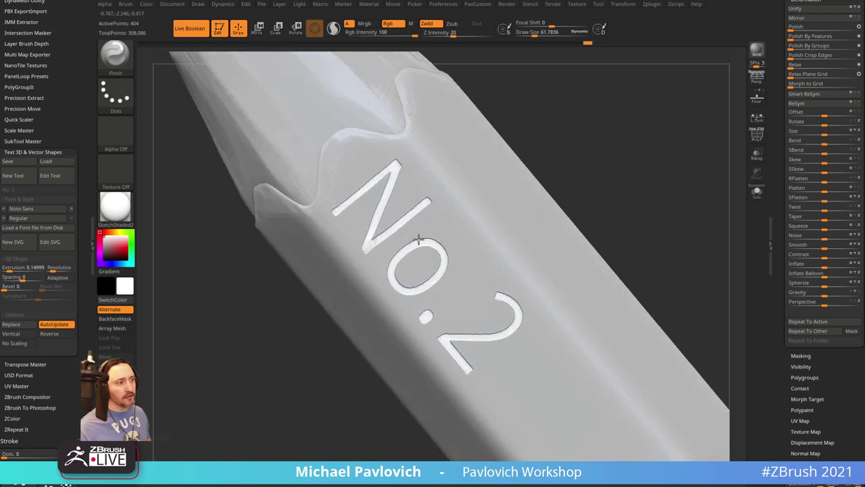
left_click_drag(416, 247, 430, 244)
left_click_drag(616, 207, 622, 186)
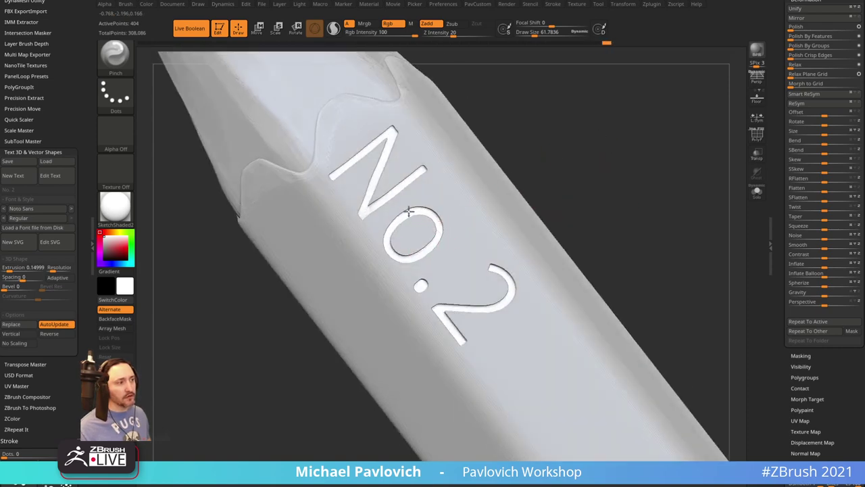
Shift the No. 2 lettering slightly along the gizmo's X axis to adjust how deeply it is engraved in the pencil
right_click_drag(425, 209, 586, 210)
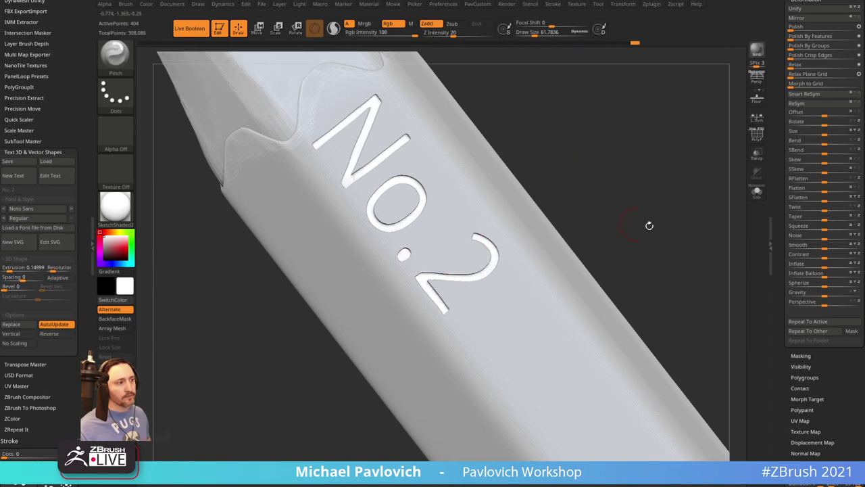
left_click_drag(649, 225, 602, 156, "alt")
mouse_move(641, 205)
left_mouse_down("shift")
mouse_move(643, 214)
mouse_move(666, 208)
left_mouse_up("shift")
left_click_drag(782, 186, 781, 267)
left_click_drag(612, 261, 646, 267)
left_click_drag(645, 267, 665, 368, "alt")
key("w")
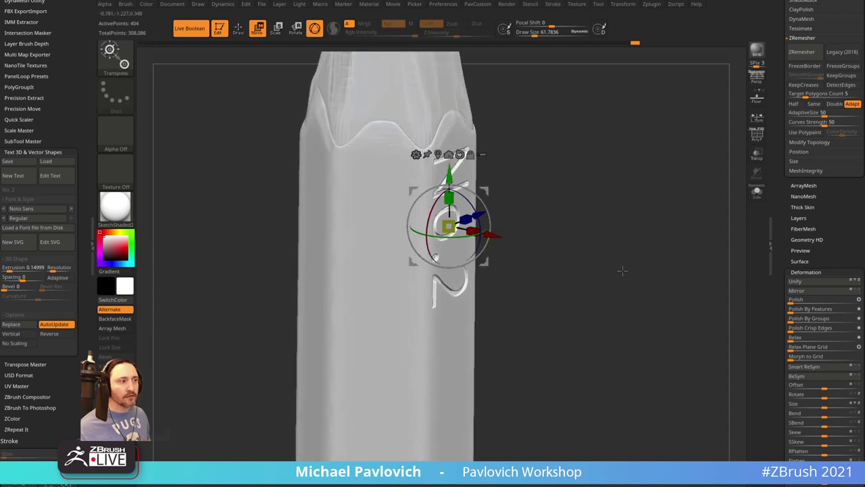
right_click_drag(629, 292, 620, 231, "ctrl")
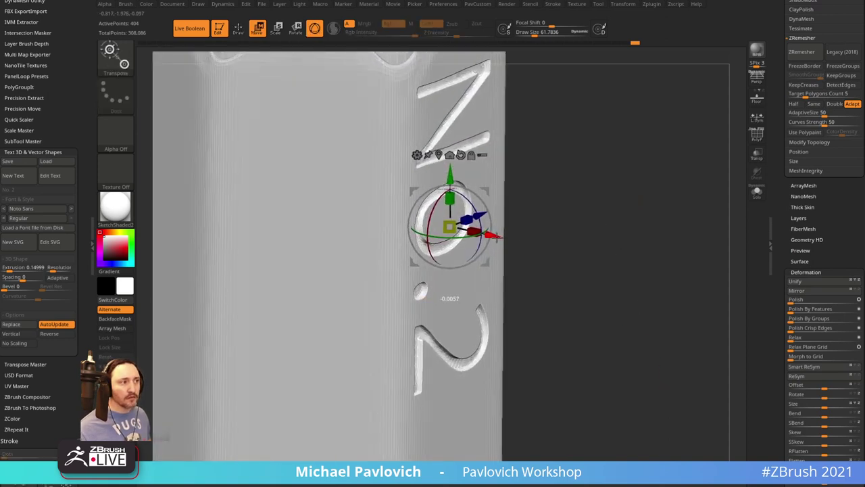
key("q")
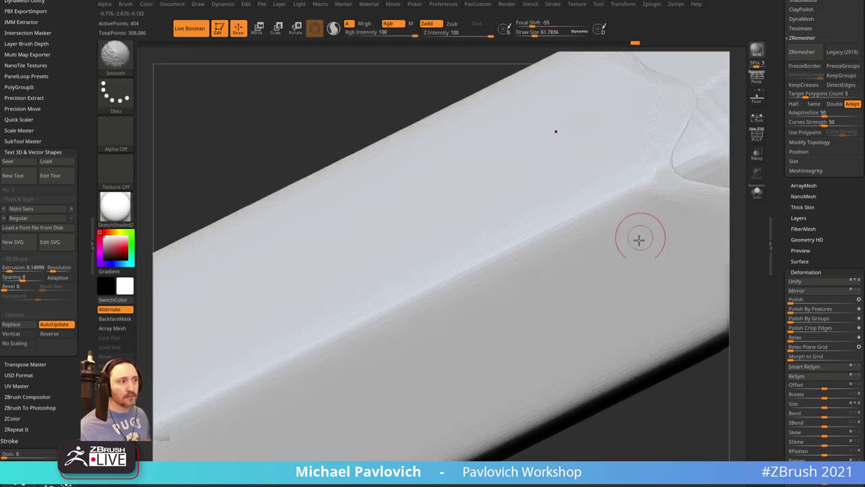
Examine the whole pencil with the sphere on its tip and compare it with the pencil carving reference images in the browser
right_click_drag(643, 399, 583, 288, "ctrl")
right_click_drag(584, 287, 705, 265, "alt")
right_click_drag(705, 265, 622, 339, "alt")
key("s")
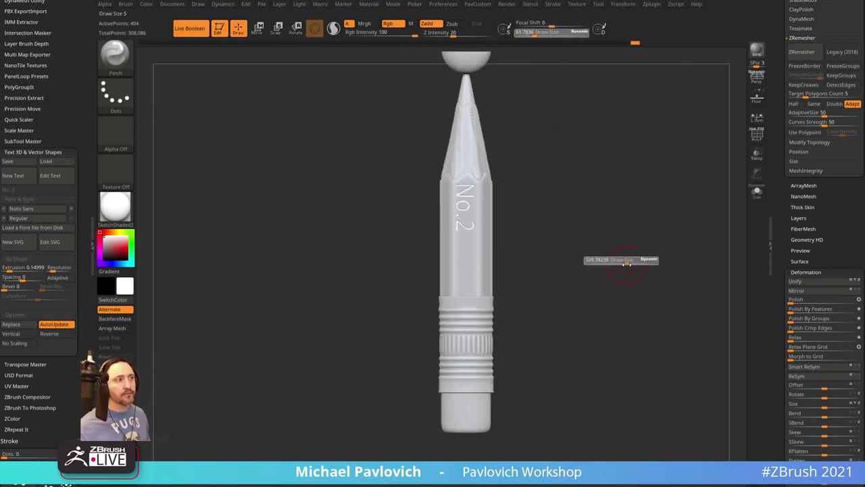
left_click(611, 263)
right_click_drag(620, 213, 619, 341, "alt")
left_click_drag(790, 239, 763, 296)
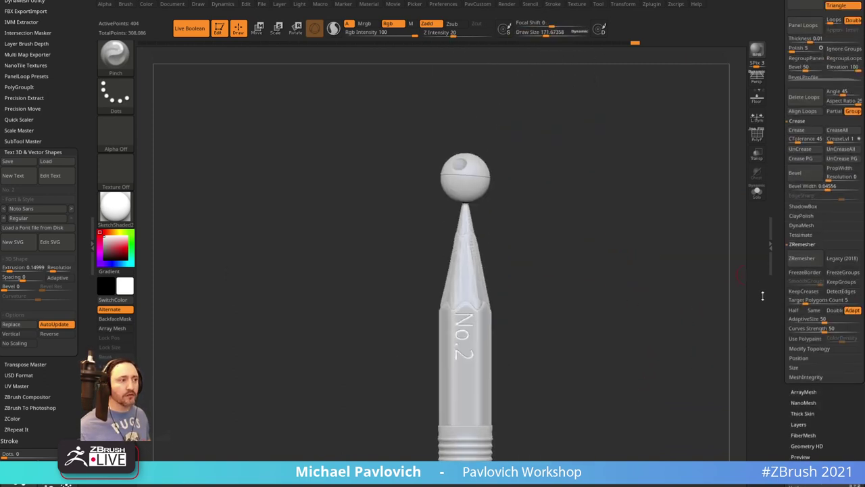
right_click_drag(632, 219, 657, 223, "ctrl")
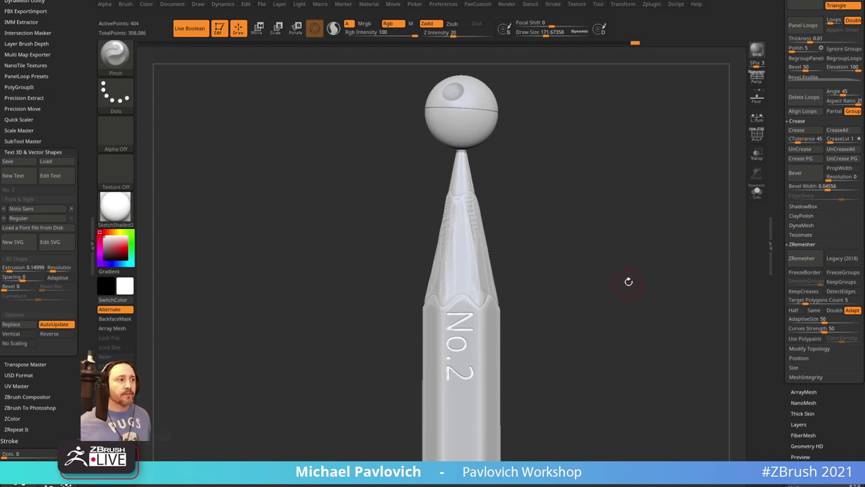
right_click_drag(532, 145, 527, 144)
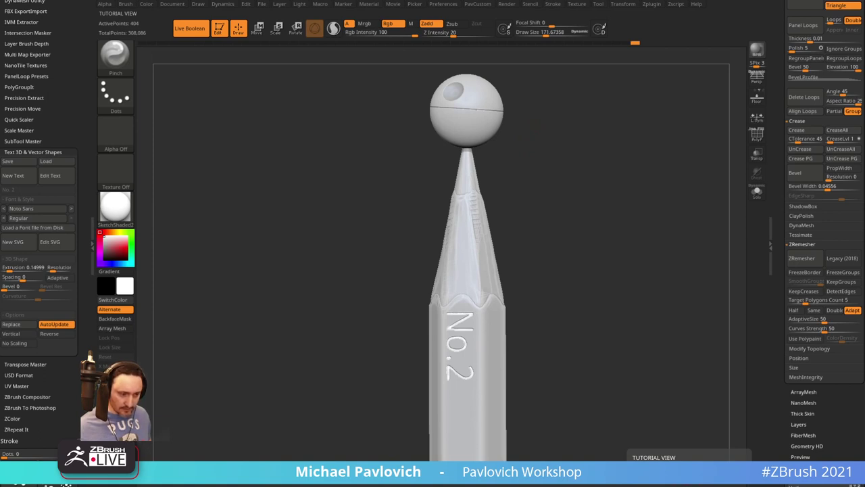
mouse_move(582, 484)
left_mouse_down()
mouse_move(557, 350)
mouse_move(463, 129)
left_mouse_up()
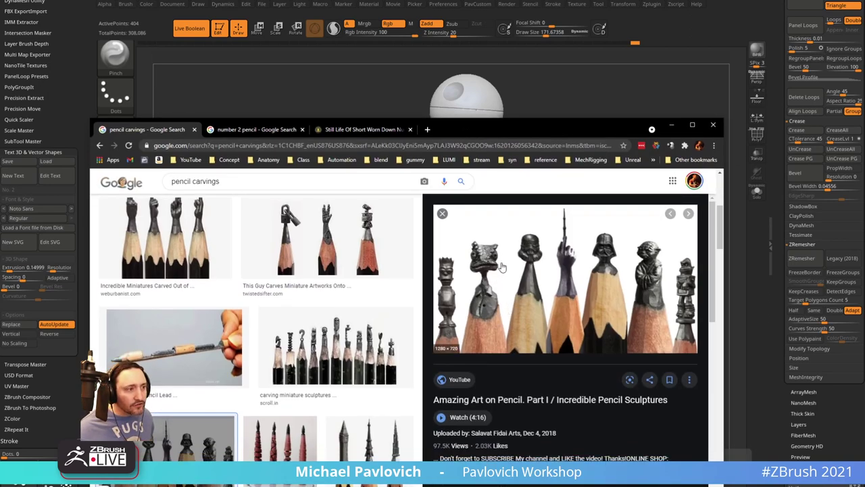
left_click_drag(563, 128, 562, 486)
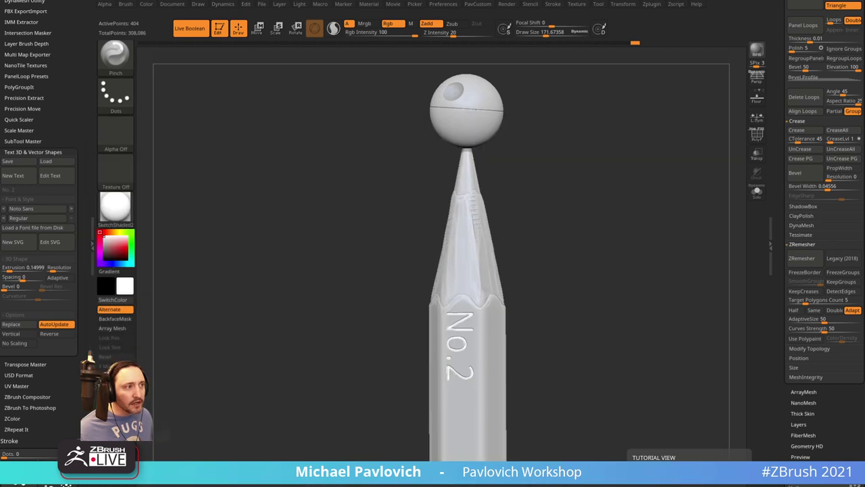
Make the graphite cone the active subtool and isolate it with its polyframe shown
left_click(469, 238, "alt")
left_click_drag(534, 177, 533, 267, "alt")
left_click(473, 203, "alt")
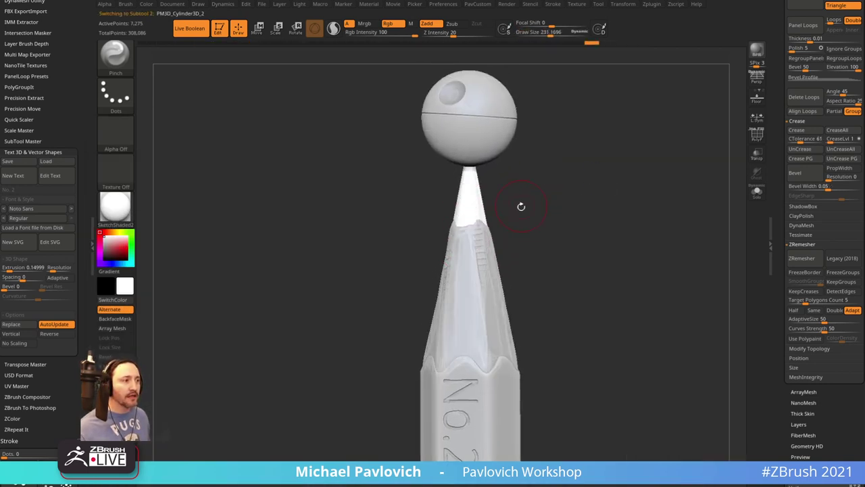
left_click(757, 134)
left_click_drag(665, 226, 535, 170)
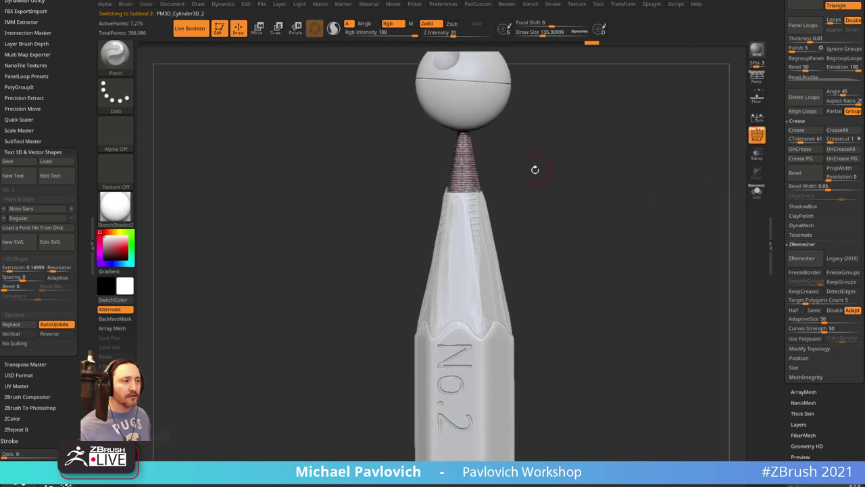
left_click(758, 192)
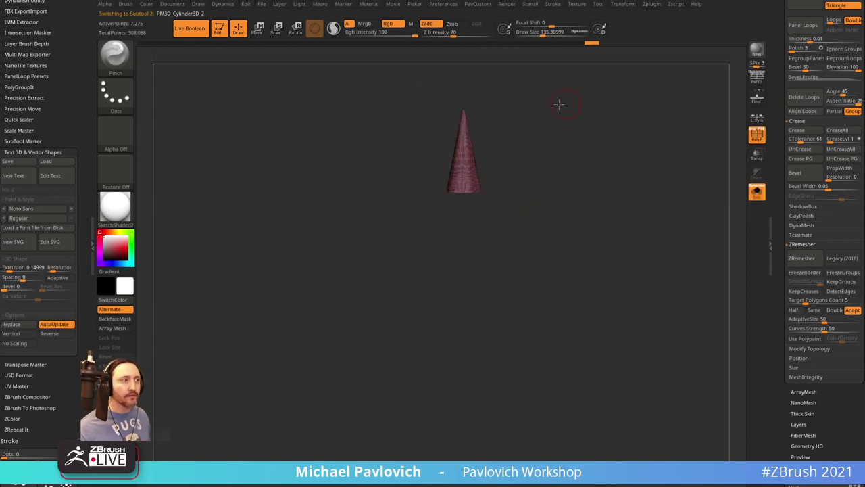
Place the unlocked gizmo at the graphite cone's tip, stretch the cone lengthwise, and show the other subtools without the polyframe
key("w")
left_click_drag(464, 93, 465, 46, "alt")
left_click_drag(541, 69, 489, 138, "alt")
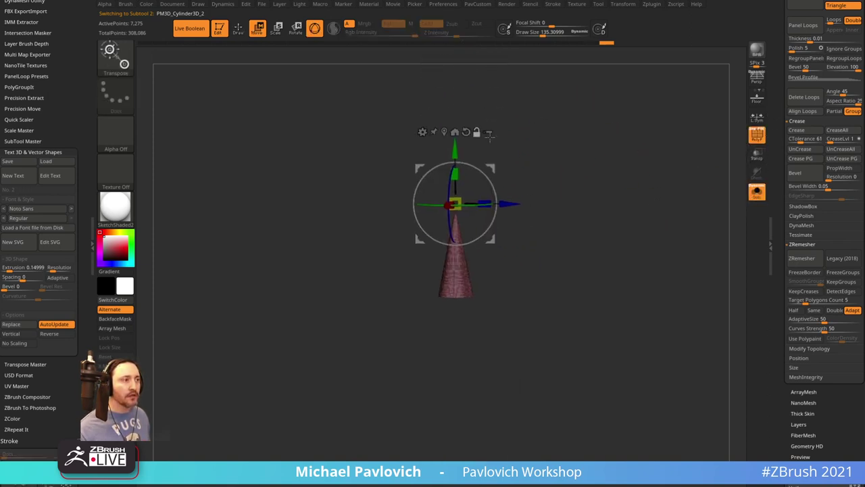
left_click(452, 131)
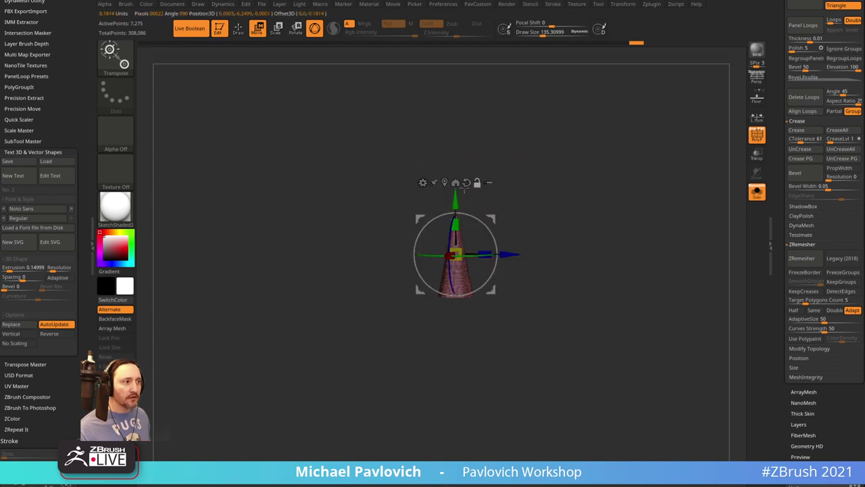
left_click_drag(457, 197, 457, 159, "alt")
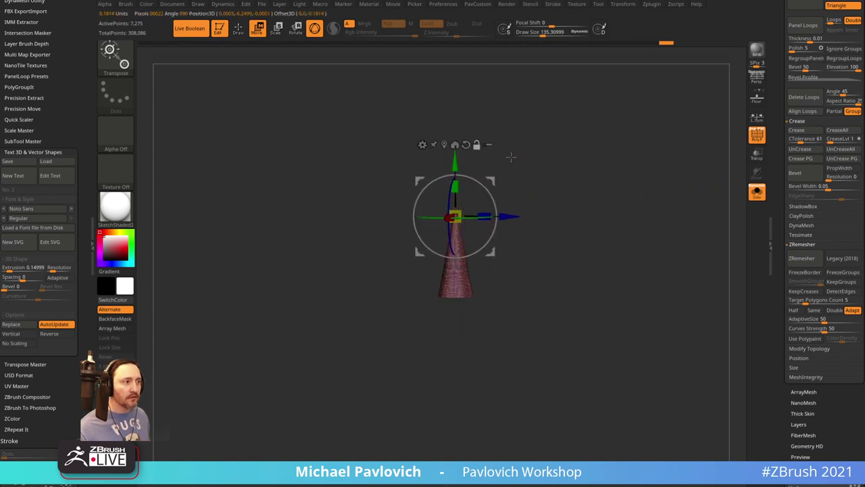
mouse_move(510, 158)
left_mouse_down("shift")
mouse_move(489, 165)
mouse_move(504, 169)
left_mouse_up("shift")
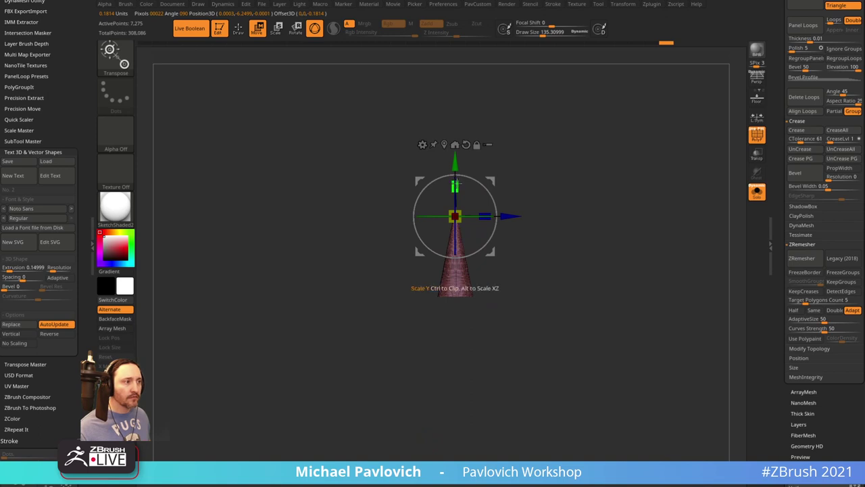
left_click_drag(456, 184, 455, 177)
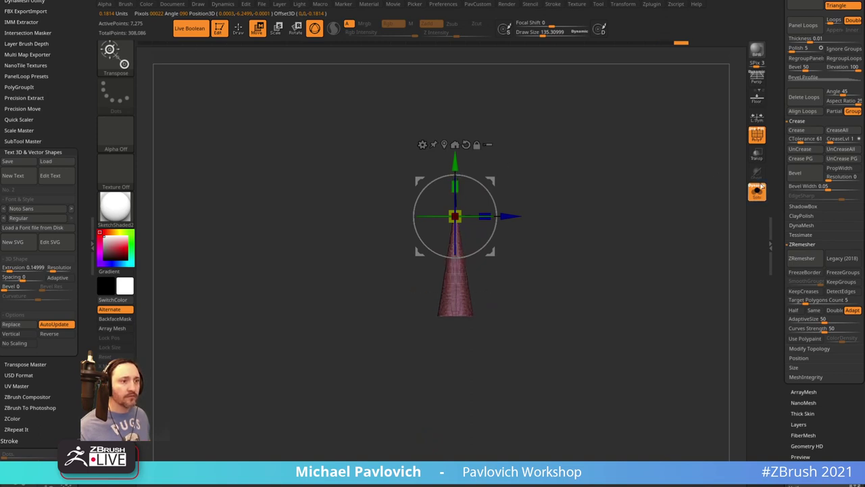
left_click(761, 187)
key("q")
key("shift+f")
Activate the carved wood subtool, set the material to StartupMaterial, and pull the wood's upper edge with the Move brush
left_click_drag(493, 309, 499, 268, "alt")
left_click(474, 290, "alt")
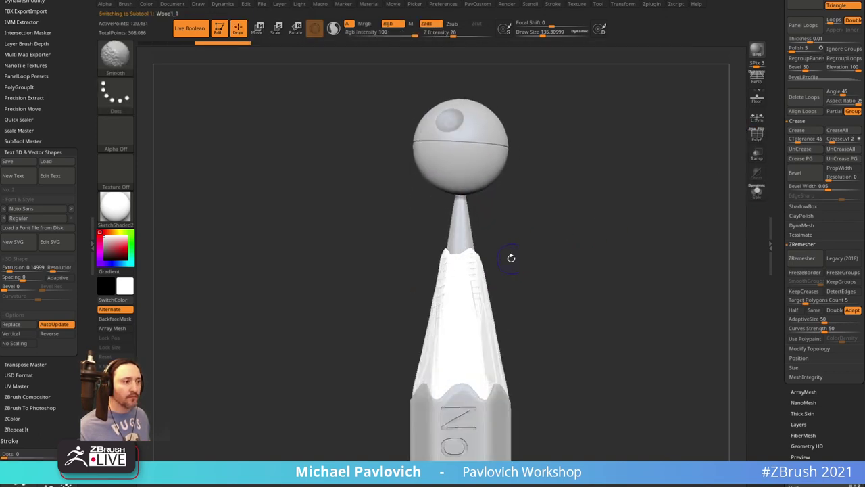
left_click(115, 206)
left_click(441, 256)
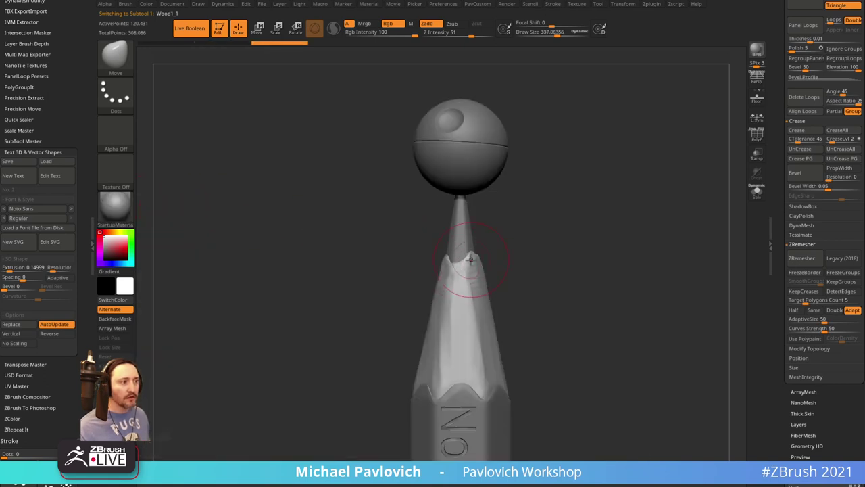
left_click_drag(471, 259, 471, 256)
mouse_move(572, 253)
left_mouse_down()
mouse_move(477, 271)
mouse_move(506, 259)
left_mouse_up()
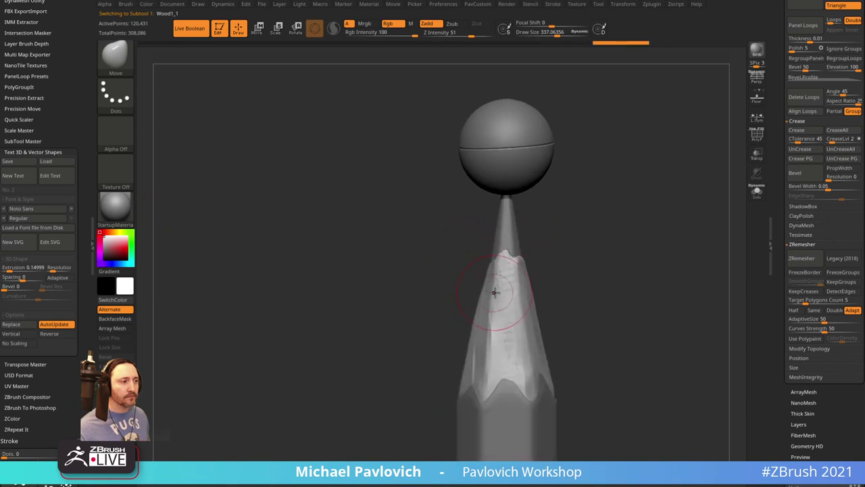
Isolate the graphite cone, widen its base with the Taper deformer, and fine-tune the taper against the surrounding wood
left_click(517, 248, "alt")
key("w")
left_click(757, 192)
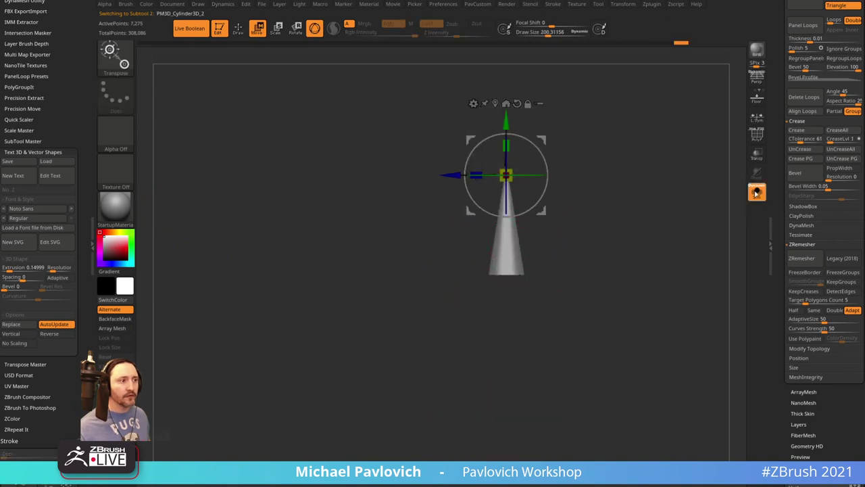
left_click(474, 104)
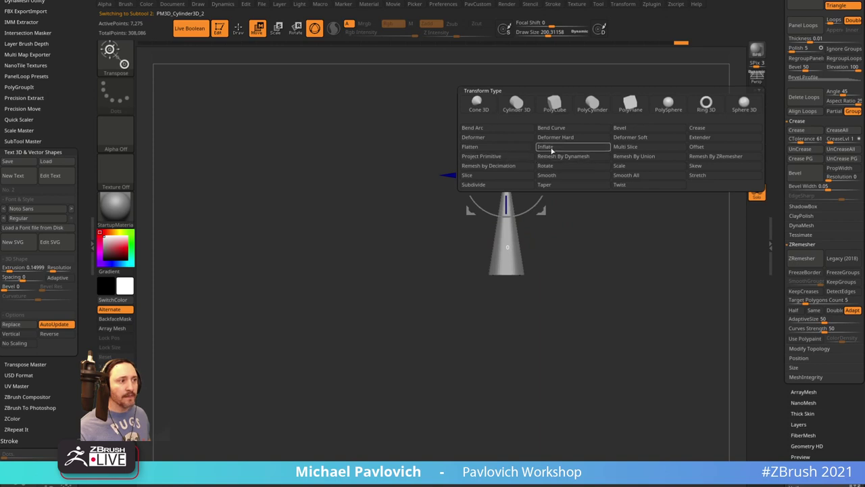
left_click(573, 184)
left_click_drag(557, 235, 506, 292)
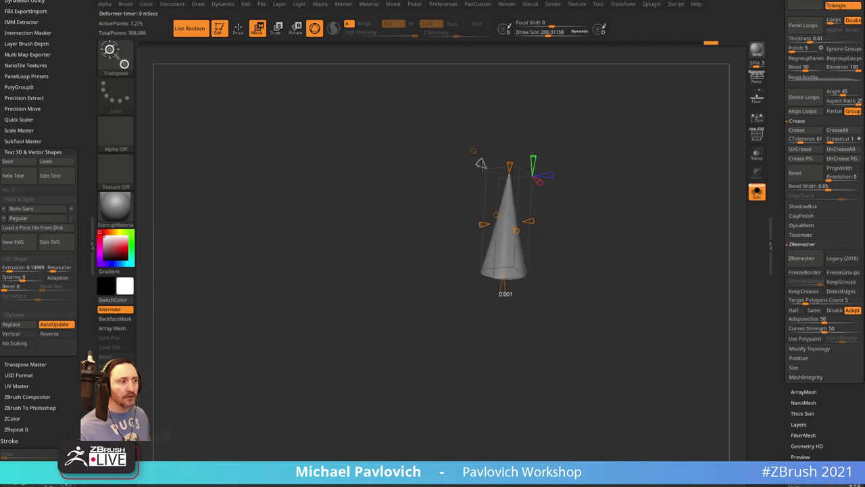
left_click_drag(599, 251, 641, 244, "shift")
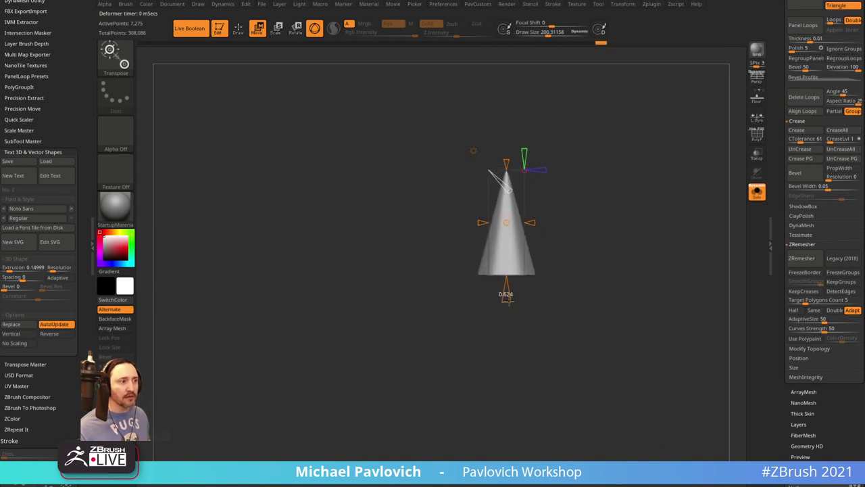
left_click(756, 192)
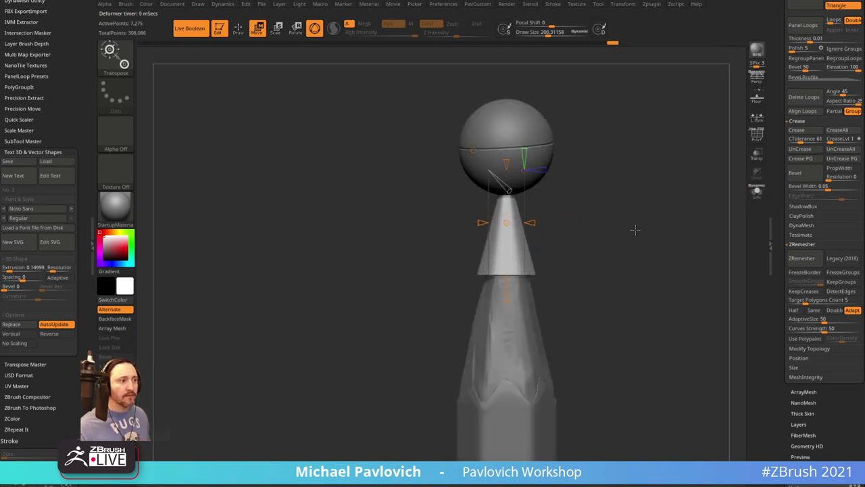
left_click_drag(497, 289, 504, 287)
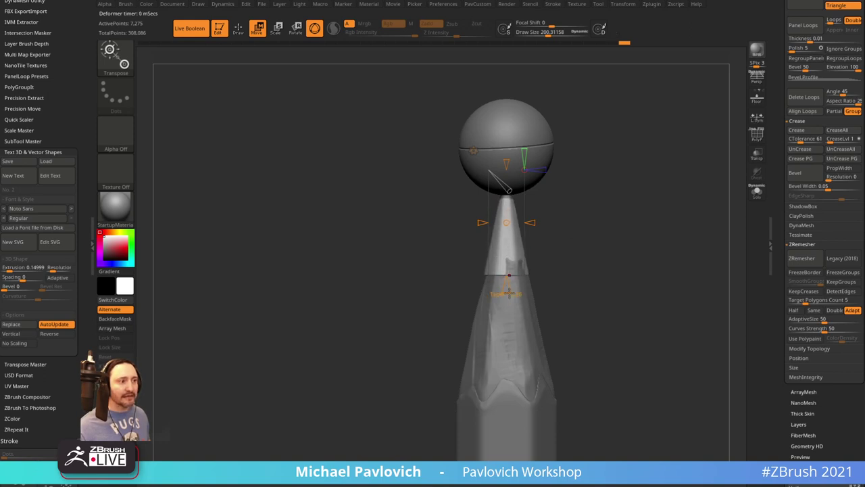
Pull the carved wood's upper edge over the widened graphite with the Move brush, reducing the draw size to about 271
key("q")
left_click(529, 315, "alt")
key("w")
left_click_drag(592, 278, 526, 284, "alt")
key("q")
left_click_drag(451, 292, 453, 281)
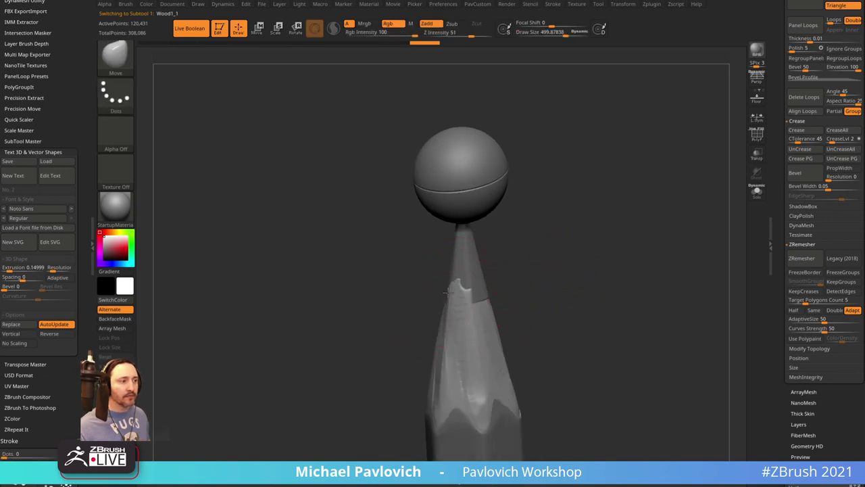
left_click_drag(542, 289, 482, 283)
key("bracketleft")
left_click_drag(543, 287, 482, 282)
key("bracketleft")
left_click_drag(559, 278, 505, 273)
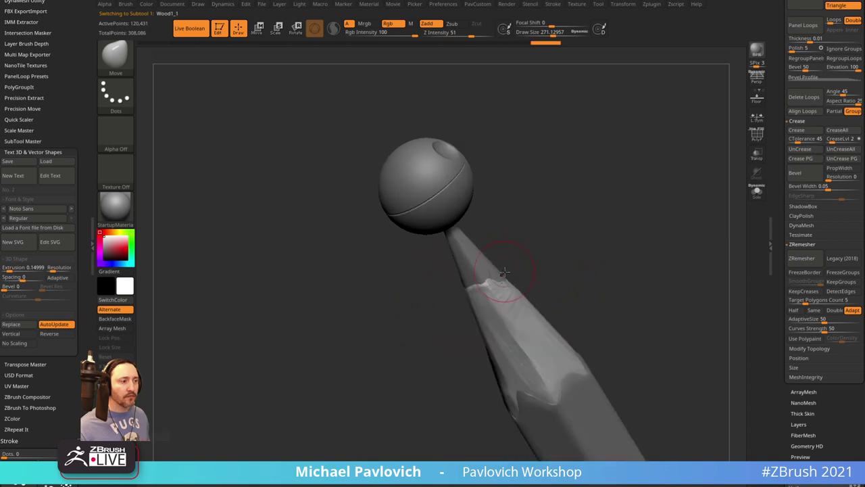
Reshape the jagged points of the wood's edge around the other sides of the graphite at a draw size of about 271
left_click_drag(530, 241, 490, 289)
mouse_move(504, 254)
left_mouse_down()
mouse_move(497, 249)
mouse_move(493, 284)
left_mouse_up()
left_click_drag(492, 337, 519, 374)
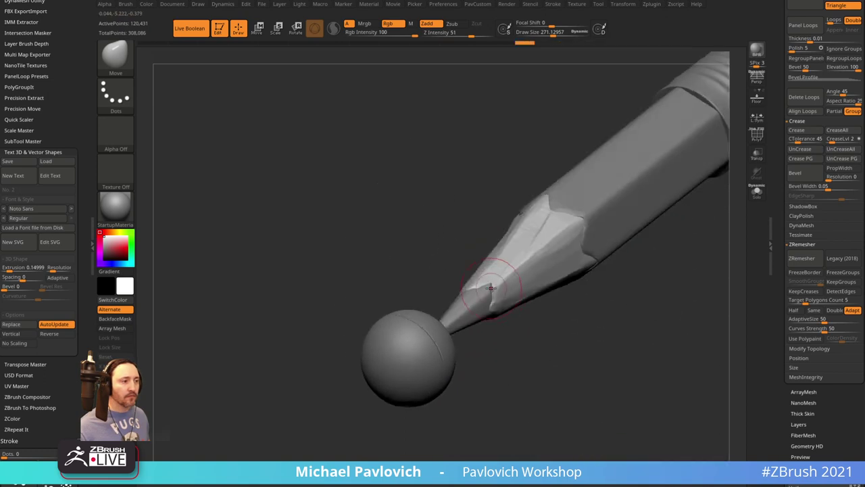
left_click_drag(491, 289, 488, 285)
left_click_drag(498, 342, 520, 372)
mouse_move(490, 288)
left_mouse_down()
mouse_move(574, 221)
mouse_move(568, 284)
mouse_move(518, 263)
left_mouse_up()
Try the TrimDynamic brush on the carved wood and switch to the Standard brush at a draw size of about 116
key("b")
key("t")
key("d")
mouse_move(513, 223)
left_mouse_down()
mouse_move(534, 245)
mouse_move(464, 312)
mouse_move(415, 316)
mouse_move(425, 303)
left_mouse_up()
key("s")
left_click_drag(494, 277, 480, 251)
key("b")
key("s")
key("t")
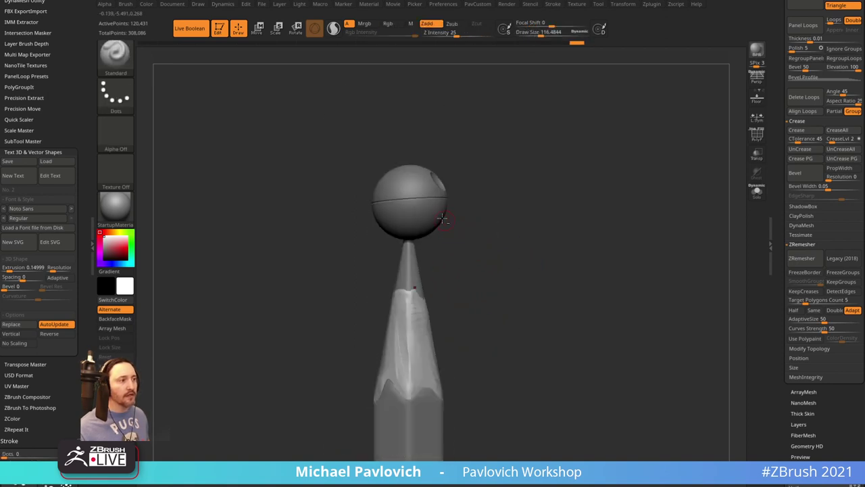
Flatten the carved wood's facets below the graphite with the TrimSmoothBorder brush at draw sizes of about 212 to 257
left_click(440, 215, "alt")
mouse_move(516, 200)
left_mouse_down("alt")
mouse_move(527, 214)
mouse_move(487, 195)
mouse_move(503, 238)
left_mouse_up("alt")
key("b")
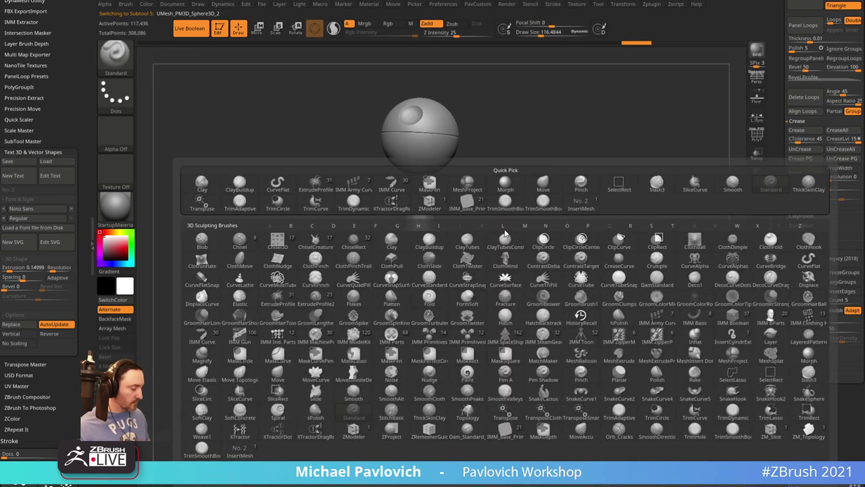
key("t")
left_click(203, 449)
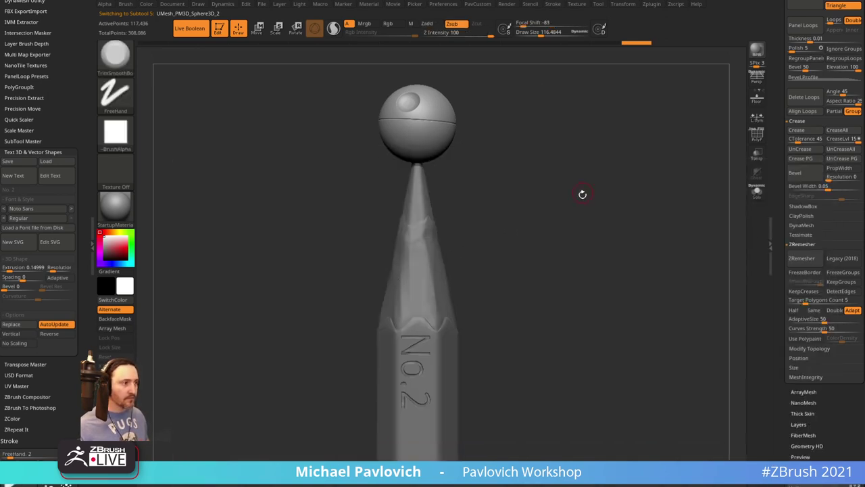
left_click(421, 256, "alt")
left_click_drag(411, 255, 426, 291)
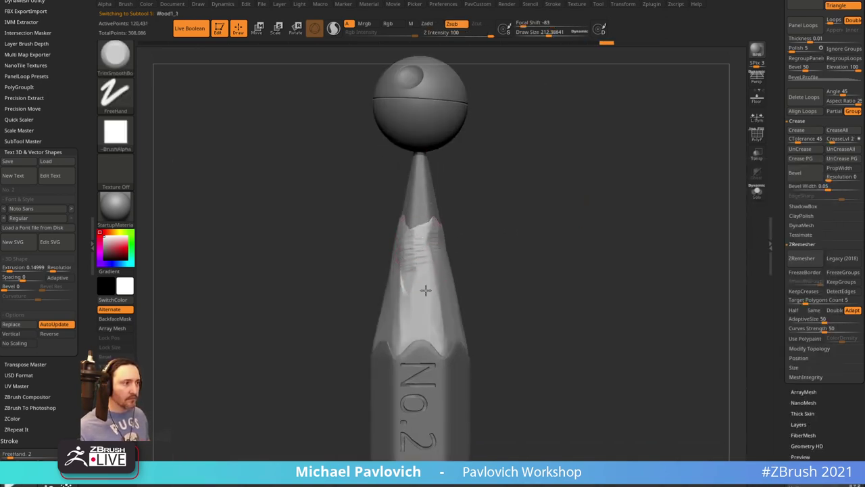
mouse_move(488, 235)
left_mouse_down()
mouse_move(487, 255)
mouse_move(459, 258)
mouse_move(425, 245)
mouse_move(421, 269)
left_mouse_up()
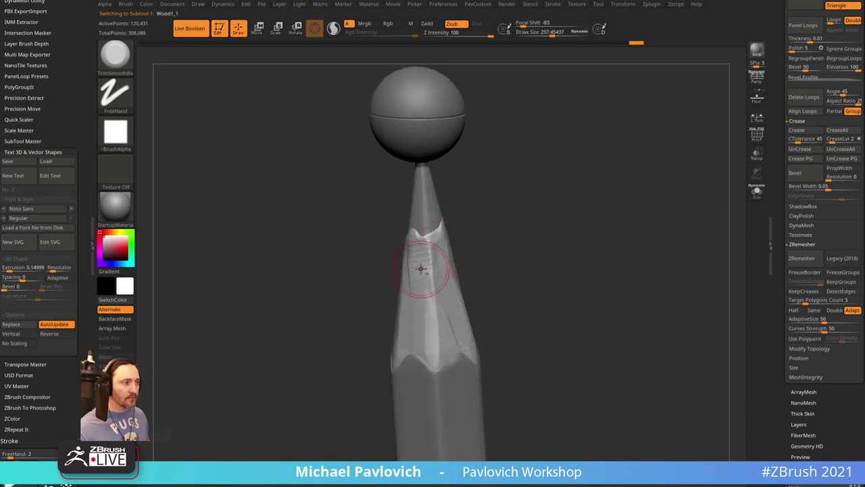
mouse_move(473, 264)
left_mouse_down()
mouse_move(440, 268)
mouse_move(420, 284)
left_mouse_up()
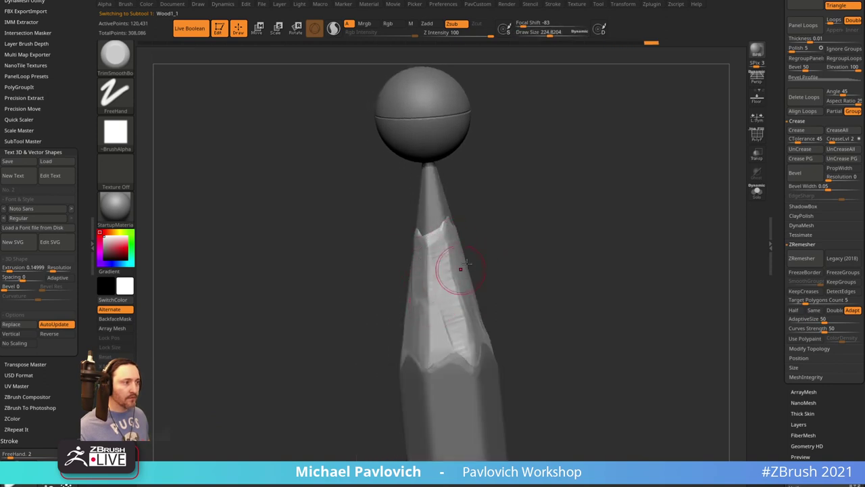
mouse_move(495, 258)
left_mouse_down()
mouse_move(457, 261)
mouse_move(478, 325)
mouse_move(448, 291)
left_mouse_up()
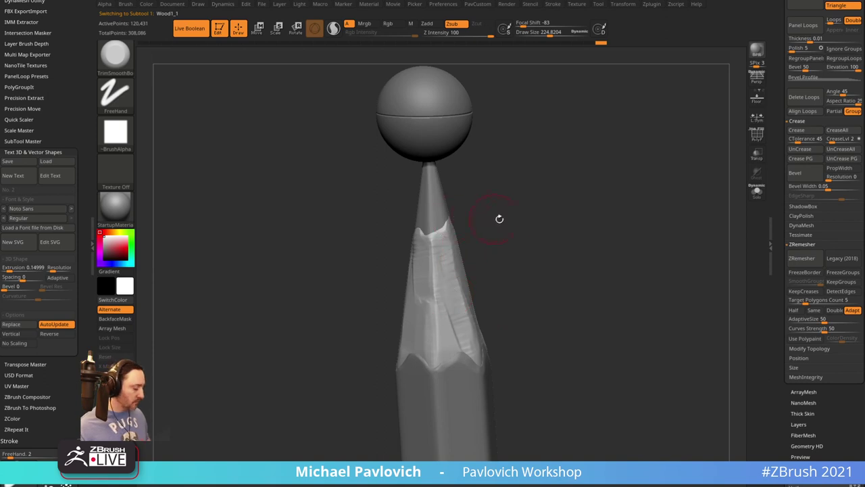
Plane the carved wood's facets further with the TrimDynamic brush at a draw size of about 225
left_click_drag(500, 219, 534, 221)
key("b")
key("t")
key("d")
key("s")
left_click_drag(433, 288, 419, 252)
right_click_drag(448, 311, 464, 240)
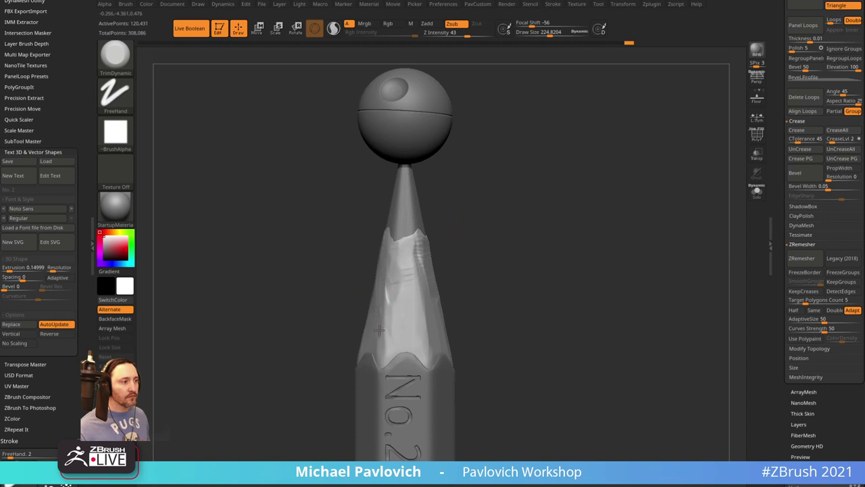
mouse_move(469, 123)
left_mouse_down("alt")
mouse_move(477, 186)
mouse_move(507, 157)
mouse_move(494, 129)
mouse_move(496, 163)
left_mouse_up("alt")
Scale the sphere on the pencil's point down uniformly to roughly half its size
key("b")
key("m")
key("v")
left_click(440, 193, "alt")
key("w")
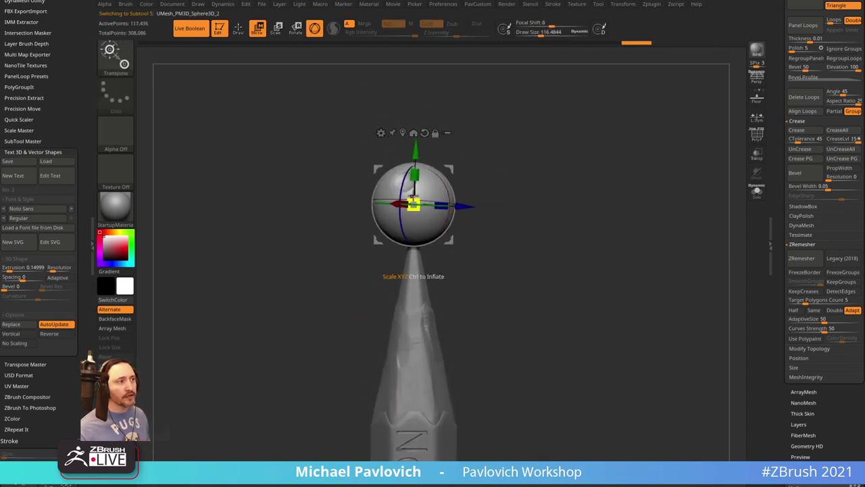
left_click_drag(418, 200, 409, 206)
key("q")
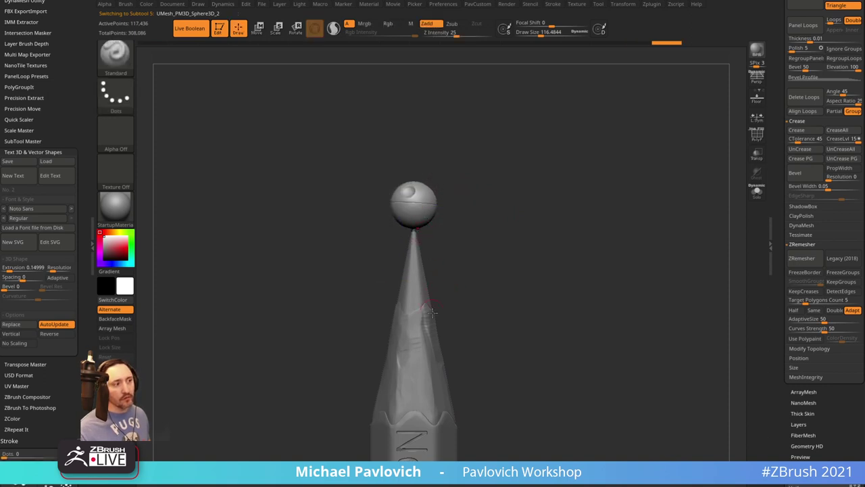
Lower the sphere slightly onto the graphite's point and check its seating from several angles
key("w")
mouse_move(425, 147)
left_mouse_down()
mouse_move(425, 265)
mouse_move(443, 207)
mouse_move(449, 135)
mouse_move(449, 146)
left_mouse_up()
right_click_drag(449, 147, 486, 144)
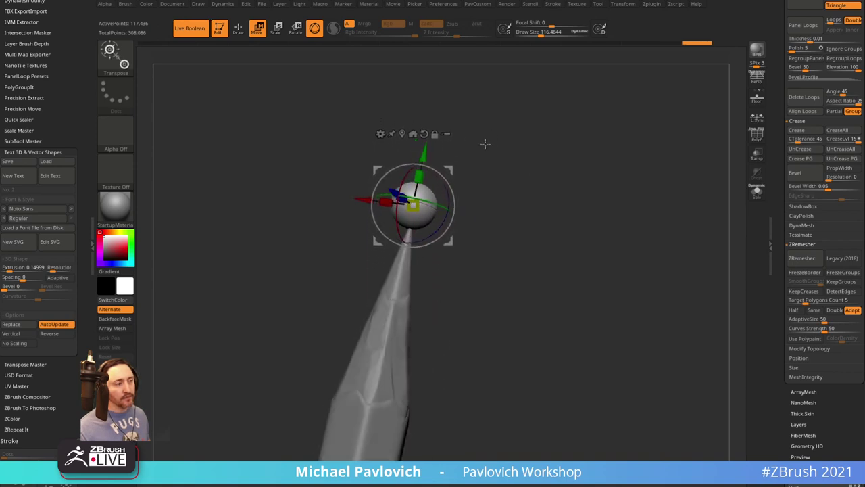
mouse_move(485, 143)
left_mouse_down()
mouse_move(503, 268)
mouse_move(561, 176)
mouse_move(549, 155)
left_mouse_up()
key("q")
key("w")
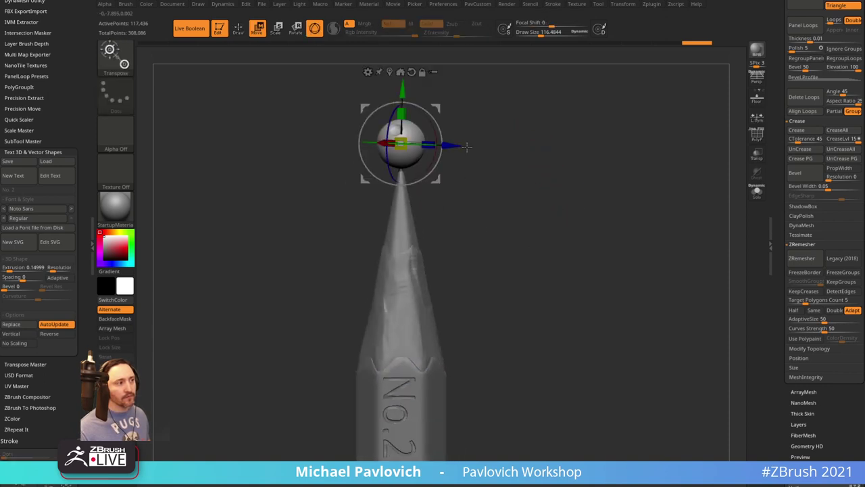
left_click_drag(403, 90, 403, 100)
key("q")
mouse_move(551, 210)
left_mouse_down("alt")
mouse_move(552, 218)
mouse_move(566, 213)
mouse_move(568, 203)
left_mouse_up("alt")
key("w")
key("q")
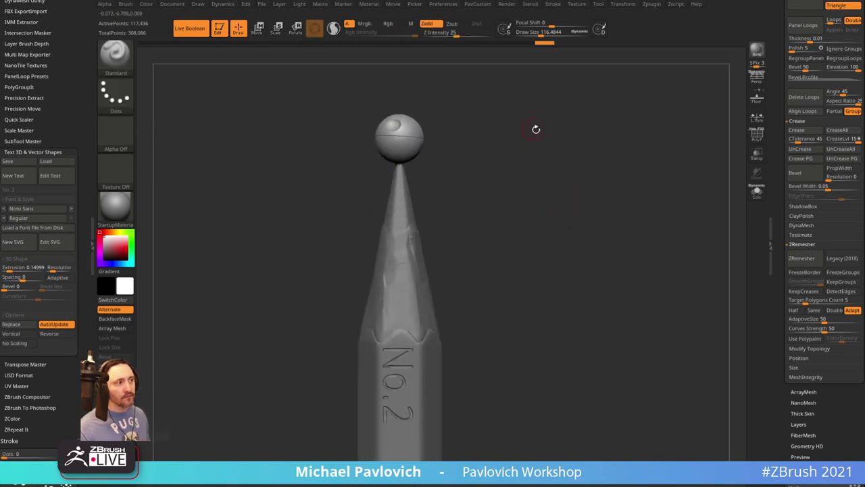
mouse_move(534, 129)
left_mouse_down()
mouse_move(573, 201)
mouse_move(494, 214)
mouse_move(556, 206)
mouse_move(629, 226)
mouse_move(589, 191)
mouse_move(543, 224)
mouse_move(555, 221)
left_mouse_up()
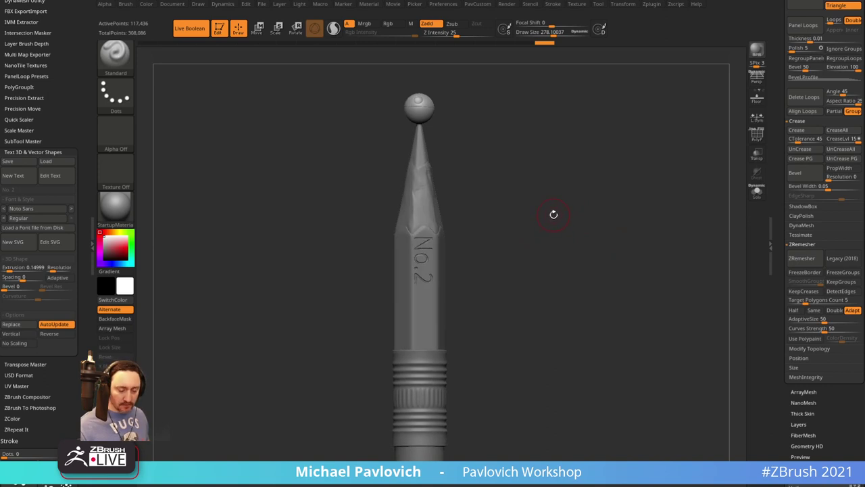
mouse_move(585, 204)
left_mouse_down()
mouse_move(537, 245)
mouse_move(575, 242)
mouse_move(528, 245)
mouse_move(537, 245)
left_mouse_up()
key("s")
key("s")
key("f")
key("f")
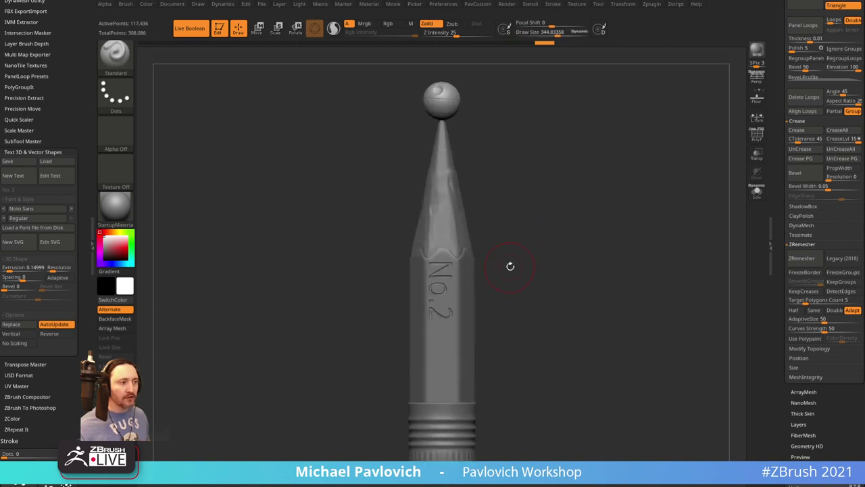
Duplicate the hexagonal wood body Wood1 and delete the copy
left_click(446, 279, "alt")
key("f")
left_click_drag(573, 253, 550, 255)
key("s")
mouse_move(515, 283)
left_mouse_down()
mouse_move(559, 278)
mouse_move(592, 258)
left_mouse_up()
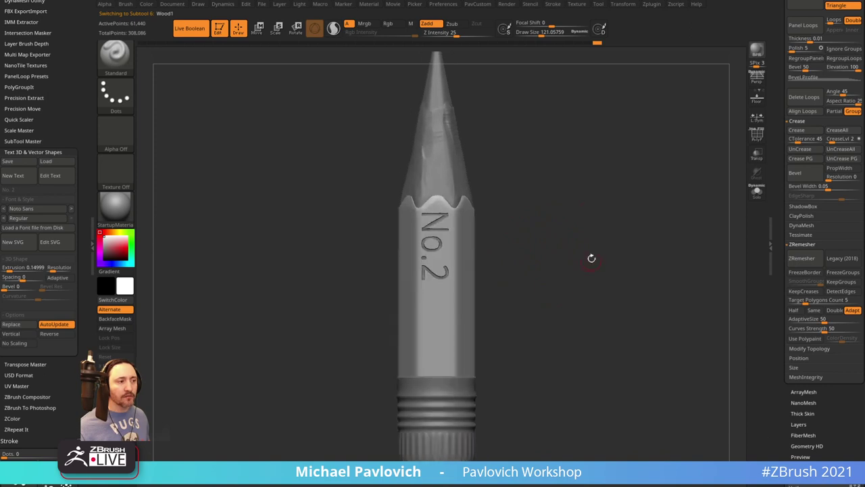
scroll(782, 205, "up", 15)
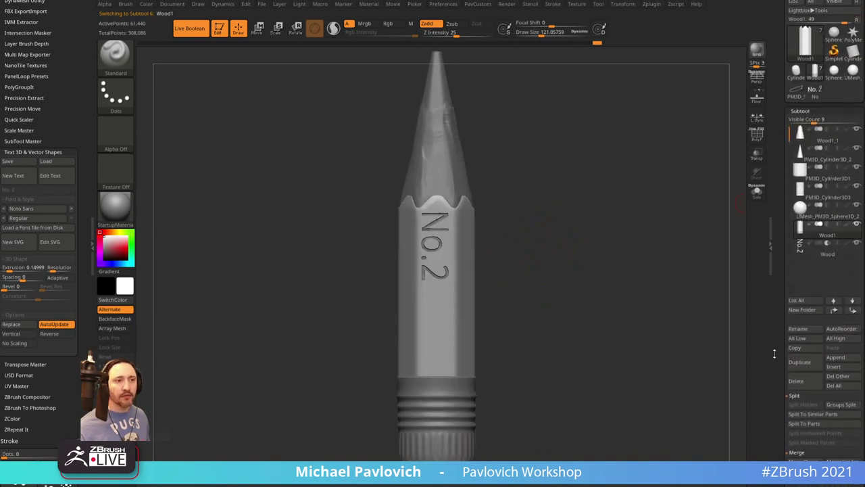
mouse_move(833, 238)
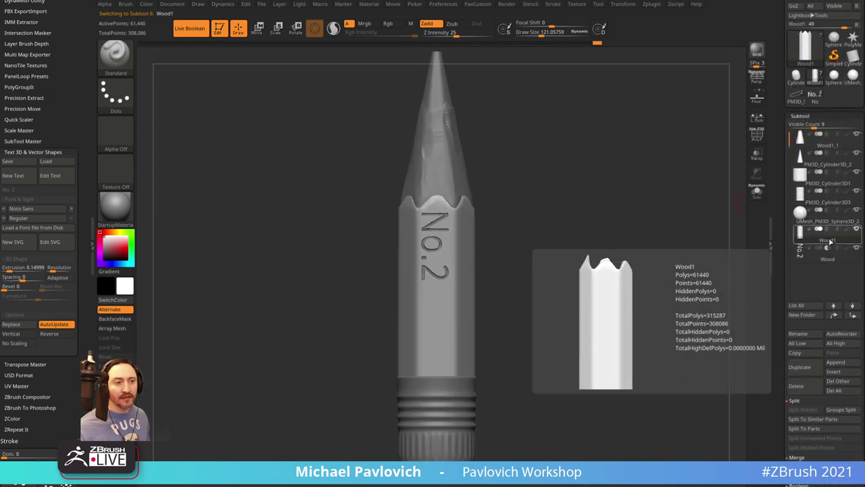
left_click(819, 362)
left_click(833, 255)
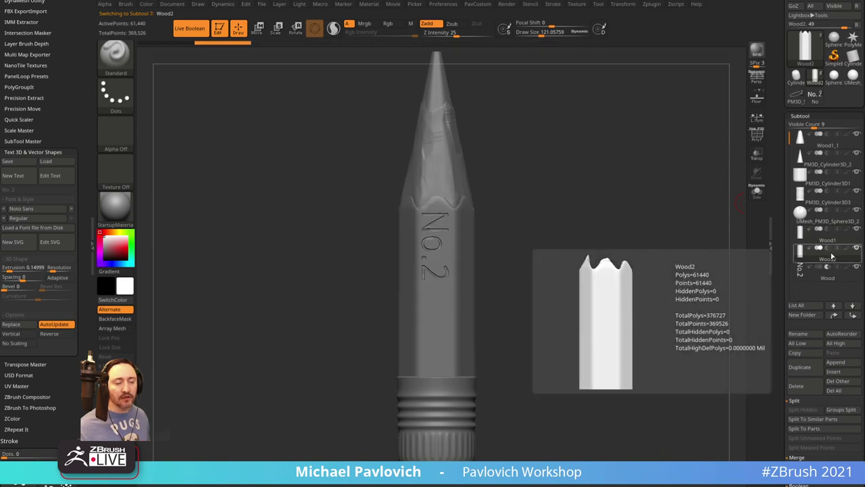
left_click(803, 387)
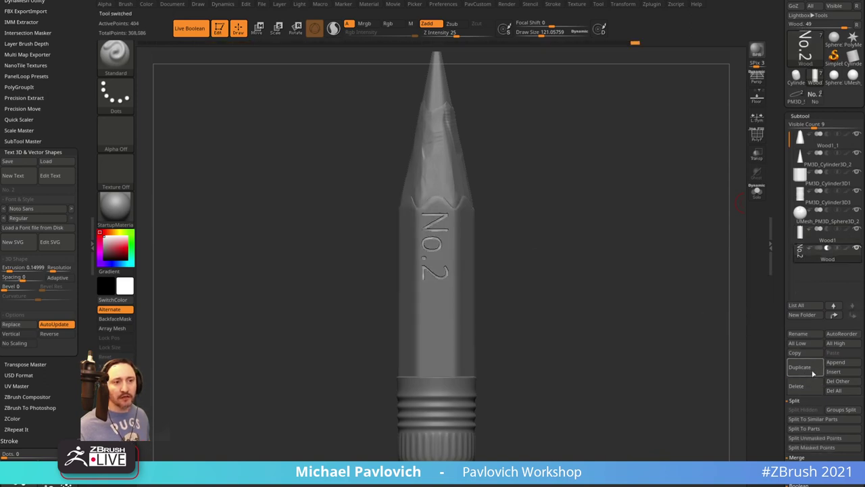
Hide every subtool except the Wood1 body and the subtractive No. 2 lettering
left_click(849, 239)
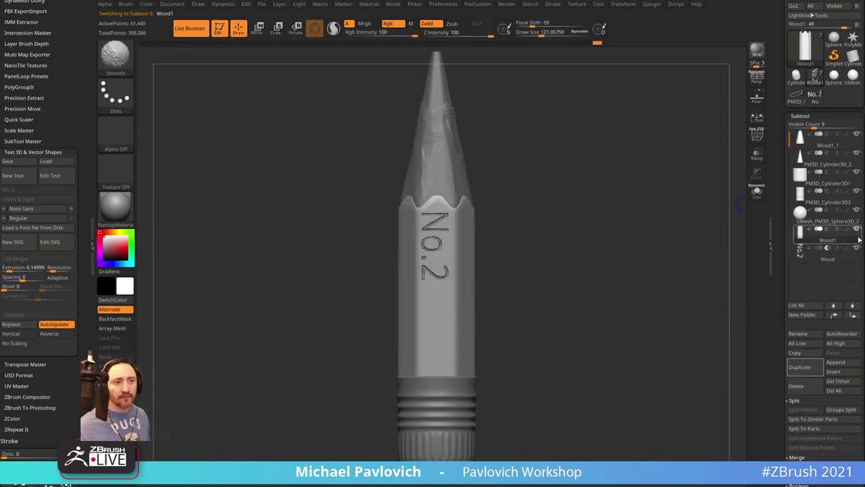
left_click(857, 230)
left_click(836, 261)
left_click(857, 248)
left_click(857, 230)
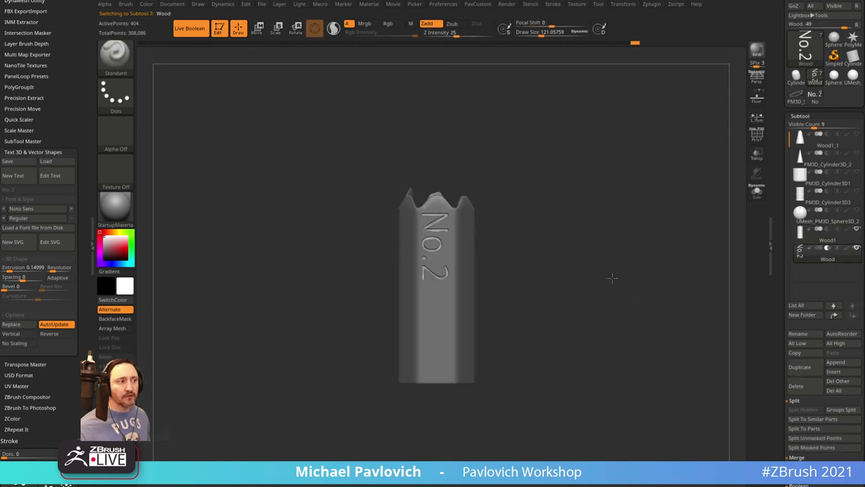
left_click_drag(611, 278, 607, 223)
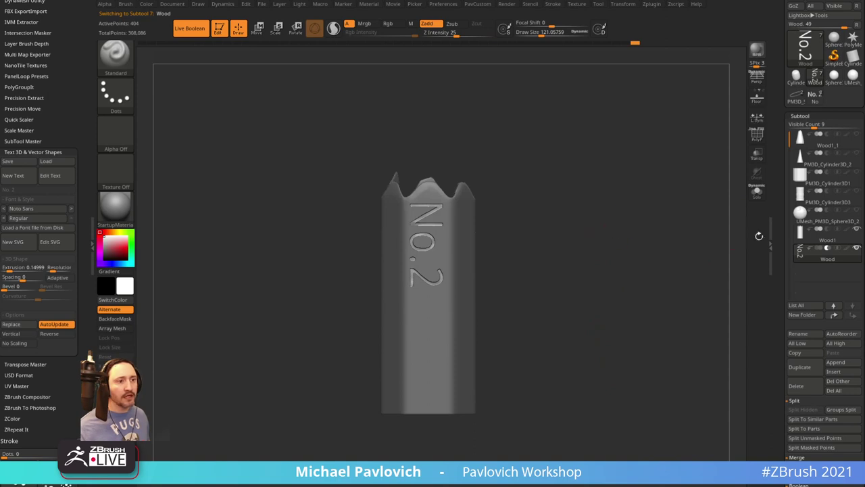
Make a Boolean mesh from the visible body and lettering and append UMesh_Wood1 as a subtool
scroll(783, 224, "down", 5)
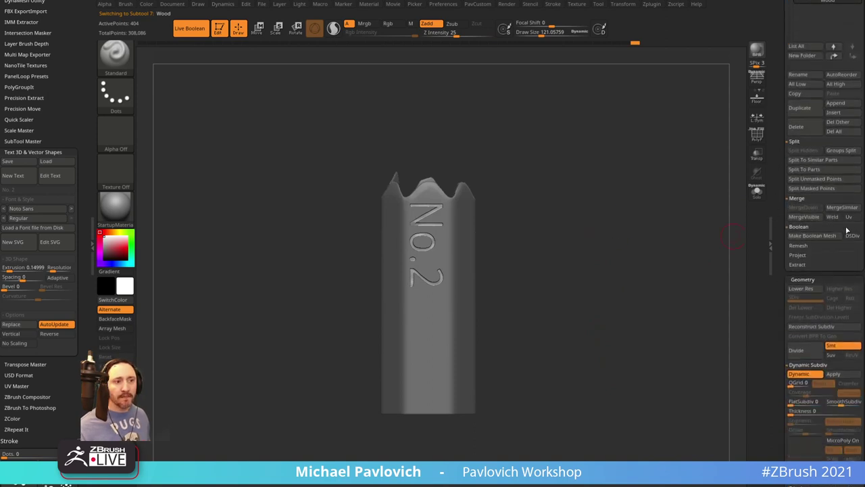
left_click(831, 235)
scroll(841, 305, "up", 10)
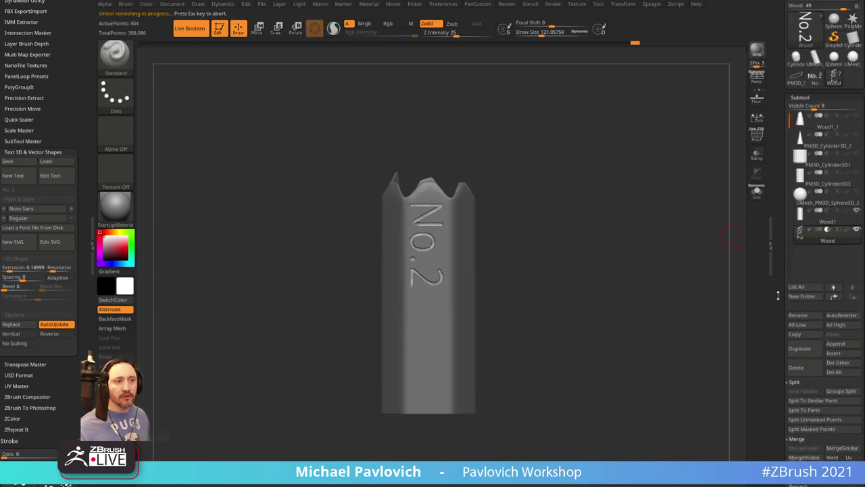
left_click(846, 420)
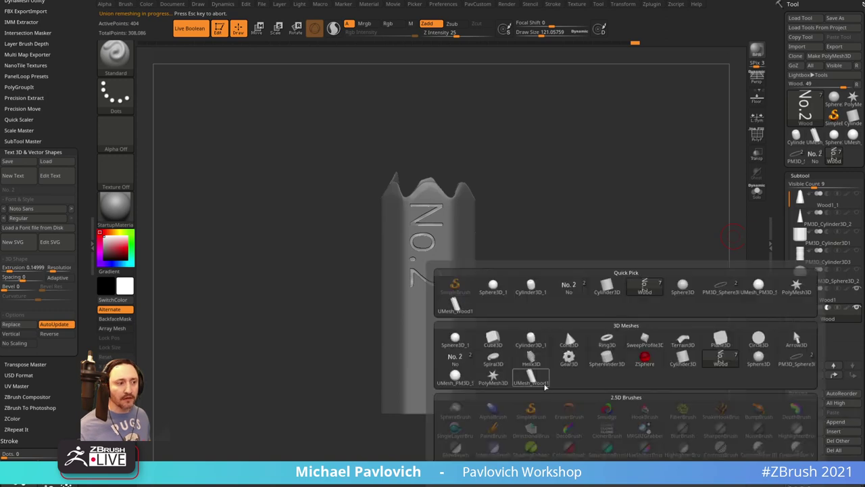
left_click(543, 381)
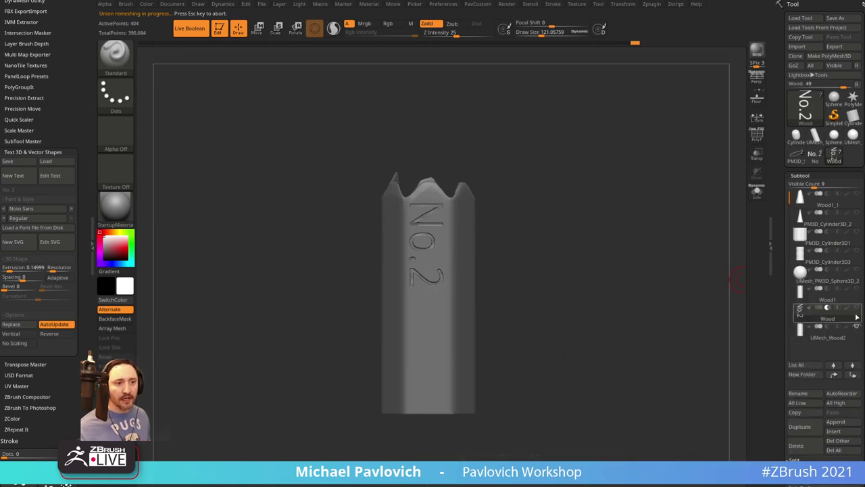
Turn on the polyframe and select the appended Boolean mesh to examine the topology around the engraved No. 2
right_click_drag(569, 250, 500, 330, "ctrl")
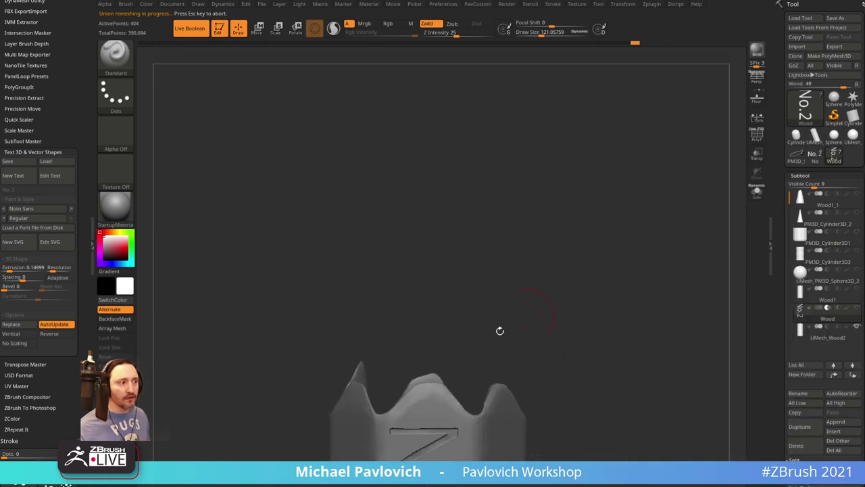
right_click_drag(588, 332, 606, 121, "alt")
key("space")
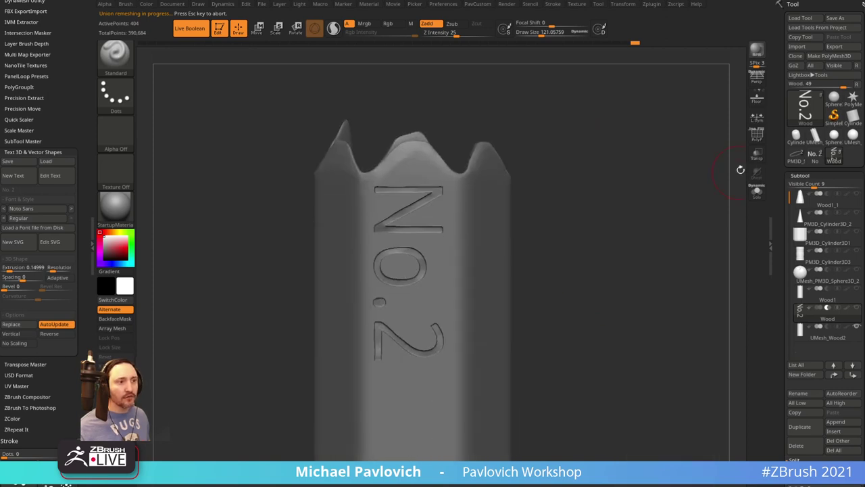
key("shift+f")
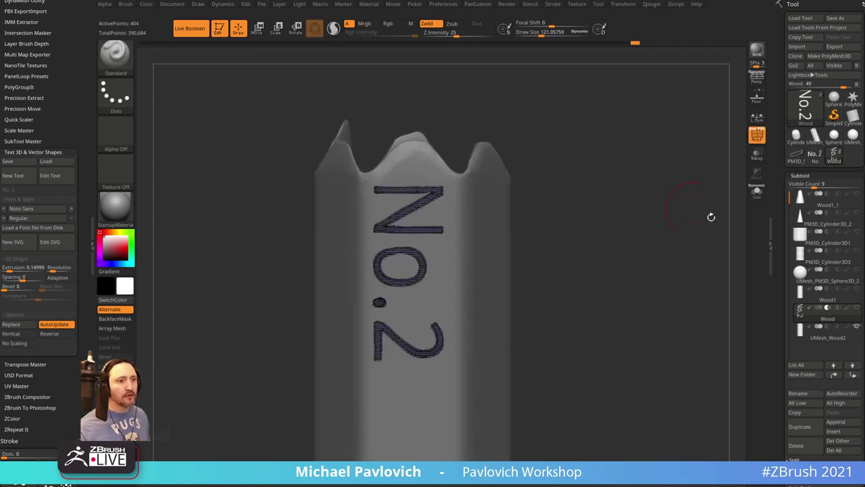
left_click(832, 341)
mouse_move(595, 255)
left_mouse_down()
mouse_move(627, 224)
mouse_move(629, 242)
mouse_move(627, 200)
mouse_move(658, 217)
mouse_move(638, 218)
mouse_move(661, 247)
mouse_move(633, 77)
mouse_move(649, 191)
mouse_move(673, 206)
left_mouse_up()
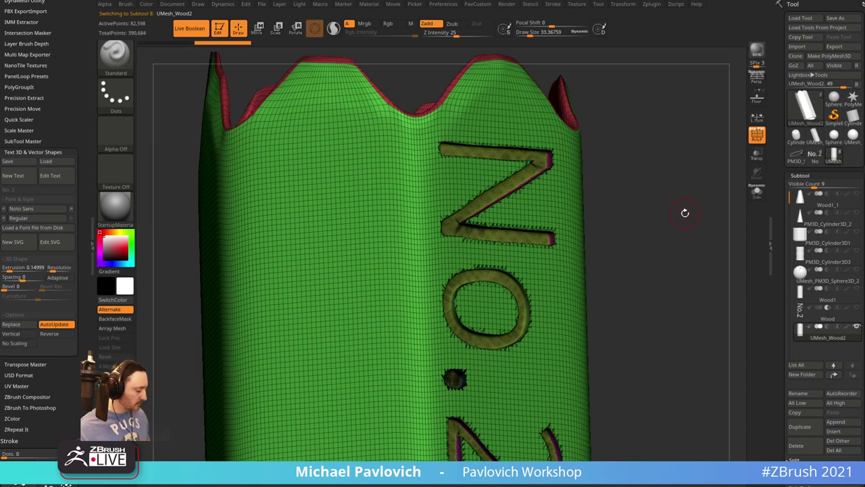
Subdivide the Boolean body UMesh_Wood2 once and turn off its polyframe display
key("ctrl+d")
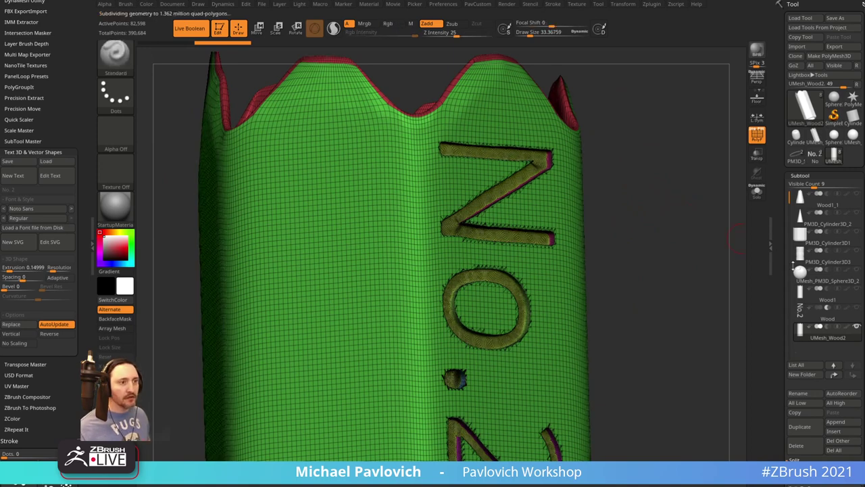
scroll(794, 265, "down", 5)
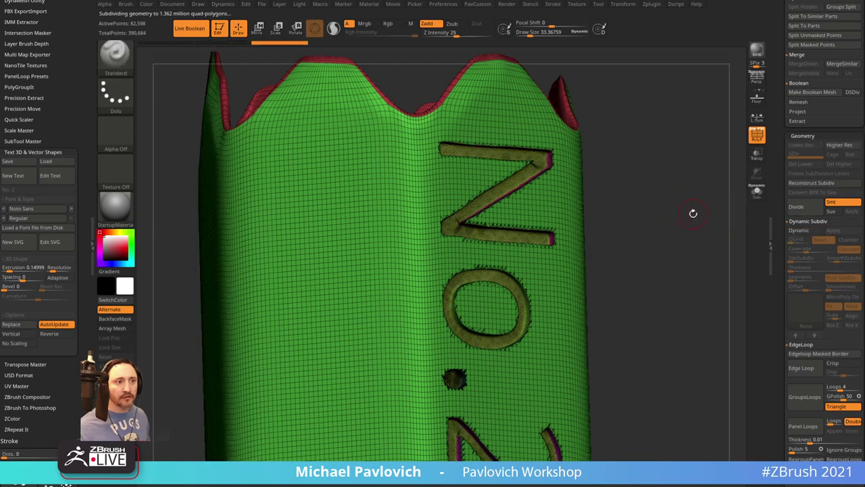
left_click_drag(692, 214, 693, 218)
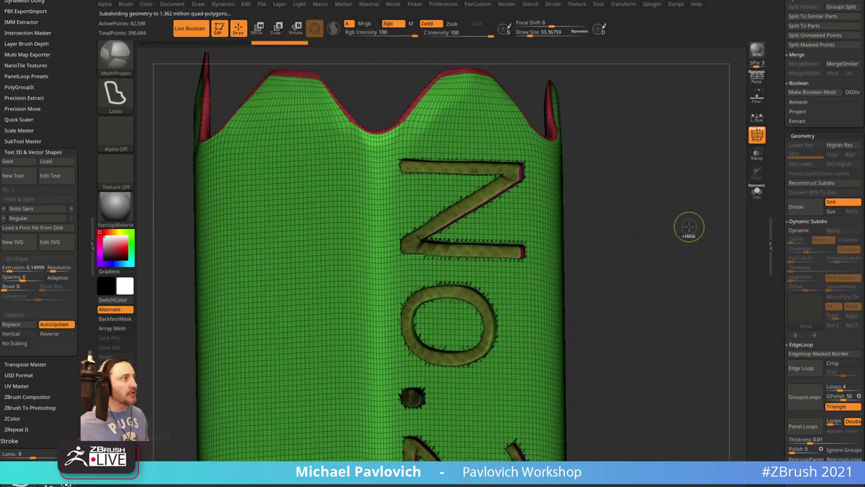
key("ctrl+d")
left_click_drag(688, 227, 707, 252, "alt")
left_click(759, 137)
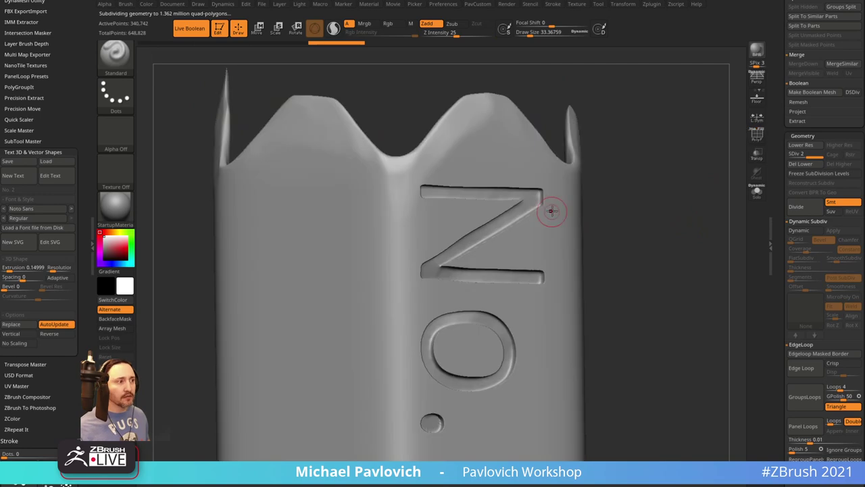
Smooth the edges of the engraved No. 2 lettering on the Boolean body
key("shift")
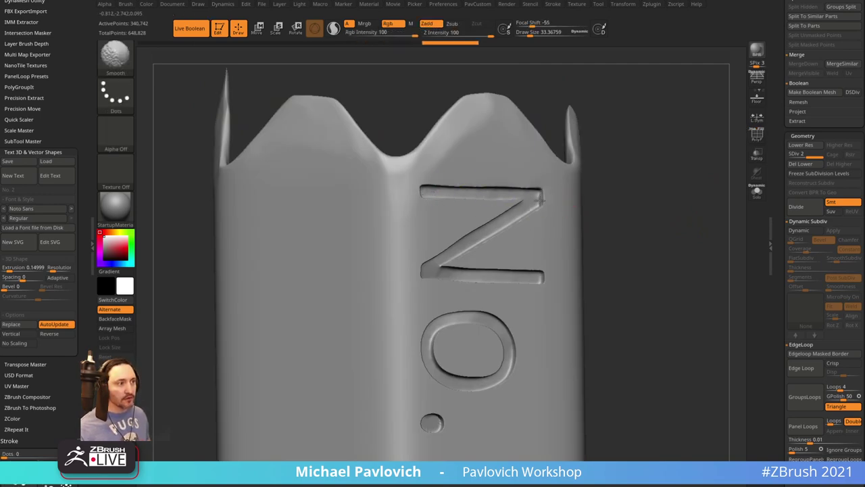
right_click_drag(543, 198, 551, 178)
left_click_drag(531, 173, 404, 245, "shift")
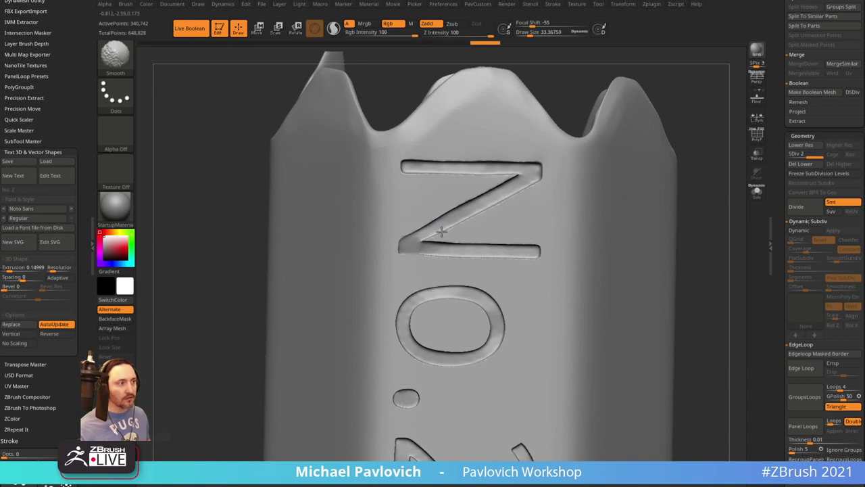
left_click_drag(709, 201, 659, 178, "alt")
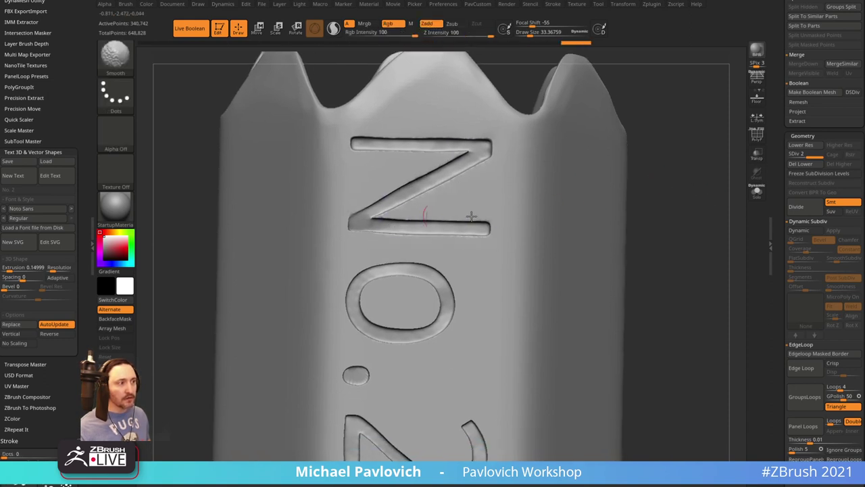
right_click_drag(420, 214, 408, 213)
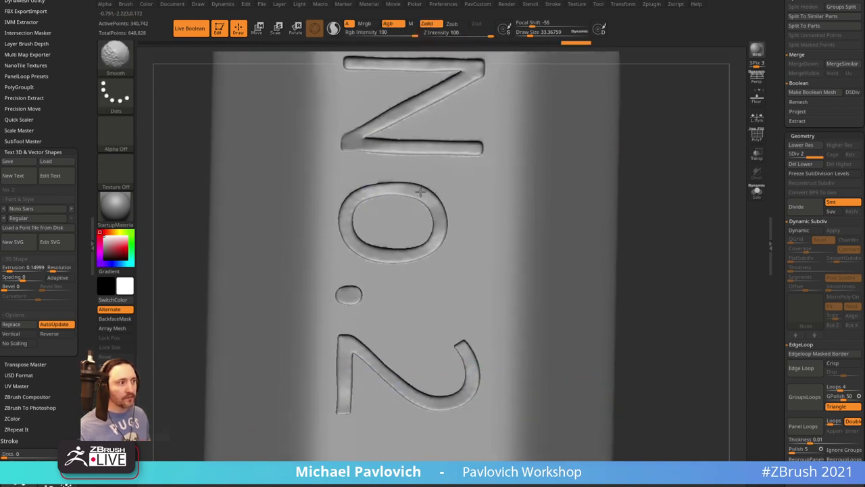
left_click_drag(686, 185, 700, 138, "alt")
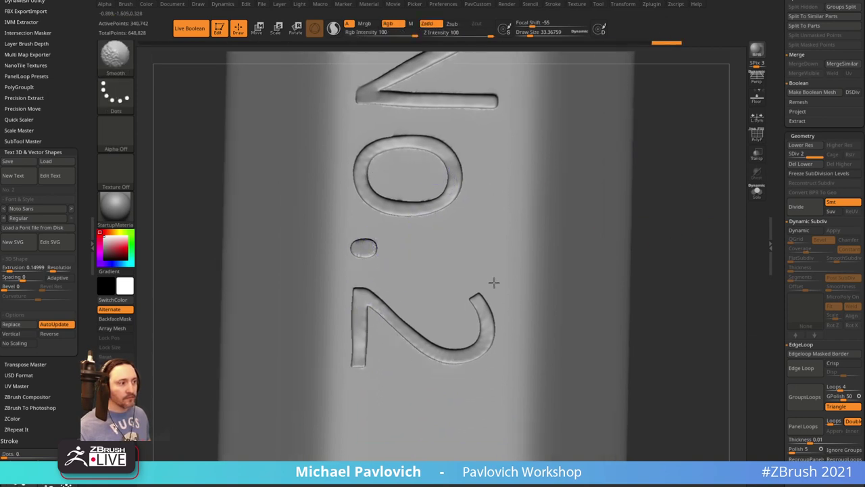
Show all pencil subtools with Solo and polyframe off, and hide the original Wood1 body so only the engraved one shows
mouse_move(649, 284)
right_mouse_down("ctrl")
mouse_move(653, 189)
mouse_move(654, 246)
mouse_move(674, 201)
right_mouse_up("ctrl")
left_click(758, 188)
left_click(757, 136)
left_click_drag(780, 192, 781, 342)
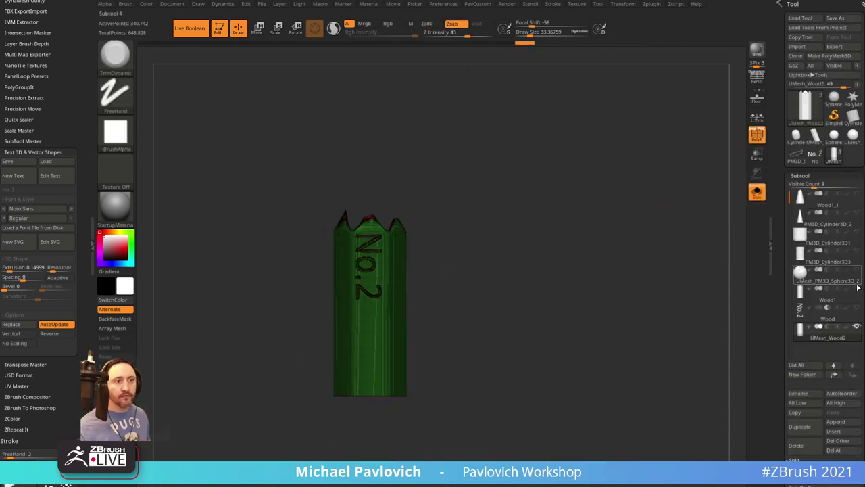
left_click(858, 333)
left_click(857, 329, "shift")
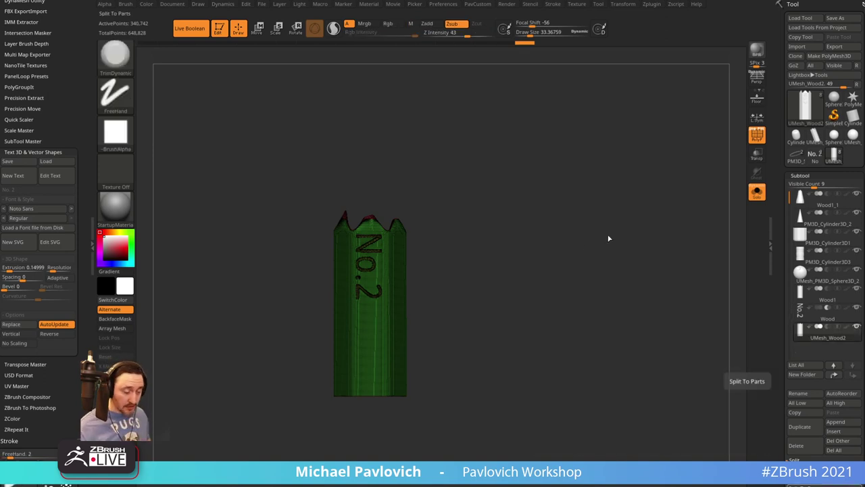
left_click(757, 192)
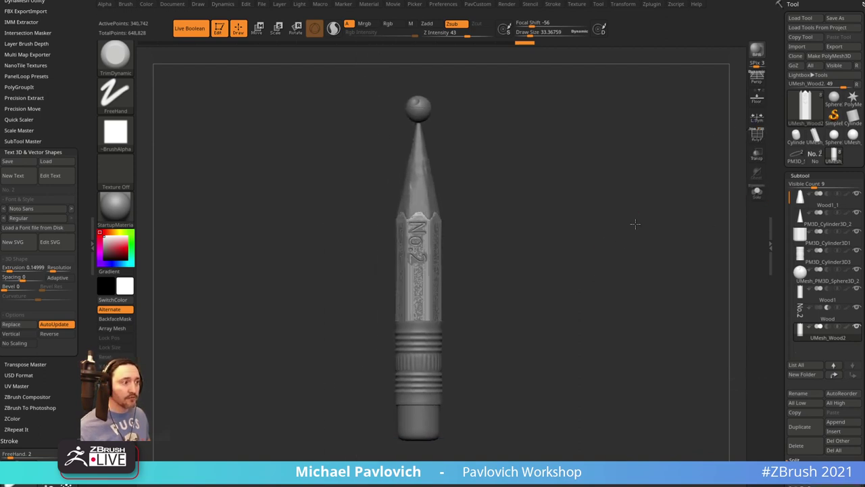
left_click(857, 325)
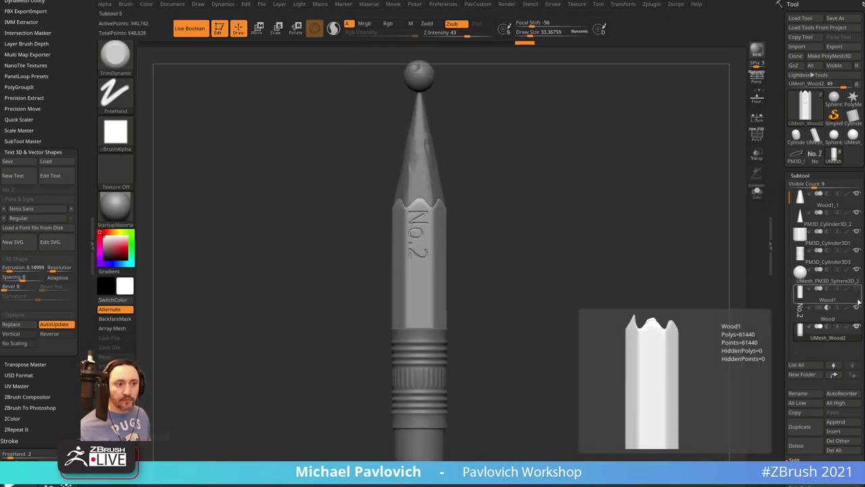
mouse_move(859, 308)
Adjust the sharpened wood Wood1_1 near the hexagonal body with the Move brush and return to the Standard brush
key("s")
left_click(524, 233)
mouse_move(511, 238)
left_mouse_down("alt")
mouse_move(517, 221)
mouse_move(560, 272)
mouse_move(572, 250)
mouse_move(534, 209)
left_mouse_up("alt")
key("s")
mouse_move(457, 175)
left_mouse_down()
mouse_move(465, 193)
mouse_move(526, 199)
mouse_move(495, 219)
mouse_move(499, 203)
mouse_move(436, 258)
left_mouse_up()
key("b")
key("m")
key("v")
key("s")
left_click(452, 150, "alt")
left_click_drag(369, 320, 425, 305)
key("b")
key("s")
key("t")
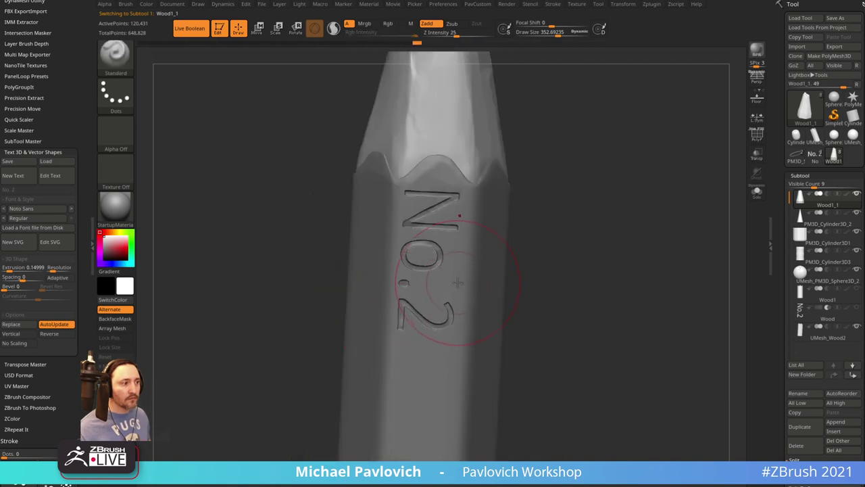
Select the engraved body UMesh_Wood2 and reduce the draw size to about 46
left_click(466, 283, "alt")
mouse_move(564, 255)
left_mouse_down("shift")
mouse_move(574, 271)
mouse_move(572, 254)
left_mouse_up("shift")
key("s")
key("s")
left_click_drag(574, 251, 593, 275, "alt")
left_click_drag(593, 275, 590, 228, "alt")
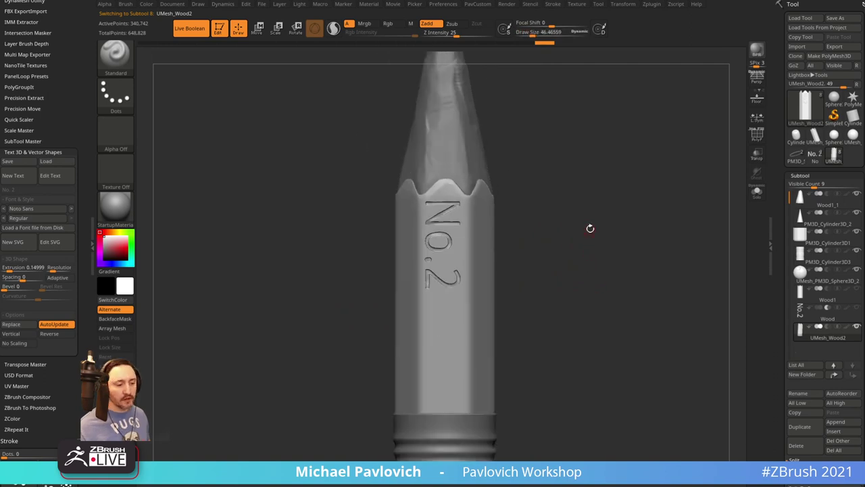
Show the SpotLight pencil reference, rotate it upright and fit it over the model
key("shift+z")
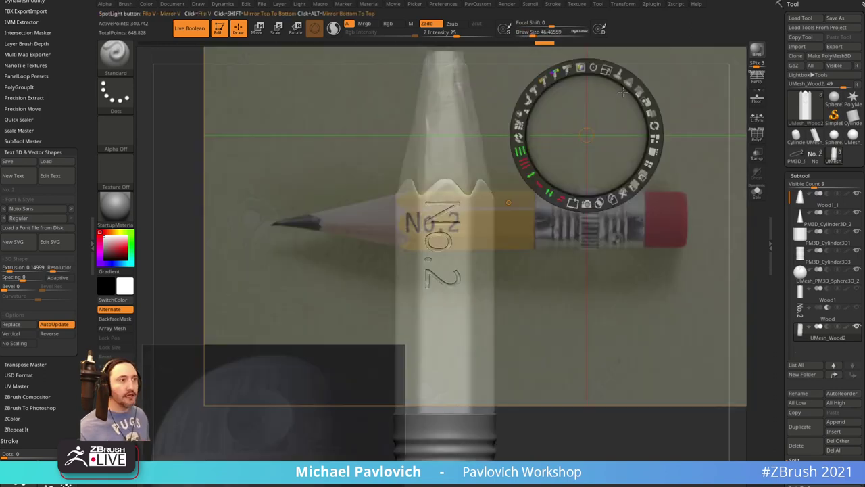
mouse_move(606, 70)
left_mouse_down()
mouse_move(641, 99)
mouse_move(640, 150)
mouse_move(640, 144)
left_mouse_up()
left_click_drag(545, 106, 495, 306)
key("z")
mouse_move(688, 213)
left_mouse_down("alt")
mouse_move(673, 227)
mouse_move(666, 162)
mouse_move(615, 216)
mouse_move(627, 234)
mouse_move(626, 225)
mouse_move(641, 225)
left_mouse_up("alt")
Project the reference's yellow onto the wood body below the No. 2 with the Paint brush at a draw size of about 251
key("s")
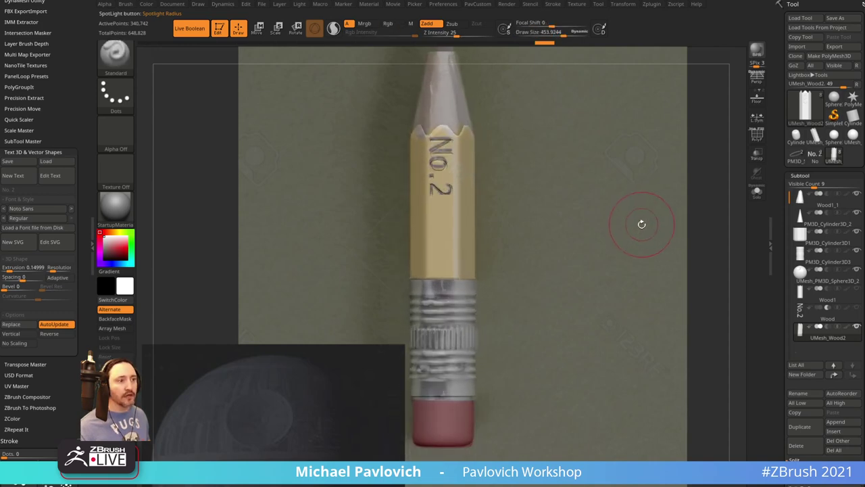
key("bracketleft")
key("bracketleft")
key("bracketleft")
key("b")
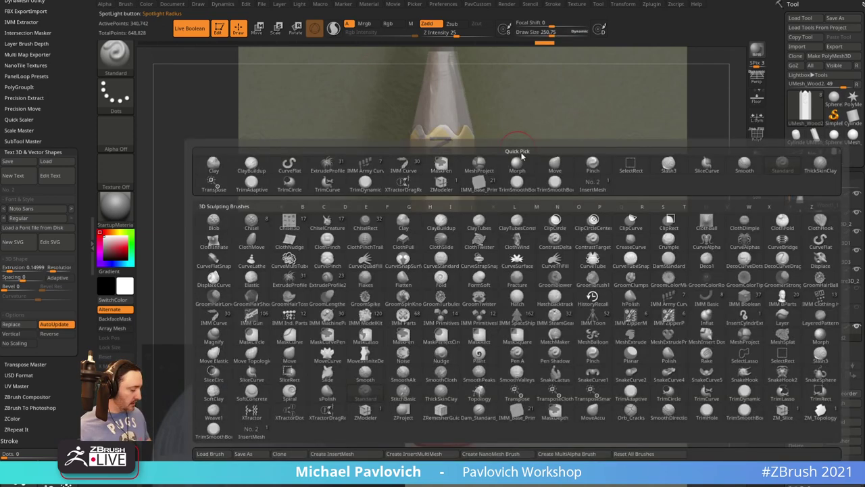
key("p")
key("a")
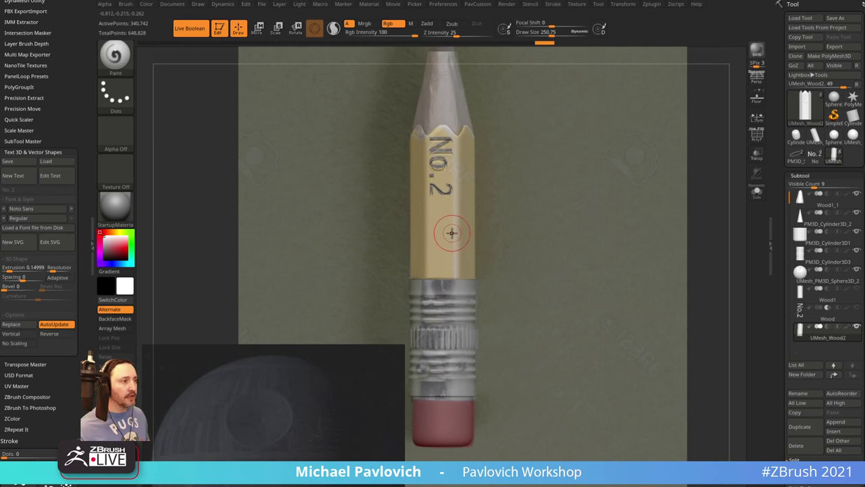
mouse_move(447, 233)
left_mouse_down()
mouse_move(438, 260)
mouse_move(436, 215)
left_mouse_up()
Project the reference's red onto the eraser, select the sharpened wood and hide the SpotLight image
left_click(456, 424, "alt")
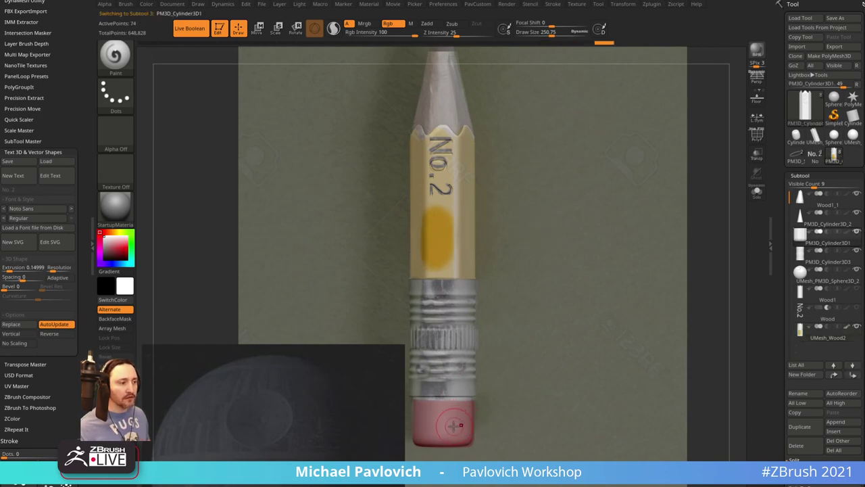
left_click_drag(453, 423, 431, 421)
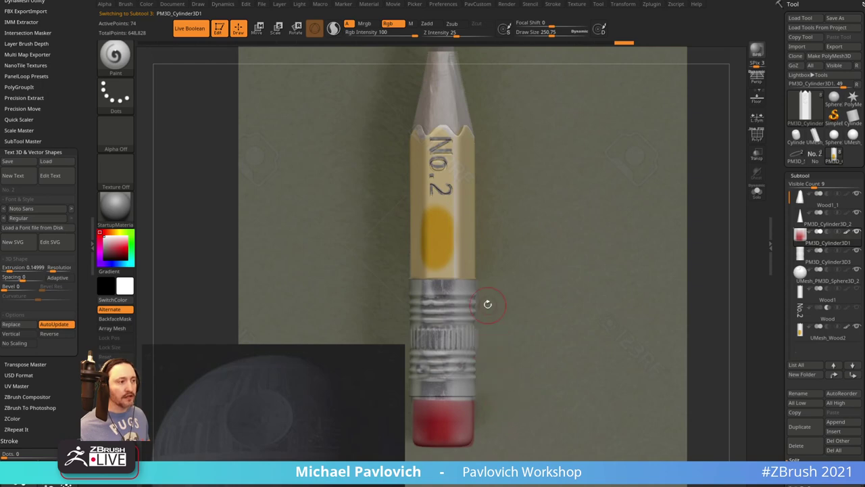
left_click(432, 91, "alt")
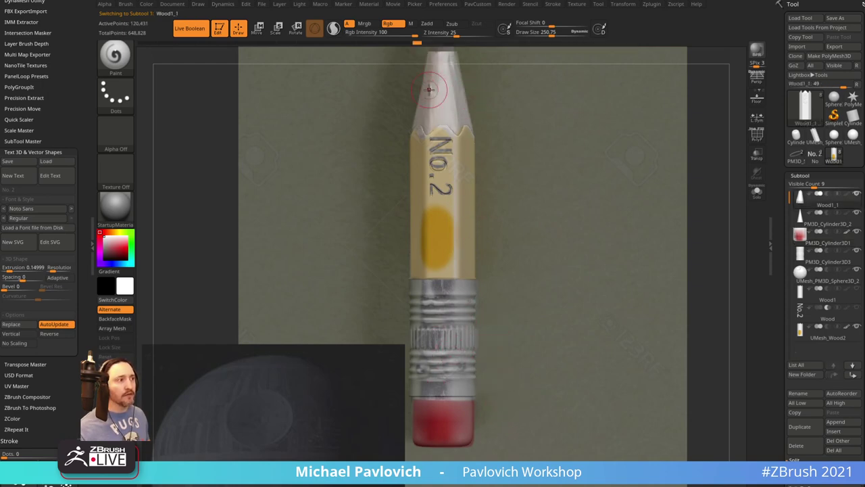
key("shift+z")
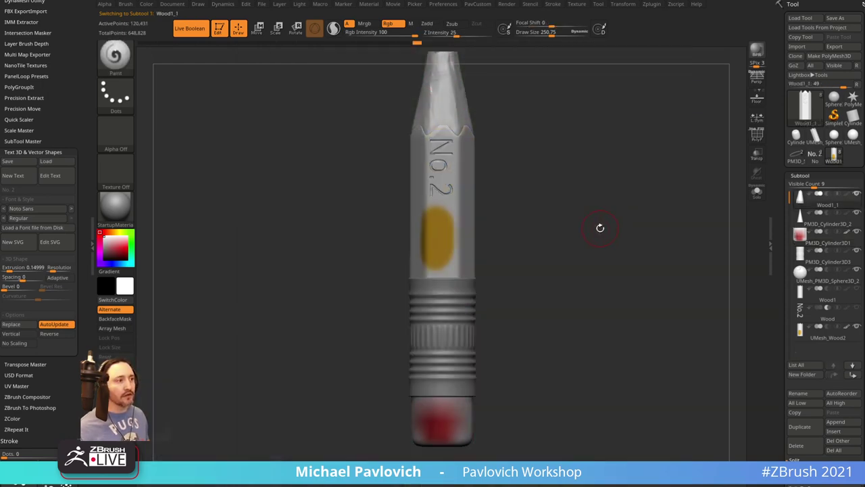
Sample the projected yellow (R 247, G 181, B 43) from UMesh_Wood2 and fill the whole wood body with it
mouse_move(561, 217)
left_mouse_down()
mouse_move(553, 246)
mouse_move(512, 230)
left_mouse_up()
left_click(447, 238, "alt")
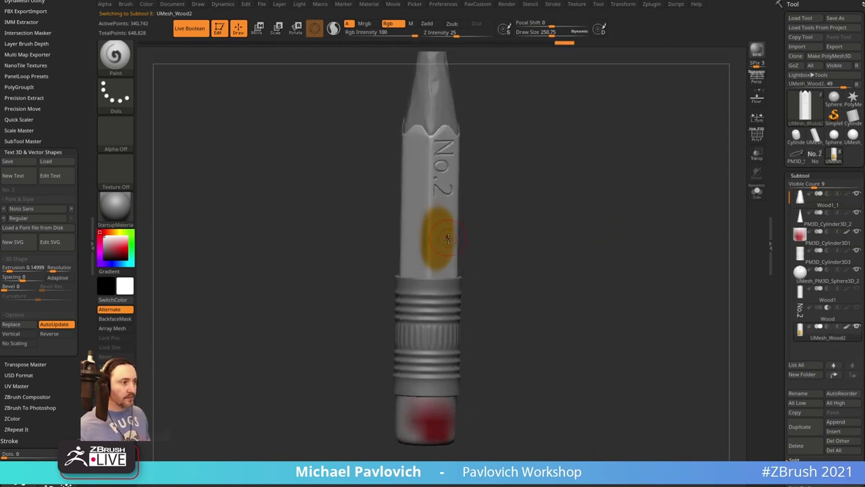
key("c")
key("ctrl+f")
left_click_drag(505, 213, 526, 222)
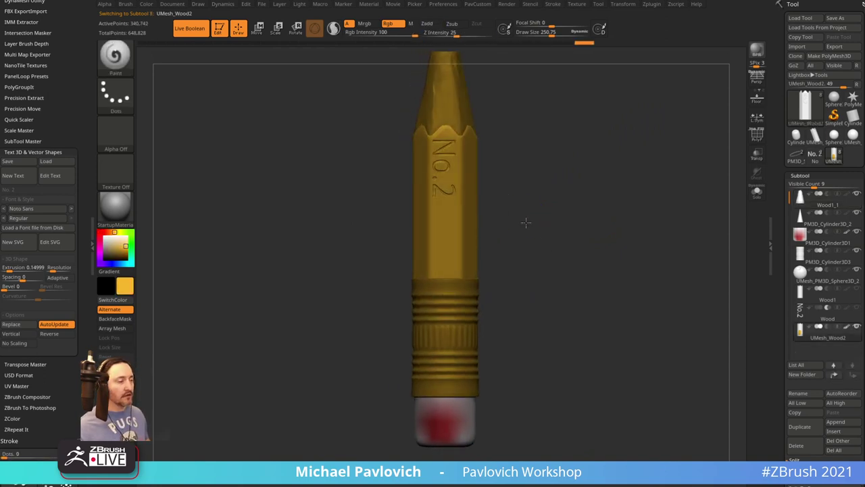
left_click(147, 4)
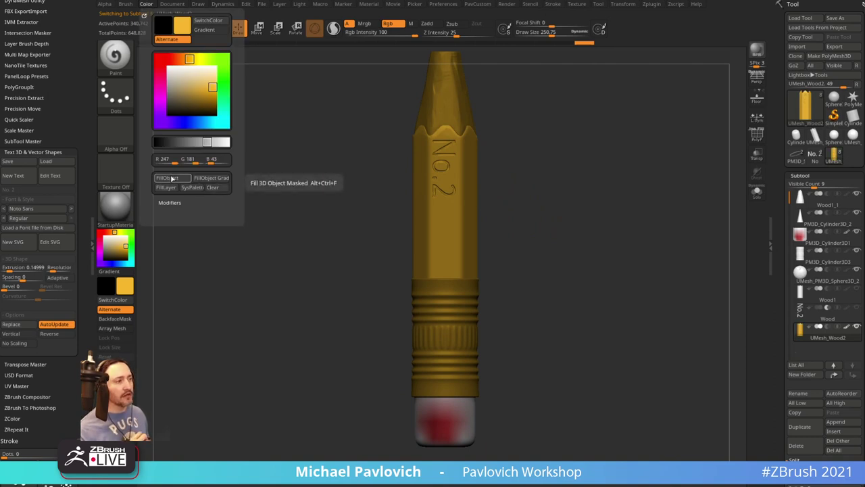
Isolate the engraved No. 2 polygons on UMesh_Wood2, including the recessed floors and side walls of the characters
left_click_drag(561, 174, 575, 191, "alt")
mouse_move(578, 153)
left_mouse_down("alt")
mouse_move(564, 218)
mouse_move(570, 230)
mouse_move(633, 228)
left_mouse_up("alt")
left_click(757, 135)
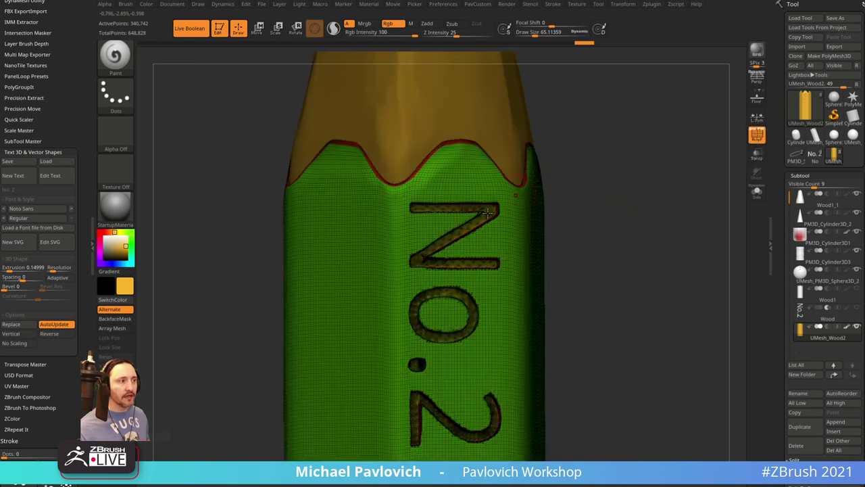
left_click(474, 225, "ctrl+shift")
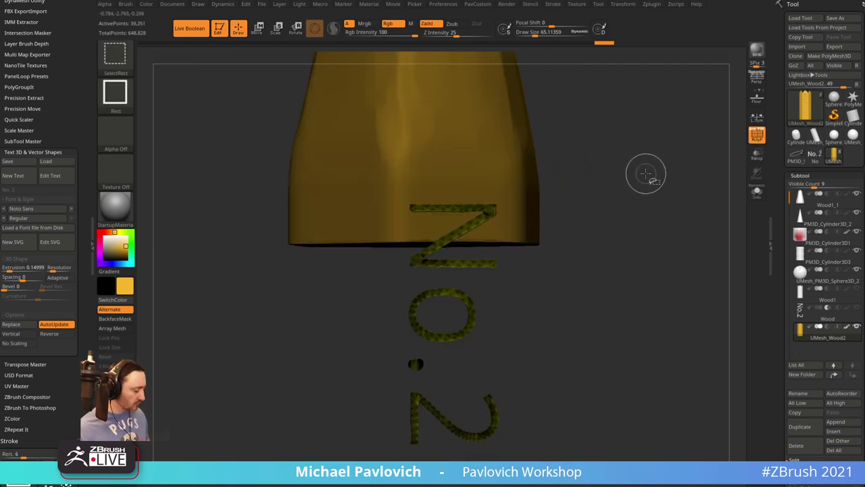
key("ctrl+shift+x")
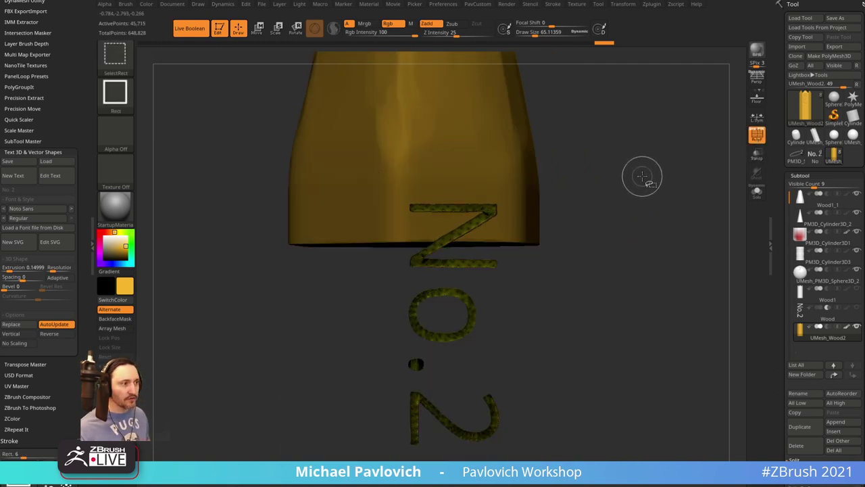
key("ctrl+shift+x")
key("ctrl+shift+x")
key("ctrl+w")
left_click_drag(639, 176, 646, 199)
left_click(658, 186, "ctrl+shift")
left_click(523, 189, "ctrl+shift")
left_click_drag(614, 161, 697, 226, "ctrl+shift")
left_click(525, 180, "ctrl+shift")
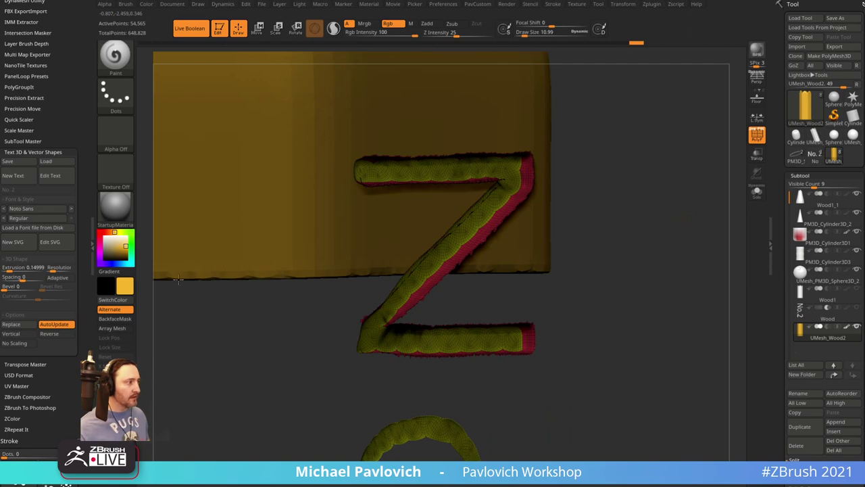
Fill the isolated No. 2 polygons with black, restore the full body and turn off the polyframe
left_click(99, 258)
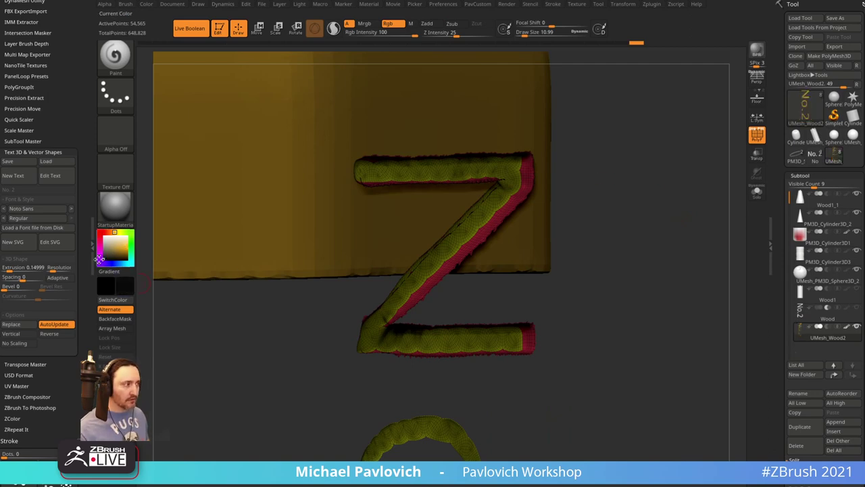
left_click(678, 205, "ctrl+shift")
mouse_move(678, 205)
right_mouse_down()
mouse_move(712, 166)
mouse_move(681, 192)
mouse_move(681, 204)
right_mouse_up()
key("shift+f")
mouse_move(674, 187)
left_mouse_down()
mouse_move(674, 172)
mouse_move(696, 168)
mouse_move(647, 218)
left_mouse_up()
Sample the body's yellow and paint over the black bleeding around the N and O with a small Paint brush
key("c")
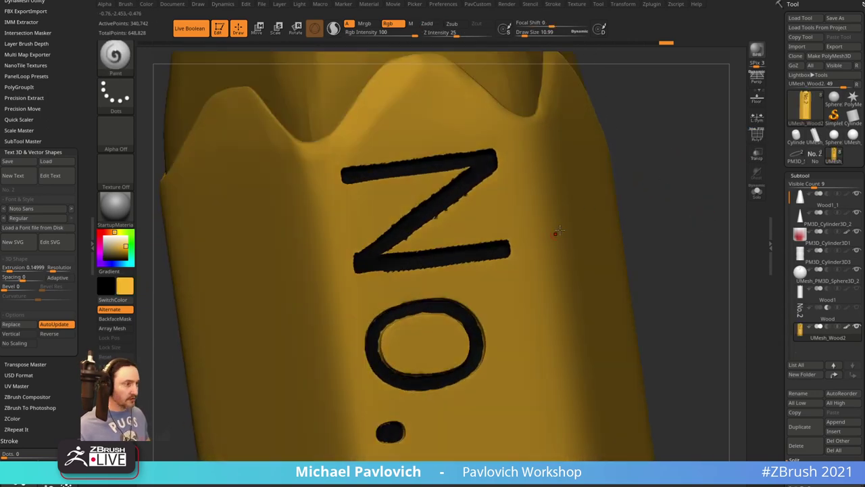
right_click_drag(556, 234, 626, 193)
key("s")
left_click_drag(467, 253, 471, 251)
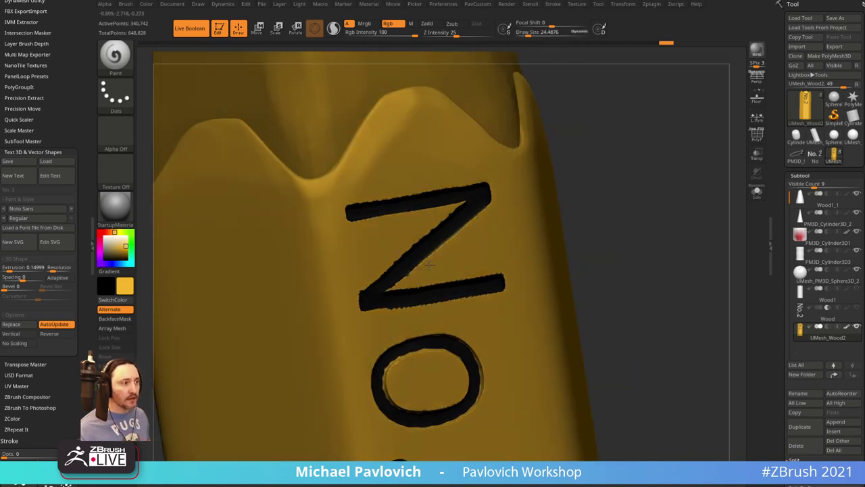
left_click_drag(410, 281, 406, 280)
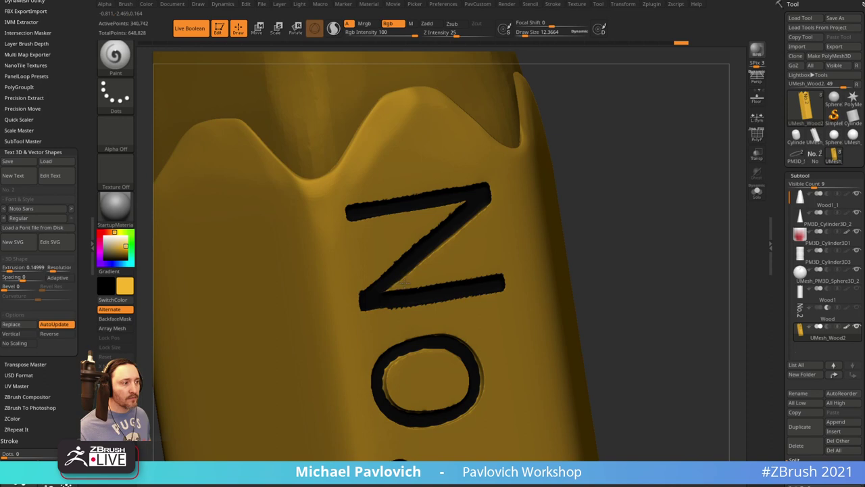
left_click_drag(487, 274, 467, 278)
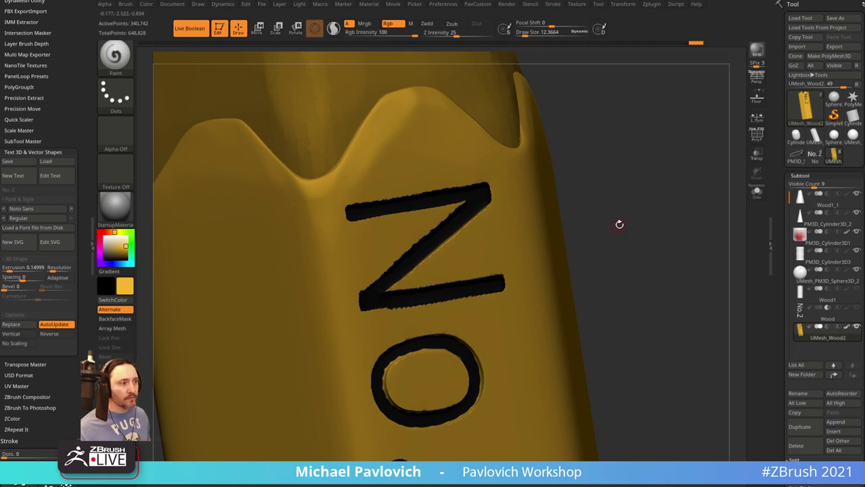
Undo the touch-up strokes and the black fill on UMesh_Wood2, back to the isolated yellow No. 2 polygons
left_click_drag(620, 224, 649, 205)
key("ctrl+shift+i")
key("ctrl+z")
key("ctrl+z")
key("ctrl+z")
key("ctrl+z")
key("ctrl+z")
key("ctrl+z")
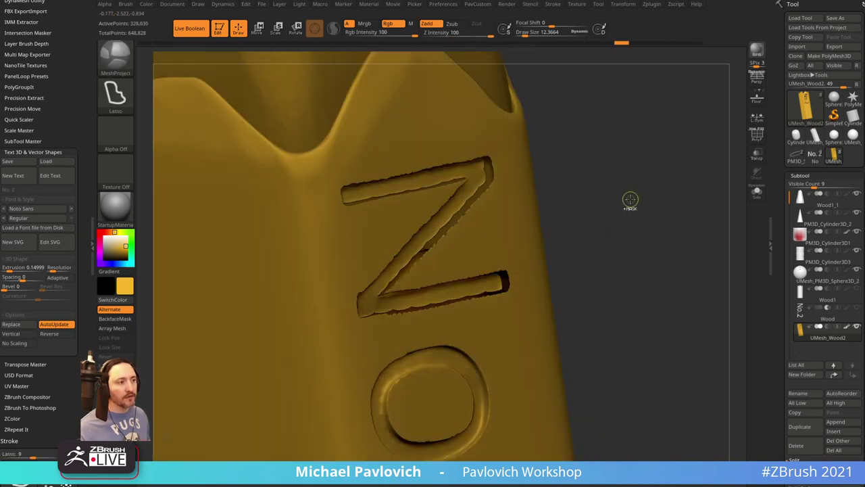
key("ctrl+z")
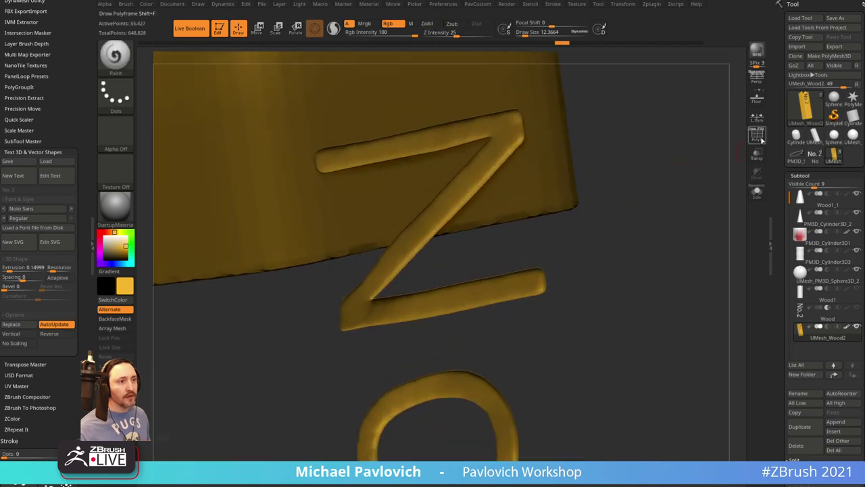
Turn on the polyframe and isolate the No. 2 floors and side walls, shrinking the visible area inward from its borders
left_click(759, 138)
left_click(626, 166, "ctrl+shift")
left_click(517, 133, "ctrl+shift")
left_click_drag(632, 76, 655, 96, "ctrl+shift")
left_click(523, 123, "ctrl+shift")
key("ctrl+shift+z")
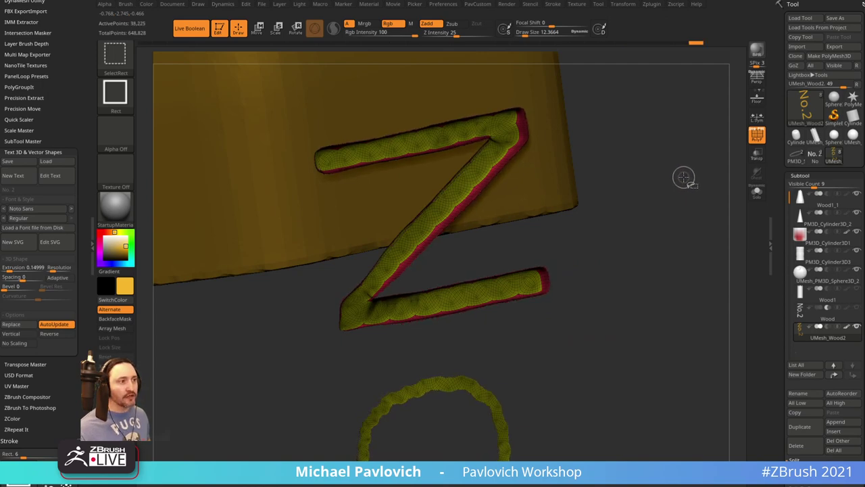
key("ctrl+z")
key("ctrl+z")
key("ctrl+z")
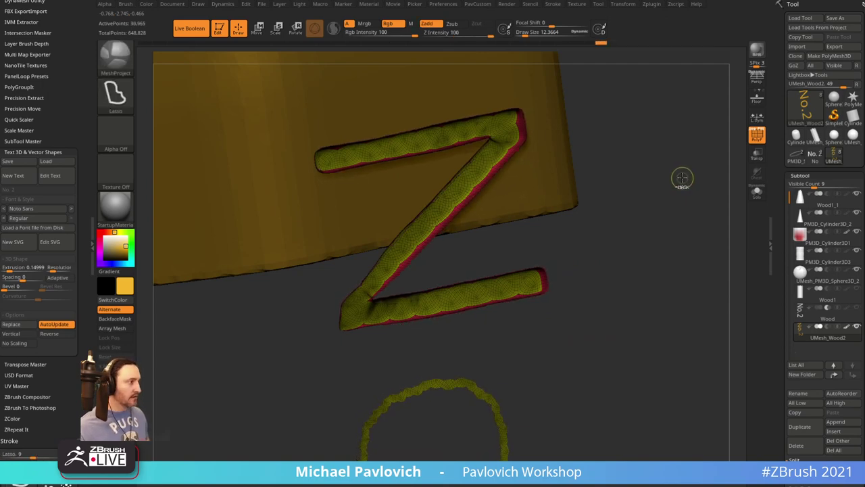
key("ctrl+z")
Fill the visible No. 2 polygons with black, restore the full body and turn off the polyframe
left_click_drag(108, 251, 98, 255)
left_click(682, 200, "ctrl")
left_click(689, 207, "ctrl+shift")
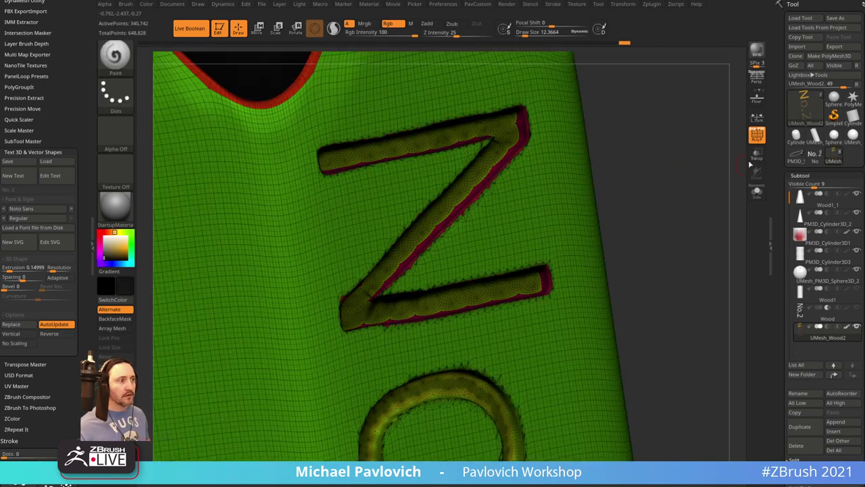
left_click(757, 136)
Isolate the recessed O, dot and 2 on UMesh_Wood2, leaving out the N, and restore the full body
mouse_move(701, 207)
left_mouse_down("alt")
mouse_move(666, 199)
mouse_move(694, 230)
mouse_move(713, 218)
mouse_move(712, 184)
mouse_move(713, 214)
left_mouse_up("alt")
left_click(468, 241, "ctrl+shift")
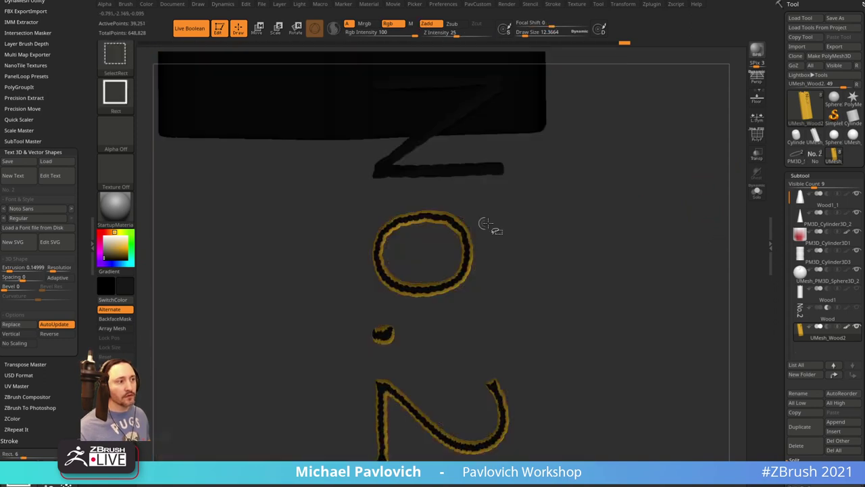
left_click_drag(525, 216, 576, 143)
left_click_drag(618, 102, 369, 203, "ctrl+shift")
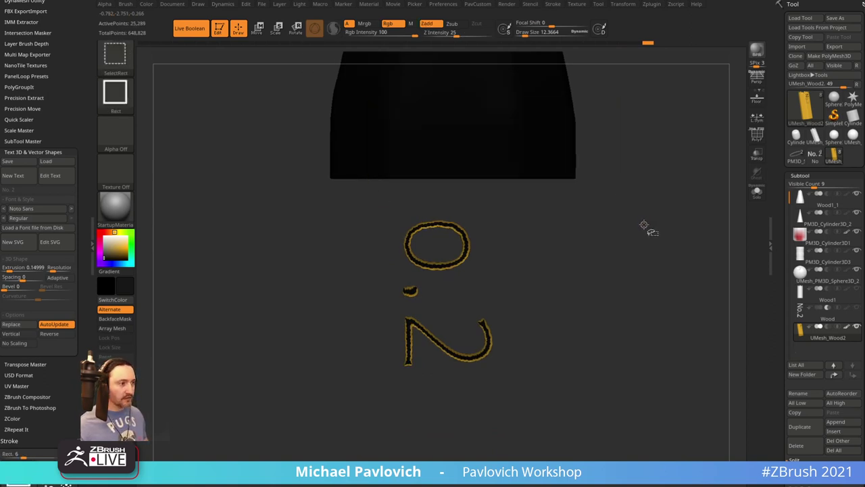
left_click(646, 232, "ctrl+shift")
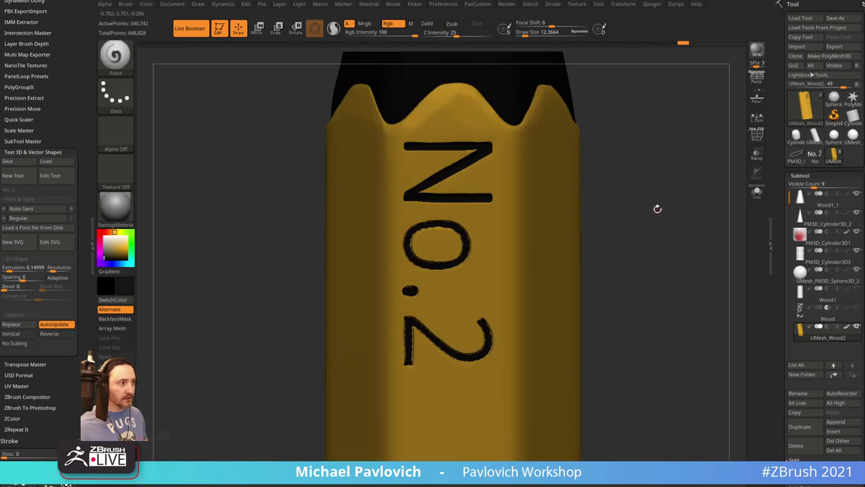
mouse_move(625, 205)
left_mouse_down("alt")
mouse_move(655, 200)
mouse_move(659, 219)
left_mouse_up("alt")
left_click(469, 248, "ctrl+shift")
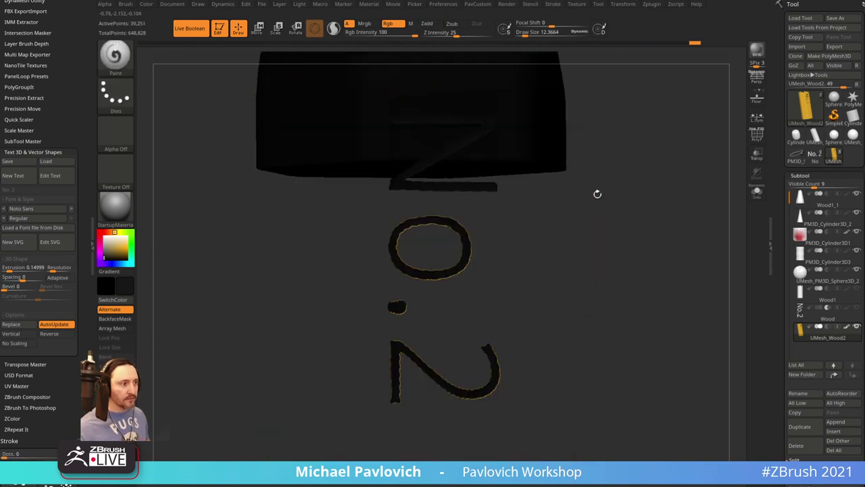
left_click_drag(597, 193, 627, 191, "alt")
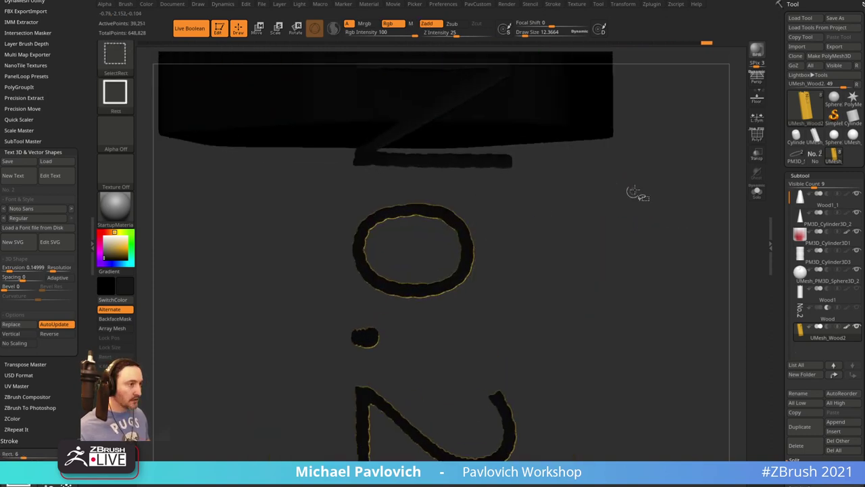
left_click(677, 203, "ctrl+shift")
Hide the O, dot and 2 recesses, invert the visibility, exclude the N, shrink the visible area and restore the body
left_click_drag(680, 212, 618, 204)
left_click(472, 242, "ctrl+shift")
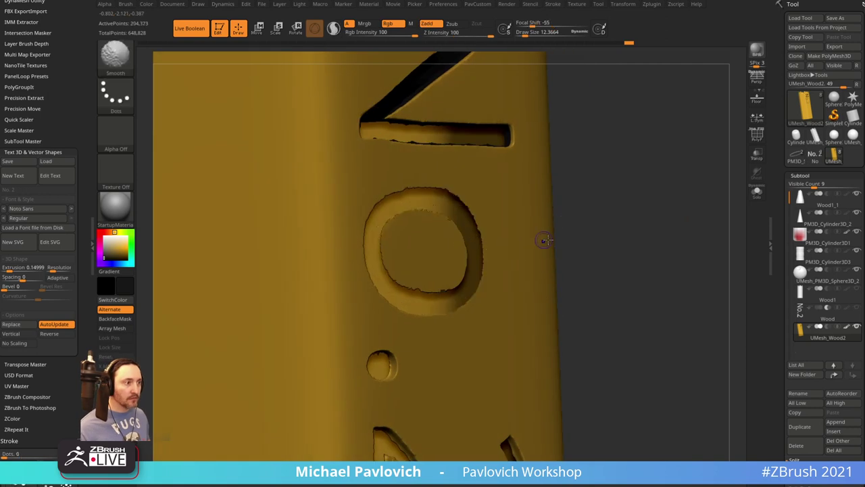
left_click_drag(595, 239, 608, 134, "alt")
left_click(410, 271, "ctrl+shift")
left_click(411, 338, "ctrl+shift")
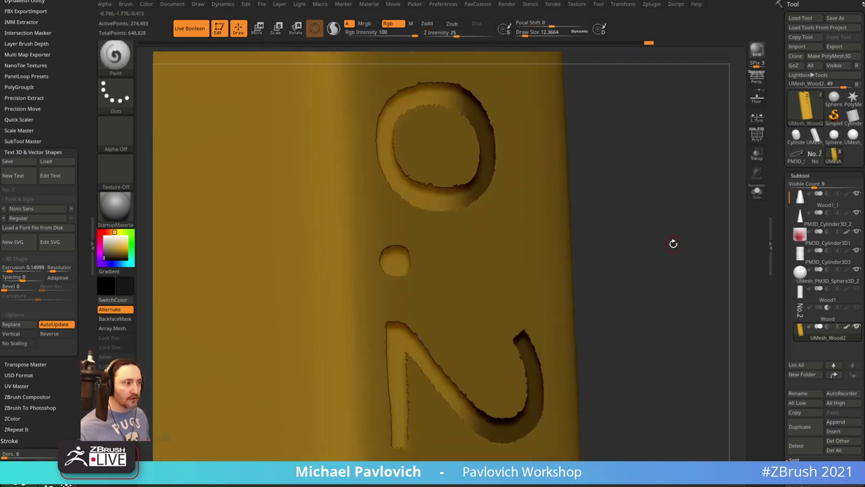
left_click_drag(673, 243, 622, 153)
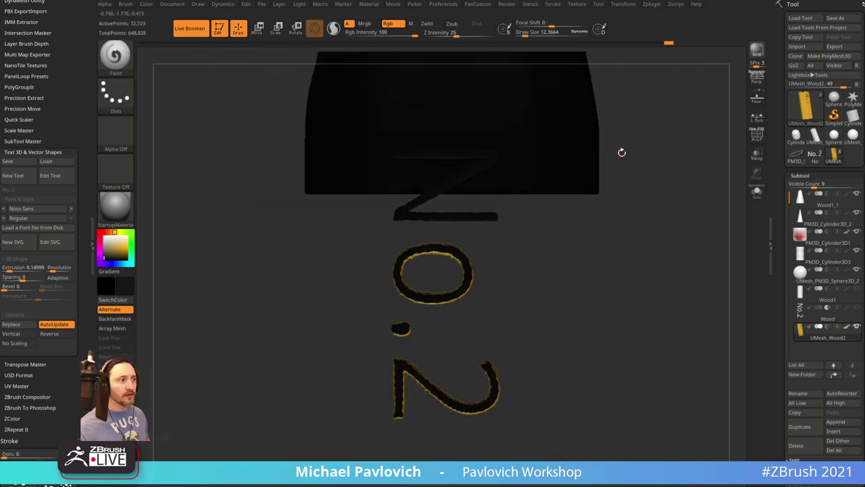
left_click_drag(649, 105, 326, 229, "ctrl+shift")
left_click_drag(723, 217, 696, 221)
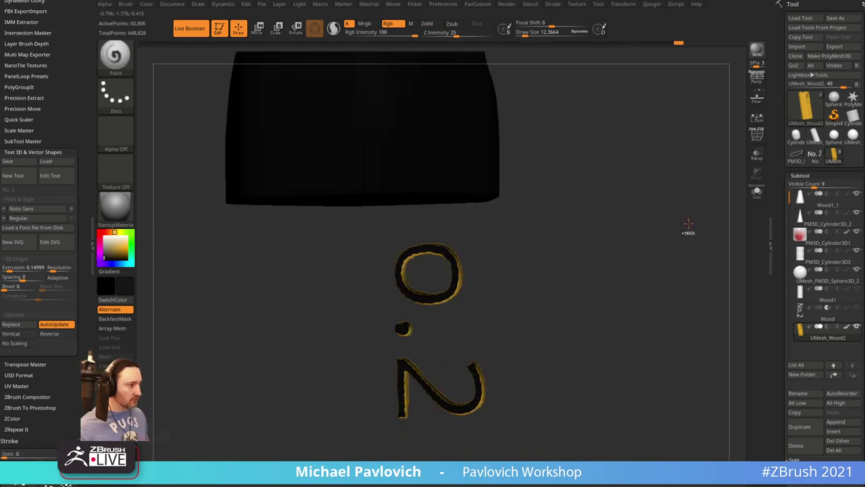
key("ctrl+shift")
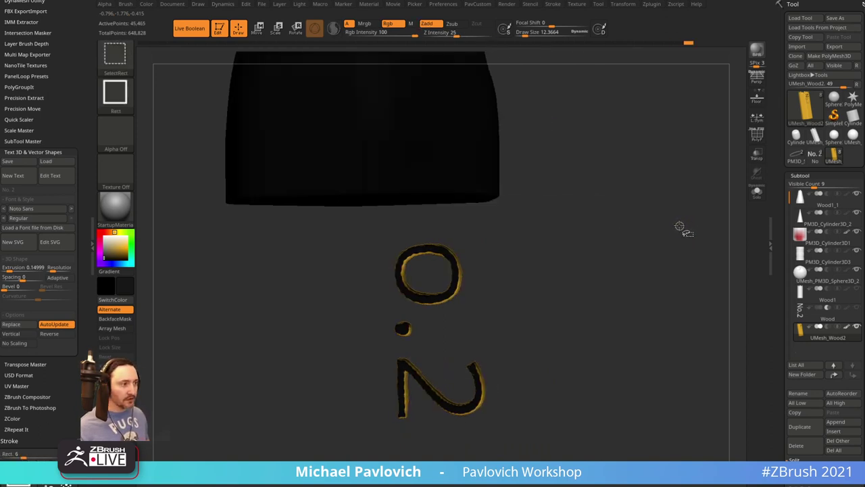
left_click(676, 231, "ctrl+shift")
Select the pencil tip subtool and set the active colour to white so the unpainted parts display in neutral grey
mouse_move(676, 232)
left_mouse_down()
mouse_move(645, 217)
mouse_move(632, 194)
left_mouse_up()
key("s")
mouse_move(624, 231)
left_mouse_down()
mouse_move(645, 232)
mouse_move(645, 164)
left_mouse_up()
key("s")
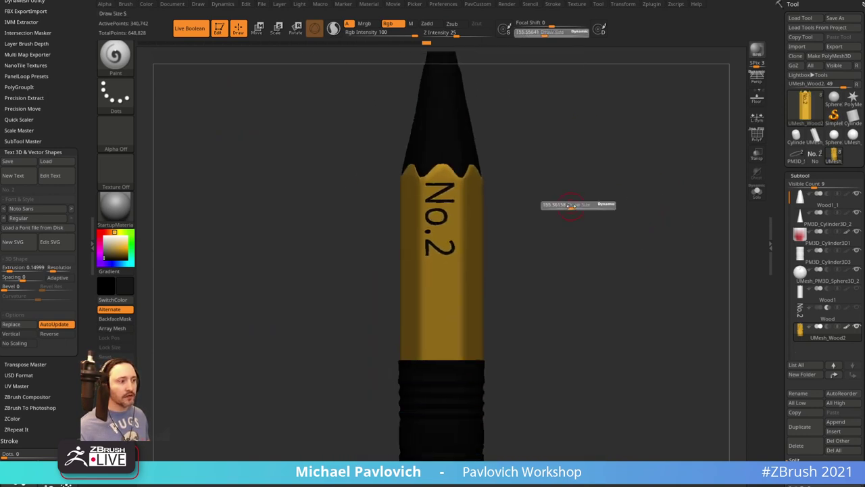
left_click_drag(571, 206, 575, 205)
left_click_drag(573, 204, 568, 199, "alt")
left_click(452, 129, "alt")
left_click_drag(538, 133, 551, 205, "alt")
left_click(110, 242)
left_click_drag(110, 242, 99, 226)
left_click_drag(558, 237, 554, 208, "alt")
left_click(444, 159, "alt")
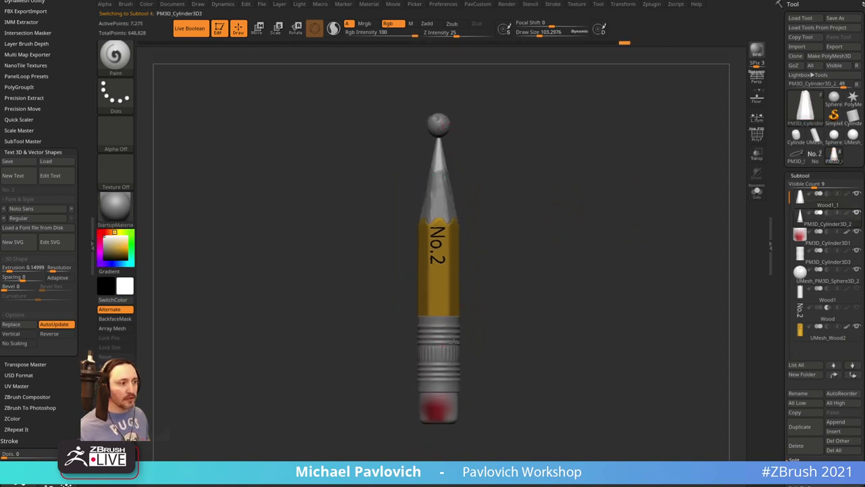
Select the eraser subtool PM3D_Cylinder3D1 and convert its low-poly mesh into real subdivided geometry
left_click(450, 417, "alt")
mouse_move(519, 355)
left_mouse_down("alt")
mouse_move(533, 278)
mouse_move(536, 292)
left_mouse_up("alt")
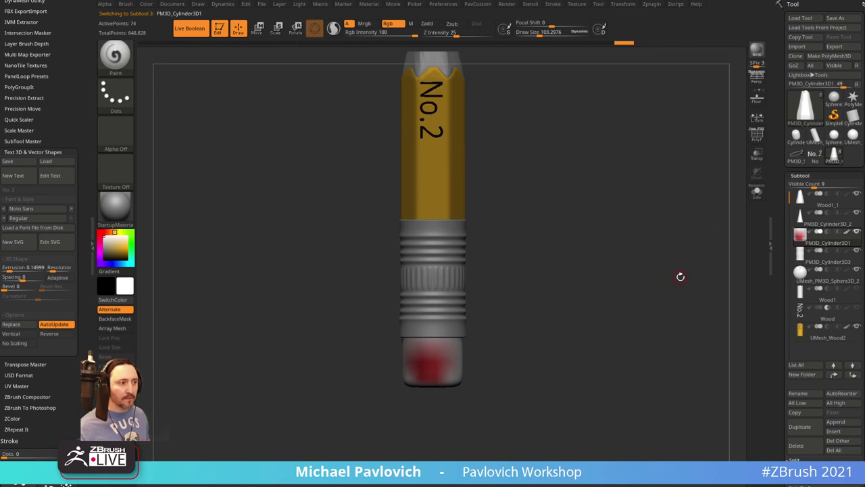
key("2")
left_click(690, 332)
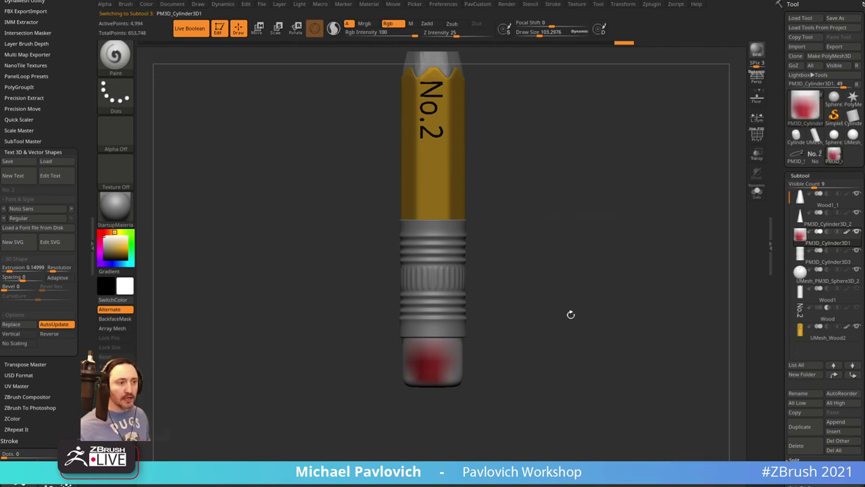
Sample the red painted on the eraser and fill the whole eraser subtool with it
mouse_move(571, 314)
left_mouse_down("alt")
mouse_move(601, 295)
mouse_move(592, 302)
left_mouse_up("alt")
key("s")
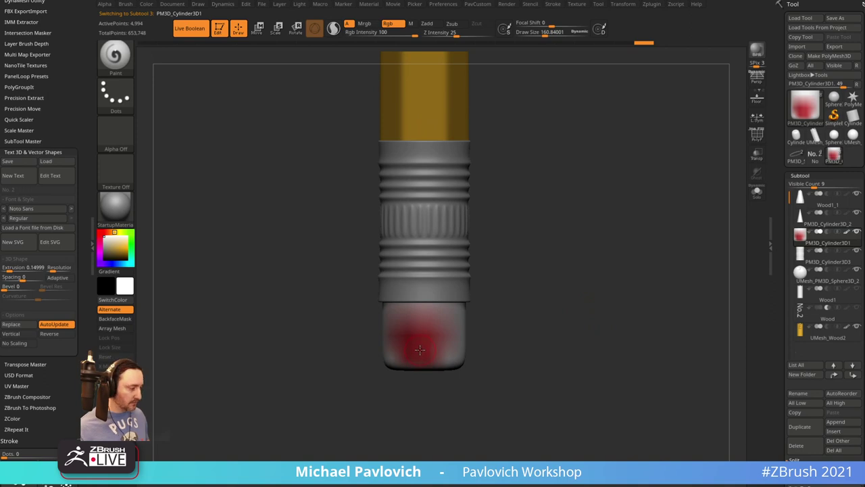
key("c")
key("ctrl+f")
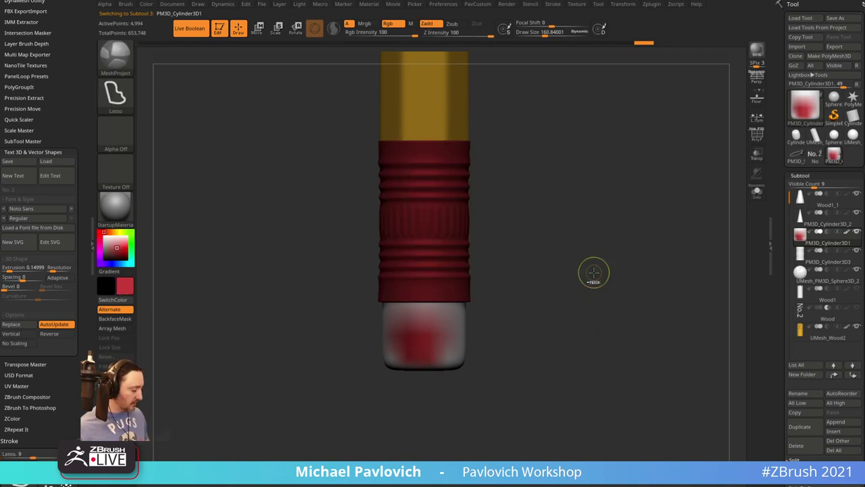
key("ctrl+f")
key("f")
Set the active colour back to white and switch to the Standard brush with the whole pencil in view
left_click_drag(110, 242, 103, 234)
mouse_move(575, 240)
left_mouse_down("alt")
mouse_move(556, 194)
mouse_move(521, 228)
mouse_move(553, 226)
left_mouse_up("alt")
mouse_move(553, 227)
left_mouse_down("alt")
mouse_move(555, 190)
mouse_move(554, 243)
left_mouse_up("alt")
key("s")
key("1")
key("s")
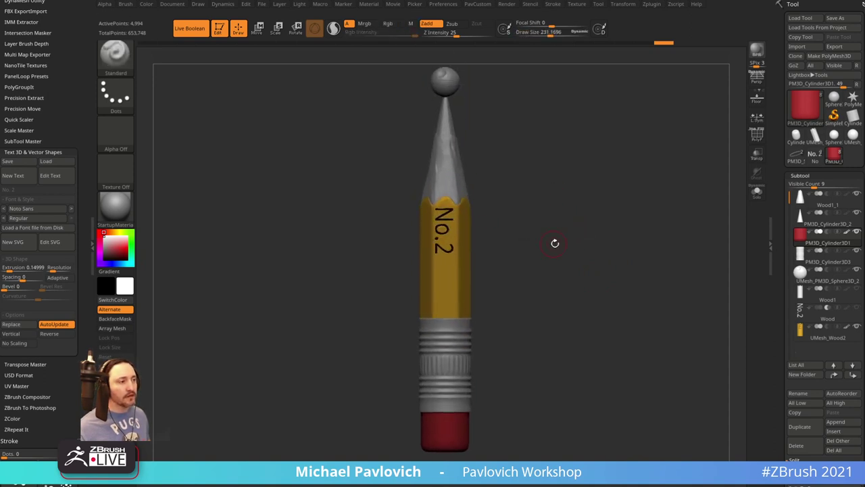
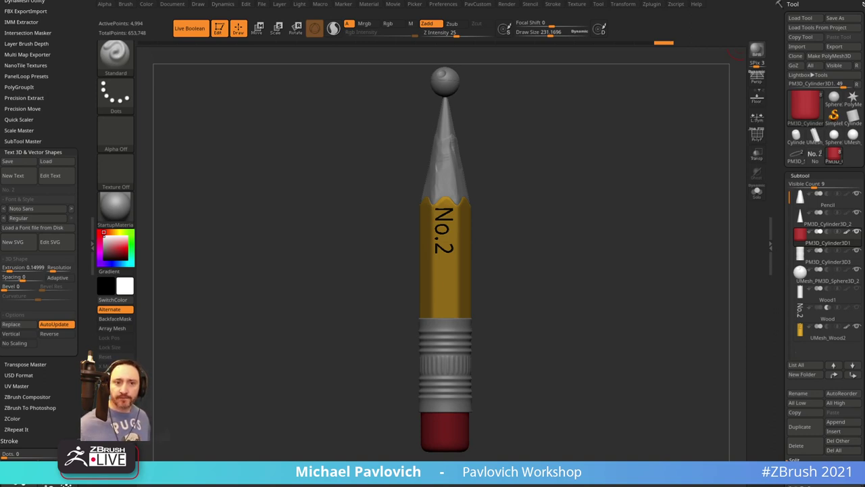
left_click_drag(629, 251, 658, 257)
key("s")
mouse_move(638, 258)
left_mouse_down()
mouse_move(656, 259)
mouse_move(643, 260)
left_mouse_up()
key("s")
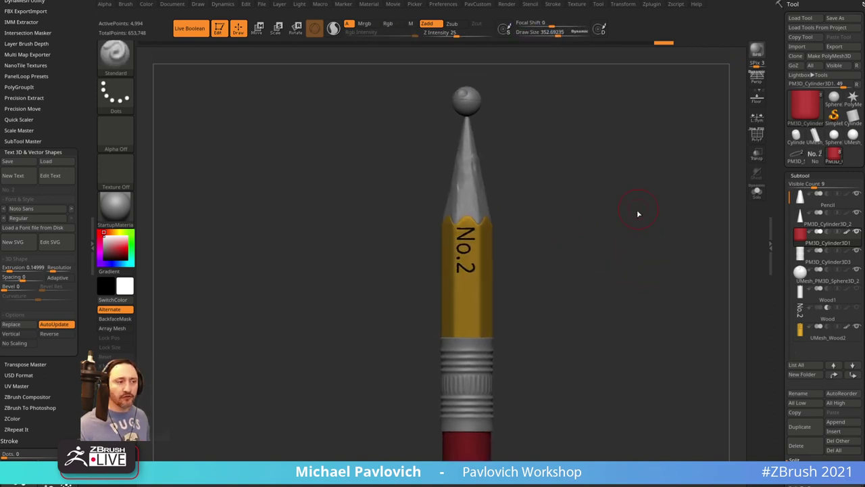
key("space")
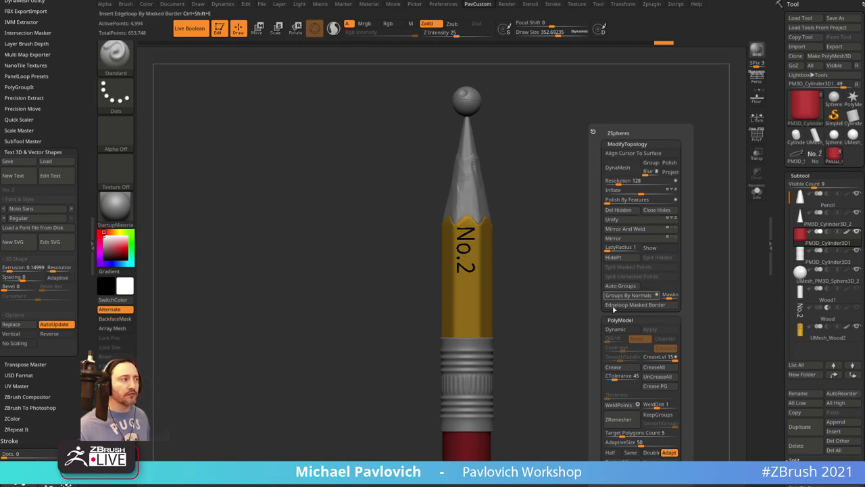
key("s")
mouse_move(663, 276)
left_mouse_down("alt")
mouse_move(657, 264)
mouse_move(650, 272)
mouse_move(659, 276)
left_mouse_up("alt")
key("s")
left_click(656, 275)
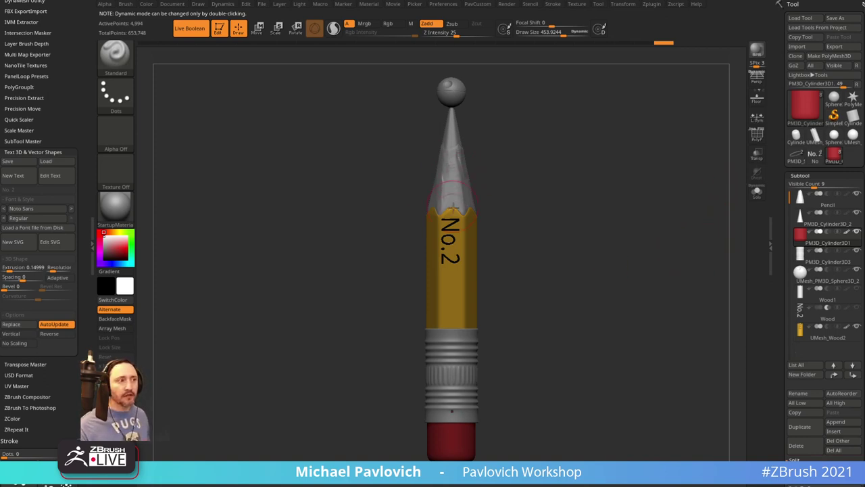
Select the UMesh_Wood2 body, enable KeyShot as the external renderer and send the pencil model to it
key("bracketleft")
left_click(443, 247, "alt")
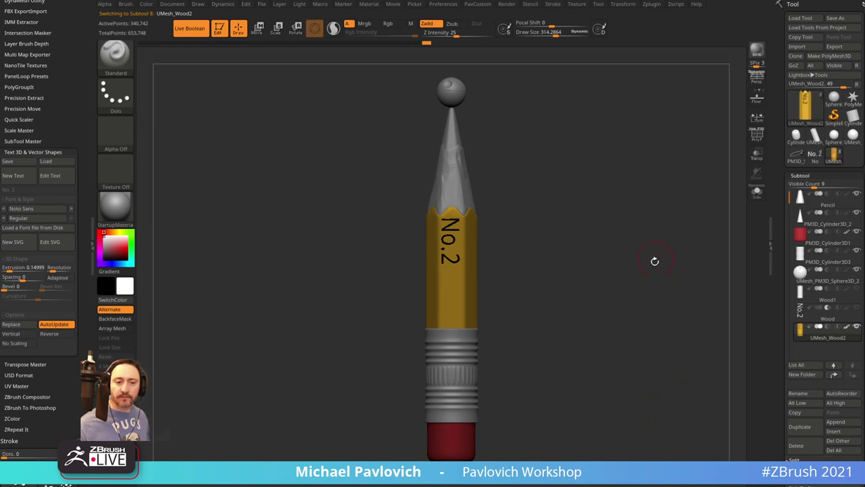
key("s")
mouse_move(583, 233)
left_mouse_down()
mouse_move(595, 234)
mouse_move(581, 233)
left_mouse_up()
key("s")
mouse_move(589, 240)
left_mouse_down("alt")
mouse_move(581, 233)
mouse_move(597, 233)
left_mouse_up("alt")
mouse_move(598, 233)
left_mouse_down()
mouse_move(575, 238)
mouse_move(593, 238)
left_mouse_up()
key("s")
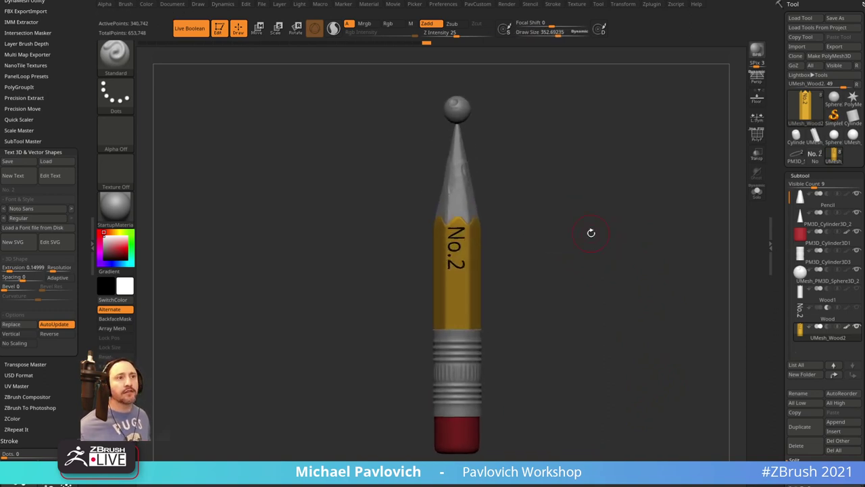
left_click(507, 4)
left_click(529, 124)
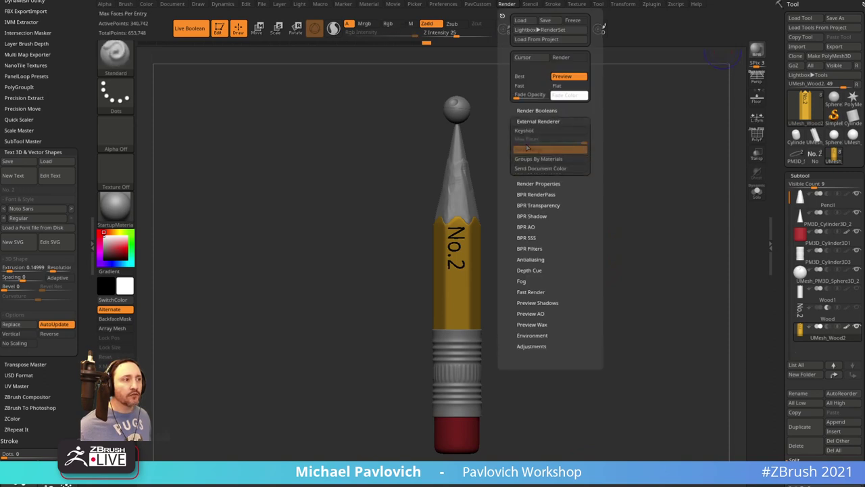
left_click(531, 135)
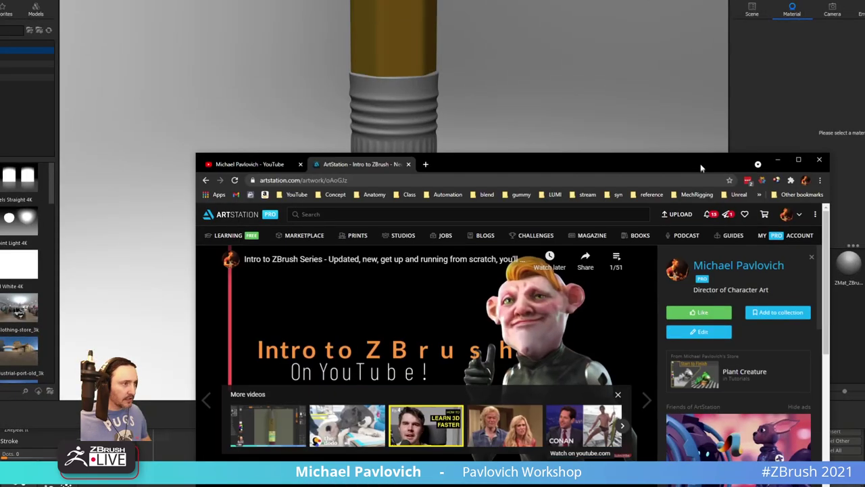
Switch to the browser and view the No UVs - Done In Minutes tutorial from the ArtStation portfolio, returning to the portfolio page
left_click_drag(755, 167, 737, 1)
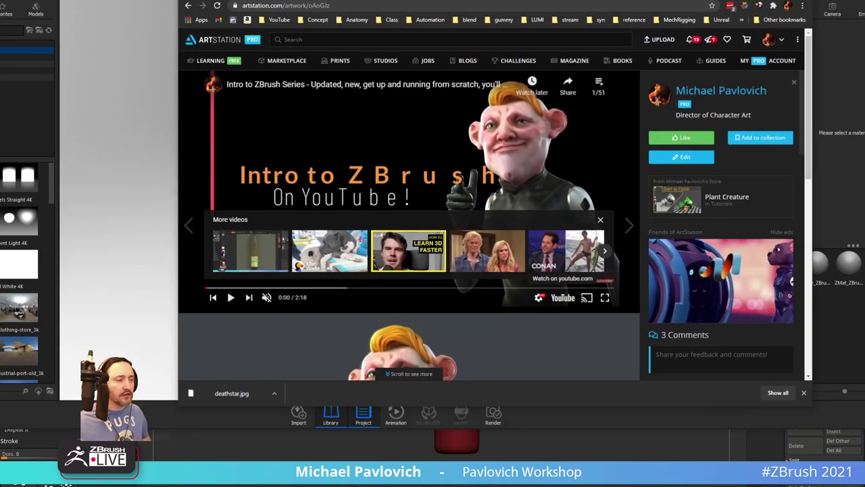
left_click(189, 5)
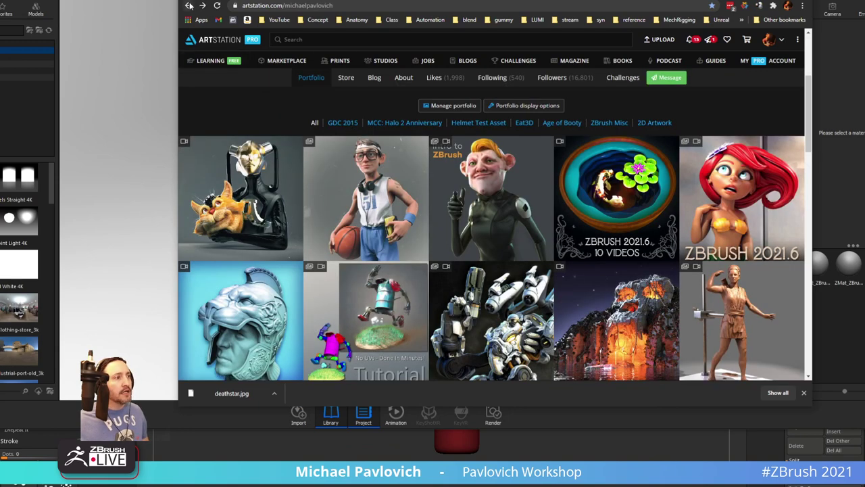
scroll(386, 217, "down", 2)
left_click(387, 218)
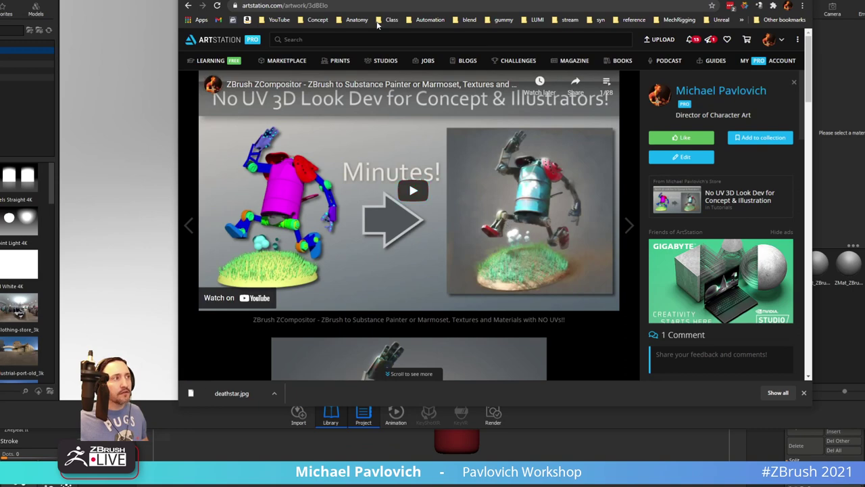
left_click(352, 6)
left_click(189, 5)
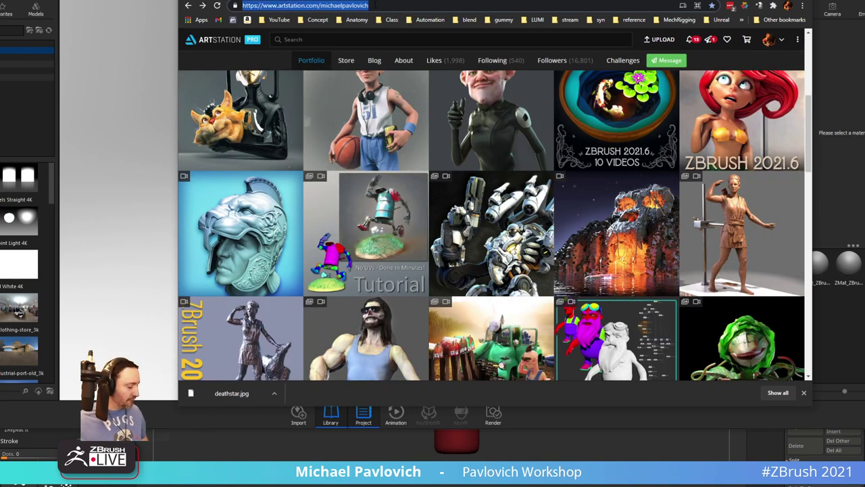
key("alt+Tab")
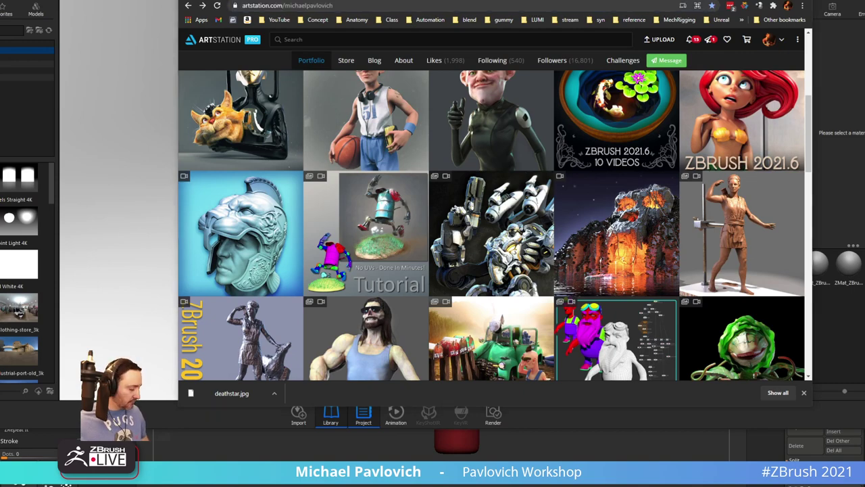
Switch to KeyShot, extend its window downward, and open the interface preferences and save them
key("alt+Tab")
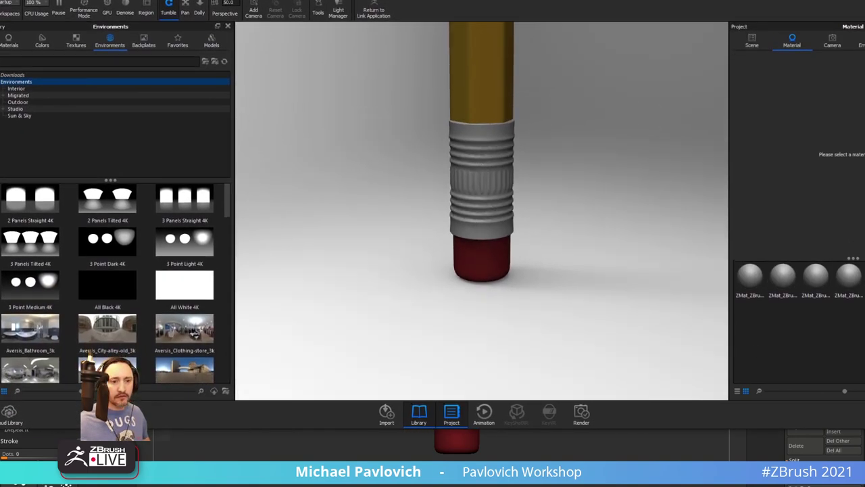
left_click_drag(864, 429, 864, 486)
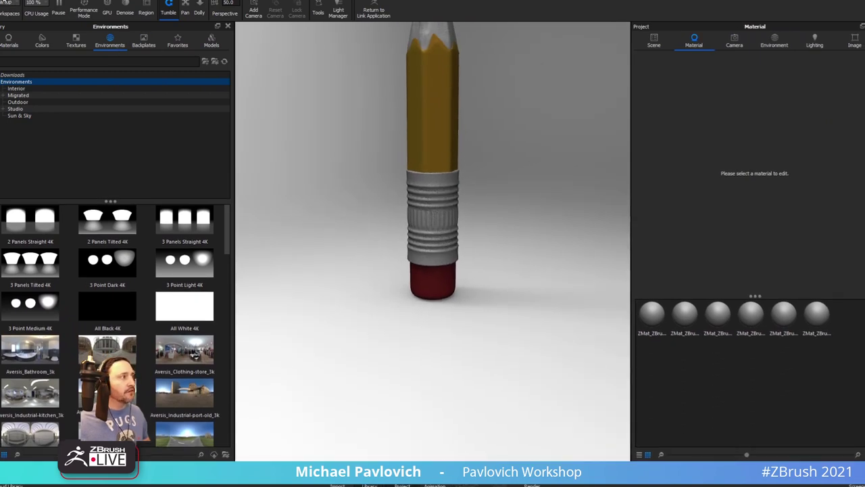
left_click(5, 1)
left_click(14, 75)
left_click(10, 1)
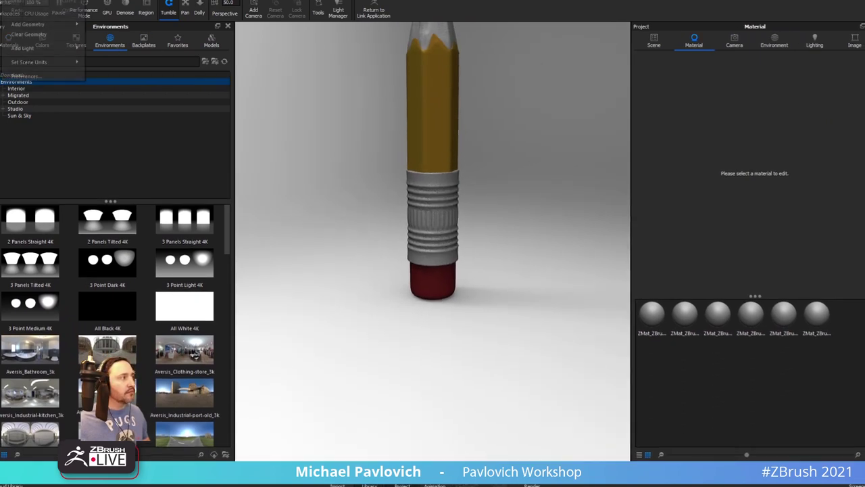
left_click(16, 77)
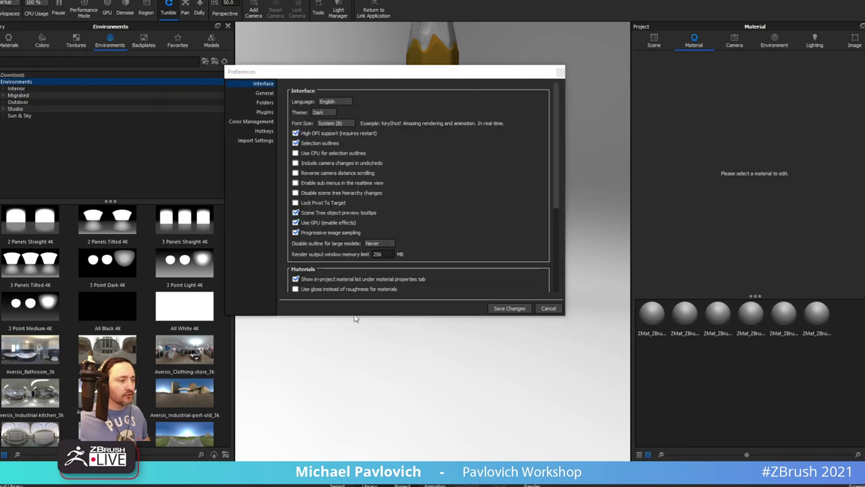
left_click(509, 308)
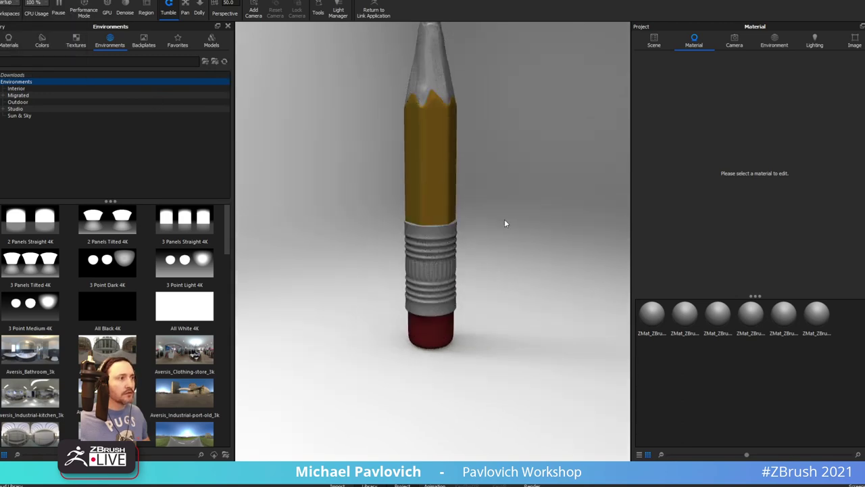
Light the pencil with the Dosch-Apartment_2k environment after trying Aversis_City-alley-old_3k and Aversis_Clothing-store_3k
scroll(506, 215, "up", 2)
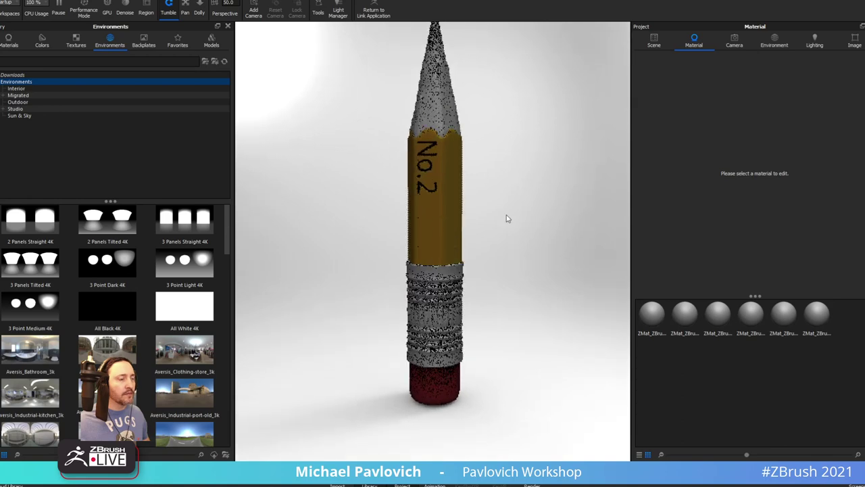
left_click_drag(506, 215, 570, 261)
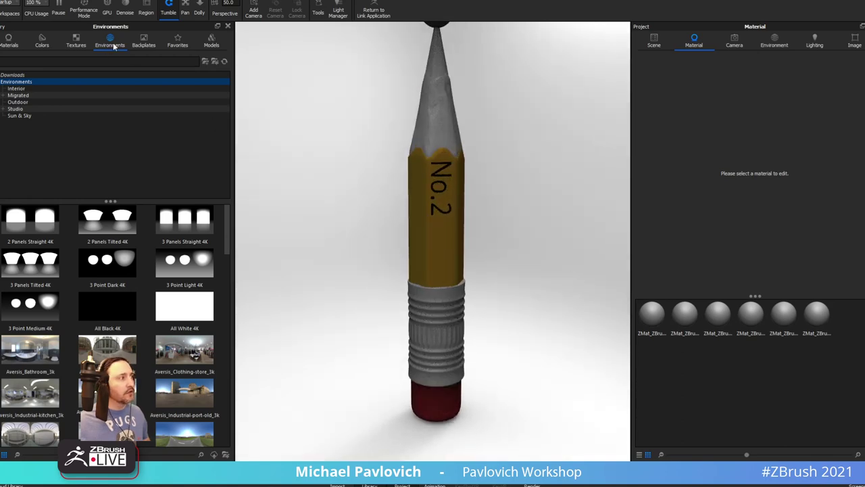
left_click(140, 341)
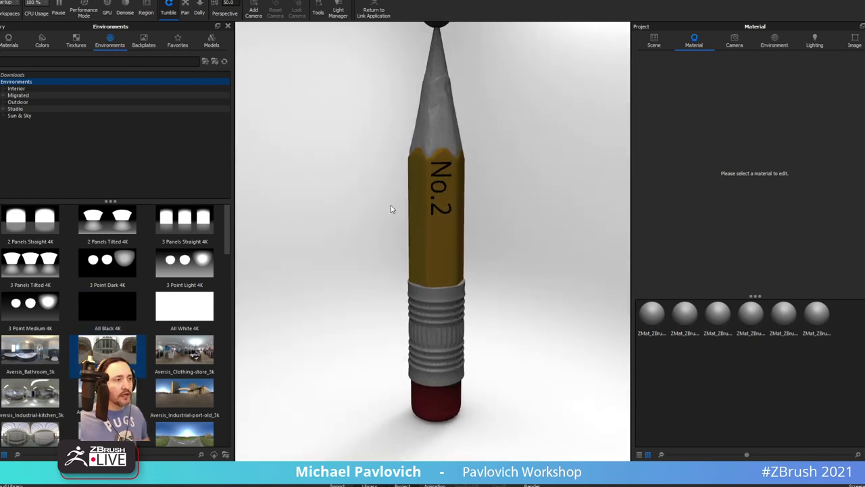
scroll(177, 309, "down", 5)
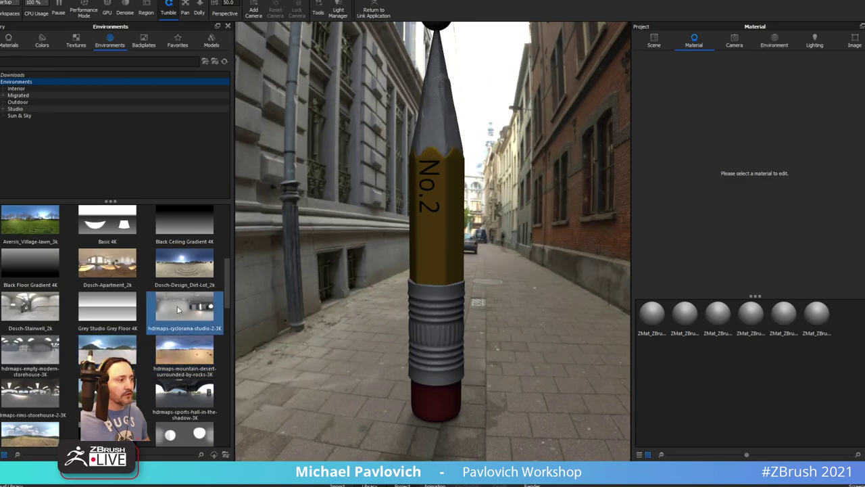
scroll(178, 309, "up", 3)
left_click(184, 223)
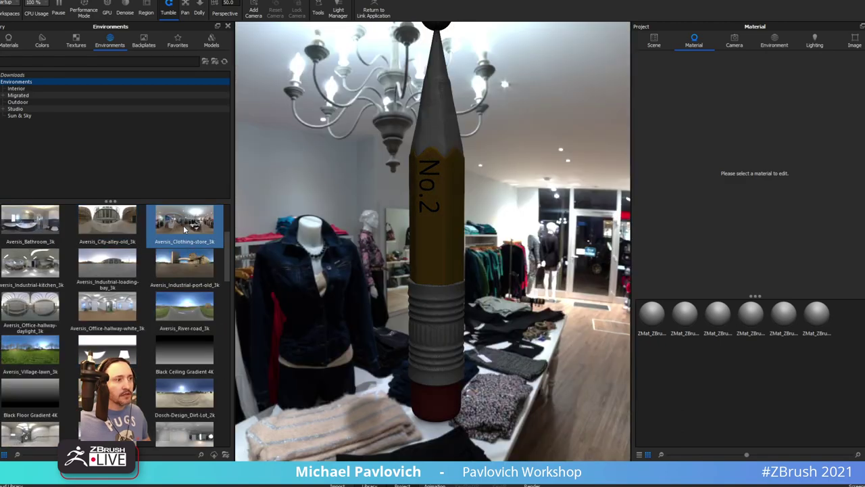
scroll(184, 230, "down", 3)
left_click(109, 269)
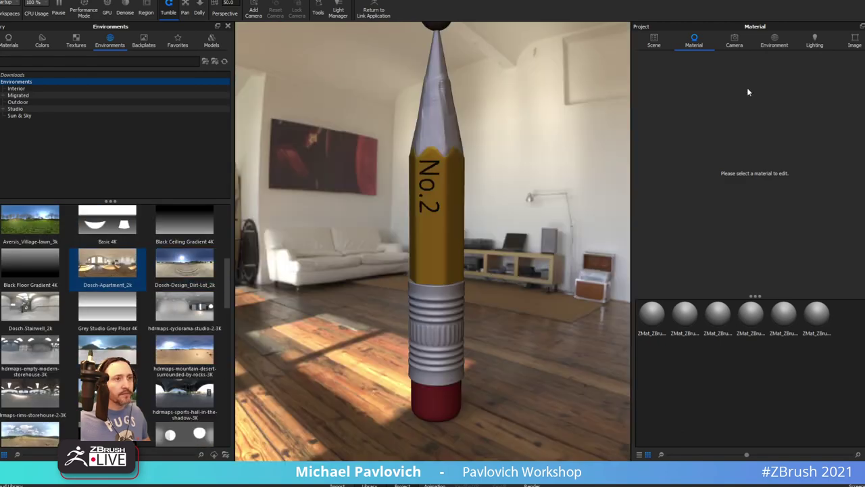
Replace the lighting environment backdrop with a solid dark grey background colour at 26 % value
left_click(773, 42)
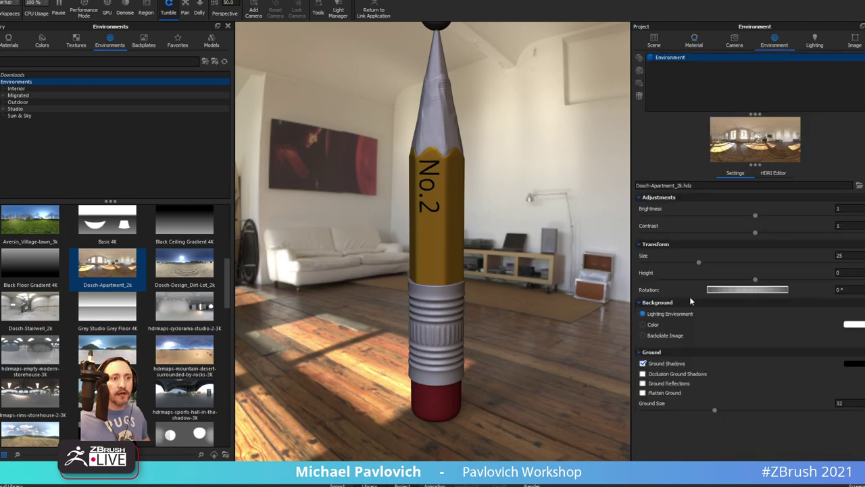
left_click(662, 325)
left_click(854, 324)
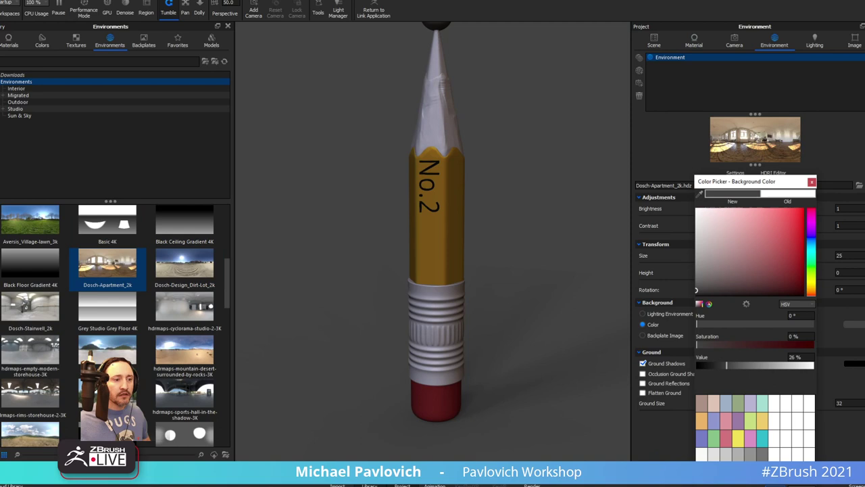
left_click(812, 181)
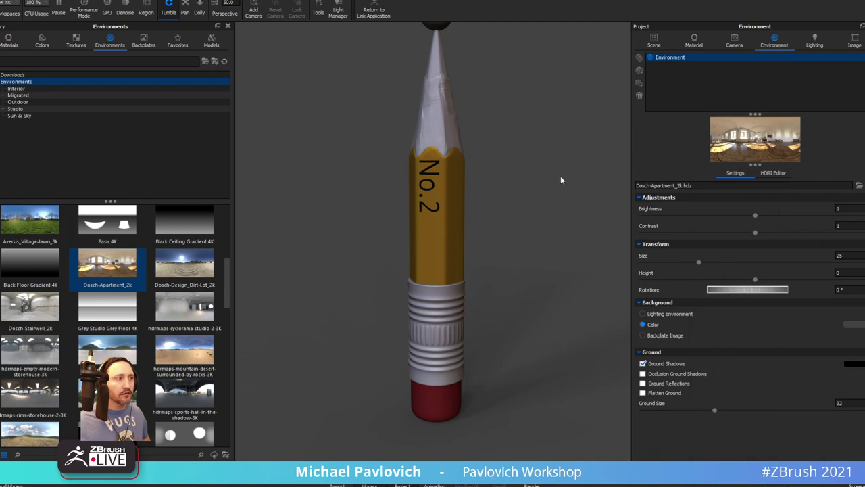
In the yellow body's material graph, feed the diffuse from a Matcap node in Vertex Color mode and delete the old texture node
mouse_move(560, 175)
left_mouse_down()
mouse_move(525, 135)
mouse_move(531, 172)
mouse_move(513, 188)
left_mouse_up()
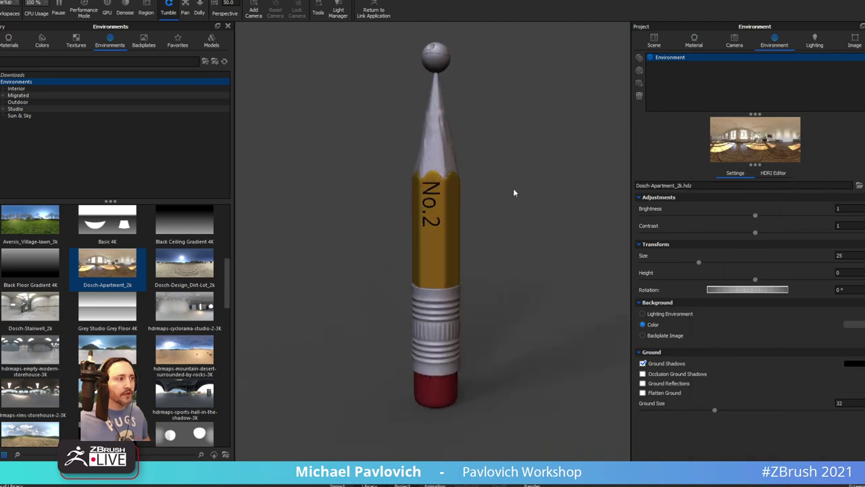
double_click(446, 251)
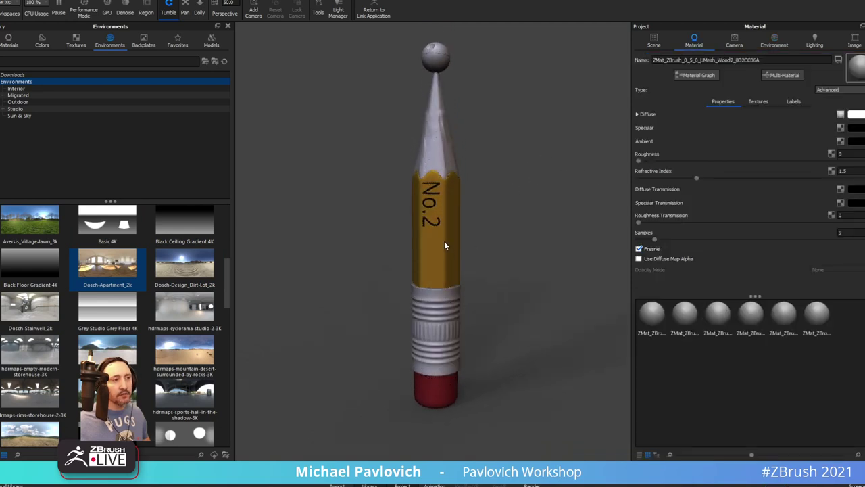
left_click(697, 75)
left_click_drag(725, 158, 591, 102)
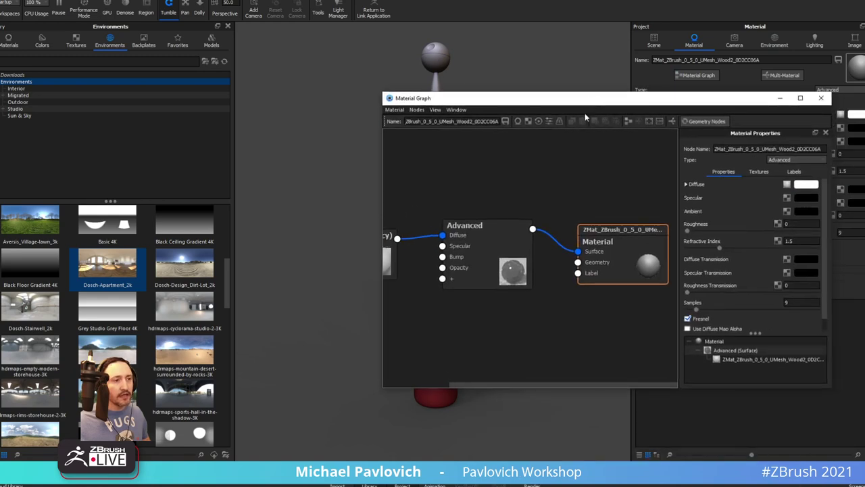
left_click(396, 256)
left_click(744, 188)
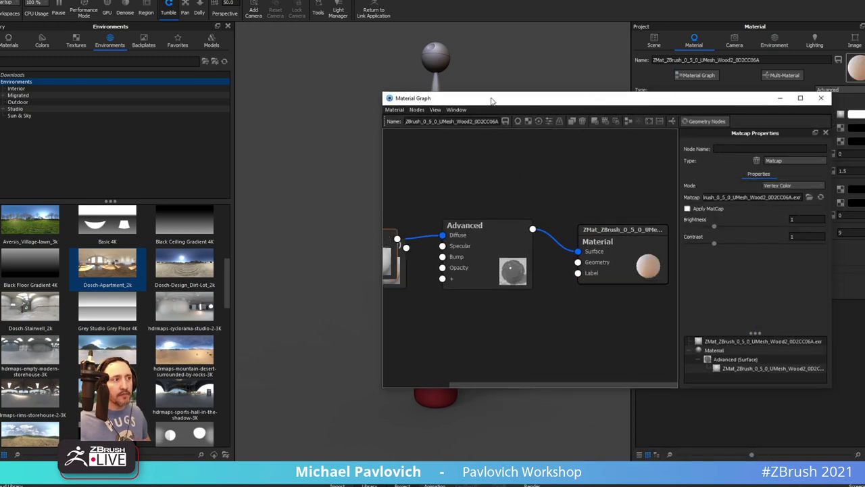
left_click_drag(428, 98, 559, 144)
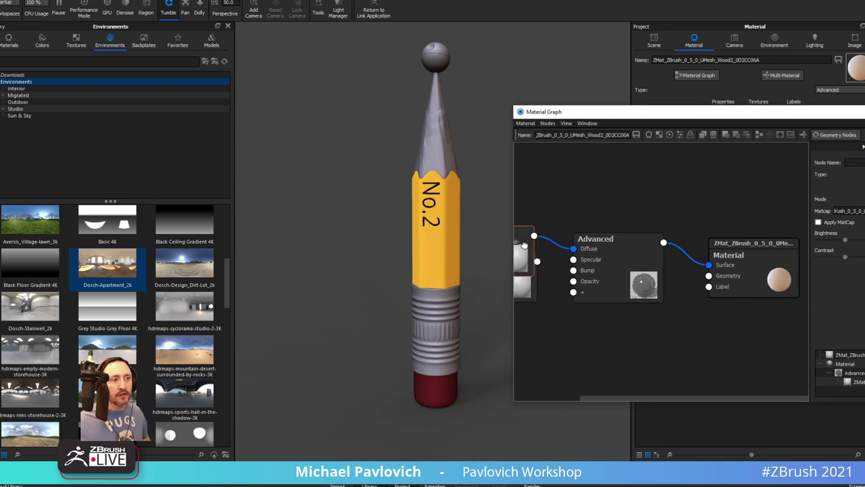
left_click(525, 286)
key("Delete")
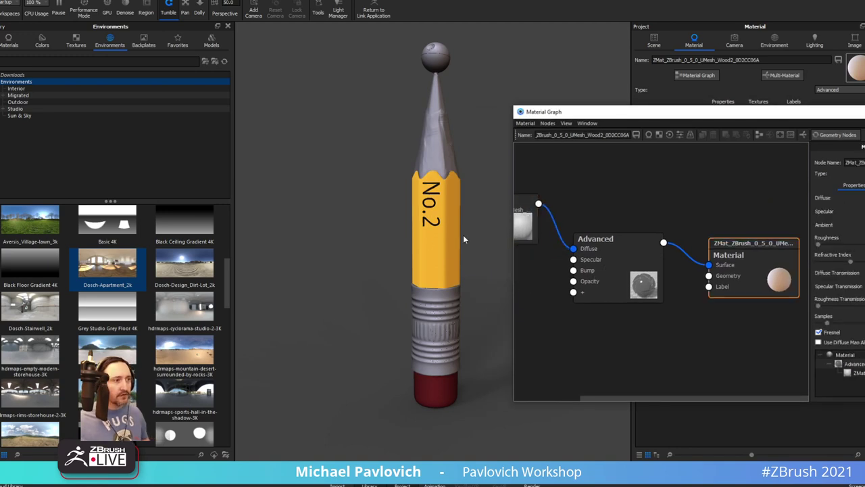
Change the pencil body's material type to Paint and raise its roughness to 0.0372
left_click(741, 255)
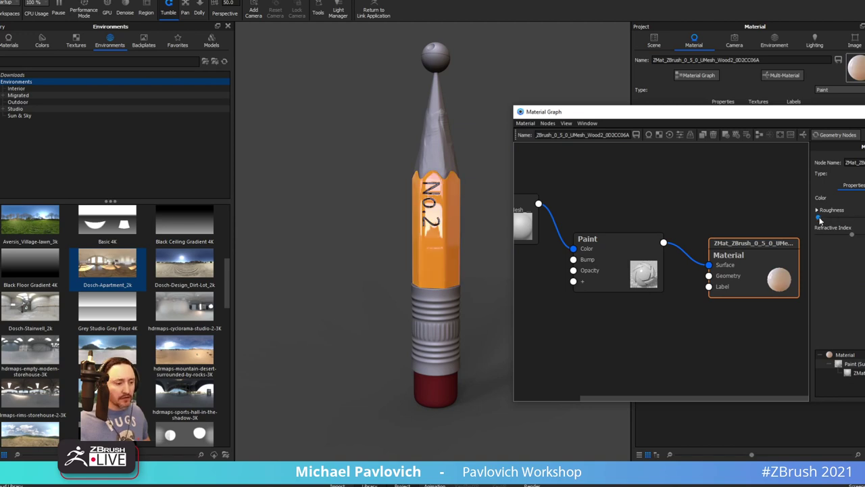
left_click_drag(830, 222, 838, 223)
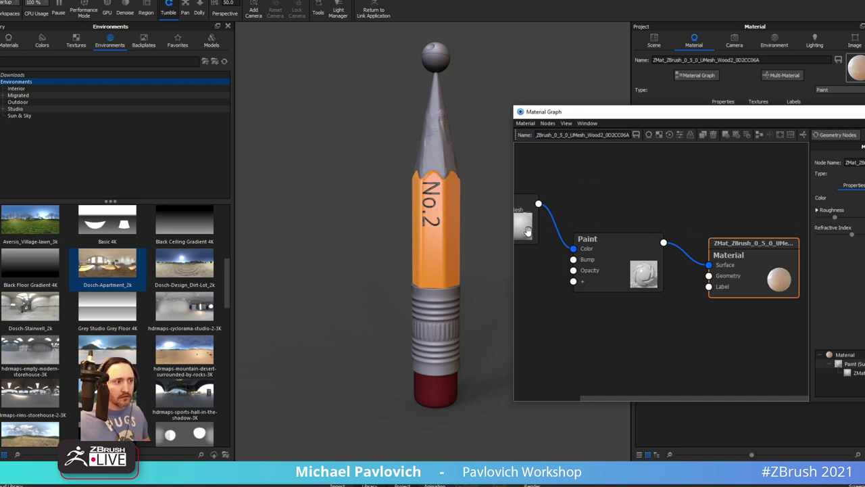
Insert a Color Adjust node between the vertex colour texture and the Paint node's Color input, and spread the nodes apart
left_click_drag(528, 232, 541, 269)
left_click_drag(616, 265, 622, 259)
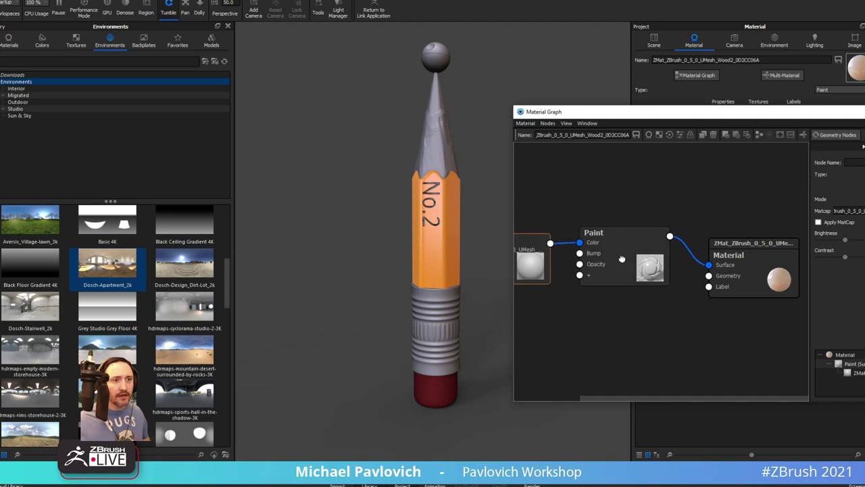
right_click(605, 161)
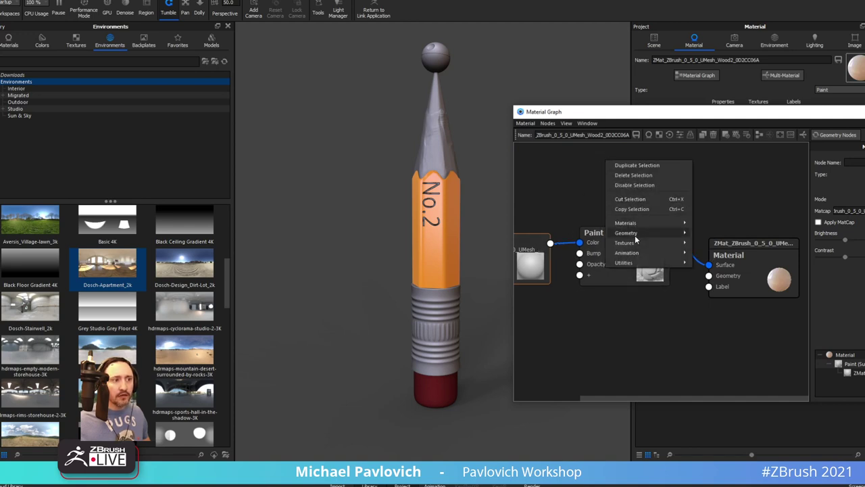
mouse_move(626, 262)
left_click(724, 271)
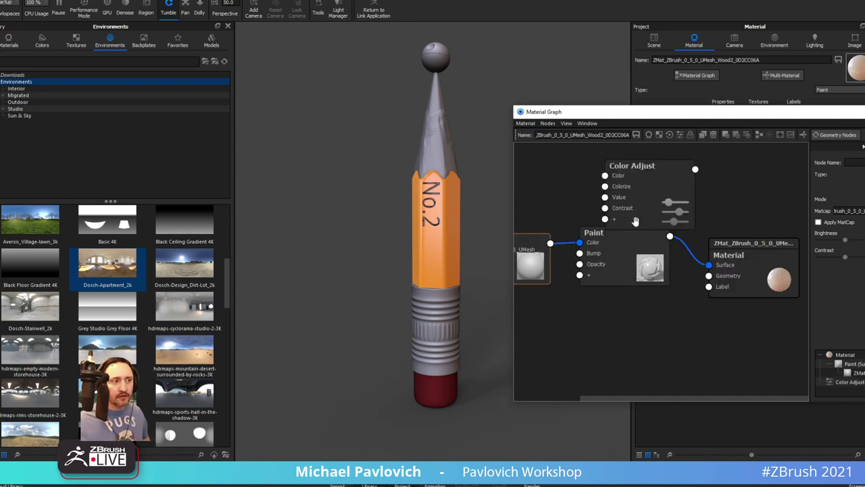
left_click_drag(635, 221, 628, 201)
left_click_drag(550, 243, 598, 156)
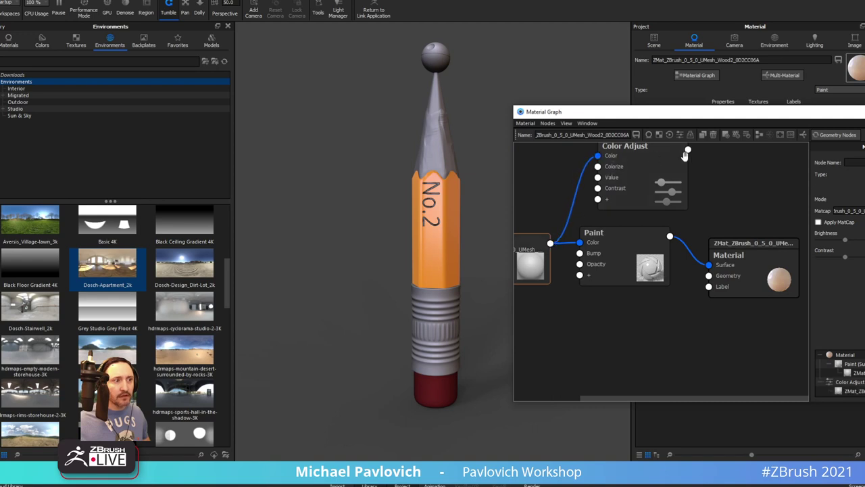
mouse_move(687, 150)
left_mouse_down()
mouse_move(669, 186)
mouse_move(580, 242)
mouse_move(659, 270)
left_mouse_up()
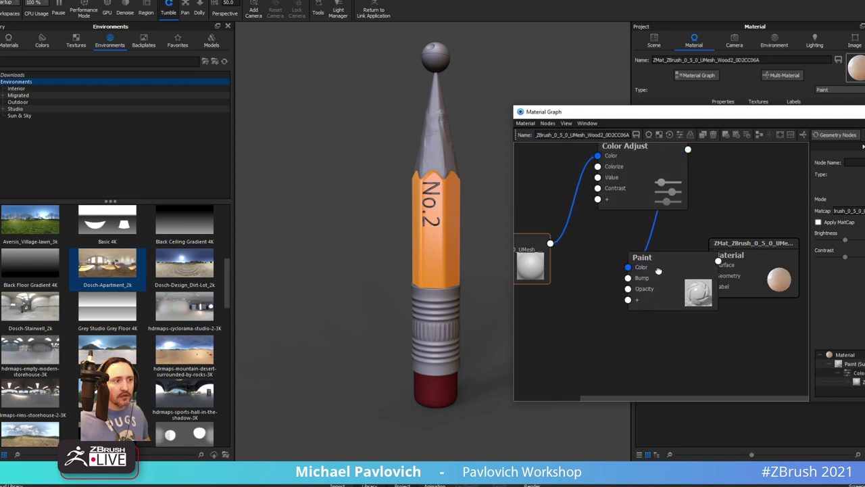
left_click_drag(759, 248, 787, 252)
left_click_drag(642, 170, 600, 185)
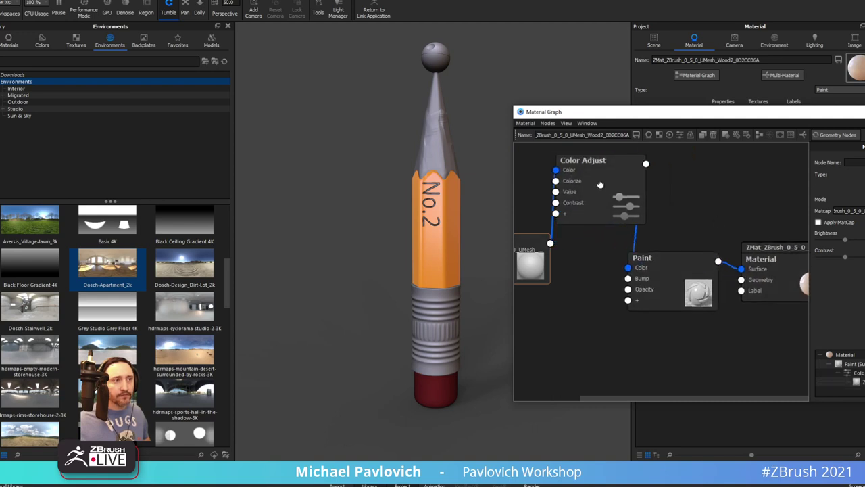
Shift the Color Adjust node's hue slightly from orange towards pencil yellow and close the material graph
left_click(600, 184)
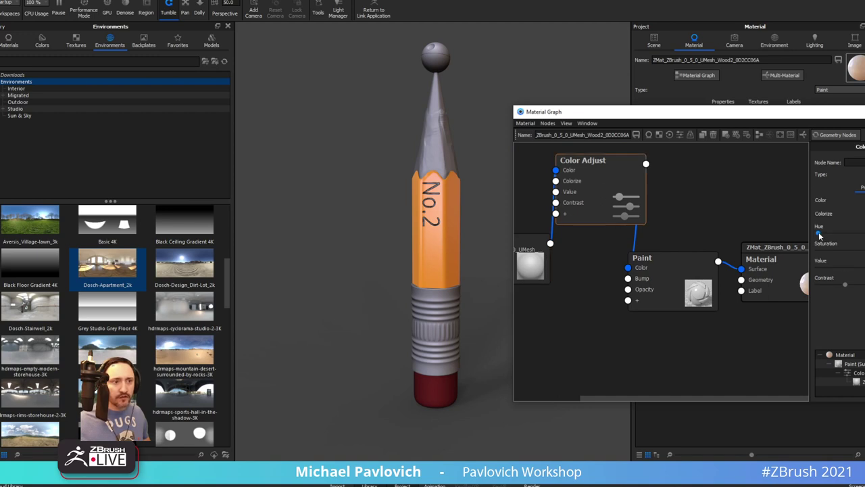
mouse_move(819, 234)
left_mouse_down()
mouse_move(836, 236)
mouse_move(824, 233)
left_mouse_up()
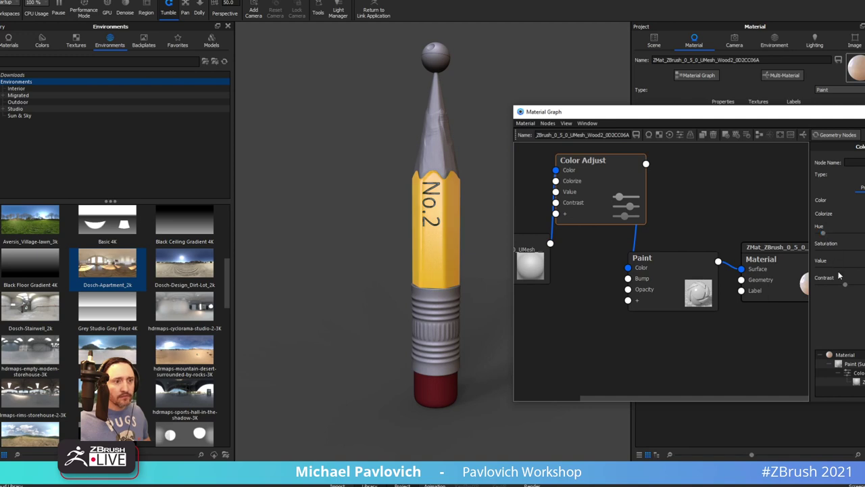
left_click(864, 112)
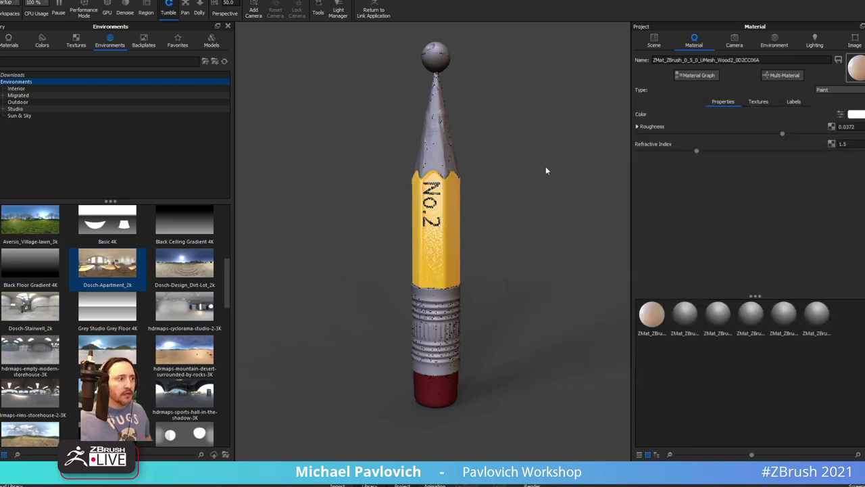
Search the material library for wood and apply Maple Wood Rough to the sharpened wooden cone of the pencil
mouse_move(545, 166)
left_mouse_down()
mouse_move(568, 171)
mouse_move(545, 159)
left_mouse_up()
scroll(545, 160, "up", 2)
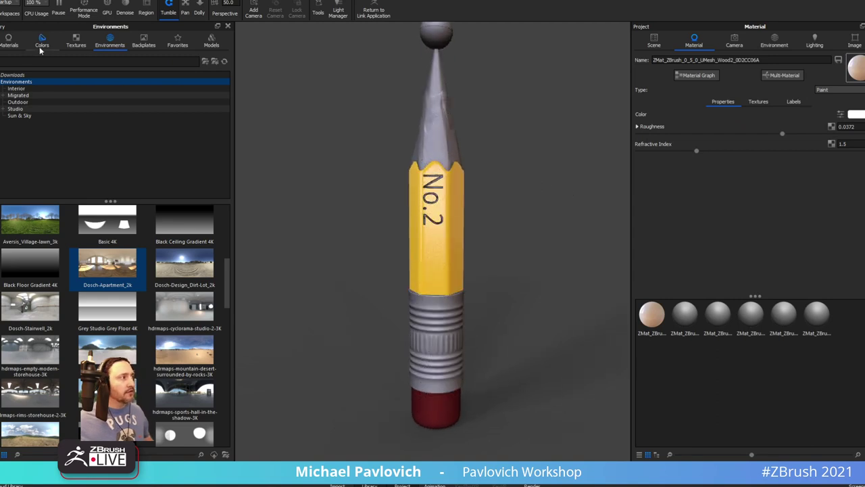
left_click(9, 42)
type("wood")
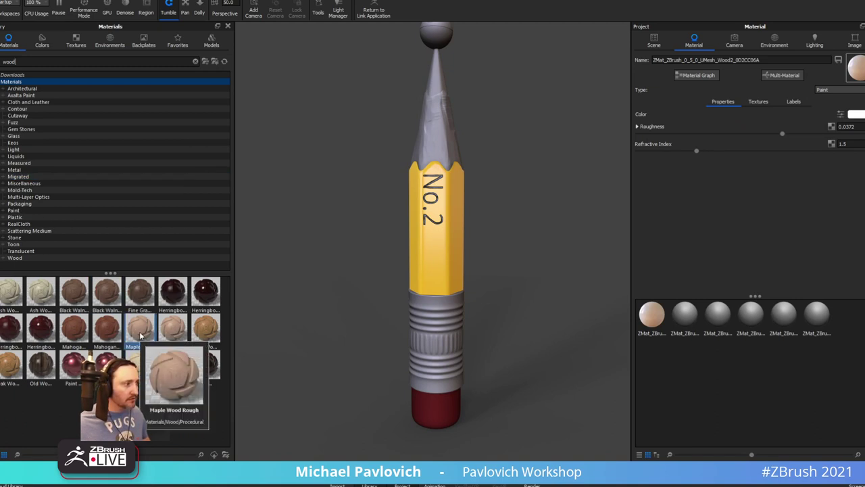
mouse_move(141, 335)
left_mouse_down()
mouse_move(207, 304)
mouse_move(443, 133)
left_mouse_up()
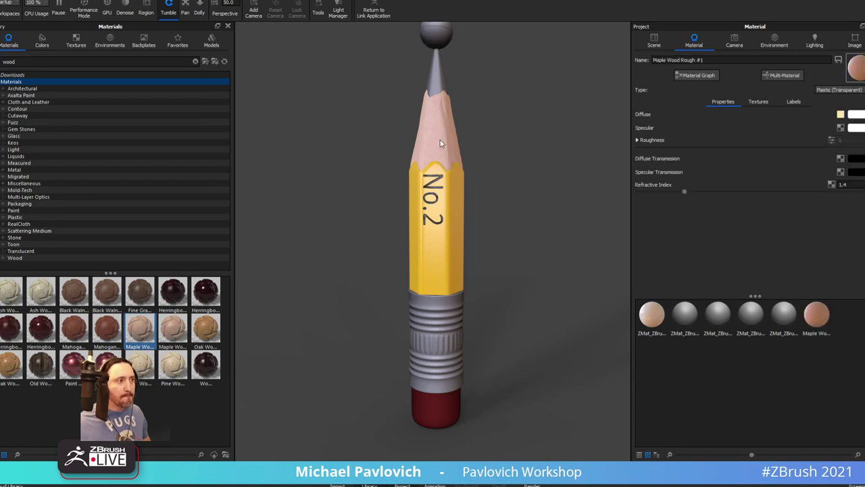
Search the material library for graphite and clear the search again
middle_click_drag(508, 131, 501, 248)
double_click(9, 62)
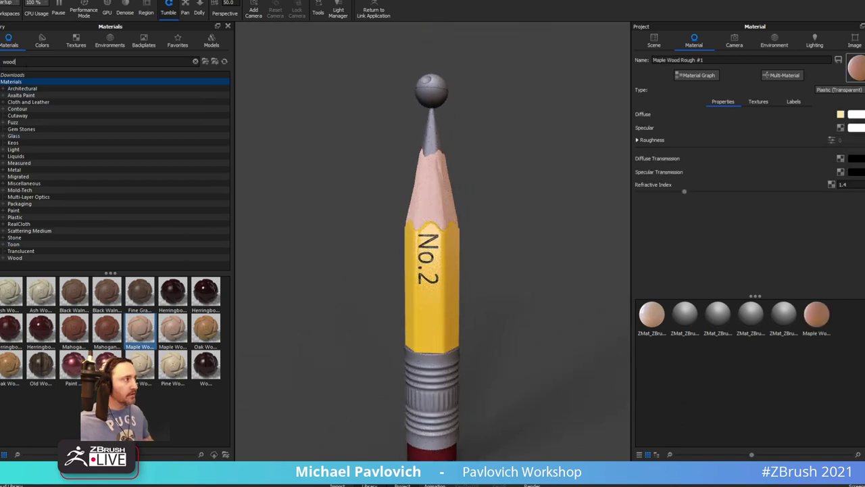
type("graphi")
key("BackSpace")
key("BackSpace")
key("BackSpace")
key("BackSpace")
key("BackSpace")
key("BackSpace")
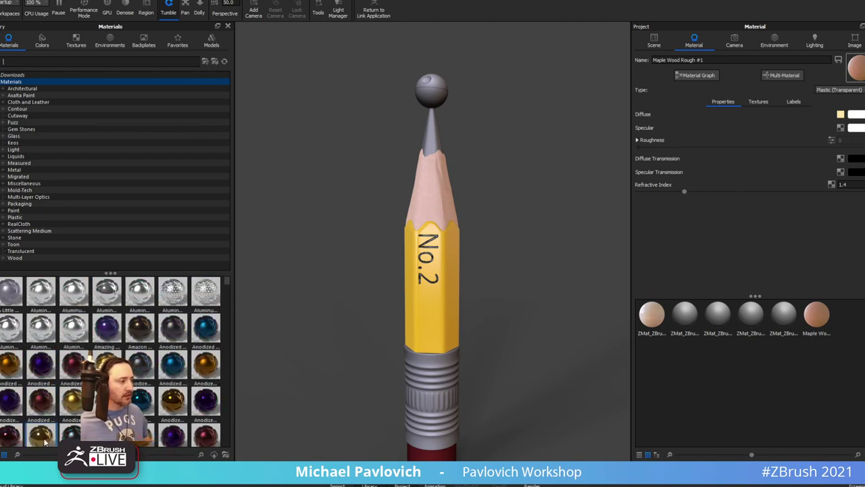
Find graphite in the Cloud Library's materials and download Manhattan Crib5 Graphite - 43464
left_click(11, 478)
left_click_drag(496, 88, 494, 486)
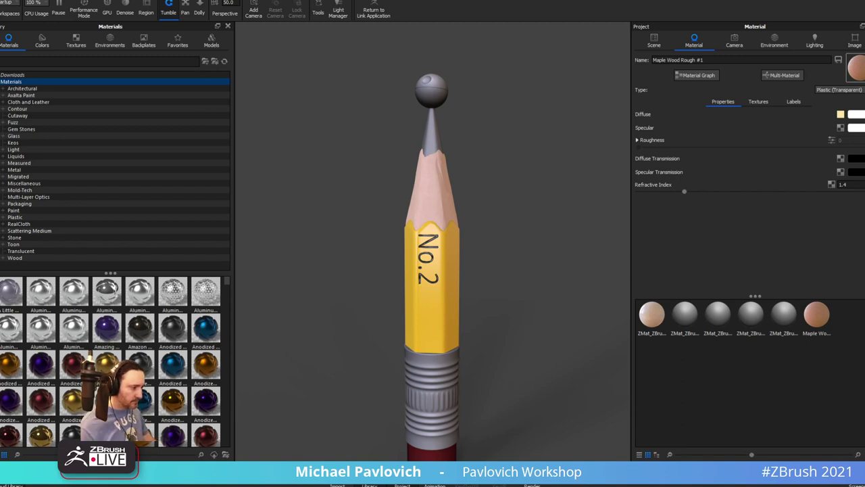
left_click_drag(0, 103, 342, 32)
left_click(347, 67)
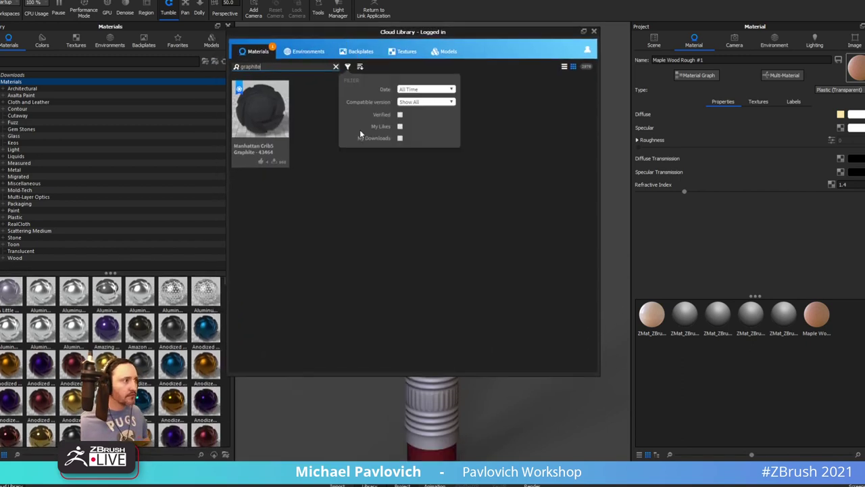
left_click(287, 160)
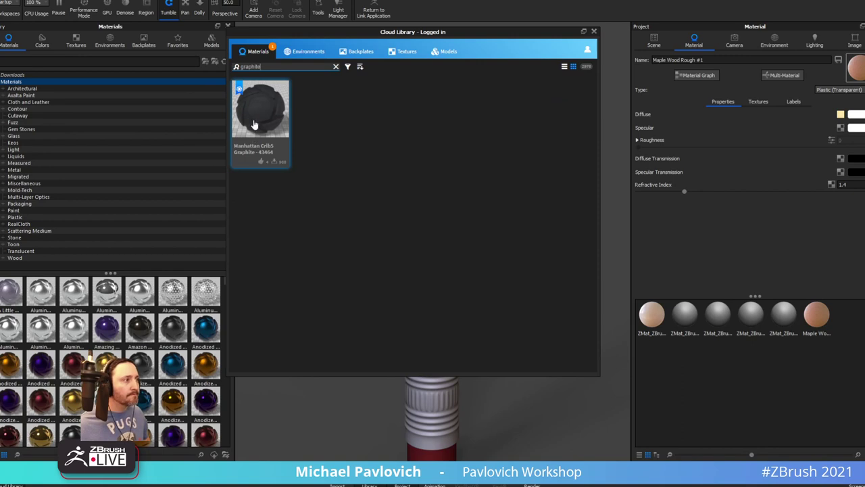
left_click(275, 163)
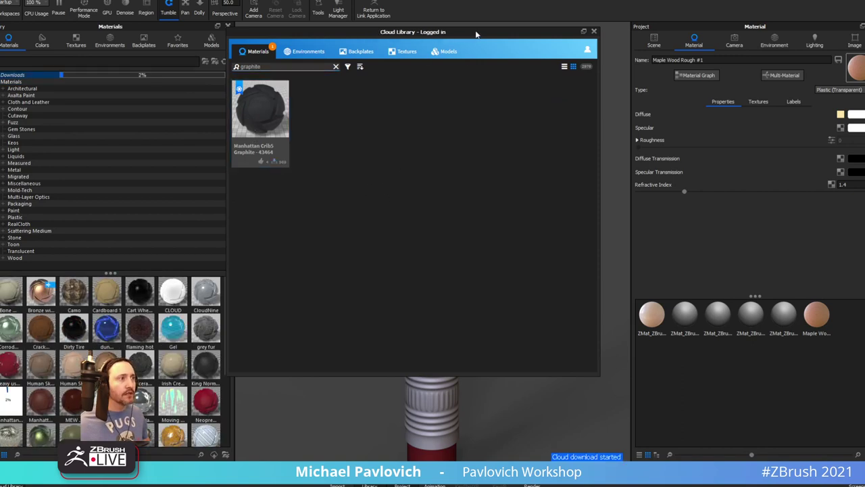
left_click_drag(476, 33, 470, 486)
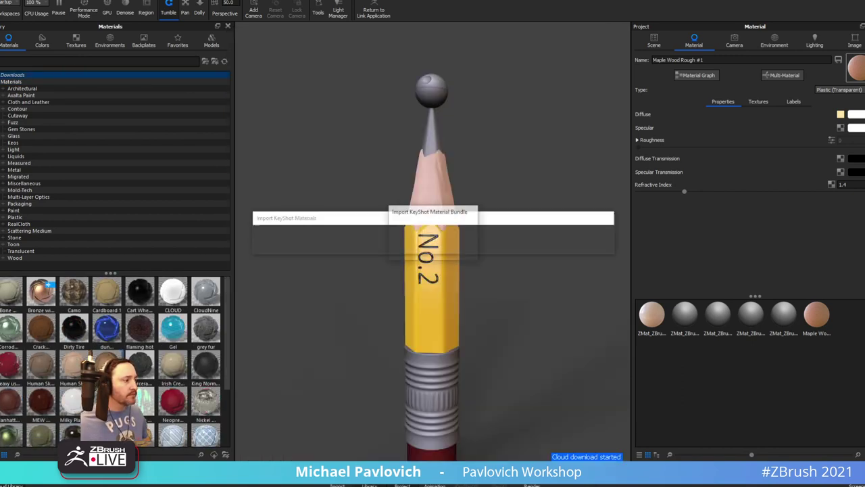
Apply the Manhattan Crib5 Graphite material to the pencil lead and to the ball on its tip
mouse_move(11, 404)
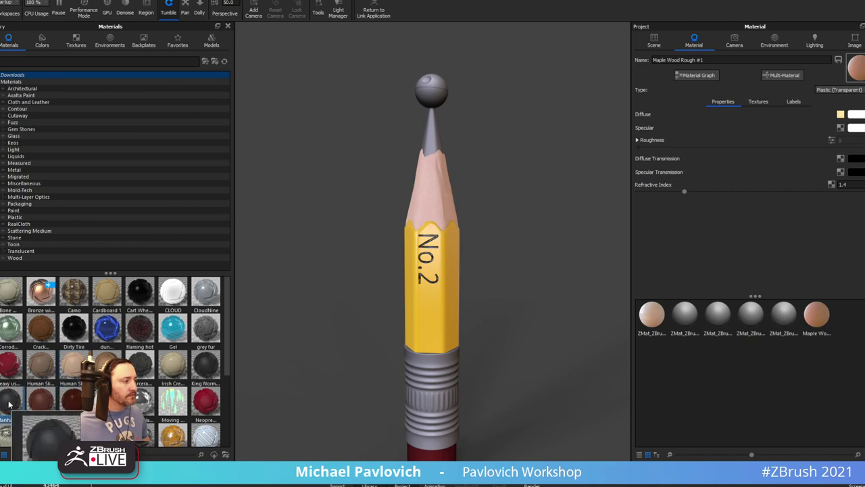
mouse_move(10, 404)
left_mouse_down()
mouse_move(406, 300)
mouse_move(435, 142)
left_mouse_up()
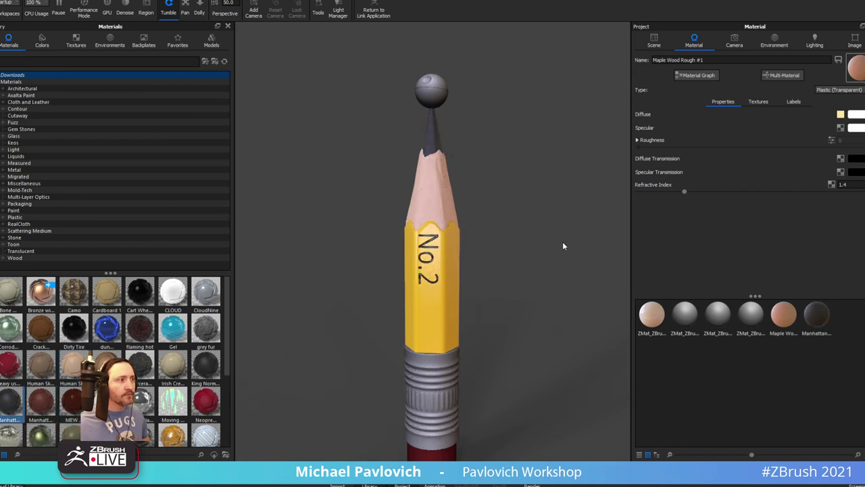
left_click_drag(817, 313, 433, 93)
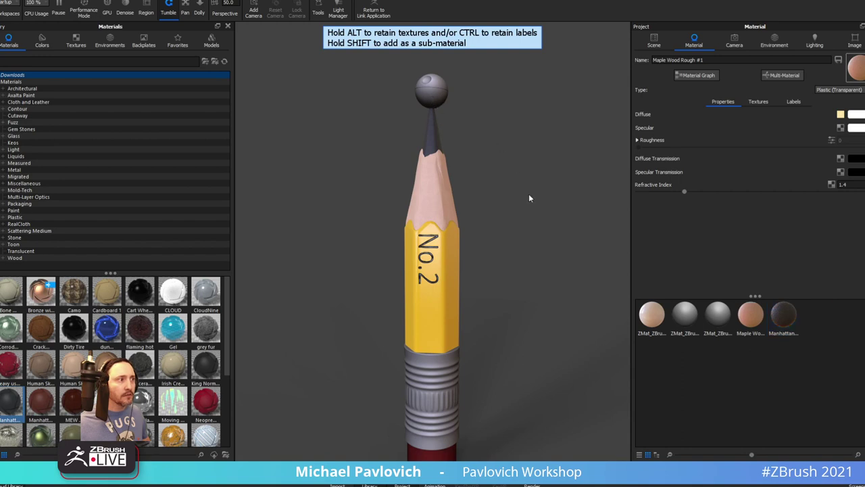
mouse_move(530, 288)
left_mouse_down()
mouse_move(514, 233)
mouse_move(533, 199)
left_mouse_up()
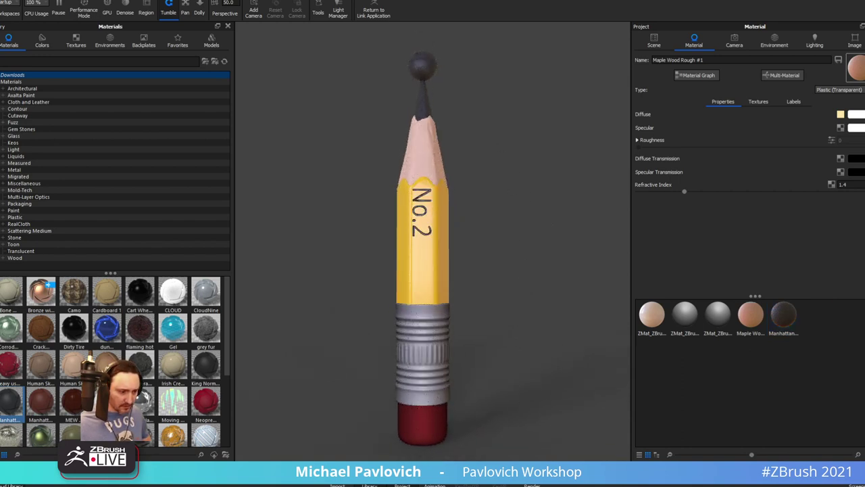
Search the library for aluminum, apply Aluminum Polished to the pencil's ferrule and set its roughness to 0.0432
type("aluminum")
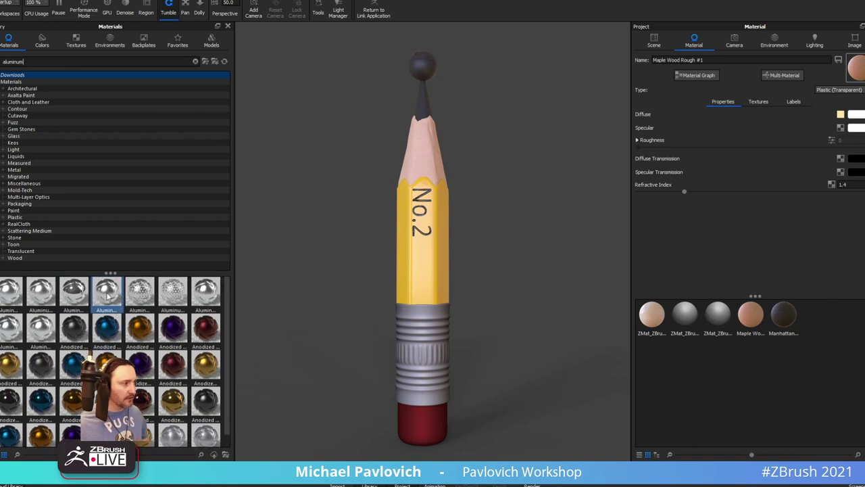
mouse_move(106, 288)
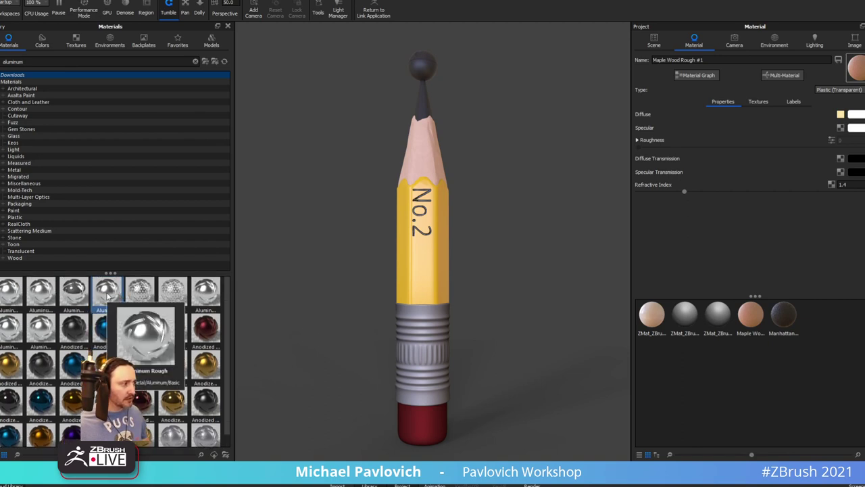
mouse_move(70, 289)
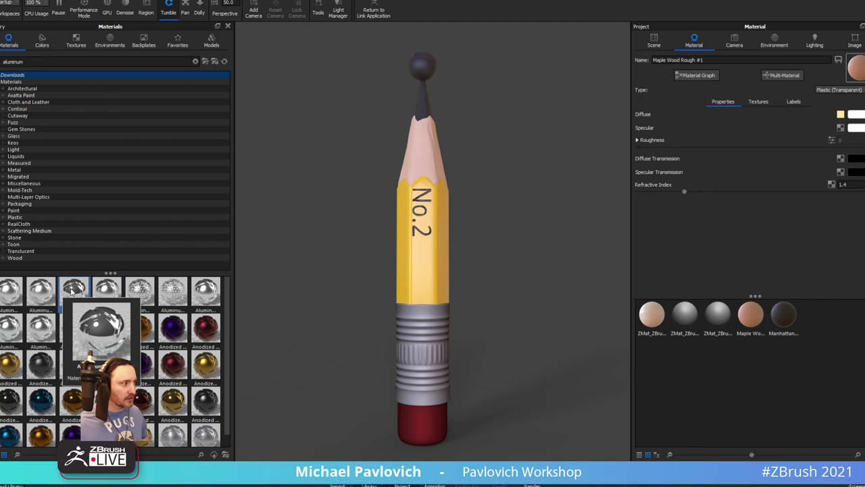
mouse_move(70, 290)
left_mouse_down()
mouse_move(438, 379)
mouse_move(415, 353)
left_mouse_up()
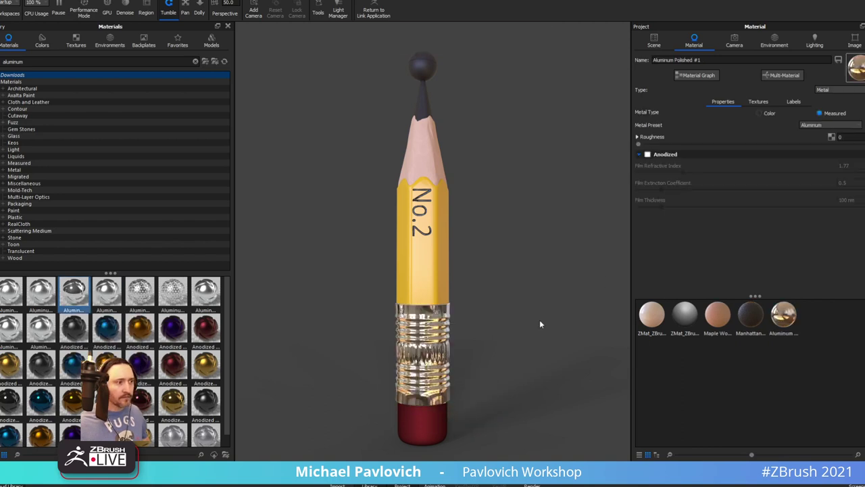
left_click_drag(642, 144, 671, 144)
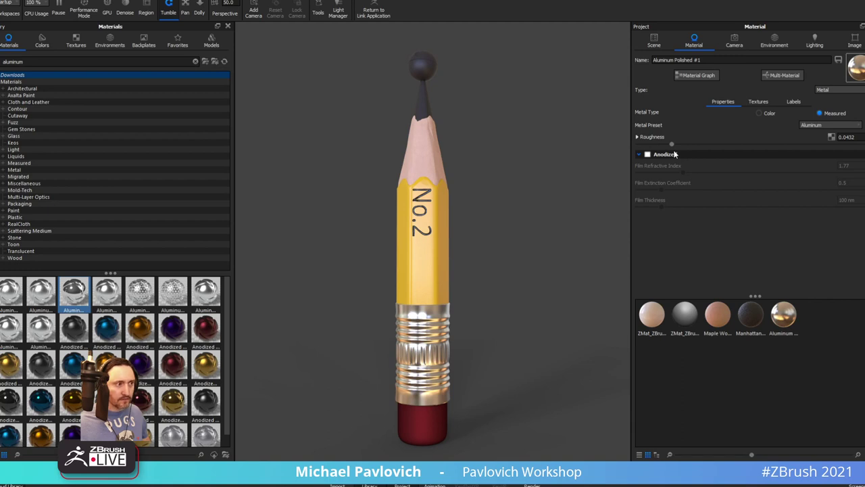
In the eraser's material graph, delete the unconnected Texture Map (Legacy) node and turn off Apply MatCap on the diffuse texture node
left_click(420, 431)
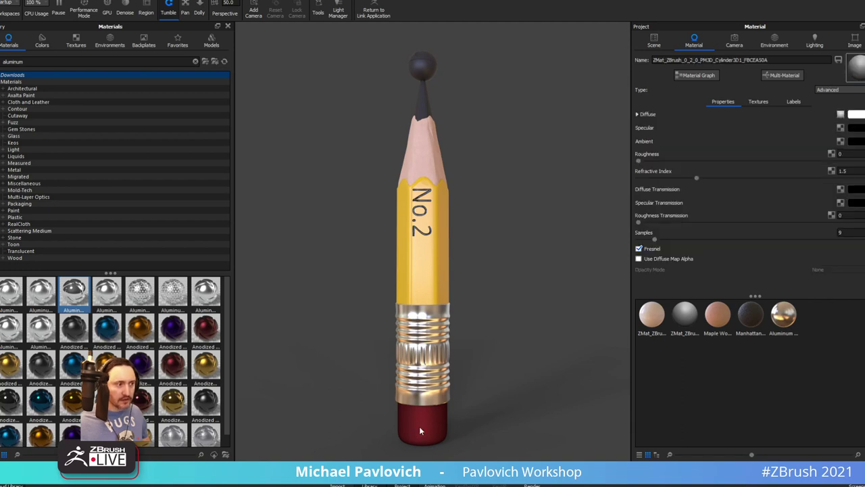
left_click(696, 76)
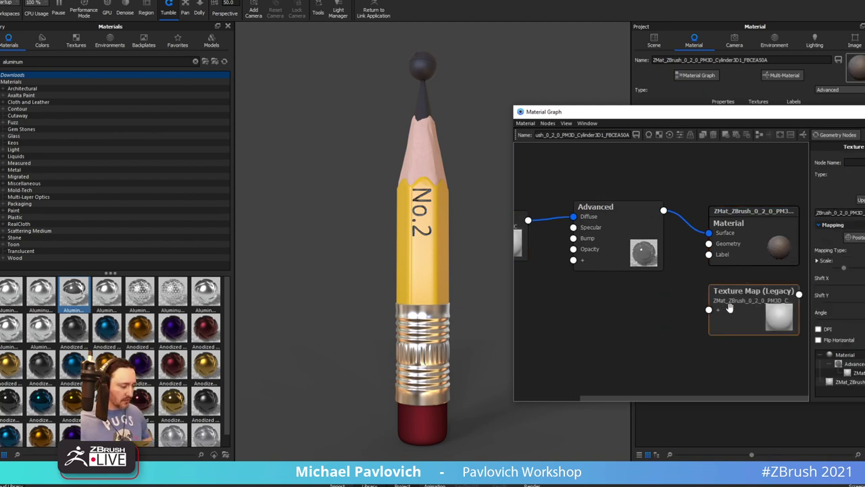
key("Delete")
left_click(522, 245)
left_click(832, 222)
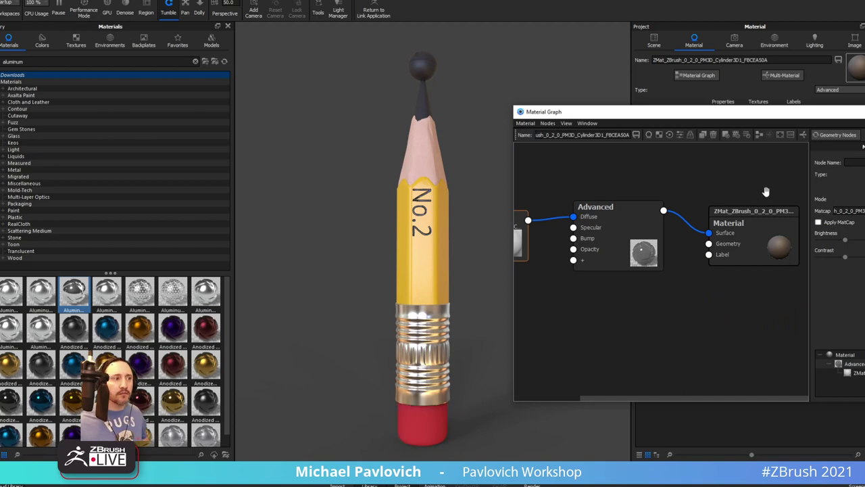
left_click_drag(763, 113, 637, 100)
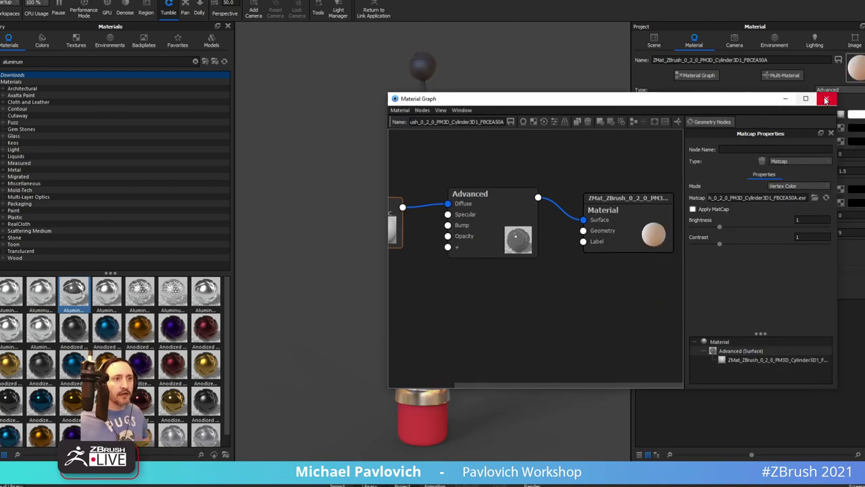
Try a white specular color on the eraser's material
left_click(624, 212)
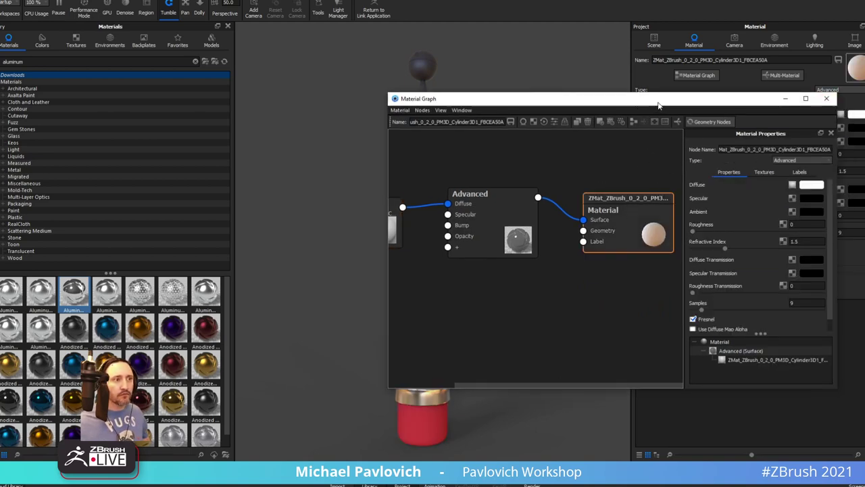
mouse_move(660, 104)
left_mouse_down()
mouse_move(188, 6)
mouse_move(164, 38)
left_mouse_up()
left_click(317, 132)
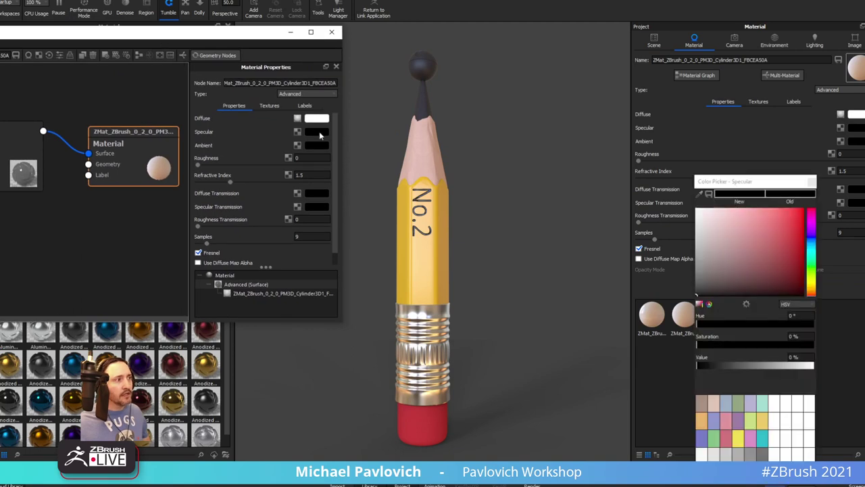
left_click_drag(742, 260, 695, 206)
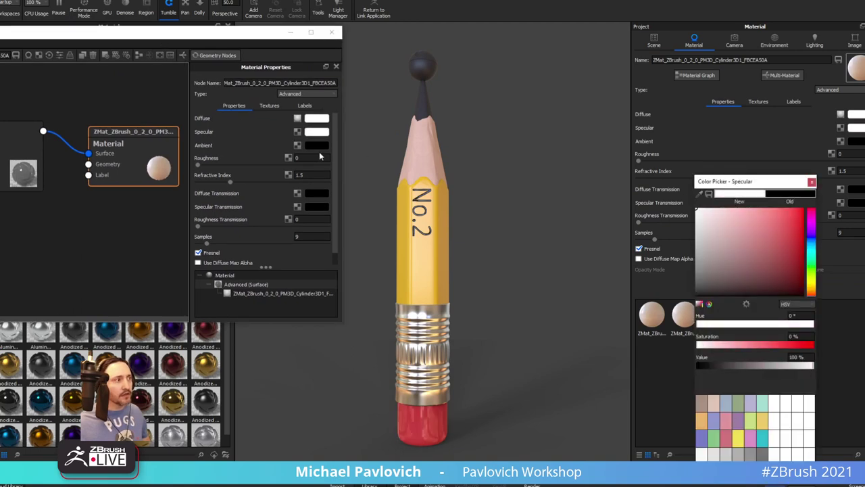
Set the eraser material's roughness to 0.201, dismiss the specular color picker and close the material graph
left_click_drag(204, 165, 231, 167)
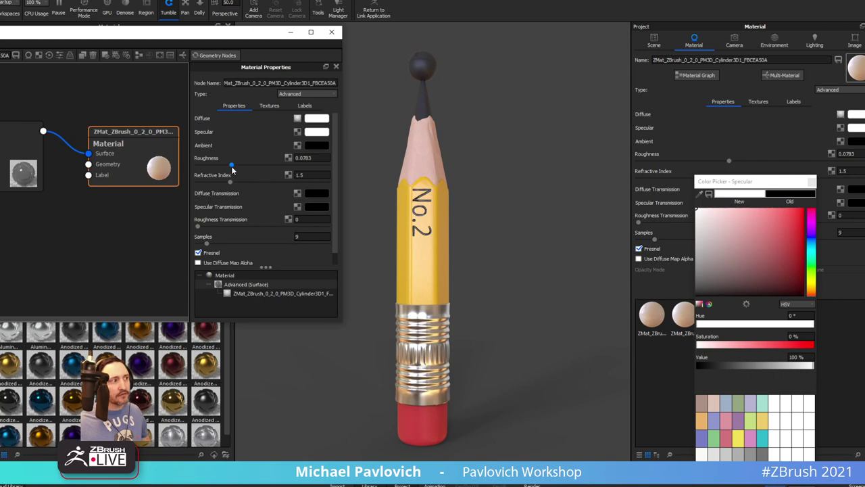
left_click_drag(231, 165, 276, 165)
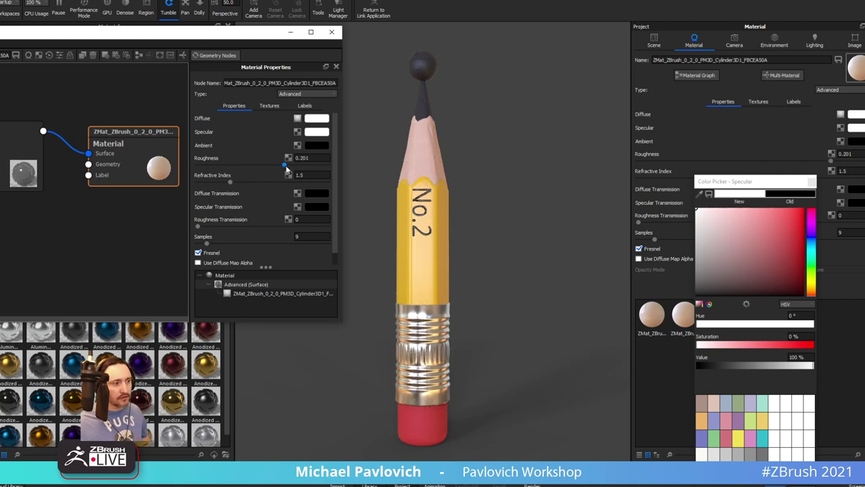
left_click(817, 184)
left_click(812, 183)
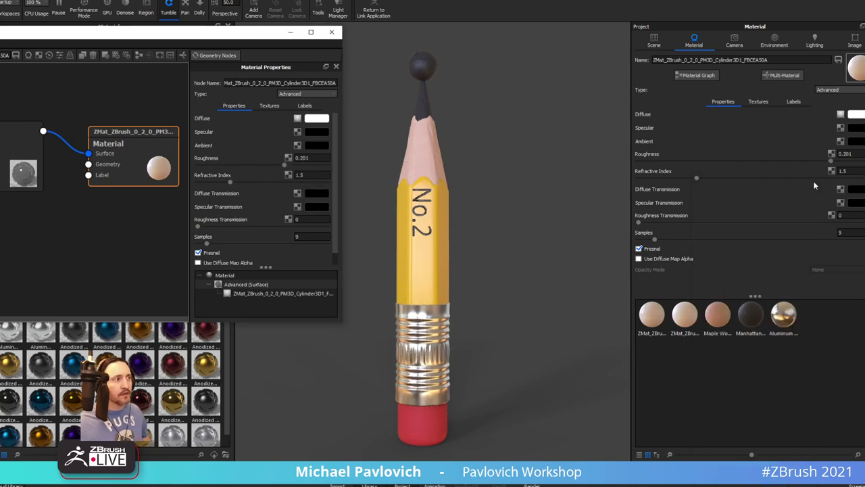
left_click(331, 32)
Search the library for wood and replace the sharpened cone's maple material with Pine Wood Satin
mouse_move(503, 172)
left_mouse_down()
mouse_move(456, 141)
mouse_move(565, 147)
mouse_move(512, 146)
mouse_move(515, 157)
left_mouse_up()
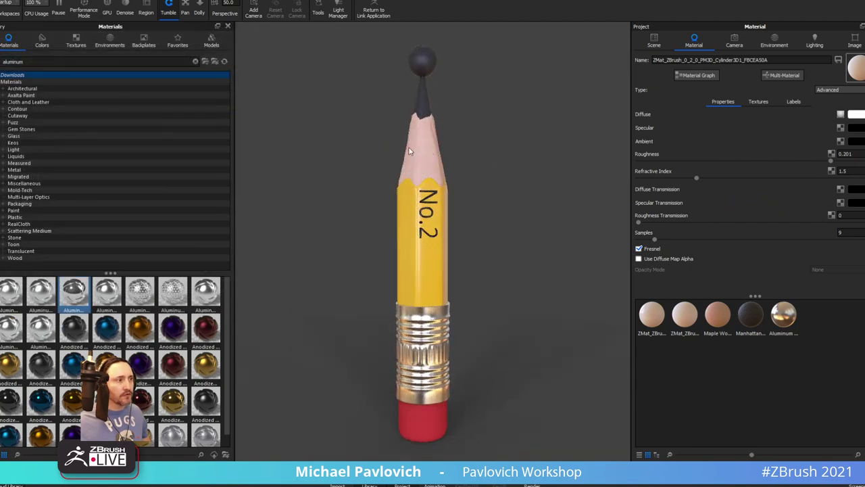
left_click(714, 311)
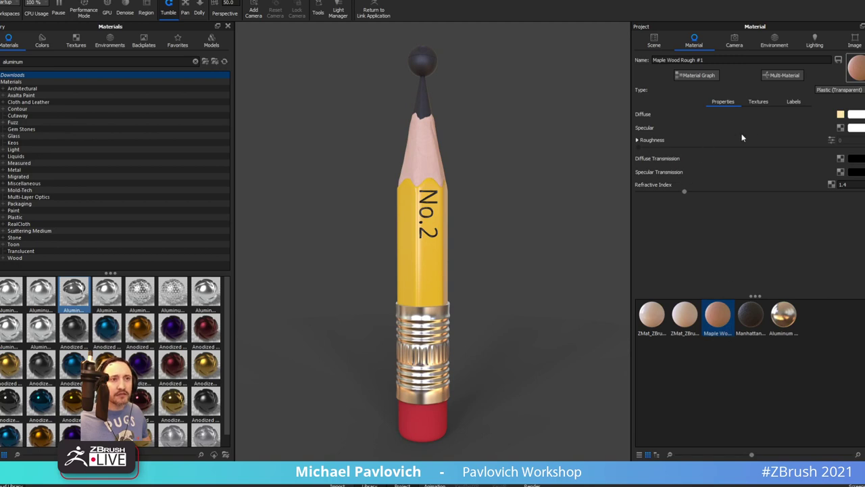
double_click(14, 62)
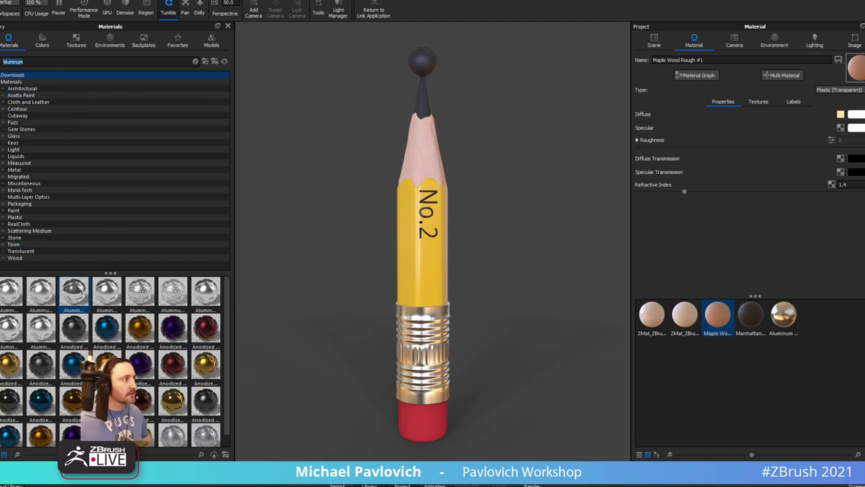
type("wood")
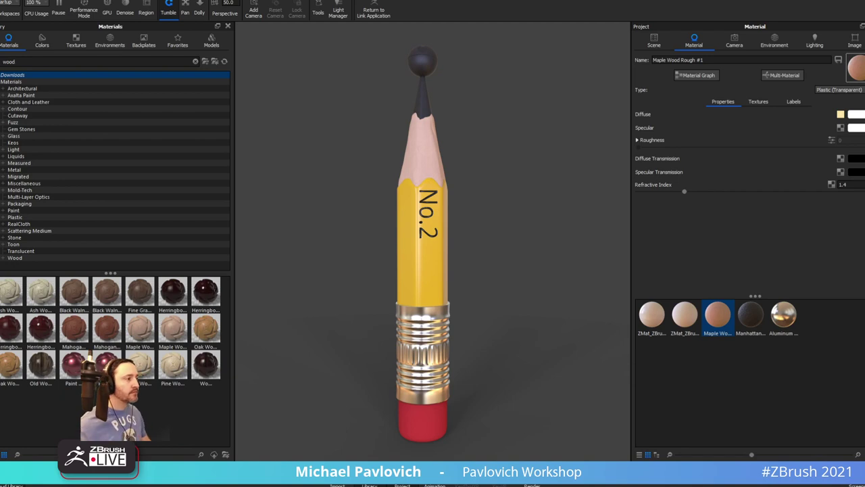
mouse_move(176, 369)
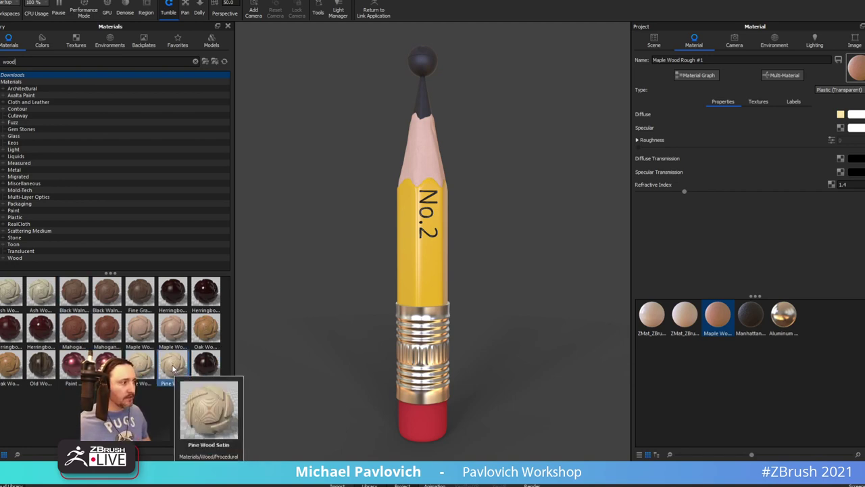
mouse_move(175, 368)
left_mouse_down()
mouse_move(414, 155)
mouse_move(418, 163)
left_mouse_up()
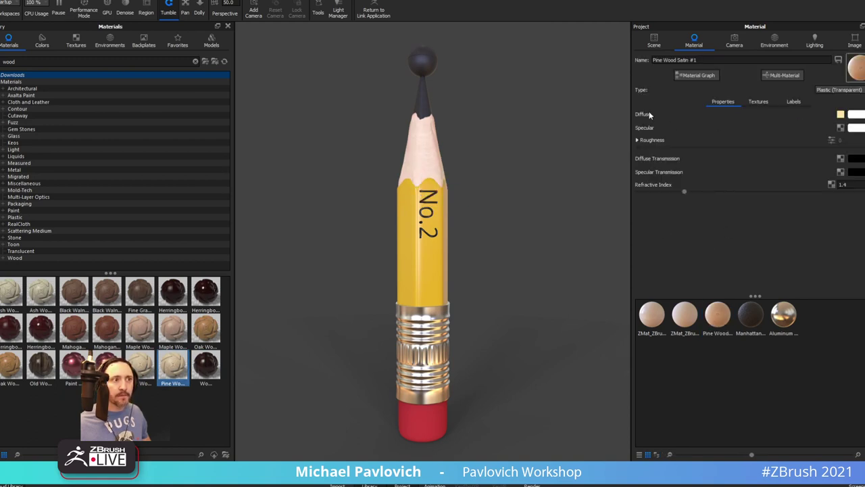
Open the material graph of Pine Wood Satin and spread out its Wood (Advanced) and Color To Number nodes
left_click(758, 101)
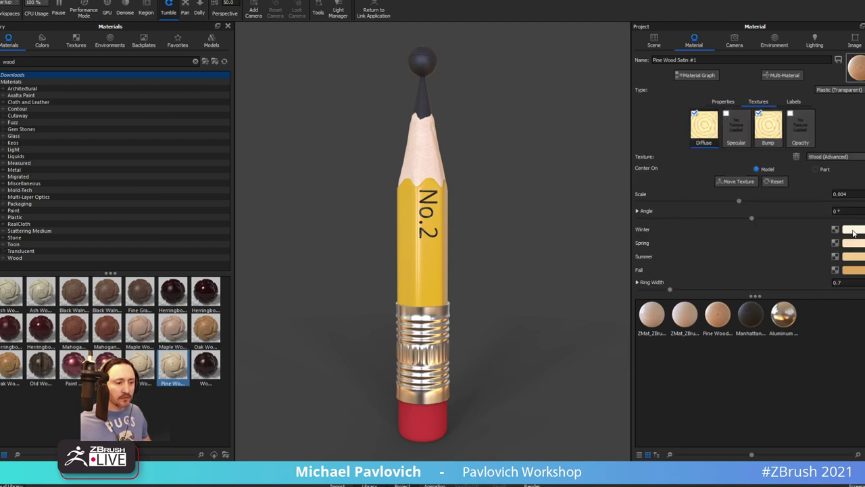
left_click(698, 76)
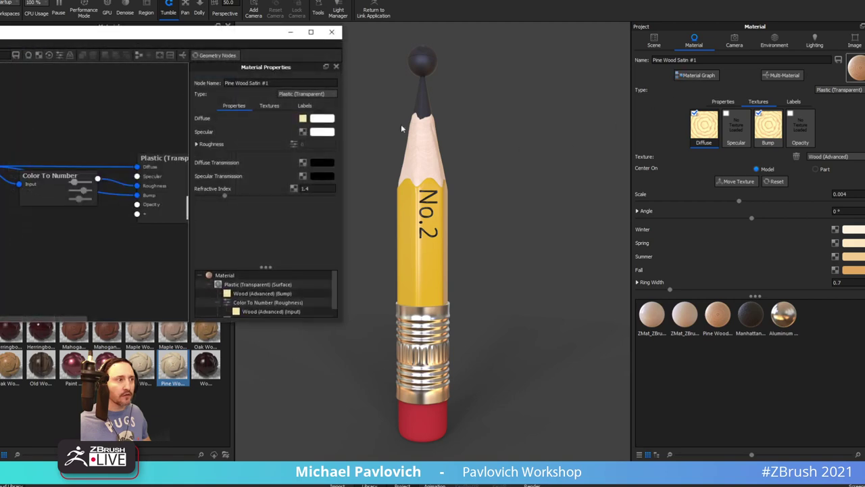
left_click_drag(207, 34, 822, 163)
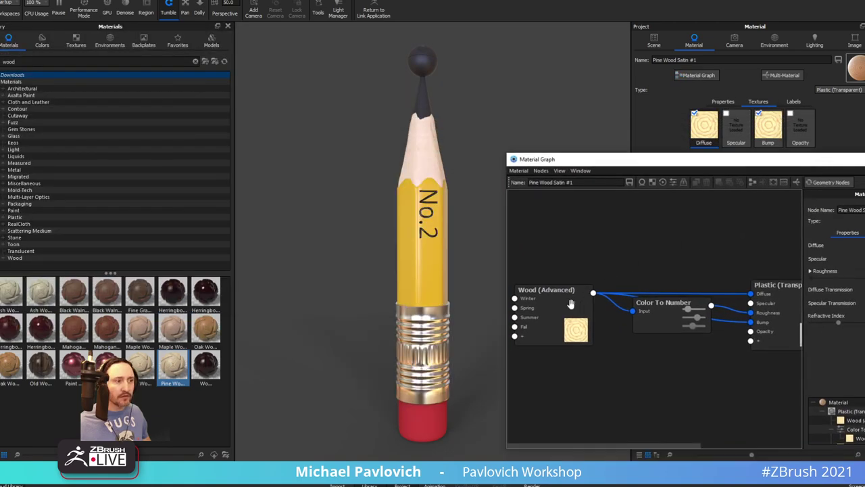
left_click_drag(568, 301, 548, 264)
left_click_drag(655, 326, 626, 351)
left_click_drag(719, 359, 625, 359)
left_click_drag(689, 321, 697, 315)
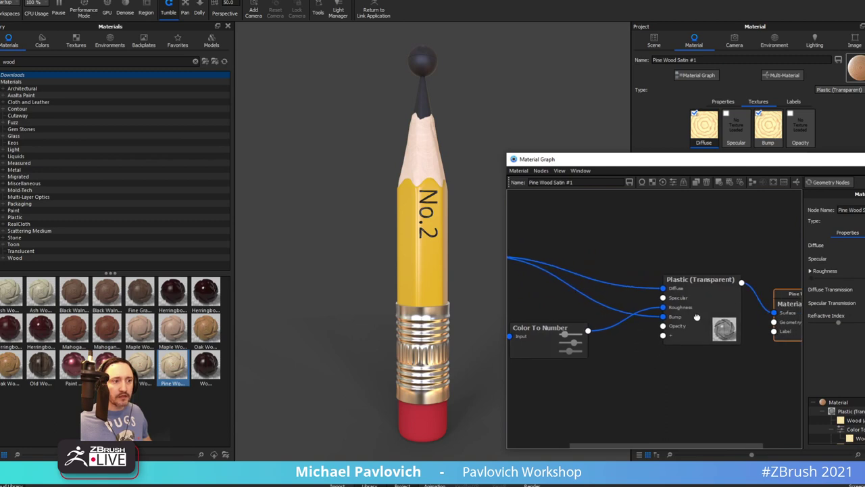
left_click_drag(644, 348, 740, 399)
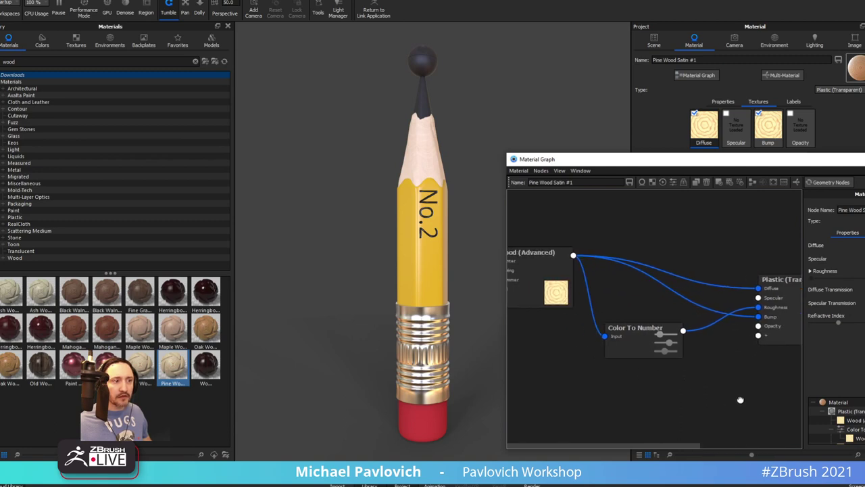
Add a Color Adjust node and wire it between the Wood (Advanced) output and the plastic node's Diffuse input
left_click(546, 274)
right_click(656, 237)
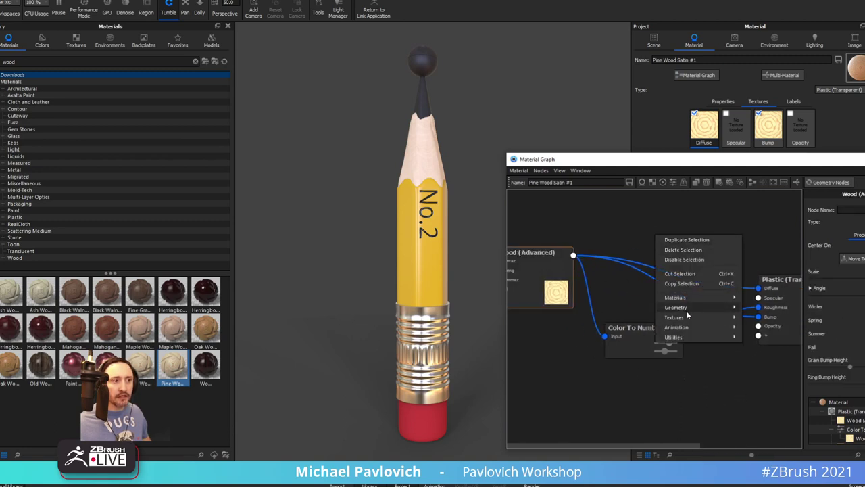
mouse_move(686, 318)
mouse_move(703, 336)
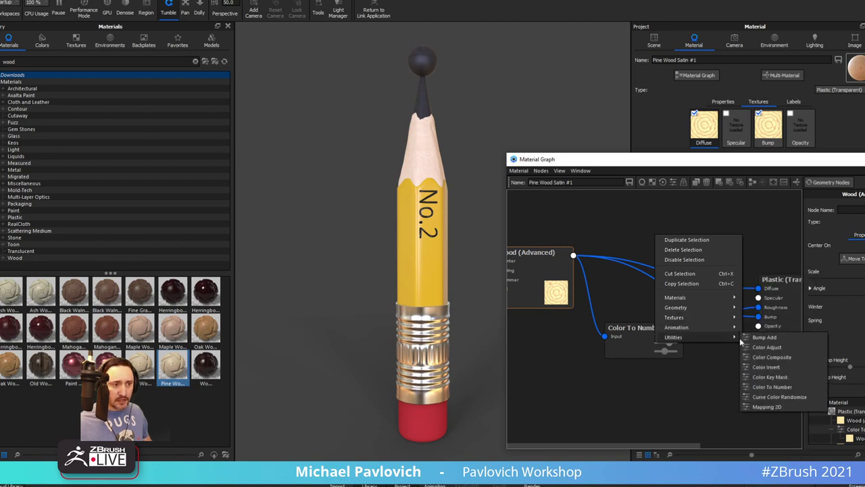
left_click(757, 338)
left_click_drag(681, 265, 686, 238)
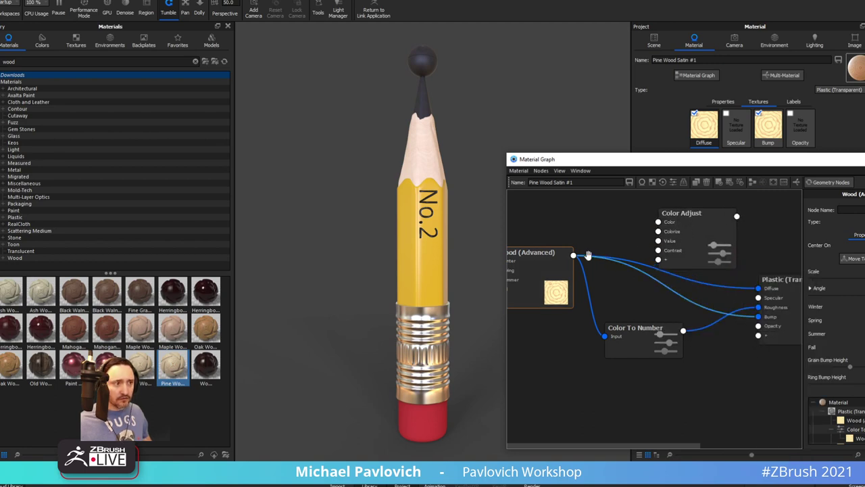
left_click_drag(574, 257, 659, 222)
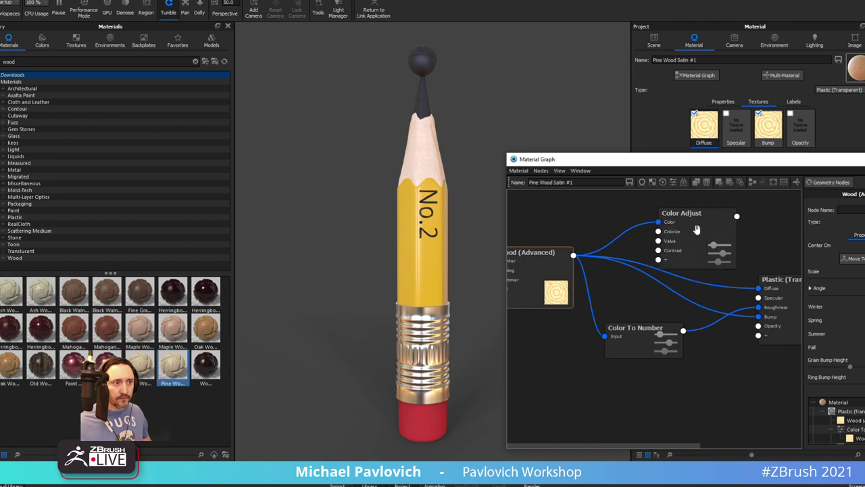
left_click_drag(737, 217, 759, 288)
left_click_drag(696, 214, 679, 213)
Set the Color Adjust node's saturation to 1.1, value to 0.856 and contrast to 1.135, and close the material graph
left_click_drag(753, 163, 716, 238)
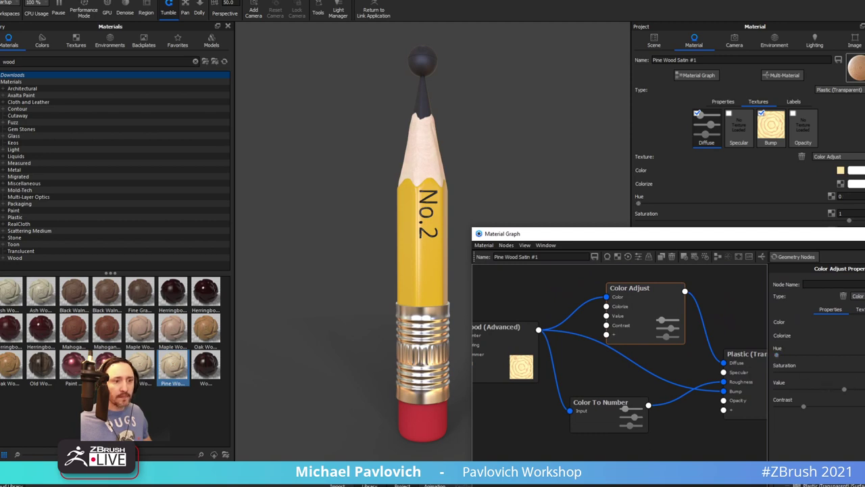
left_click_drag(858, 371, 864, 372)
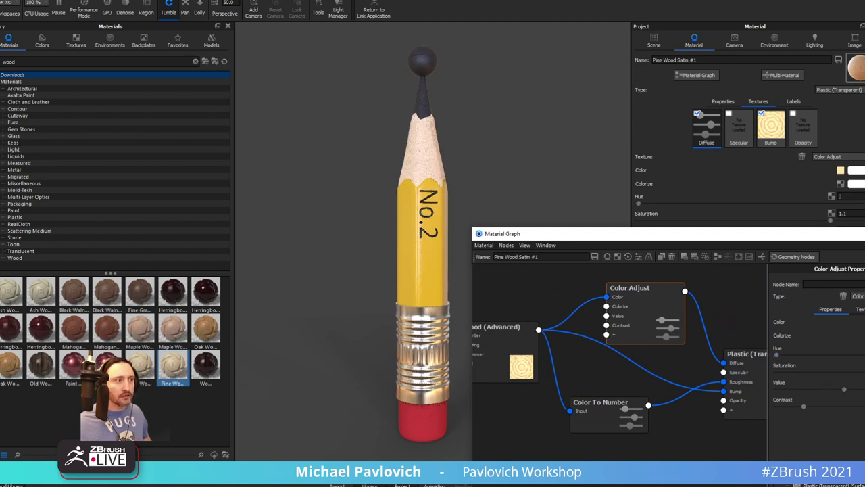
left_click_drag(845, 392, 836, 392)
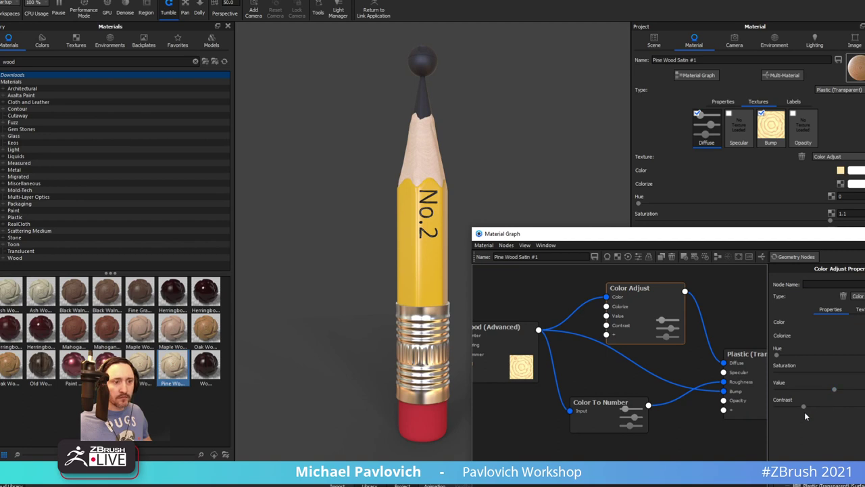
left_click_drag(804, 406, 811, 412)
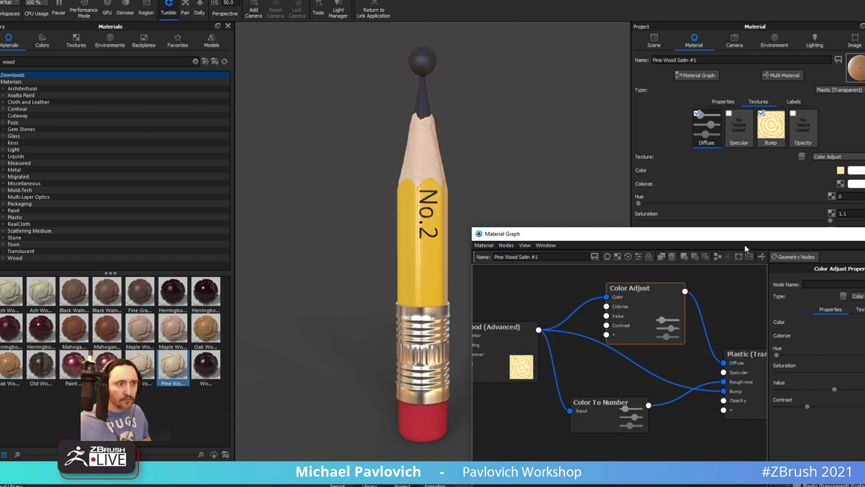
left_click_drag(745, 237, 548, 224)
left_click(714, 220)
Set the environment's background color to a neutral grey with 41% value and rotate the environment lighting to 337°
scroll(514, 131, "down", 2)
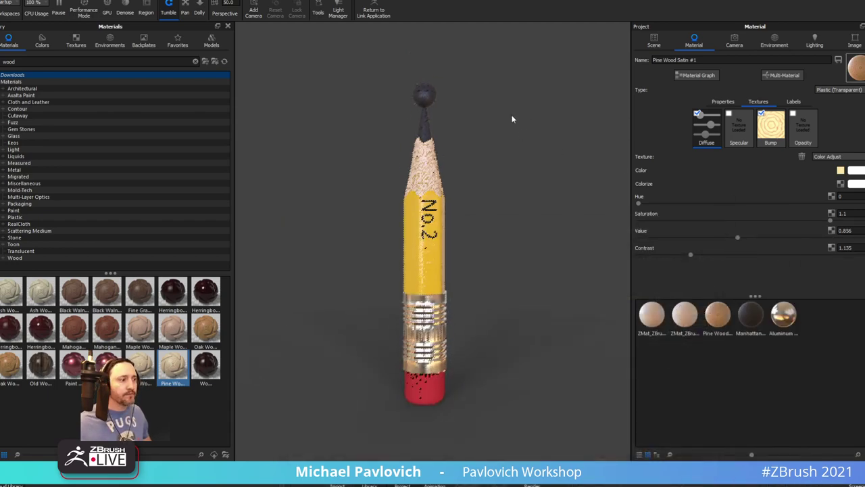
scroll(464, 130, "up", 2)
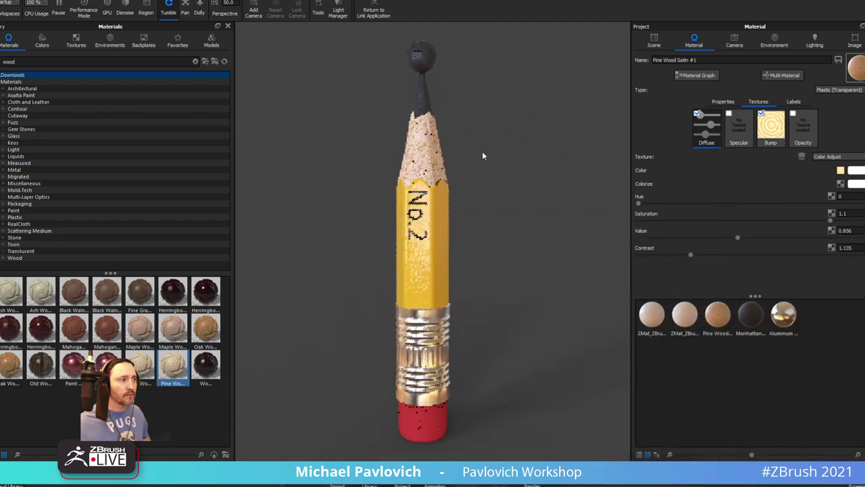
left_click_drag(482, 154, 490, 146)
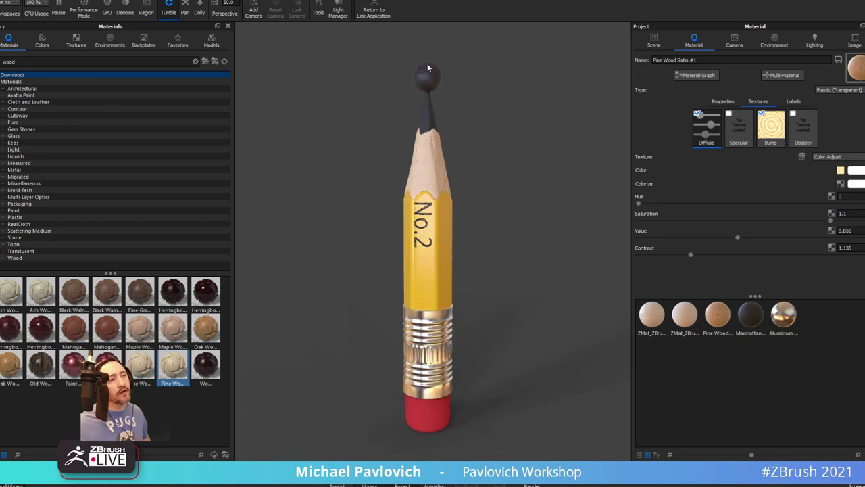
left_click(775, 44)
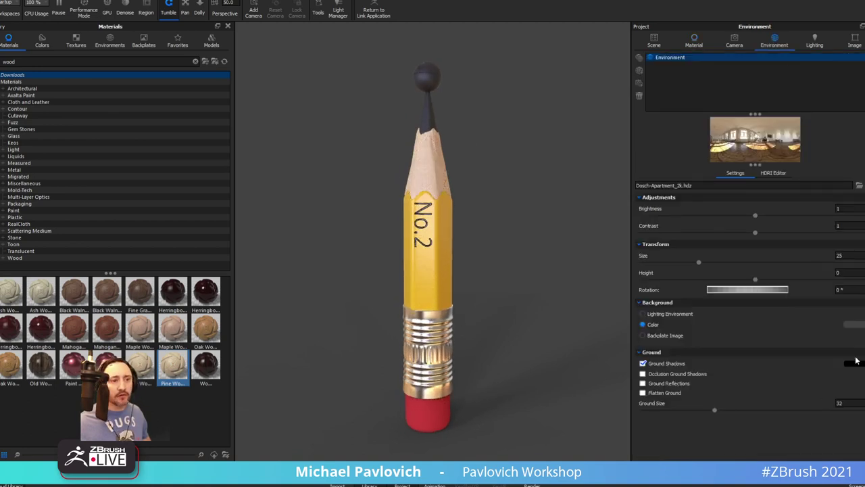
left_click(853, 325)
mouse_move(746, 264)
left_mouse_down()
mouse_move(674, 227)
mouse_move(700, 233)
mouse_move(704, 280)
mouse_move(689, 284)
left_mouse_up()
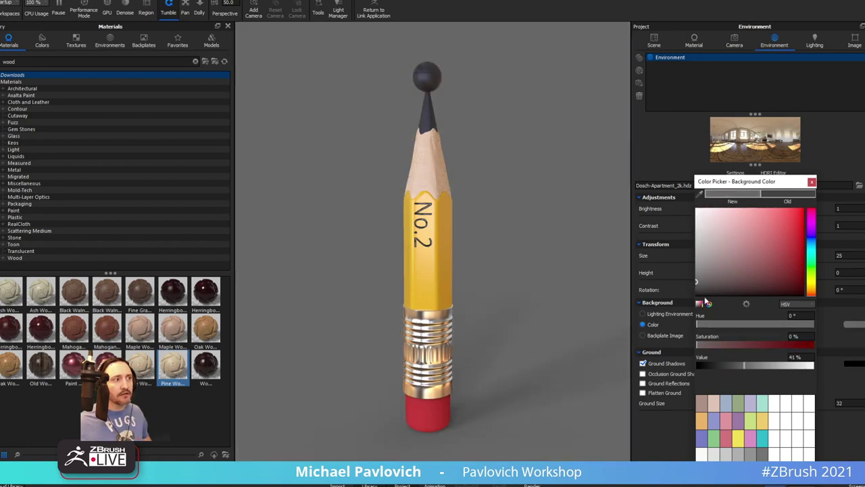
left_click(812, 182)
mouse_move(504, 259)
left_mouse_down("ctrl")
mouse_move(643, 222)
mouse_move(378, 166)
mouse_move(557, 177)
left_mouse_up("ctrl")
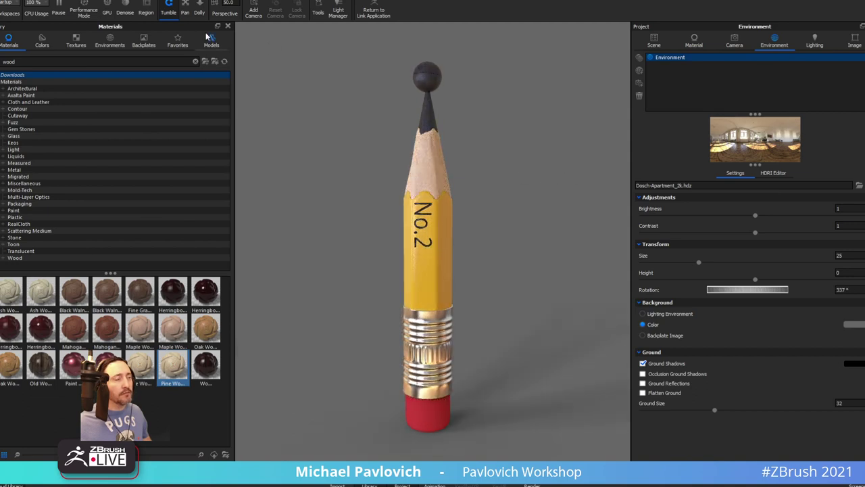
Add an area light to the scene, accept its default placement and show it in the scene list
left_click(8, 1)
mouse_move(10, 52)
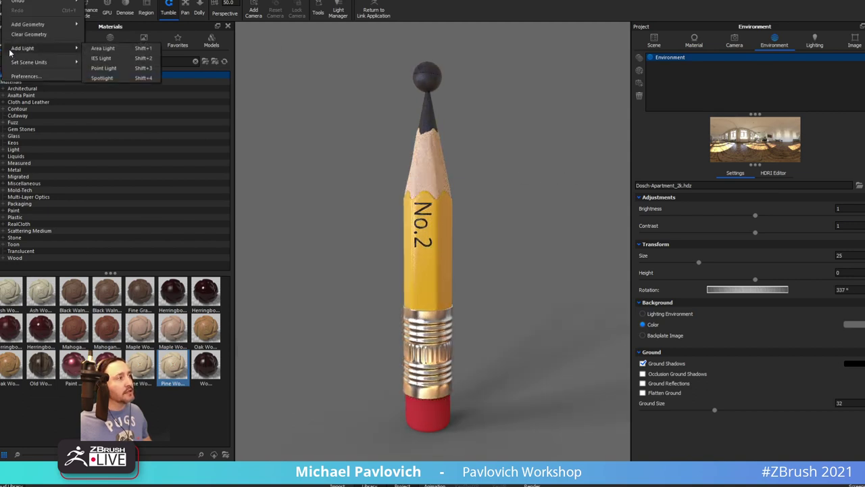
left_click(110, 59)
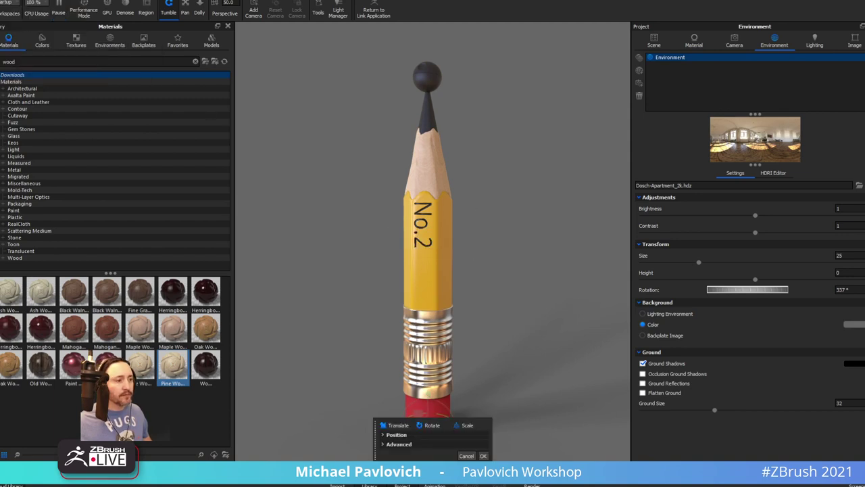
left_click(483, 455)
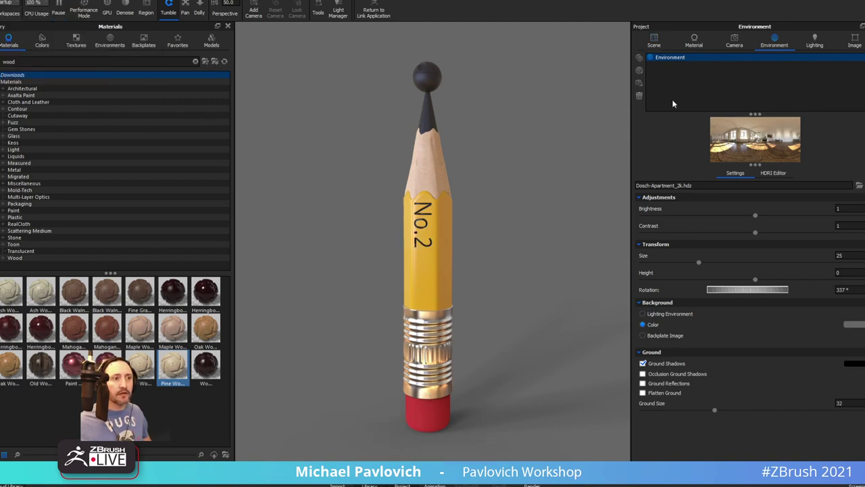
left_click(656, 43)
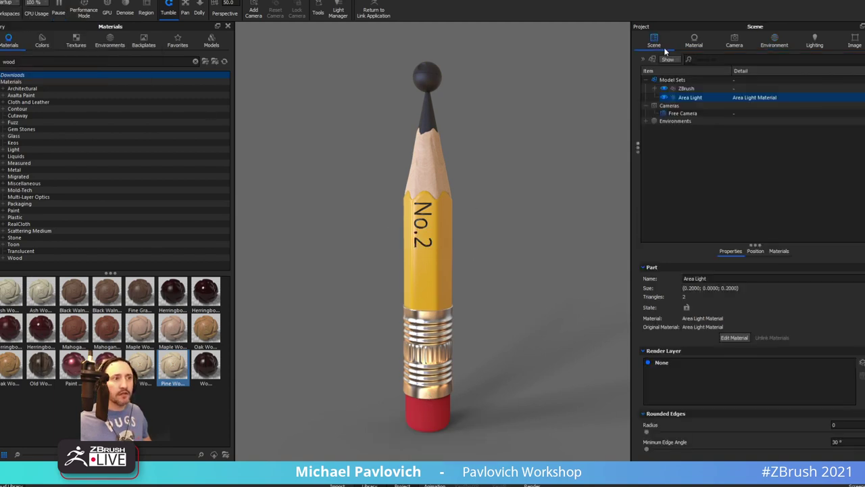
Start the Move tool on the Area Light and raise it to about 14 in Y, above the pencil's ball tip
double_click(661, 99)
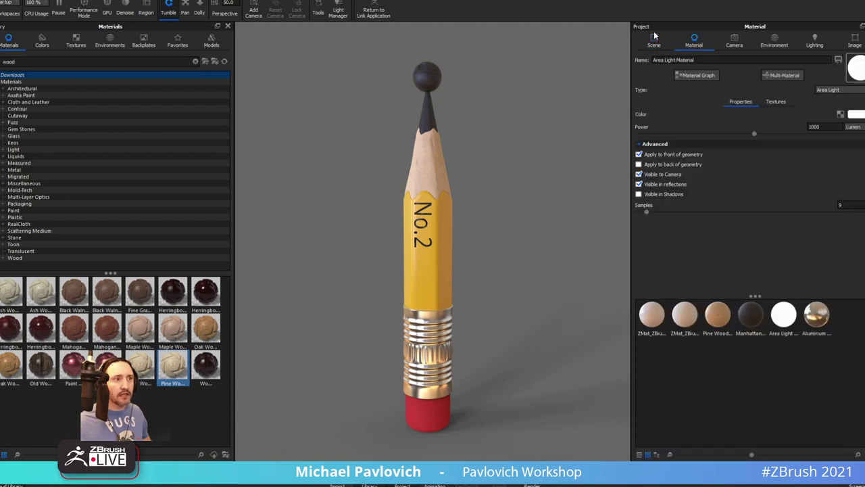
left_click(654, 37)
right_click(690, 98)
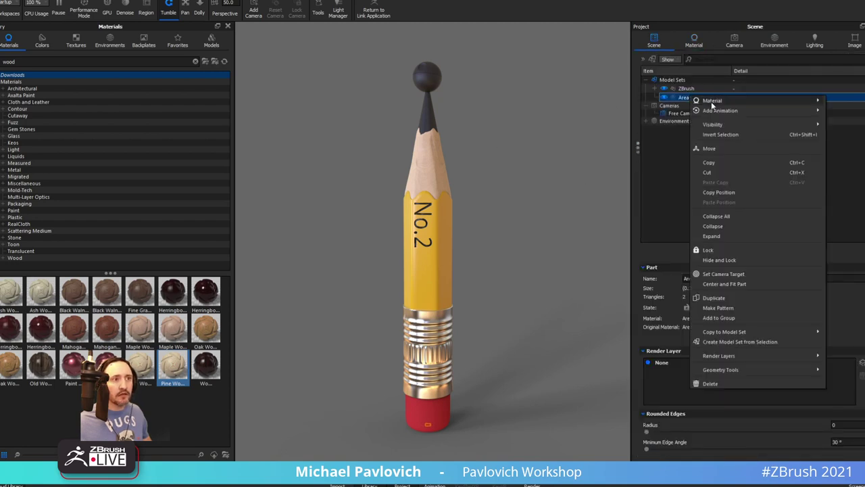
left_click(708, 147)
right_click_drag(515, 251, 612, 276, "alt")
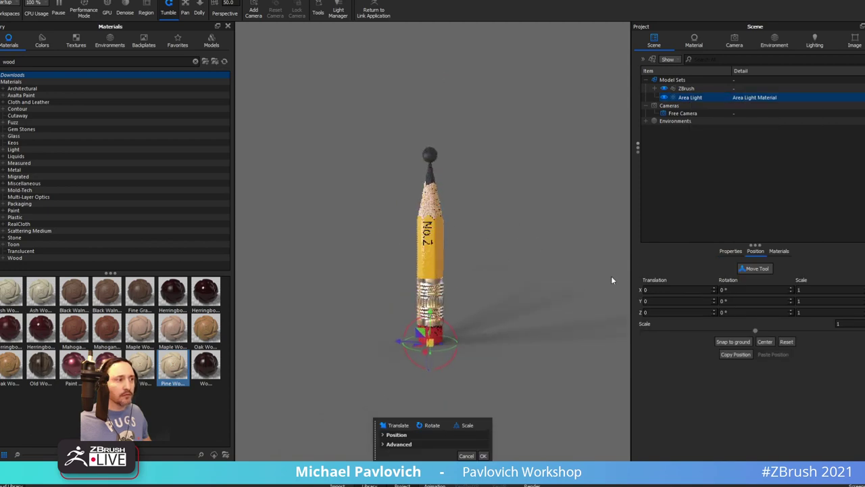
mouse_move(430, 313)
left_mouse_down()
mouse_move(451, 67)
mouse_move(443, 98)
left_mouse_up()
Tilt the area light above the pencil tip and scale it up uniformly to about 11.3
right_click_drag(481, 125, 555, 146, "alt")
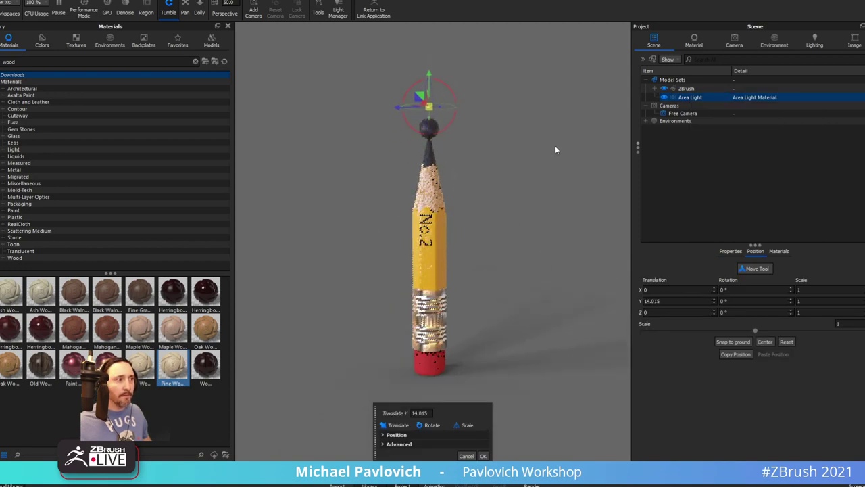
mouse_move(444, 111)
left_mouse_down()
mouse_move(399, 117)
mouse_move(432, 94)
mouse_move(441, 166)
mouse_move(430, 91)
mouse_move(433, 109)
mouse_move(484, 105)
mouse_move(466, 87)
mouse_move(512, 222)
mouse_move(419, 116)
mouse_move(512, 118)
mouse_move(693, 91)
left_mouse_up()
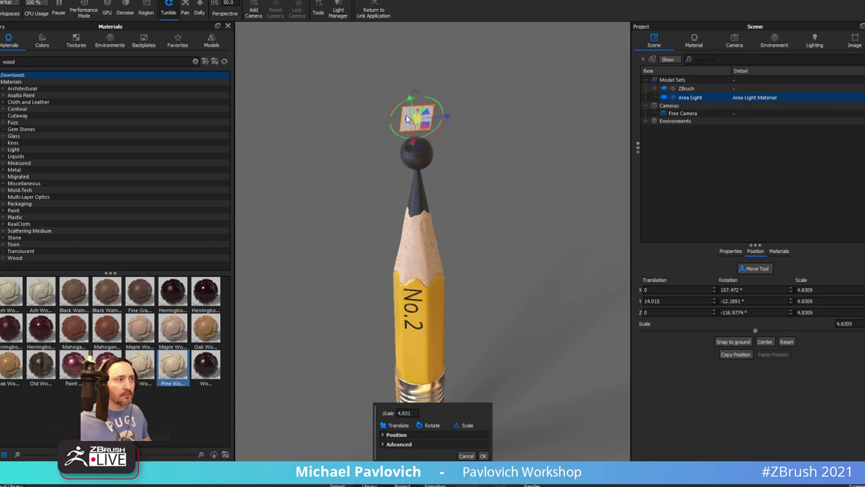
left_click_drag(417, 120, 403, 108)
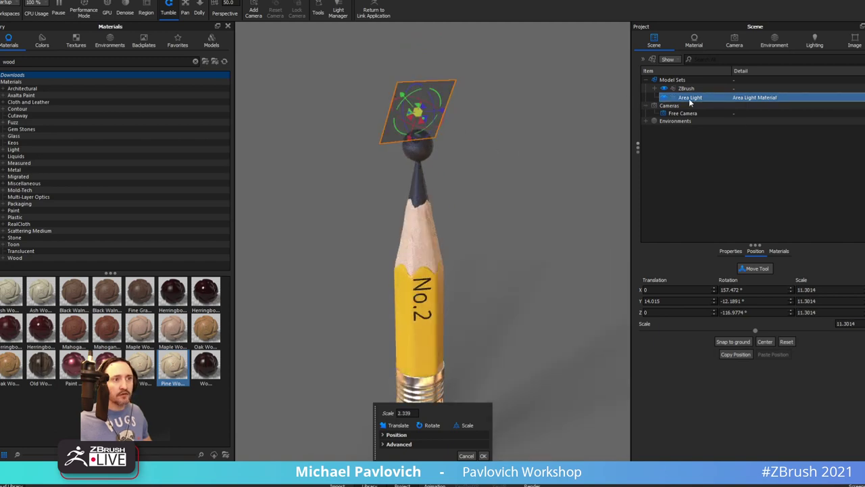
Switch the area light material's power unit to Watt and set its power to 25
double_click(755, 98)
left_click(853, 126)
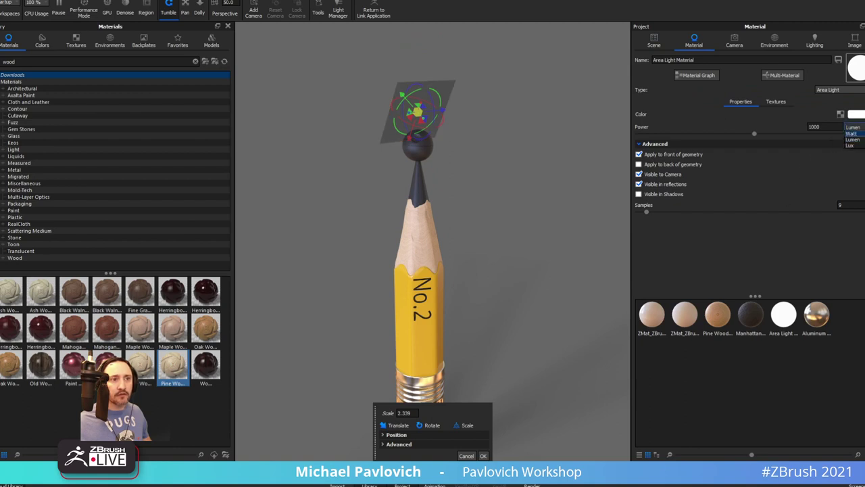
left_click(853, 139)
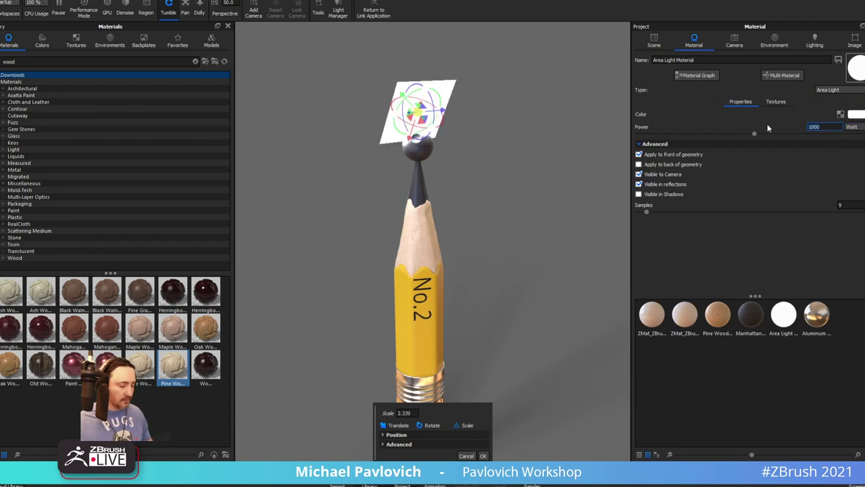
type(".5")
key("BackSpace")
key("BackSpace")
type("25")
Enlarge the area light by a factor of about 1.33 and shift it to the left side of the pencil tip
middle_click_drag(561, 134, 578, 159)
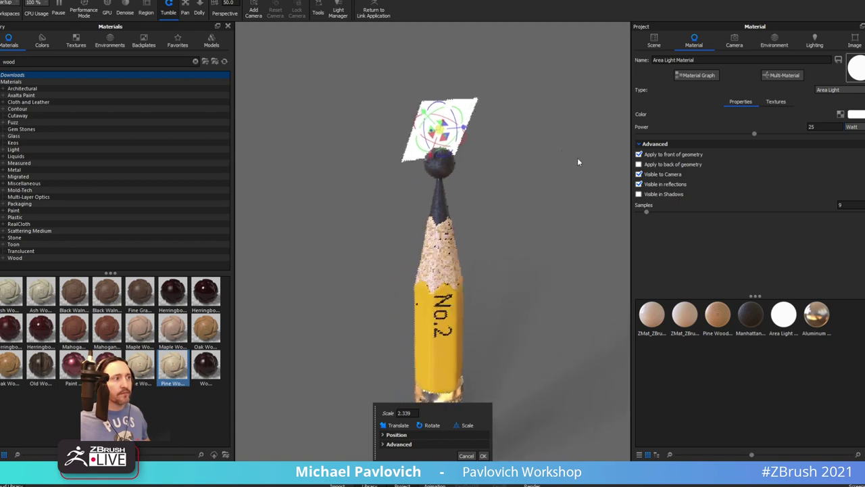
scroll(577, 158, "down", 2)
mouse_move(466, 143)
left_mouse_down()
mouse_move(384, 149)
mouse_move(412, 167)
mouse_move(400, 163)
mouse_move(588, 147)
mouse_move(473, 137)
left_mouse_up()
Set the area light's power to 60 watts
left_click_drag(820, 127, 777, 128)
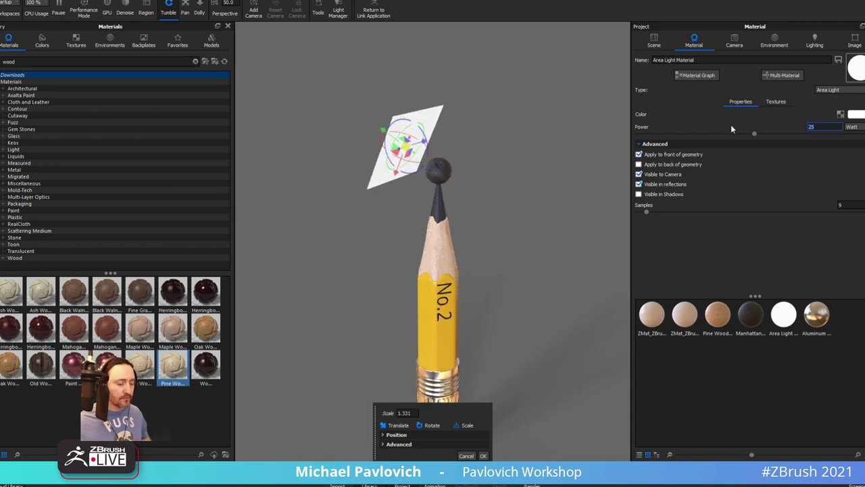
type("60")
key("Return")
mouse_move(530, 143)
left_mouse_down()
mouse_move(510, 108)
mouse_move(462, 90)
left_mouse_up()
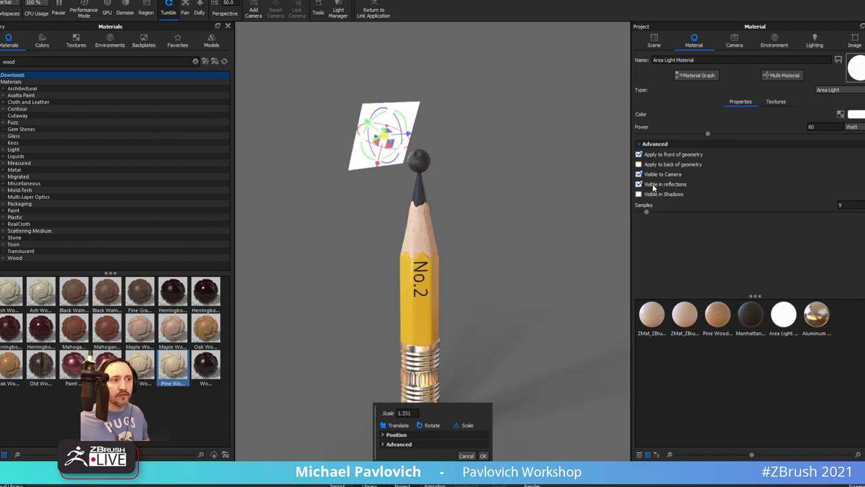
Make the area light invisible to the camera and accept its new placement
left_click(639, 174)
mouse_move(502, 198)
left_mouse_down()
mouse_move(560, 114)
mouse_move(489, 108)
mouse_move(539, 142)
mouse_move(504, 136)
left_mouse_up()
right_click_drag(608, 180, 522, 182, "alt")
mouse_move(541, 155)
left_mouse_down()
mouse_move(523, 132)
mouse_move(508, 134)
left_mouse_up()
left_click(483, 457)
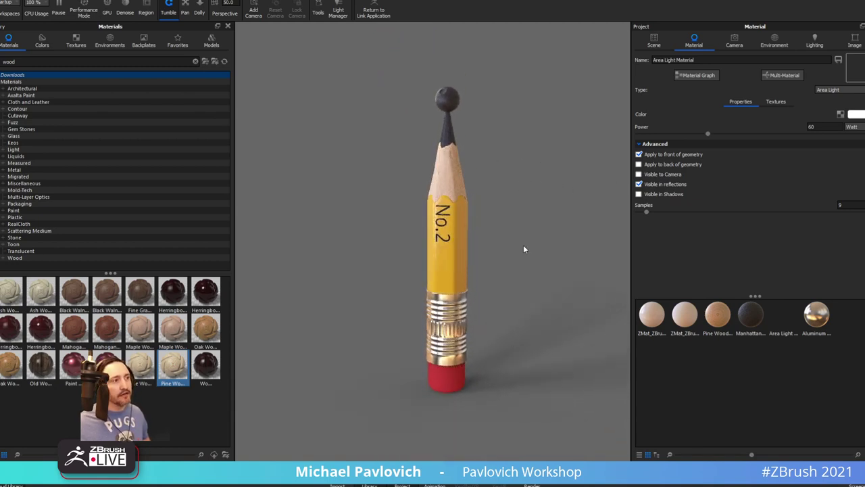
mouse_move(523, 245)
right_mouse_down("alt")
mouse_move(545, 242)
mouse_move(517, 218)
mouse_move(582, 238)
right_mouse_up("alt")
left_click_drag(582, 237, 521, 206)
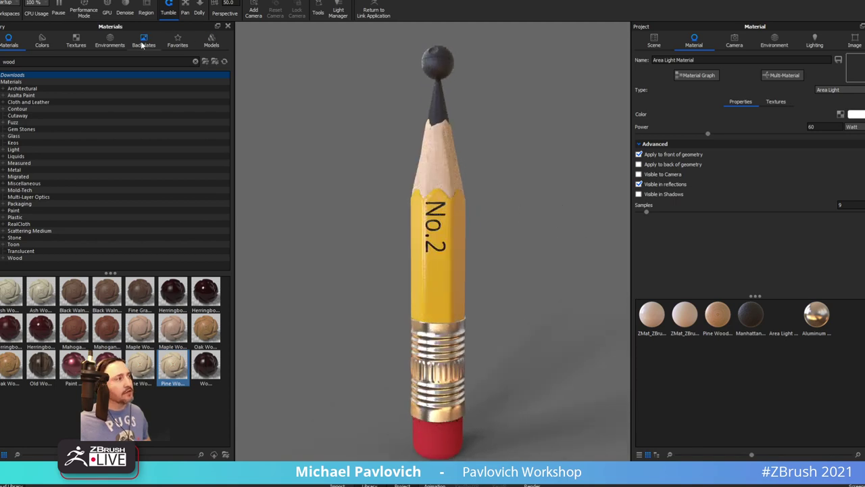
Try the Aversis_Village-lawn_3k environment on the scene and rotate its lighting around the pencil
left_click(111, 44)
double_click(58, 226)
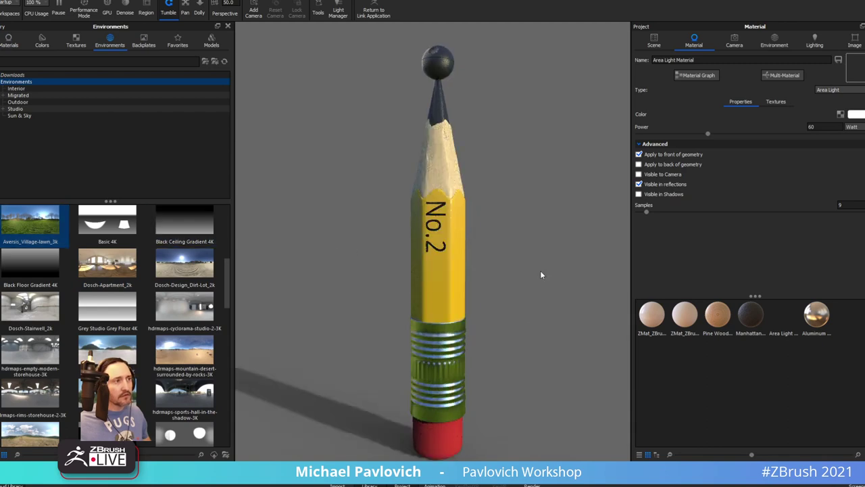
mouse_move(564, 268)
left_mouse_down("ctrl")
mouse_move(595, 254)
mouse_move(286, 251)
left_mouse_up("ctrl")
Light the scene with the Dosch-Stairwell_2k environment and rotate it around the pencil
scroll(93, 276, "down", 3)
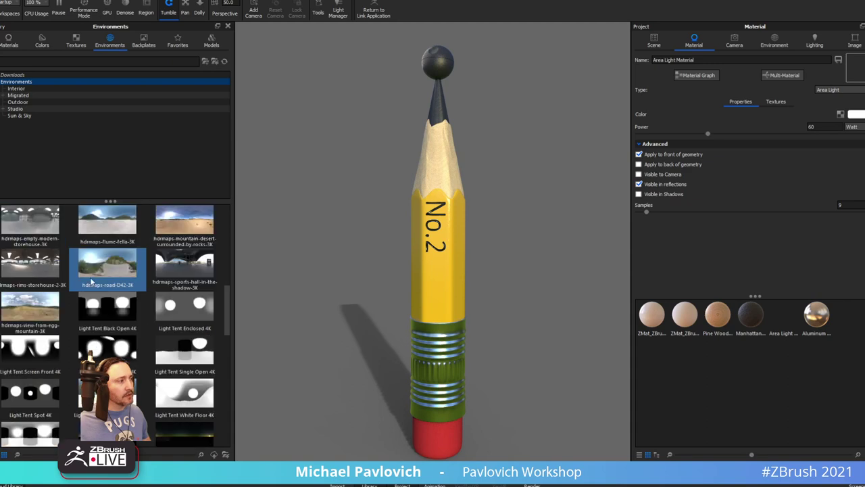
scroll(37, 242, "up", 3)
double_click(29, 301)
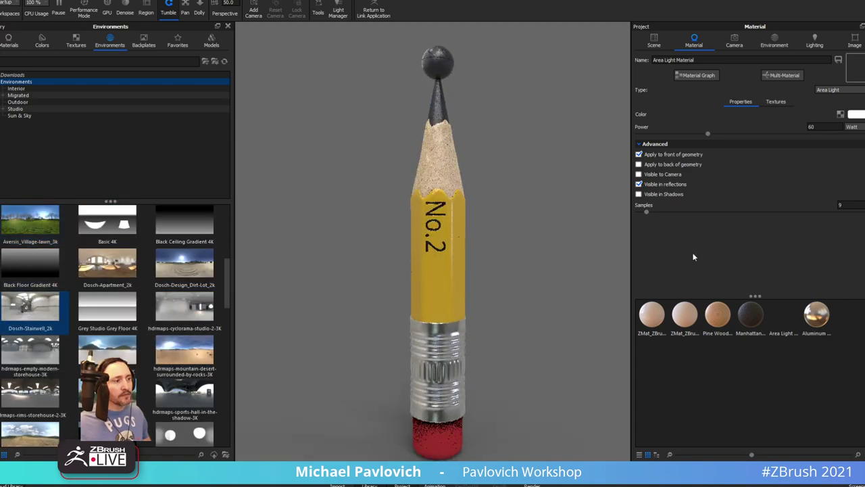
mouse_move(506, 250)
left_mouse_down("ctrl")
mouse_move(566, 250)
mouse_move(533, 238)
mouse_move(543, 231)
mouse_move(559, 247)
mouse_move(544, 252)
mouse_move(538, 246)
mouse_move(583, 246)
mouse_move(522, 242)
left_mouse_up("ctrl")
Set the roughness of the ferrule's polished aluminum material to 0.01
double_click(448, 349)
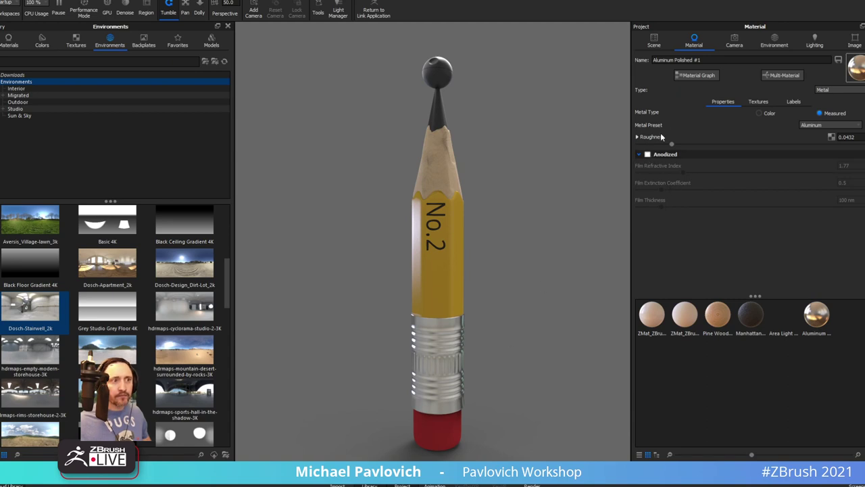
left_click_drag(670, 144, 657, 145)
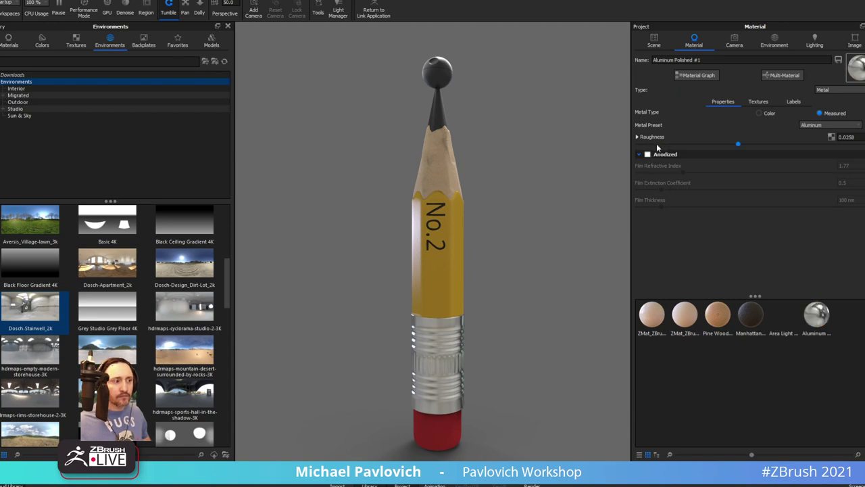
left_click_drag(734, 143, 650, 146)
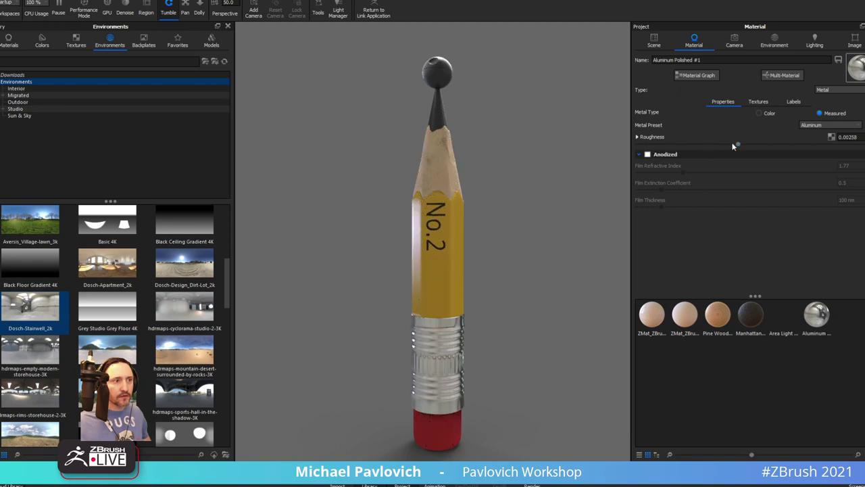
left_click_drag(752, 146, 844, 144)
left_click(847, 137)
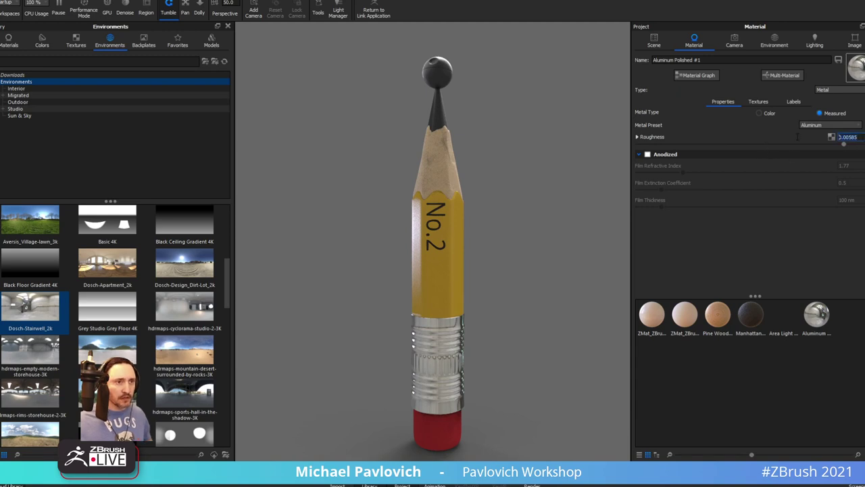
type("0.01")
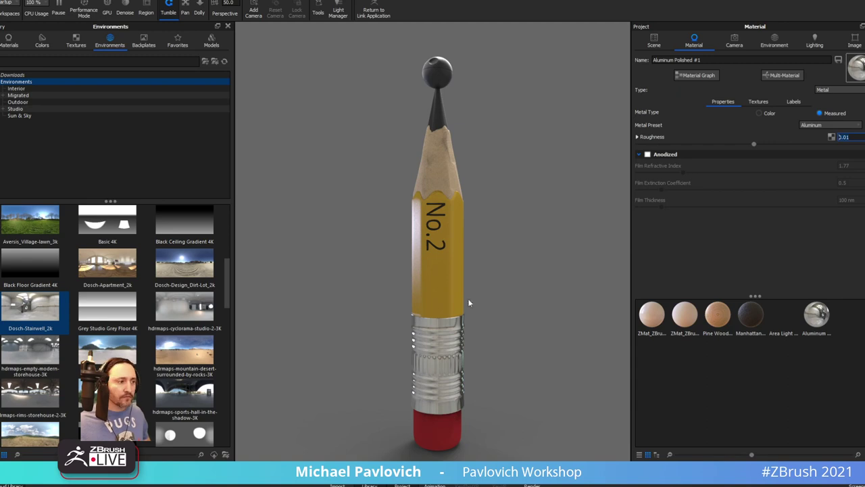
left_click(519, 246)
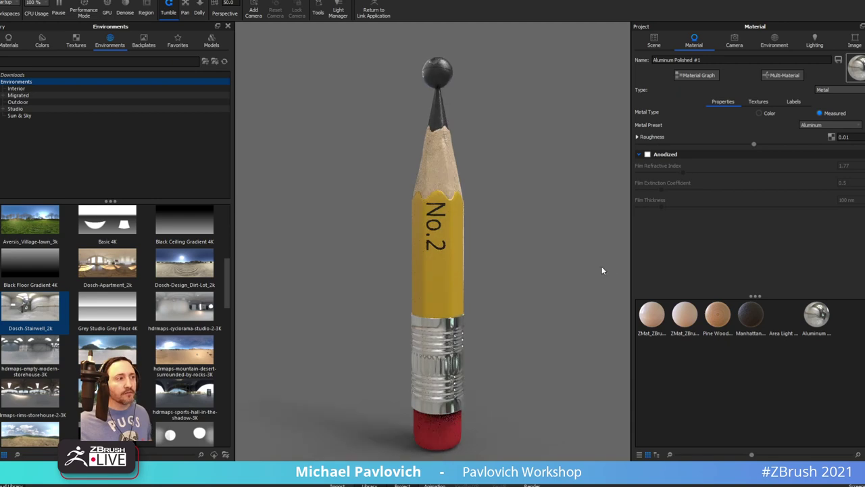
In the pine wood material's graph, delete the Color To Number node that feeds the roughness
double_click(447, 166)
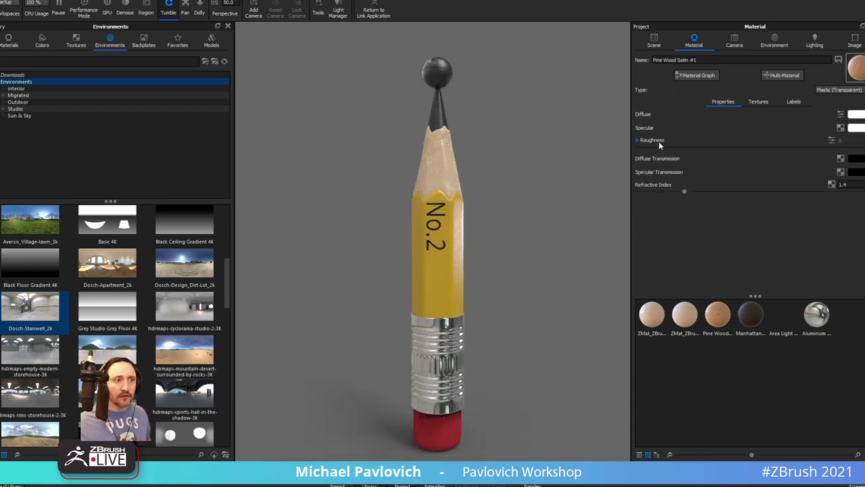
left_click(637, 140)
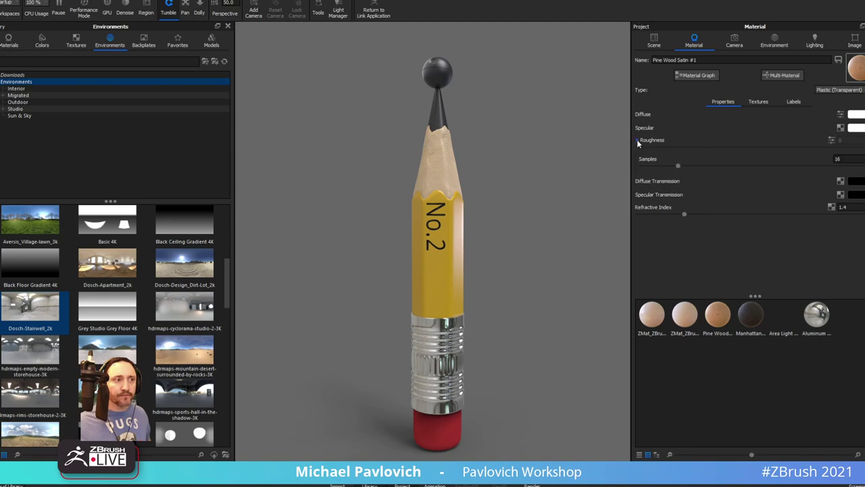
left_click(710, 75)
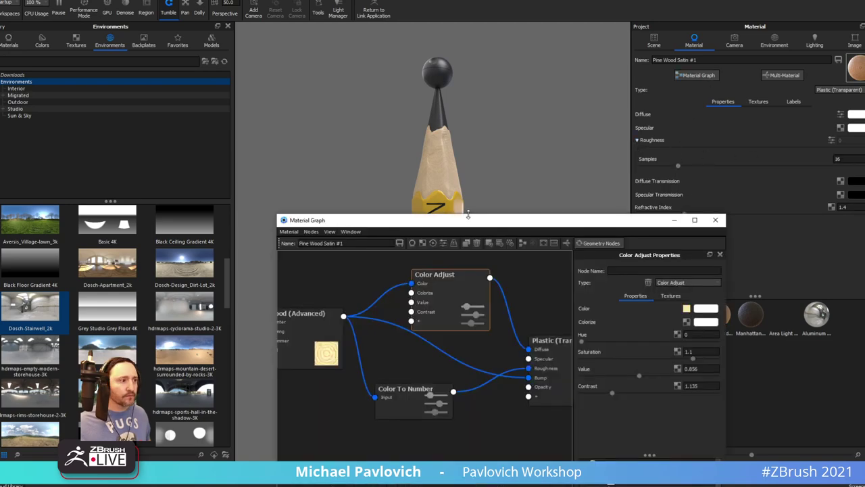
left_click_drag(472, 222, 108, 142)
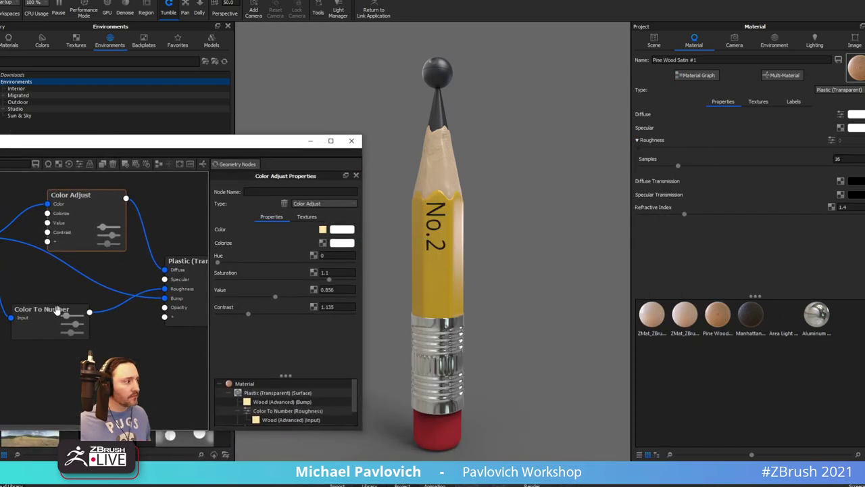
left_click_drag(35, 321, 41, 313)
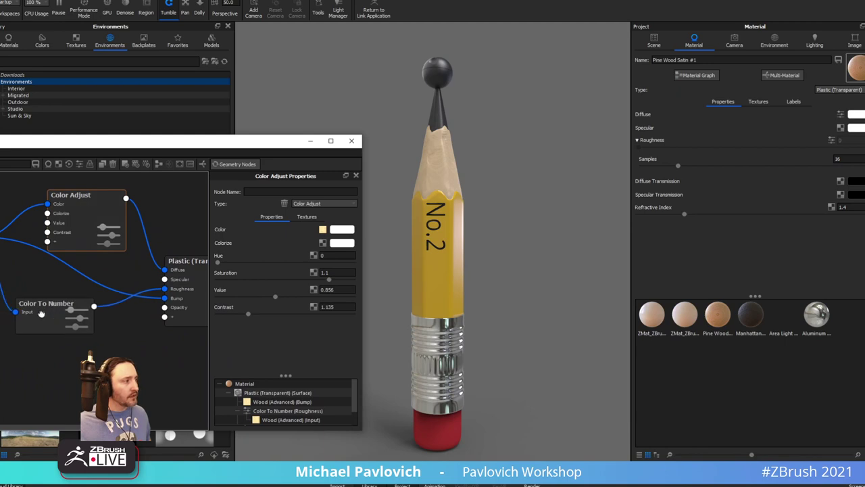
key("Delete")
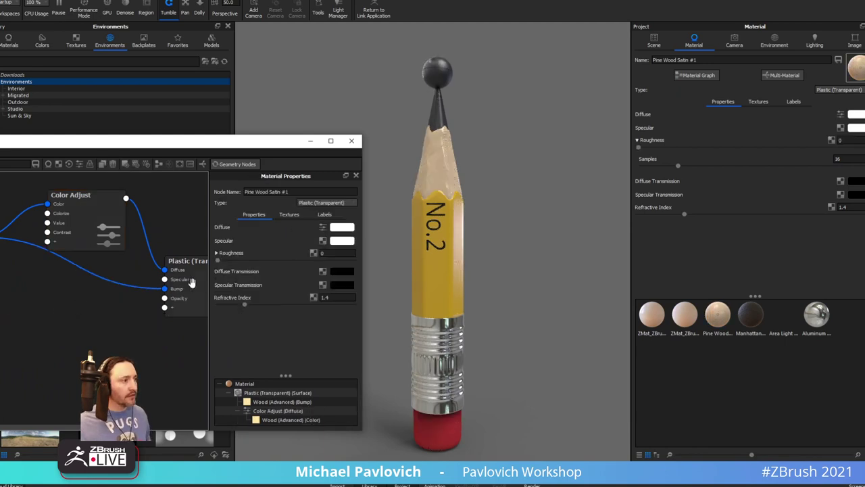
Set the pine wood material's roughness to about 0.249 and close its material graph
left_click(192, 283)
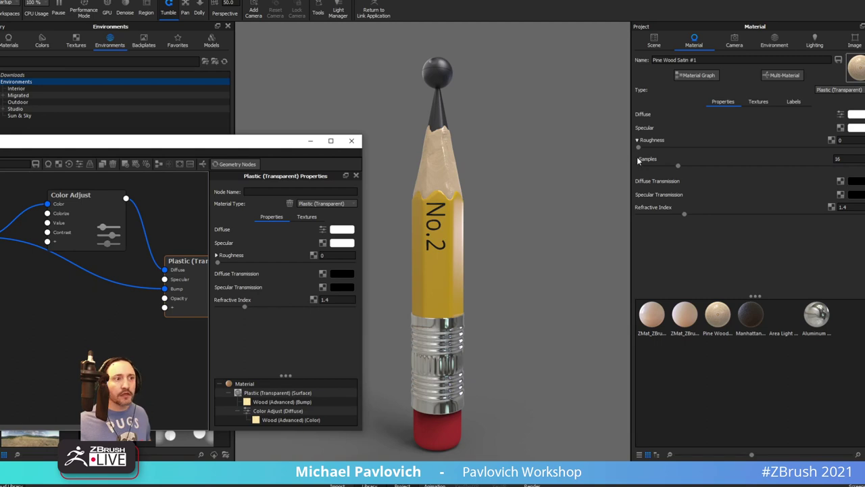
left_click_drag(639, 148, 836, 158)
left_click(352, 141)
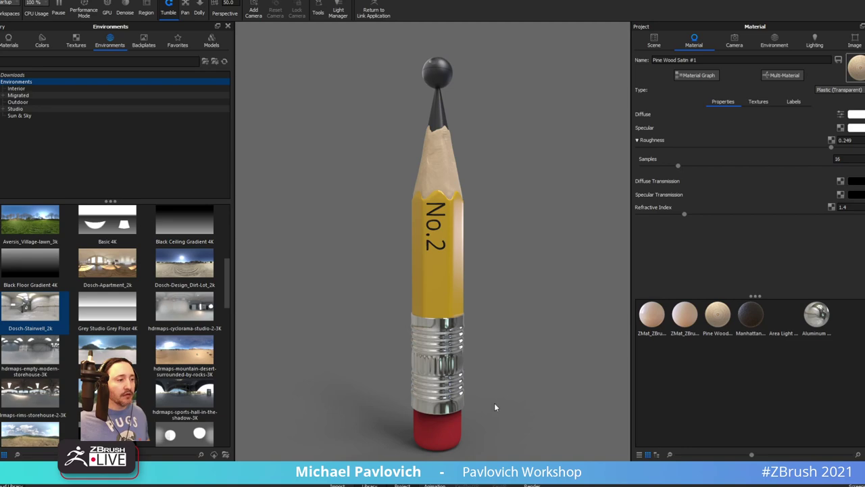
Scale the red eraser part up slightly so it fills the ferrule's width, and accept the transform
mouse_move(529, 341)
left_mouse_down()
mouse_move(561, 168)
mouse_move(544, 173)
mouse_move(575, 196)
mouse_move(545, 242)
mouse_move(529, 304)
left_mouse_up()
scroll(376, 254, "down", 5)
scroll(473, 303, "up", 3)
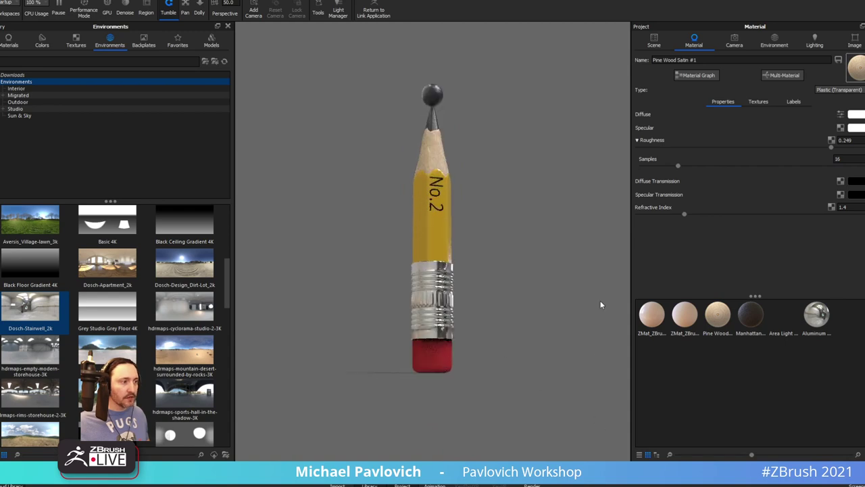
left_click(656, 44)
left_click(437, 357)
right_click(437, 358)
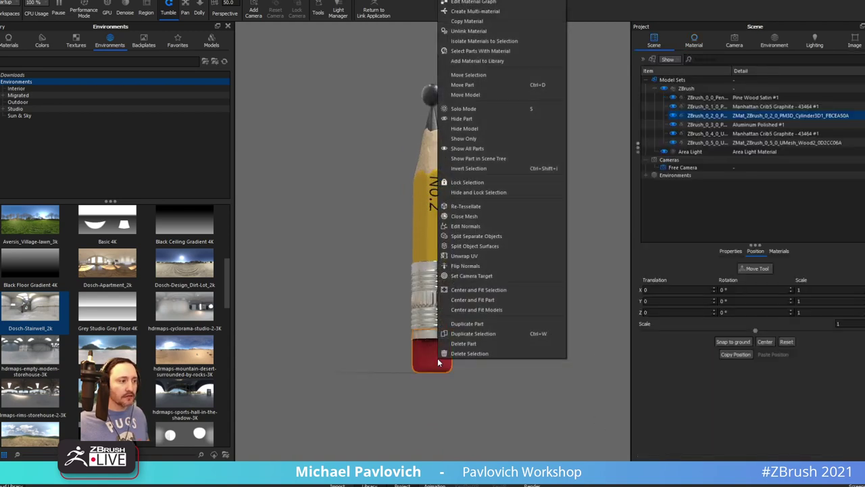
left_click(465, 85)
middle_click_drag(559, 360, 574, 282)
scroll(587, 247, "up", 4)
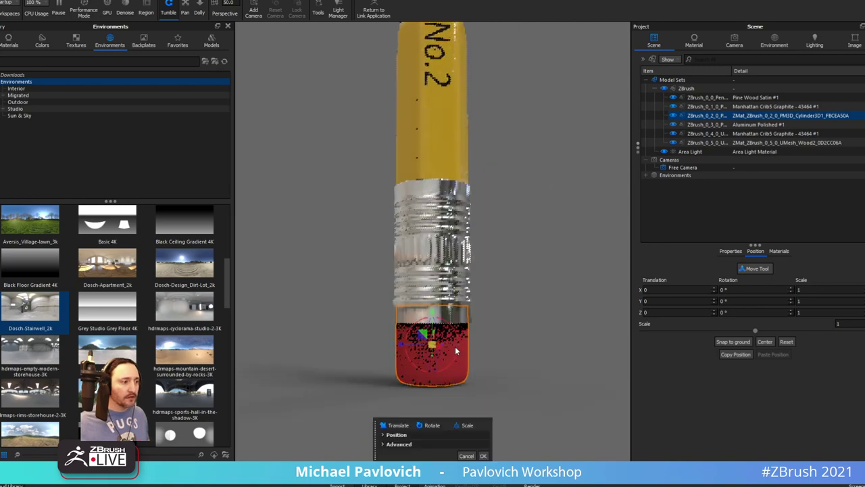
left_click_drag(431, 345, 443, 349)
left_click(484, 455)
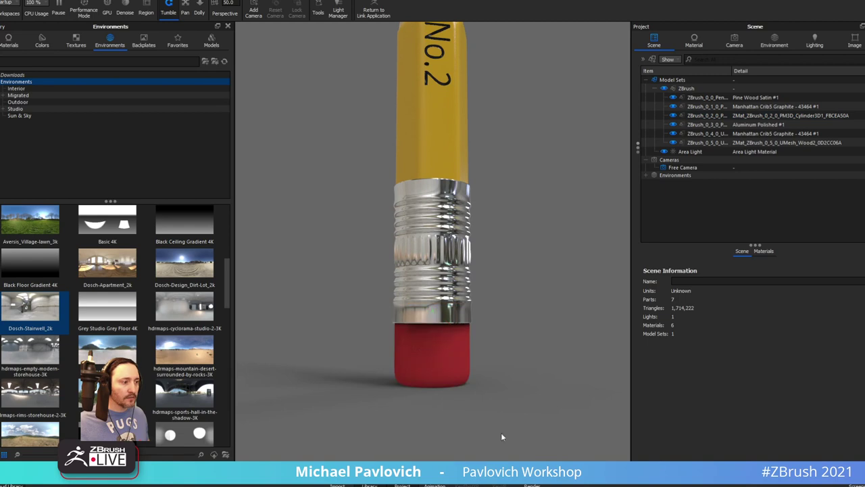
scroll(503, 331, "down", 5)
mouse_move(503, 331)
left_mouse_down()
mouse_move(510, 343)
mouse_move(467, 302)
mouse_move(401, 295)
left_mouse_up()
scroll(548, 303, "up", 3)
mouse_move(545, 277)
left_mouse_down()
mouse_move(528, 268)
mouse_move(532, 350)
mouse_move(557, 334)
mouse_move(504, 305)
mouse_move(512, 319)
left_mouse_up()
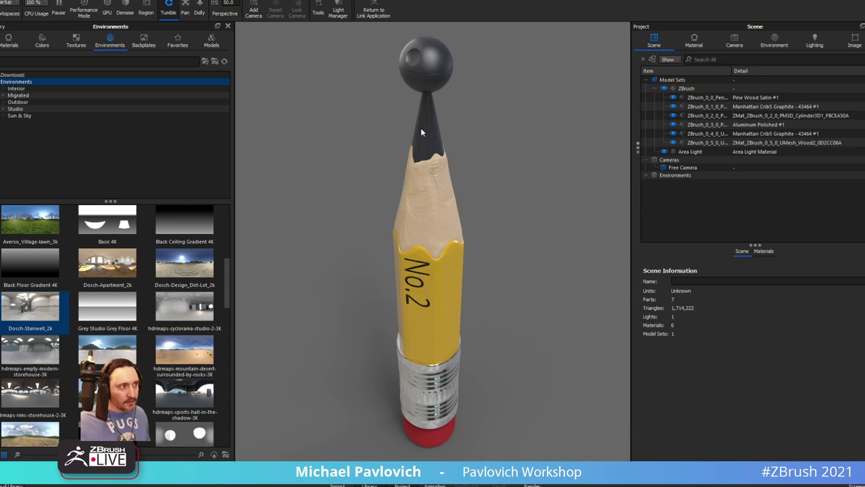
Switch from KeyShot to ZBrush and select the sphere subtool on top of the pencil's lead
mouse_move(486, 132)
left_mouse_down()
mouse_move(632, 120)
mouse_move(518, 128)
mouse_move(405, 108)
left_mouse_up()
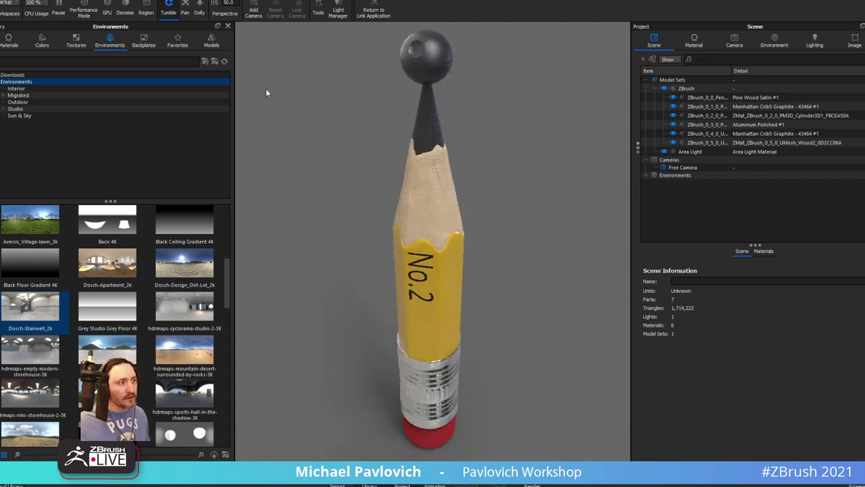
left_click(59, 8)
left_click(373, 11)
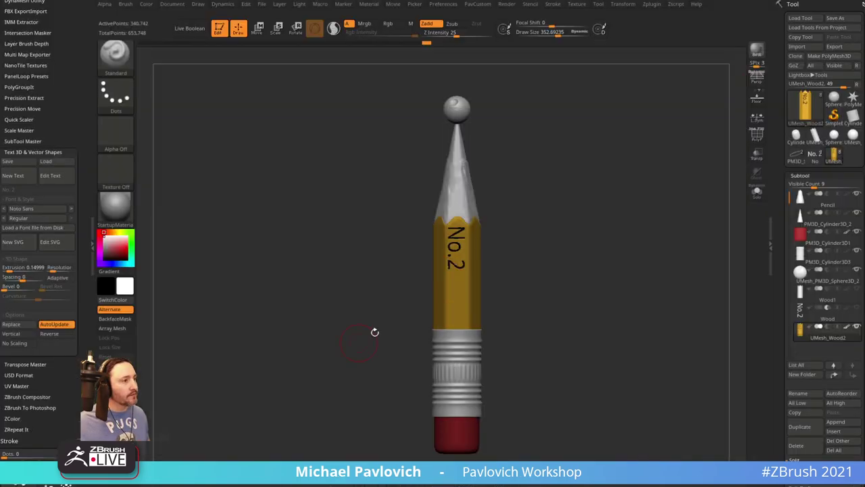
mouse_move(575, 200)
left_mouse_down("alt")
mouse_move(614, 222)
mouse_move(518, 261)
left_mouse_up("alt")
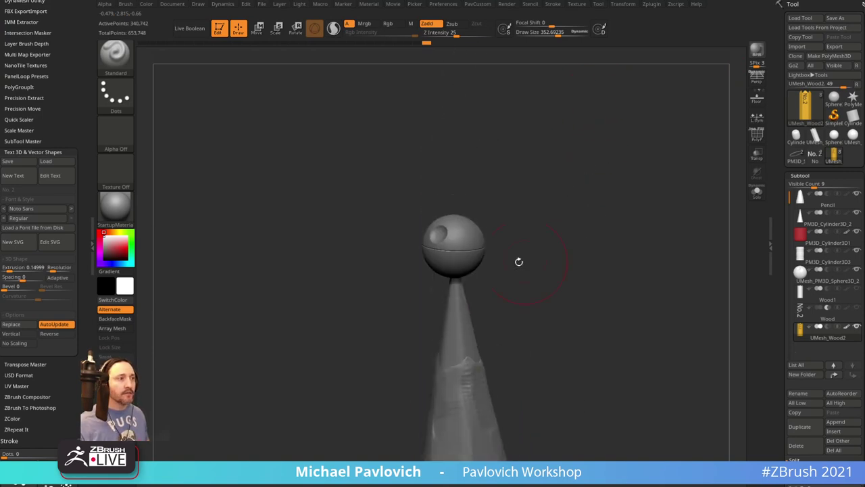
left_click(467, 253, "alt")
left_click_drag(573, 175, 583, 281, "alt")
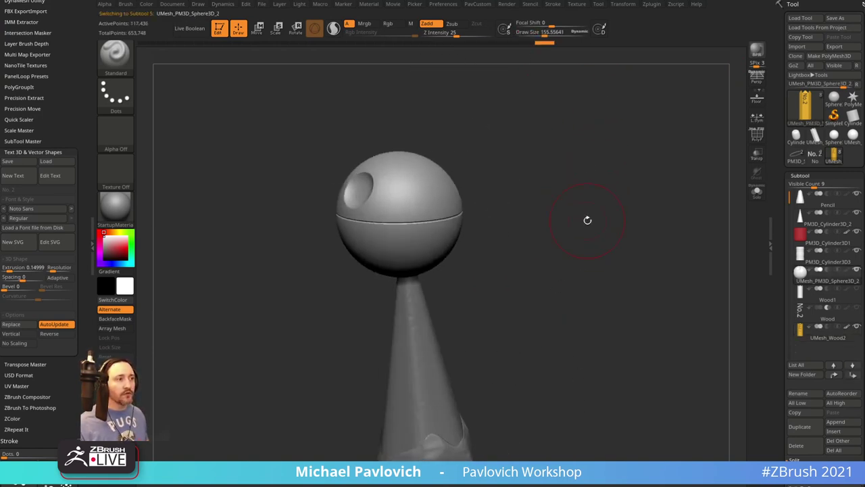
Collapse the Dynamic Subdiv, EdgeLoop and Crease sections in the Geometry settings and set the DynaMesh Blur to 0
key("space")
left_click_drag(777, 233, 759, 78)
left_click(799, 278)
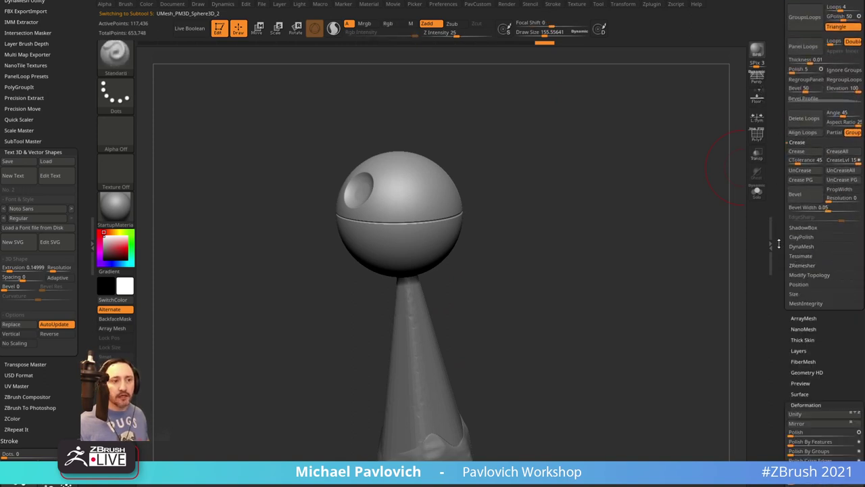
scroll(794, 257, "up", 3)
scroll(783, 240, "up", 3)
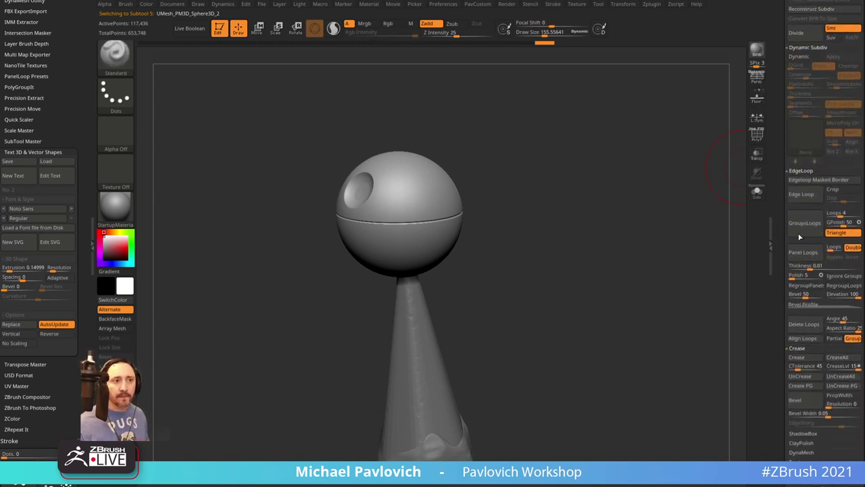
scroll(781, 129, "up", 5)
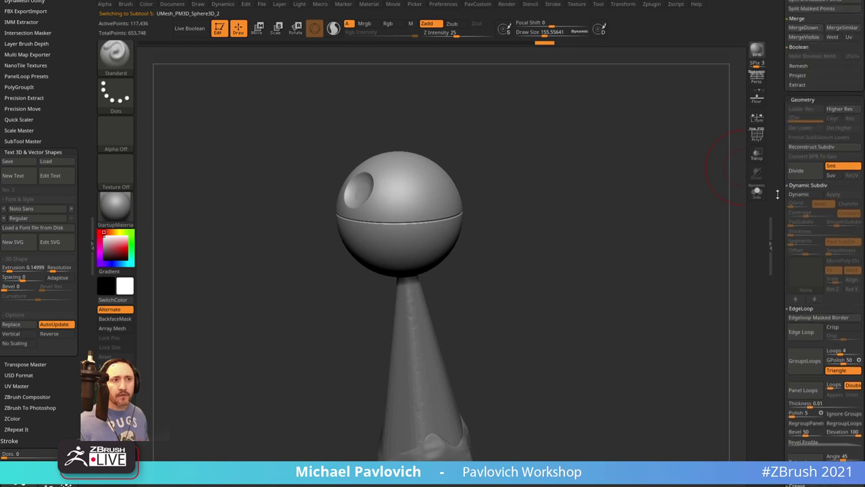
left_click(799, 189, "shift")
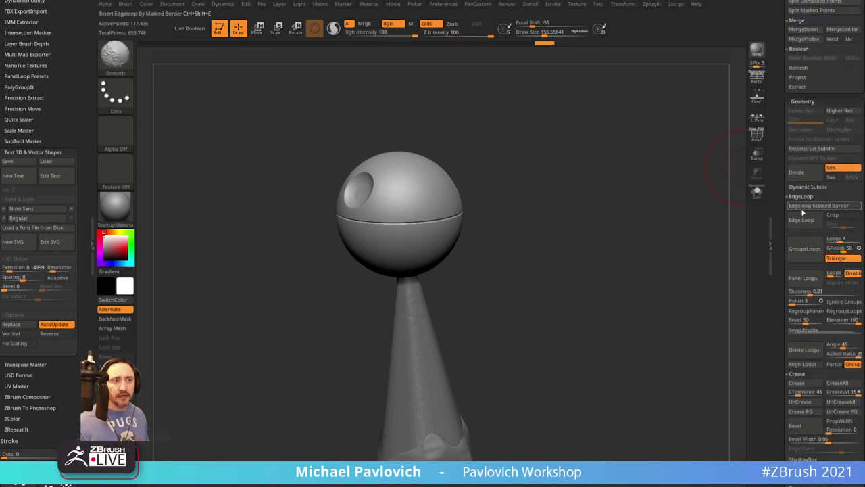
left_click(798, 206, "shift")
left_click(798, 205, "shift")
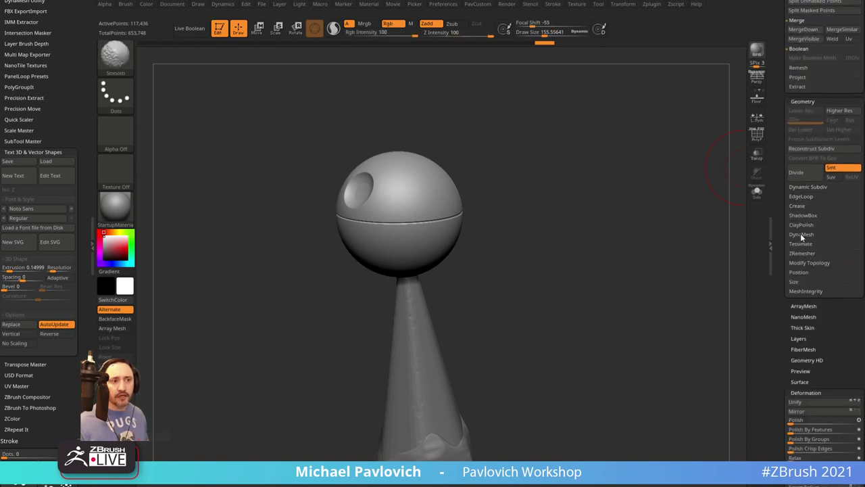
left_click(801, 234)
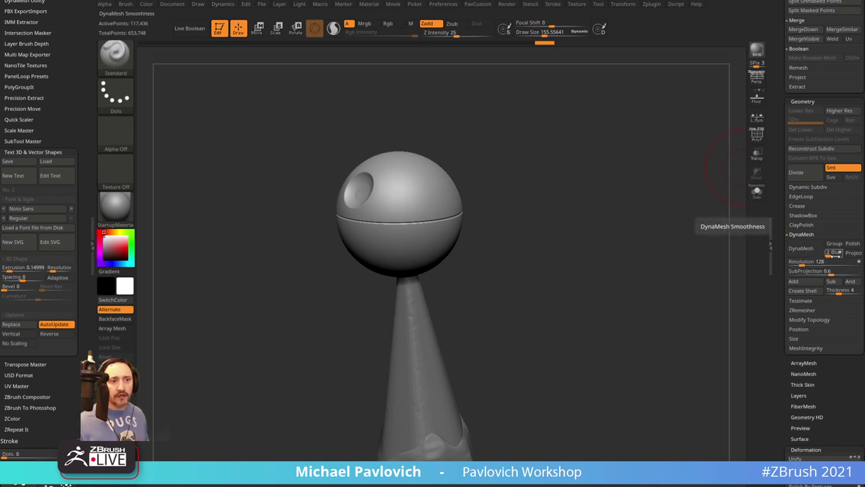
left_click(828, 255)
Try DynaMeshing the sphere at resolution 128, check its polyframe, and undo the remesh
left_click(802, 248)
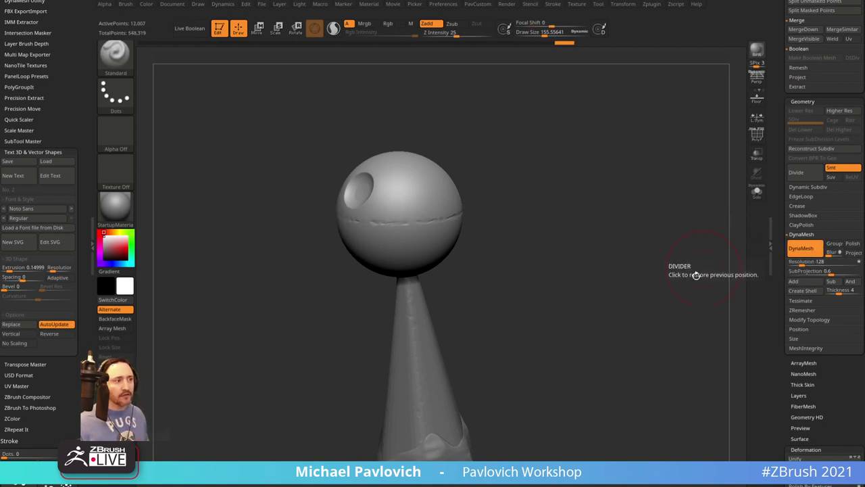
key("shift+f")
key("ctrl+z")
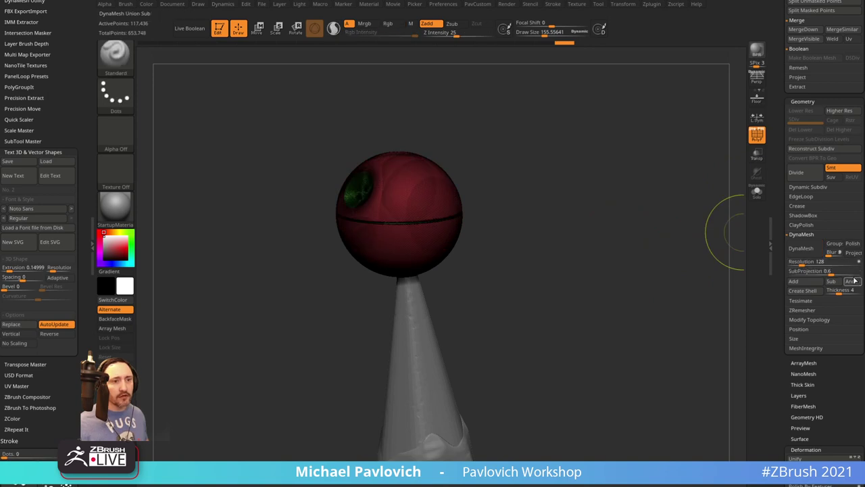
key("shift+f")
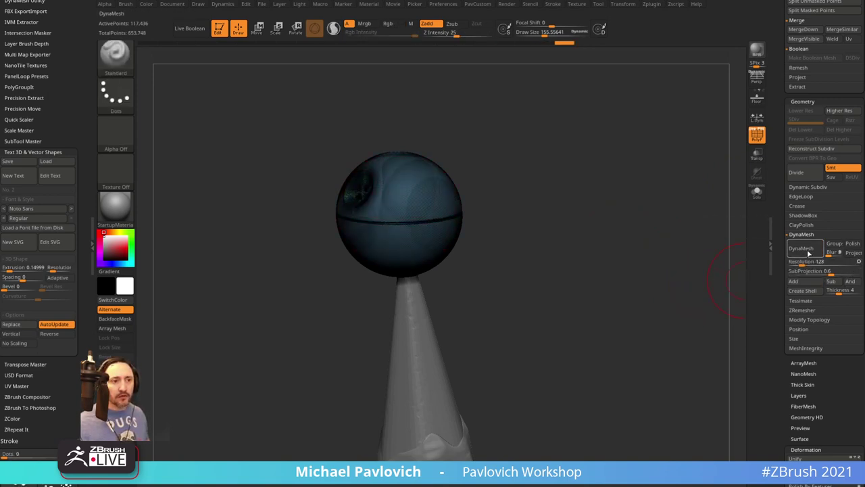
left_click(808, 251)
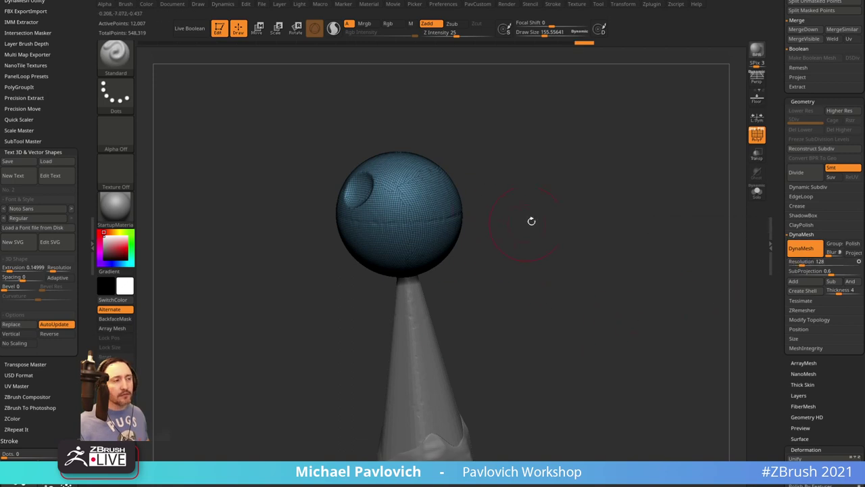
key("ctrl")
left_click(528, 242)
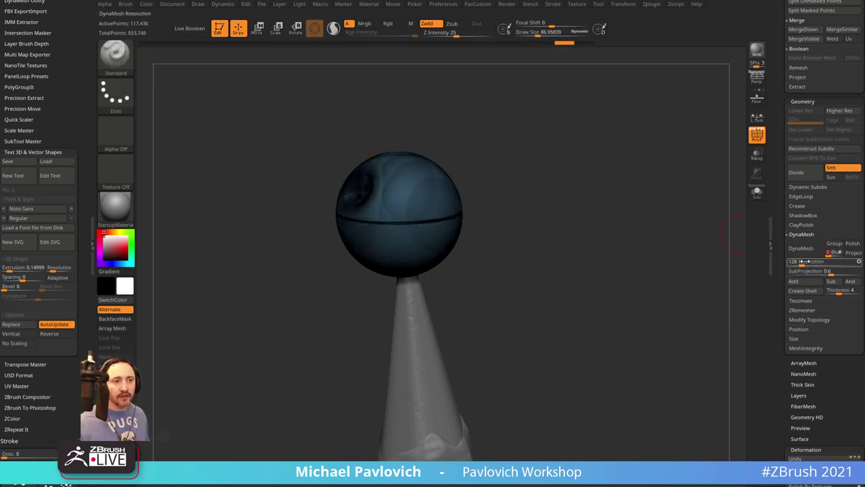
DynaMesh the sphere at a resolution of 1720
left_click_drag(805, 262, 838, 263)
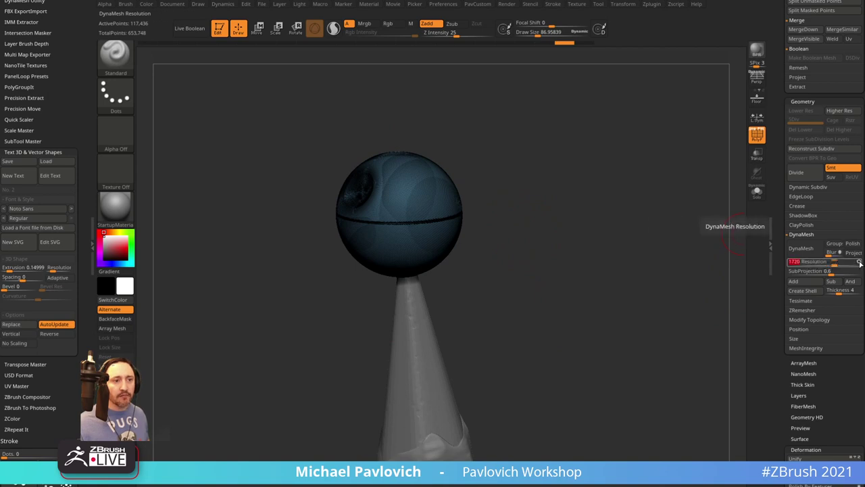
key("Return")
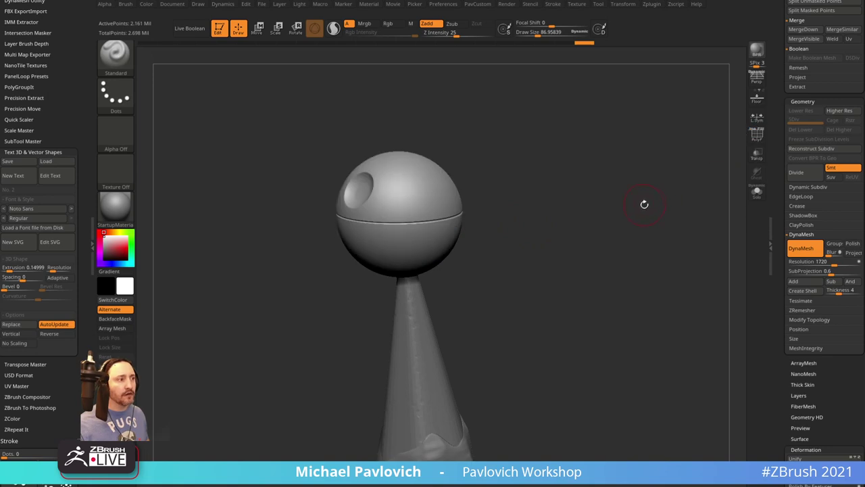
mouse_move(643, 203)
left_mouse_down()
mouse_move(668, 203)
mouse_move(657, 207)
mouse_move(659, 236)
mouse_move(666, 232)
left_mouse_up()
Select the lead cone beneath the sphere and DynaMesh it at a resolution of 360
left_click_drag(670, 164, 633, 297, "alt")
left_click(467, 341, "alt")
left_click_drag(593, 337, 598, 298, "alt")
key("1")
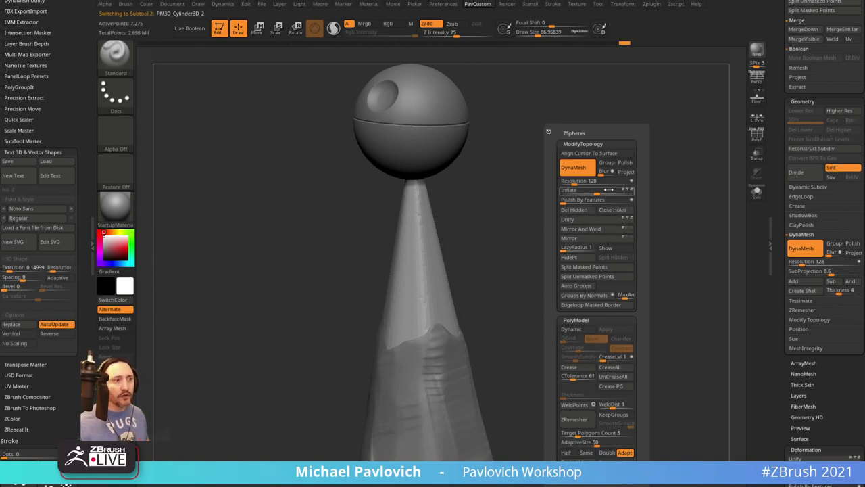
left_click(582, 184)
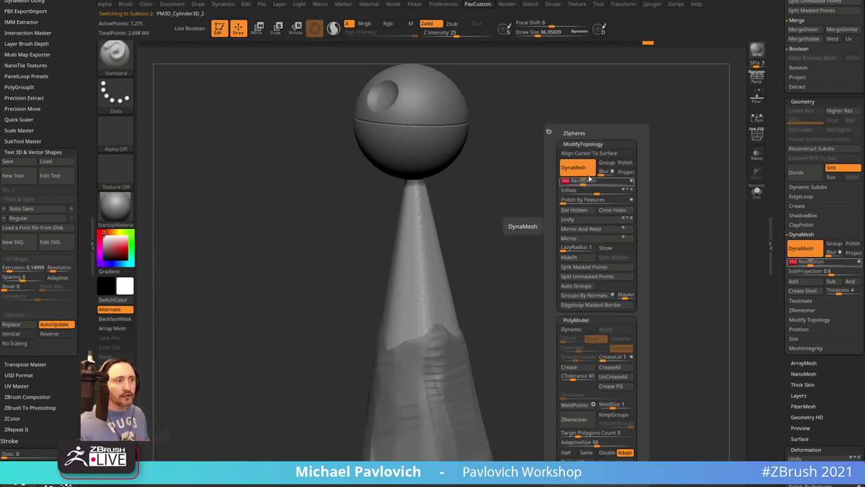
left_click(572, 167)
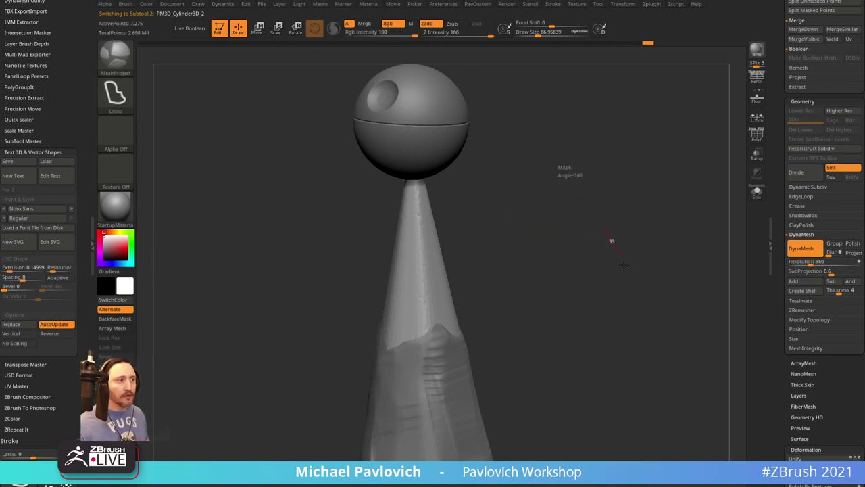
left_click_drag(519, 271, 569, 265, "ctrl")
left_click_drag(550, 194, 558, 232, "alt")
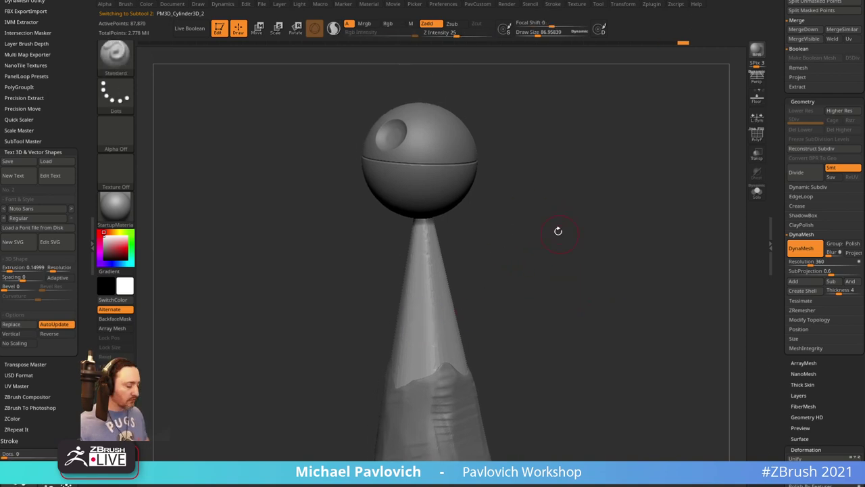
Try to subdivide the lead cone's mesh
key("ctrl+d")
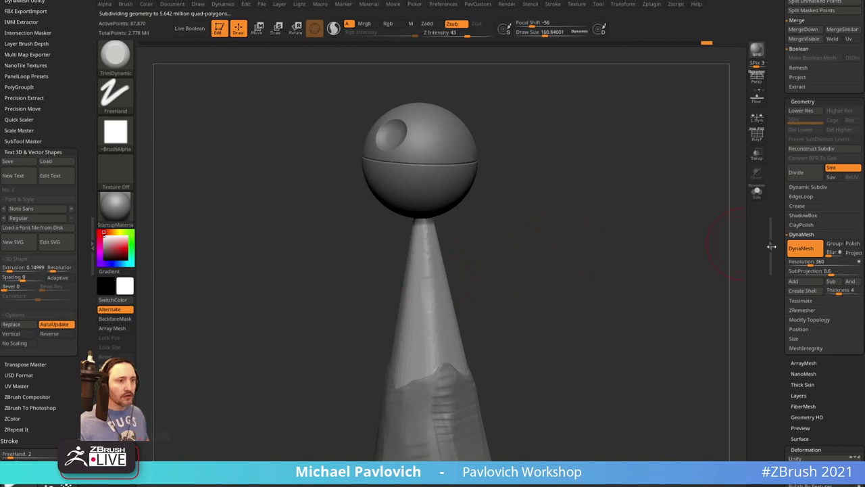
left_click(808, 187)
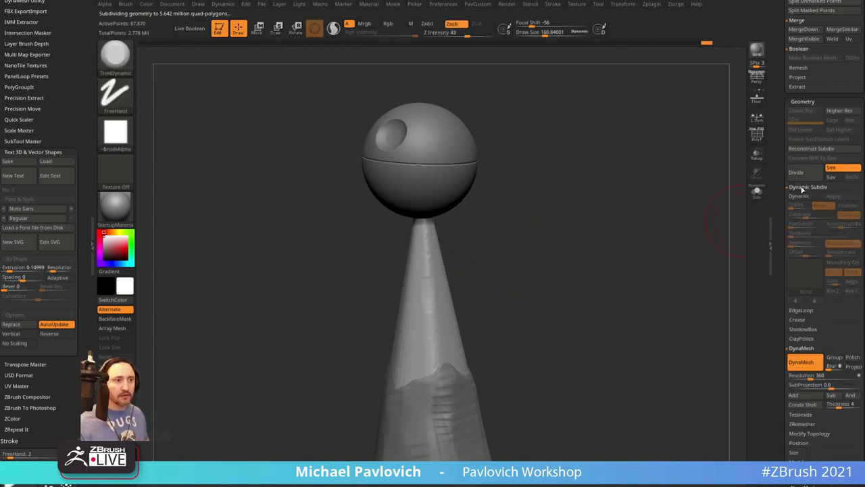
left_click(805, 187)
Flatten areas of the lead cone with the TrimDynamic brush and smooth the mesh with Polish By Features
key("s")
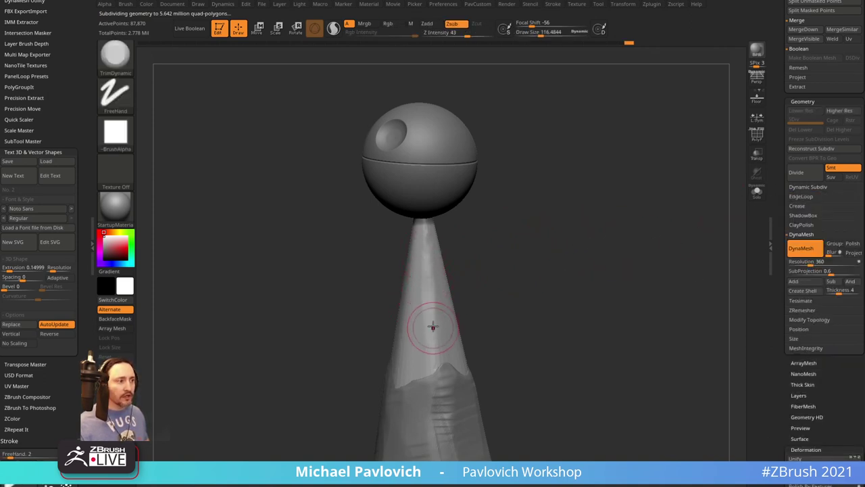
left_click_drag(574, 268, 473, 293)
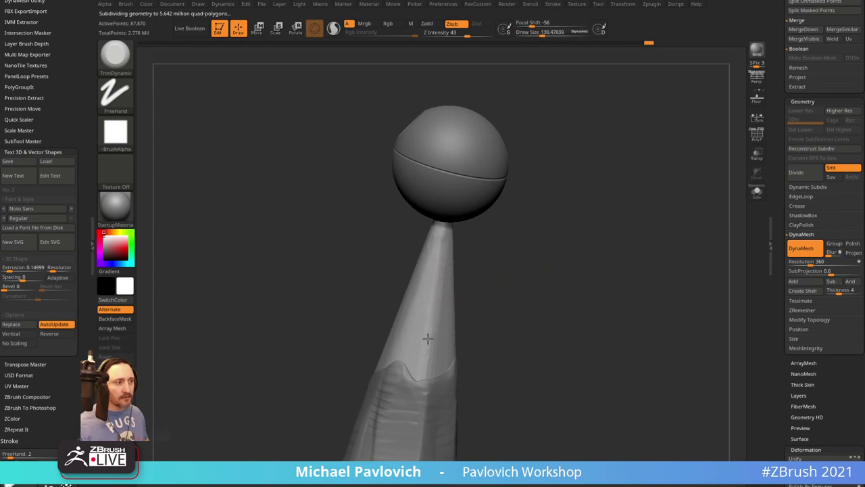
left_click_drag(493, 262, 561, 261)
key("2")
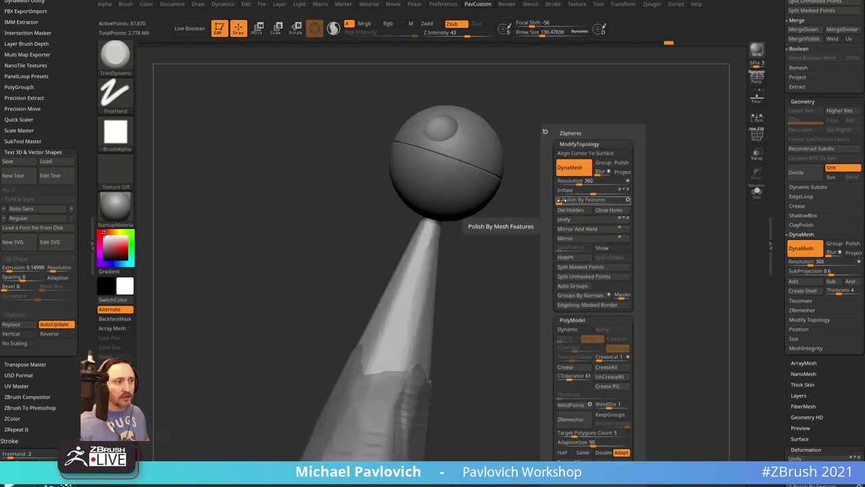
left_click(560, 200)
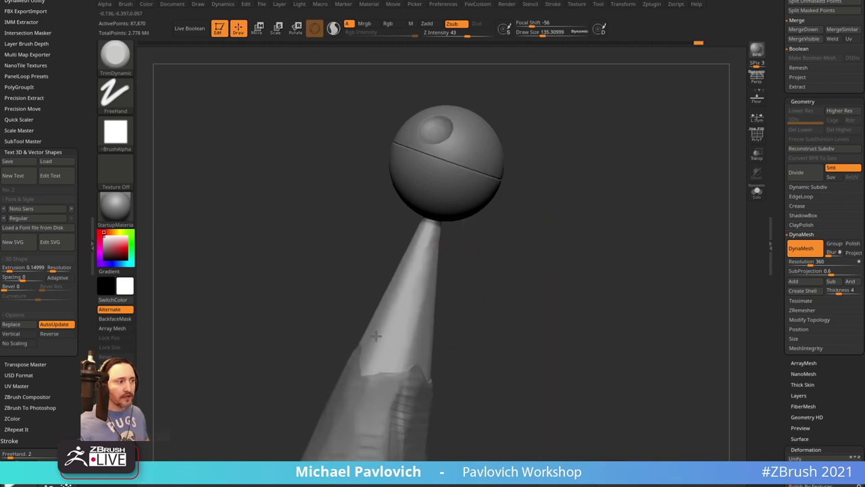
Shave flat, irregular facets around the lead cone with the TrimSmoothBorder brush, varying the draw size
mouse_move(504, 265)
left_mouse_down()
mouse_move(429, 254)
mouse_move(512, 284)
mouse_move(396, 293)
left_mouse_up()
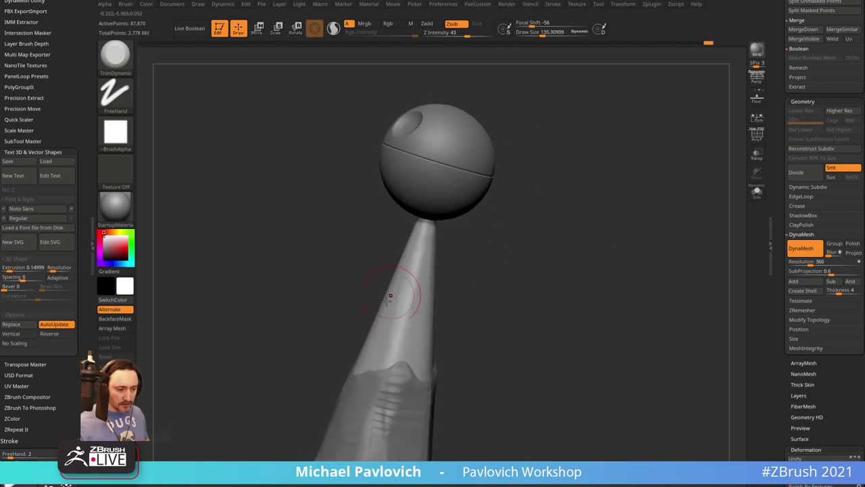
key("b")
key("t")
key("s")
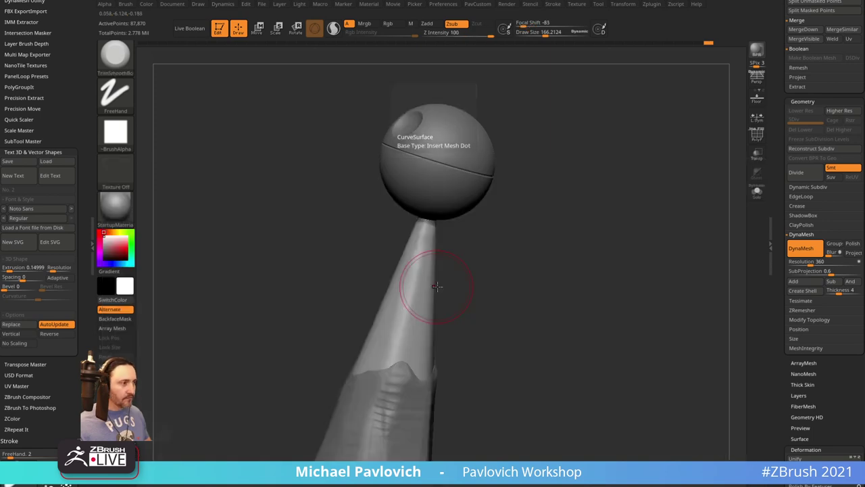
mouse_move(406, 290)
left_mouse_down()
mouse_move(419, 295)
mouse_move(424, 262)
left_mouse_up()
right_click_drag(432, 268, 425, 273)
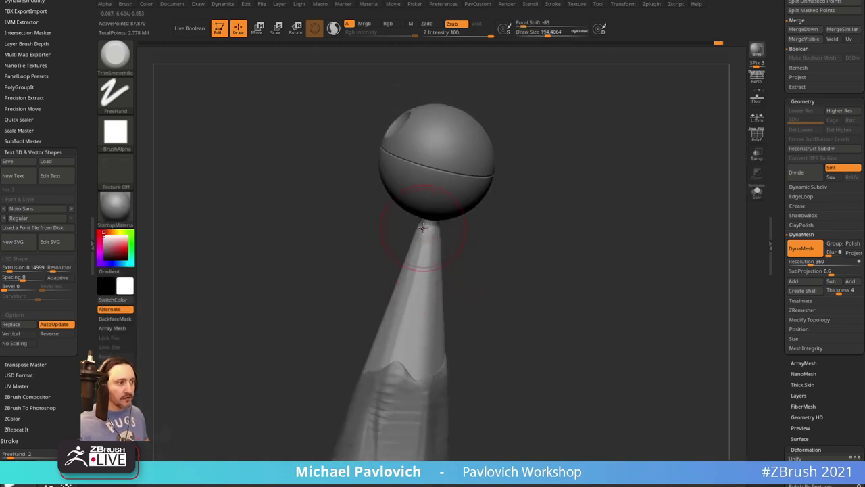
mouse_move(423, 228)
left_mouse_down()
mouse_move(428, 260)
mouse_move(469, 291)
left_mouse_up()
key("[")
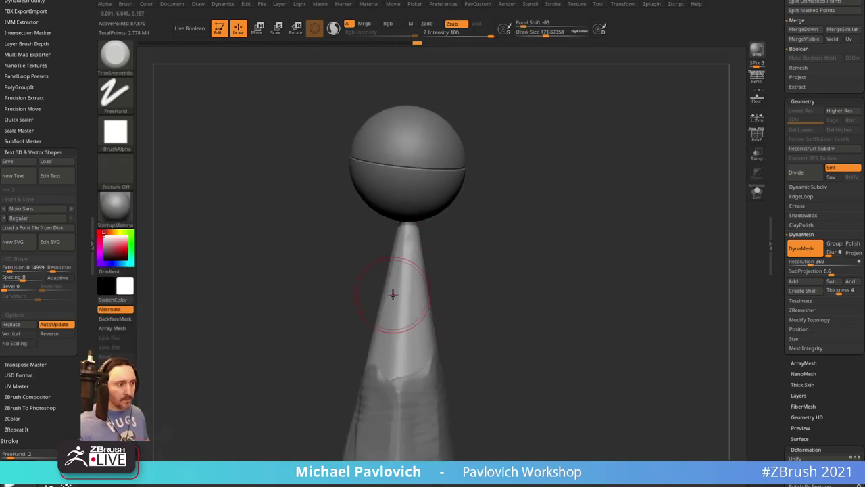
left_click_drag(399, 285, 404, 257)
left_click_drag(475, 268, 458, 270)
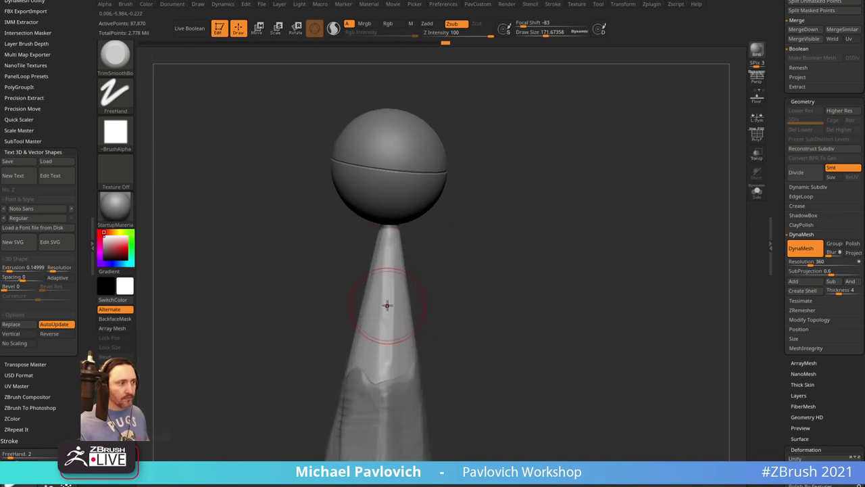
mouse_move(379, 360)
left_mouse_down()
mouse_move(448, 318)
mouse_move(384, 328)
left_mouse_up()
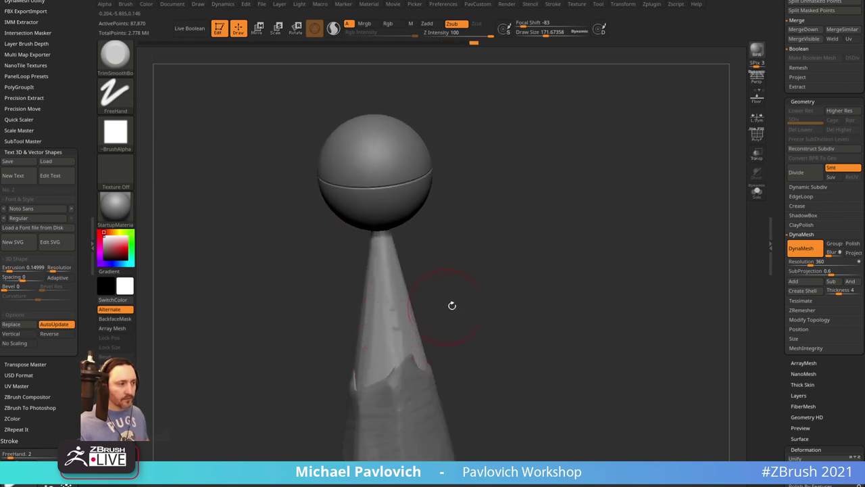
mouse_move(452, 306)
left_mouse_down()
mouse_move(578, 240)
mouse_move(426, 346)
left_mouse_up()
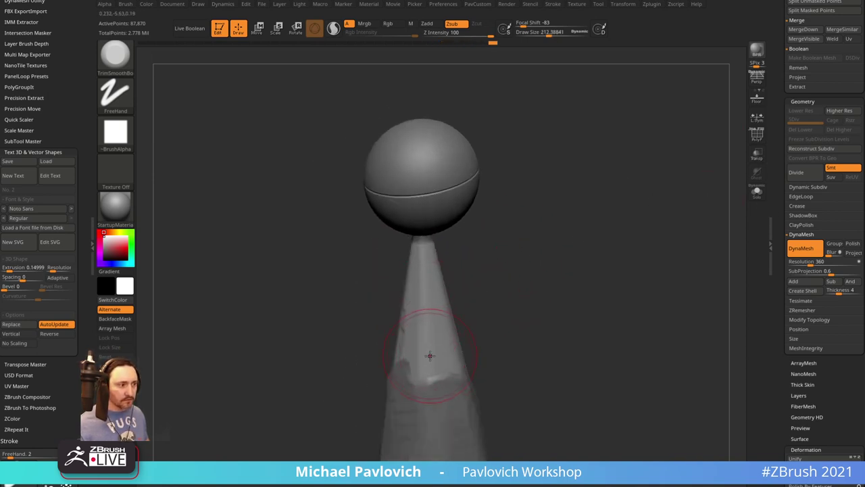
left_click_drag(527, 308, 414, 279)
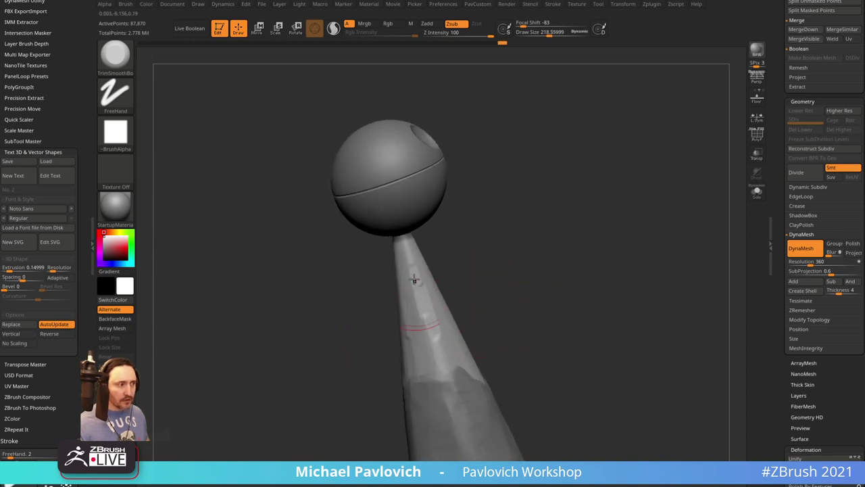
Flatten the lead cone's surface further with the TrimDynamic brush
left_click_drag(496, 278, 419, 290)
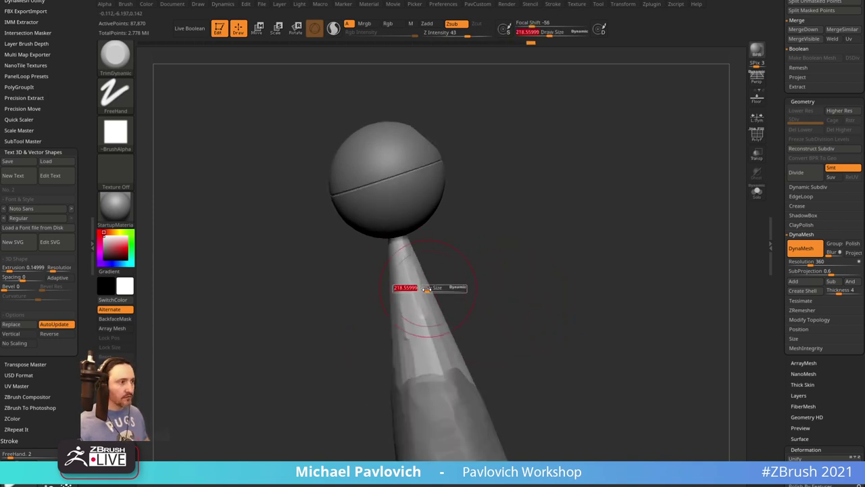
left_click_drag(450, 336, 412, 354)
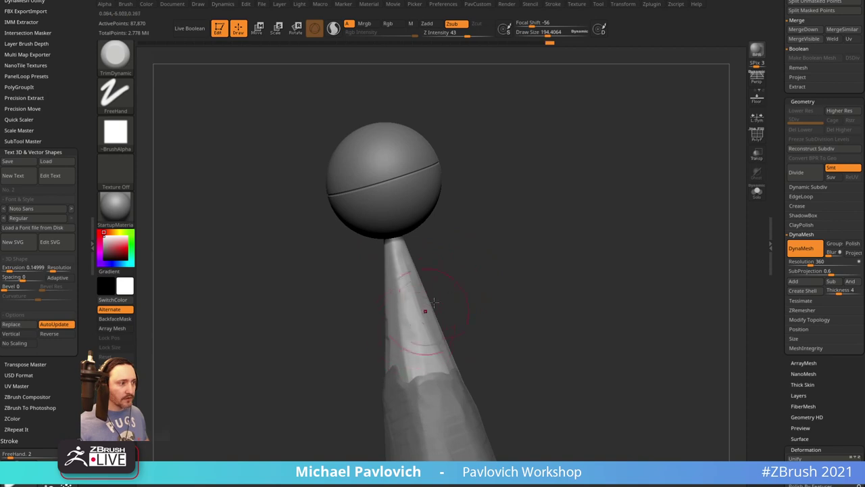
left_click_drag(434, 302, 381, 309)
mouse_move(450, 312)
left_mouse_down()
mouse_move(388, 285)
mouse_move(456, 277)
mouse_move(462, 290)
mouse_move(423, 375)
mouse_move(437, 348)
left_mouse_up()
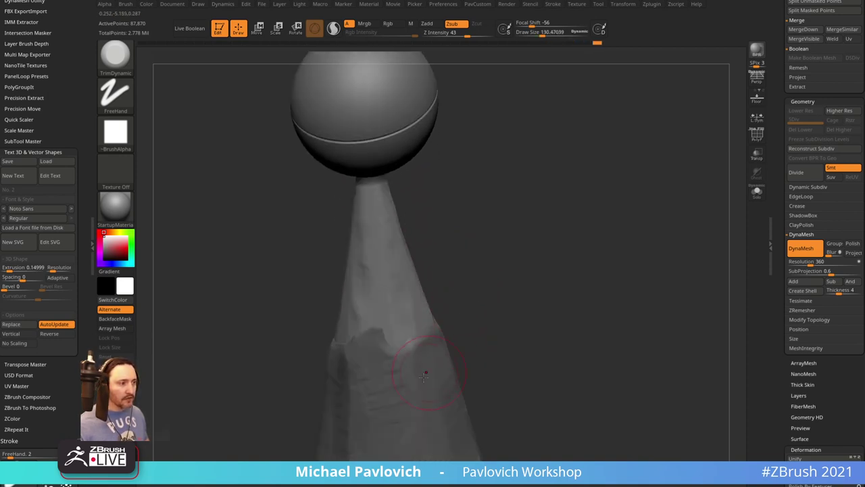
Select the pencil's wooden body and trim its scalloped edge around the lead with the TrimDynamic brush
left_click(758, 134)
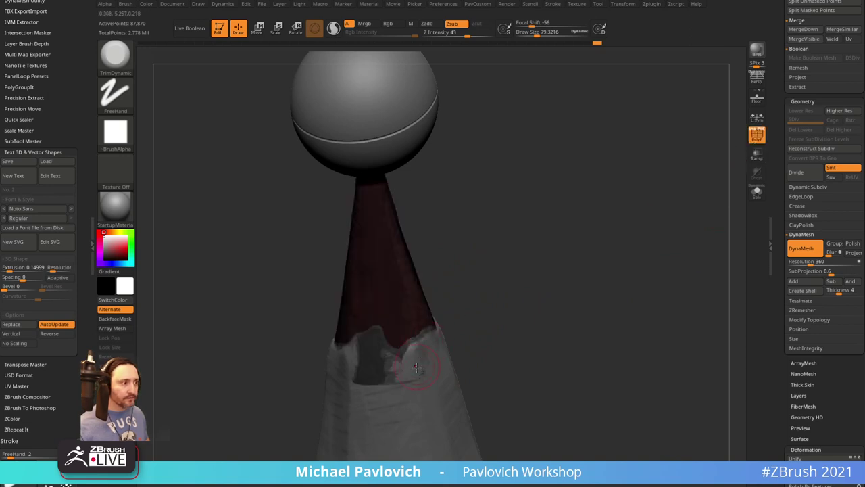
left_click(416, 359, "alt")
left_click(758, 135)
left_click_drag(615, 287, 612, 253)
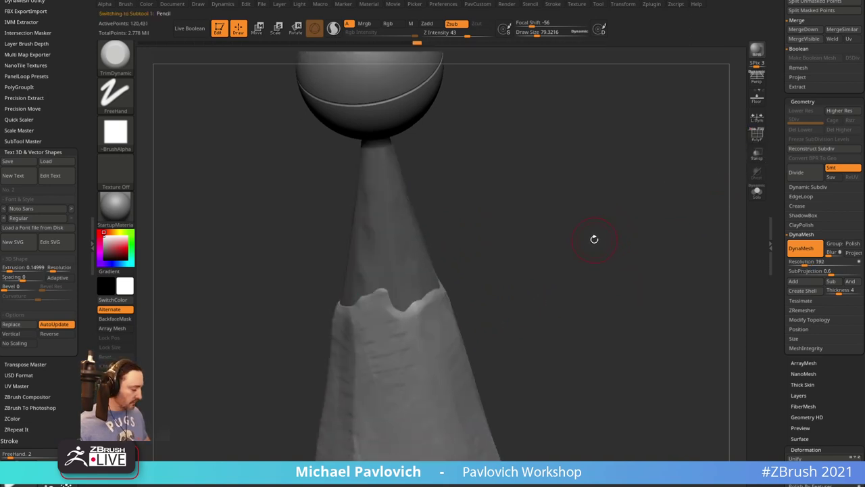
left_click_drag(541, 244, 459, 292)
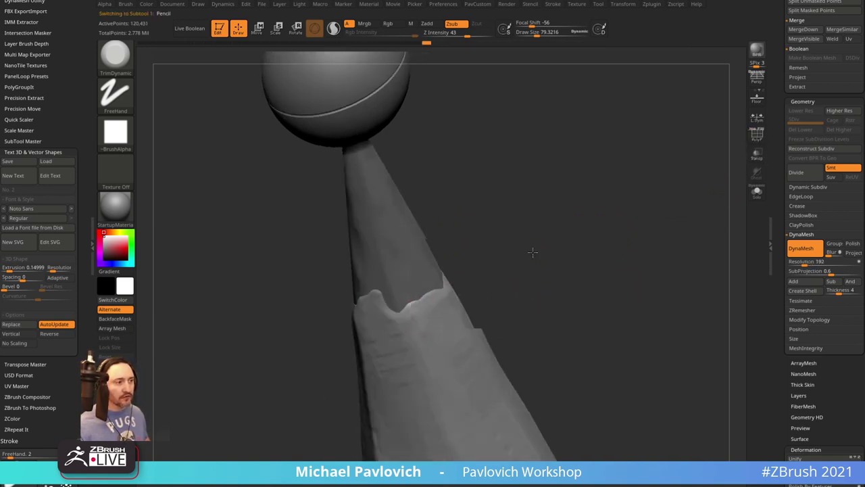
left_click_drag(532, 247, 384, 298)
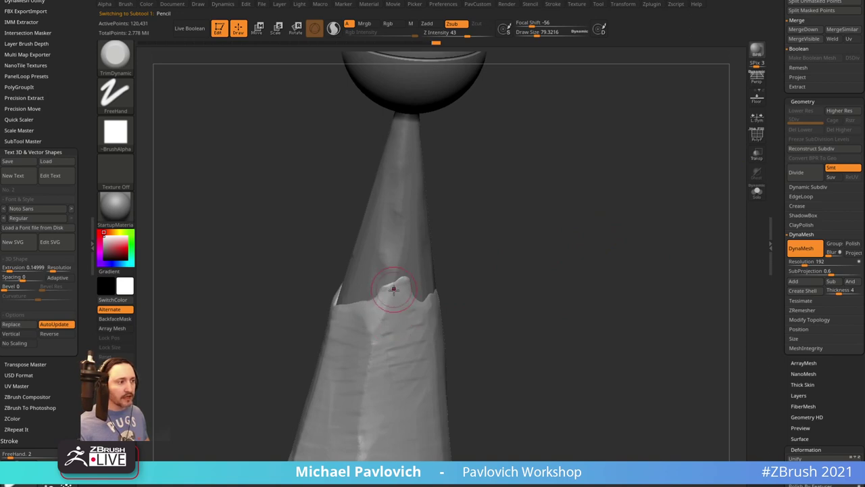
mouse_move(534, 249)
left_mouse_down()
mouse_move(323, 312)
mouse_move(308, 251)
mouse_move(503, 293)
mouse_move(473, 301)
left_mouse_up()
left_click_drag(414, 317, 428, 312)
left_click_drag(554, 231, 529, 238)
left_click_drag(507, 289, 495, 324)
Select the sphere at the pencil's tip and set the draw size to about 46
left_click_drag(584, 264, 597, 220)
left_click(465, 271, "alt")
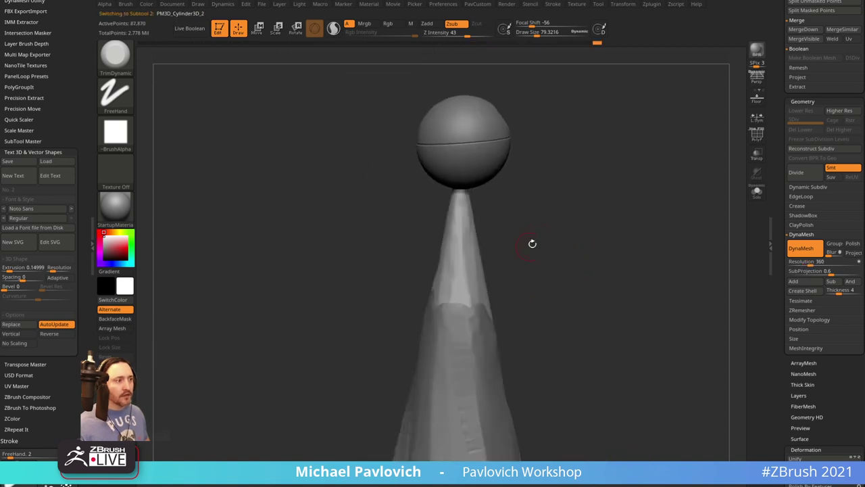
mouse_move(532, 243)
left_mouse_down("alt")
mouse_move(513, 268)
mouse_move(515, 233)
left_mouse_up("alt")
left_click_drag(517, 233, 505, 235)
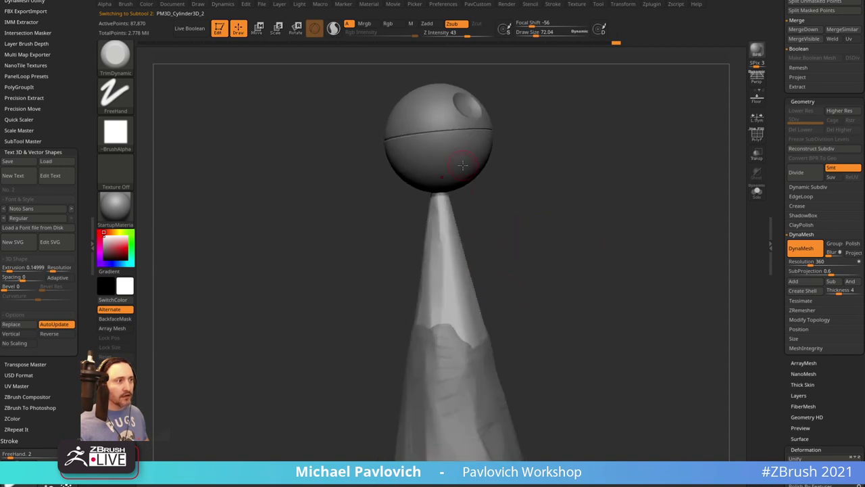
left_click(458, 168, "alt")
left_click_drag(564, 128, 533, 233, "alt")
mouse_move(532, 233)
left_mouse_down()
mouse_move(516, 234)
mouse_move(522, 227)
mouse_move(533, 236)
left_mouse_up()
key("1")
key("s")
left_click_drag(410, 263, 407, 264)
left_click(406, 262)
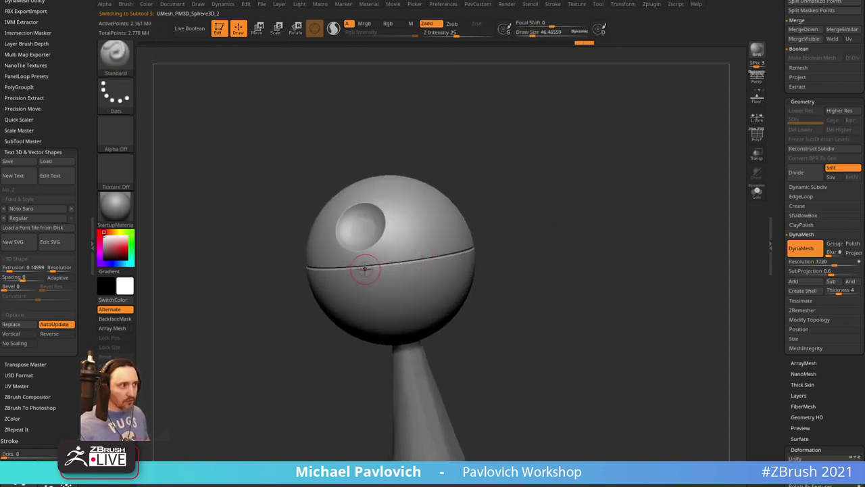
Choose the ClayBuildup brush and enable Thick Skin on the sphere with a thickness of about 11.46
left_click_drag(773, 298, 772, 229)
key("b")
key("c")
key("b")
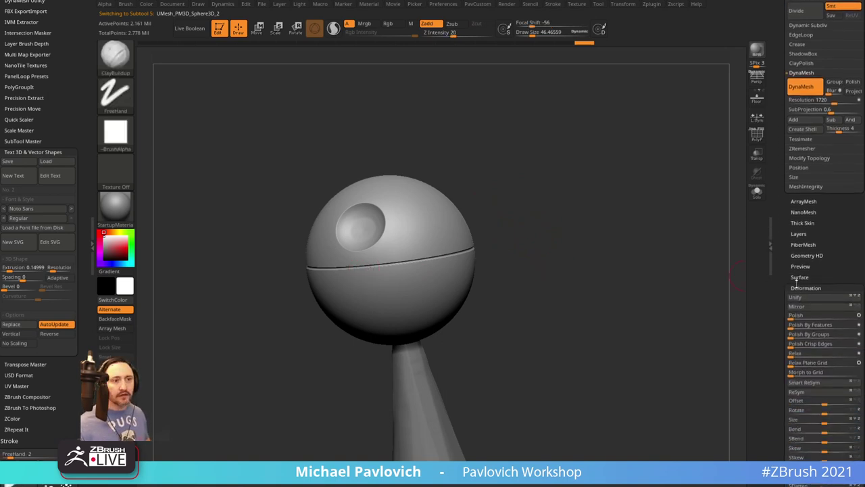
left_click(799, 287, "shift")
left_click(804, 223)
left_click_drag(791, 225, 792, 343)
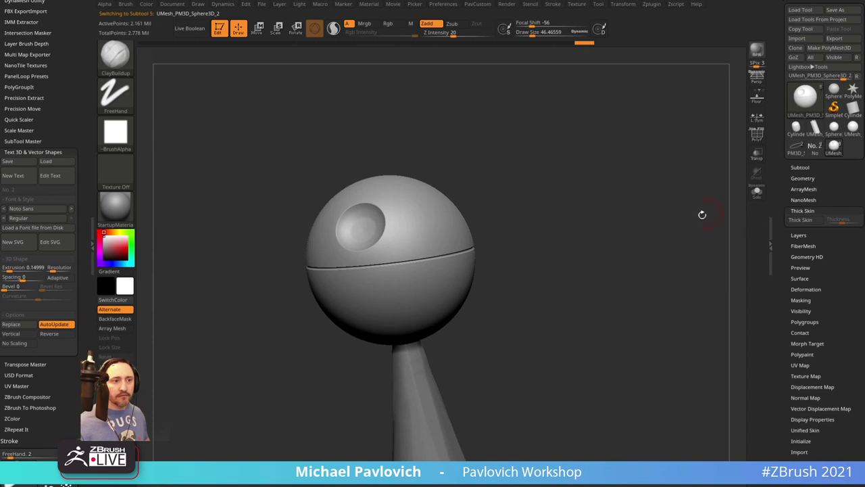
left_click(800, 221)
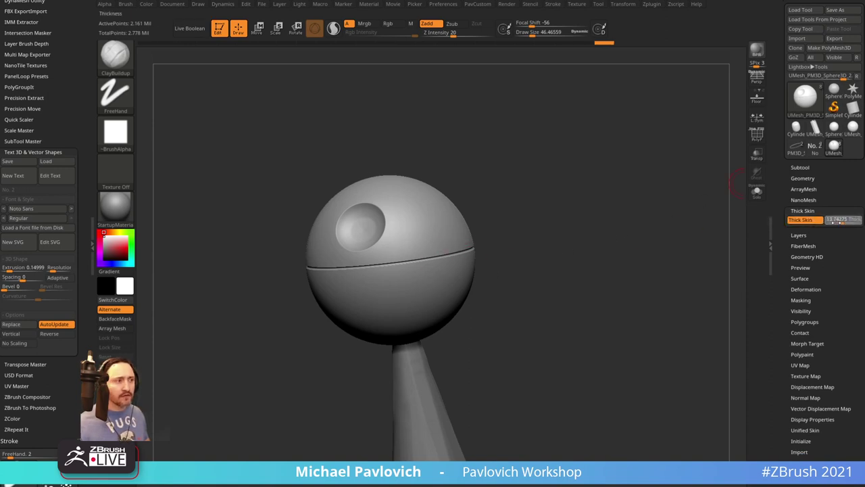
left_click_drag(838, 223, 842, 223)
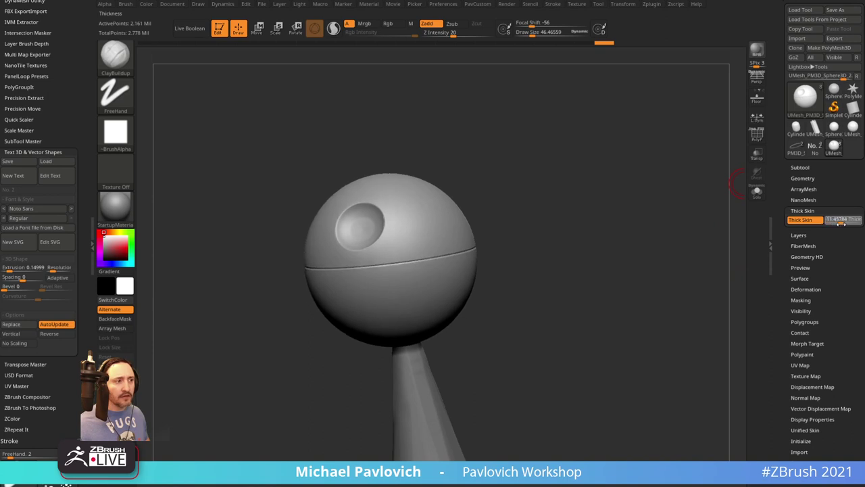
Try building up the sphere's surface with the ClayBuildup brush at a draw size of about 69, and undo the strokes
mouse_move(454, 305)
right_mouse_down()
mouse_move(563, 199)
mouse_move(481, 255)
right_mouse_up()
key("s")
left_click_drag(478, 257, 484, 257)
mouse_move(444, 255)
left_mouse_down()
mouse_move(441, 274)
mouse_move(420, 260)
left_mouse_up()
right_click_drag(433, 260, 522, 203)
mouse_move(441, 278)
left_mouse_down()
mouse_move(457, 280)
mouse_move(424, 281)
mouse_move(469, 269)
mouse_move(487, 290)
left_mouse_up()
key("ctrl+z")
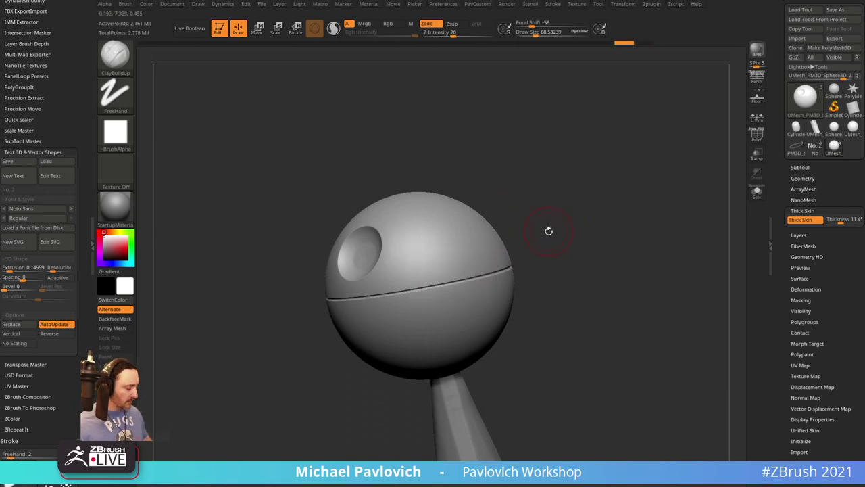
Try flattening the sphere near its equator groove with the TrimDynamic brush, and undo the strokes
key("b")
key("t")
key("d")
right_click_drag(549, 232, 526, 234)
mouse_move(445, 287)
left_mouse_down()
mouse_move(427, 281)
mouse_move(440, 288)
mouse_move(403, 303)
left_mouse_up()
mouse_move(437, 279)
left_mouse_down()
mouse_move(422, 297)
mouse_move(428, 266)
left_mouse_up()
left_click_drag(409, 270, 446, 267)
mouse_move(550, 237)
left_mouse_down()
mouse_move(579, 245)
mouse_move(558, 238)
left_mouse_up()
key("ctrl+z")
key("ctrl+z")
key("ctrl+z")
key("ctrl+z")
key("ctrl+z")
key("ctrl+z")
key("ctrl+z")
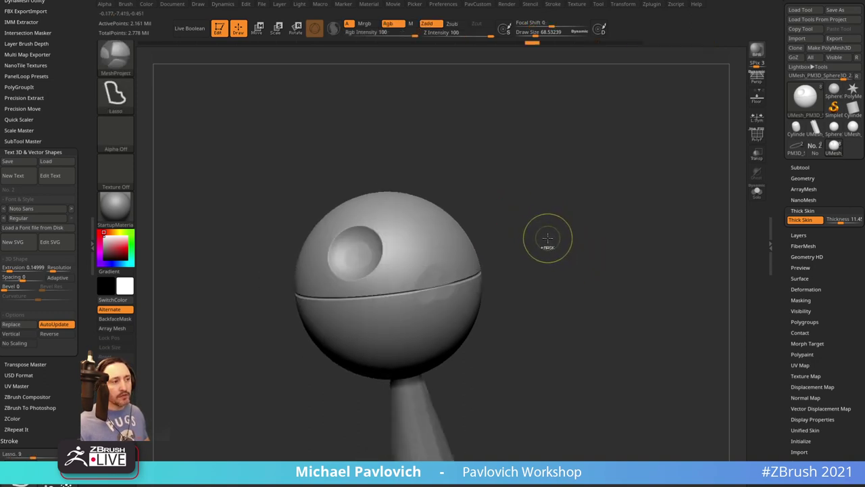
left_click_drag(785, 291, 788, 231)
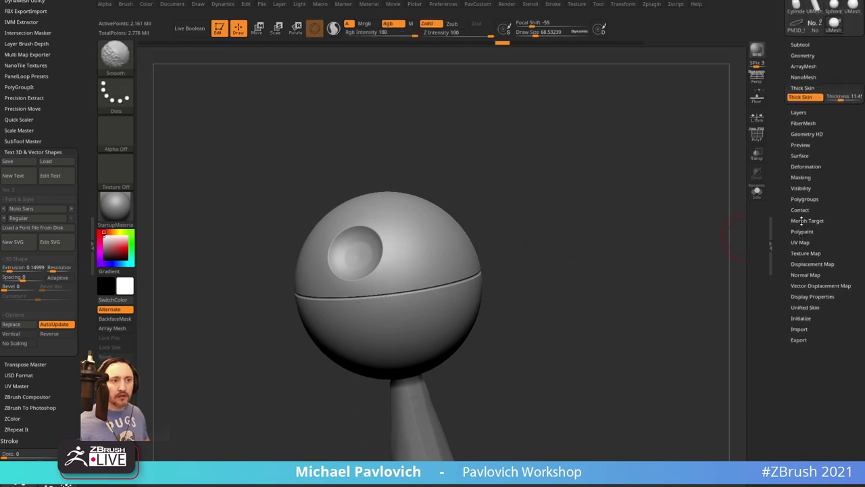
left_click(803, 221)
left_click(802, 221)
Try trimming flat facets around the sphere's dish with the TrimDynamic brush, enlarging the draw size to about 99
right_click_drag(635, 244, 672, 259)
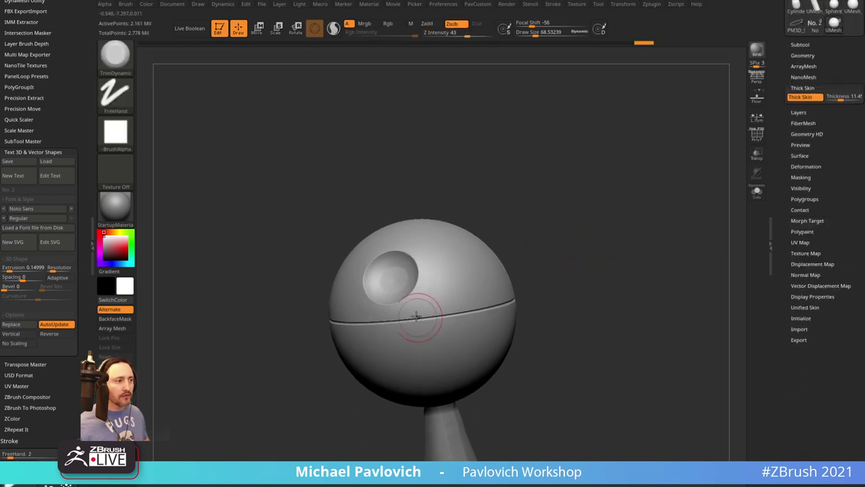
left_click_drag(399, 297, 413, 287)
right_click_drag(392, 261, 422, 270)
left_click_drag(419, 276, 413, 263)
mouse_move(359, 280)
left_mouse_down()
mouse_move(388, 245)
mouse_move(413, 259)
left_mouse_up()
left_click_drag(353, 292, 384, 308)
left_click_drag(550, 252, 499, 266, "alt")
key("bracketright")
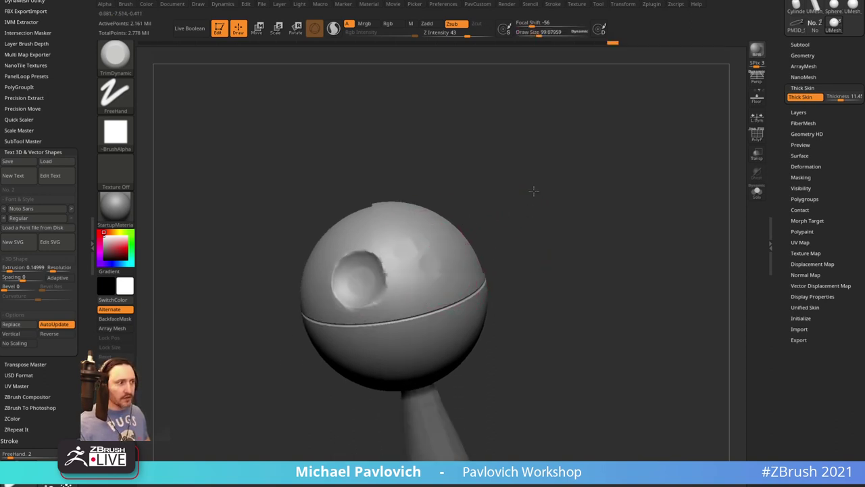
right_click_drag(535, 191, 439, 245)
left_click_drag(582, 184, 507, 200)
Try the TrimSmoothBorder brush on the sphere's upper half, and undo the trimming strokes
key("b")
key("t")
key("s")
mouse_move(413, 276)
left_mouse_down()
mouse_move(439, 264)
mouse_move(388, 277)
mouse_move(432, 277)
mouse_move(438, 266)
left_mouse_up()
key("ctrl+z")
key("ctrl+z")
Set the Thick Skin thickness to about 2.55 and shave shallow facets beside the sphere's dish with the TrimSmoothBorder brush
left_click_drag(841, 100, 838, 100)
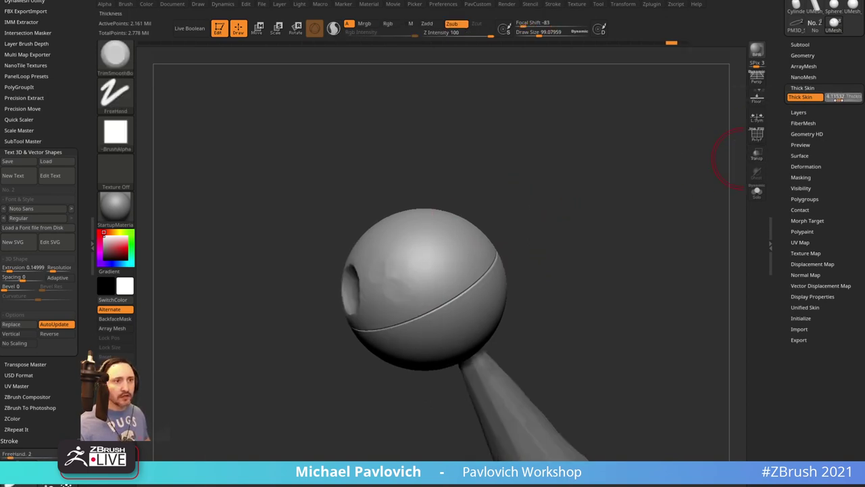
left_click_drag(432, 267, 415, 286)
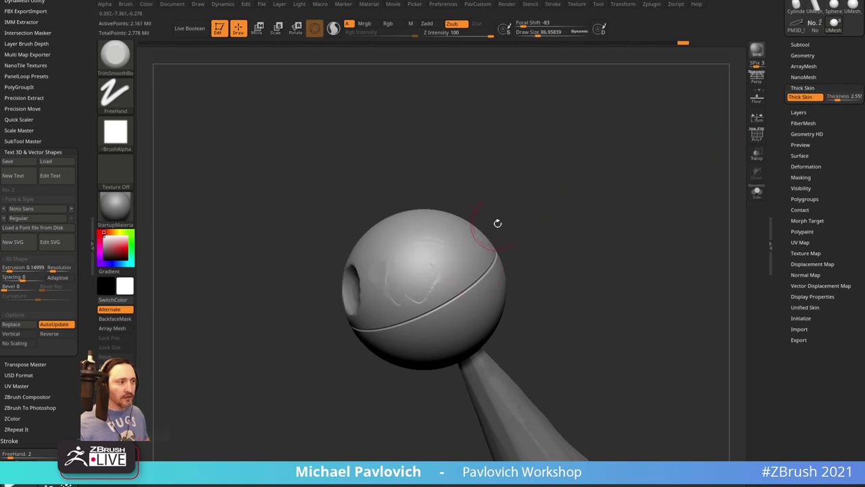
left_click_drag(497, 223, 396, 281)
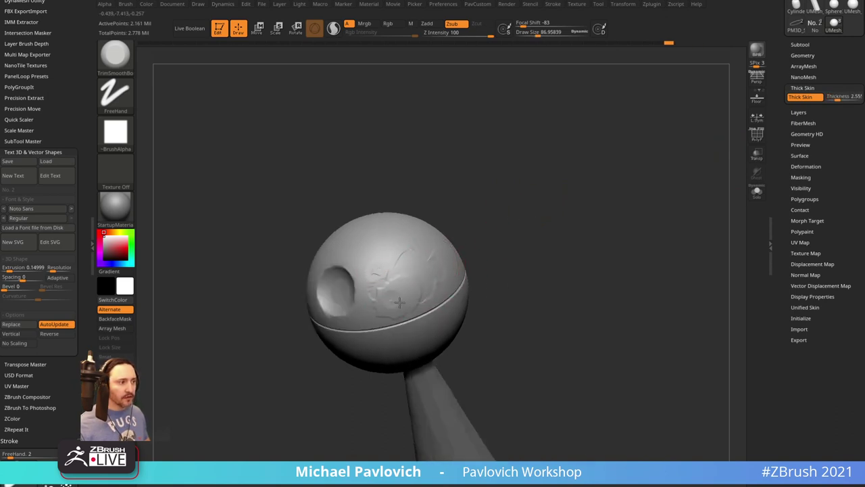
left_click_drag(491, 262, 494, 276)
mouse_move(380, 313)
left_mouse_down()
mouse_move(376, 290)
mouse_move(397, 284)
left_mouse_up()
left_click_drag(484, 236, 519, 234)
left_click_drag(466, 247, 507, 260)
Enlarge the draw size to about 112 and shave facets into the sphere's upper half behind the dish with the TrimSmoothBorder brush
key("s")
left_click_drag(315, 274, 318, 274)
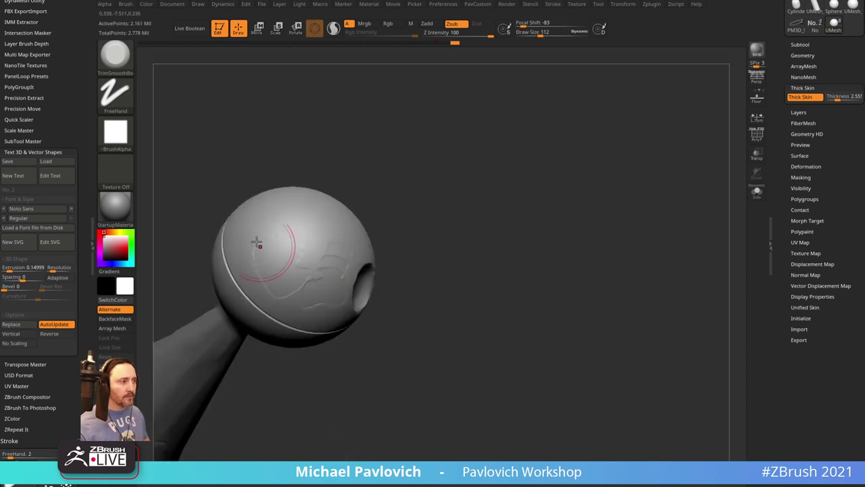
left_click_drag(257, 242, 269, 249)
mouse_move(447, 216)
left_mouse_down()
mouse_move(487, 203)
mouse_move(369, 266)
mouse_move(444, 273)
left_mouse_up()
mouse_move(513, 220)
left_mouse_down()
mouse_move(437, 253)
mouse_move(436, 275)
left_mouse_up()
Shave facets on both sides of the equator groove and into the lower half with TrimSmoothBorder at a draw size of about 91
mouse_move(406, 296)
right_mouse_down()
mouse_move(446, 267)
mouse_move(422, 279)
right_mouse_up()
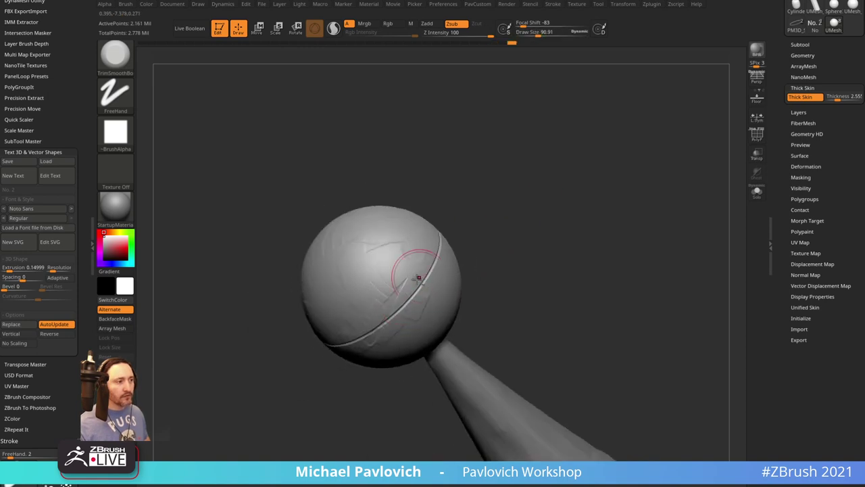
left_click_drag(471, 244, 420, 326)
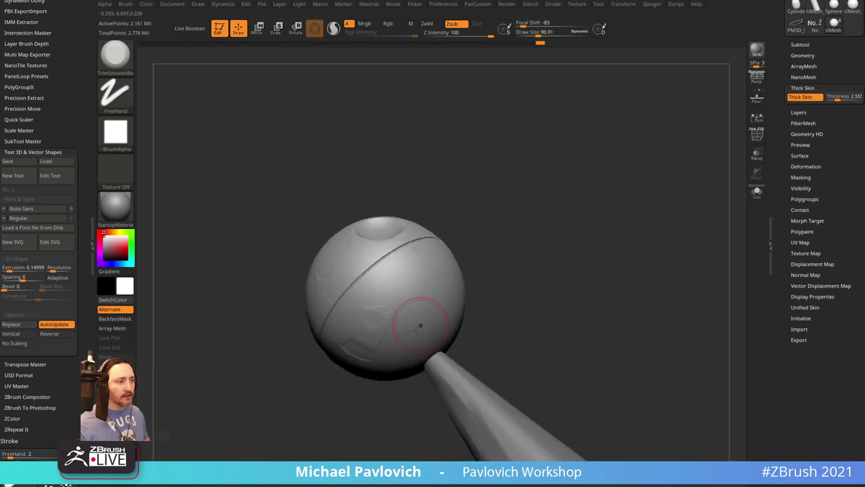
left_click_drag(473, 215, 401, 251)
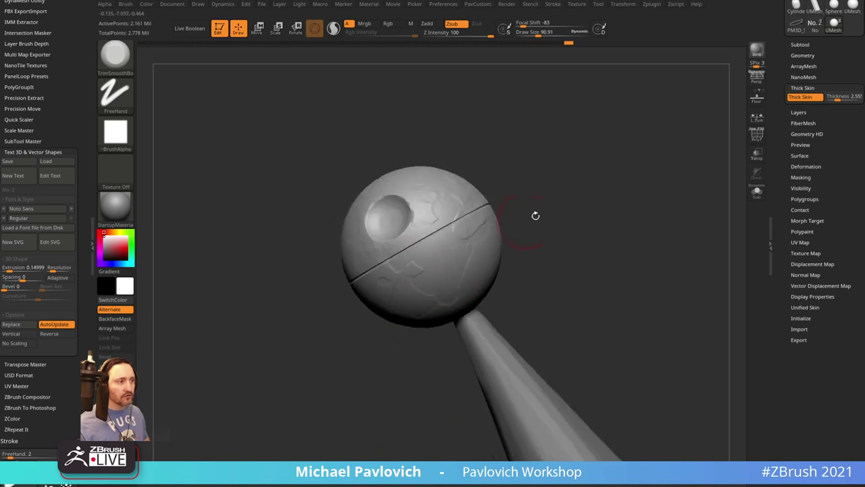
left_click_drag(535, 215, 349, 318)
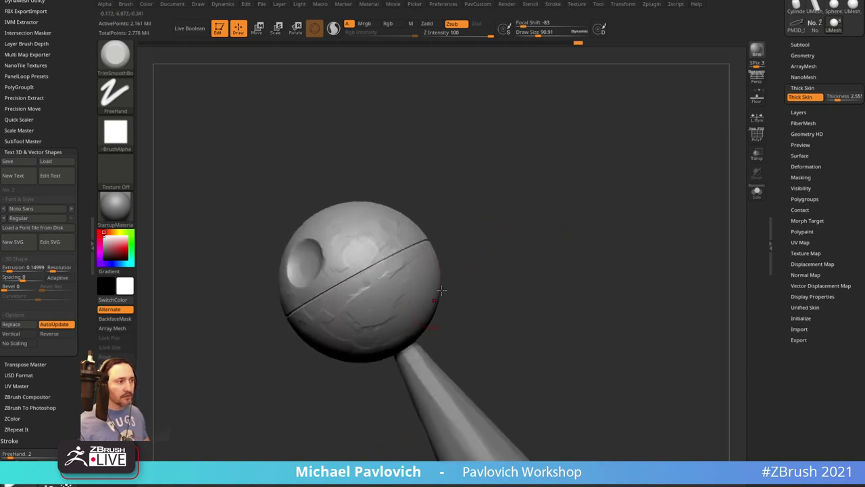
left_click_drag(440, 290, 508, 247)
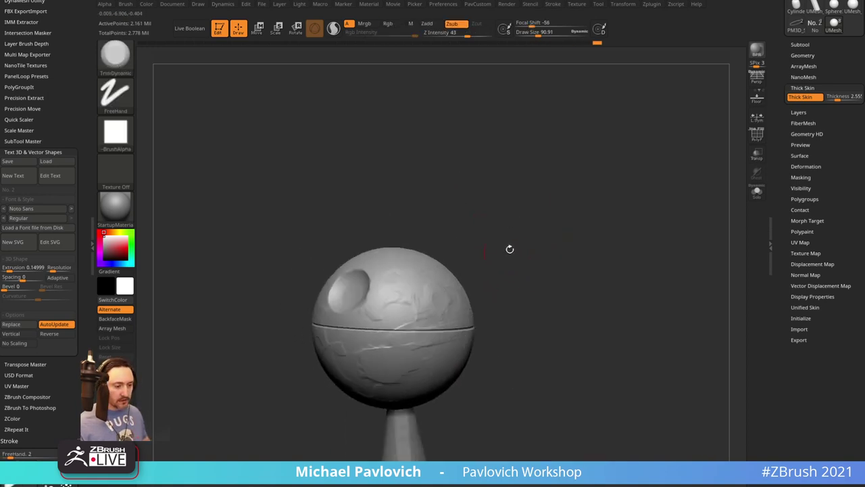
Switch to the TrimDynamic brush at a draw size of about 76 and flatten the carved marks around the dish and upper half
left_click_drag(433, 313, 415, 333)
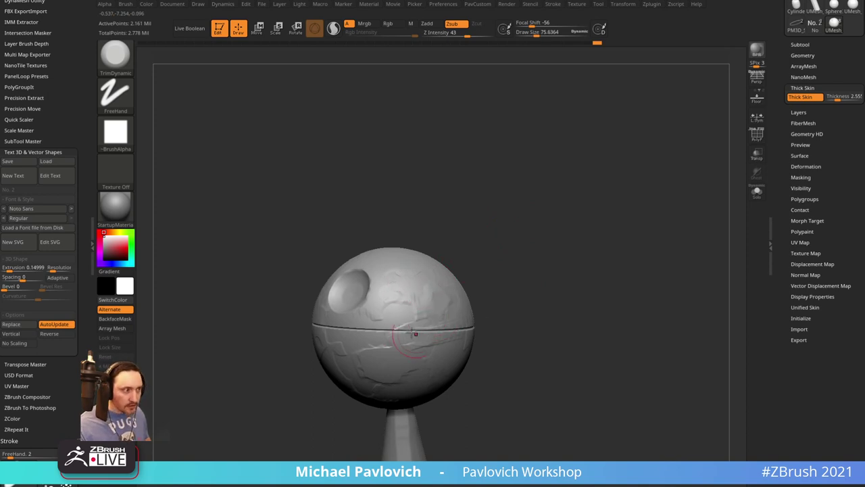
right_click_drag(389, 295, 411, 336)
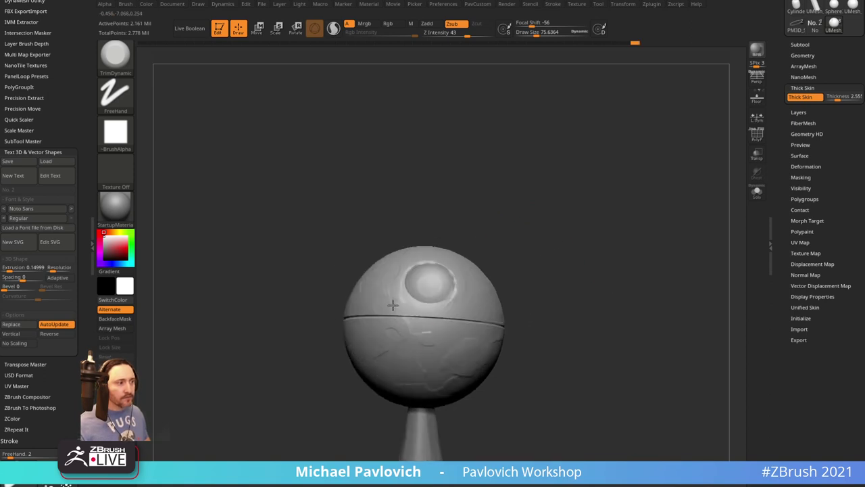
right_click_drag(392, 305, 423, 250)
right_click_drag(483, 210, 433, 310)
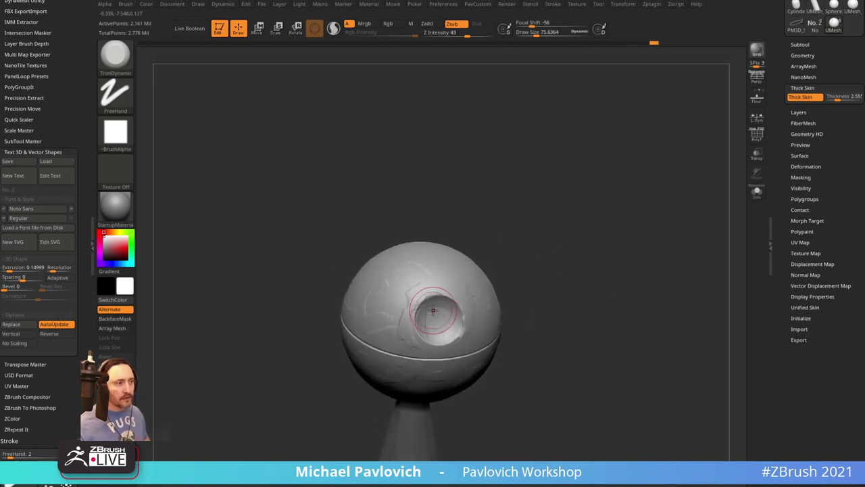
right_click_drag(480, 235, 530, 208, "ctrl")
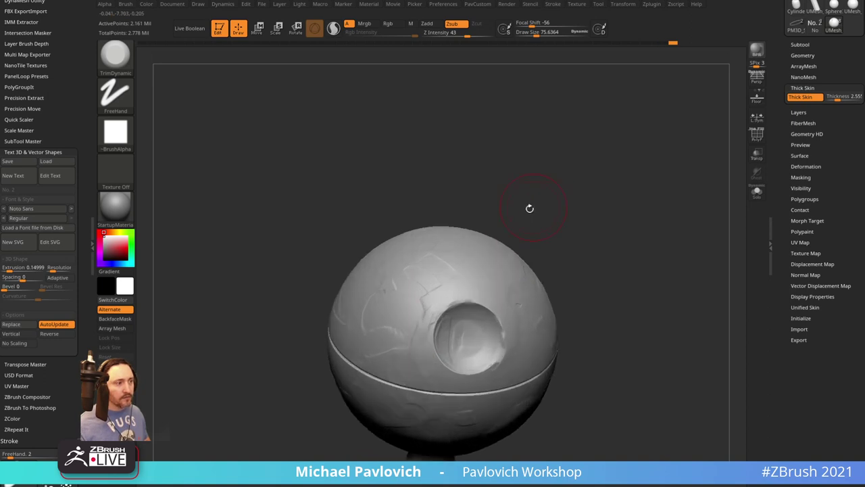
right_click_drag(422, 269, 419, 286)
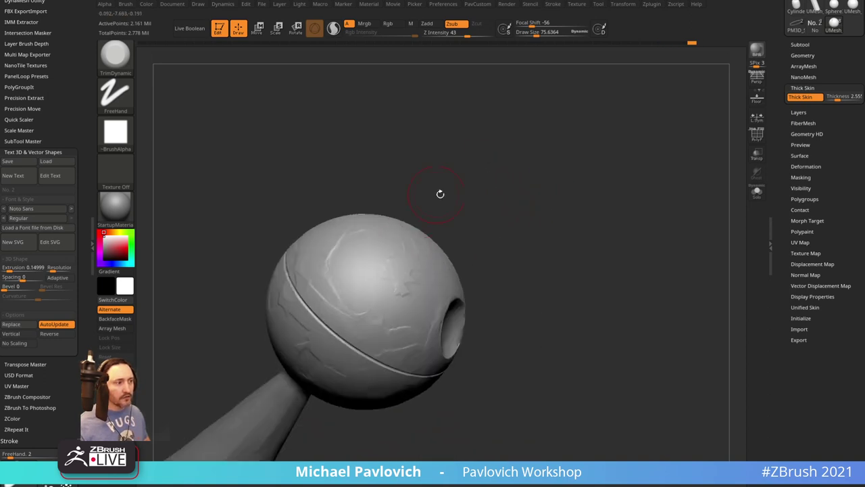
right_click_drag(441, 194, 409, 332)
right_click_drag(386, 257, 367, 263)
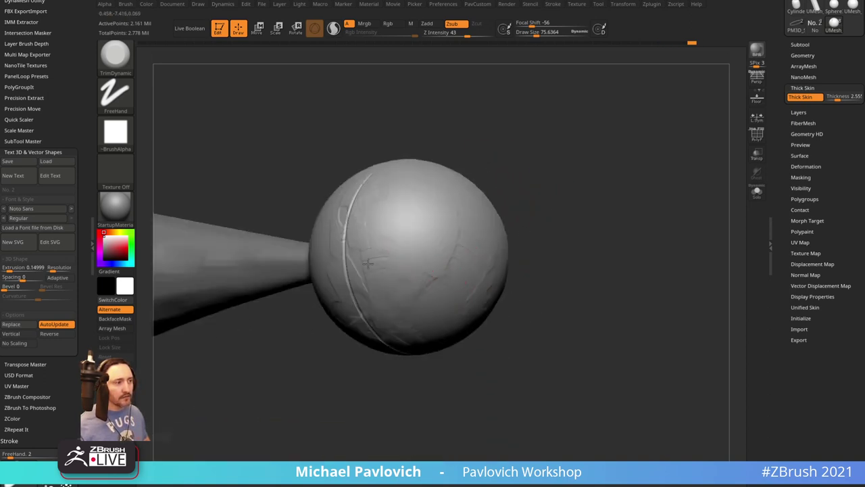
Work around the sphere with the TrimDynamic brush, flattening the rough facet edges above and below the equator groove
right_click_drag(528, 183, 430, 293)
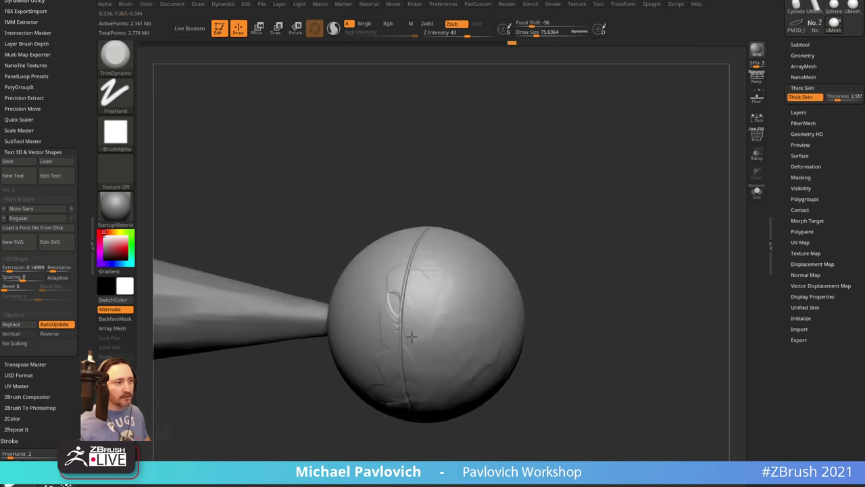
right_click_drag(379, 302, 423, 233)
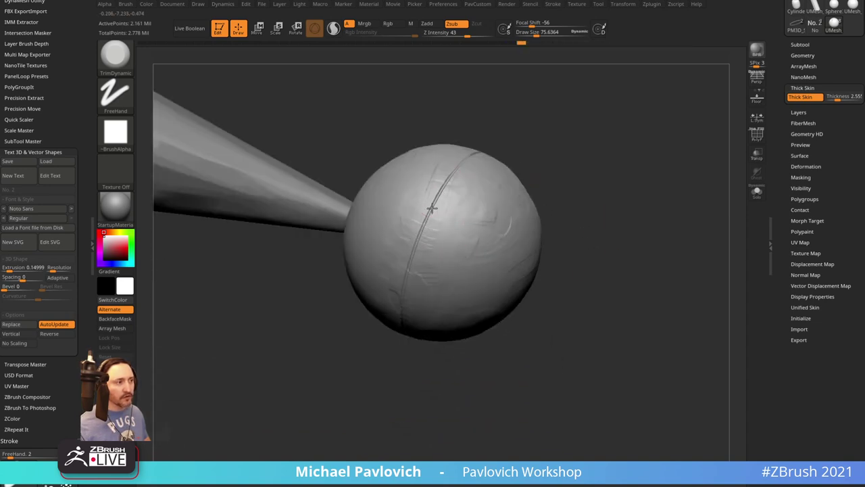
right_click_drag(588, 241, 415, 247)
right_click_drag(365, 292, 353, 309)
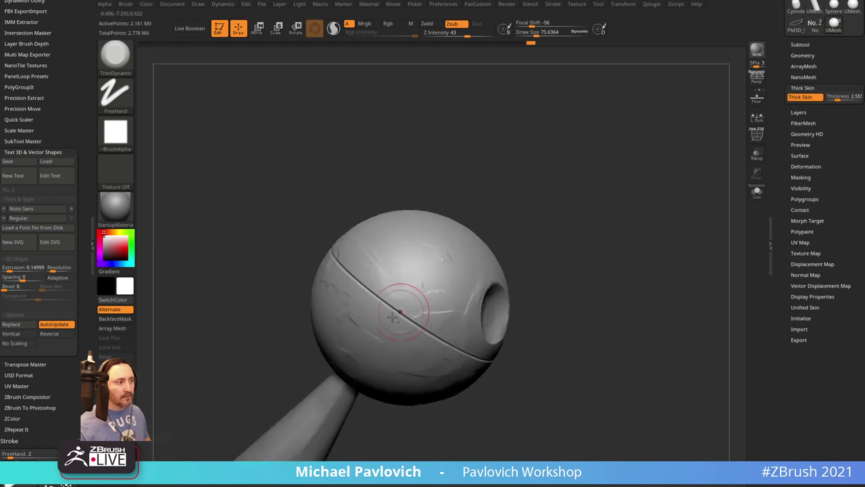
right_click_drag(485, 301, 437, 279)
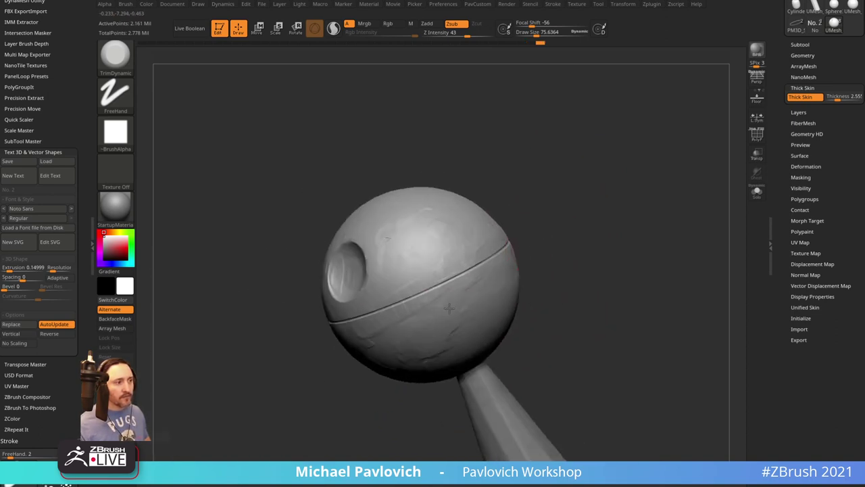
mouse_move(557, 275)
right_mouse_down()
mouse_move(574, 266)
mouse_move(565, 270)
right_mouse_up()
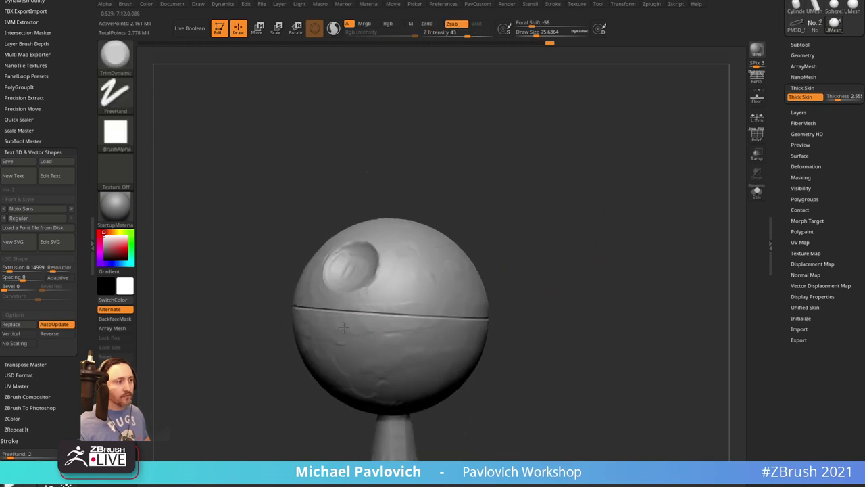
mouse_move(417, 220)
right_mouse_down()
mouse_move(538, 226)
mouse_move(483, 254)
right_mouse_up()
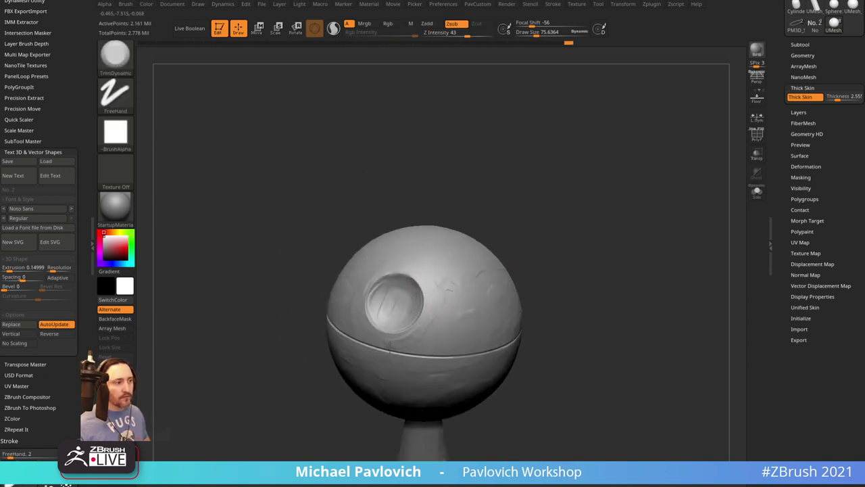
mouse_move(599, 241)
right_mouse_down()
mouse_move(566, 206)
mouse_move(512, 248)
mouse_move(575, 196)
mouse_move(651, 176)
right_mouse_up()
Turn off Thick Skin, reduce the draw size to about 24 and trim small facets inside the dish
left_click(804, 98)
key("s")
left_click_drag(443, 251, 452, 309)
right_click_drag(601, 195, 579, 224)
left_click_drag(463, 305, 430, 341)
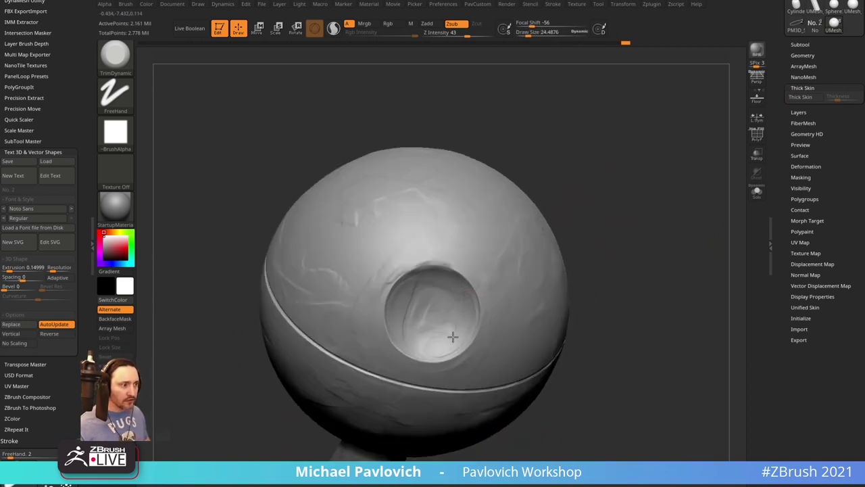
Enlarge the draw size to about 36 and trim uneven facets around the dish's rim with the TrimDynamic brush
right_click_drag(475, 316, 450, 290)
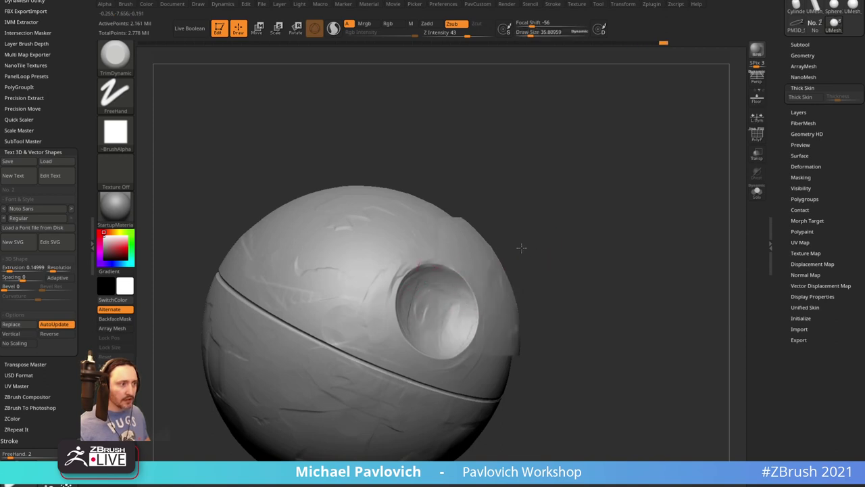
right_click_drag(525, 245, 399, 260)
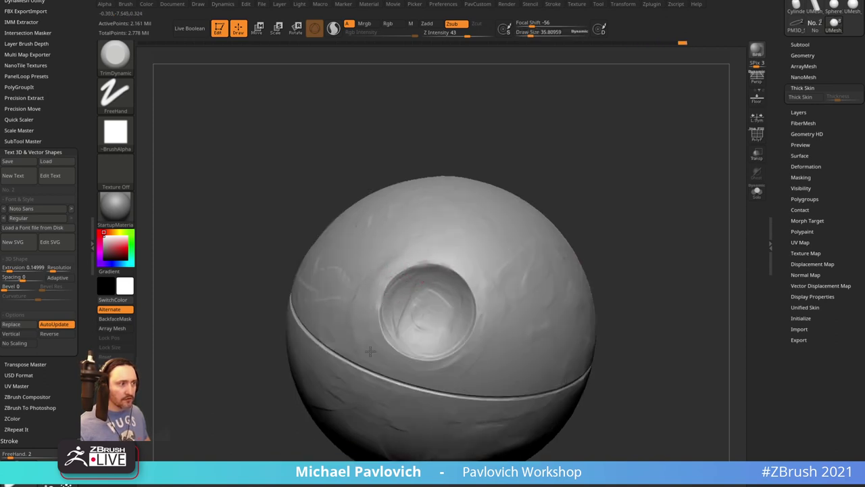
right_click_drag(486, 228, 451, 277)
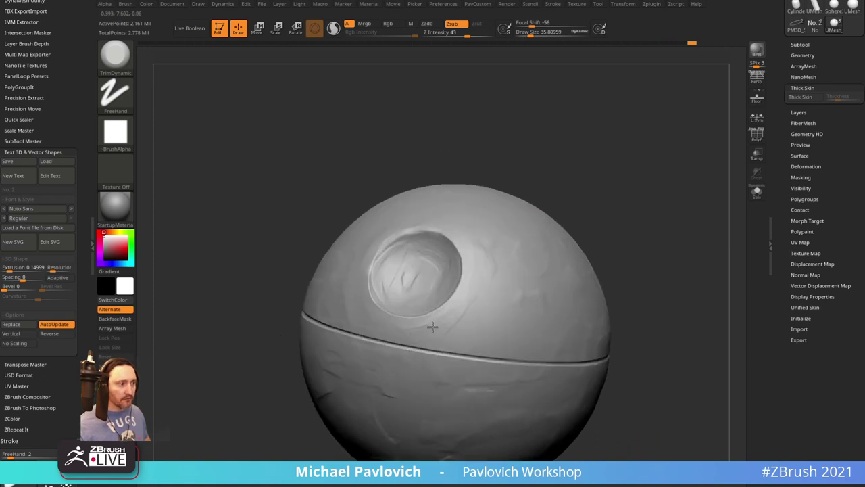
right_click_drag(618, 262, 439, 315)
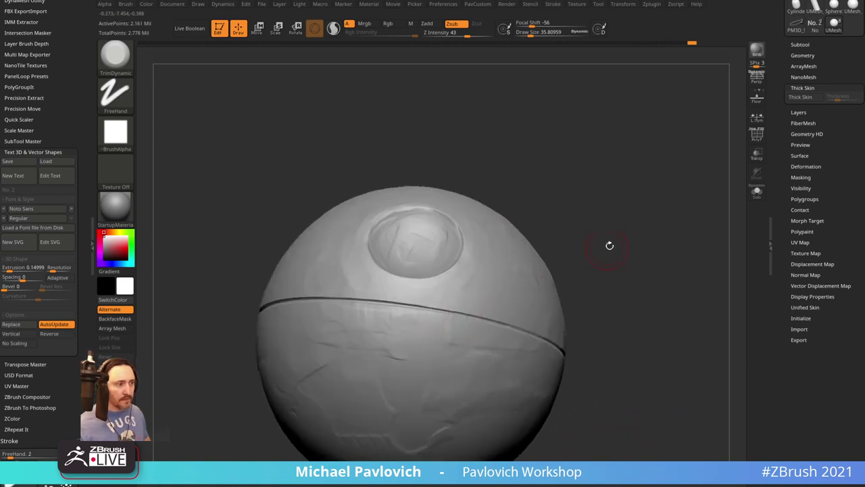
right_click_drag(609, 246, 443, 301)
Trim and smooth the edges of the equator groove beside the dish, reducing the draw size to about 29
left_click_drag(616, 217, 425, 294)
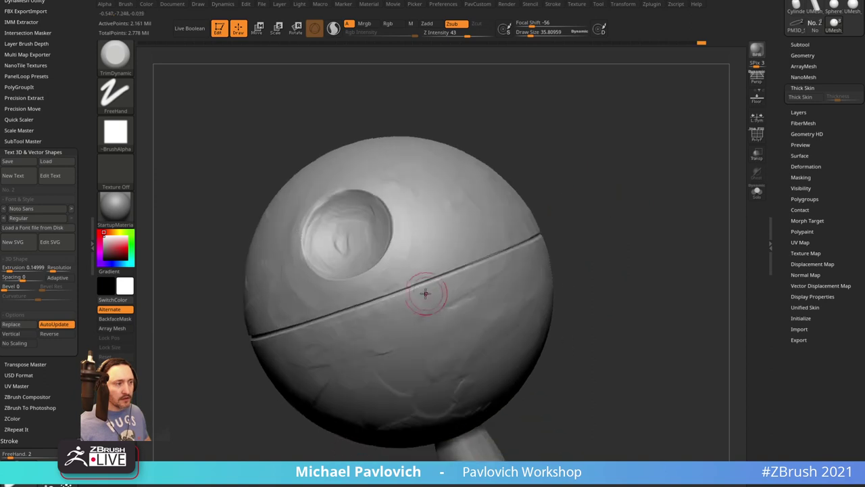
left_click_drag(581, 215, 367, 293)
left_click_drag(585, 214, 439, 290)
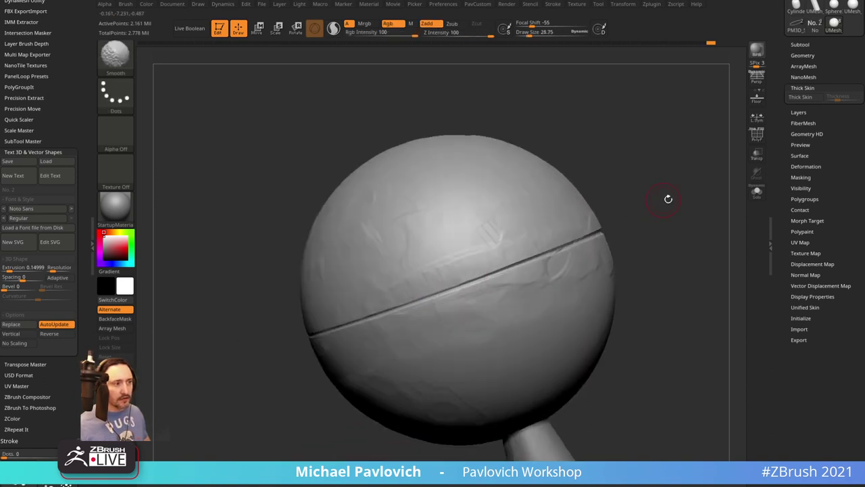
left_click_drag(667, 197, 453, 297)
left_click_drag(649, 199, 549, 249)
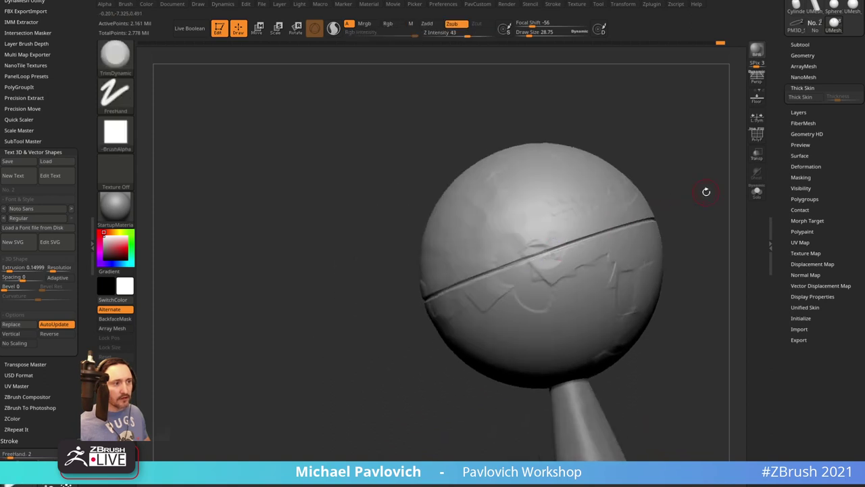
left_click_drag(705, 190, 473, 277)
mouse_move(663, 207)
left_mouse_down()
mouse_move(500, 282)
mouse_move(595, 244)
left_mouse_up()
mouse_move(645, 215)
left_mouse_down()
mouse_move(452, 294)
mouse_move(572, 252)
mouse_move(558, 269)
left_mouse_up()
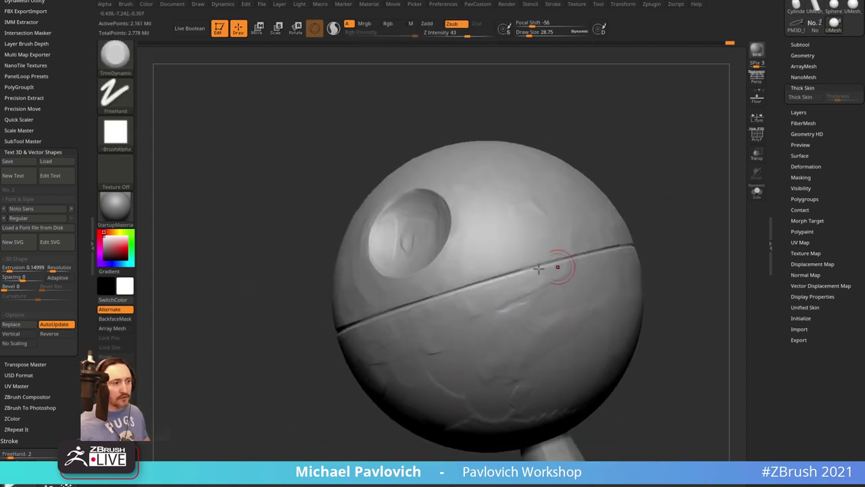
Trim the equator groove's edges on the side of the sphere away from the dish at a draw size of about 29
left_click_drag(628, 193, 710, 177)
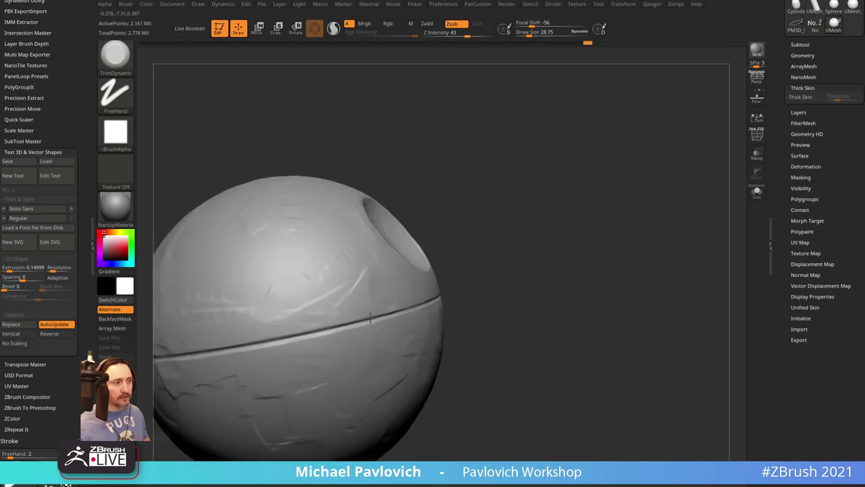
left_click_drag(370, 321, 353, 328)
left_click_drag(528, 254, 575, 259)
left_click_drag(458, 261, 461, 257)
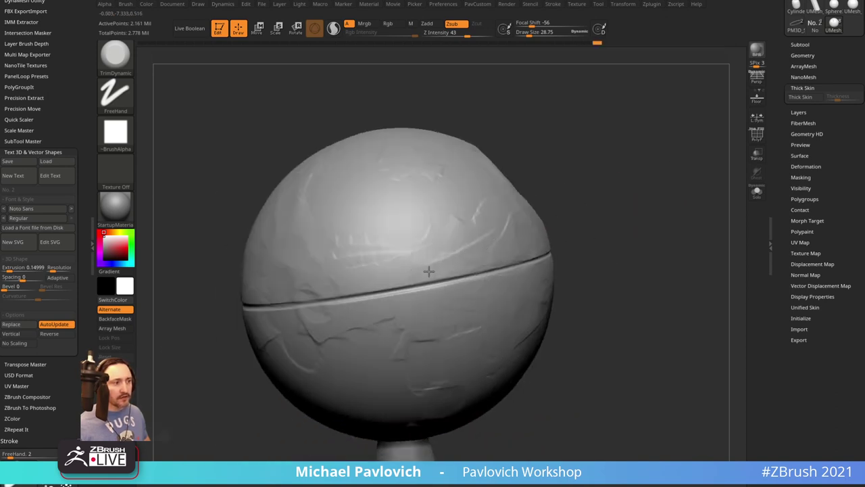
left_click_drag(577, 228, 494, 279)
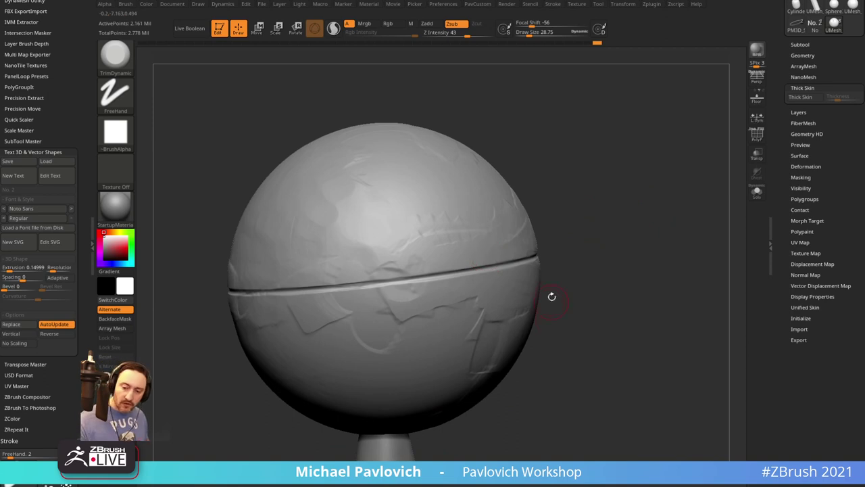
Enlarge the draw size to about 44 and trim uneven marks around the sphere above and below the equator groove
left_click_drag(561, 278, 473, 287)
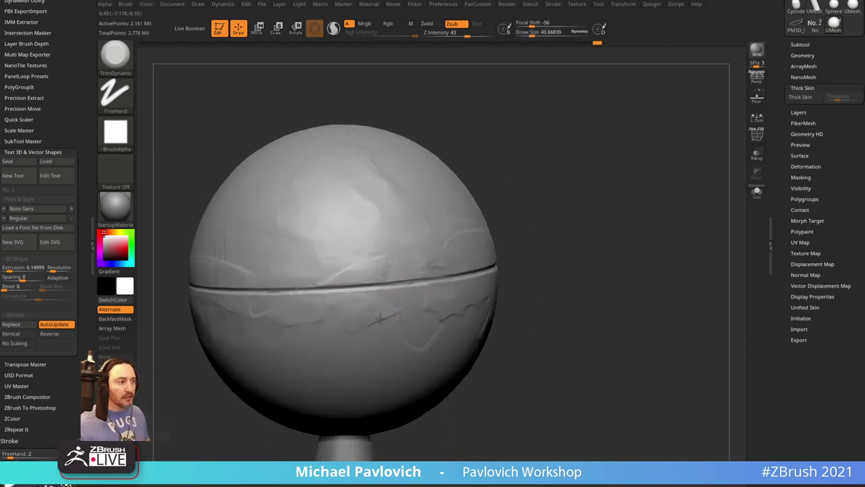
right_click_drag(434, 296, 455, 274, "alt")
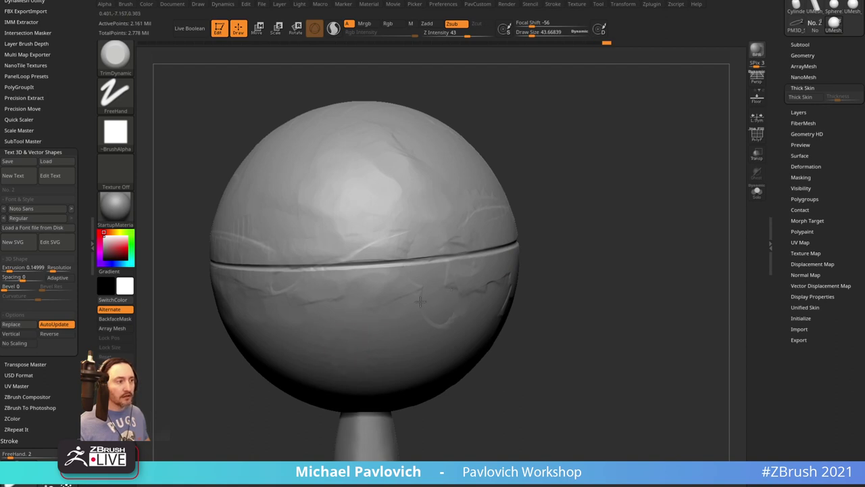
left_click_drag(607, 287, 540, 266)
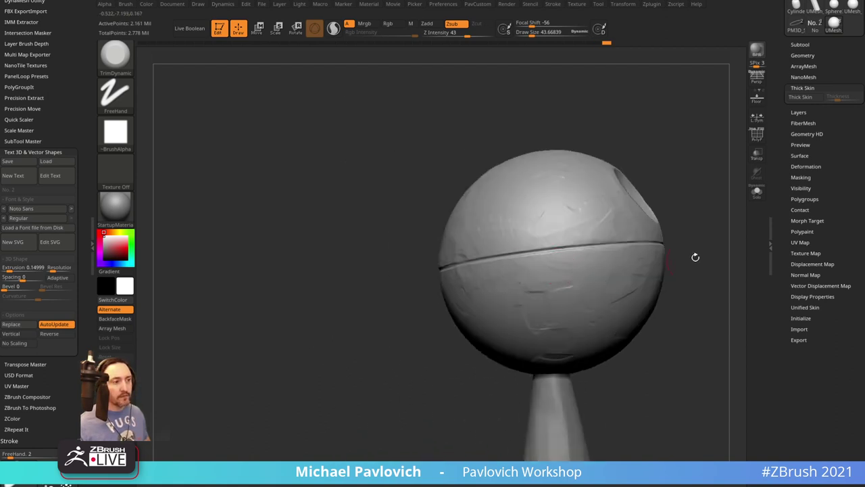
left_click_drag(696, 256, 503, 312)
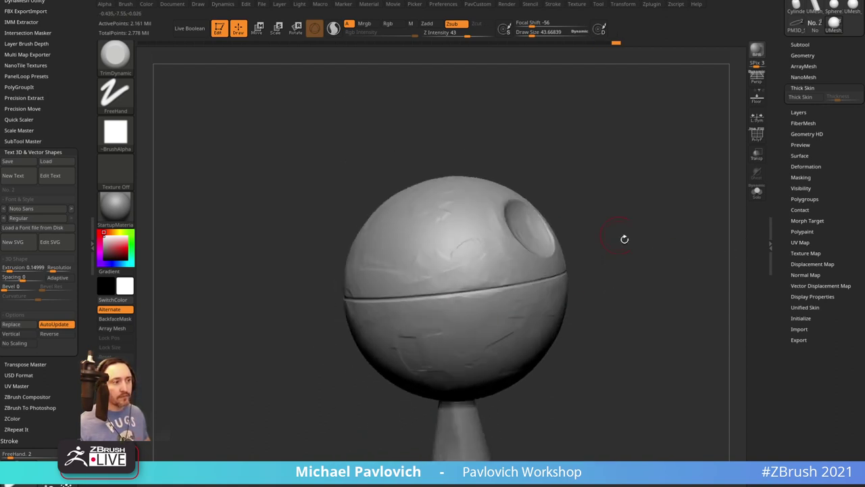
left_click_drag(624, 240, 446, 310)
left_click_drag(655, 298, 378, 306)
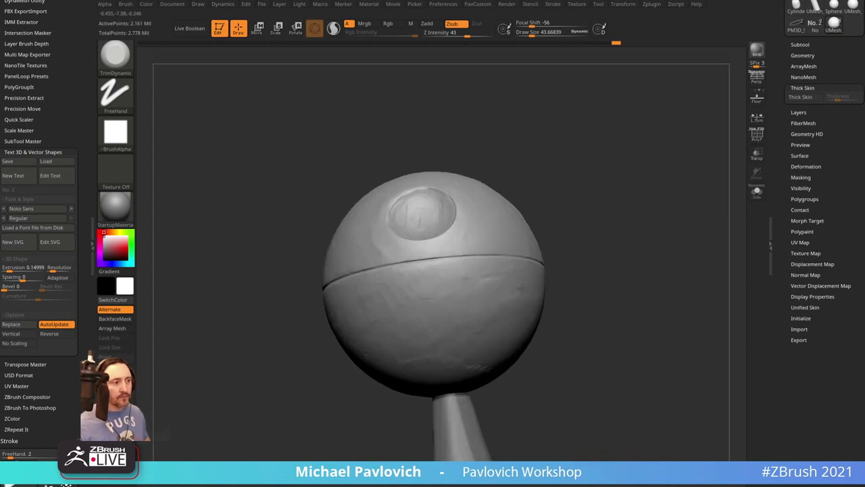
left_click_drag(522, 289, 482, 302)
mouse_move(413, 242)
right_mouse_down("ctrl")
mouse_move(566, 160)
mouse_move(571, 138)
right_mouse_up("ctrl")
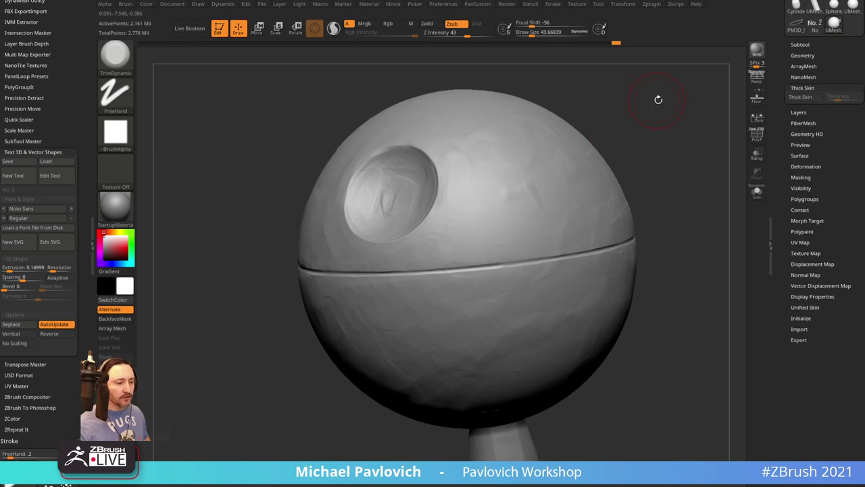
Reduce the draw size to about 29 and trim the dish's inner surface and rim with the TrimDynamic brush
right_click_drag(659, 100, 572, 180)
left_click_drag(465, 277, 463, 295)
right_click_drag(545, 232, 486, 291)
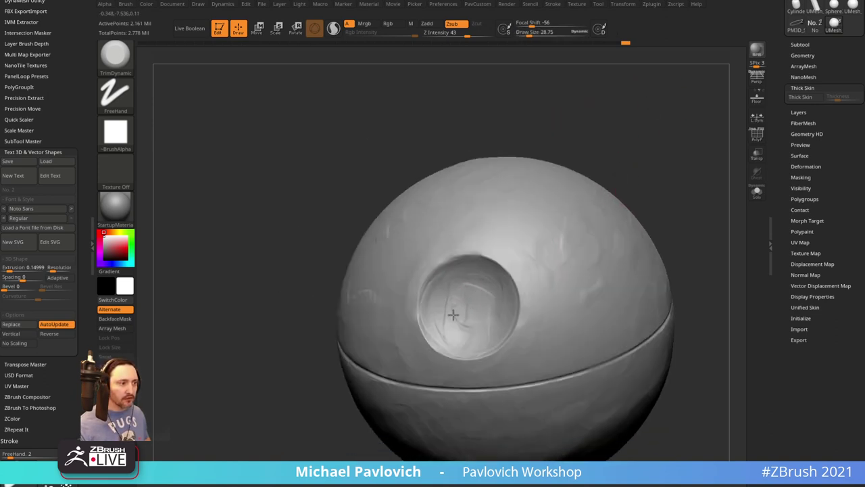
right_click_drag(602, 141, 700, 131)
left_click_drag(469, 287, 479, 293)
mouse_move(496, 275)
right_mouse_down()
mouse_move(478, 277)
mouse_move(493, 300)
right_mouse_up()
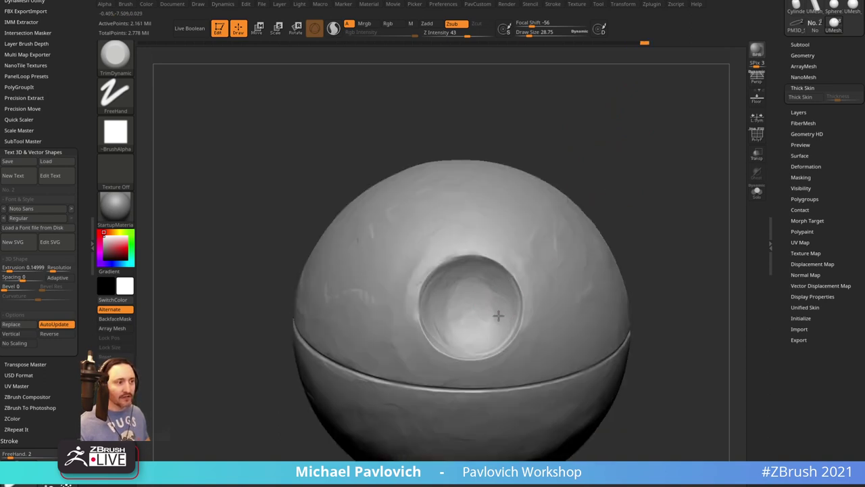
right_click_drag(635, 211, 533, 286)
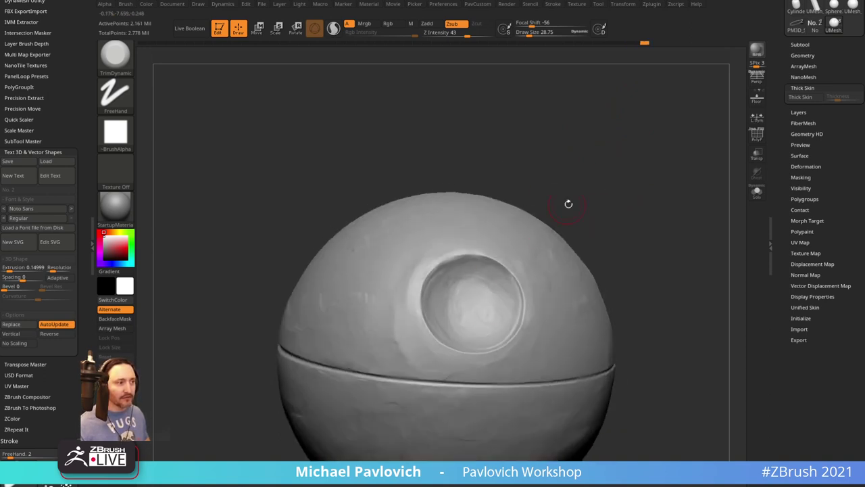
right_click_drag(568, 203, 445, 276)
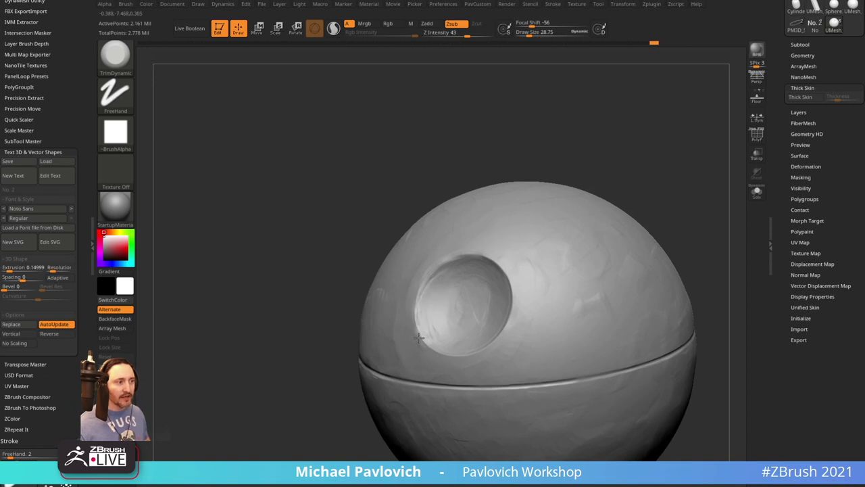
right_click_drag(419, 338, 452, 252)
Enlarge the draw size to about 65 and trim broader facets over the sphere's crown and lower half
mouse_move(403, 271)
right_mouse_down()
mouse_move(467, 163)
mouse_move(412, 286)
mouse_move(386, 248)
mouse_move(423, 236)
right_mouse_up()
left_click_drag(449, 191, 442, 191)
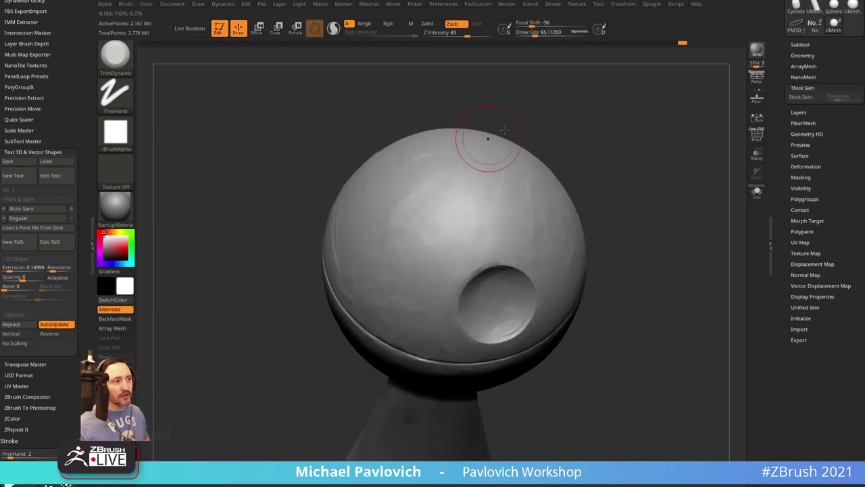
right_click_drag(482, 144, 498, 194)
right_click_drag(624, 218, 601, 219)
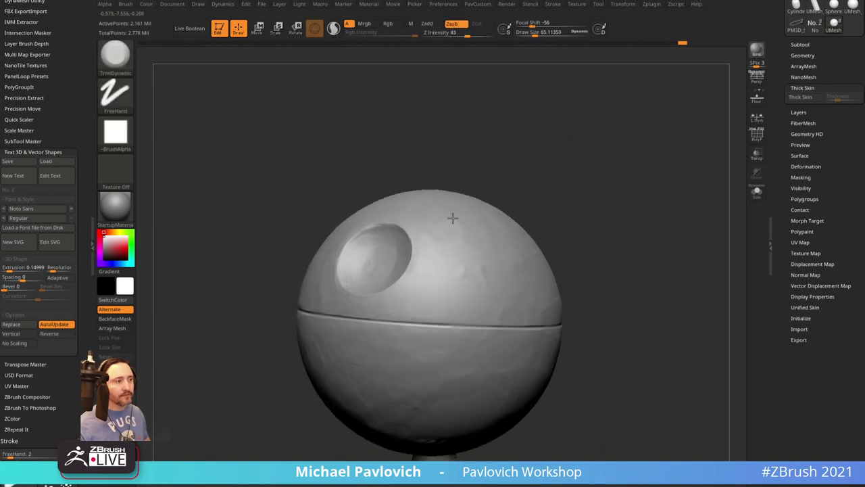
right_click_drag(483, 251, 610, 185)
right_click_drag(617, 234, 643, 192)
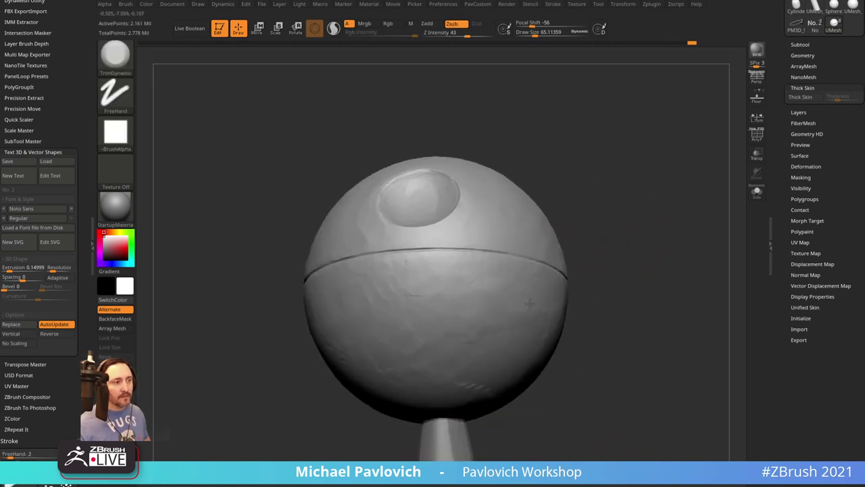
mouse_move(436, 369)
right_mouse_down()
mouse_move(640, 293)
mouse_move(663, 228)
mouse_move(656, 273)
right_mouse_up()
key("s")
left_click_drag(656, 273, 650, 273)
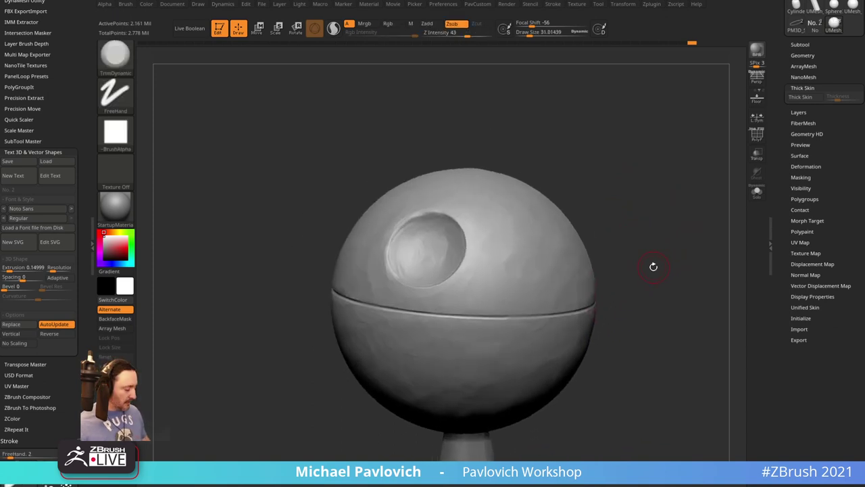
key("b")
key("m")
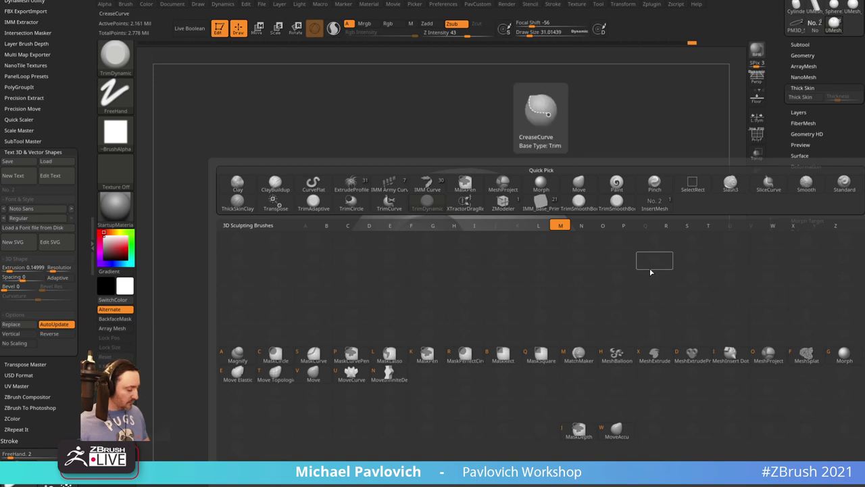
key("g")
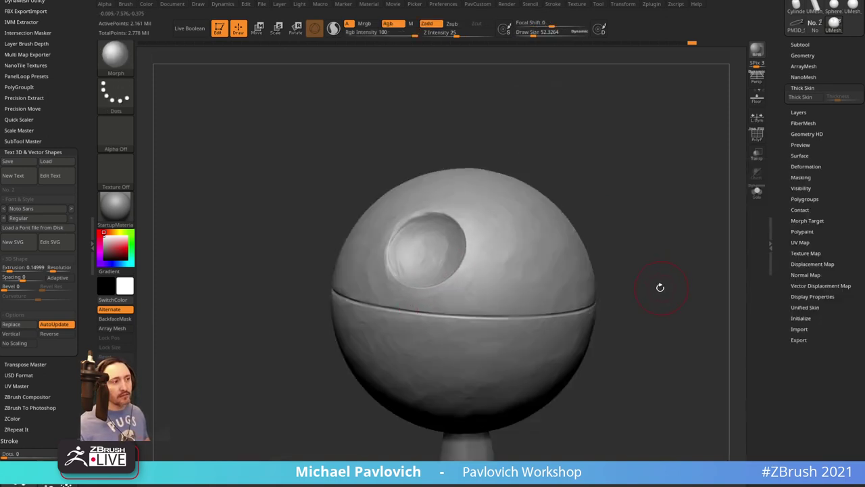
left_click_drag(660, 286, 646, 267)
right_click_drag(645, 268, 643, 268)
right_click_drag(616, 295, 631, 260, "ctrl")
left_click_drag(630, 259, 647, 258)
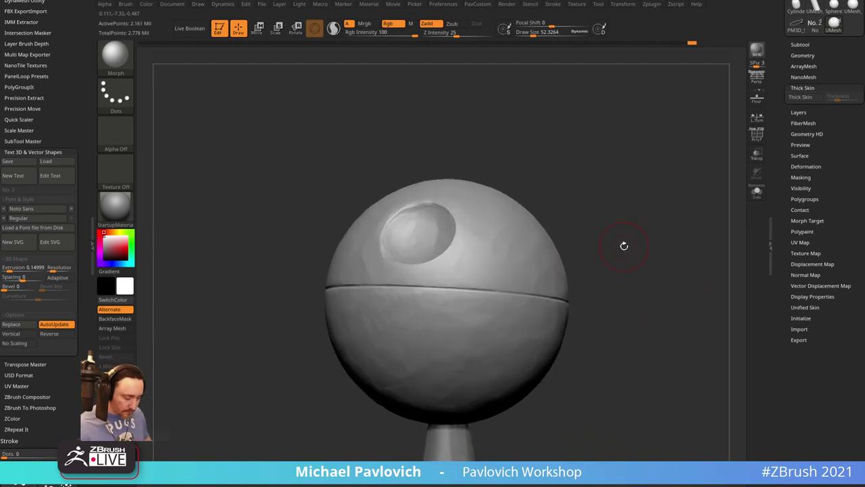
key("b")
key("t")
key("d")
right_click_drag(617, 247, 618, 262, "alt")
right_click_drag(618, 262, 628, 257, "ctrl")
key("b")
key("t")
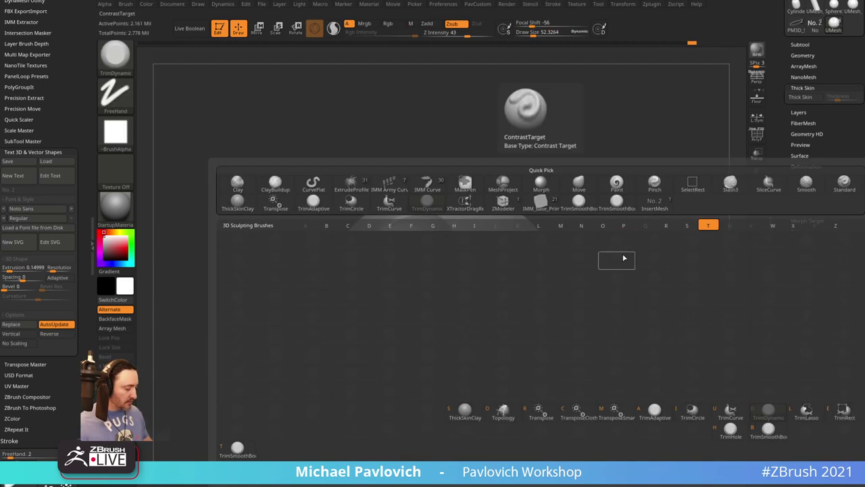
key("d")
Switch to the TrimSmoothBorder brush, enlarge the draw size to about 95 and trim broad facets on the sphere
key("b")
key("t")
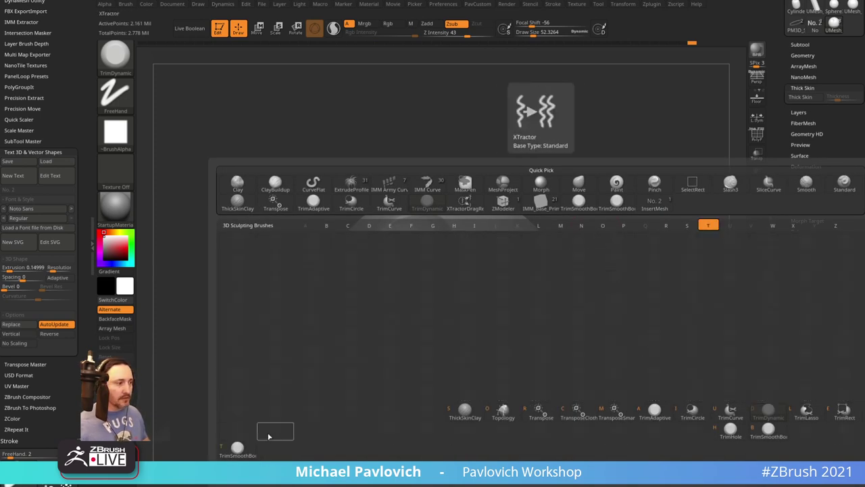
left_click(237, 447)
key("bracketright")
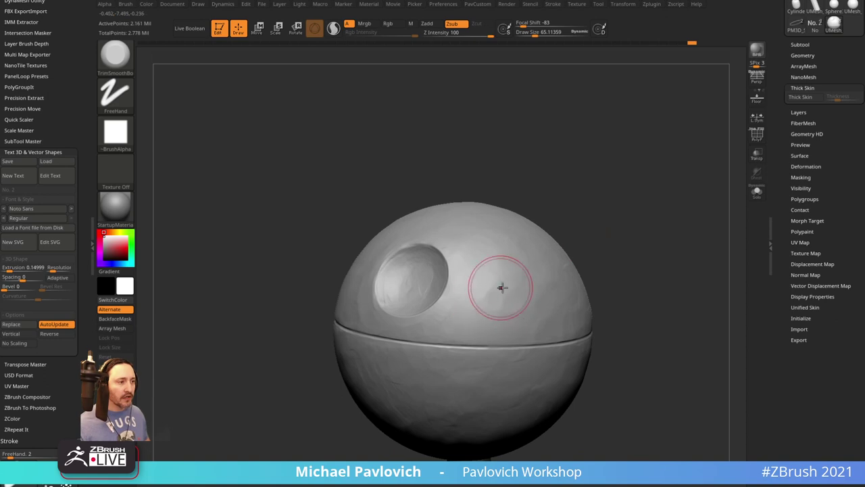
mouse_move(566, 255)
right_mouse_down("ctrl")
mouse_move(491, 297)
mouse_move(593, 213)
right_mouse_up("ctrl")
mouse_move(534, 302)
right_mouse_down()
mouse_move(534, 292)
mouse_move(622, 266)
right_mouse_up()
right_click_drag(464, 341, 493, 357)
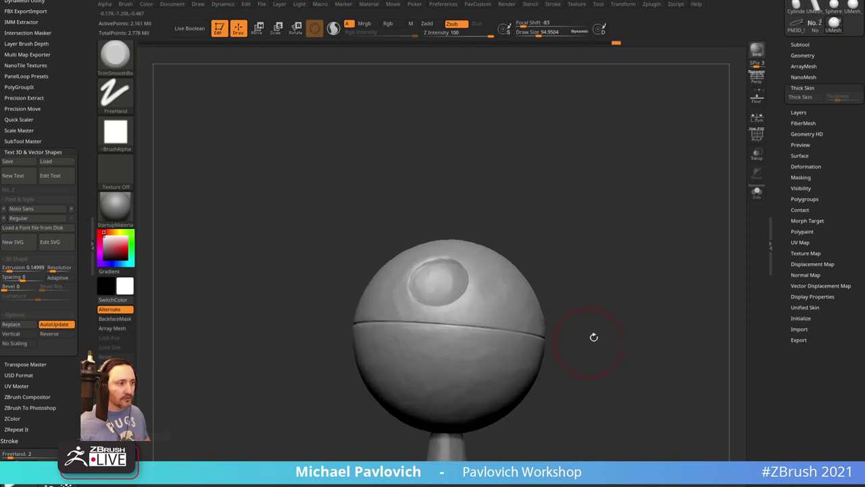
Trim wide facets on the upper hemisphere around the dish with TrimSmoothBorder at a draw size of about 95
right_click_drag(593, 338, 568, 264)
mouse_move(419, 344)
right_mouse_down()
mouse_move(614, 298)
mouse_move(426, 351)
right_mouse_up()
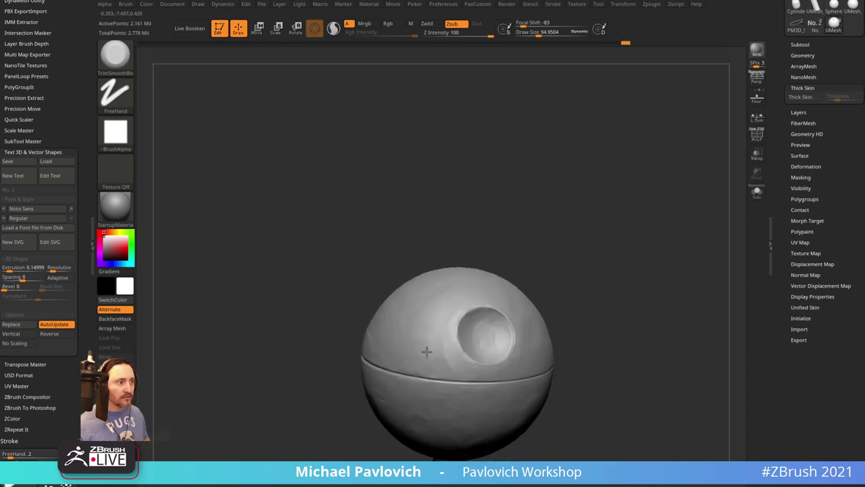
right_click_drag(570, 236, 503, 286)
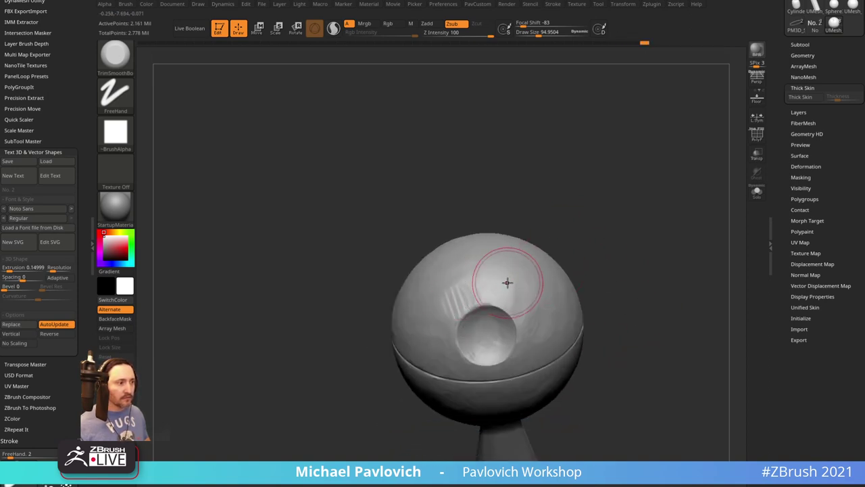
Trim larger facets beside the dish with TrimSmoothBorder at a draw size of about 166, reducing it to about 140
mouse_move(604, 242)
right_mouse_down()
mouse_move(496, 270)
mouse_move(604, 258)
mouse_move(519, 309)
right_mouse_up()
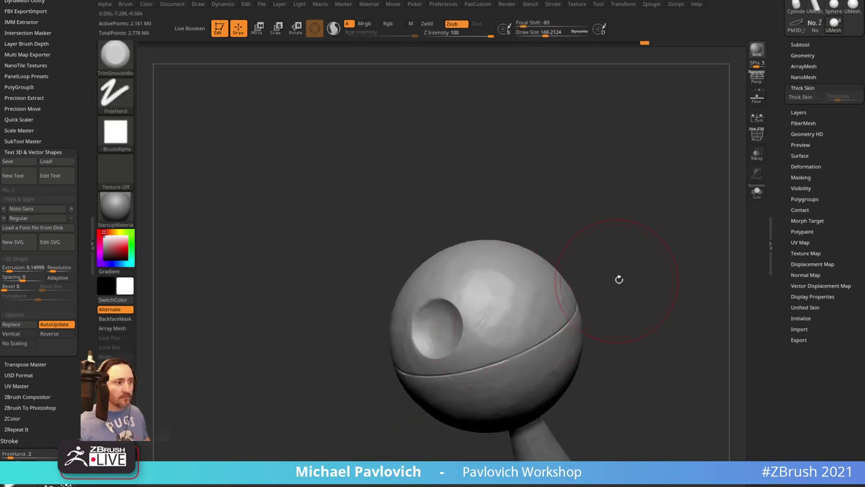
left_click_drag(619, 279, 583, 282)
key("s")
left_click_drag(533, 315, 528, 314)
left_click_drag(594, 251, 595, 239)
Reduce the draw size to about 38, try a TrimSmoothBorder stroke across the dish and undo it
key("s")
left_click_drag(482, 310, 475, 303)
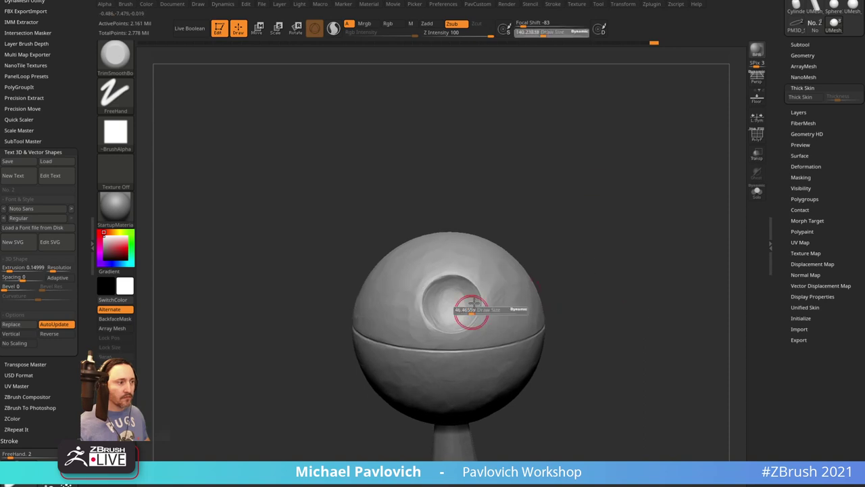
left_click_drag(602, 233, 664, 193, "alt")
mouse_move(403, 271)
left_mouse_down()
mouse_move(422, 262)
mouse_move(483, 269)
left_mouse_up()
key("ctrl+z")
mouse_move(541, 247)
right_mouse_down()
mouse_move(518, 259)
mouse_move(523, 251)
right_mouse_up()
key("ctrl")
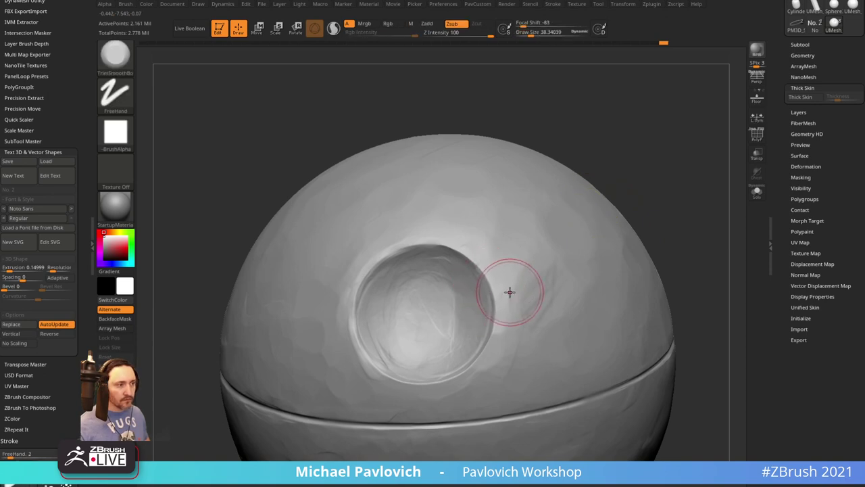
Switch to the TrimDynamic brush at a draw size of about 27 and trim facets around the dish's rim
key("[")
left_click_drag(511, 340, 507, 301)
key("b")
key("t")
key("d")
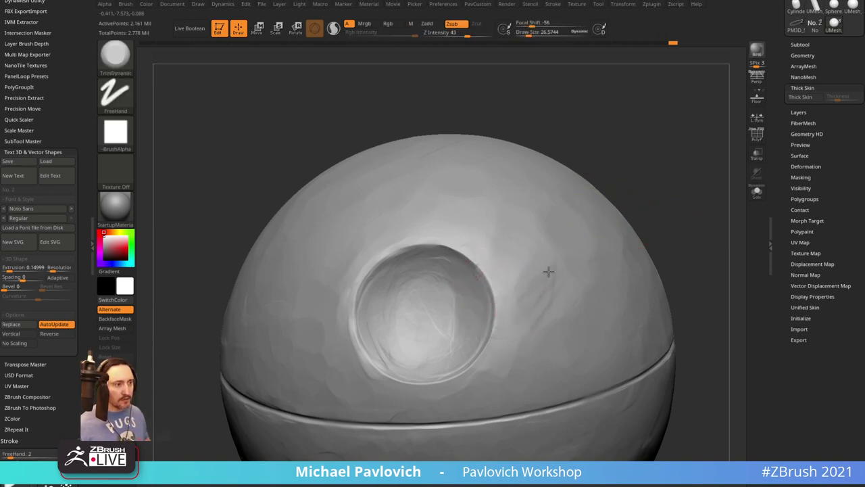
left_click_drag(549, 272, 532, 290)
left_click_drag(485, 272, 475, 251)
left_click_drag(604, 136, 592, 129)
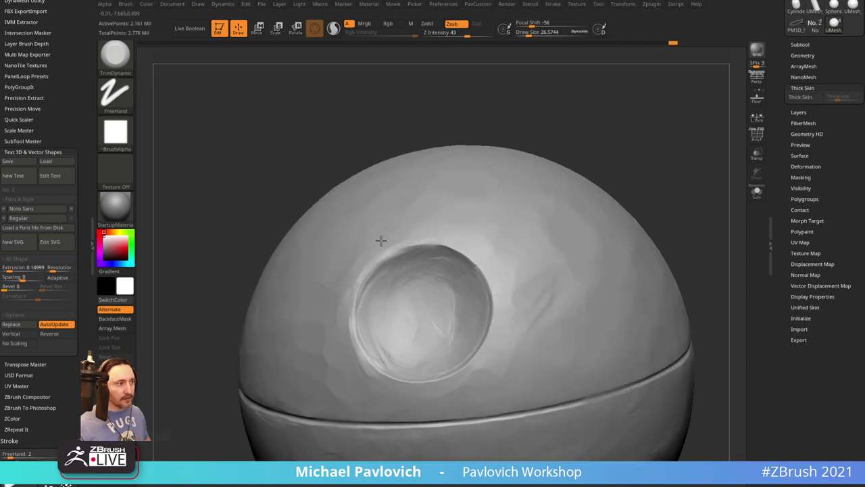
mouse_move(346, 289)
left_mouse_down()
mouse_move(352, 346)
mouse_move(373, 384)
left_mouse_up()
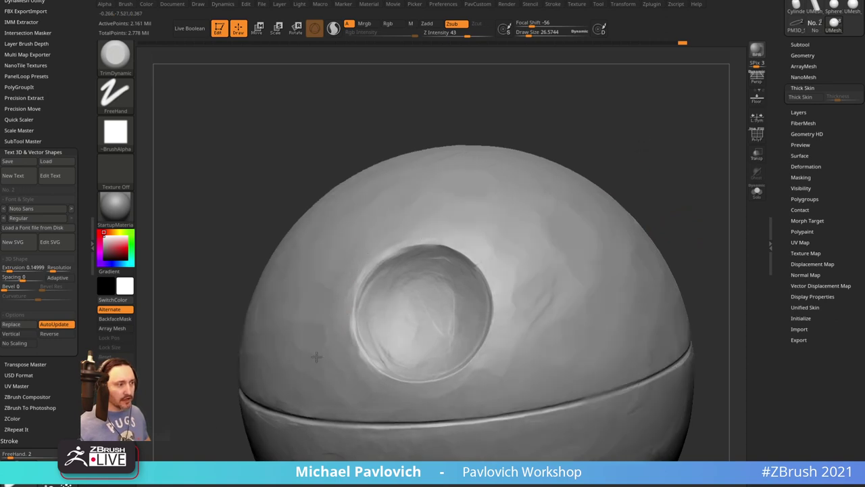
left_click_drag(614, 163, 609, 147)
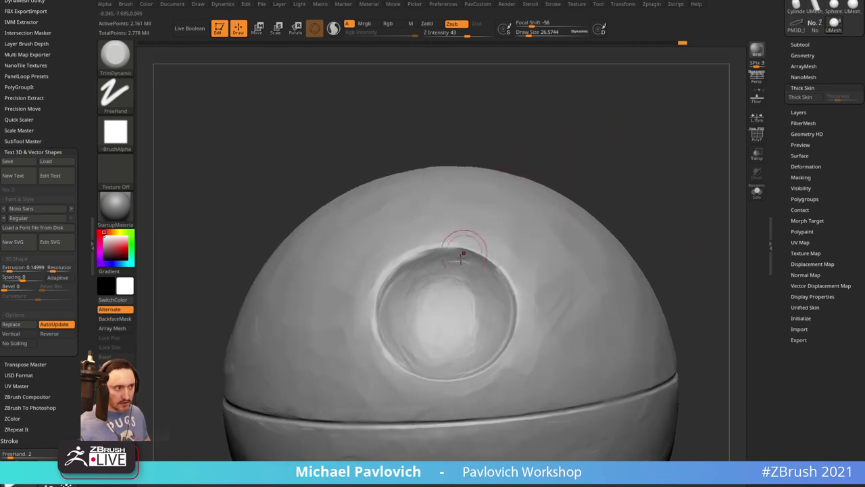
mouse_move(462, 259)
left_mouse_down()
mouse_move(467, 270)
mouse_move(498, 268)
left_mouse_up()
Switch to the hPolish brush with a square alpha and a draw size of about 17
key("s")
left_click_drag(469, 273, 434, 278)
key("shift")
mouse_move(650, 182)
left_mouse_down("alt")
mouse_move(624, 189)
mouse_move(633, 174)
left_mouse_up("alt")
key("b")
key("h")
key("p")
key("s")
left_click_drag(421, 293, 447, 274)
key("s")
left_click(128, 147)
left_click(315, 141)
Polish the dish's rim with the hPolish brush, enlarging the draw size from about 17 to about 27
right_click_drag(581, 178, 451, 270)
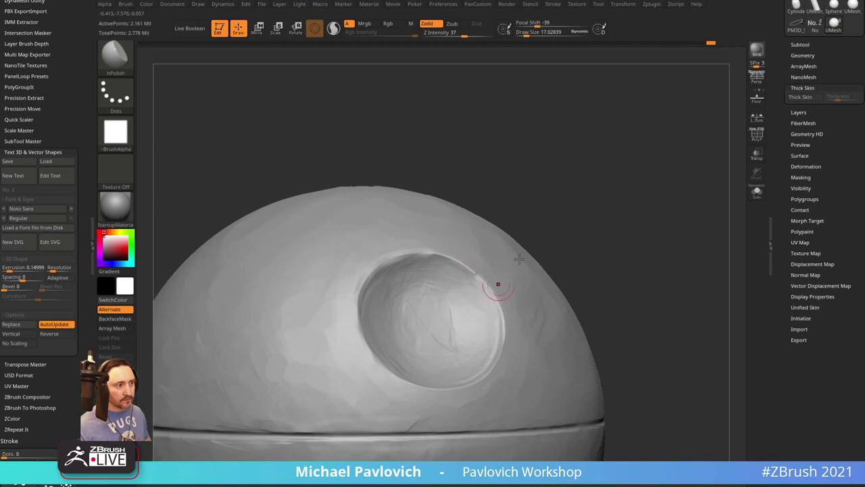
right_click_drag(498, 286, 443, 255)
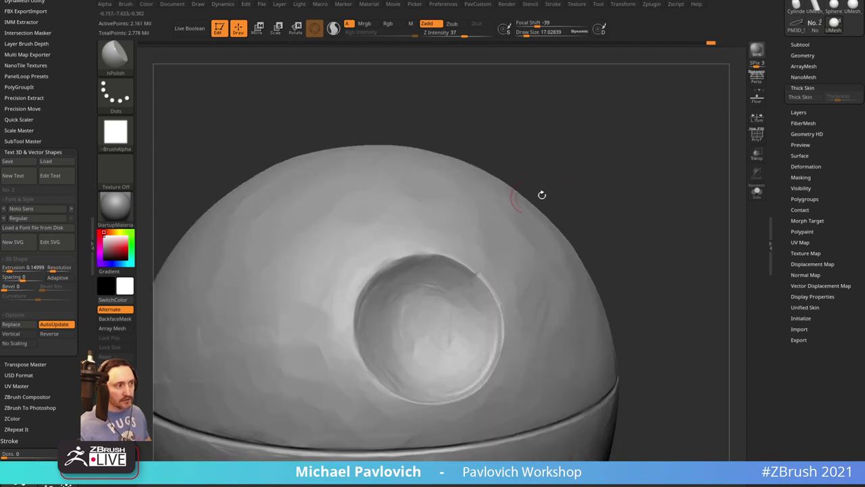
right_click_drag(541, 193, 359, 347)
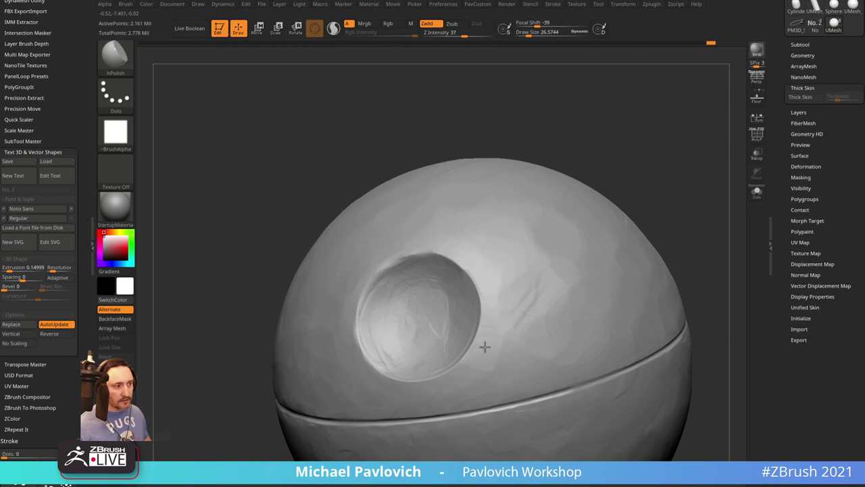
left_click_drag(484, 347, 471, 356)
right_click_drag(506, 238, 548, 212)
Reduce the draw size to about 10, then refine and smooth the dish's lower rim edge
key("s")
mouse_move(504, 336)
left_mouse_down()
mouse_move(471, 351)
mouse_move(474, 340)
mouse_move(450, 372)
left_mouse_up()
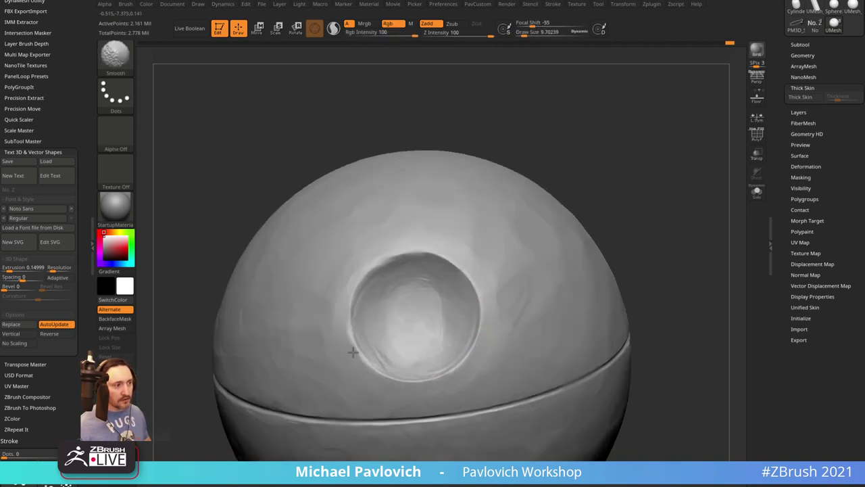
left_click_drag(353, 352, 365, 295, "shift")
mouse_move(620, 217)
right_mouse_down()
mouse_move(654, 248)
mouse_move(650, 240)
right_mouse_up()
right_click_drag(648, 321, 665, 212, "alt")
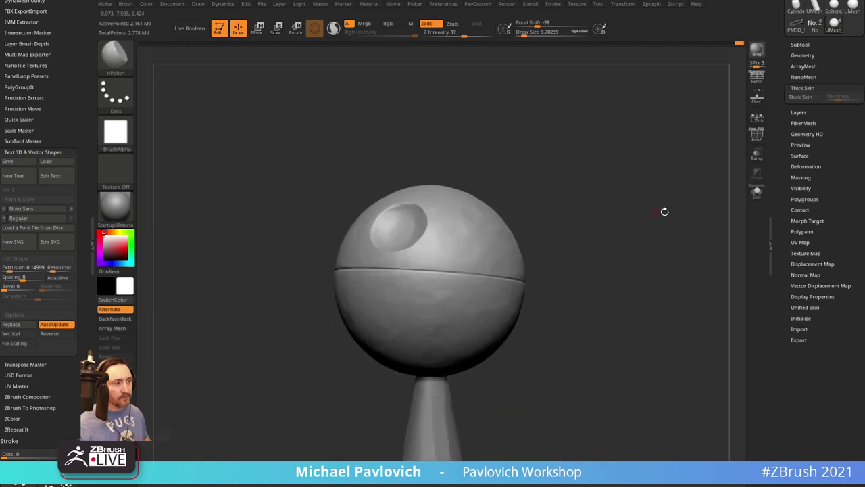
Collapse the Thick Skin settings and expand the model's subtool list
left_click_drag(774, 196, 773, 326)
right_click_drag(703, 330, 662, 319, "ctrl")
mouse_move(662, 319)
right_mouse_down("alt")
mouse_move(657, 286)
mouse_move(659, 313)
right_mouse_up("alt")
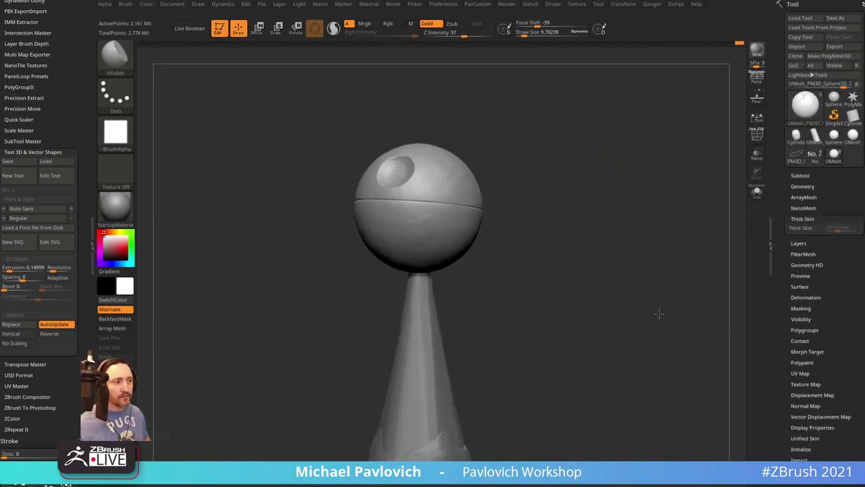
left_click(806, 219, "shift")
left_click(801, 174)
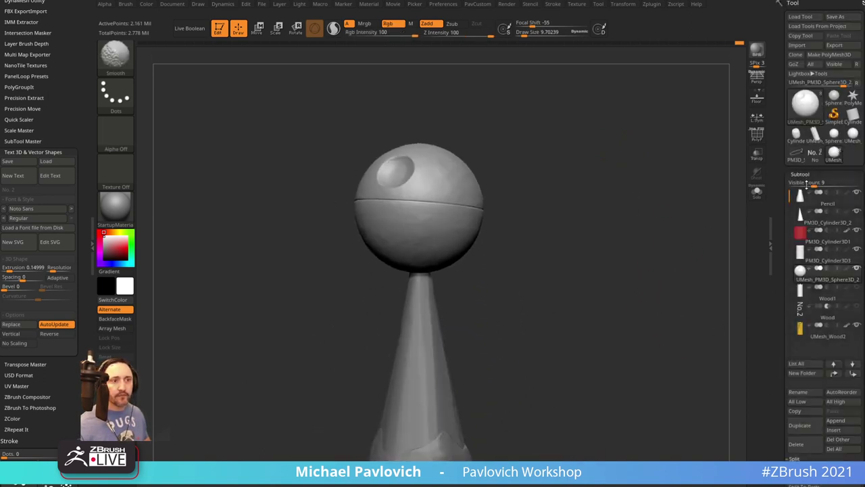
Switch to the Standard brush with a draw size of about 231, with the whole pencil in view
mouse_move(697, 233)
right_mouse_down("ctrl")
mouse_move(624, 318)
mouse_move(639, 282)
right_mouse_up("ctrl")
key("s")
left_click_drag(639, 282, 651, 283)
key("b")
key("s")
key("t")
right_click_drag(651, 282, 657, 284)
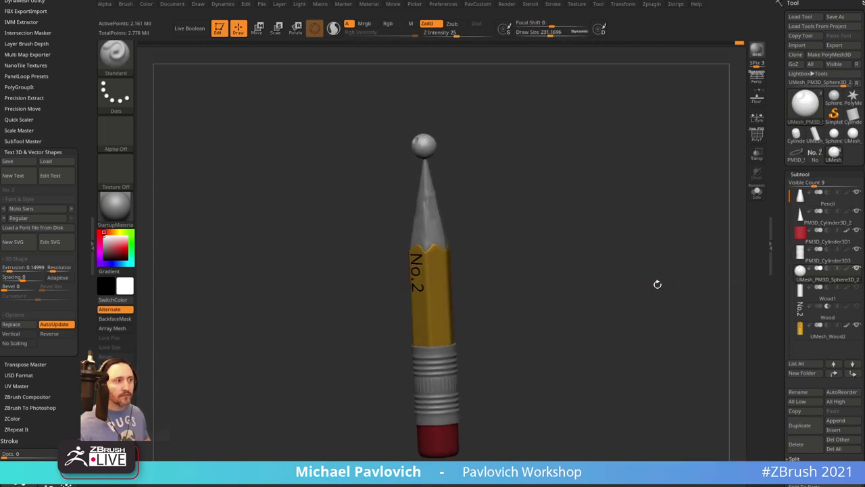
Send the updated pencil to KeyShot with a Best-Preview Render and switch to KeyShot
key("alt+Tab")
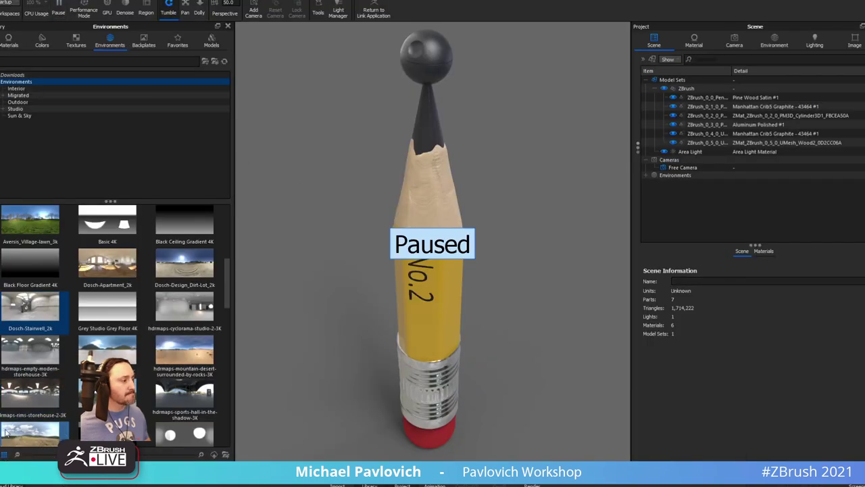
key("alt+Tab")
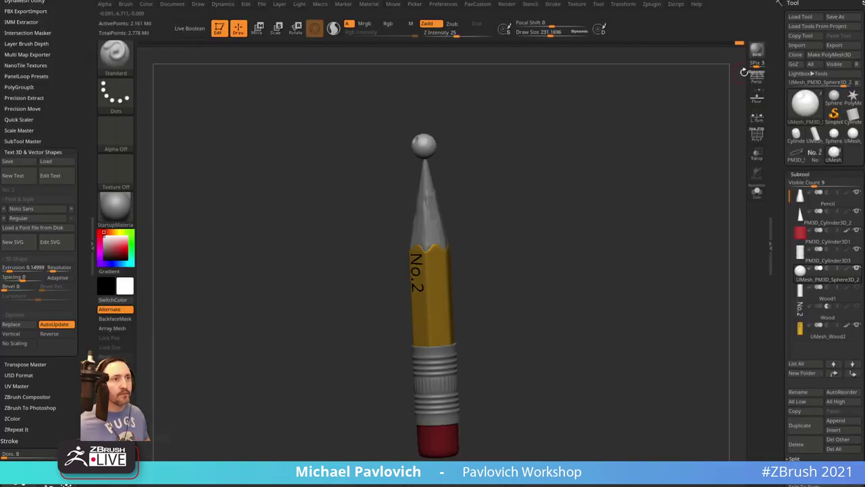
left_click(756, 50)
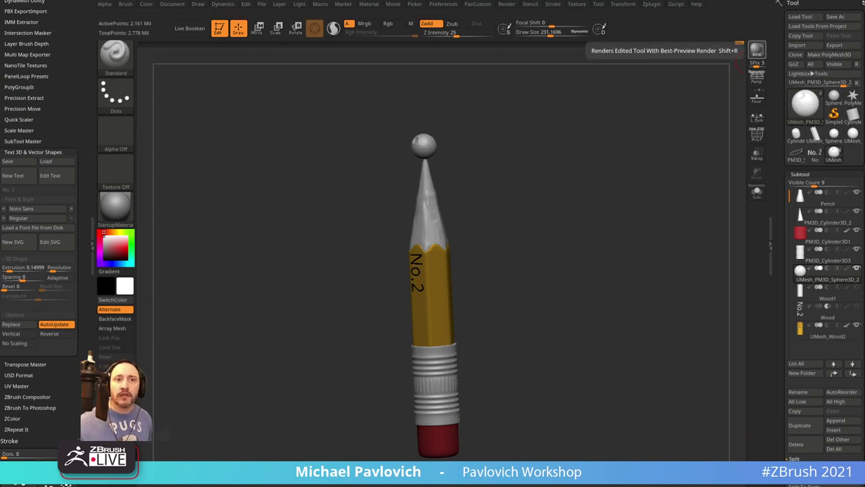
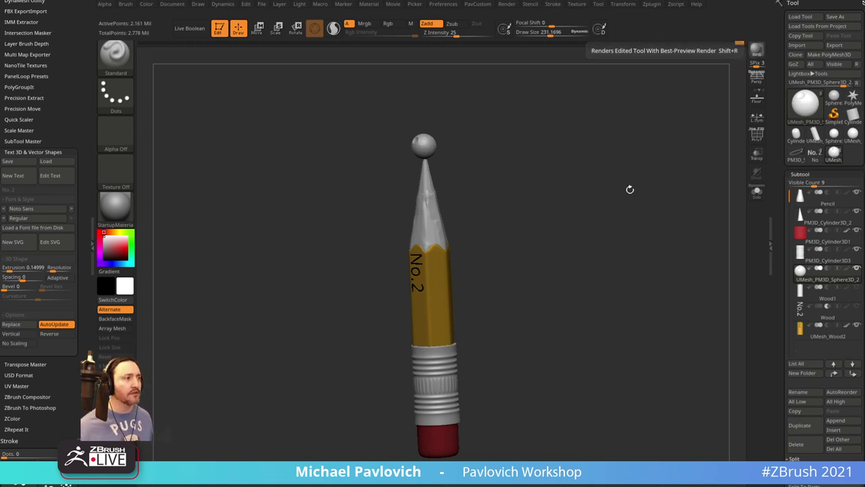
left_click(102, 484)
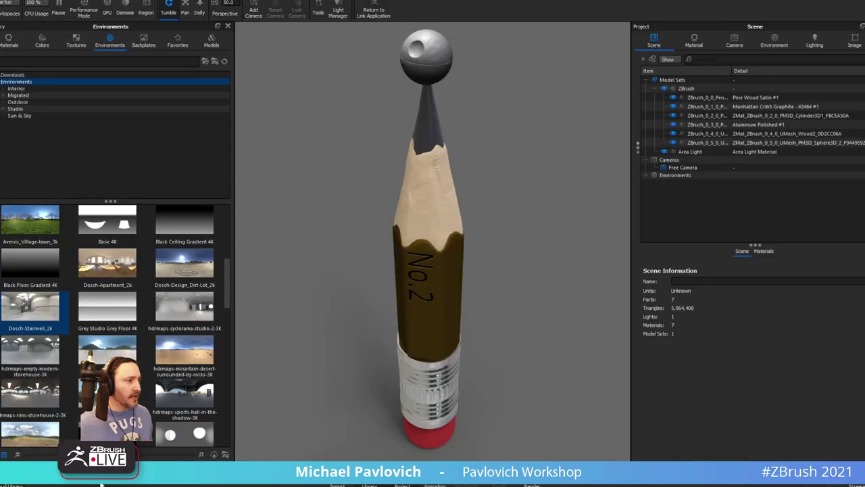
Apply the lead's Manhattan Crib5 Graphite material to the sphere tip
scroll(515, 205, "down", 3)
mouse_move(515, 205)
left_mouse_down()
mouse_move(489, 120)
mouse_move(523, 194)
mouse_move(487, 179)
mouse_move(532, 176)
mouse_move(506, 171)
left_mouse_up()
double_click(409, 124)
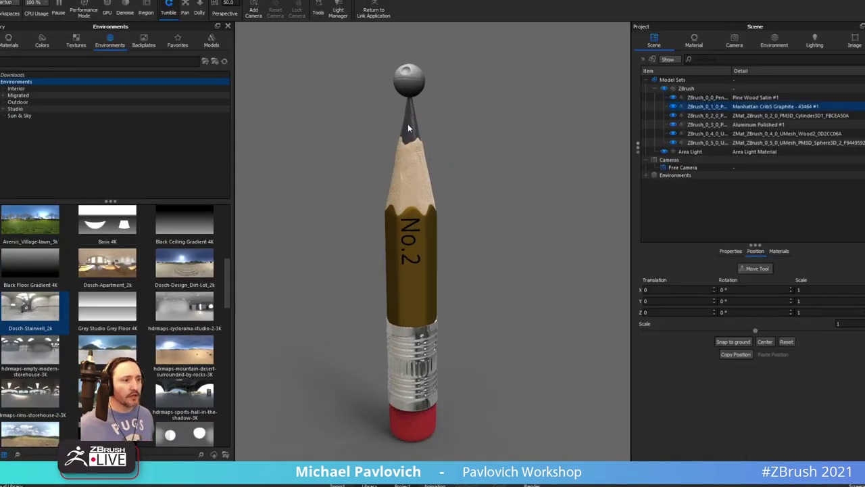
left_click(658, 42)
left_click(694, 41)
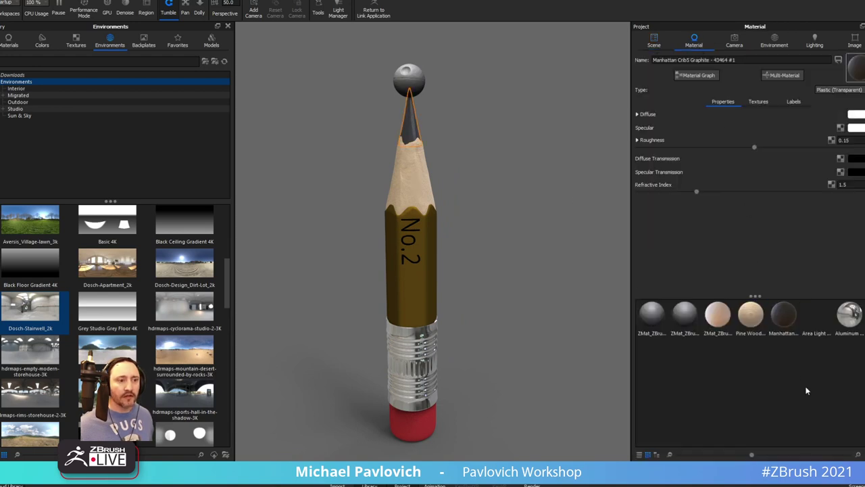
mouse_move(784, 315)
left_mouse_down()
mouse_move(523, 164)
mouse_move(409, 81)
left_mouse_up()
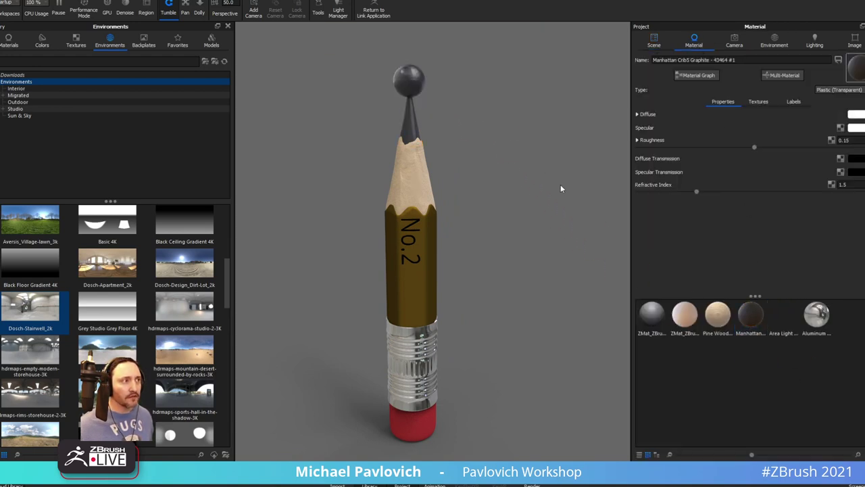
Open the yellow pencil body's material graph and upgrade its legacy texture map to the new node
double_click(421, 272)
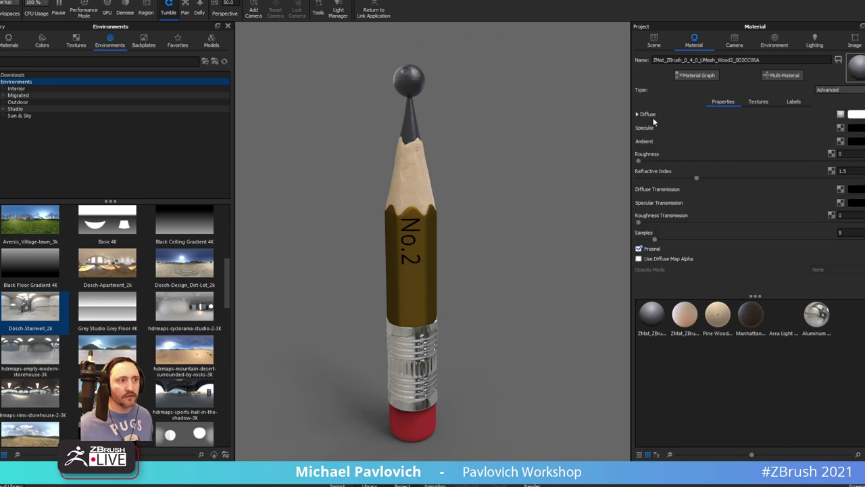
left_click(697, 75)
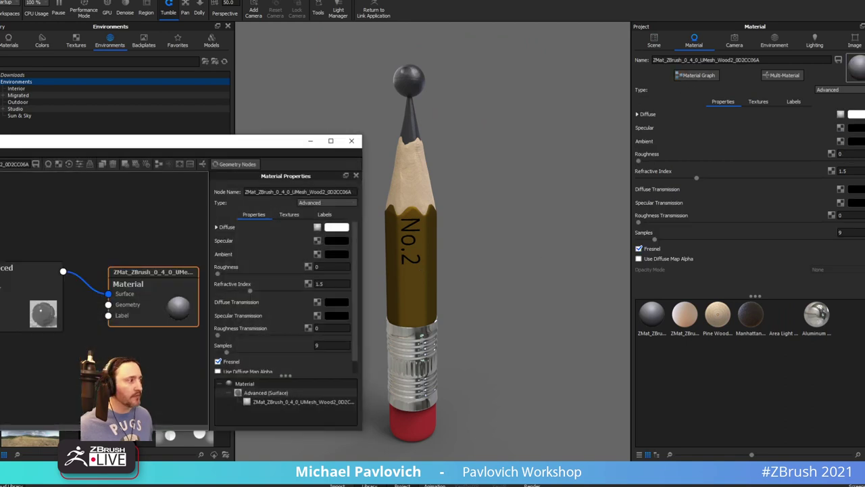
left_click(174, 309)
left_click(260, 269)
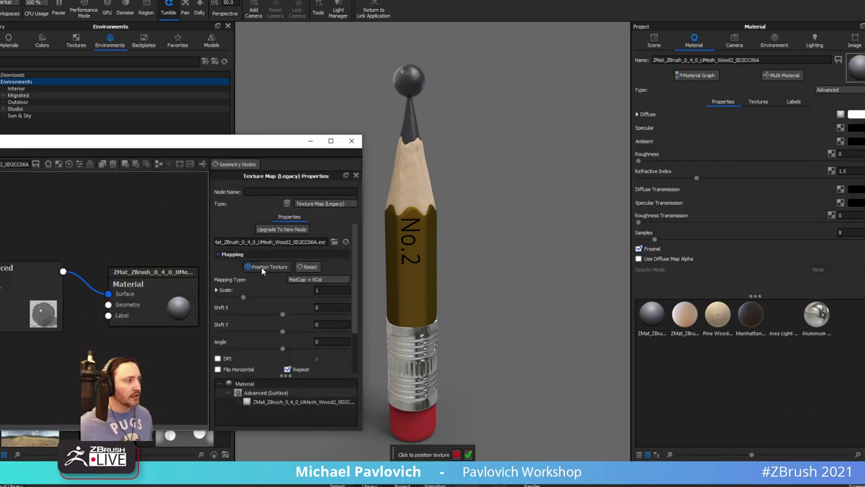
left_click(287, 268)
left_click(282, 229)
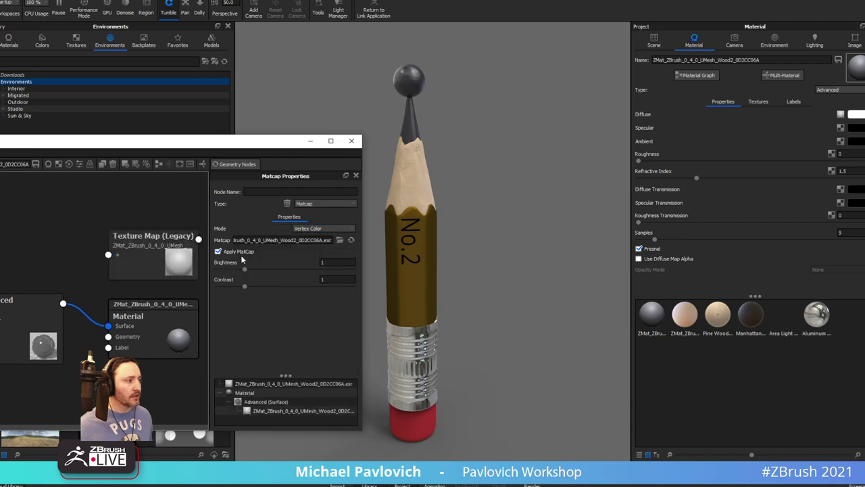
Delete the leftover legacy texture node and turn off Apply MatCap on the body's Matcap node
left_click(149, 264)
key("Delete")
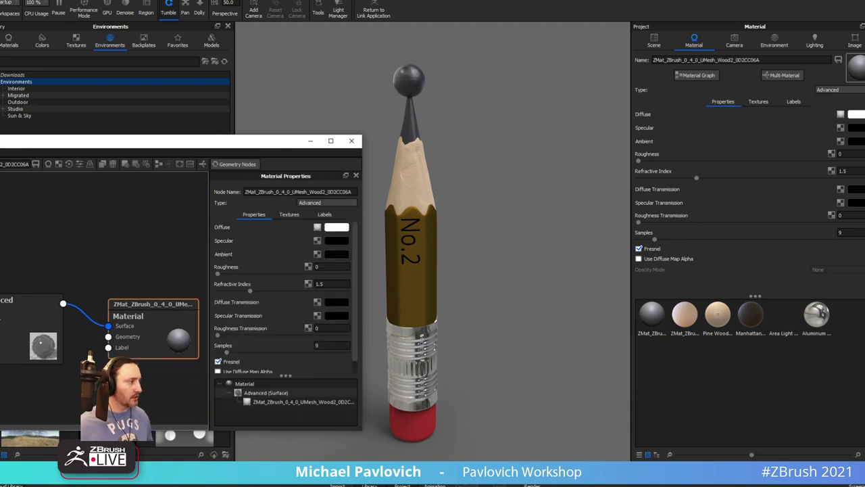
left_click(171, 284)
left_click(217, 252)
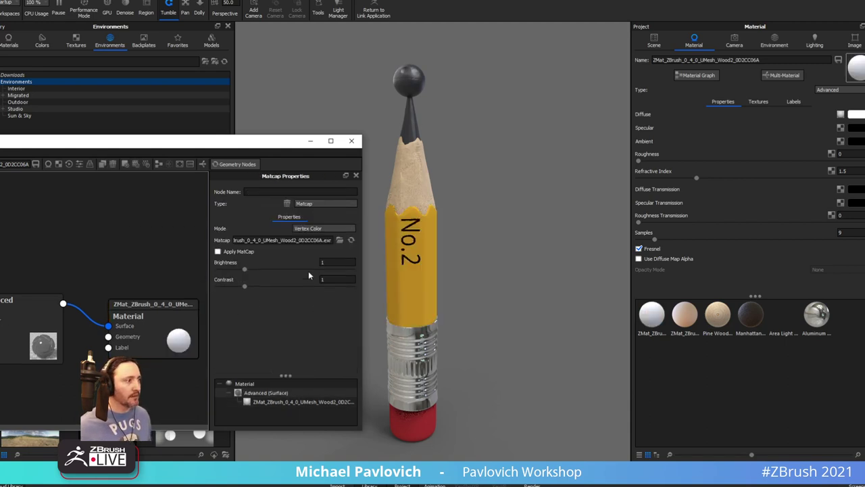
Change the yellow body's material type to Paint and set its roughness to 0.0369
left_click(160, 320)
left_click(828, 89)
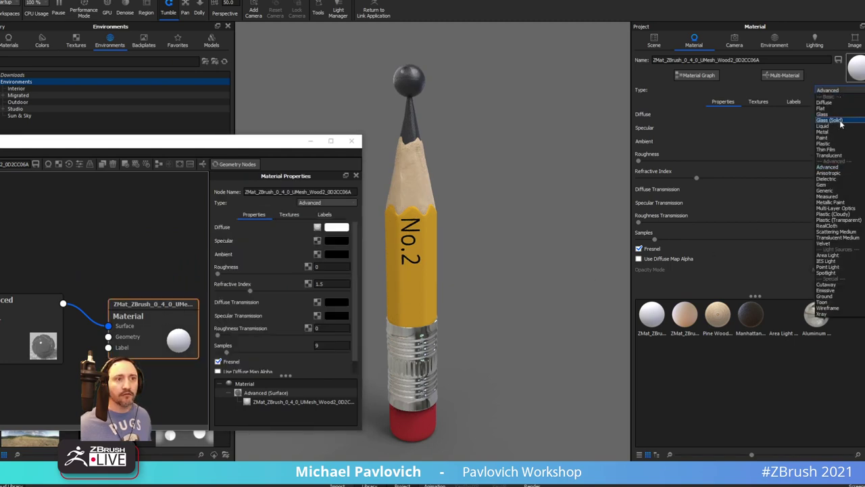
left_click(841, 138)
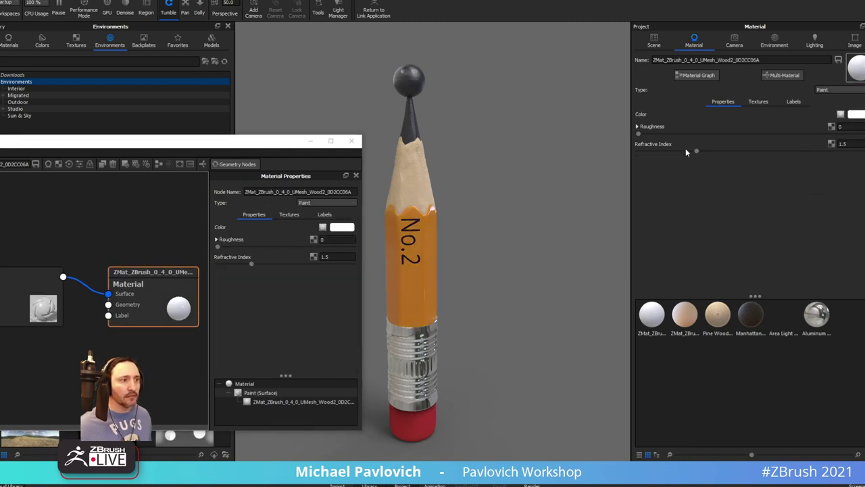
left_click_drag(647, 138, 685, 138)
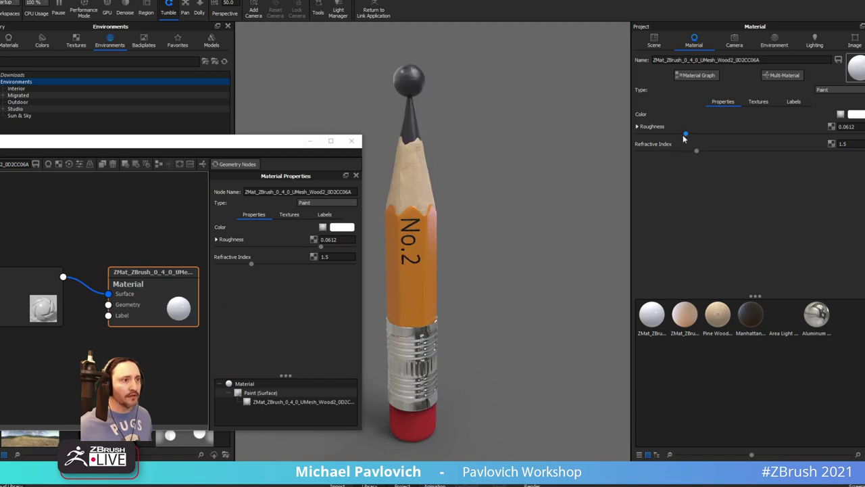
left_click_drag(684, 138, 666, 137)
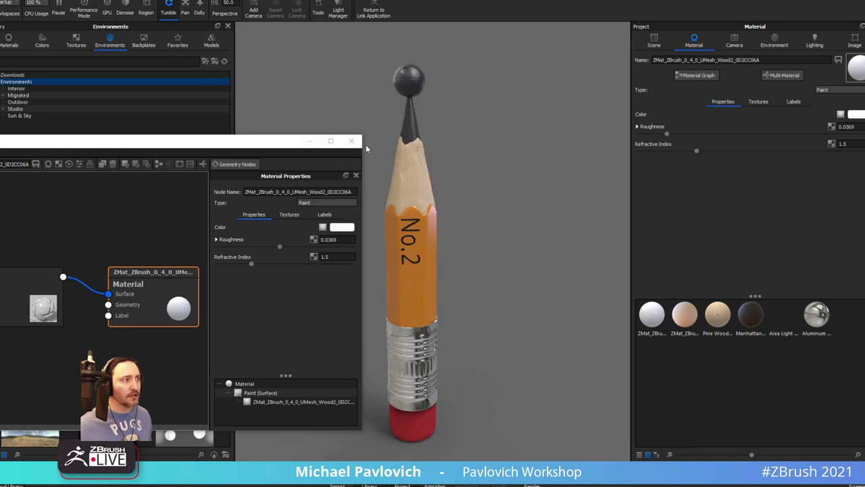
left_click(351, 141)
Insert a Color Adjust utility node between the body's Matcap texture and the Paint color input
left_click(692, 76)
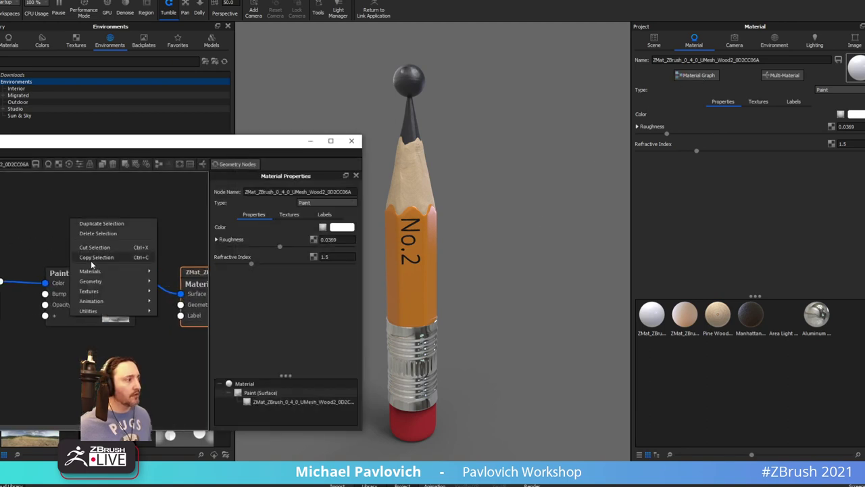
mouse_move(98, 311)
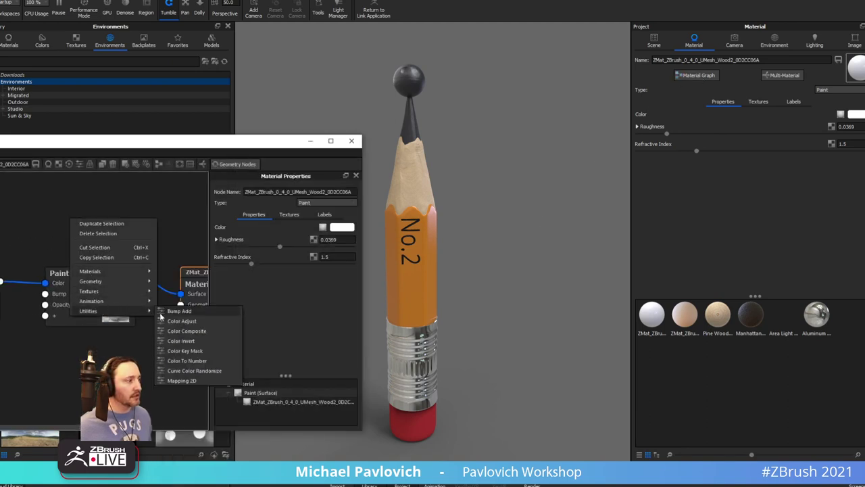
left_click(174, 322)
left_click_drag(1, 280, 70, 202)
mouse_move(161, 197)
left_mouse_down()
mouse_move(130, 235)
mouse_move(46, 283)
left_mouse_up()
Set the Color Adjust node's hue to 0.027 and close the material graph
left_click(132, 200)
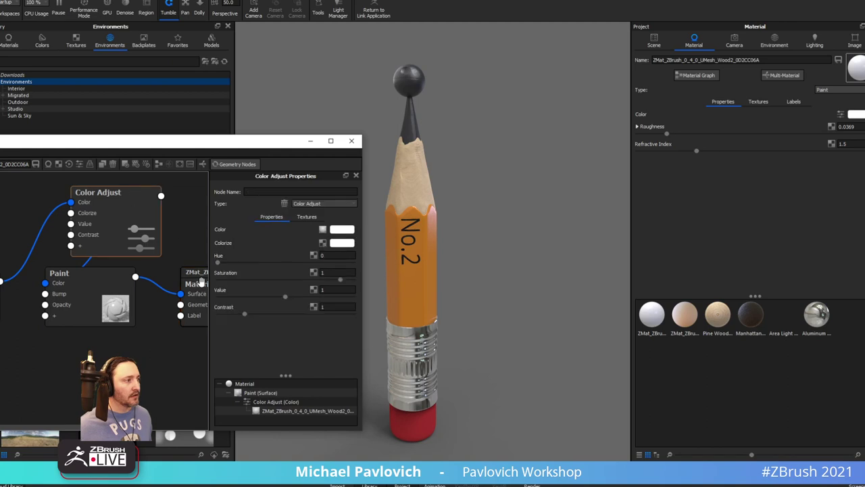
left_click_drag(217, 263, 221, 264)
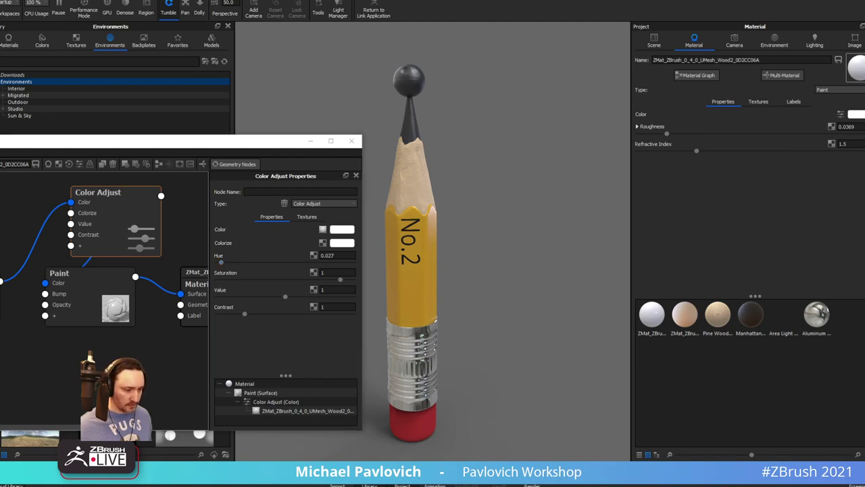
left_click(351, 142)
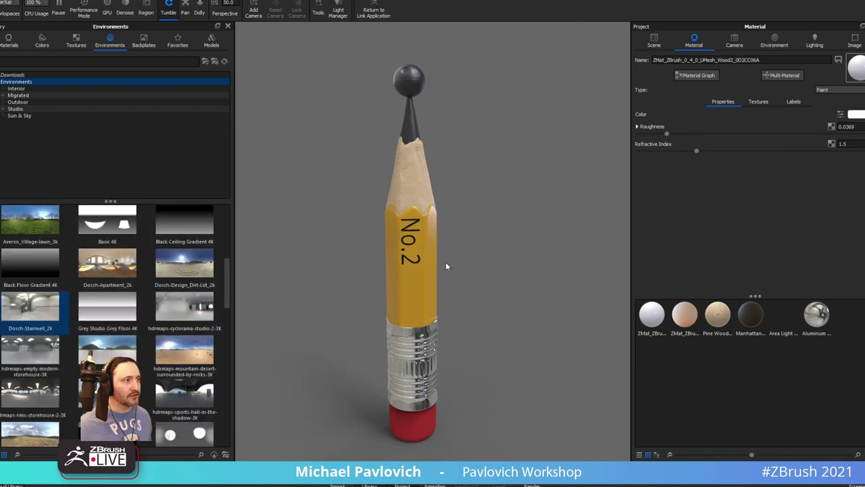
Examine the red eraser's material graph and the settings of its Matcap node
left_click(439, 420)
left_click(681, 76)
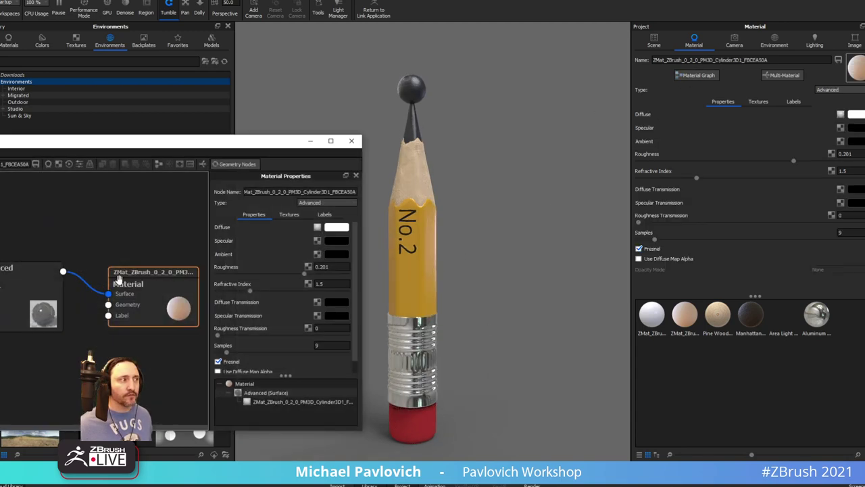
left_click(1, 291)
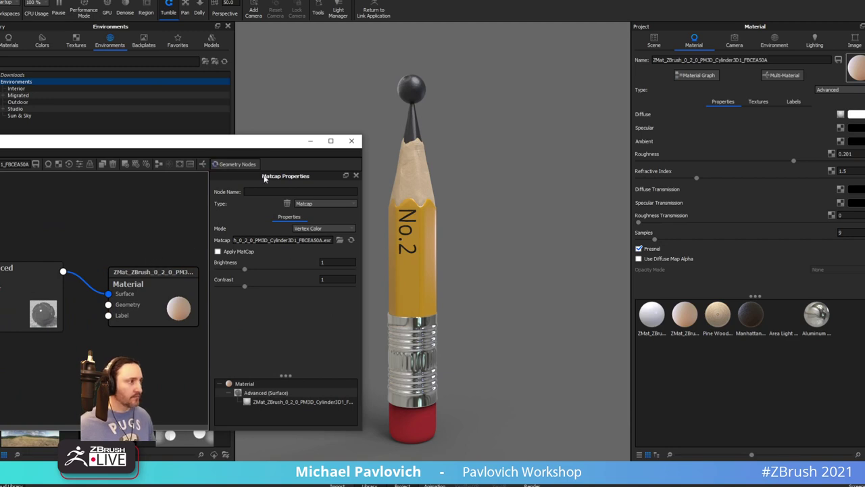
left_click(351, 140)
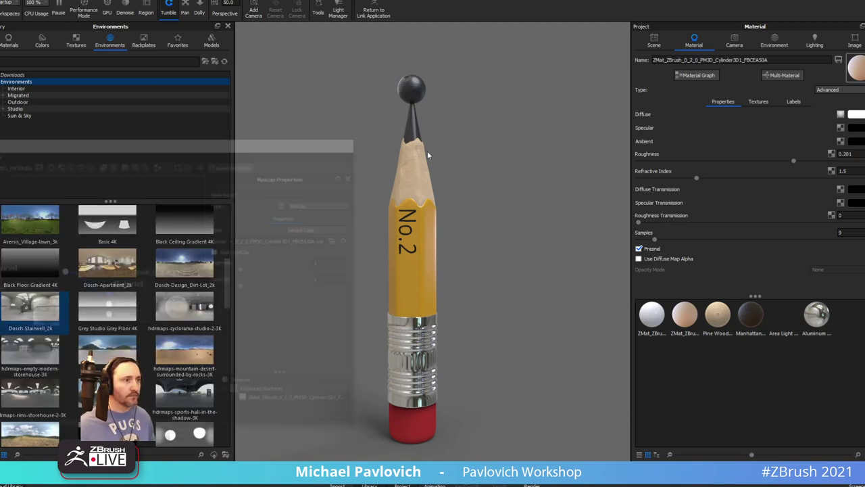
left_click(651, 45)
double_click(412, 423)
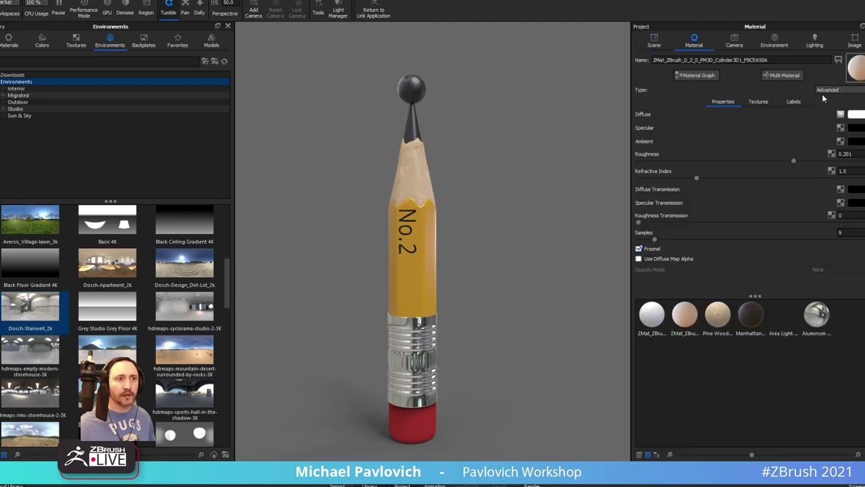
left_click(697, 75)
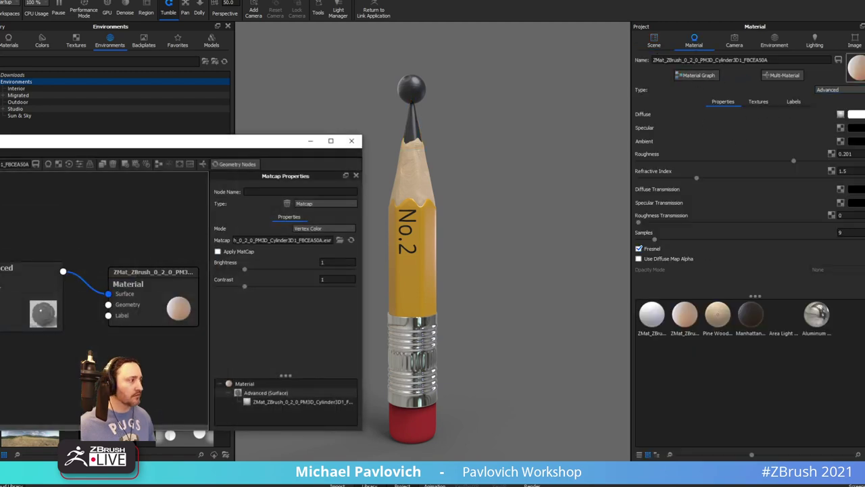
left_click(352, 142)
Enable the free camera's depth of field, focused on the pencil's sphere tip with an F-stop of about 0.589
mouse_move(497, 255)
left_mouse_down()
mouse_move(321, 251)
mouse_move(462, 271)
mouse_move(496, 290)
mouse_move(551, 364)
mouse_move(518, 296)
mouse_move(597, 272)
mouse_move(543, 301)
mouse_move(512, 292)
mouse_move(549, 301)
mouse_move(555, 251)
mouse_move(494, 209)
mouse_move(500, 267)
mouse_move(588, 256)
mouse_move(553, 255)
mouse_move(593, 294)
mouse_move(571, 272)
mouse_move(595, 257)
left_mouse_up()
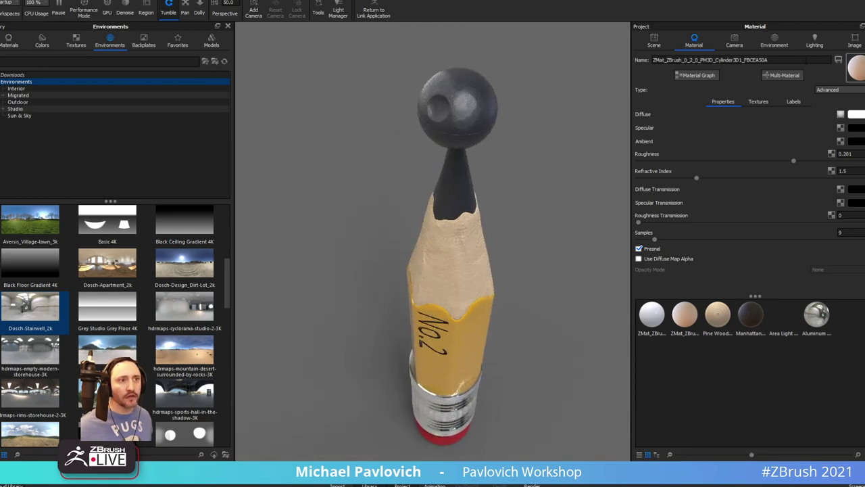
left_click(740, 41)
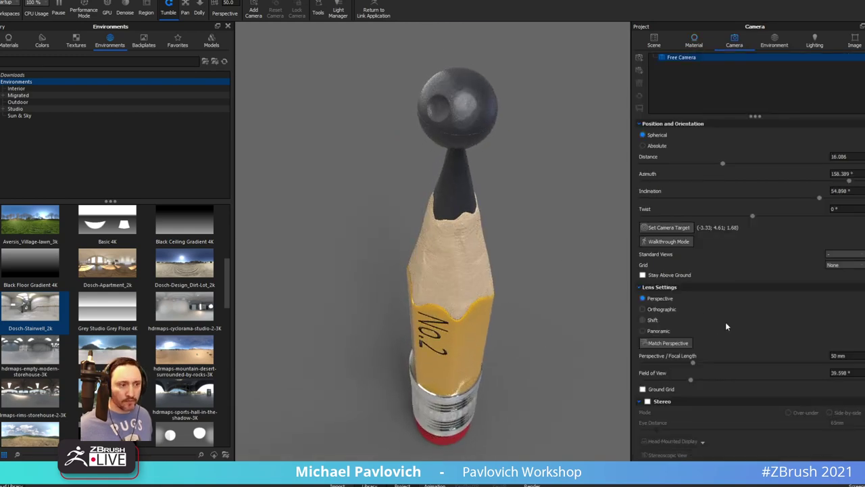
scroll(725, 321, "down", 2)
left_click(664, 415)
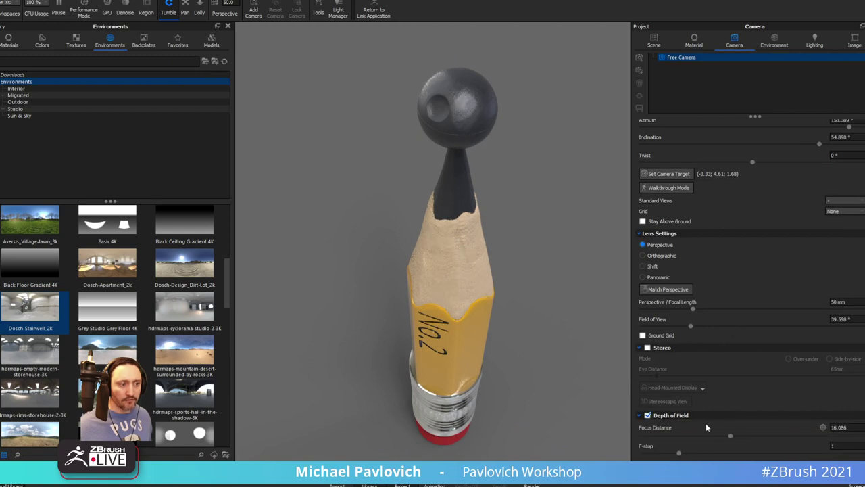
left_click(823, 428)
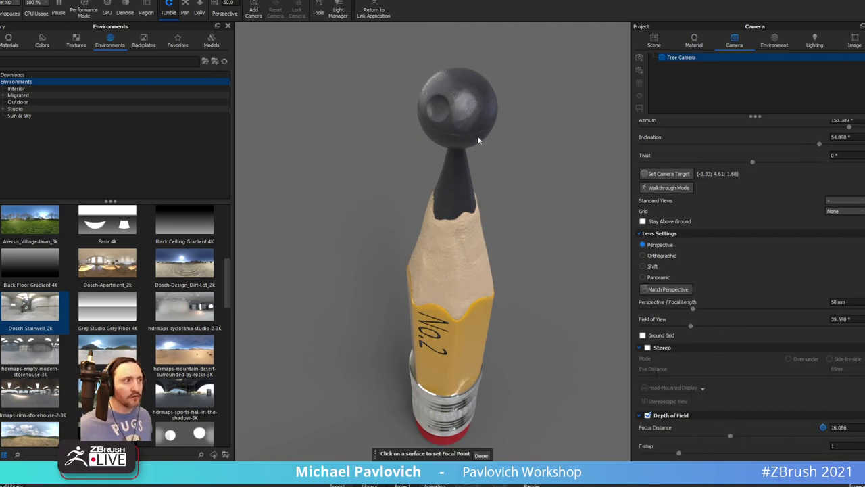
left_click(447, 378)
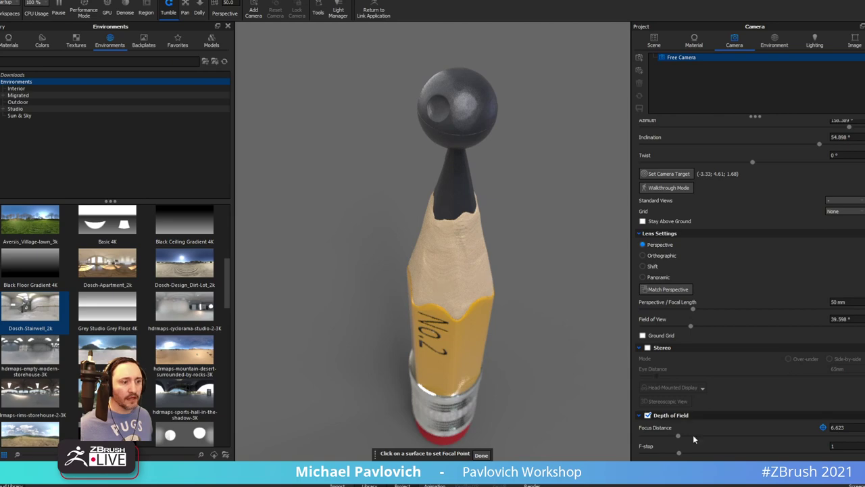
left_click_drag(679, 455, 661, 455)
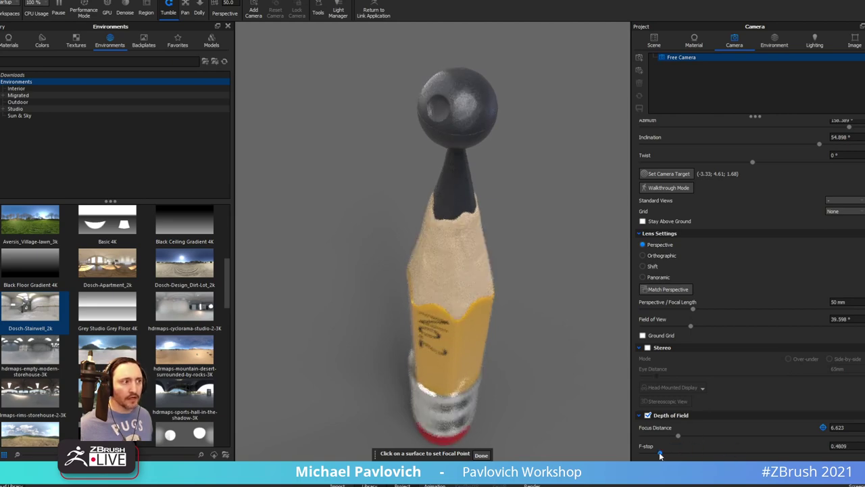
left_click_drag(661, 455, 707, 452)
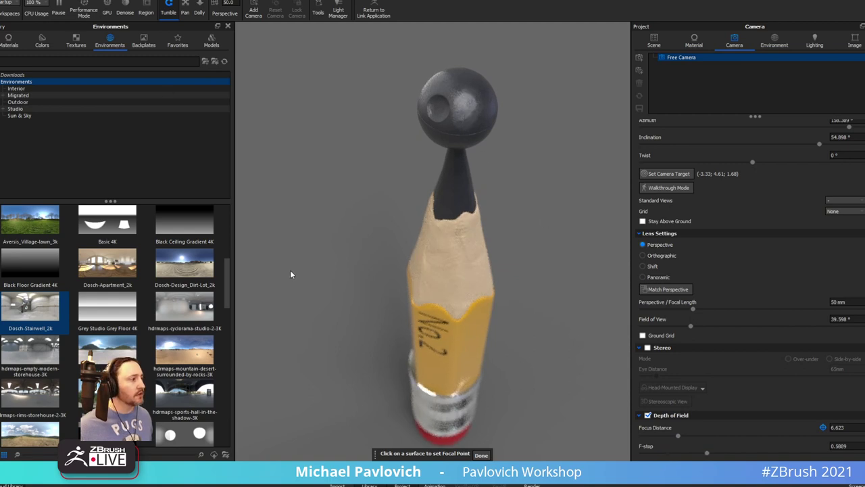
Lower the Dosch-Stairwell_2k environment's brightness to 0.308
left_click(780, 46)
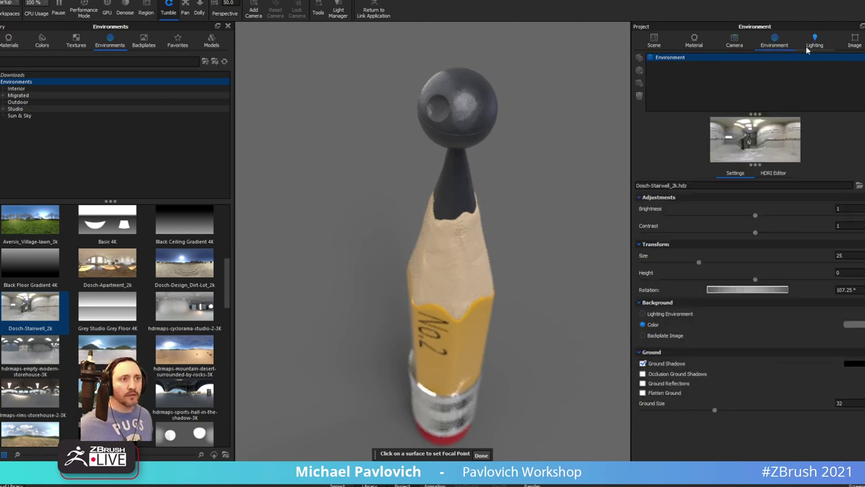
left_click(811, 45)
left_click(777, 46)
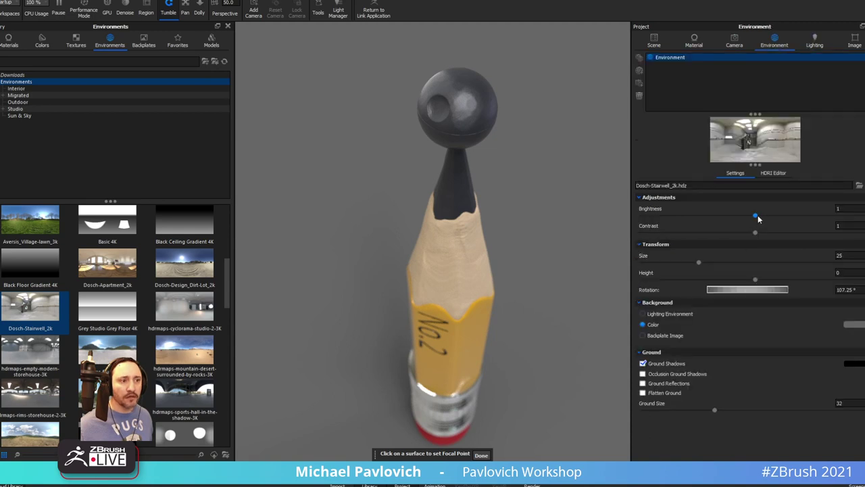
left_click_drag(758, 217, 679, 217)
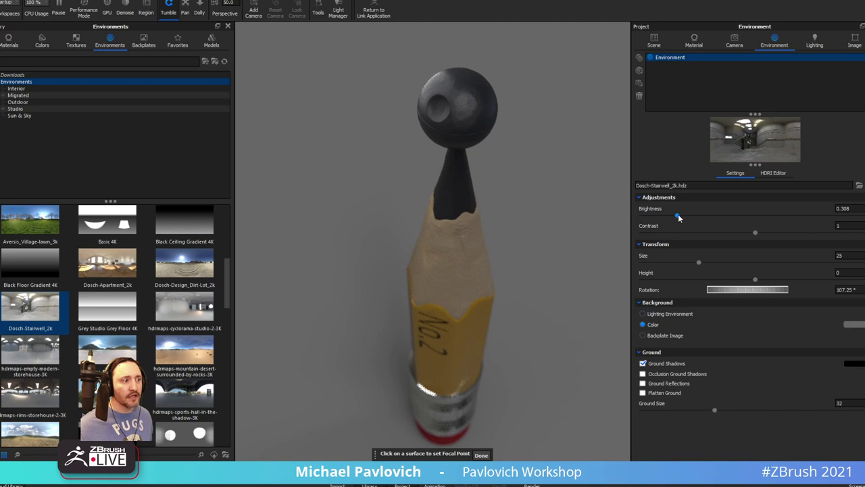
Set the power of the Area Light material to 120 watts
left_click(654, 41)
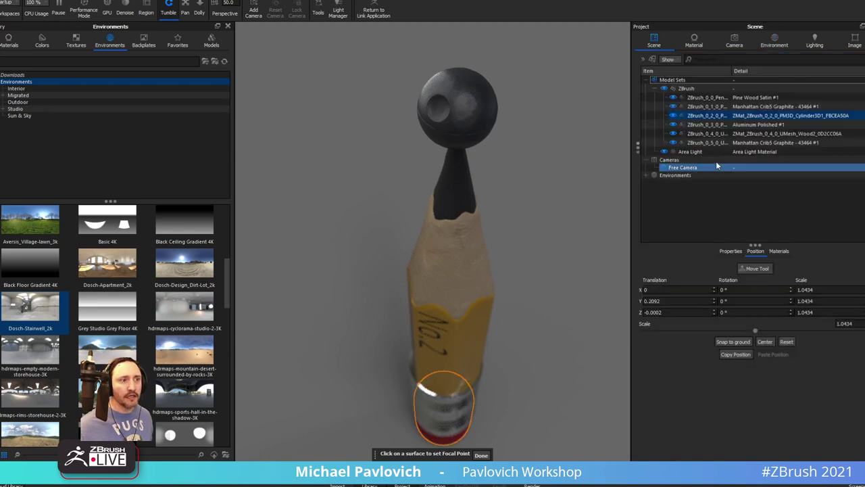
left_click(735, 151)
double_click(736, 151)
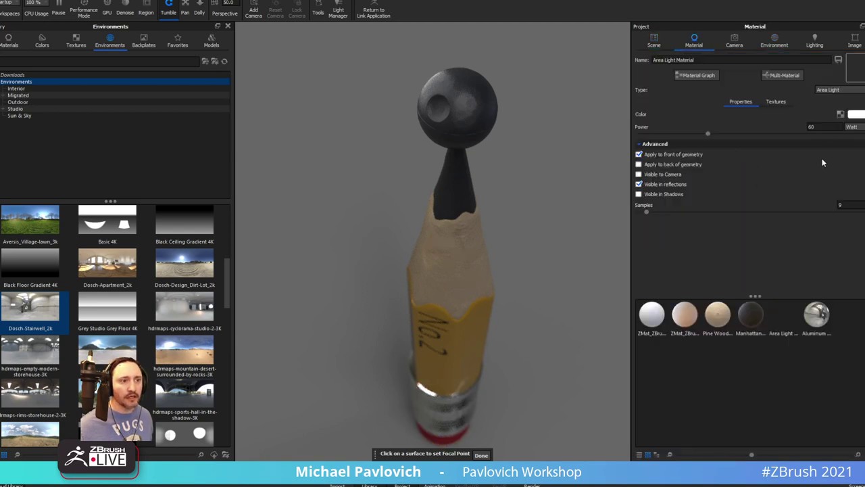
type("120")
key("Return")
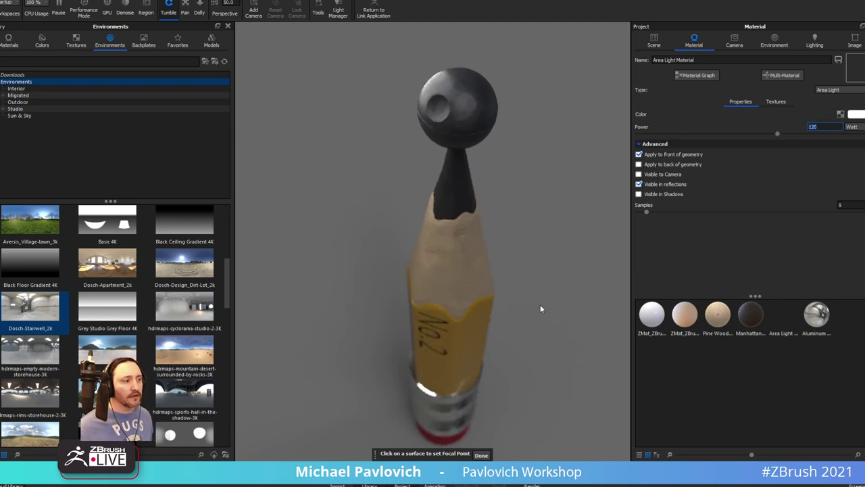
Refocus the depth of field on the sphere tip from a slightly lower angle and save the view as a new camera
mouse_move(540, 306)
left_mouse_down()
mouse_move(561, 284)
mouse_move(595, 283)
mouse_move(561, 297)
mouse_move(529, 290)
mouse_move(547, 297)
left_mouse_up()
scroll(596, 283, "down", 3)
scroll(598, 284, "up", 3)
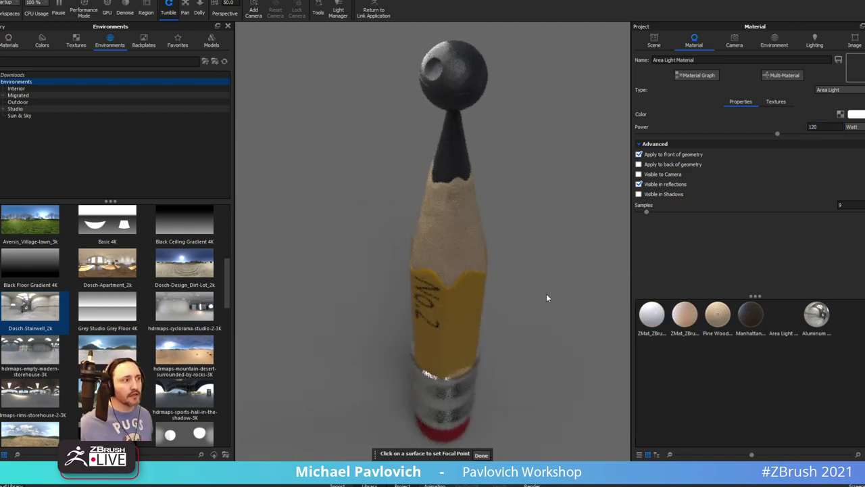
left_click(744, 45)
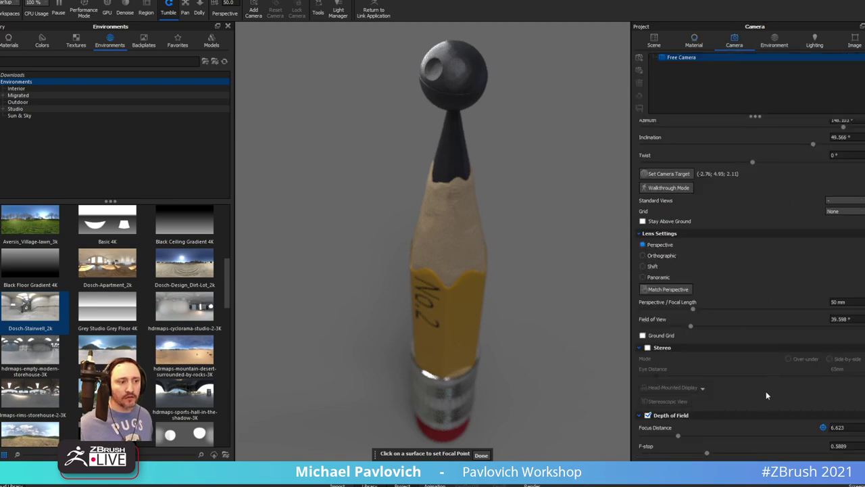
left_click(475, 174)
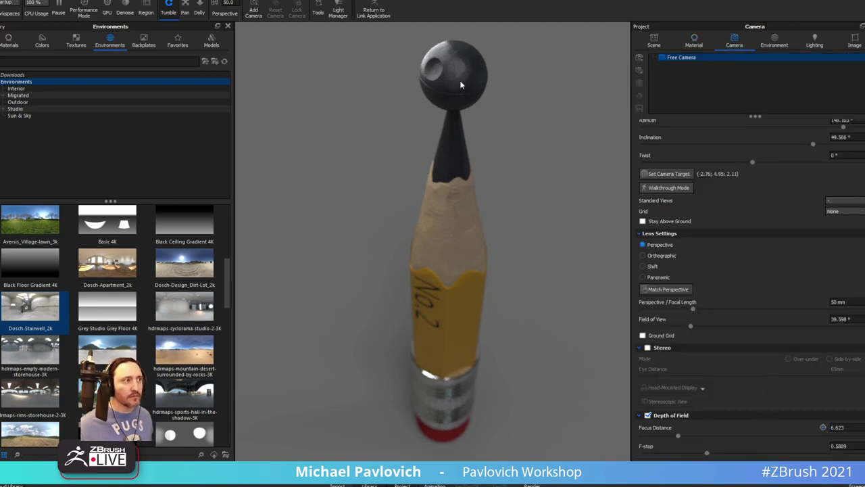
left_click(823, 428)
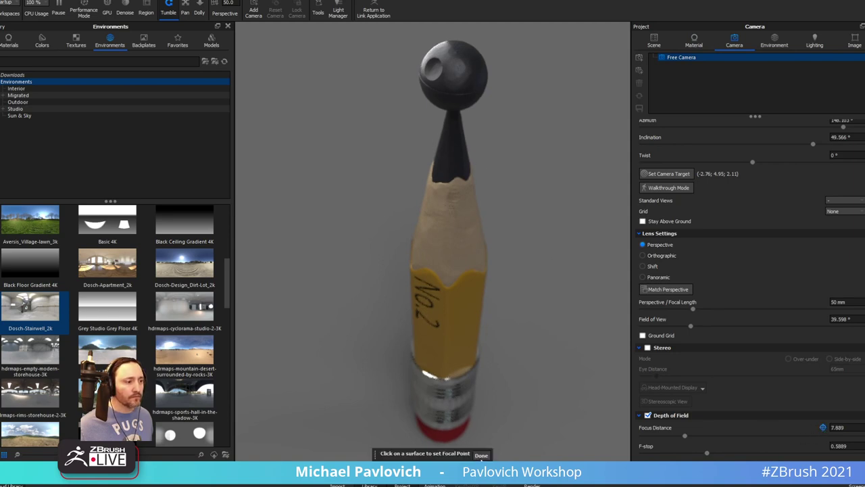
left_click(482, 456)
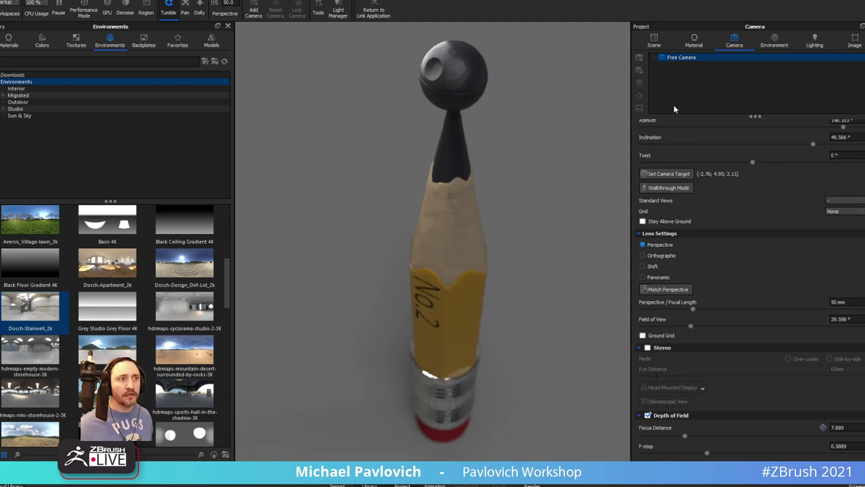
left_click(640, 70)
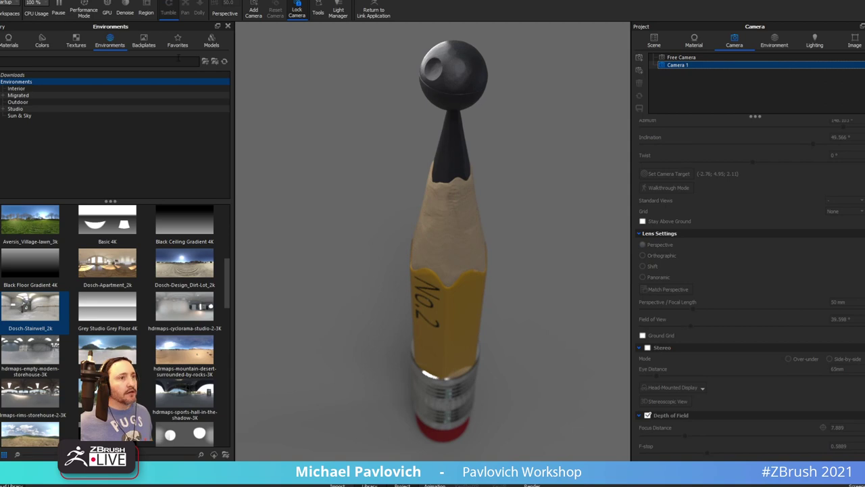
Set the environment's brightness to 1 and rotate its lighting to about 250.5°
left_click(771, 40)
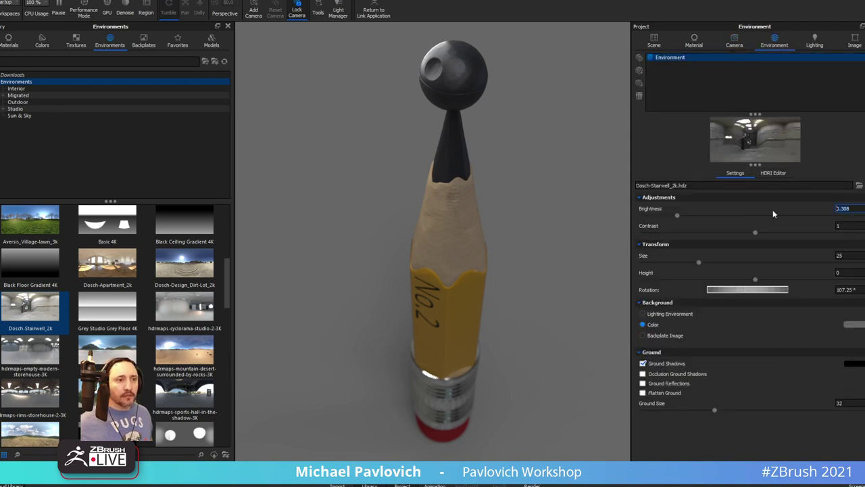
type("1")
key("Return")
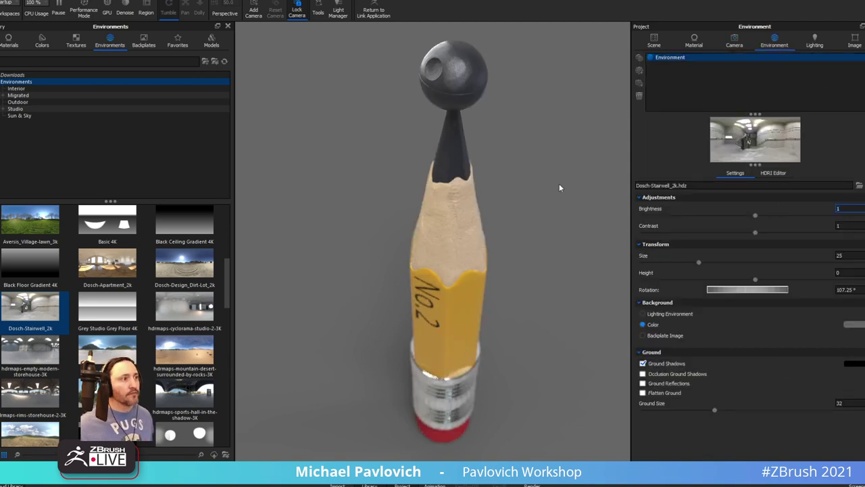
mouse_move(560, 186)
left_mouse_down("ctrl")
mouse_move(780, 214)
mouse_move(554, 161)
left_mouse_up("ctrl")
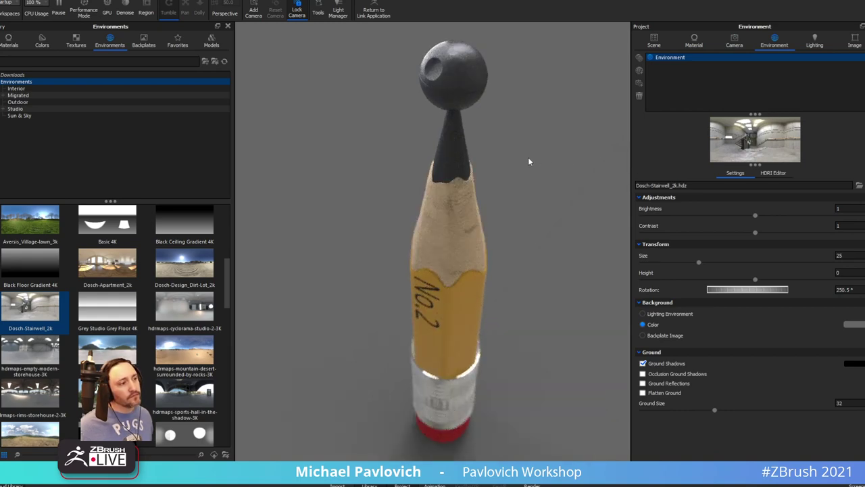
Try the pixologic_backstreet_caen environment rotated to about 170° and pixologic_barcelona_place2 rotated to about 212°
scroll(107, 297, "down", 10)
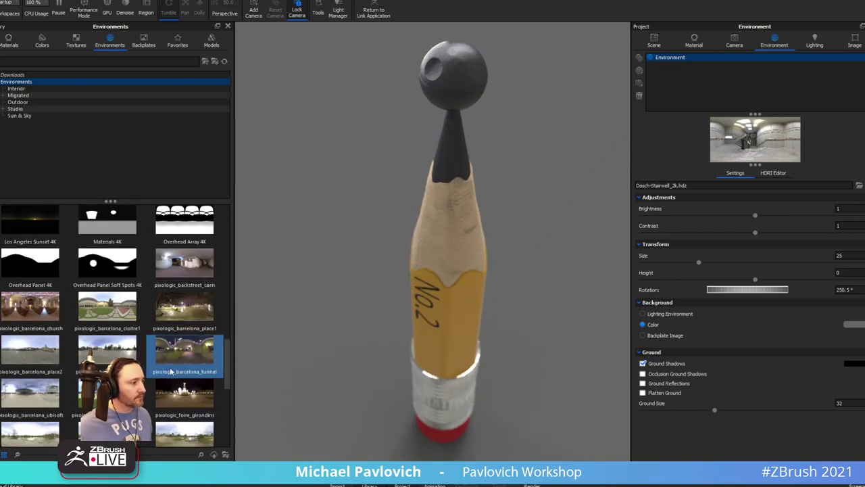
double_click(185, 262)
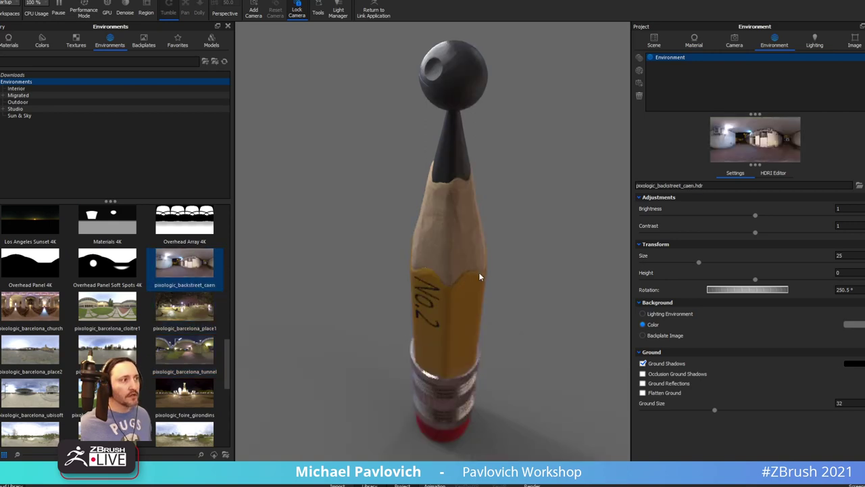
mouse_move(479, 272)
left_mouse_down("ctrl")
mouse_move(578, 261)
mouse_move(703, 264)
mouse_move(537, 257)
mouse_move(568, 247)
mouse_move(561, 248)
left_mouse_up("ctrl")
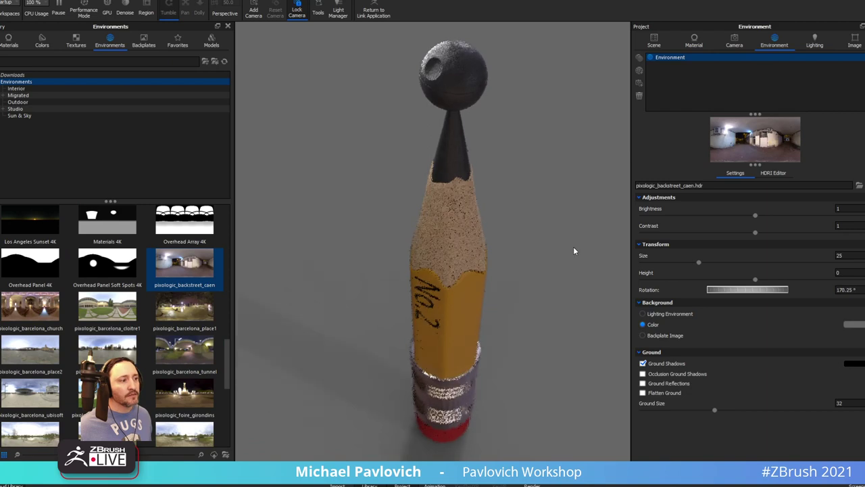
double_click(30, 350)
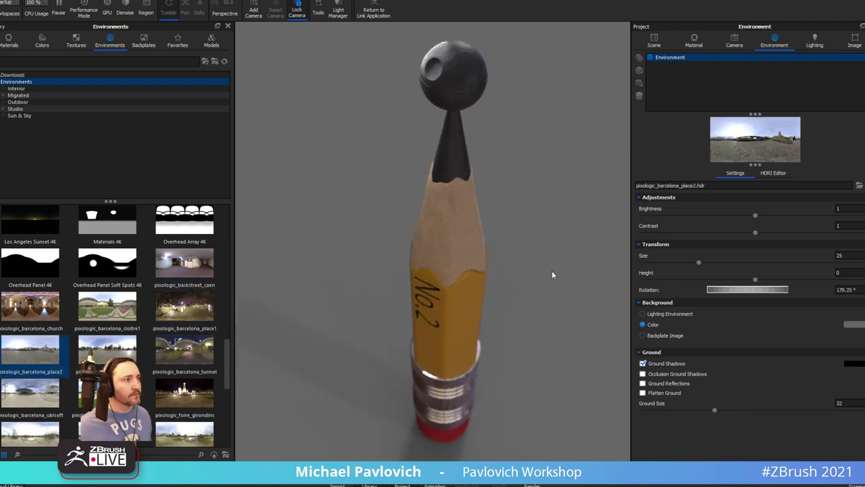
mouse_move(551, 275)
left_mouse_down("ctrl")
mouse_move(488, 253)
mouse_move(536, 257)
mouse_move(518, 266)
left_mouse_up("ctrl")
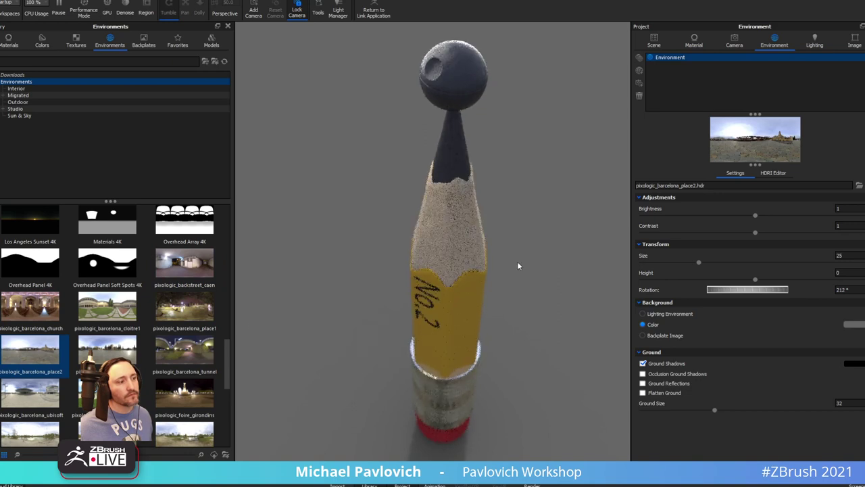
Try the pixologic_foire_girondins environment rotated to about 245.5° and pixologic_fr_lac_bleu_2 rotated to about 34°
scroll(115, 311, "down", 3)
double_click(185, 263)
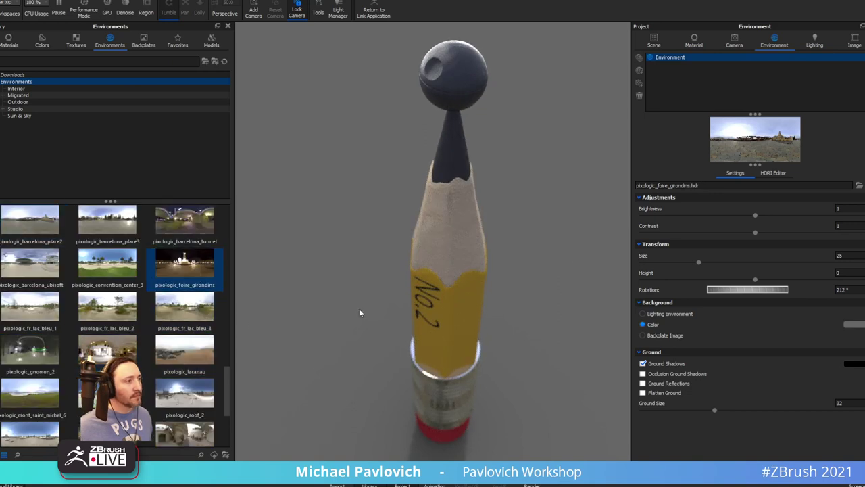
mouse_move(518, 247)
left_mouse_down("ctrl")
mouse_move(413, 223)
mouse_move(604, 225)
left_mouse_up("ctrl")
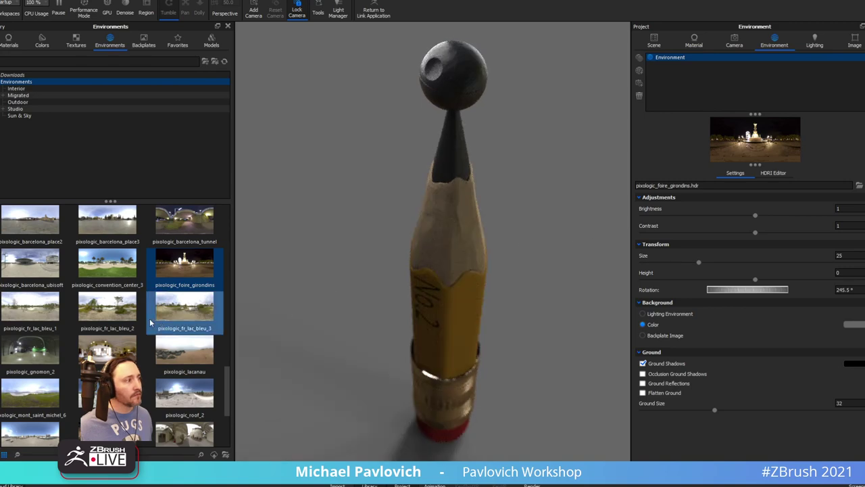
double_click(113, 315)
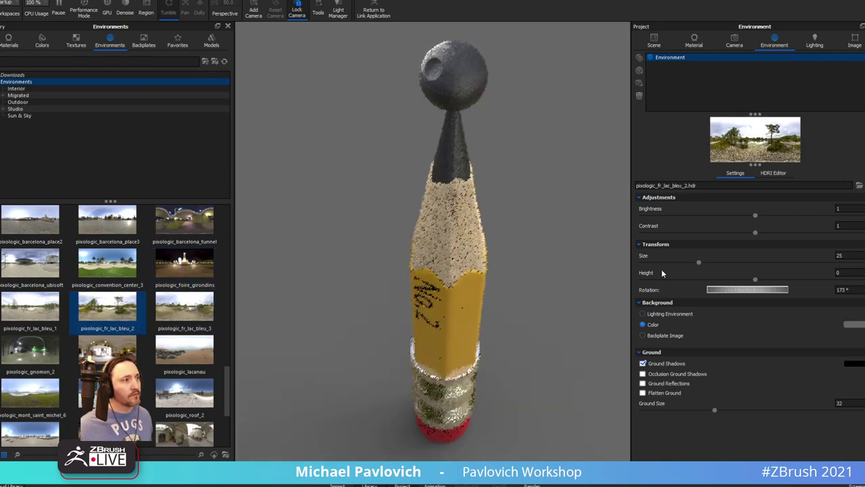
left_click_drag(557, 269, 764, 271, "ctrl")
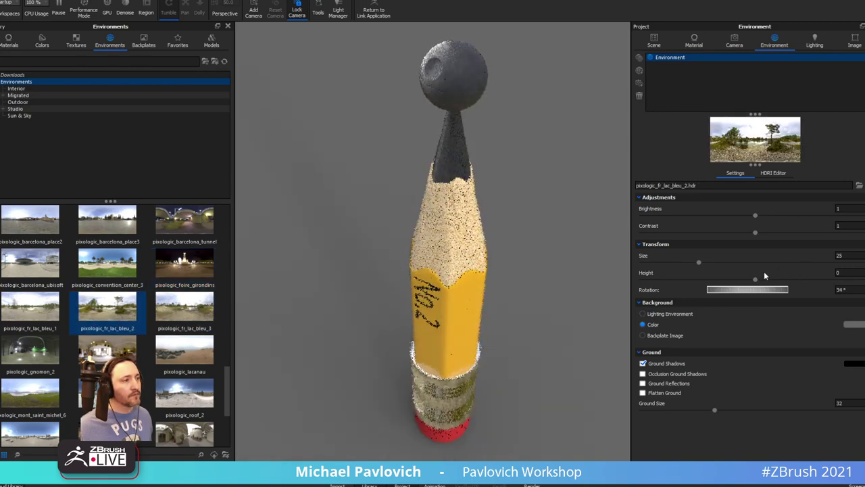
Light the pencil with the pixologic_gnomon_2 environment and rotate it to about 198.5°
double_click(9, 358)
left_click_drag(533, 233, 676, 256, "ctrl")
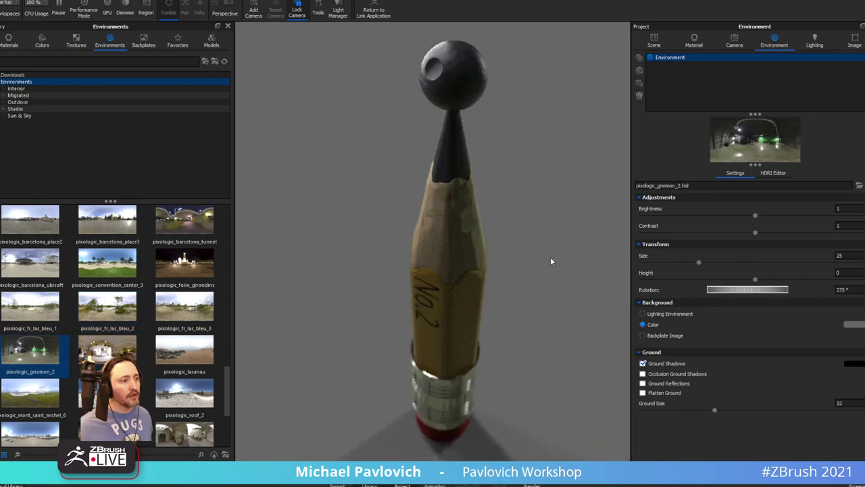
left_click_drag(551, 258, 607, 280, "ctrl")
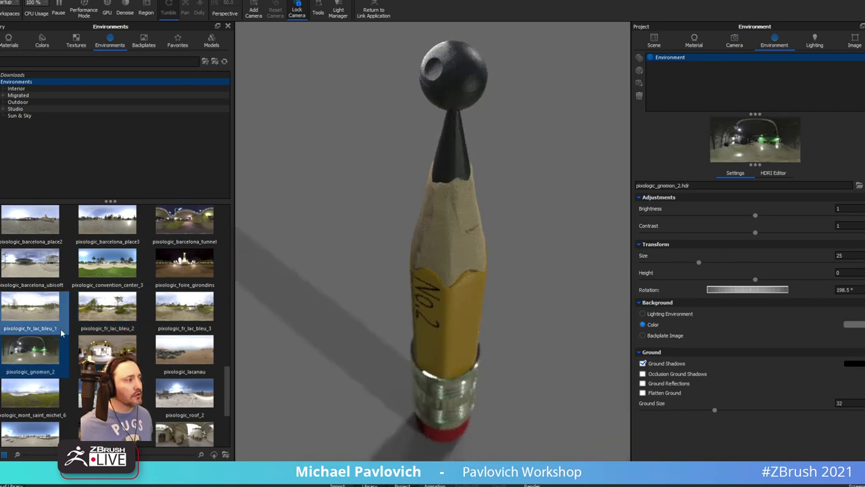
Replace the environment with Aversis_Clothing-store_3k
scroll(61, 332, "up", 10)
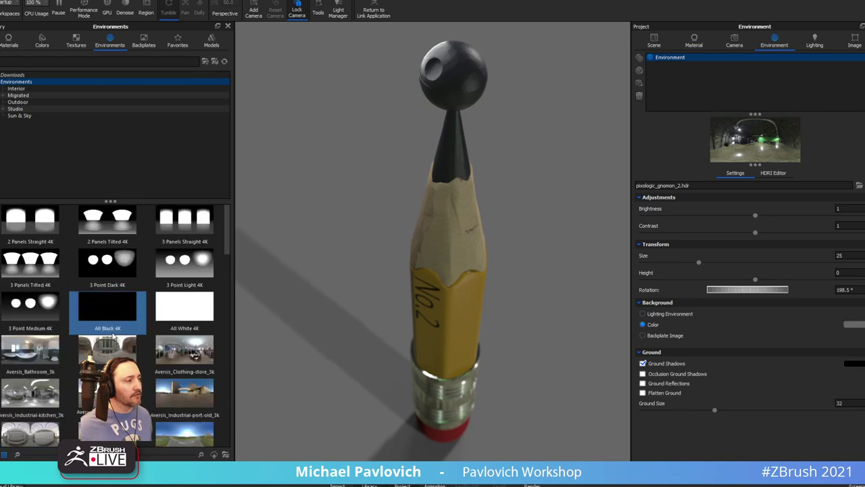
double_click(179, 348)
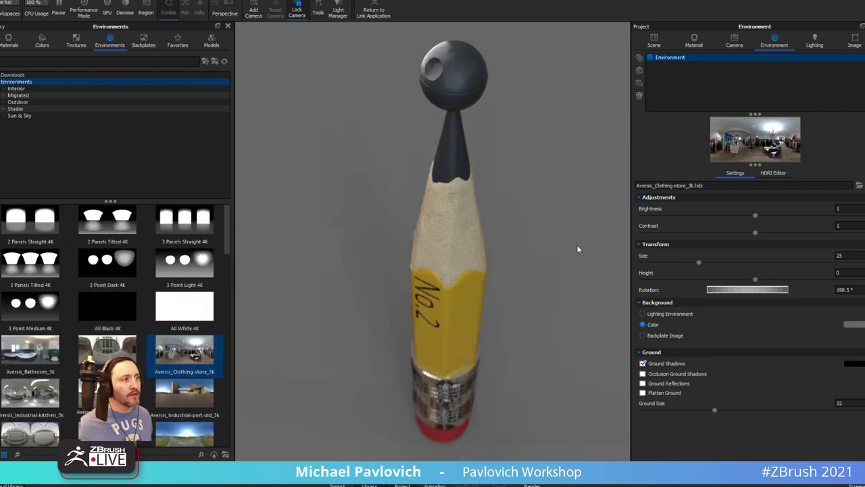
Rotate the lighting environment to about 118.5° and replace it with Aversis_Bathroom_3k
mouse_move(578, 249)
left_mouse_down("ctrl")
mouse_move(571, 229)
mouse_move(547, 236)
mouse_move(574, 238)
mouse_move(532, 238)
mouse_move(526, 196)
mouse_move(496, 200)
mouse_move(566, 206)
left_mouse_up("ctrl")
double_click(31, 351)
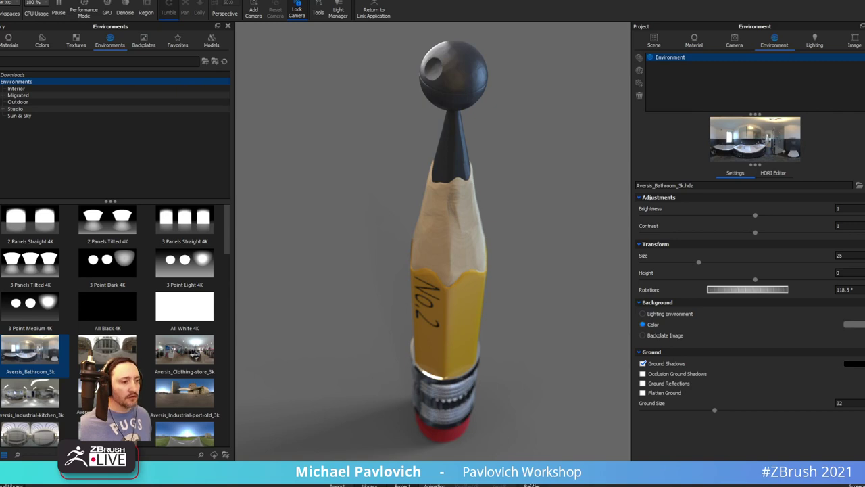
Render a still PSD image at 1920 x 2148 with an added Ambient Occlusion pass
key("ctrl+p")
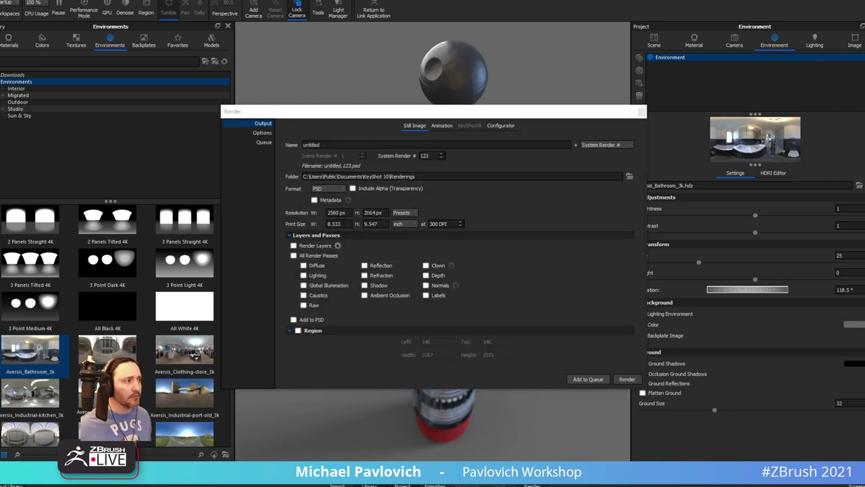
left_click(403, 212)
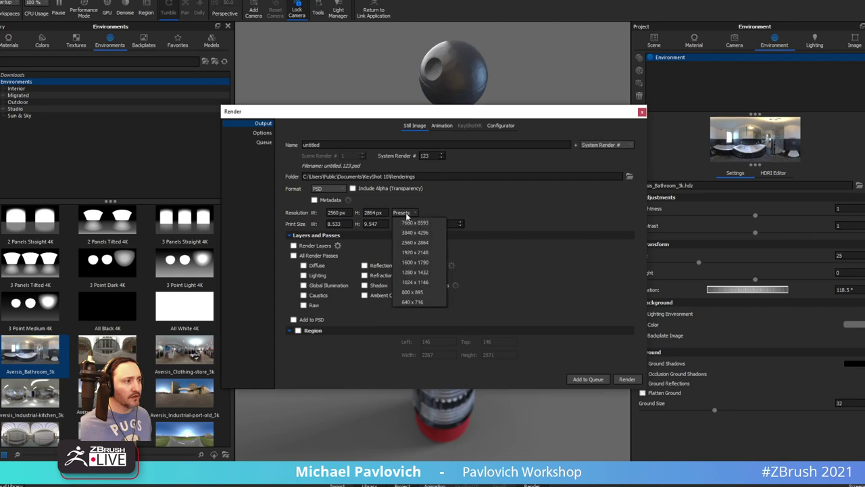
left_click(432, 253)
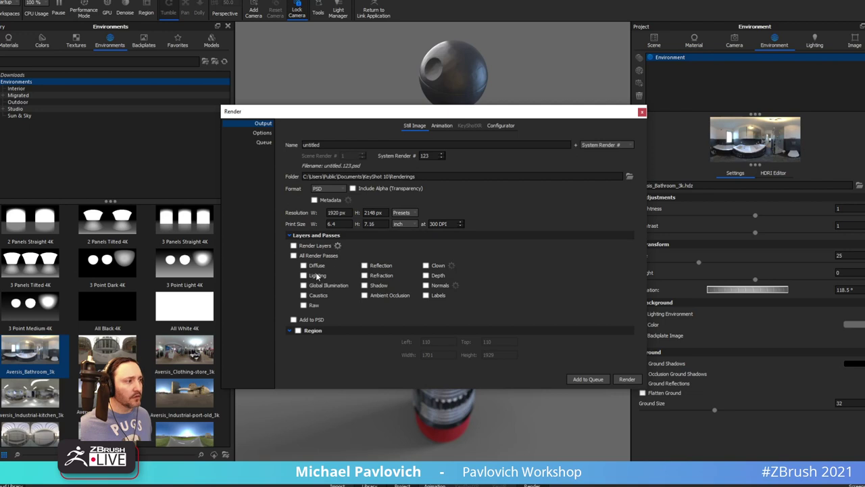
left_click(386, 295)
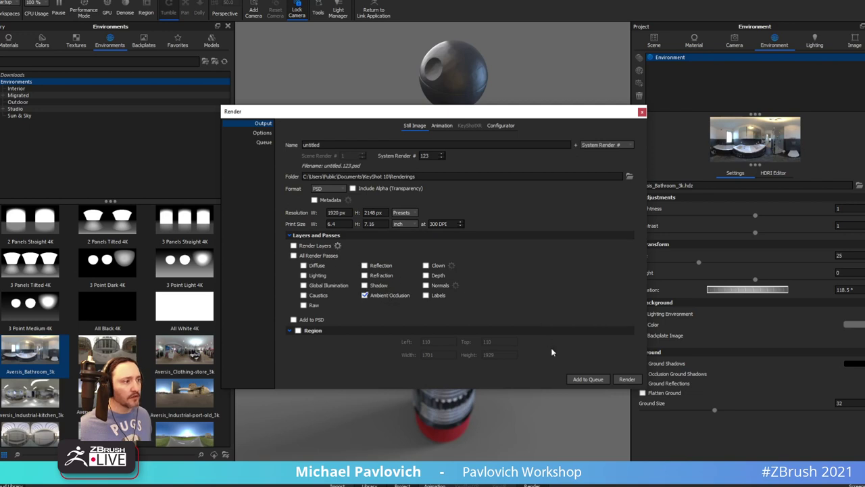
left_click(622, 379)
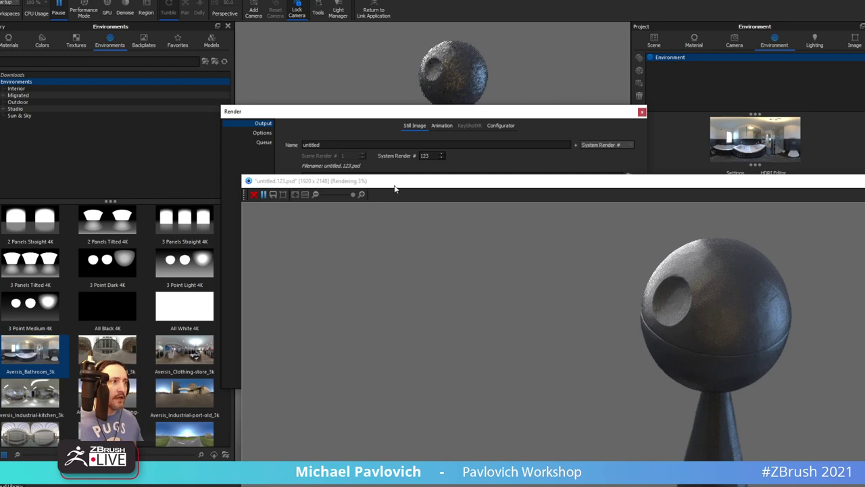
Inspect the sphere tip in the rendered image, close the render output and settings, and pause real-time rendering
left_click_drag(396, 190, 22, 94)
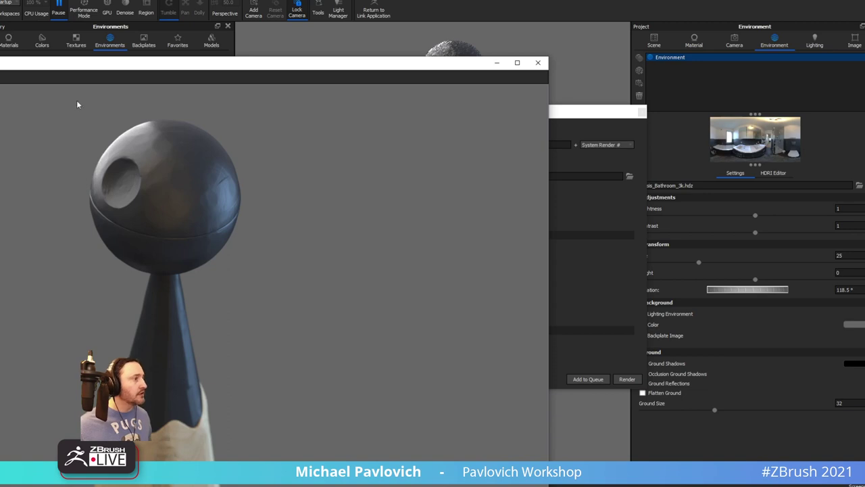
key("Escape")
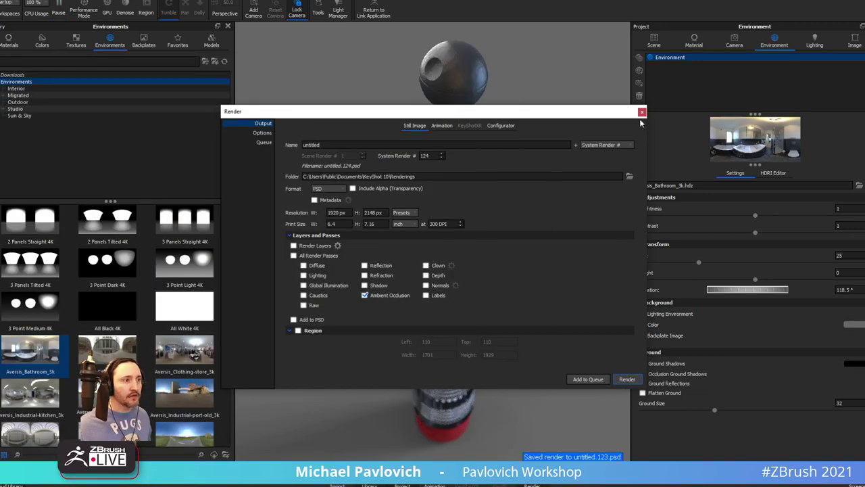
left_click(642, 112)
left_click(59, 10)
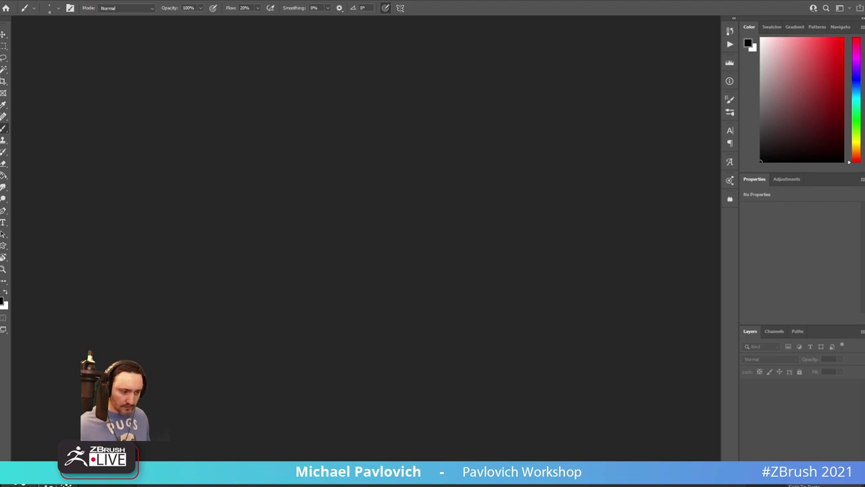
Switch to Photoshop and open untitled.123.psd and the ambient occlusion pass untitled.123_ao.exr with the default Exr-IO options
left_click_drag(565, 484, 433, 486)
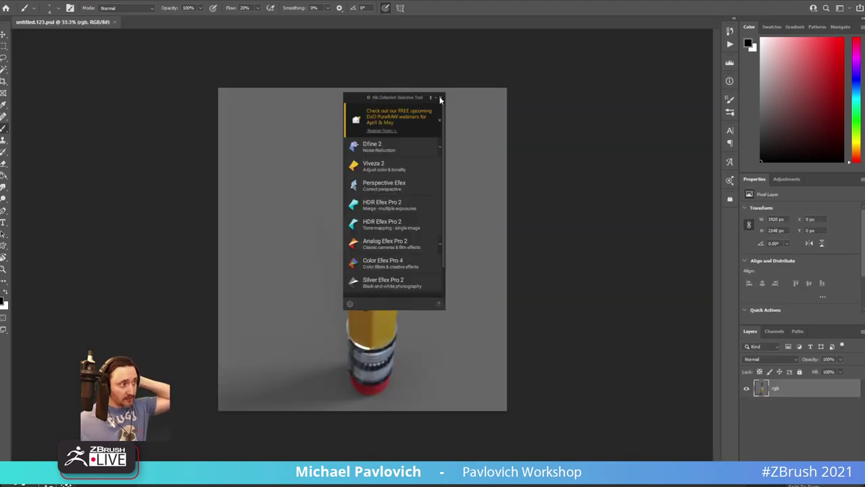
left_click(440, 99)
left_click_drag(492, 485, 327, 27)
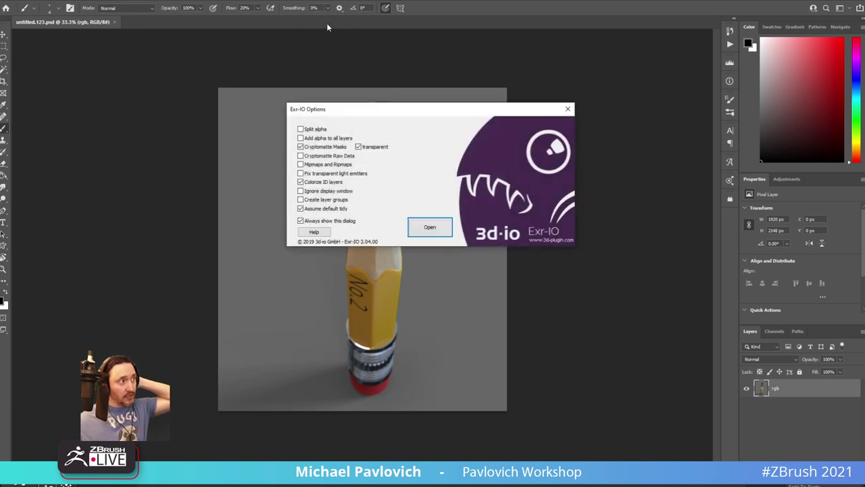
left_click(430, 227)
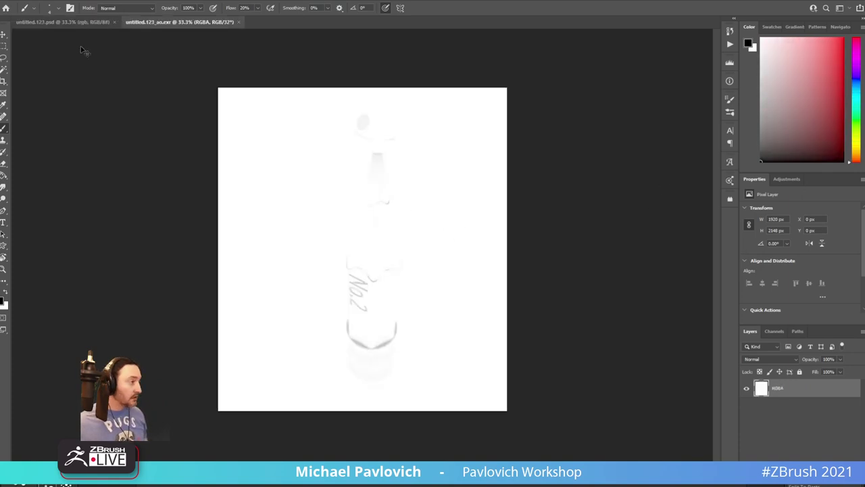
Convert the ambient occlusion image to 8 Bits/Channel
left_click(46, 0)
mouse_move(59, 4)
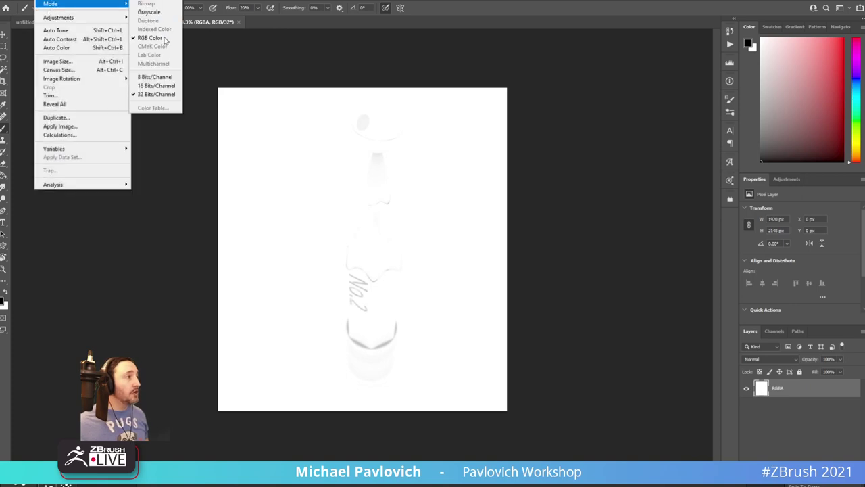
left_click(155, 77)
left_click(482, 175)
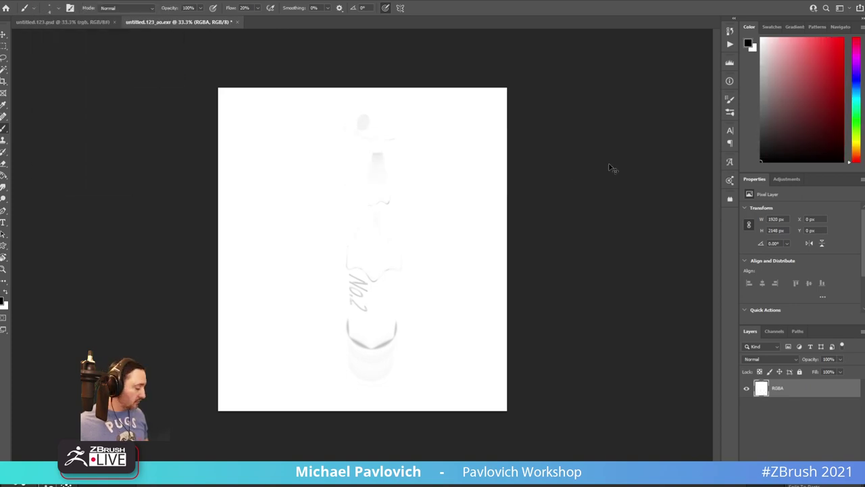
Paste the ambient occlusion image over the pencil render in Multiply mode and compare the result with the layer hidden and shown
left_click(54, 22)
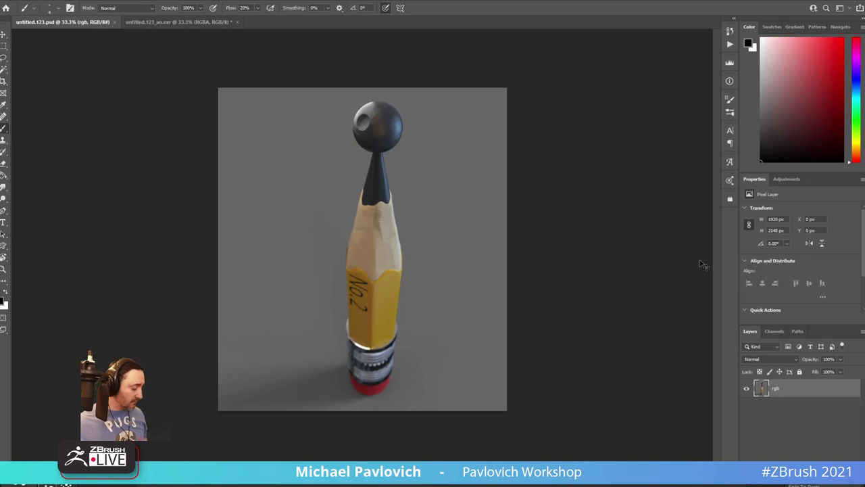
key("ctrl+v")
left_click(771, 359)
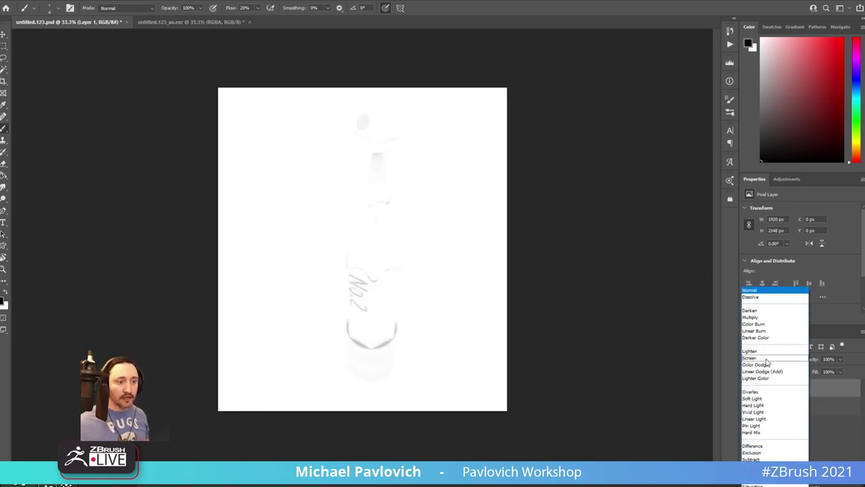
left_click(757, 315)
left_click(747, 389)
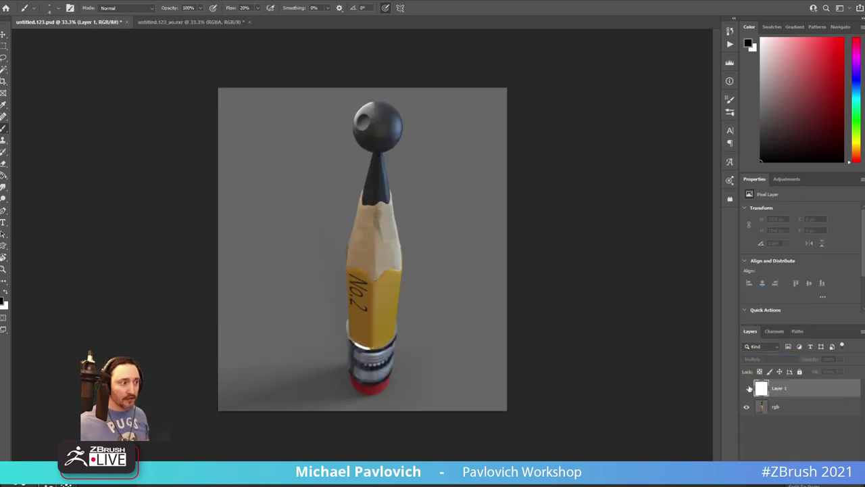
left_click(748, 388)
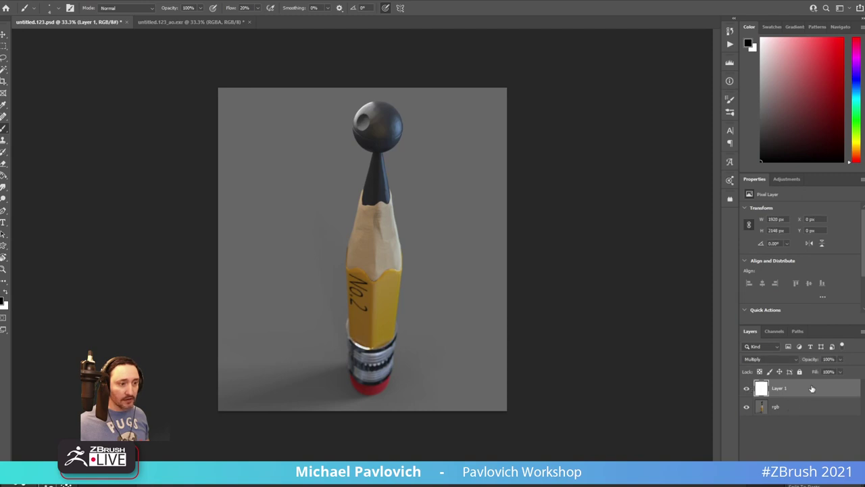
Rename the pasted ambient occlusion layer as ao
double_click(779, 389)
type("ao")
key("Return")
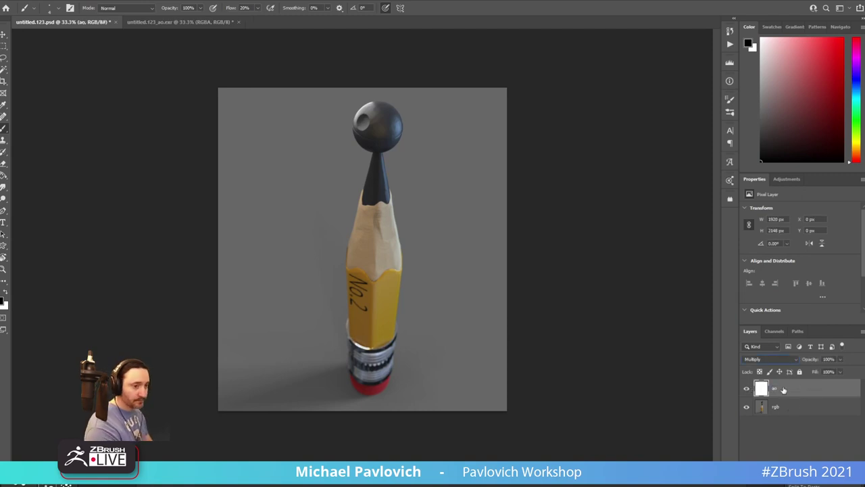
Add Hue/Saturation and Levels adjustment layers above the ao layer and clip both to it
left_click(811, 470)
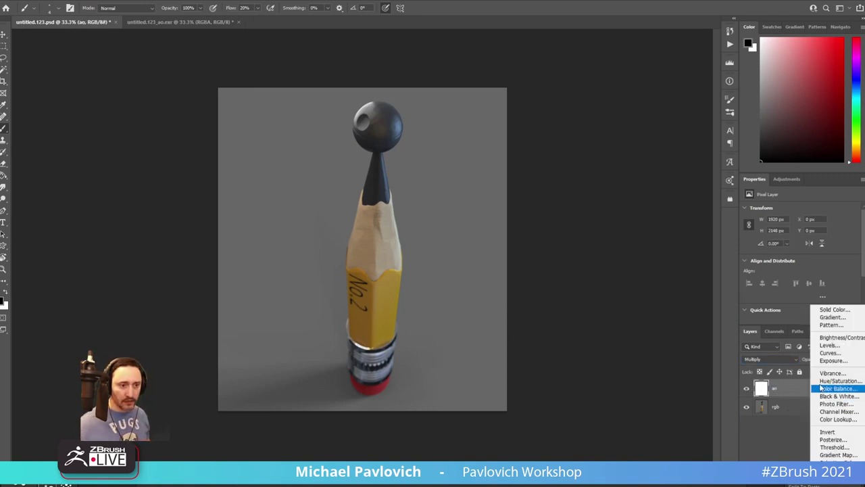
left_click(820, 382)
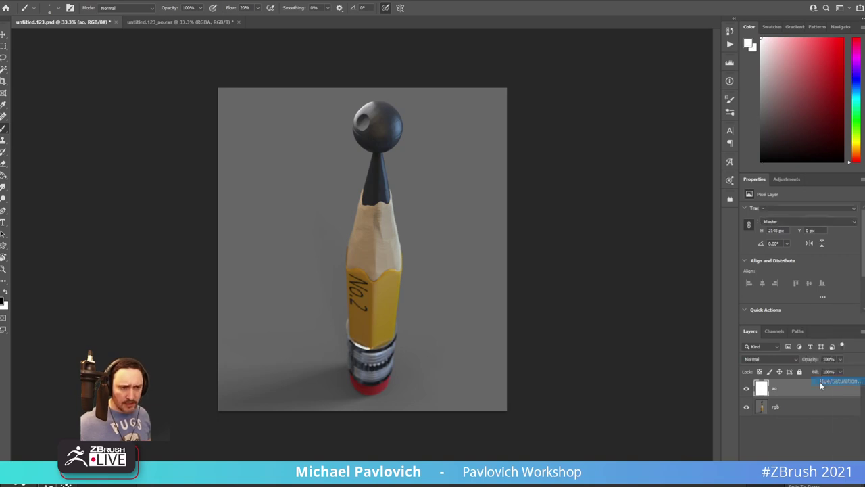
left_click(811, 476)
left_click(829, 349)
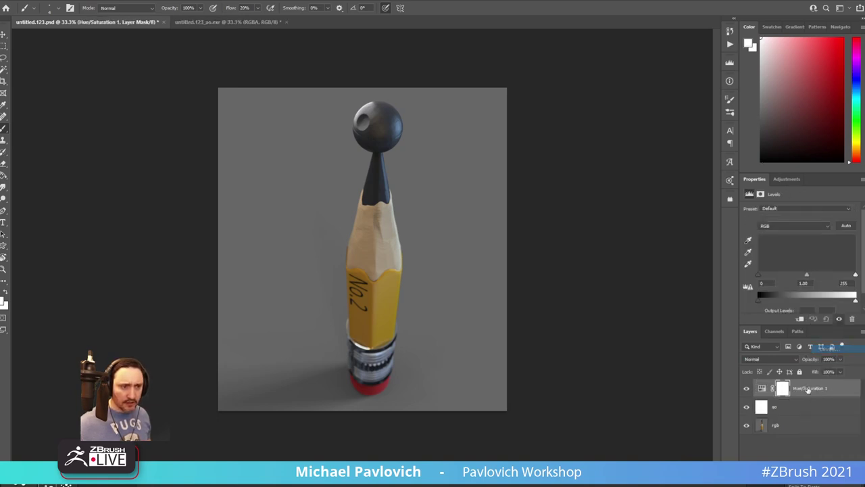
left_click(796, 415, "alt")
left_click(798, 398, "alt")
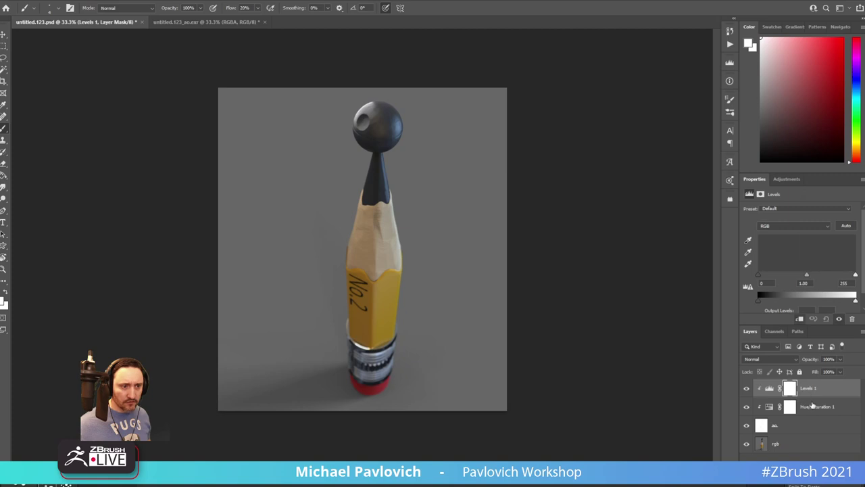
Turn on Colorize in the clipped Hue/Saturation adjustment and lower its saturation slightly
left_click(771, 409)
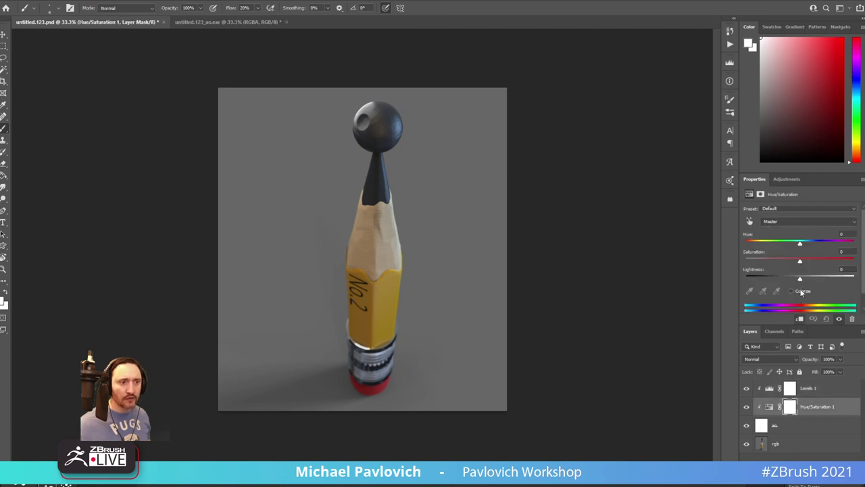
left_click(802, 292)
mouse_move(773, 265)
left_mouse_down()
mouse_move(817, 264)
mouse_move(672, 254)
mouse_move(792, 262)
mouse_move(762, 264)
left_mouse_up()
Darken the ambient occlusion with the clipped Levels adjustment by setting its midtone value to about 0.73
left_click(769, 389)
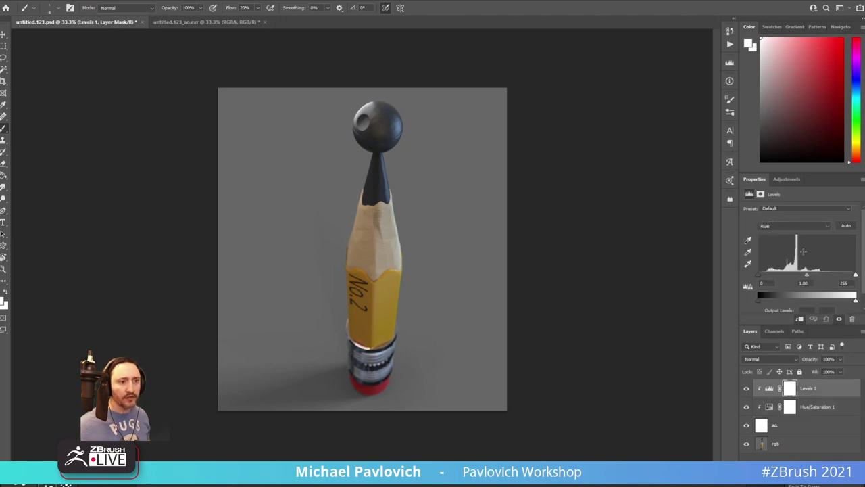
left_click_drag(855, 275, 859, 272)
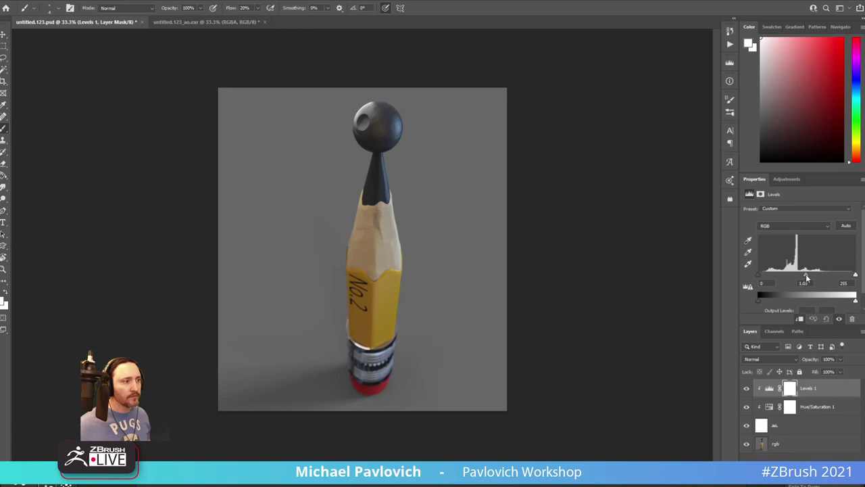
mouse_move(806, 278)
left_mouse_down()
mouse_move(831, 277)
mouse_move(802, 278)
mouse_move(818, 283)
left_mouse_up()
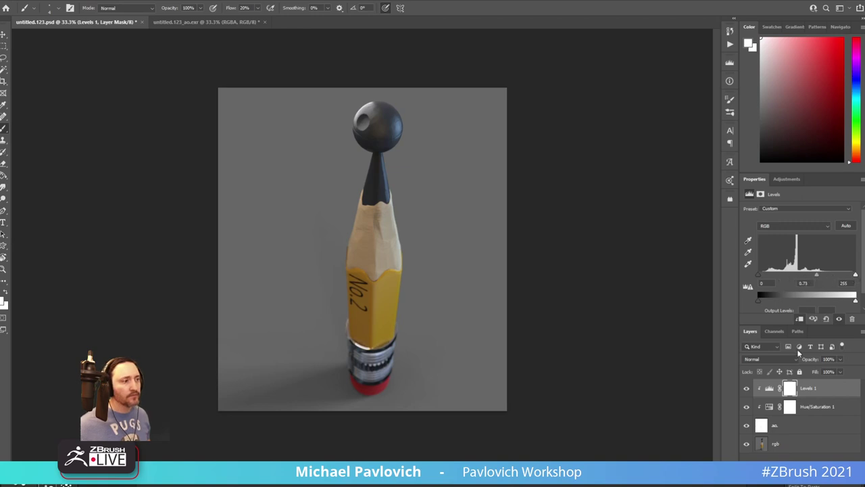
Add a white layer mask to the ao layer
left_click(790, 406)
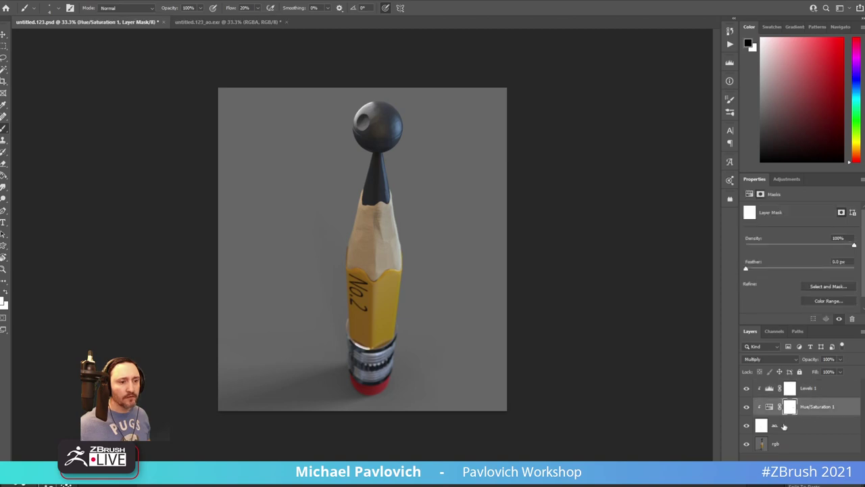
left_click(784, 426)
left_click(801, 472)
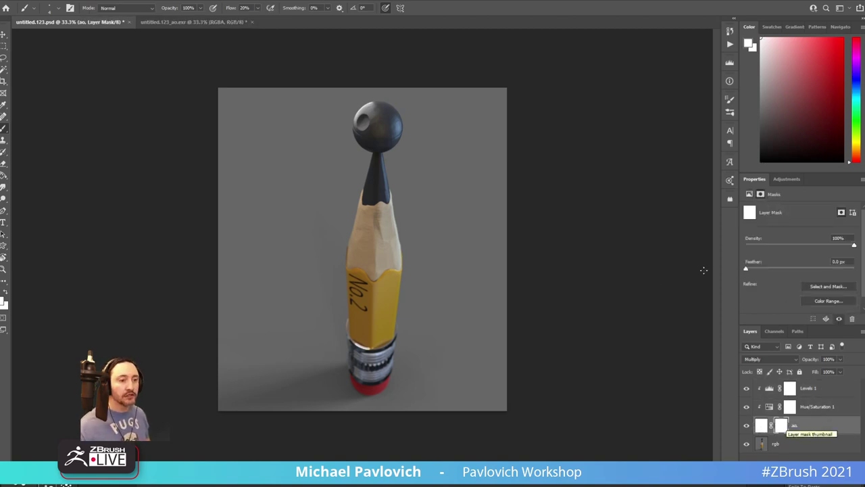
Choose the Hard Round brush, soften and enlarge it to about 165 px, and set its opacity and flow to 30%
right_click(562, 211)
left_click(535, 205)
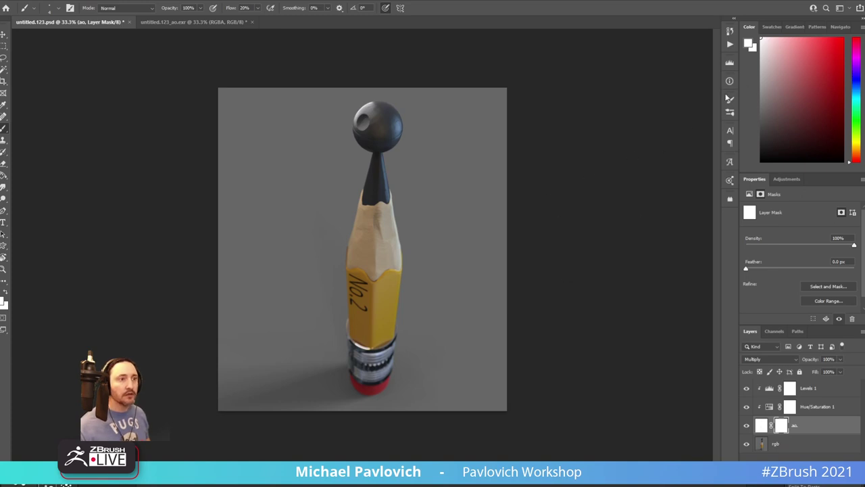
left_click(731, 113)
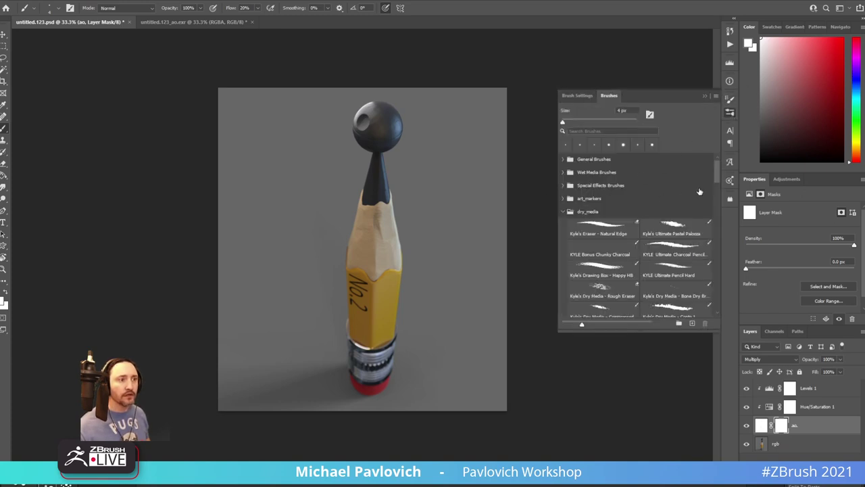
left_click(566, 159)
left_click(675, 175)
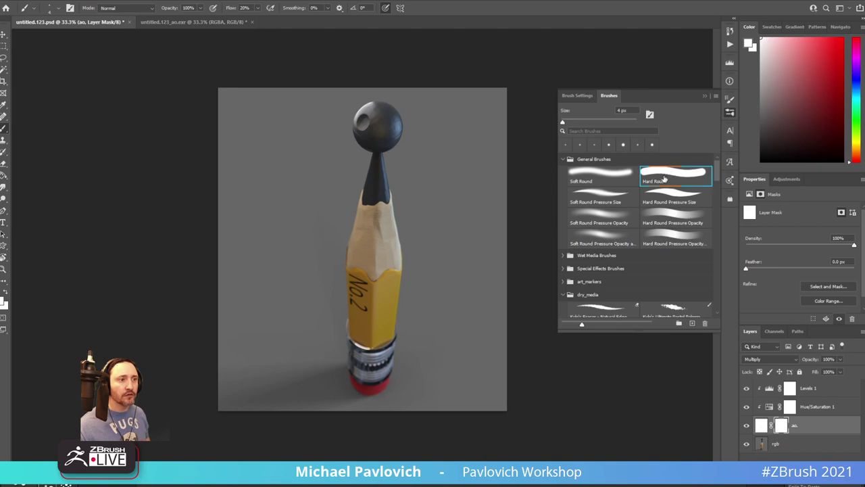
mouse_move(444, 192)
right_mouse_down("alt")
mouse_move(460, 199)
mouse_move(460, 148)
mouse_move(459, 254)
mouse_move(459, 73)
right_mouse_up("alt")
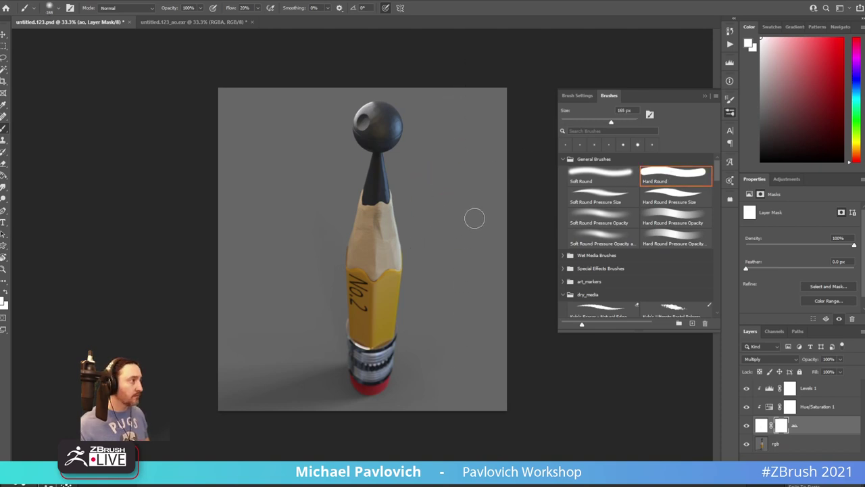
key("3")
key("shift+3")
Paint the ao layer mask around the top edge of the metal ferrule, using black to reduce the occlusion
left_click_drag(366, 346, 401, 342)
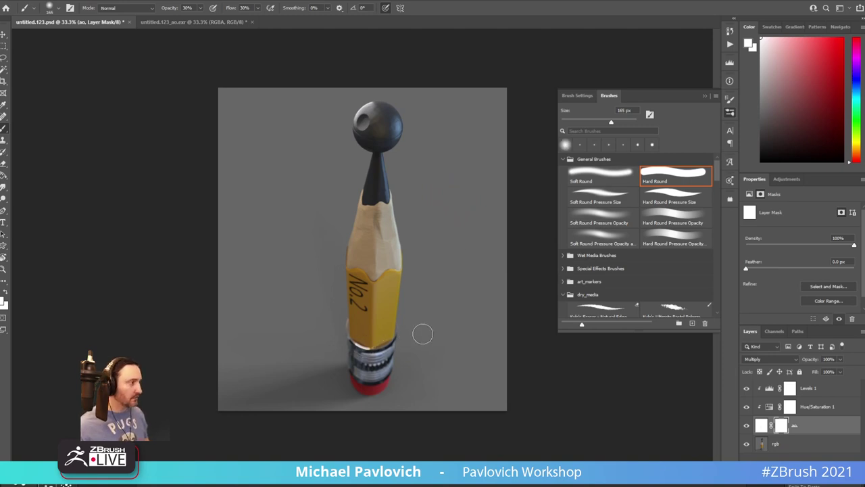
key("x")
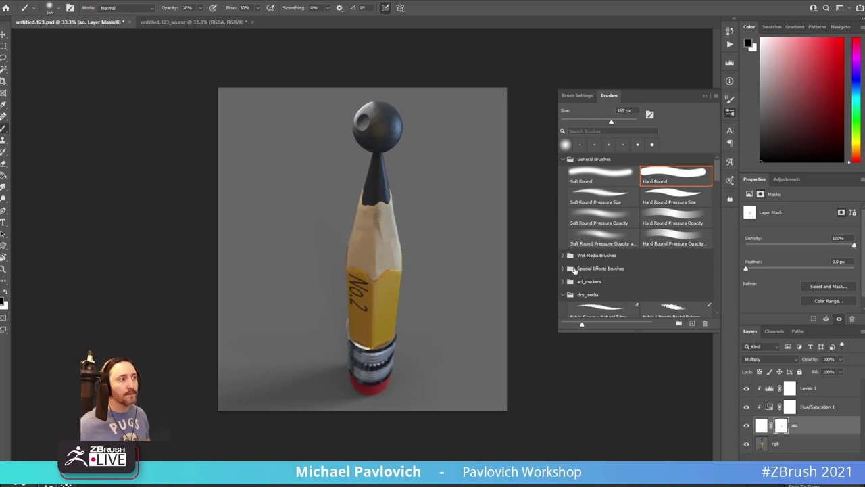
Close the brush settings and add a Curves adjustment layer above the Levels 1 layer
left_click(712, 96)
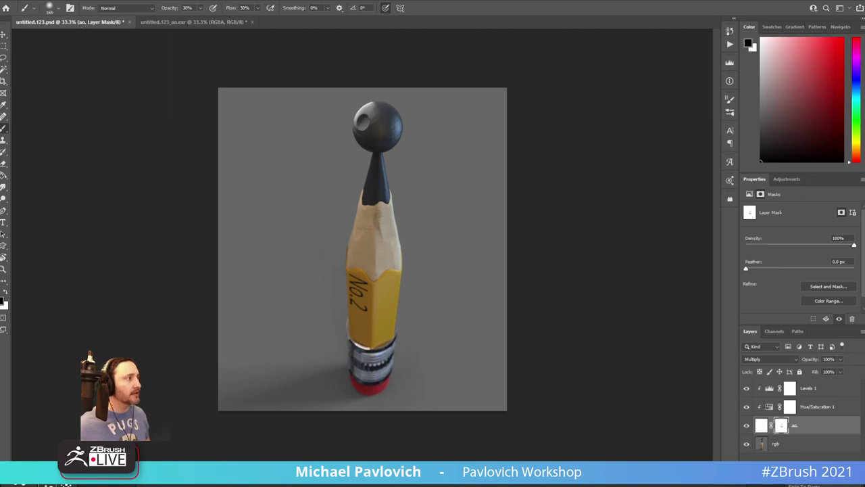
left_click(186, 0)
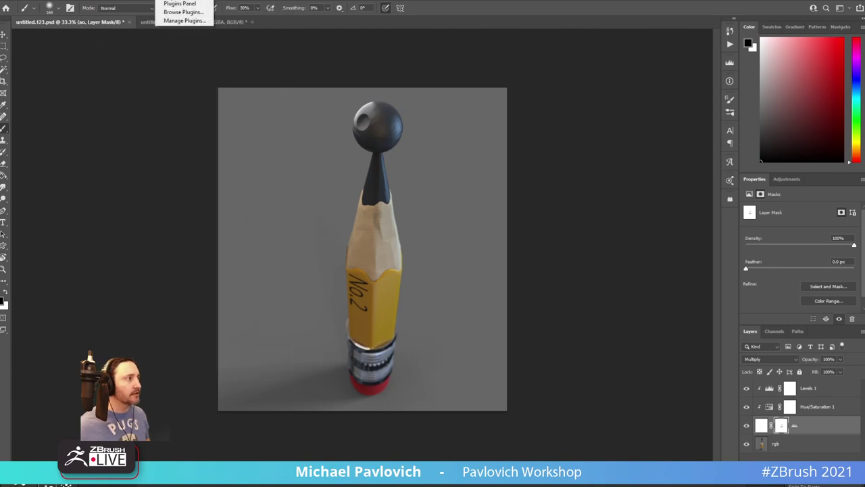
left_click(808, 391)
left_click(811, 390)
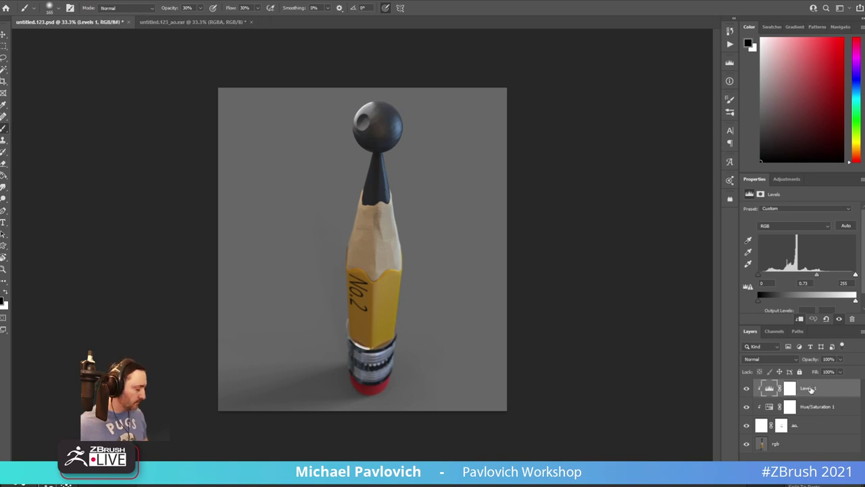
left_click(809, 475)
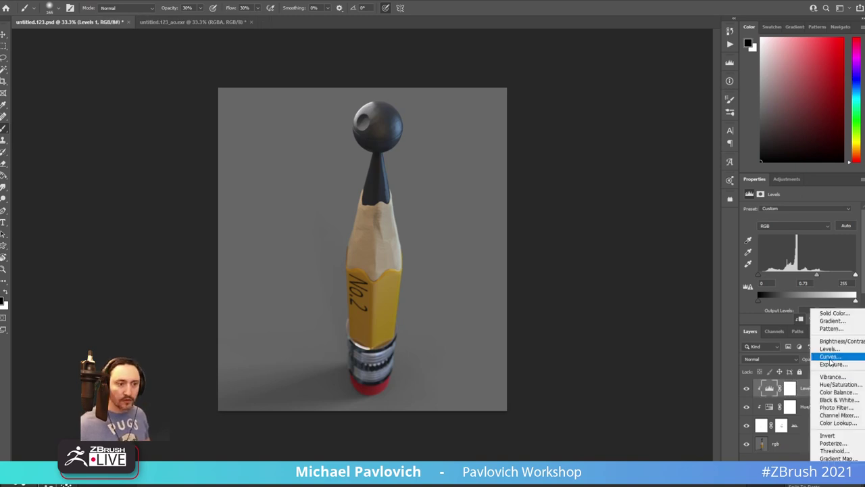
left_click(829, 356)
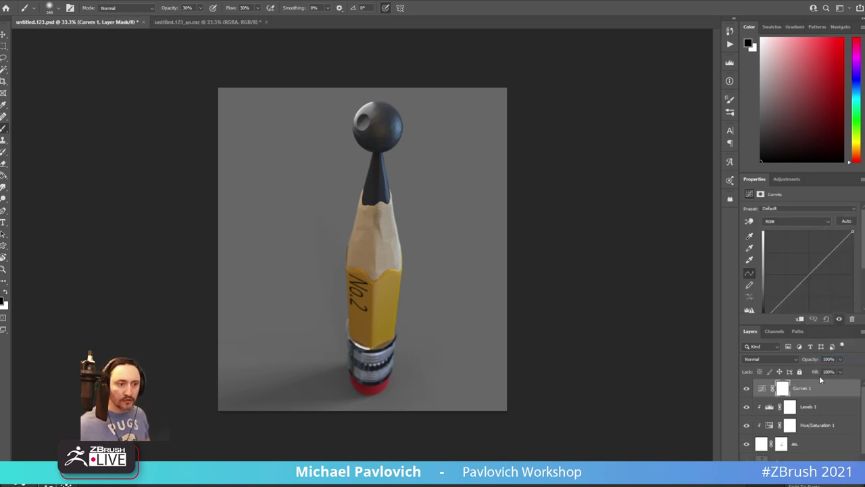
Shape the Curves 1 adjustment into a gentle S-curve with three points, lowering the shadows and raising the highlights for more contrast
left_click(787, 297)
left_click(808, 274)
left_click(831, 254)
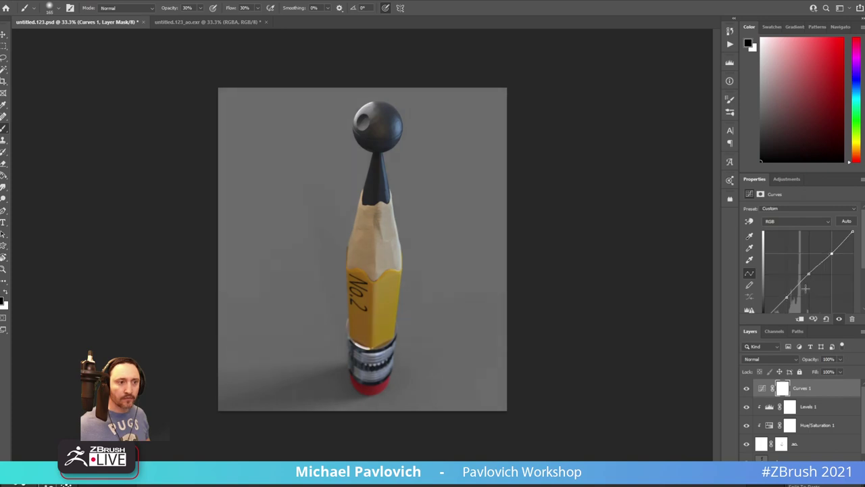
left_click_drag(787, 296, 786, 302)
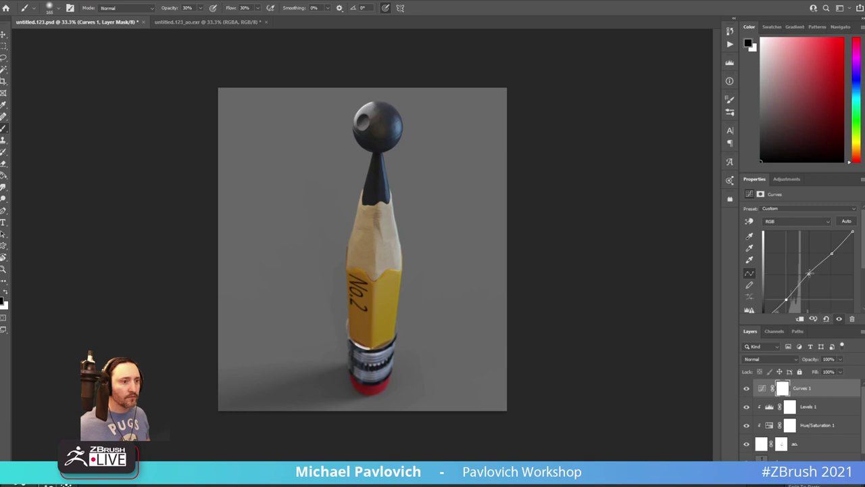
mouse_move(810, 273)
left_mouse_down()
mouse_move(830, 247)
mouse_move(830, 272)
mouse_move(835, 248)
left_mouse_up()
Stamp all visible layers into a new merged layer above Curves 1
left_click(826, 393)
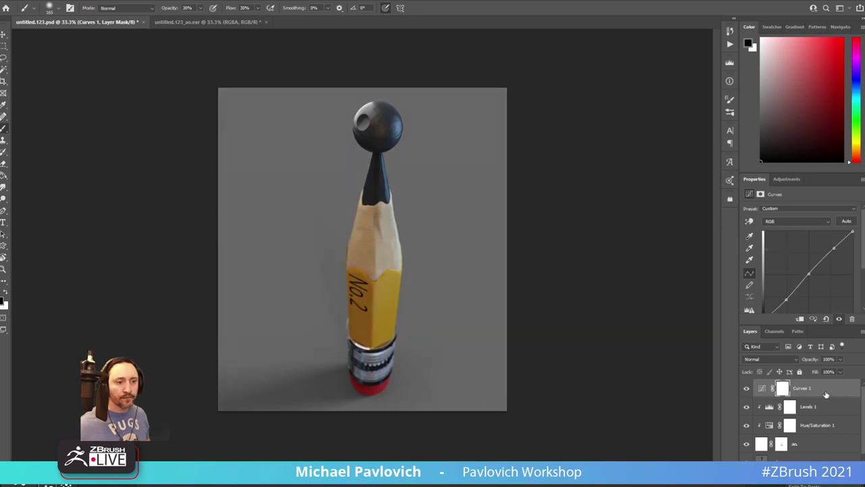
key("ctrl+shift+alt+e")
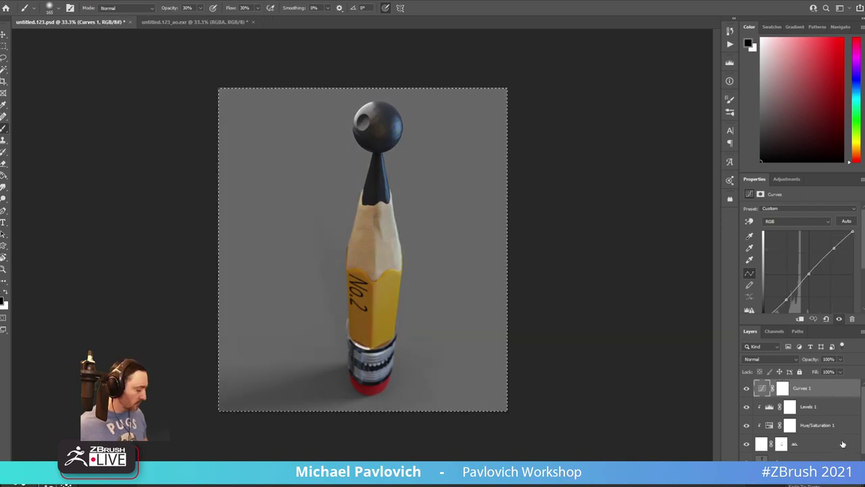
Check the acquired plugins and the marketplace's Photoshop plugins, and close the Creative Cloud window each time
left_click(169, 2)
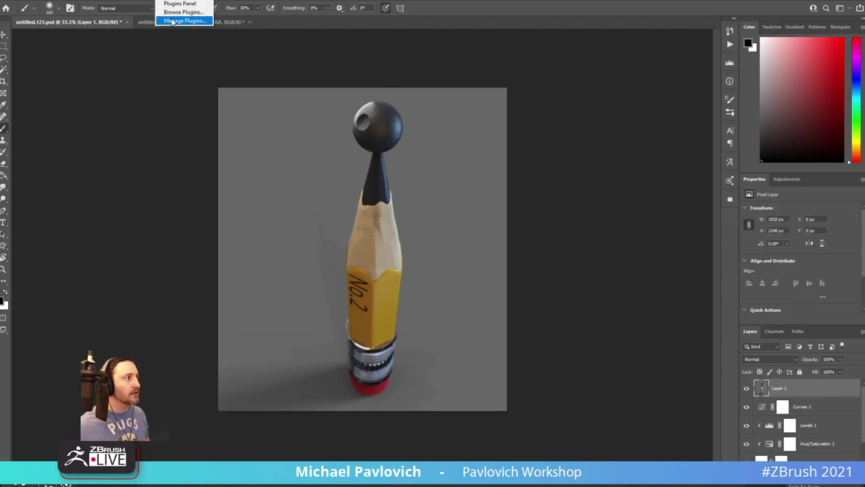
left_click(173, 21)
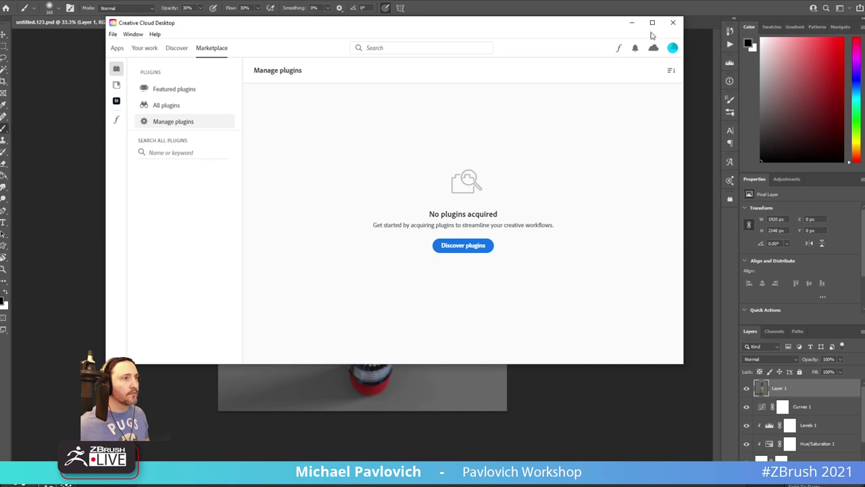
left_click(676, 21)
left_click(169, 2)
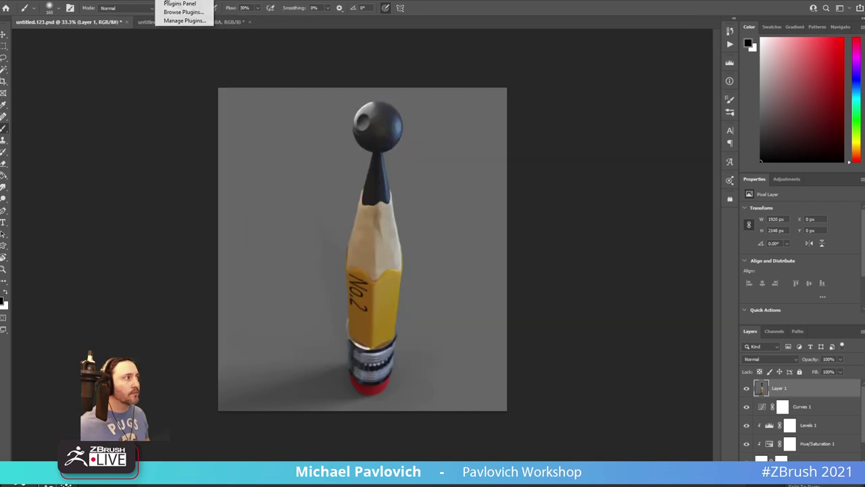
left_click(171, 13)
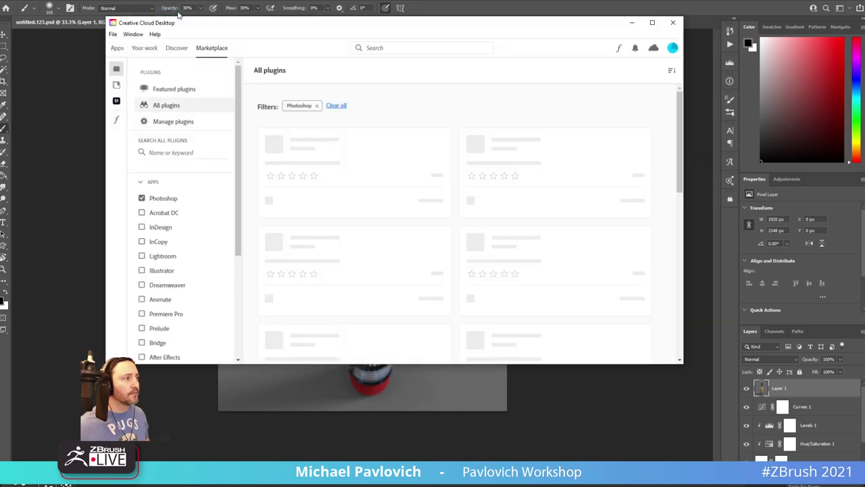
left_click(673, 22)
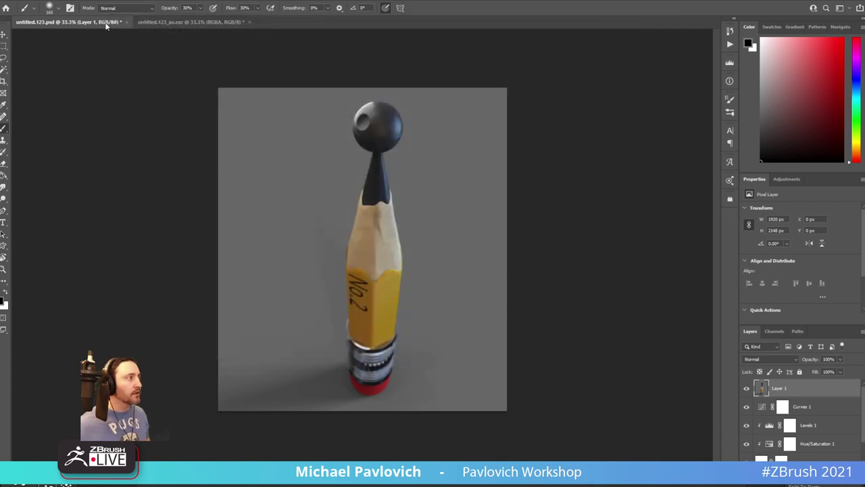
Save the layered pencil composite as Pencil.psd
left_click(7, 2)
left_click(28, 105)
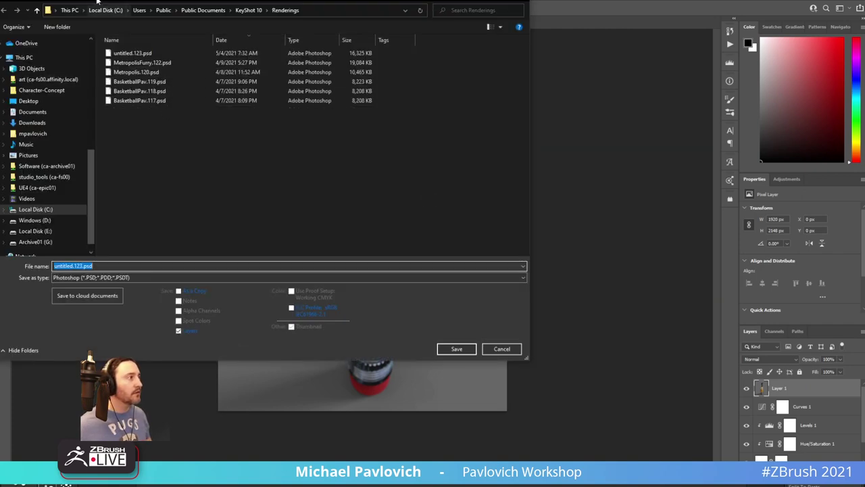
key("Escape")
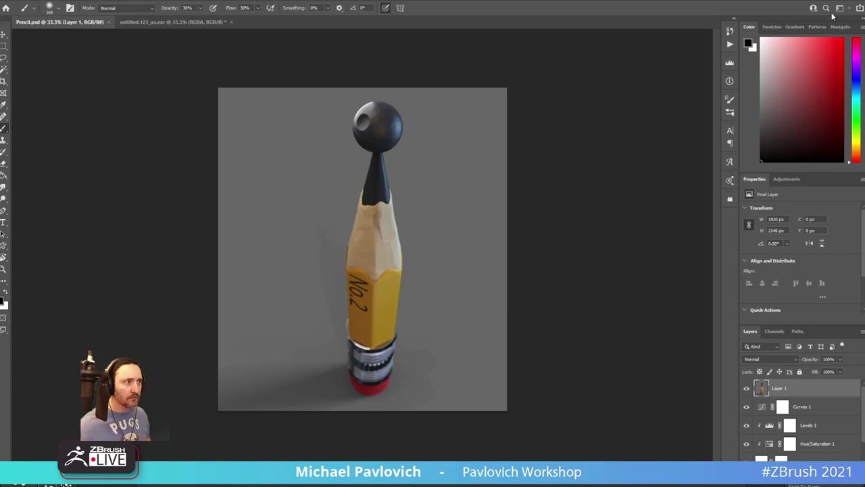
Quit Photoshop without saving untitled.123_ao.exr and switch to ZBrush
key("ctrl+q")
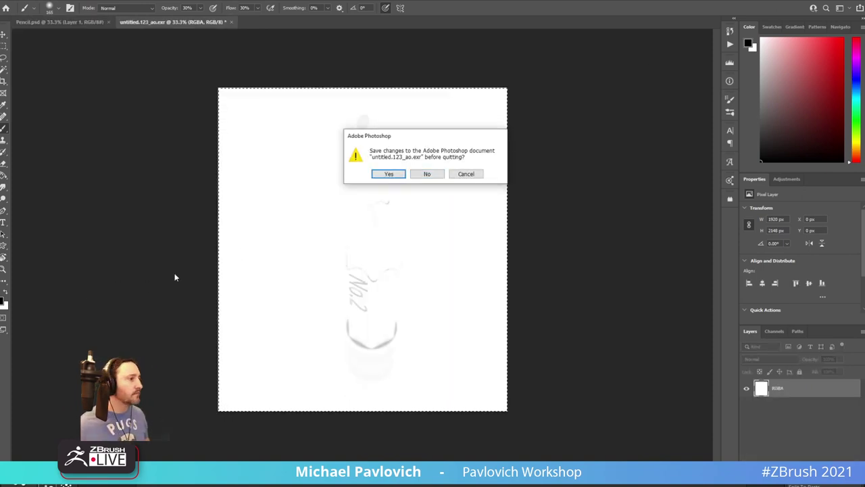
left_click(436, 174)
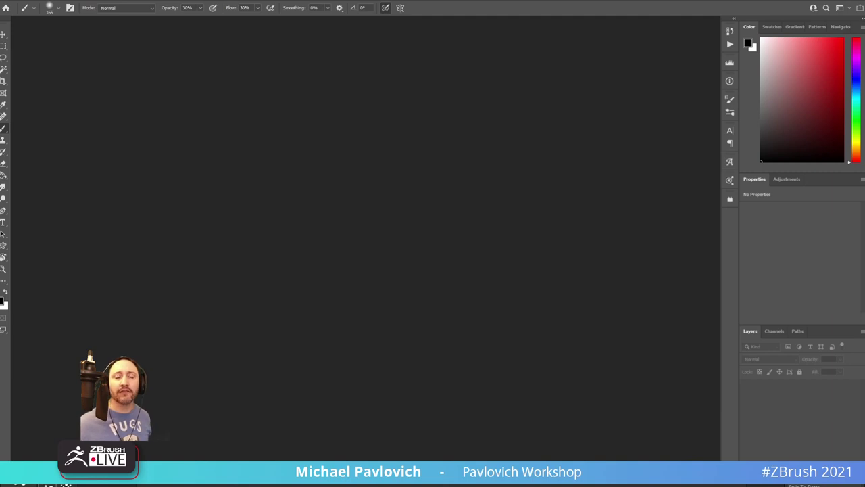
left_click(238, 481)
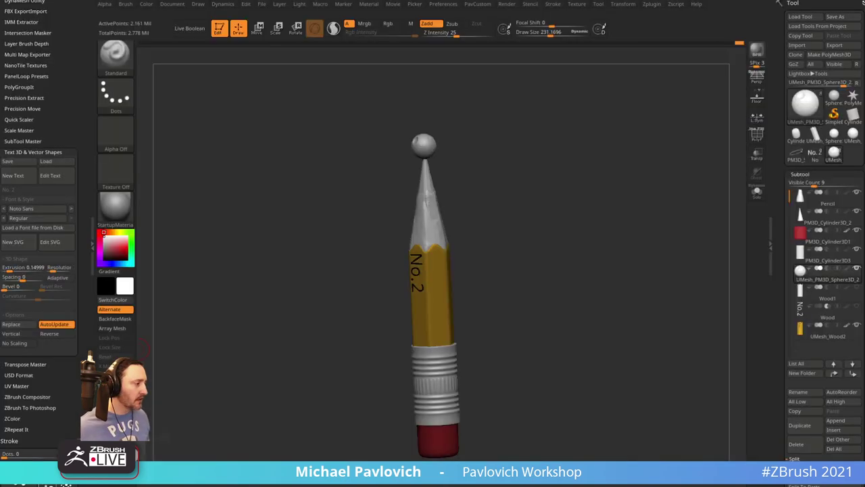
Load the armored robot ZTool and make its muscle cable subtool active
left_click(814, 18)
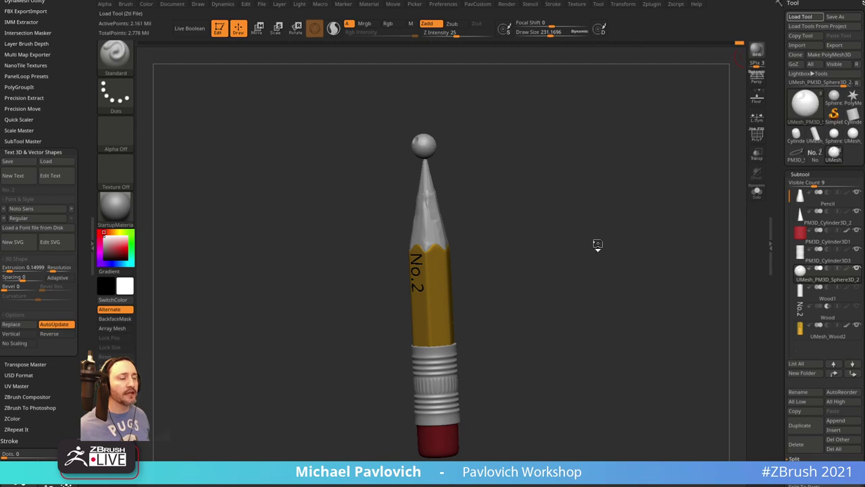
mouse_move(614, 242)
left_mouse_down()
mouse_move(578, 256)
mouse_move(668, 317)
mouse_move(707, 185)
mouse_move(595, 191)
mouse_move(644, 177)
left_mouse_up()
key("s")
left_click_drag(494, 202, 488, 201)
left_click(476, 183, "alt")
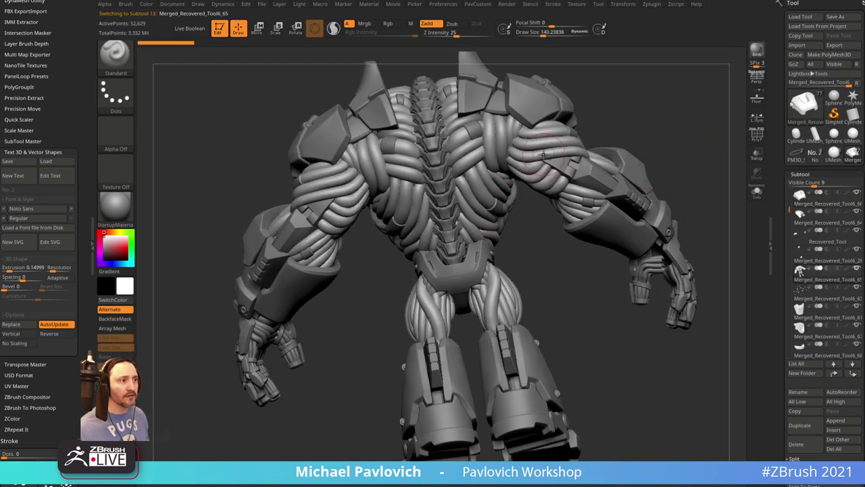
Isolate the muscle cable subtool to inspect it, and show the whole robot again from the front
left_click_drag(651, 132, 736, 116)
left_click(759, 196)
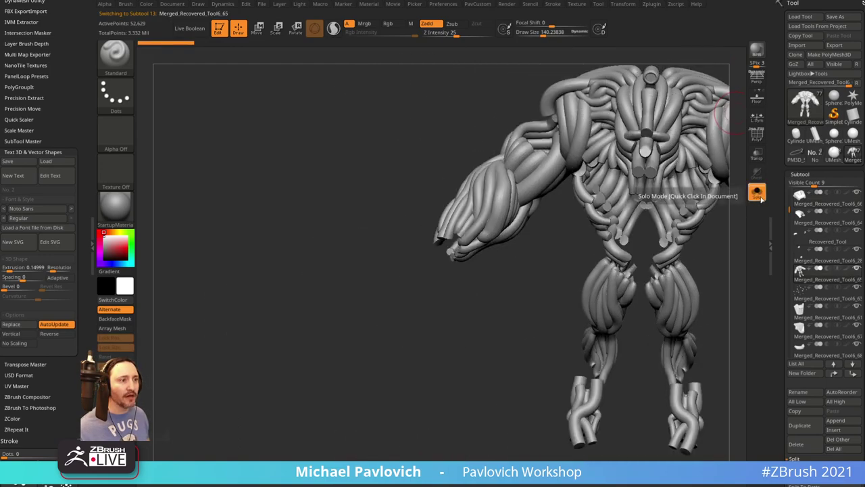
left_click(760, 198)
left_click_drag(724, 253, 576, 286, "alt")
mouse_move(576, 320)
left_mouse_down()
mouse_move(639, 280)
mouse_move(614, 281)
mouse_move(621, 273)
mouse_move(710, 219)
mouse_move(691, 205)
mouse_move(611, 221)
mouse_move(604, 201)
mouse_move(613, 227)
mouse_move(686, 193)
mouse_move(650, 208)
mouse_move(669, 213)
left_mouse_up()
key("s")
left_click(612, 221)
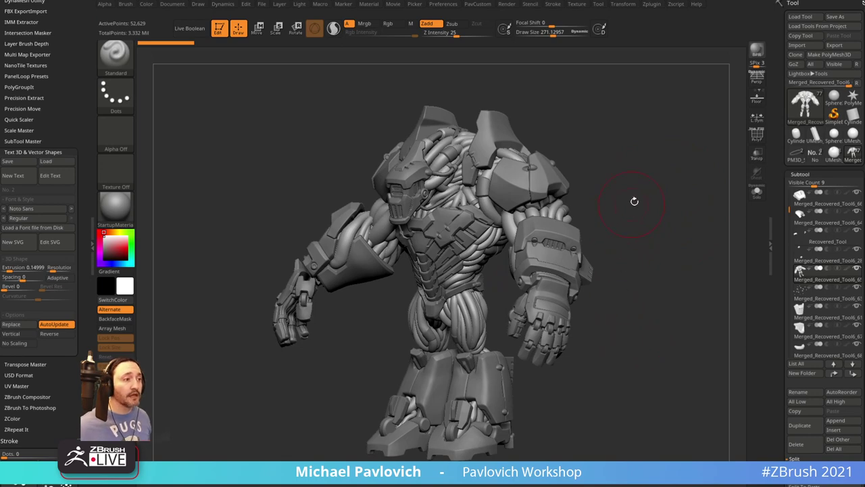
Turn on perspective and the polyframe display for the robot's muscle cables
left_click(757, 136)
left_click(754, 142)
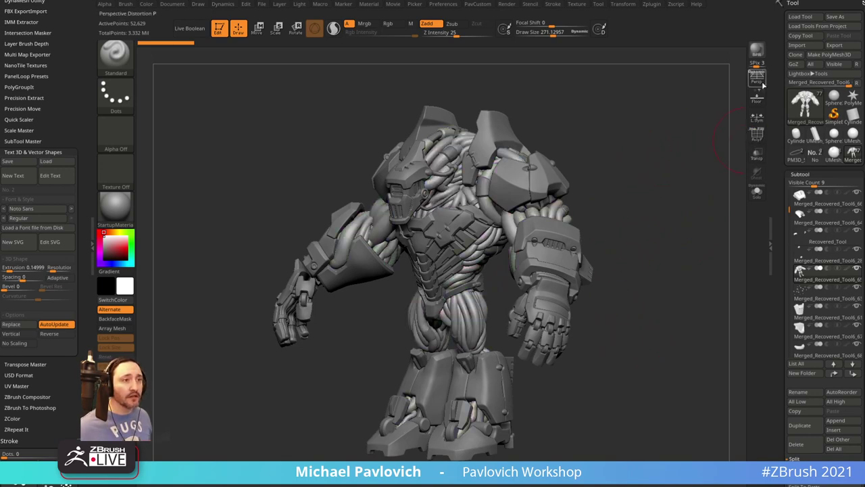
left_click(762, 84)
mouse_move(692, 137)
left_mouse_down()
mouse_move(751, 139)
mouse_move(680, 134)
mouse_move(645, 115)
mouse_move(618, 132)
left_mouse_up()
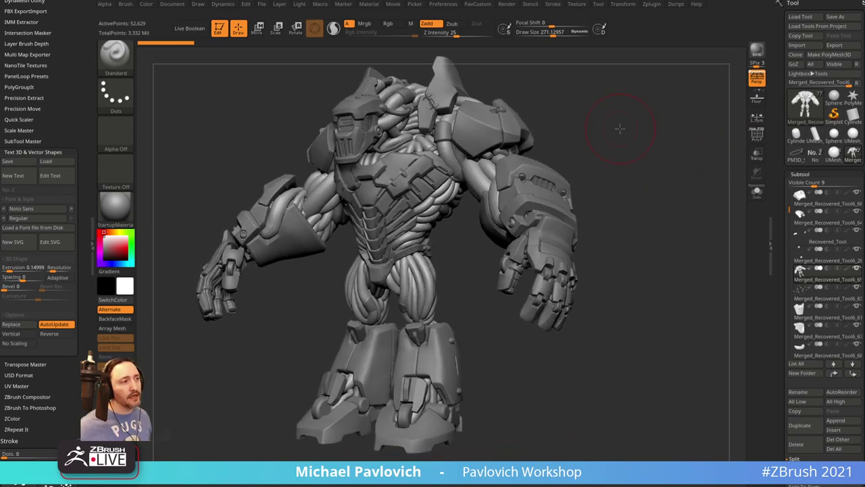
left_click_drag(545, 131, 638, 178)
left_click(757, 135)
left_click_drag(564, 200, 477, 205)
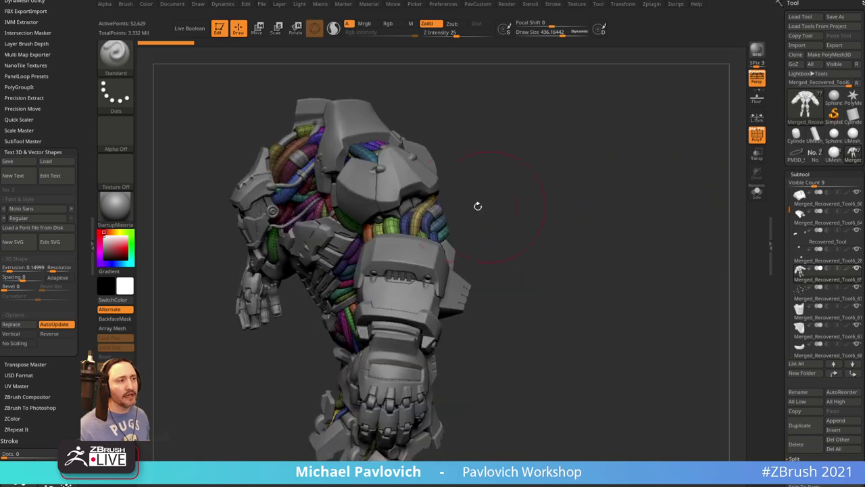
Examine the polygrouped muscle cables around the robot's chest, arms and back, and turn off the polyframe display
key("s")
left_click(425, 194)
mouse_move(425, 194)
left_mouse_down()
mouse_move(493, 188)
mouse_move(485, 193)
left_mouse_up()
key("s")
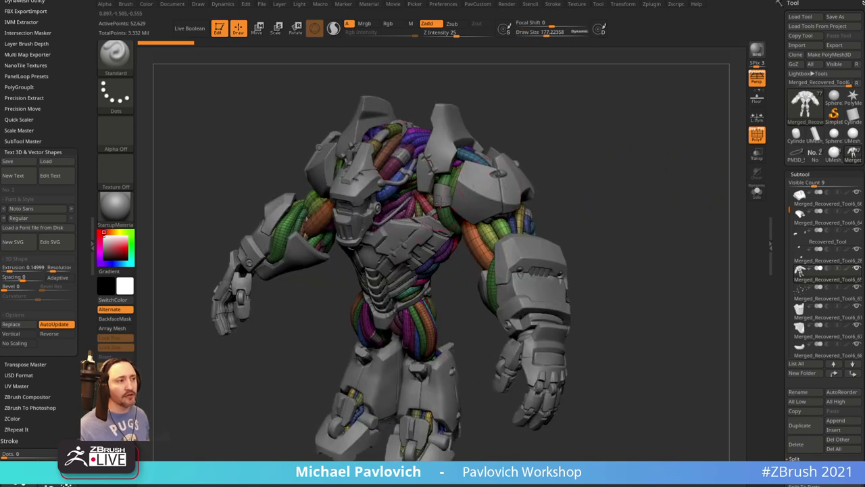
key("[")
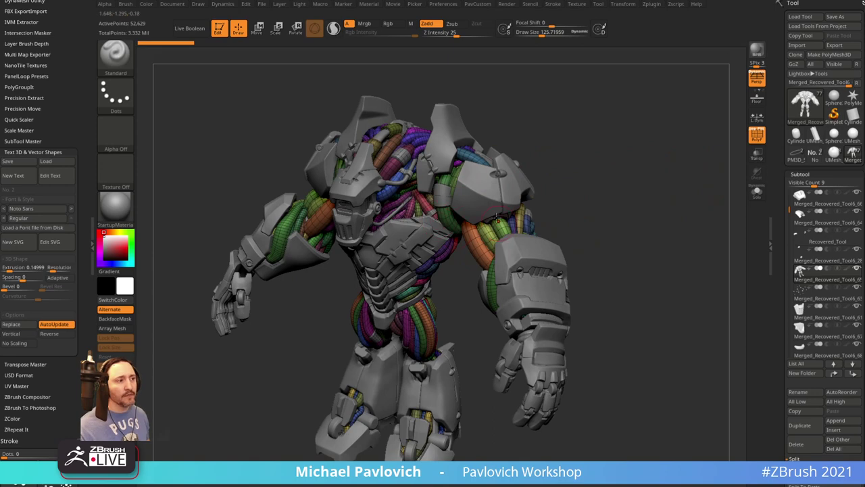
left_click_drag(564, 213, 433, 236)
left_click_drag(559, 158, 336, 219)
mouse_move(537, 142)
left_mouse_down("alt")
mouse_move(554, 170)
mouse_move(490, 196)
left_mouse_up("alt")
key("s")
left_click(427, 220)
left_click_drag(513, 140, 532, 174, "alt")
mouse_move(532, 174)
right_mouse_down()
mouse_move(452, 219)
mouse_move(572, 154)
mouse_move(549, 162)
mouse_move(534, 128)
mouse_move(538, 167)
mouse_move(424, 213)
right_mouse_up()
right_click_drag(536, 200, 470, 216)
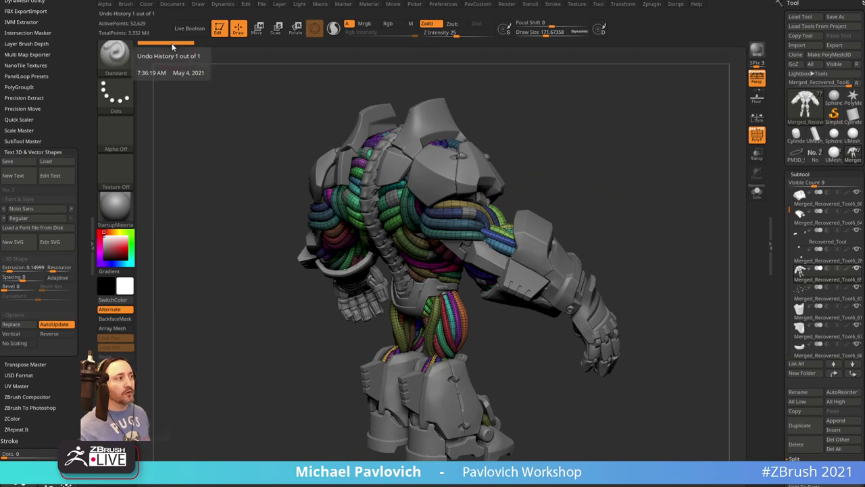
right_click_drag(547, 166, 503, 168)
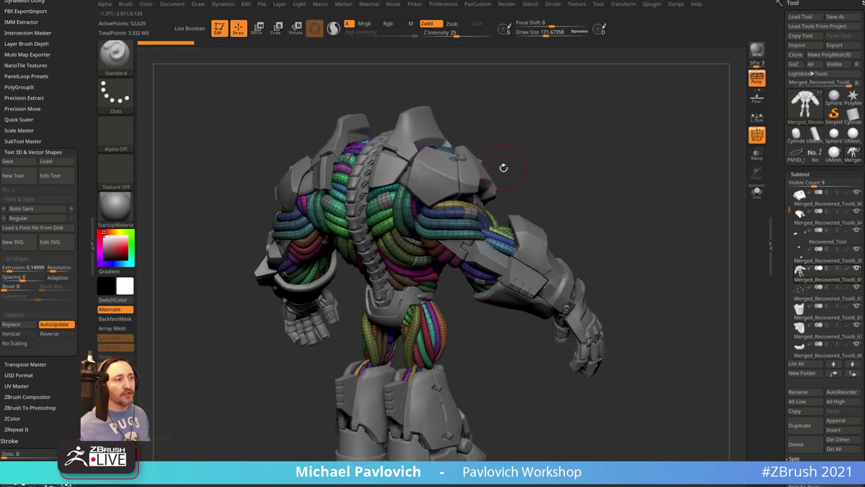
right_click_drag(574, 150, 486, 236)
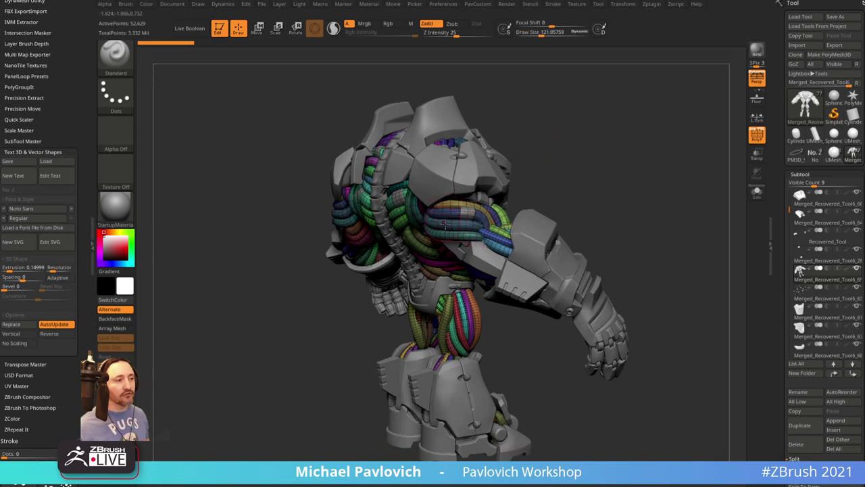
right_click_drag(575, 196, 692, 153)
key("shift+f")
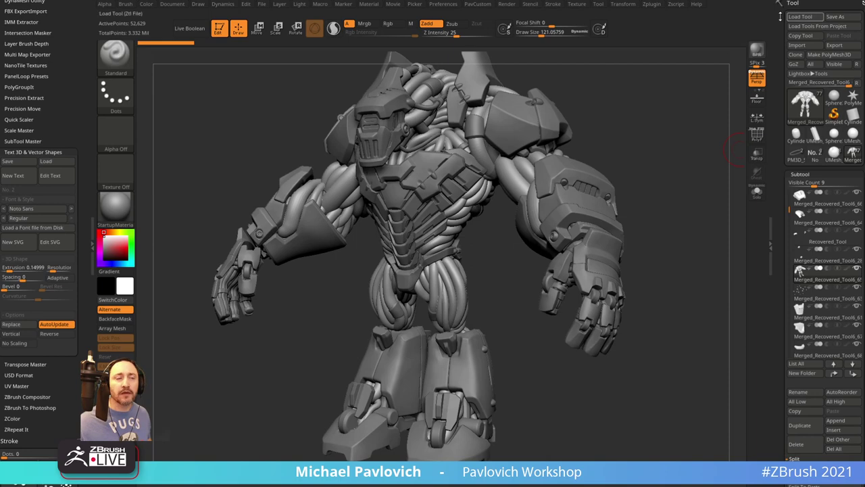
Expand the DynaMesh Utility options and dock the Zplugin palette in the side tray
left_click(653, 6)
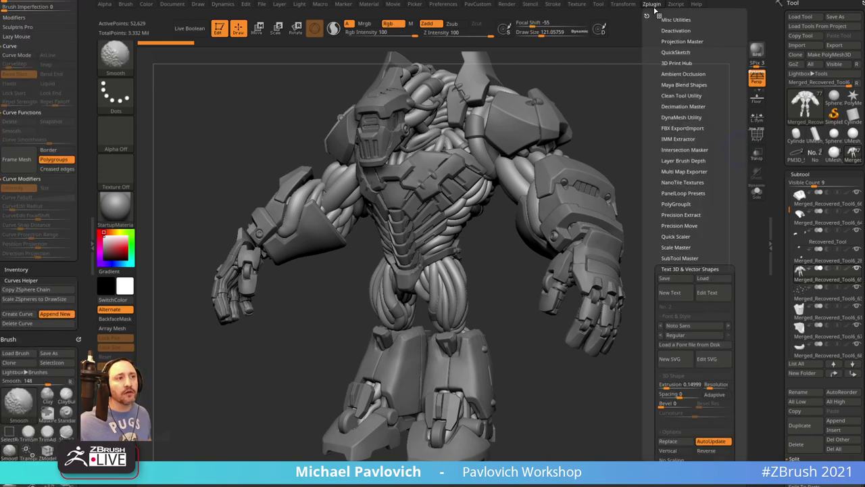
left_click(681, 117)
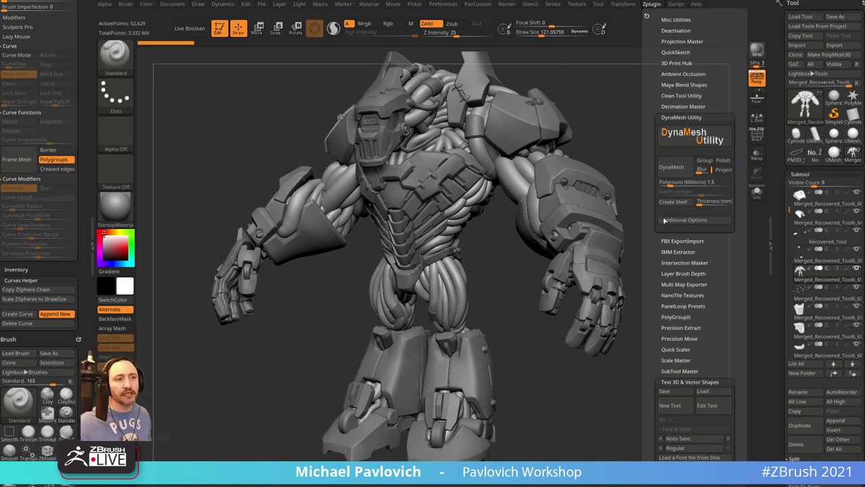
left_click(647, 16)
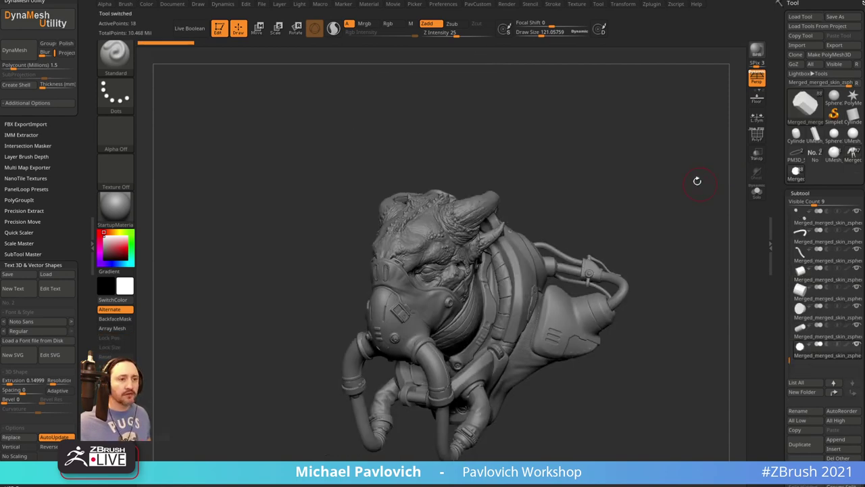
Inspect the masked creature bust up close, and delete all subtools of that tool
mouse_move(661, 172)
left_mouse_down()
mouse_move(686, 190)
mouse_move(682, 155)
mouse_move(697, 161)
mouse_move(672, 168)
mouse_move(694, 125)
mouse_move(681, 128)
left_mouse_up()
key("s")
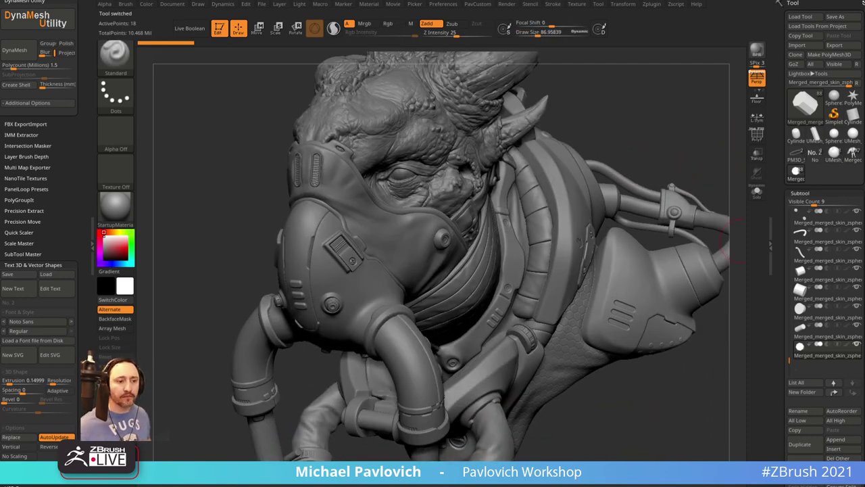
left_click(835, 468)
key("Return")
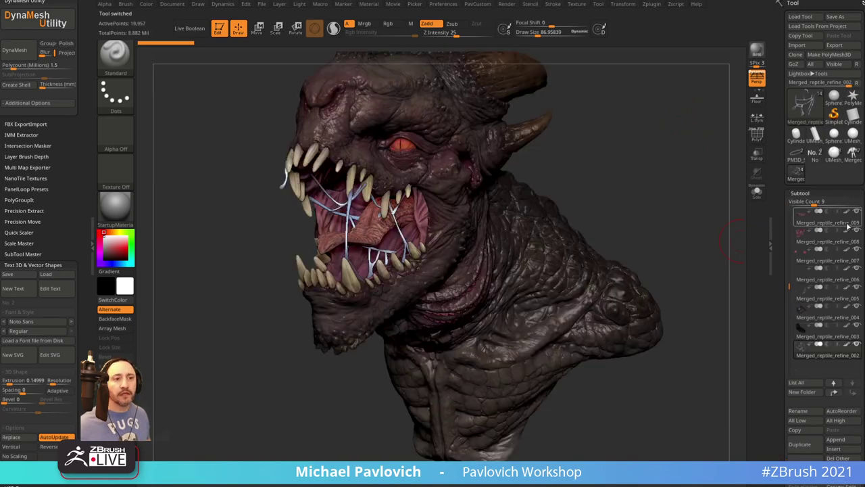
Turn off polypaint on all the reptile's subtools and examine its teeth, tongue and saliva strands from the side
left_click(848, 213, "shift")
left_click_drag(566, 196, 633, 246)
left_click_drag(633, 247, 600, 239)
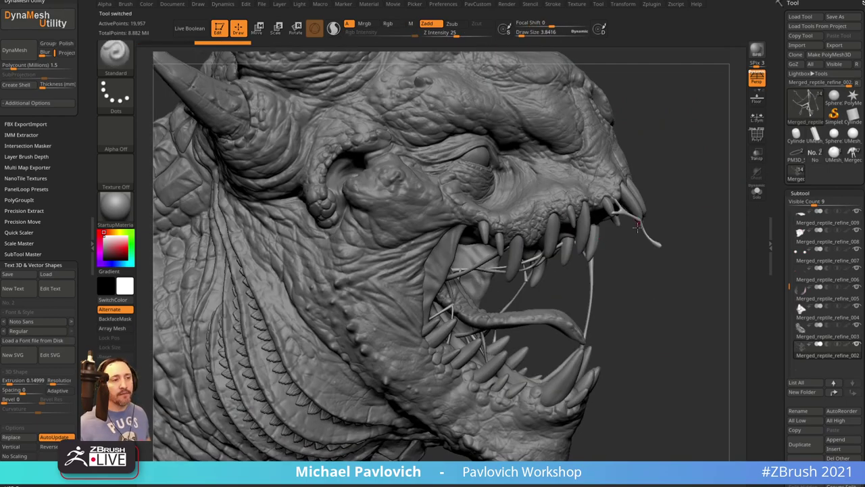
left_click_drag(638, 304, 626, 268)
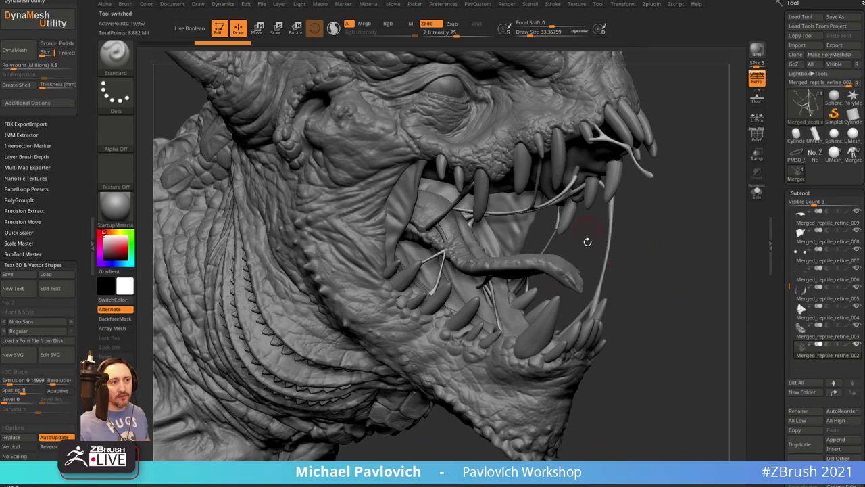
Turn the reptile bust around to its other side and select the Merged_reptile_refine_003 subtool
mouse_move(676, 227)
left_mouse_down()
mouse_move(625, 228)
mouse_move(630, 208)
mouse_move(663, 212)
mouse_move(642, 176)
mouse_move(649, 194)
mouse_move(639, 219)
left_mouse_up()
left_click(823, 341)
left_click(823, 336)
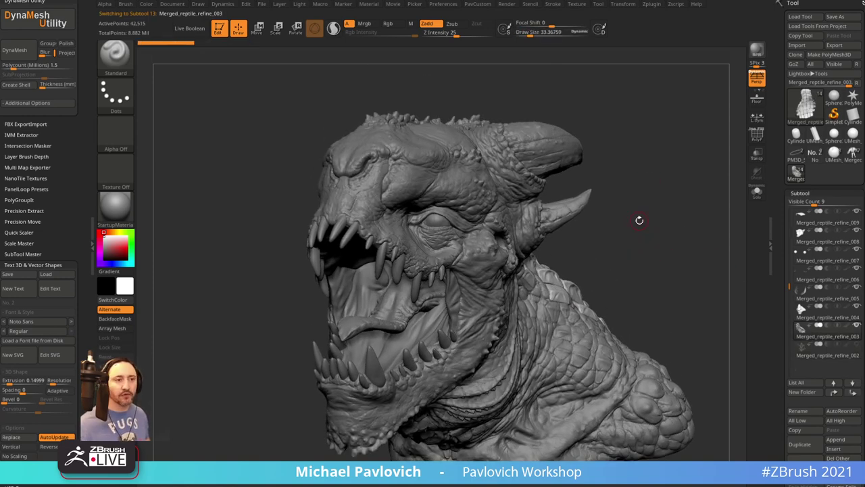
Switch to the merged robot tool and delete all of its subtools
left_click(851, 153)
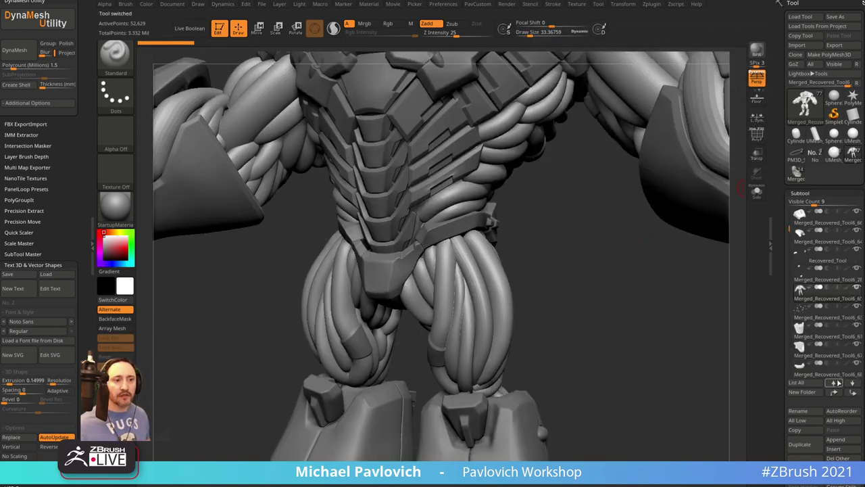
left_click(838, 467)
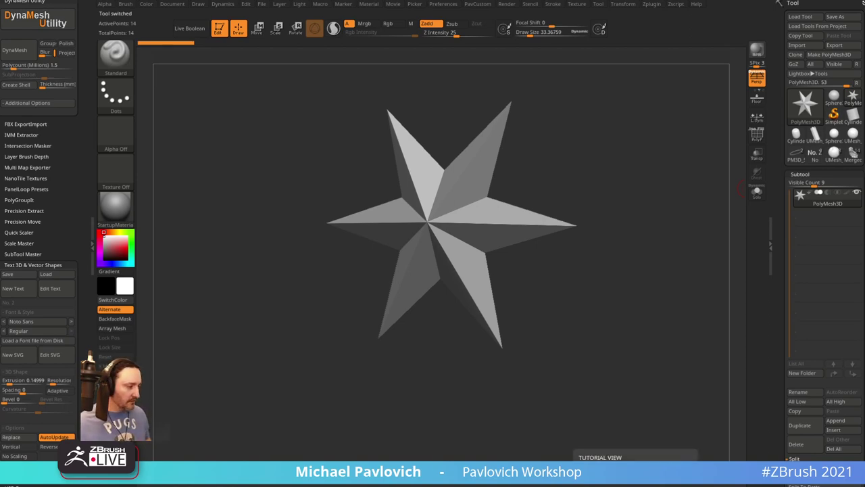
Switch to the web browser, open the YouTube channel's Livestream Full Episodes playlist and look through its videos
left_click_drag(406, 132, 351, 35)
scroll(453, 342, "down", 4)
scroll(484, 314, "up", 4)
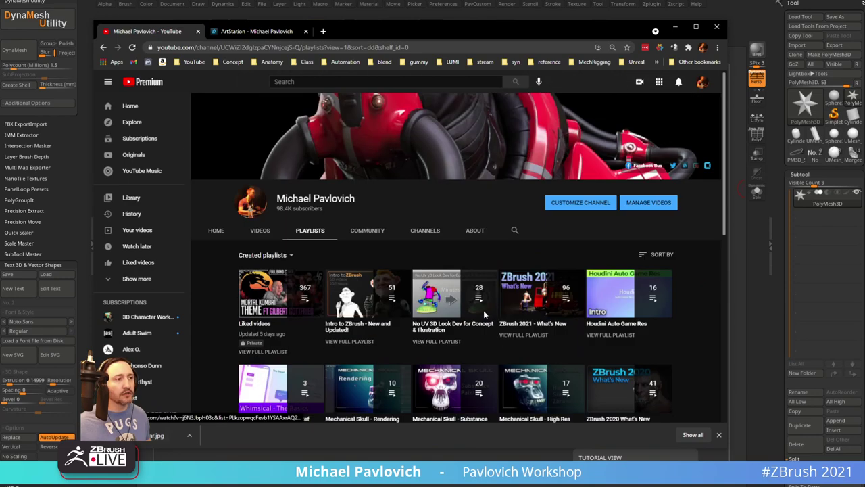
scroll(332, 231, "down", 5)
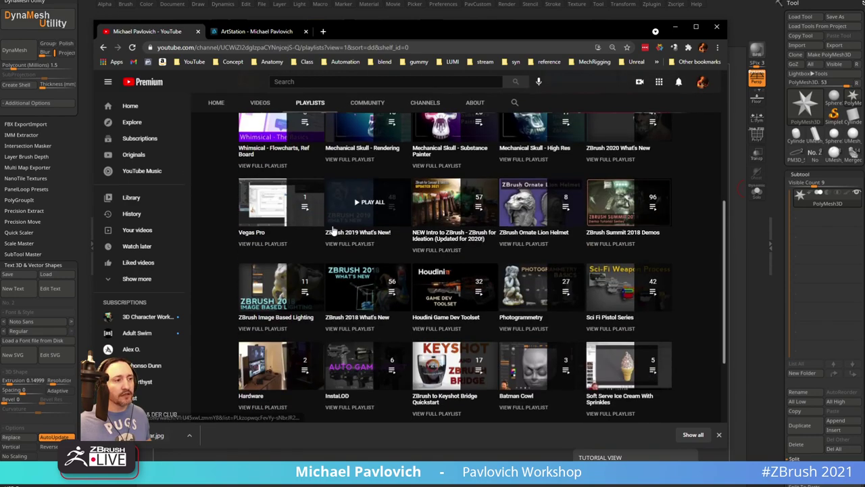
scroll(333, 231, "down", 3)
left_click(540, 312)
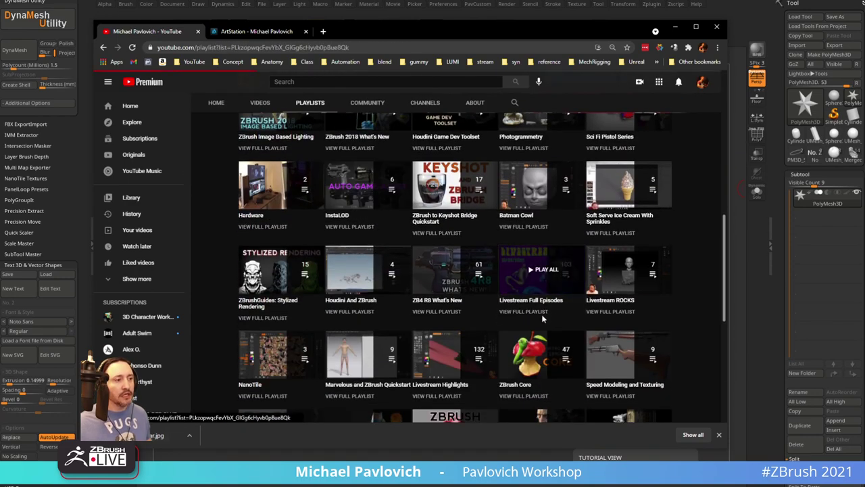
scroll(520, 227, "down", 5)
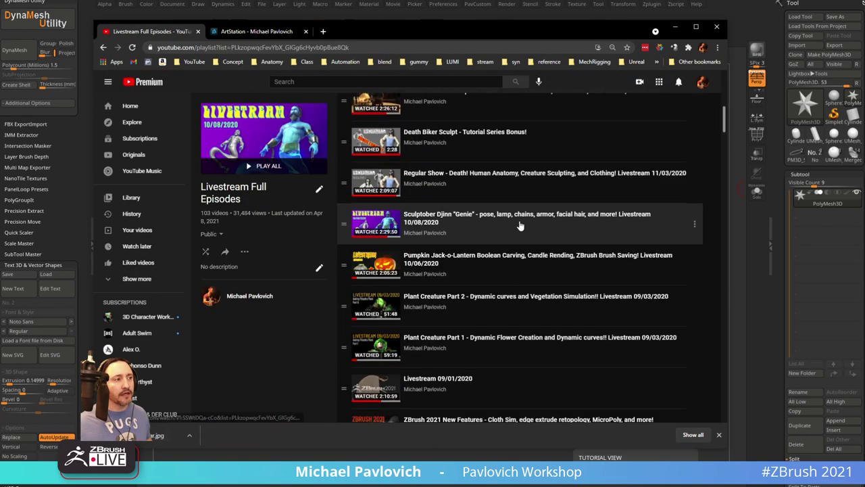
scroll(522, 237, "up", 5)
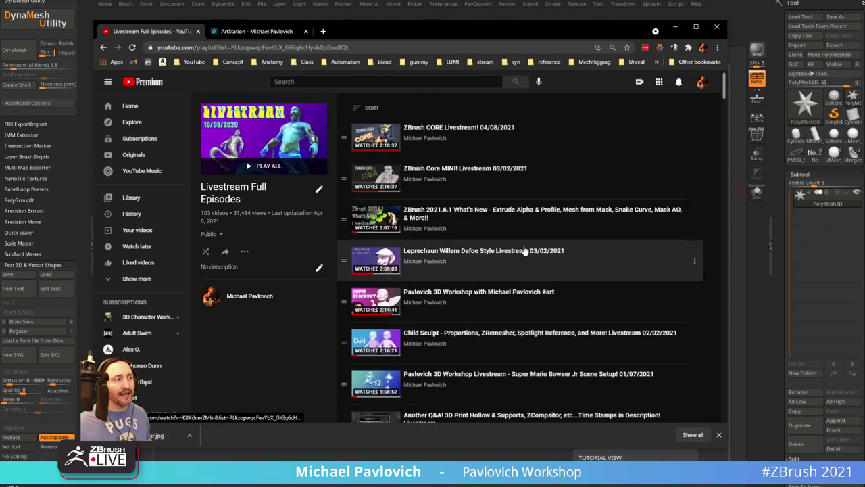
Open the bookmarked Pixologic ZBrush workshop playlist from the stream bookmarks in a new browser tab
left_click(323, 31)
left_click(516, 62)
mouse_move(483, 62)
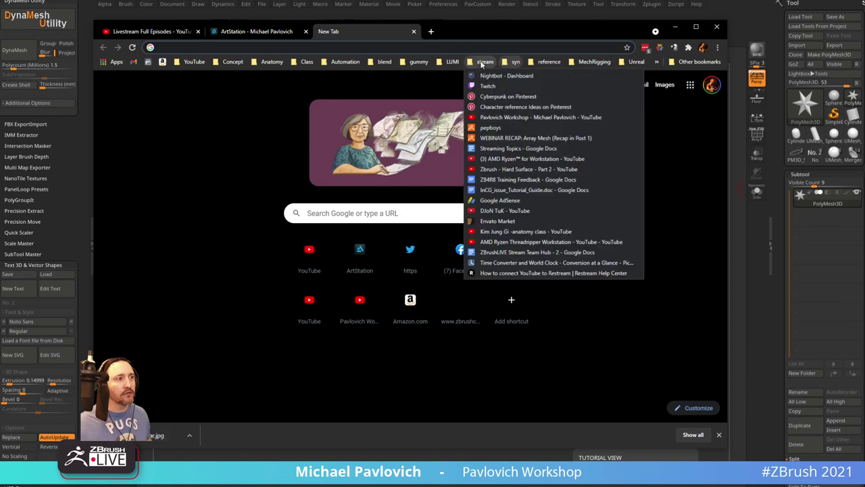
left_click(482, 117)
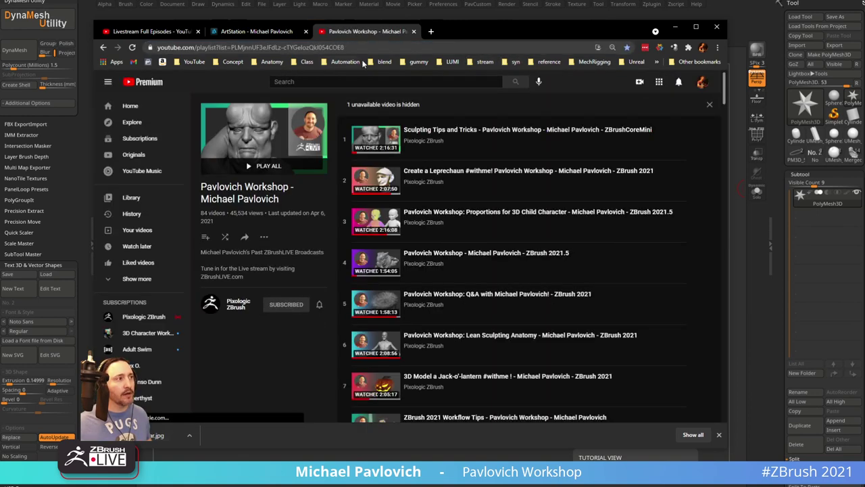
Copy the web addresses of the workshop playlist and the Livestream Full Episodes playlist
left_click(362, 48)
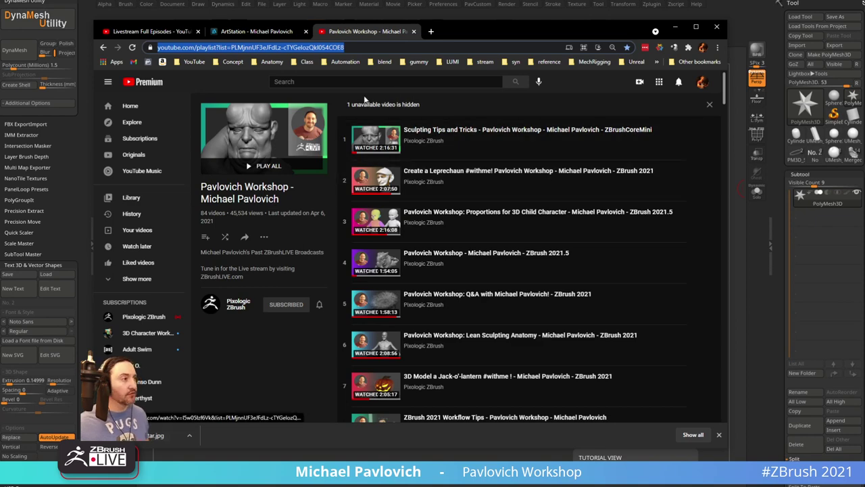
key("alt+Tab")
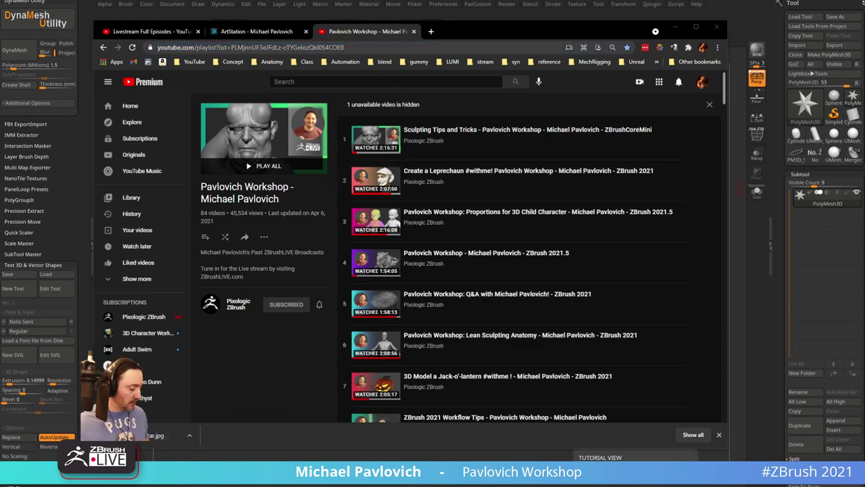
left_click(163, 32)
left_click(237, 52)
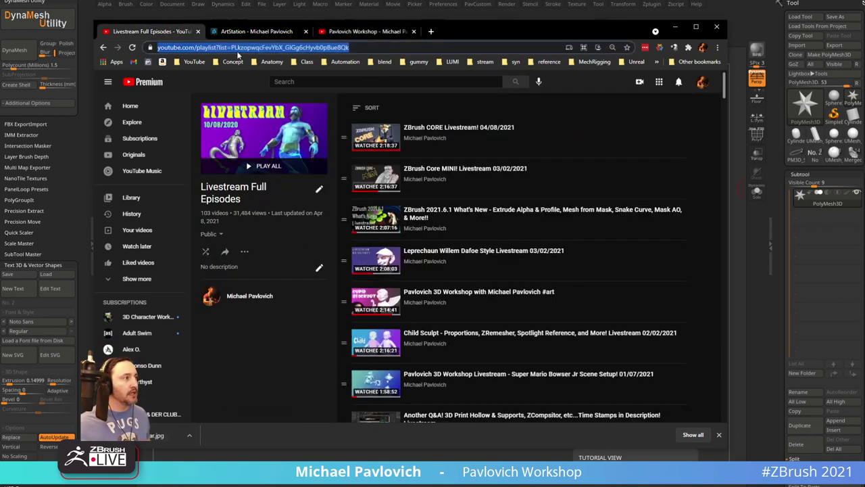
key("alt+Tab")
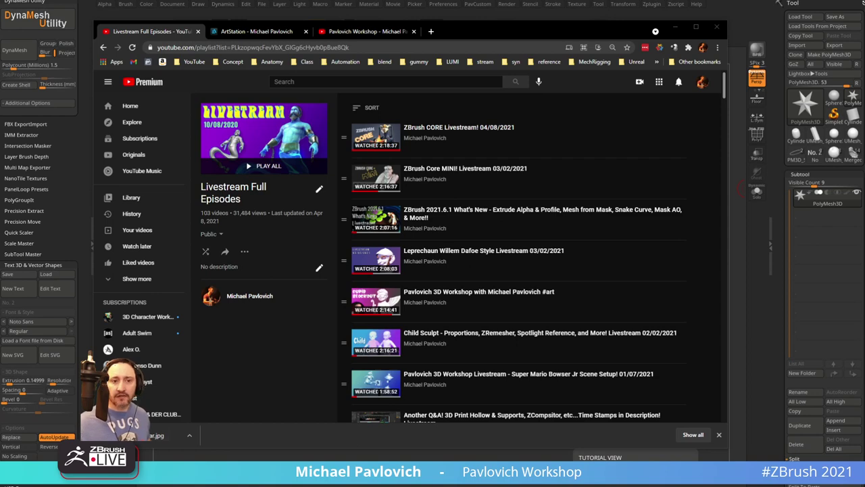
Go back to the channel's playlists overview and reopen the Livestream Full Episodes playlist
left_click_drag(481, 34, 514, 485)
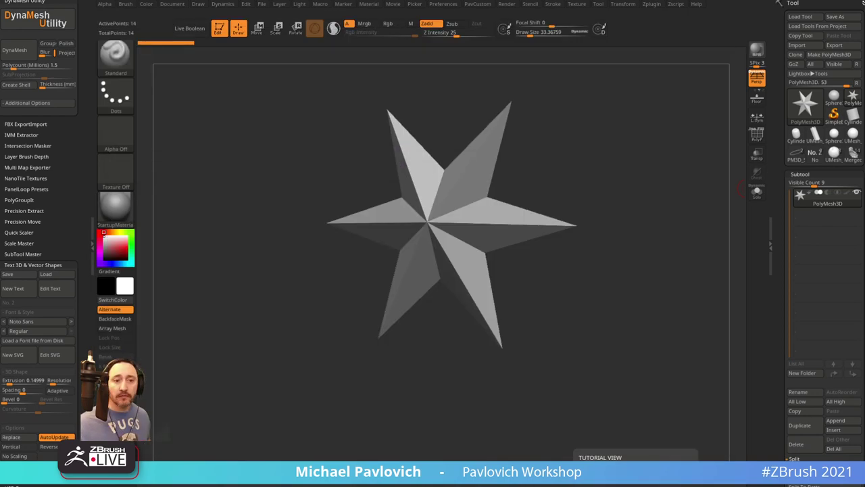
key("alt+Tab")
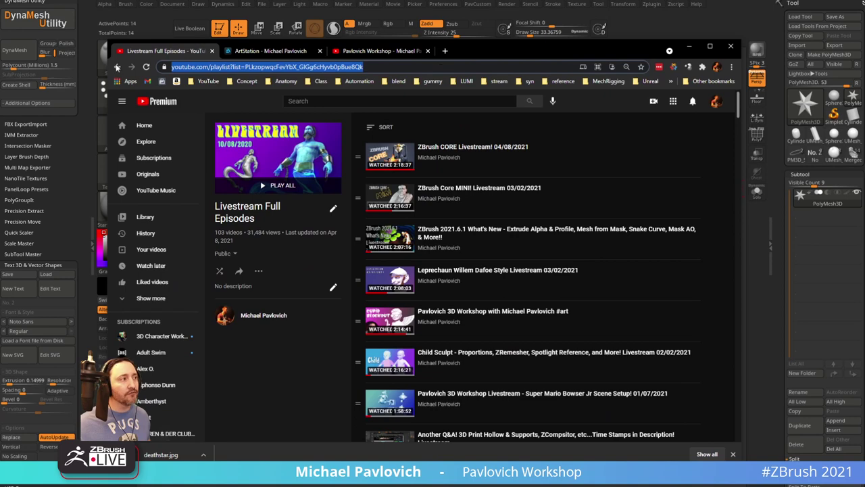
left_click(117, 67)
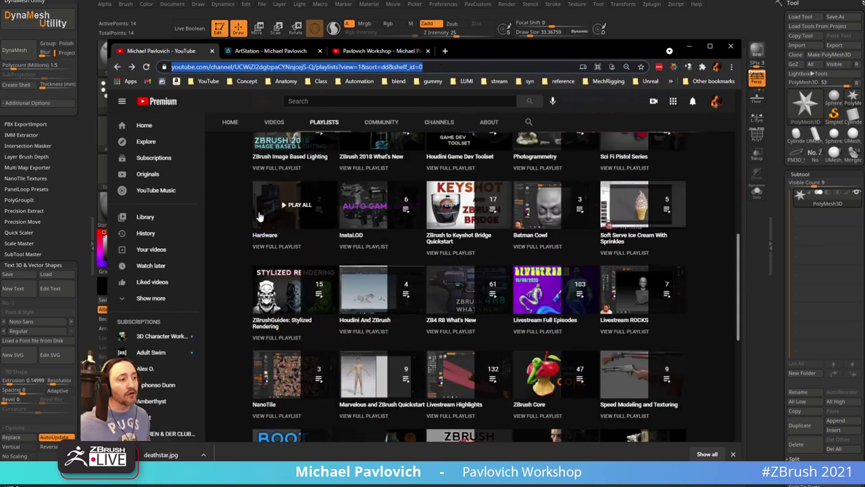
left_click(551, 331)
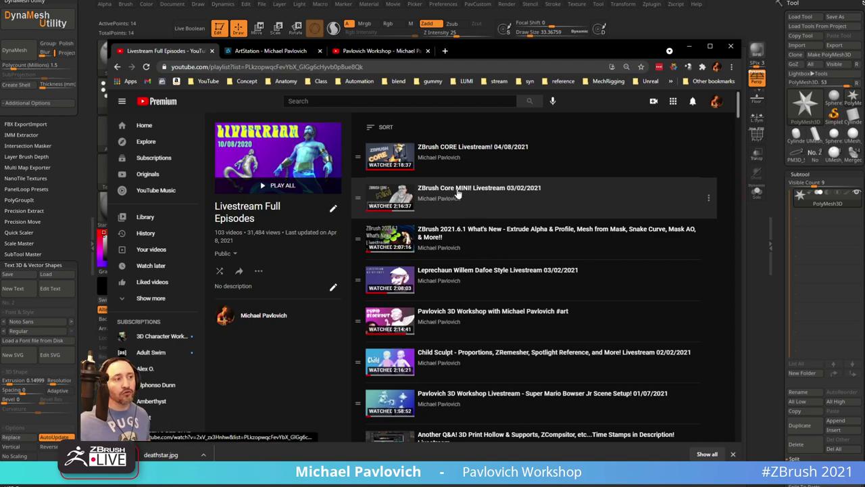
Open the ZBrush Core MINI! Livestream 03/02/2021 video, skip to near its end, and return to the playlist
left_click(457, 190)
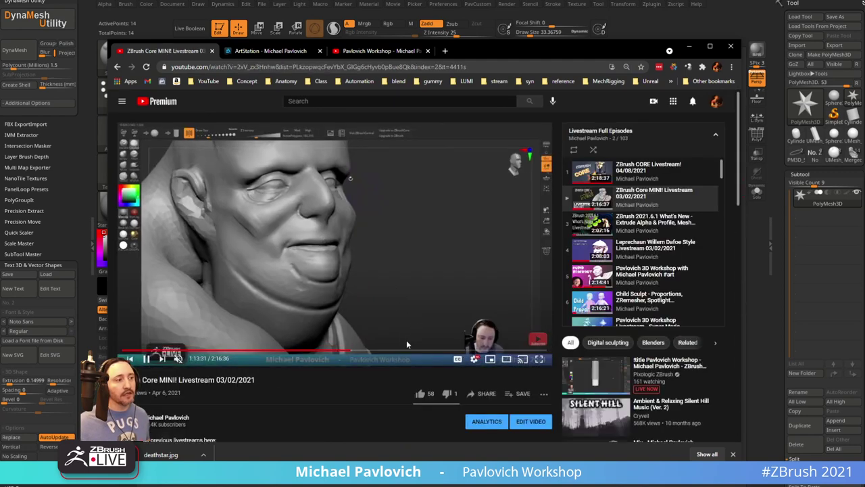
left_click(473, 352)
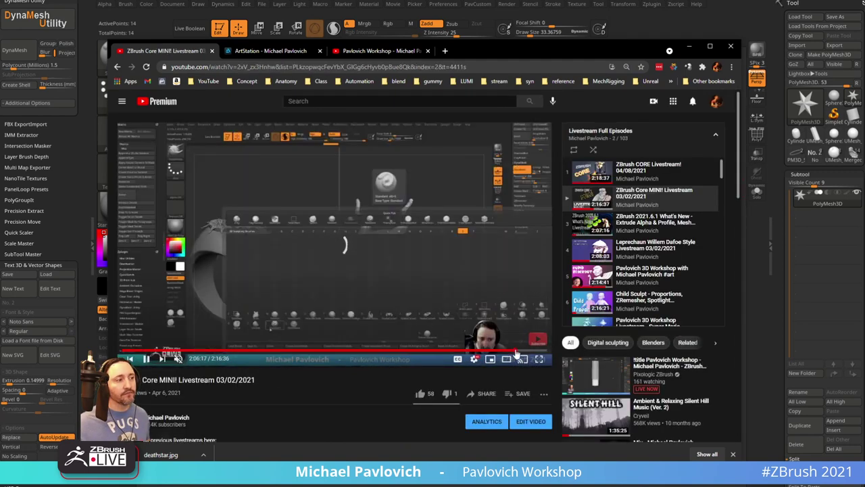
left_click(117, 67)
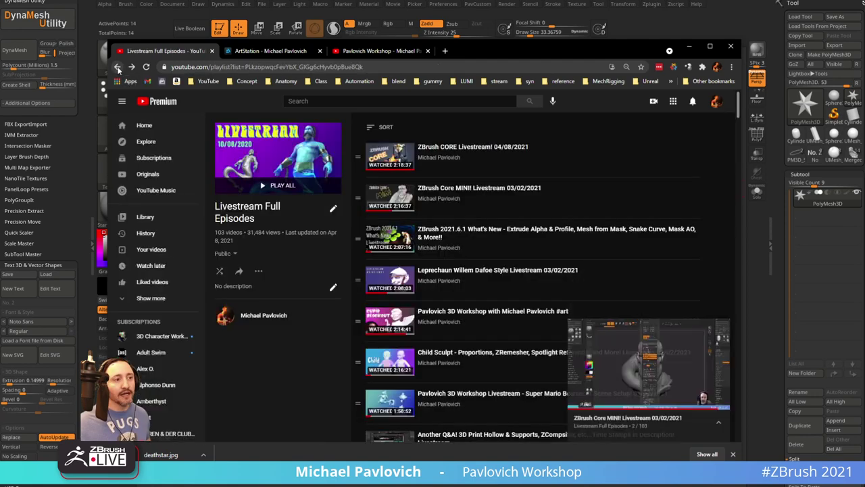
Open the ZBrush CORE Livestream! 04/08/2021 video, sample several points in its second half, and return to the playlist
left_click(464, 153)
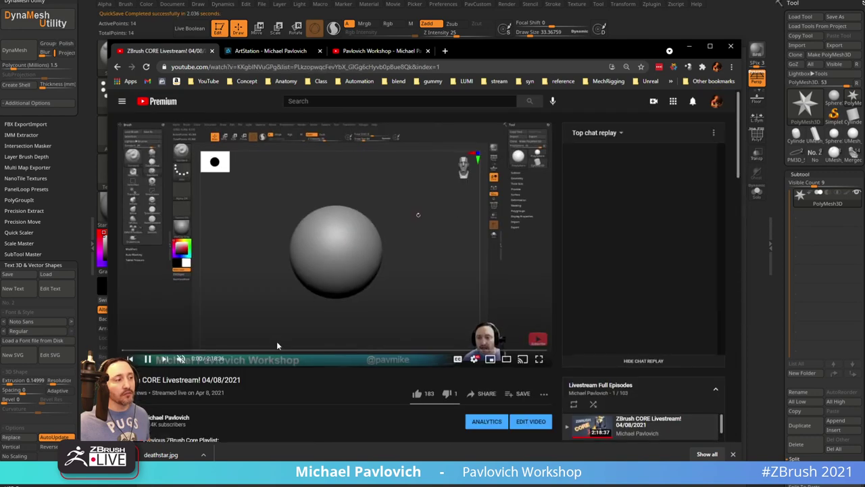
left_click(445, 351)
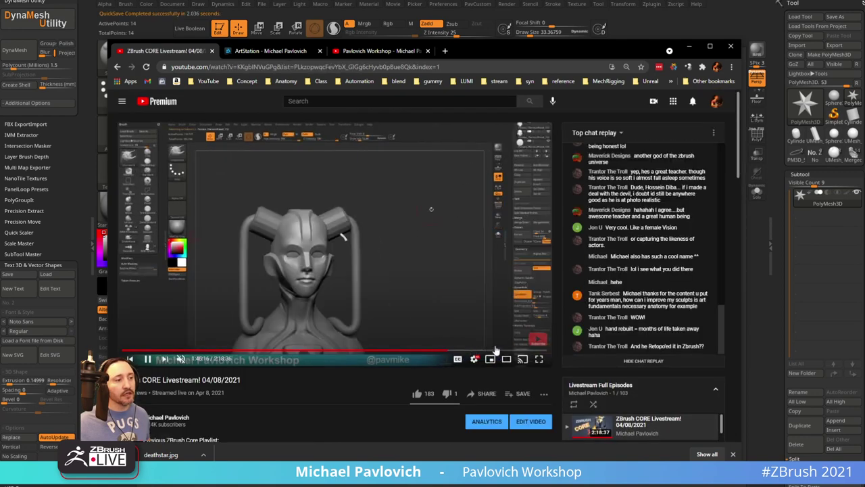
left_click(511, 352)
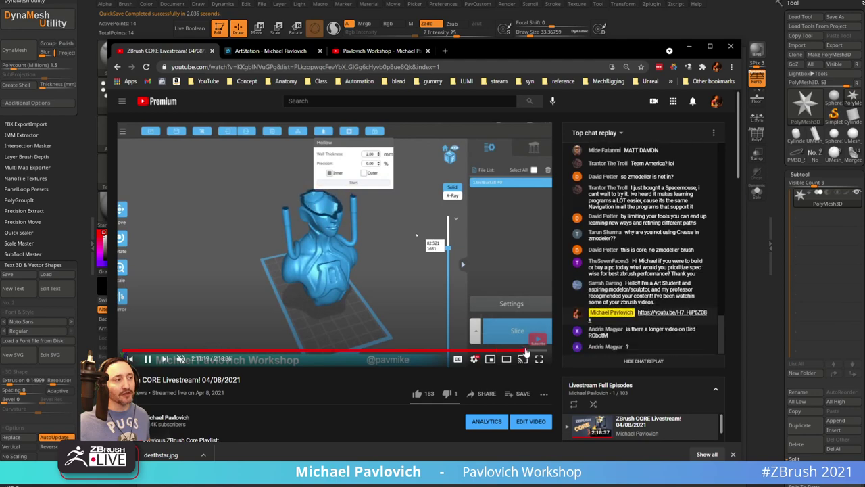
left_click(526, 351)
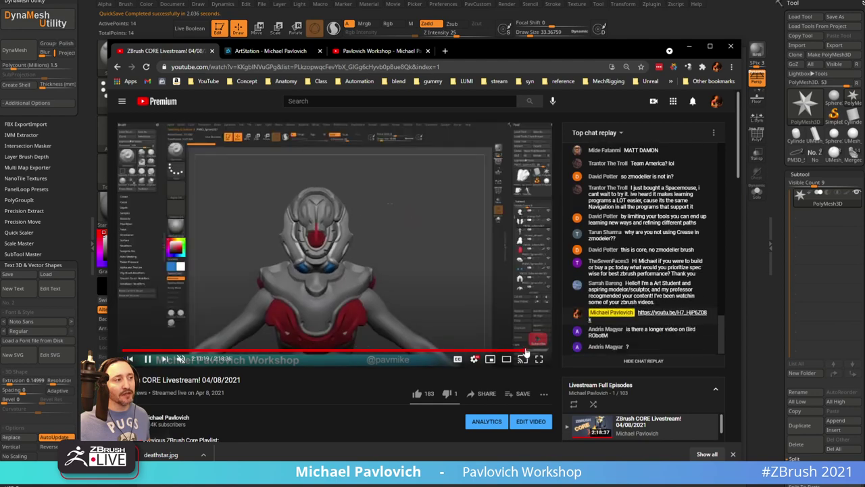
left_click(506, 353)
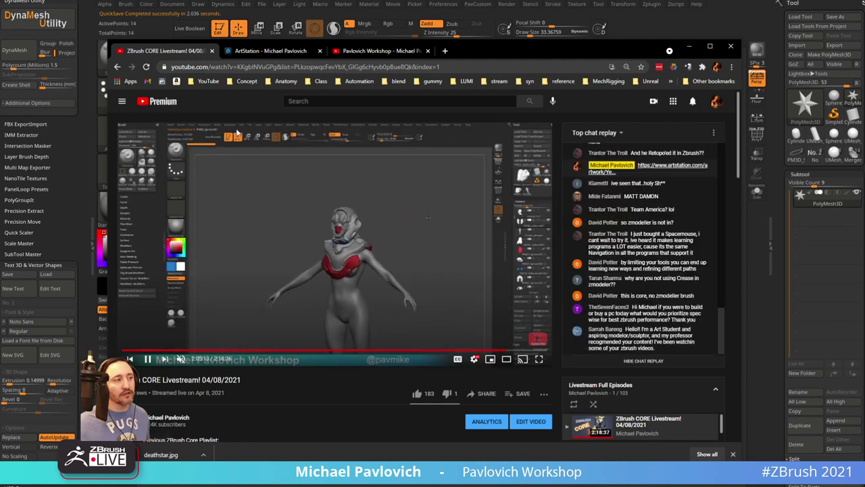
left_click(118, 67)
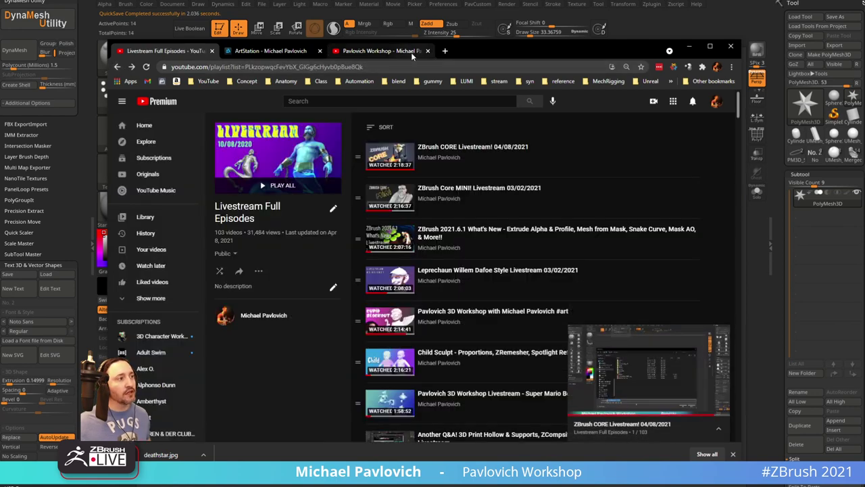
Switch from the browser to ZBrush and make the Merged_reptile tool active in the canvas
left_click_drag(469, 55, 514, 486)
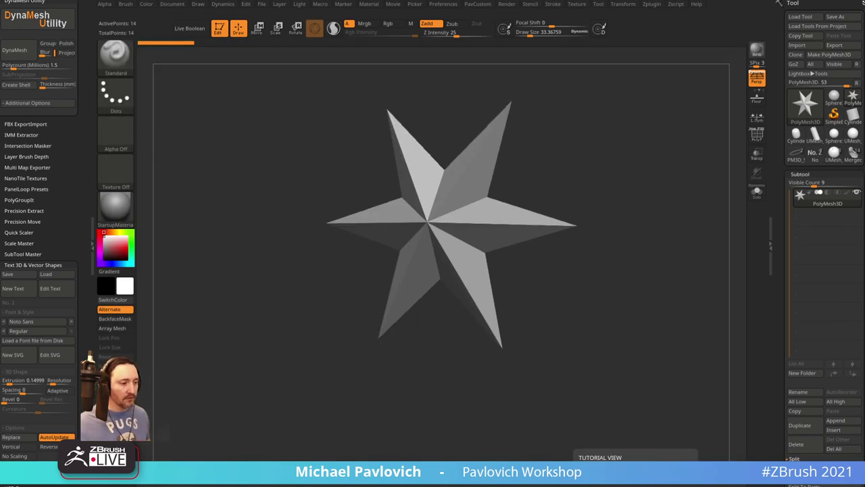
left_click(836, 158)
left_click(853, 156)
mouse_move(606, 226)
left_mouse_down()
mouse_move(625, 226)
mouse_move(651, 184)
mouse_move(615, 182)
mouse_move(649, 237)
mouse_move(681, 209)
mouse_move(736, 267)
left_mouse_up()
Insert a ZSphere as a new subtool of the reptile bust
left_click(836, 420)
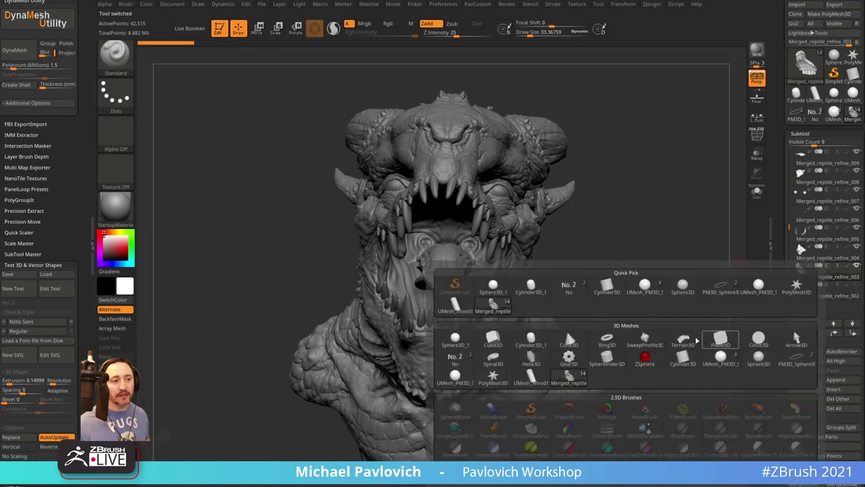
left_click(645, 358)
left_click_drag(623, 259, 611, 246, "shift")
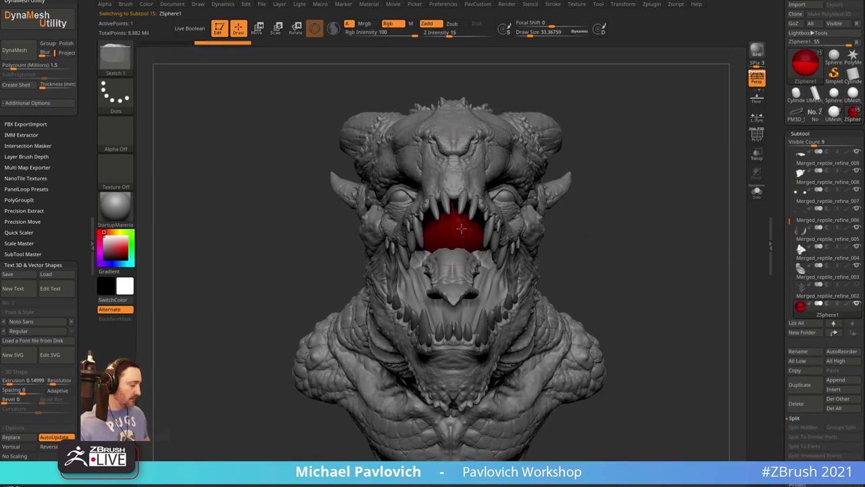
Scale down the ZSphere with transparency enabled and move it to the creature's upper front teeth
key("e")
left_click_drag(451, 204, 471, 17)
left_click(759, 157)
mouse_move(718, 190)
left_mouse_down()
mouse_move(668, 201)
mouse_move(508, 176)
mouse_move(452, 54)
left_mouse_up()
key("w")
left_click_drag(477, 195, 406, 223)
left_click_drag(250, 278, 591, 279)
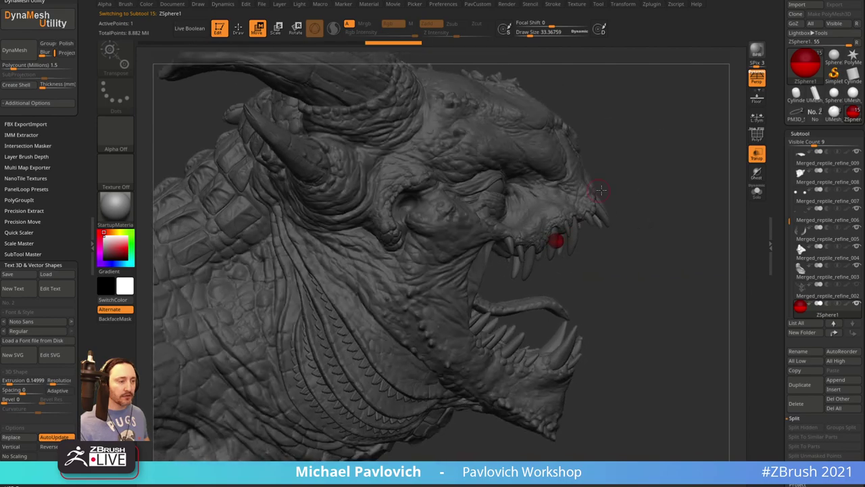
Shrink the ZSphere further and position it at the tip of an upper side fang
key("e")
left_click_drag(558, 241, 607, 216)
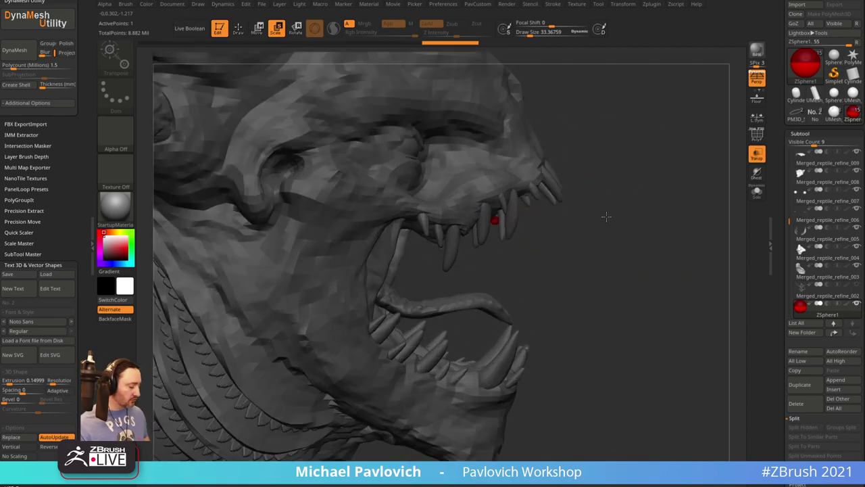
key("w")
left_click_drag(496, 219, 513, 230)
left_click_drag(605, 228, 526, 233)
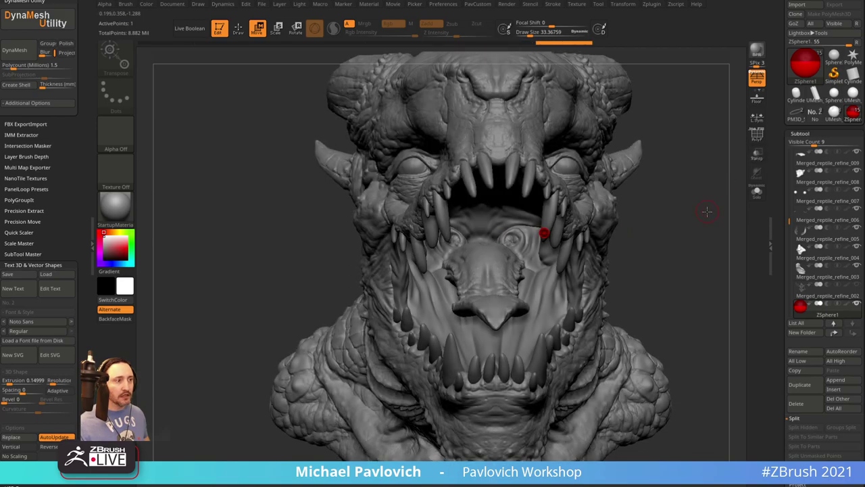
left_click_drag(709, 216, 553, 215)
left_click_drag(430, 217, 437, 223)
Draw out a child ZSphere from the upper fang and move it down to the lower fang's tip as a drool strand
left_click_drag(393, 270, 480, 251, "shift")
key("s")
mouse_move(561, 219)
left_mouse_down()
mouse_move(593, 212)
mouse_move(574, 237)
left_mouse_up()
key("q")
left_click_drag(472, 192, 472, 282)
key("w")
right_click_drag(476, 341, 566, 265)
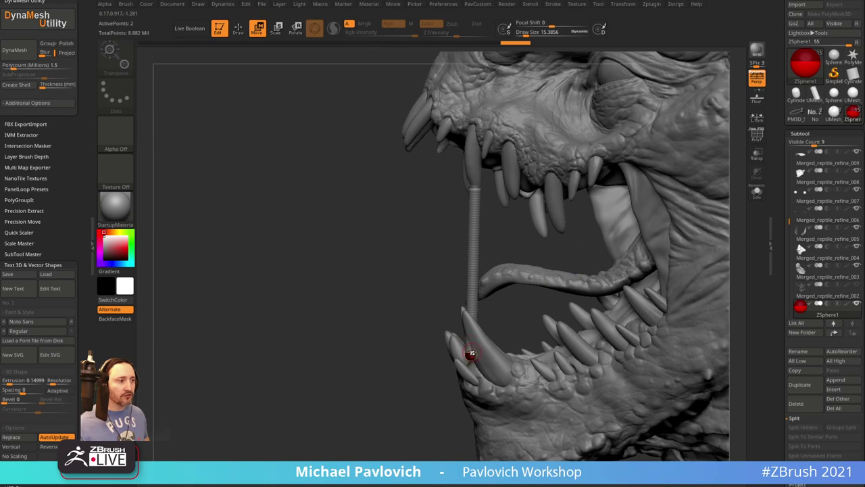
left_click_drag(470, 353, 406, 329)
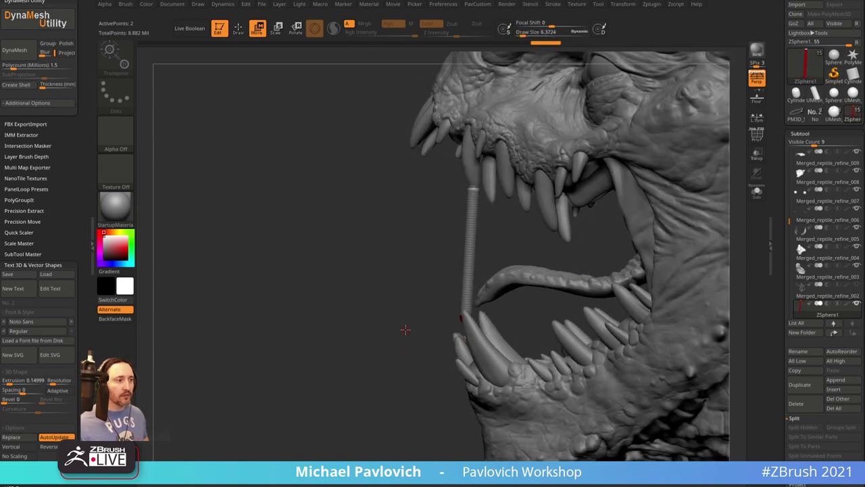
right_click_drag(406, 329, 388, 303)
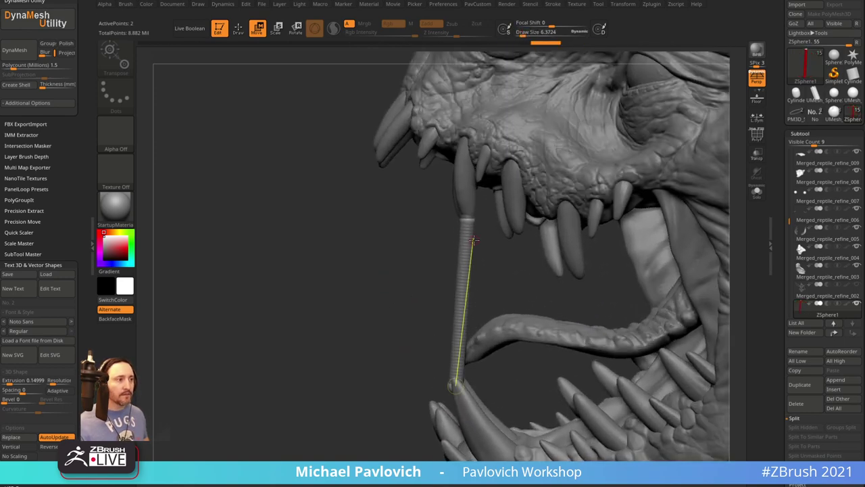
Add a ZSphere at the strand's upper end and move it to the tip of the next tooth forward
left_click_drag(465, 218, 470, 231)
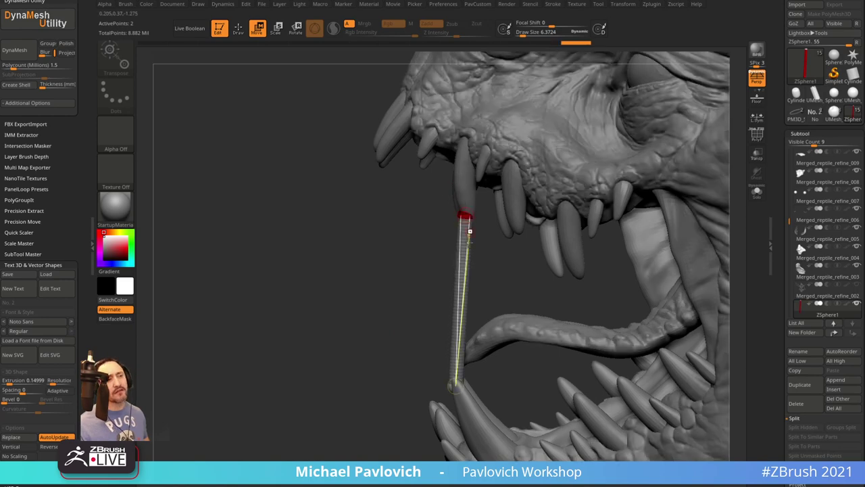
key("q")
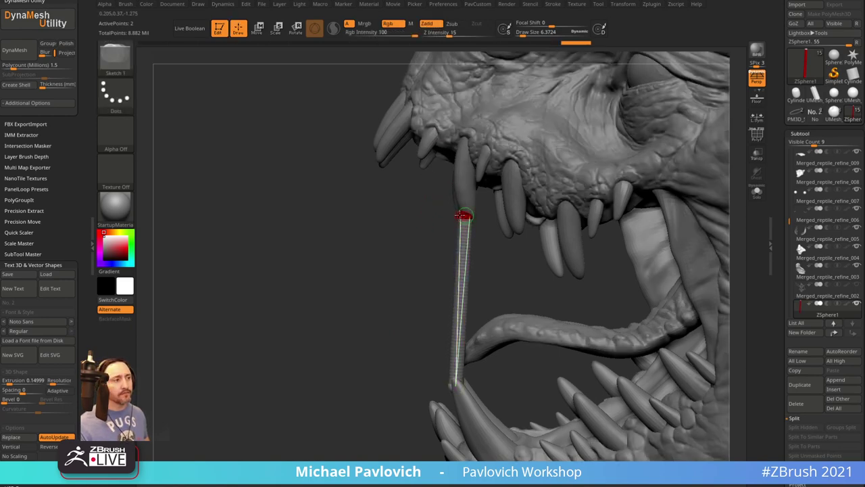
mouse_move(462, 215)
left_mouse_down()
mouse_move(411, 257)
mouse_move(408, 248)
mouse_move(463, 214)
left_mouse_up()
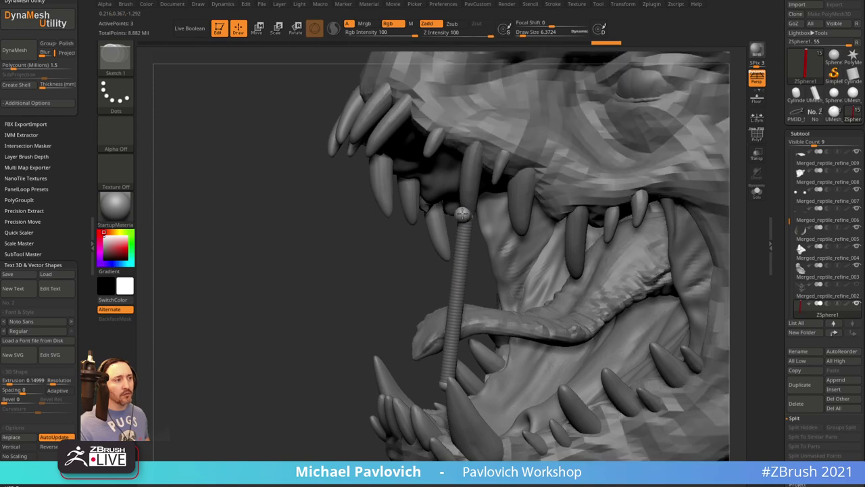
left_click(462, 214)
left_click_drag(411, 245, 388, 244)
key("w")
mouse_move(457, 213)
left_mouse_down()
mouse_move(439, 210)
mouse_move(421, 143)
mouse_move(426, 158)
left_mouse_up()
Insert a ZSphere in the middle of the upper link and move the joints so the strand sags between the two teeth
key("q")
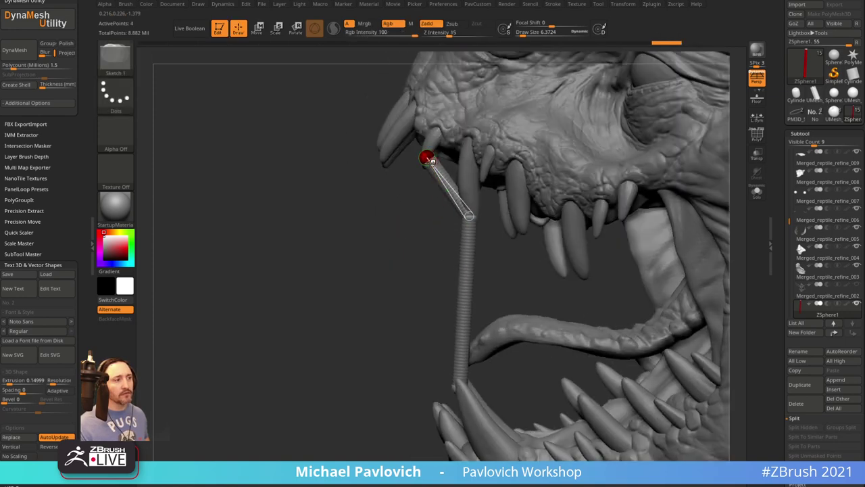
key("w")
key("q")
left_click(449, 186)
key("w")
left_click_drag(450, 187, 444, 206)
left_click_drag(427, 155, 434, 196)
left_click_drag(423, 352, 416, 291, "alt")
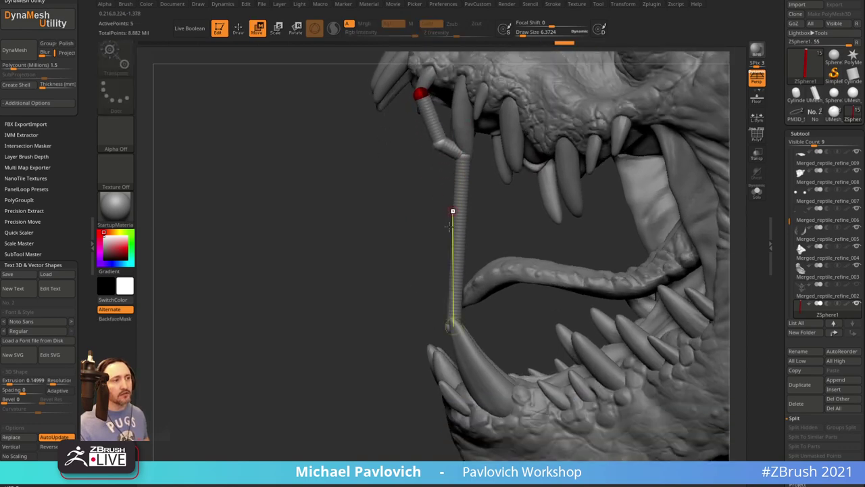
left_click_drag(455, 333, 465, 150)
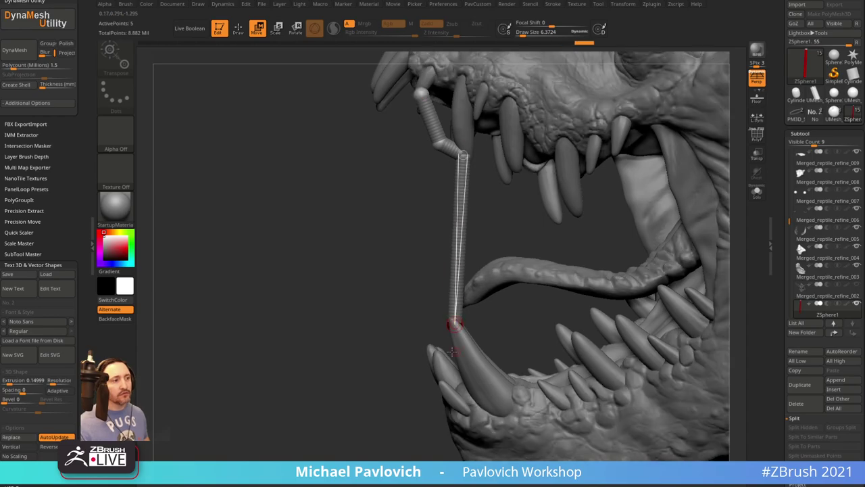
Preview the strand's adaptive skin with PolyFrame shown, setting Density to 1 and DynaMesh Resolution to 0
left_click_drag(405, 353, 336, 331, "alt")
left_click_drag(708, 214, 689, 204)
key("a")
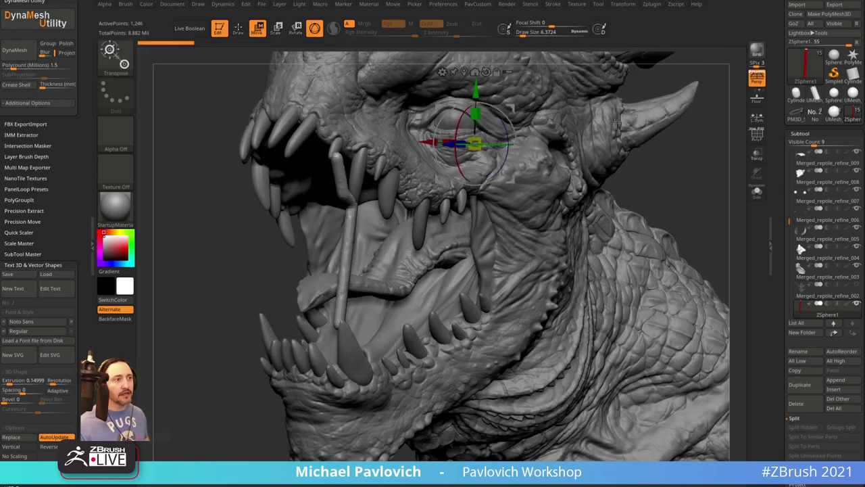
left_click(755, 138)
left_click_drag(779, 284, 781, 161)
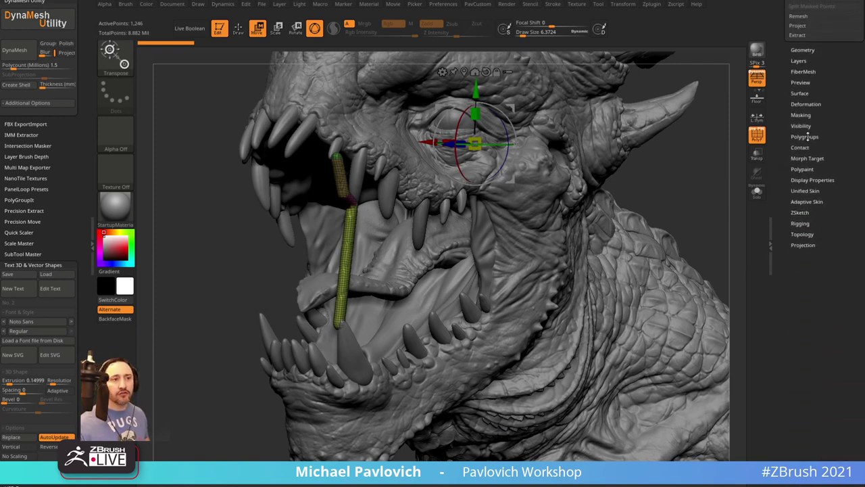
left_click(802, 202)
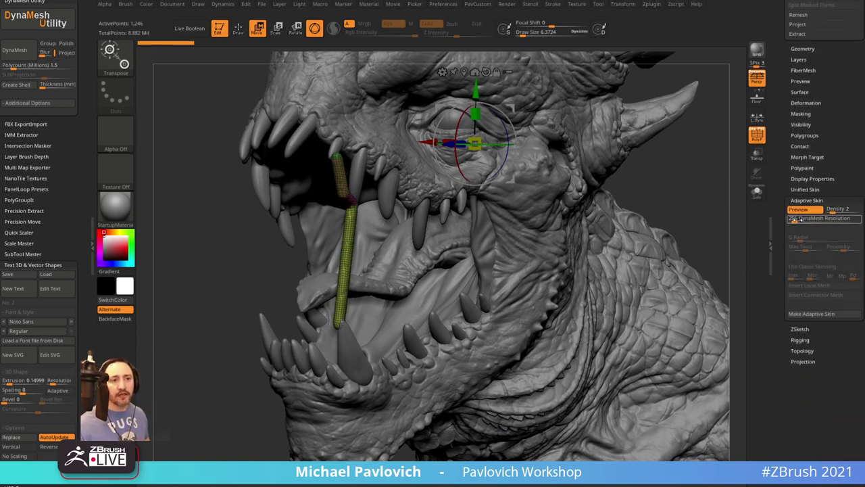
left_click_drag(839, 210, 768, 260)
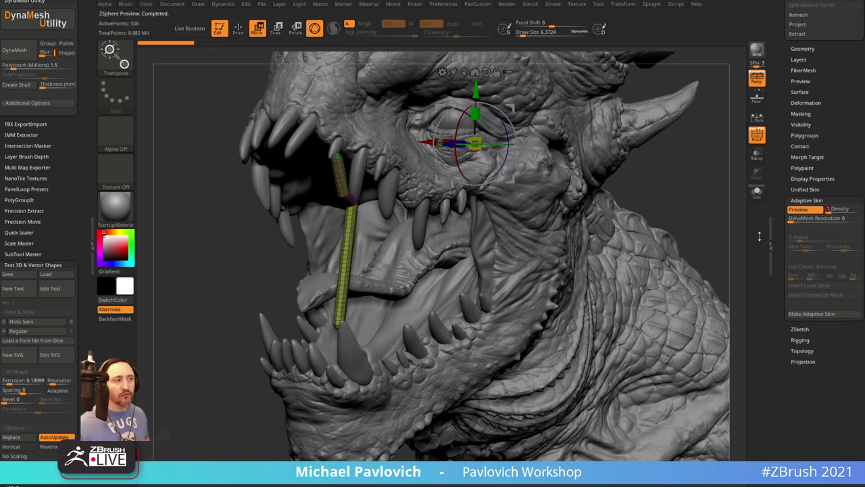
left_click_drag(709, 207, 683, 215)
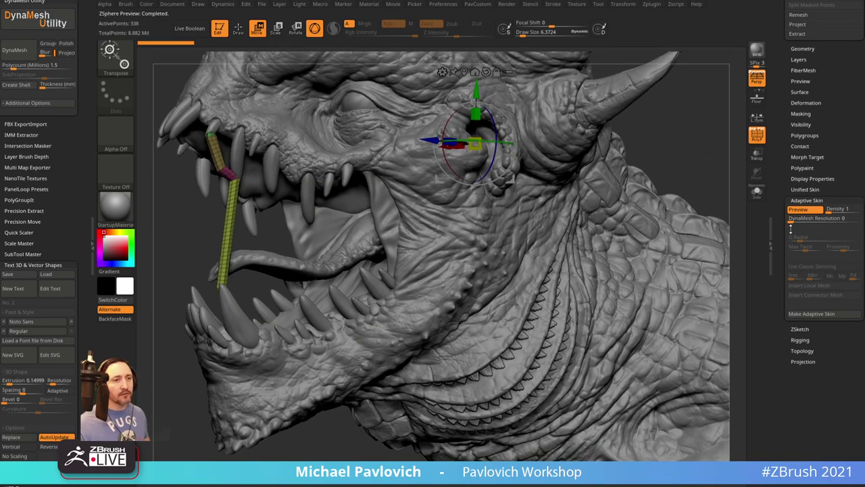
Make an adaptive skin from the ZSphere strand and insert the resulting mesh as a new subtool
left_click(804, 314)
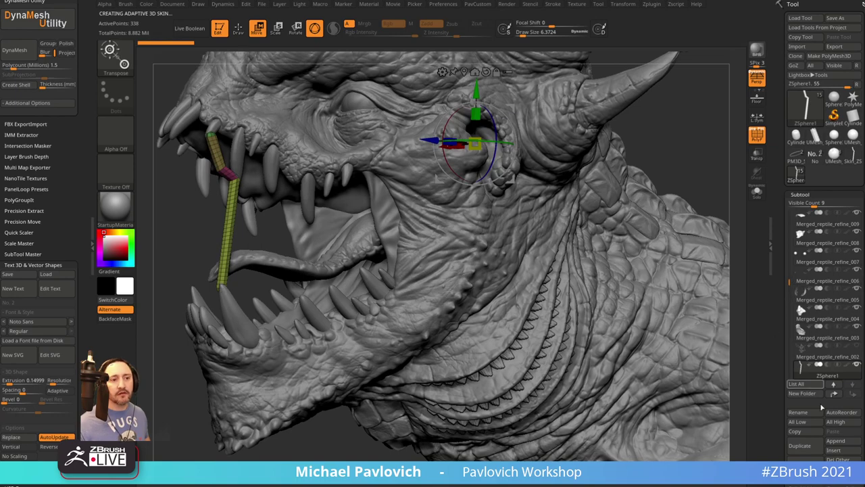
left_click(837, 450)
left_click(587, 341)
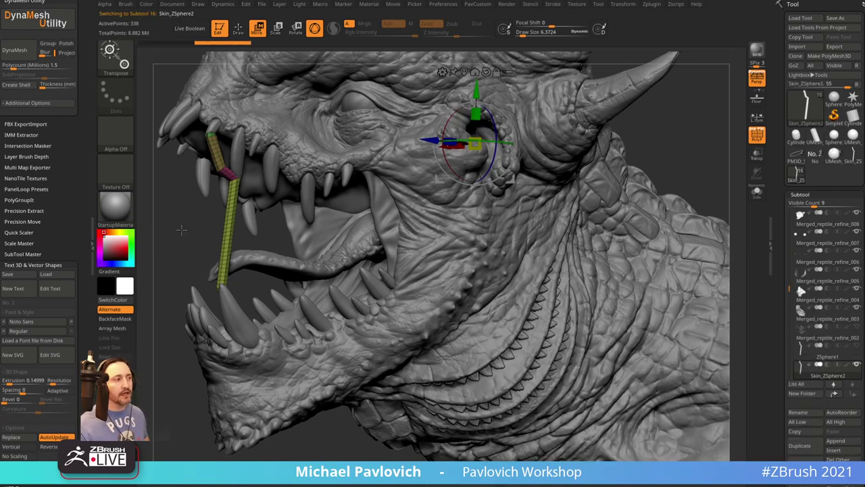
Thin the middle of the long strand and the upper link using the Smooth brush at draw size about 44 and Z Intensity 31
key("q")
mouse_move(181, 230)
left_mouse_down()
mouse_move(280, 309)
mouse_move(244, 332)
mouse_move(352, 266)
left_mouse_up()
key("s")
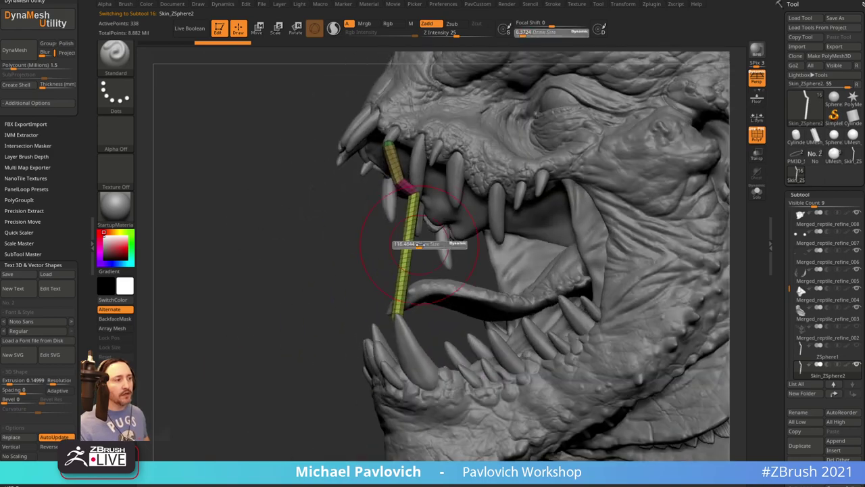
left_click_drag(420, 244, 409, 244)
left_click_drag(428, 183, 417, 218, "alt")
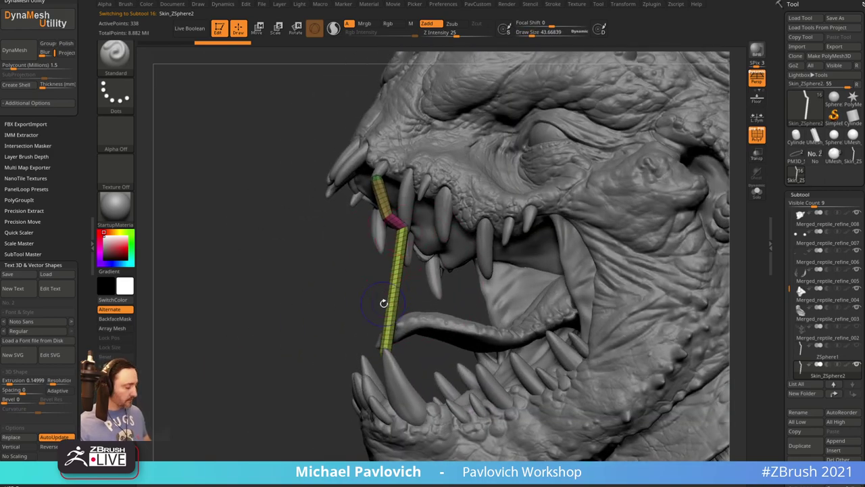
left_click_drag(396, 277, 383, 328, "shift")
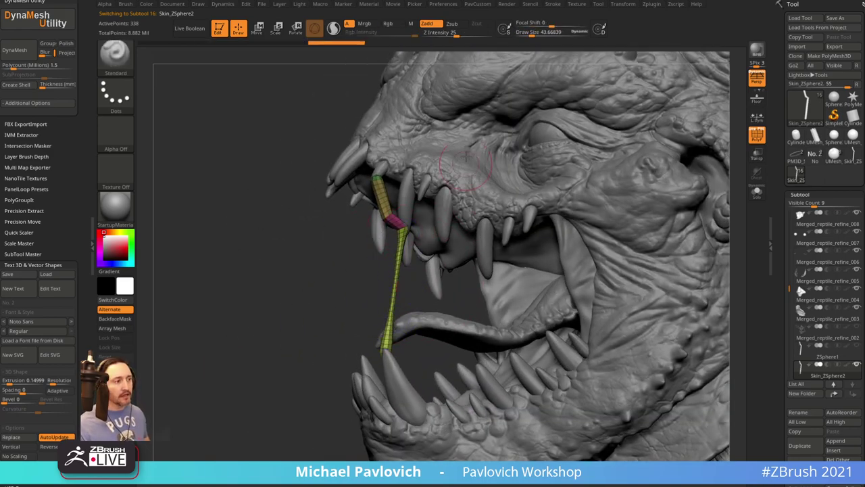
key("ctrl+z")
key("shift")
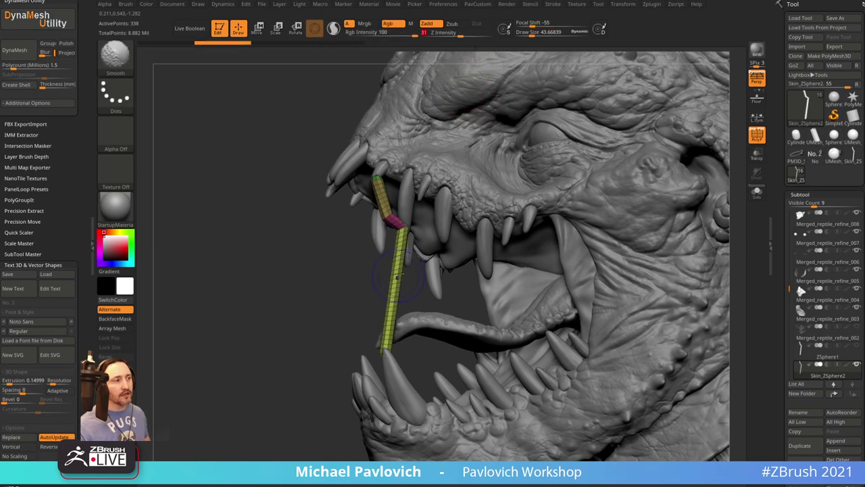
left_click_drag(392, 280, 399, 263, "shift")
left_click_drag(308, 281, 319, 365, "alt")
left_click_drag(390, 237, 400, 275, "shift")
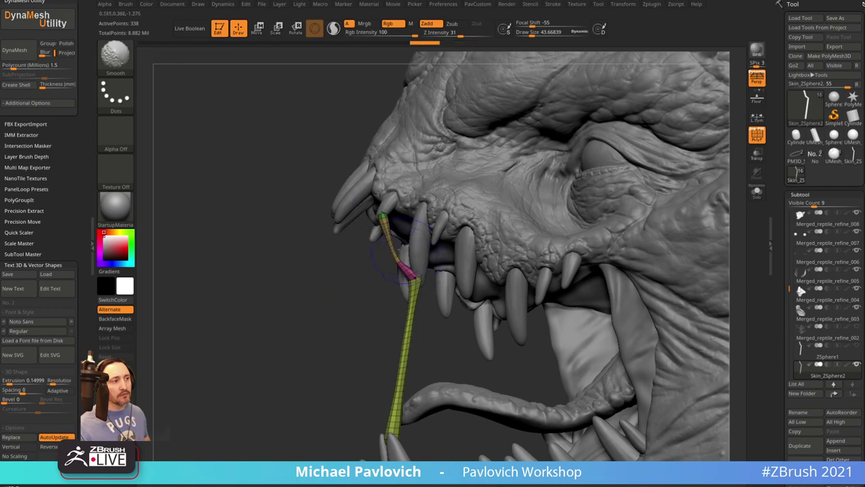
Align the strand's lower end with the lower fang's tip from the front using the Move brush
left_click_drag(297, 284, 398, 281)
key("s")
mouse_move(383, 262)
left_mouse_down()
mouse_move(393, 262)
mouse_move(386, 249)
left_mouse_up()
left_click_drag(426, 274, 397, 353)
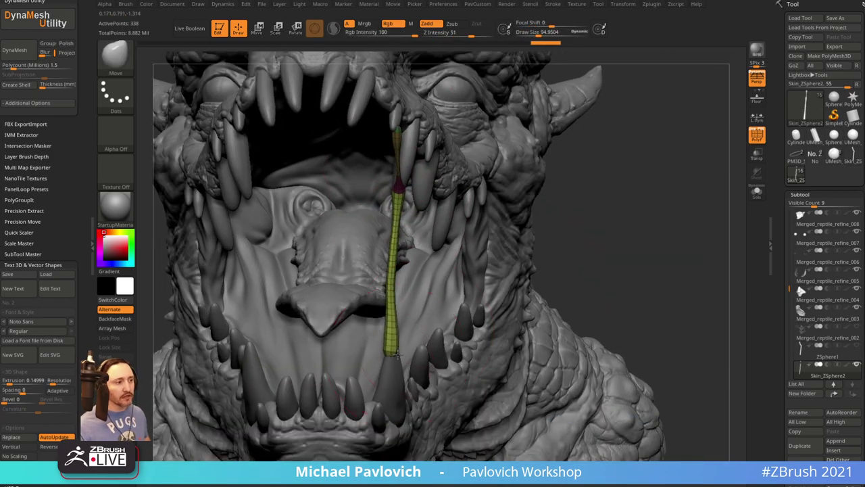
left_click_drag(571, 272, 411, 305)
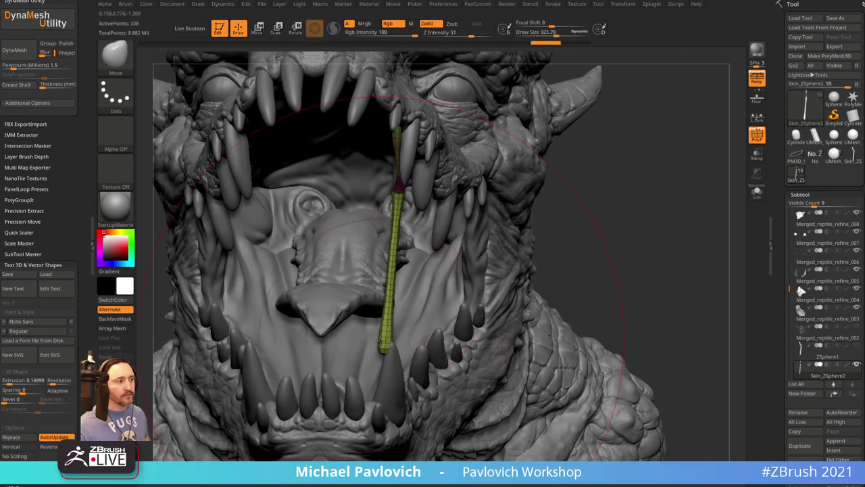
mouse_move(381, 343)
left_mouse_down()
mouse_move(389, 344)
mouse_move(365, 347)
left_mouse_up()
key("s")
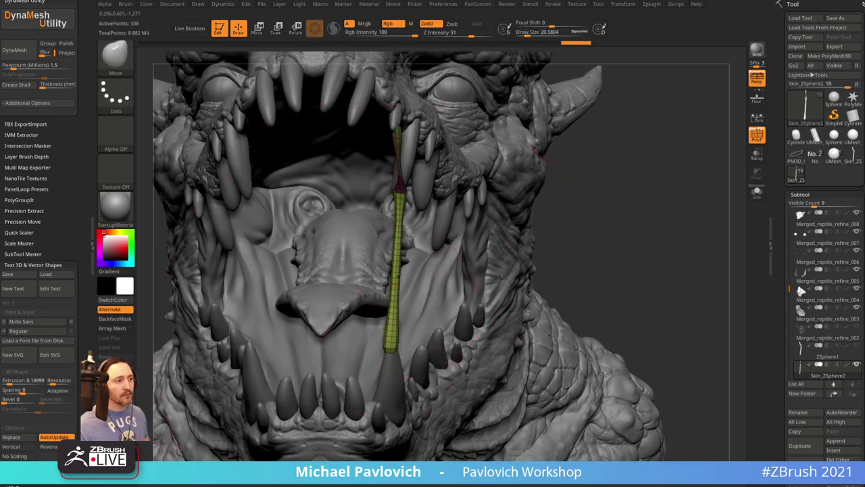
Try to bend the strand's lower half with the Move brush at draw size about 95, and undo the stroke
left_click_drag(502, 277, 439, 203)
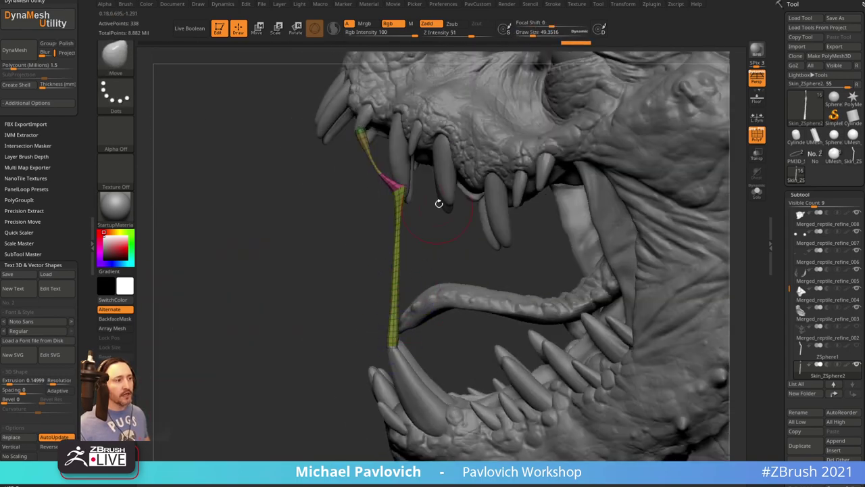
key("s")
left_click_drag(386, 209, 376, 209)
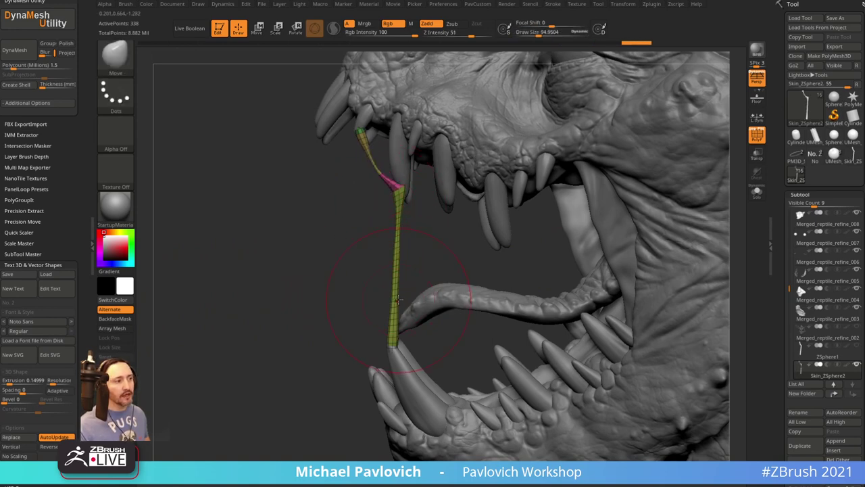
left_click_drag(398, 299, 389, 300)
key("ctrl+z")
Pull a long thin drip down from the strand's upper end using SnakeHook with Sculptris Pro at draw size about 21
key("s")
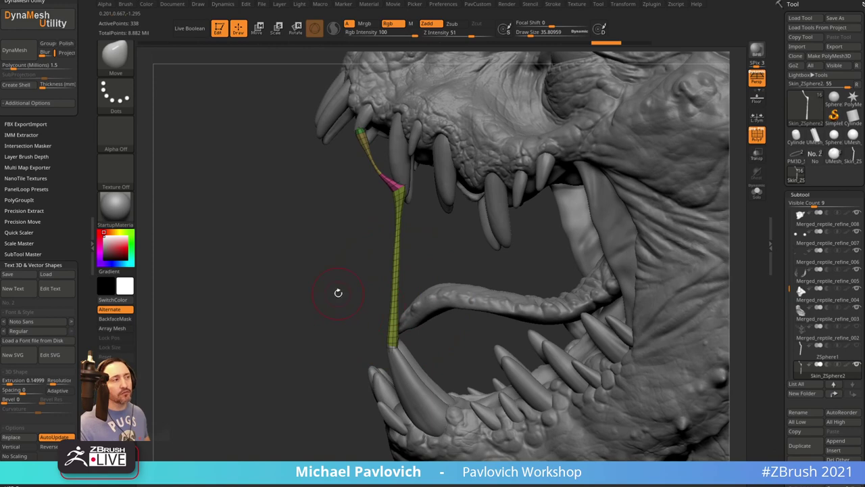
key("b")
key("s")
key("h")
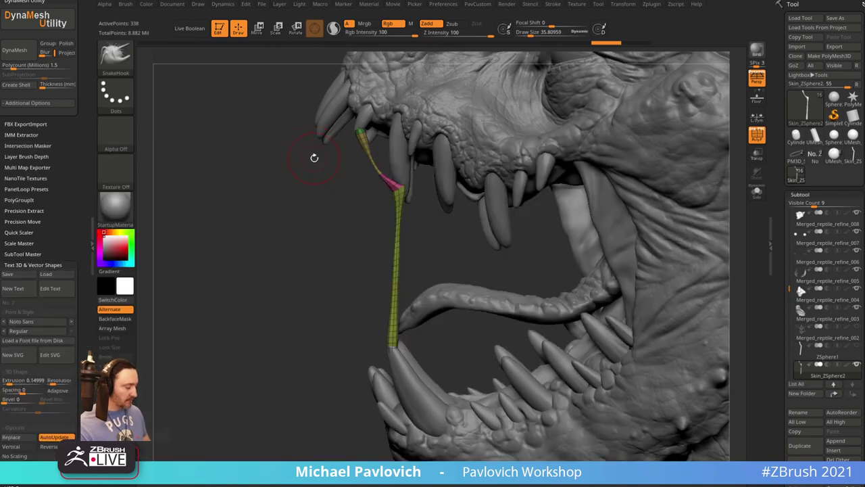
mouse_move(313, 154)
left_mouse_down()
mouse_move(275, 196)
mouse_move(284, 176)
left_mouse_up()
key("s")
left_click_drag(399, 288, 345, 290)
key("s")
left_click_drag(317, 146, 308, 316)
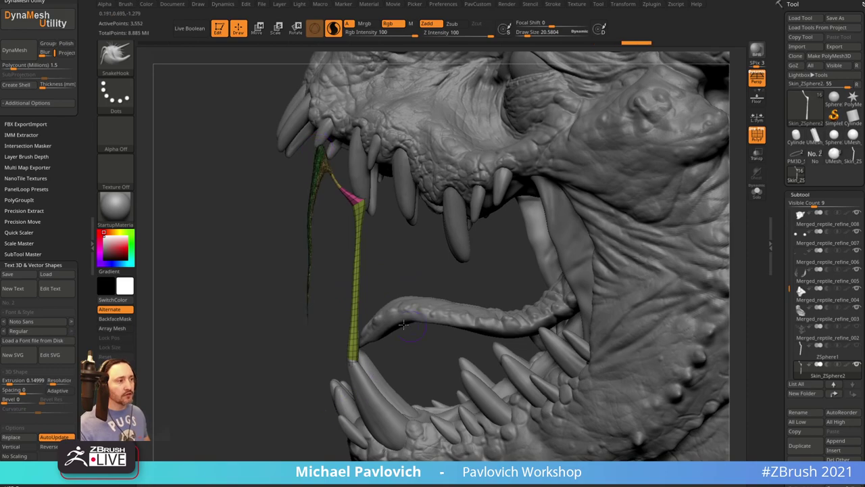
Smooth the thin drip along its length and shorten it using the Smooth brush at draw size about 21
left_click_drag(236, 390, 304, 390)
key("shift")
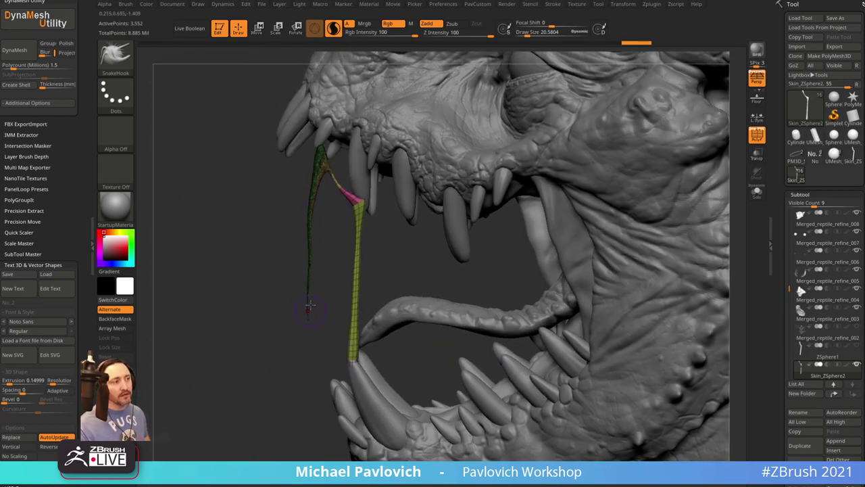
key("shift")
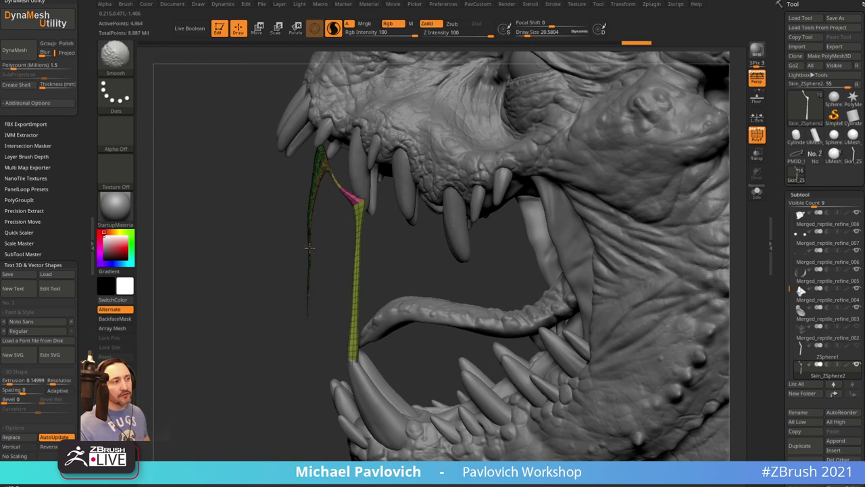
left_click_drag(305, 307, 305, 256, "shift")
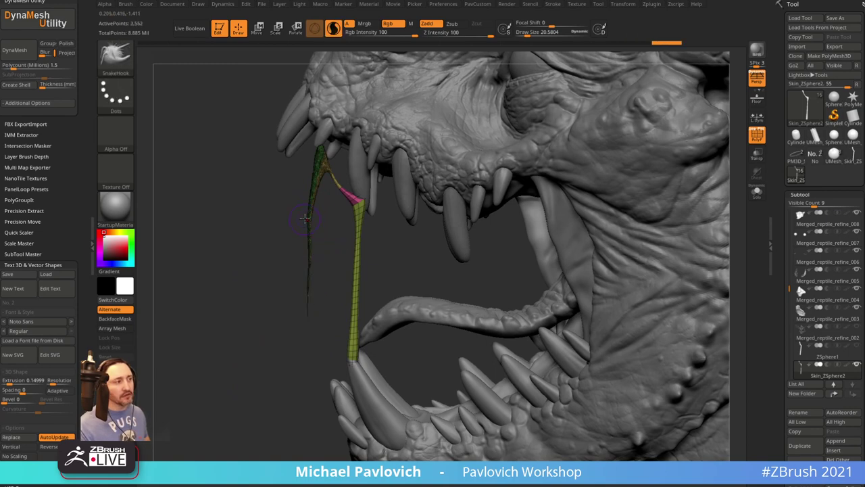
left_click_drag(311, 210, 307, 222, "shift")
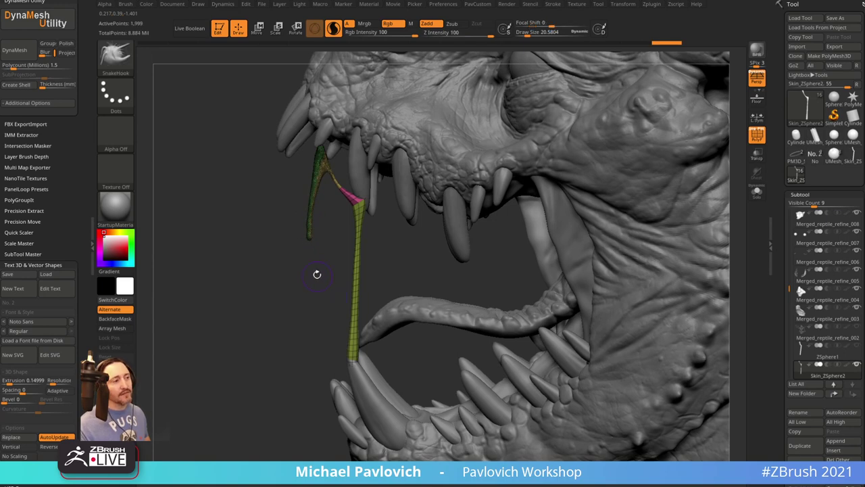
Stretch the drip's lower end forward into a curve with the MoveAccu brush at draw size about 69, and smooth it
key("1")
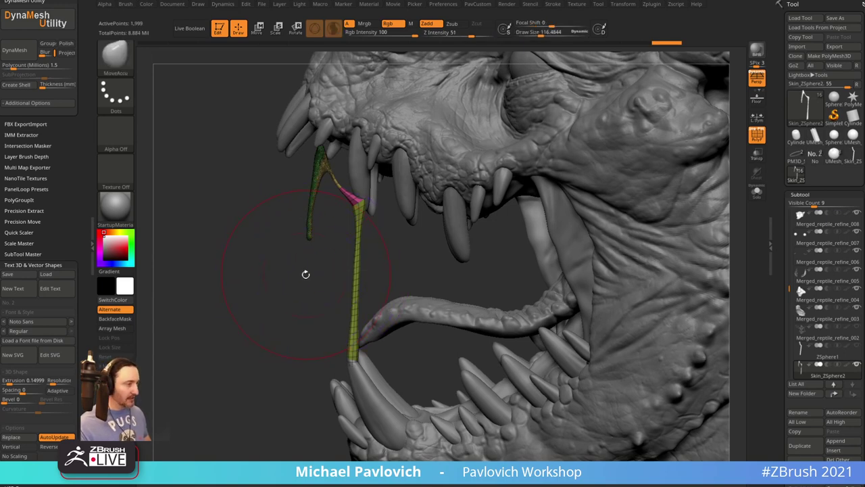
key("s")
left_click_drag(305, 275, 301, 274)
mouse_move(310, 238)
left_mouse_down()
mouse_move(326, 447)
mouse_move(267, 452)
mouse_move(220, 365)
mouse_move(201, 250)
left_mouse_up()
left_click_drag(272, 227, 266, 247)
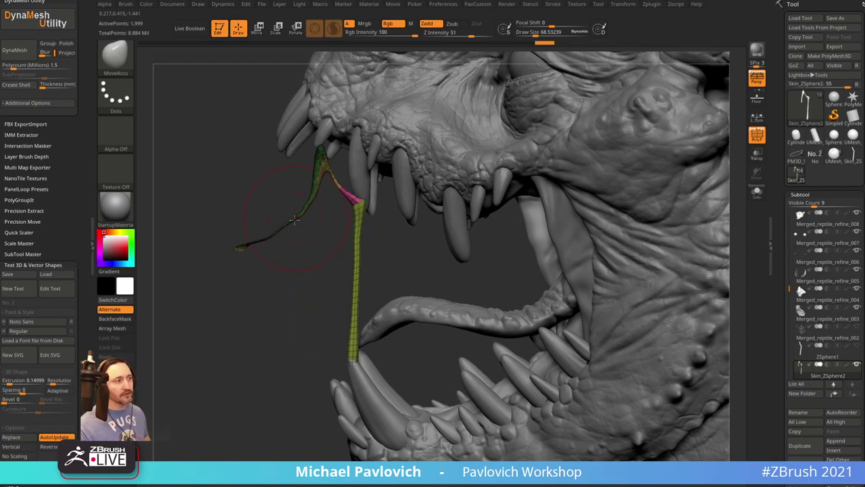
mouse_move(298, 211)
left_mouse_down()
mouse_move(293, 225)
mouse_move(315, 217)
left_mouse_up()
key("shift")
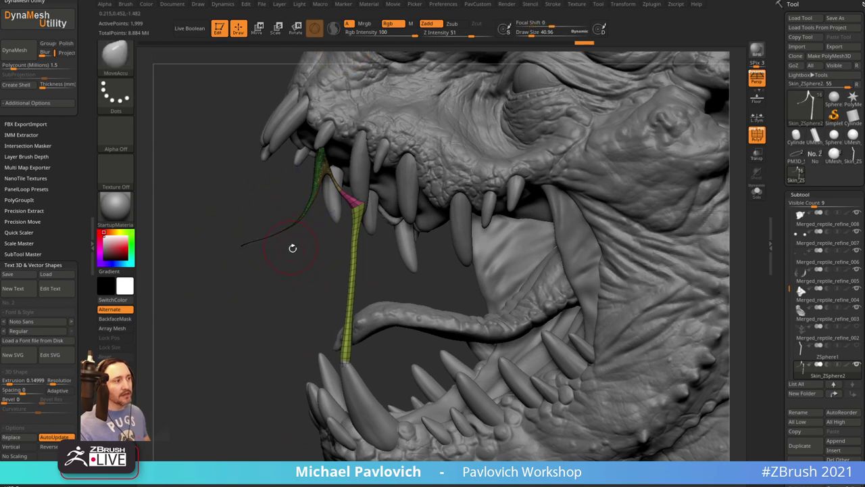
Thicken the curved drip along its length using the Inflat brush at Z Intensity 10 and draw sizes about 95 and 46
key("b")
key("i")
key("n")
key("s")
left_click_drag(291, 261, 295, 238)
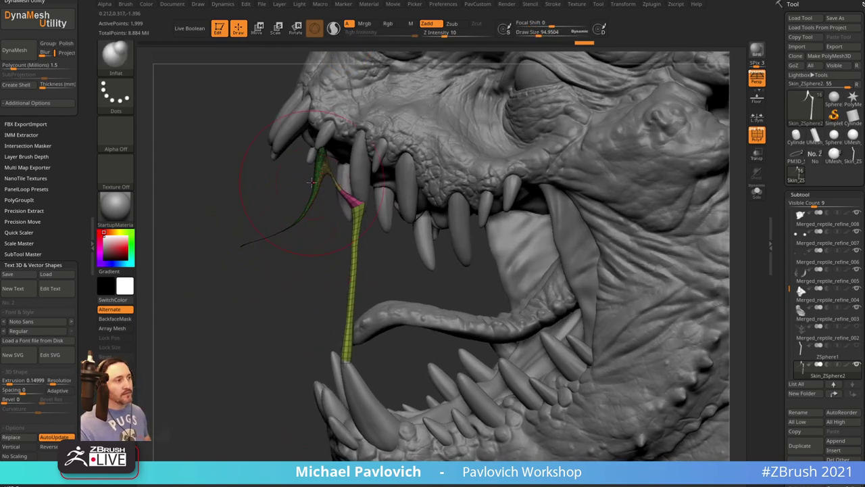
mouse_move(318, 186)
left_mouse_down()
mouse_move(283, 232)
mouse_move(247, 244)
left_mouse_up()
key("s")
mouse_move(282, 238)
left_mouse_down()
mouse_move(245, 245)
mouse_move(304, 203)
mouse_move(296, 212)
left_mouse_up()
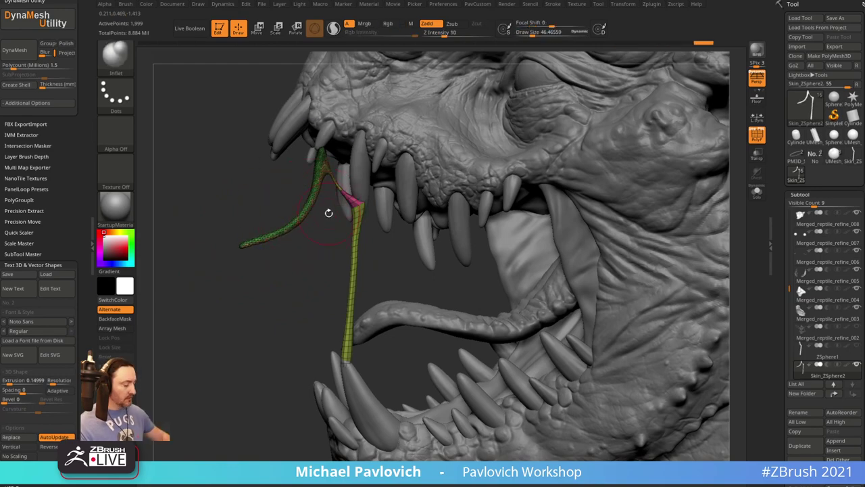
mouse_move(339, 223)
left_mouse_down()
mouse_move(263, 236)
mouse_move(375, 274)
mouse_move(365, 191)
mouse_move(344, 188)
left_mouse_up()
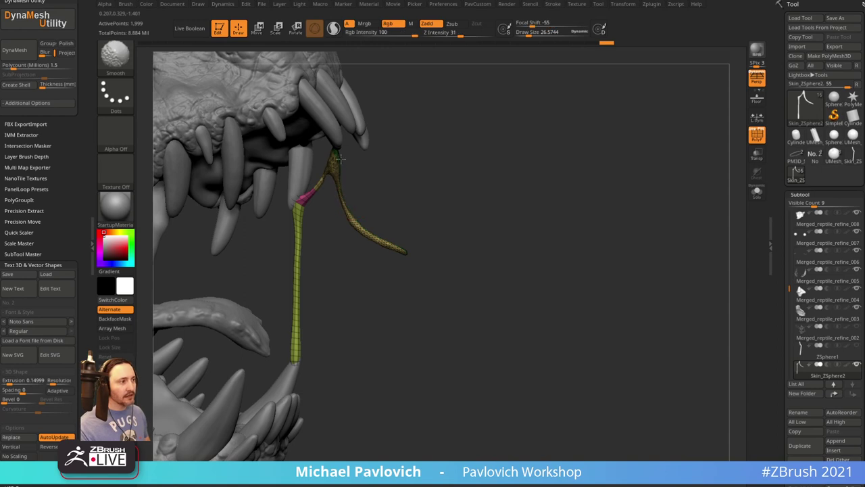
Smooth the drip's junction below the upper tooth at draw size about 27, and undo the last smoothing stroke
left_click_drag(341, 159, 337, 163, "shift")
left_click_drag(392, 174, 376, 194)
left_click_drag(314, 193, 317, 194, "shift")
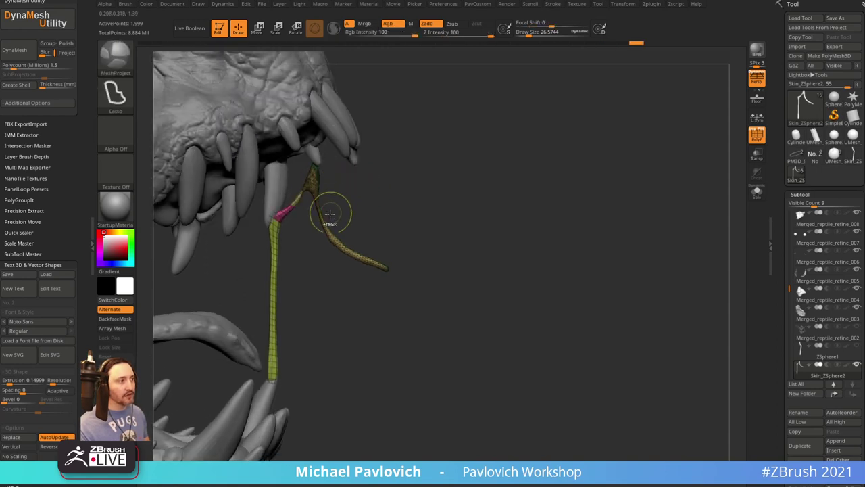
key("ctrl+z")
Remesh the drool strand twice using ZRemesher with Half enabled and AdaptiveSize 0
key("3")
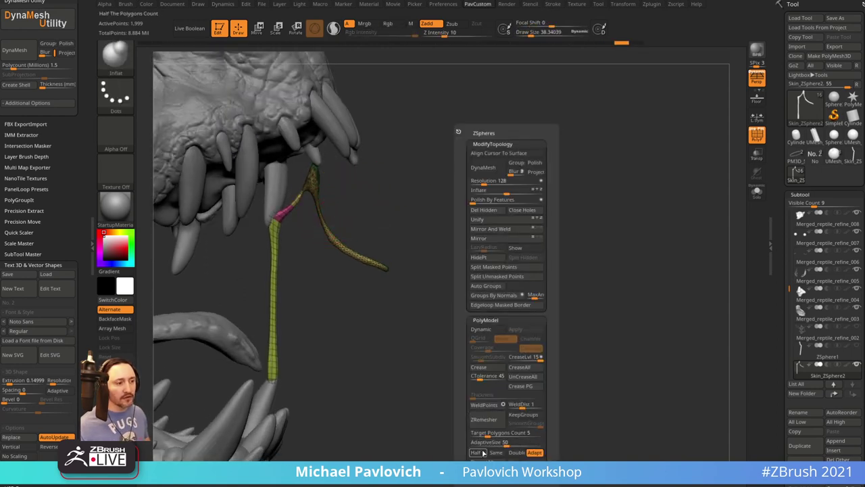
left_click(476, 451)
left_click(484, 419)
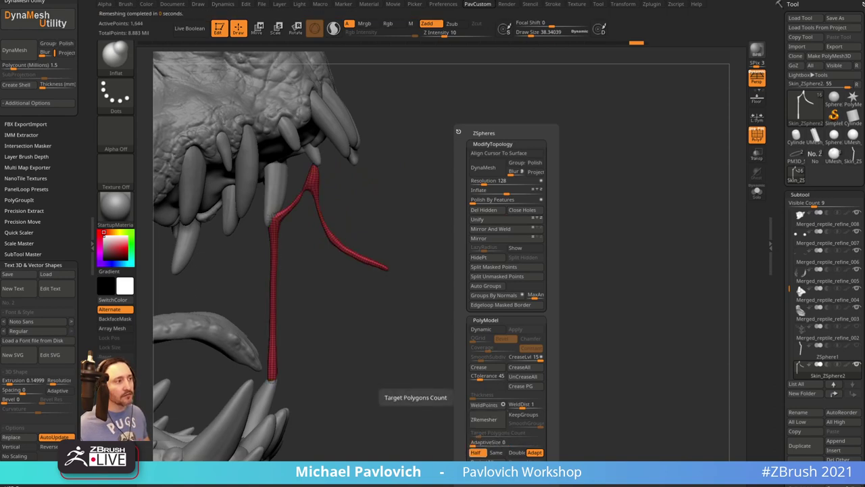
mouse_move(562, 305)
left_mouse_down()
mouse_move(645, 283)
mouse_move(569, 292)
left_mouse_up()
key("3")
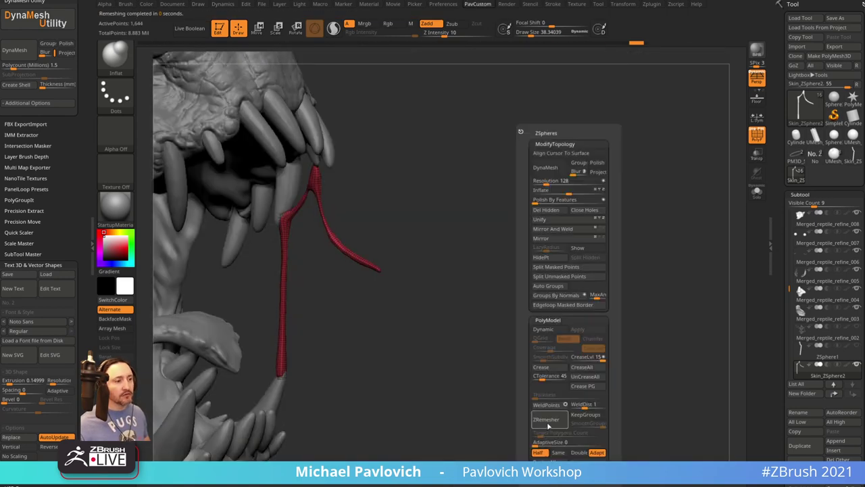
left_click(549, 420)
left_click_drag(549, 424, 490, 297)
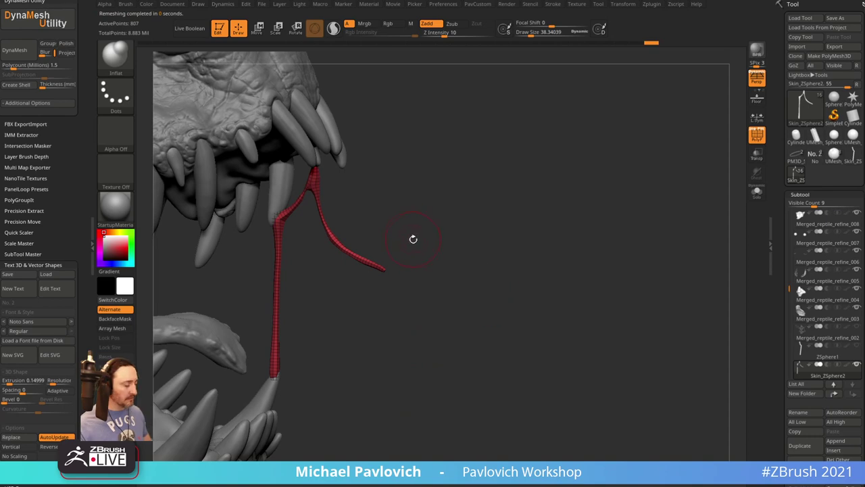
Inflate the drip and its tip with the Inflat brush at draw sizes about 62 and 33, and hide the polyframe
mouse_move(318, 243)
left_mouse_down()
mouse_move(327, 234)
mouse_move(320, 228)
left_mouse_up()
key("s")
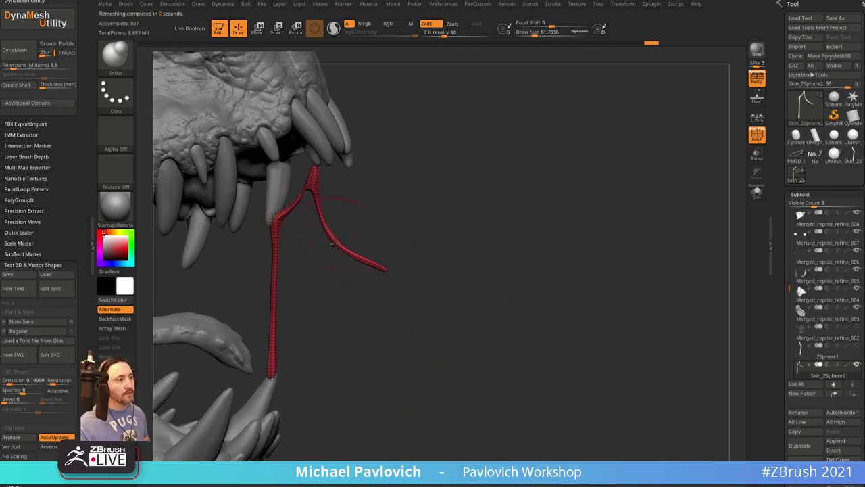
mouse_move(461, 220)
left_mouse_down()
mouse_move(287, 271)
mouse_move(307, 263)
left_mouse_up()
key("shift")
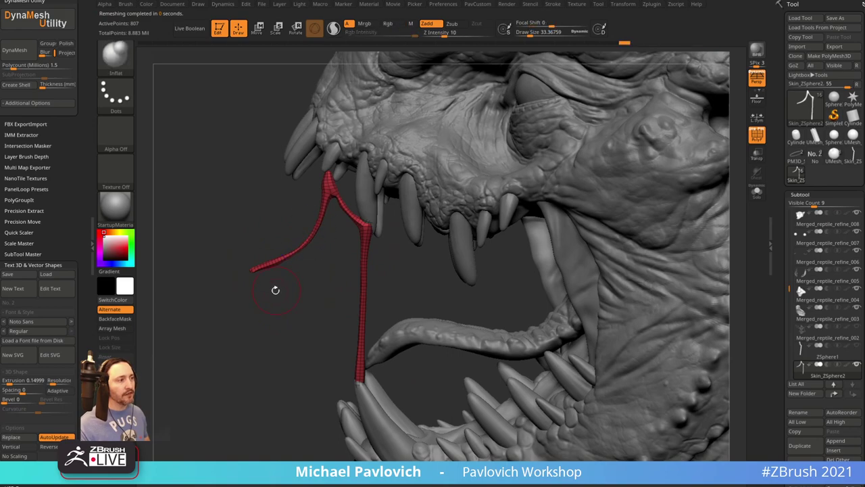
mouse_move(275, 290)
left_mouse_down()
mouse_move(290, 287)
mouse_move(276, 322)
mouse_move(297, 311)
left_mouse_up()
left_click(757, 135)
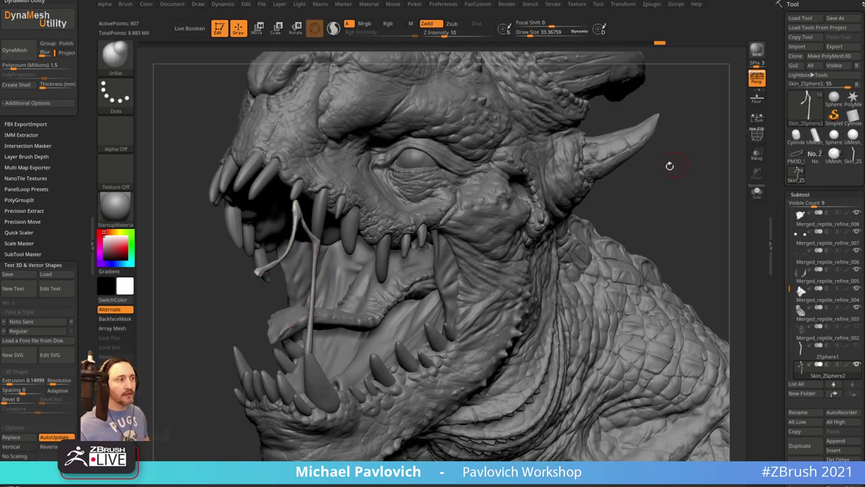
left_click_drag(670, 165, 691, 183)
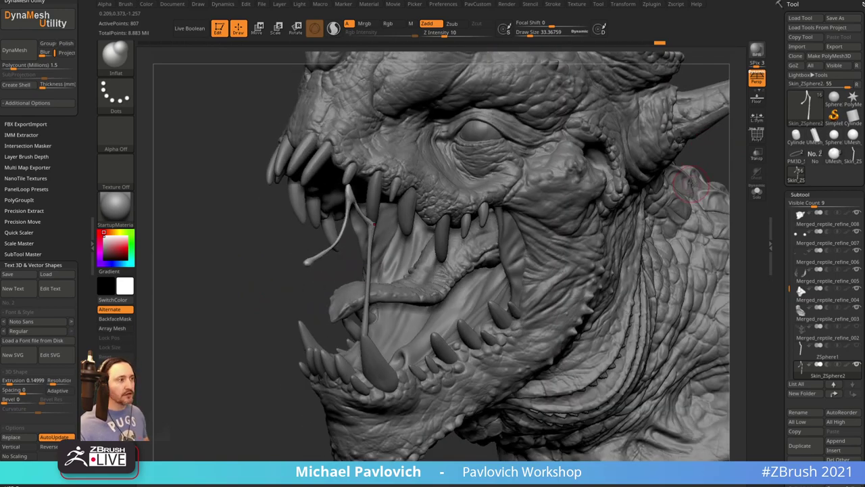
Enable BPR Transparent Shading for the drool subtool and always allow the Transparent render property until the next restart
left_click(800, 195)
left_click_drag(782, 304, 784, 103)
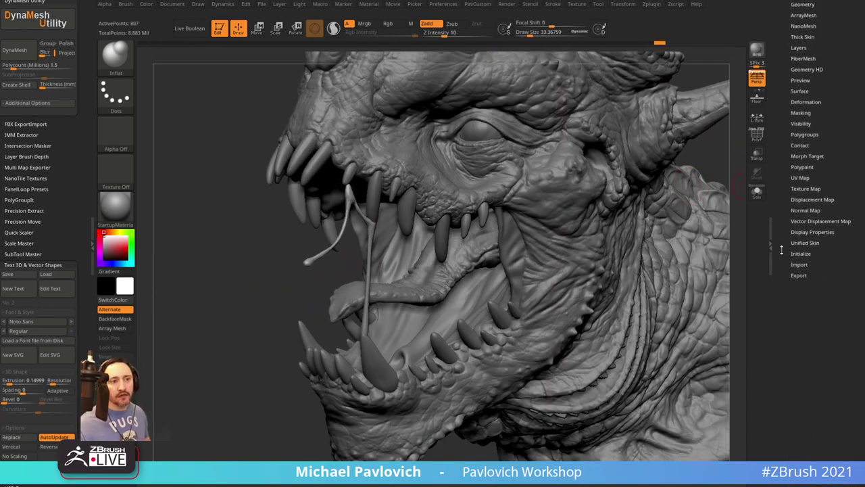
left_click(812, 232)
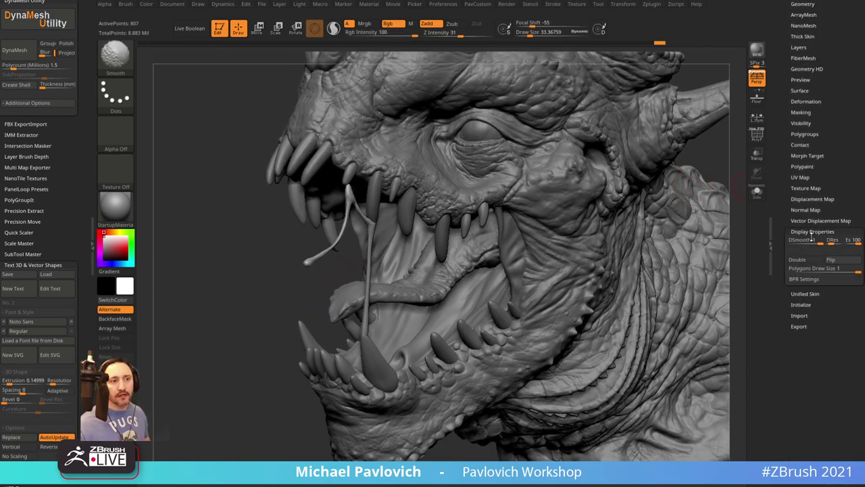
left_click(805, 279)
left_click(819, 292)
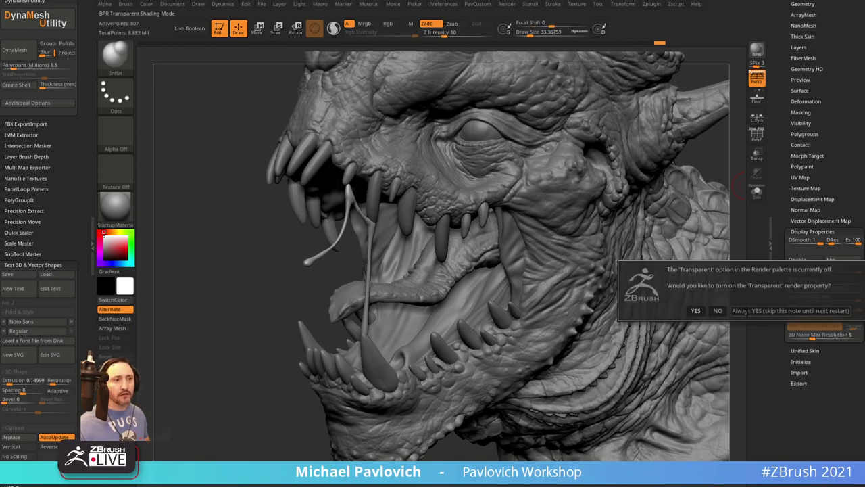
left_click(746, 311)
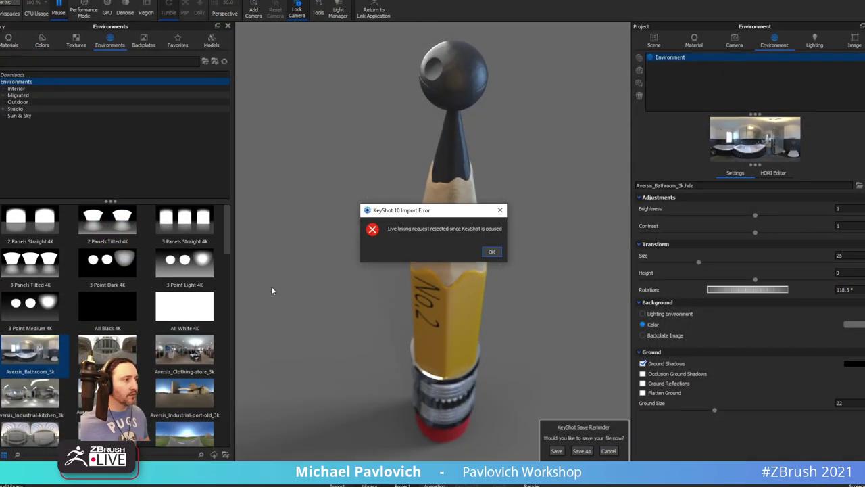
Dismiss the KeyShot import error, return to ZBrush and render the bust with BPR from two slightly different angles
left_click(492, 253)
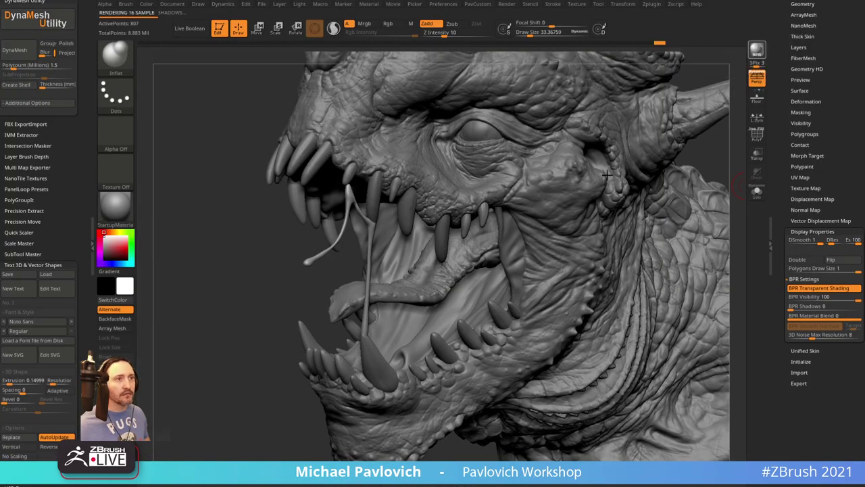
left_click(507, 4)
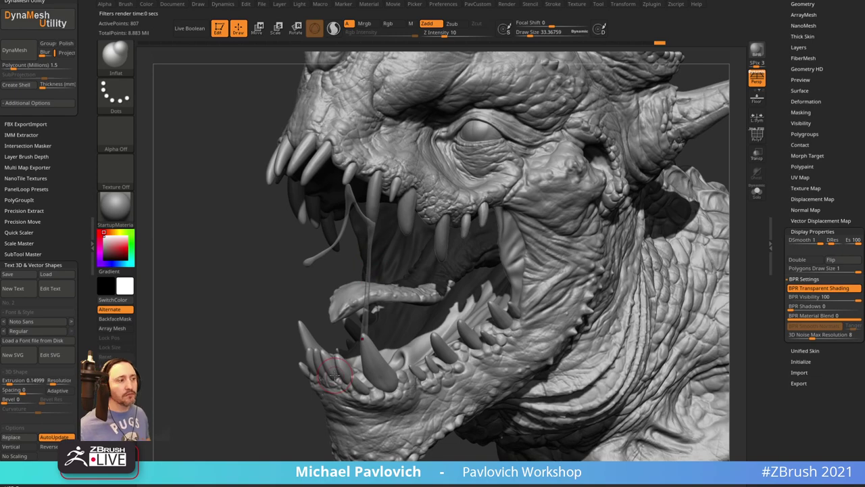
mouse_move(208, 267)
left_mouse_down()
mouse_move(218, 269)
mouse_move(218, 255)
left_mouse_up()
left_click(757, 51)
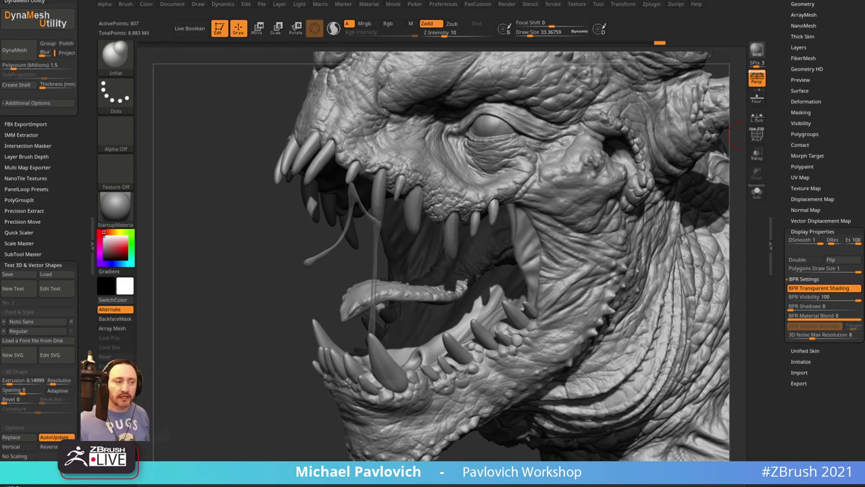
Insert a Cylinder12 primitive into the drool subtool inside the mouth using the IMM primitives brush
mouse_move(282, 343)
left_mouse_down()
mouse_move(274, 385)
mouse_move(282, 392)
left_mouse_up()
key("b")
key("i")
key("p")
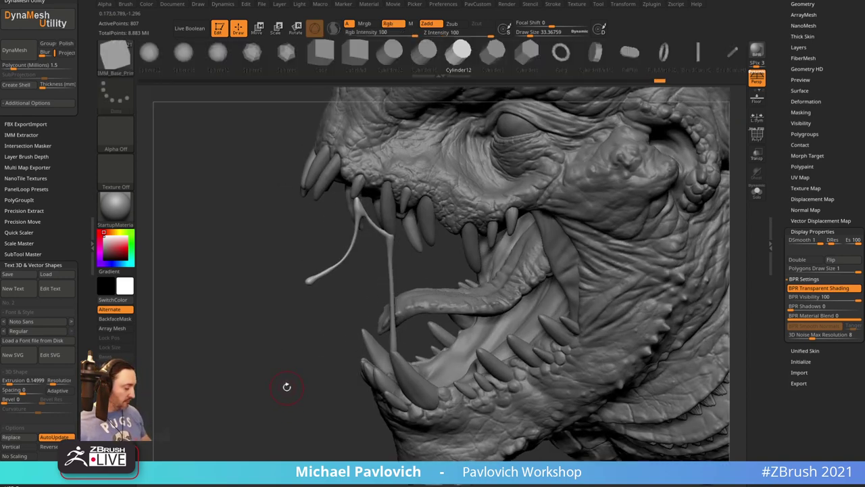
key("m")
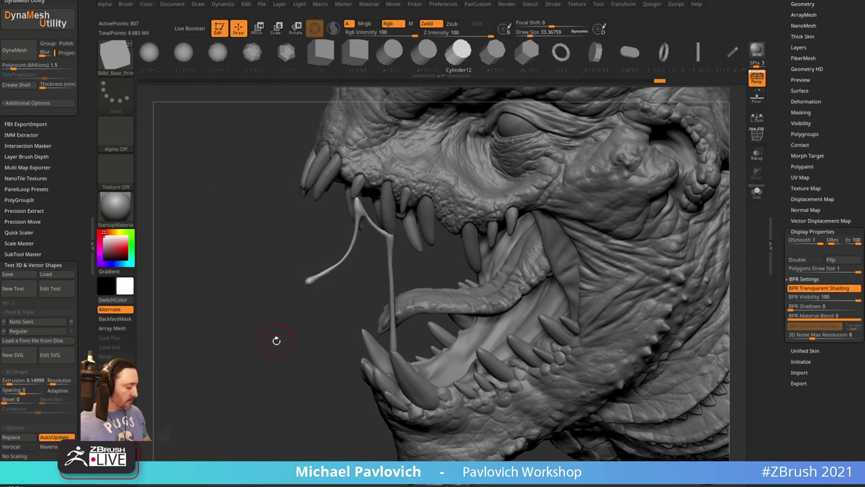
key("m")
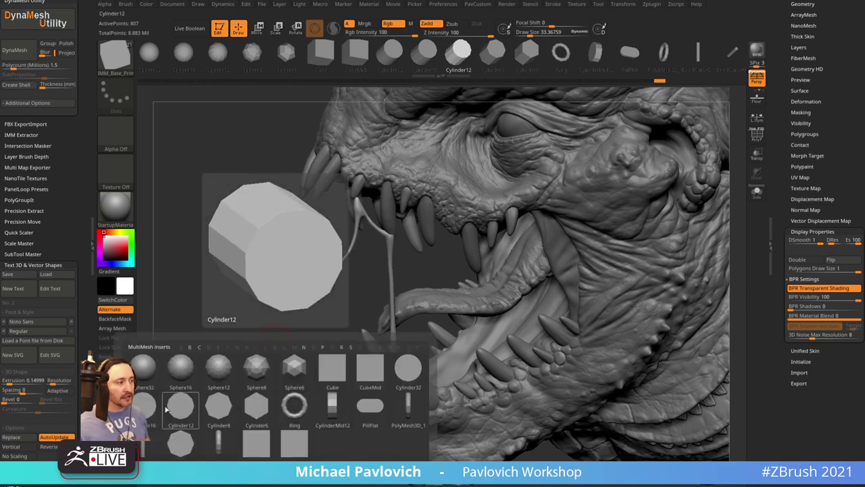
left_click(173, 409)
left_click_drag(222, 382, 270, 349)
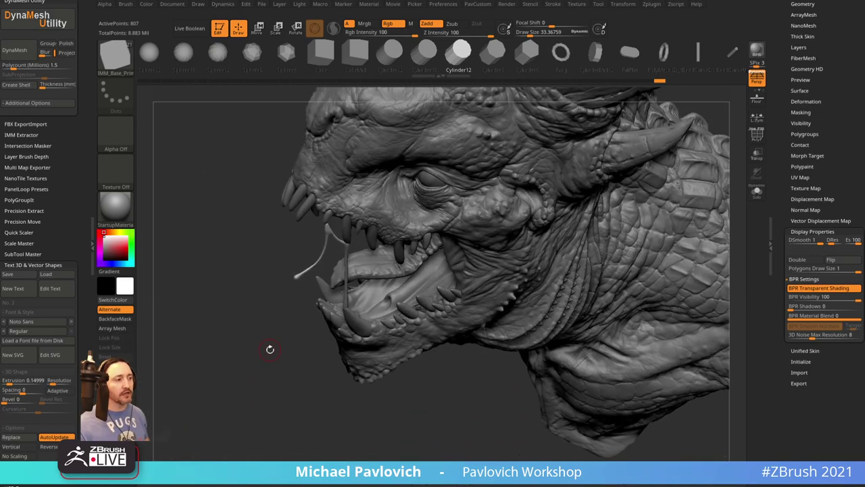
left_click_drag(402, 305, 407, 313)
left_click_drag(423, 384, 419, 382)
Position and tilt the inserted cylinder with the Gizmo so it spans an upper and a lower side tooth
key("w")
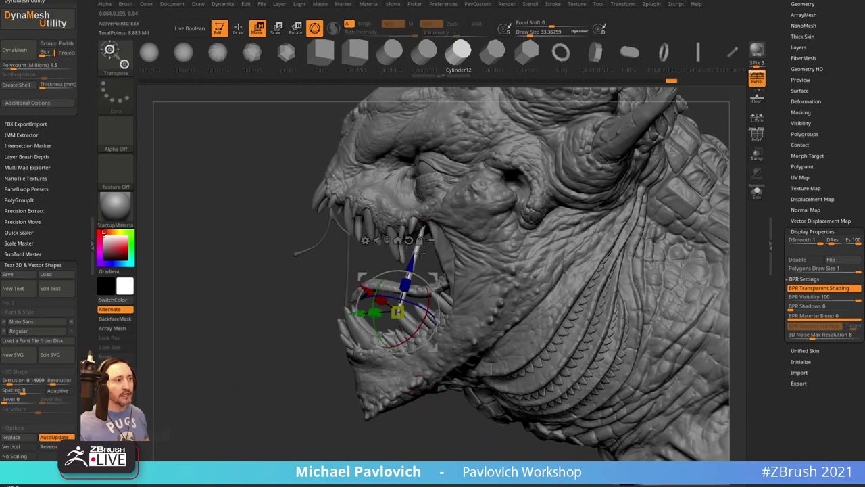
left_click_drag(419, 272, 395, 268)
right_click_drag(325, 298, 433, 297)
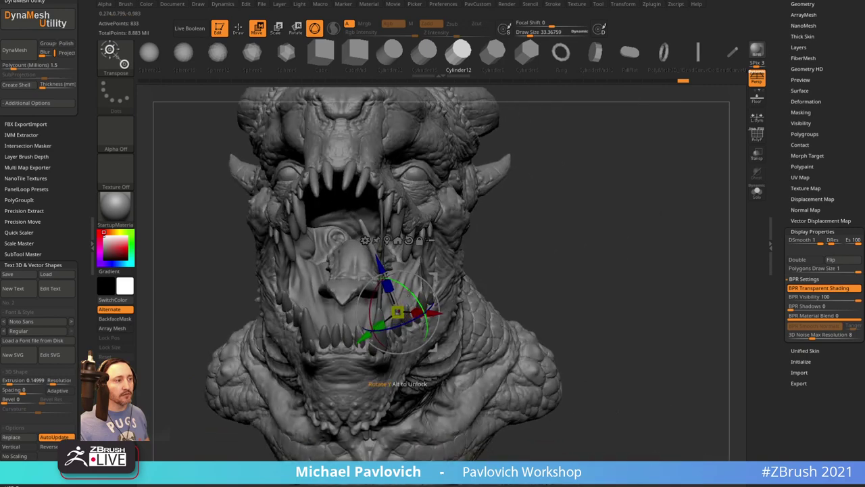
left_click_drag(407, 284, 421, 298)
right_click_drag(515, 257, 420, 269)
left_click_drag(418, 276, 429, 286)
key("q")
Fit the cylinder's ends to the upper and lower teeth using the Move brush at draw sizes about 322 and 225, and show the polyframe
right_click_drag(293, 367, 297, 402, "ctrl")
key("s")
left_click(425, 304)
key("b")
key("m")
key("v")
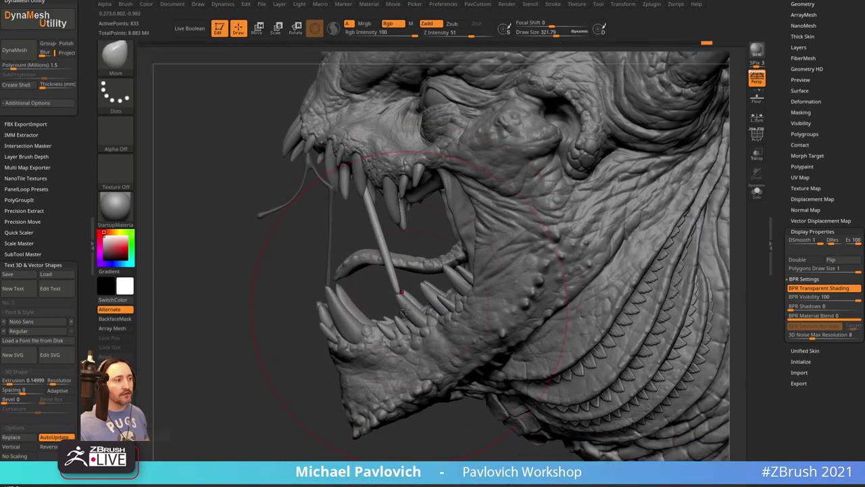
left_click_drag(398, 299, 406, 323)
key("s")
left_click(358, 258)
left_click_drag(368, 227, 359, 235)
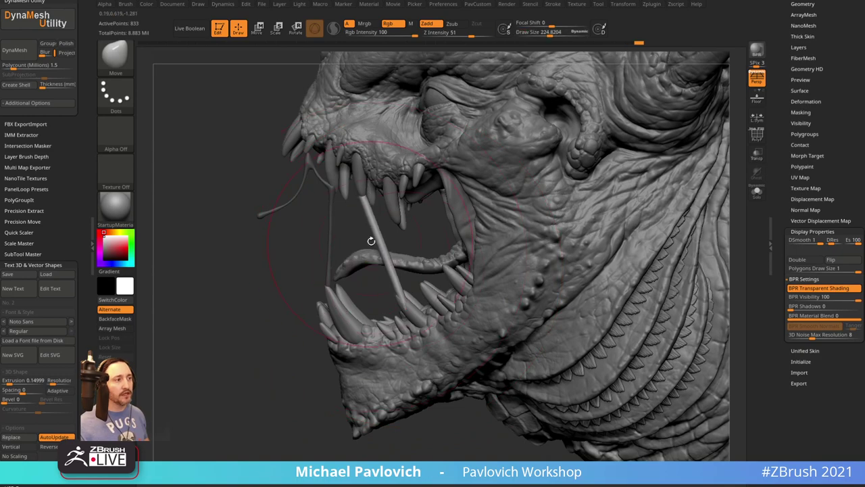
left_click(757, 136)
right_click_drag(395, 271, 464, 260)
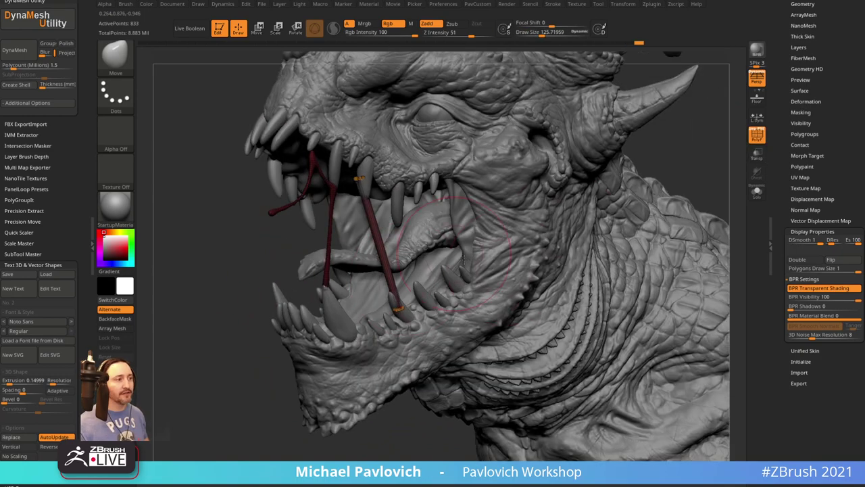
Split the newly inserted cylinder into its own subtool, then isolate it and frame it in the view
key("2")
left_click(691, 268)
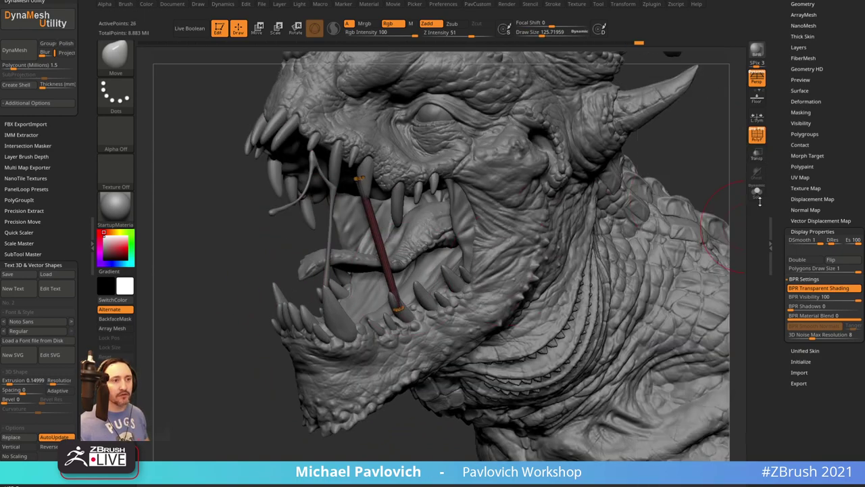
key("alt+s")
right_click_drag(676, 197, 678, 256, "alt")
key("f")
key("shift")
key("shift+d")
key("f")
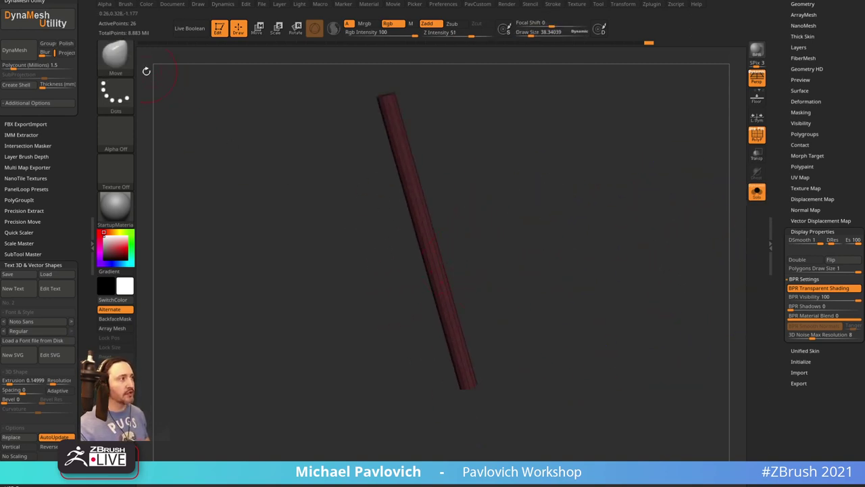
Hide the polyframe and switch the material to SketchShaded2 to inspect the isolated cylinder
left_click(757, 135)
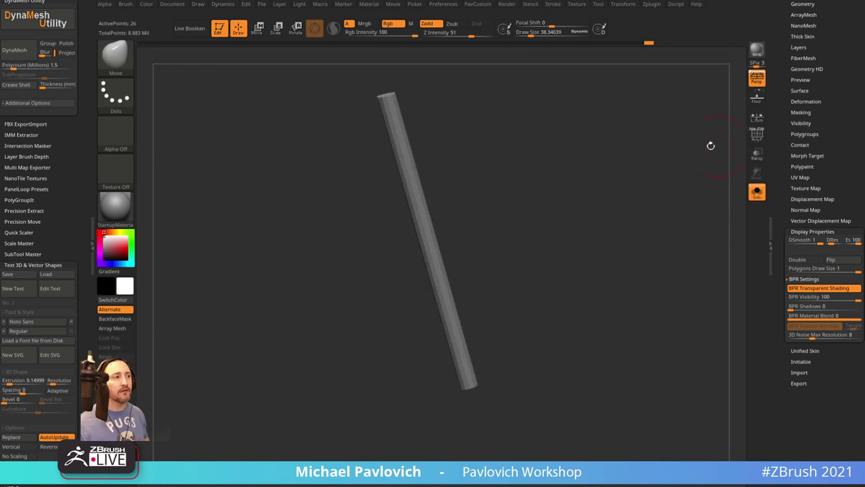
left_click(134, 196)
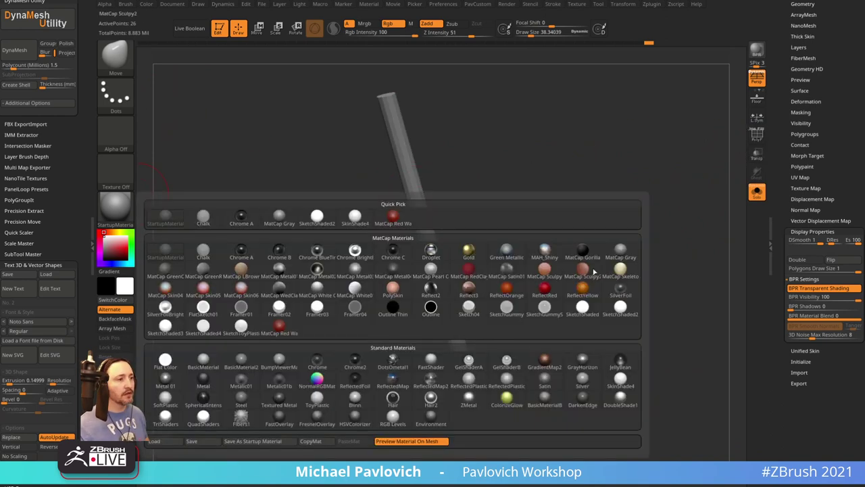
left_click(620, 292)
Insert evenly spaced edge loops along the cylinder's length using ZModeler with the polyframe shown, then show all subtools again
key("b")
key("z")
key("m")
key("space")
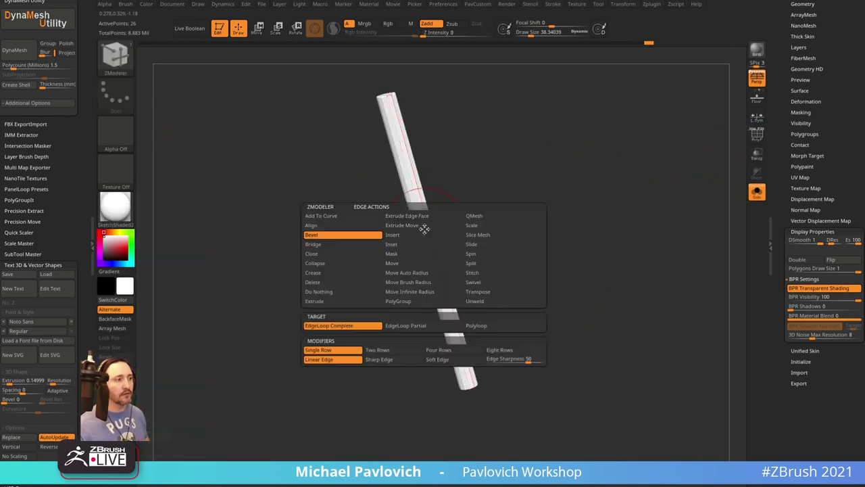
left_click(757, 135)
key("space")
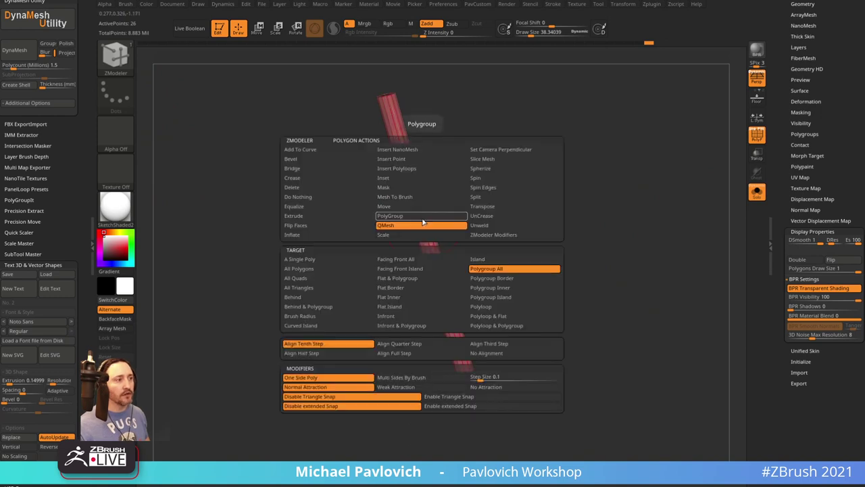
key("space")
left_click(393, 234)
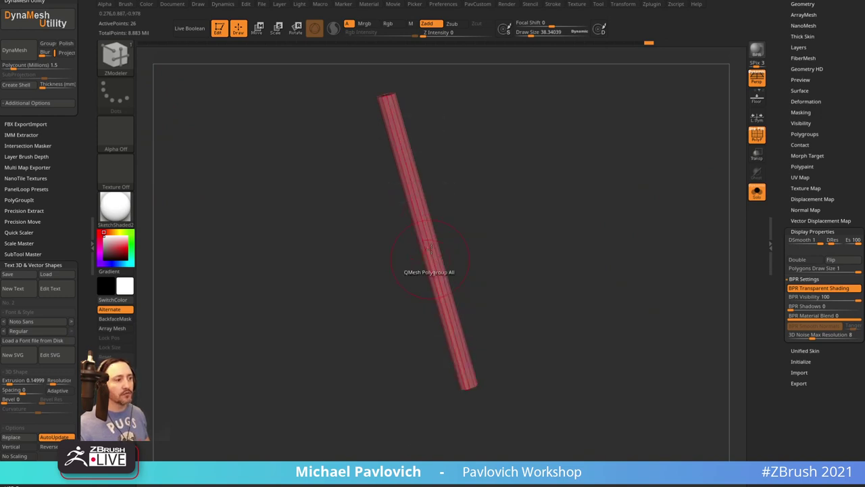
left_click_drag(421, 211, 434, 167)
left_click(758, 192)
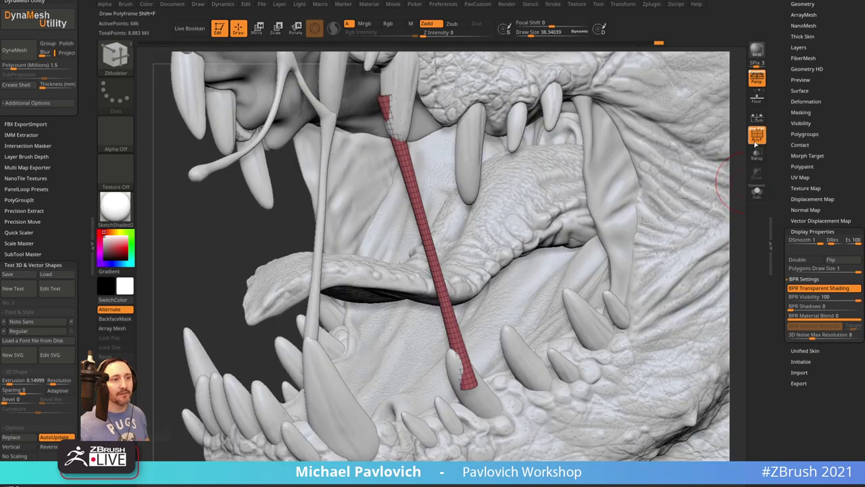
Hide the polyframe and restore the StartupMaterial
left_click_drag(331, 267, 348, 291)
left_click(127, 211)
left_click(167, 218)
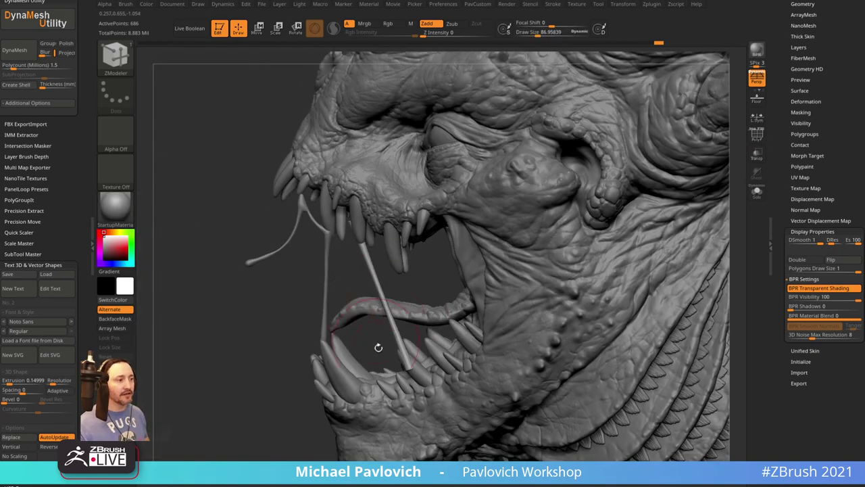
Choose the CurveTube brush and enable its AsLine and Snap curve options
key("b")
key("c")
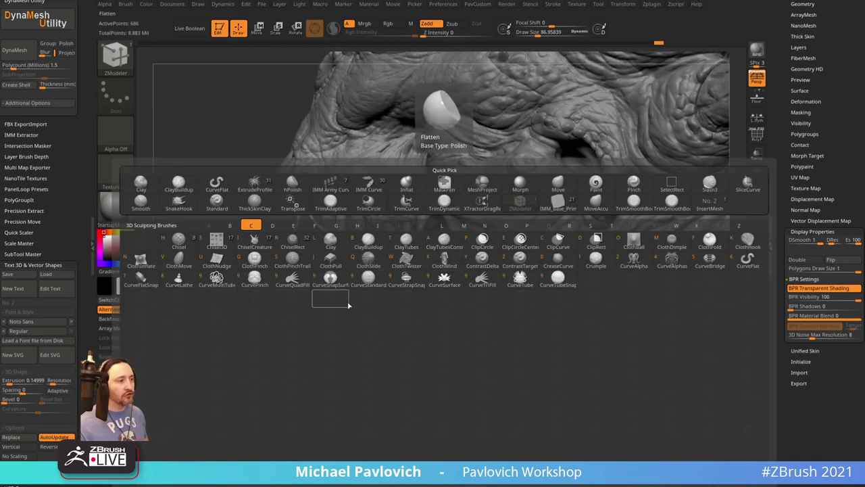
left_click(557, 277)
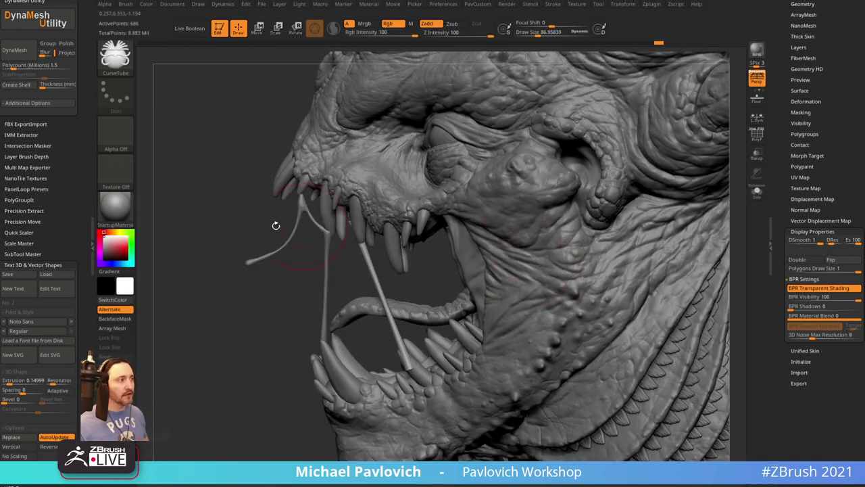
scroll(68, 157, "up", 3)
left_click(79, 5)
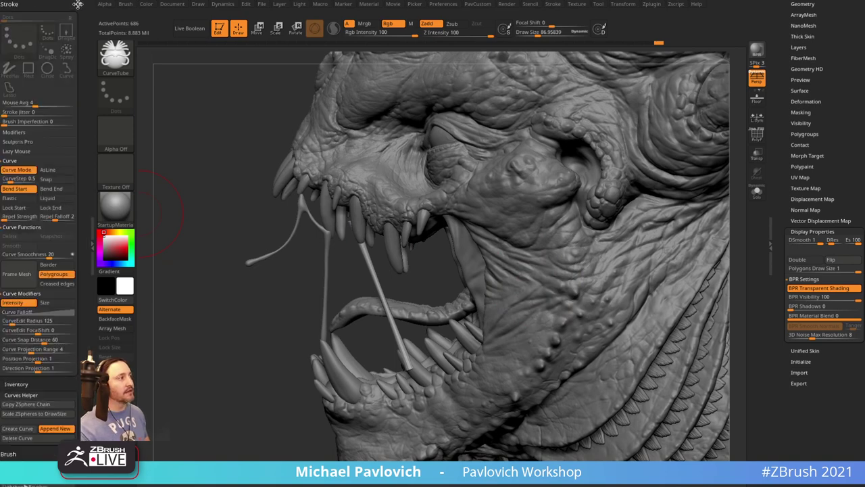
left_click(47, 170)
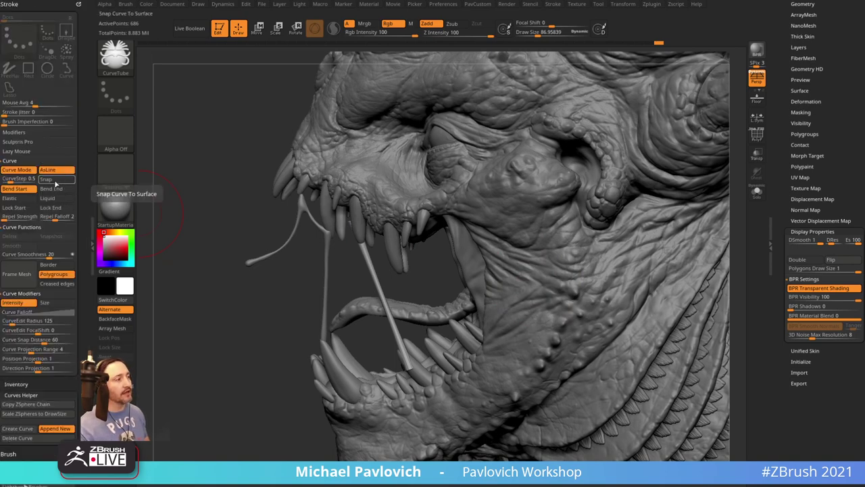
left_click(56, 180)
Draw a straight tube from a front upper tooth to the large lower canine and split it into its own subtool
left_click_drag(223, 325, 630, 203)
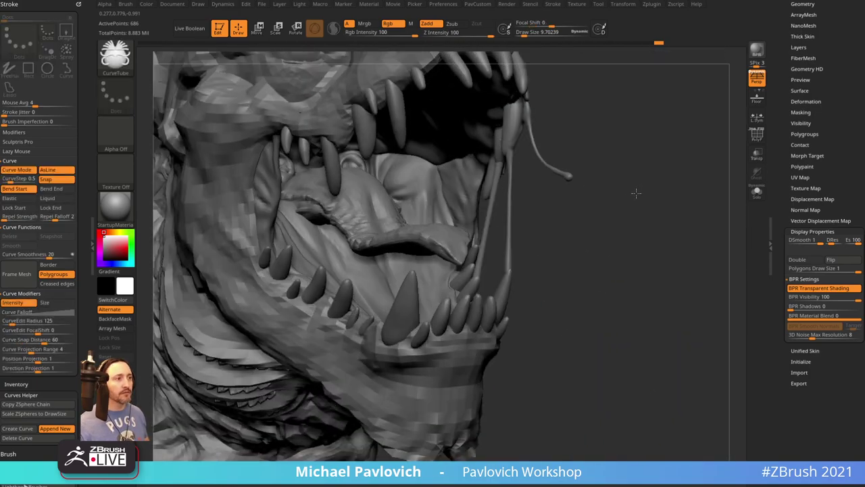
mouse_move(521, 86)
left_mouse_down()
mouse_move(416, 287)
mouse_move(412, 276)
left_mouse_up()
mouse_move(629, 193)
left_mouse_down()
mouse_move(298, 270)
mouse_move(676, 180)
mouse_move(634, 202)
left_mouse_up()
left_click(471, 96)
key("2")
left_click(647, 269)
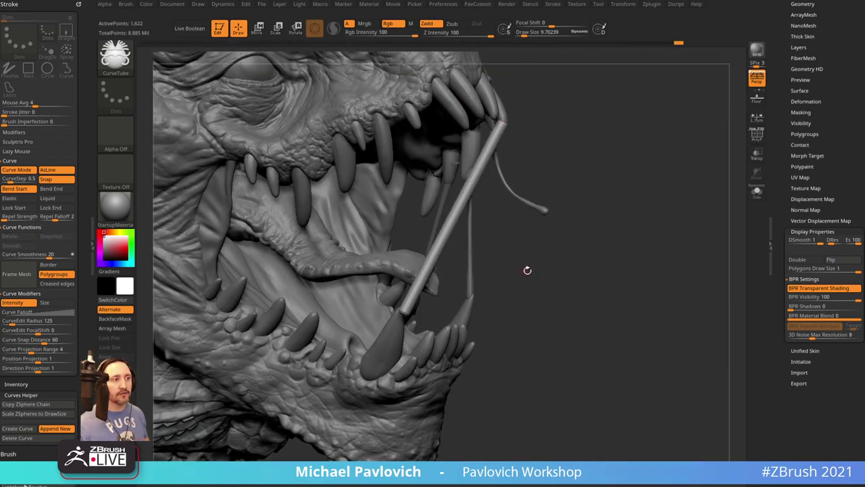
Smooth the new tube to thin its middle and adjust its upper end at the front upper tooth with the Move brush
left_click_drag(527, 271, 576, 242)
key("shift")
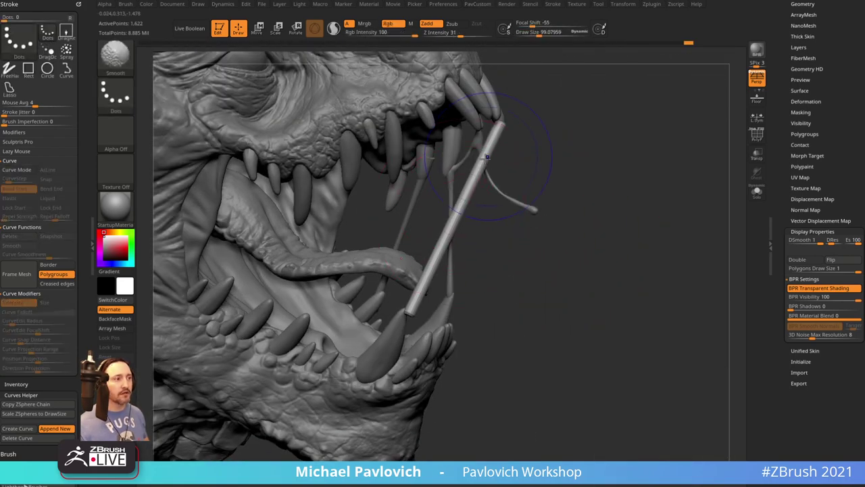
mouse_move(487, 158)
left_mouse_down("shift")
mouse_move(448, 229)
mouse_move(464, 199)
left_mouse_up("shift")
left_click_drag(495, 174, 368, 162)
left_click_drag(482, 123, 480, 134)
left_click_drag(386, 162, 487, 120)
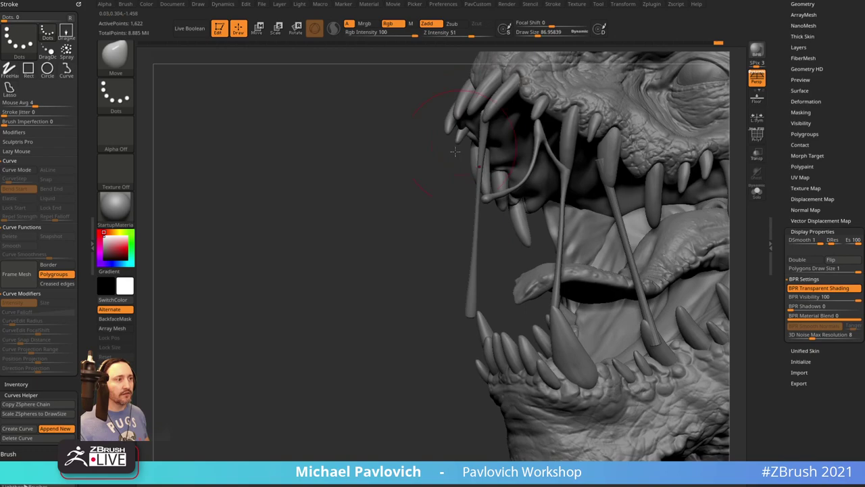
Fit the tube's lower end to the large lower canine using the Move brush at adjusted draw sizes
mouse_move(455, 151)
left_mouse_down()
mouse_move(469, 223)
mouse_move(532, 286)
left_mouse_up()
key("s")
left_click(494, 337)
left_click_drag(427, 334, 409, 337)
mouse_move(534, 324)
left_mouse_down()
mouse_move(399, 321)
mouse_move(468, 346)
mouse_move(461, 335)
left_mouse_up()
key("s")
left_click(393, 321)
Bend the diagonal tube into a sagging drool strand from the front view using the Move brush at draw size about 194
mouse_move(345, 284)
left_mouse_down("shift")
mouse_move(433, 244)
mouse_move(434, 234)
mouse_move(490, 232)
mouse_move(499, 258)
mouse_move(506, 245)
left_mouse_up("shift")
key("[")
key("ctrl+z")
key("s")
left_click(514, 233)
key("ctrl+z")
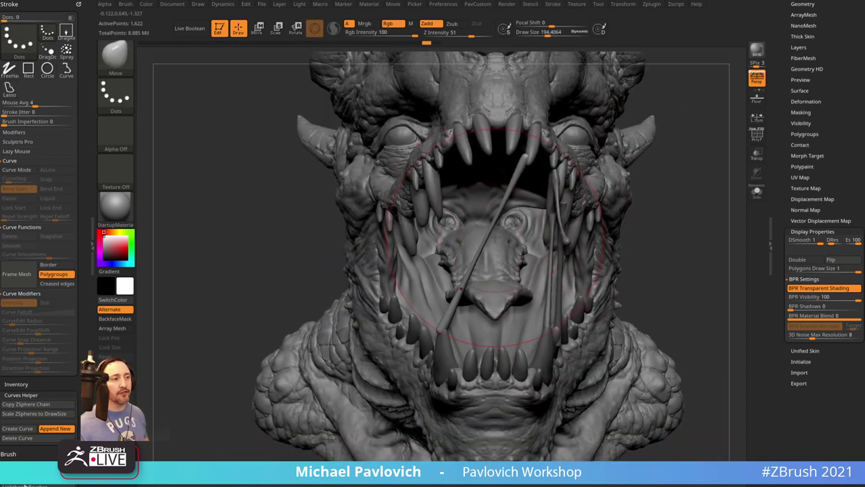
mouse_move(659, 225)
left_mouse_down("alt")
mouse_move(638, 211)
mouse_move(710, 211)
left_mouse_up("alt")
mouse_move(580, 197)
left_mouse_down()
mouse_move(587, 176)
mouse_move(541, 184)
left_mouse_up()
left_click_drag(590, 189, 592, 215, "alt")
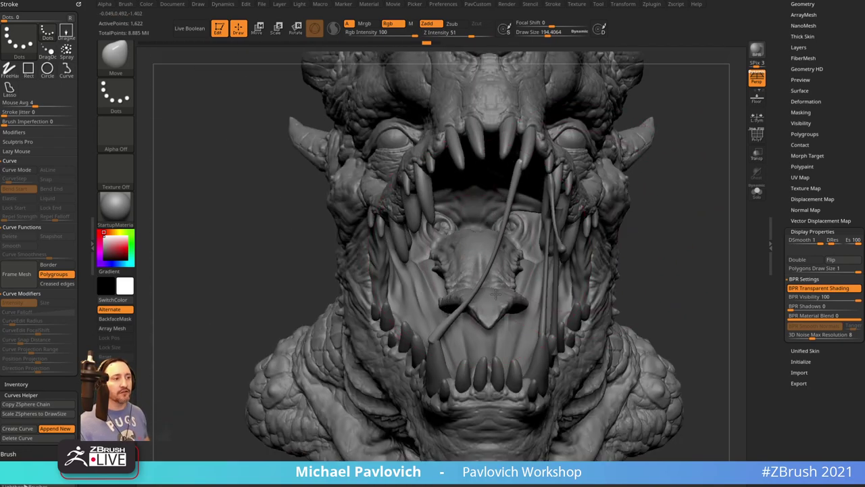
left_click_drag(501, 309, 485, 259)
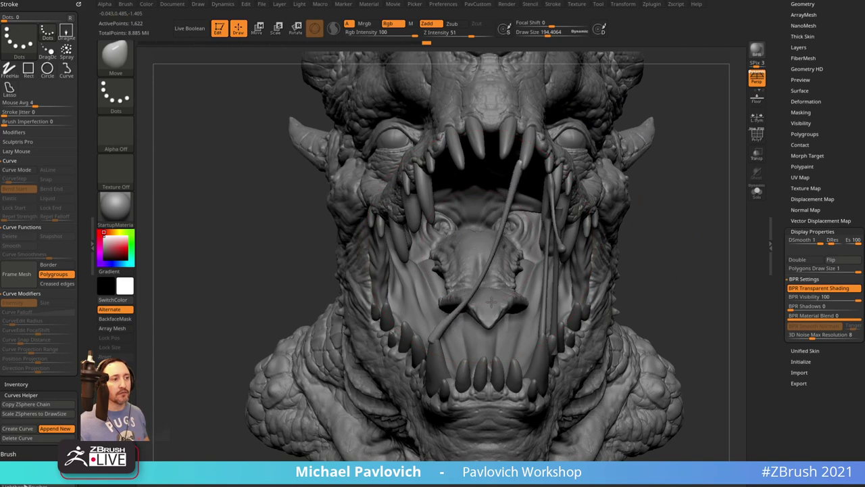
key("shift")
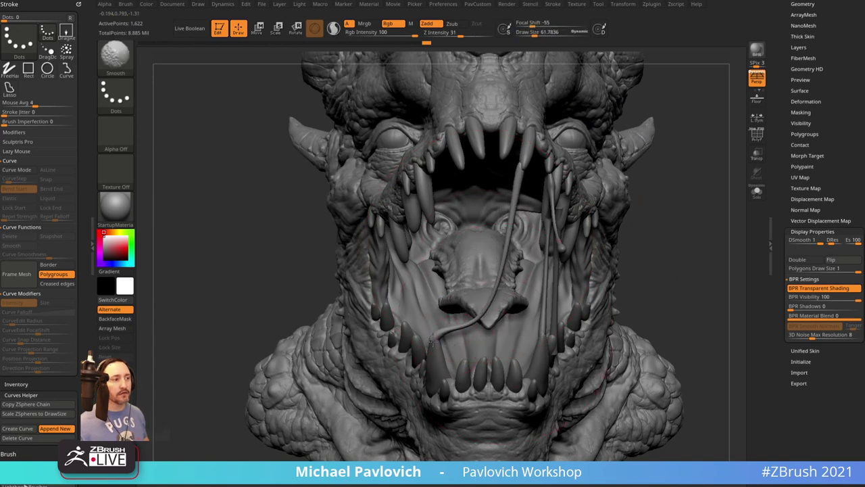
Refine the sagging strand's lower end on the large lower canine with the Move brush at draw size about 62
left_click_drag(660, 200, 449, 323)
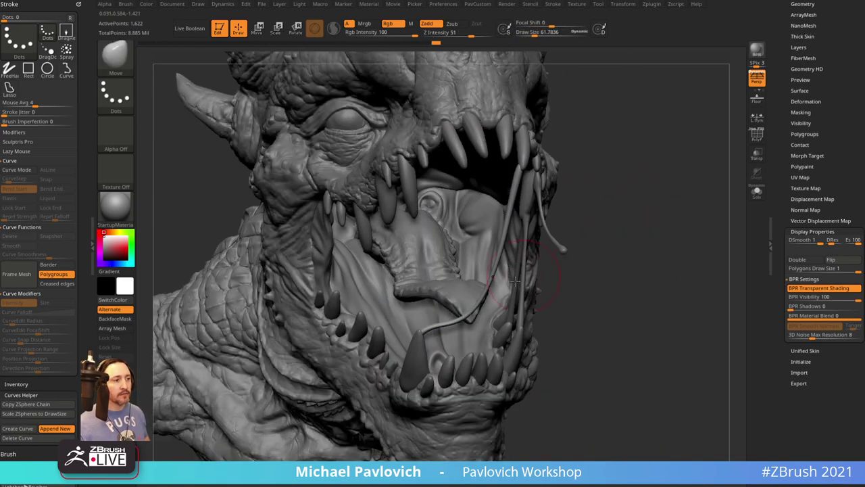
right_click_drag(450, 323, 433, 329, "shift")
left_click_drag(432, 329, 426, 335)
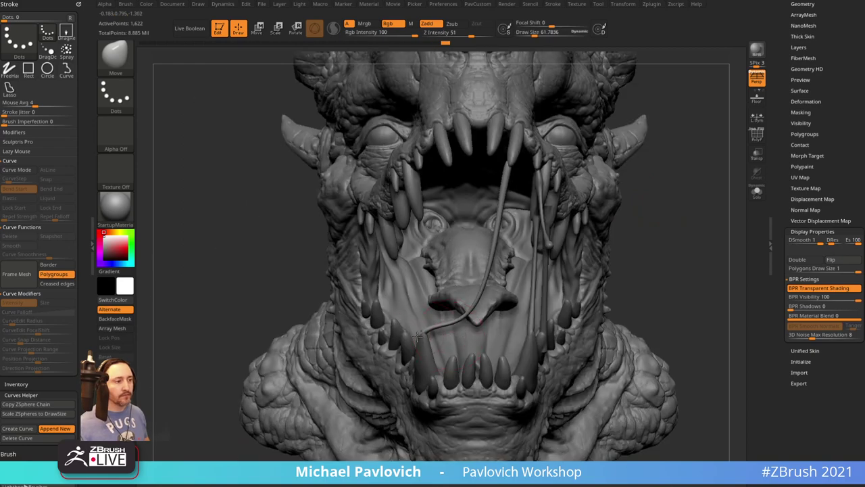
Draw a short, thin CurveTube strand from the bend of the sagging strand down to a front lower tooth
key("s")
mouse_move(646, 255)
left_mouse_down()
mouse_move(662, 260)
mouse_move(642, 259)
left_mouse_up()
mouse_move(646, 254)
left_mouse_down()
mouse_move(660, 216)
mouse_move(613, 238)
mouse_move(605, 229)
left_mouse_up()
key("b")
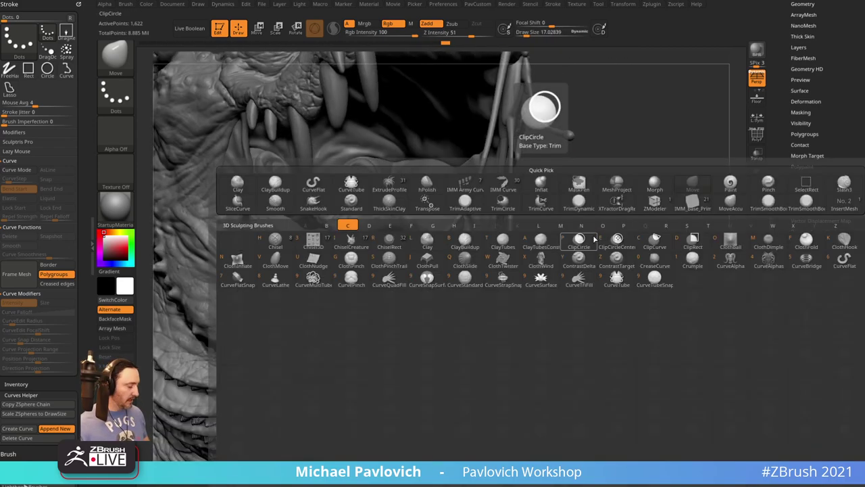
left_click(618, 285)
left_click_drag(680, 228, 579, 208)
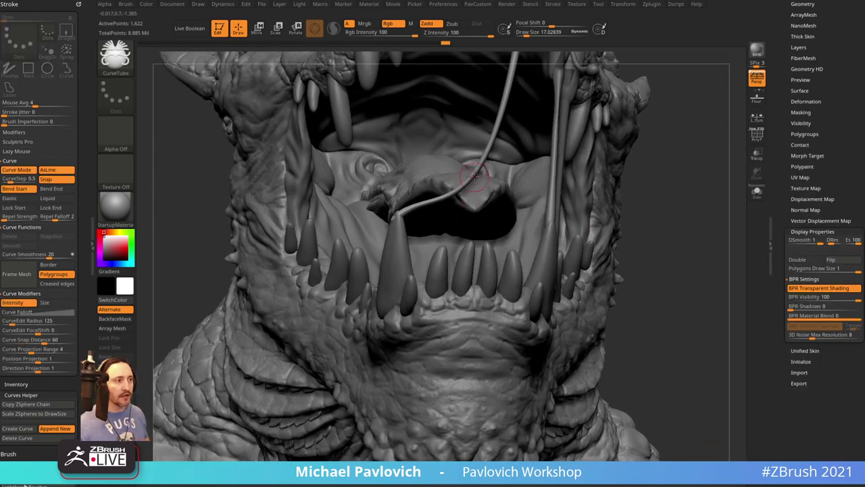
left_click_drag(477, 171, 469, 244)
right_click_drag(575, 200, 700, 217)
key("s")
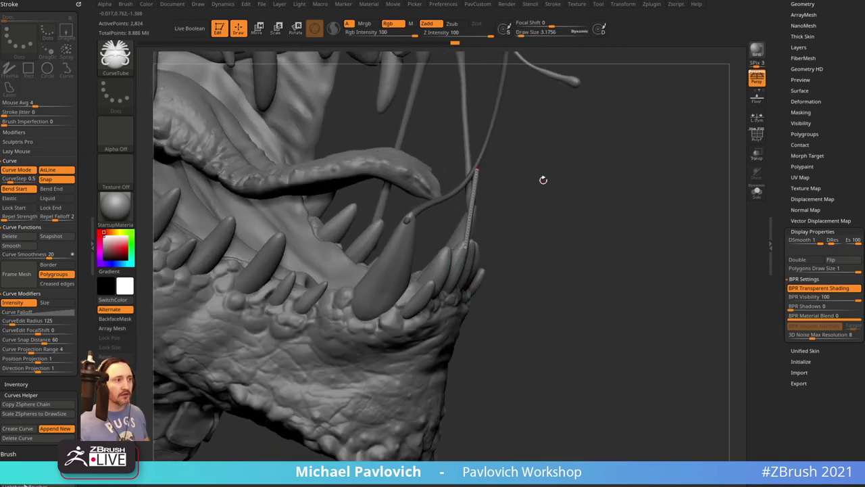
Fit the short tube's ends to the sagging strand and the front lower tooth using the Move brush, starting at draw size about 72
right_click_drag(543, 180, 538, 185)
mouse_move(485, 144)
right_mouse_down()
mouse_move(550, 191)
mouse_move(537, 215)
right_mouse_up()
key("b")
key("m")
key("v")
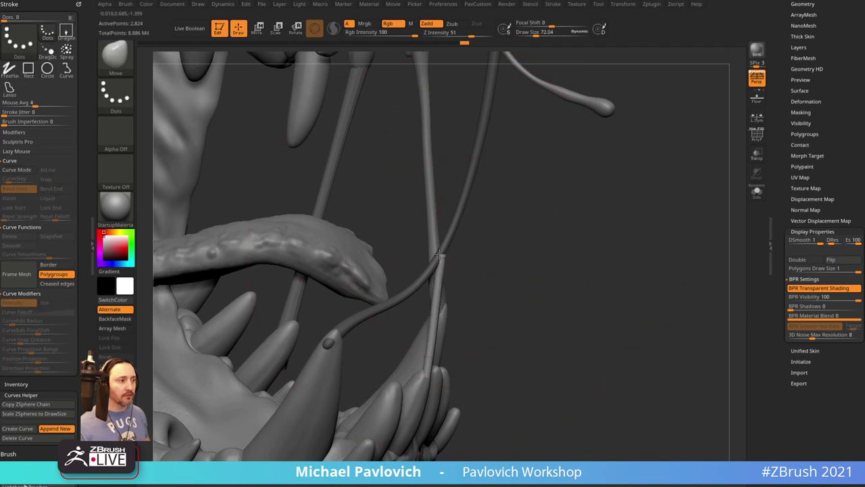
right_click_drag(480, 253, 457, 225)
left_click_drag(457, 225, 460, 228)
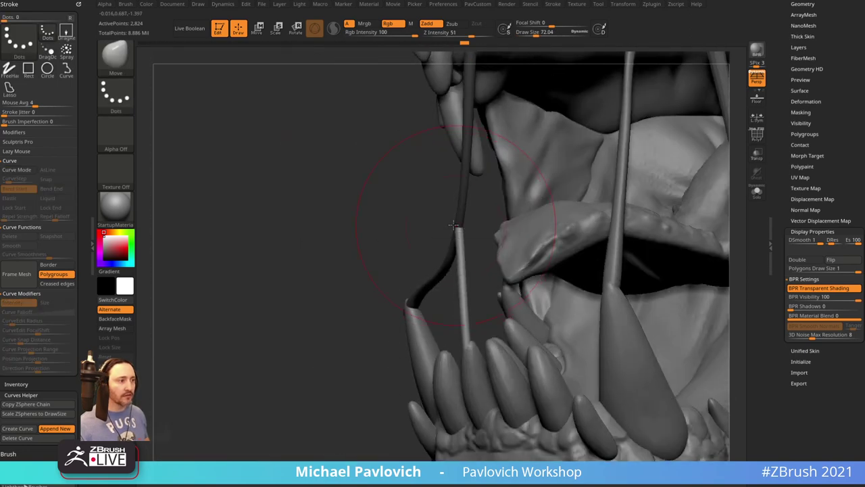
right_click_drag(460, 228, 454, 311)
key("s")
mouse_move(470, 323)
left_mouse_down()
mouse_move(461, 323)
mouse_move(456, 277)
mouse_move(466, 300)
left_mouse_up()
key("shift")
Thicken the short tube's upper and lower ends using the Inflat brush at draw size about 19 and Z Intensity 10
mouse_move(475, 300)
right_mouse_down()
mouse_move(679, 209)
mouse_move(657, 216)
right_mouse_up()
key("b")
key("i")
key("n")
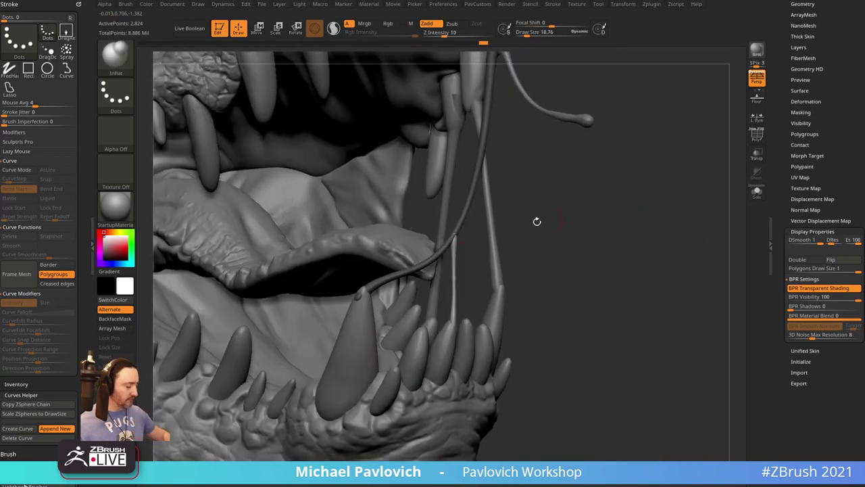
left_click_drag(451, 314, 453, 322)
key("ctrl+z")
left_click_drag(453, 236, 454, 254)
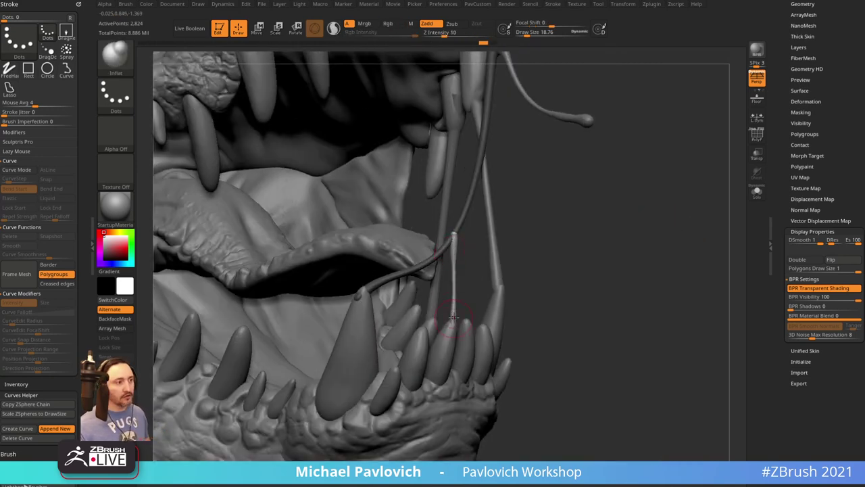
left_click_drag(453, 315, 453, 323)
Clear the mask from the drool strands and try fusing them with DynaMesh at resolution 392
right_click_drag(609, 253, 630, 265)
left_click_drag(631, 265, 641, 275, "ctrl")
key("1")
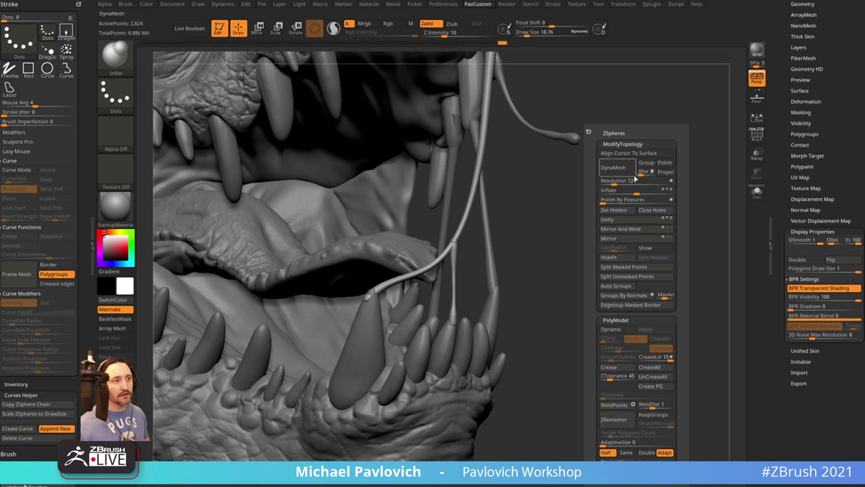
left_click(612, 167)
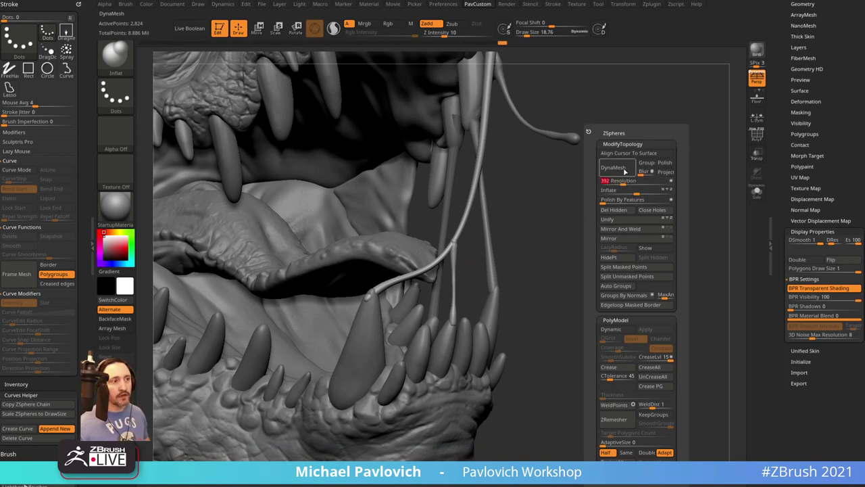
key("ctrl+z")
Fuse the sagging strand and short tube with DynaMesh at resolution 560 and ZRemesh the result with the Half option
key("space")
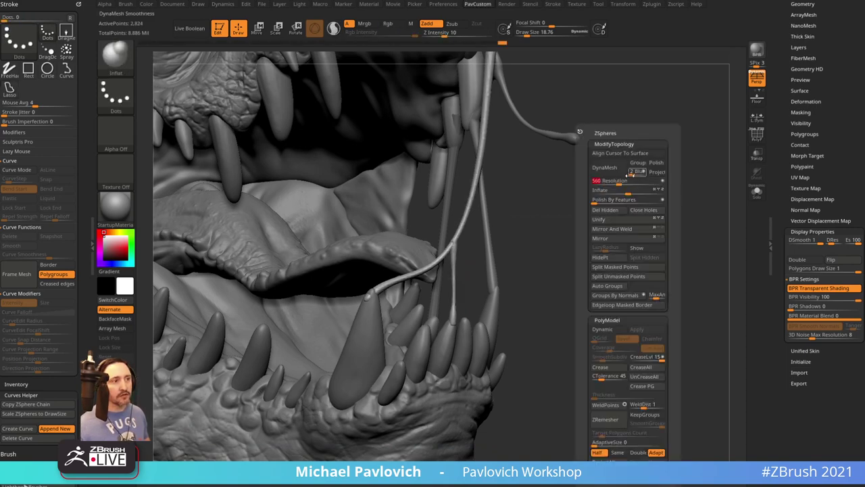
left_click(617, 170)
key("space")
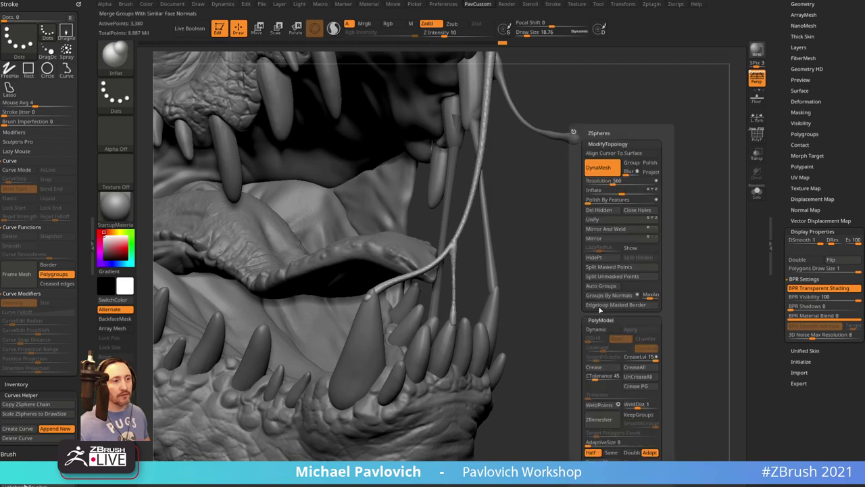
left_click(599, 419)
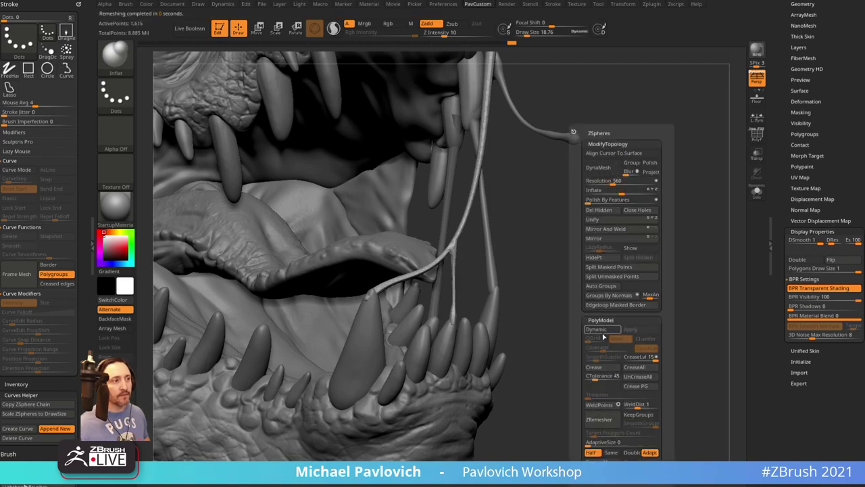
ZRemesh the fused drool strand once more with the Half option and preview it with dynamic subdivision
left_click(758, 135)
mouse_move(678, 205)
left_mouse_down()
mouse_move(637, 208)
mouse_move(674, 209)
left_mouse_up()
key("space")
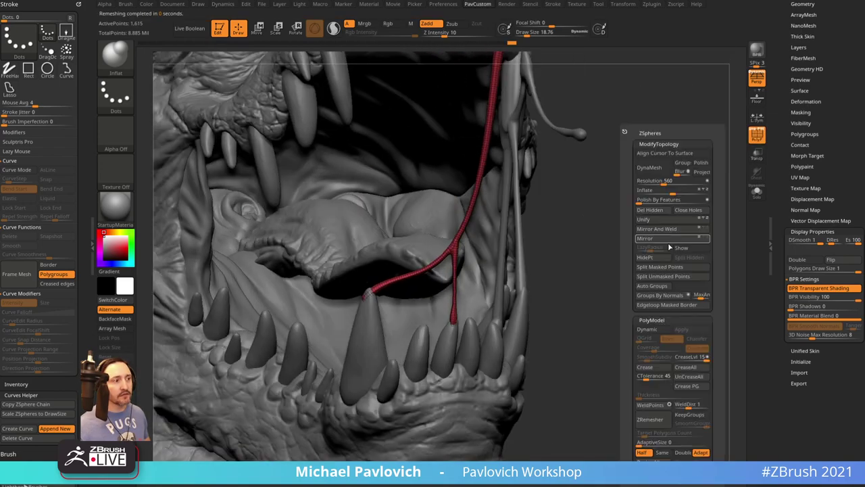
left_click(652, 419)
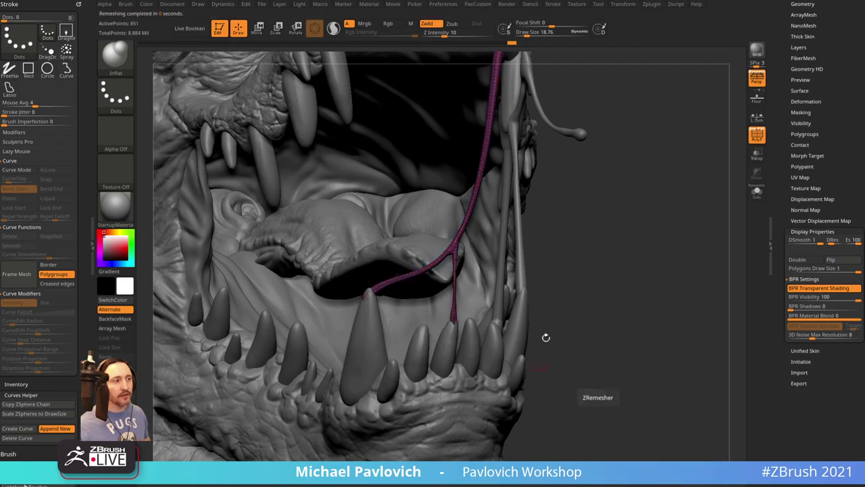
left_click_drag(547, 338, 632, 240)
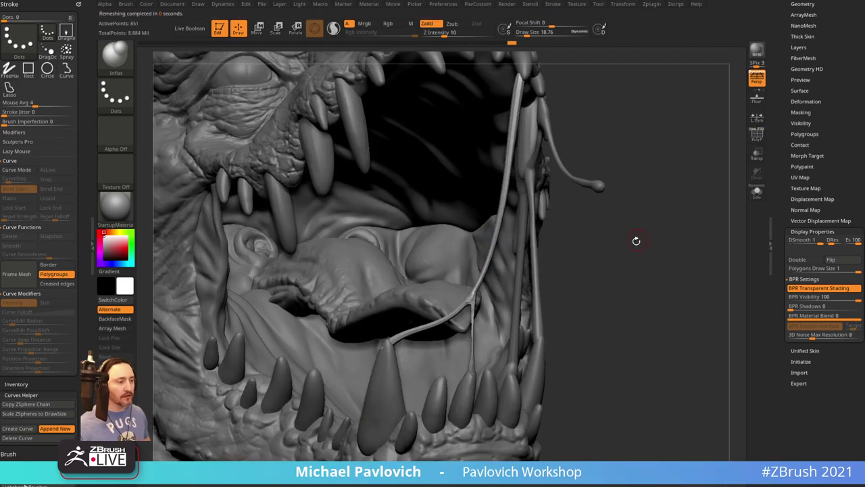
key("d")
left_click_drag(646, 272, 662, 291)
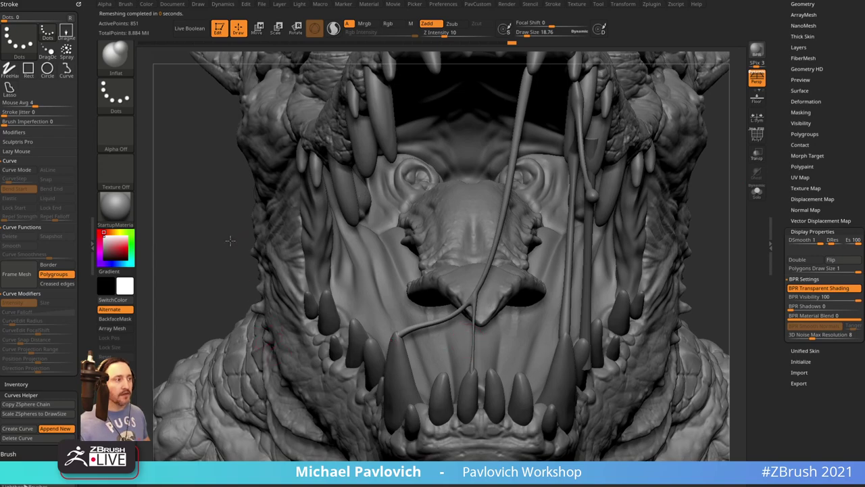
Inspect the drool strands from the front and side of the jaw and make a BPR render of the bust
mouse_move(229, 240)
left_mouse_down()
mouse_move(187, 236)
mouse_move(255, 375)
mouse_move(250, 394)
mouse_move(233, 392)
mouse_move(259, 349)
left_mouse_up()
key("s")
mouse_move(344, 305)
left_mouse_down()
mouse_move(362, 304)
mouse_move(356, 275)
left_mouse_up()
key("1")
key("s")
mouse_move(357, 275)
left_mouse_down()
mouse_move(332, 276)
mouse_move(346, 264)
left_mouse_up()
key("s")
mouse_move(347, 264)
left_mouse_down()
mouse_move(336, 293)
mouse_move(541, 270)
mouse_move(600, 253)
left_mouse_up()
left_click_drag(676, 174, 581, 159)
left_click(757, 50)
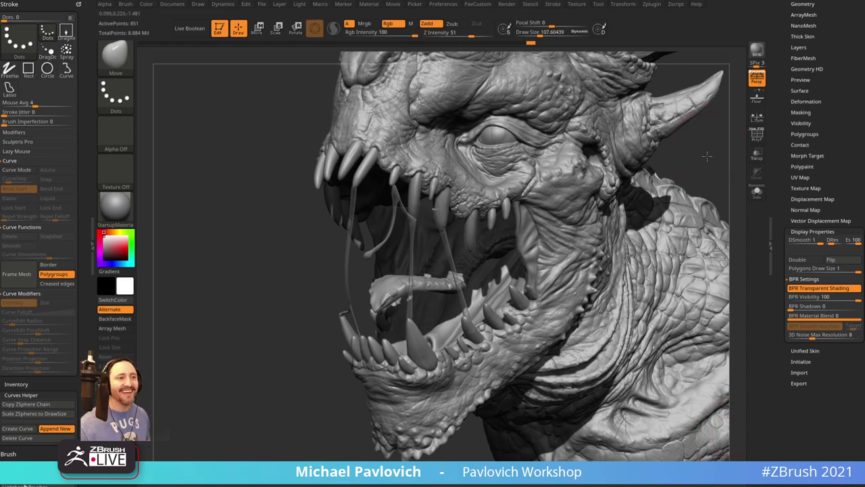
Switch to the Standard brush and set its draw size to about 83
key("s")
left_click_drag(702, 154, 703, 154)
mouse_move(703, 154)
right_mouse_down("ctrl")
mouse_move(680, 145)
mouse_move(757, 135)
mouse_move(609, 147)
mouse_move(331, 346)
mouse_move(332, 359)
right_mouse_up("ctrl")
key("s")
left_click_drag(332, 359, 336, 348)
key("b")
key("s")
key("t")
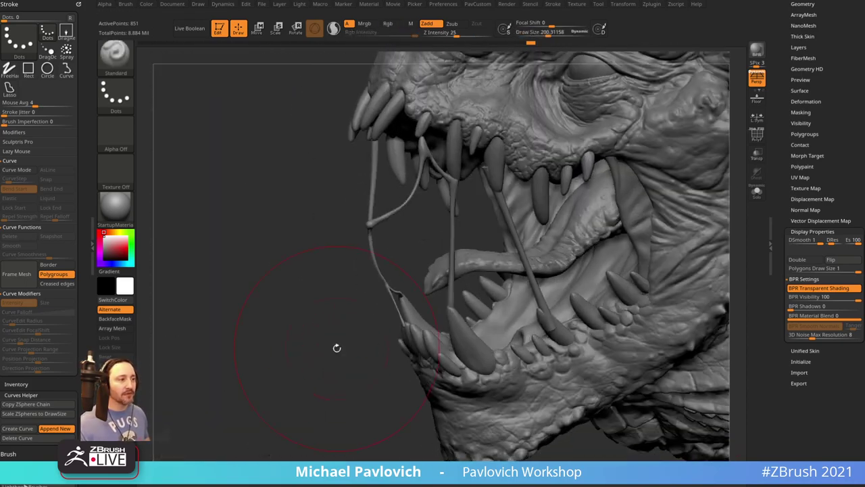
mouse_move(336, 348)
right_mouse_down()
mouse_move(327, 359)
mouse_move(339, 354)
right_mouse_up()
key("s")
left_click_drag(339, 355, 336, 353)
mouse_move(336, 354)
right_mouse_down()
mouse_move(315, 350)
mouse_move(319, 342)
right_mouse_up()
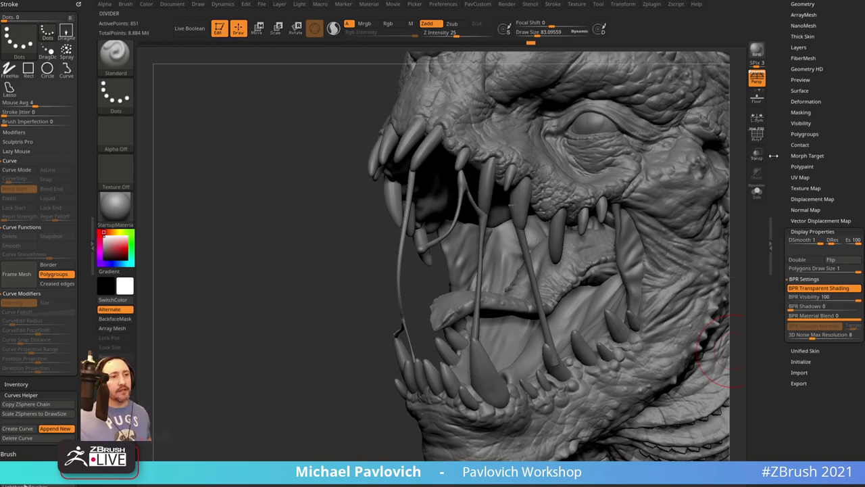
Delete all subtools of the No. 2 lettering tool and of the Skin_ZSphere1 tool
left_click_drag(779, 156, 826, 357)
left_click(816, 161)
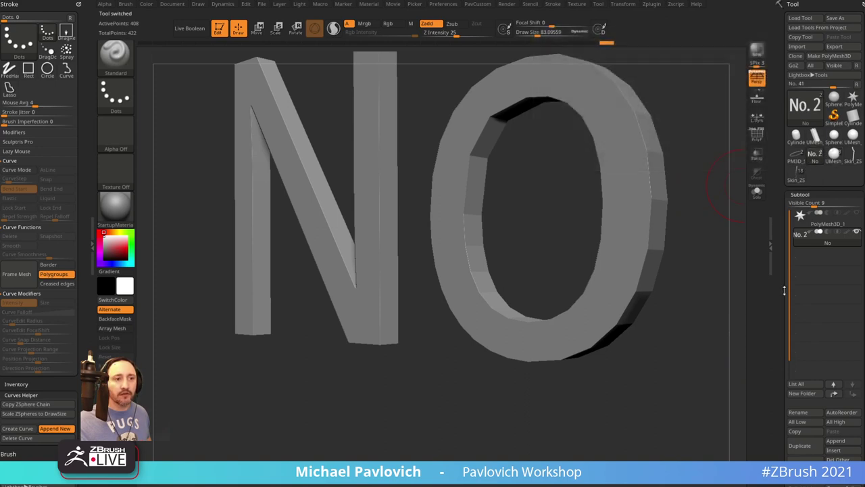
left_click_drag(781, 223, 786, 177)
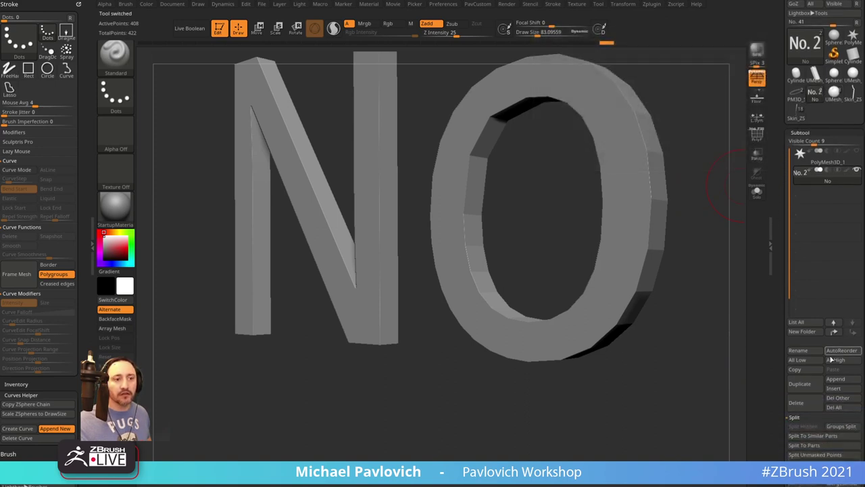
left_click(838, 408)
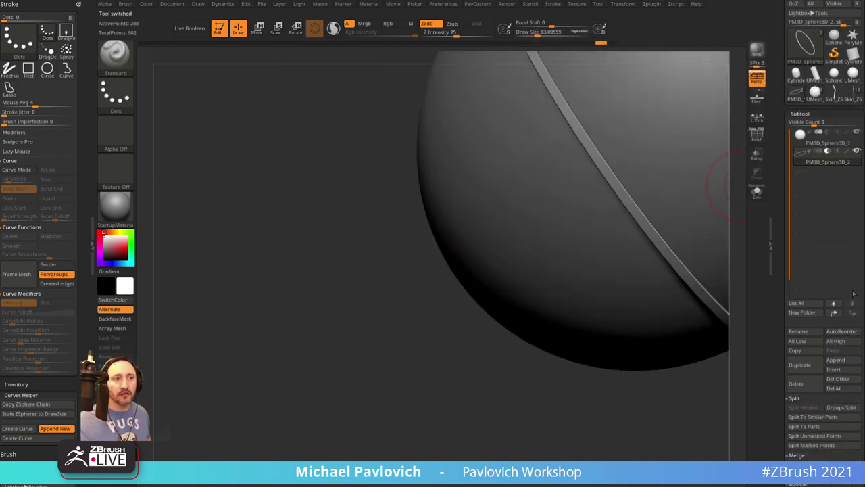
left_click(854, 100)
left_click(837, 99)
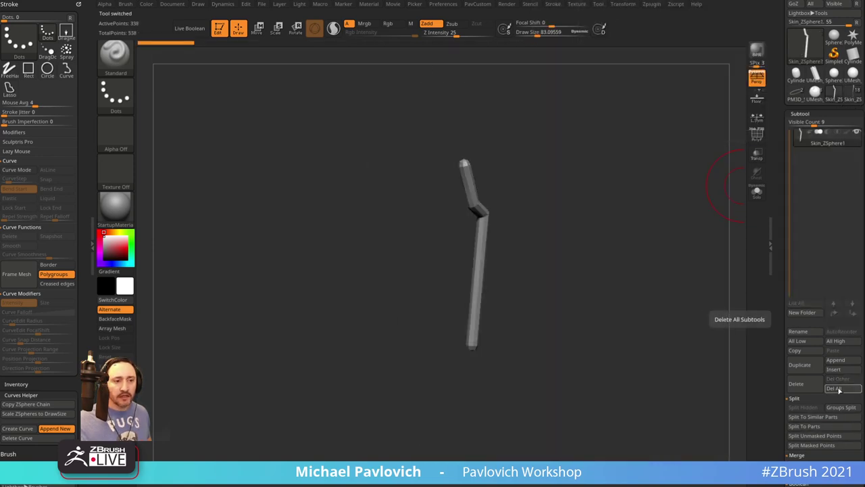
left_click(837, 390)
View the pencil model UMesh_PM3D_Sphere3D_2 and switch to its render Pencil.psd in Photoshop
left_click(817, 94)
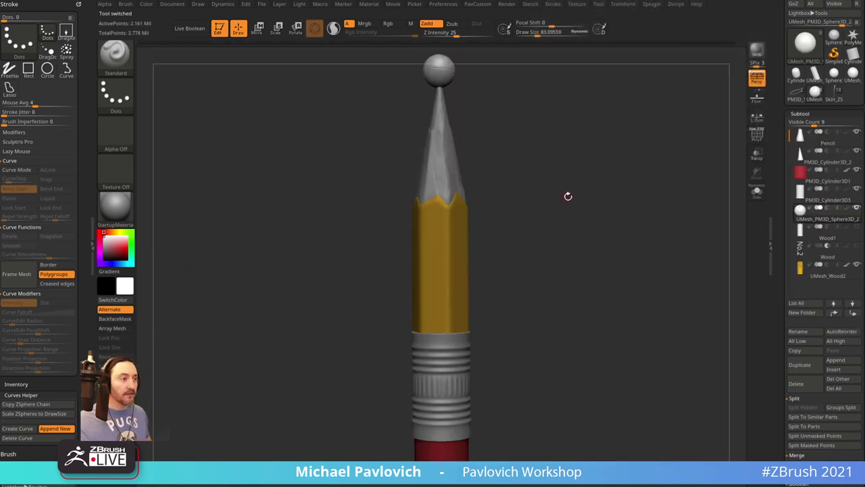
mouse_move(569, 197)
right_mouse_down()
mouse_move(655, 198)
mouse_move(597, 178)
mouse_move(613, 251)
mouse_move(597, 233)
mouse_move(507, 265)
right_mouse_up()
key("alt+Tab")
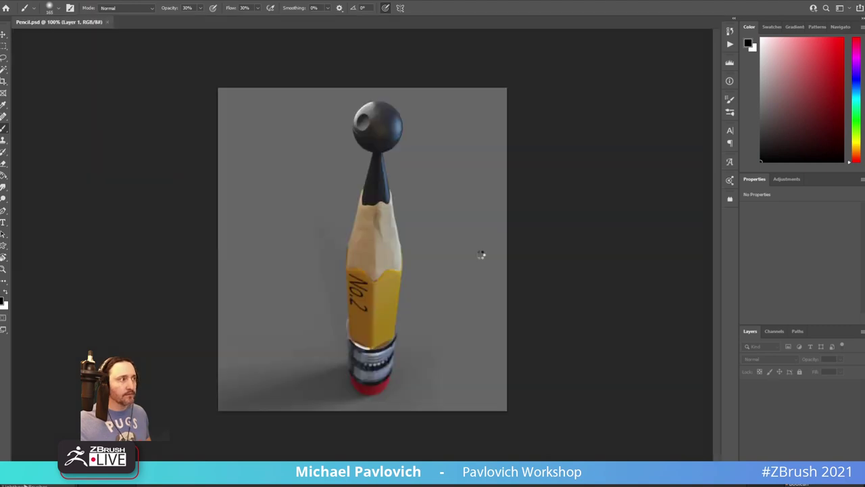
Try the Classic Camera 2 and Classic Camera 3 presets on the pencil image with the Analog Efex Pro 2 trial
mouse_move(388, 100)
left_mouse_down()
mouse_move(109, 69)
mouse_move(56, 36)
left_mouse_up()
scroll(79, 104, "down", 2)
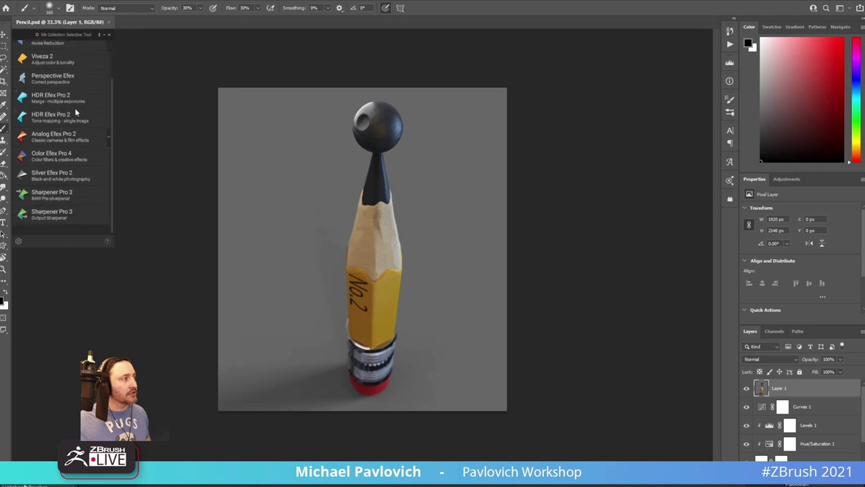
left_click(45, 144)
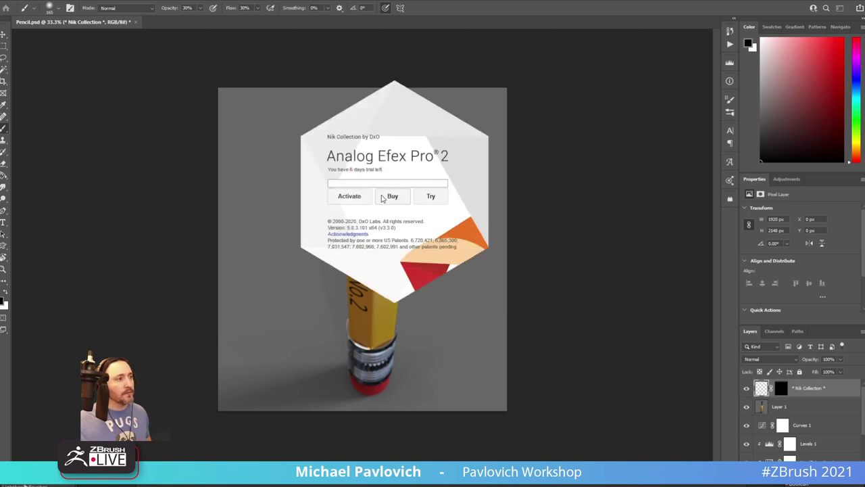
left_click(431, 196)
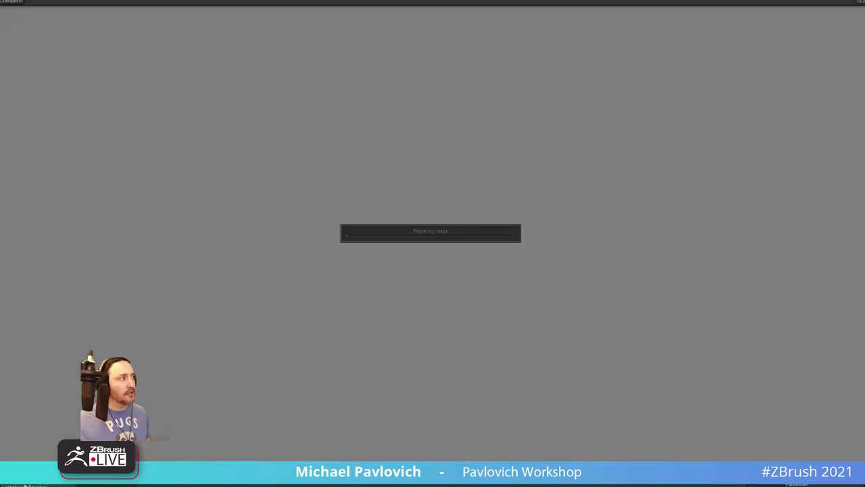
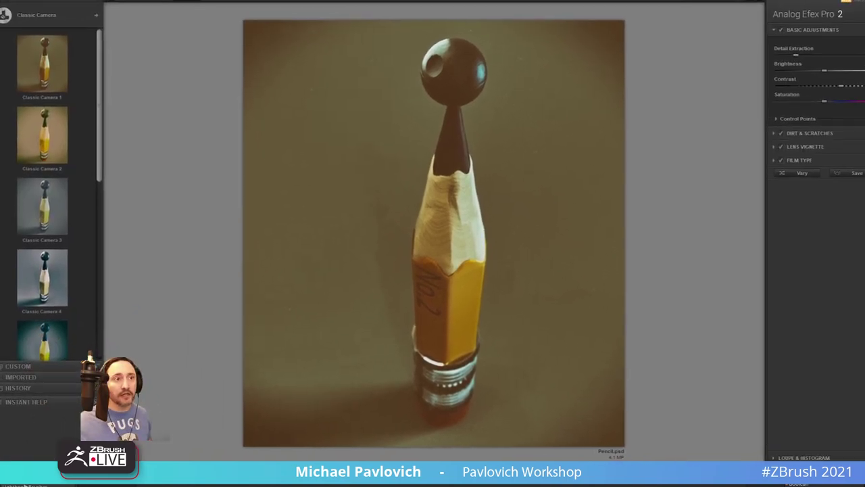
left_click(41, 153)
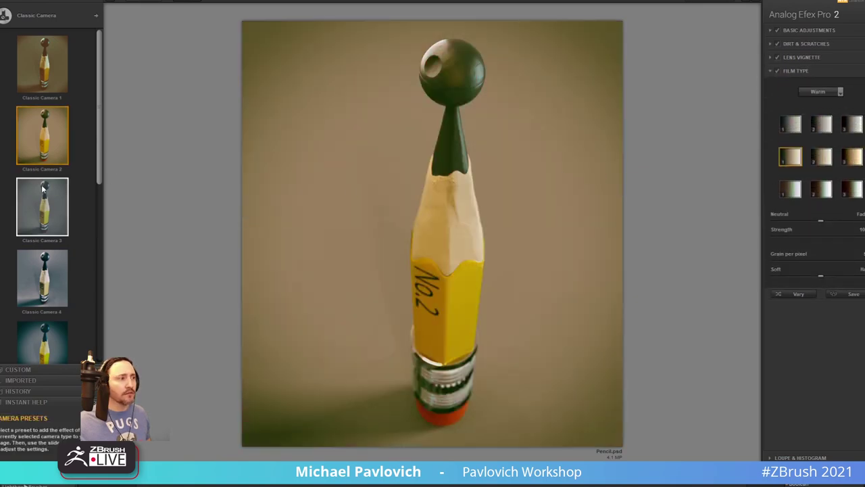
left_click(42, 190)
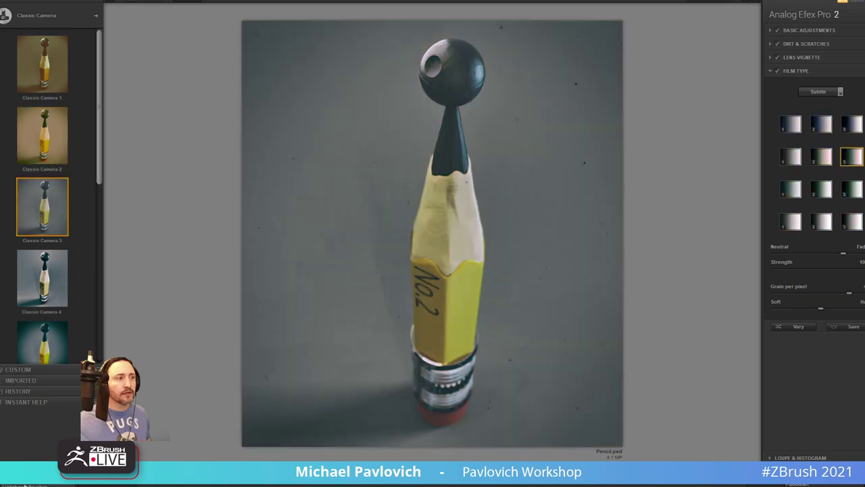
key("Escape")
Check the pencil image's dimensions in Image Size and launch Color Efex Pro 4 from the Nik Collection
left_click(49, 2)
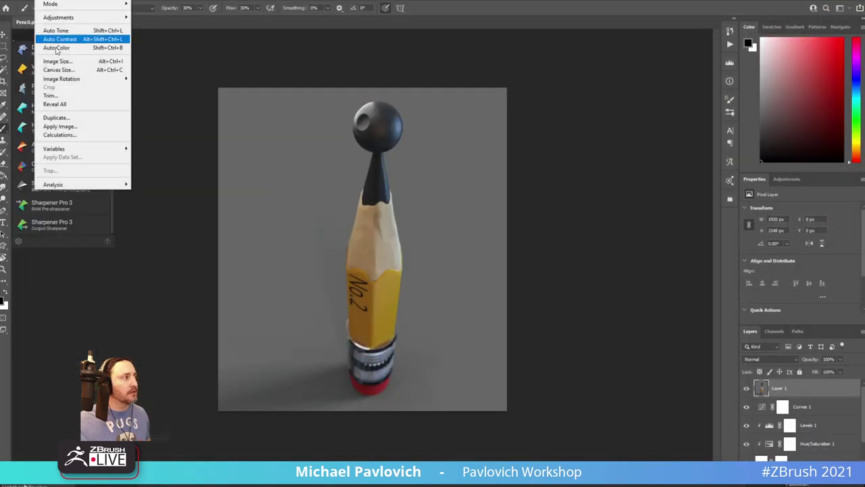
left_click(58, 61)
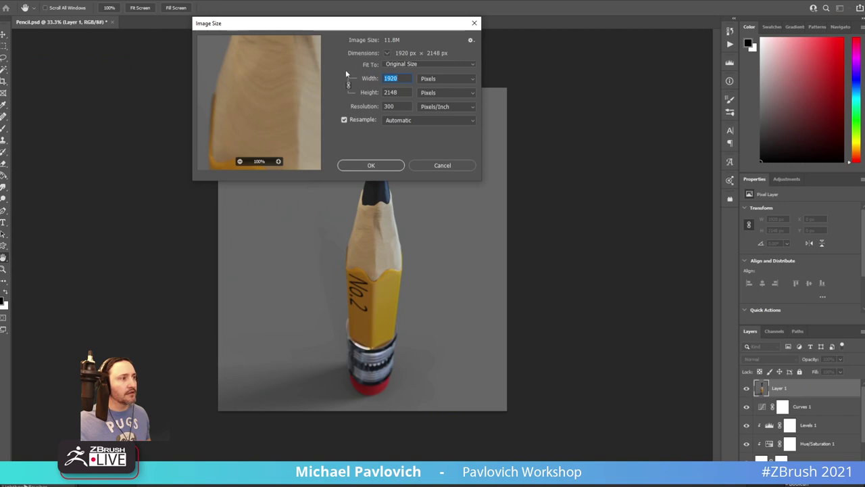
left_click(432, 165)
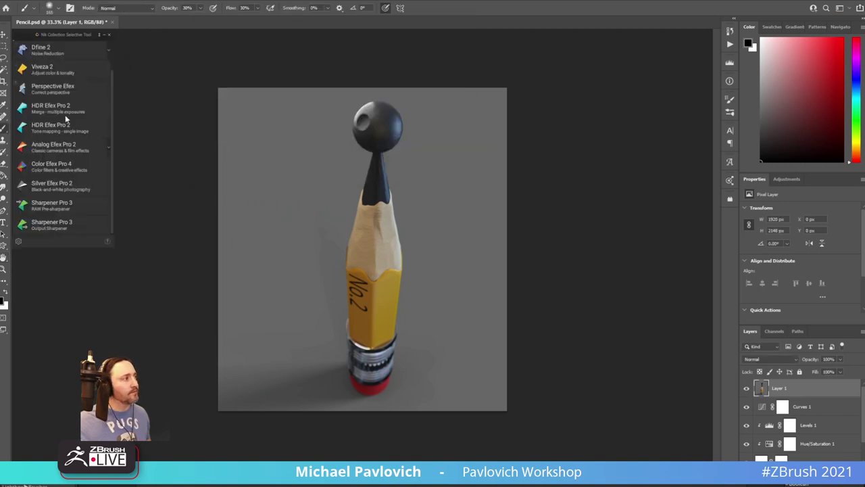
left_click(59, 164)
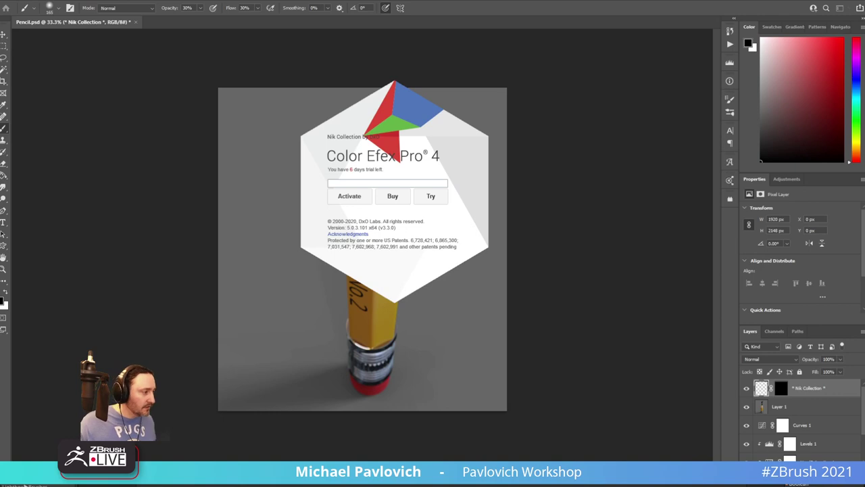
Switch to ZBrush and bring the full reptile bust back into view through the Skin_ZSphere2 tool
key("alt+Tab")
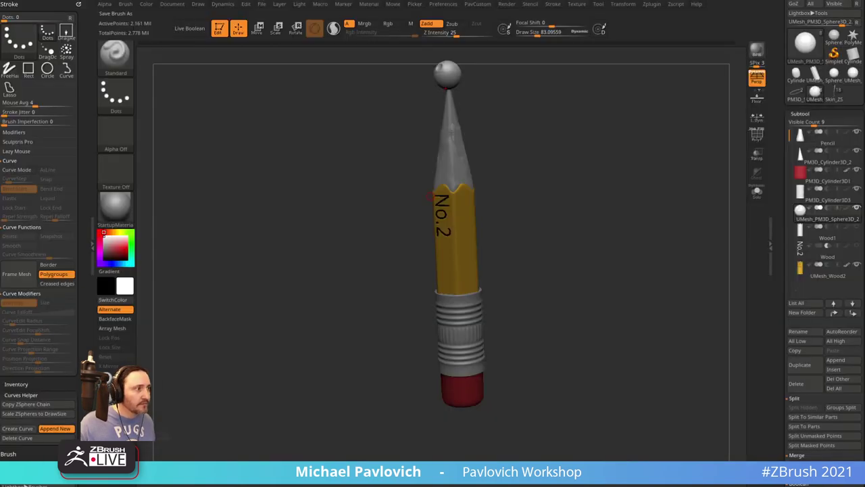
left_click_drag(688, 228, 705, 255)
left_click(838, 95)
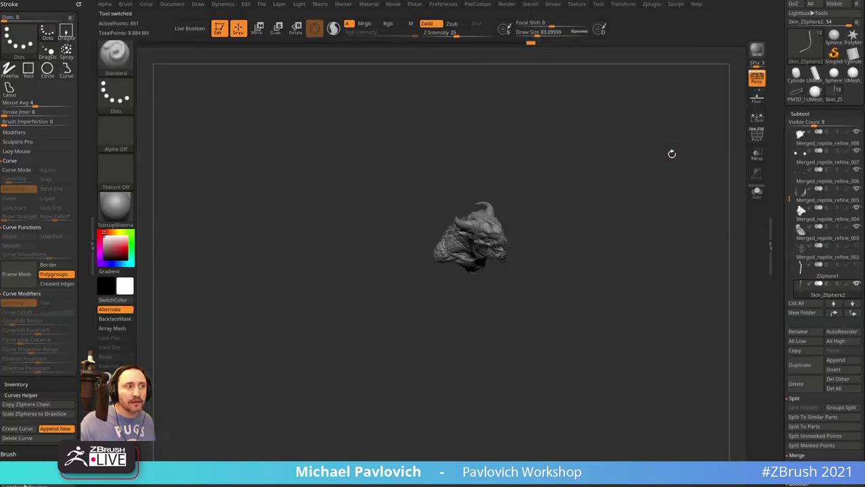
left_click_drag(669, 285, 637, 170)
mouse_move(602, 118)
left_mouse_down()
mouse_move(579, 121)
mouse_move(614, 120)
mouse_move(591, 148)
mouse_move(595, 128)
left_mouse_up()
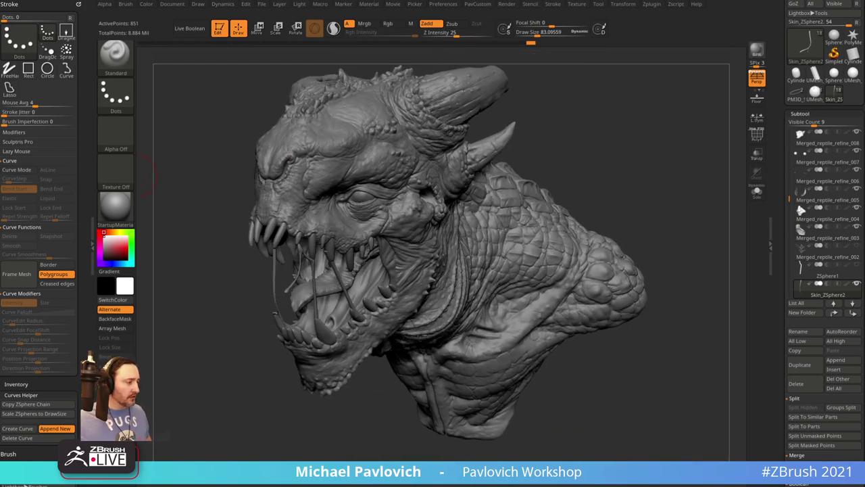
Return to Photoshop, start the Color Efex Pro 4 trial and apply the Clarity Bump recipe to the pencil image
key("alt+Tab")
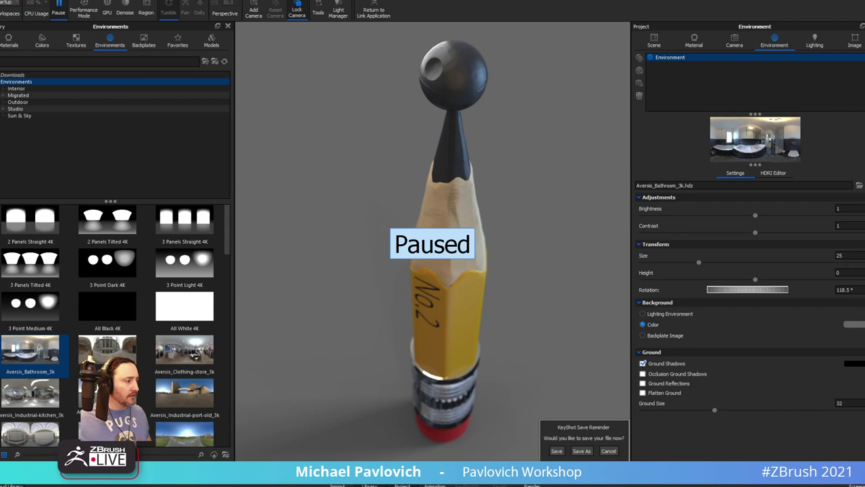
key("alt+Tab")
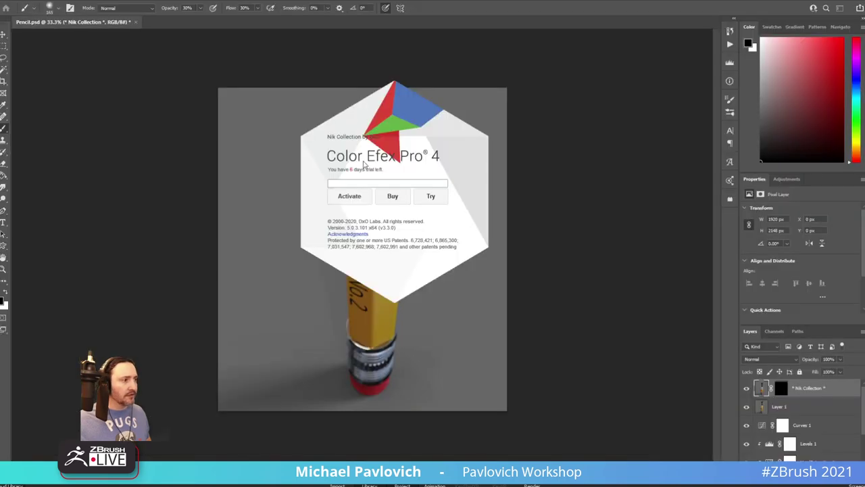
left_click(431, 195)
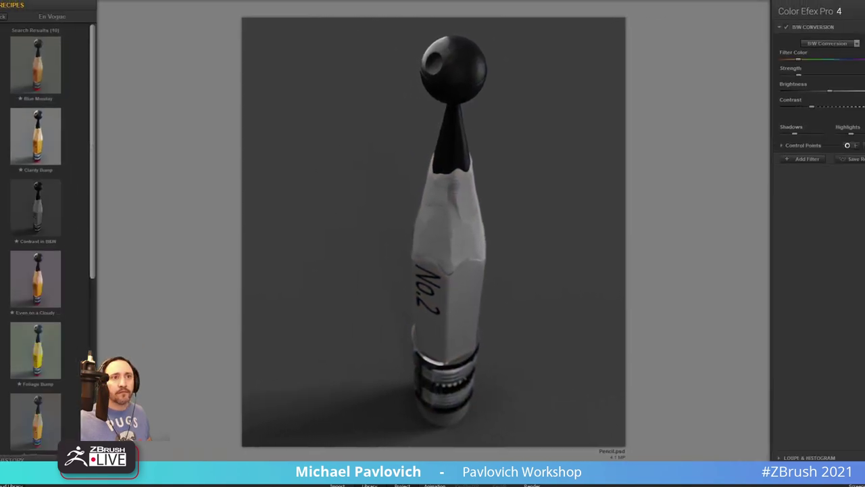
left_click(22, 153)
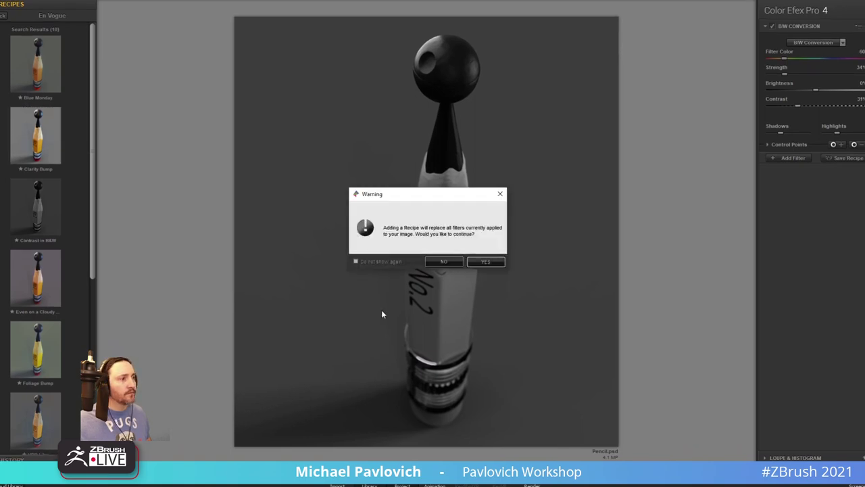
left_click(473, 262)
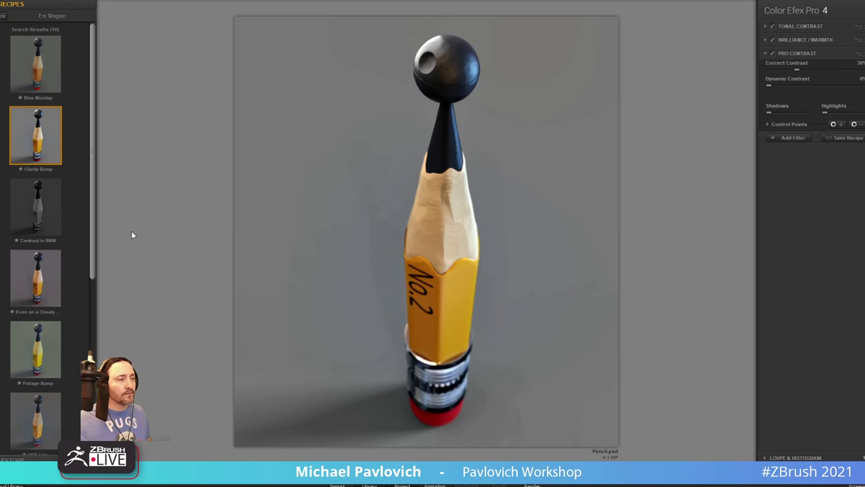
Replace the current filters with the "Even on a Cloudy" recipe and browse the further En Vogue recipes
scroll(48, 180, "down", 3)
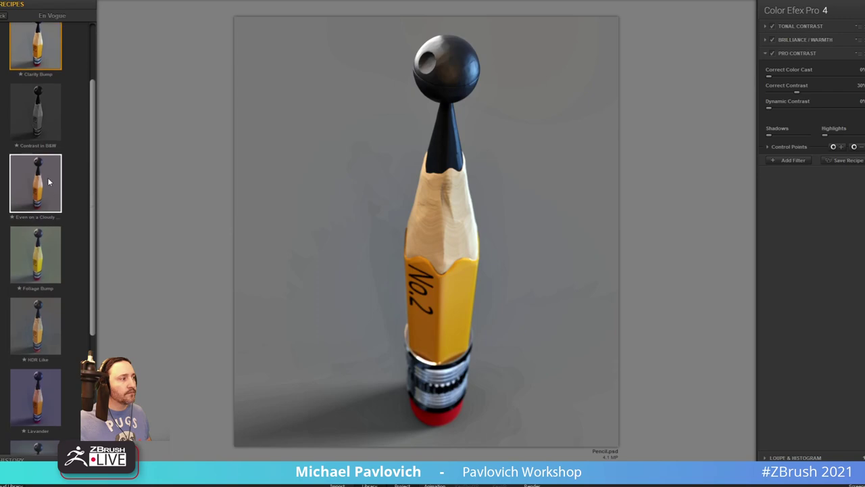
left_click(48, 180)
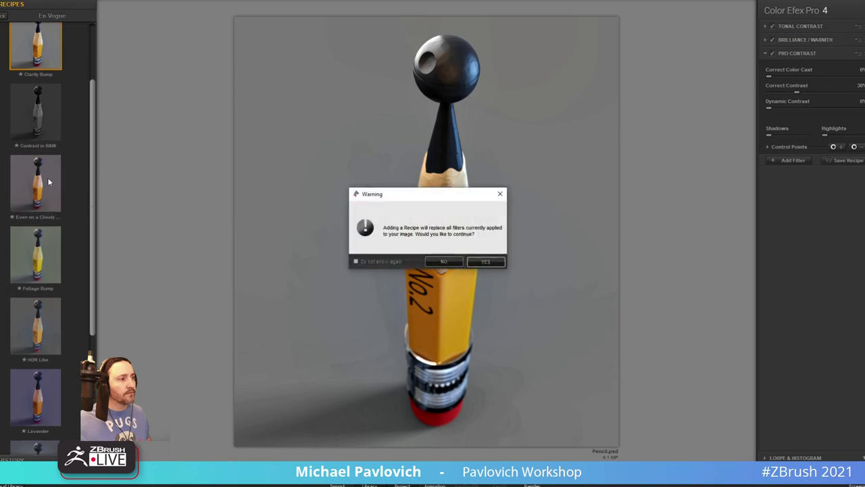
left_click(486, 262)
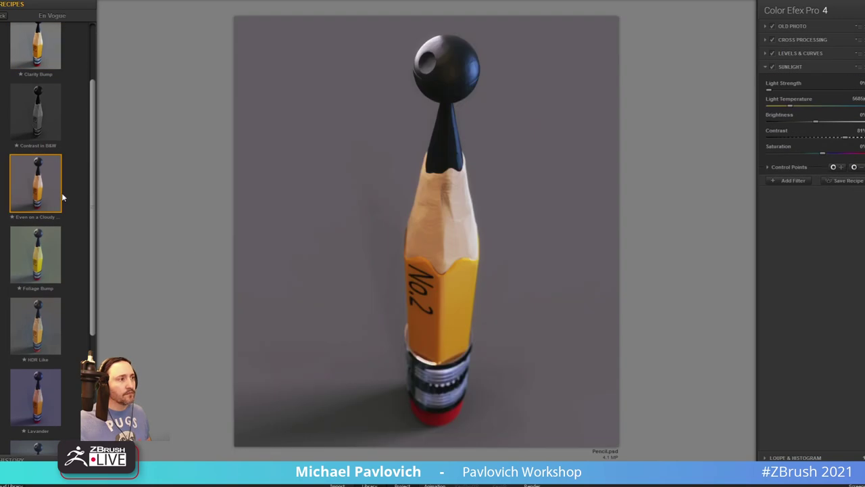
scroll(58, 195, "down", 5)
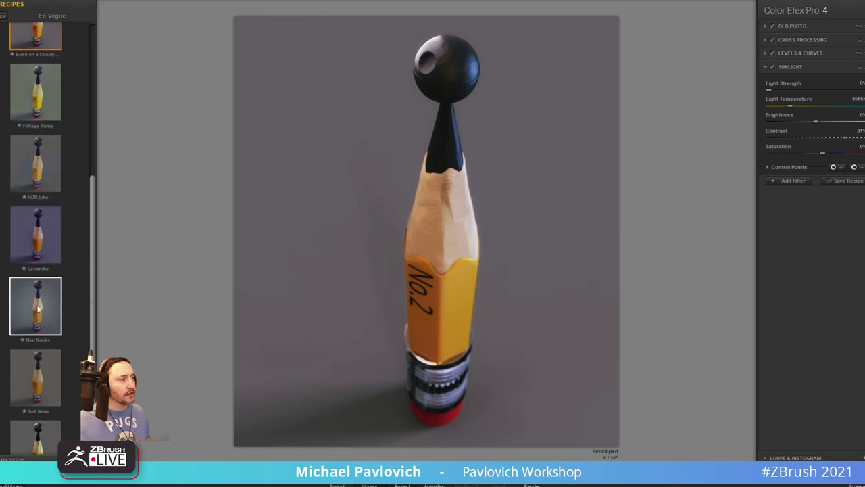
Apply the Red Rocks recipe to the pencil image and return to Photoshop with the filtered result
left_click(38, 308)
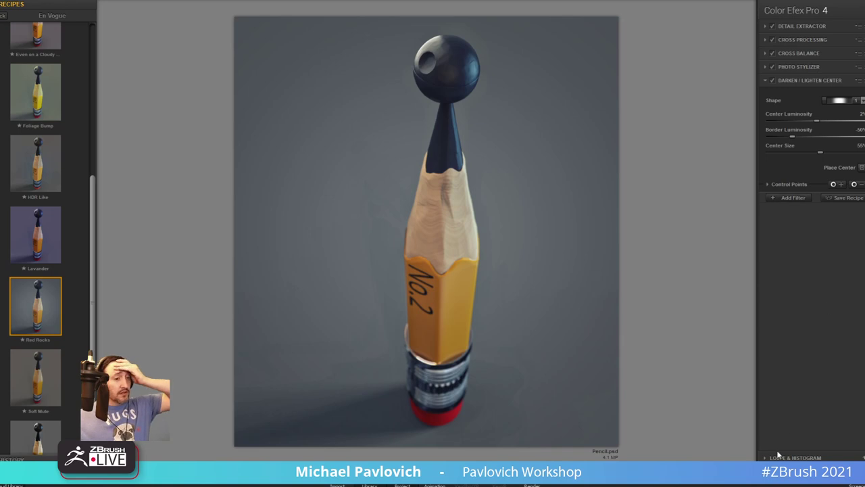
left_click(843, 470)
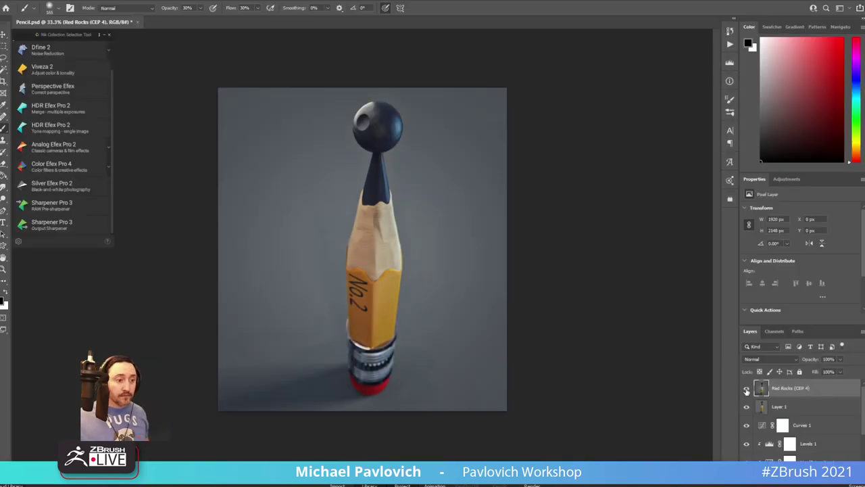
Hide the Red Rocks (CEP 4) layer, select Layer 1 and launch Analog Efex Pro 2 on it
left_click(747, 388)
left_click(806, 409)
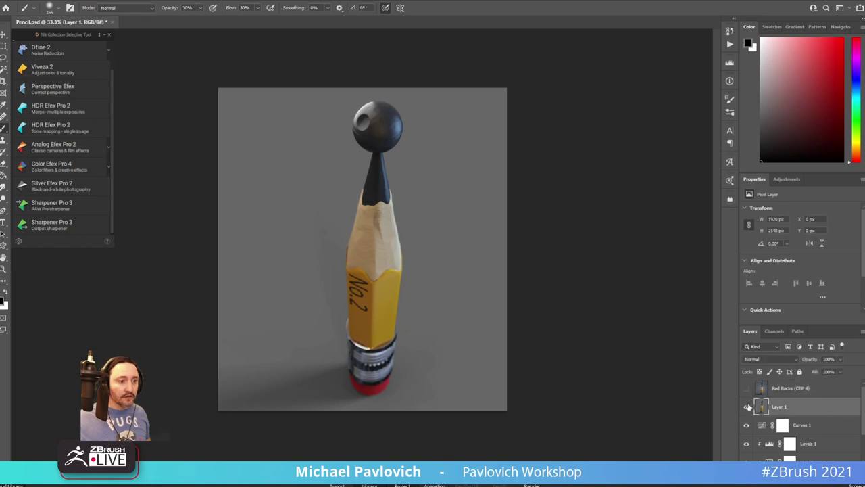
left_click(47, 153)
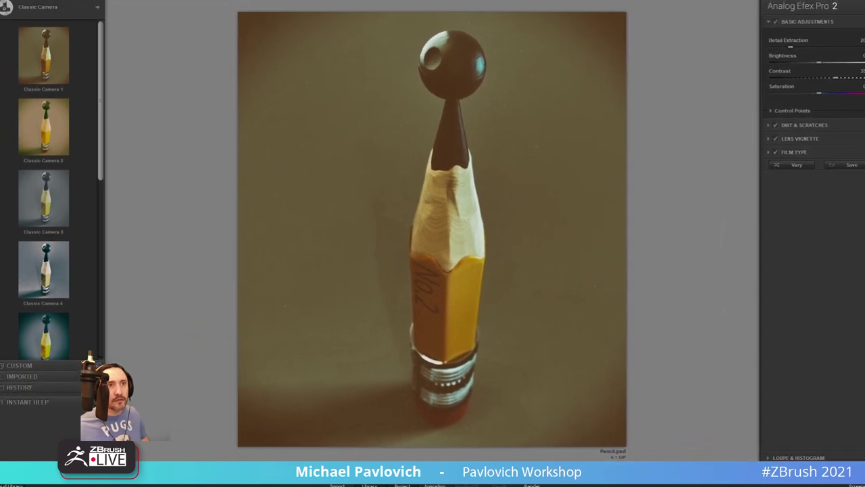
Adjust the Lens Vignette settings of the classic camera look and show the Dirt & Scratches options
left_click(797, 139)
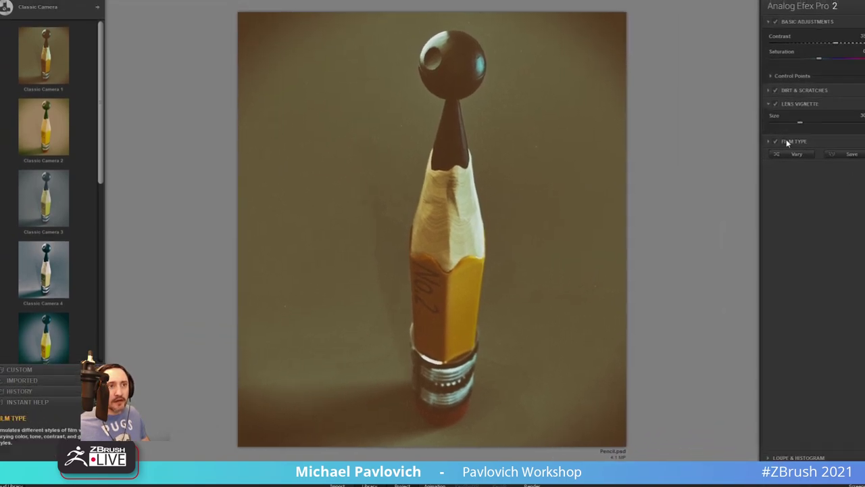
left_click_drag(810, 73, 825, 82)
left_click_drag(773, 88, 812, 105)
left_click(769, 35)
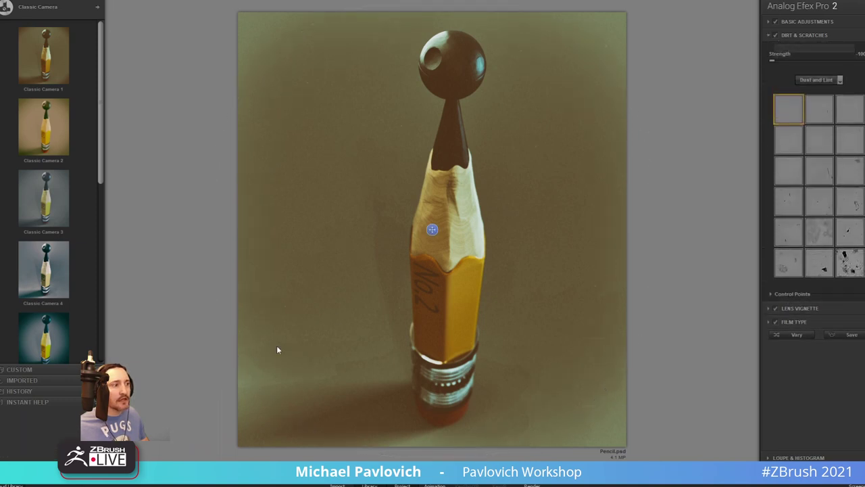
Apply the Classic Camera 7 preset to the pencil image and return to Photoshop with the filtered result
scroll(30, 276, "down", 5)
scroll(30, 274, "down", 2)
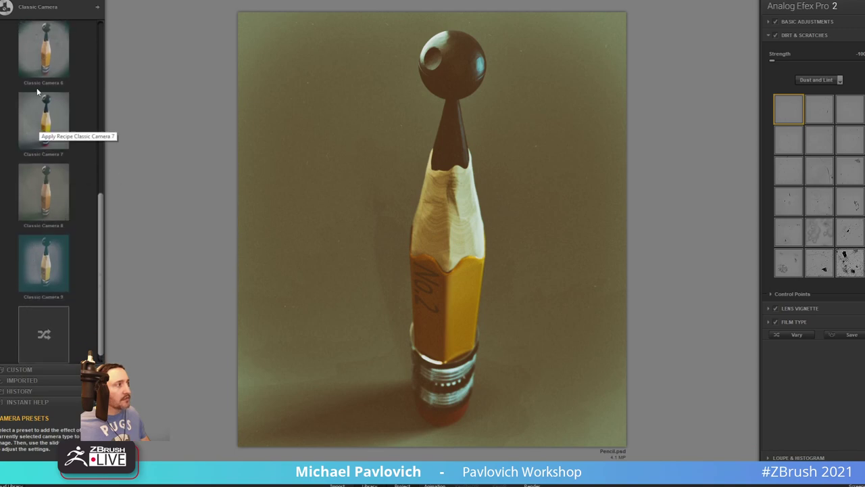
left_click(45, 127)
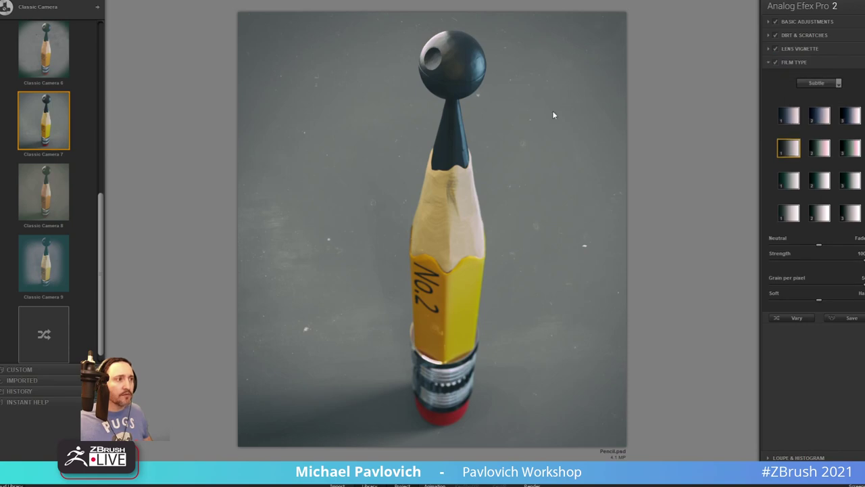
left_click(784, 470)
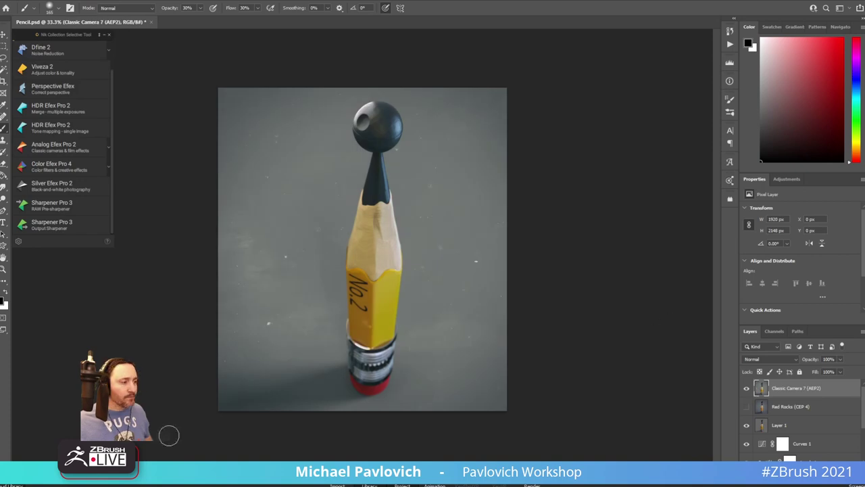
Switch to KeyShot, save the pencil scene as a BIP file named Pencil and resume the paused rendering
key("alt+Tab")
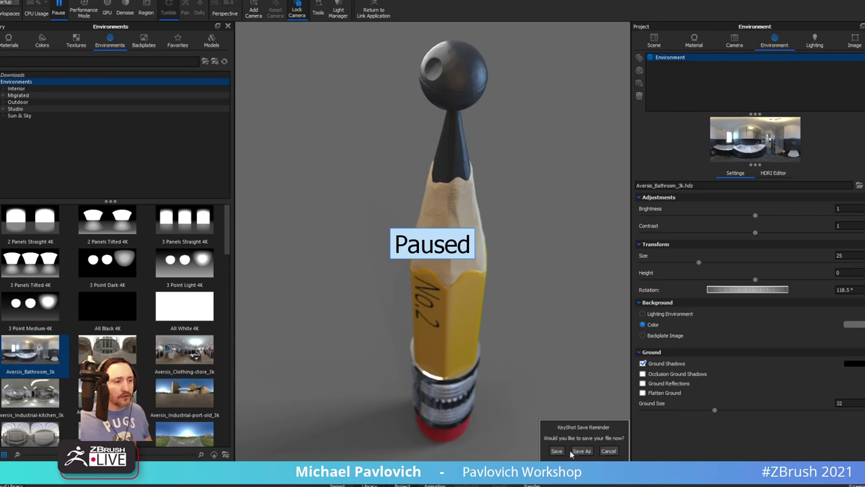
left_click(572, 453)
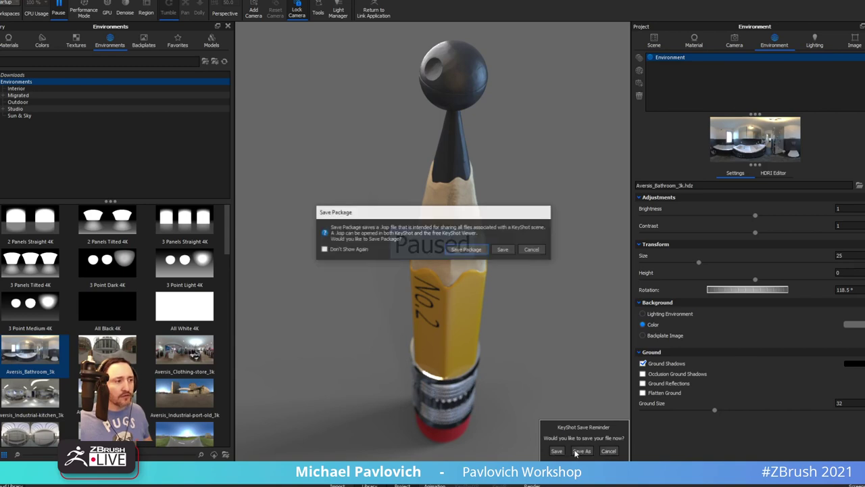
left_click(502, 249)
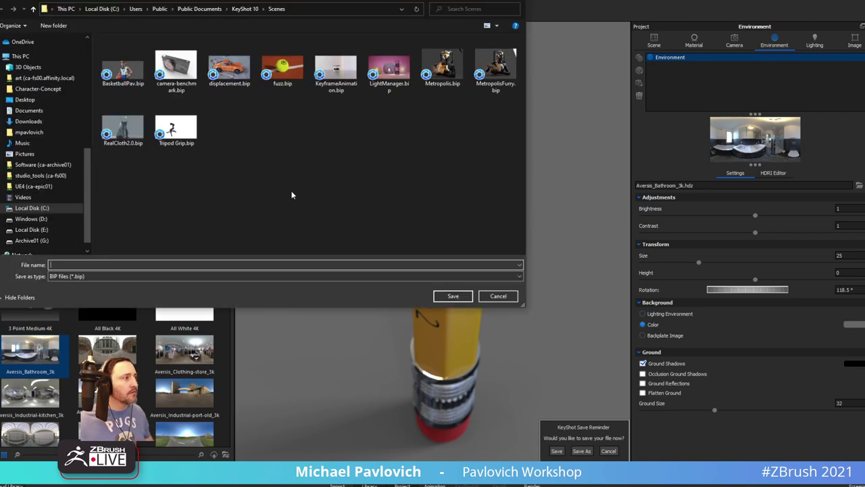
type("Pencil")
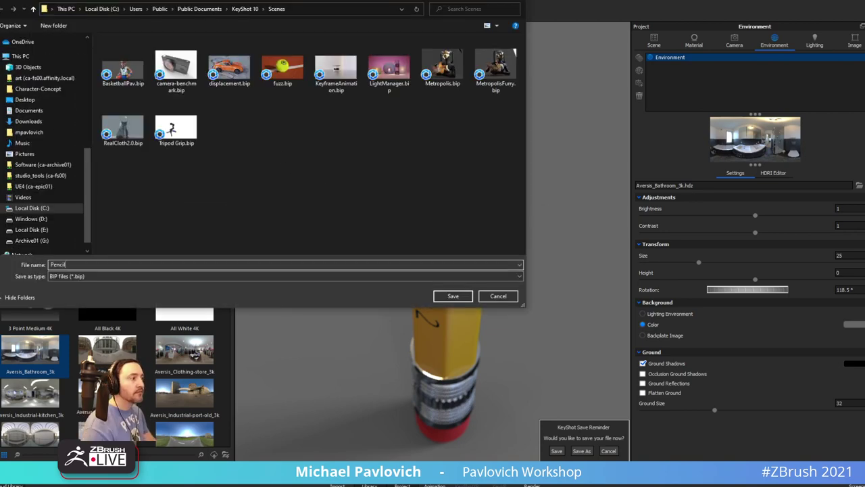
left_click(453, 296)
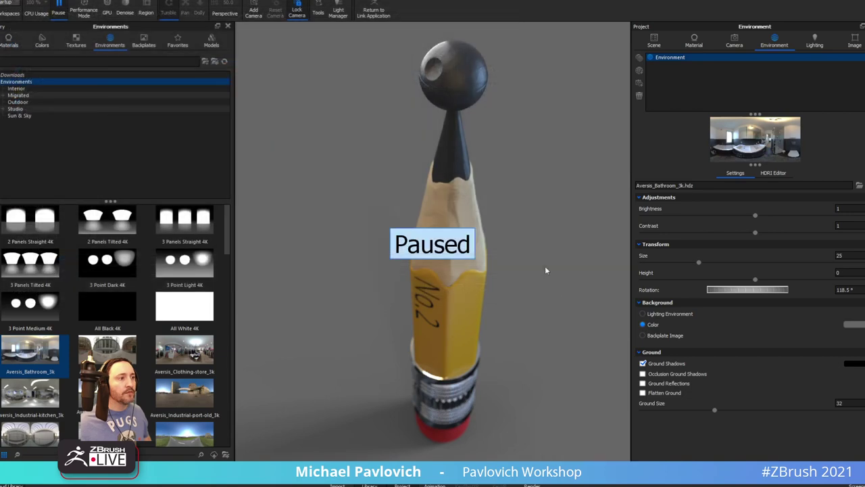
left_click(60, 6)
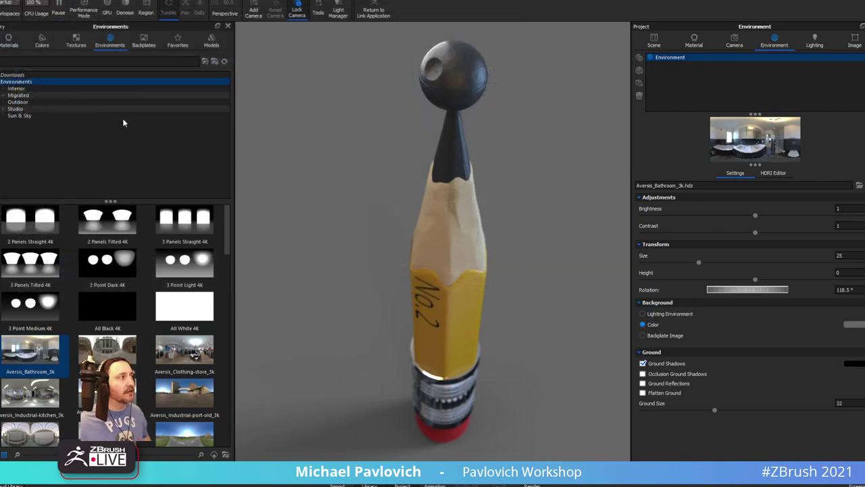
Open the MetropolisFurry.bip scene from the KeyShot 10 Scenes folder
left_click(0, 0)
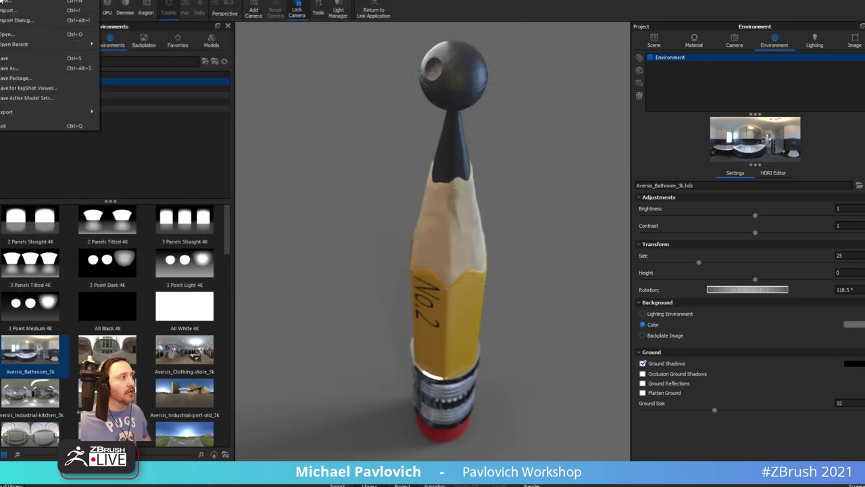
left_click(6, 36)
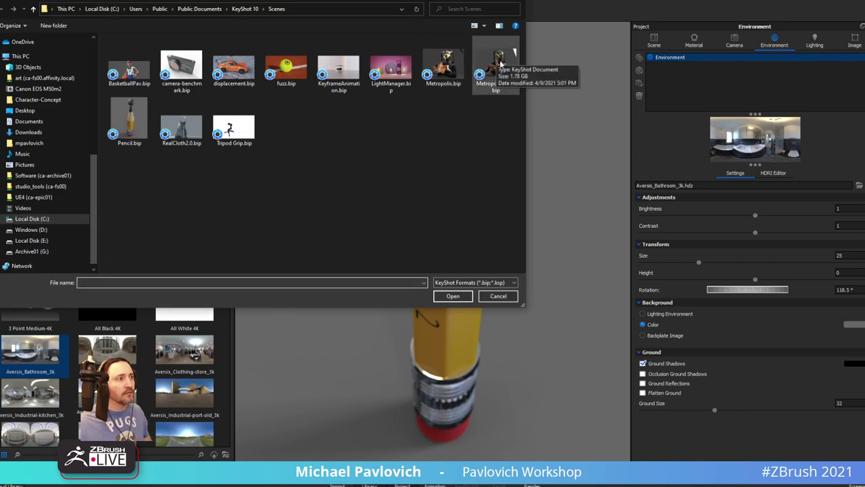
double_click(501, 62)
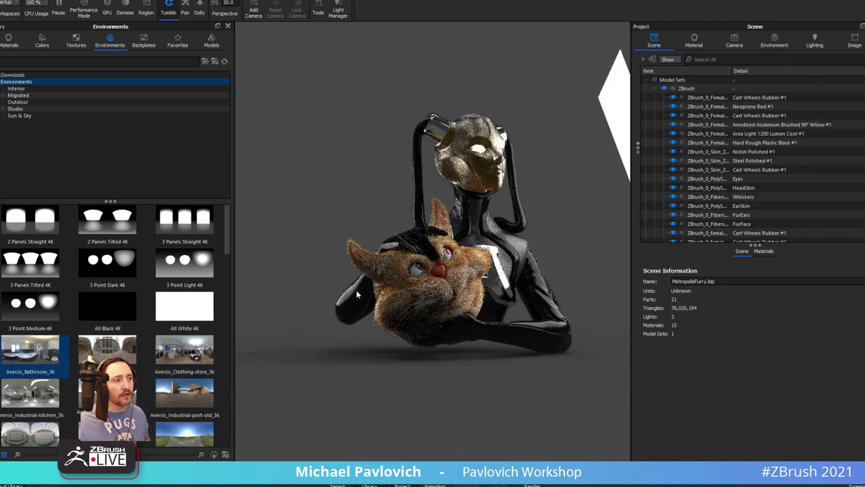
Limit rendering to a region of about 328 × 388 px over the furry cat head and inspect its face and whiskers up close
left_click_drag(382, 283, 532, 326)
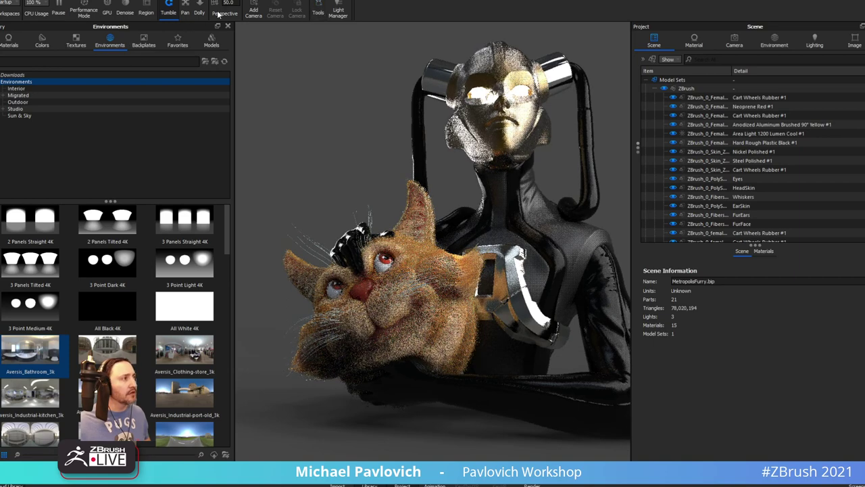
left_click(146, 6)
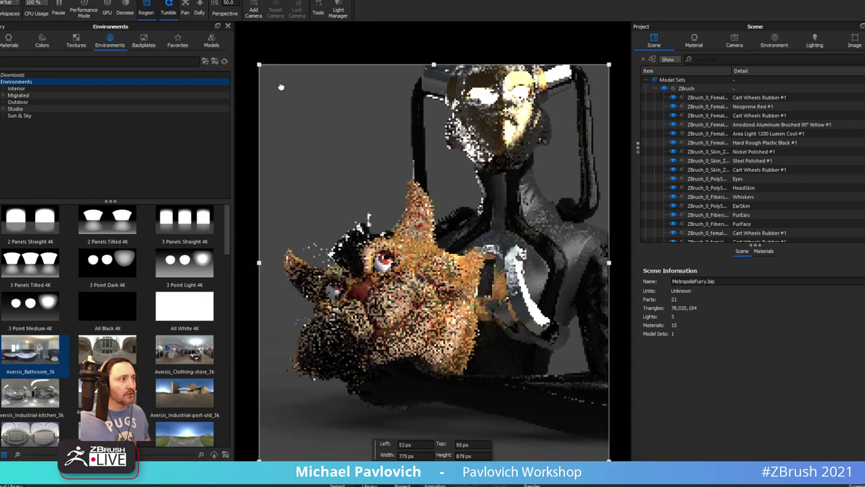
left_click_drag(257, 63, 306, 218)
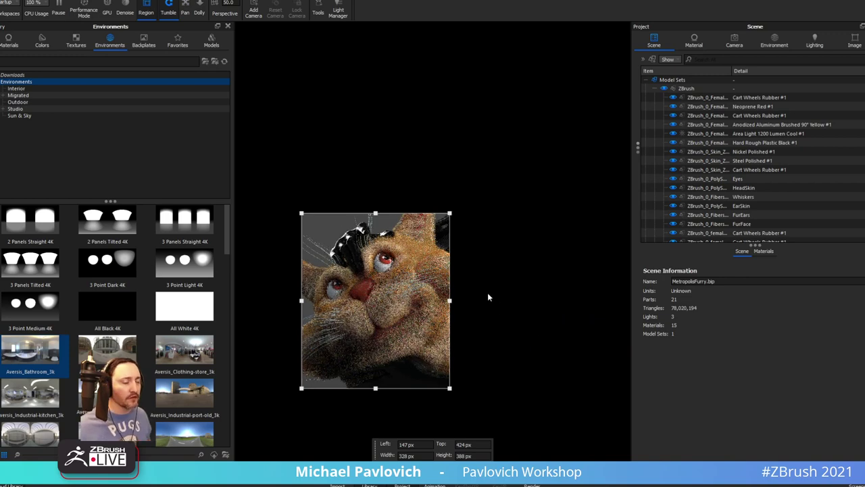
right_click_drag(488, 292, 674, 338, "alt")
right_click_drag(560, 324, 504, 316, "alt")
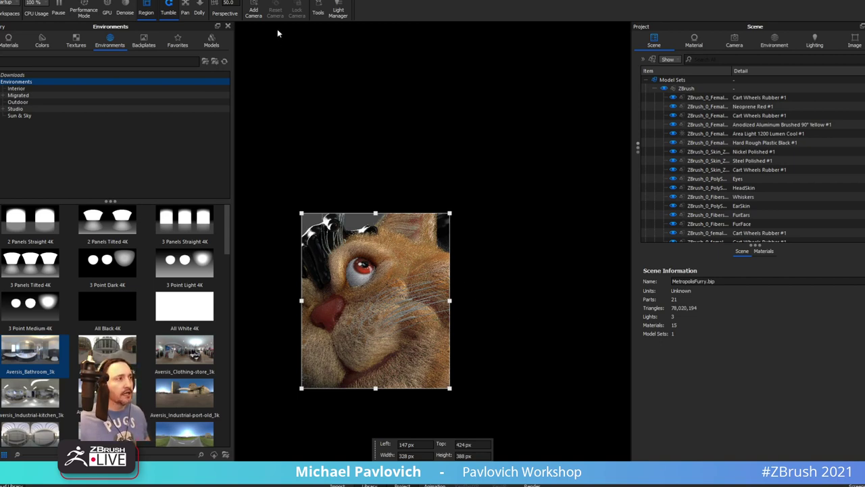
Quit KeyShot, return to ZBrush, activate the pencil tool and frame its Death Star-like sphere
key("ctrl+q")
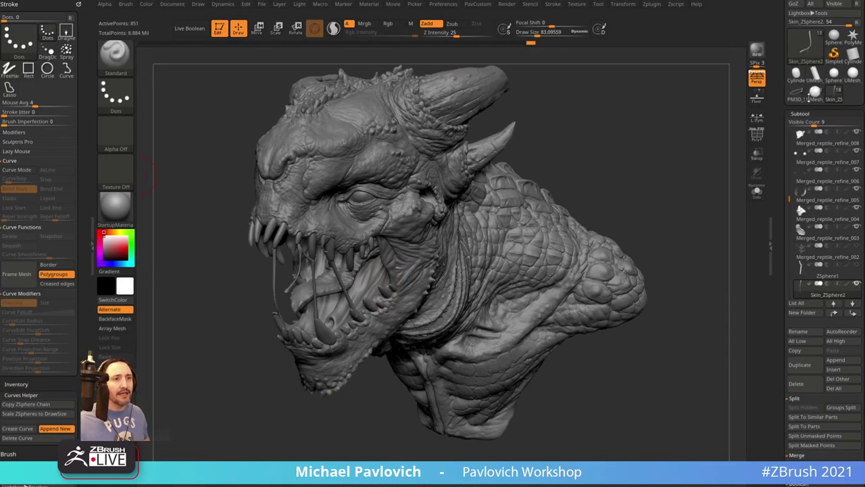
left_click(810, 97)
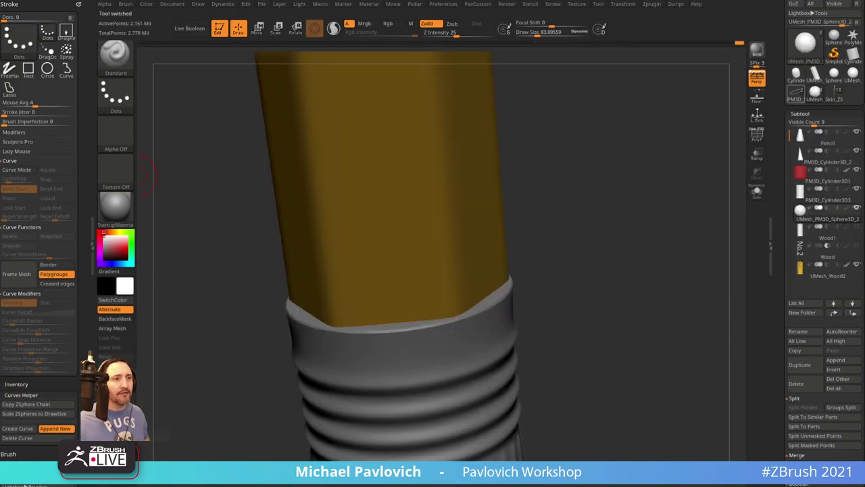
key("f")
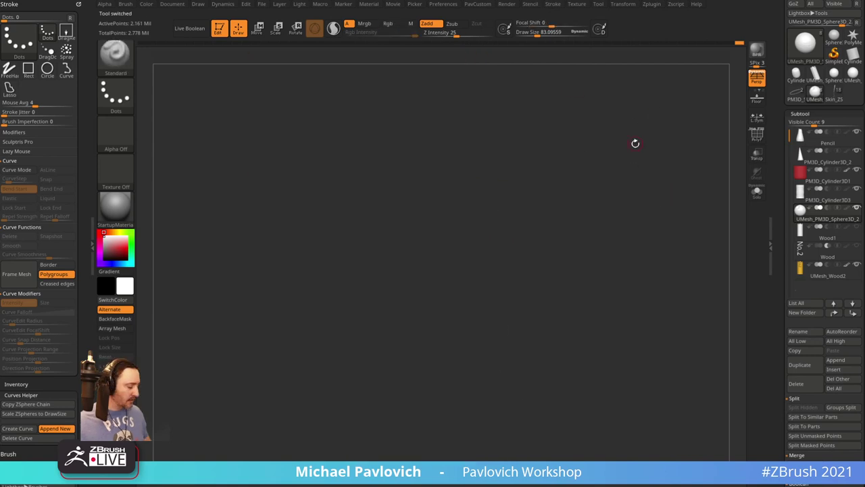
key("f")
right_click_drag(701, 132, 664, 150, "ctrl")
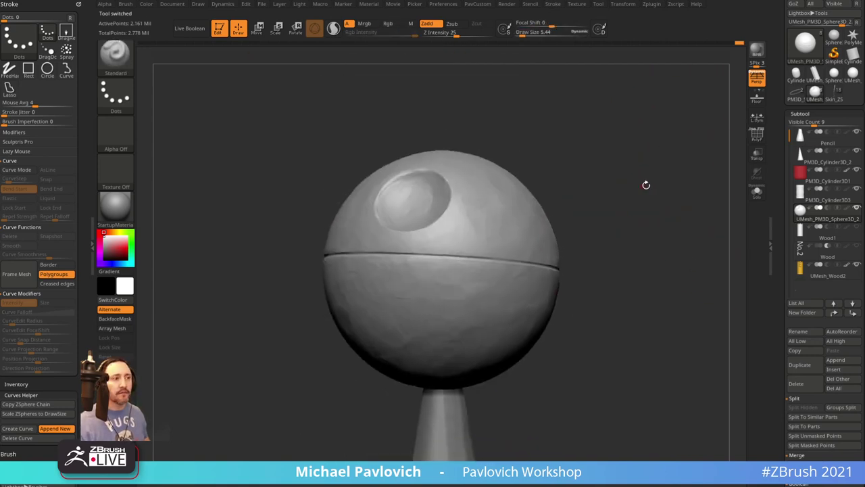
right_click_drag(647, 185, 592, 207)
Set the draw size to about 44 and load the Stitch1 brush from the Stitch folder in LightBox
key("s")
left_click_drag(518, 234, 529, 236)
right_click_drag(586, 195, 566, 204, "alt")
right_click_drag(566, 204, 605, 209, "ctrl")
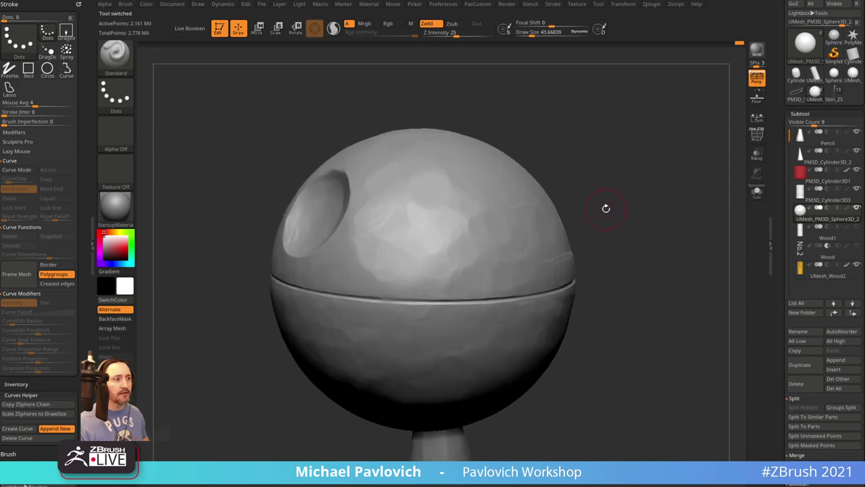
key("comma")
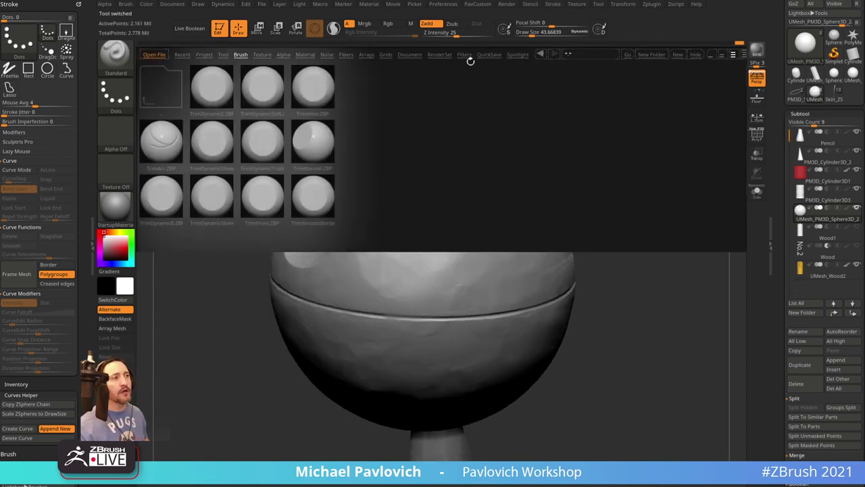
left_click(484, 55)
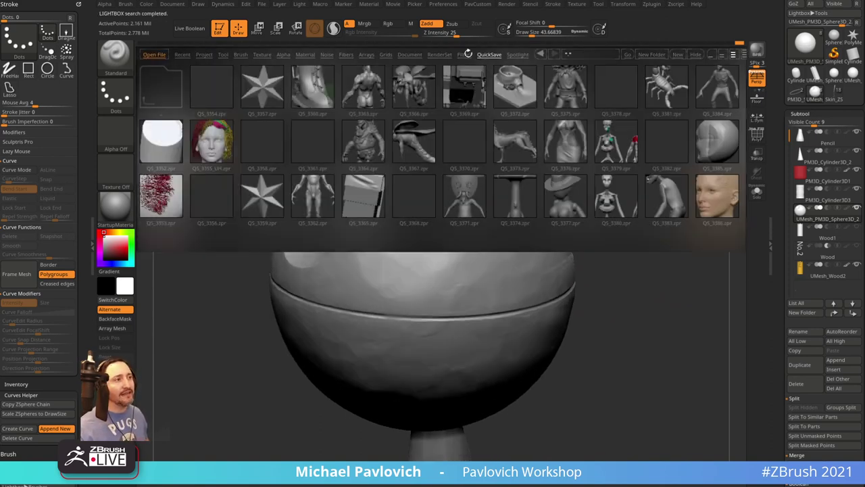
left_click(466, 54)
left_click(433, 54)
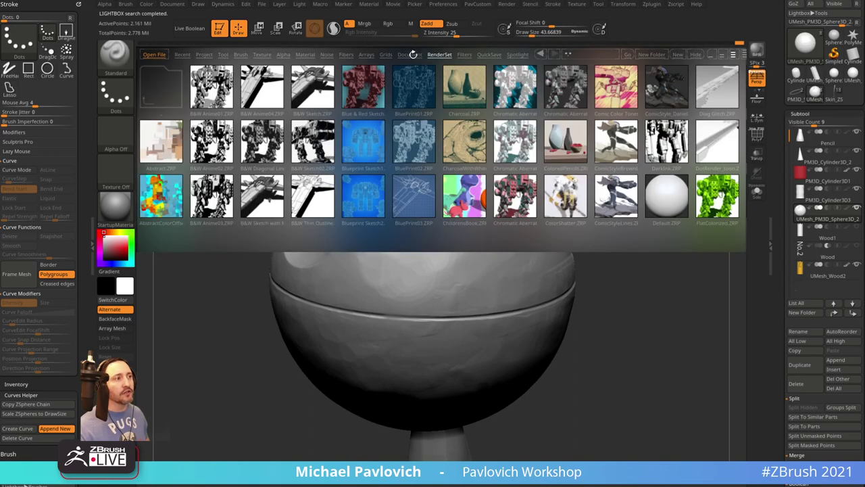
left_click(240, 55)
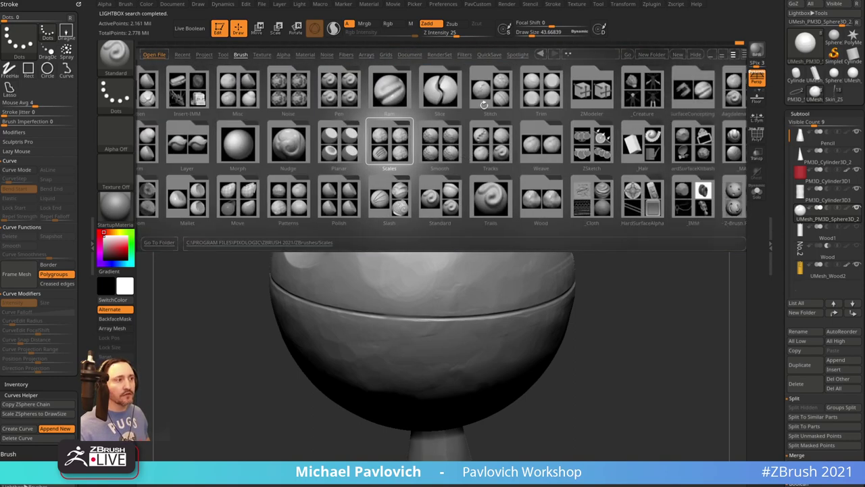
double_click(497, 103)
double_click(179, 151)
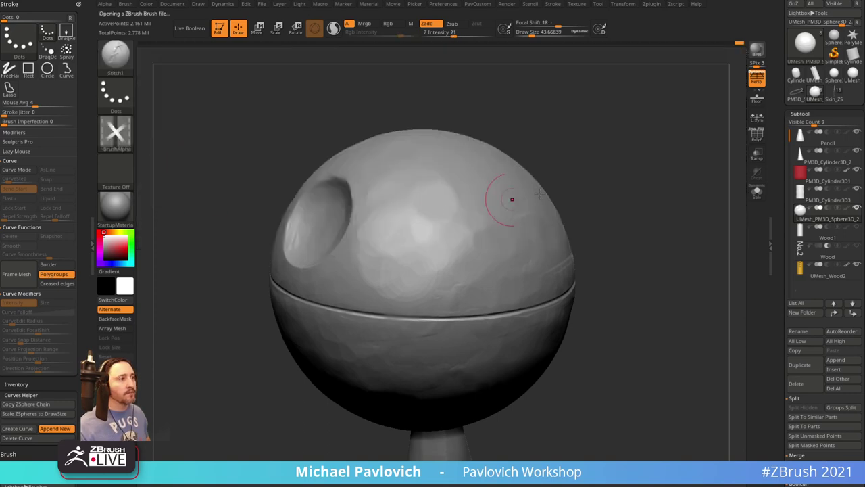
Test a diagonal stitch stroke on the sphere, undo it and draw a curved row of stitches across the upper hemisphere
left_click_drag(420, 194, 522, 285)
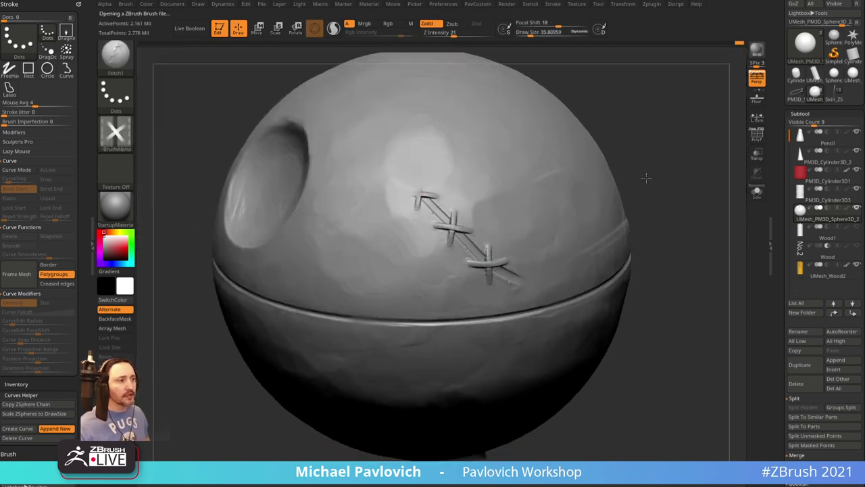
key("ctrl+z")
mouse_move(365, 263)
left_mouse_down()
mouse_move(521, 159)
mouse_move(561, 153)
left_mouse_up()
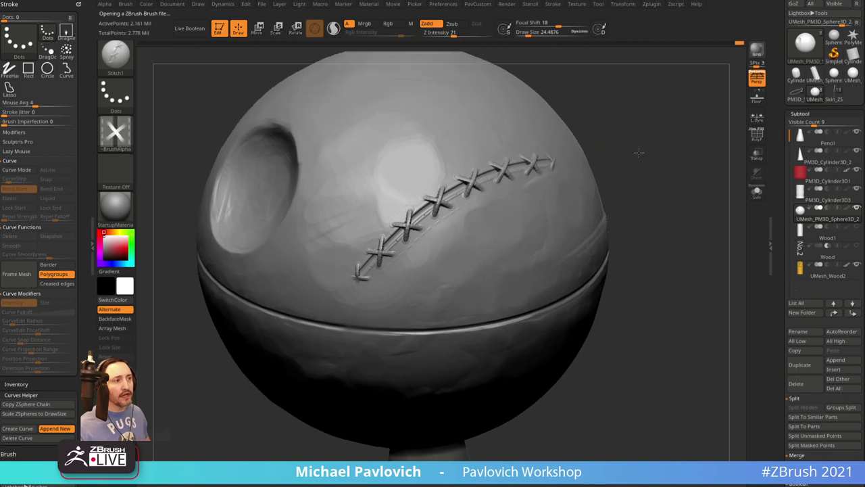
left_click_drag(639, 153, 554, 172)
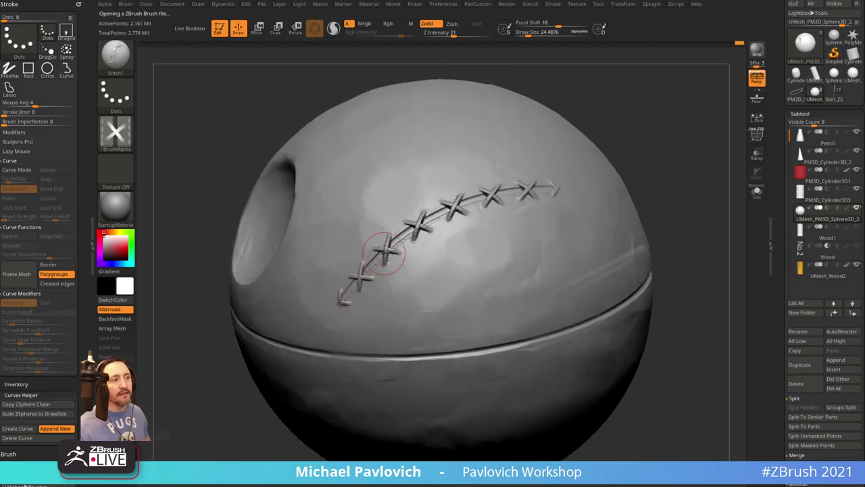
Enable Rgb for the Stitch1 brush, test a second curved stitch row above the first, and undo both rows
left_click_drag(643, 154, 649, 185)
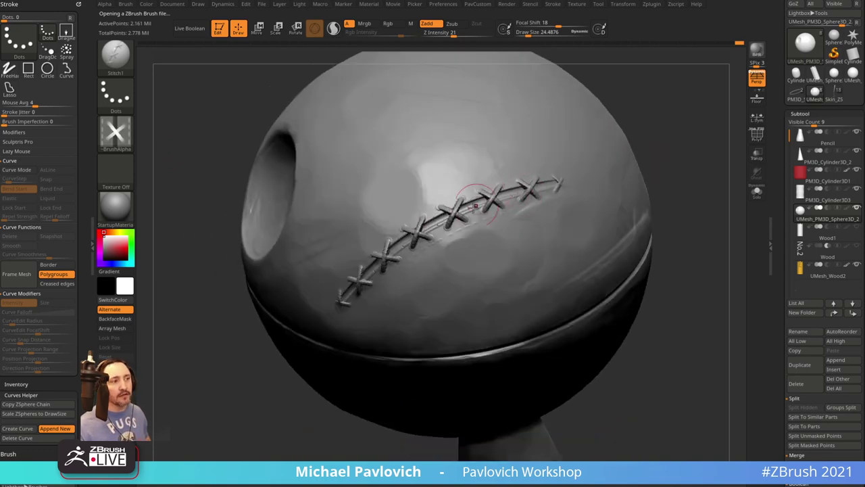
right_click_drag(573, 177, 481, 122)
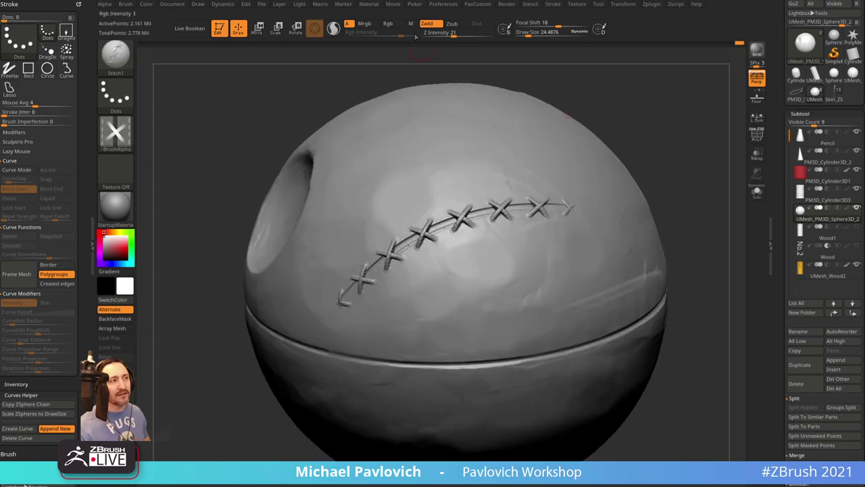
left_click(388, 24)
mouse_move(363, 237)
left_mouse_down()
mouse_move(396, 207)
mouse_move(531, 169)
left_mouse_up()
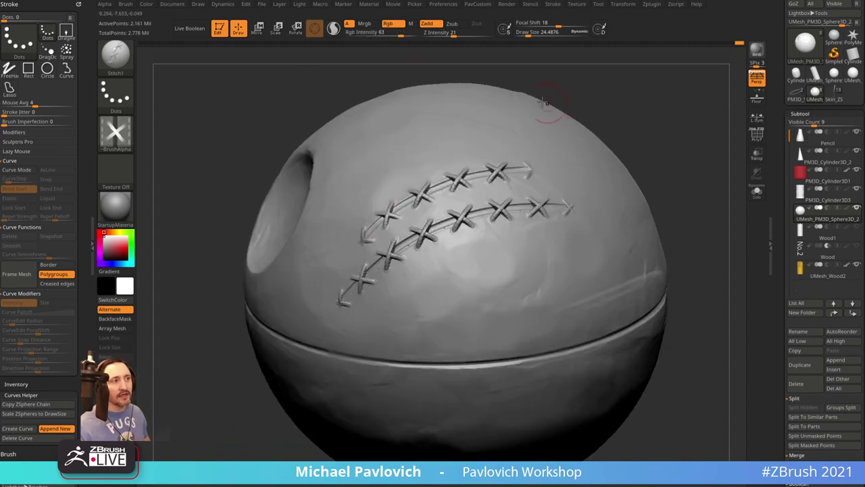
key("ctrl+z")
key("ctrl+z")
Choose red as the main colour, enable the sphere subtool's polypaint, and draw a curved row of red stitches across the upper hemisphere
left_click_drag(128, 256, 127, 250)
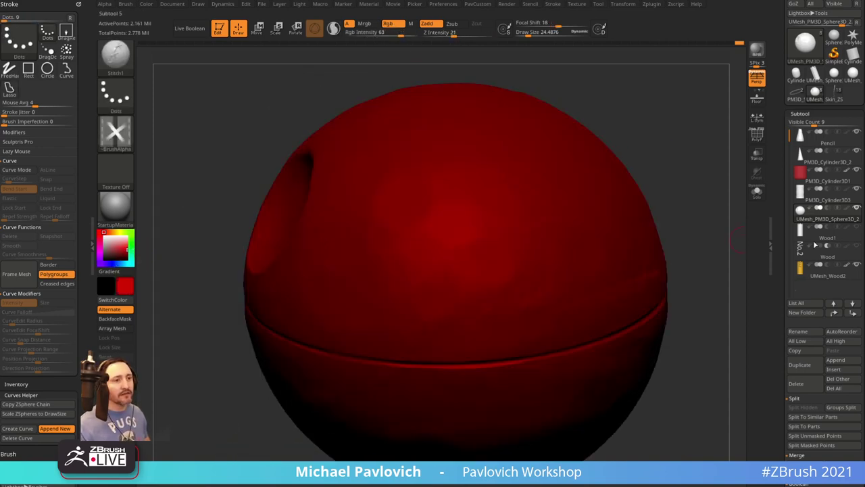
left_click(847, 208)
right_click_drag(438, 181, 443, 233)
left_click_drag(408, 263, 581, 201)
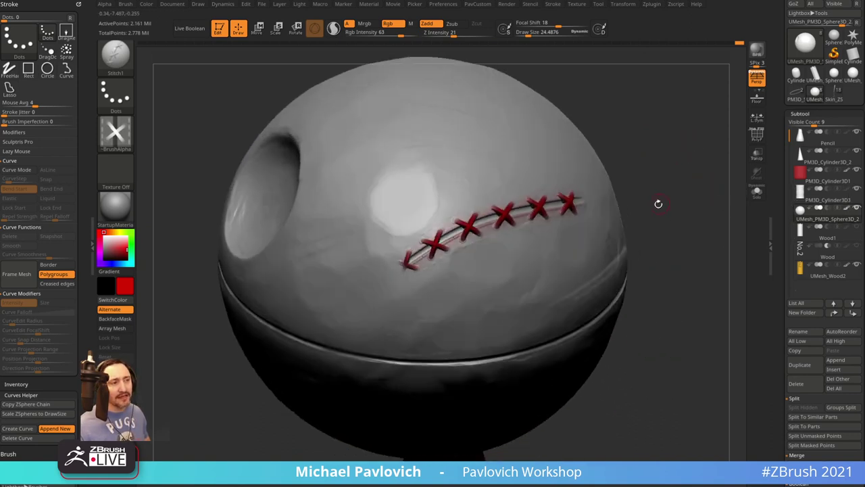
Undo the red stitch row and set the draw size to about 33
right_click_drag(668, 173, 655, 182)
key("ctrl+z")
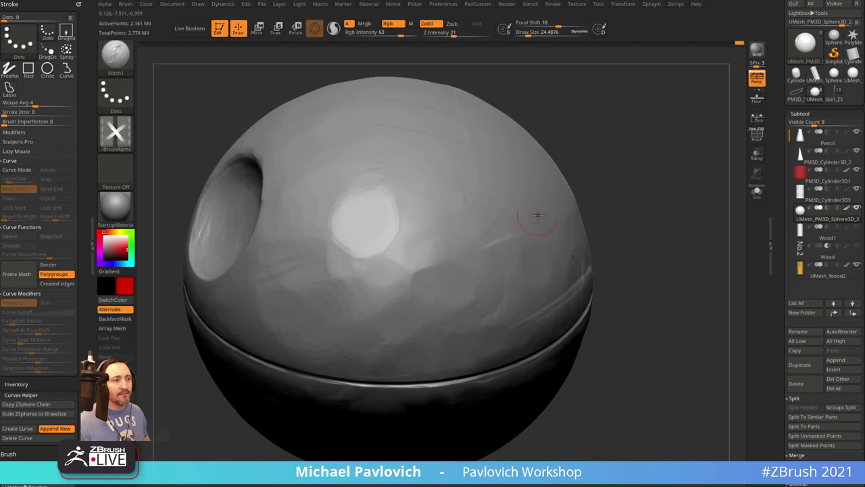
mouse_move(646, 210)
right_mouse_down("ctrl")
mouse_move(656, 230)
mouse_move(647, 225)
right_mouse_up("ctrl")
key("s")
left_click_drag(645, 227, 650, 212)
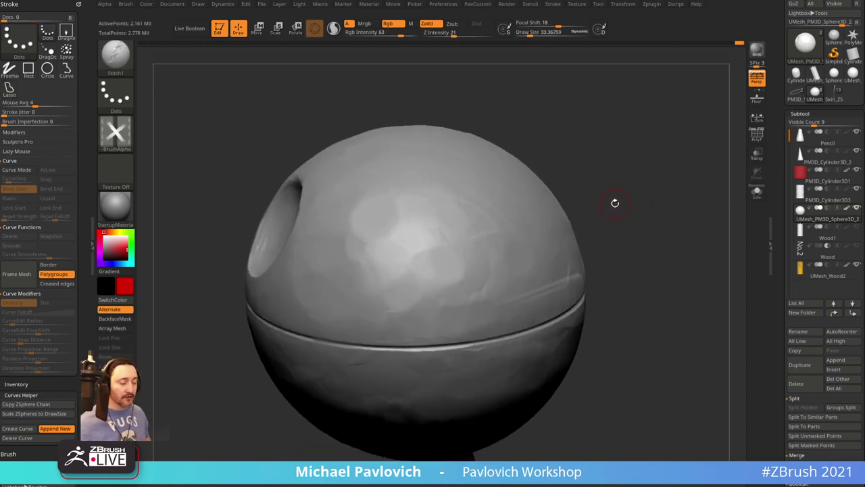
Switch to the Chrome browser and open the Pixologic ZBrush channel from the Pavlovich Workshop playlist
left_click_drag(473, 480, 498, 52)
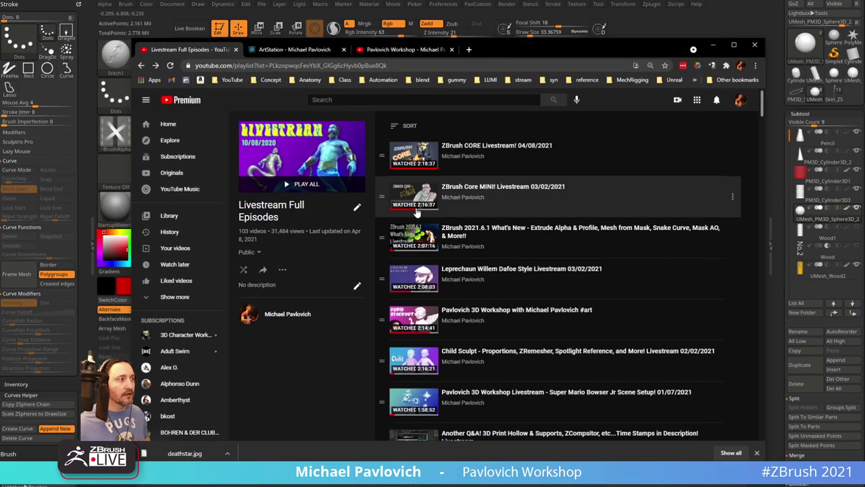
left_click(415, 48)
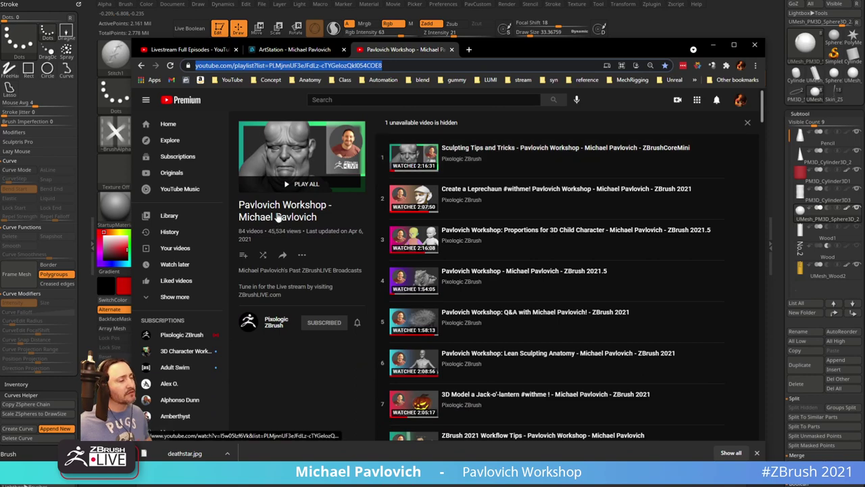
left_click(278, 324)
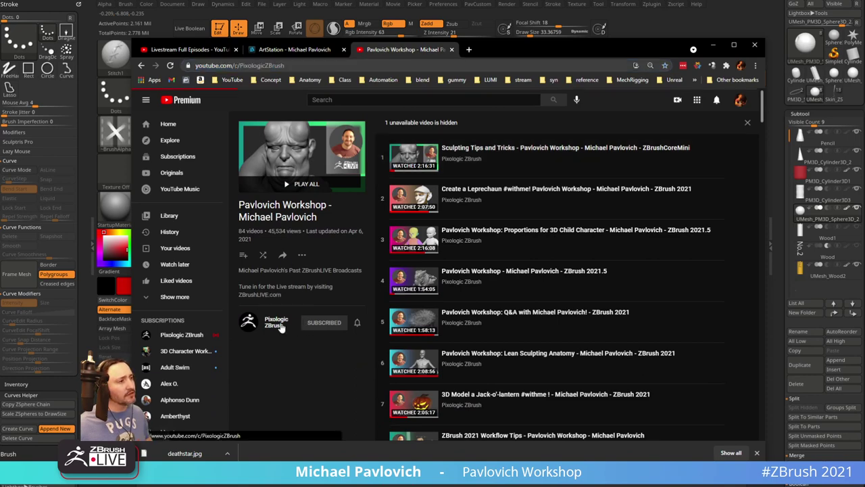
Search the channel for "genie" and open the video "Quickly Create Stitching Along a Curve"
left_click(551, 249)
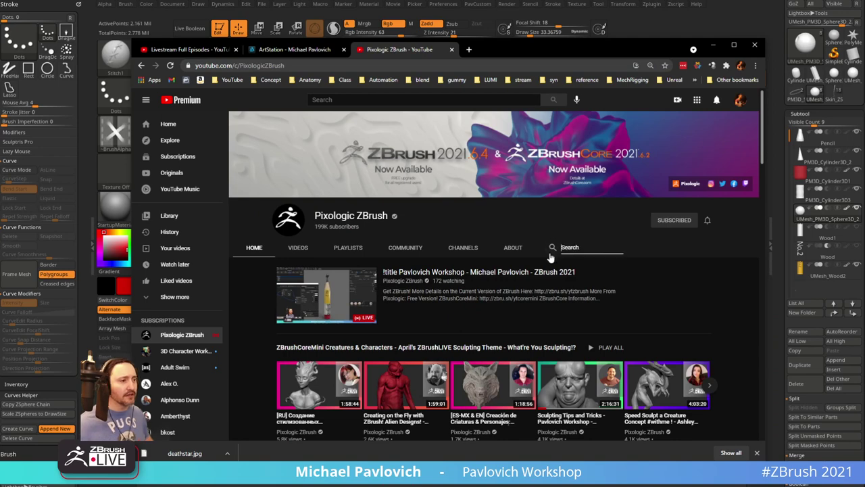
type("genie")
key("Return")
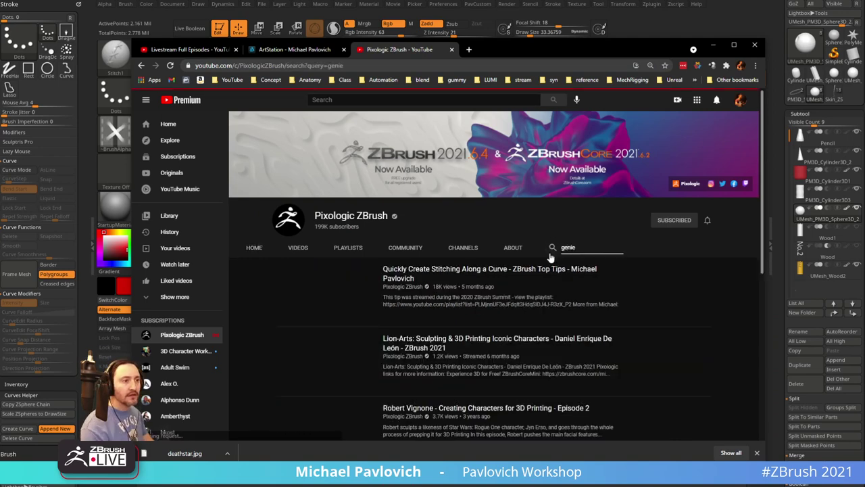
left_click(488, 271)
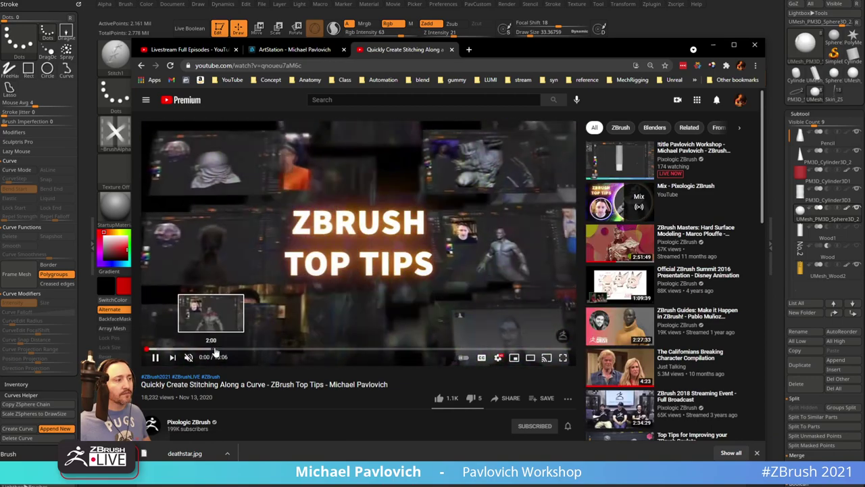
Skim the stitching video from about 3:11 to 10:20, examining the cross stitch model and the stitched collar
left_click(250, 349)
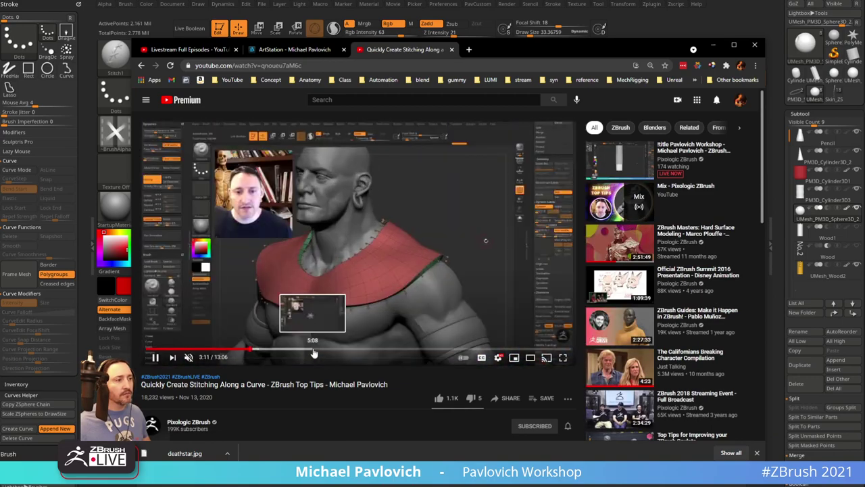
left_click(353, 349)
left_click(399, 350)
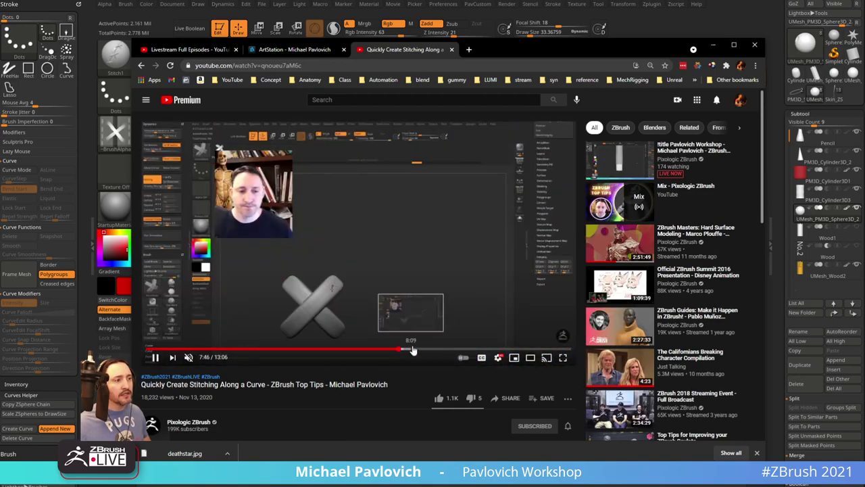
left_click(422, 349)
left_click(446, 349)
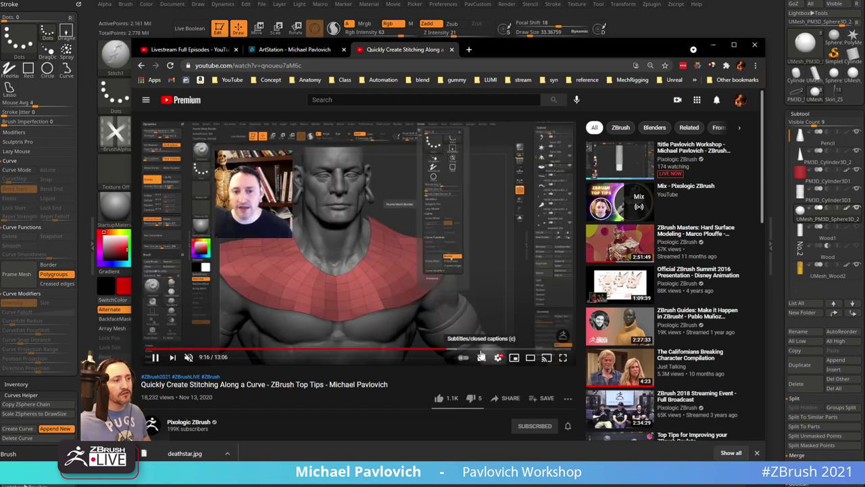
left_click(480, 357)
left_click(483, 351)
left_click(481, 359)
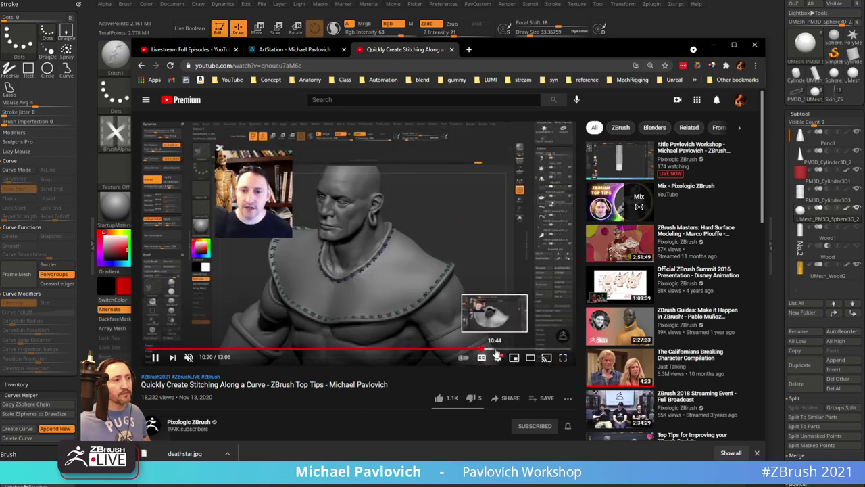
Review the garment edge and swirl appliqué sections between about 9:12 and 12:00, and pause the video at about 11:24
left_click(496, 349)
left_click(517, 350)
left_click(528, 349)
left_click(536, 349)
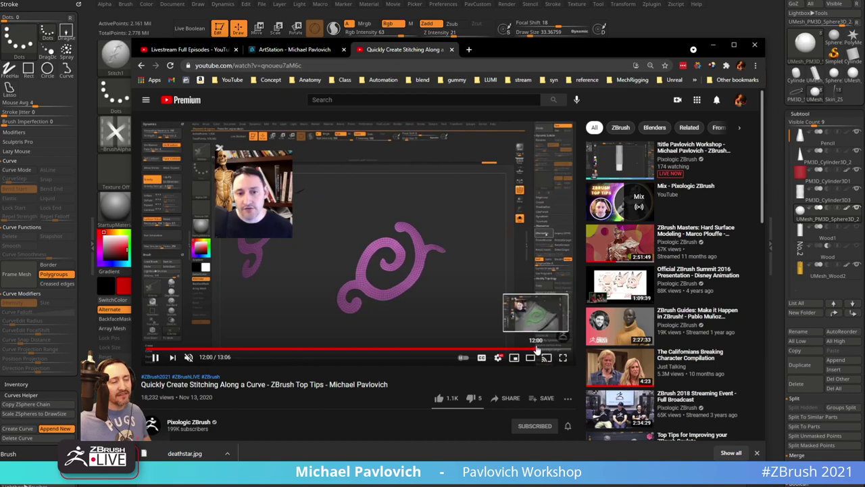
left_click(525, 350)
left_click(511, 350)
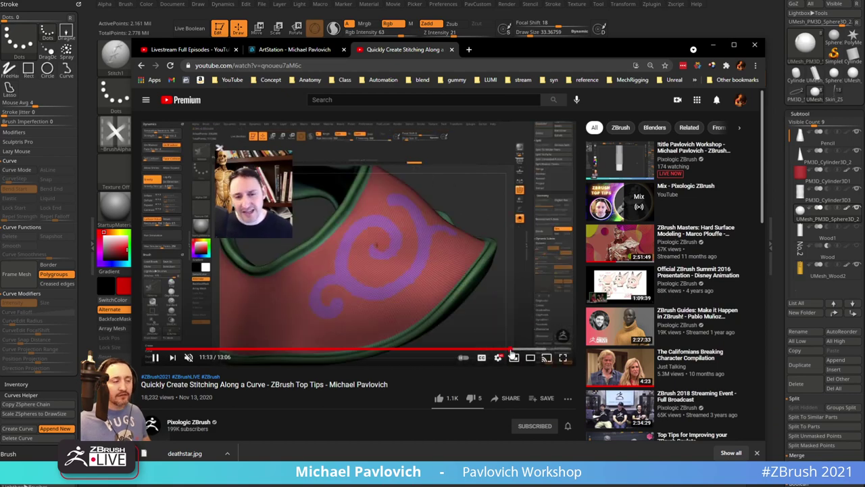
left_click(498, 350)
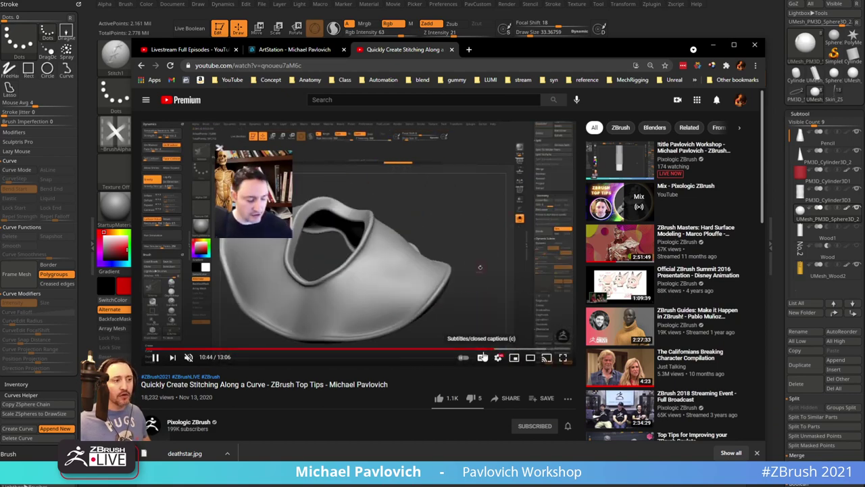
left_click(446, 351)
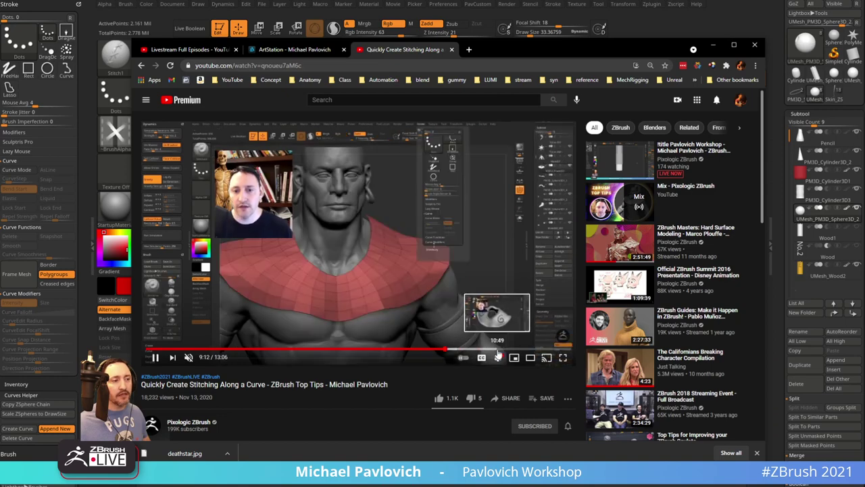
left_click(520, 351)
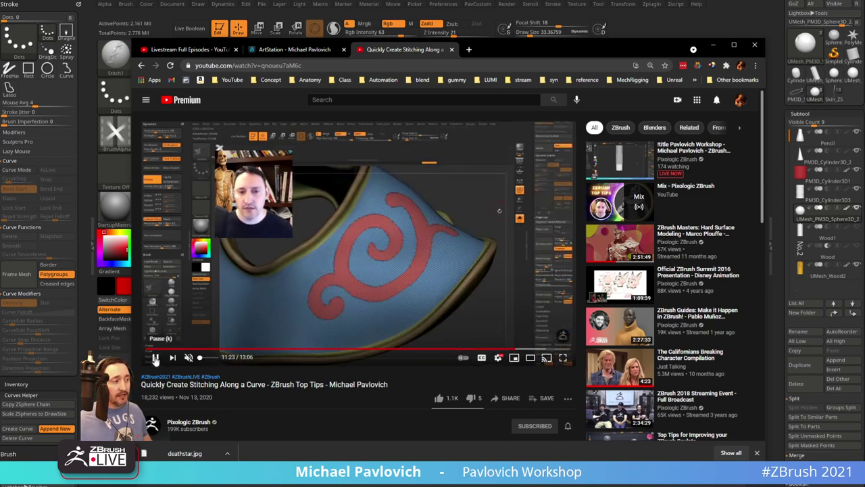
left_click(155, 357)
Select the stitching video's web address and minimise the browser to return to ZBrush
left_click(378, 64)
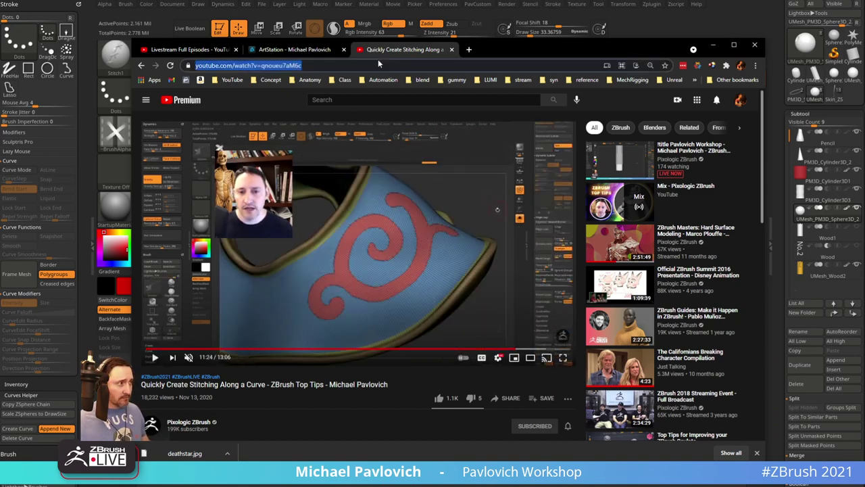
key("alt+Tab")
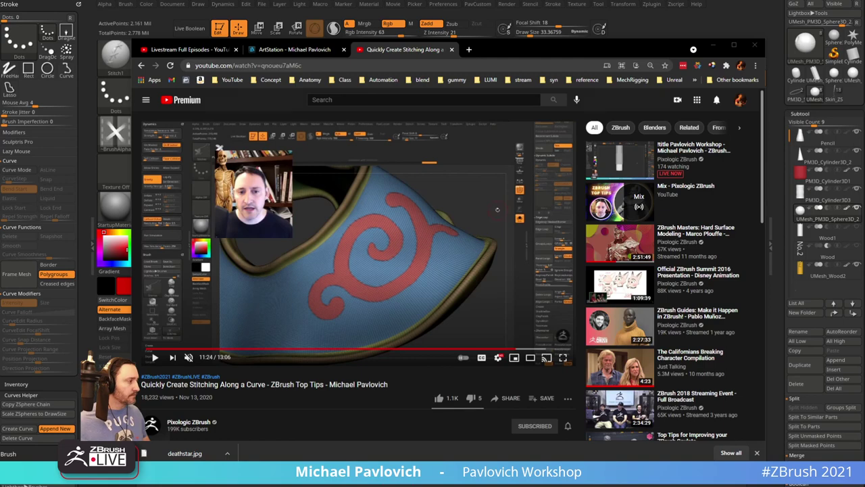
left_click(424, 50)
left_click(714, 45)
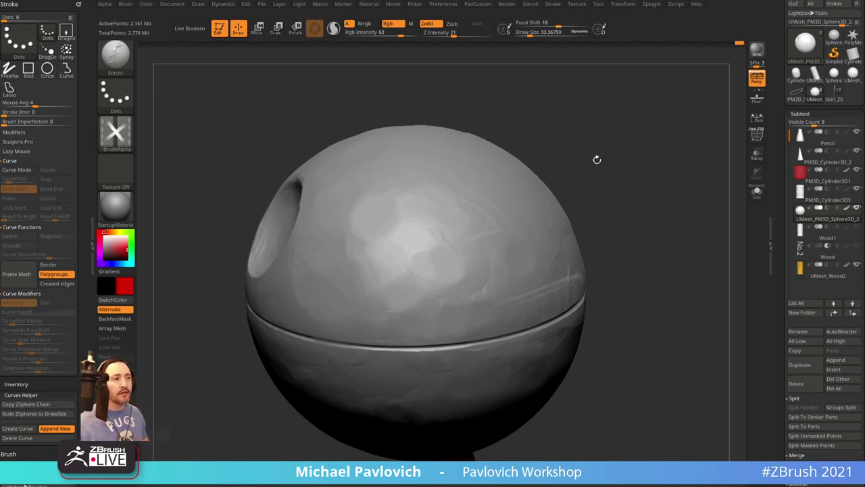
Test and undo a large red stitch stroke, set the draw size to about 22, and draw a long looping stitch row on the sphere
mouse_move(467, 213)
left_mouse_down()
mouse_move(396, 270)
mouse_move(314, 294)
left_mouse_up()
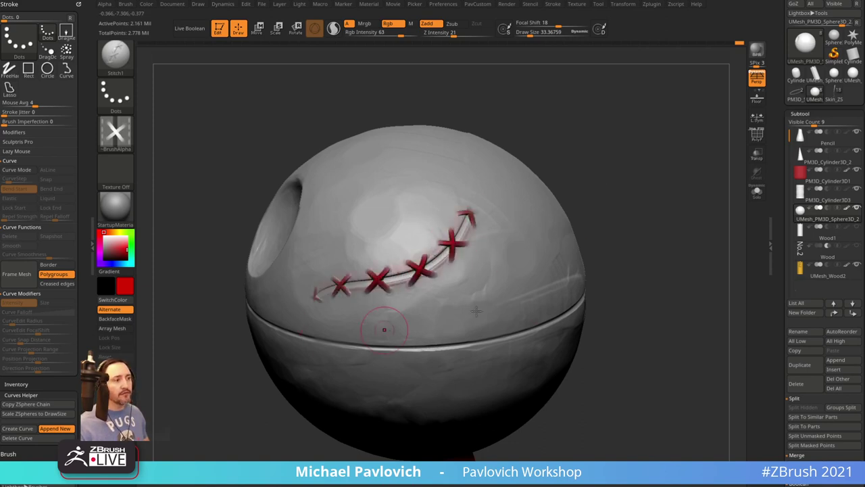
key("ctrl+z")
key("s")
left_click_drag(435, 255, 432, 255)
mouse_move(345, 295)
left_mouse_down()
mouse_move(500, 252)
mouse_move(379, 198)
mouse_move(336, 307)
mouse_move(512, 292)
mouse_move(489, 172)
mouse_move(378, 164)
left_mouse_up()
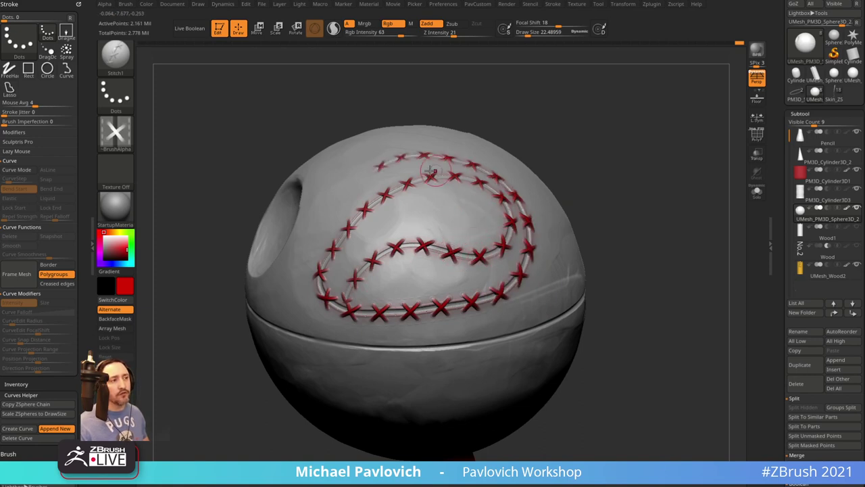
right_click_drag(516, 298, 405, 252)
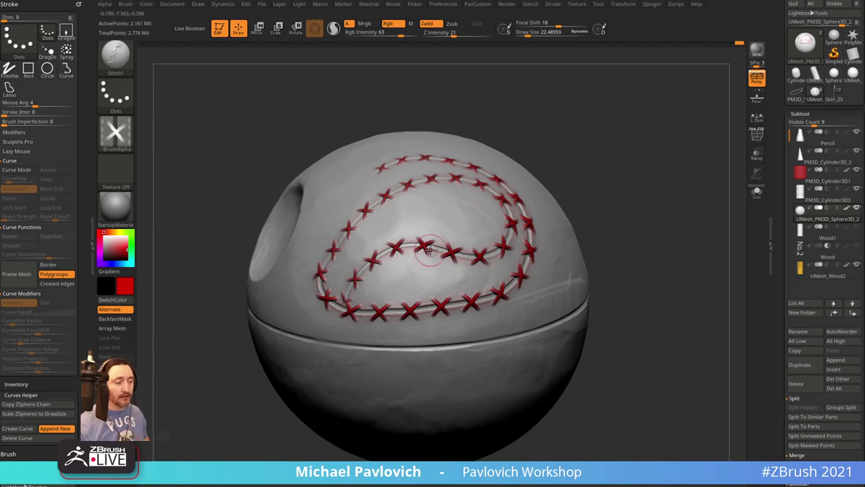
right_click_drag(589, 170, 556, 187)
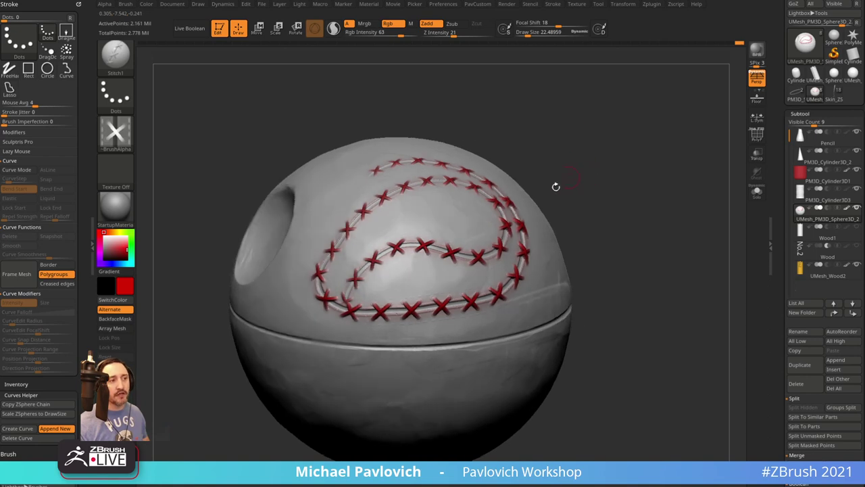
Undo the looping stitches, then test and undo further winding rows of red stitches on the upper hemisphere
key("ctrl+z")
mouse_move(489, 179)
left_mouse_down()
mouse_move(394, 293)
mouse_move(439, 195)
mouse_move(365, 223)
left_mouse_up()
key("ctrl+z")
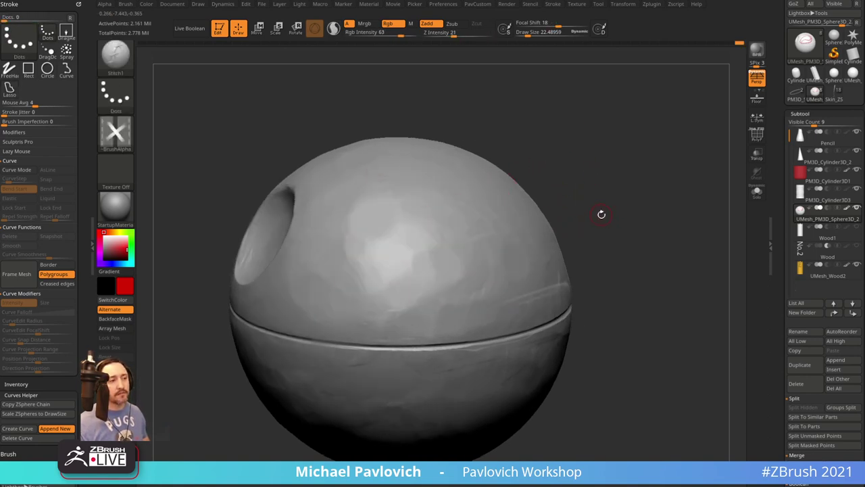
right_click_drag(601, 214, 622, 190)
mouse_move(452, 190)
left_mouse_down()
mouse_move(405, 254)
mouse_move(436, 311)
mouse_move(361, 207)
left_mouse_up()
key("ctrl")
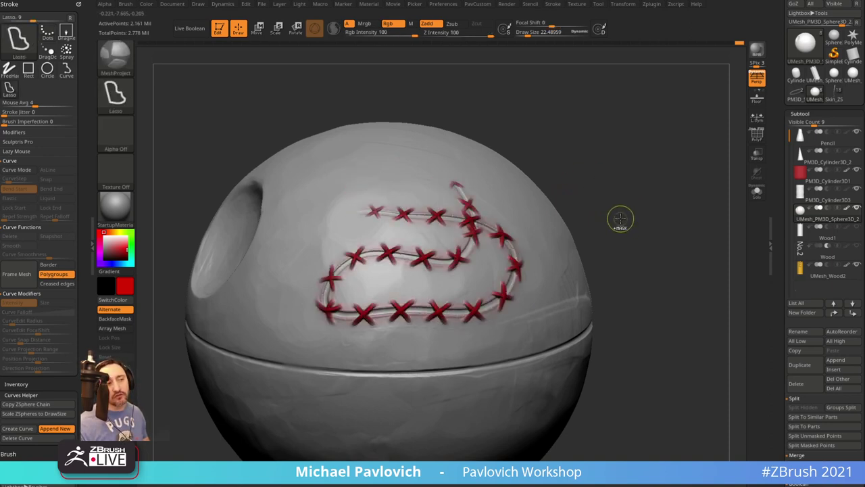
key("ctrl+z")
key("s")
mouse_move(620, 219)
right_mouse_down("ctrl")
mouse_move(615, 212)
mouse_move(642, 137)
mouse_move(608, 286)
mouse_move(615, 183)
mouse_move(640, 128)
mouse_move(628, 269)
mouse_move(592, 261)
right_mouse_up("ctrl")
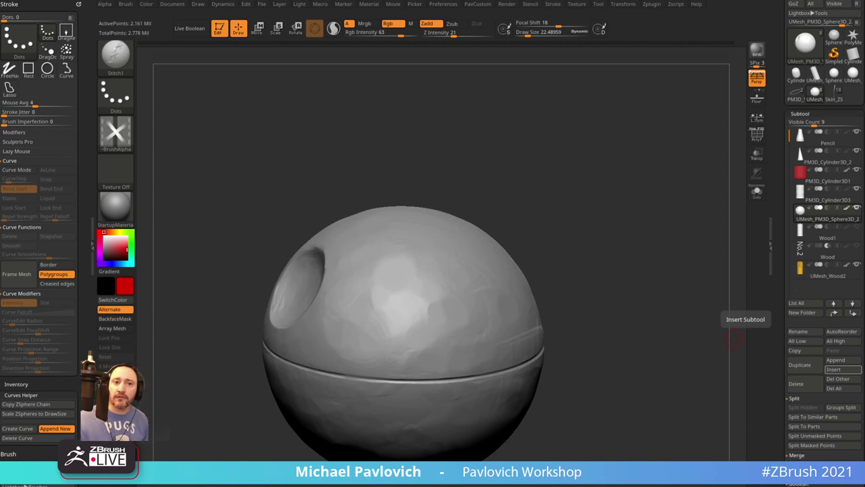
Switch the active tool from the pencil to the Skin_ZSphere2 reptile bust with the drool strands
left_click_drag(787, 97, 786, 158)
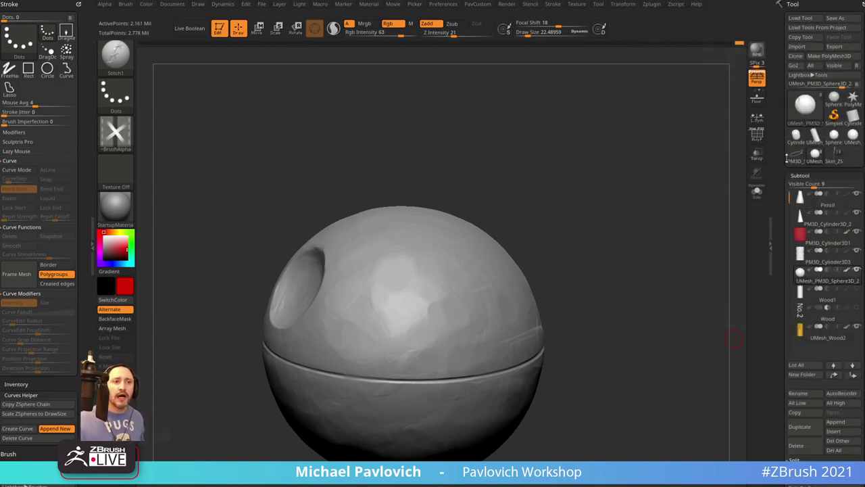
left_click_drag(666, 160, 631, 164)
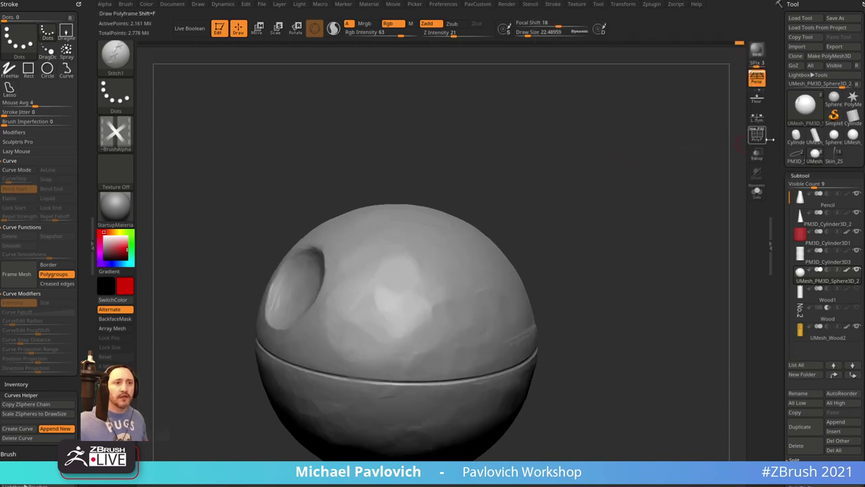
left_click(819, 158)
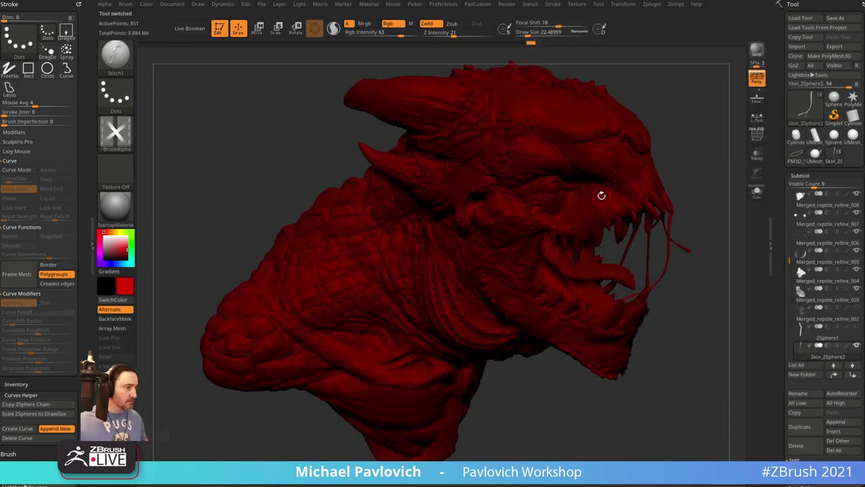
Turn off perspective and turn the reptile bust to view its front and other side
left_click(757, 80)
left_click_drag(735, 166, 683, 160)
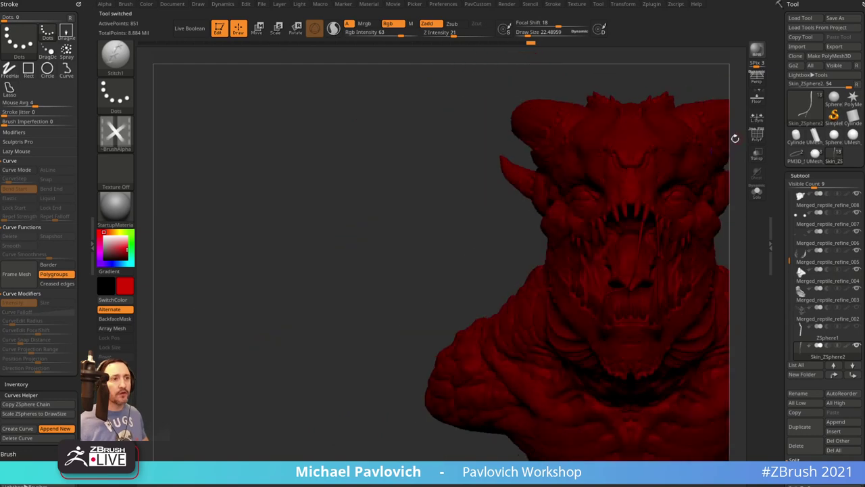
mouse_move(399, 203)
left_mouse_down("alt")
mouse_move(275, 209)
mouse_move(270, 179)
left_mouse_up("alt")
left_click_drag(733, 220, 669, 220)
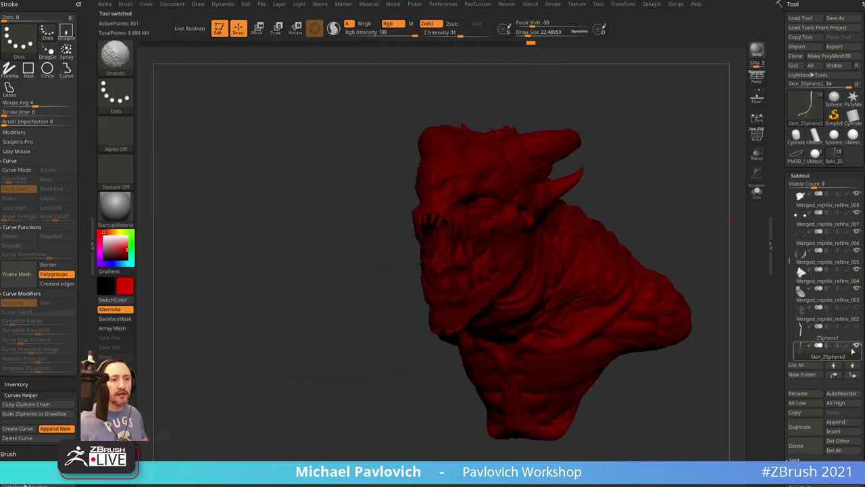
Set the active colour to white and select the Standard brush for the reptile bust
left_click_drag(119, 249, 101, 219)
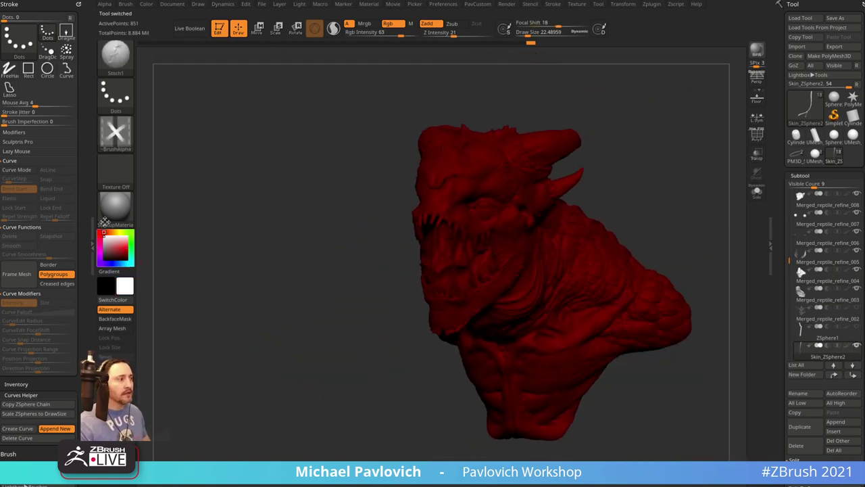
mouse_move(644, 168)
left_mouse_down("alt")
mouse_move(541, 167)
mouse_move(585, 158)
left_mouse_up("alt")
left_click_drag(584, 158, 548, 169)
key("b")
key("s")
key("t")
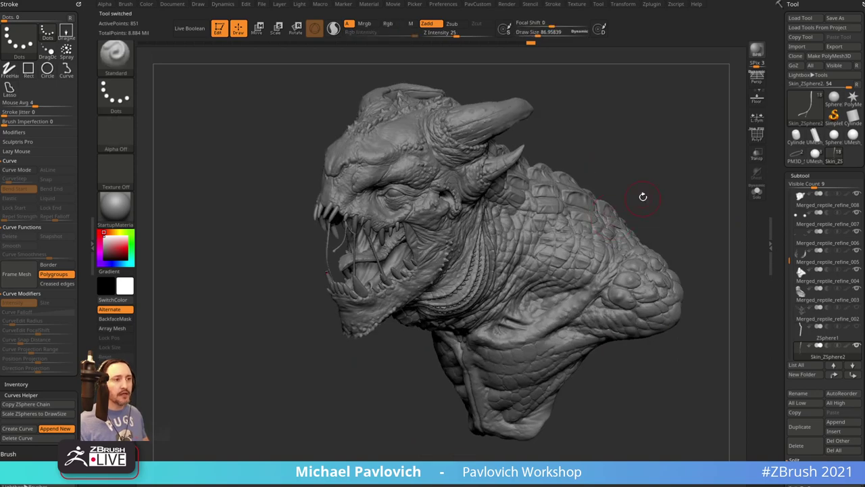
left_click_drag(643, 196, 619, 202, "alt")
Merge all visible subtools into a new tool and append the merged mesh to the reptile bust
left_click_drag(779, 417, 779, 336)
left_click_drag(791, 439, 790, 423)
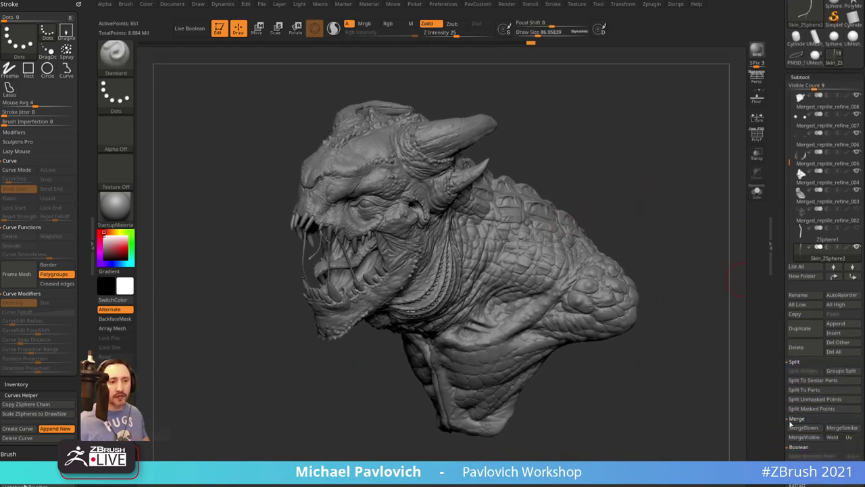
left_click(807, 437)
left_click(839, 325)
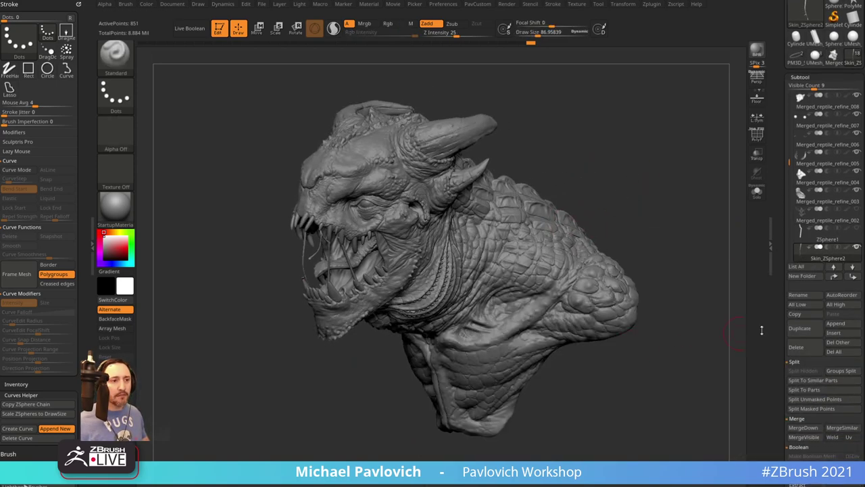
left_click(844, 325)
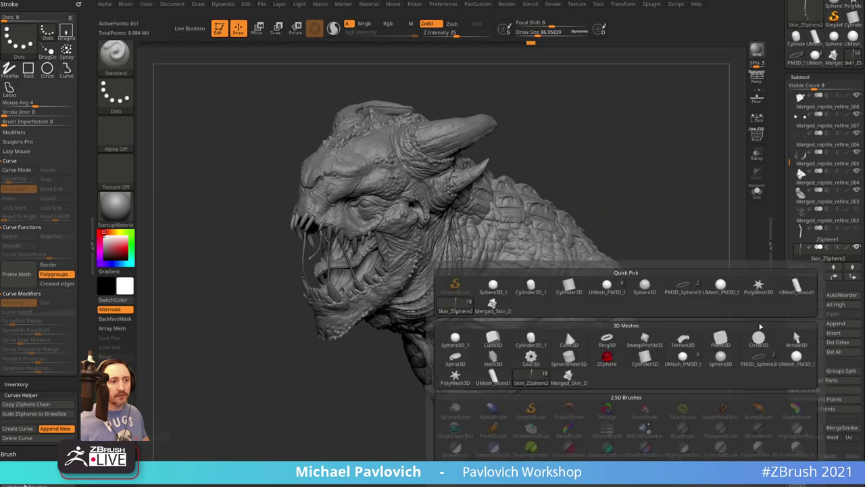
left_click(570, 377)
left_click_drag(605, 355, 701, 232)
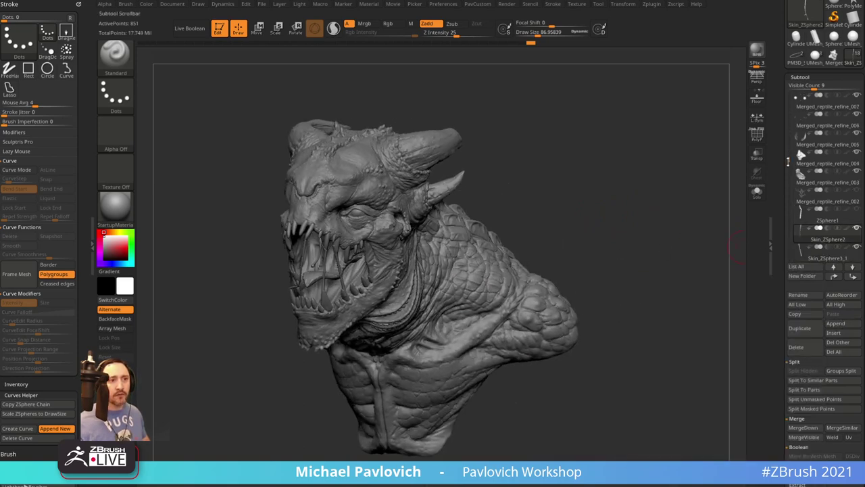
Select the Merged_Skin_ZSphere3 subtool and DynaMesh it at resolution 128
scroll(812, 203, "down", 3)
left_click(800, 198)
key("2")
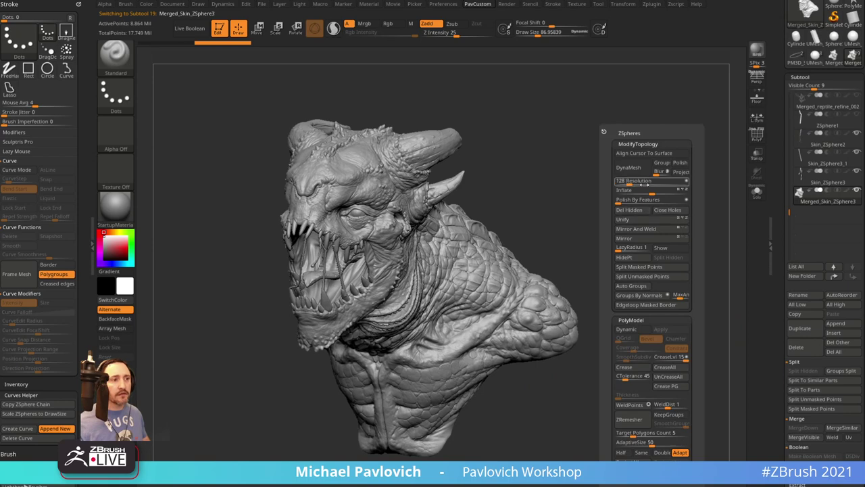
left_click(631, 168)
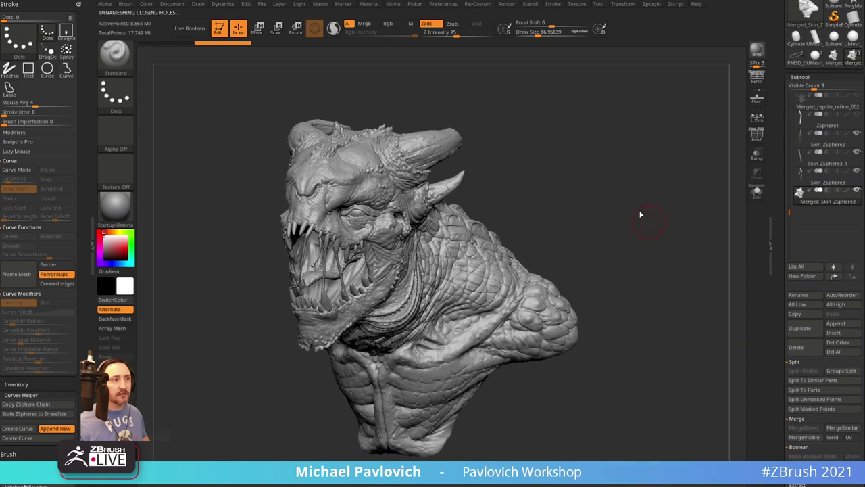
Isolate the merged mesh, smooth away its teeth and drool strands with Sculptris Pro, exit solo and set up Inflate
left_click(756, 194)
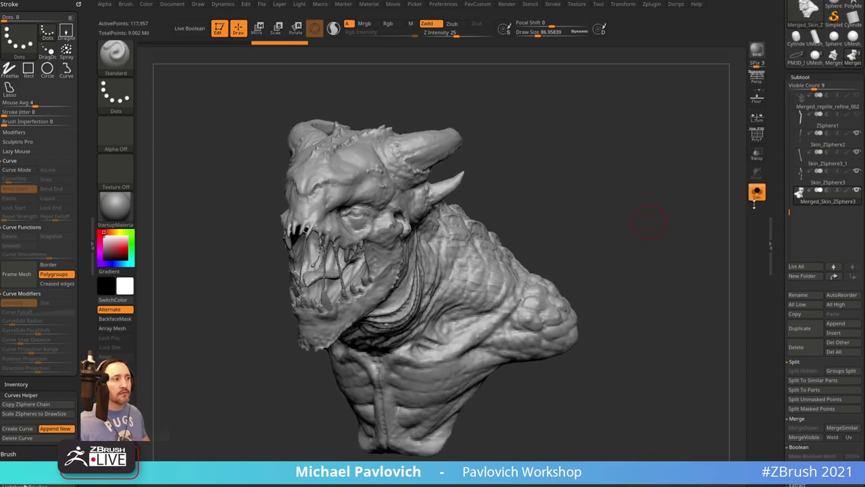
left_click_drag(680, 226, 501, 138)
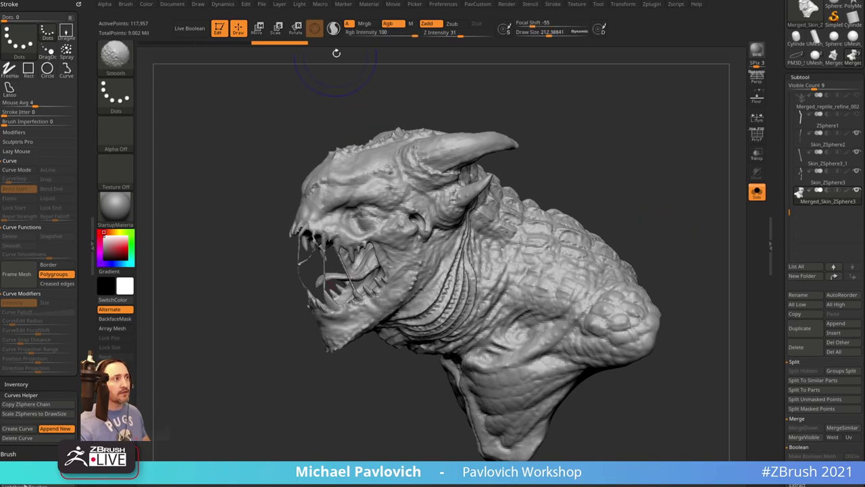
left_click_drag(336, 52, 433, 83, "shift")
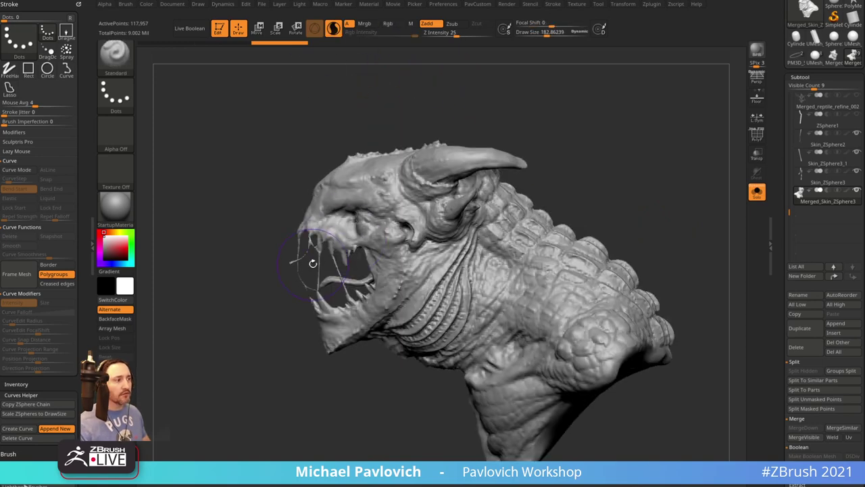
mouse_move(299, 252)
left_mouse_down("shift")
mouse_move(325, 260)
mouse_move(321, 298)
mouse_move(338, 304)
left_mouse_up("shift")
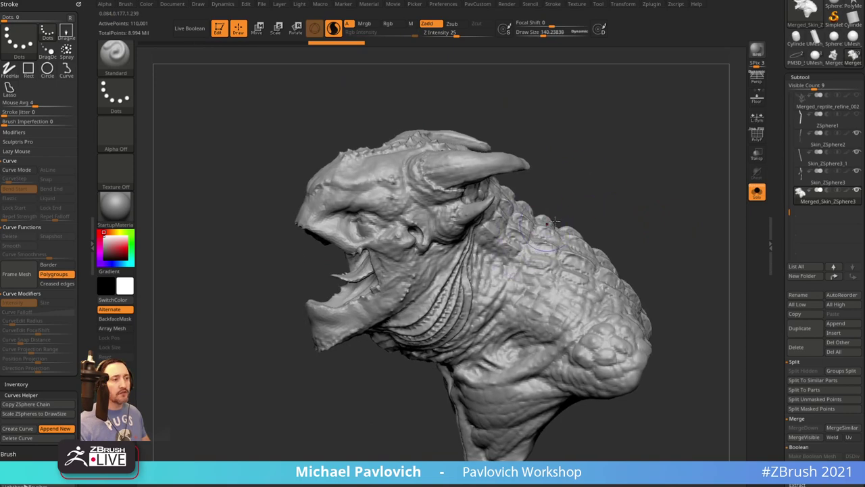
left_click(755, 192)
left_click_drag(666, 213, 708, 198)
key("2")
left_click(703, 190)
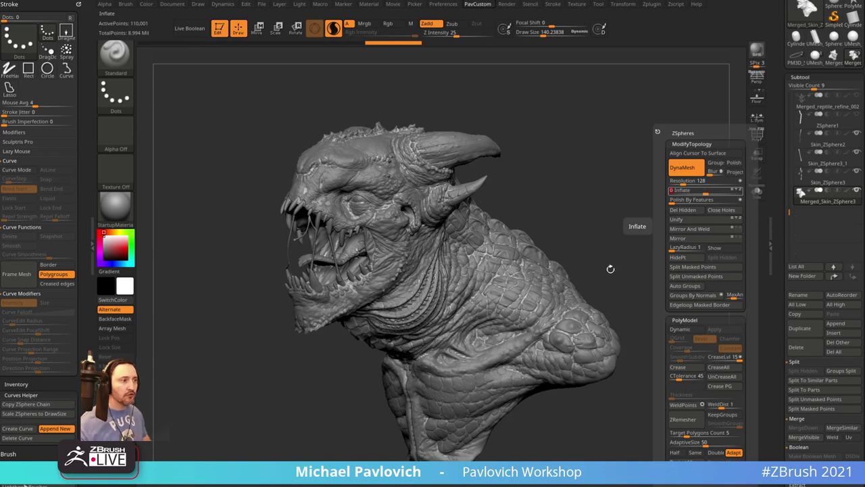
Turn off Sculptris Pro and lay ClayBuildup strokes on the merged mesh over the bust's shoulder
mouse_move(628, 255)
left_mouse_down()
mouse_move(638, 247)
mouse_move(633, 235)
left_mouse_up()
key("b")
key("c")
key("b")
key("s")
key("s")
mouse_move(481, 288)
left_mouse_down()
mouse_move(451, 310)
mouse_move(465, 268)
mouse_move(470, 316)
mouse_move(481, 307)
left_mouse_up()
left_click(333, 29)
left_click_drag(572, 268, 595, 244)
left_click_drag(463, 270, 471, 263)
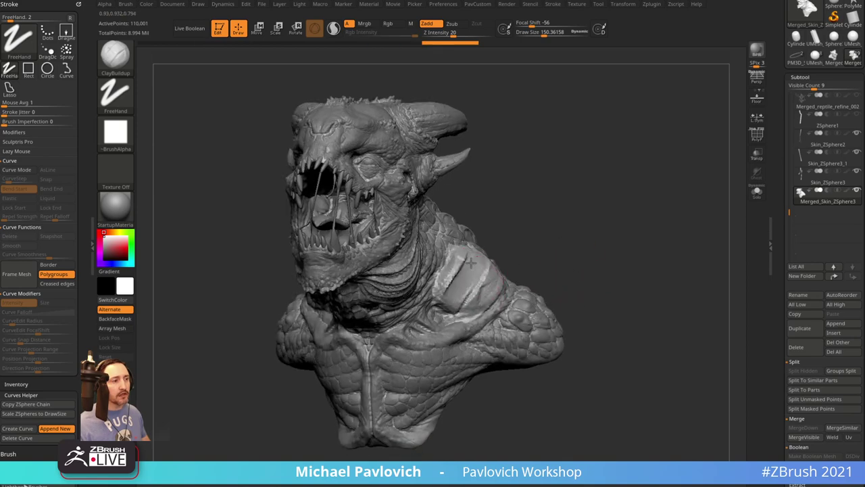
Raise the draw size to about 219, then smooth and extend the clay build-up across the shoulder
left_click_drag(534, 241, 568, 245)
key("s")
left_click_drag(462, 302, 463, 317, "shift")
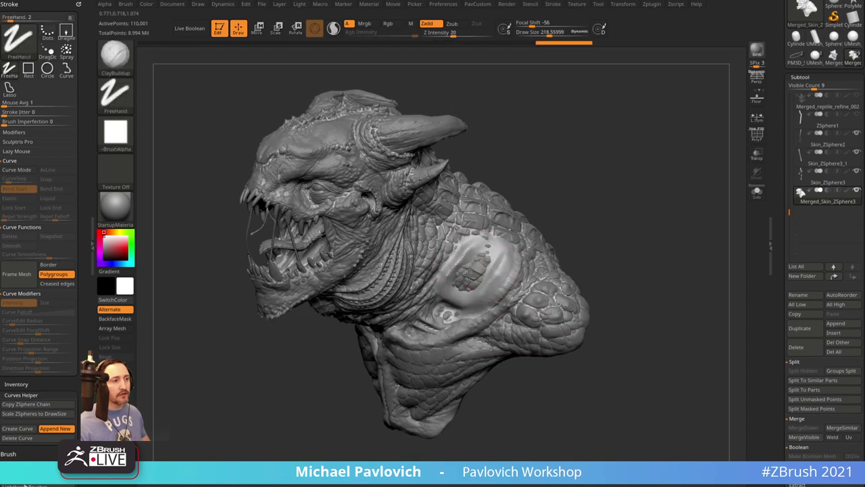
left_click_drag(508, 257, 460, 316)
mouse_move(529, 270)
left_mouse_down()
mouse_move(446, 336)
mouse_move(484, 314)
left_mouse_up()
left_click_drag(589, 251, 534, 203)
Add clay on the upper back, then mirror and weld the merged mesh to make both sides match
mouse_move(494, 176)
left_mouse_down()
mouse_move(457, 194)
mouse_move(466, 177)
left_mouse_up()
left_click_drag(520, 136, 513, 192)
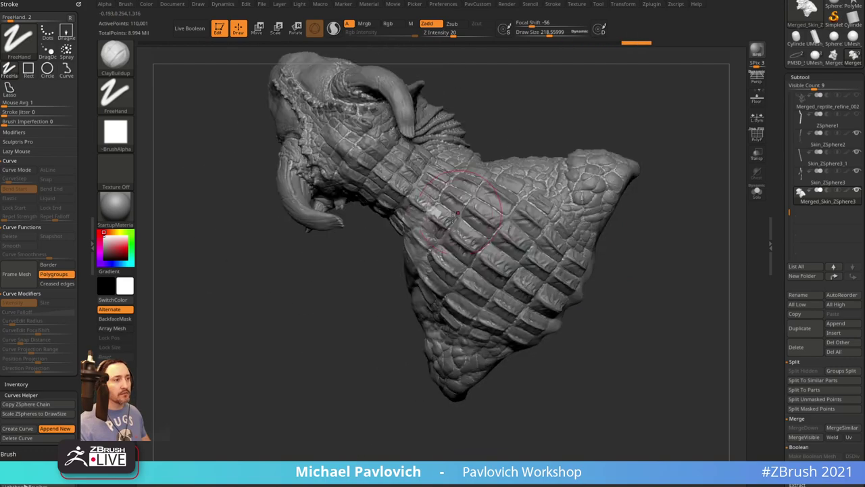
mouse_move(452, 215)
left_mouse_down()
mouse_move(483, 203)
mouse_move(463, 237)
left_mouse_up()
key("3")
mouse_move(608, 298)
left_mouse_down()
mouse_move(676, 223)
mouse_move(568, 180)
mouse_move(571, 243)
left_mouse_up()
left_click(678, 230)
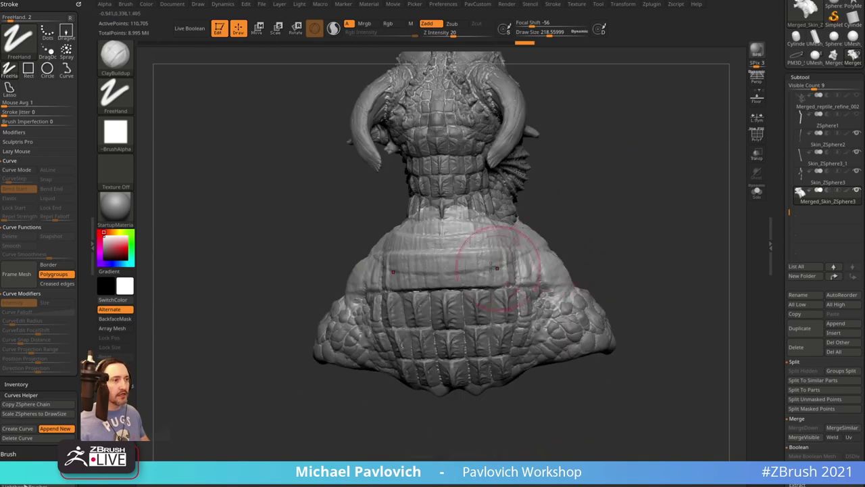
Build clay symmetrically over the upper back and shoulders, then flatten the covering with the hPolish brush
left_click_drag(497, 269, 569, 308)
mouse_move(619, 291)
left_mouse_down()
mouse_move(672, 204)
mouse_move(683, 220)
left_mouse_up()
mouse_move(609, 275)
left_mouse_down()
mouse_move(568, 169)
mouse_move(540, 213)
left_mouse_up()
key("b")
key("h")
key("p")
mouse_move(459, 192)
left_mouse_down()
mouse_move(436, 236)
mouse_move(456, 236)
mouse_move(466, 263)
mouse_move(441, 245)
left_mouse_up()
mouse_move(533, 194)
left_mouse_down("alt")
mouse_move(566, 181)
mouse_move(506, 218)
mouse_move(520, 162)
left_mouse_up("alt")
Carve the shoulder covering's collar area with DamStandard, then switch to the Clay brush to fill the surface
key("b")
key("d")
key("s")
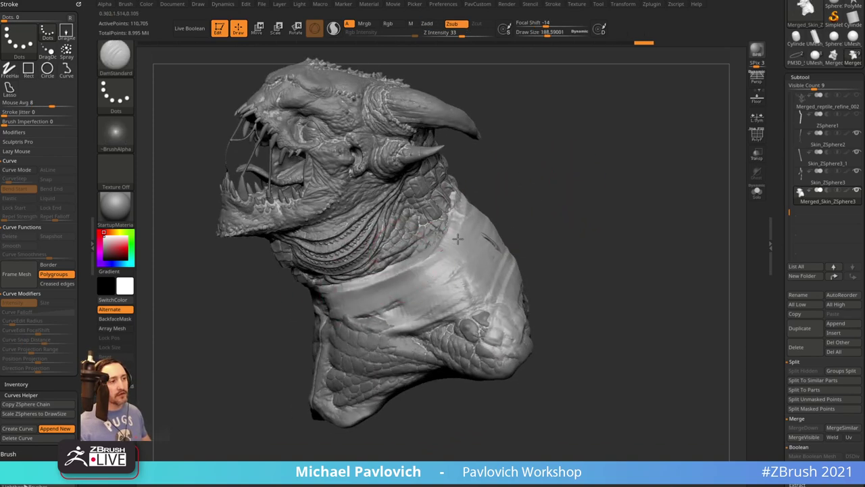
left_click_drag(473, 197, 492, 201)
key("b")
key("c")
key("l")
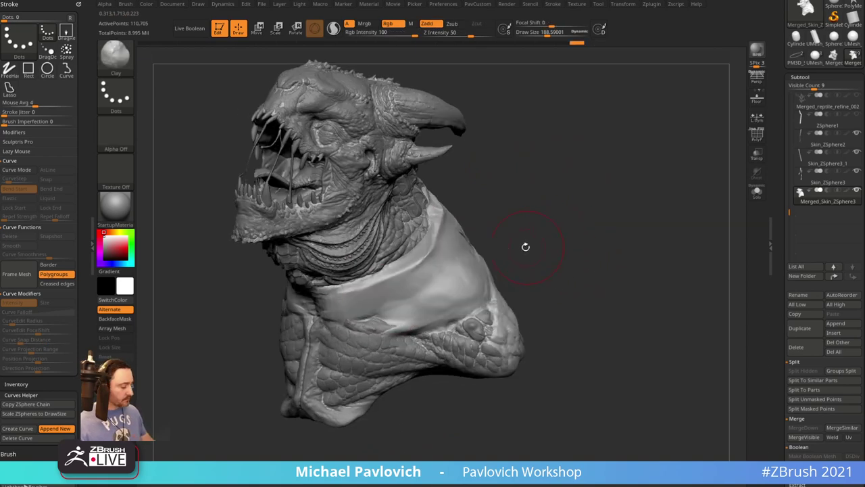
Select hPolish with its alpha turned off and polish the shoulder covering's side and back
key("b")
key("h")
key("p")
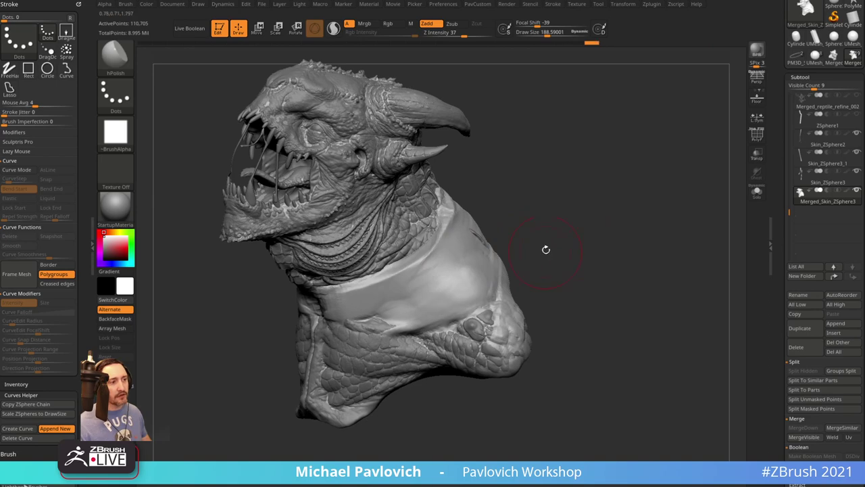
left_click_drag(546, 249, 409, 240)
left_click(115, 132)
left_click(163, 143)
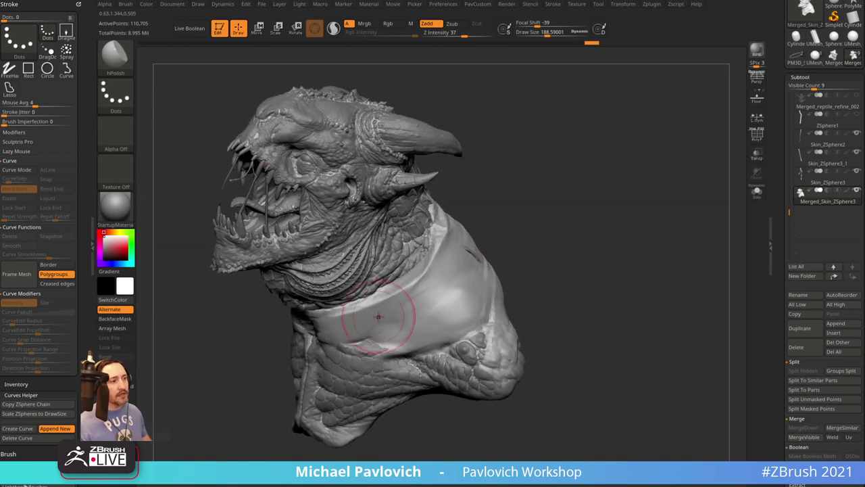
left_click_drag(545, 252, 406, 321)
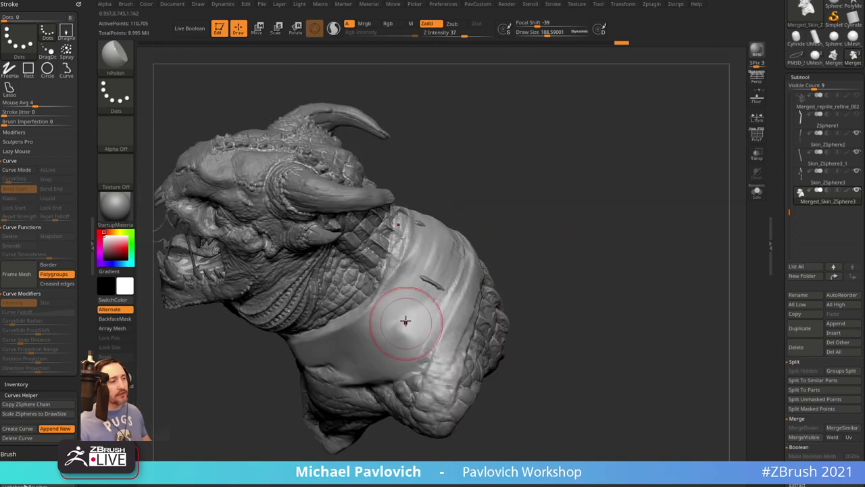
Select TrimDynamic with its alpha turned off and flatten the shoulder covering's planes
key("b")
key("t")
key("d")
left_click(115, 132)
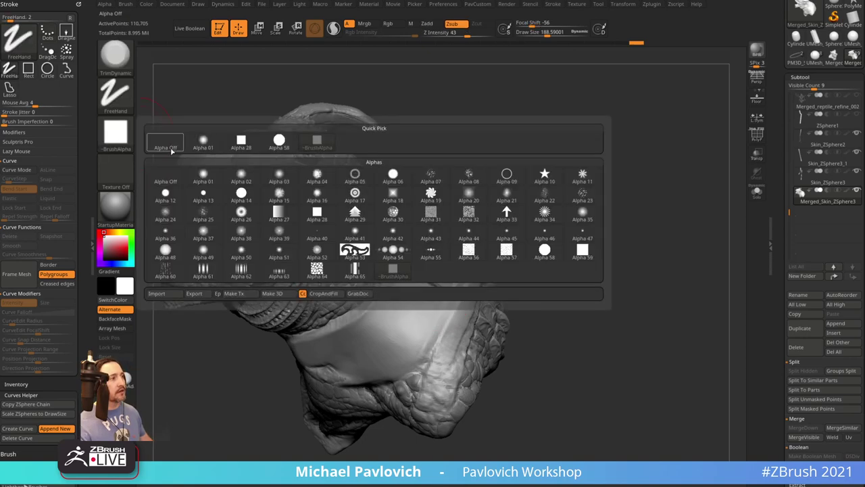
left_click(170, 147)
left_click_drag(572, 255, 433, 314)
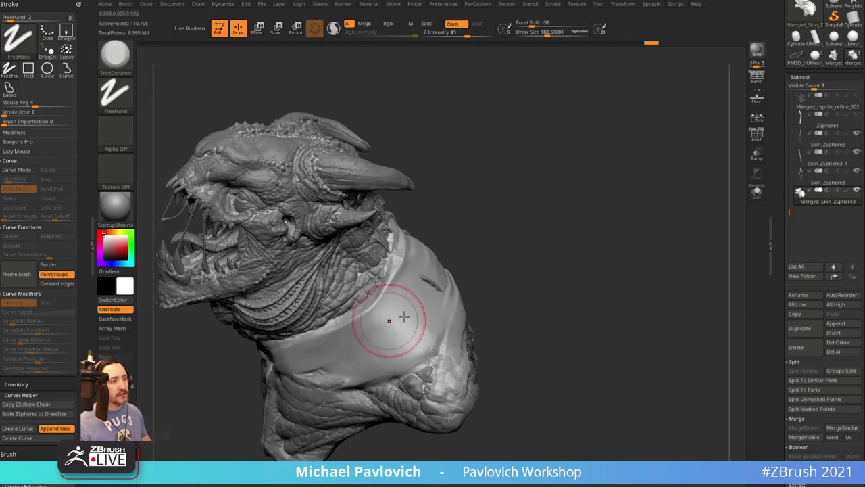
right_click_drag(406, 315, 567, 254)
left_click_drag(566, 254, 420, 271)
Carve a crisp lower edge along the front and side of the shoulder covering with DamStandard
key("b")
key("d")
key("s")
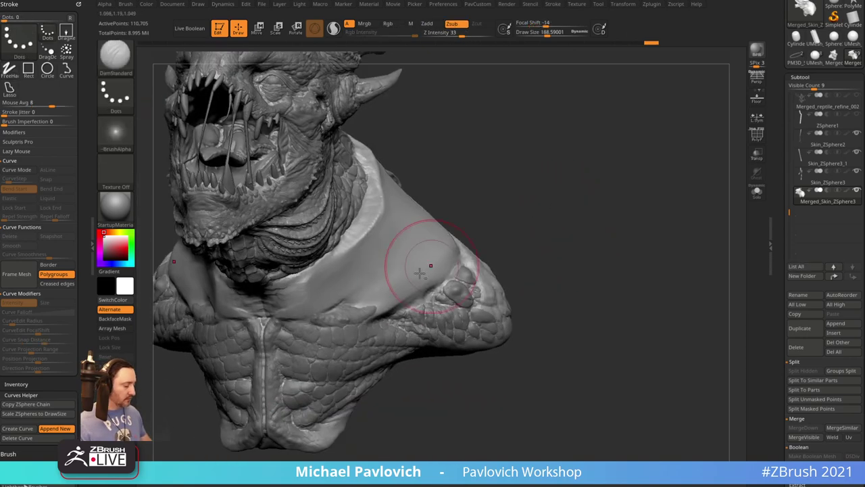
mouse_move(307, 318)
left_mouse_down()
mouse_move(337, 301)
mouse_move(307, 313)
left_mouse_up()
right_click_drag(541, 274, 467, 265)
mouse_move(473, 265)
left_mouse_down()
mouse_move(409, 308)
mouse_move(466, 260)
left_mouse_up()
Build up the shoulder covering's surface with the Clay brush at a draw size of about 115
key("b")
key("c")
key("l")
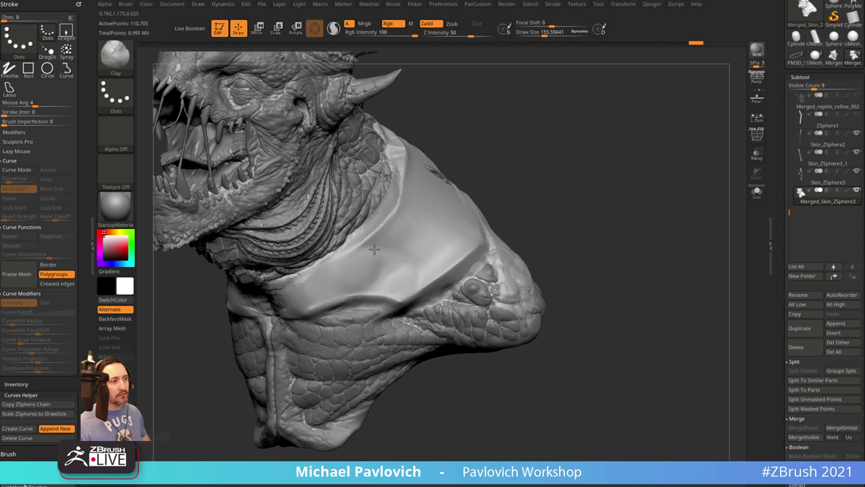
left_click_drag(528, 184, 462, 243)
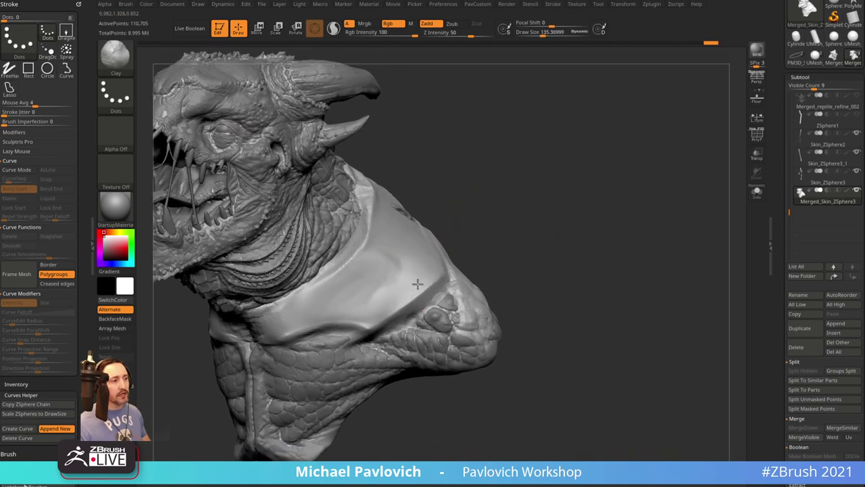
Polish the newly built-up shoulder plate with hPolish at a draw size of about 150
key("b")
key("h")
key("p")
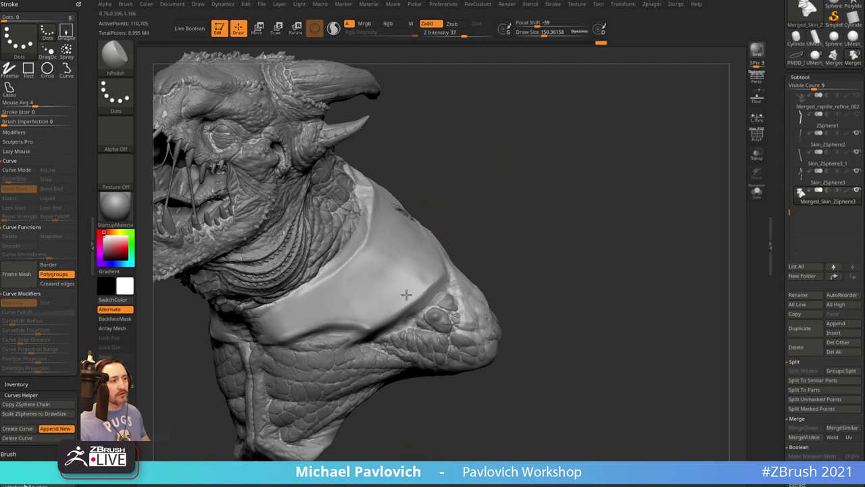
right_click_drag(406, 294, 440, 255)
mouse_move(353, 270)
right_mouse_down()
mouse_move(534, 151)
mouse_move(543, 209)
mouse_move(535, 182)
mouse_move(327, 292)
right_mouse_up()
Cut the shoulder plate's front edge near the chest with DamStandard at a draw size of about 99
key("b")
key("d")
key("s")
key("bracketleft")
left_click_drag(281, 280, 282, 335)
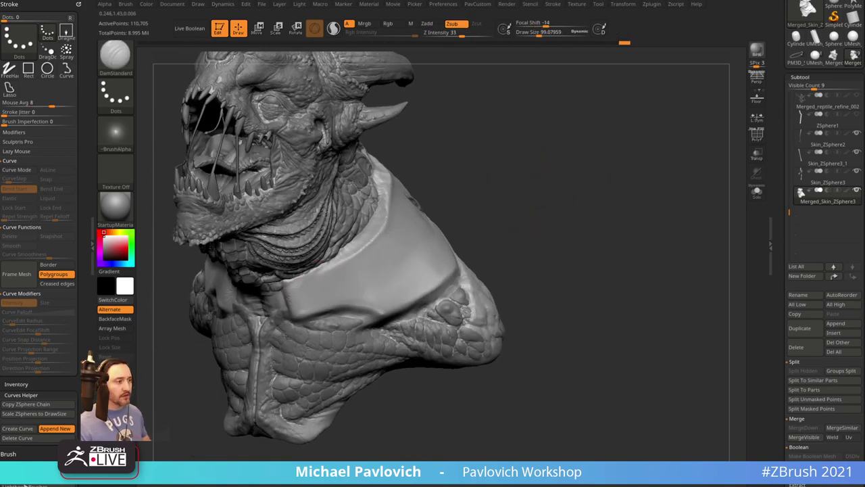
right_click_drag(326, 247, 406, 220)
Carve a seam across the top of the shoulder plate and deepen its lower edge with DamStandard
right_click_drag(487, 193, 450, 269)
right_click_drag(566, 243, 370, 291)
right_click_drag(575, 232, 639, 233)
left_click_drag(363, 350, 440, 340)
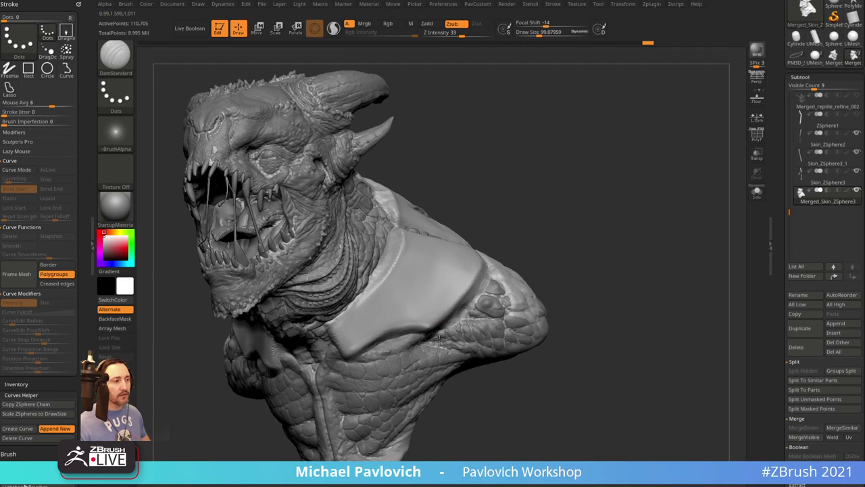
right_click_drag(595, 263, 367, 290)
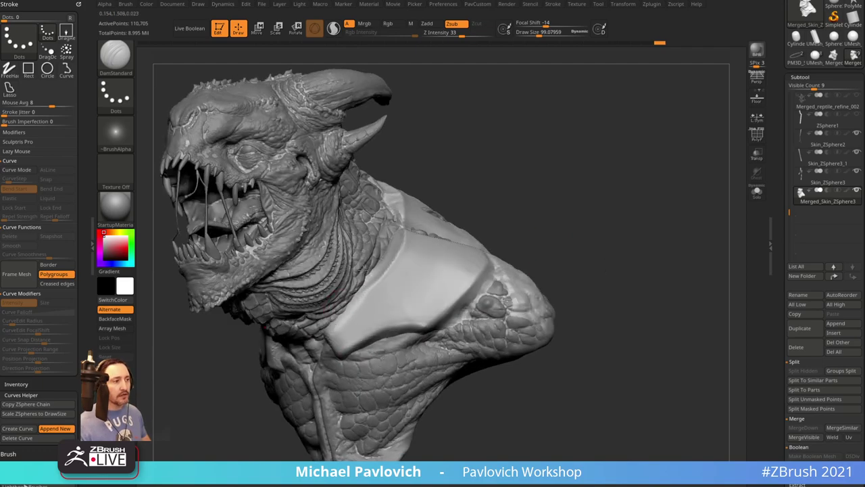
Re-DynaMesh the armoured copy and mask the whole shoulder plate with MaskPen at a draw size of about 65
left_click_drag(571, 205, 591, 264, "ctrl")
right_click_drag(591, 264, 539, 199)
left_click(131, 69, "ctrl")
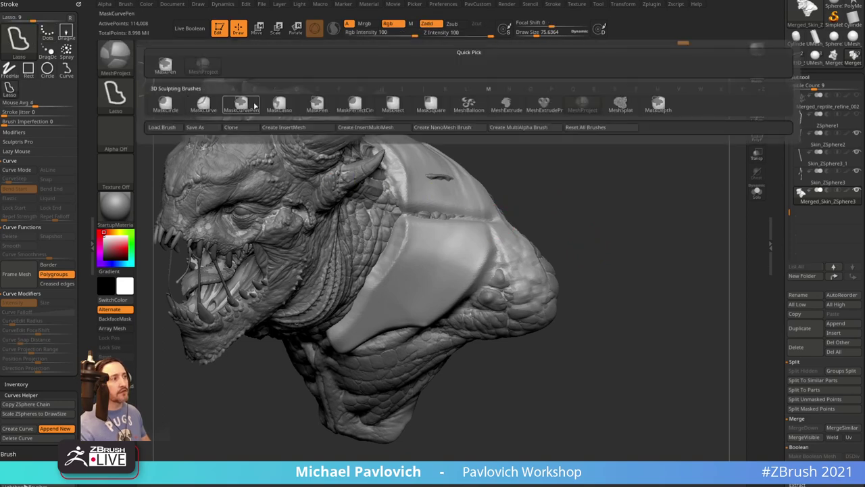
mouse_move(382, 114)
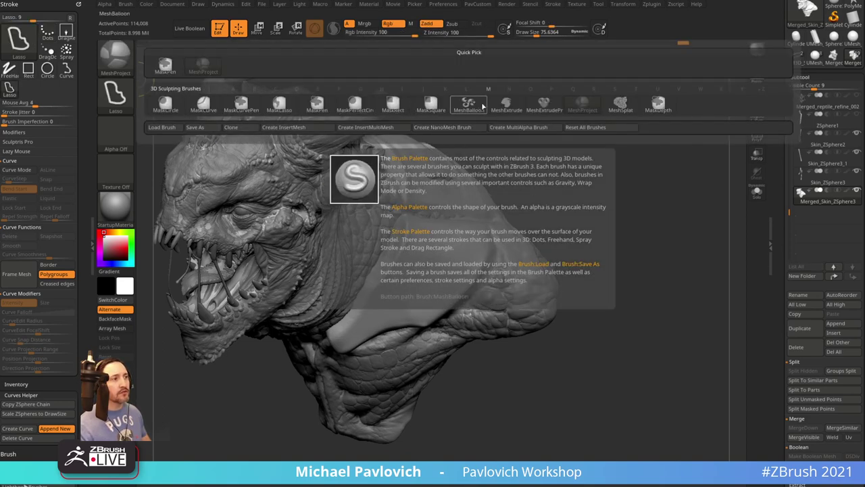
left_click(317, 106, "ctrl")
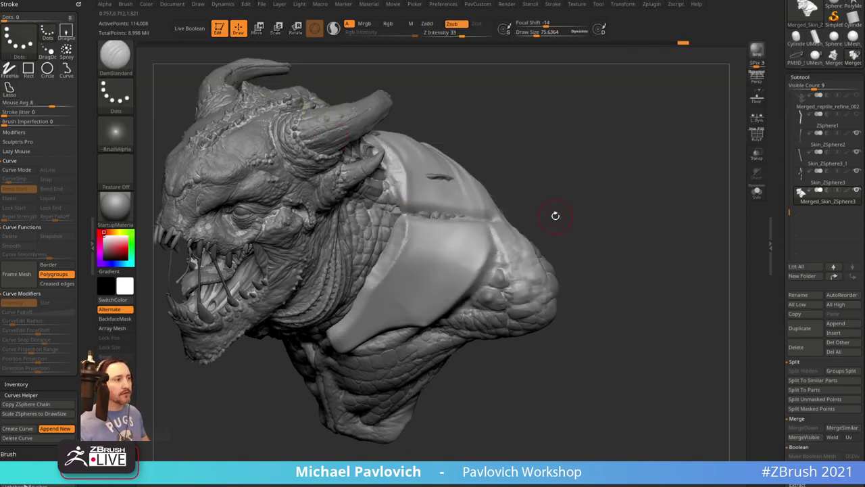
right_click_drag(554, 216, 537, 209)
left_click_drag(410, 246, 356, 317, "ctrl")
left_click_drag(558, 206, 612, 125)
mouse_move(353, 297)
left_mouse_down("ctrl")
mouse_move(335, 337)
mouse_move(418, 320)
left_mouse_up("ctrl")
left_click_drag(575, 186, 531, 220)
mouse_move(436, 309)
left_mouse_down("ctrl")
mouse_move(486, 272)
mouse_move(492, 256)
left_mouse_up("ctrl")
mouse_move(556, 224)
left_mouse_down()
mouse_move(545, 218)
mouse_move(535, 242)
left_mouse_up()
mouse_move(479, 276)
left_mouse_down("ctrl")
mouse_move(483, 260)
mouse_move(417, 234)
mouse_move(404, 286)
mouse_move(436, 299)
left_mouse_up("ctrl")
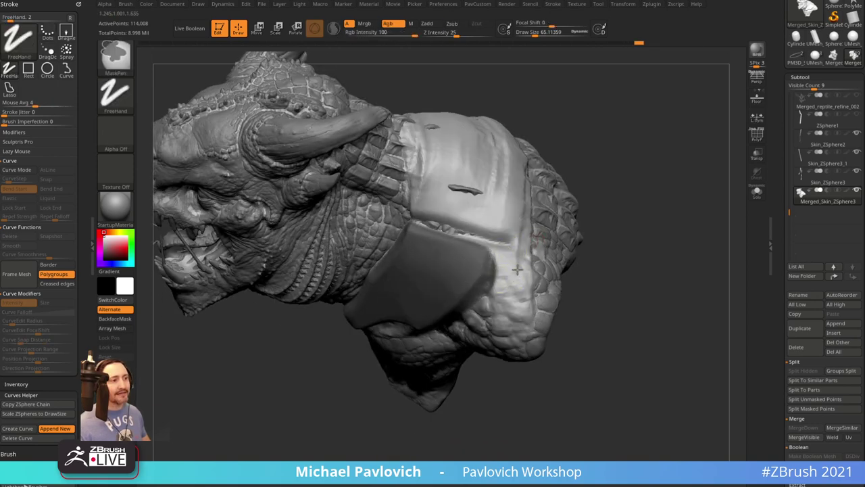
left_click_drag(616, 259, 642, 216)
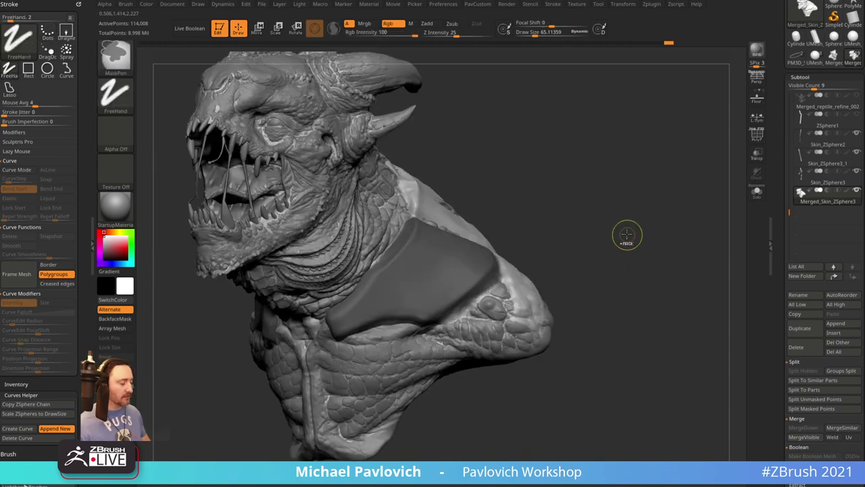
Make a polygroup from the masked shoulder plates and split them off into their own subtool
key("ctrl+w")
left_click(464, 269, "ctrl+shift")
key("space")
left_click(637, 250)
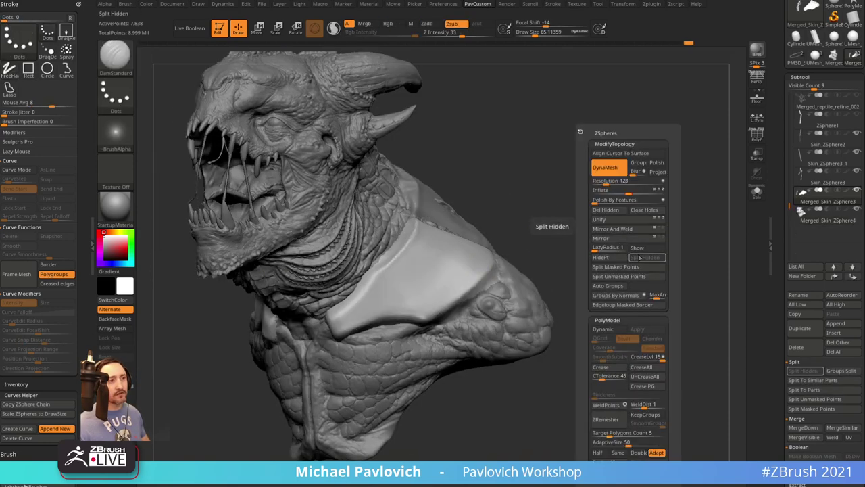
Isolate the split-off plates, delete the one on the creature's right shoulder and close the holes of the remaining plate
left_click(756, 193)
left_click_drag(716, 198, 566, 257)
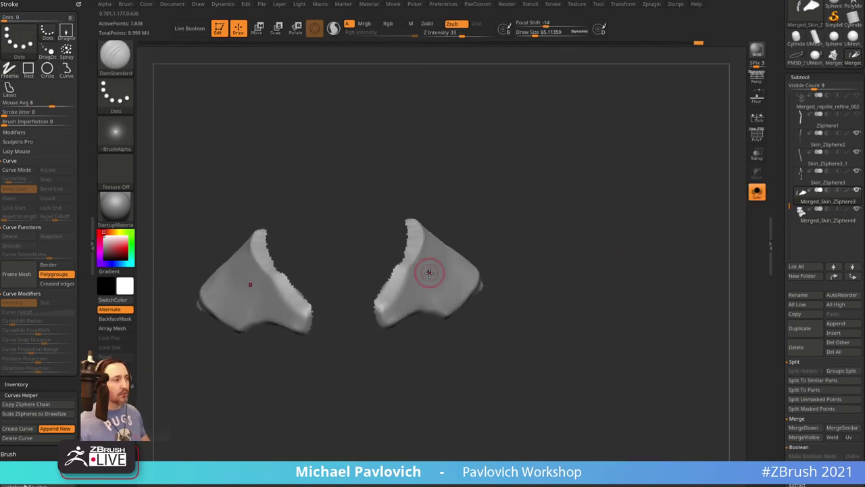
left_click_drag(169, 185, 322, 415, "ctrl+alt+shift")
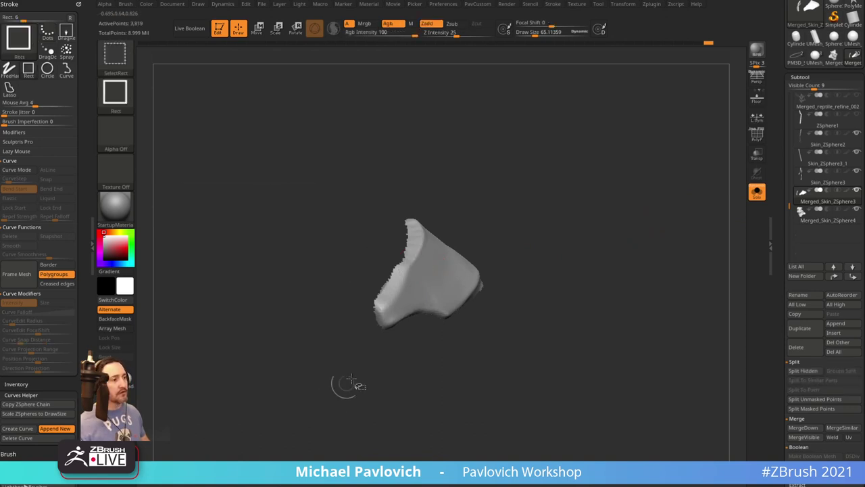
key("space")
left_click(591, 210)
key("space")
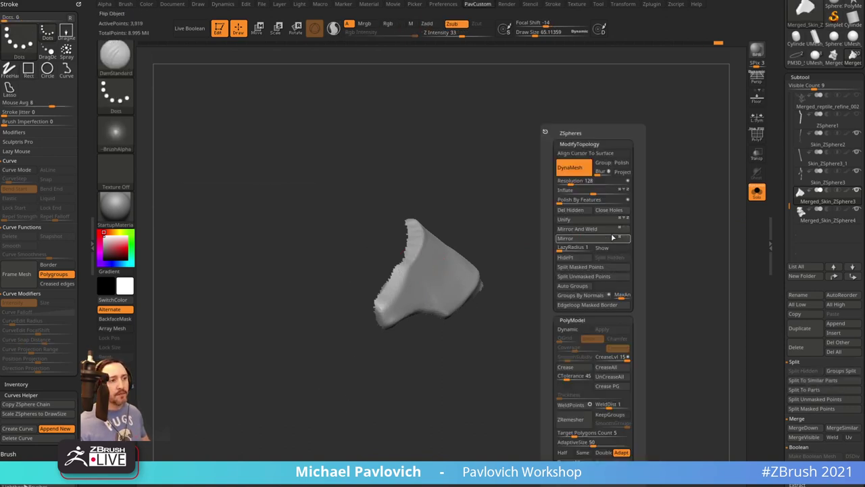
left_click(610, 211)
Centre the gizmo on the remaining closed plate and re-DynaMesh the plate
key("w")
left_click_drag(521, 241, 499, 250)
left_click(461, 269, "alt")
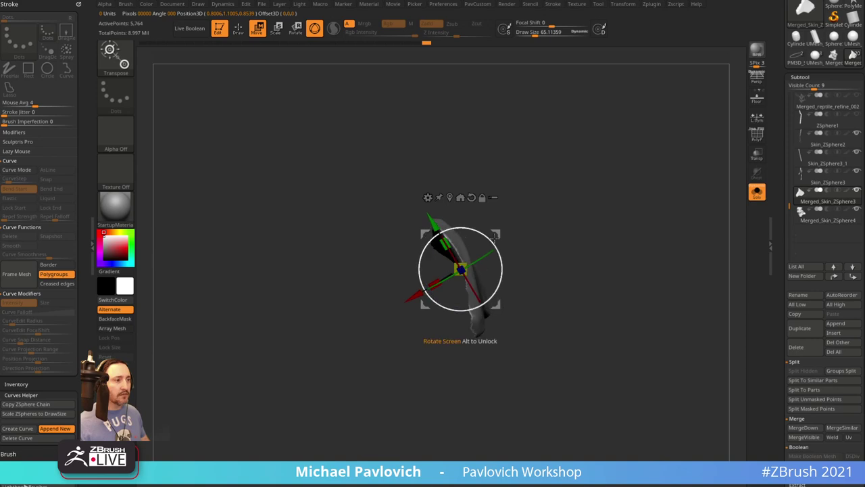
key("q")
mouse_move(585, 234)
left_mouse_down()
mouse_move(551, 236)
mouse_move(589, 236)
left_mouse_up()
left_click_drag(634, 202, 656, 238, "ctrl")
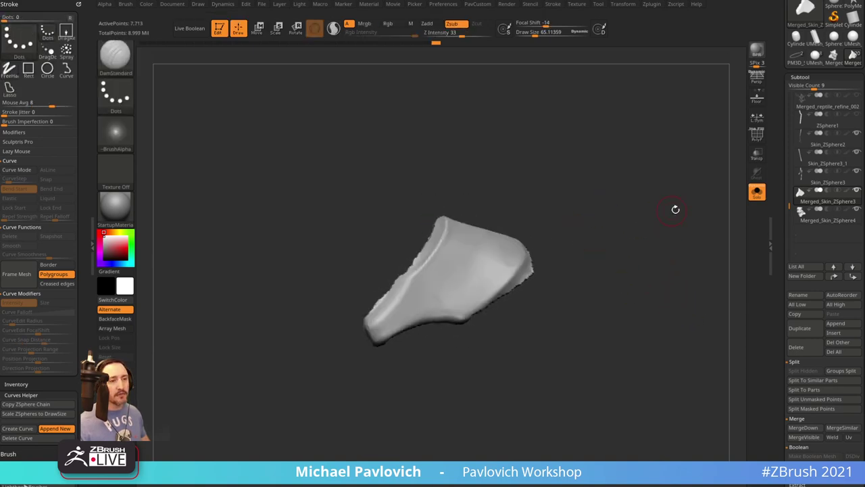
Turn the plate into an Array Mesh with Lock Pos and Lock Size on, and mirror it in X
left_click_drag(780, 287, 781, 173)
left_click(812, 230, "shift")
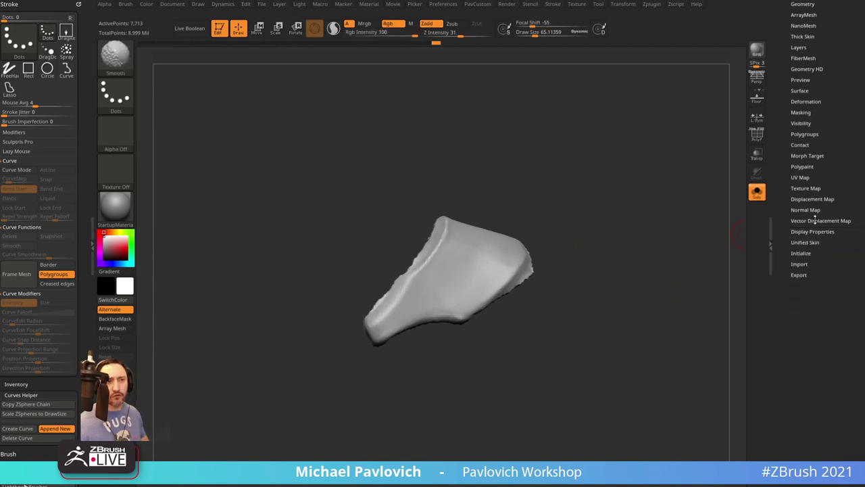
left_click_drag(789, 103, 789, 133)
left_click(801, 48, "shift")
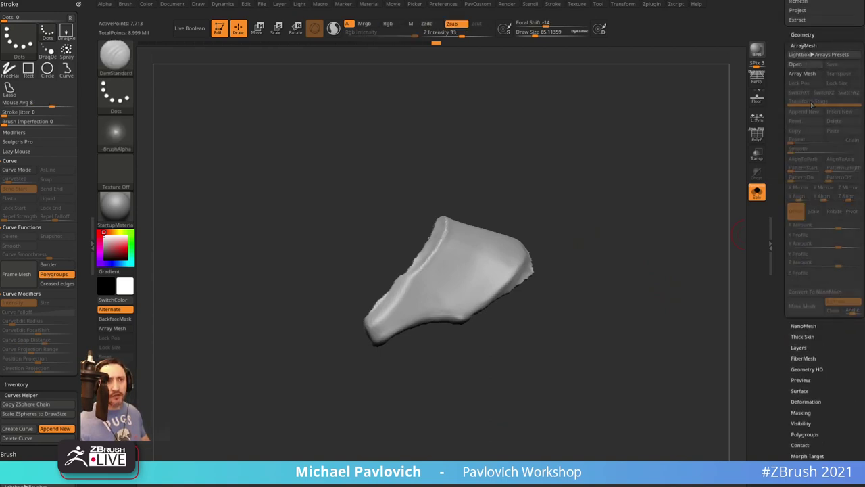
left_click(803, 73)
left_click(799, 83)
left_click(837, 82)
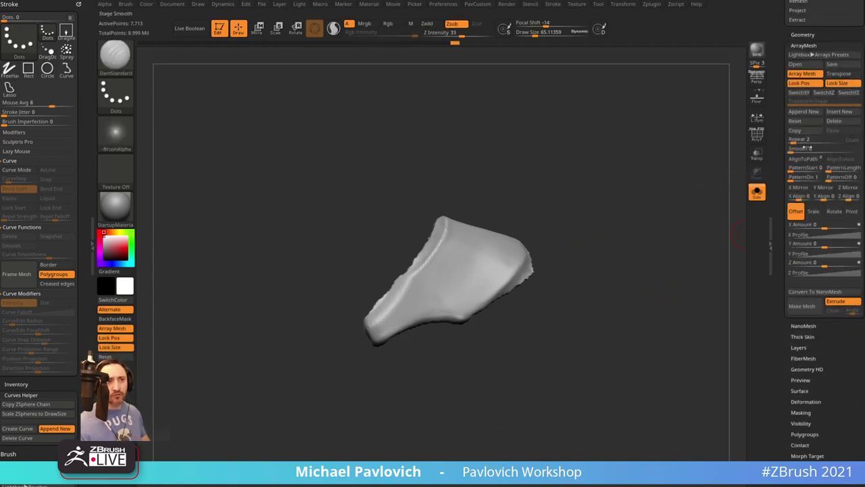
left_click(799, 187)
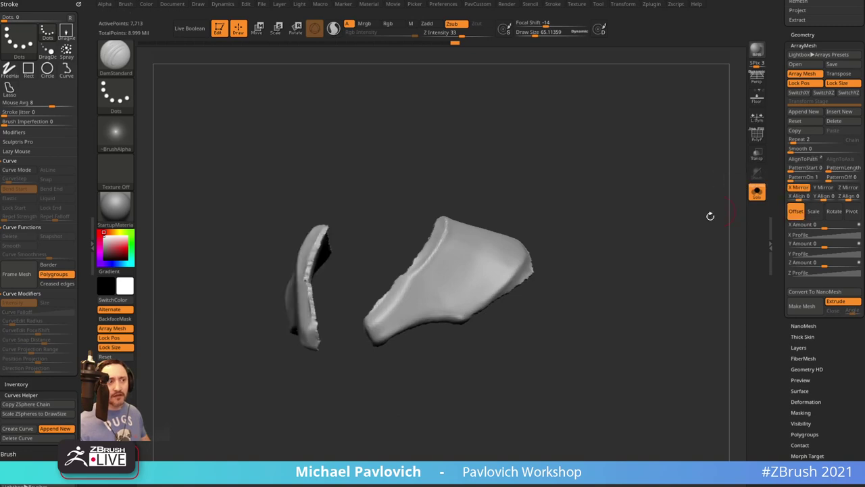
Turn on the polyframe display and show the mirrored plates together with the whole bust
key("shift+f")
left_click_drag(548, 218, 577, 249, "alt")
left_click(757, 192)
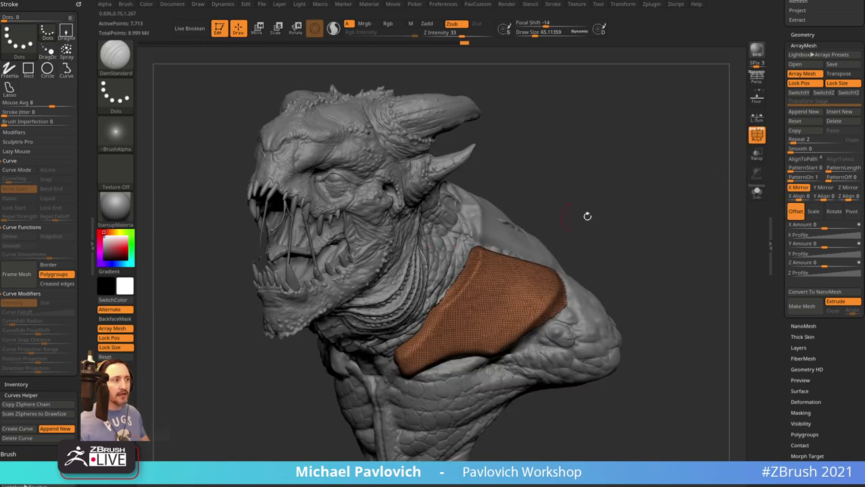
mouse_move(587, 214)
left_mouse_down()
mouse_move(622, 210)
mouse_move(605, 221)
mouse_move(621, 218)
left_mouse_up()
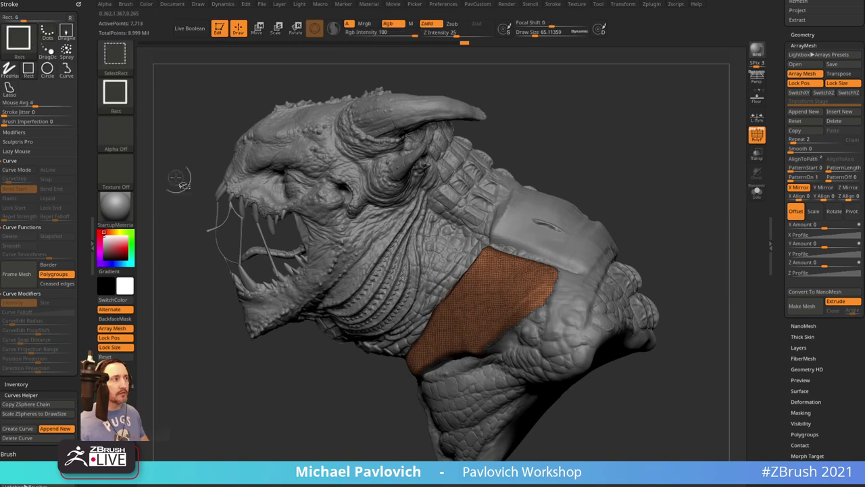
Clip the plate's ragged neck-side and front edges clean with ClipCurve
left_click(116, 57, "ctrl+shift")
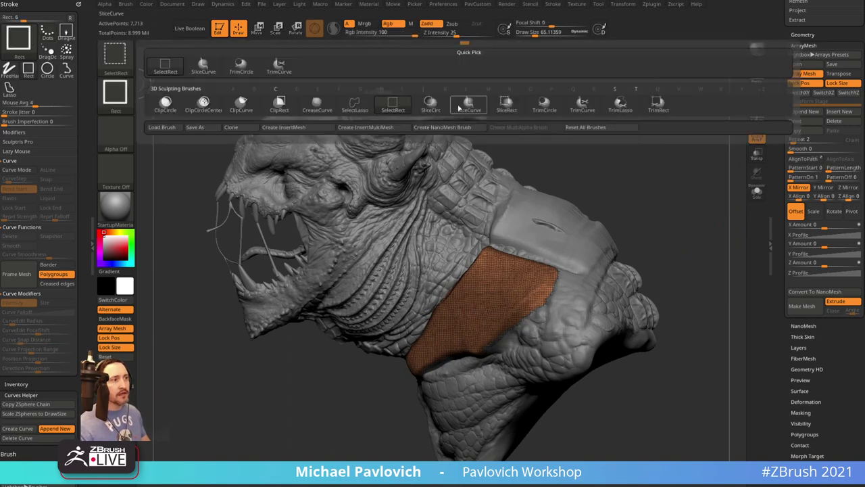
left_click(248, 113, "ctrl+shift")
key("f")
left_click_drag(651, 187, 639, 190)
mouse_move(371, 318)
left_mouse_down("ctrl+shift")
mouse_move(455, 301)
mouse_move(482, 271)
mouse_move(492, 214)
left_mouse_up("ctrl+shift")
left_click_drag(610, 200, 664, 171)
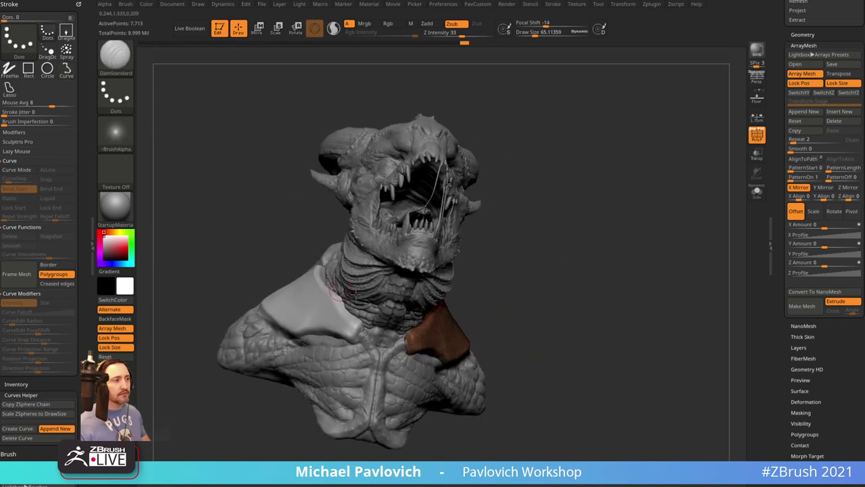
left_click_drag(274, 233, 254, 271)
left_click_drag(622, 287, 581, 281)
left_click_drag(448, 402, 381, 271, "ctrl+shift")
mouse_move(361, 352)
left_mouse_down("ctrl+shift")
mouse_move(414, 332)
mouse_move(441, 233)
left_mouse_up("ctrl+shift")
Clip the plate's outer lower, top and rear edges with ClipCurve
mouse_move(623, 246)
left_mouse_down()
mouse_move(601, 256)
mouse_move(586, 286)
left_mouse_up()
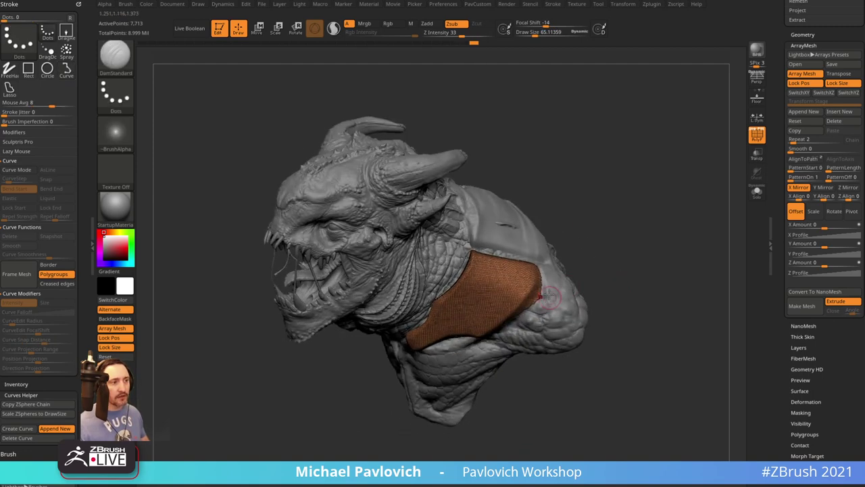
mouse_move(546, 233)
left_mouse_down("ctrl+shift")
mouse_move(540, 292)
mouse_move(528, 304)
left_mouse_up("ctrl+shift")
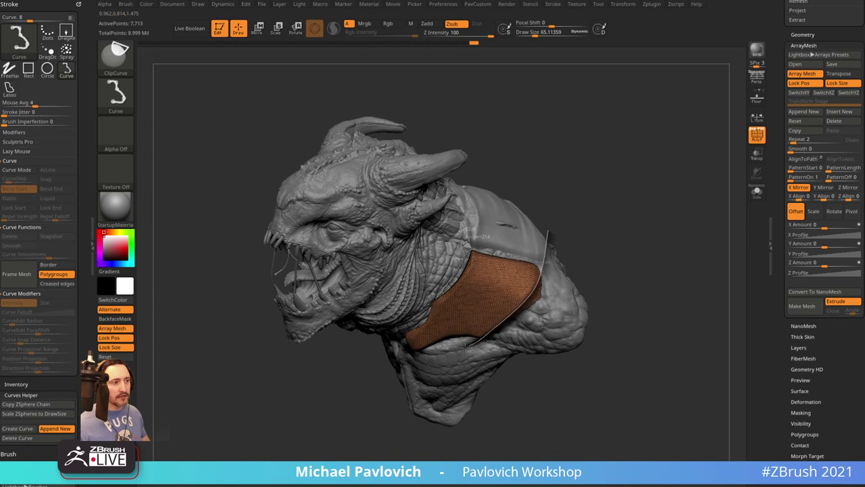
left_click_drag(466, 347, 436, 369, "ctrl+shift")
left_click_drag(633, 251, 608, 273)
left_click_drag(403, 253, 568, 291, "ctrl+shift")
mouse_move(633, 284)
right_mouse_down()
mouse_move(659, 236)
mouse_move(533, 248)
right_mouse_up()
left_click_drag(505, 232, 519, 353, "ctrl+shift")
right_click_drag(605, 226, 636, 208)
Hide the polyframe, raise the DynaMesh resolution and re-DynaMesh the clipped plate
left_click(756, 138)
key("3")
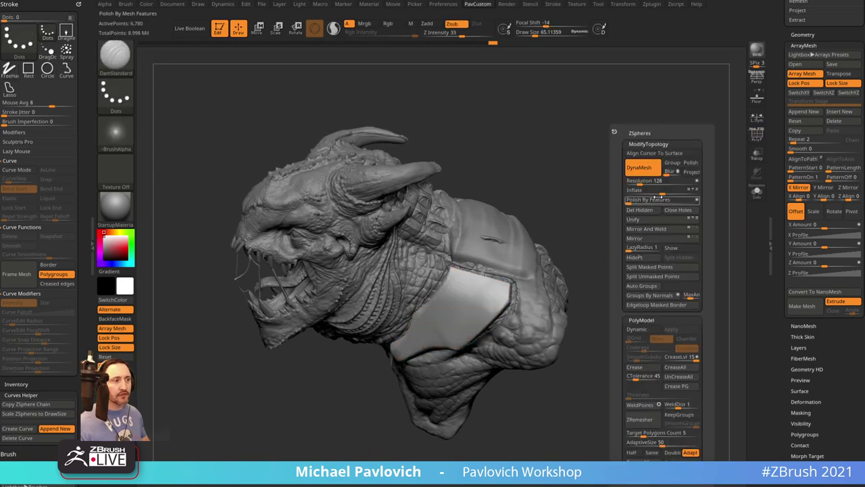
left_click(643, 184)
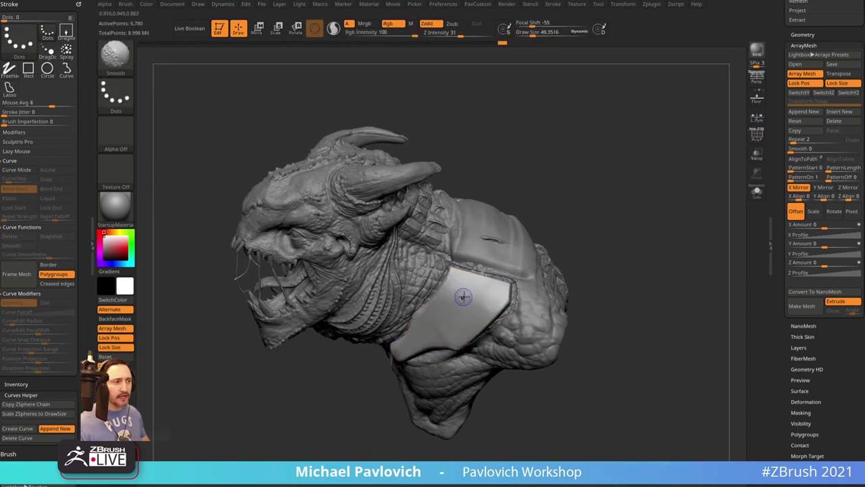
left_click_drag(598, 202, 634, 266, "ctrl")
mouse_move(678, 262)
right_mouse_down()
mouse_move(643, 251)
mouse_move(649, 291)
right_mouse_up()
right_click_drag(650, 292, 658, 244, "alt")
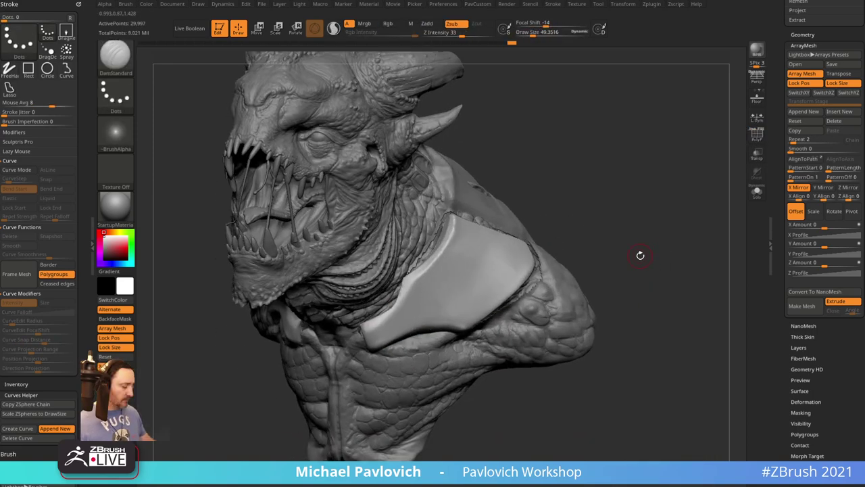
Flatten the plate's surface and front edge with hPolish at a draw size of about 108
key("b")
key("h")
key("p")
key("s")
left_click_drag(417, 309, 402, 315)
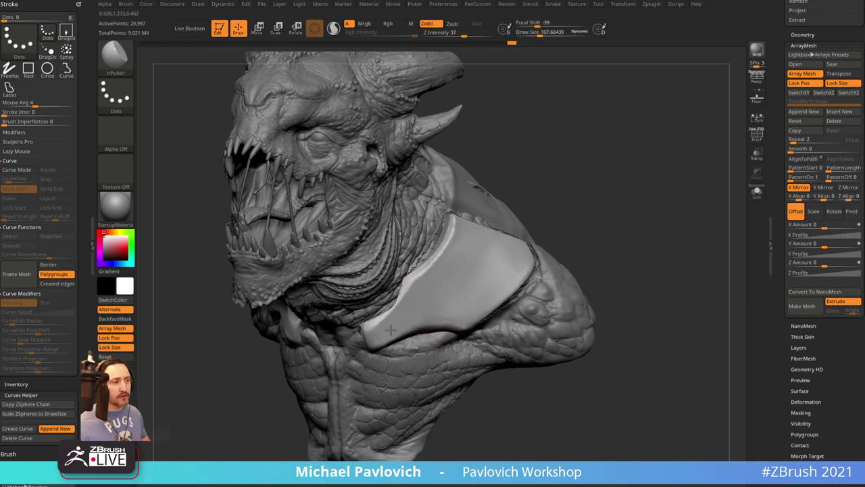
mouse_move(443, 317)
right_mouse_down()
mouse_move(451, 248)
mouse_move(482, 292)
mouse_move(557, 247)
right_mouse_up()
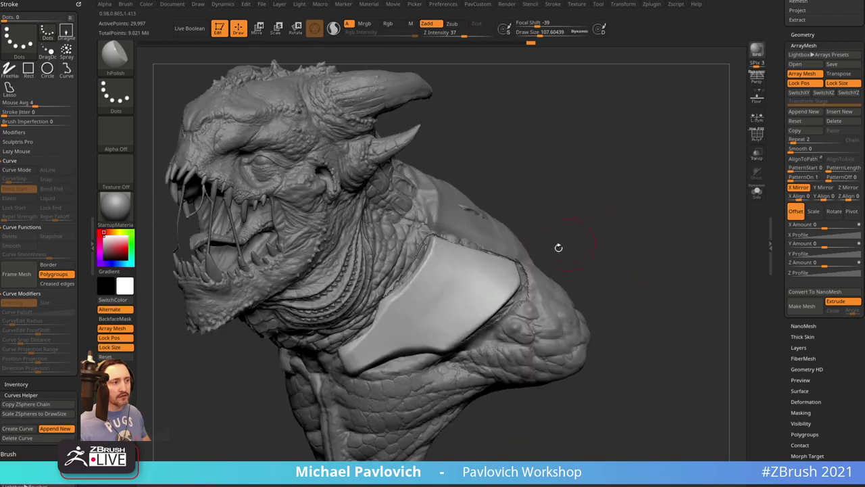
Isolate the plate and trim its thick neck-side edge with TrimDynamic at a draw size of about 91
right_click_drag(559, 210, 399, 304)
key("b")
key("m")
key("v")
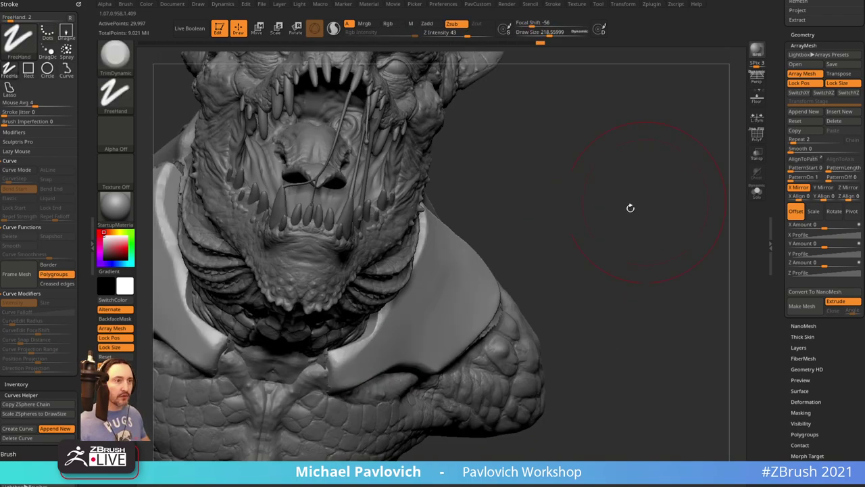
left_click(756, 191)
left_click_drag(381, 299, 379, 313)
right_click_drag(379, 304, 385, 316)
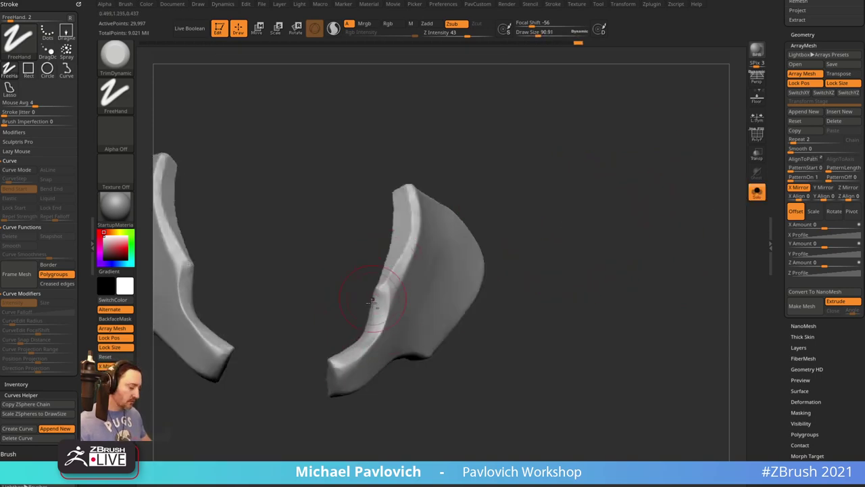
Polish the isolated plate's neck-side rim and outer edges with hPolish at a draw size of about 91
key("b")
key("h")
key("p")
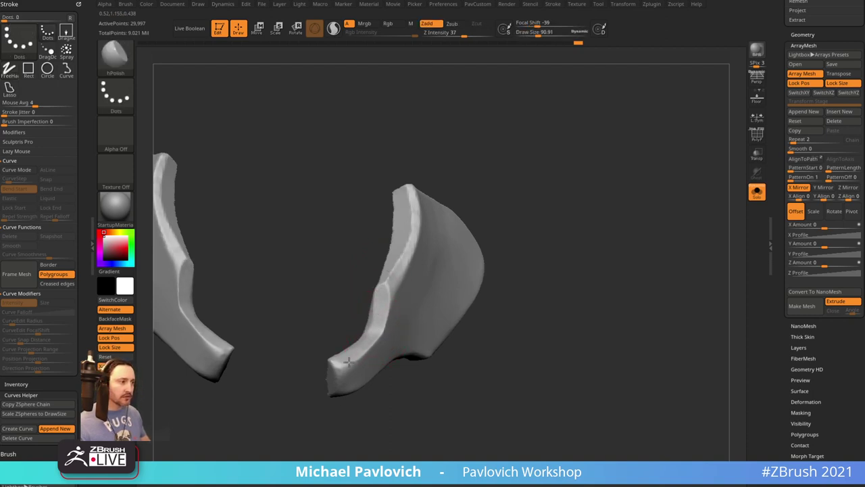
left_click_drag(358, 273, 405, 255)
left_click_drag(526, 230, 370, 336)
left_click_drag(430, 310, 514, 277)
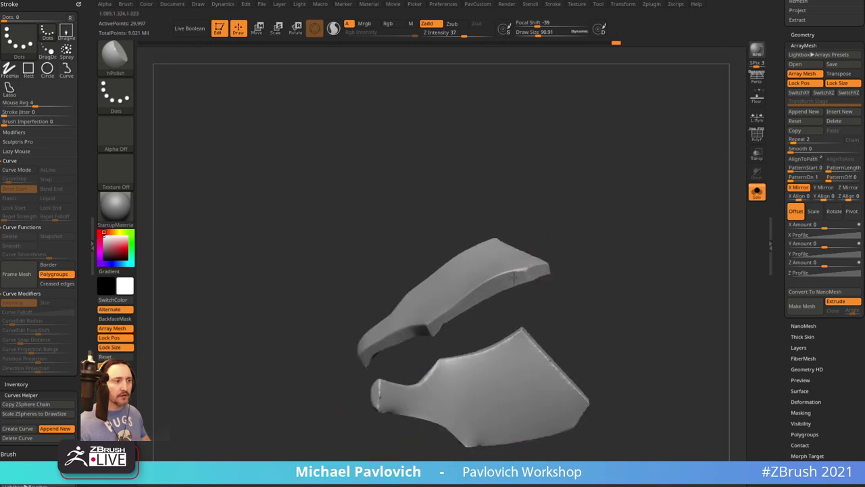
left_click_drag(541, 239, 536, 276)
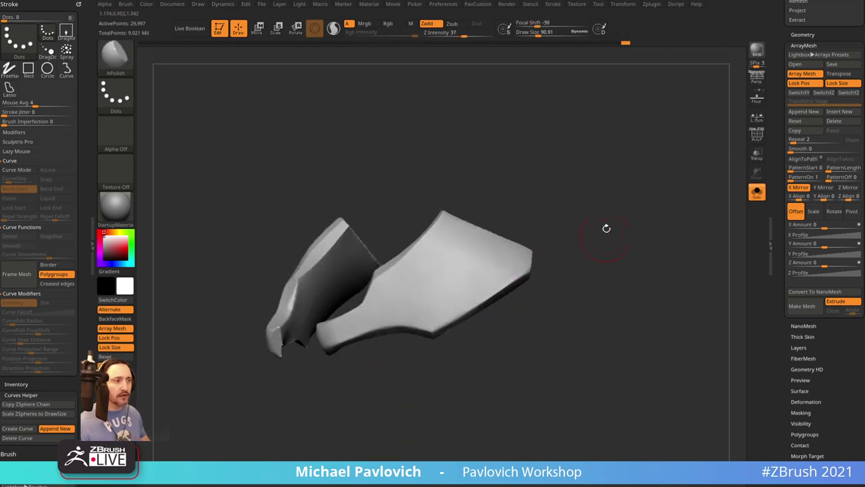
Show the whole bust again and smooth the middle of the plate's outer surface
left_click_drag(629, 283, 668, 227)
left_click(756, 192)
left_click_drag(551, 219, 615, 217, "alt")
left_click_drag(472, 269, 423, 299, "shift")
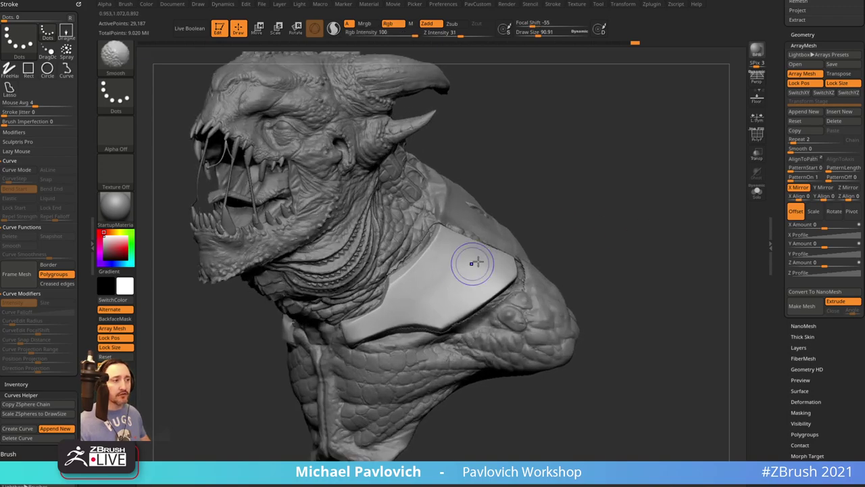
mouse_move(595, 237)
left_mouse_down()
mouse_move(622, 232)
mouse_move(715, 251)
mouse_move(614, 211)
mouse_move(599, 191)
mouse_move(605, 222)
left_mouse_up()
Bevel the plate's neck-side and top edges with TrimDynamic at a draw size of about 99
key("b")
key("t")
key("d")
key("s")
left_click_drag(408, 261, 403, 261)
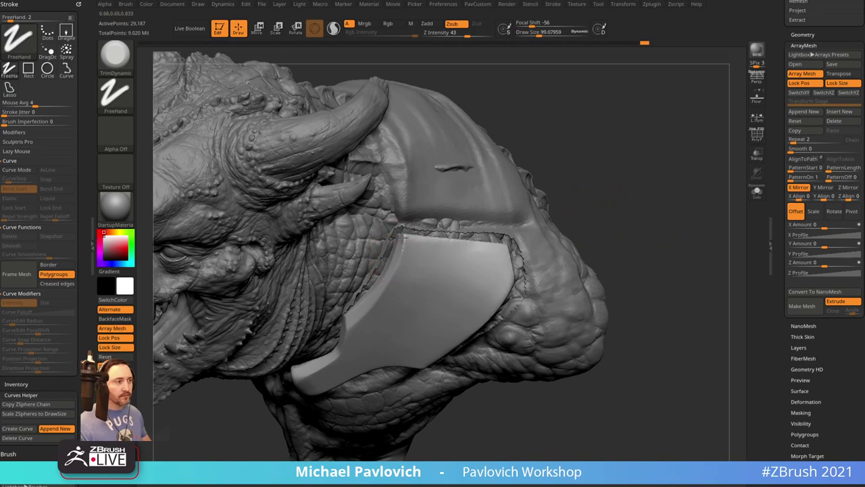
left_click_drag(541, 200, 411, 237)
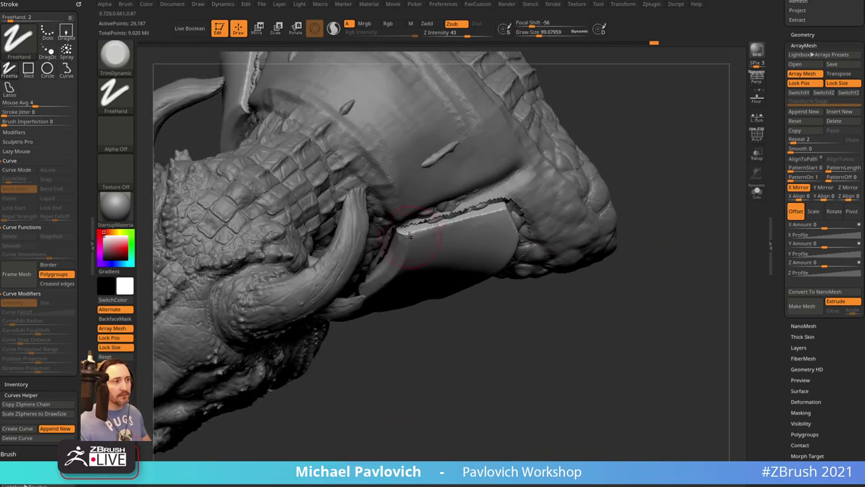
left_click_drag(480, 220, 503, 214)
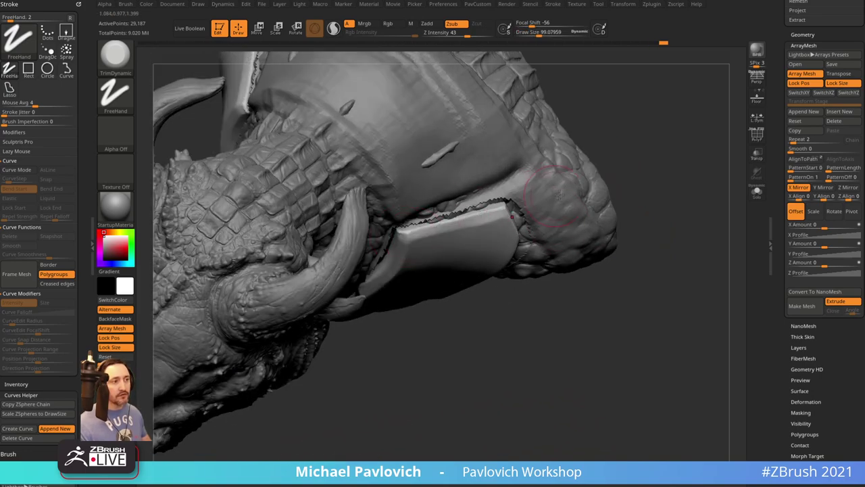
Flatten and bevel the plate's outer corner and lower edges with TrimDynamic at a draw size of about 69
mouse_move(559, 195)
left_mouse_down()
mouse_move(408, 235)
mouse_move(433, 227)
left_mouse_up()
left_click_drag(624, 196, 627, 115)
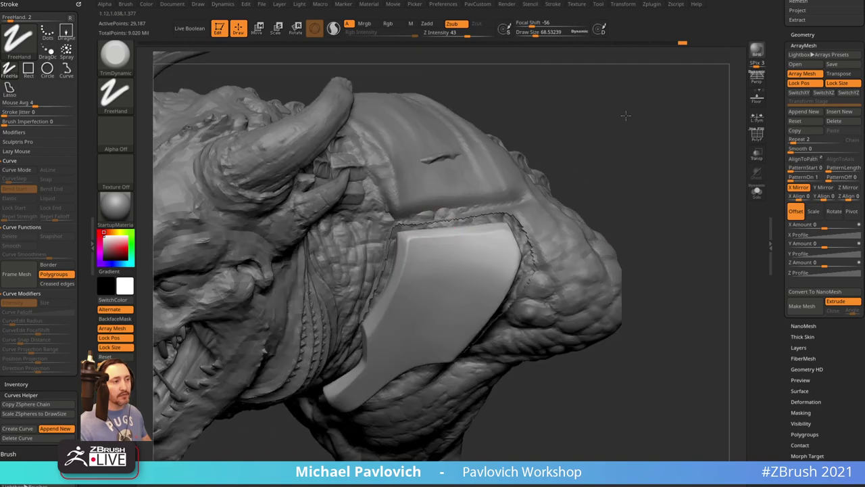
left_click_drag(633, 200, 488, 294)
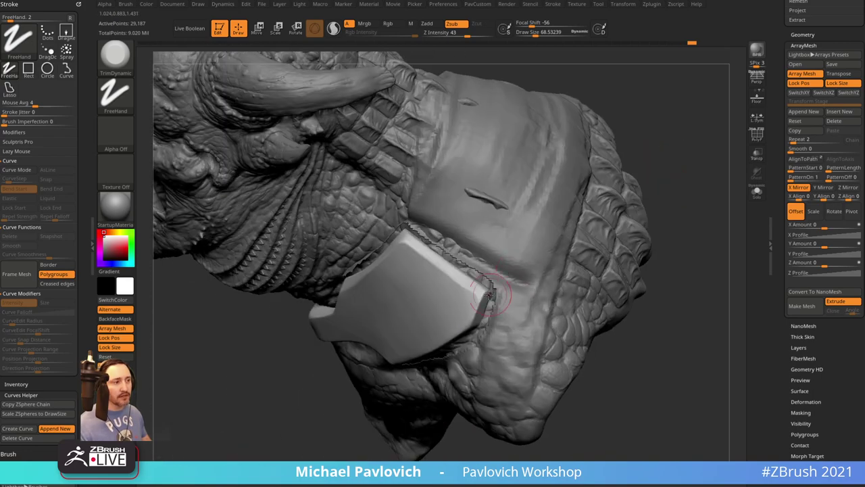
left_click_drag(471, 326, 595, 194)
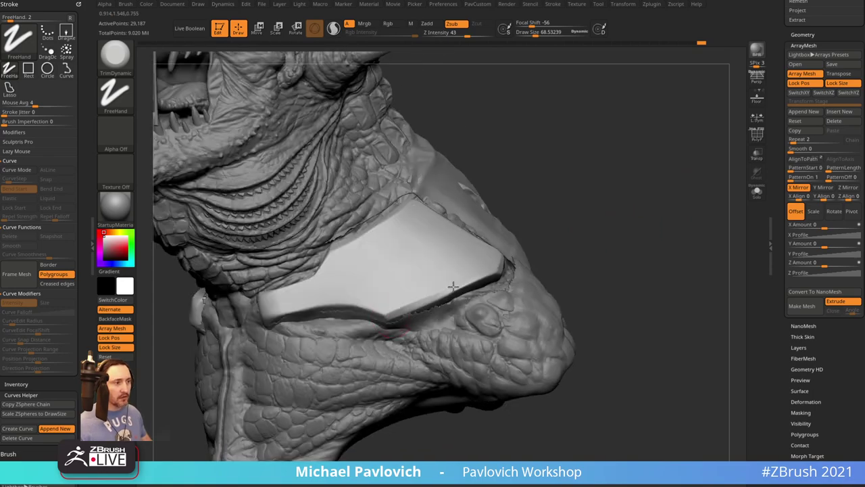
left_click_drag(453, 286, 390, 313)
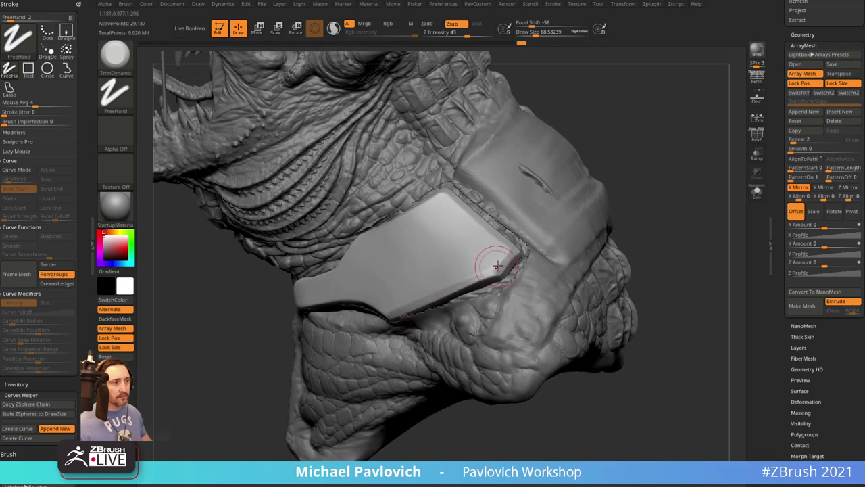
left_click_drag(575, 236, 364, 292)
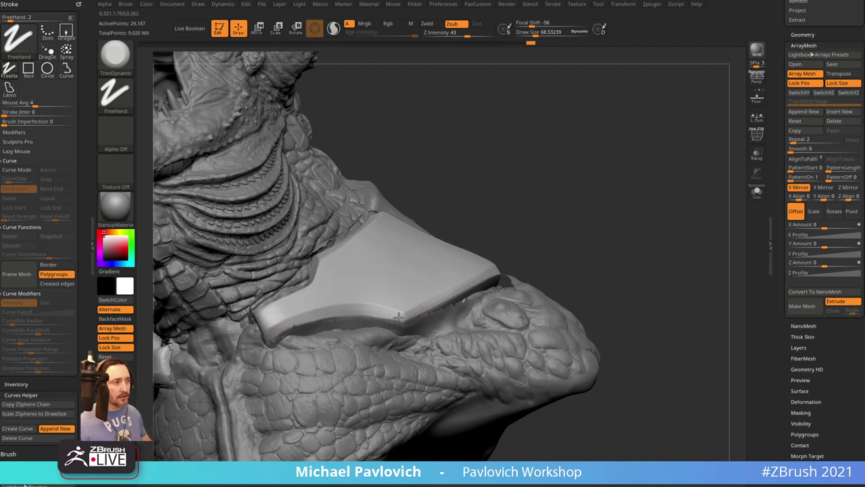
mouse_move(571, 233)
left_mouse_down()
mouse_move(576, 224)
mouse_move(586, 239)
mouse_move(589, 191)
left_mouse_up()
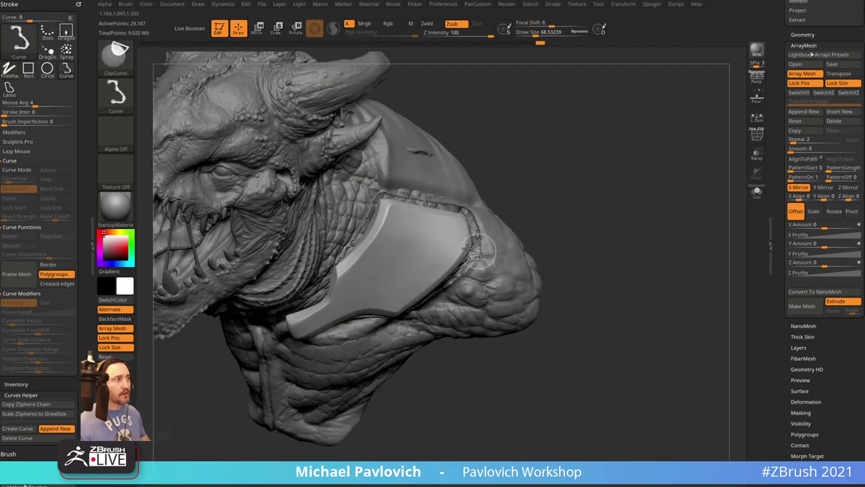
Cut a stepped notch into the plate's lower outer edge with an angled ClipCurve
left_click_drag(533, 256, 453, 263, "ctrl+shift")
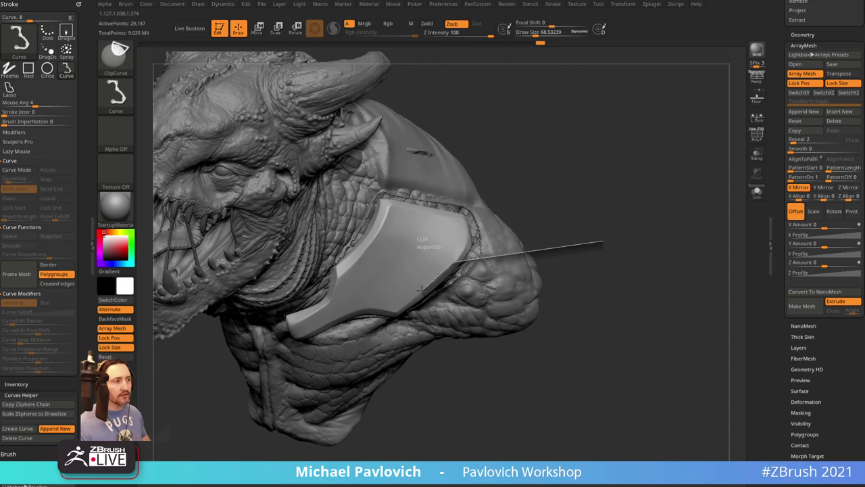
left_click_drag(421, 290, 420, 289, "ctrl+shift")
mouse_move(599, 285)
left_mouse_down()
mouse_move(610, 219)
mouse_move(572, 268)
mouse_move(469, 309)
mouse_move(640, 155)
mouse_move(633, 200)
mouse_move(581, 191)
left_mouse_up()
mouse_move(597, 240)
left_mouse_down()
mouse_move(603, 252)
mouse_move(608, 214)
mouse_move(556, 262)
left_mouse_up()
Draw a grid of Topology brush curves for a strap spanning from the shoulder plate to the collar
key("b")
key("t")
key("o")
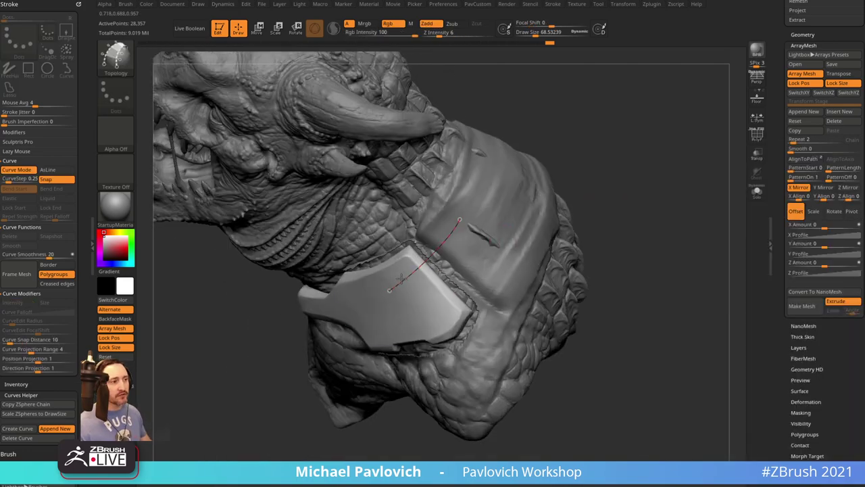
left_click_drag(627, 212, 410, 267)
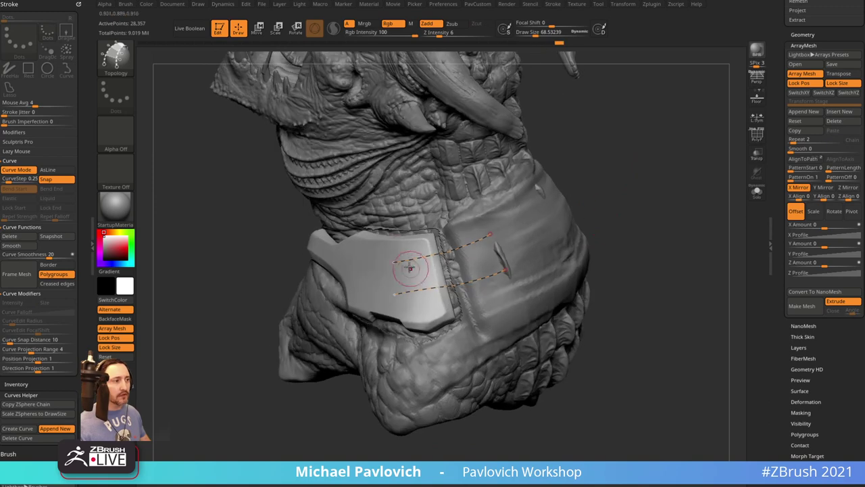
left_click_drag(471, 231, 481, 235)
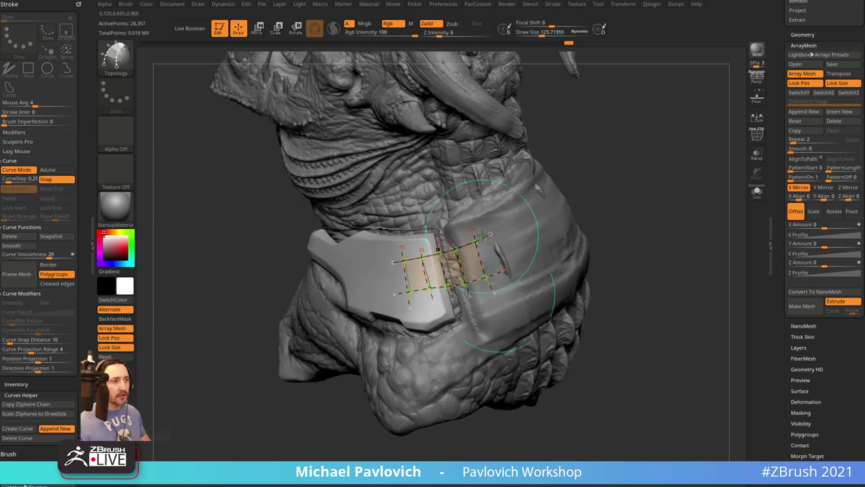
left_click_drag(674, 231, 641, 209)
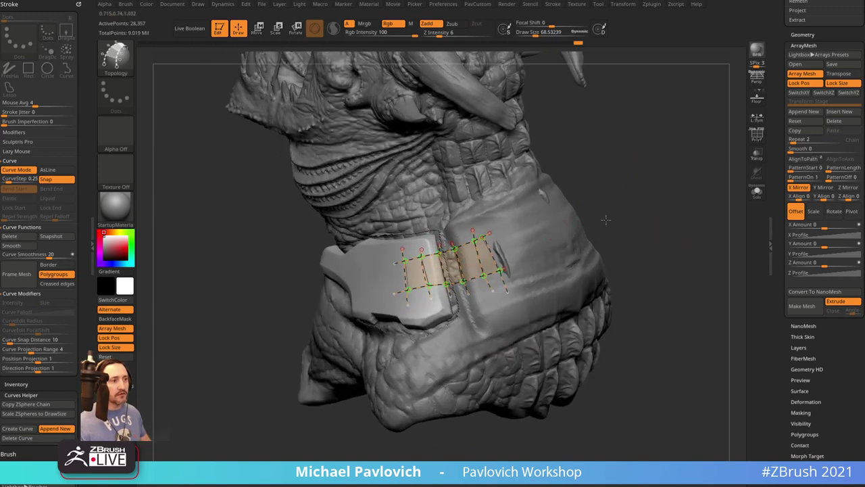
Generate the strap geometry from the Topology curves with the draw size reduced to about 44
left_click(574, 206)
left_click_drag(590, 210, 604, 224)
key("ctrl+z")
key("s")
left_click_drag(555, 237, 547, 240)
key("s")
key("s")
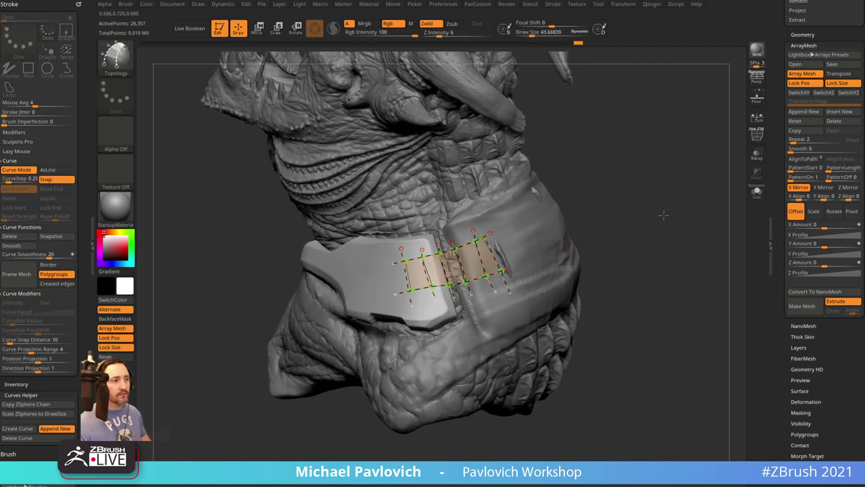
left_click(664, 215)
Split the unmasked strap into its own subtool and display its polygroups and wireframe
left_click_drag(663, 215, 669, 211, "alt")
key("space")
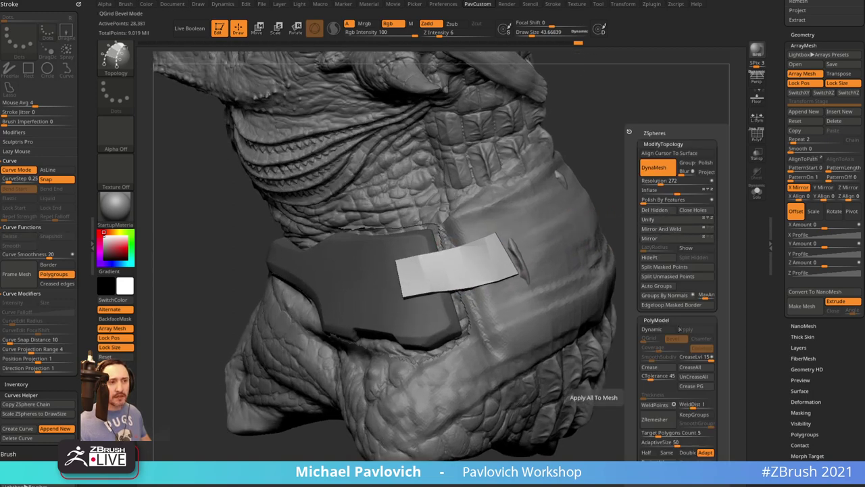
left_click(671, 267)
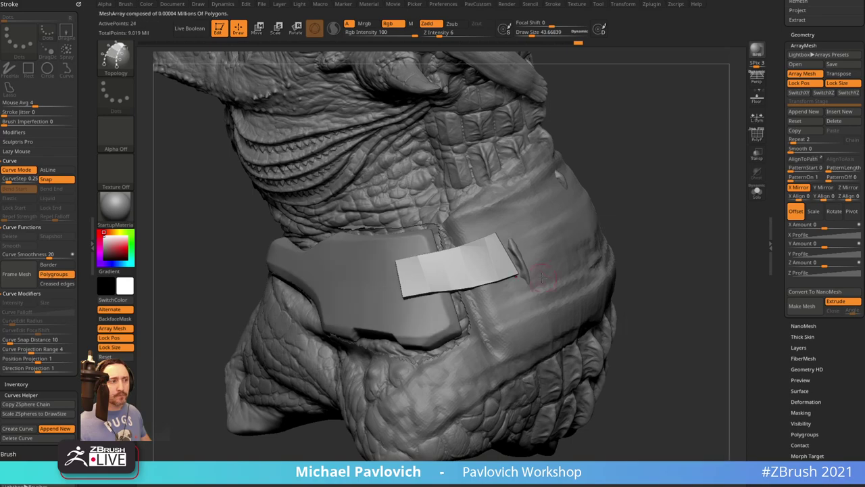
left_click(757, 143)
left_click_drag(676, 173, 672, 196, "alt")
key("space")
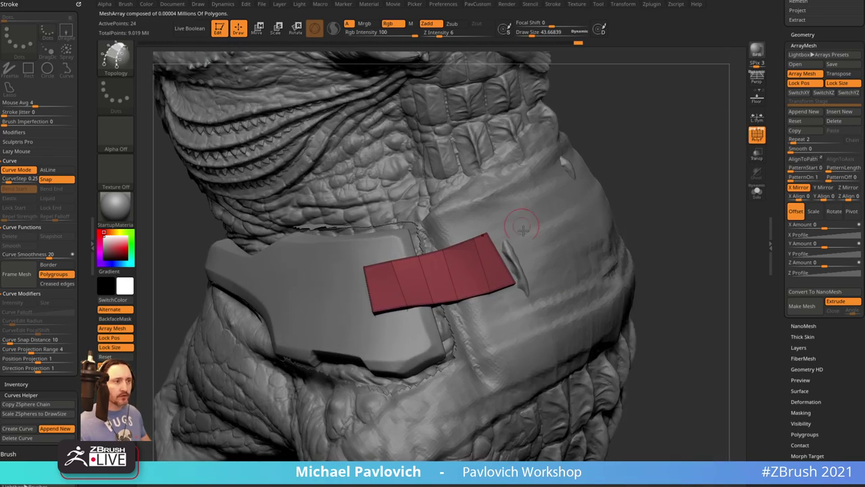
Try to simplify the strap by deleting its inner cross edge loops with ZModeler
left_click_drag(681, 166, 594, 213)
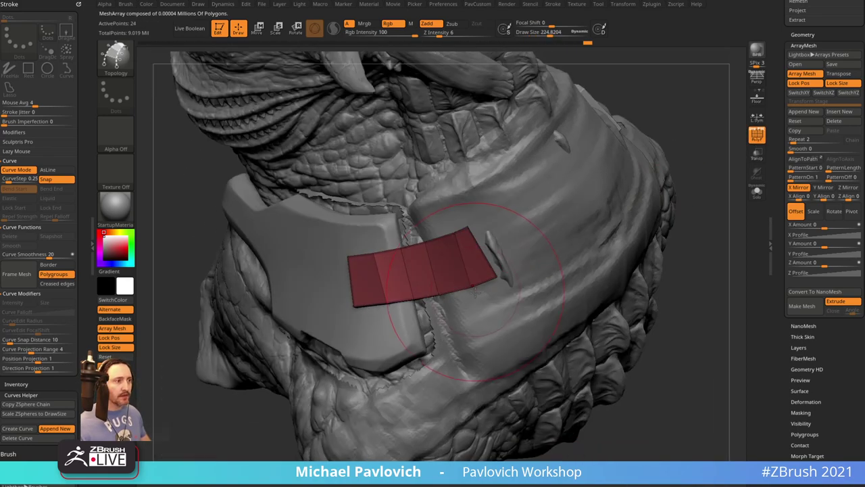
mouse_move(690, 294)
left_mouse_down()
mouse_move(695, 241)
mouse_move(688, 260)
left_mouse_up()
key("b")
key("z")
key("m")
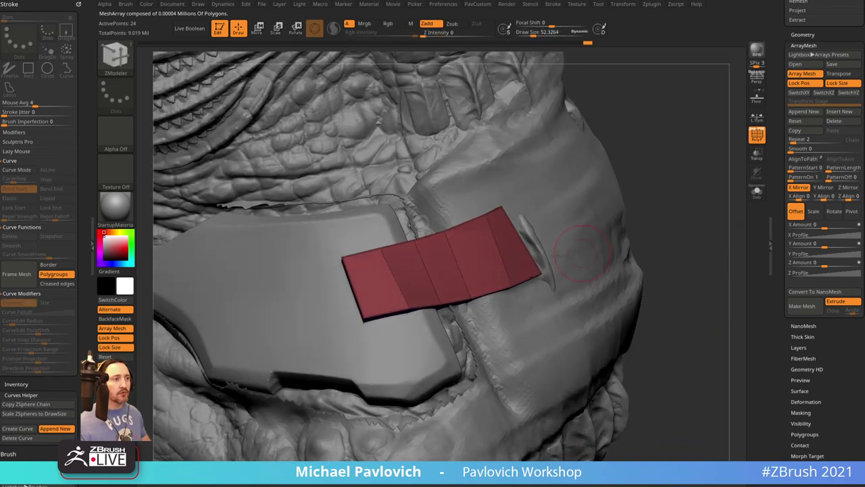
key("space")
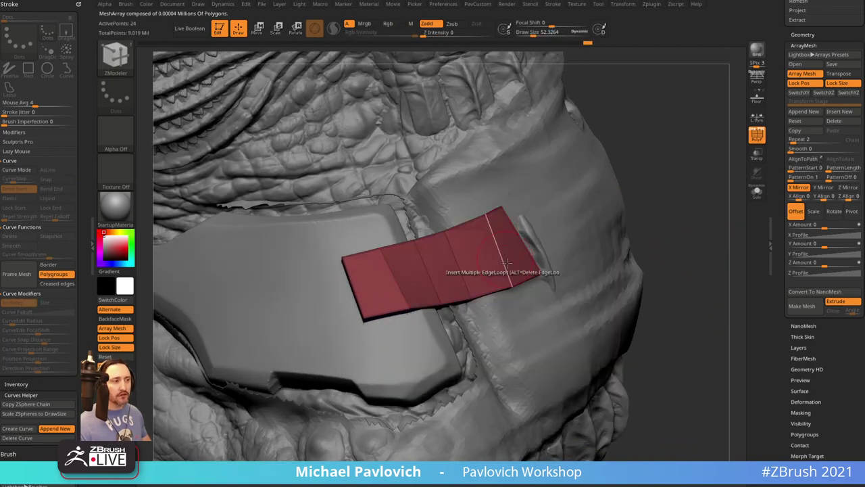
key("space")
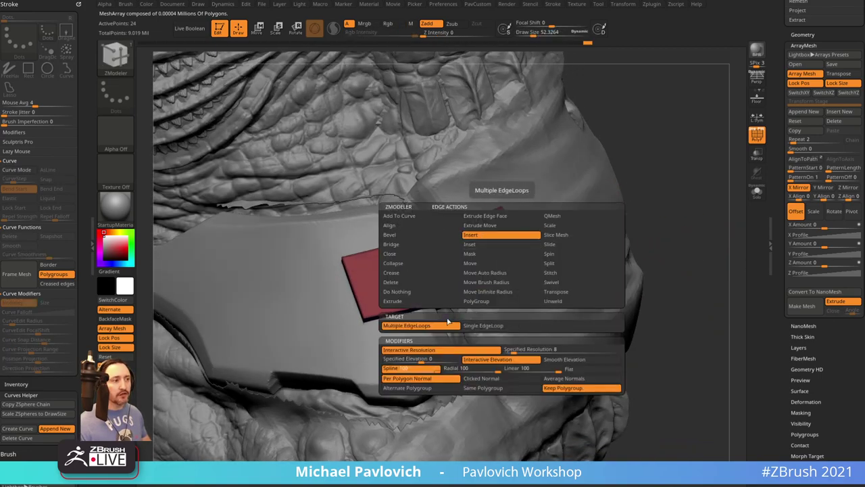
left_click(499, 250, "alt")
left_click(451, 268, "alt")
left_click(428, 273, "alt")
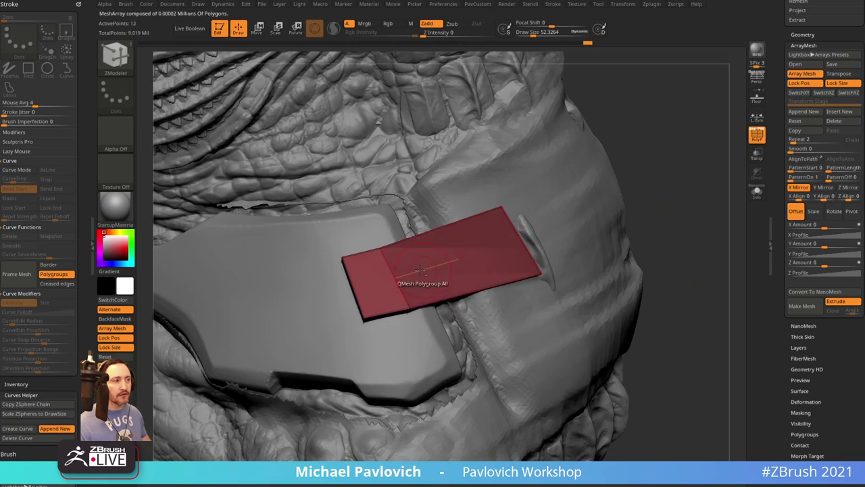
Undo the edge loop deletions on the strap
left_click_drag(419, 270, 389, 279)
mouse_move(634, 230)
left_mouse_down()
mouse_move(703, 125)
mouse_move(681, 178)
mouse_move(689, 169)
mouse_move(688, 130)
mouse_move(661, 211)
left_mouse_up()
key("ctrl+z")
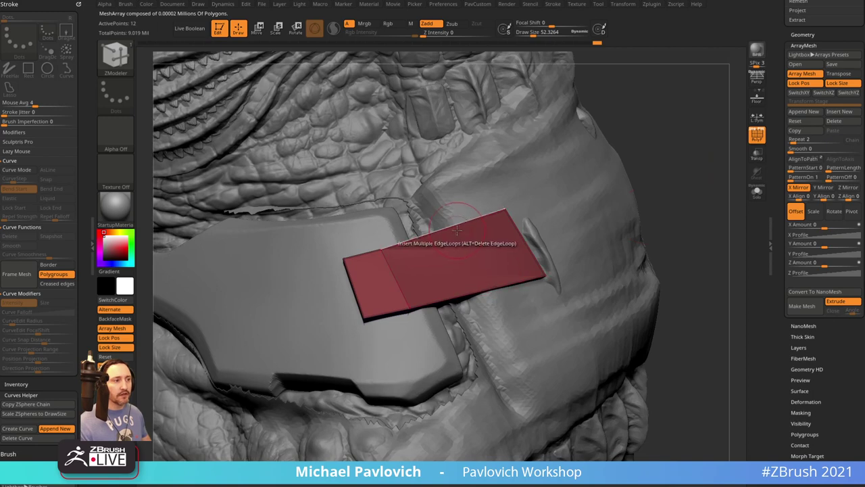
key("space")
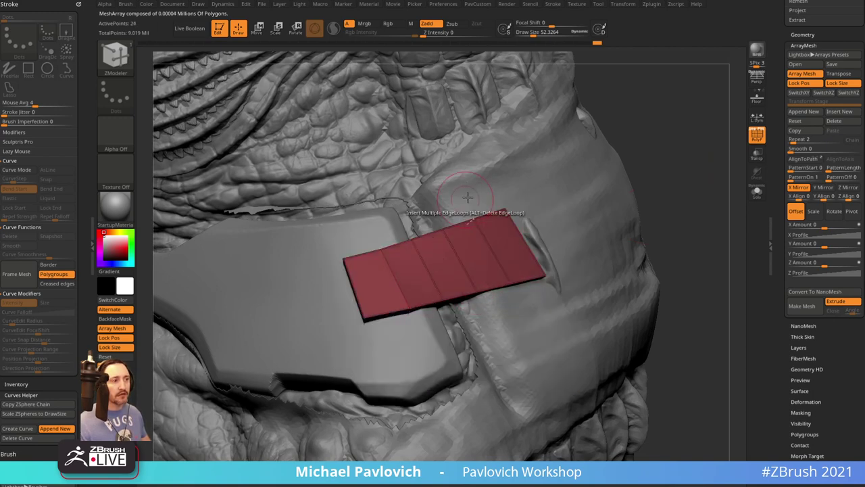
key("space")
Isolate the strap to examine its underside, and show it on the bust again without the wireframe display
mouse_move(701, 292)
left_mouse_down()
mouse_move(699, 222)
mouse_move(685, 237)
mouse_move(751, 252)
left_mouse_up()
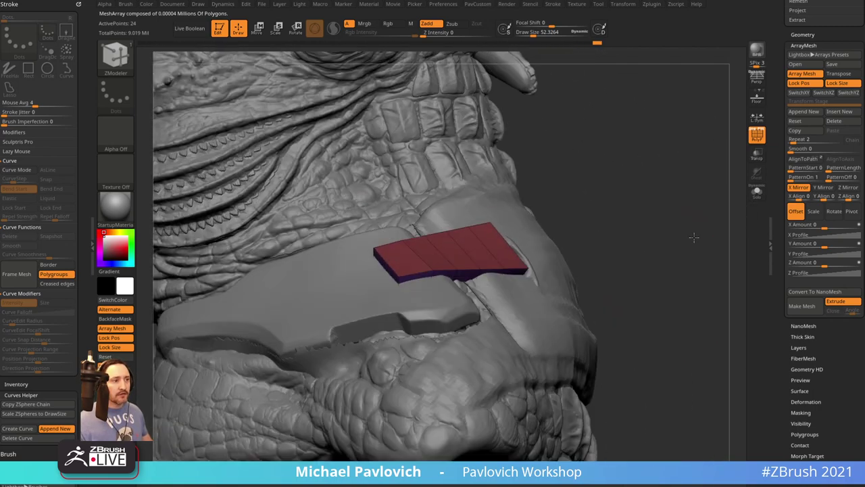
mouse_move(694, 237)
left_mouse_down()
mouse_move(722, 257)
mouse_move(645, 221)
left_mouse_up()
left_click(755, 194)
key("space")
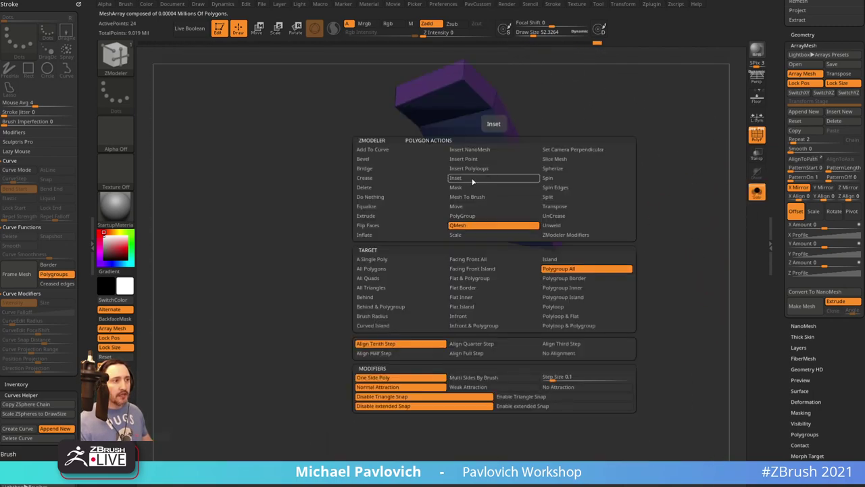
left_click_drag(493, 195, 503, 177)
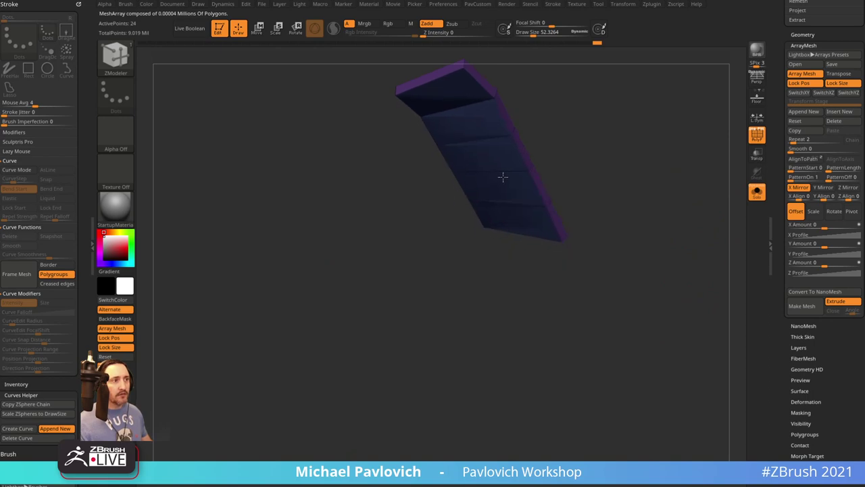
left_click_drag(606, 182, 577, 279, "alt")
left_click(762, 192)
key("shift+f")
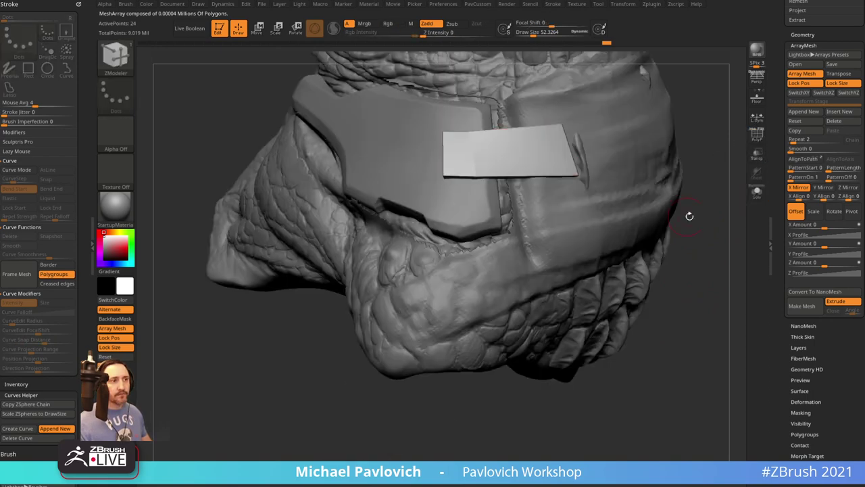
Reshape the strap across the gap between plate and collar with the Move brush at draw sizes of about 91 and 172
mouse_move(689, 215)
left_mouse_down()
mouse_move(697, 302)
mouse_move(709, 258)
mouse_move(556, 261)
mouse_move(527, 245)
mouse_move(596, 241)
mouse_move(585, 241)
left_mouse_up()
key("b")
key("m")
key("v")
key("s")
mouse_move(592, 238)
left_mouse_down()
mouse_move(589, 224)
mouse_move(572, 247)
left_mouse_up()
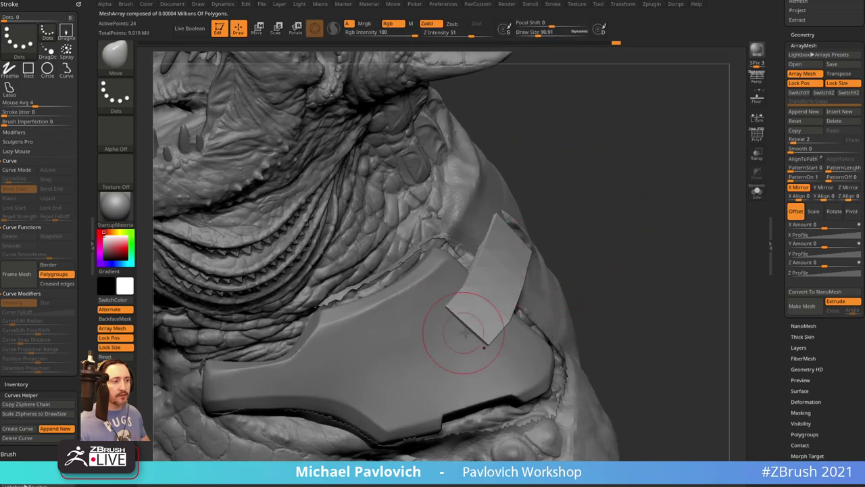
mouse_move(646, 233)
left_mouse_down()
mouse_move(595, 216)
mouse_move(641, 192)
mouse_move(626, 220)
left_mouse_up()
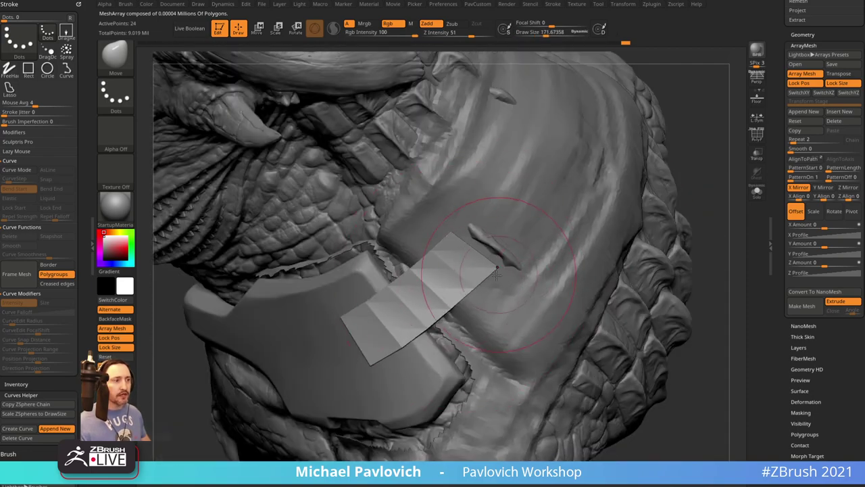
Display the wireframe and raise the strap's collar-side top faces outward with ZModeler QMesh
left_click(754, 137)
mouse_move(710, 169)
left_mouse_down()
mouse_move(668, 240)
mouse_move(552, 265)
left_mouse_up()
key("b")
key("z")
key("m")
left_click_drag(475, 262, 459, 274, "alt")
key("space")
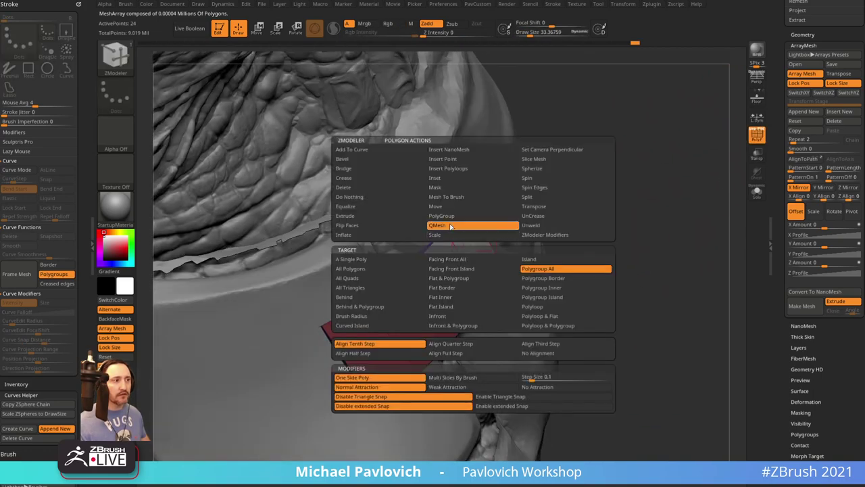
left_click_drag(635, 233, 605, 253)
left_click_drag(471, 252, 486, 253)
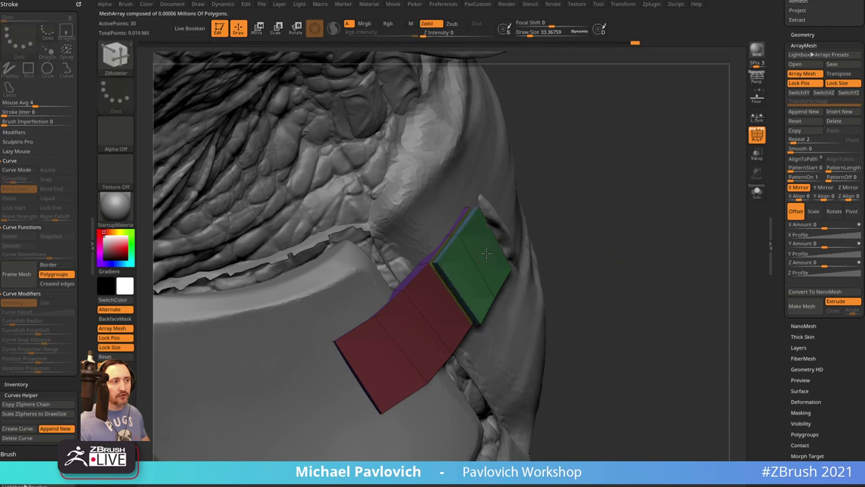
Isolate the strap and delete the end faces of its base and raised section with ZModeler, targeting a single poly
left_click(757, 193)
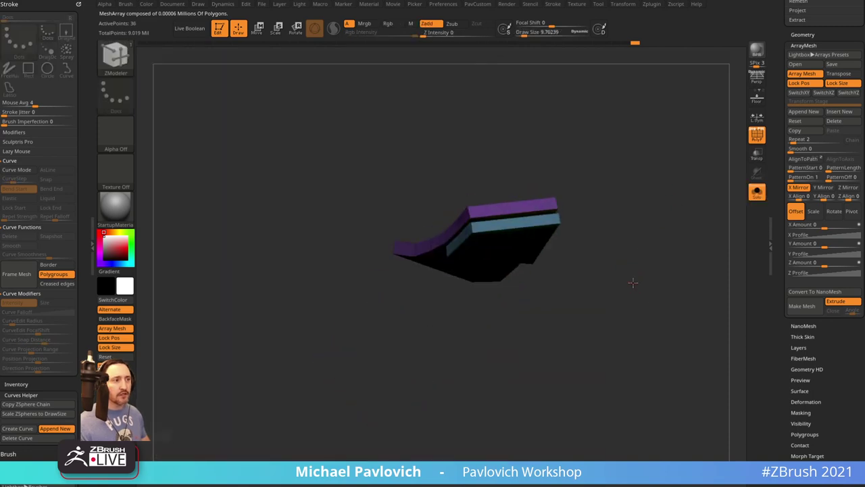
key("space")
left_click(417, 187)
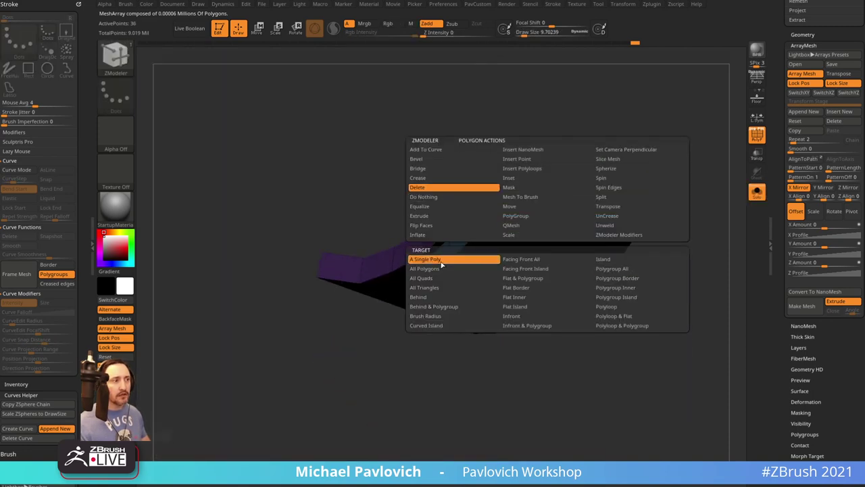
left_click(425, 259)
key("ctrl+z")
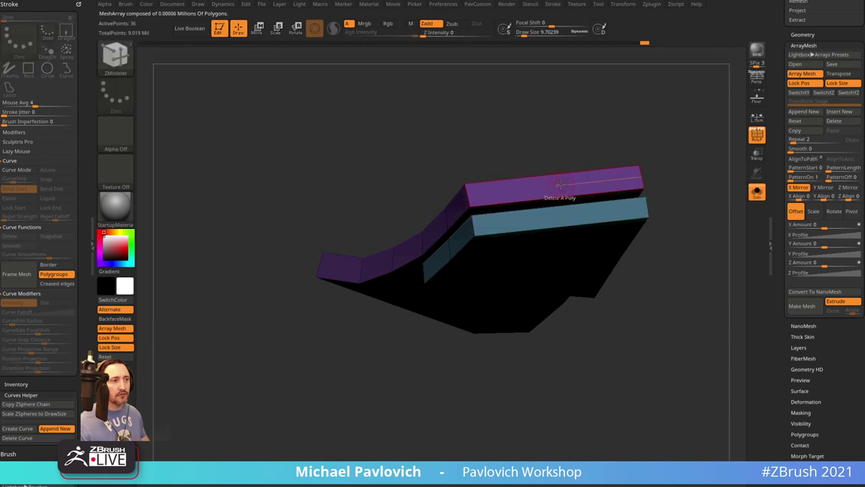
left_click(562, 184)
left_click(556, 220)
left_click_drag(684, 162, 643, 167, "alt")
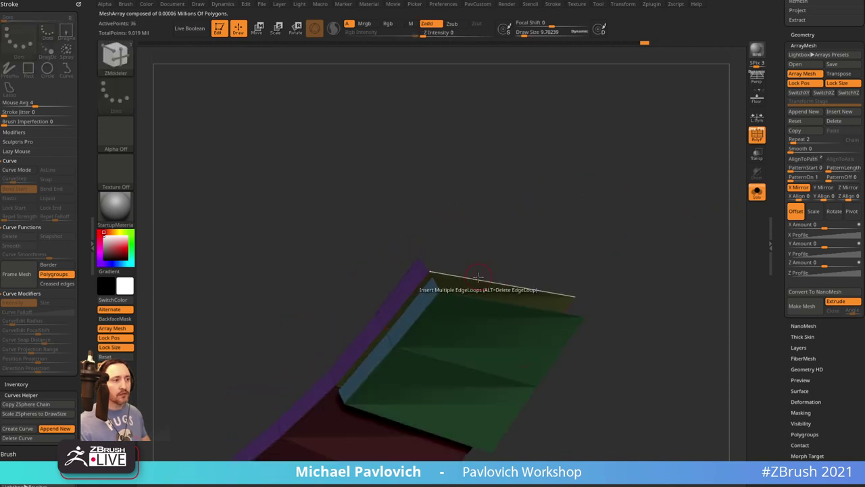
Bridge the openings at the strap's collar-side end with the ZModeler edge action Bridge, targeting Two Holes with a Spline profile
key("space")
left_click(389, 245)
left_click(465, 326)
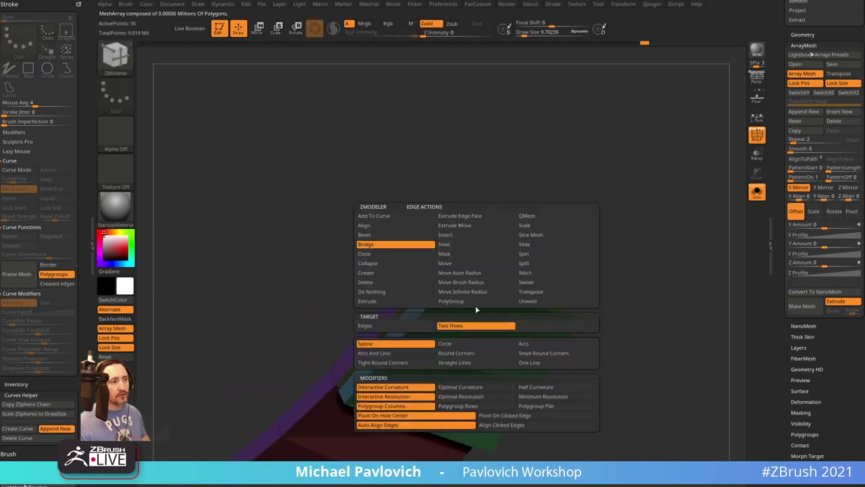
mouse_move(496, 300)
left_mouse_down()
mouse_move(586, 294)
mouse_move(630, 226)
mouse_move(616, 301)
mouse_move(669, 294)
left_mouse_up()
Switch the selection brush to SelectLasso, hide the strap's side faces, and regroup the remaining faces with Auto Groups
key("b")
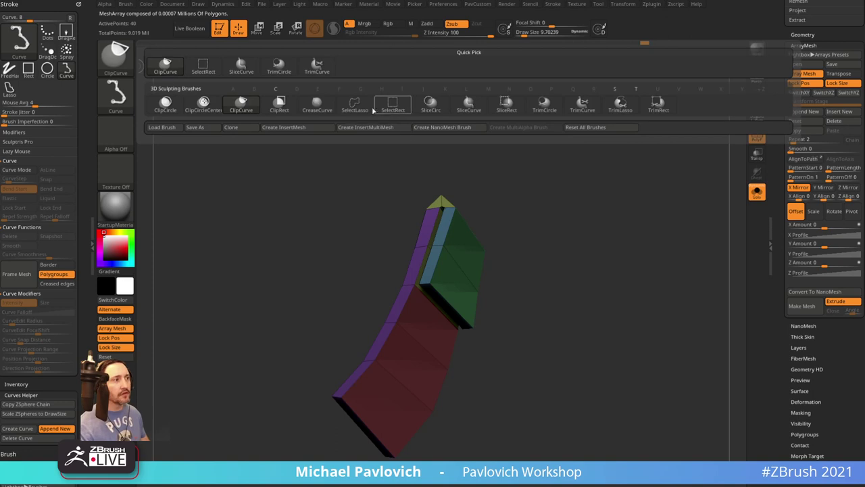
left_click(366, 108, "ctrl+shift")
left_click_drag(545, 179, 520, 221)
left_click(433, 269, "ctrl+shift")
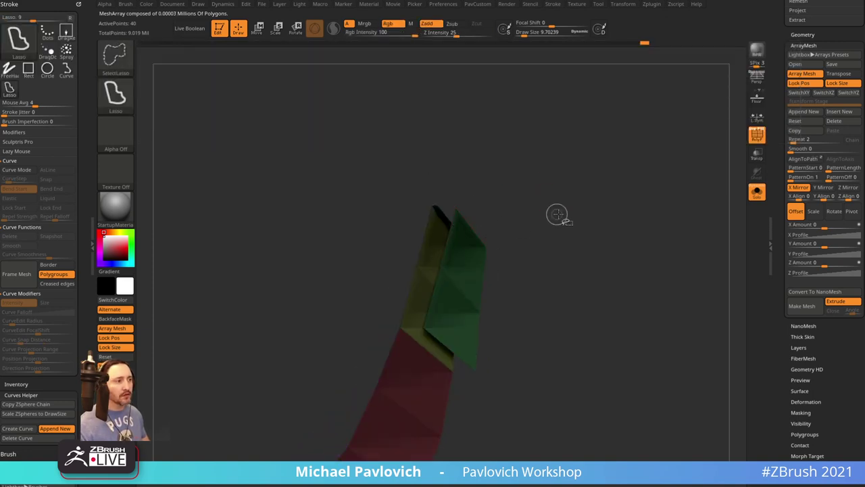
key("2")
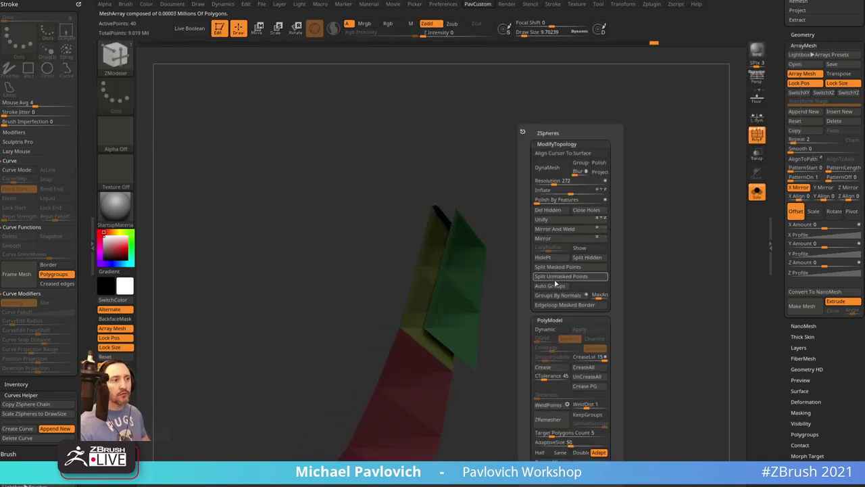
left_click(553, 286)
Invert the visibility to the strap's side faces, assign them to a single polygroup, and unhide the whole strap
left_click(596, 222, "ctrl+shift")
left_click(618, 216, "ctrl+shift")
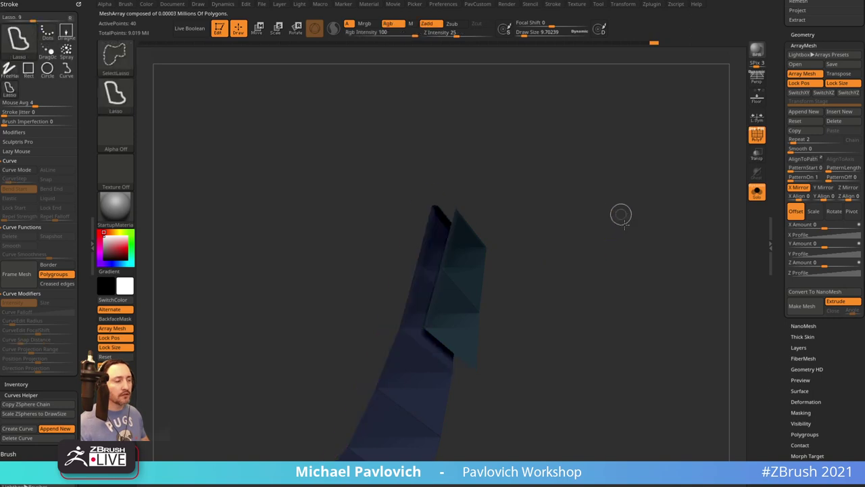
left_click_drag(621, 216, 629, 273, "ctrl+shift")
key("2")
left_click(614, 269)
key("ctrl+w")
left_click(631, 282, "ctrl+shift")
Crease the strap along its polygroup borders with Crease PG and turn on the dynamic subdivision preview
key("2")
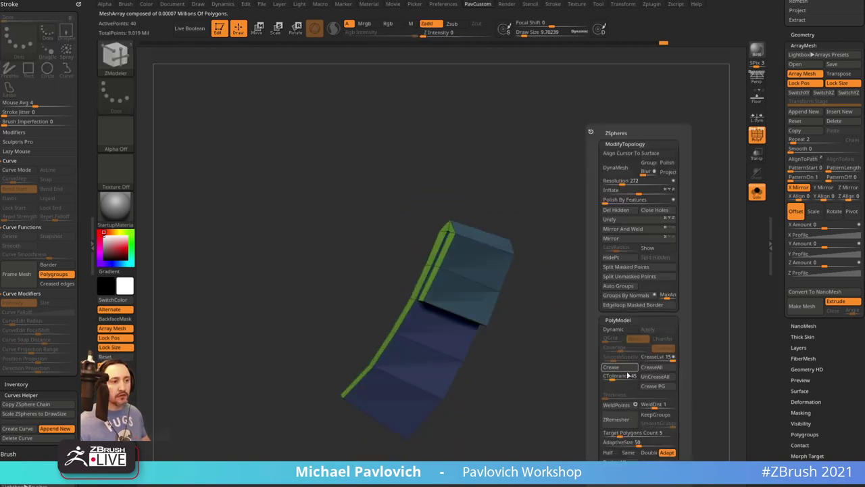
left_click(651, 387)
key("d")
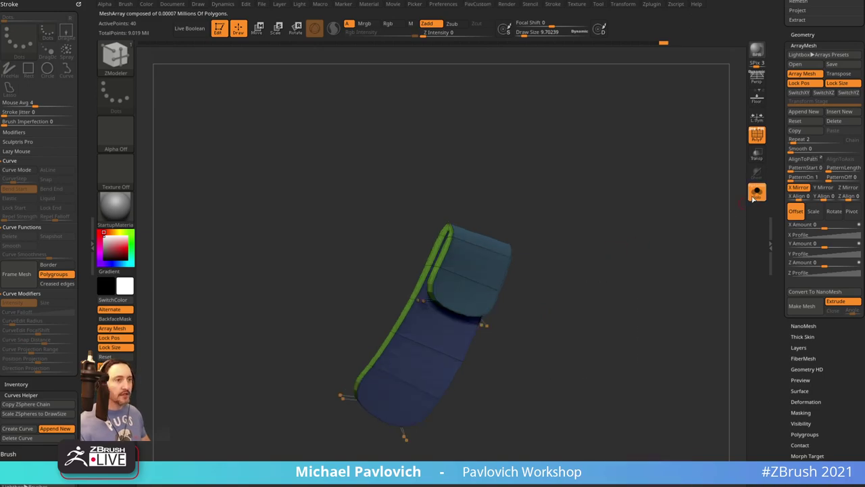
Show the smoothed strap on the bust without the wireframe display and examine how it sits between plate and collar
left_click(754, 199)
key("shift+f")
mouse_move(688, 220)
left_mouse_down()
mouse_move(701, 192)
mouse_move(668, 211)
mouse_move(683, 224)
left_mouse_up()
key("space")
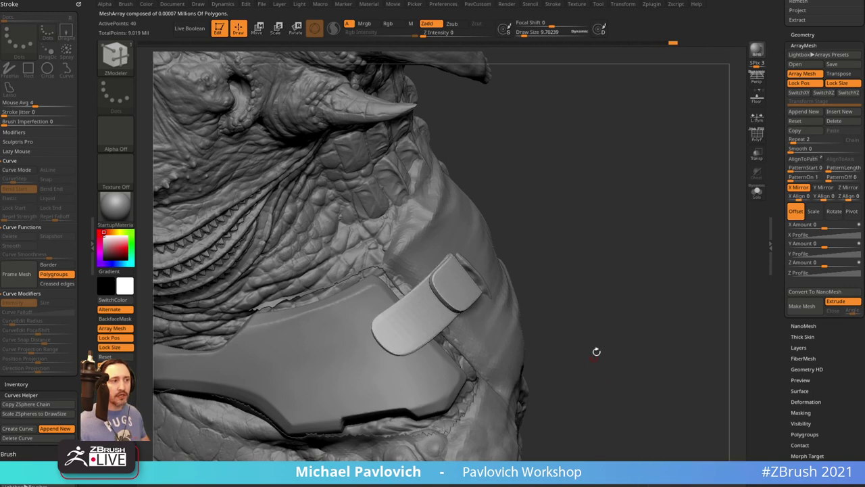
left_click_drag(660, 304, 632, 295)
Isolate the strap with its wireframe displayed and set the ZModeler edge action to Crease, targeting EdgeLoop Complete
key("f")
left_click(757, 192)
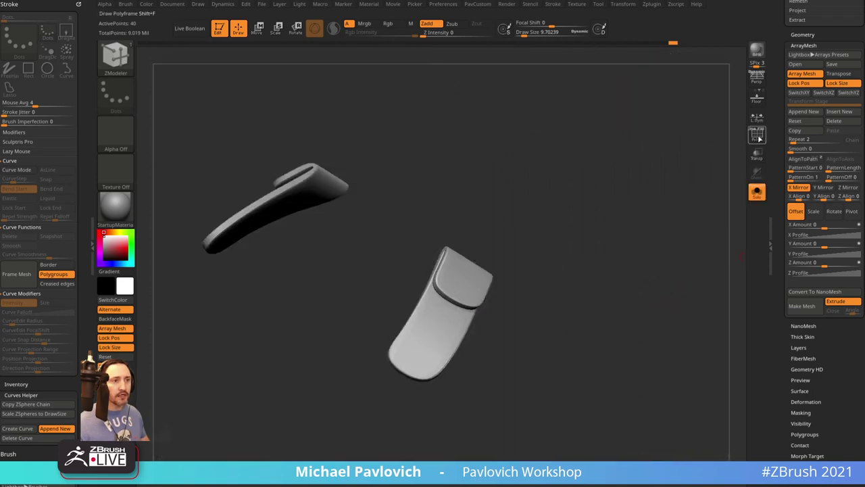
left_click(757, 136)
left_click_drag(699, 227, 526, 251)
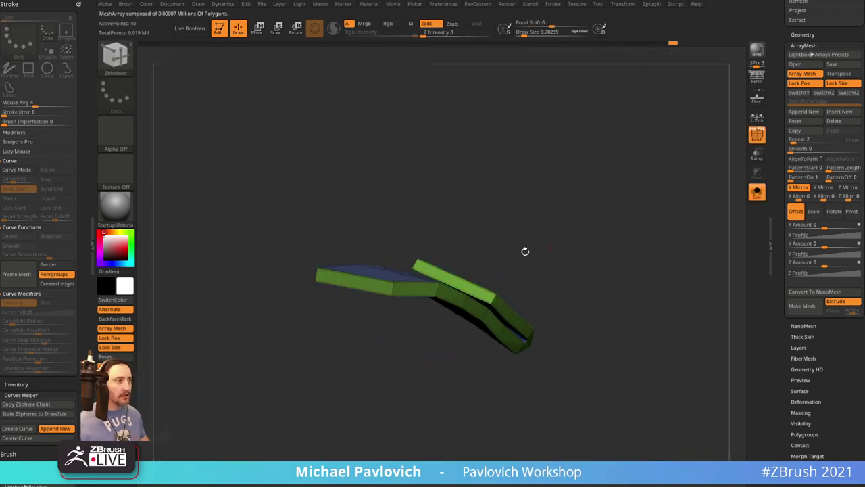
key("space")
left_click(308, 272)
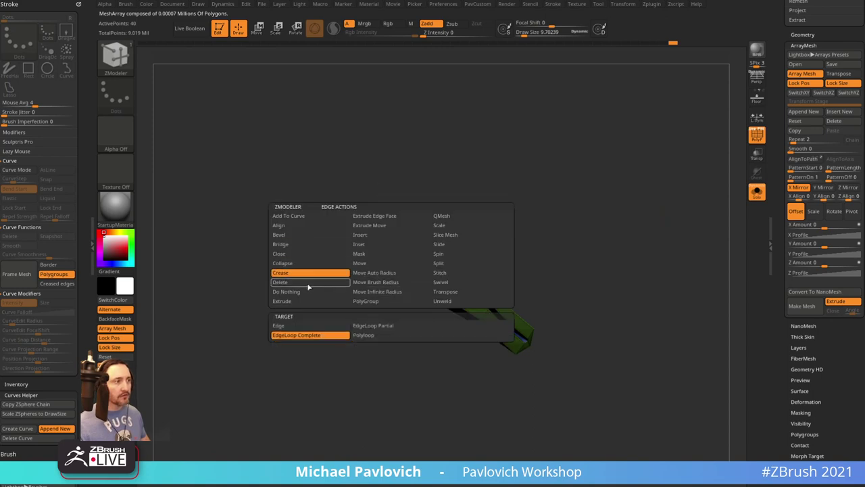